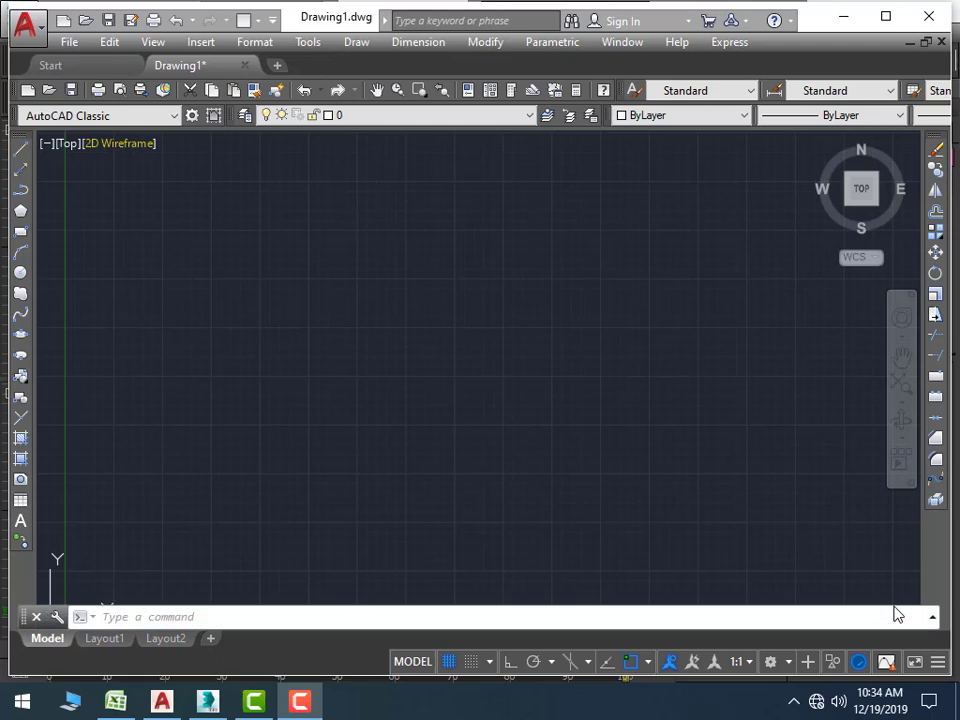
Run UCSICON and set the UCS icon to the Noorigin option
click(118, 616)
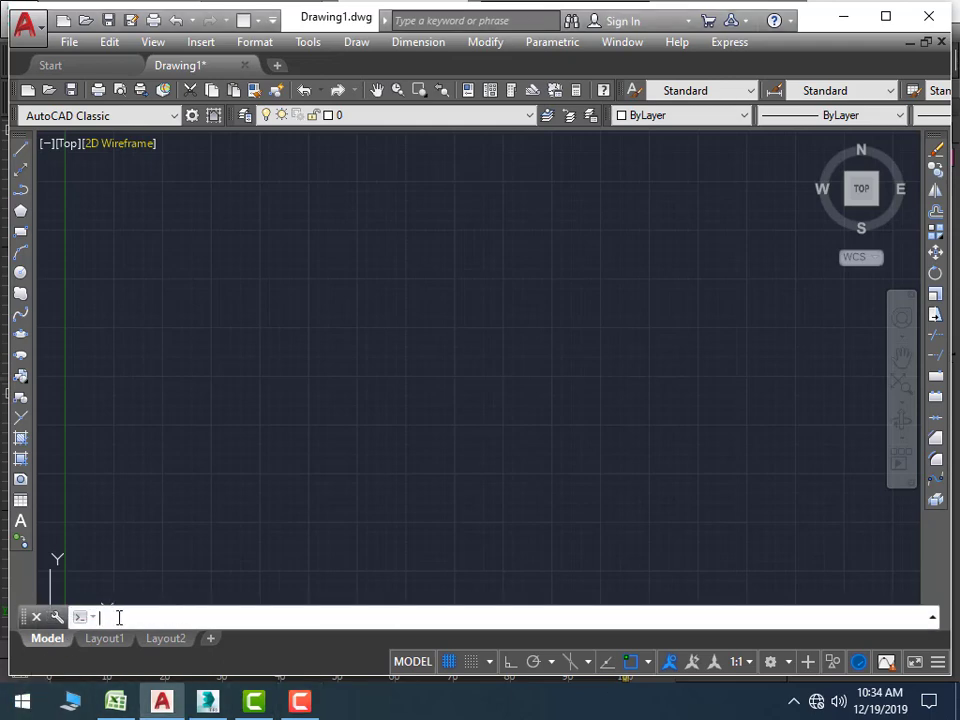
text(u)
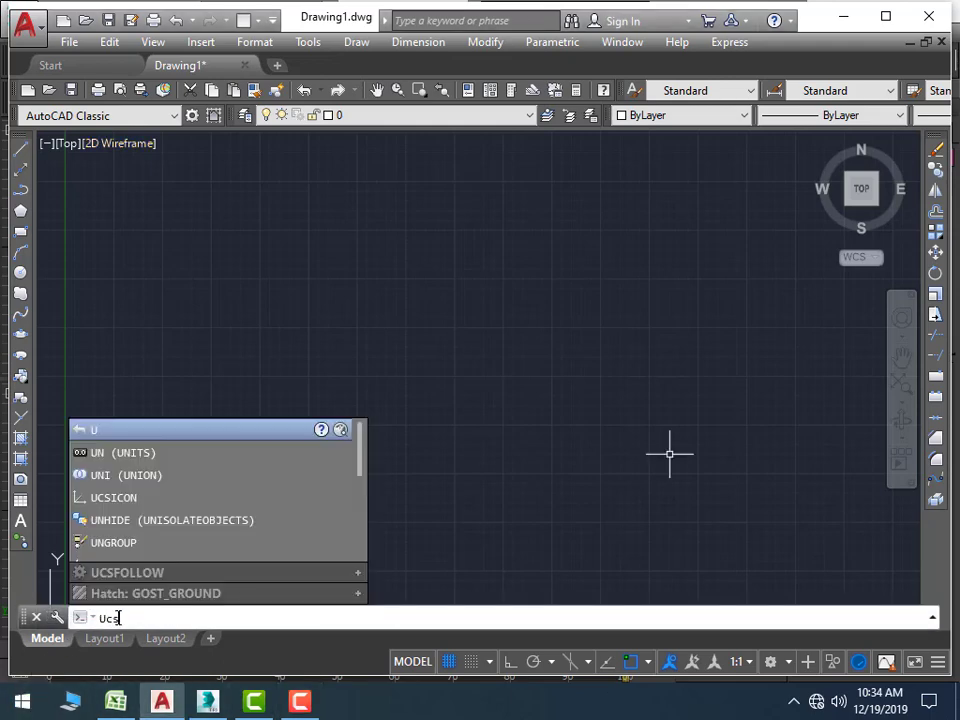
text(csiu)
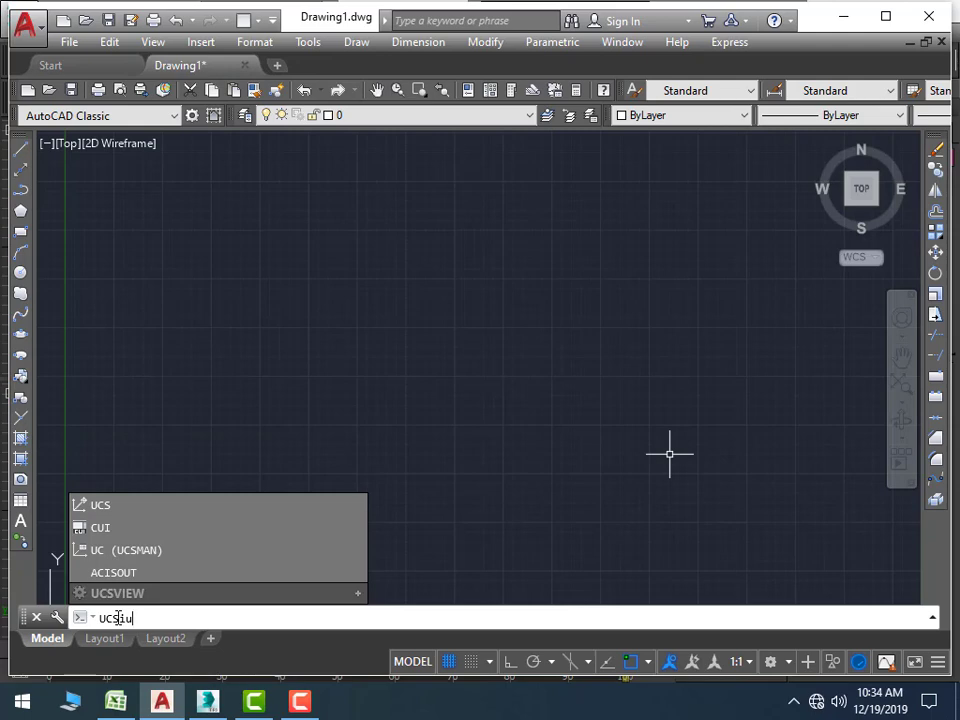
key(BackSpace)
key(BackSpace)
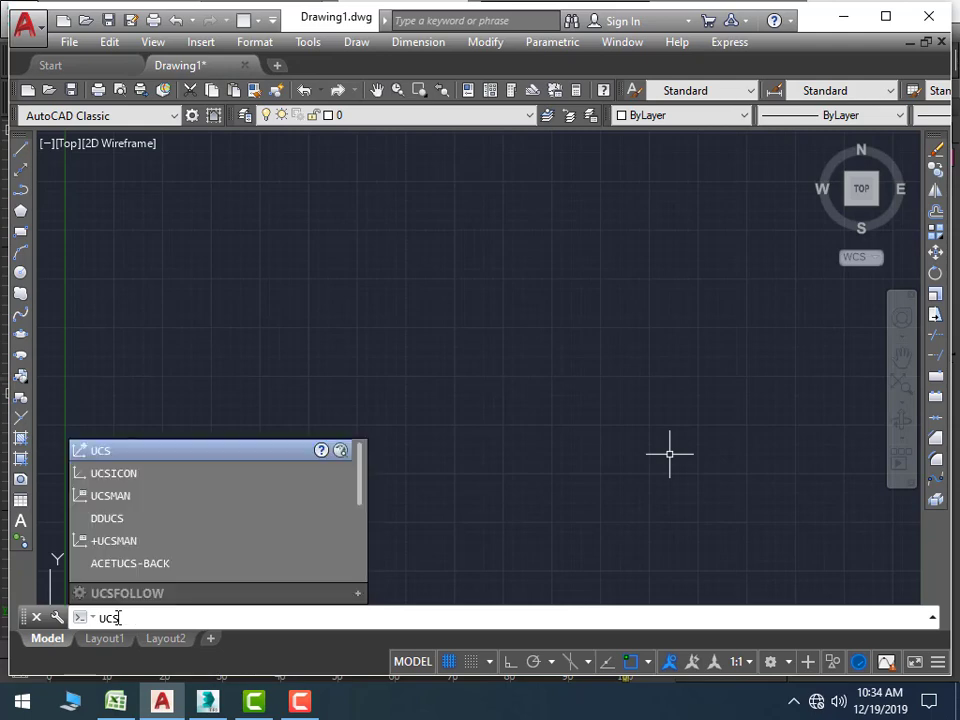
key(Down)
key(Down)
key(Down)
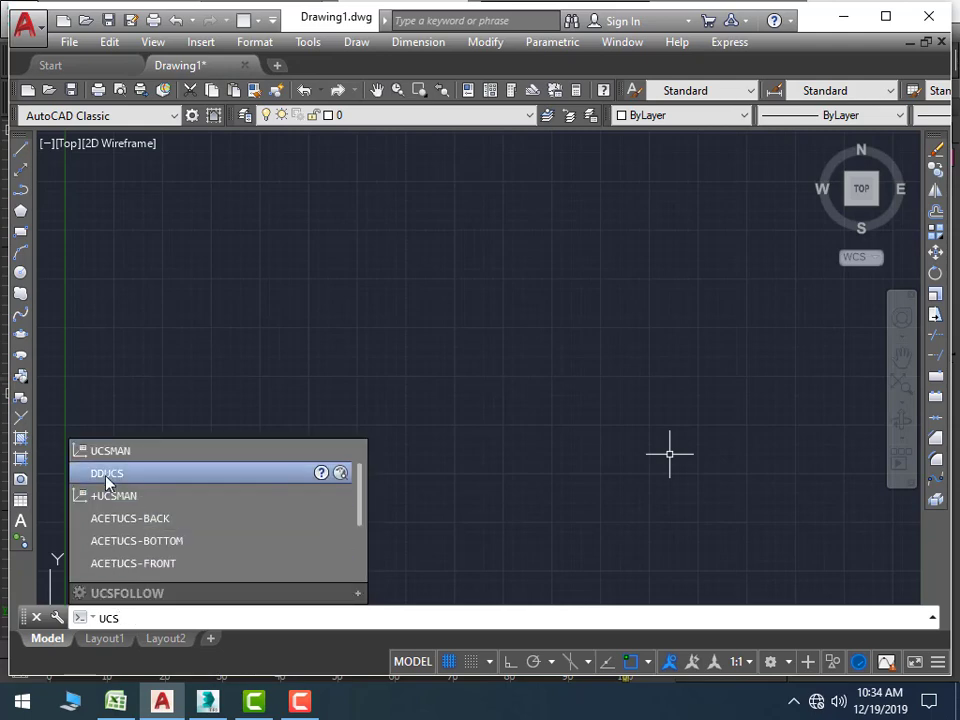
key(Down)
key(Down)
key(Down)
key(Down)
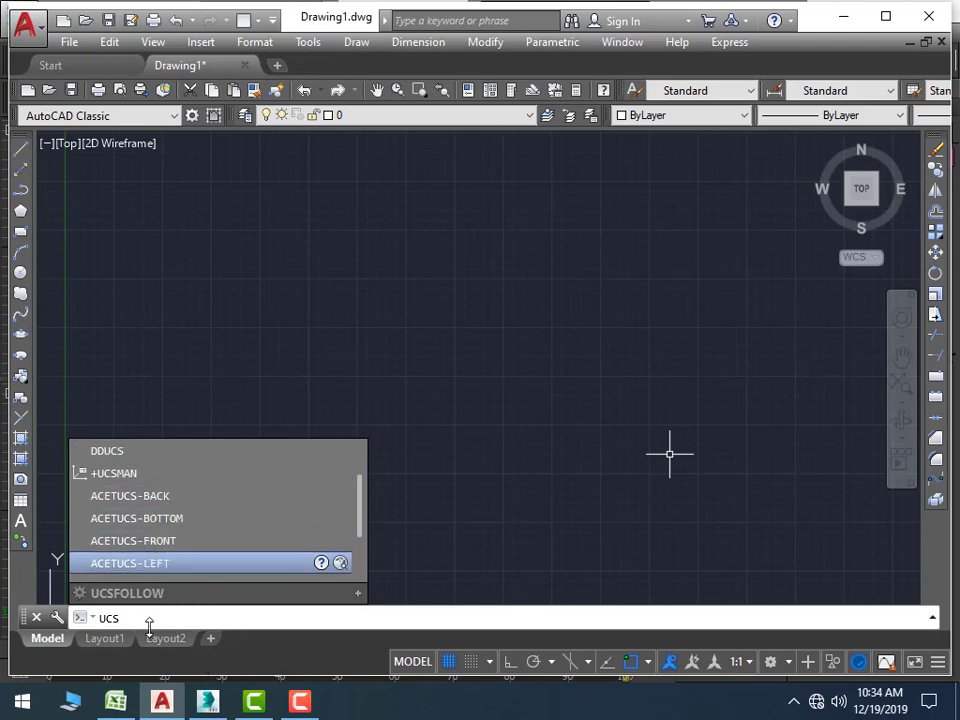
mouse_move(104, 638)
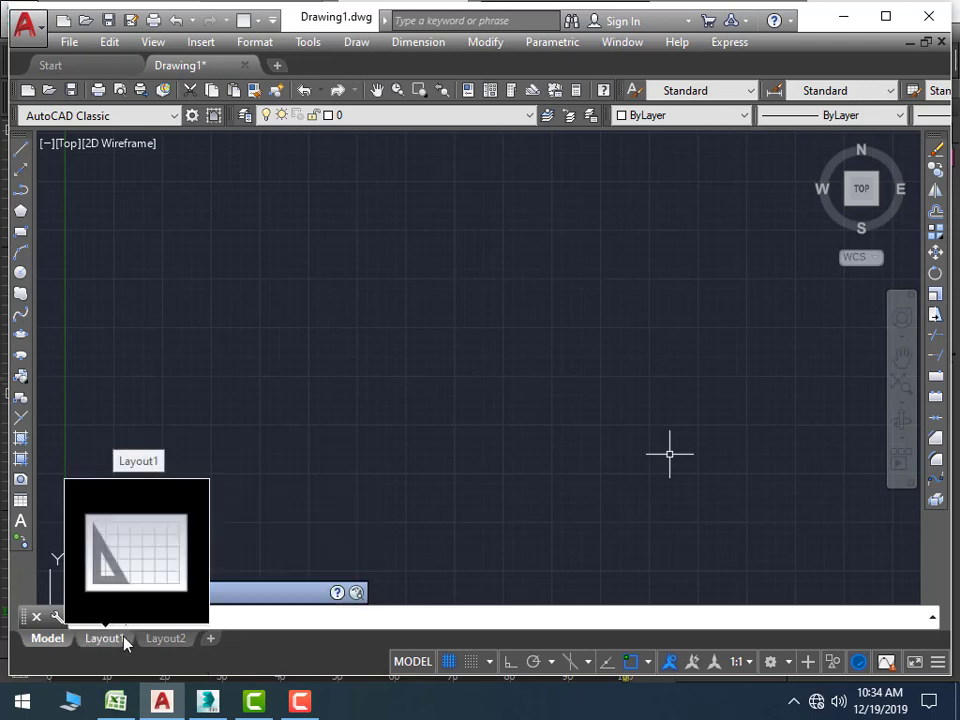
text(i)
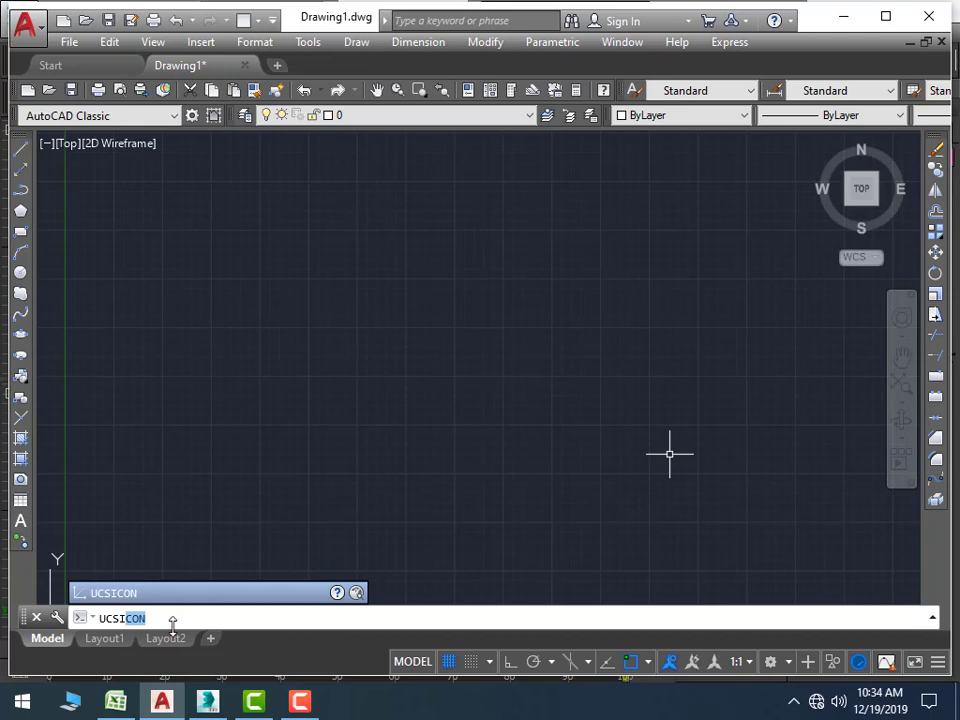
key(Return)
text(n)
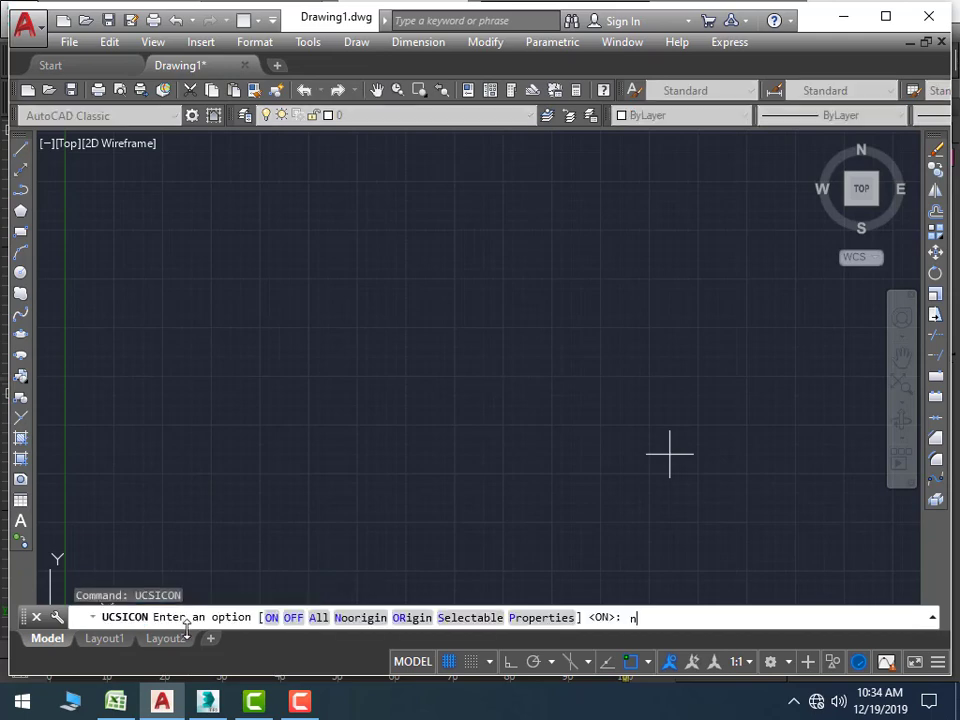
key(Return)
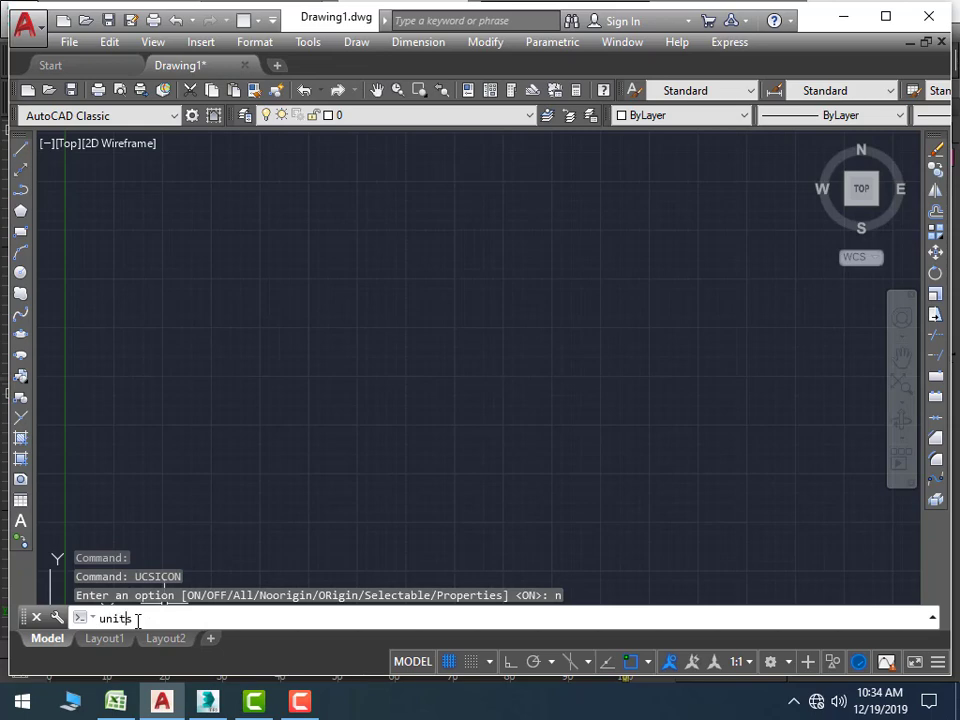
Set the drawing's length units to Engineering with 0'-0" precision
key(Return)
click(396, 218)
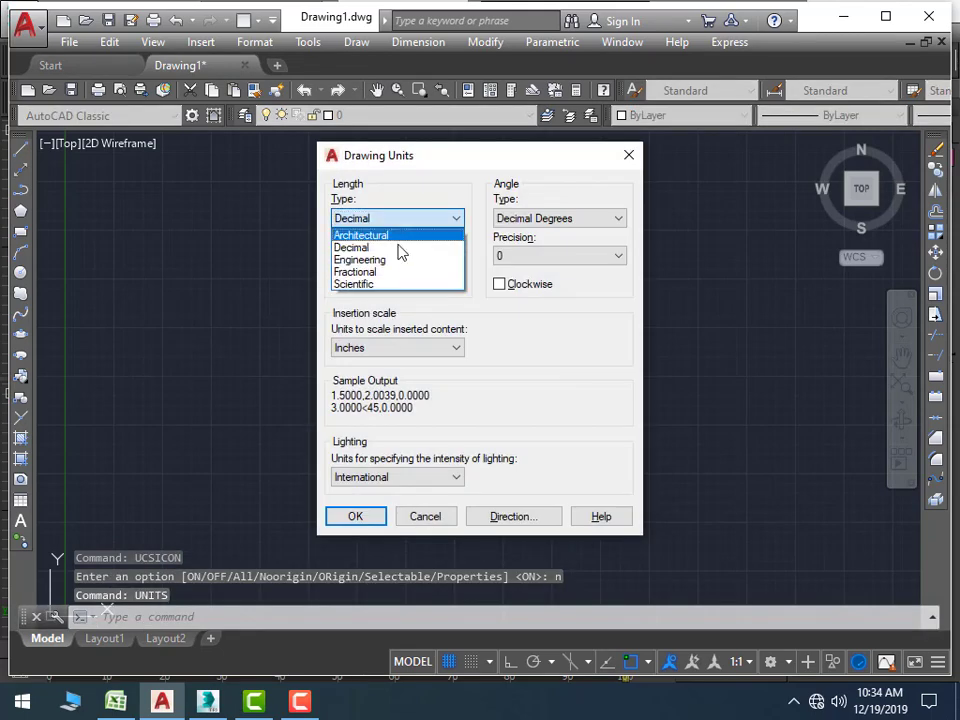
click(398, 247)
key(Down)
click(401, 256)
click(390, 272)
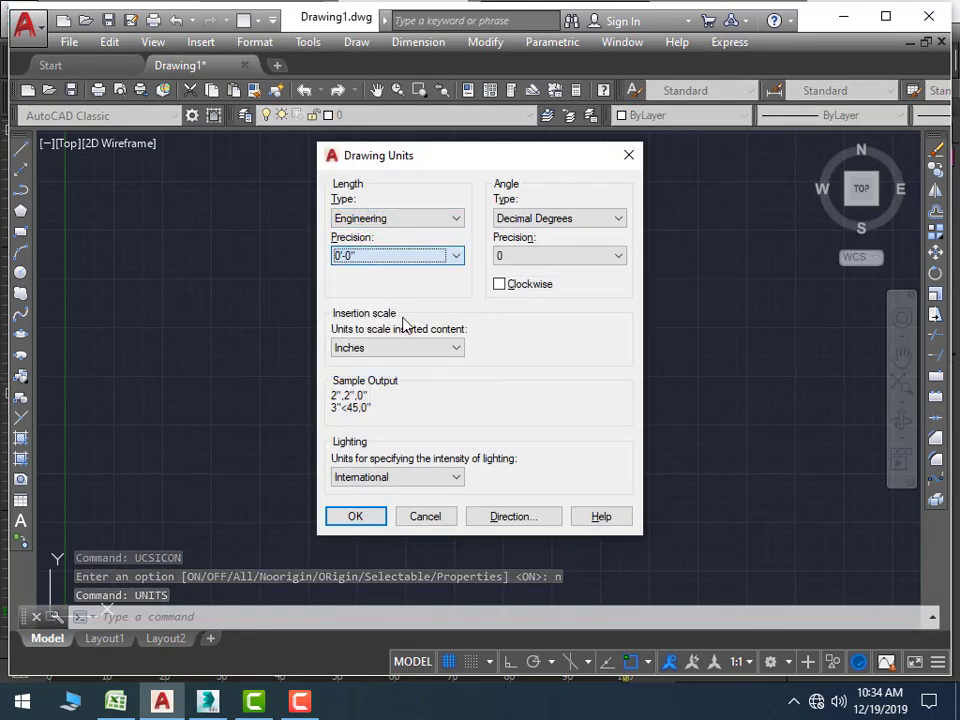
click(367, 521)
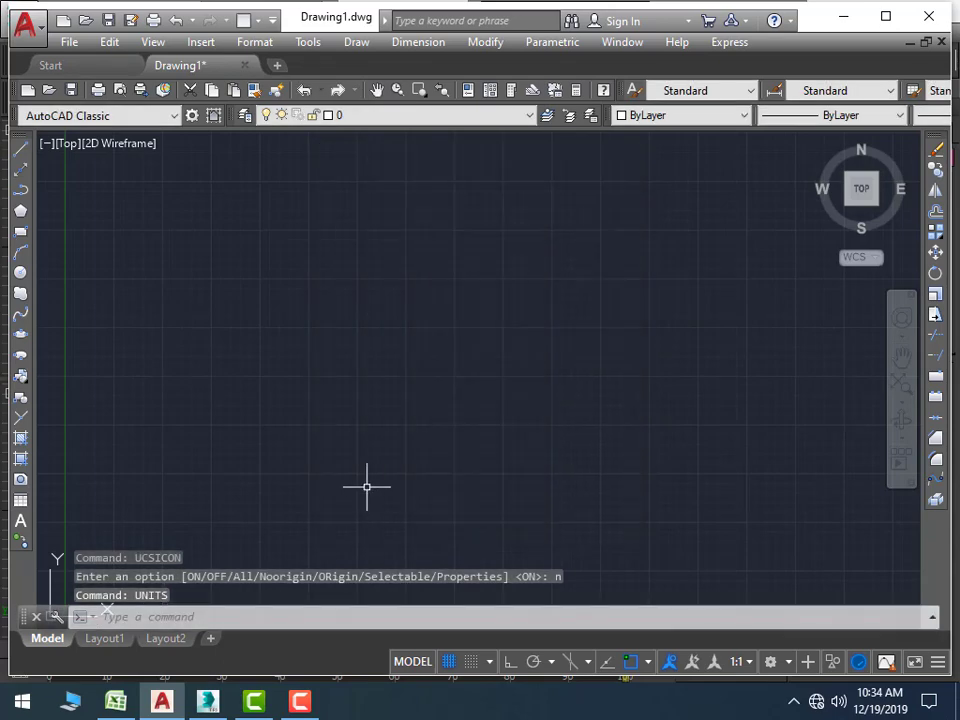
Give the Standard dimension style Engineering primary units with 0'-0" precision
text(d)
key(Return)
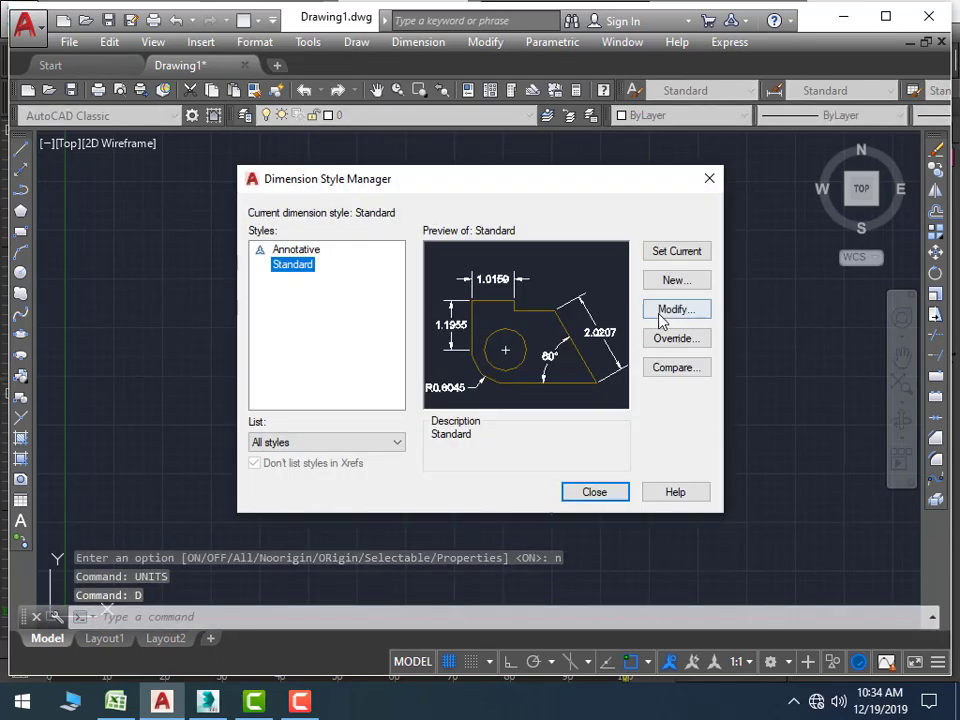
click(663, 310)
click(472, 142)
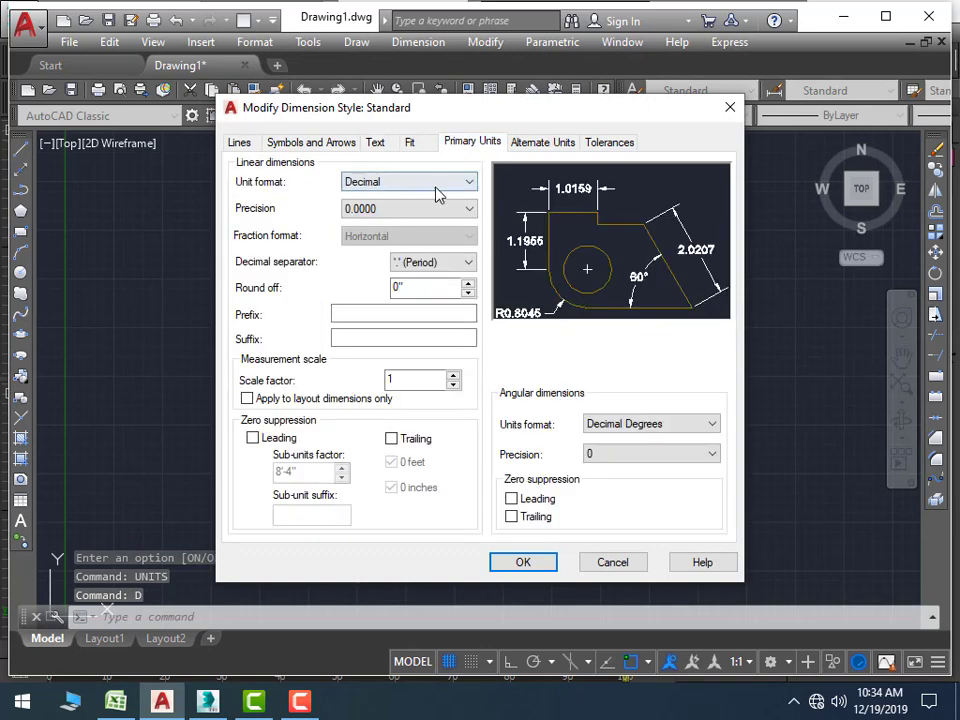
click(437, 182)
click(420, 222)
click(416, 209)
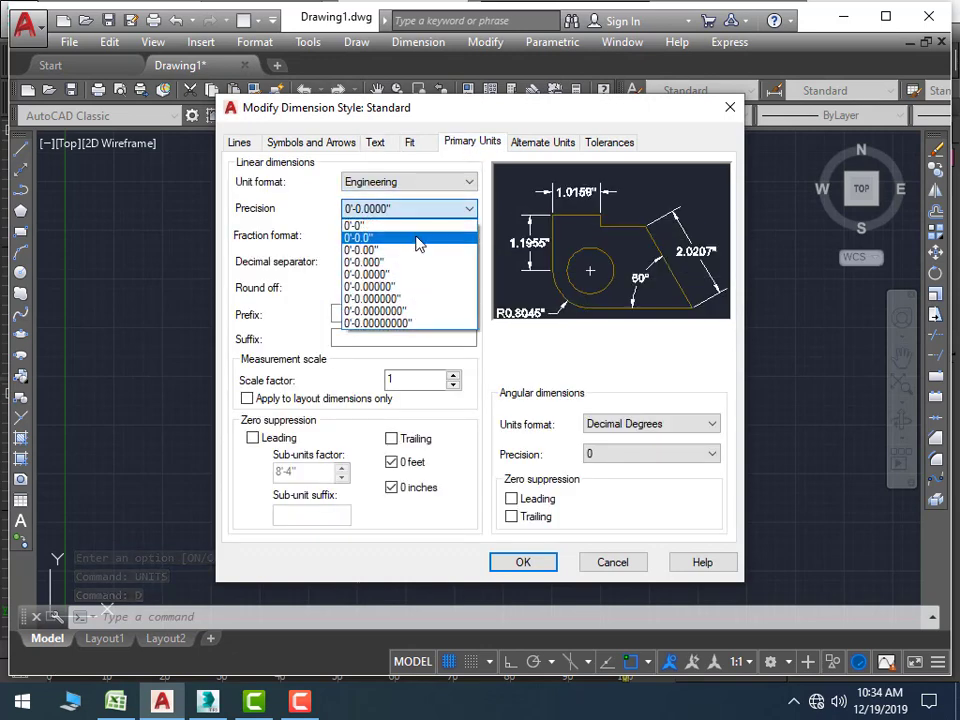
click(416, 226)
Set the Standard dimension text height to 6" and save the style
click(375, 142)
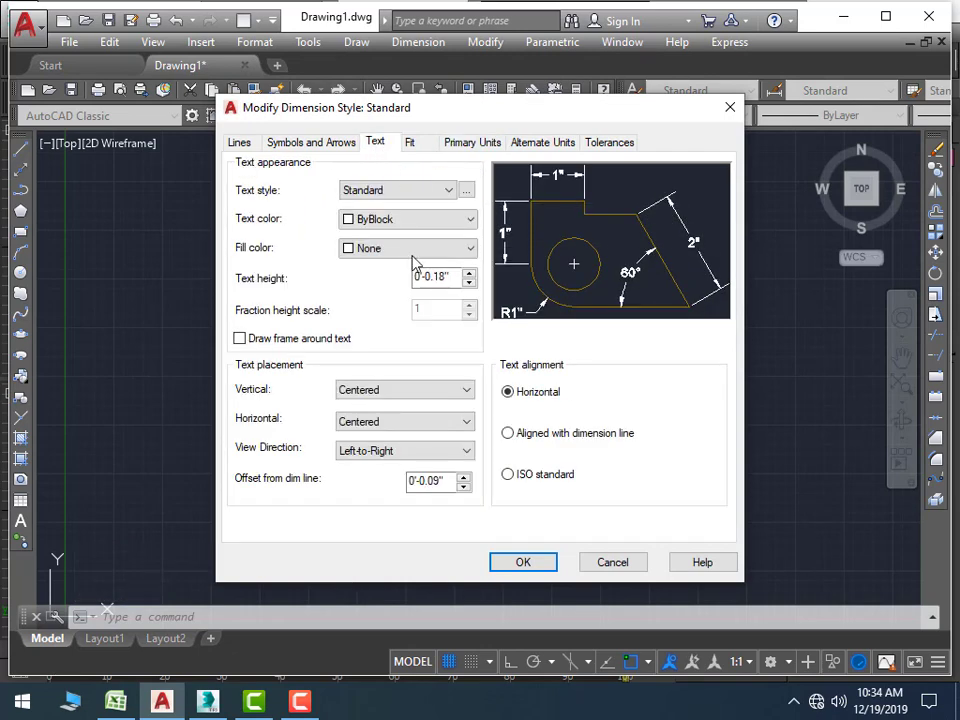
drag(448, 276, 378, 287)
text(")
click(533, 561)
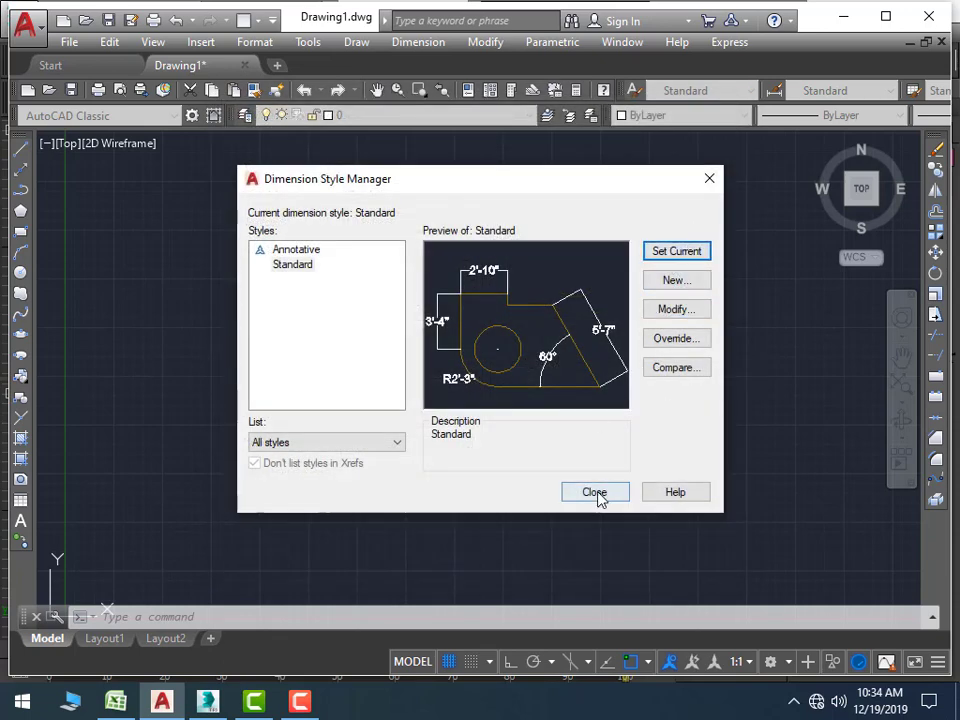
click(595, 492)
text(lim)
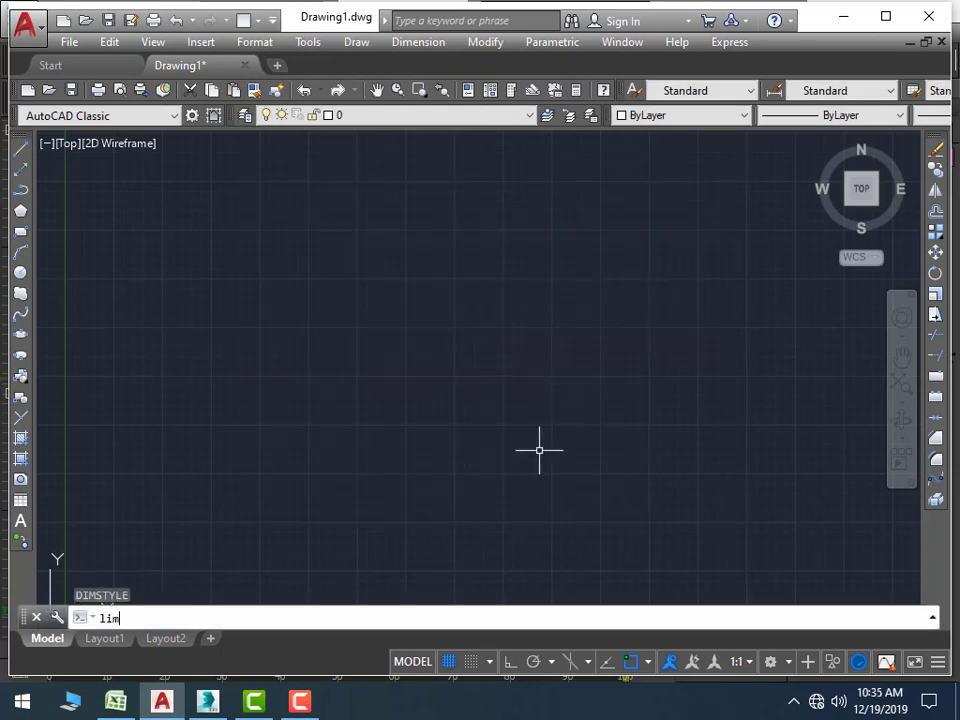
text(ts)
Set the drawing limits from 0,0 to 12000,12000 and zoom to All
key(Return)
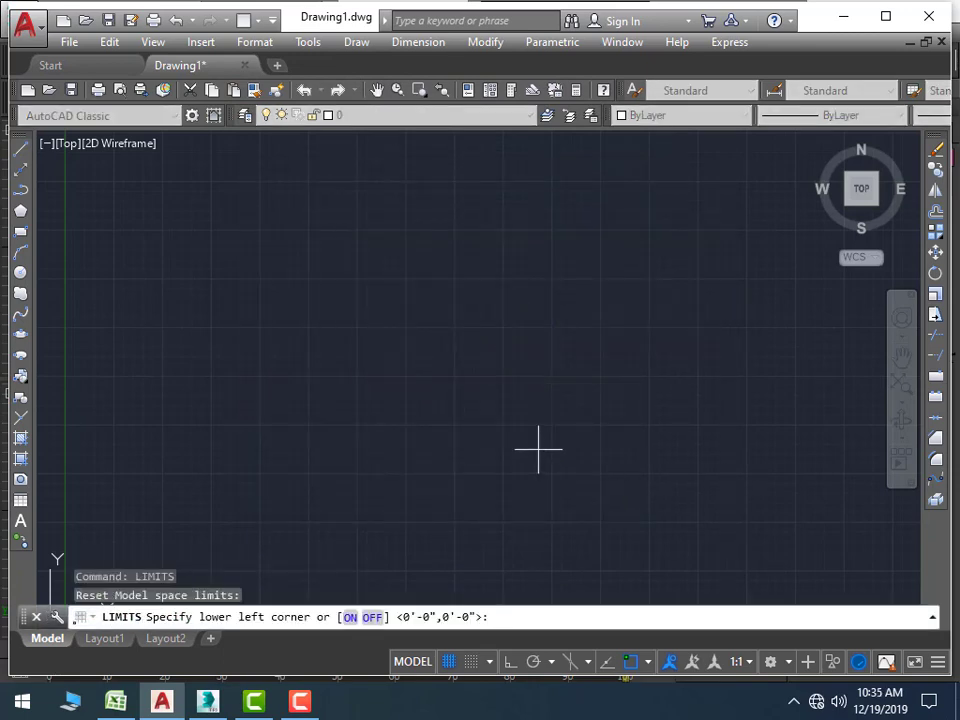
key(Return)
text(12000,12000)
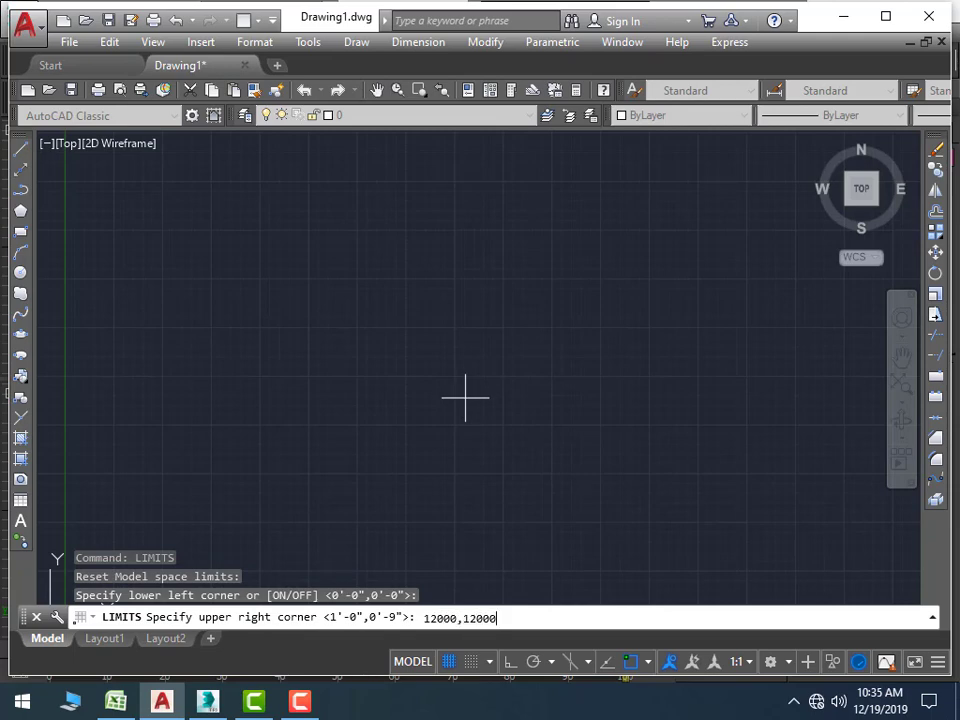
key(Return)
text(z)
key(Return)
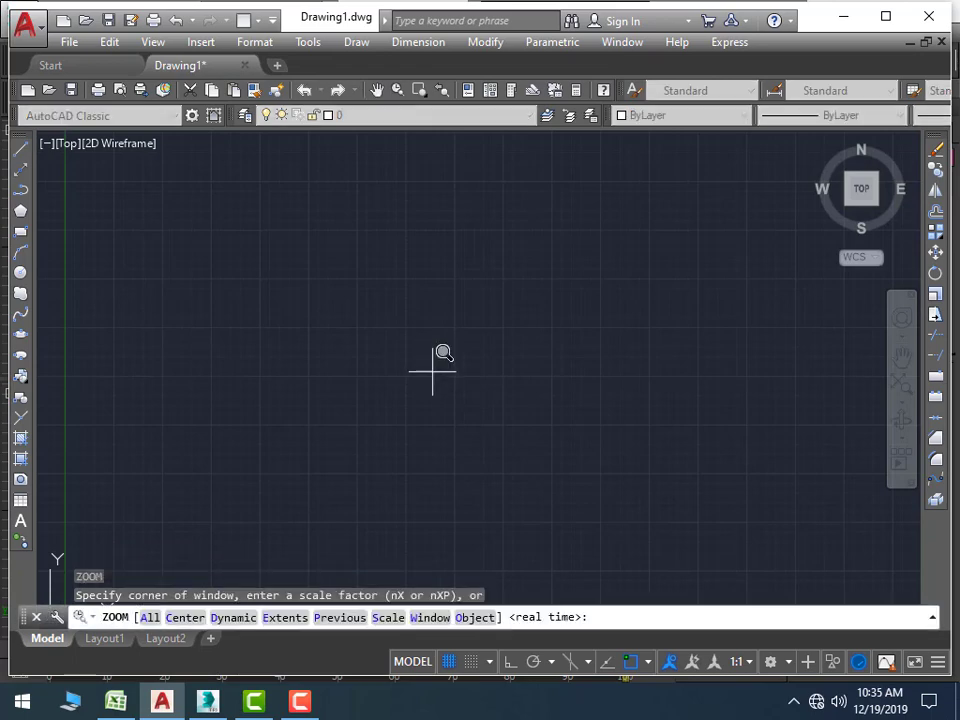
text(a)
key(Return)
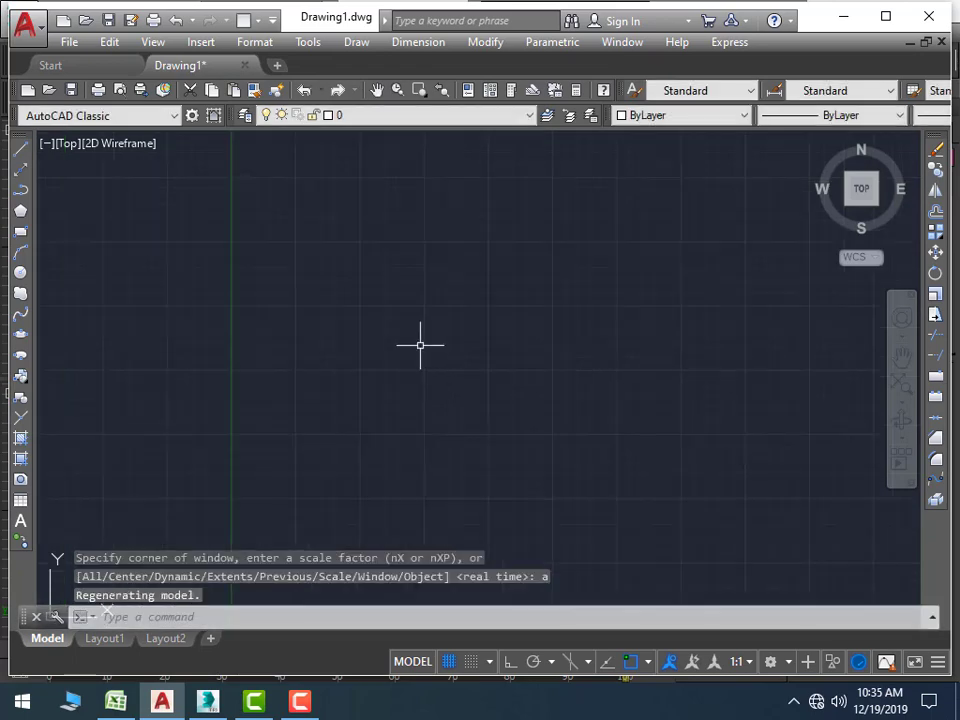
Draw a 40' by 20' rectangle using the RECTANG Dimensions option
text(rec)
key(Return)
click(297, 275)
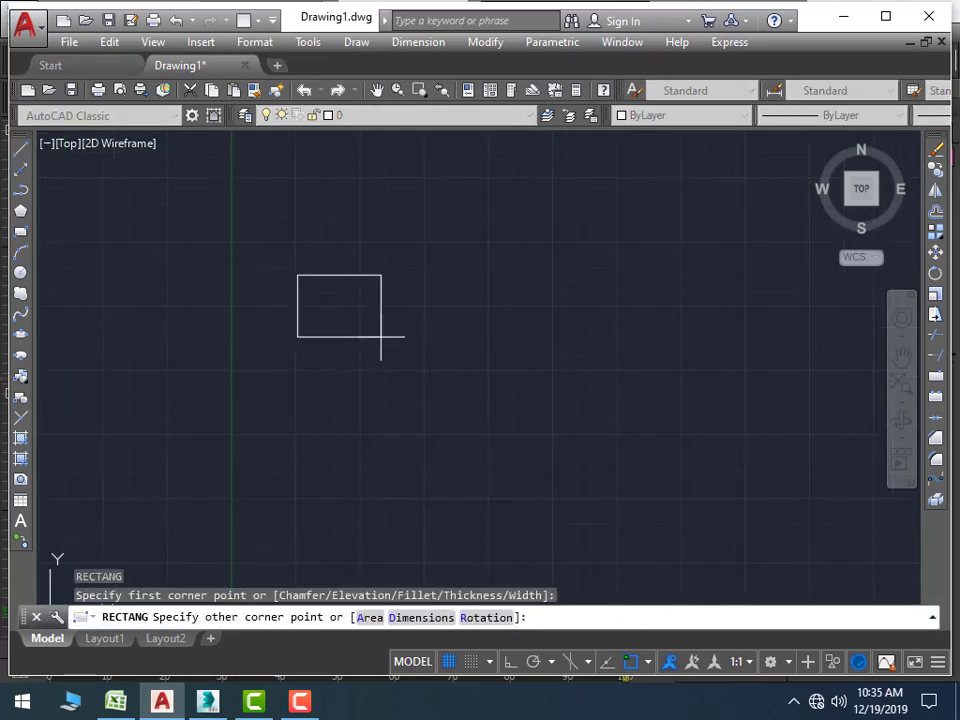
text(d)
key(Return)
text(40')
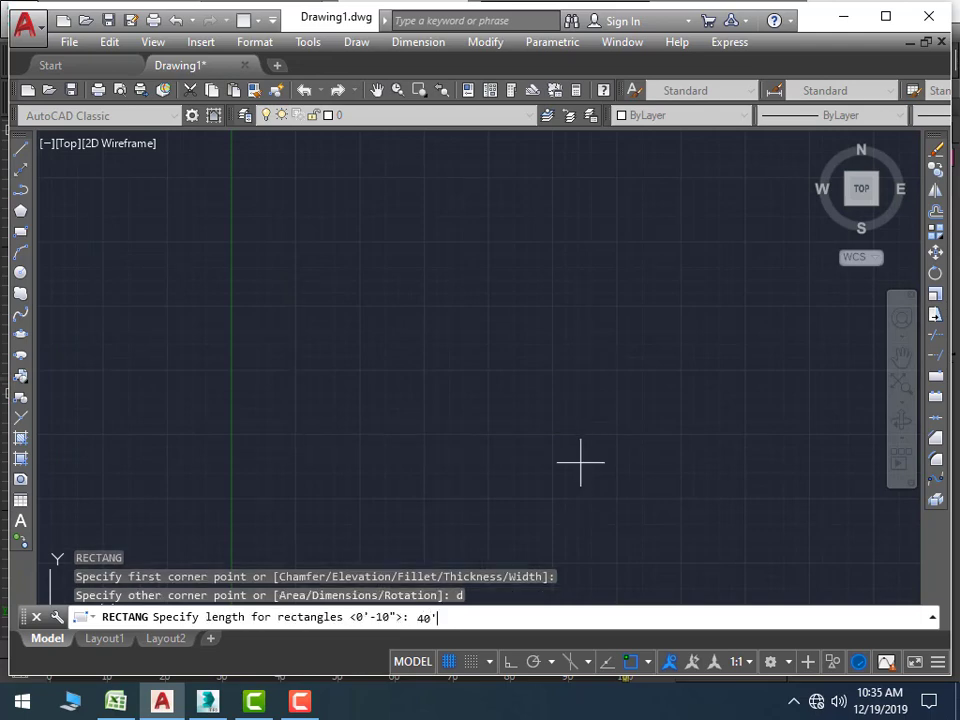
key(Return)
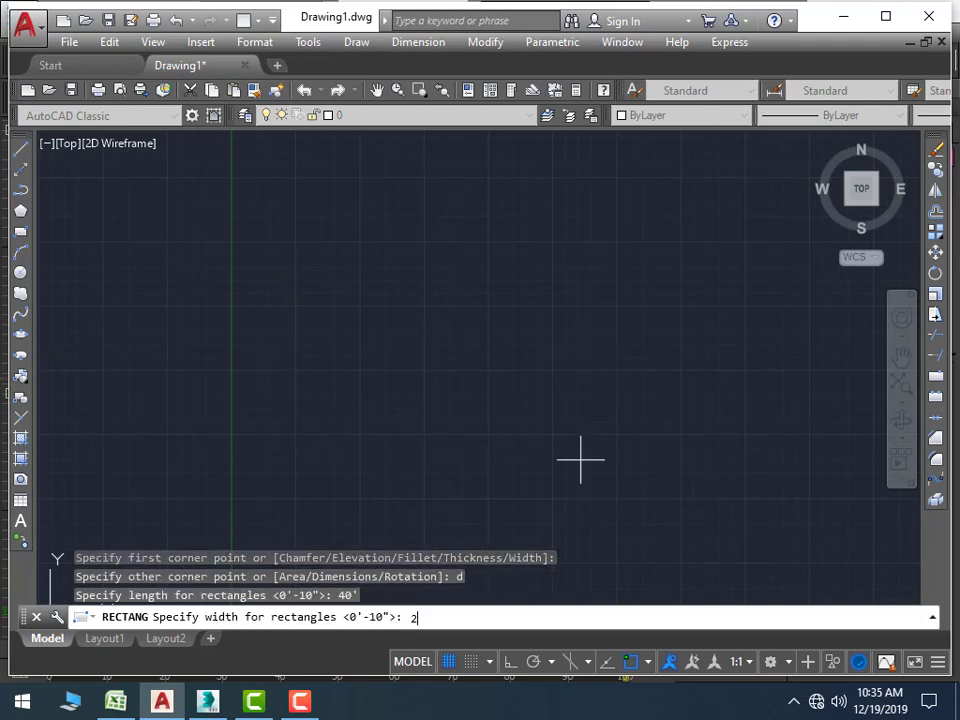
key(Return)
click(581, 461)
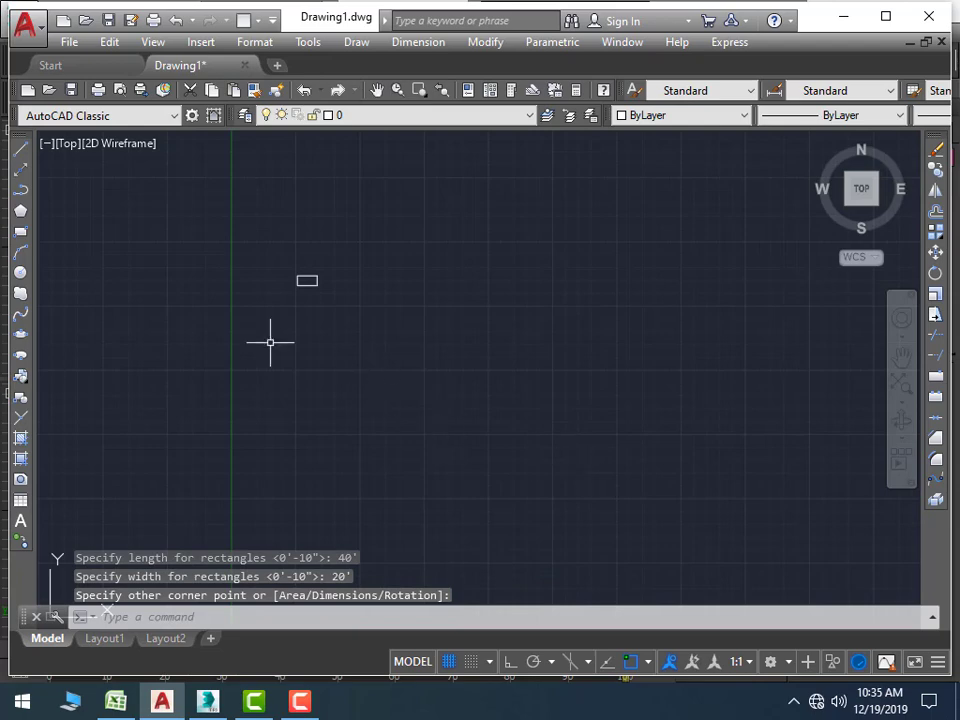
scroll(258, 326, up, 5)
scroll(258, 326, down, 5)
middle_drag(530, 381, 446, 482)
scroll(538, 510, up, 4)
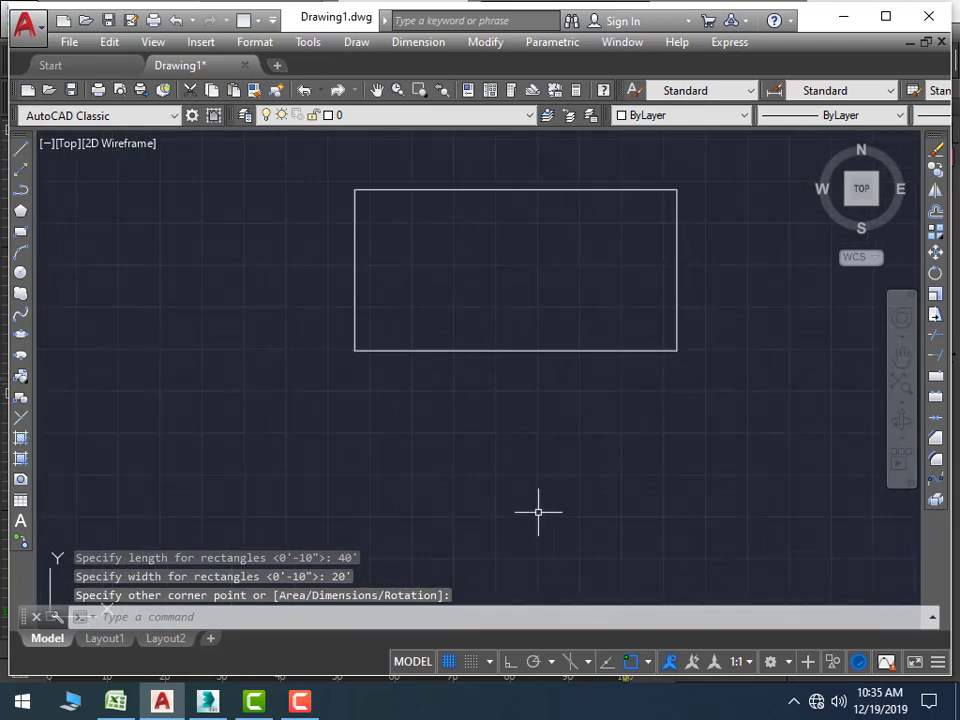
mouse_move(538, 510)
middle_down()
mouse_move(520, 543)
mouse_move(514, 592)
middle_up()
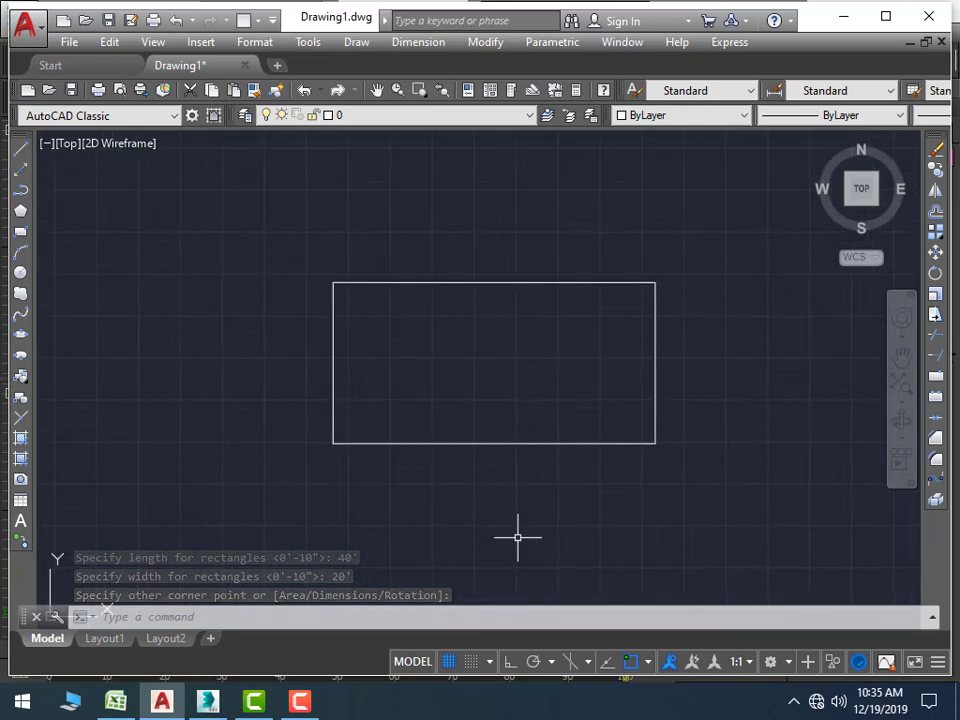
Offset the rectangle 9" outward to give the outline wall thickness
text(o)
key(Return)
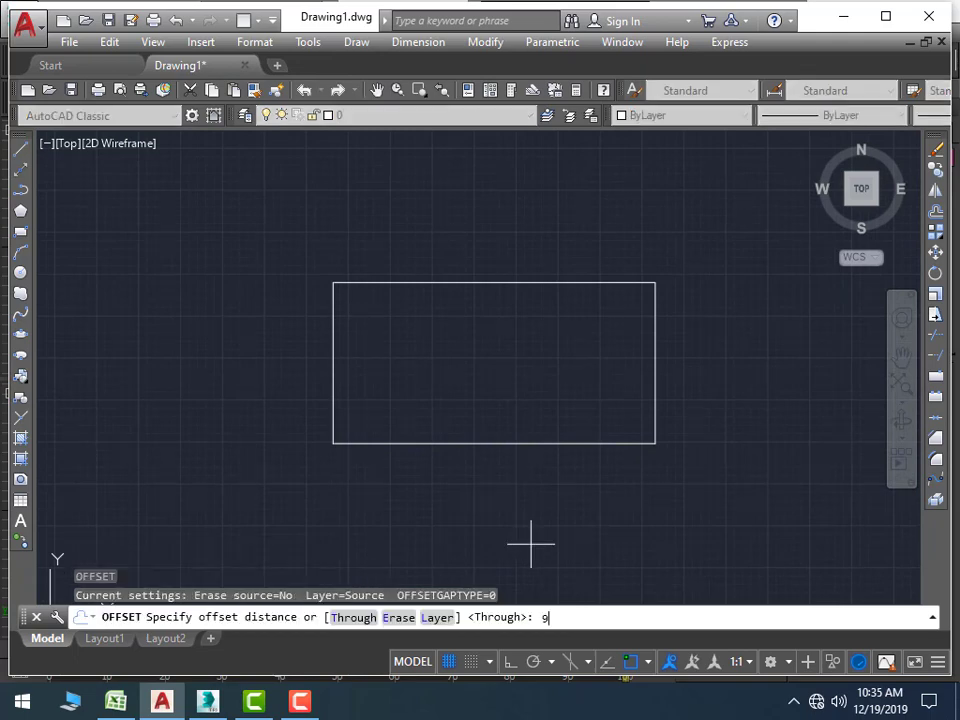
key(Return)
click(443, 283)
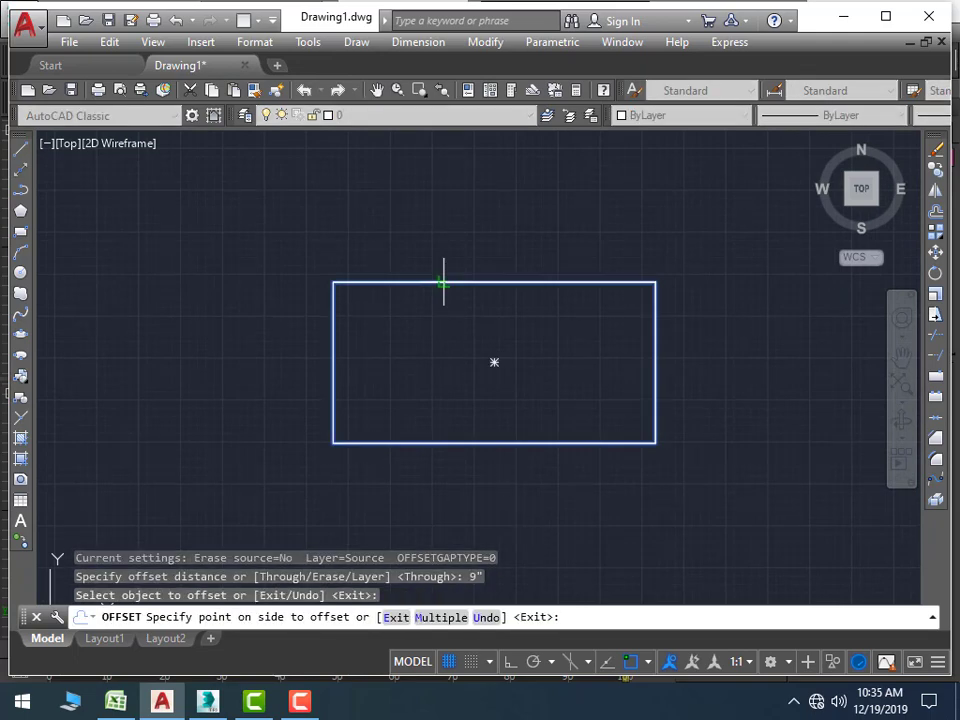
click(449, 258)
key(Escape)
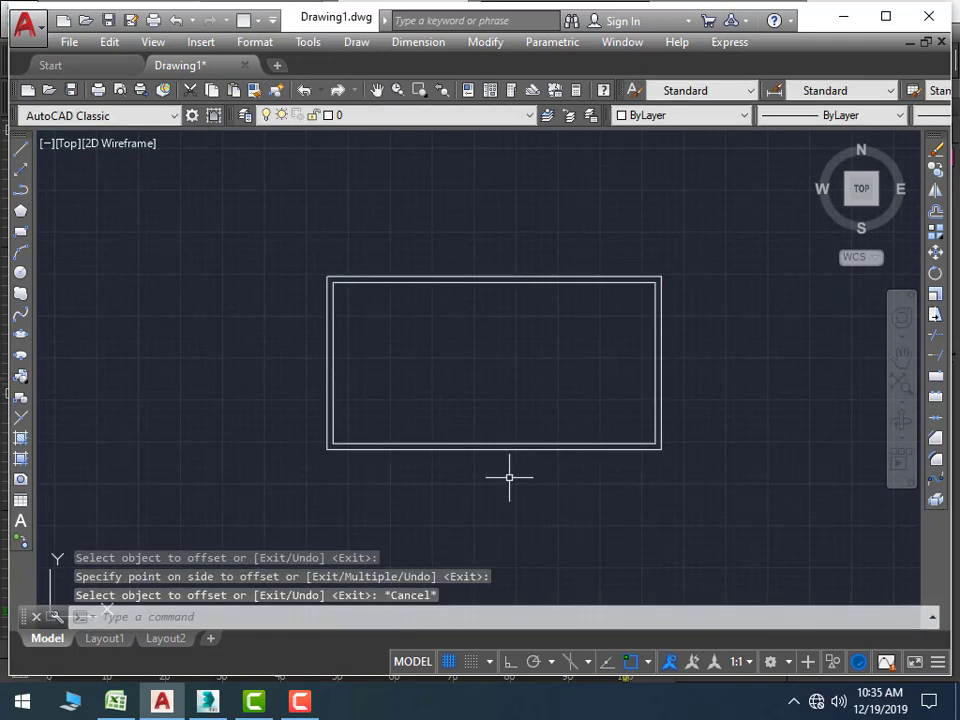
scroll(505, 480, up, 2)
With Ortho on, draw two vertical lines 12' in from the inner left and right corners
text(l)
key(Return)
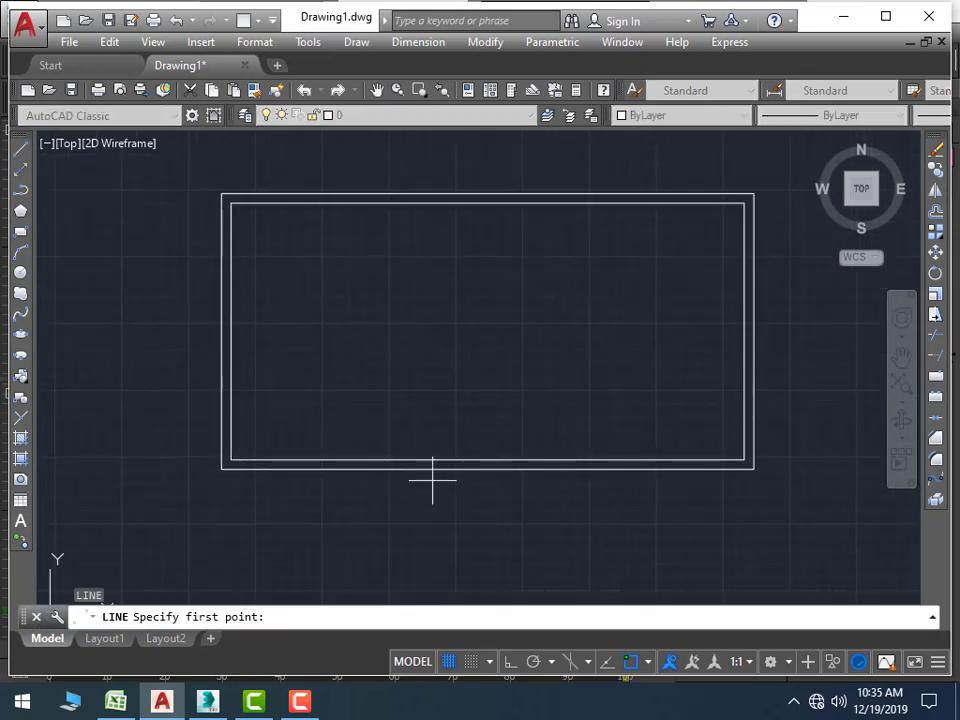
click(231, 459)
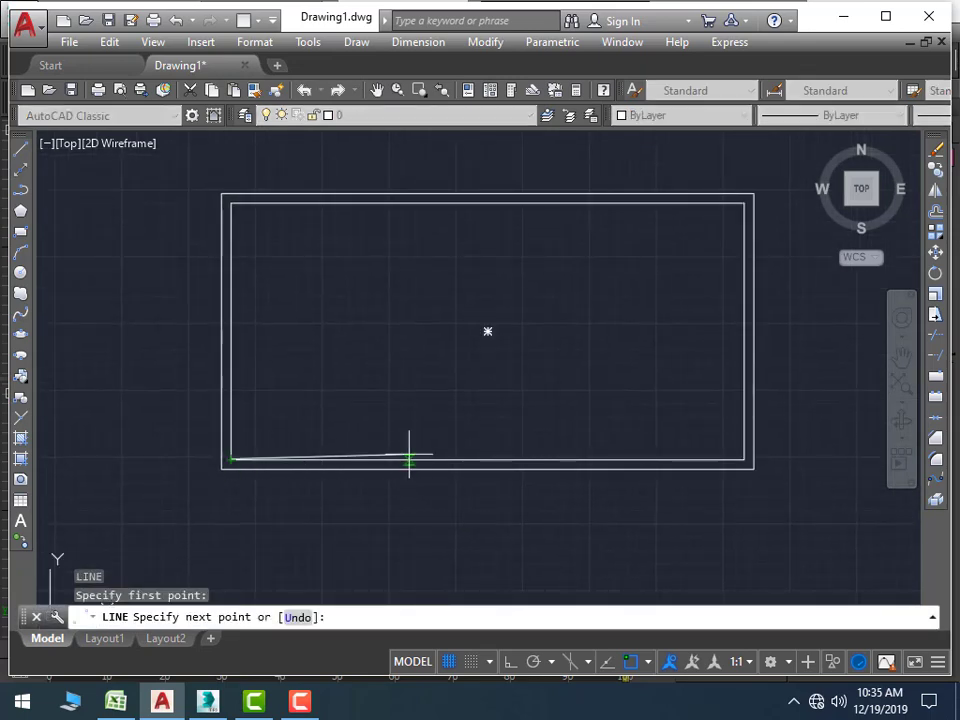
key(F8)
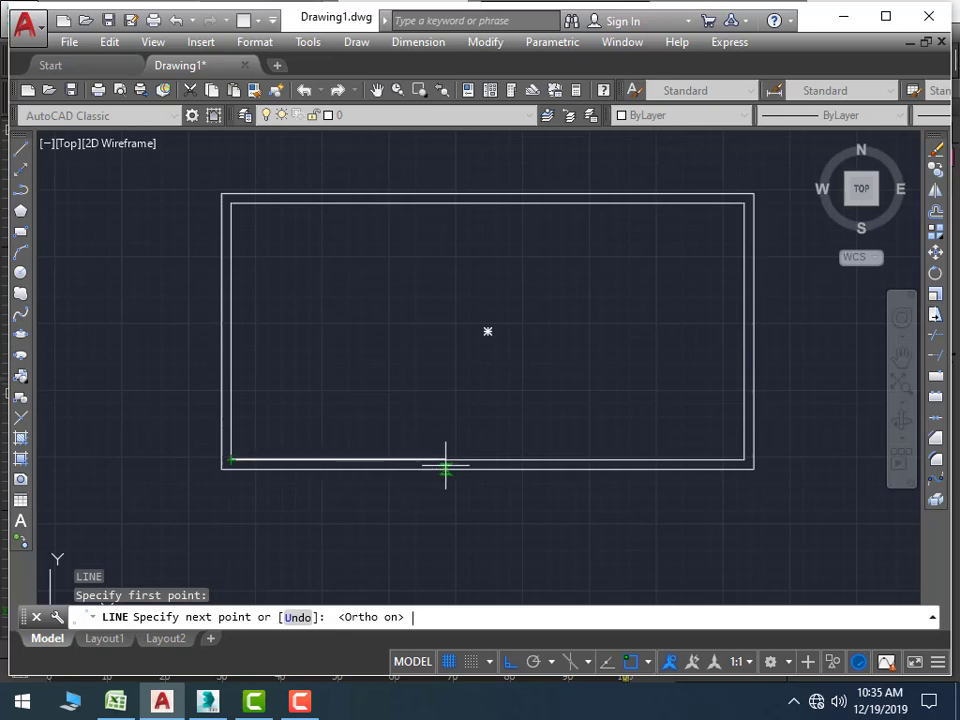
text(12)
key(Return)
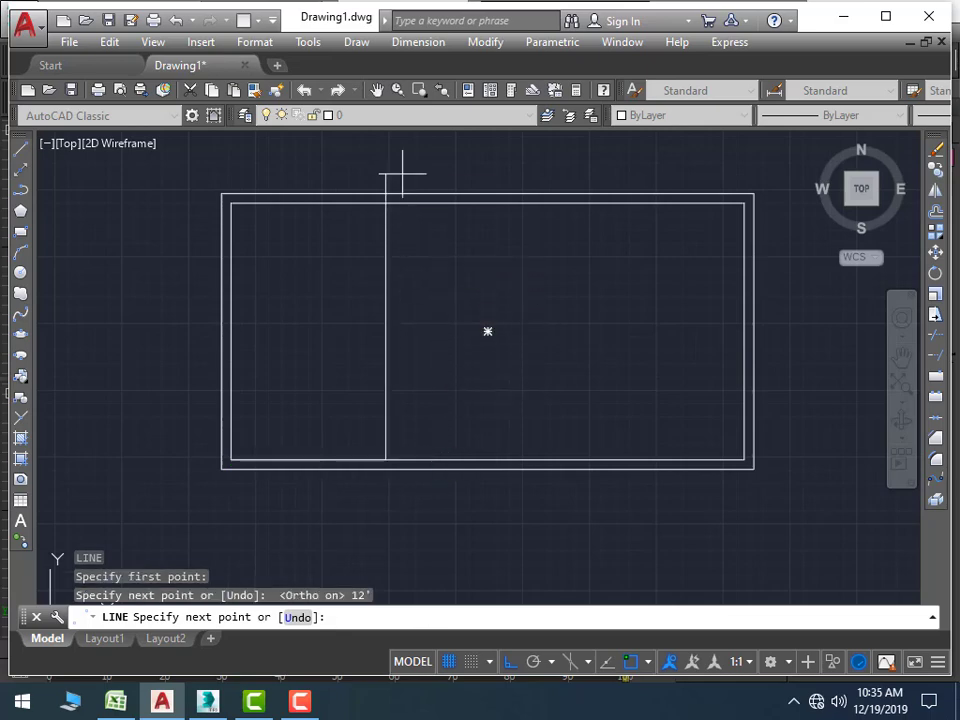
click(385, 202)
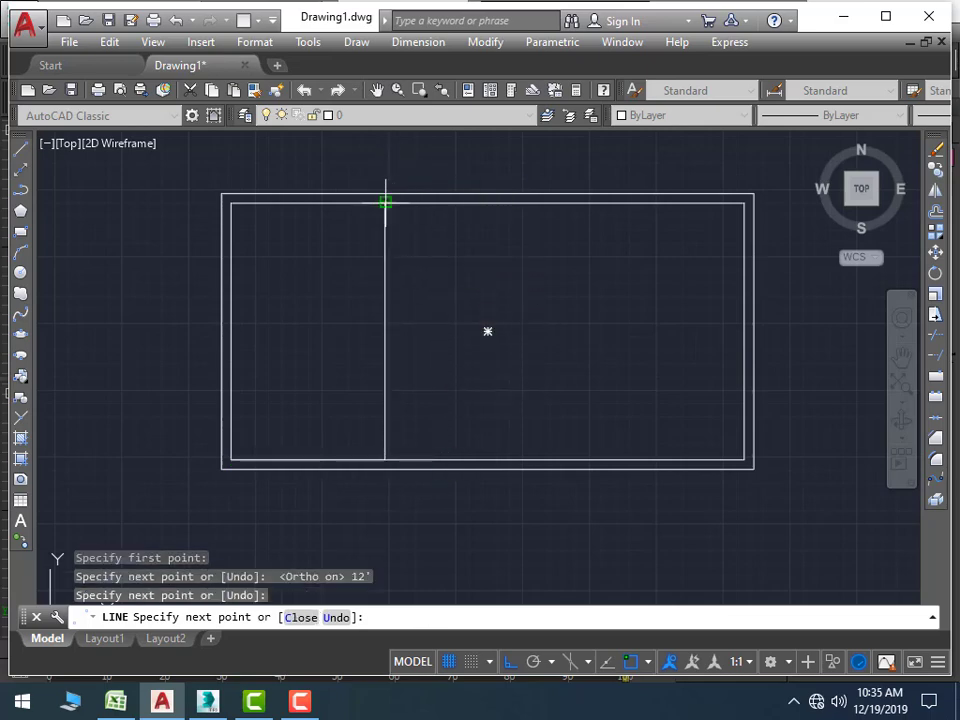
key(Return)
key(Return)
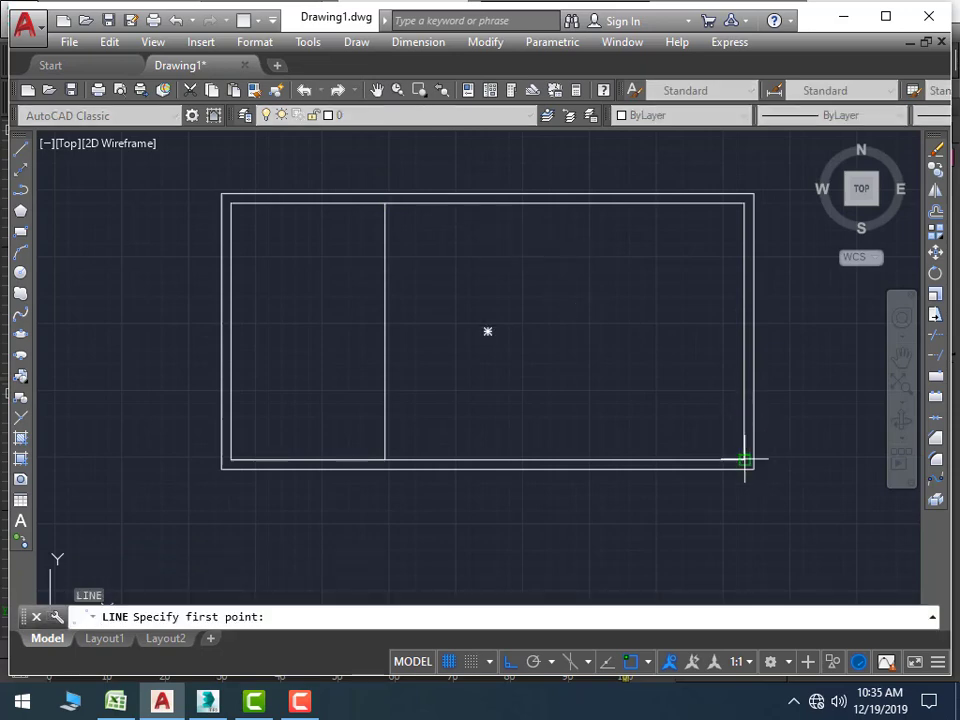
click(744, 460)
text(12')
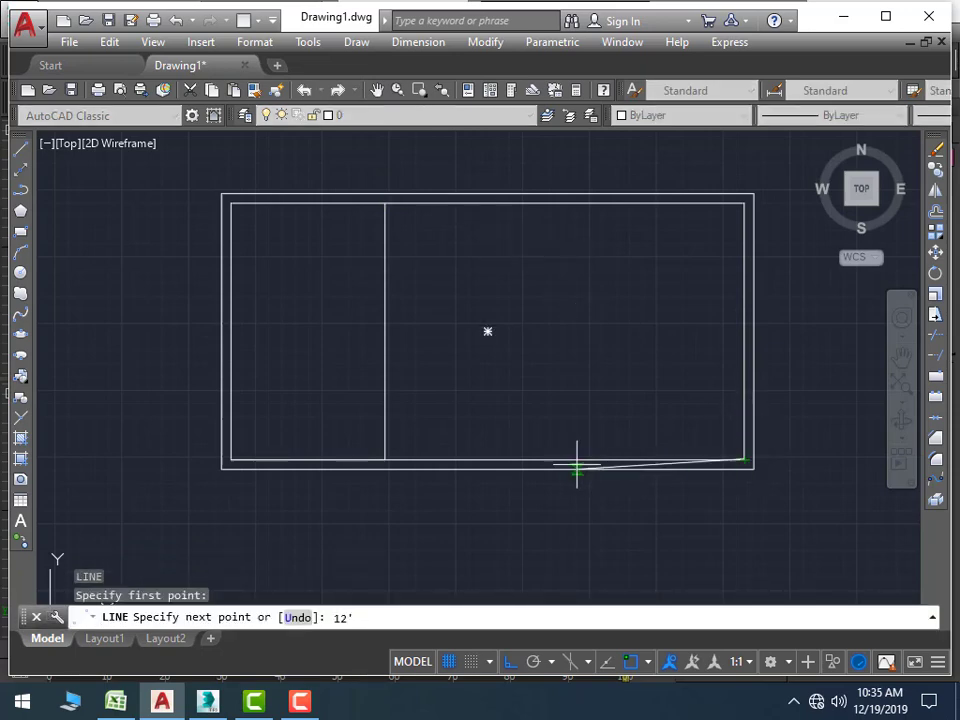
key(Return)
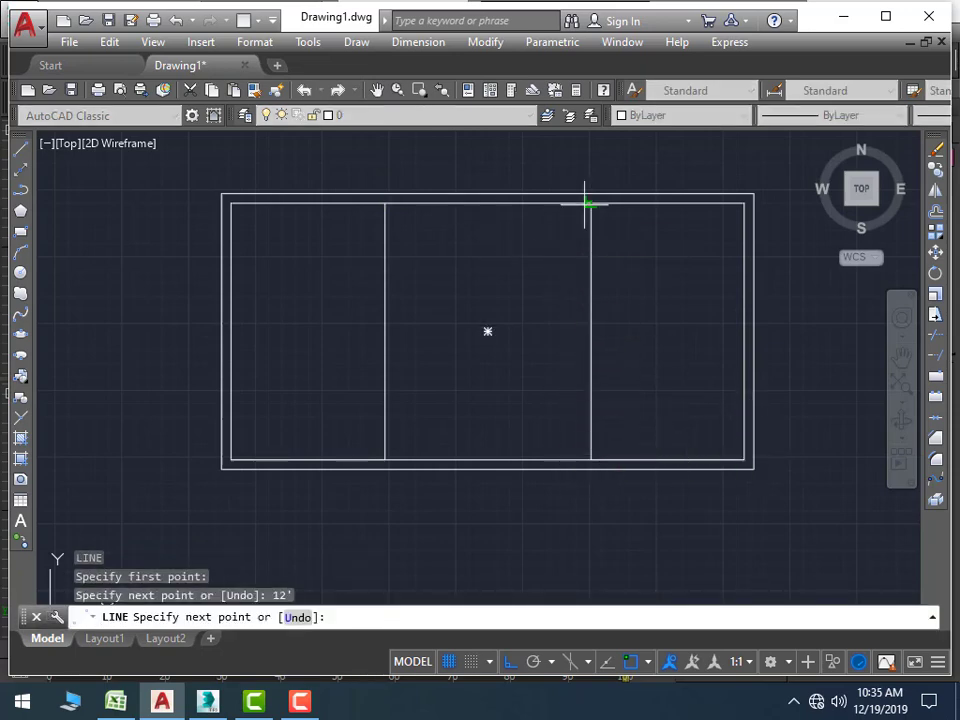
click(590, 202)
key(Return)
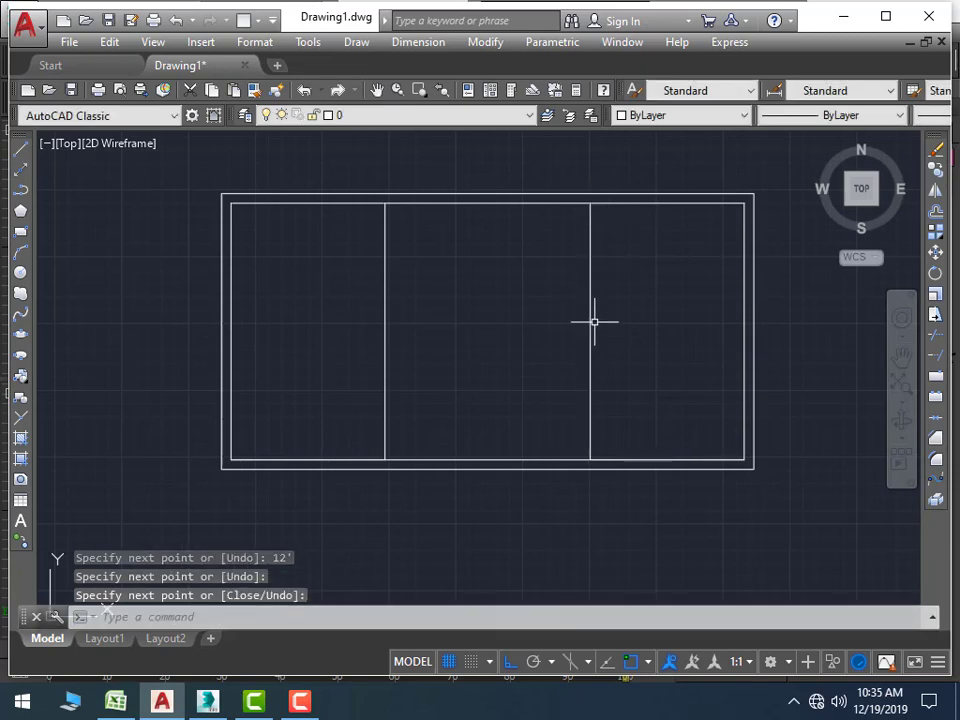
Offset the left and right dividing lines 9" toward the middle bay
text(o)
key(Return)
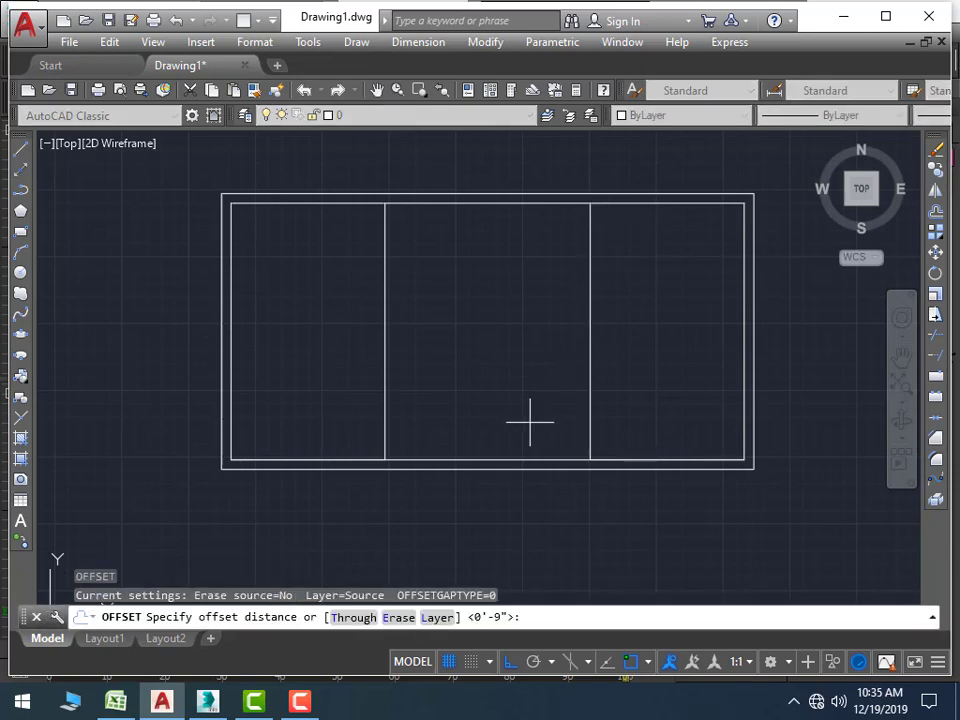
key(Return)
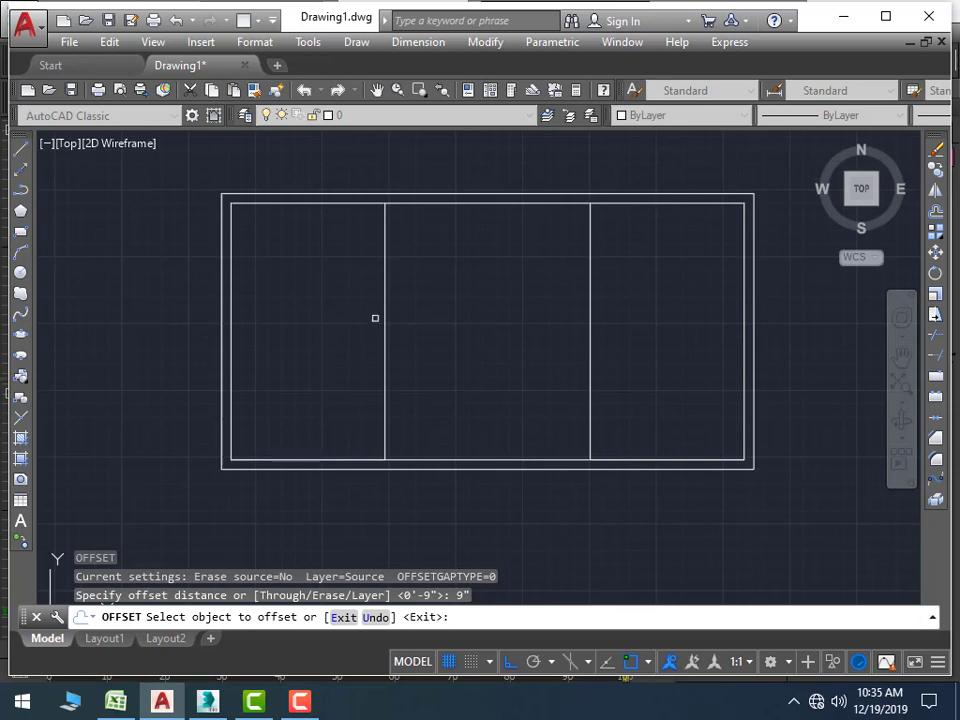
click(384, 327)
click(507, 368)
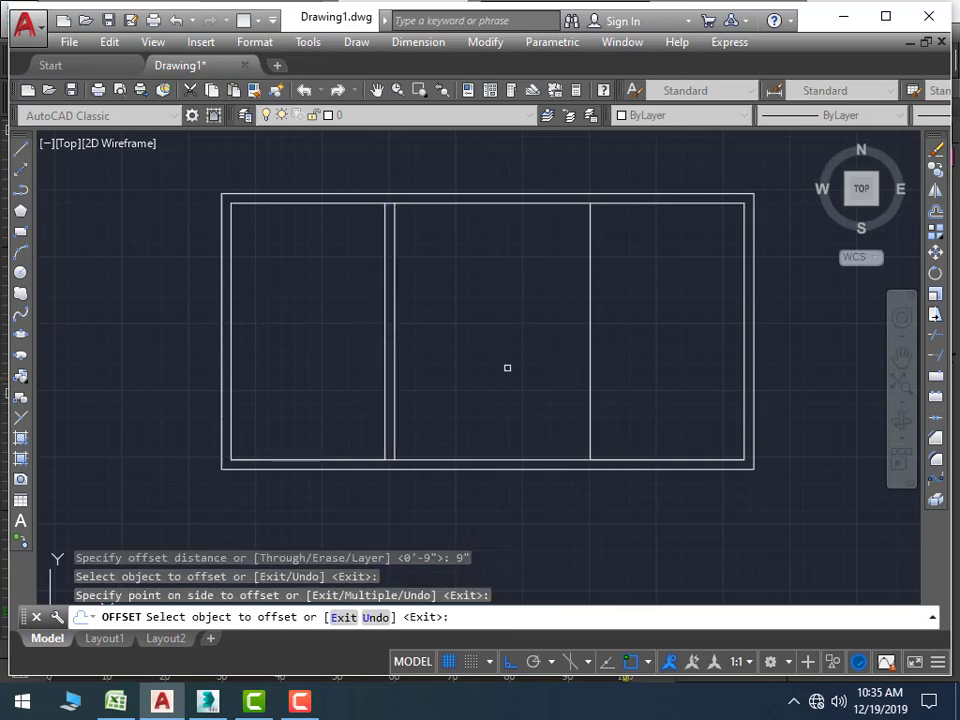
click(590, 370)
click(553, 389)
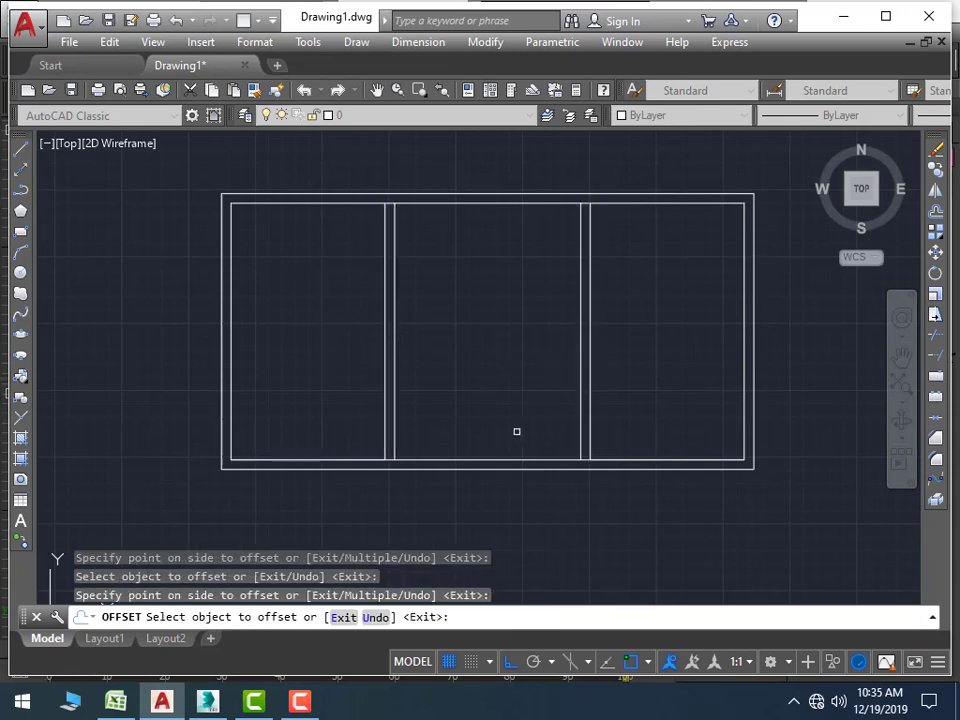
middle_drag(511, 413, 491, 441)
key(Escape)
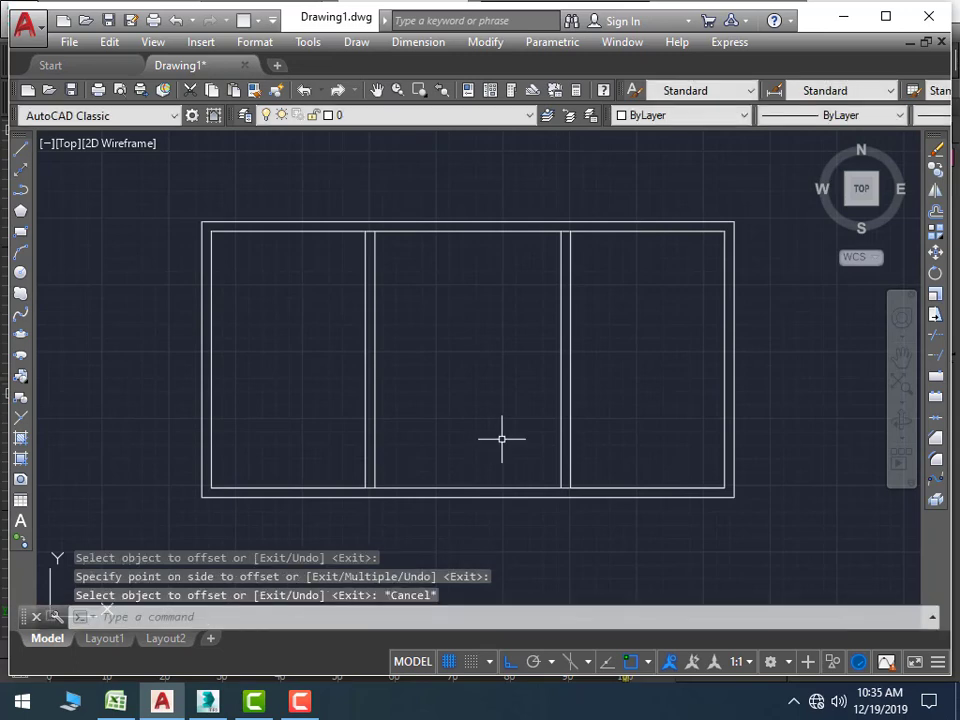
Draw a horizontal line across the middle bay between the two interior walls
text(l)
key(Return)
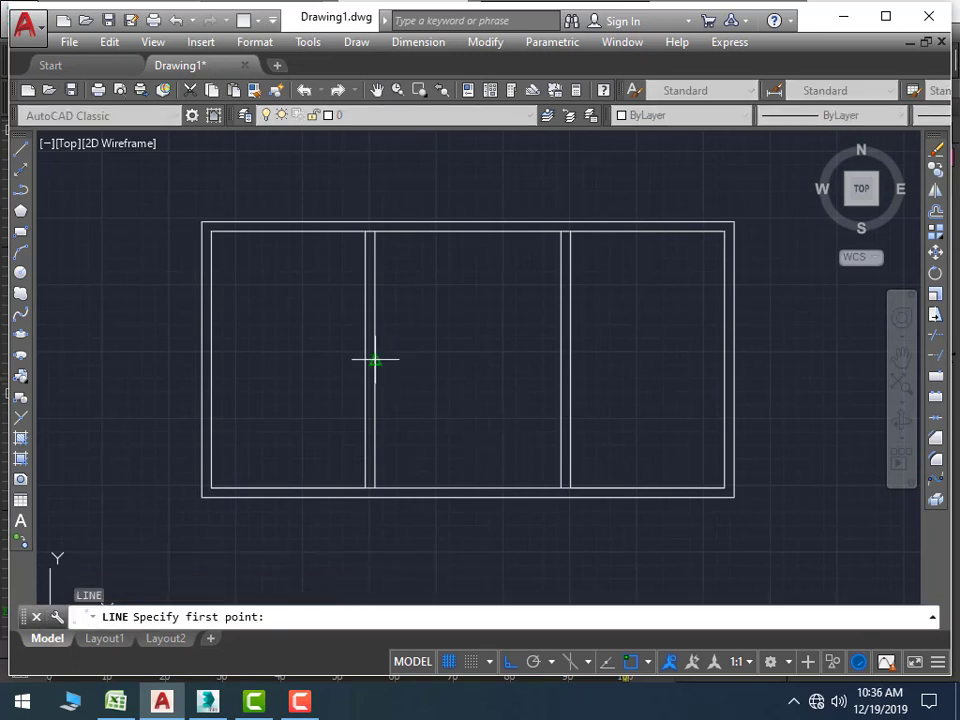
click(375, 360)
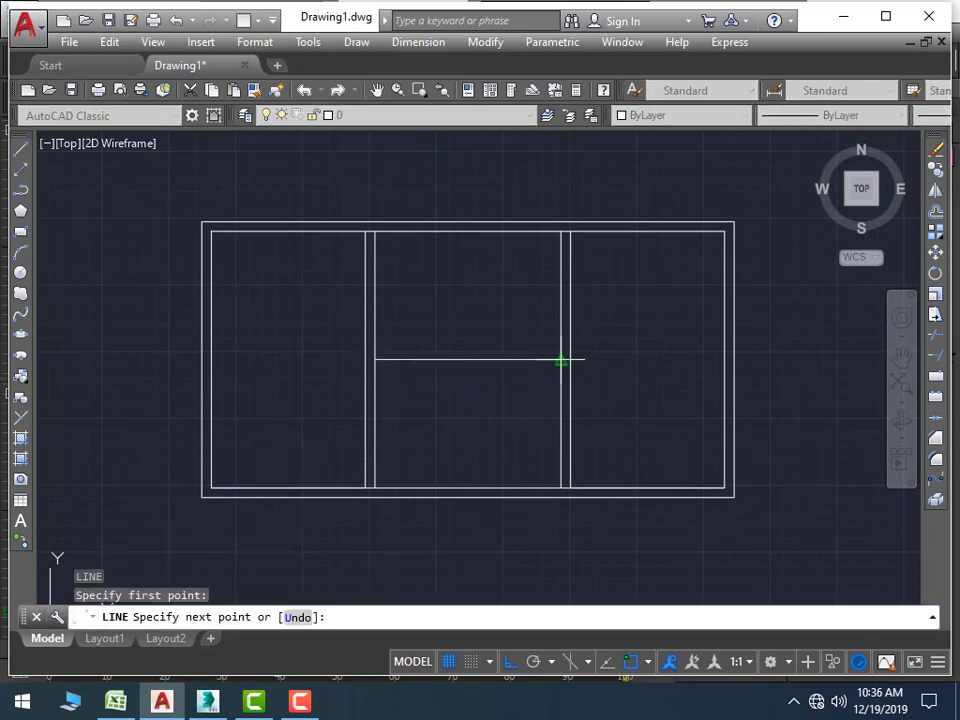
click(561, 360)
key(Escape)
middle_drag(589, 540, 551, 492)
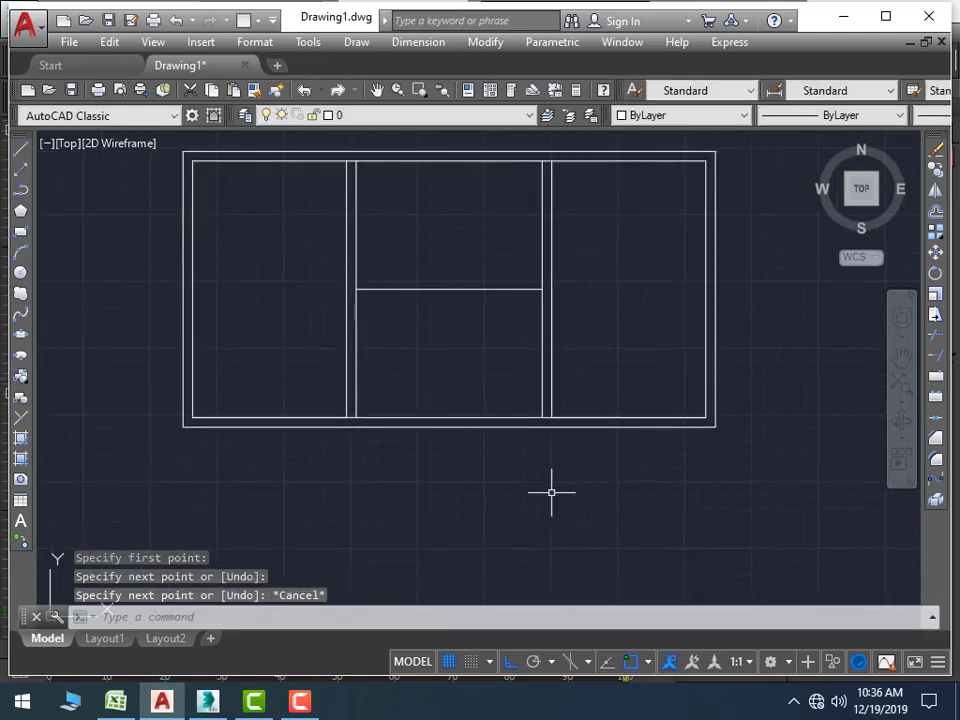
Draw a 7'-long, 9"-wide wall stub down from the right interior wall's bottom junction
key(Return)
scroll(533, 450, up, 5)
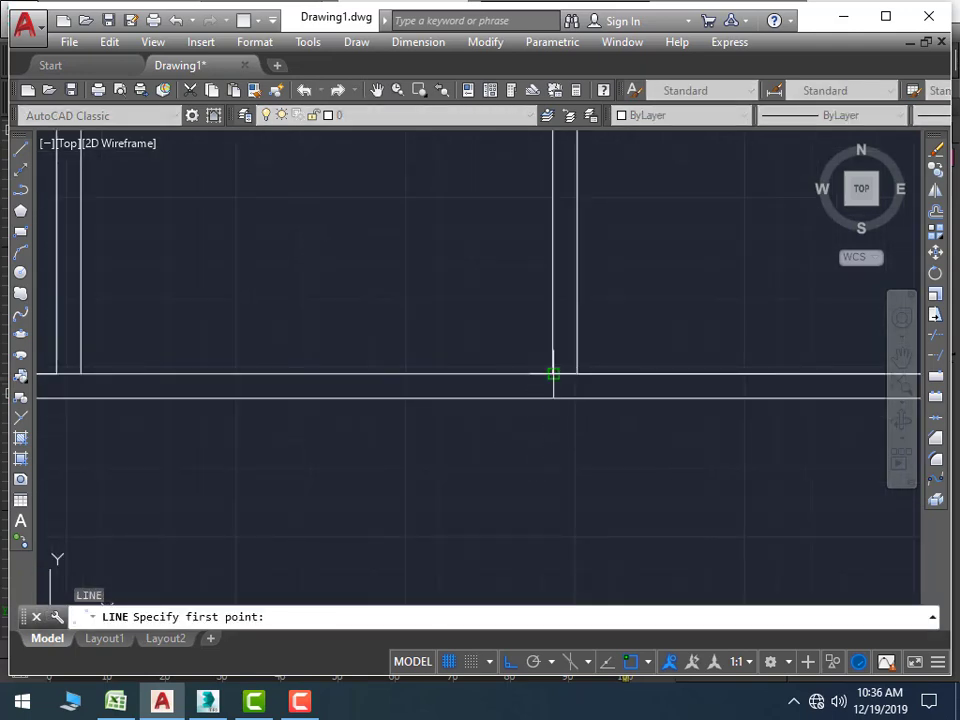
click(553, 398)
middle_drag(565, 586, 565, 535)
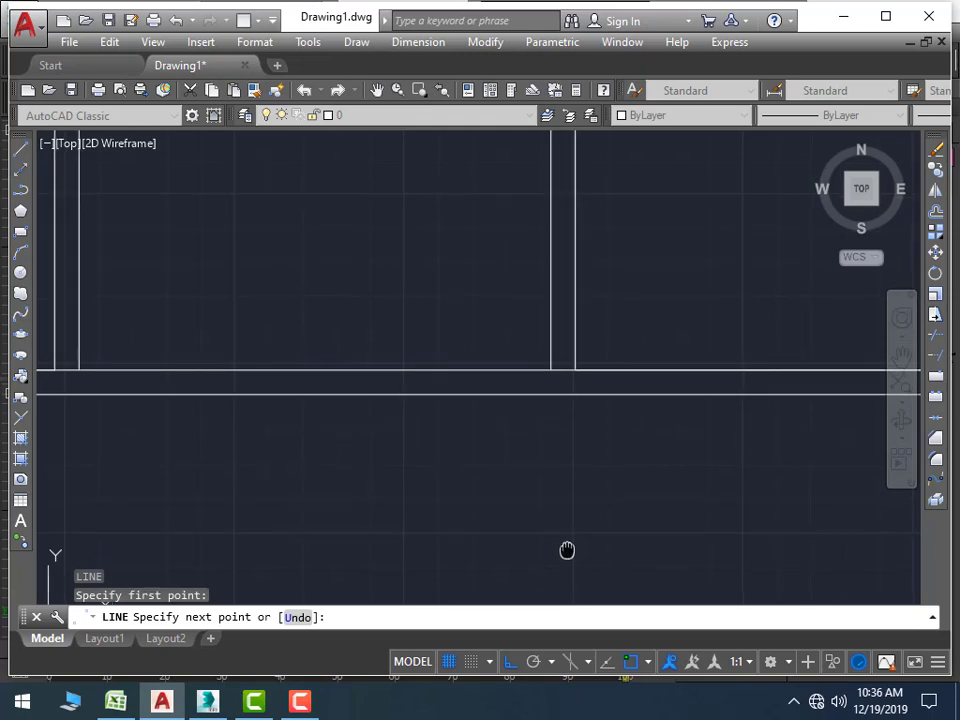
text(7')
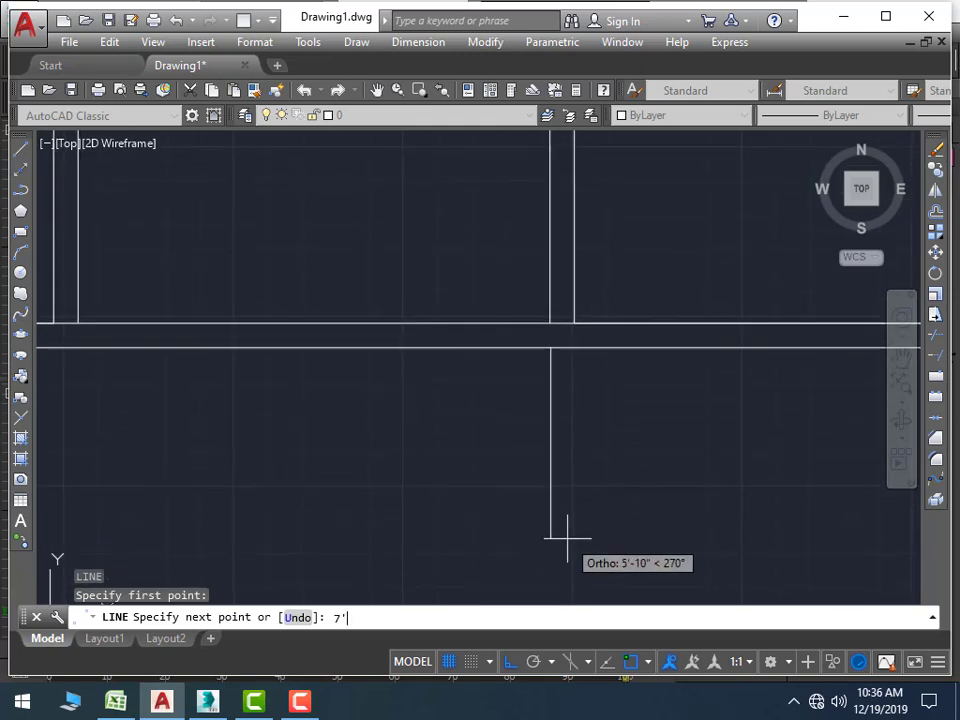
key(Return)
text(9)
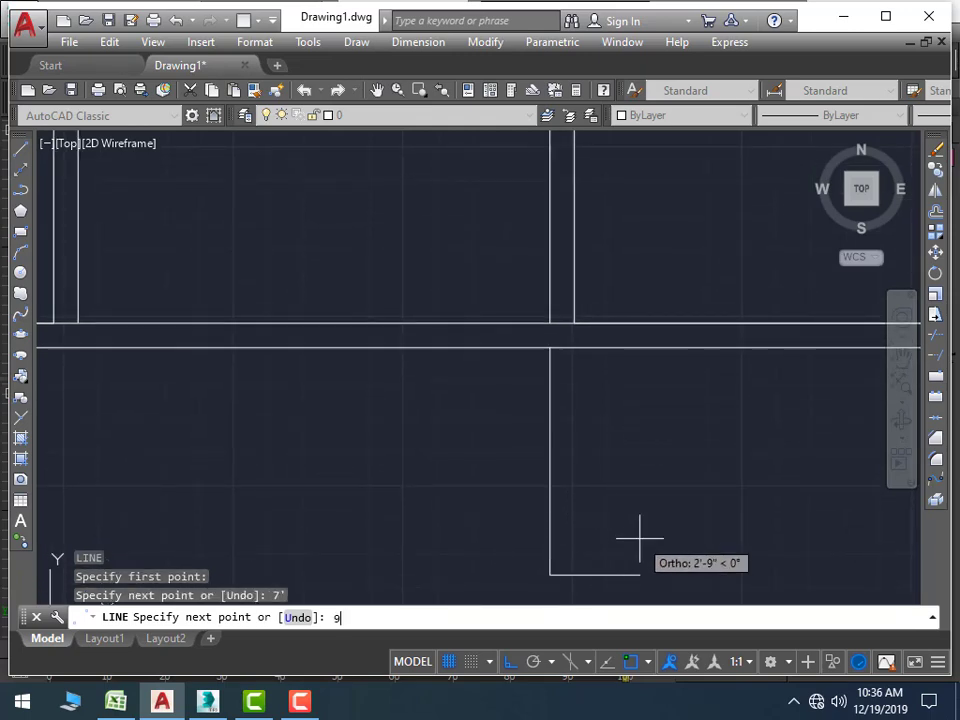
text(")
key(Return)
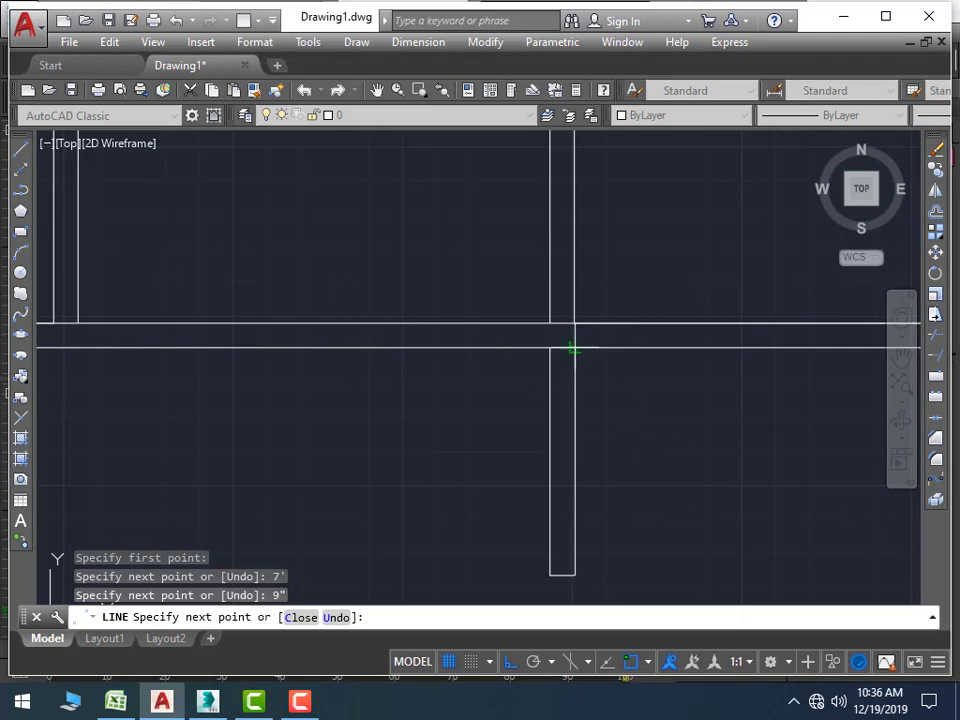
click(573, 349)
key(Escape)
scroll(502, 411, down, 2)
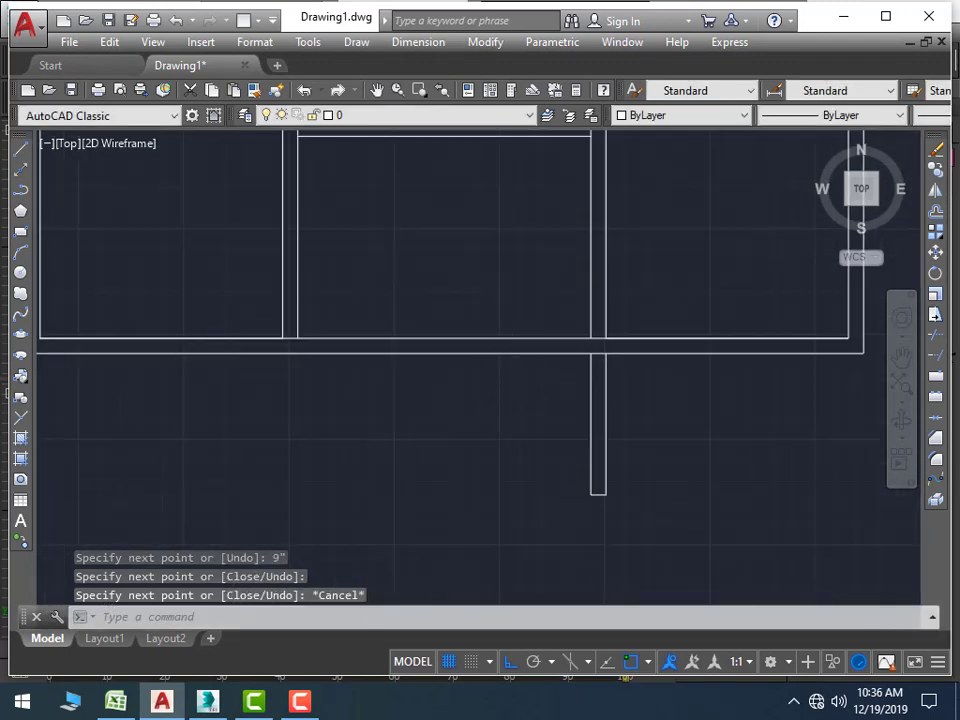
scroll(517, 357, down, 3)
scroll(529, 394, up, 3)
Offset the middle bay's horizontal line 9" downward to form a cross wall
key(Escape)
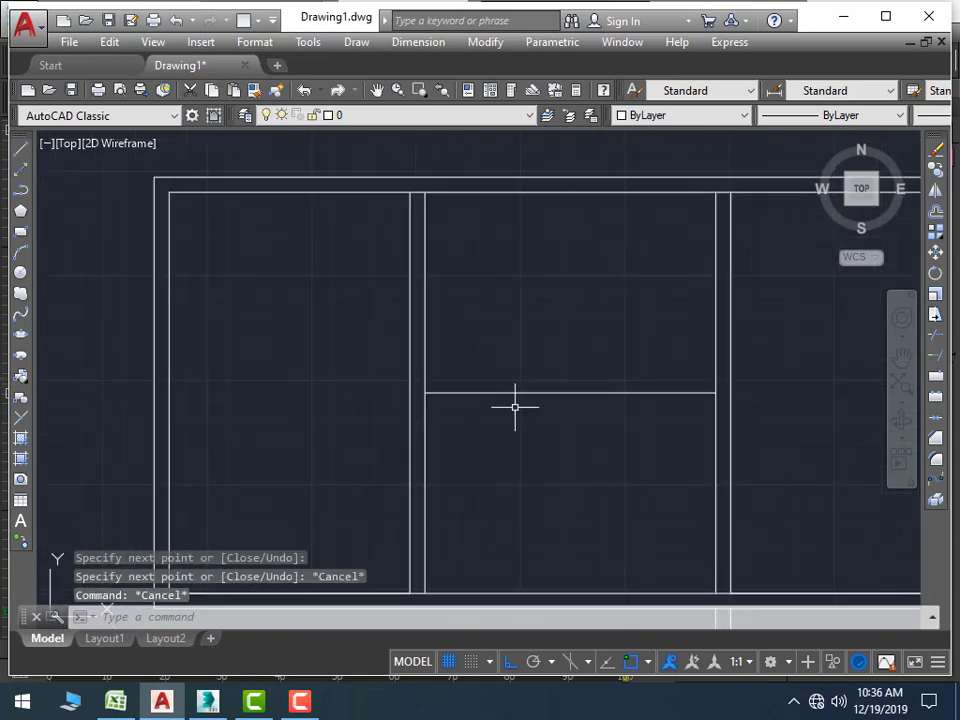
text(o)
key(Return)
text(9)
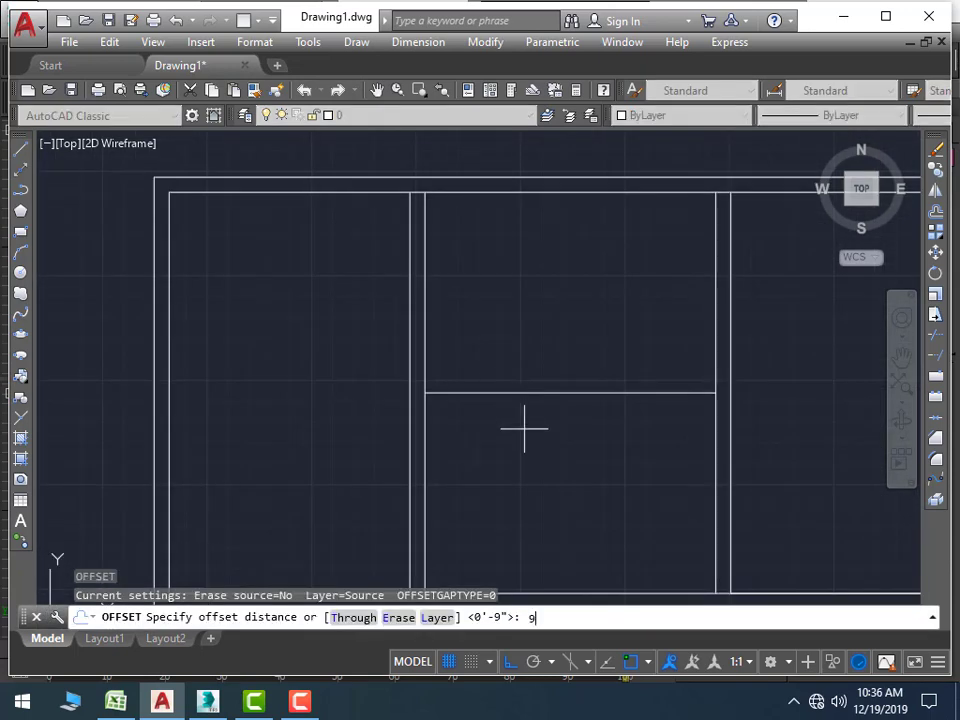
key(Return)
click(519, 392)
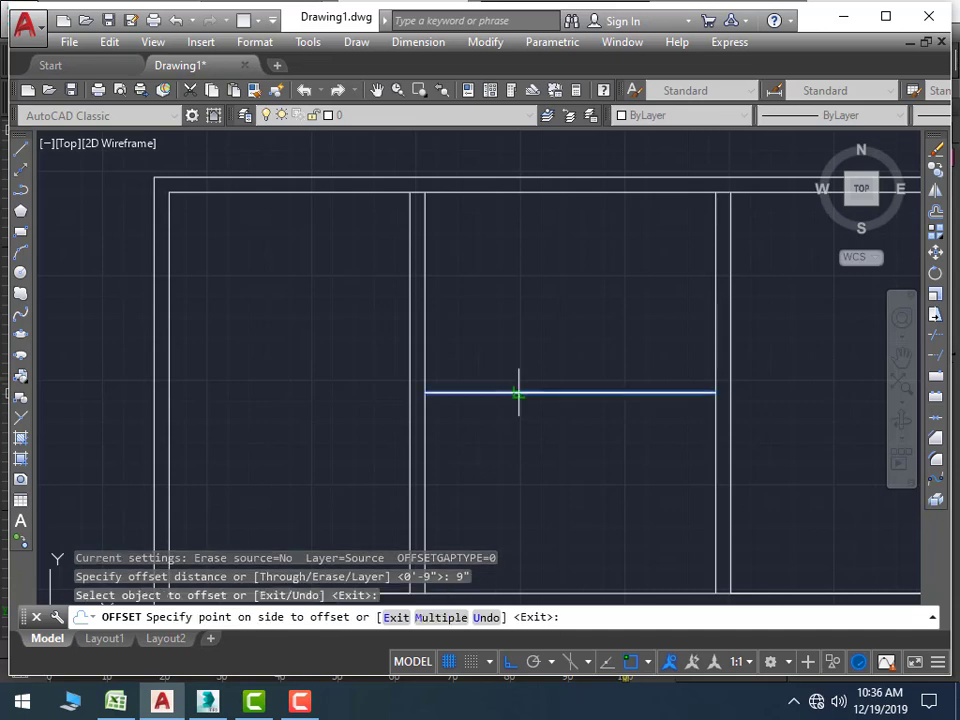
click(551, 456)
scroll(521, 291, down, 2)
scroll(521, 291, down, 2)
key(Escape)
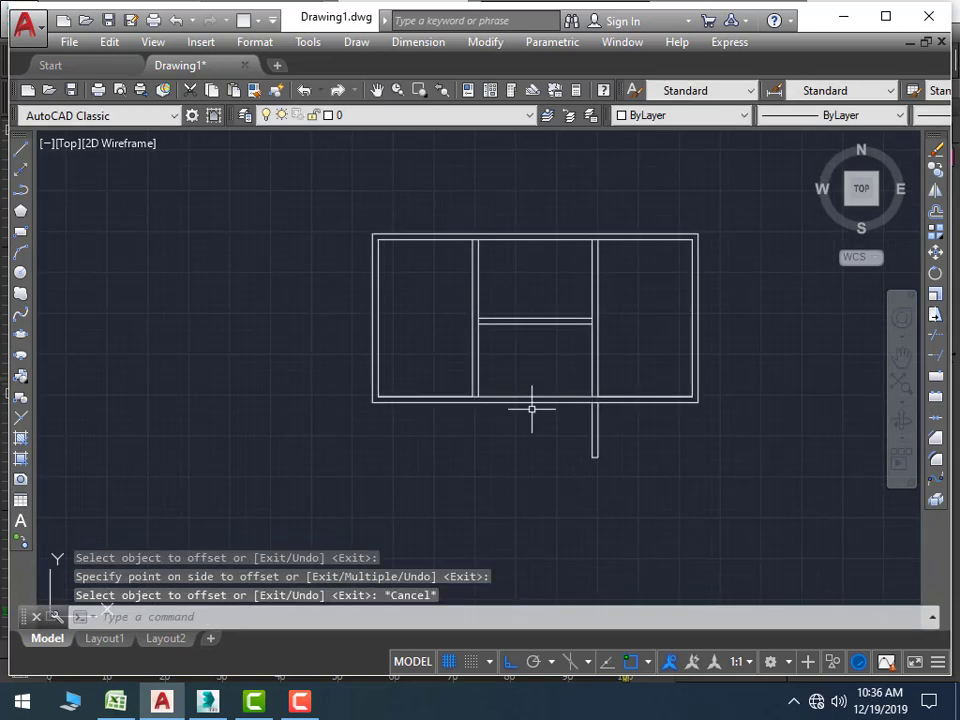
scroll(589, 413, up, 4)
middle_drag(589, 413, 542, 446)
Trim the overlapping wall lines at the stub and along the top wall
text(r)
key(Return)
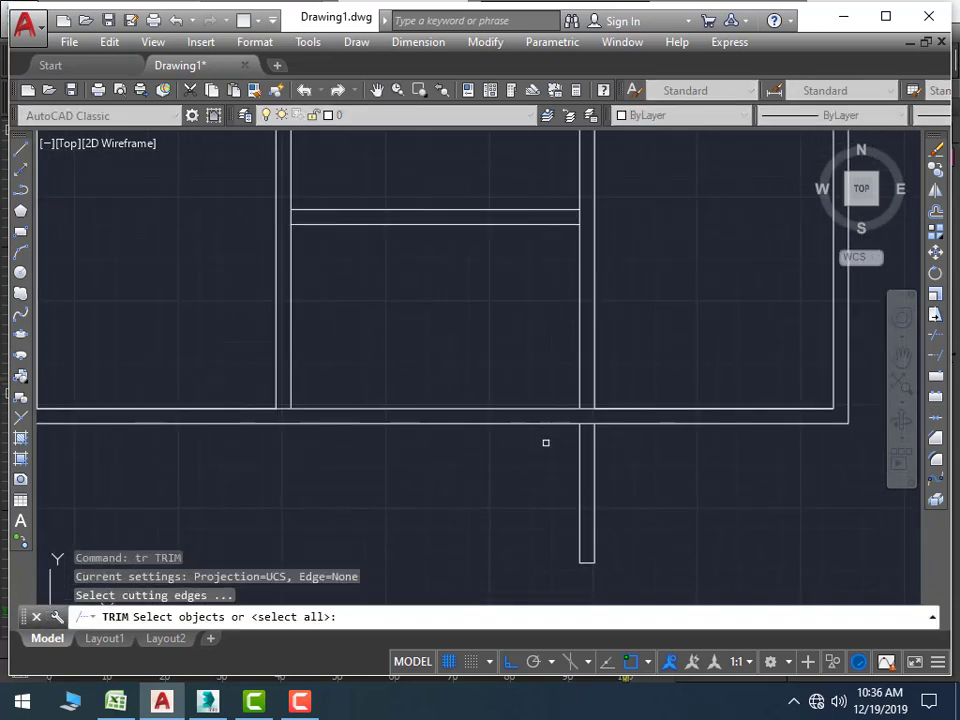
key(Return)
click(617, 408)
scroll(617, 406, up, 4)
click(526, 421)
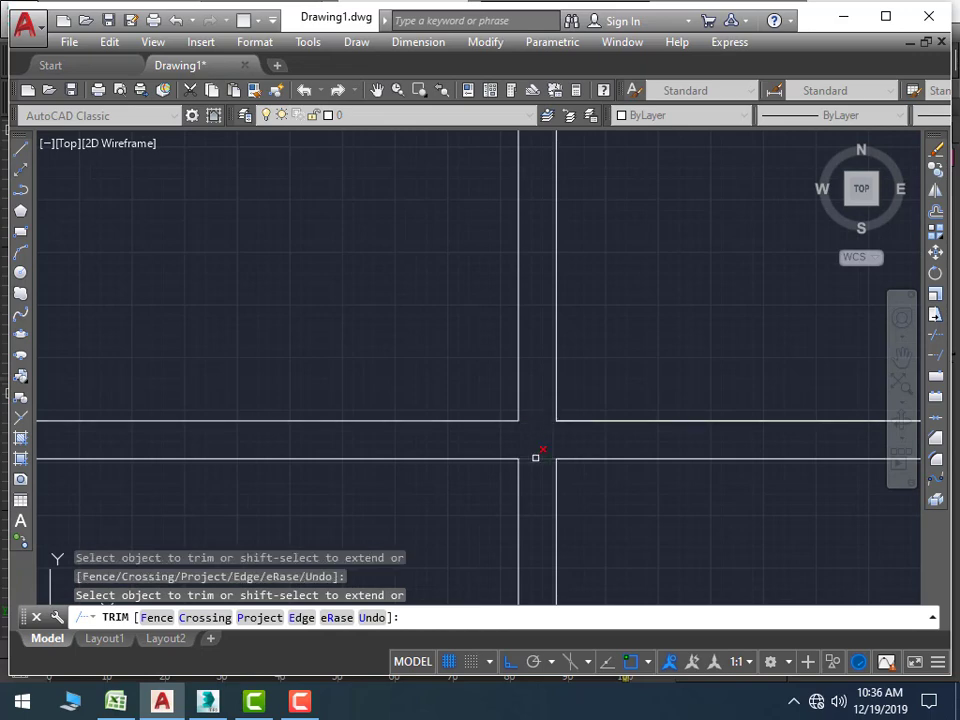
click(557, 369)
scroll(553, 368, down, 6)
scroll(550, 368, up, 2)
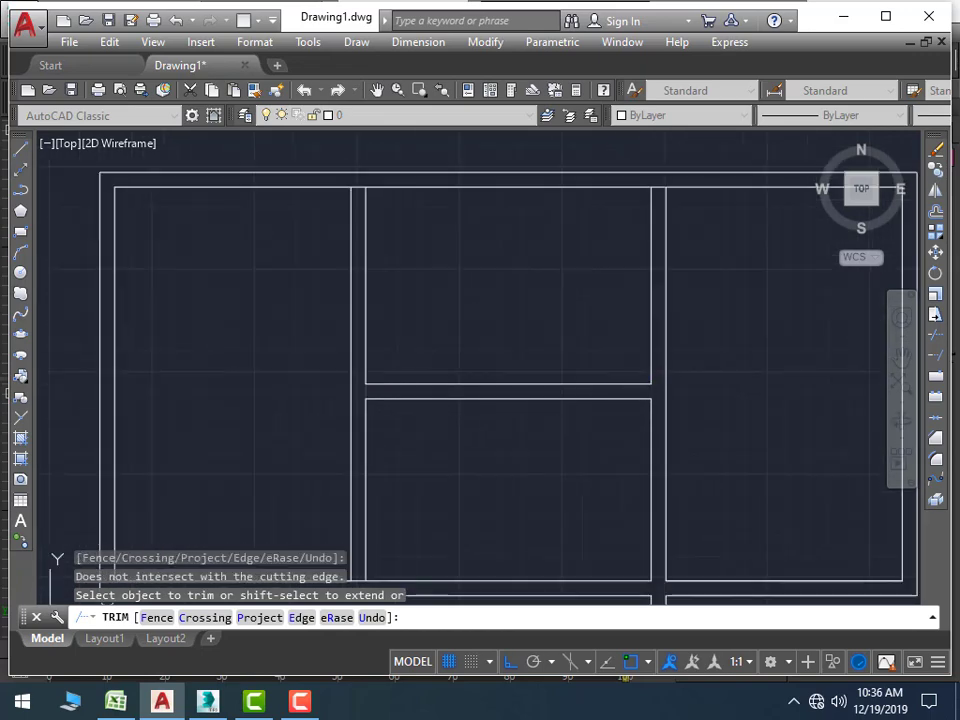
click(358, 186)
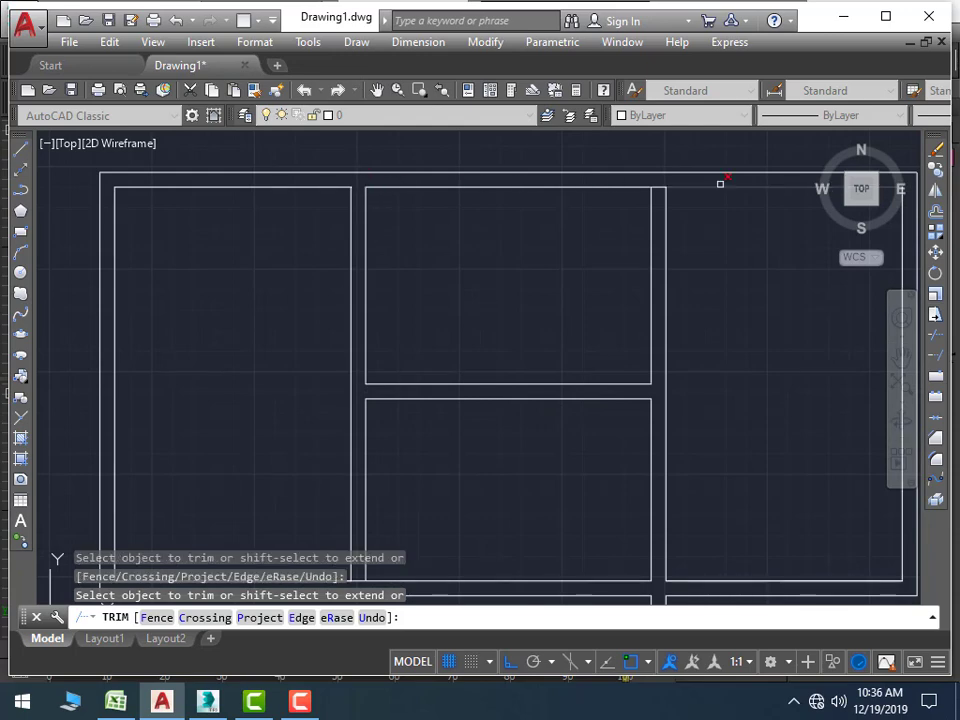
click(660, 182)
click(654, 189)
scroll(478, 431, down, 3)
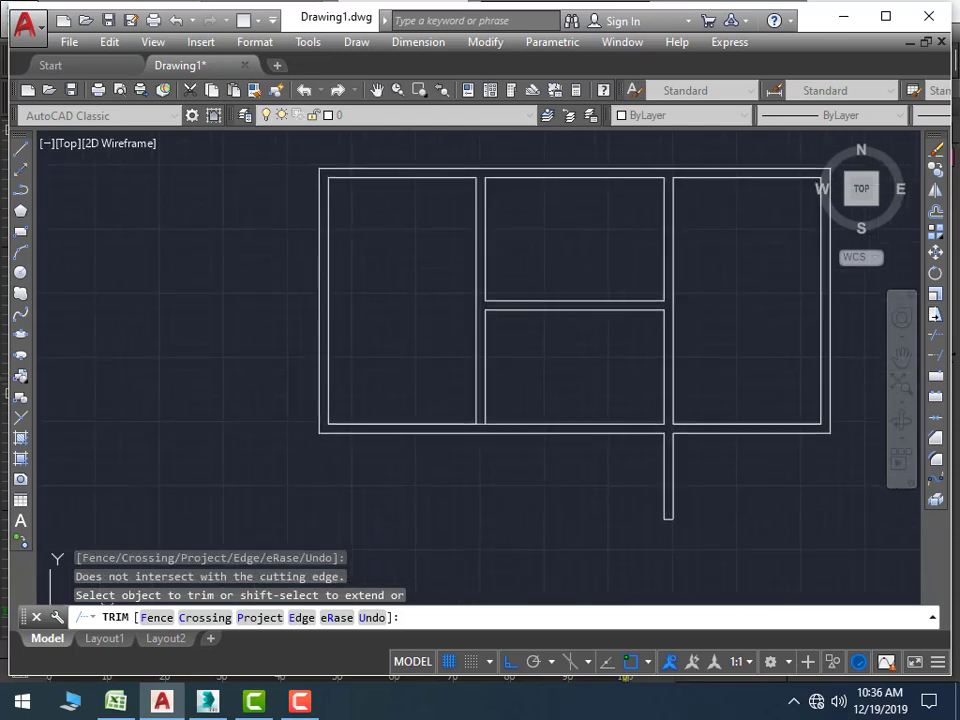
scroll(518, 450, up, 2)
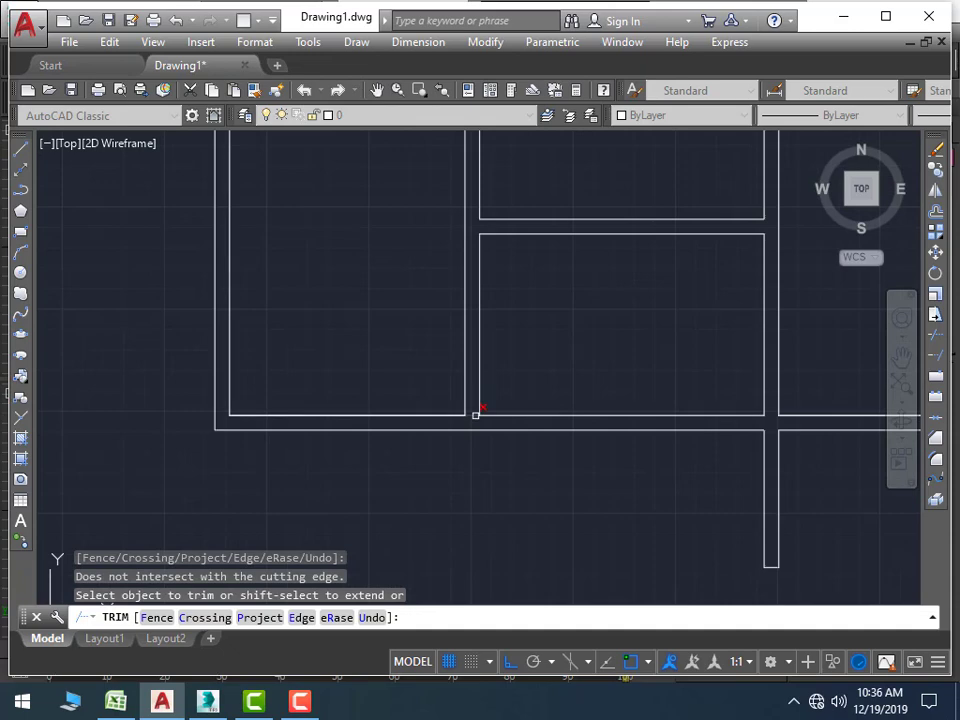
scroll(504, 471, down, 3)
scroll(504, 471, down, 1)
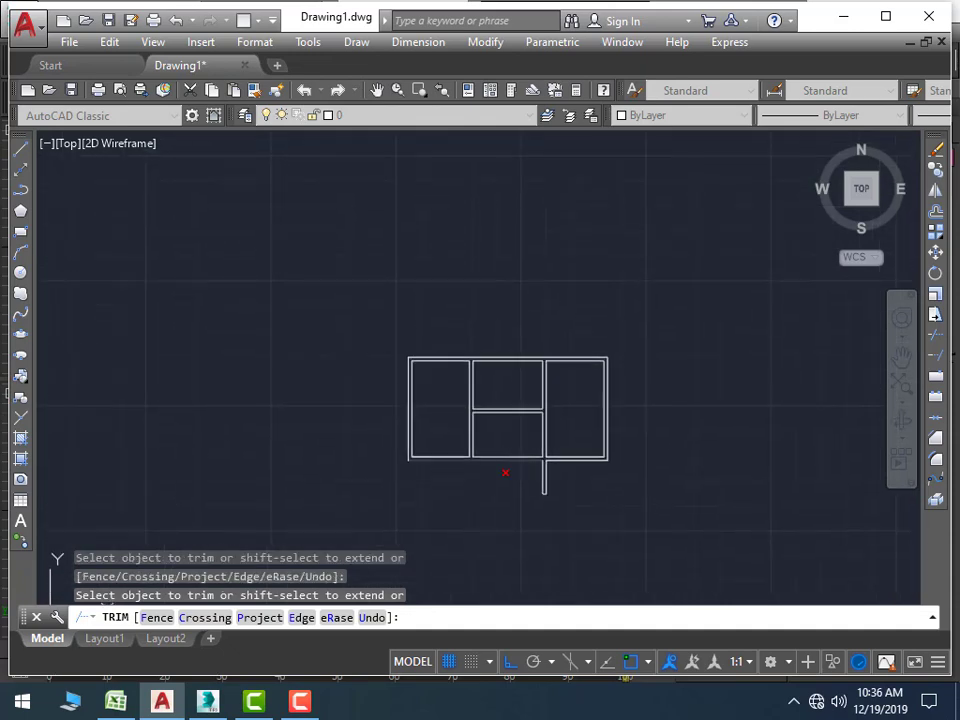
scroll(555, 460, up, 2)
scroll(588, 465, up, 1)
key(Escape)
scroll(606, 500, up, 2)
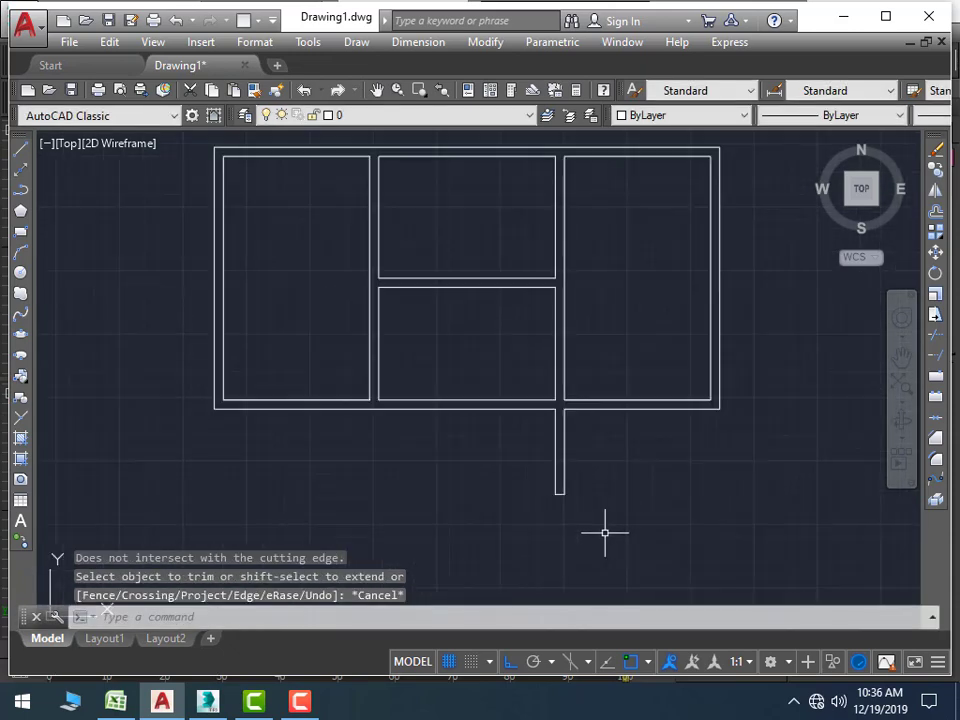
middle_drag(606, 531, 617, 576)
Create a new layer named door and make it the current layer
text(a)
key(Return)
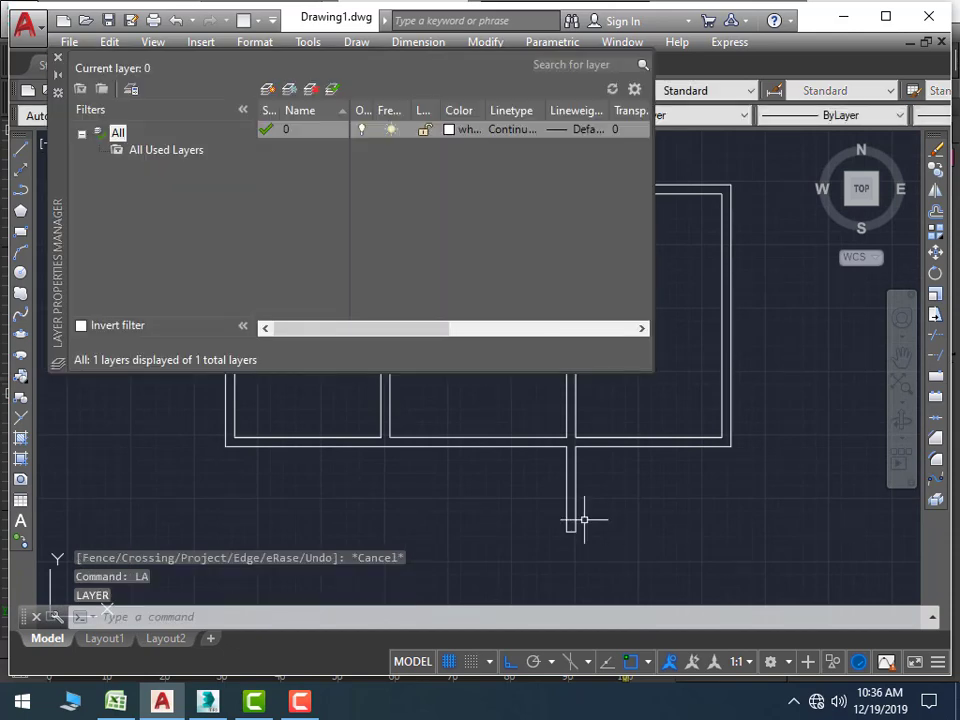
click(266, 90)
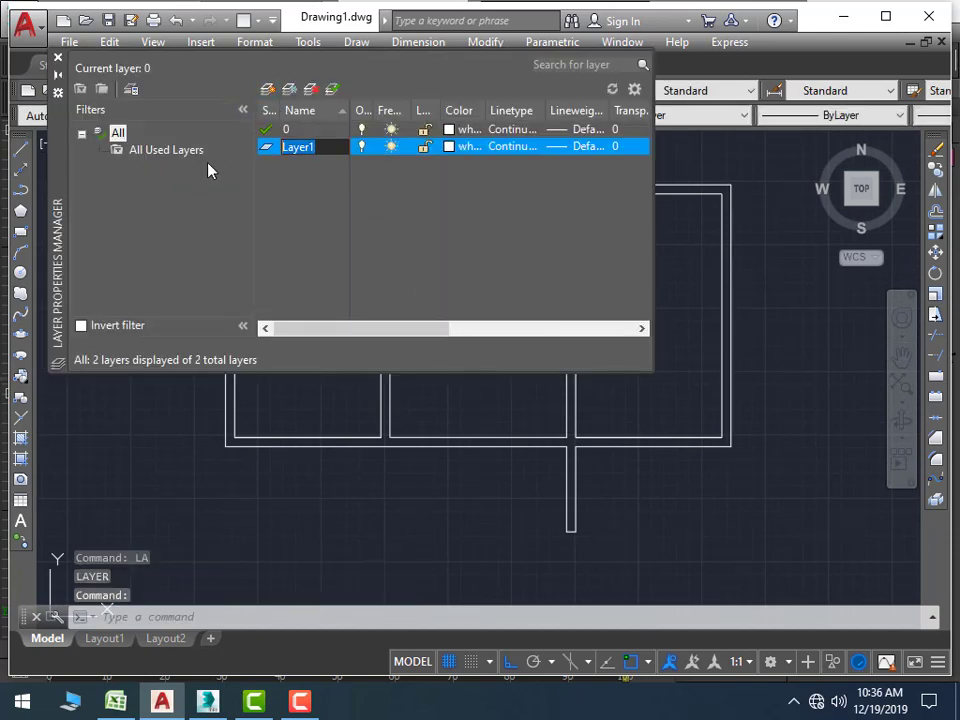
text(d)
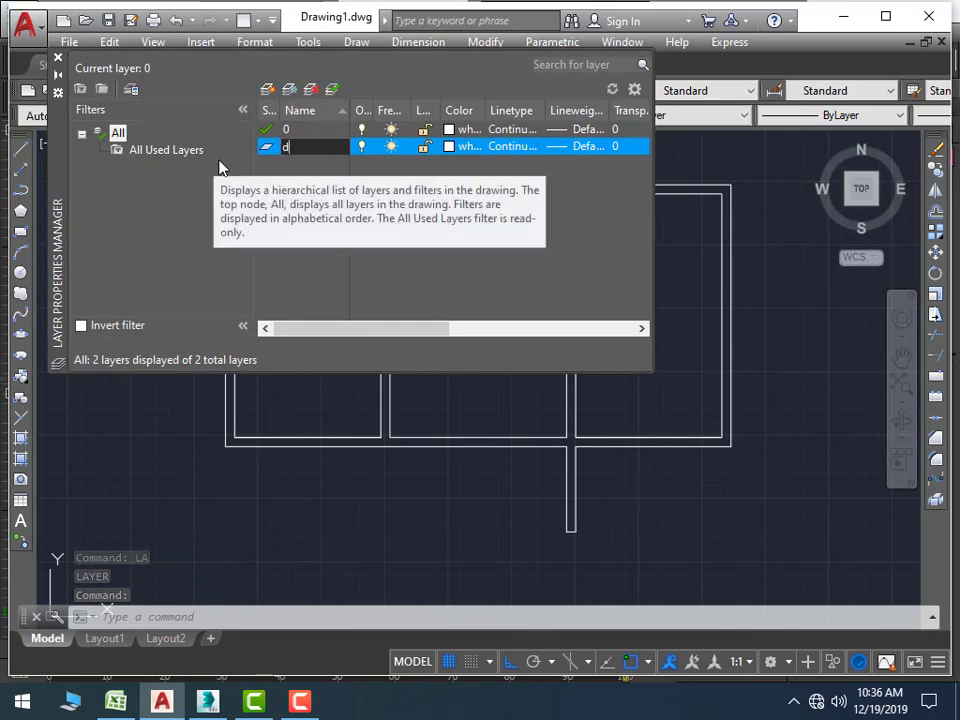
text(oor)
click(266, 150)
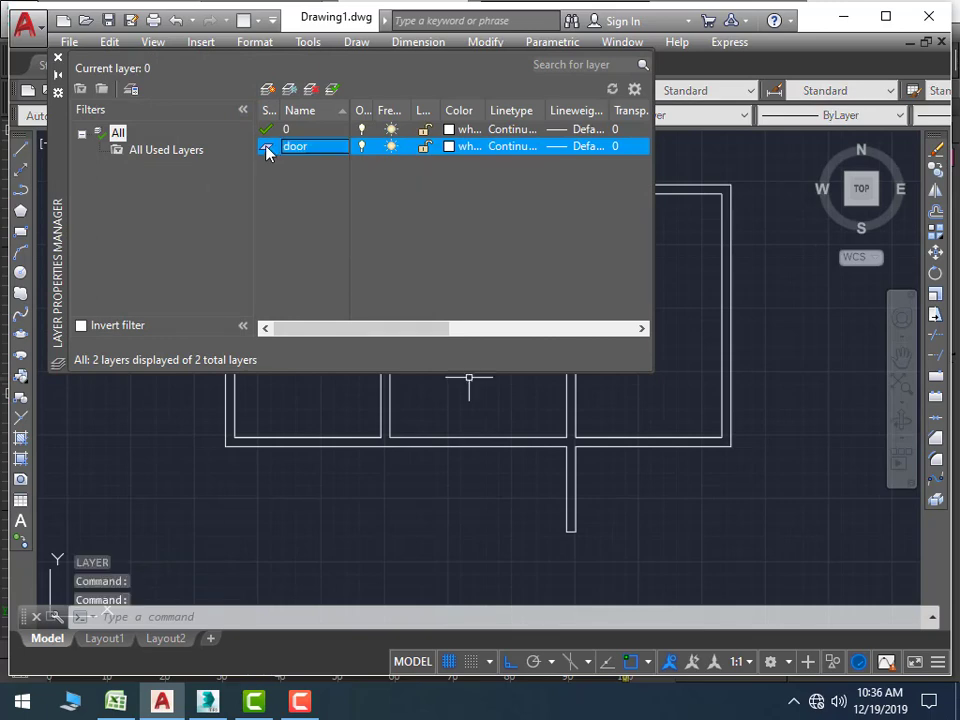
double_click(266, 149)
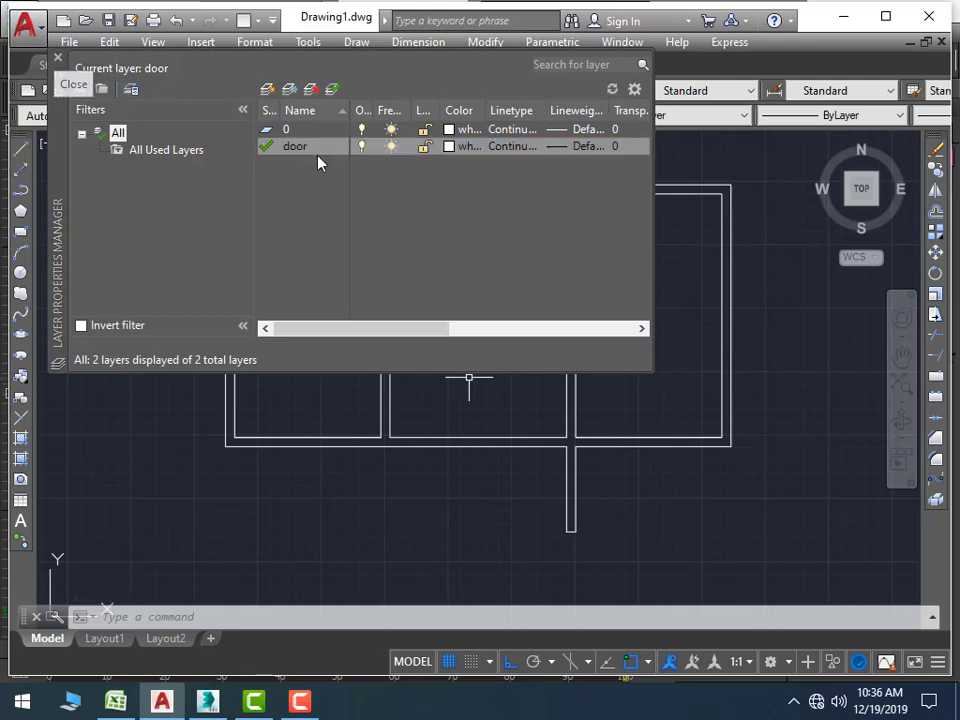
click(59, 59)
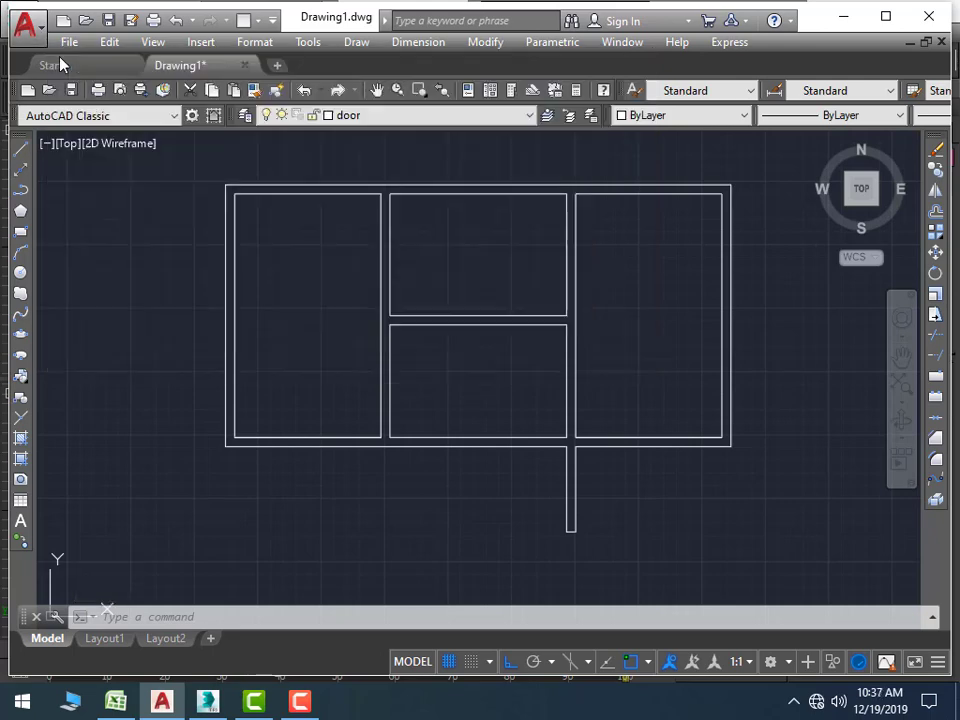
Set the drawing colour for new objects to Red
click(645, 115)
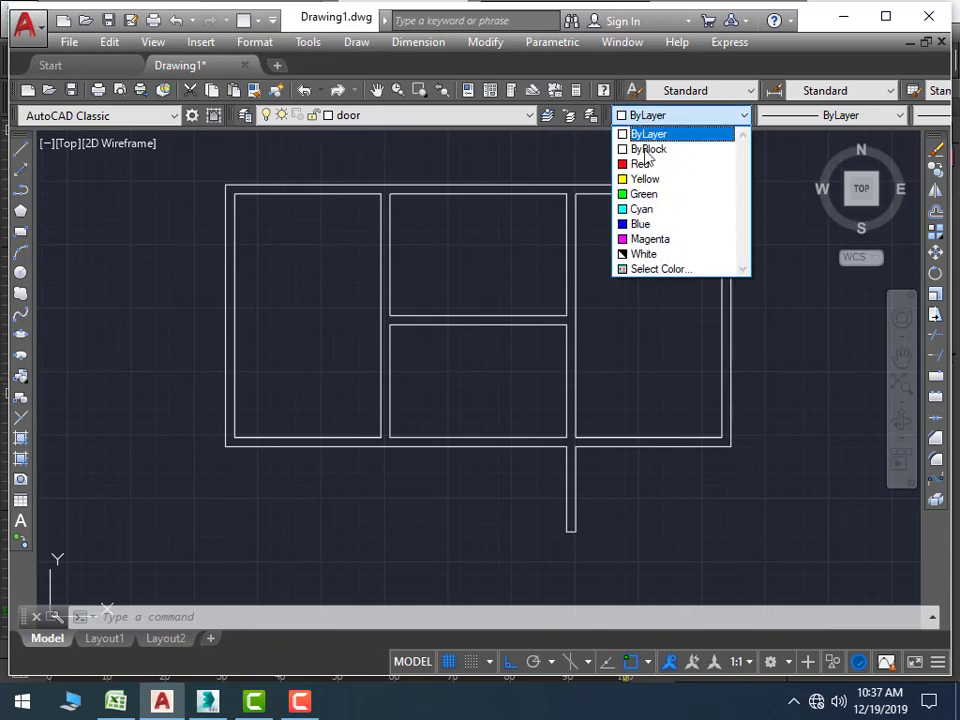
click(640, 161)
middle_drag(711, 412, 571, 394)
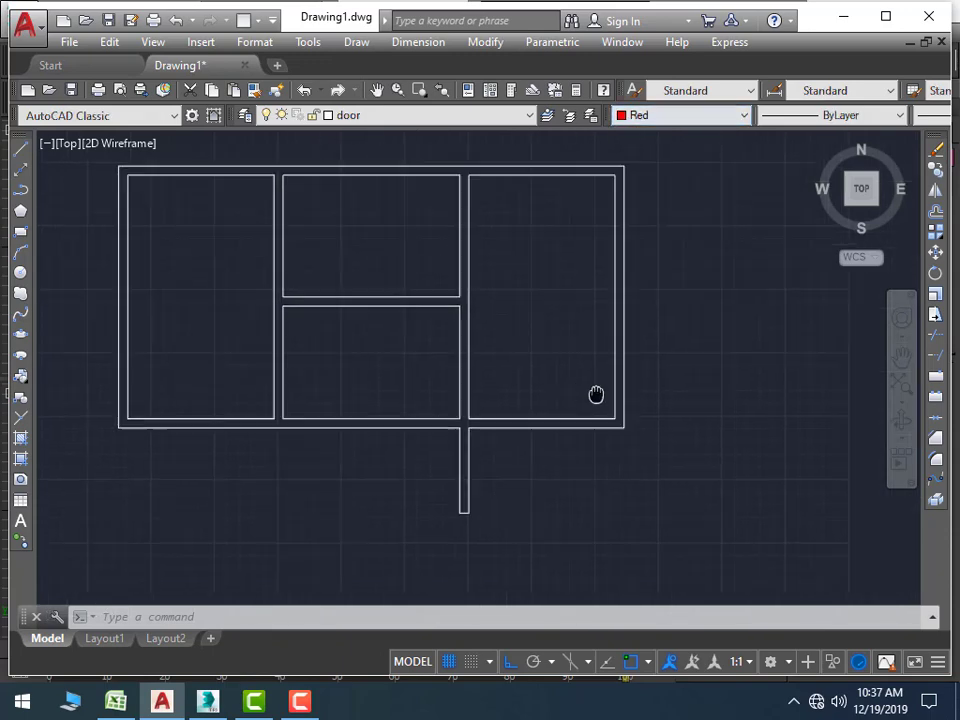
Draw a 4' by 9" rectangle right of the plan using RECTANG's Dimensions option
text(rec)
key(Return)
click(730, 377)
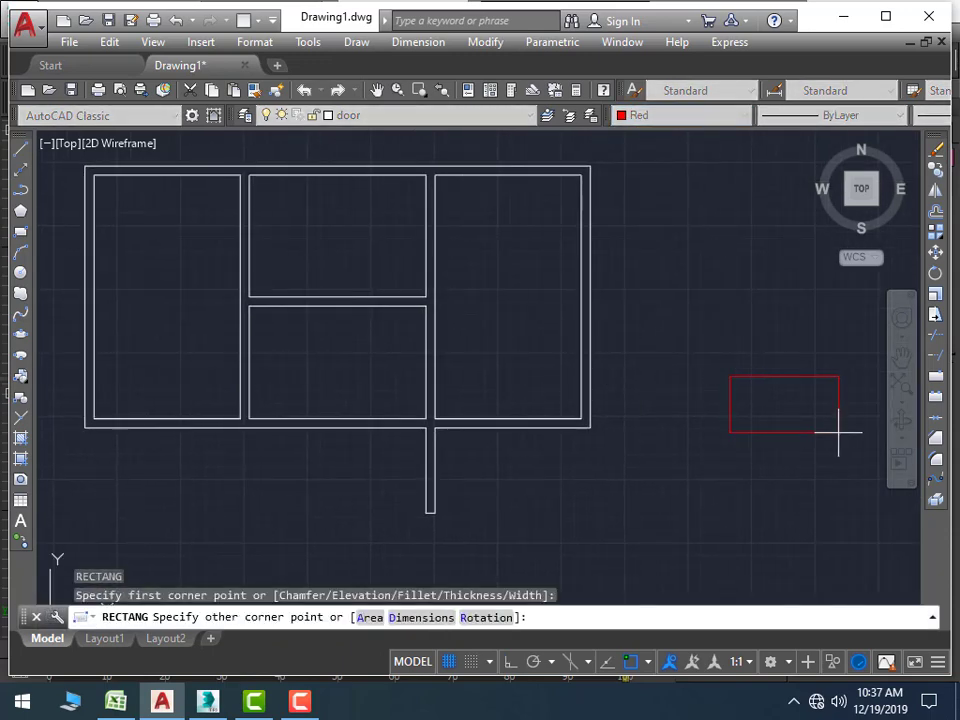
key(Return)
text(4')
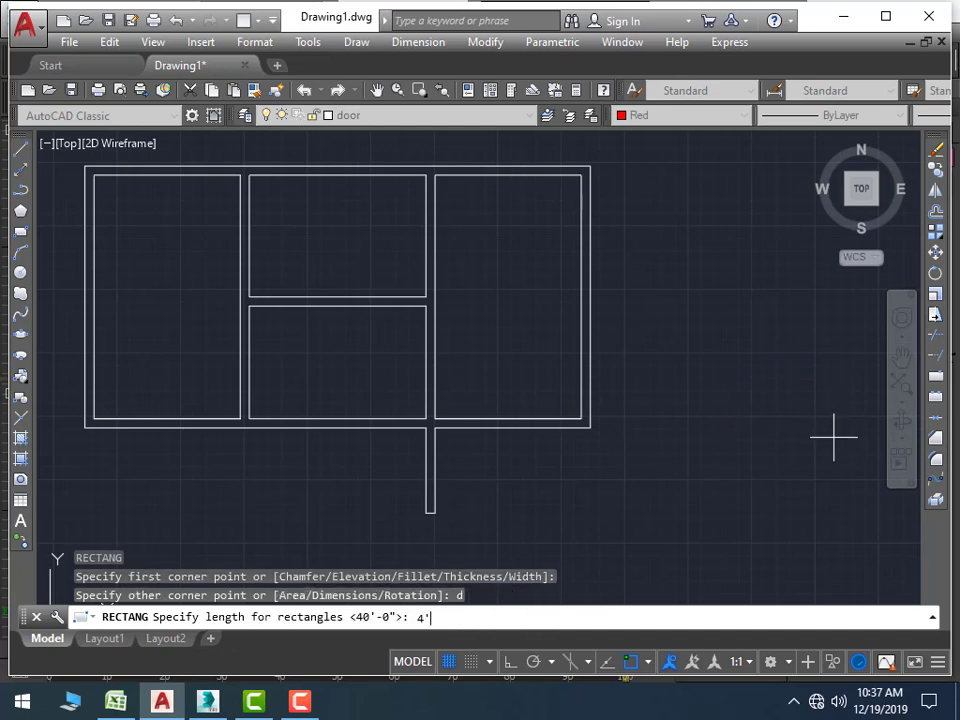
key(Return)
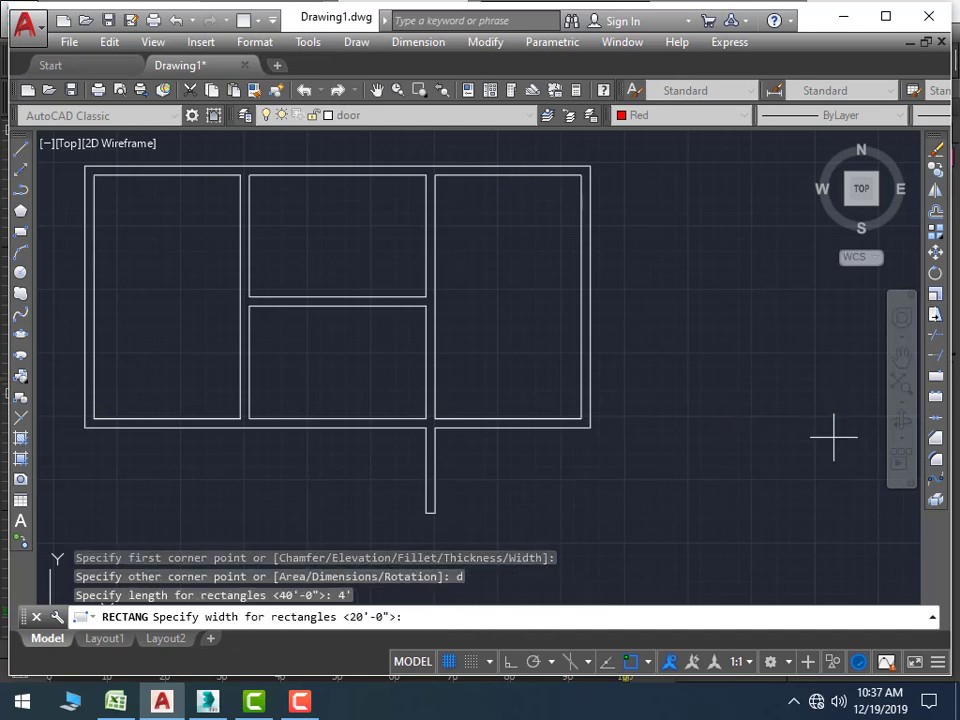
text(9")
key(Return)
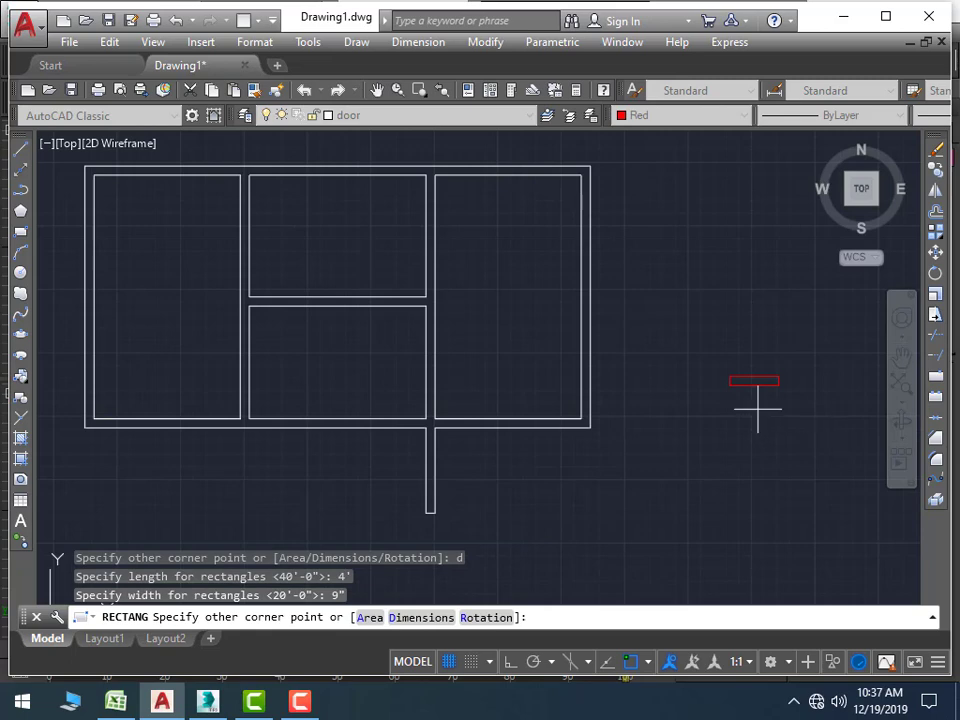
scroll(757, 408, up, 2)
click(771, 414)
Select the new red door rectangle
click(800, 396)
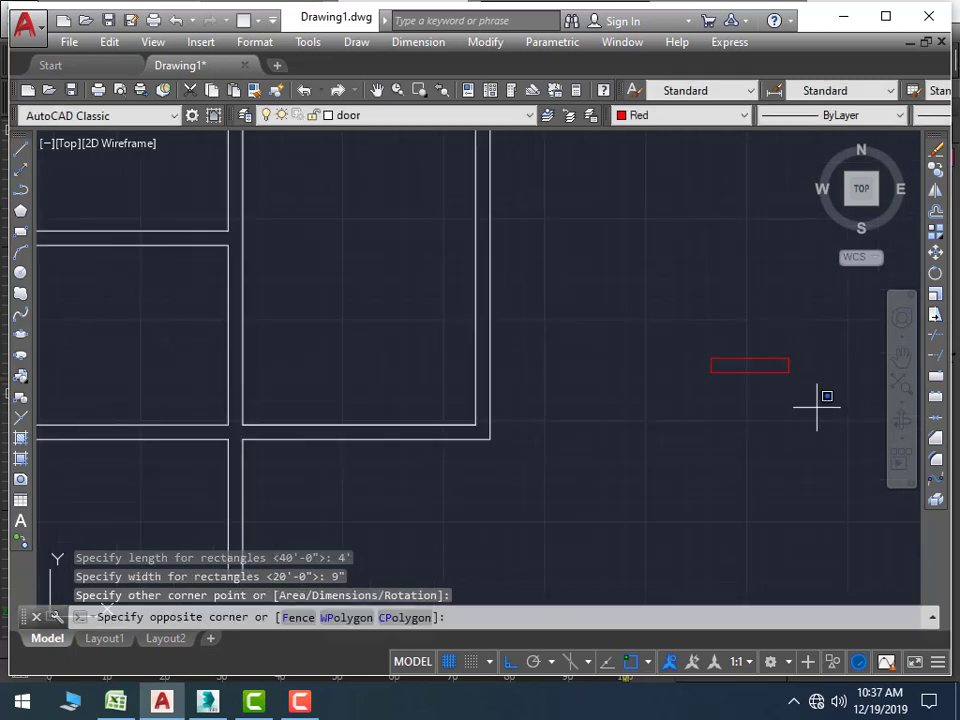
click(724, 336)
click(677, 315)
mouse_move(774, 351)
mouse_down()
mouse_move(837, 402)
mouse_move(619, 381)
mouse_up()
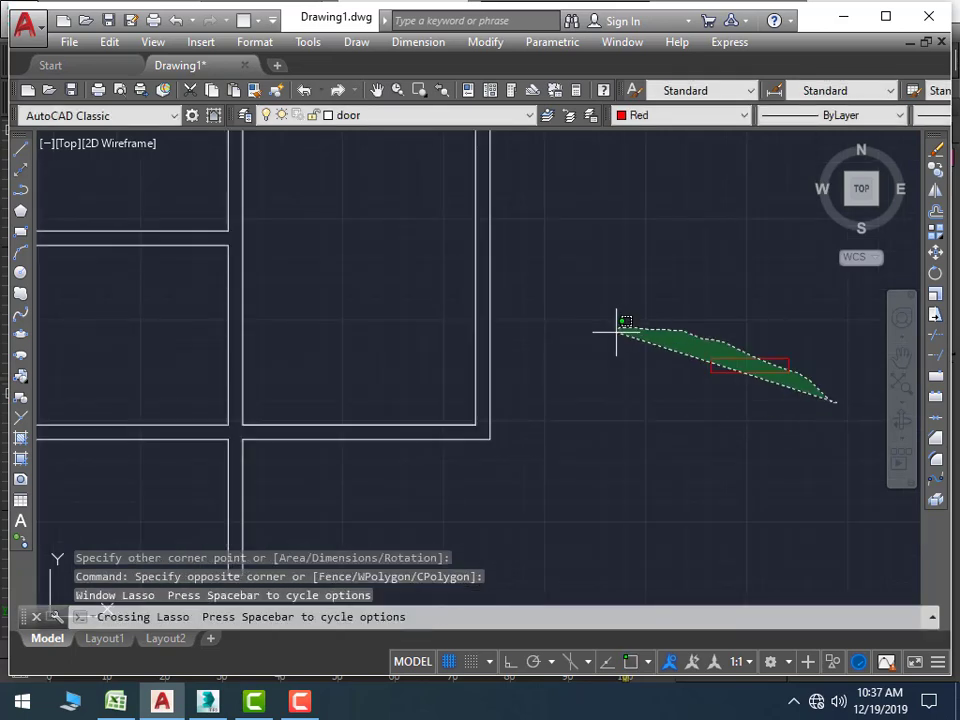
Copy the door rectangle onto the bottom outer wall and the wall between the middle rooms
text(co)
key(Return)
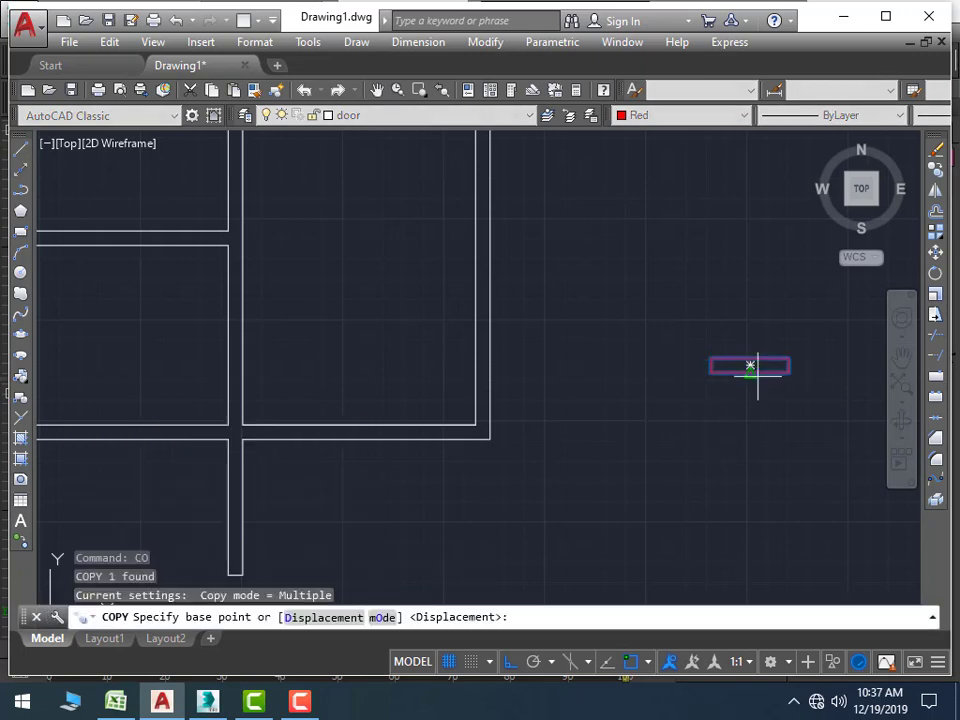
click(750, 366)
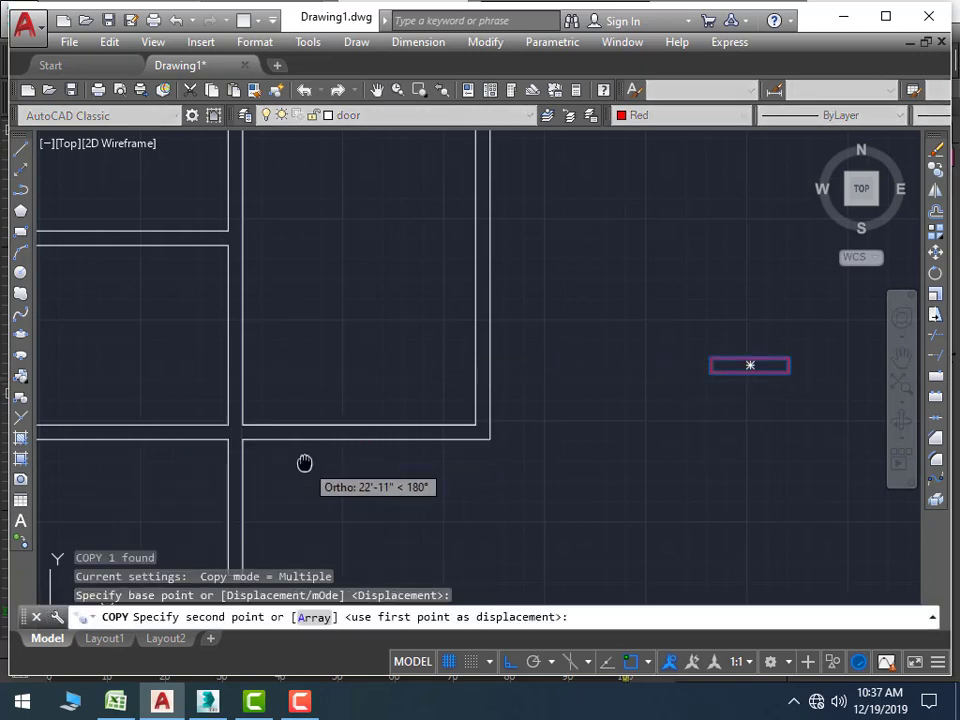
middle_drag(304, 461, 531, 461)
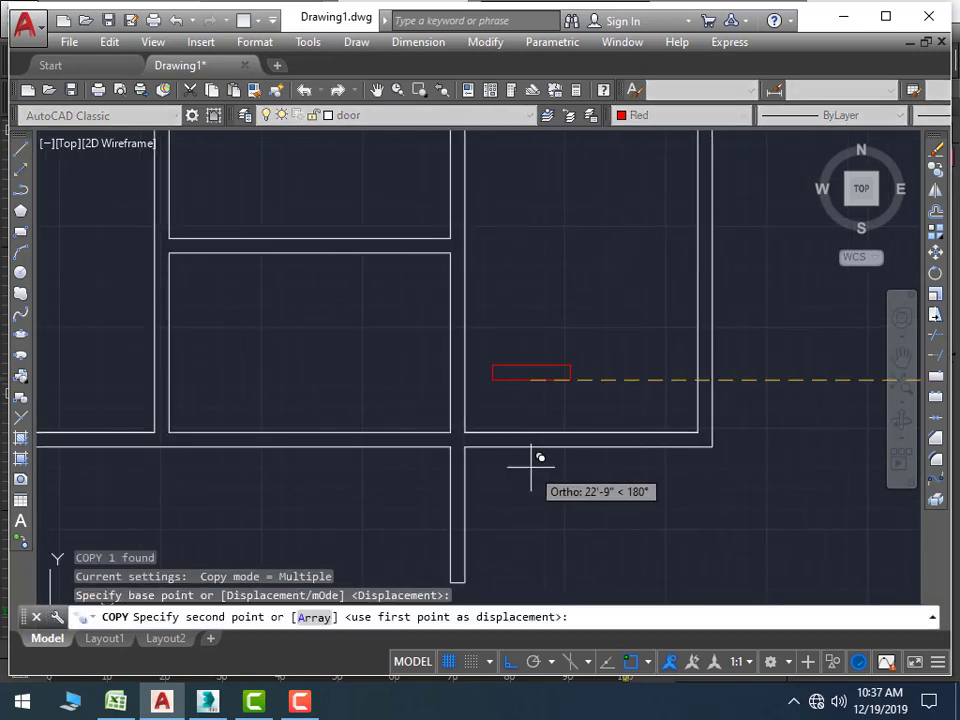
key(F8)
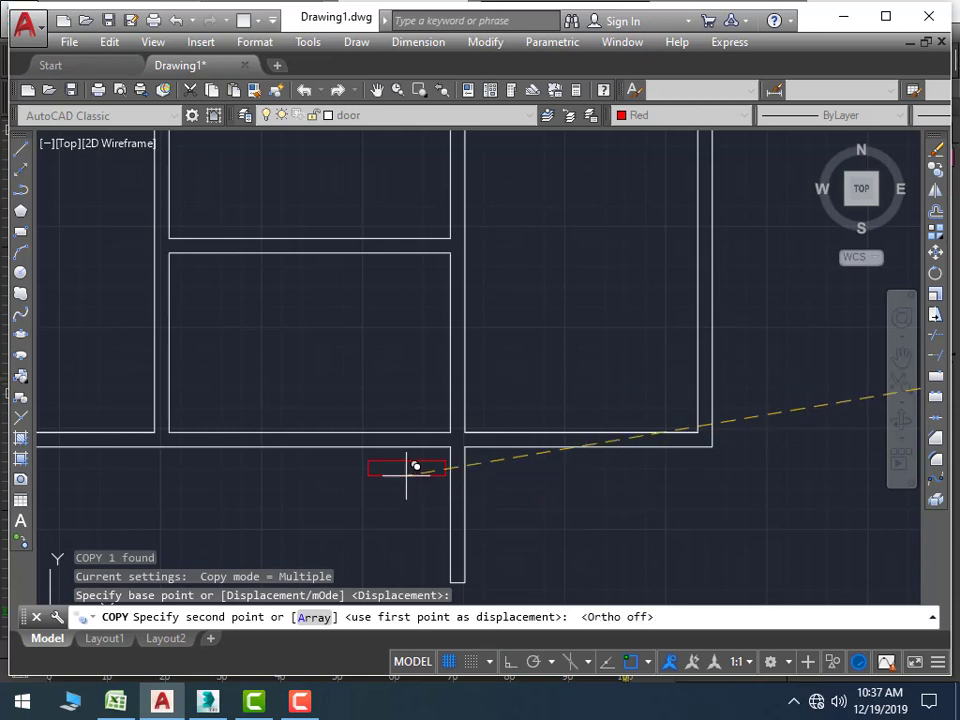
scroll(400, 458, up, 2)
mouse_move(358, 455)
middle_down()
mouse_move(443, 446)
mouse_move(478, 462)
middle_up()
scroll(420, 447, down, 2)
scroll(490, 457, up, 2)
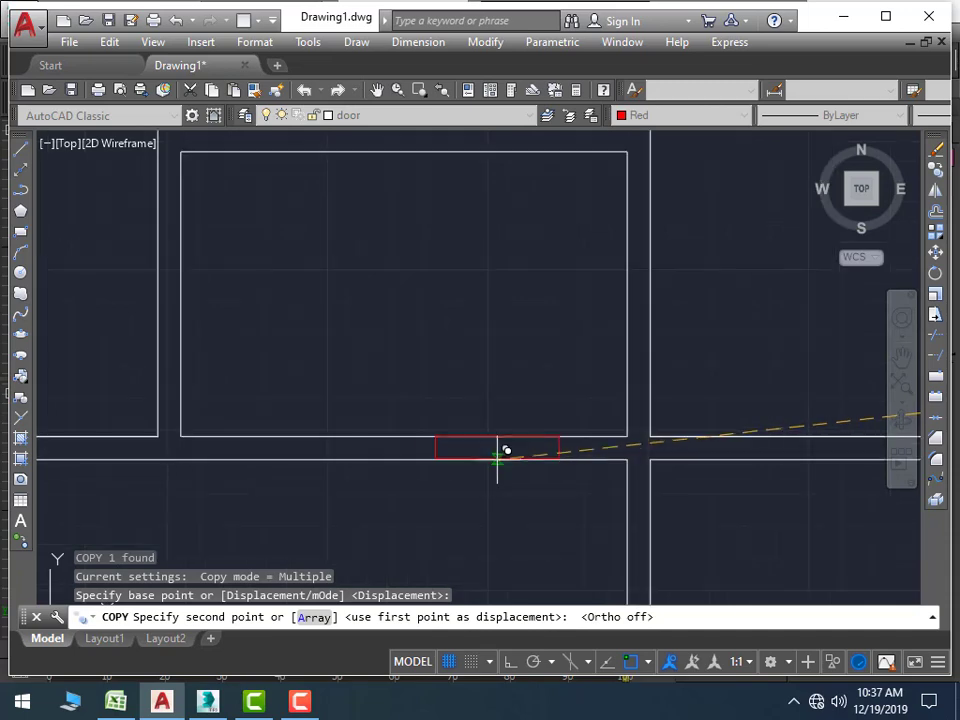
scroll(497, 457, up, 4)
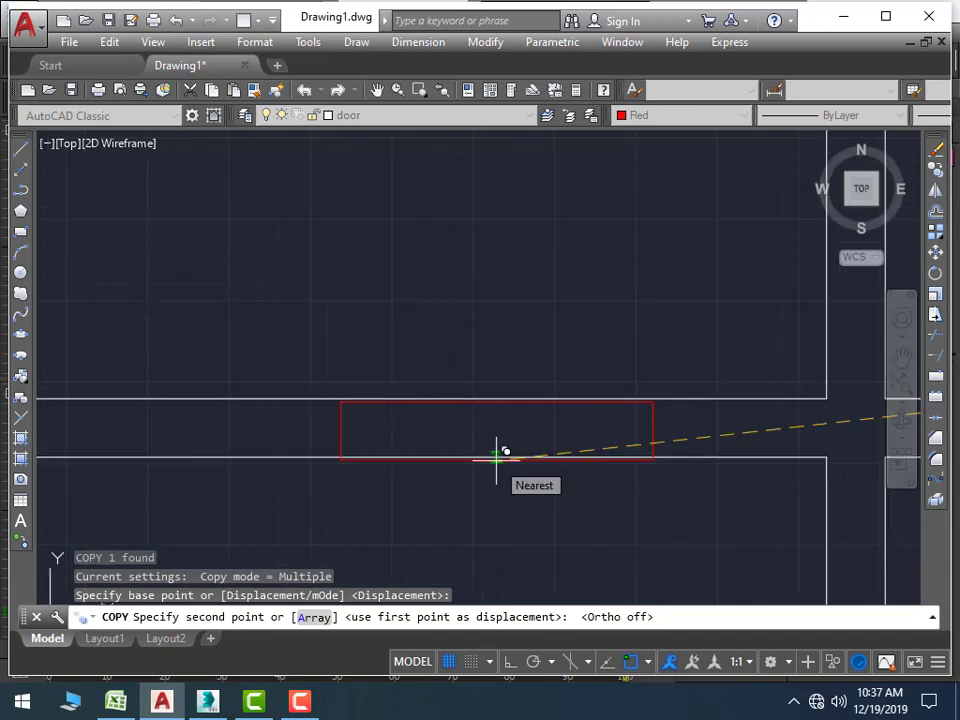
click(497, 457)
scroll(410, 350, down, 6)
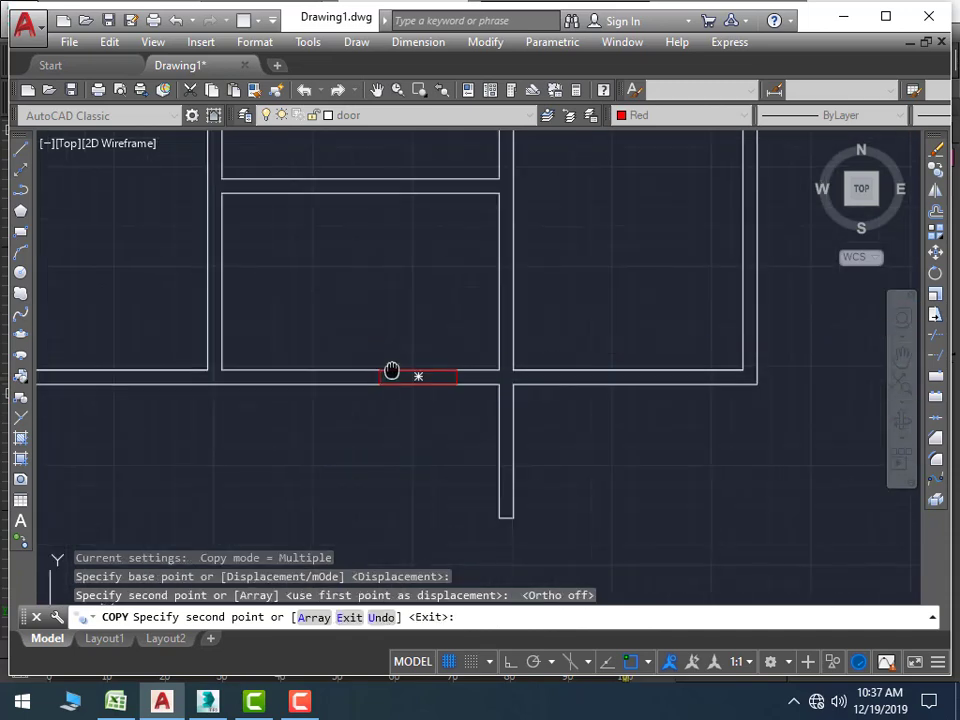
middle_drag(392, 369, 463, 375)
scroll(400, 302, up, 4)
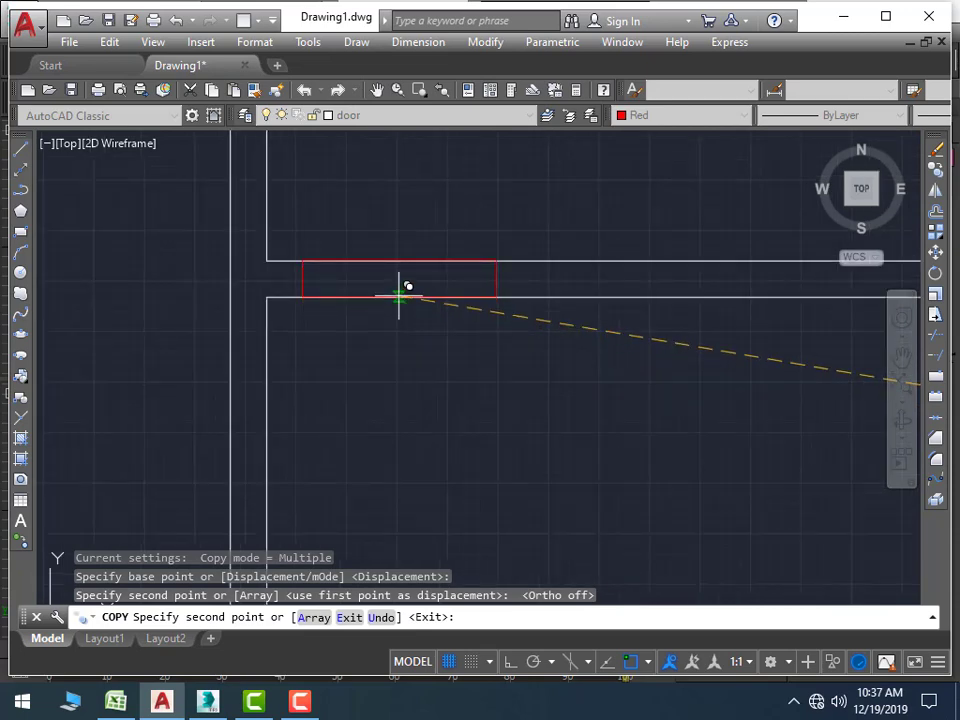
click(400, 297)
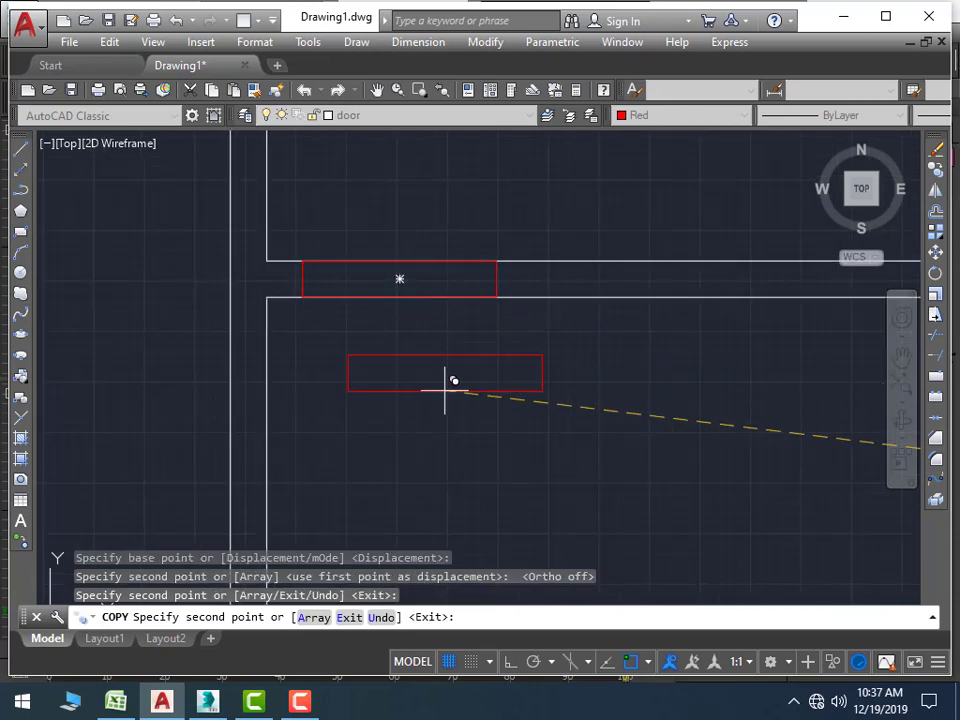
scroll(460, 410, down, 5)
scroll(712, 455, up, 1)
key(Escape)
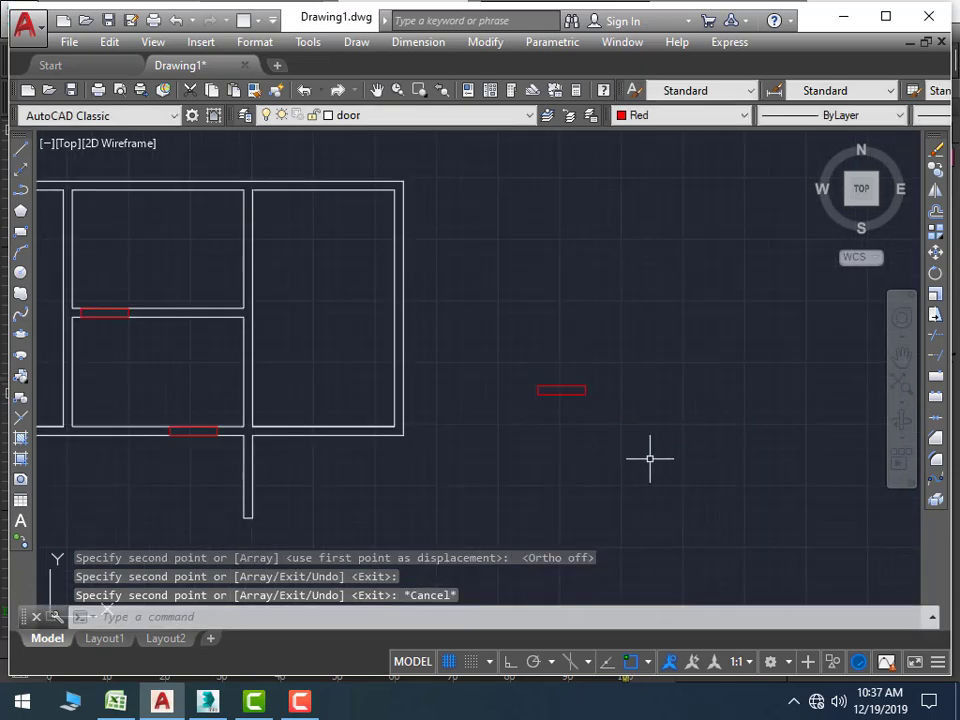
Delete the leftover door rectangle beside the plan
drag(643, 450, 514, 354)
key(Delete)
scroll(748, 508, down, 2)
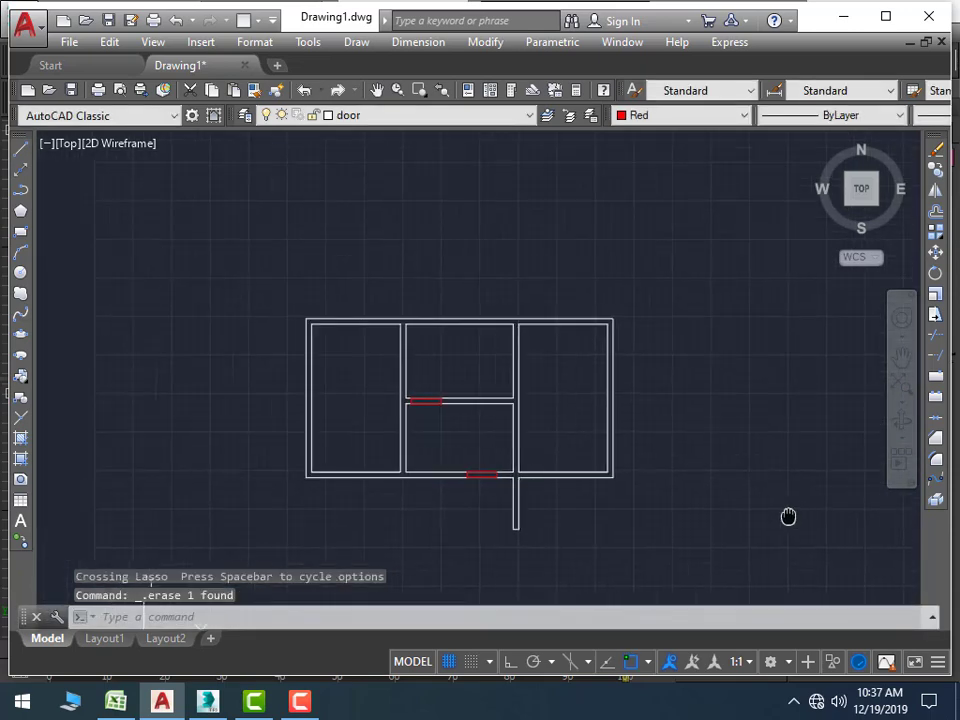
scroll(429, 428, up, 2)
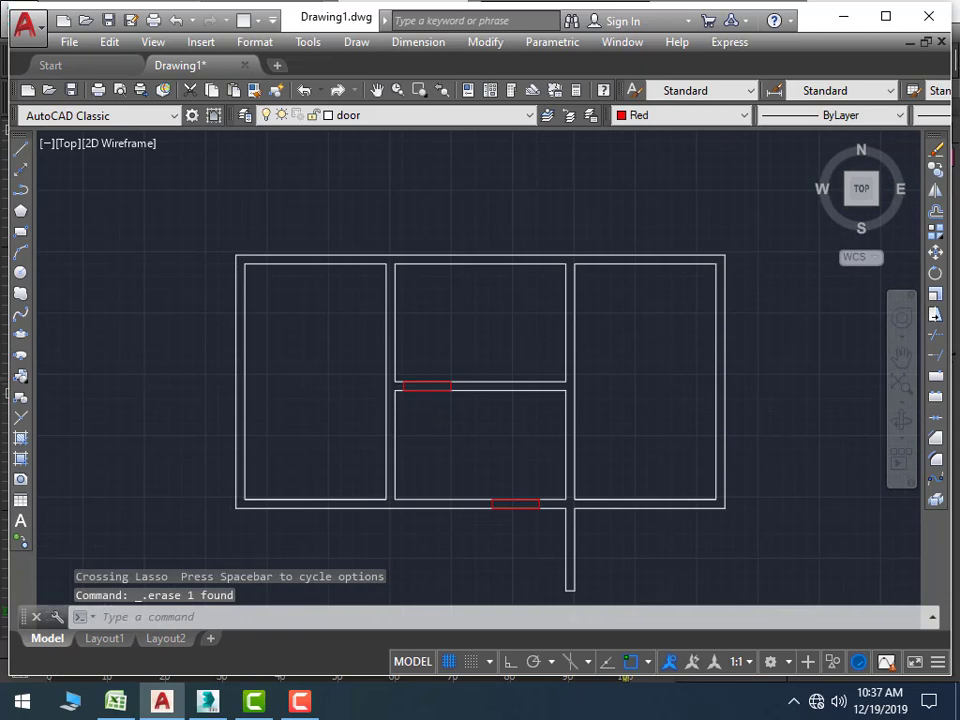
scroll(425, 386, up, 3)
Move the middle-wall door rectangle down into its wall gap
click(490, 381)
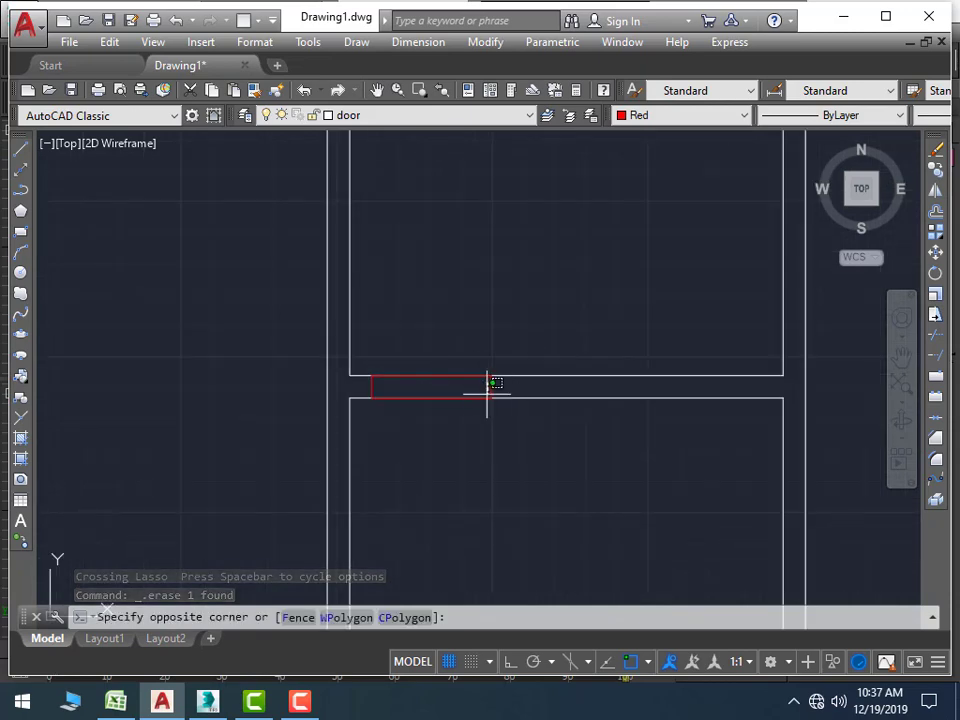
click(492, 387)
text(m)
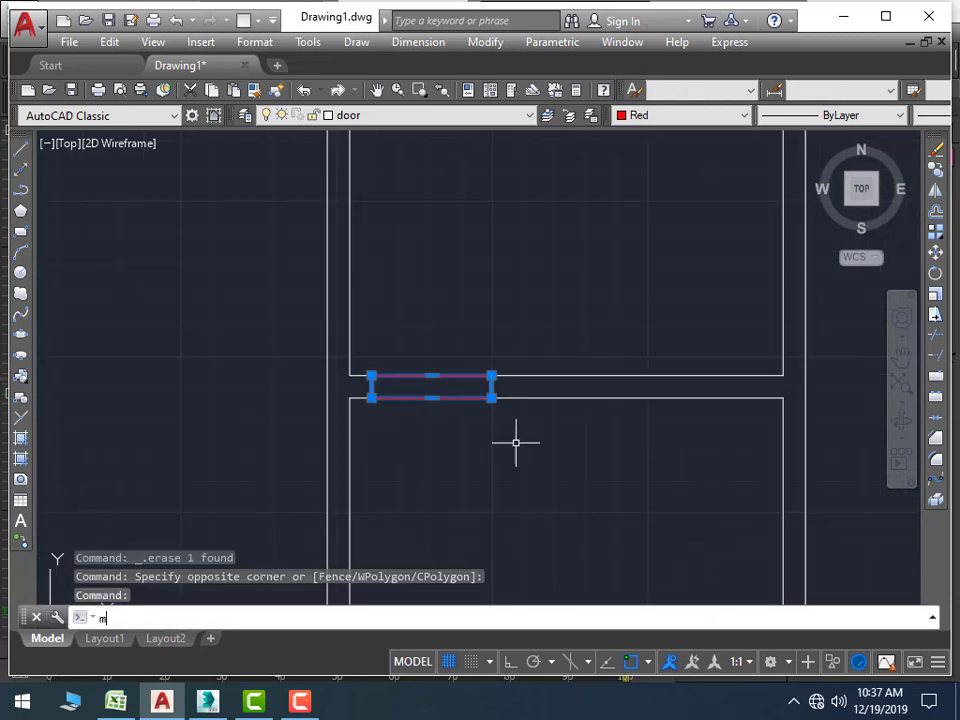
key(Return)
click(491, 397)
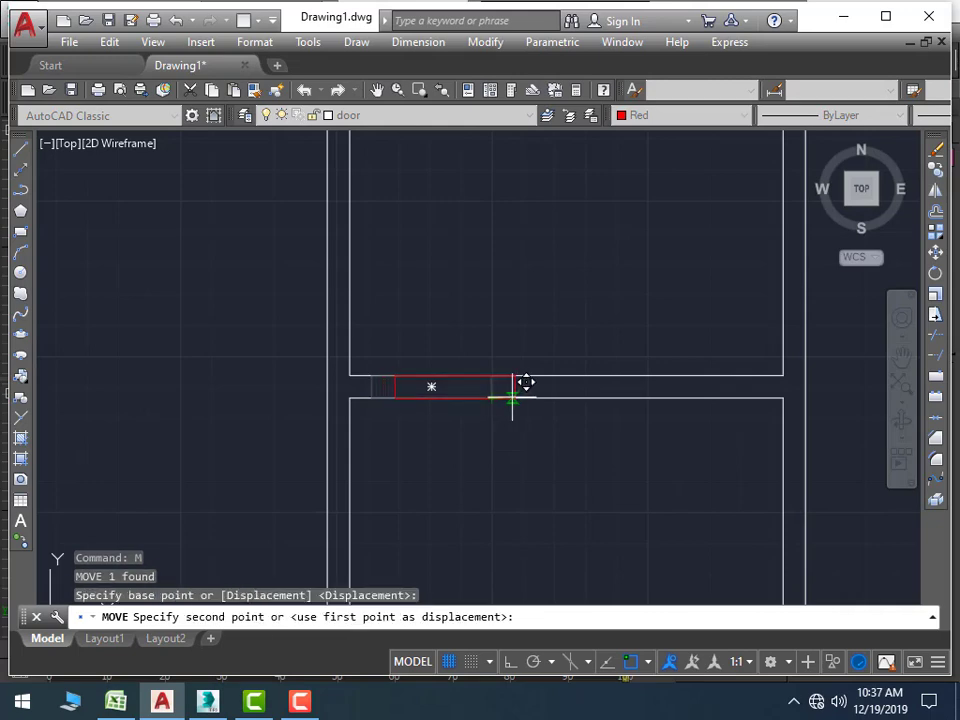
scroll(520, 390, down, 6)
middle_drag(525, 386, 467, 403)
scroll(507, 371, up, 2)
click(427, 418)
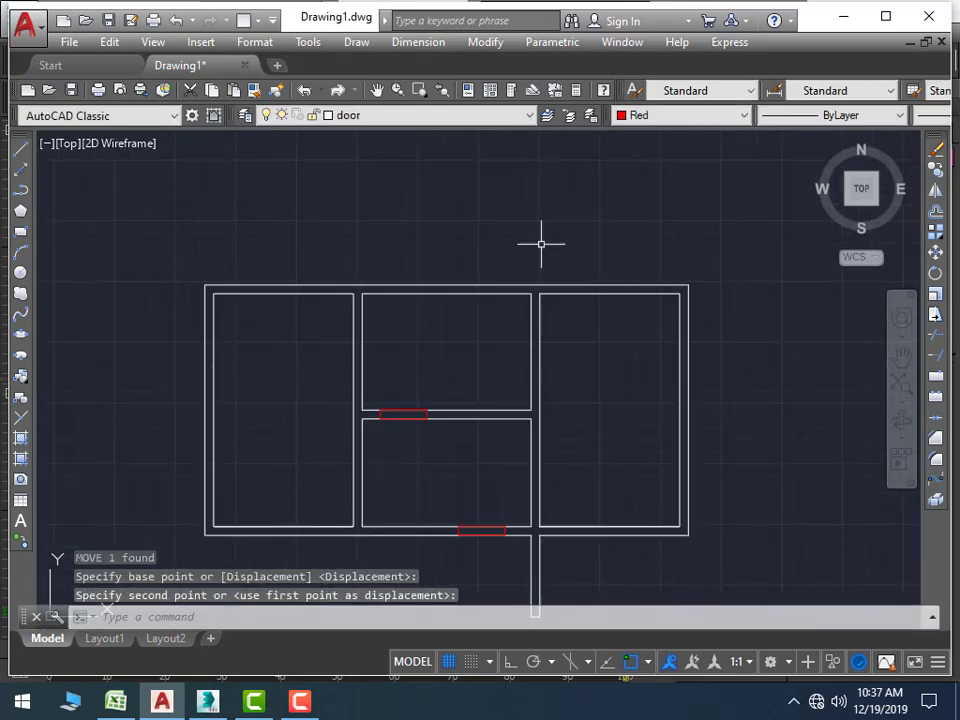
Add a new 'window' layer in the layer manager, make it current, and close the palette
text(la)
key(Return)
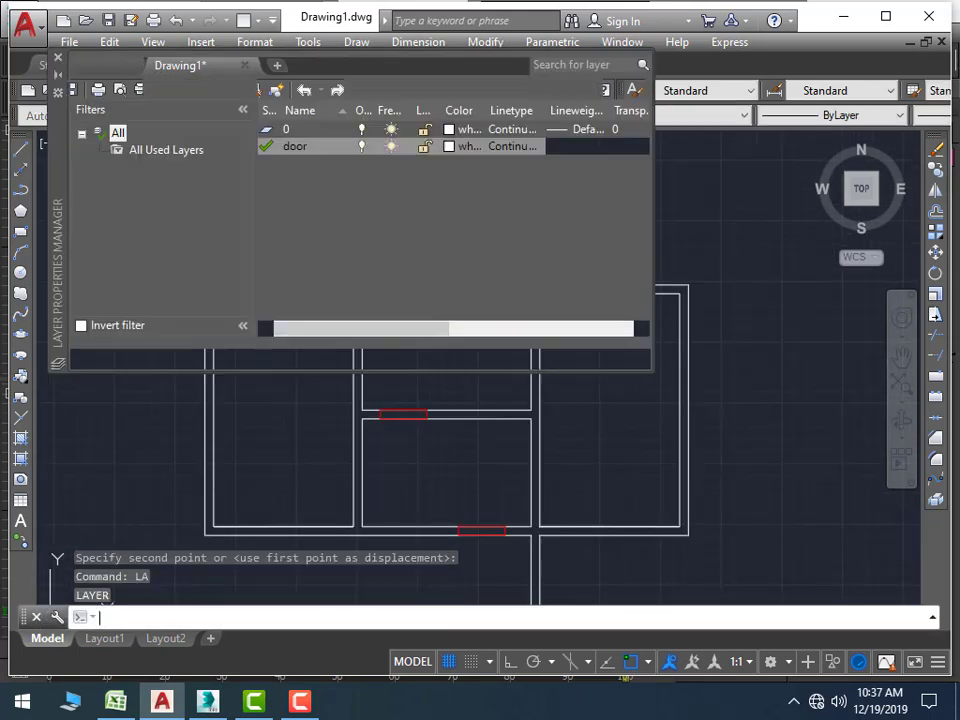
click(266, 90)
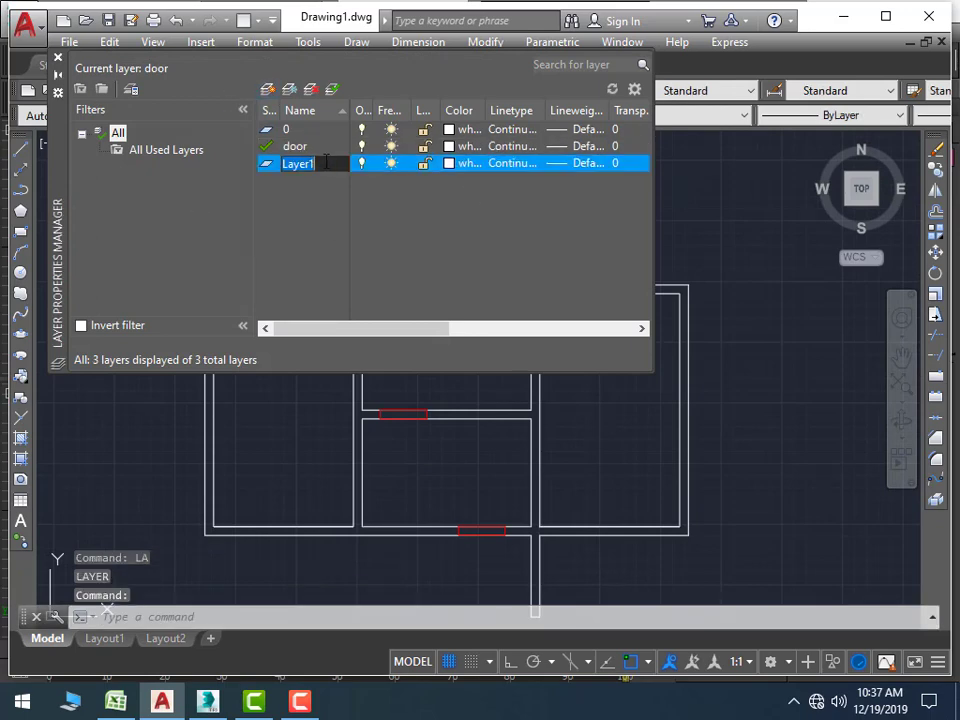
text(win)
text(doe)
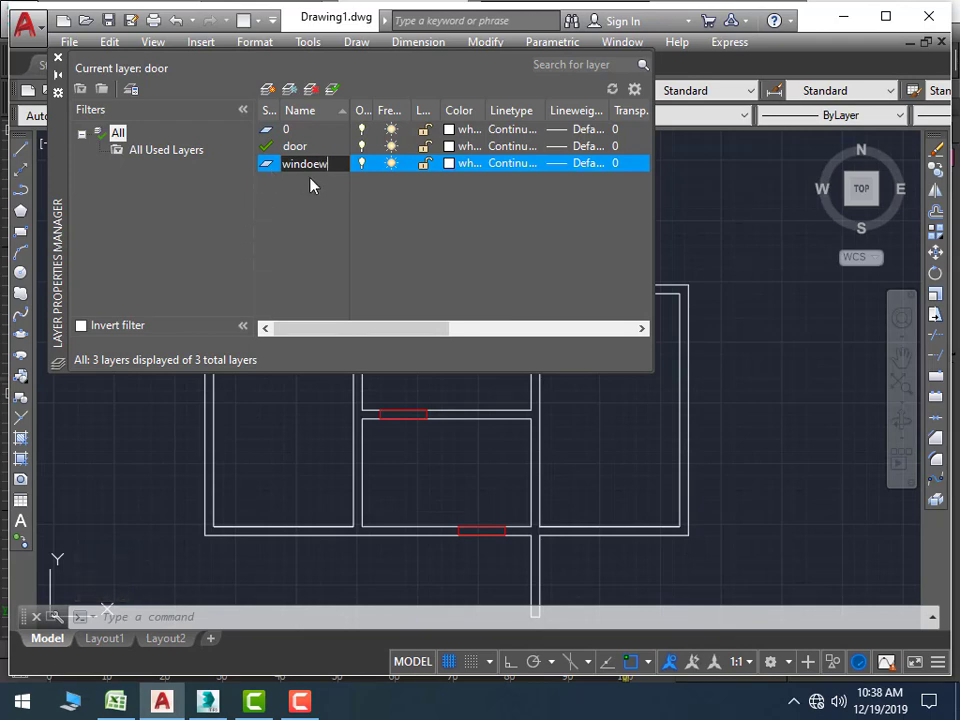
text(w)
double_click(267, 166)
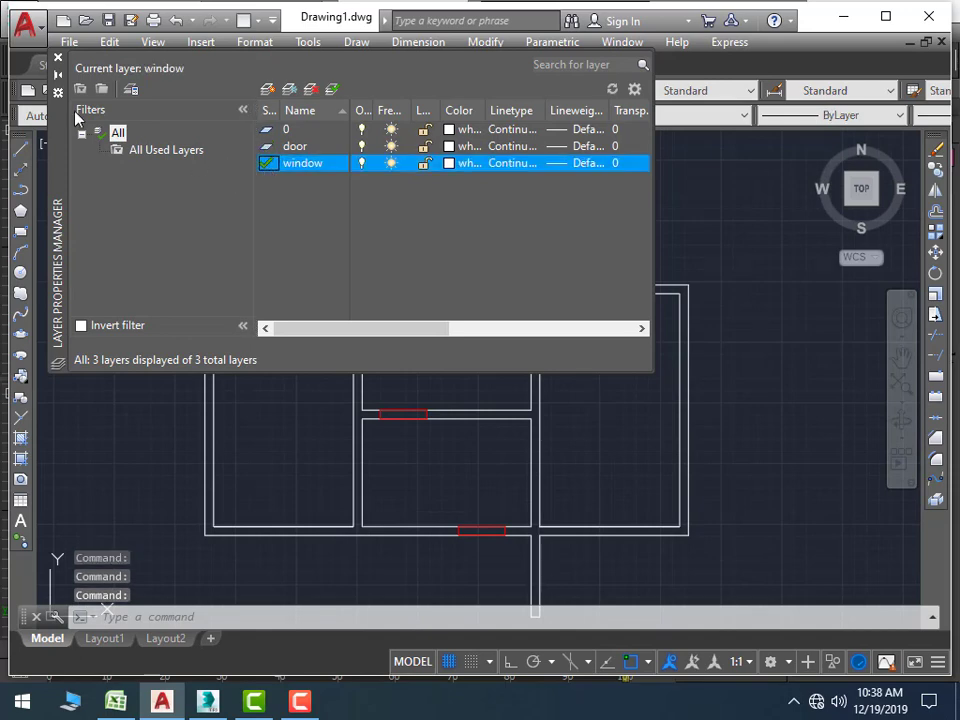
click(57, 57)
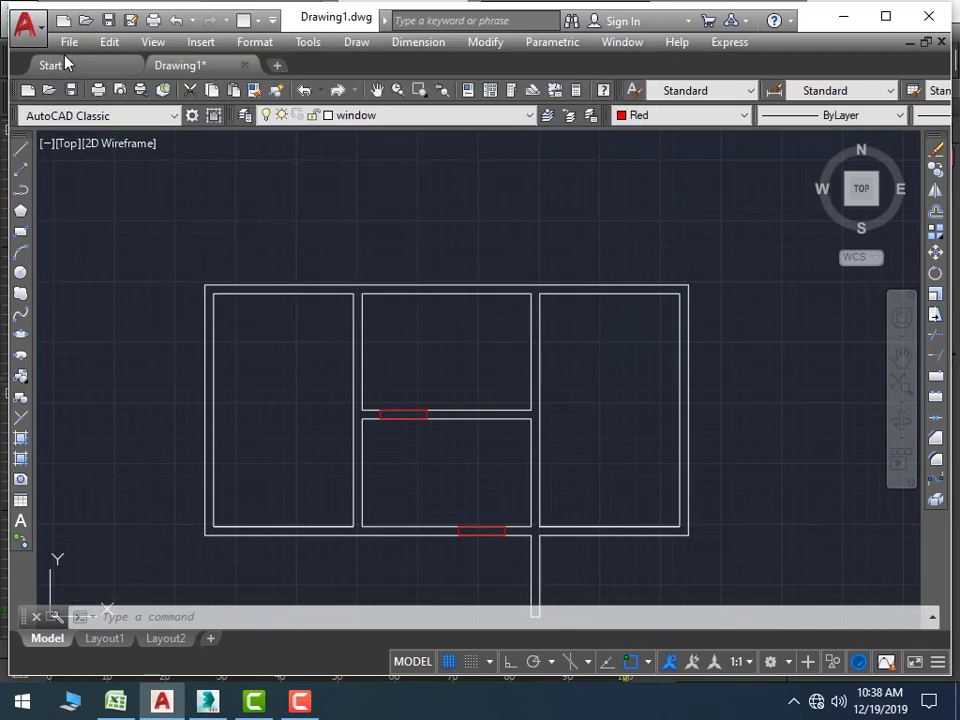
Set the colour to Green and draw a 4' by 9" rectangle beside the plan
click(706, 122)
click(668, 196)
scroll(568, 349, up, 2)
scroll(568, 349, down, 4)
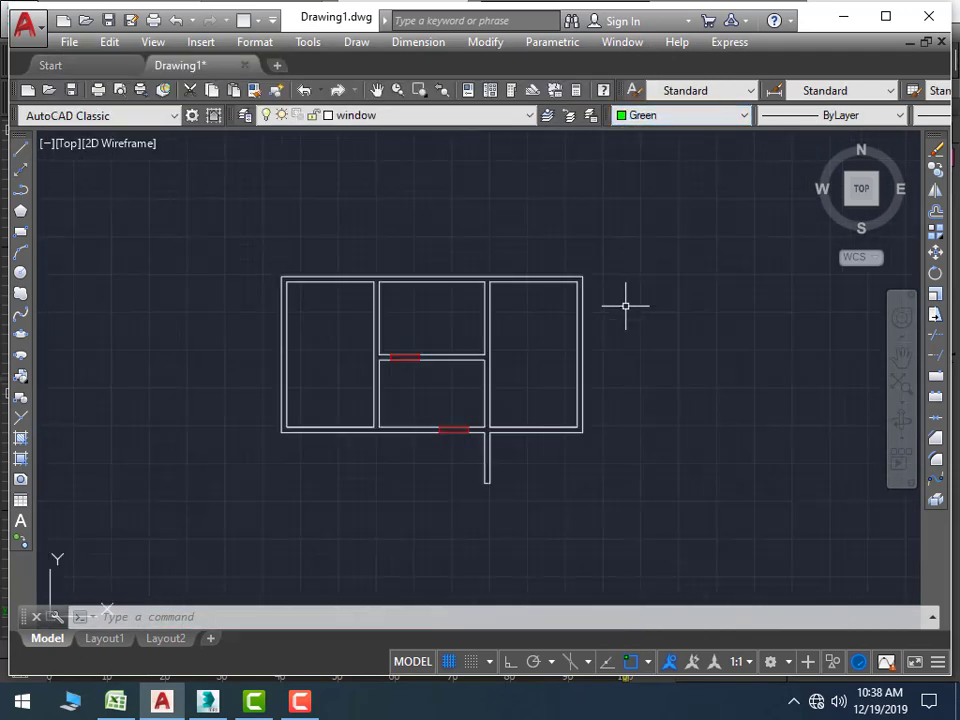
scroll(625, 305, down, 2)
text(rec)
key(Return)
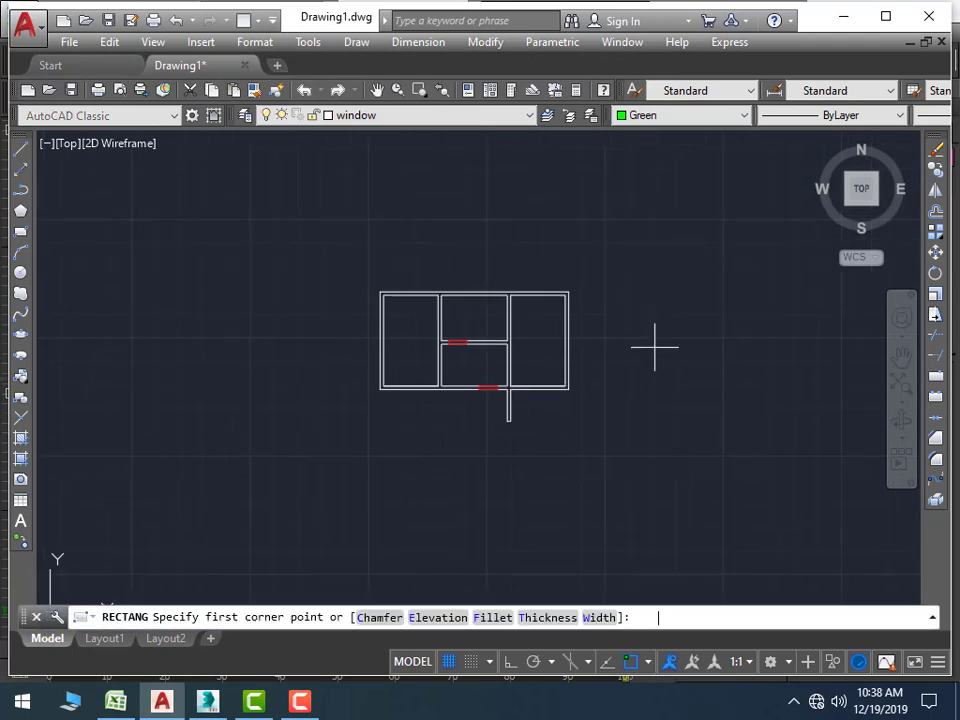
click(630, 329)
key(Return)
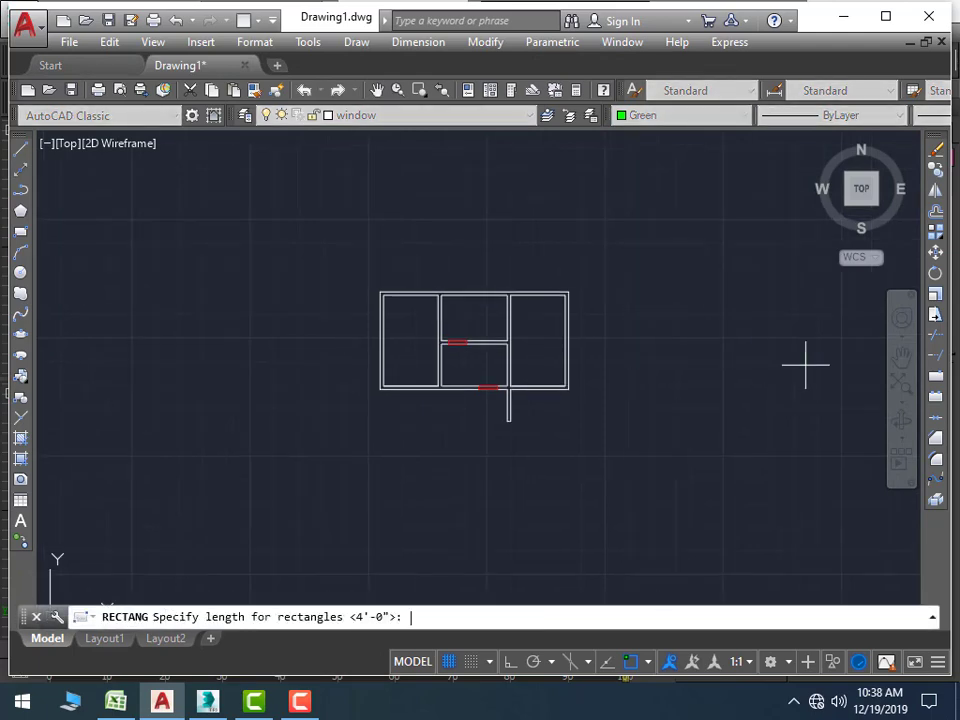
text(4')
key(Return)
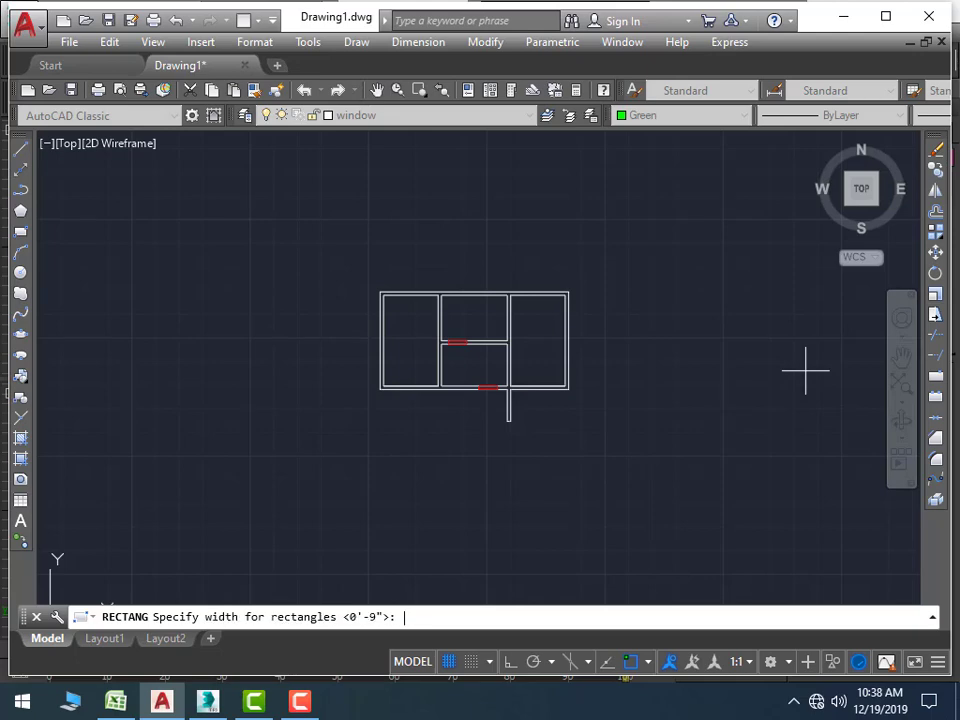
text(9)
key(Return)
click(775, 377)
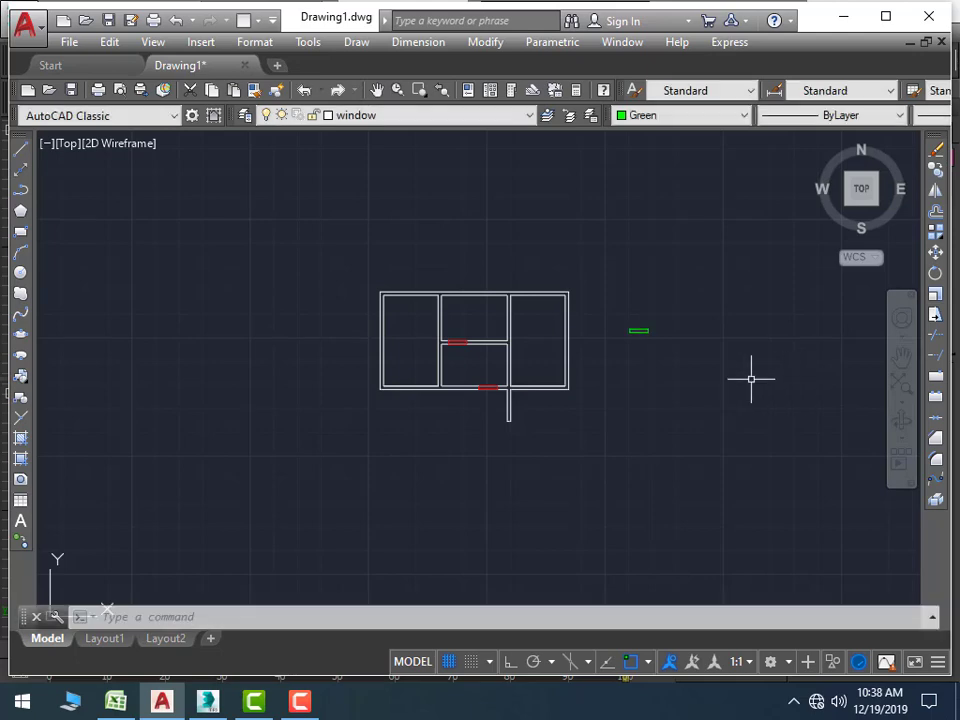
scroll(649, 371, up, 4)
Copy the green window into the middle room's bottom wall and the upper interior wall
middle_drag(636, 359, 655, 408)
drag(705, 371, 613, 333)
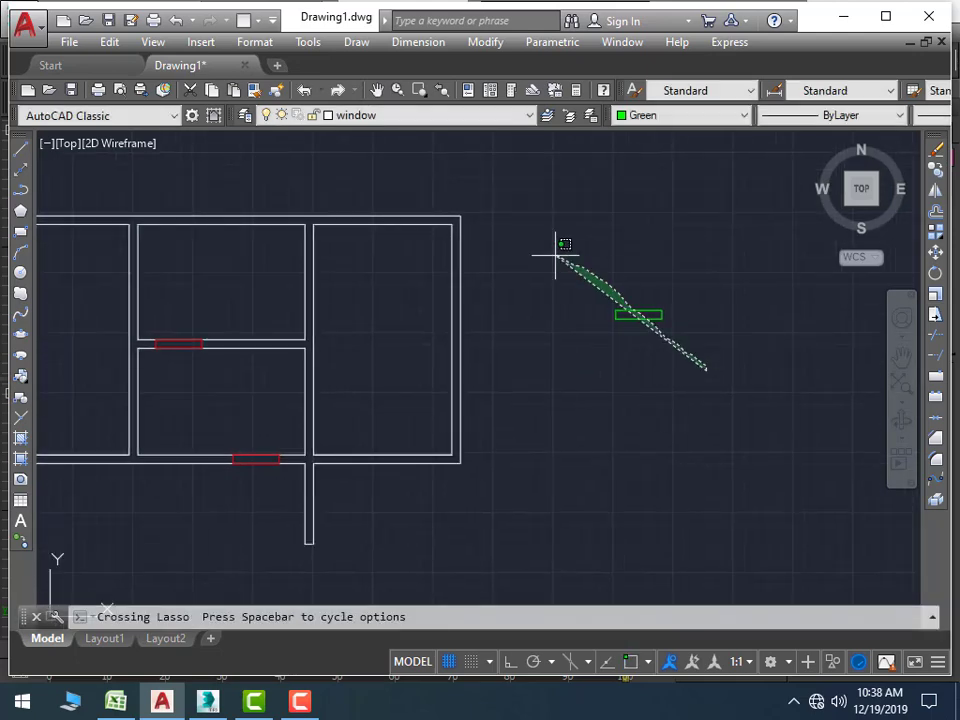
text(co)
key(Return)
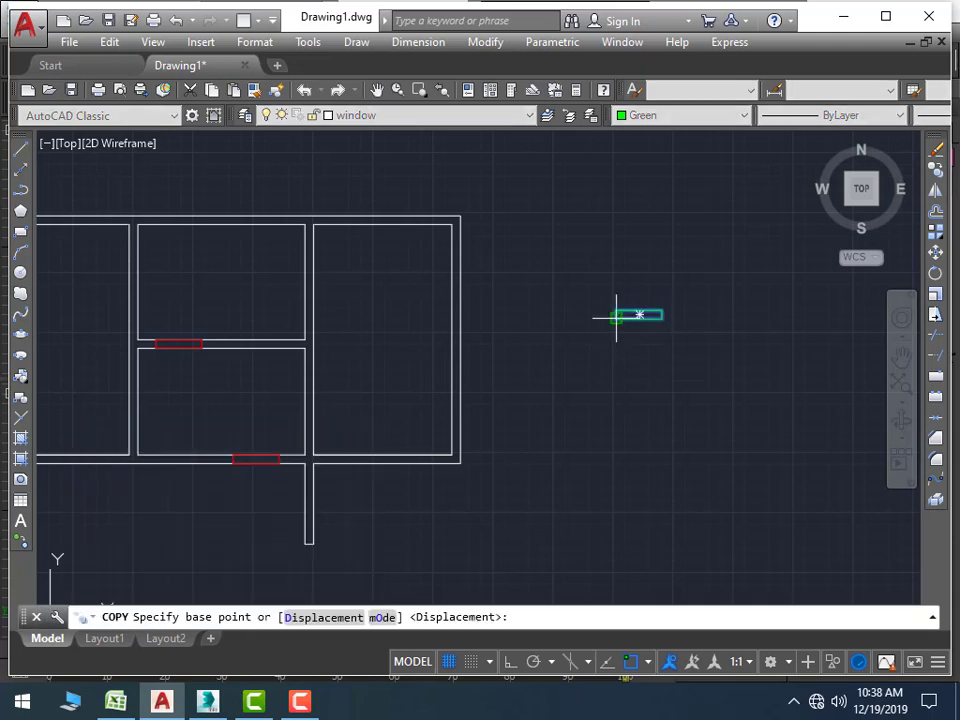
click(639, 315)
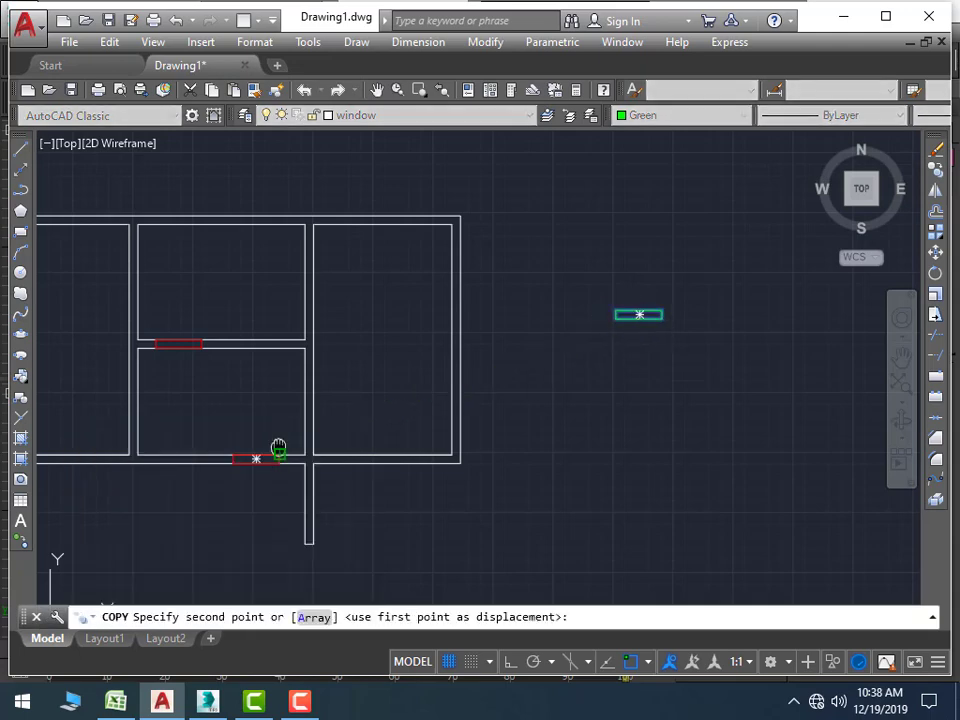
middle_drag(276, 450, 354, 403)
scroll(350, 405, up, 2)
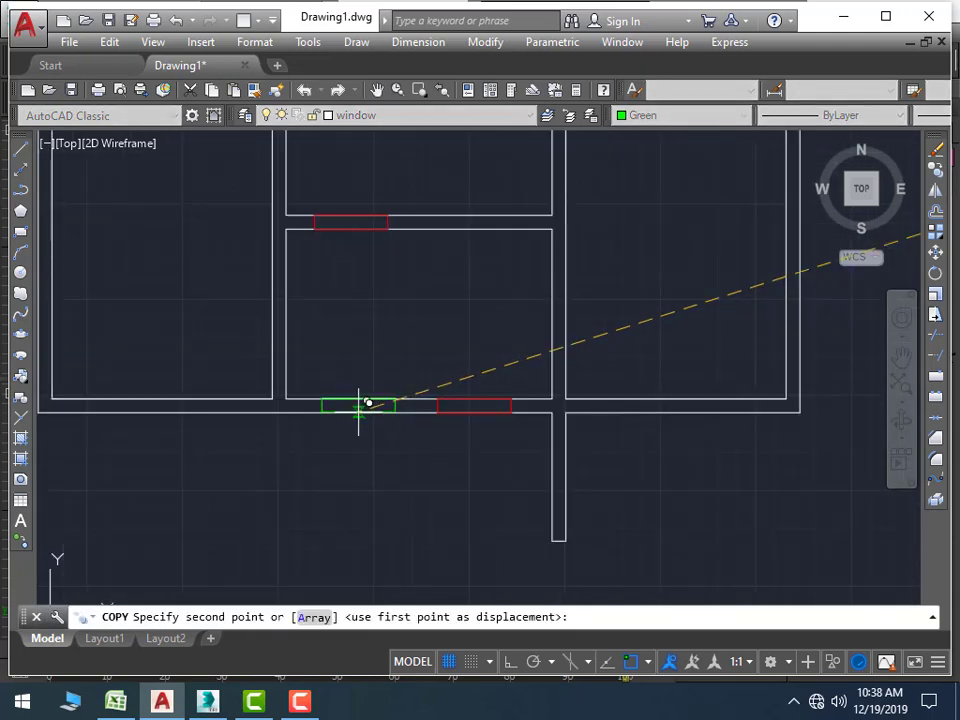
scroll(358, 407, up, 3)
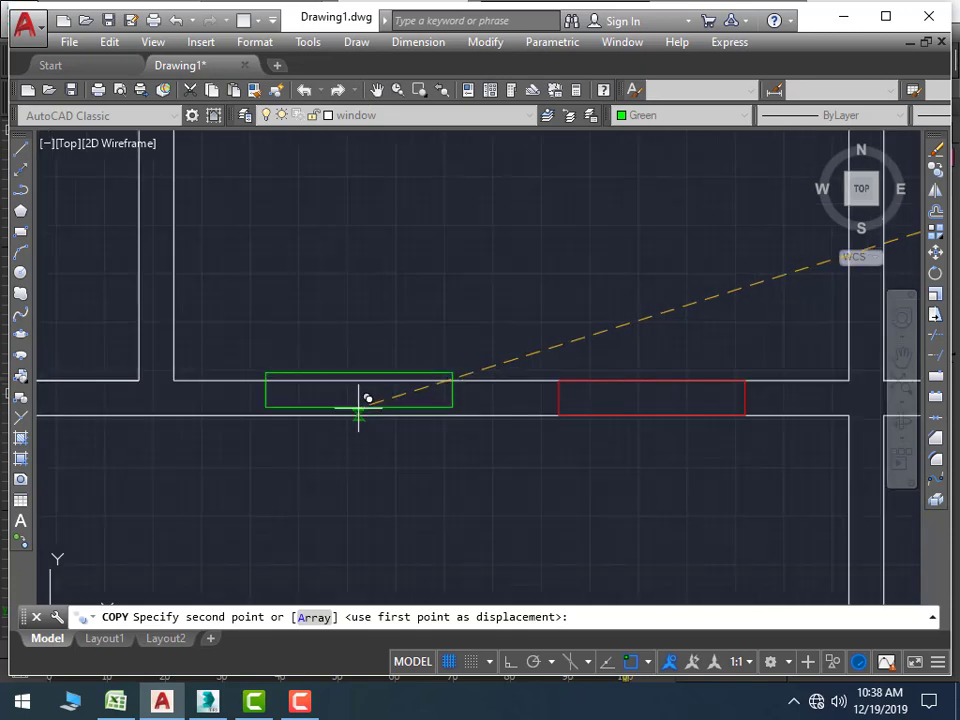
click(353, 410)
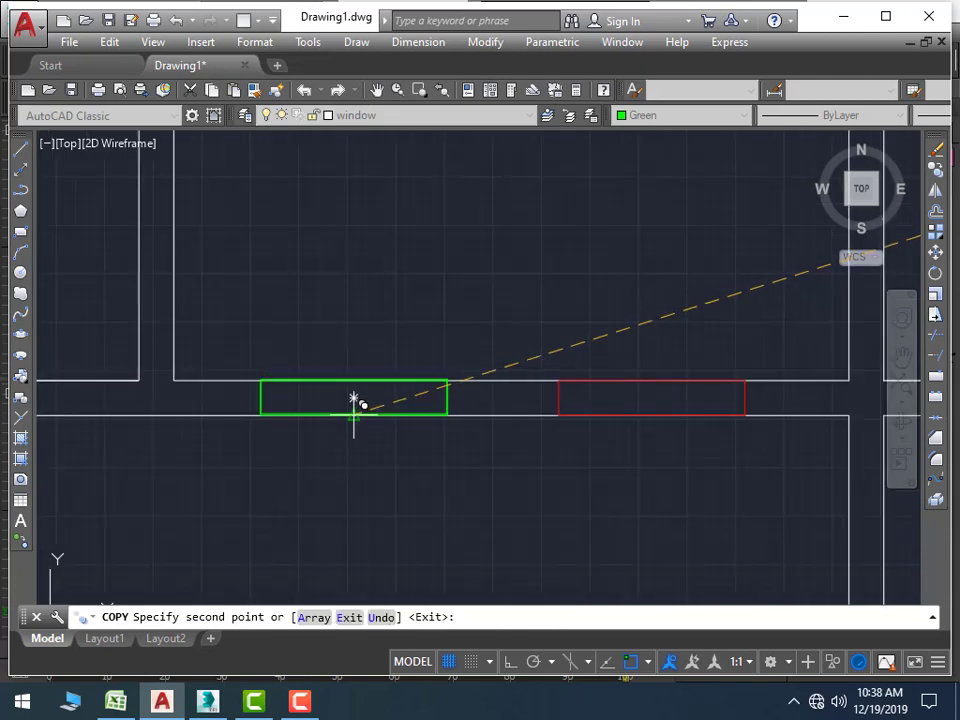
middle_drag(356, 396, 476, 340)
scroll(538, 271, down, 4)
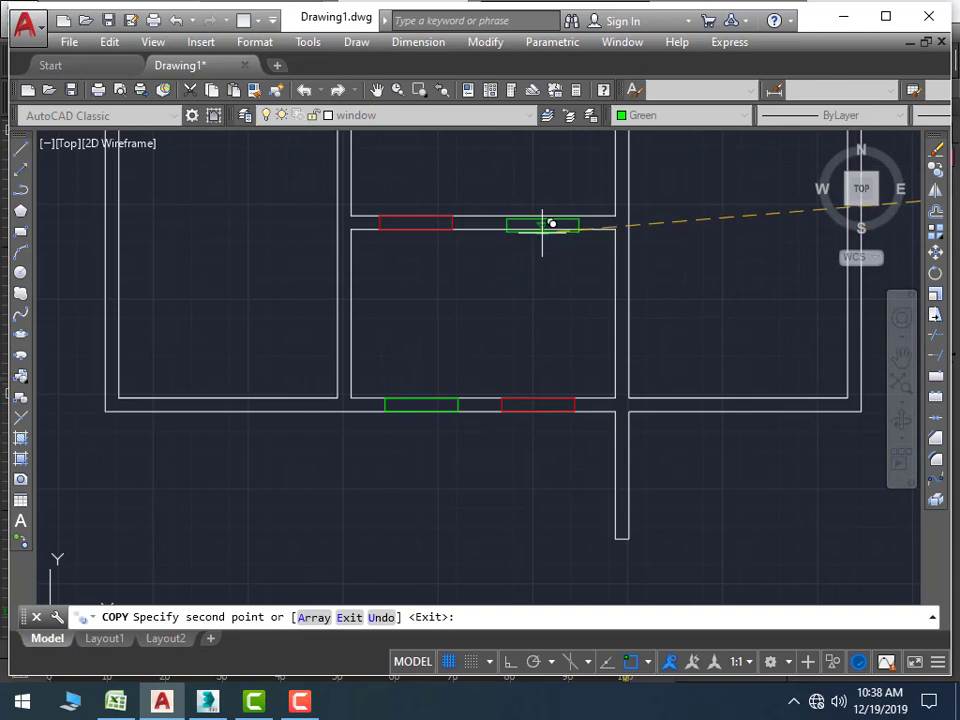
scroll(538, 229, up, 4)
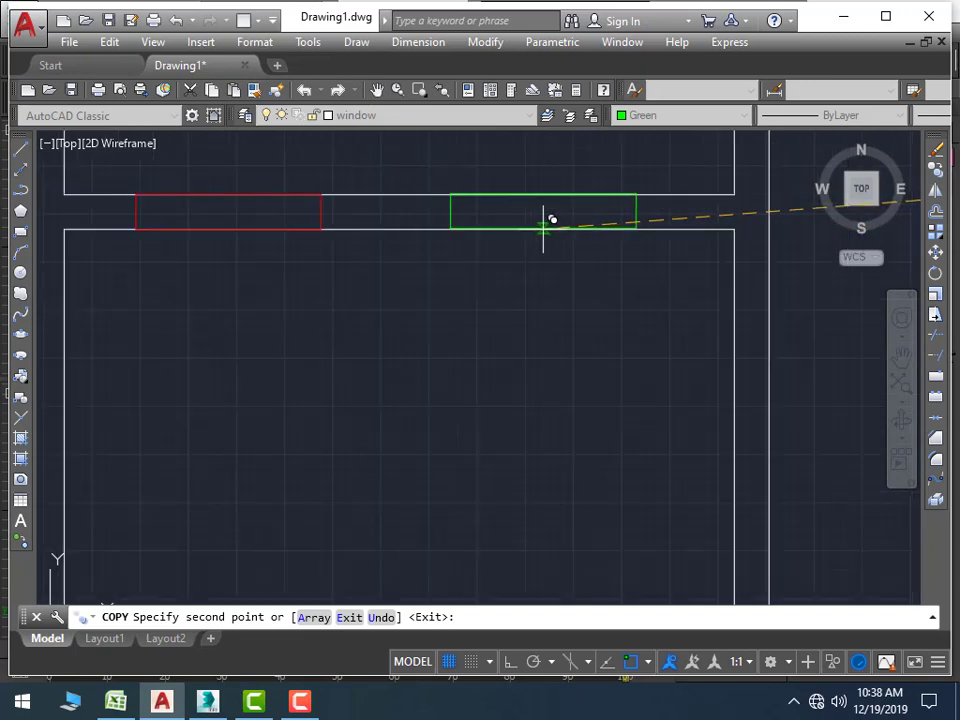
click(543, 228)
Place further window copies in the right room's and left room's bottom walls
scroll(570, 368, down, 5)
middle_drag(555, 347, 515, 267)
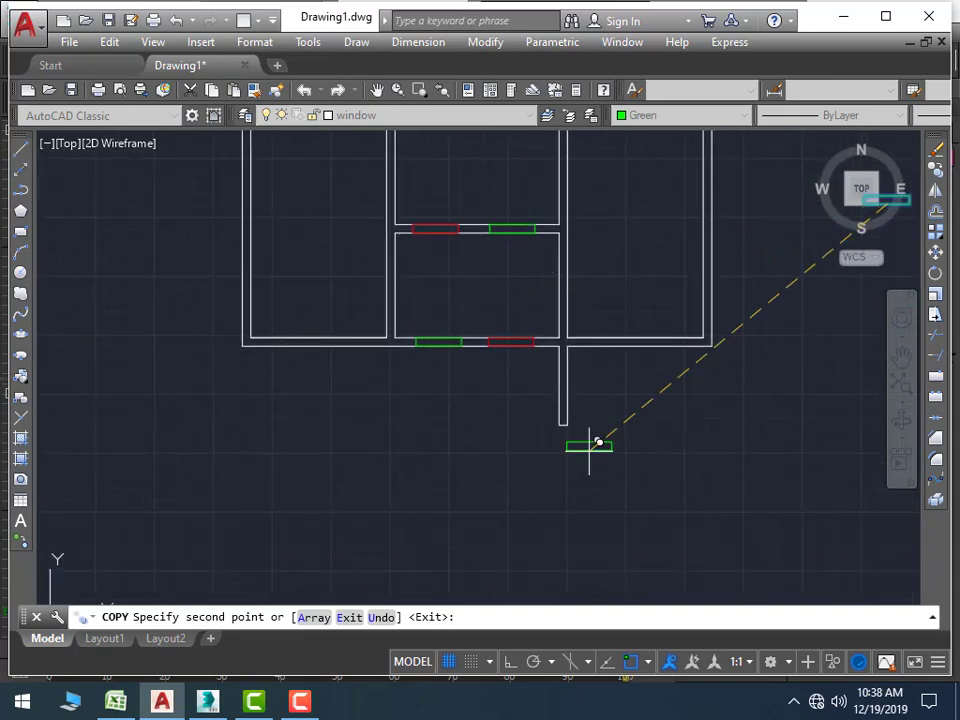
scroll(598, 441, up, 2)
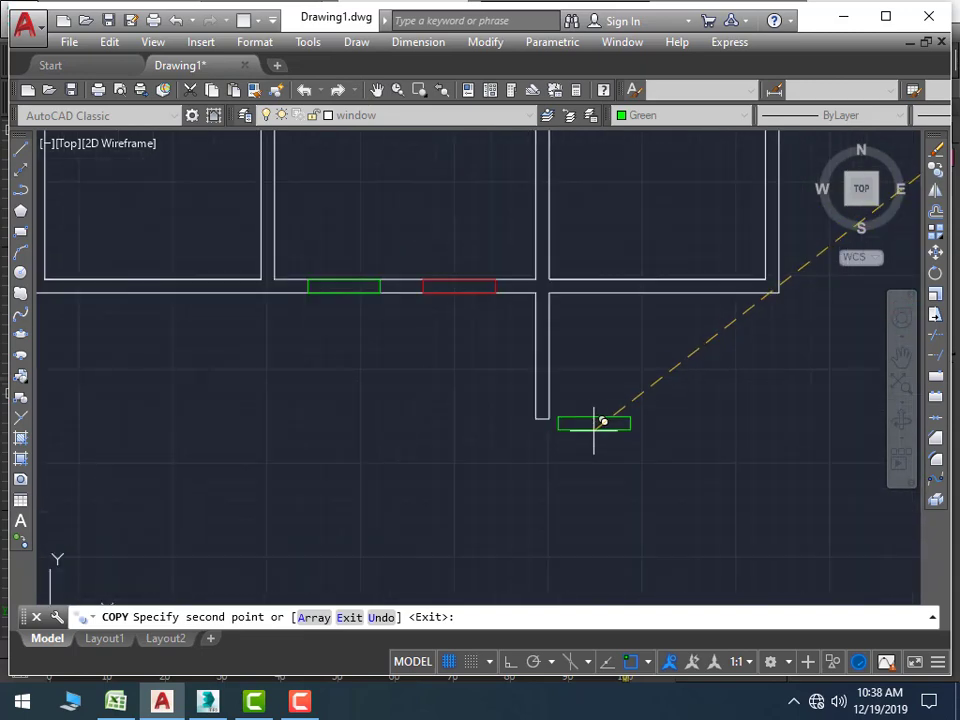
click(667, 286)
middle_drag(216, 308, 465, 319)
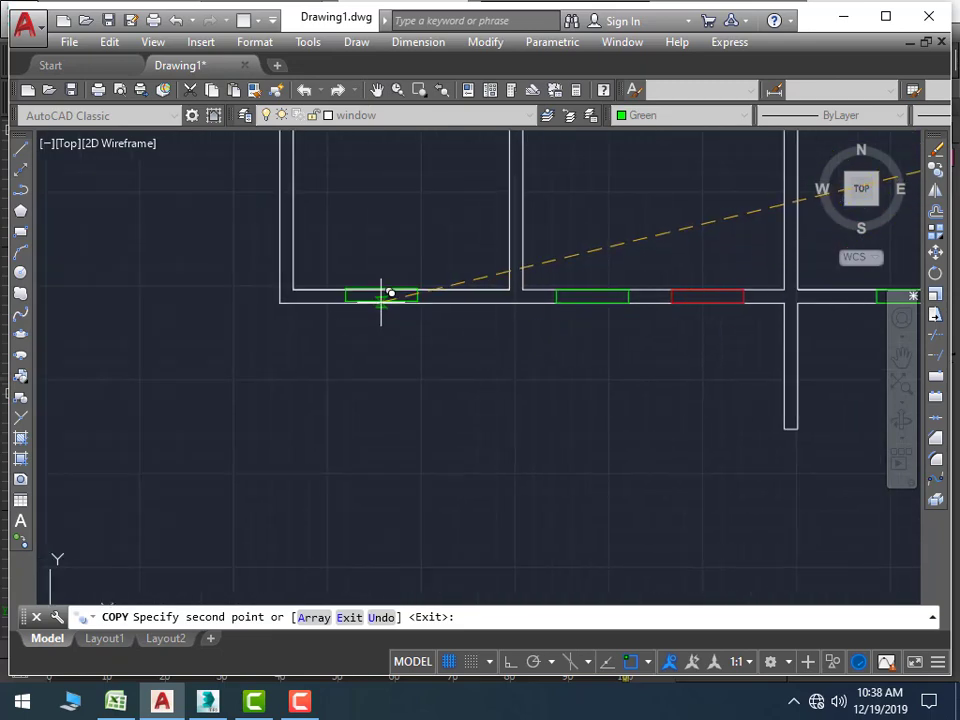
scroll(388, 296, down, 5)
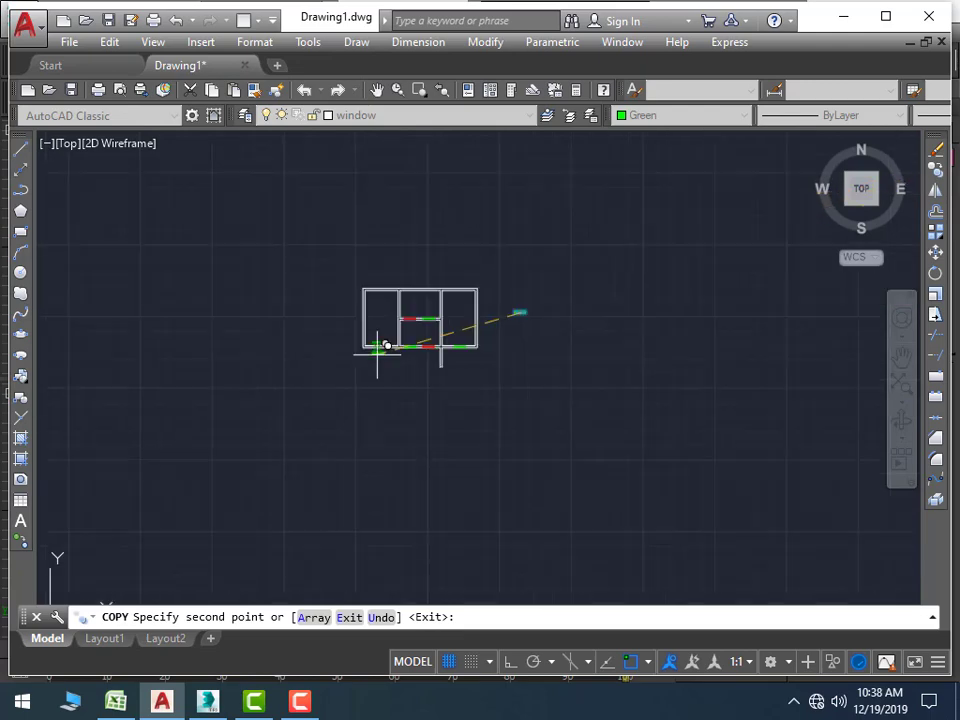
scroll(392, 418, up, 3)
scroll(418, 368, up, 2)
scroll(337, 441, up, 2)
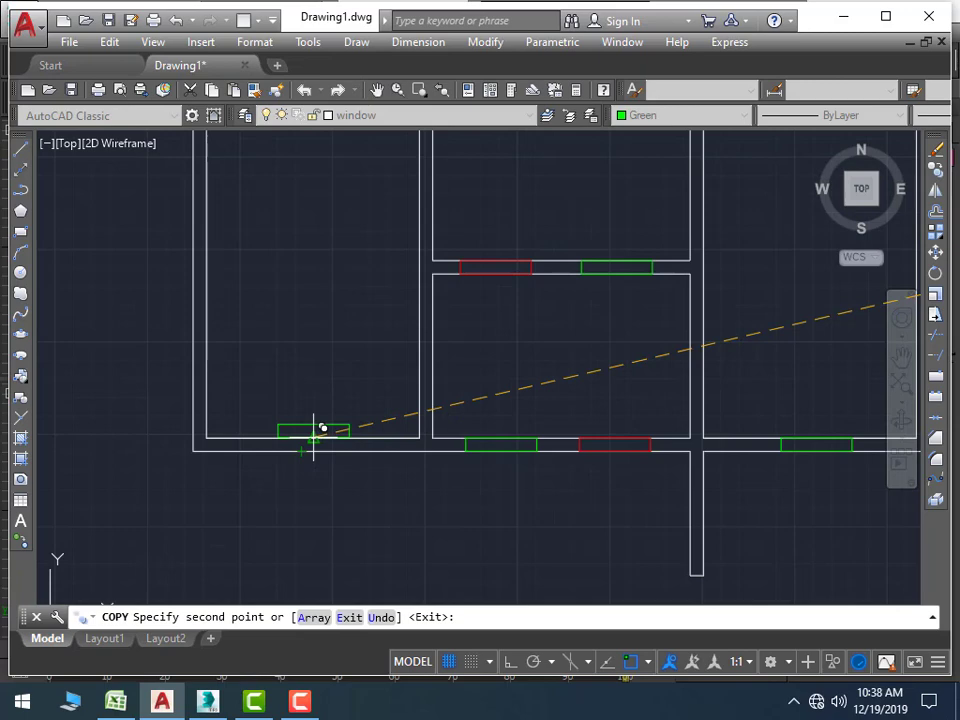
click(313, 430)
mouse_move(369, 359)
middle_down()
mouse_move(366, 447)
mouse_move(354, 348)
middle_up()
key(Escape)
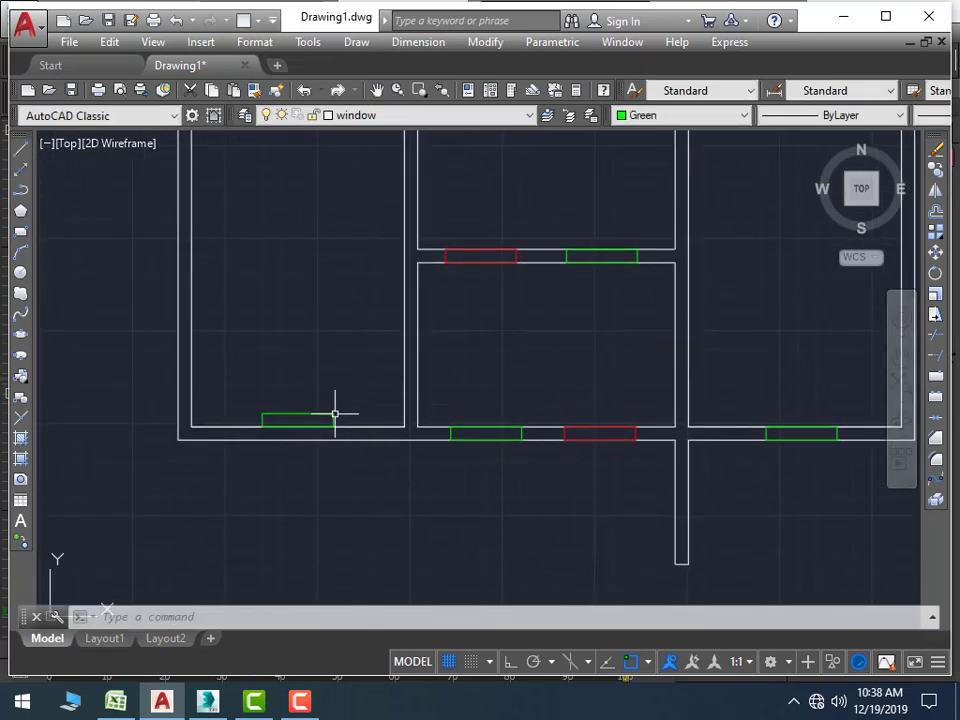
Move the left room's window straight down into the wall line with Ortho on
click(335, 412)
text(m)
key(Return)
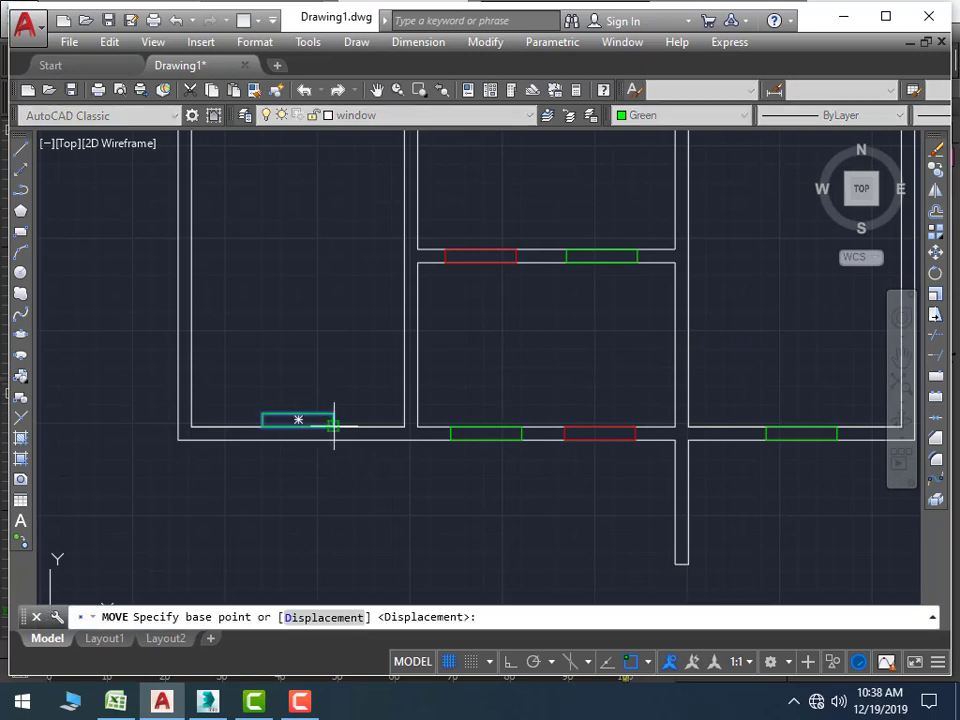
click(334, 426)
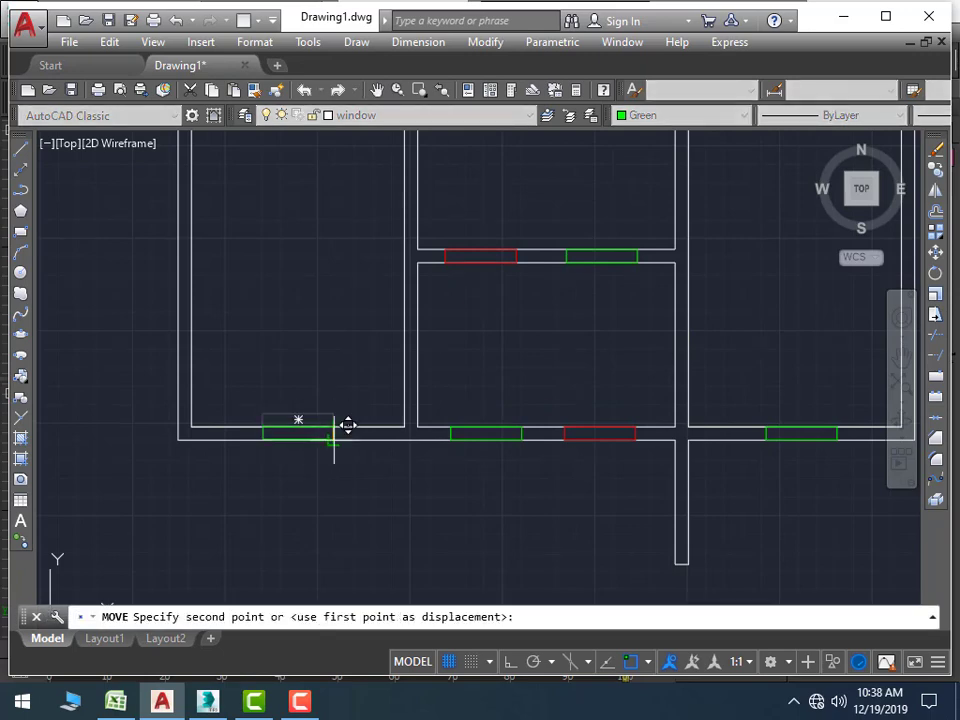
key(F8)
click(331, 440)
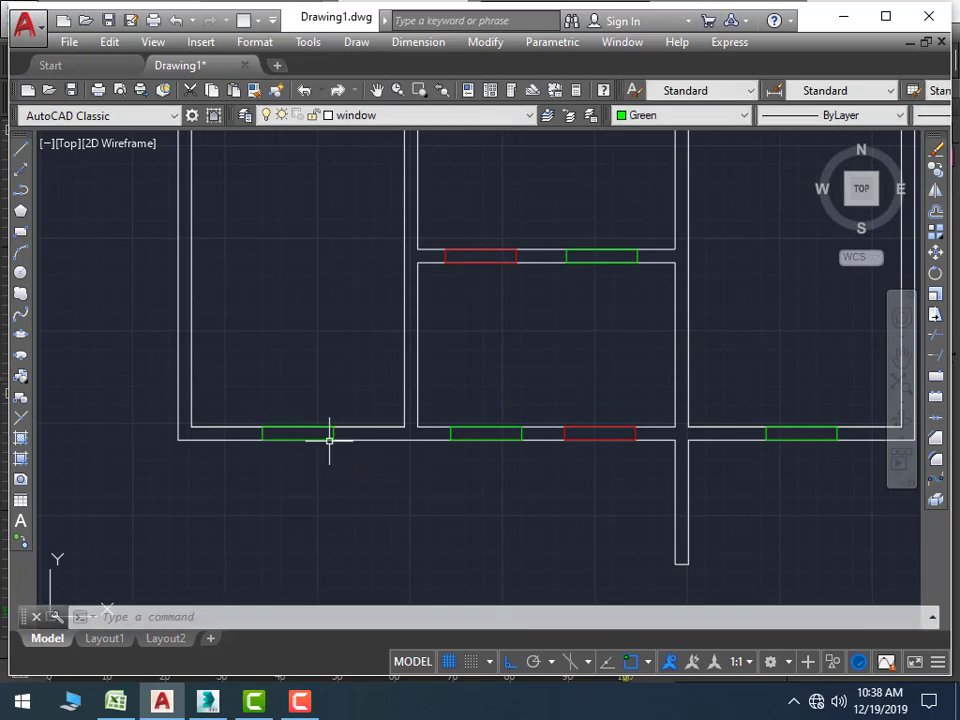
scroll(450, 396, down, 4)
Rotate the spare green window rectangle upright and select it
drag(718, 349, 656, 340)
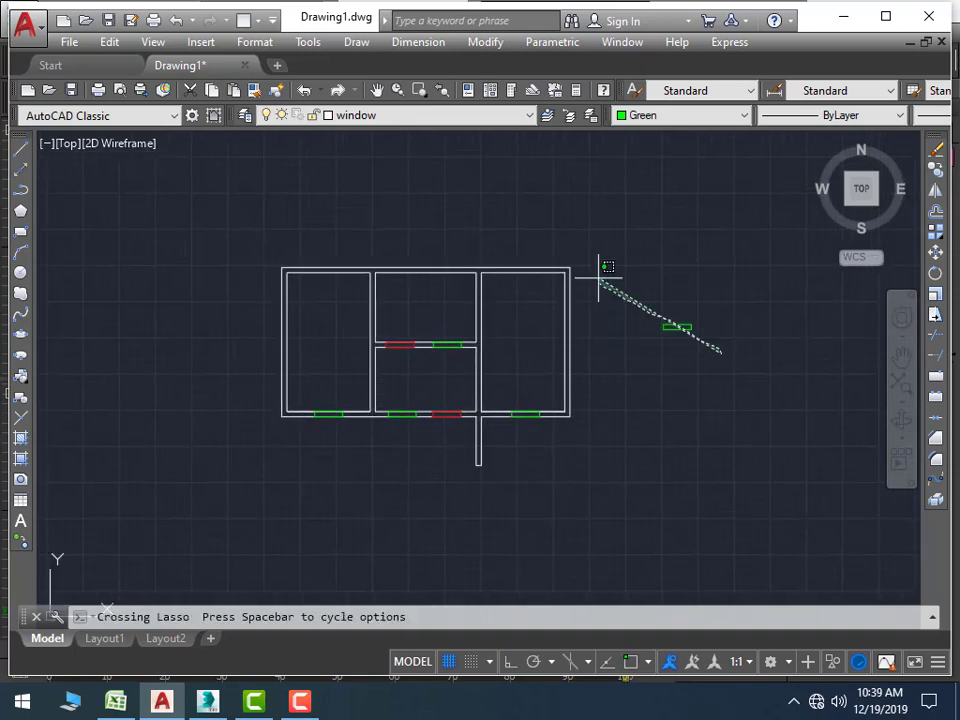
text(ro)
key(Return)
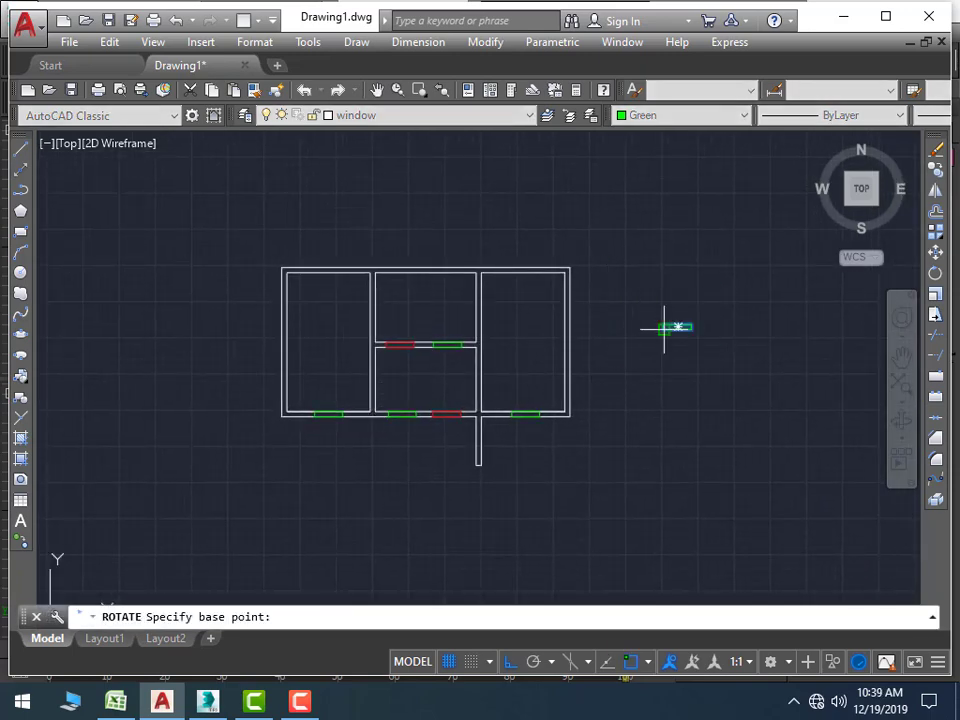
click(679, 327)
click(705, 383)
click(699, 388)
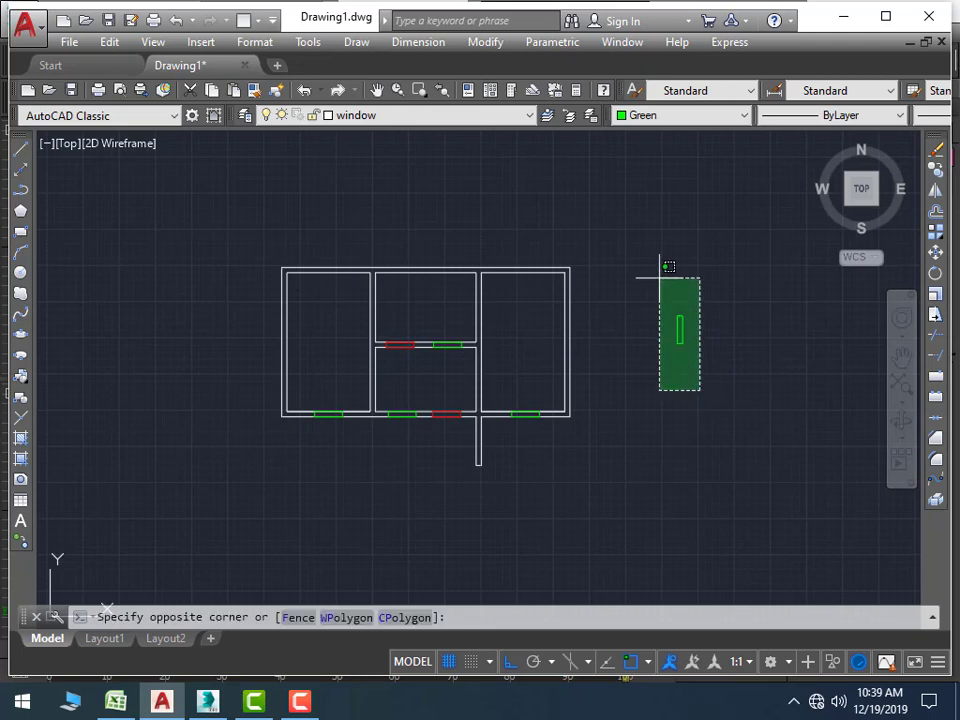
click(671, 266)
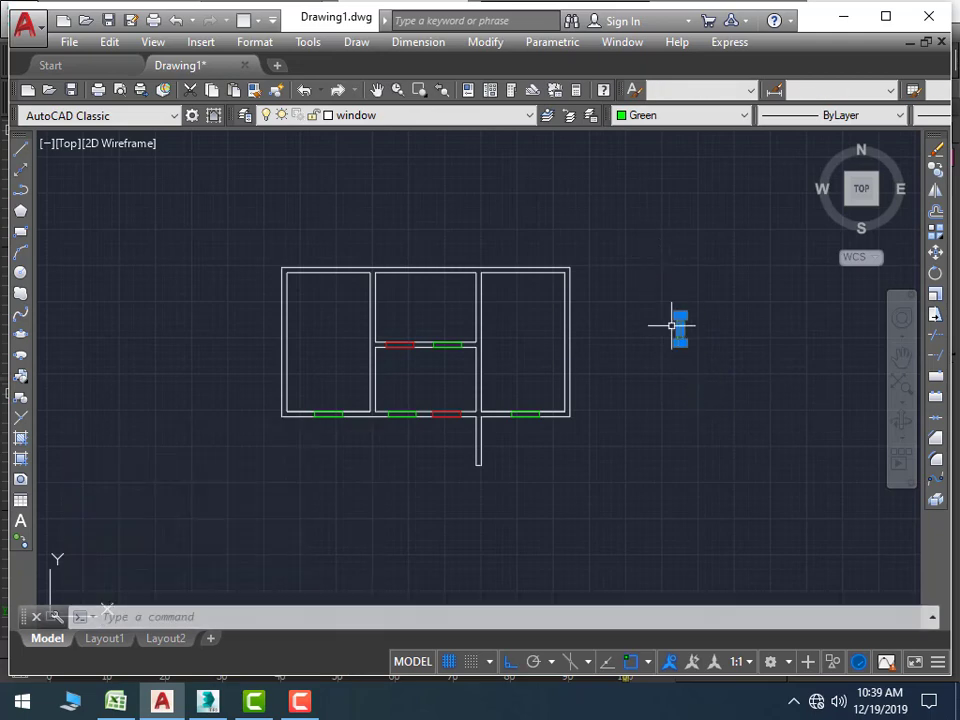
Copy the upright window onto the right and left outer walls with Ortho off
text(co)
key(Return)
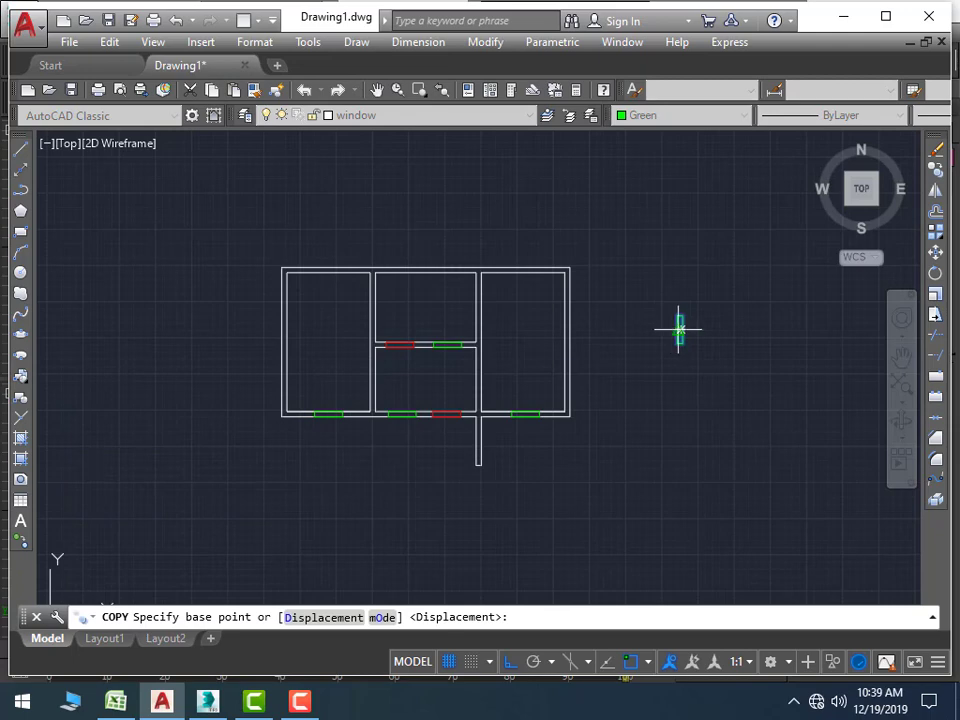
click(678, 328)
scroll(575, 331, up, 2)
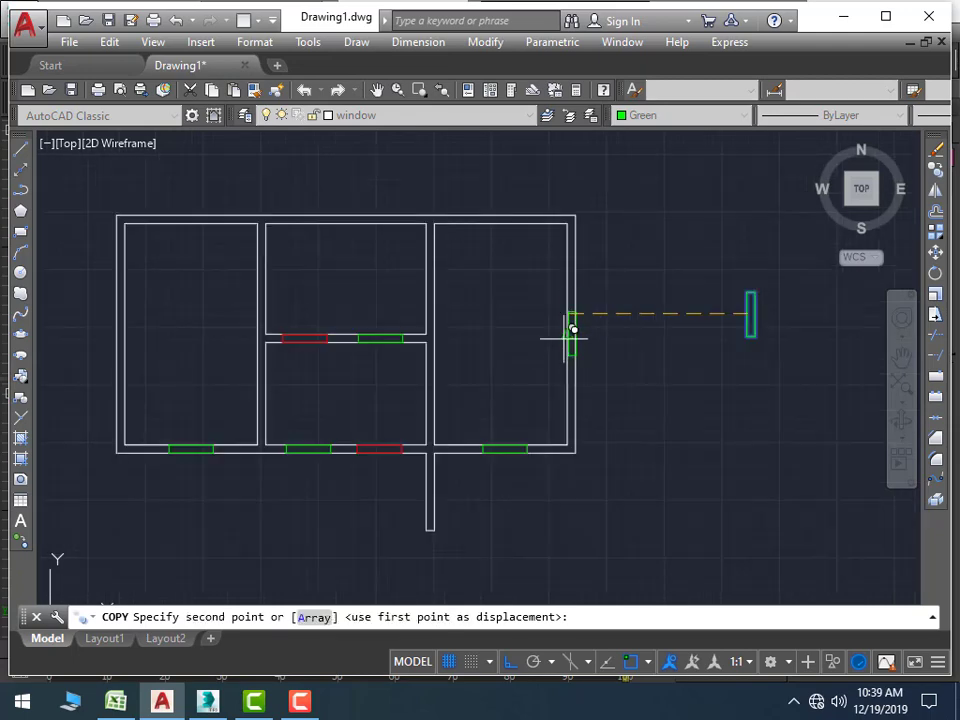
key(F8)
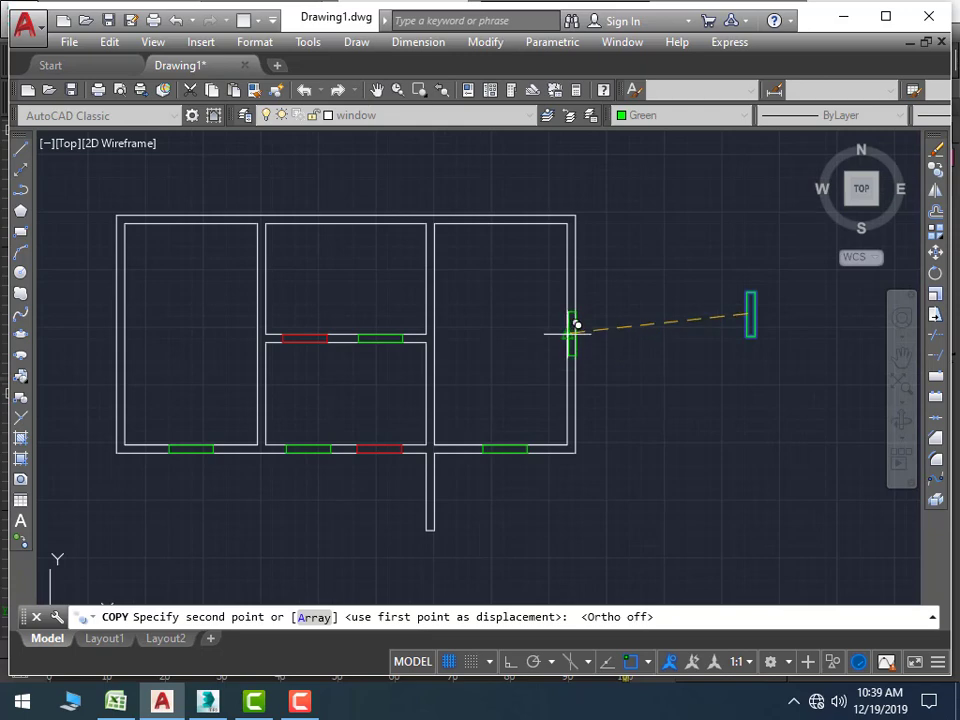
click(574, 328)
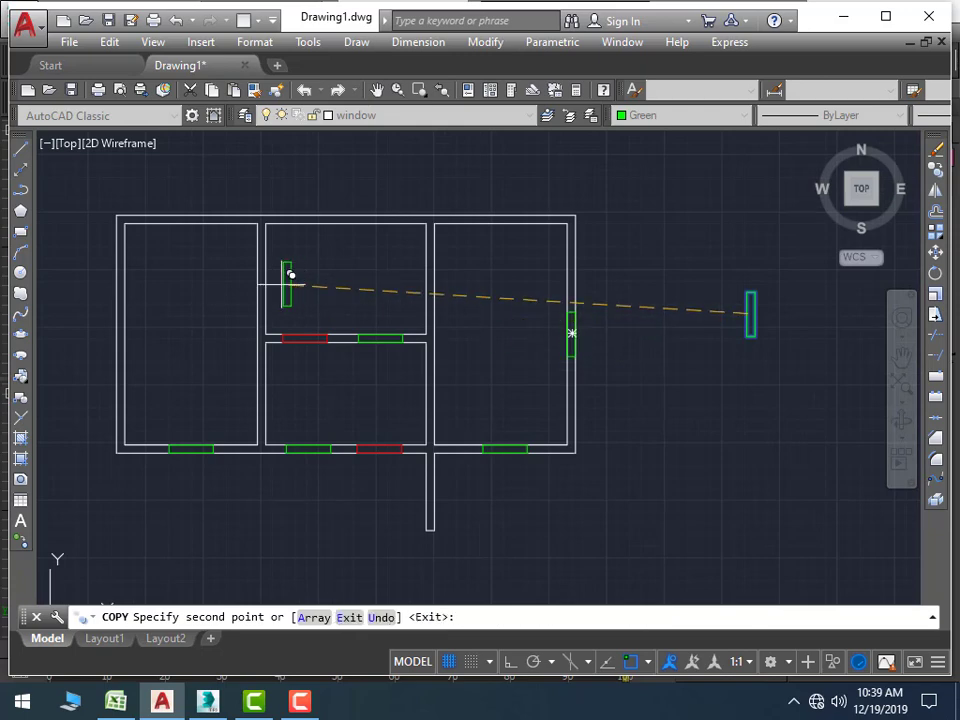
click(125, 325)
key(Return)
scroll(680, 360, down, 4)
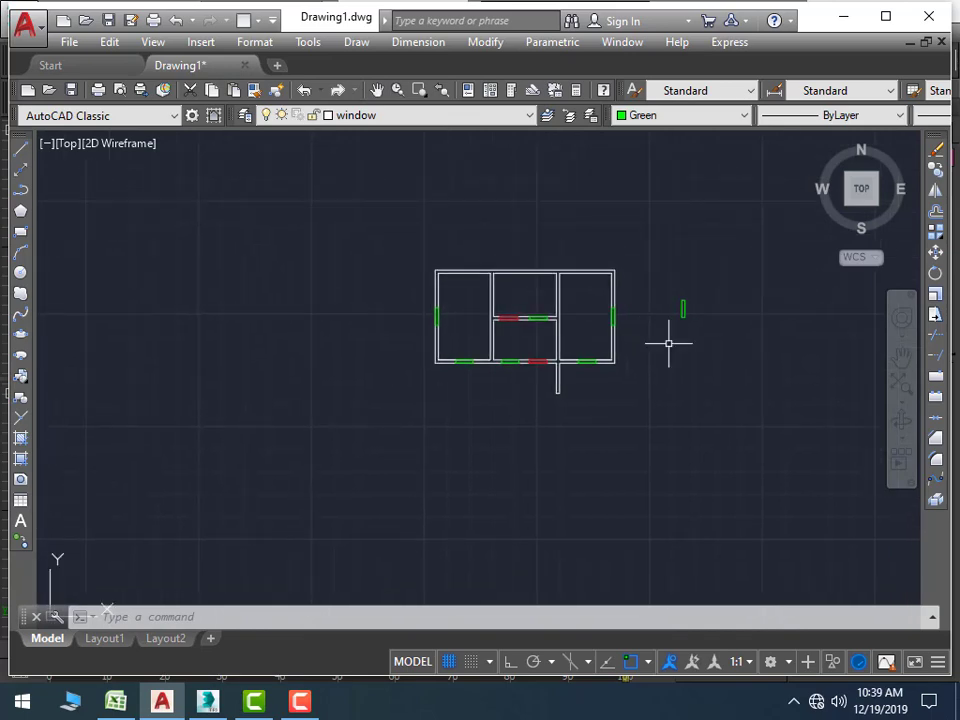
scroll(670, 345, up, 5)
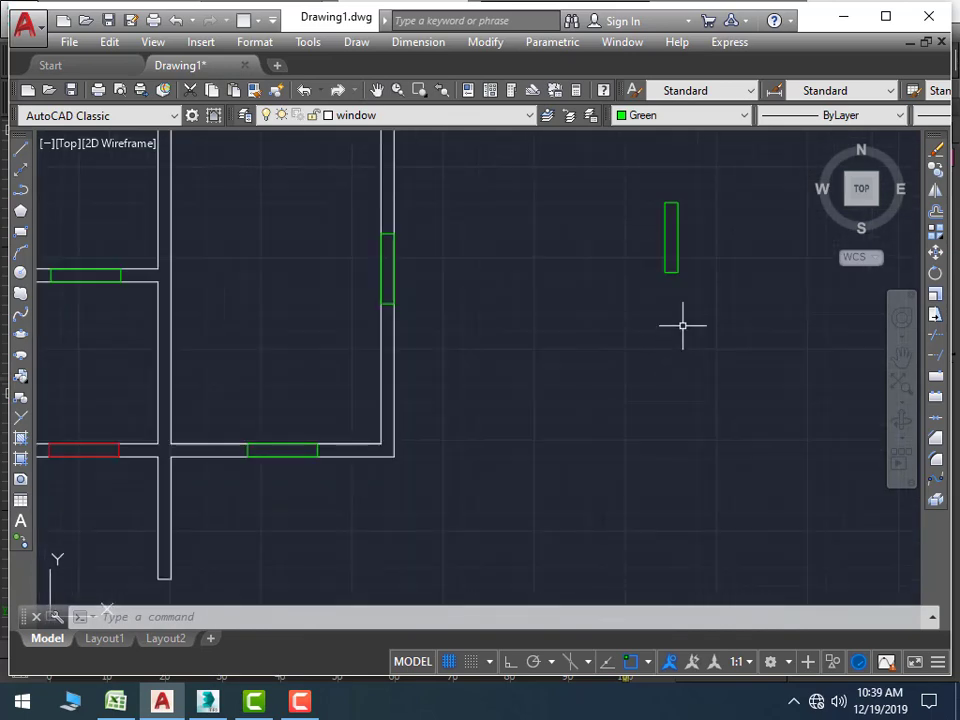
scroll(683, 325, down, 4)
Copy the spare window block onto the short stub wall below the plan
click(678, 287)
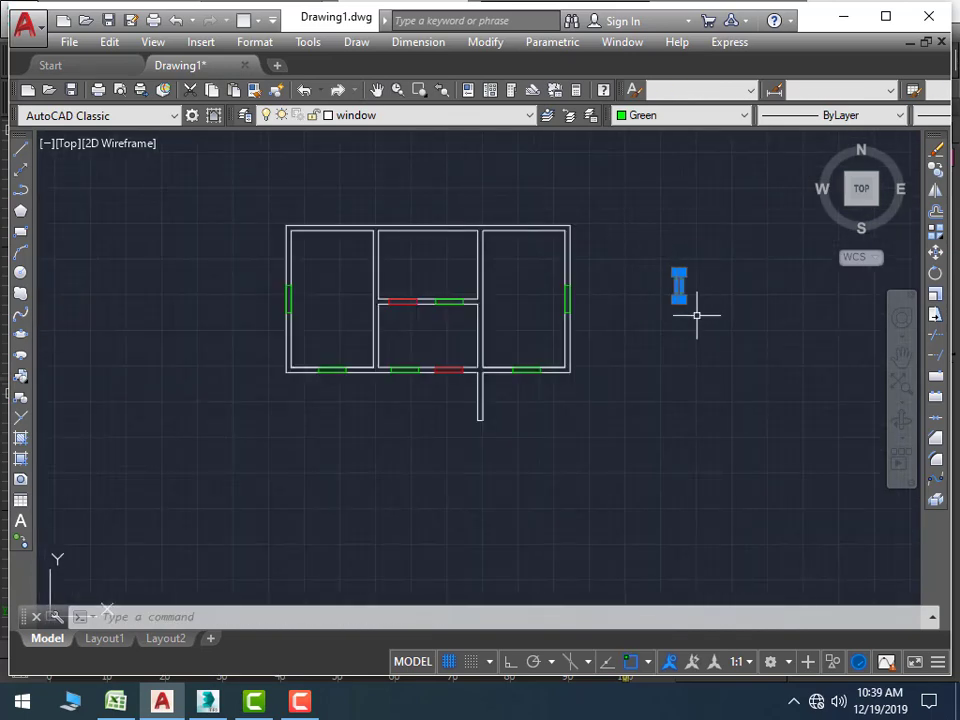
text(co)
key(Return)
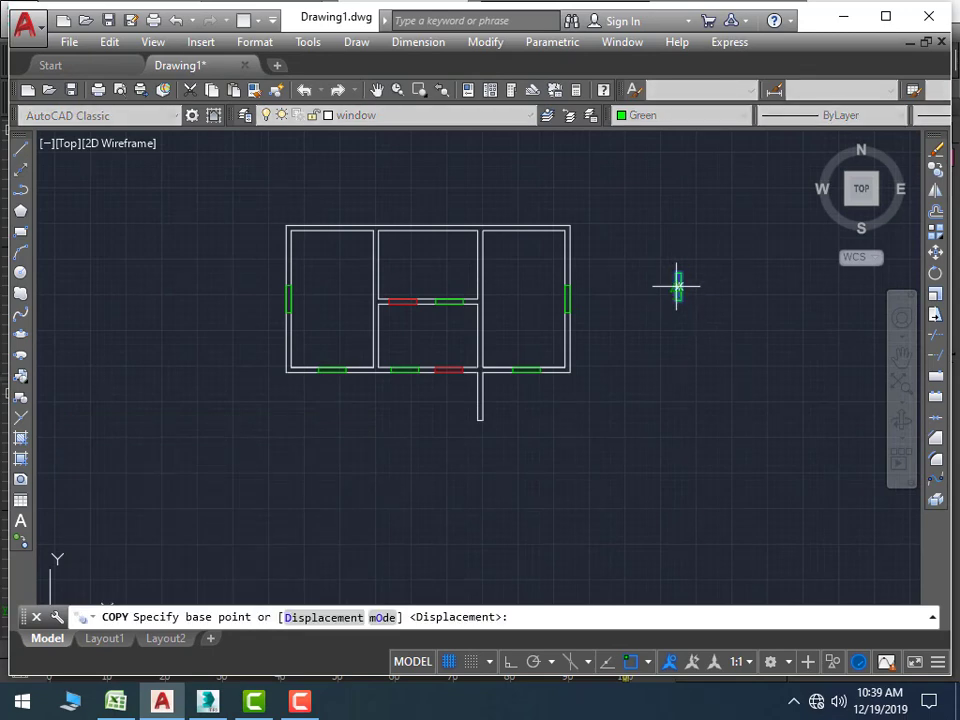
click(678, 287)
scroll(480, 403, up, 2)
scroll(480, 370, up, 2)
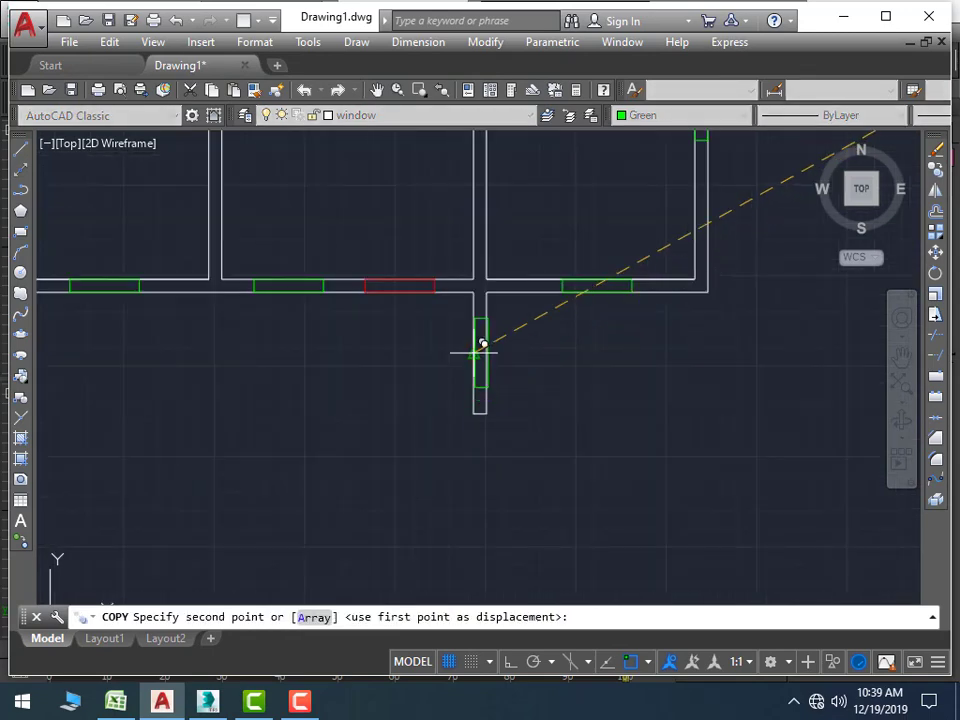
click(481, 345)
key(Return)
Select the spare window block with a selection box
scroll(602, 411, down, 5)
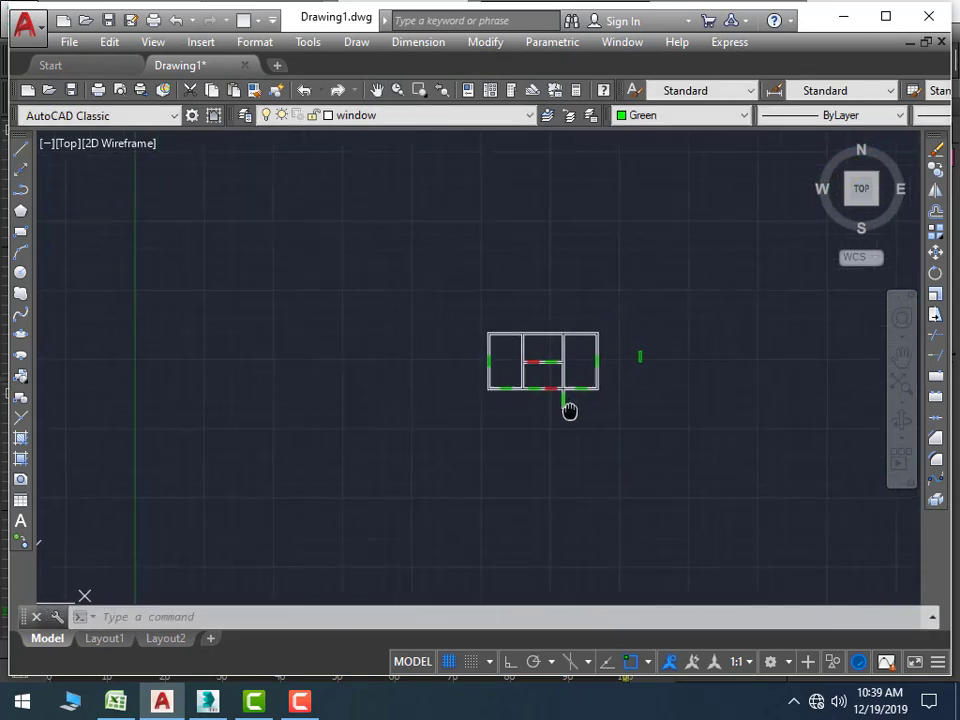
scroll(630, 385, up, 4)
click(709, 360)
click(611, 306)
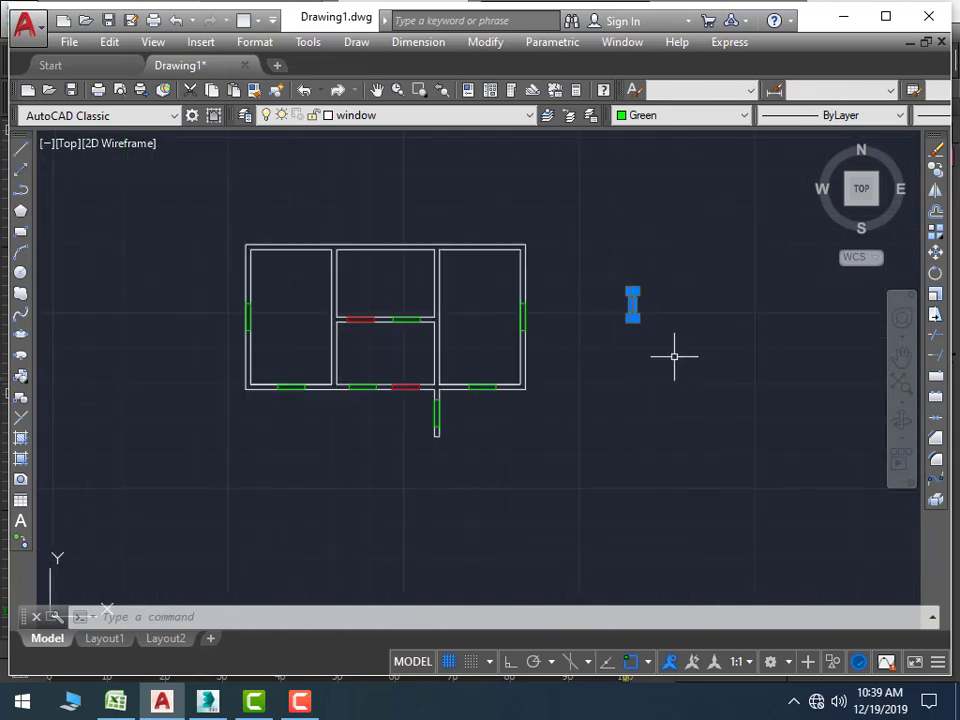
Delete the spare window and save the drawing as 99.dwg, AutoCAD 2013 format, in VIJILIFNA
key(Delete)
key(ctrl+s)
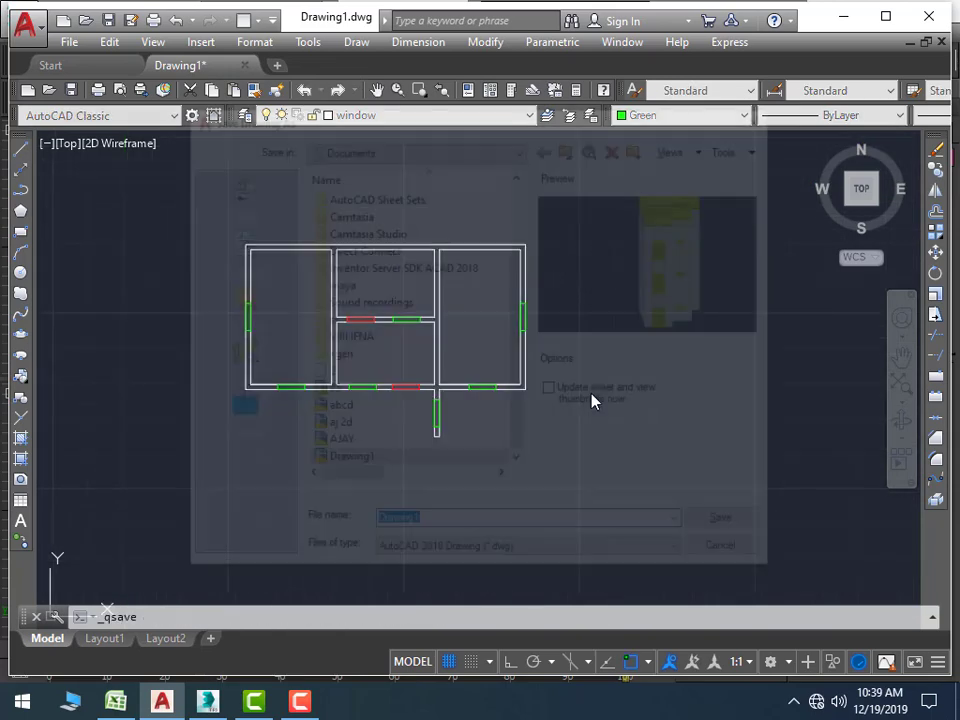
click(489, 556)
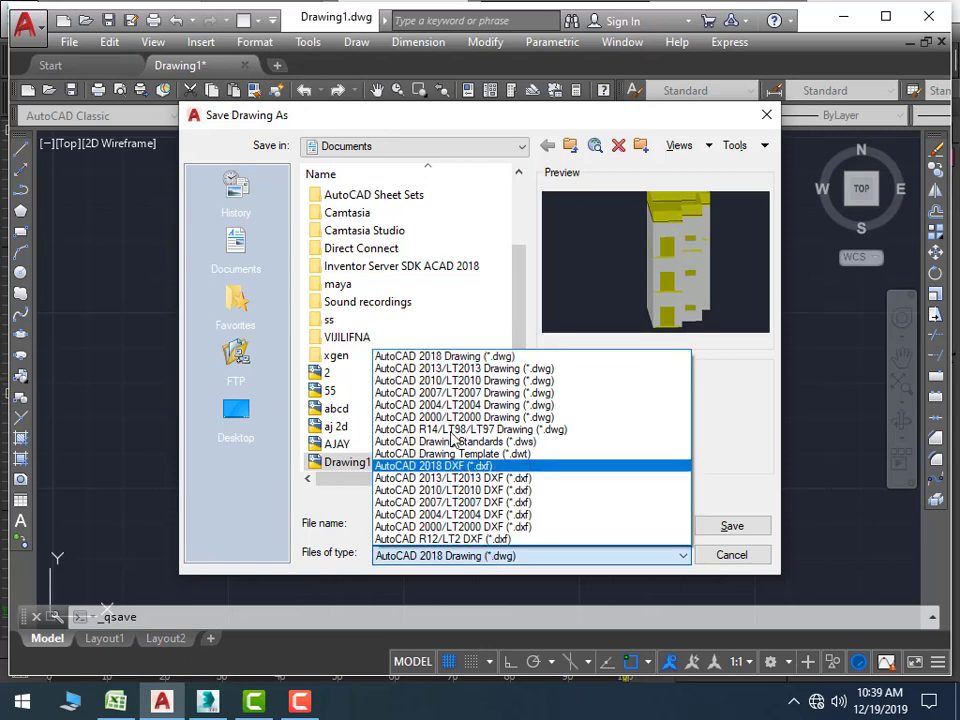
click(476, 378)
click(448, 521)
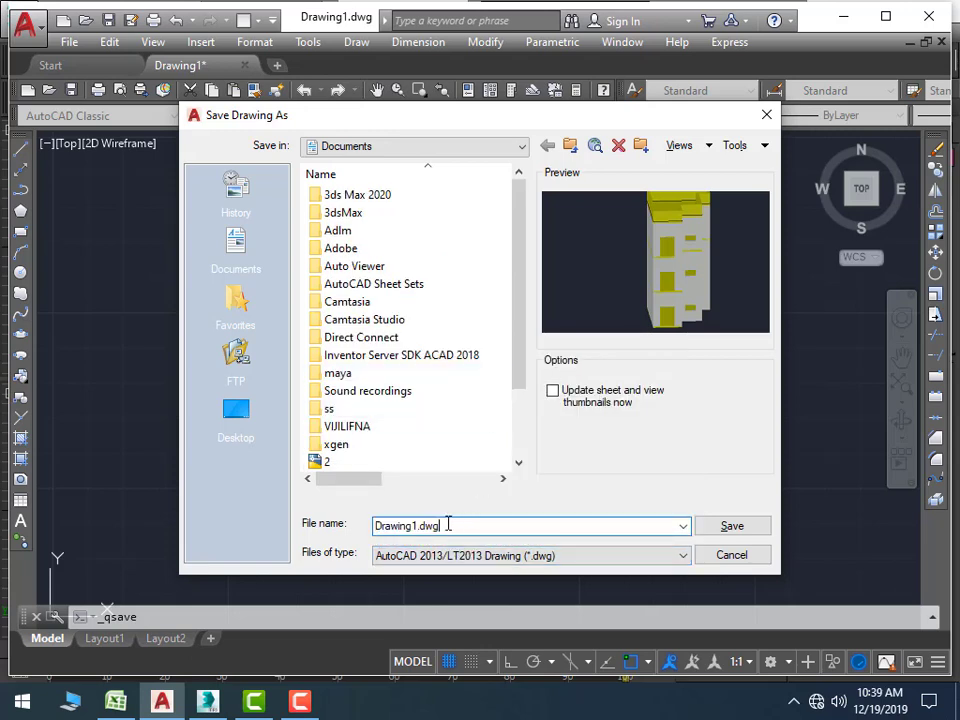
double_click(357, 430)
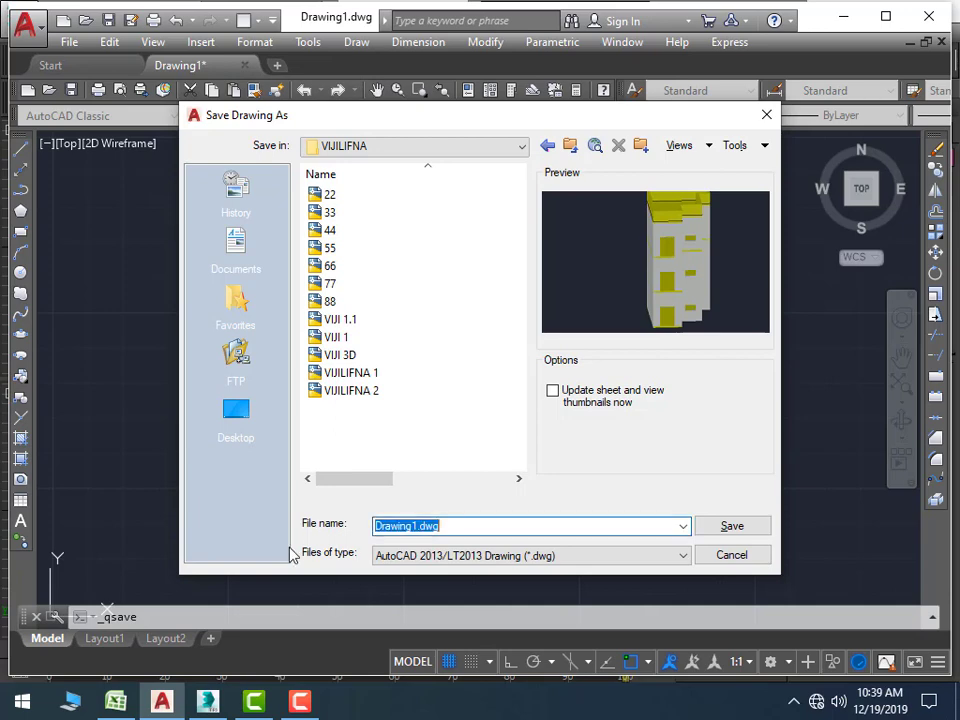
text(99)
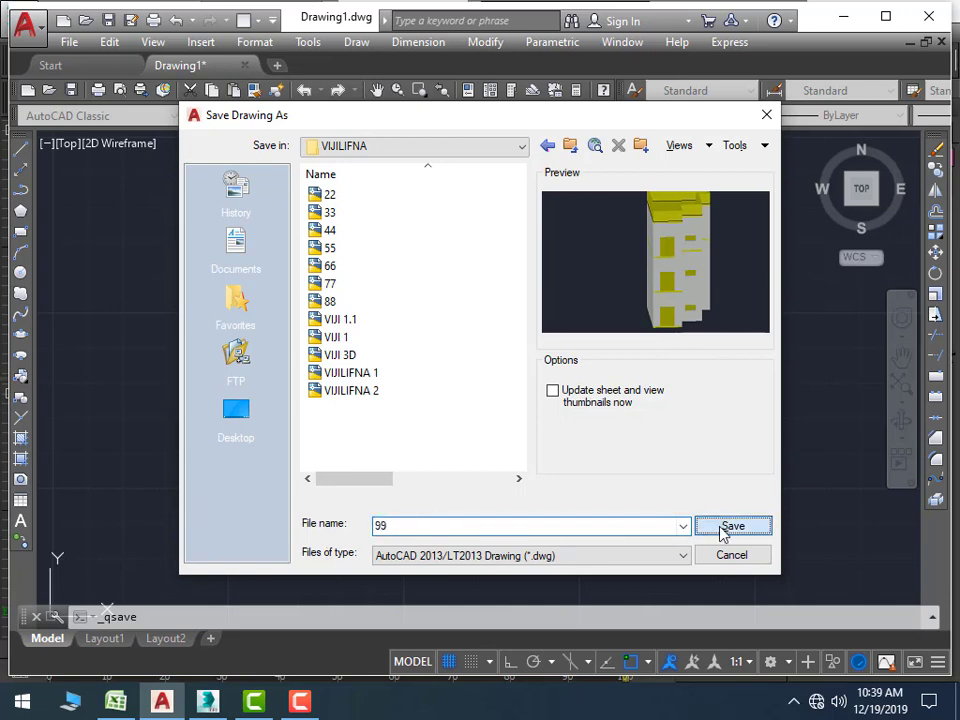
click(732, 527)
Pan and zoom to recentre the floor plan in view
mouse_move(546, 474)
middle_down()
mouse_move(669, 499)
mouse_move(679, 517)
middle_up()
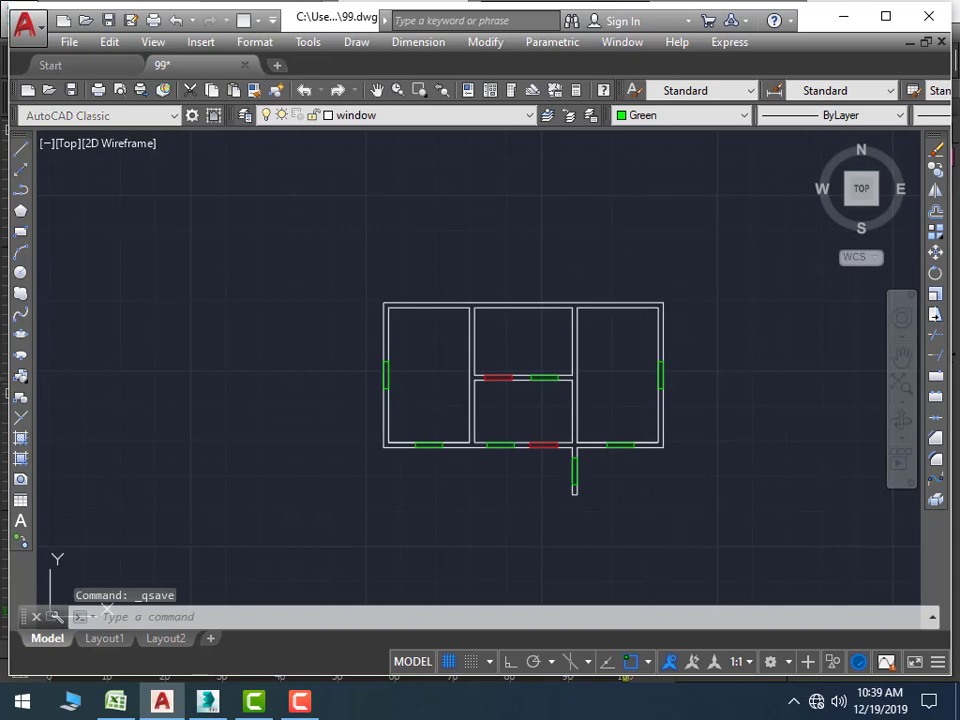
scroll(670, 497, up, 2)
scroll(647, 497, down, 2)
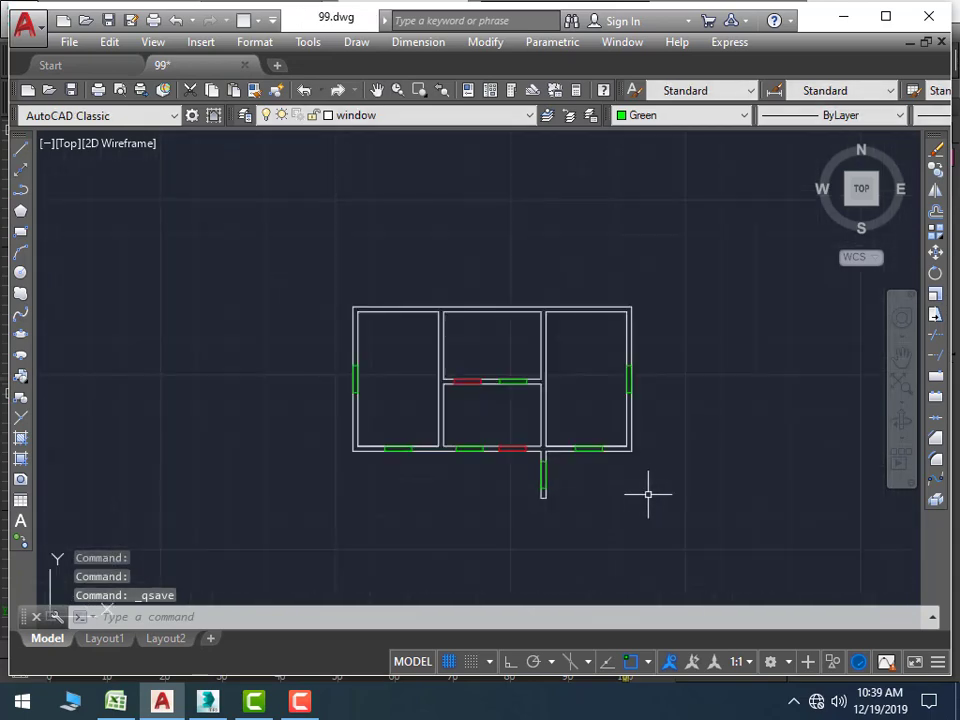
middle_drag(647, 497, 655, 523)
Import 99.dwg from Documents > VIJILIFNA into the 3ds Max scene with default import options
click(208, 701)
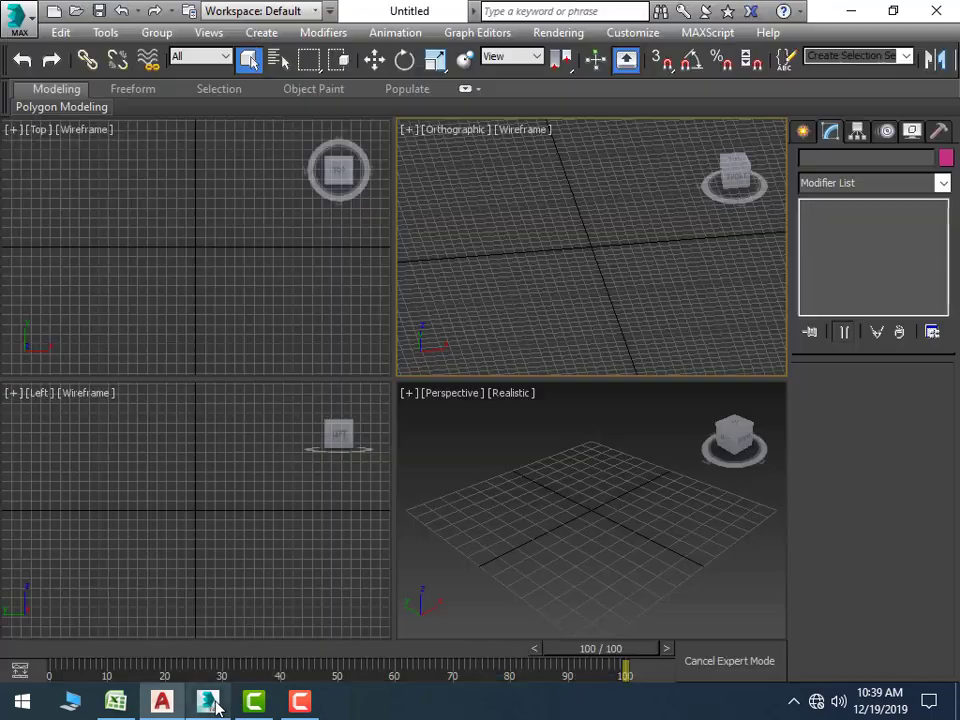
click(12, 30)
mouse_move(67, 276)
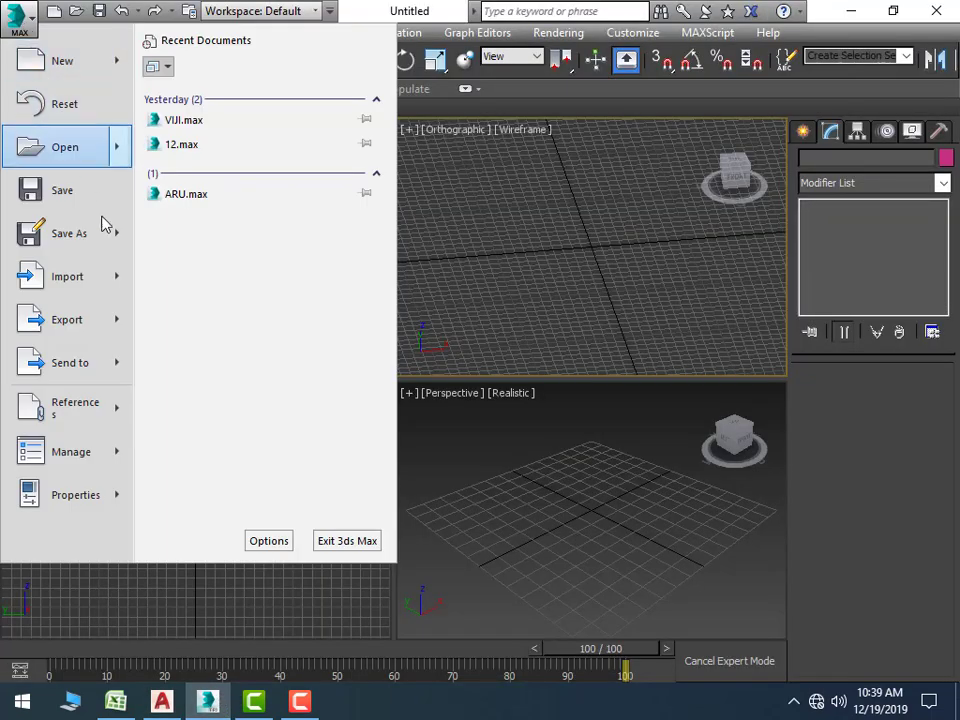
click(108, 283)
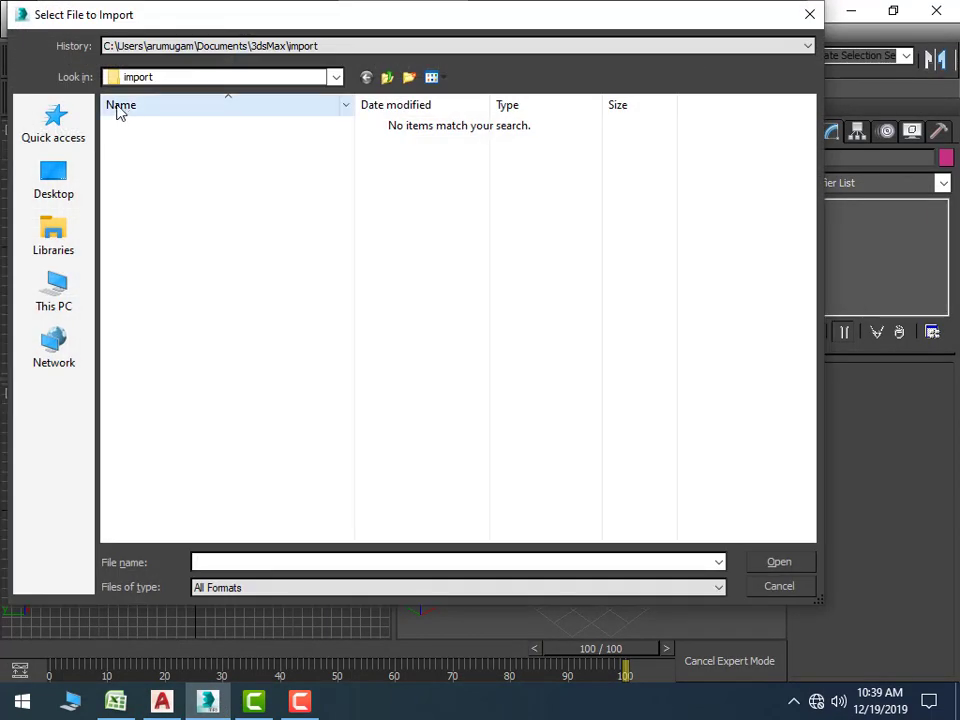
click(68, 229)
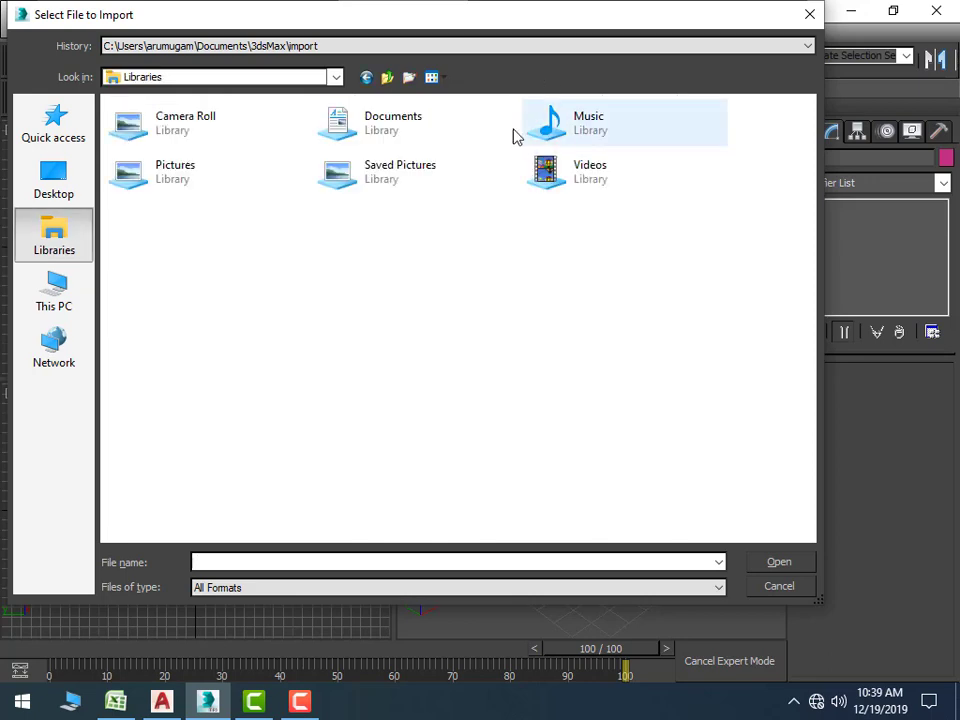
double_click(465, 132)
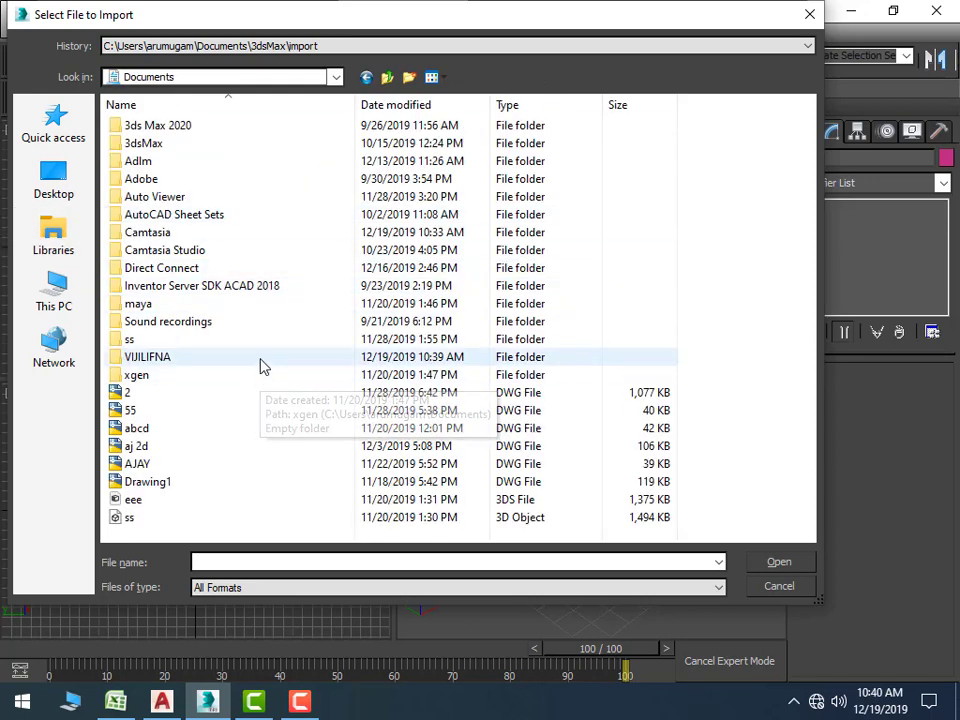
double_click(261, 360)
click(216, 268)
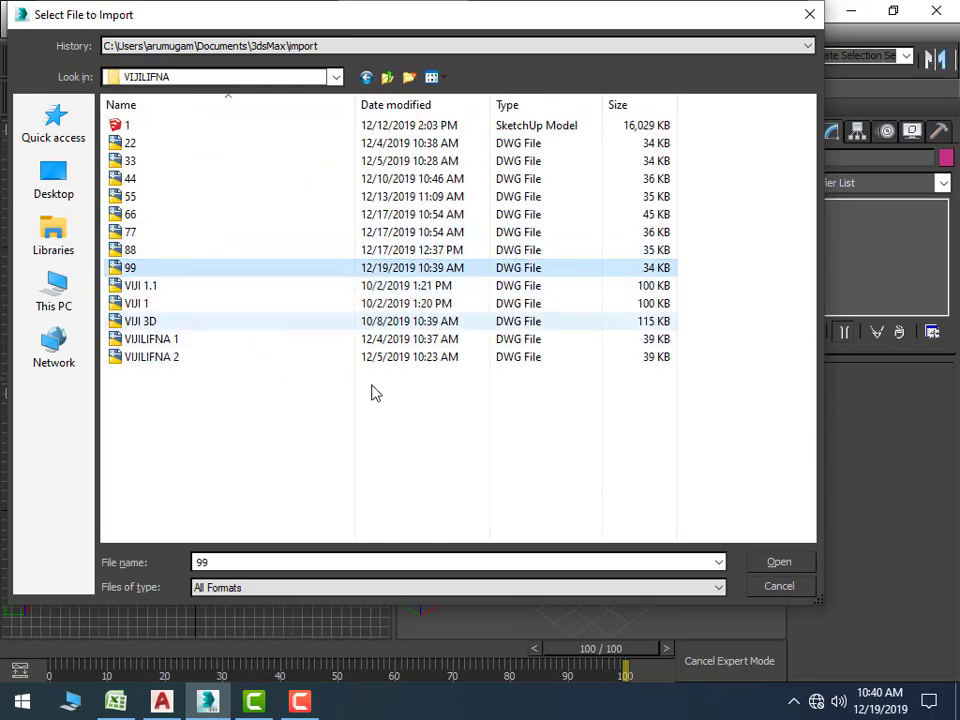
click(779, 565)
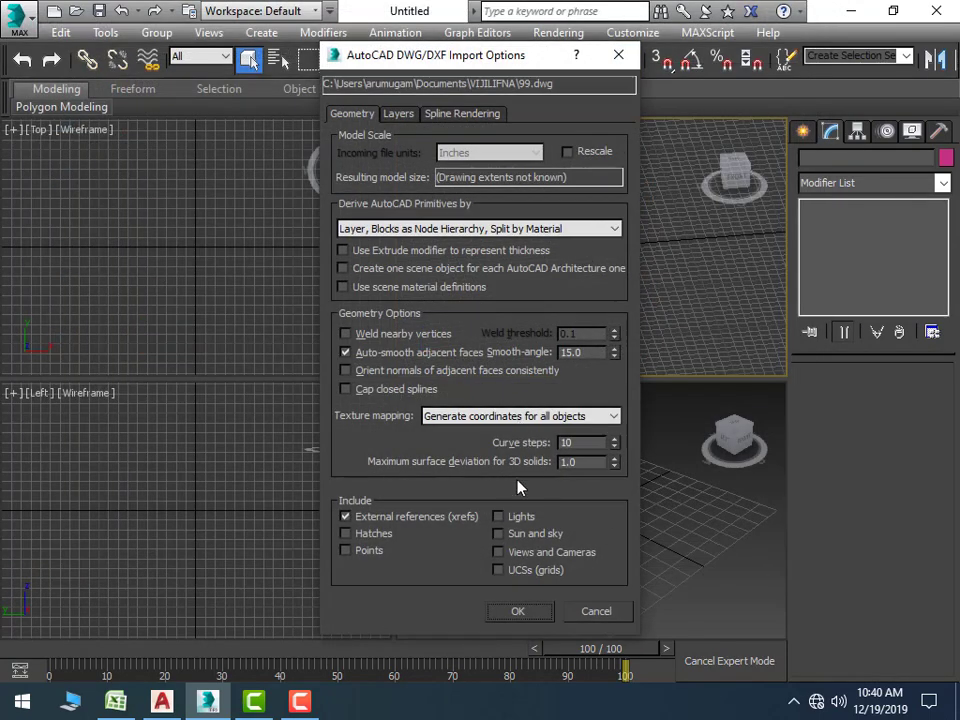
click(520, 611)
Maximize the Perspective viewport with Alt+W and center the floor plan in it
scroll(476, 463, down, 2)
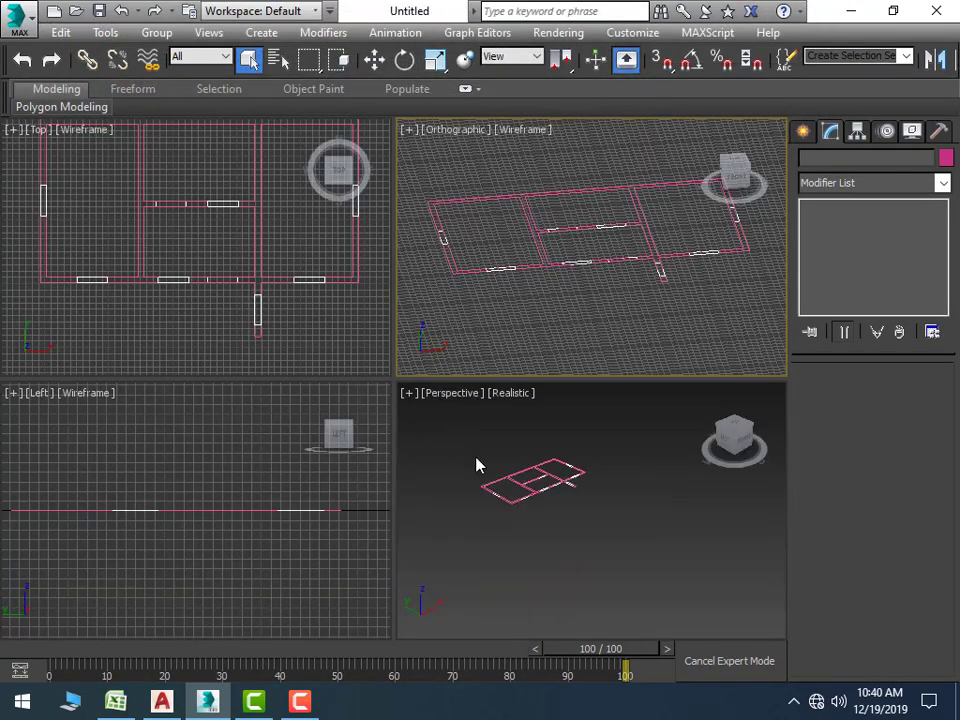
middle_drag(476, 463, 529, 546)
scroll(529, 542, up, 2)
scroll(511, 507, up, 1)
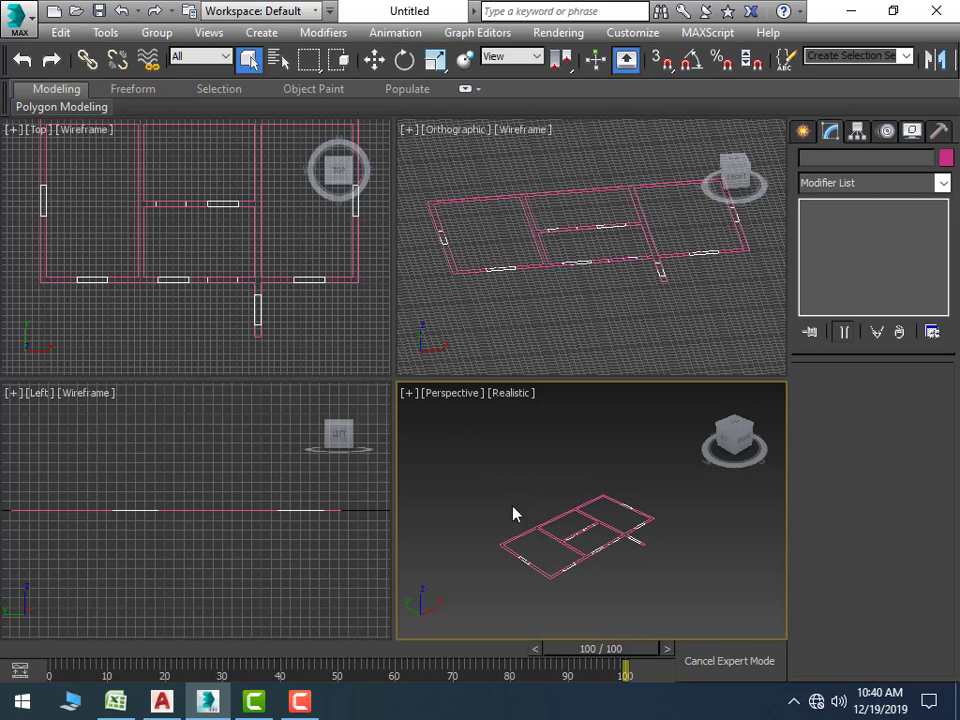
key(alt+w)
scroll(478, 529, up, 2)
mouse_move(478, 529)
middle_down()
mouse_move(536, 508)
mouse_move(590, 525)
middle_up()
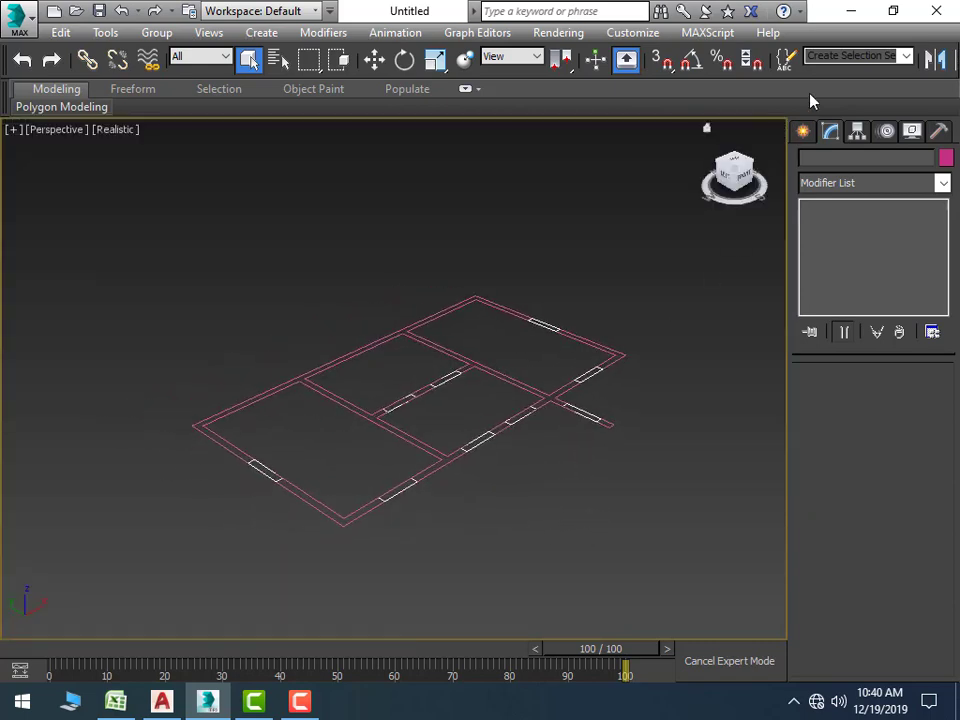
Enable 3D snapping with Vertex snaps and show the Standard Primitives creation options
right_click(655, 58)
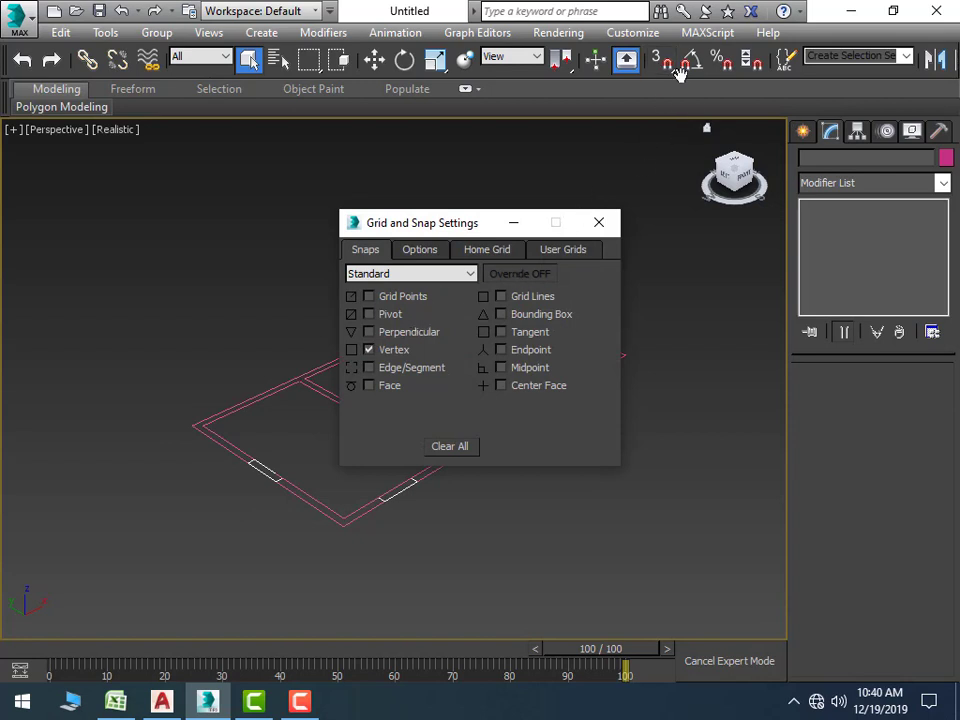
click(599, 222)
click(660, 60)
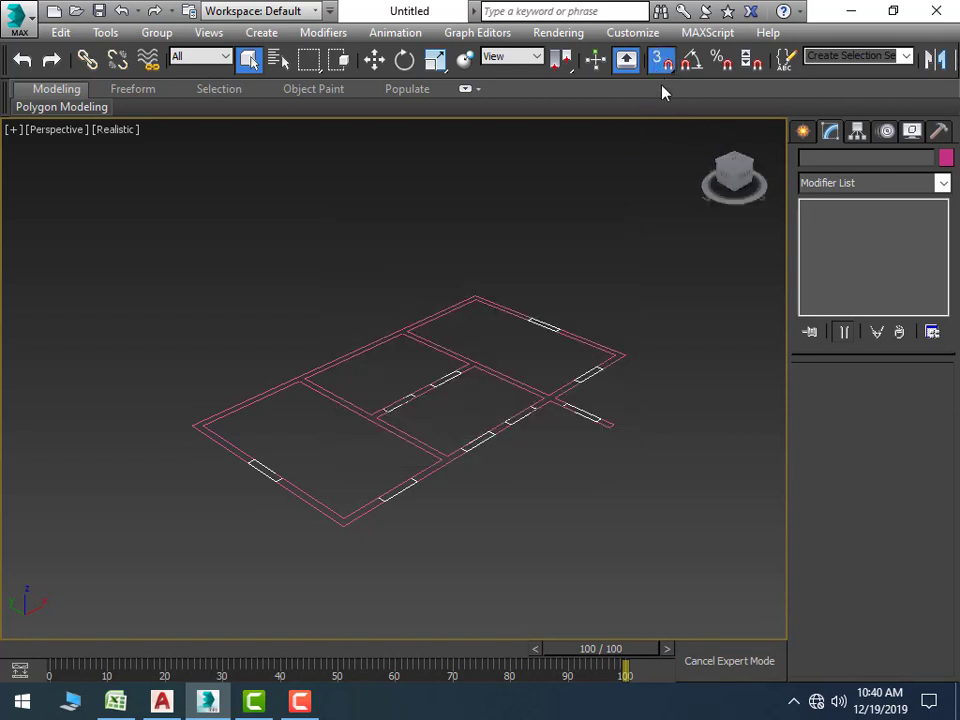
click(806, 133)
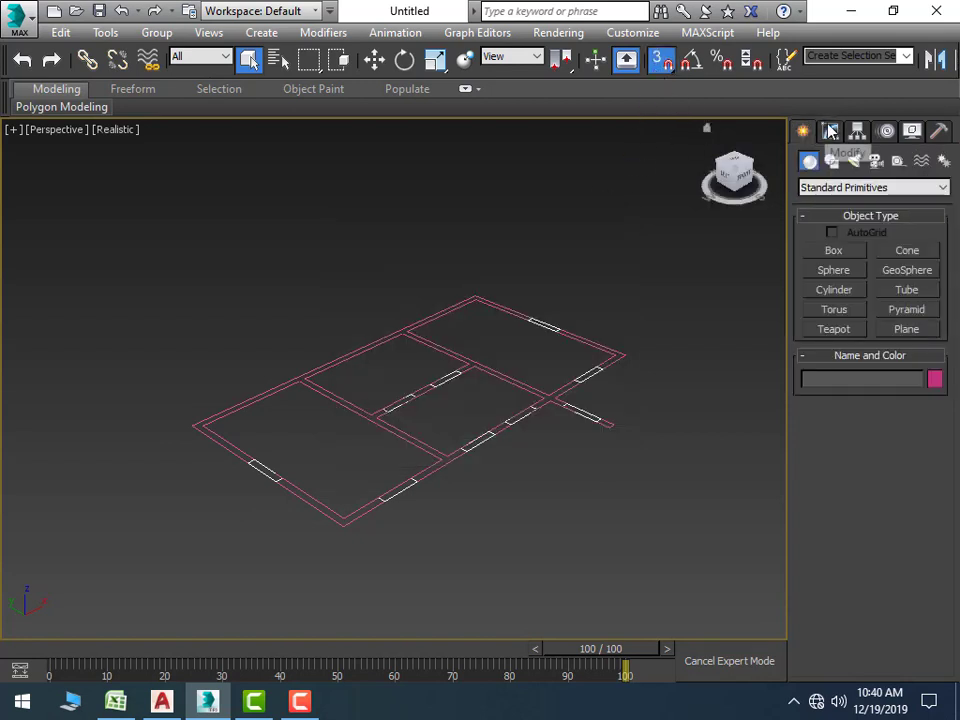
Draw a 105×9 wall box on the plan edge and set its height to 84
click(830, 252)
scroll(335, 496, up, 2)
scroll(290, 475, up, 2)
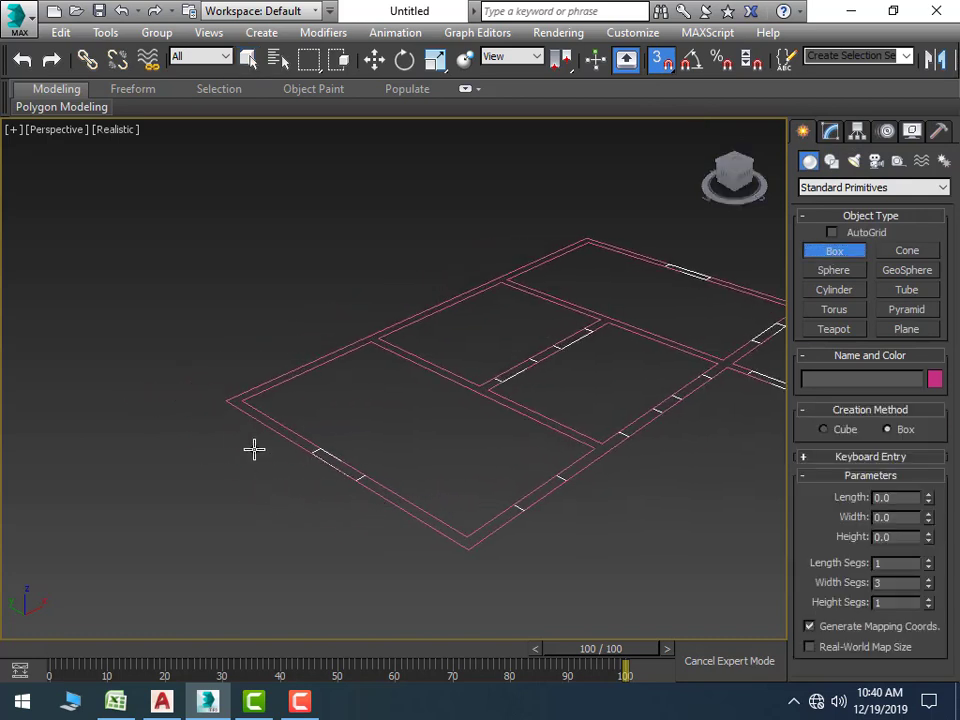
drag(228, 399, 317, 446)
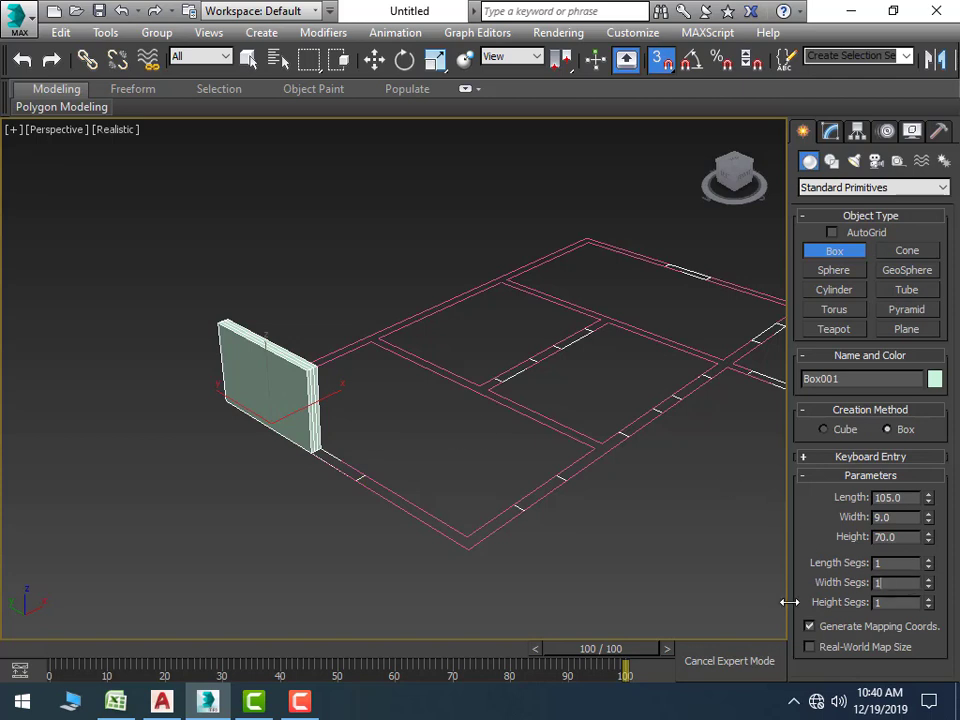
click(912, 533)
text(7)
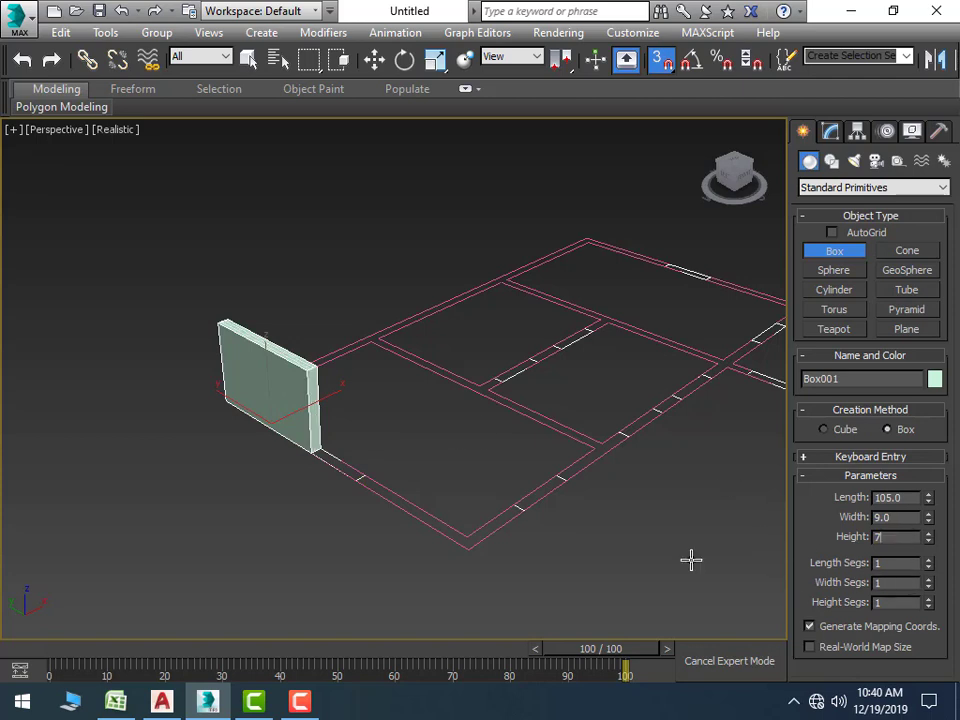
text(4)
key(Return)
Add a 48×9 tan section, 36 high, next to the first wall
scroll(289, 439, up, 2)
scroll(300, 443, up, 2)
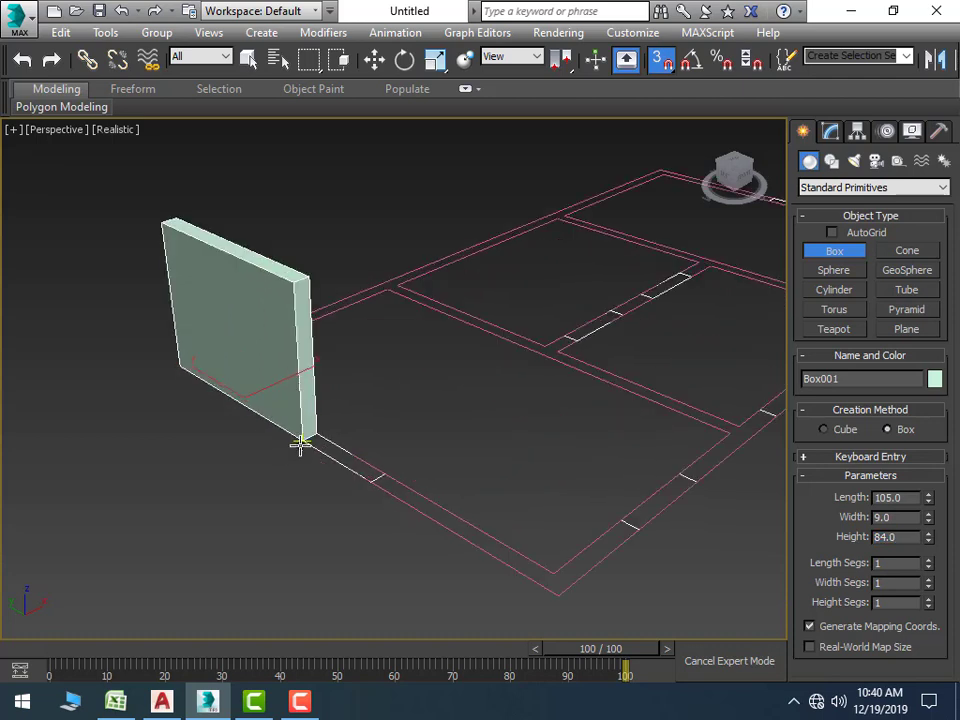
drag(300, 443, 369, 454)
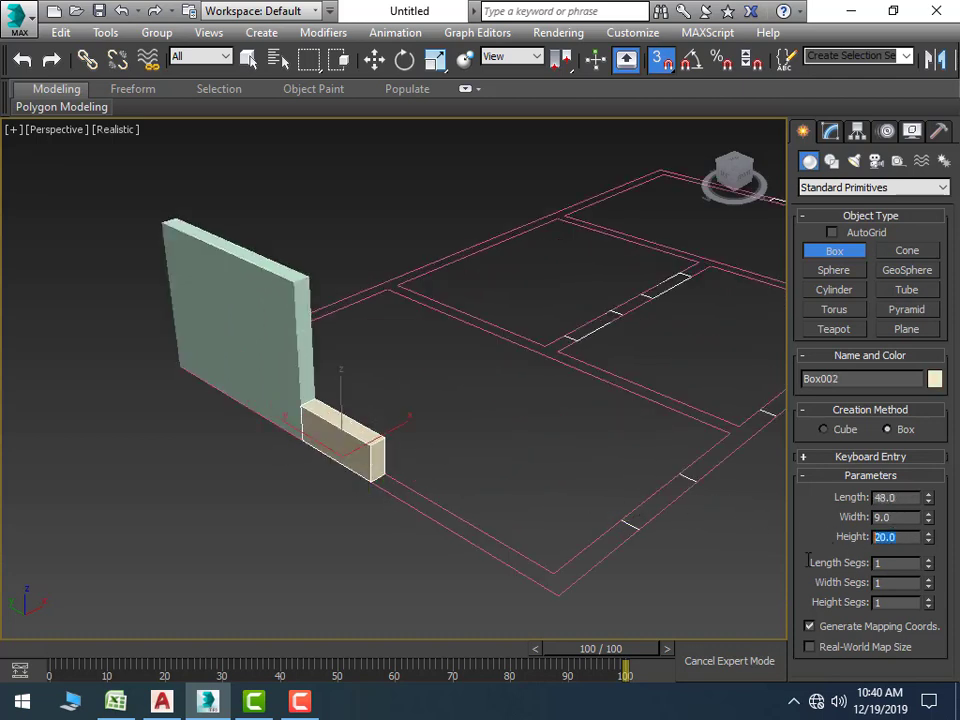
text(6)
key(Return)
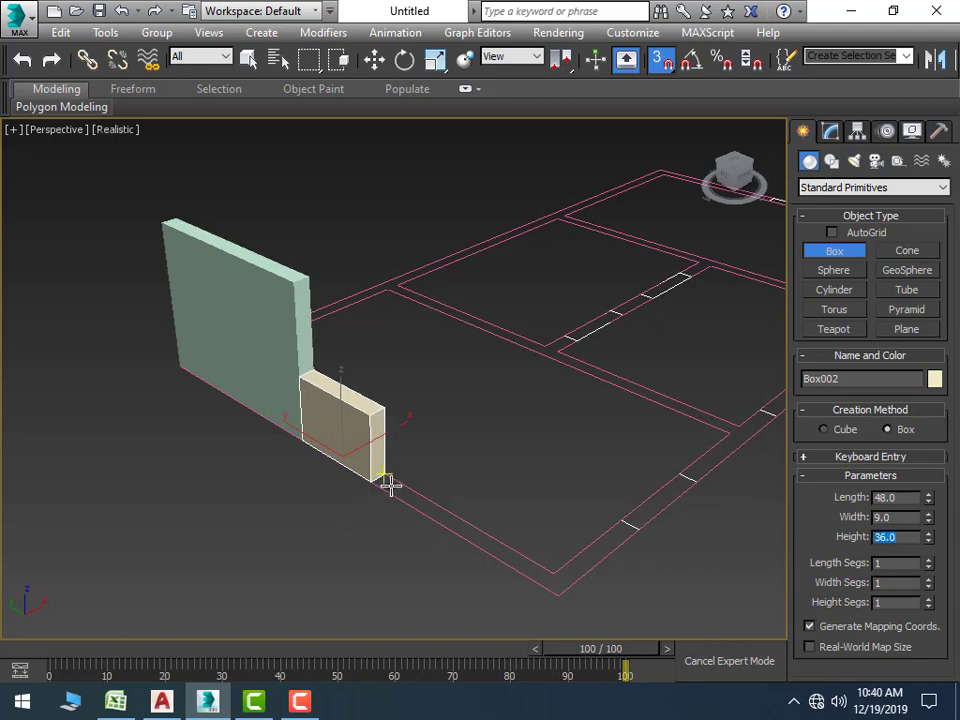
Add a 96×9 pink wall, 84 high, along the same plan edge
mouse_move(375, 483)
mouse_down()
mouse_move(529, 549)
mouse_move(548, 572)
mouse_up()
click(545, 455)
text(7)
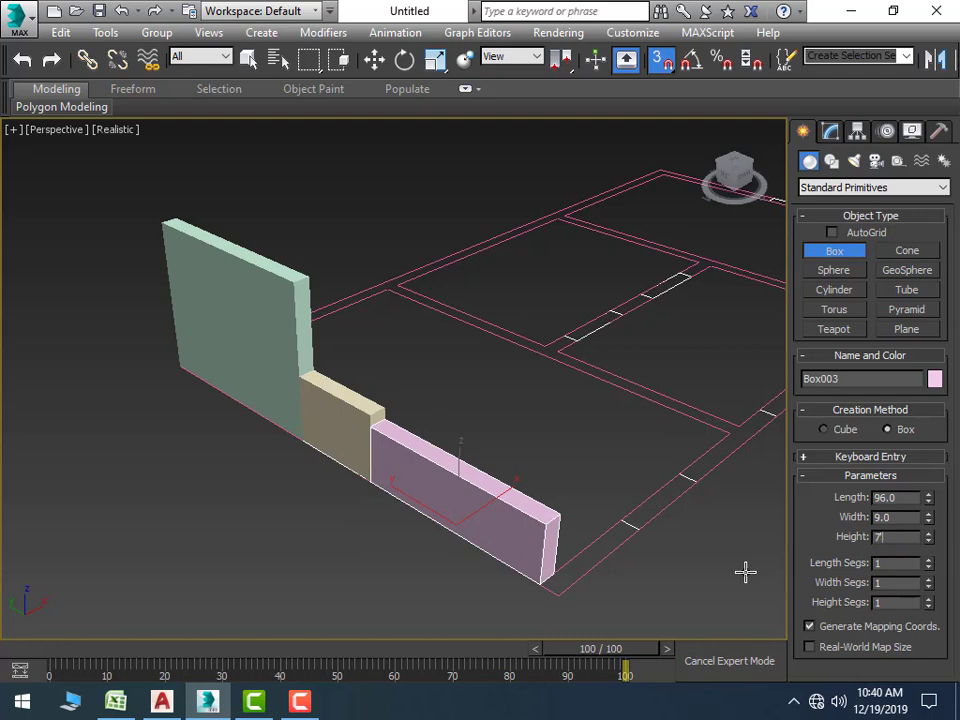
text(4)
key(Return)
middle_drag(656, 553, 451, 552)
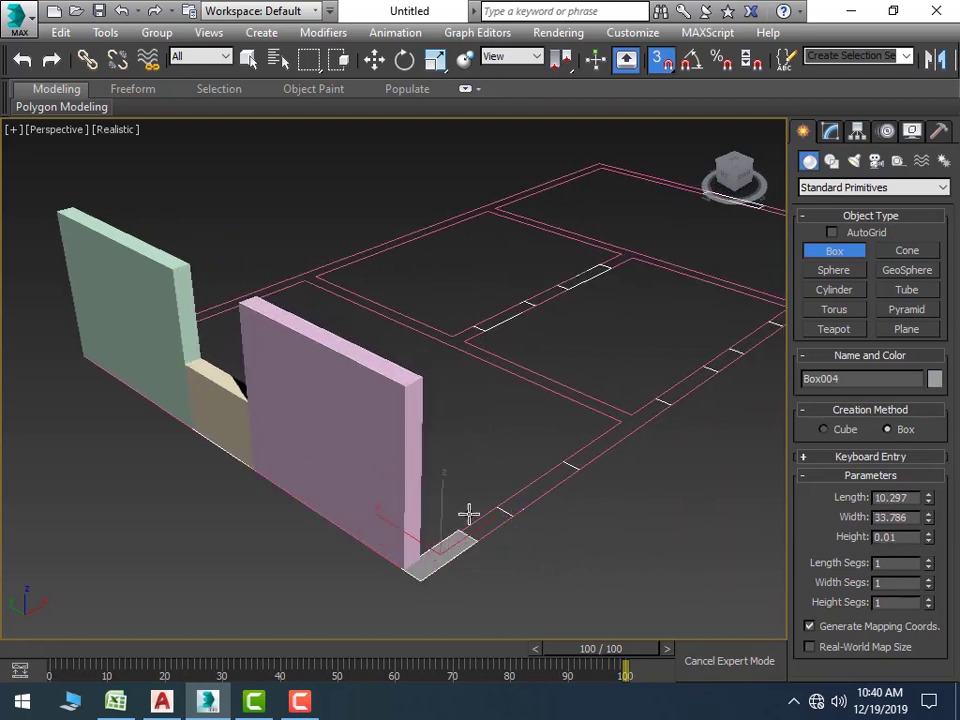
Build the corner wall box at 84 high
drag(422, 585, 471, 448)
click(468, 416)
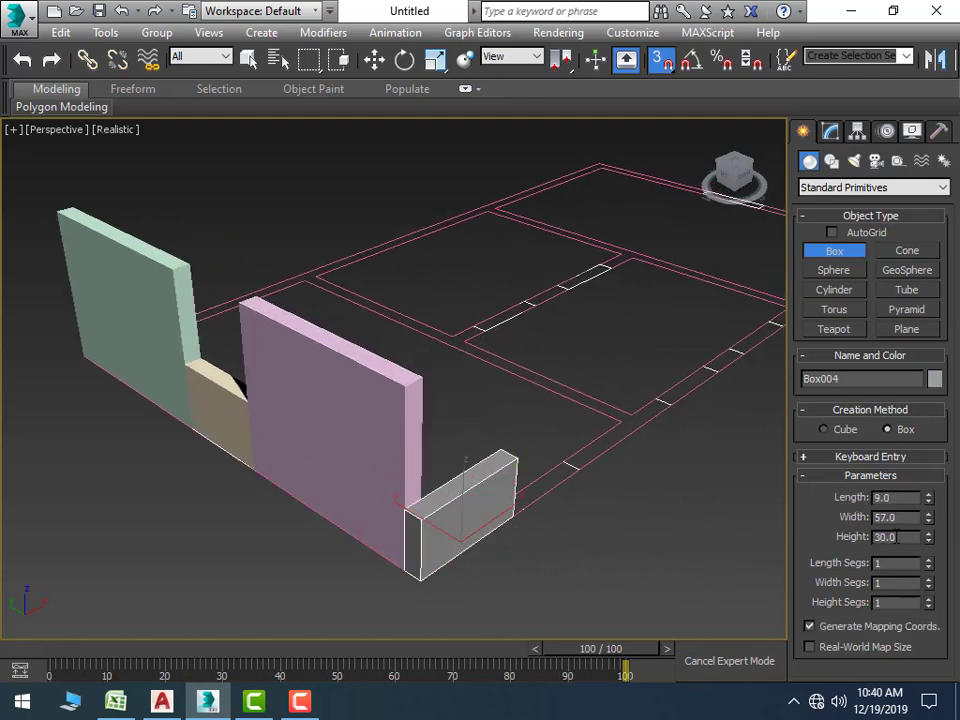
double_click(885, 537)
text(84)
key(Return)
middle_drag(626, 544, 436, 575)
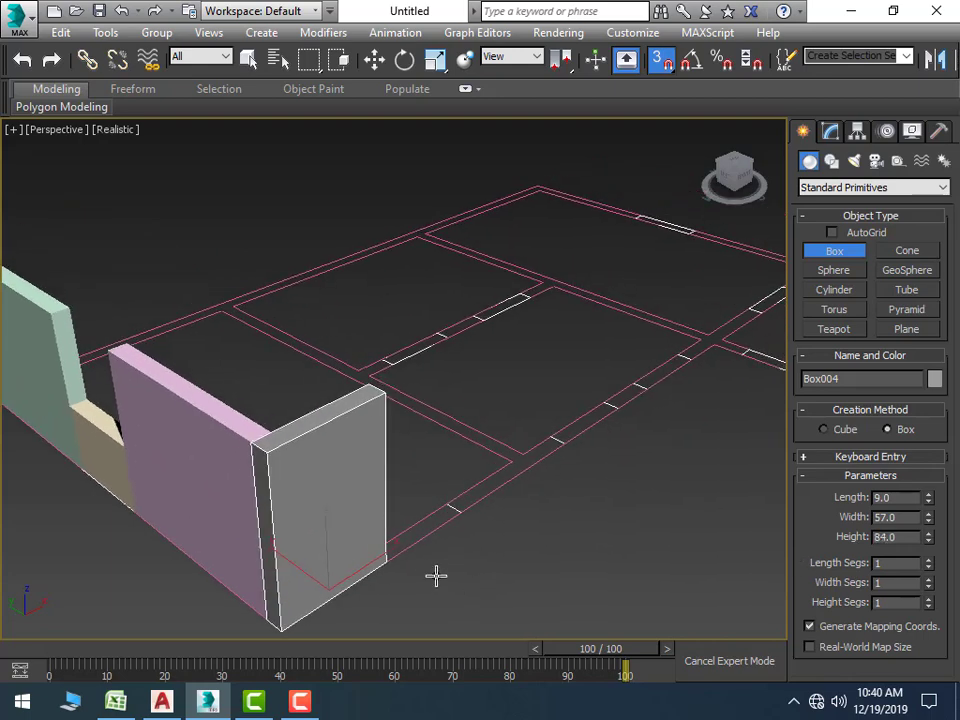
Add a blue section along the side line and set it to 36 high
drag(389, 562, 433, 500)
click(422, 410)
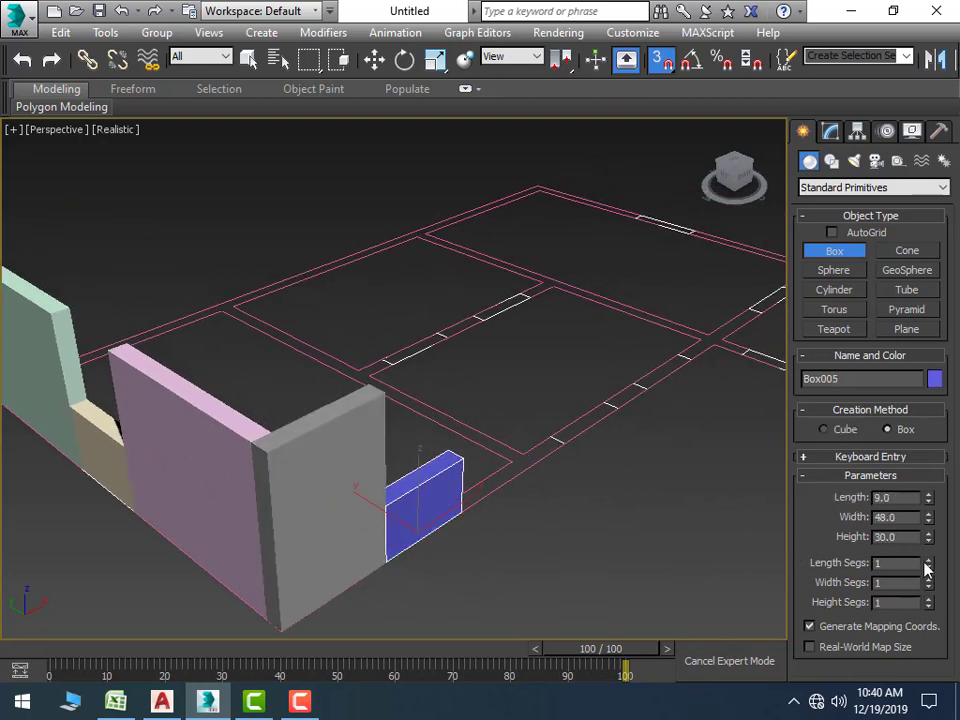
text(84)
key(Return)
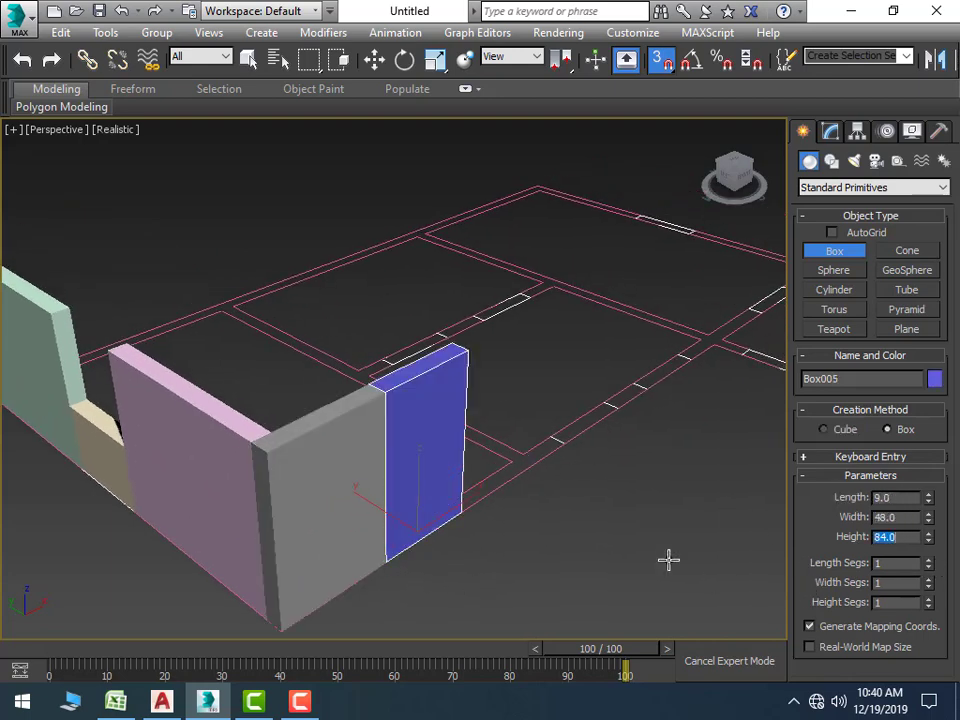
middle_drag(669, 559, 563, 568)
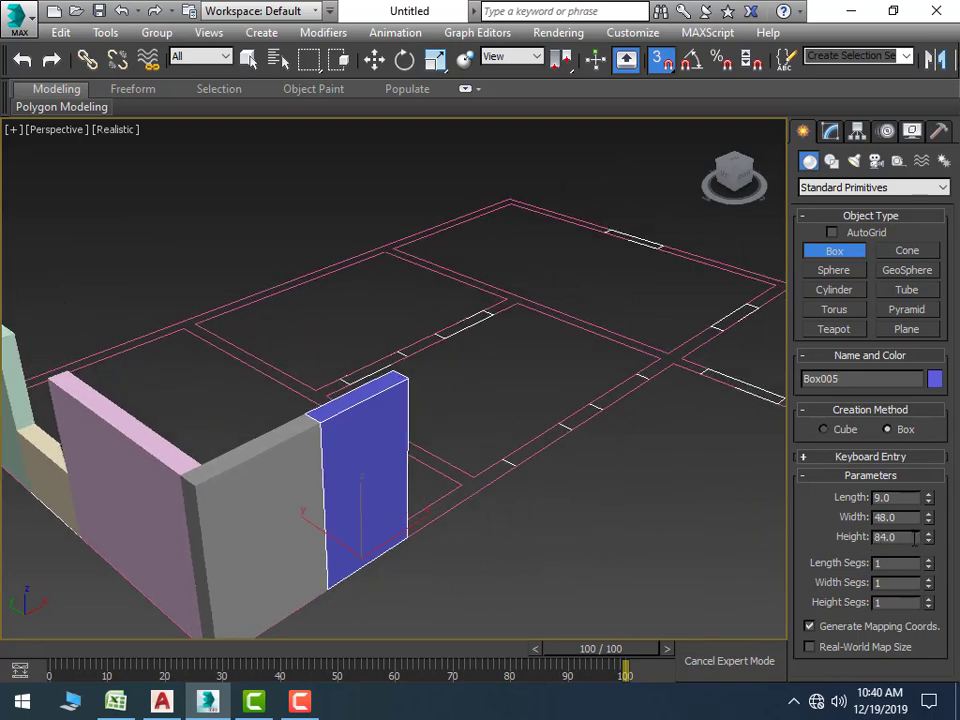
text(36)
key(Return)
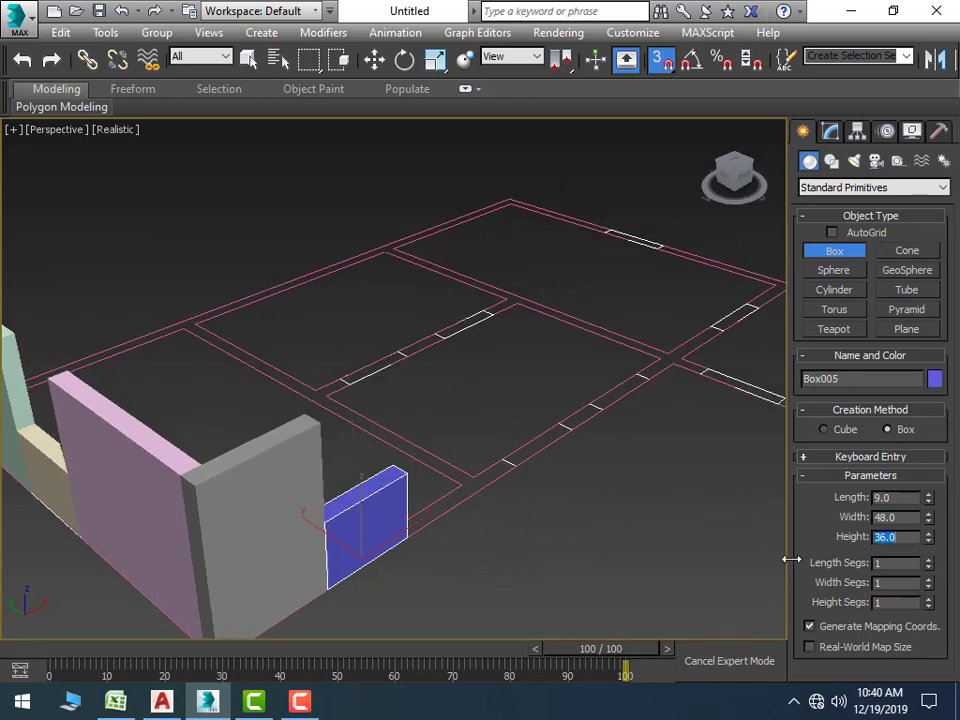
middle_drag(597, 536, 577, 531)
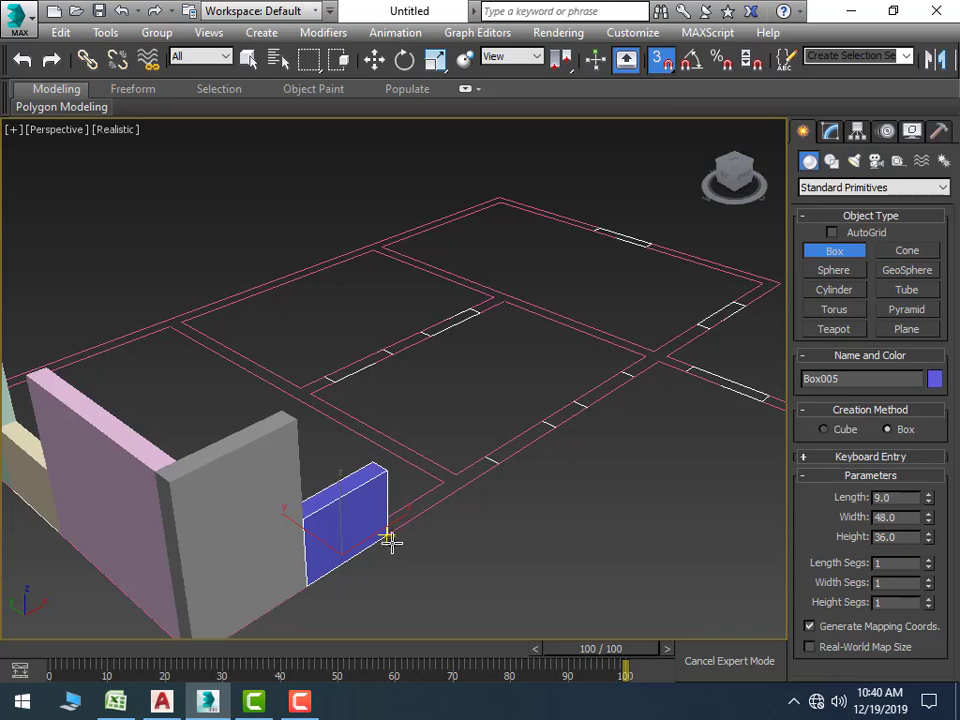
Add a yellow wall and a magenta wall piece, both 84 high
drag(390, 541, 452, 474)
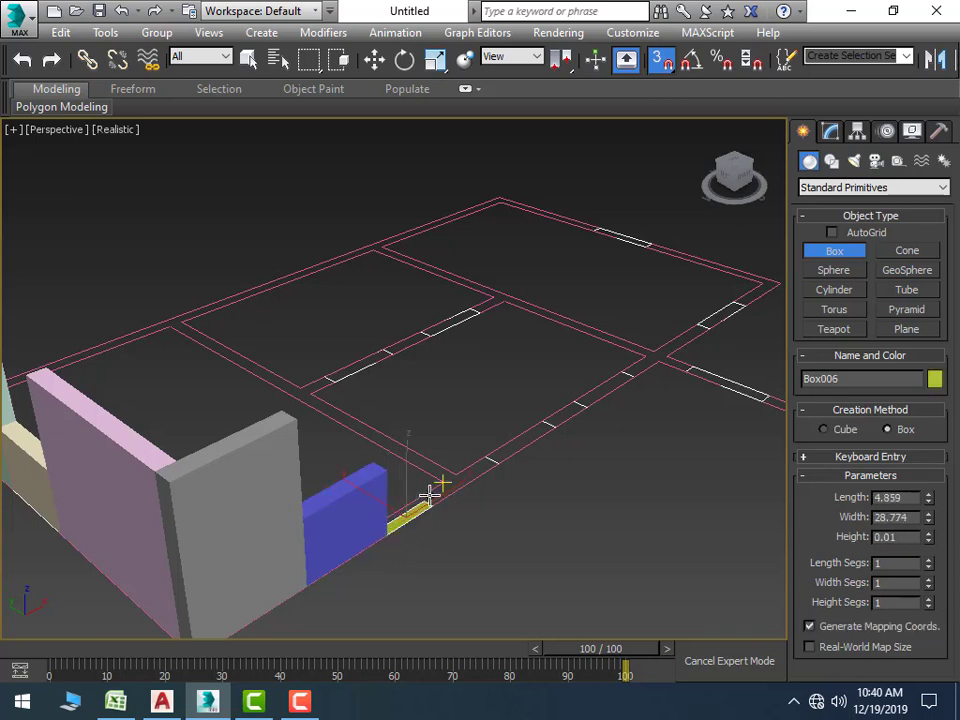
click(424, 400)
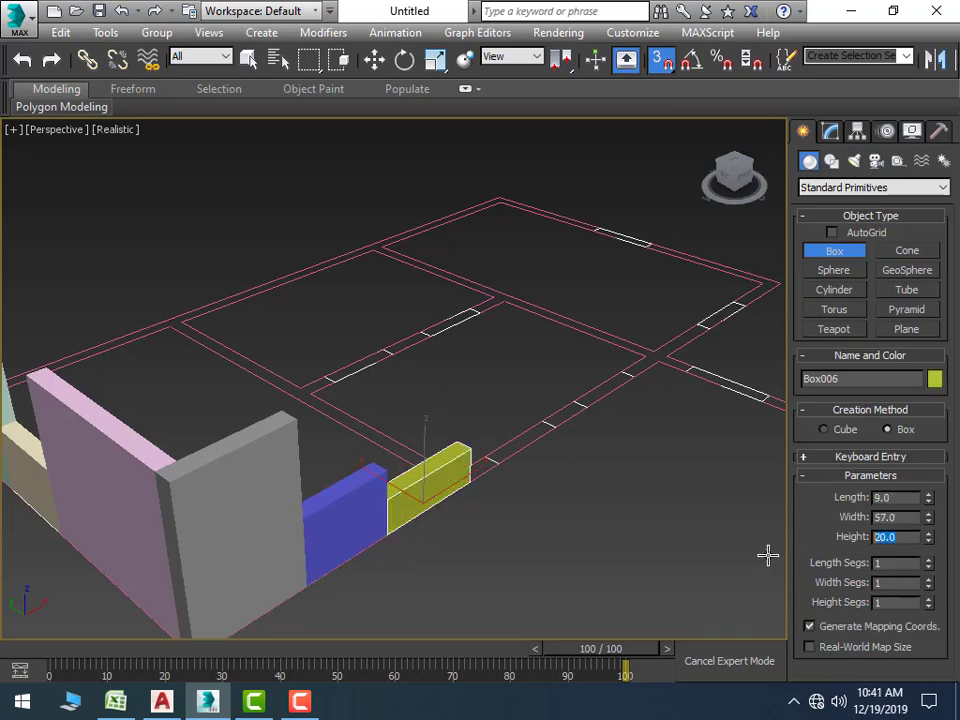
text(84)
key(Return)
scroll(544, 482, up, 5)
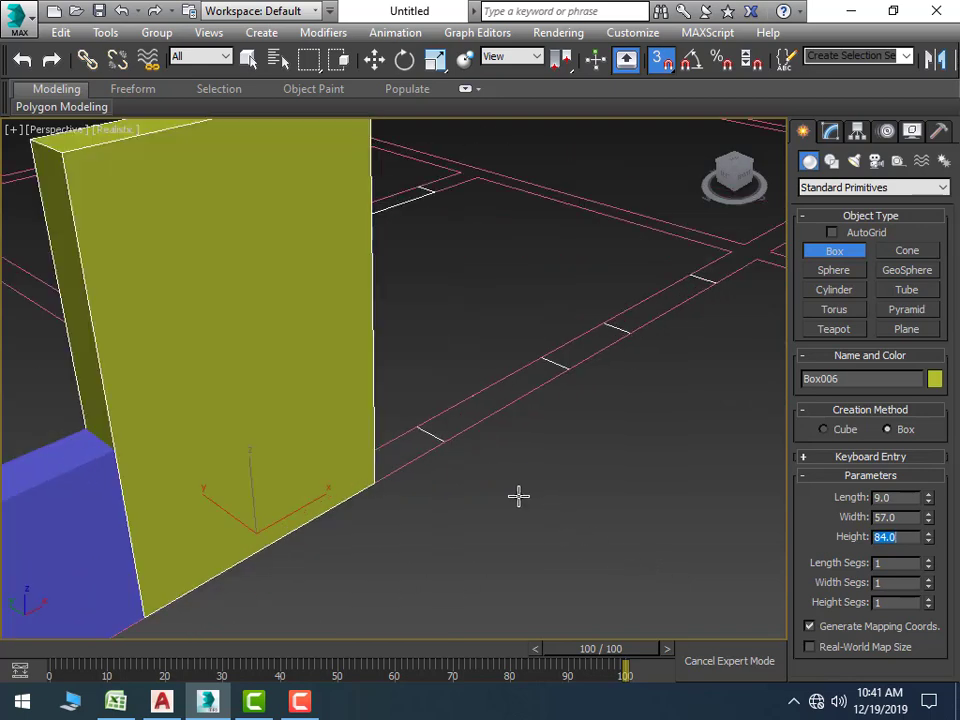
drag(386, 480, 417, 428)
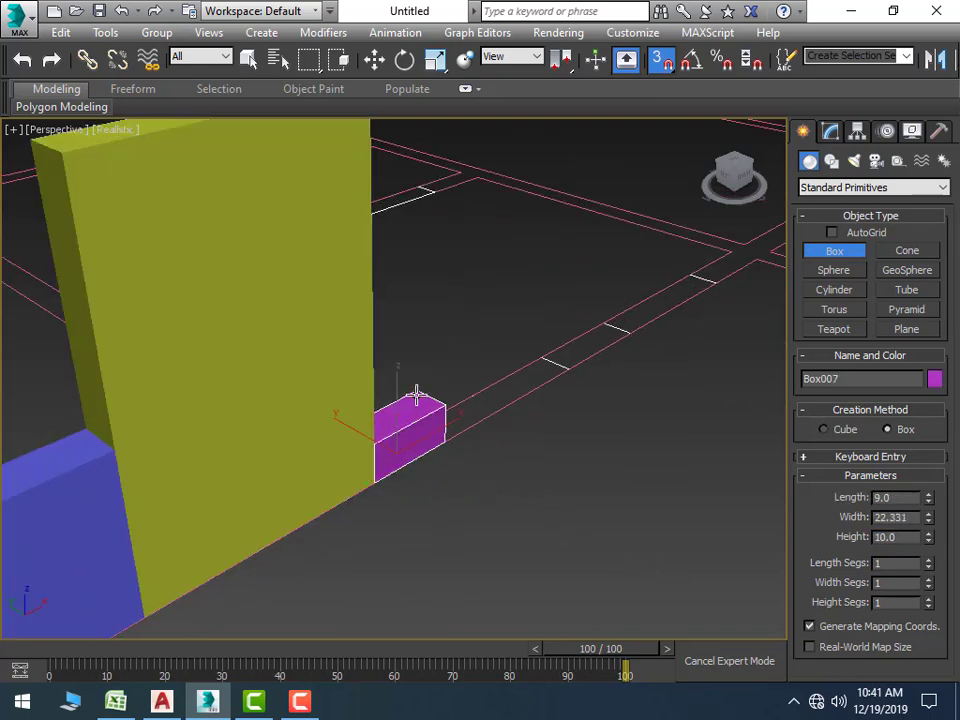
click(898, 537)
text(')
key(Return)
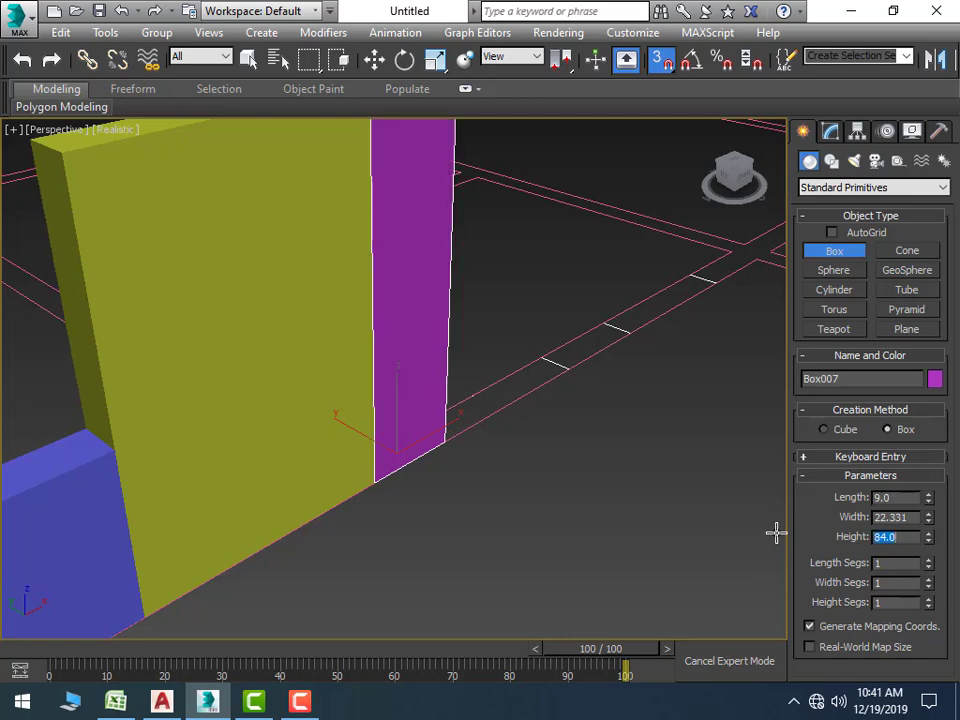
Add a mint-green section 36 high beside the magenta wall
scroll(588, 480, down, 5)
scroll(570, 493, down, 3)
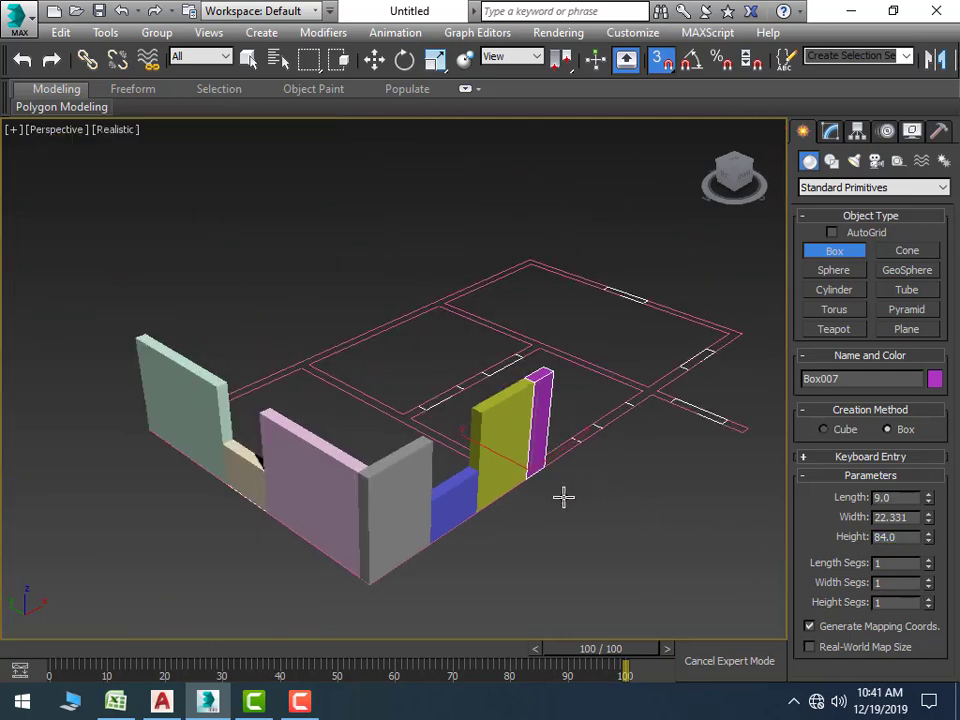
scroll(574, 480, up, 3)
scroll(520, 510, up, 5)
mouse_move(505, 523)
middle_down()
mouse_move(493, 493)
mouse_move(392, 495)
middle_up()
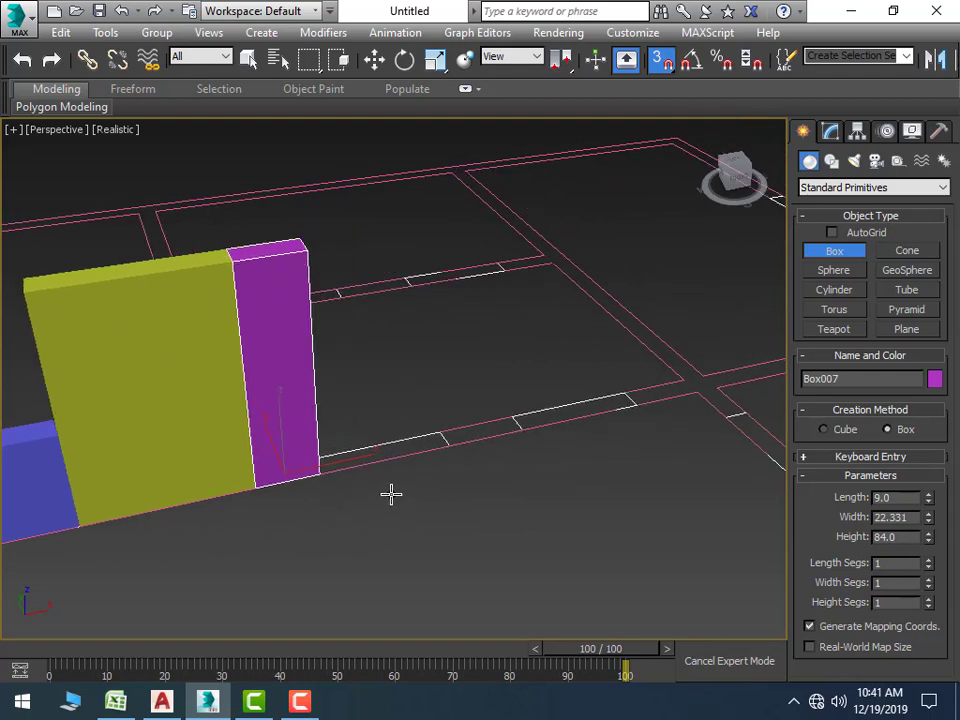
drag(325, 473, 439, 437)
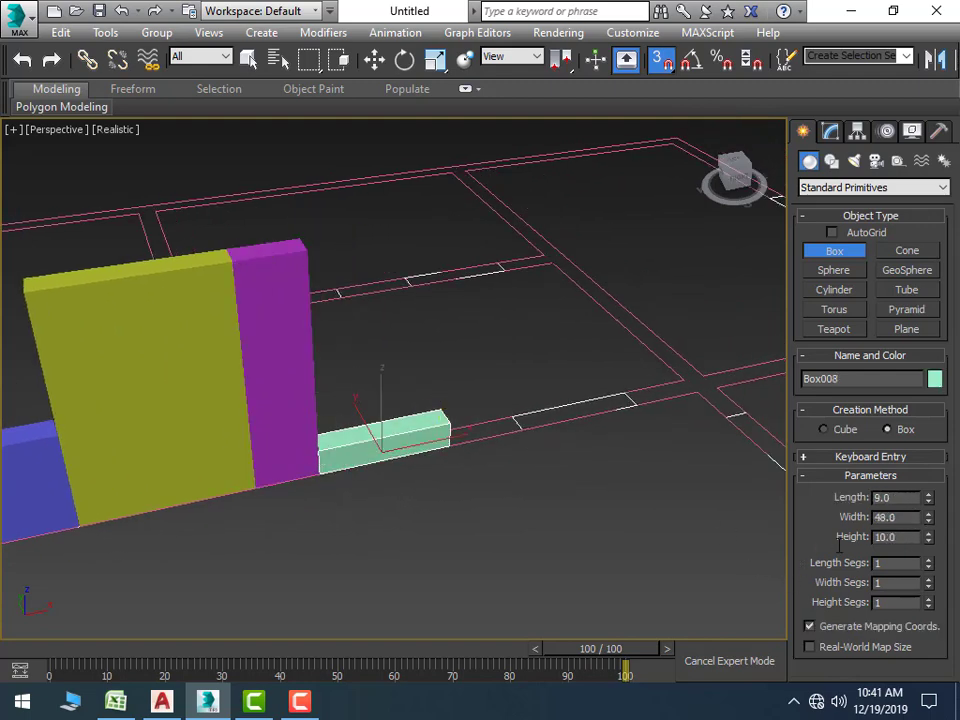
text(36)
key(Return)
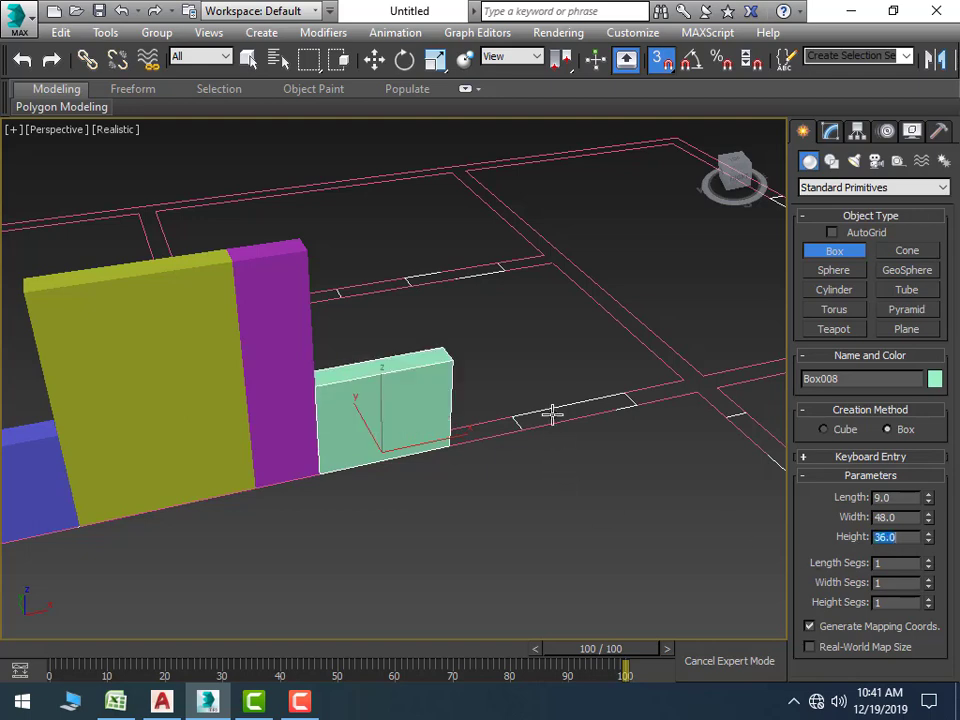
Add another magenta box 84 high and an orange section 6 high
scroll(553, 411, up, 2)
drag(354, 521, 418, 493)
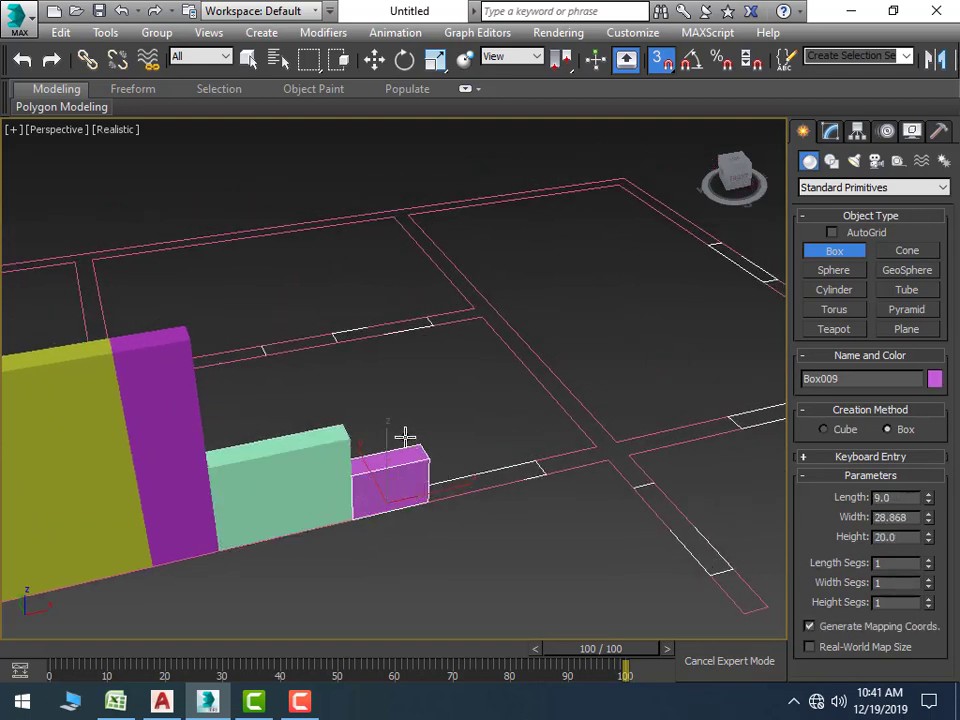
click(906, 536)
text(84)
key(Return)
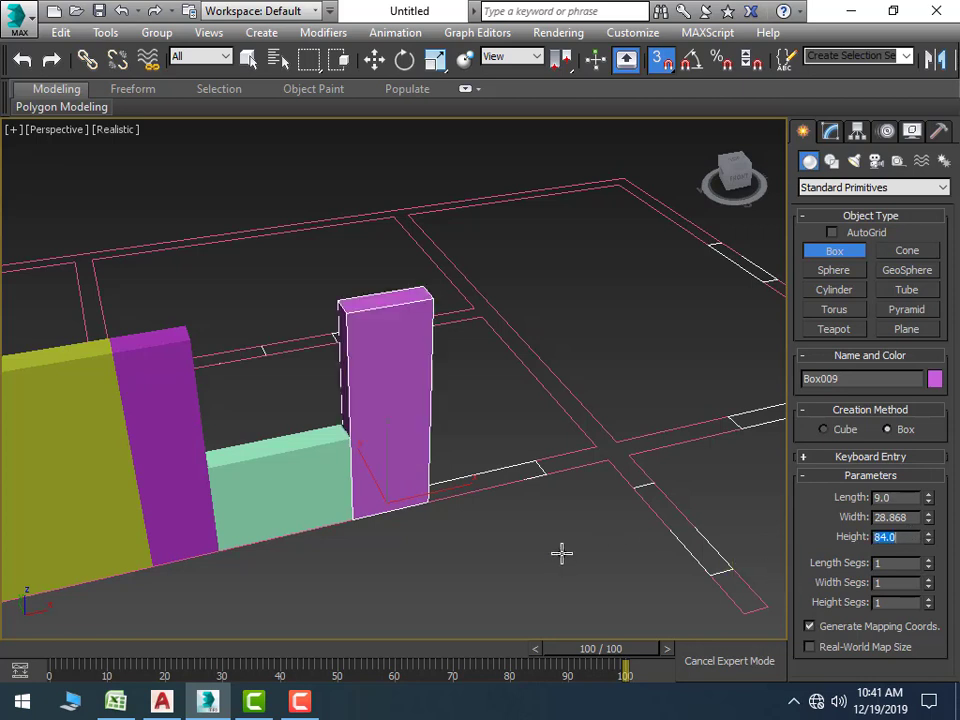
drag(427, 500, 527, 456)
click(536, 404)
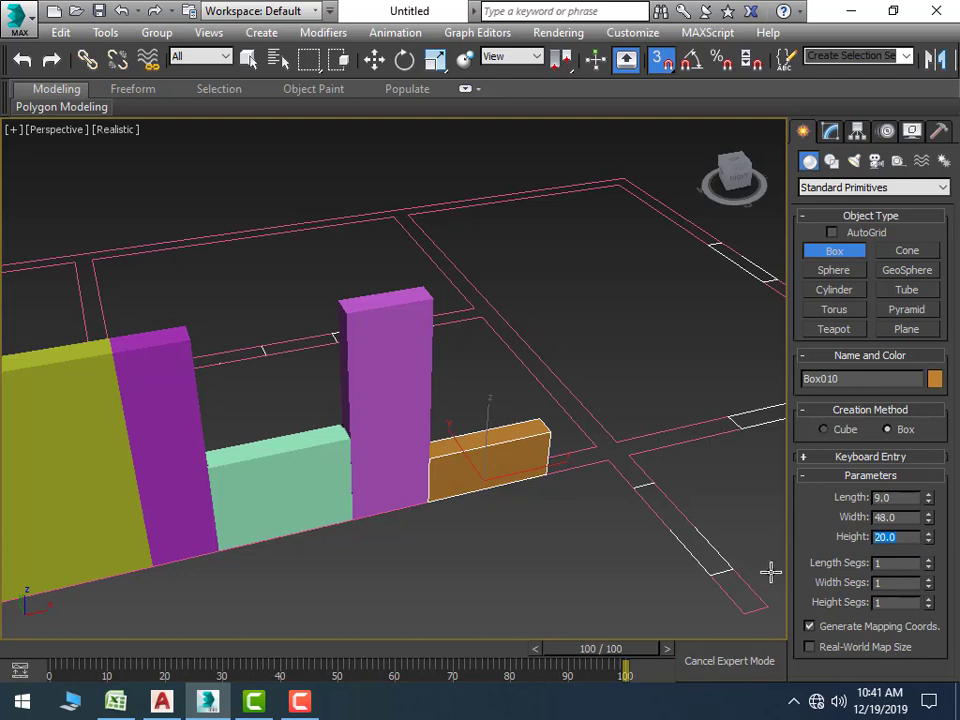
text(6)
key(Return)
Add a cyan box 84 high beside the orange section
scroll(491, 489, up, 3)
scroll(493, 488, up, 3)
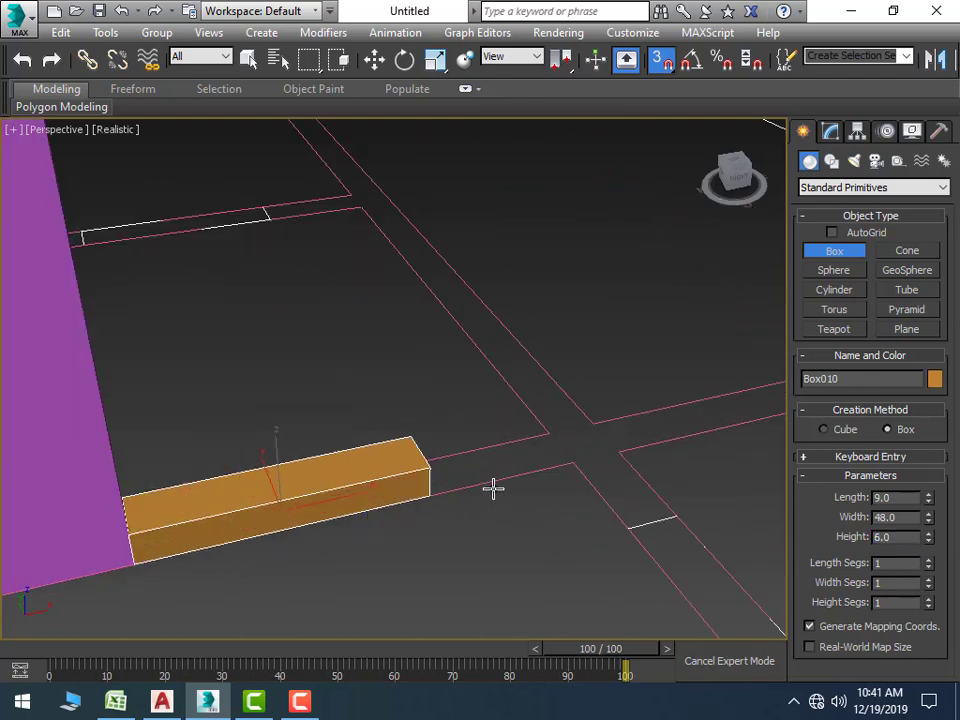
drag(439, 489, 541, 435)
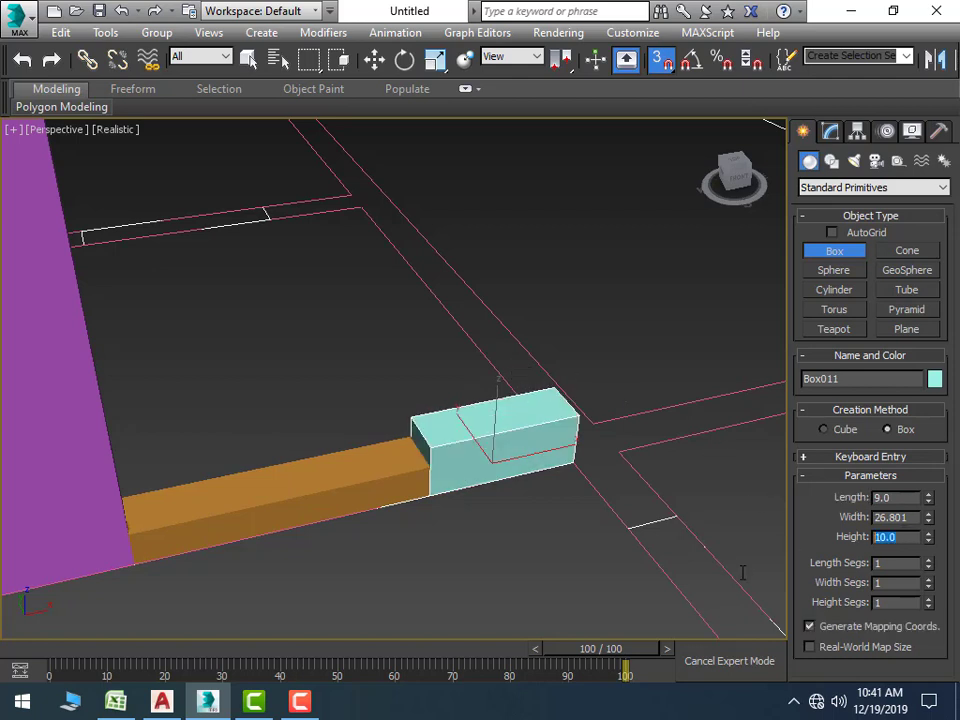
text(4)
key(Return)
scroll(600, 510, down, 3)
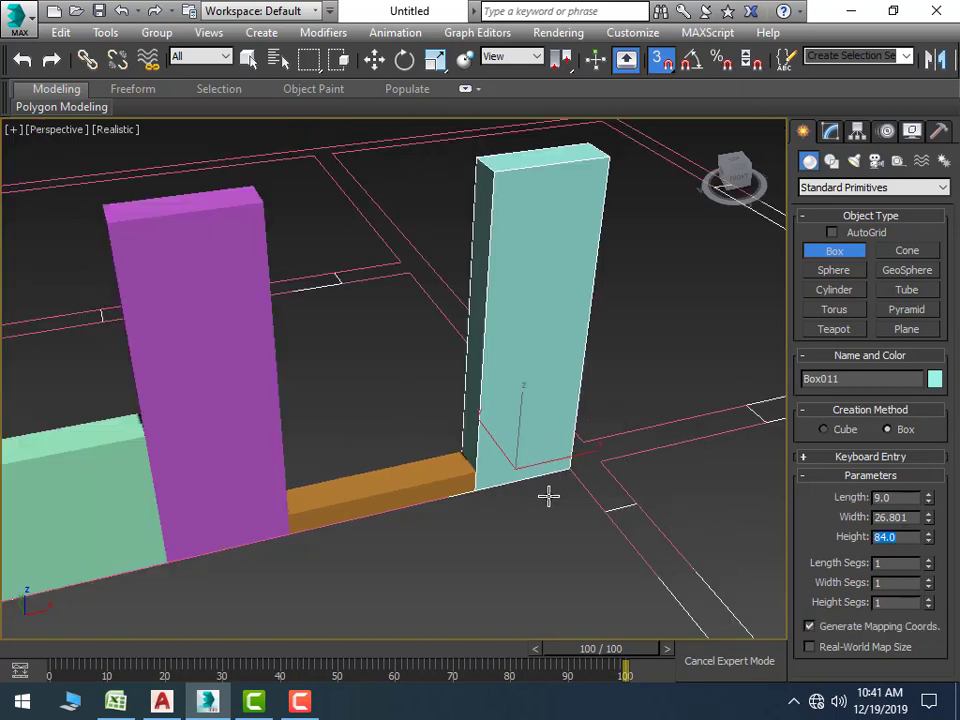
scroll(450, 520, down, 5)
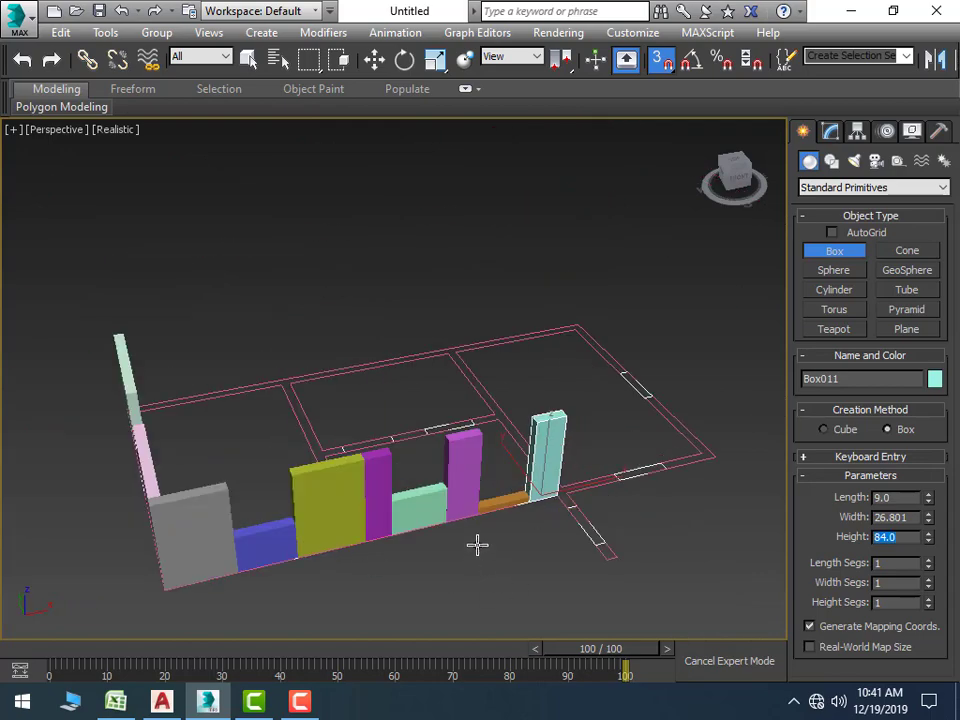
mouse_move(477, 544)
alt+middle_down()
mouse_move(465, 662)
mouse_move(426, 686)
mouse_move(388, 594)
mouse_move(415, 577)
alt+middle_up()
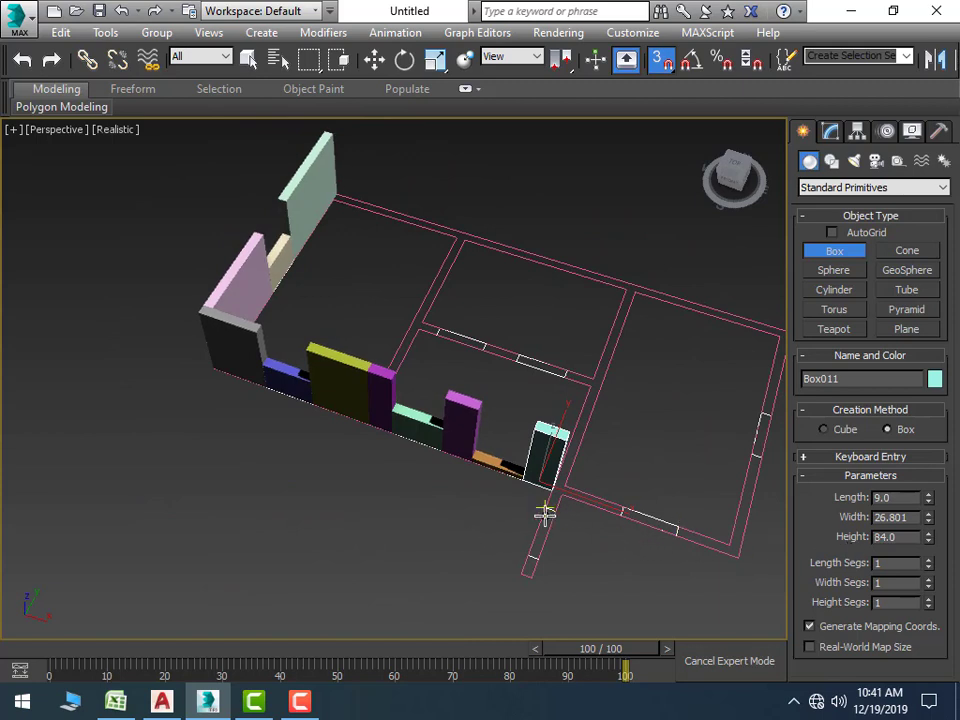
Add a blue wall box 84 high past the cyan corner piece
scroll(518, 530, up, 1)
scroll(500, 540, up, 1)
scroll(505, 556, up, 1)
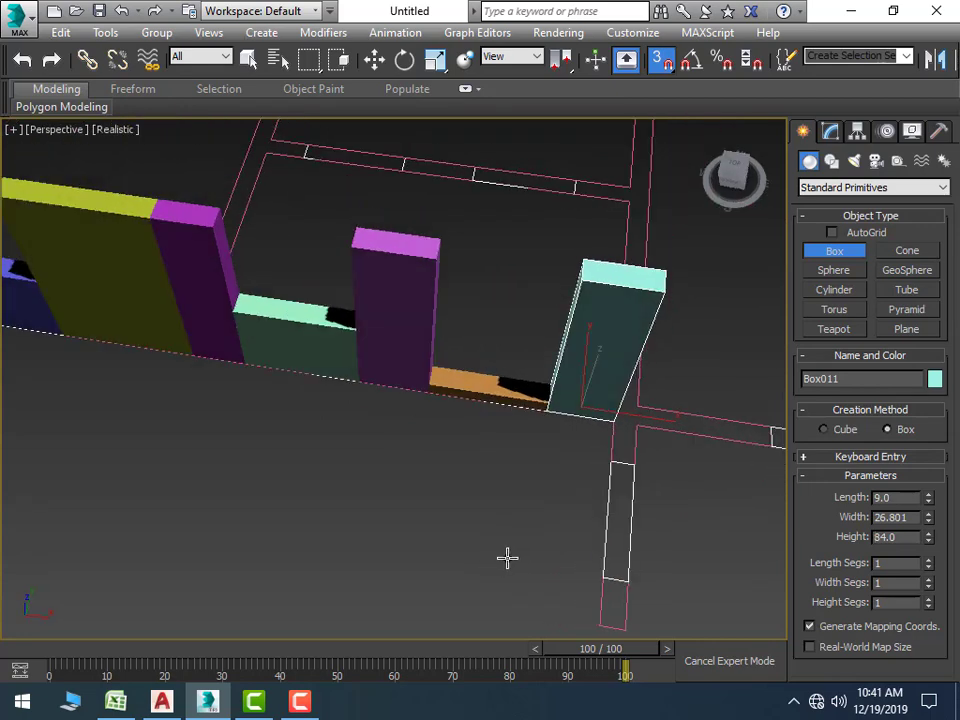
alt+middle_drag(507, 558, 398, 568)
mouse_move(452, 525)
alt+middle_down()
mouse_move(529, 521)
mouse_move(557, 504)
mouse_move(448, 512)
mouse_move(446, 477)
alt+middle_up()
scroll(483, 515, up, 3)
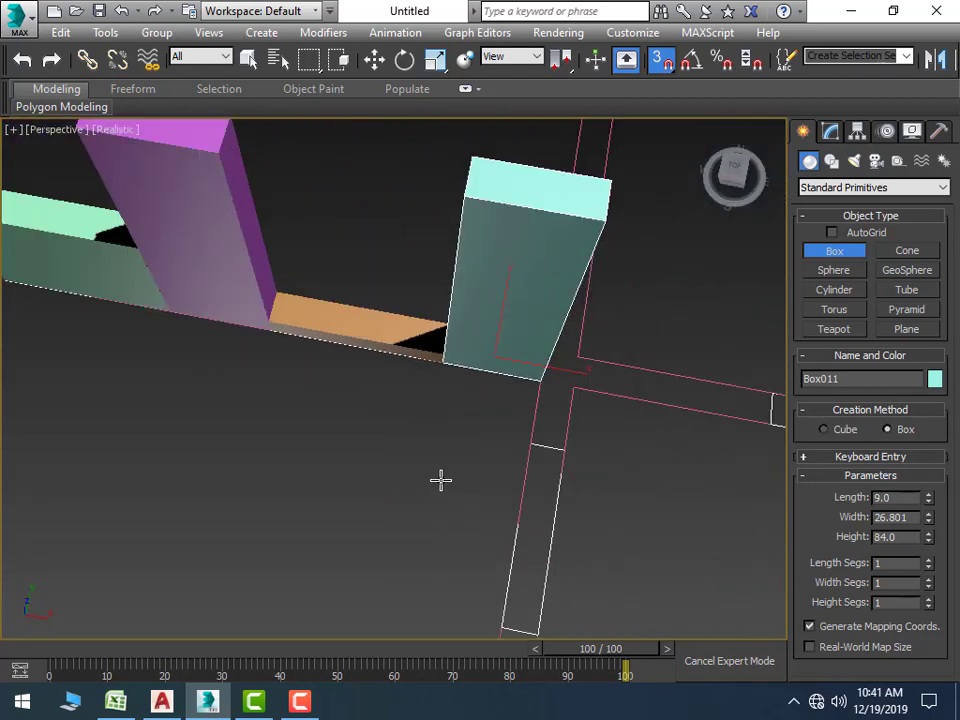
scroll(440, 480, down, 3)
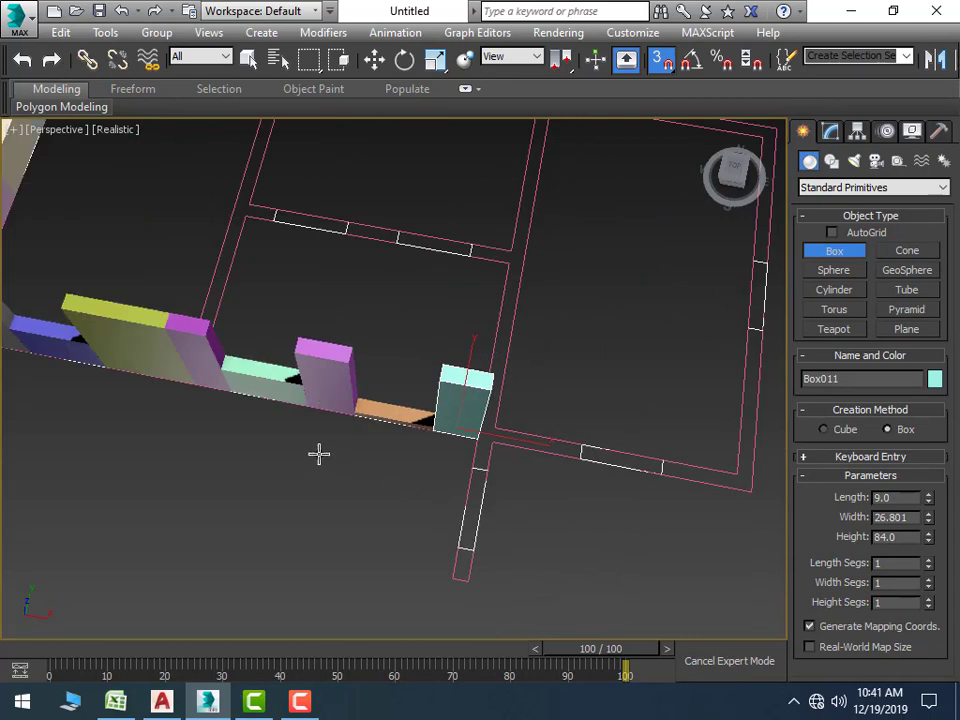
mouse_move(317, 454)
alt+middle_down()
mouse_move(317, 439)
mouse_move(375, 461)
alt+middle_up()
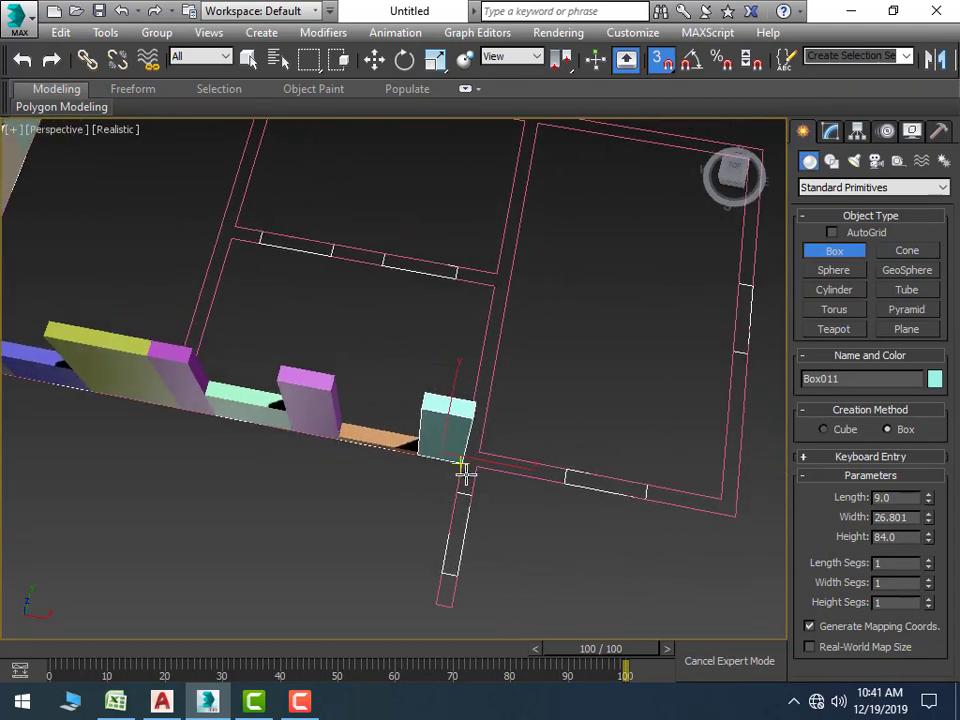
drag(461, 465, 560, 466)
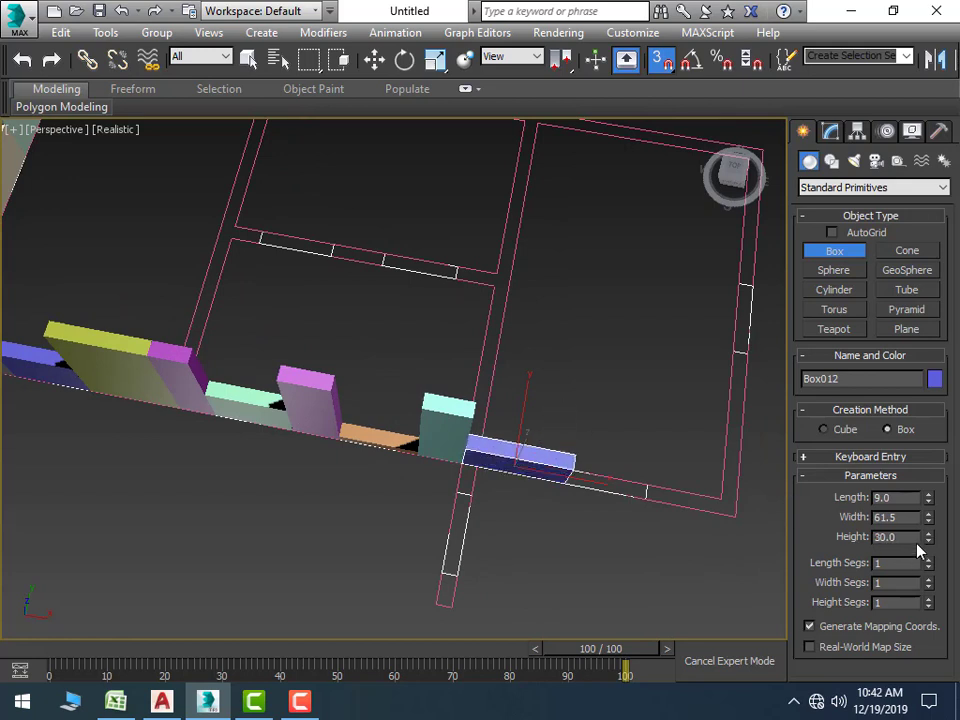
click(895, 538)
text(0)
key(Return)
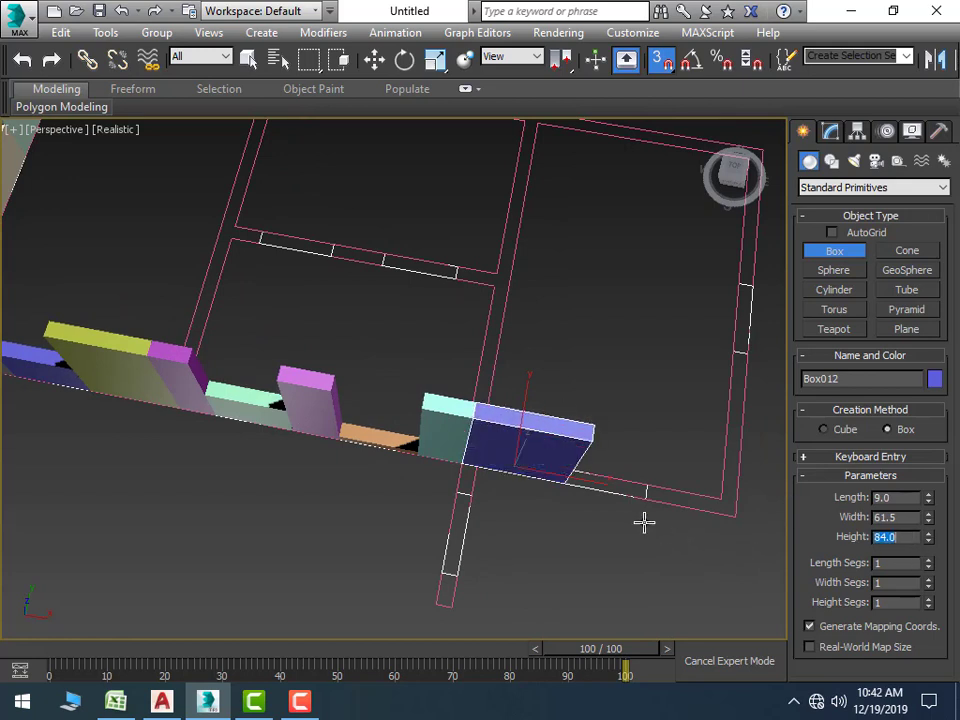
Add a 48-long pink sill 36 high next to the blue wall
drag(570, 495, 647, 490)
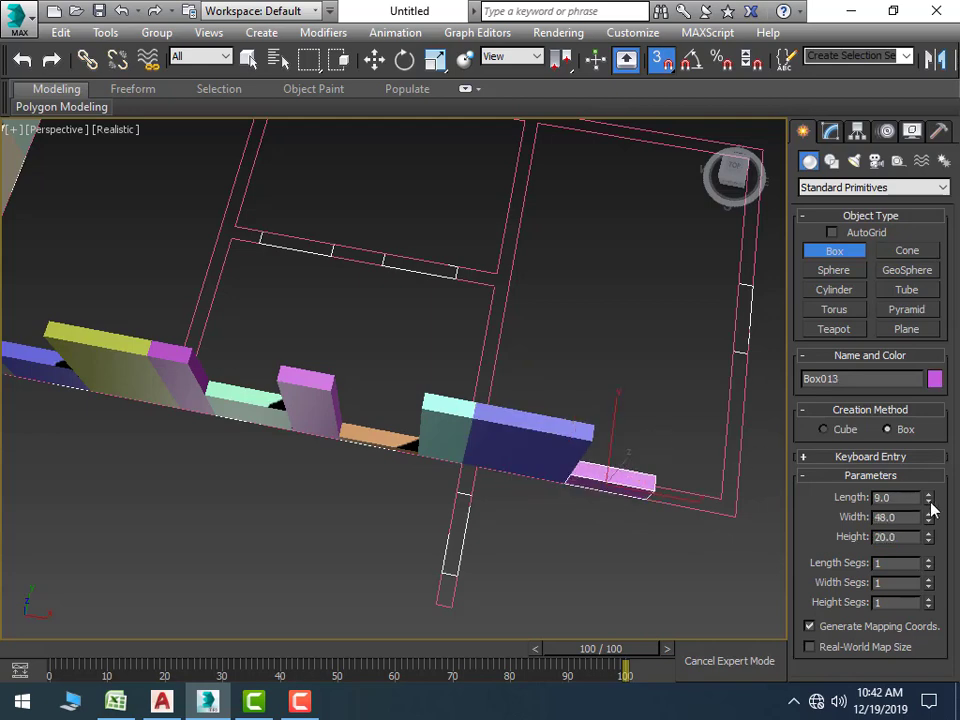
click(896, 538)
text(36)
key(Return)
Add an orange wall box 84 high beside the pink sill
scroll(562, 580, down, 3)
scroll(624, 604, up, 3)
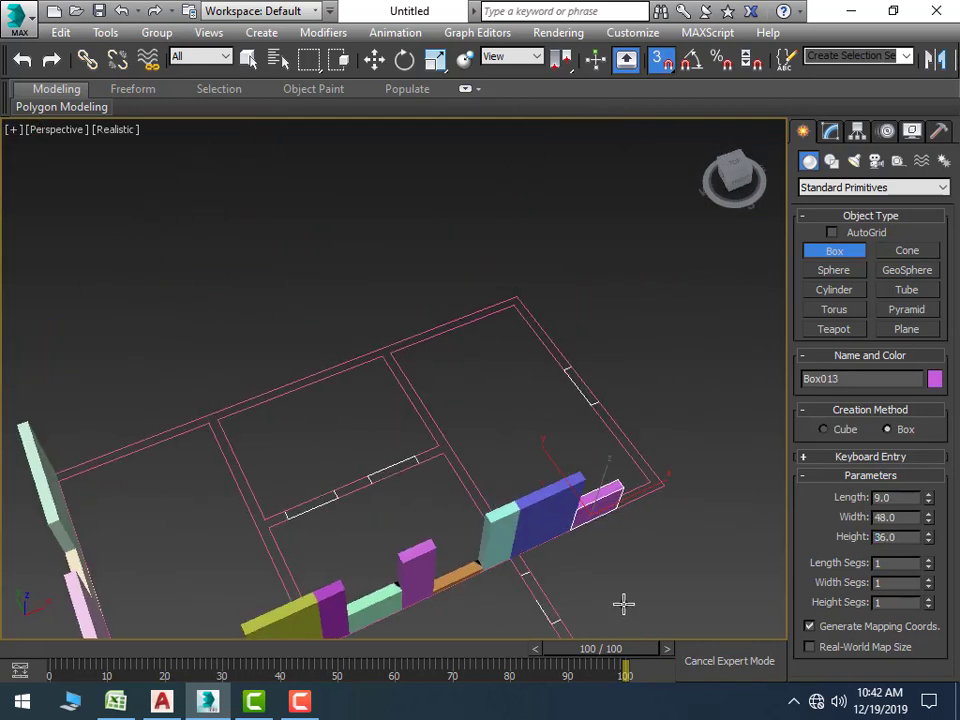
scroll(557, 600, up, 1)
scroll(549, 553, up, 4)
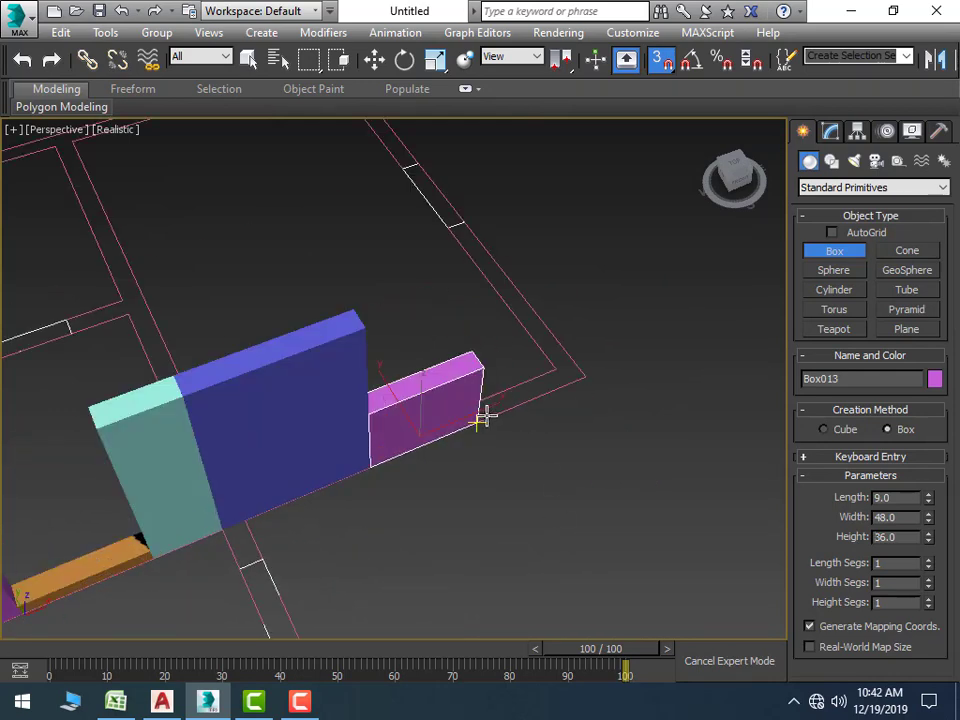
drag(480, 420, 545, 366)
click(516, 302)
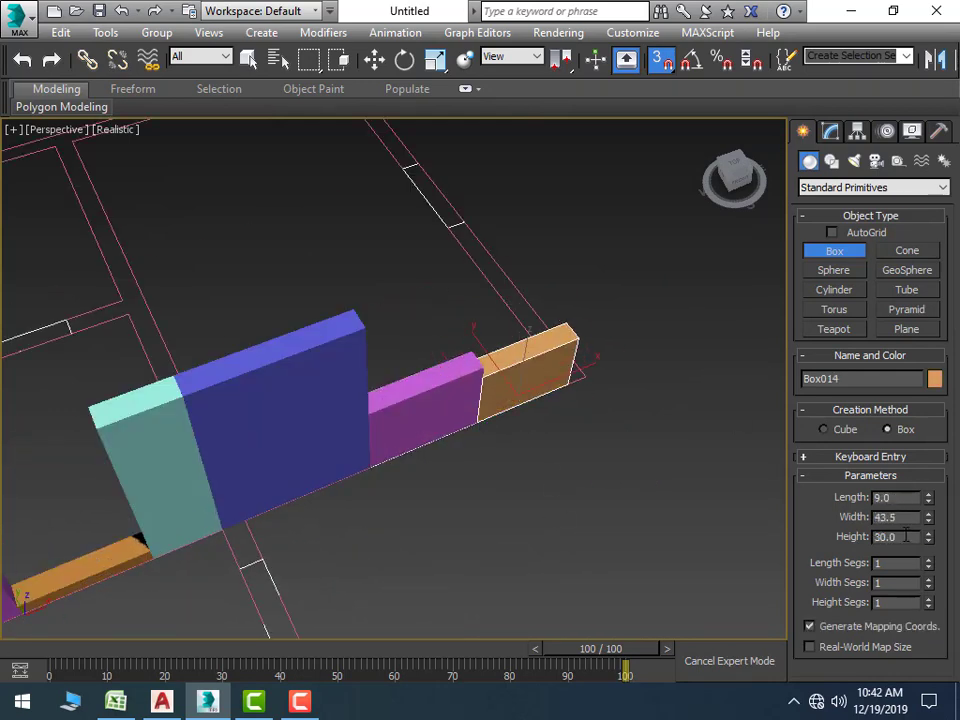
text(4)
key(Return)
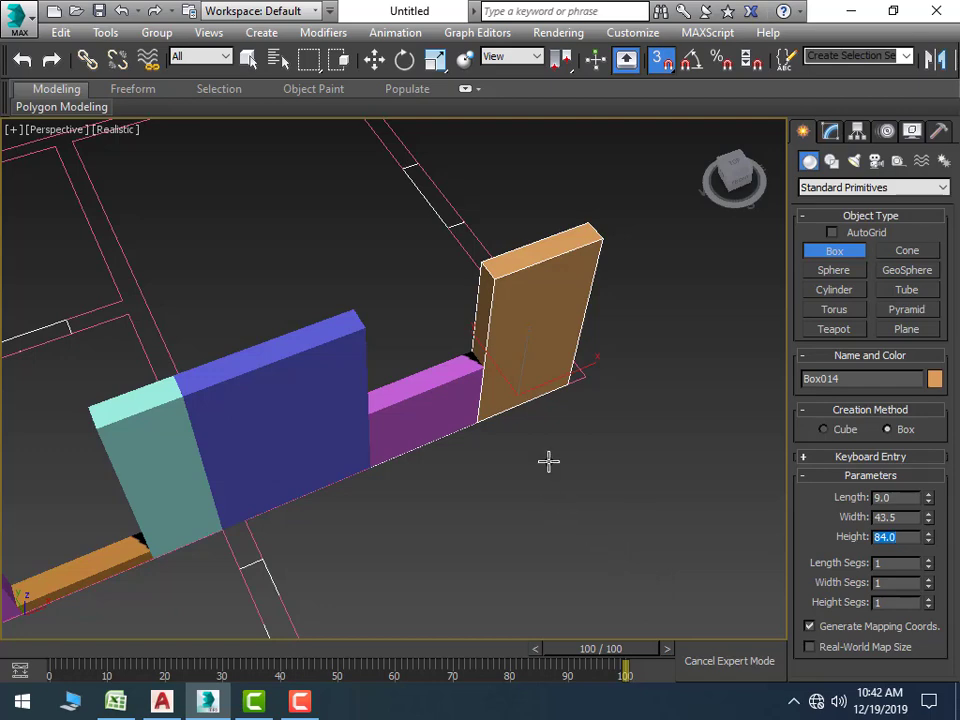
scroll(549, 461, down, 3)
scroll(392, 443, down, 2)
Draw a 105-long side wall box 84 high around the corner
scroll(480, 519, up, 2)
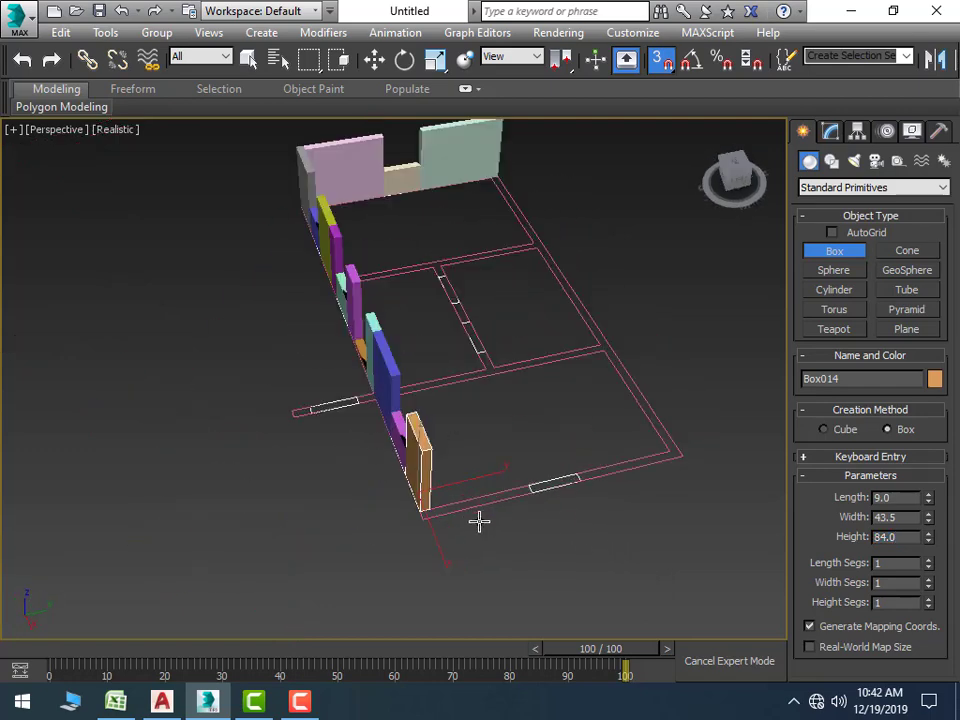
scroll(450, 519, up, 3)
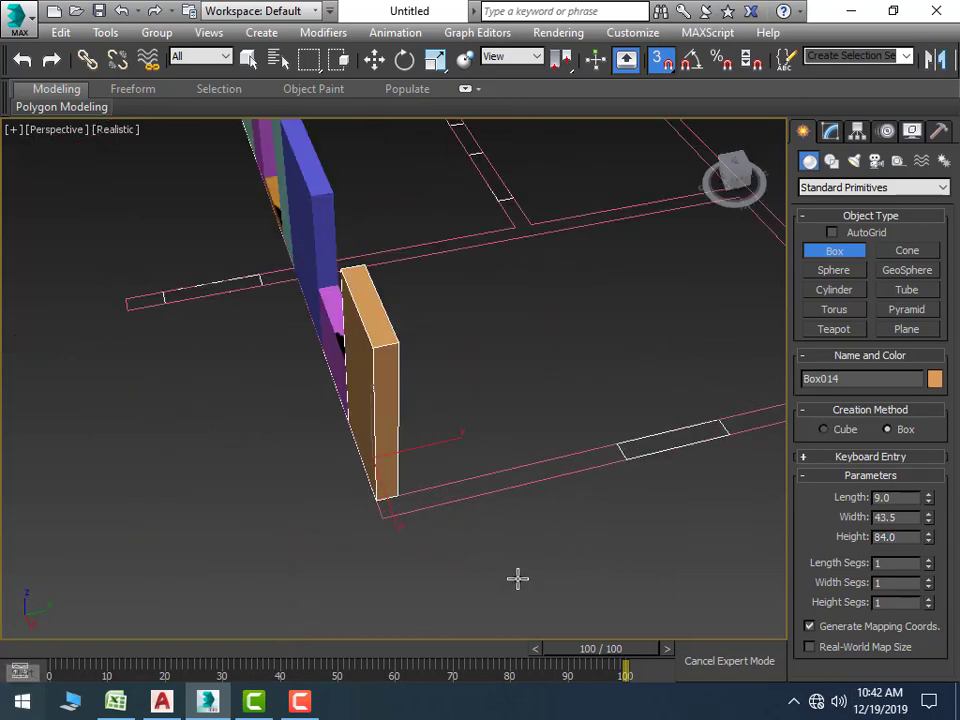
drag(377, 500, 617, 435)
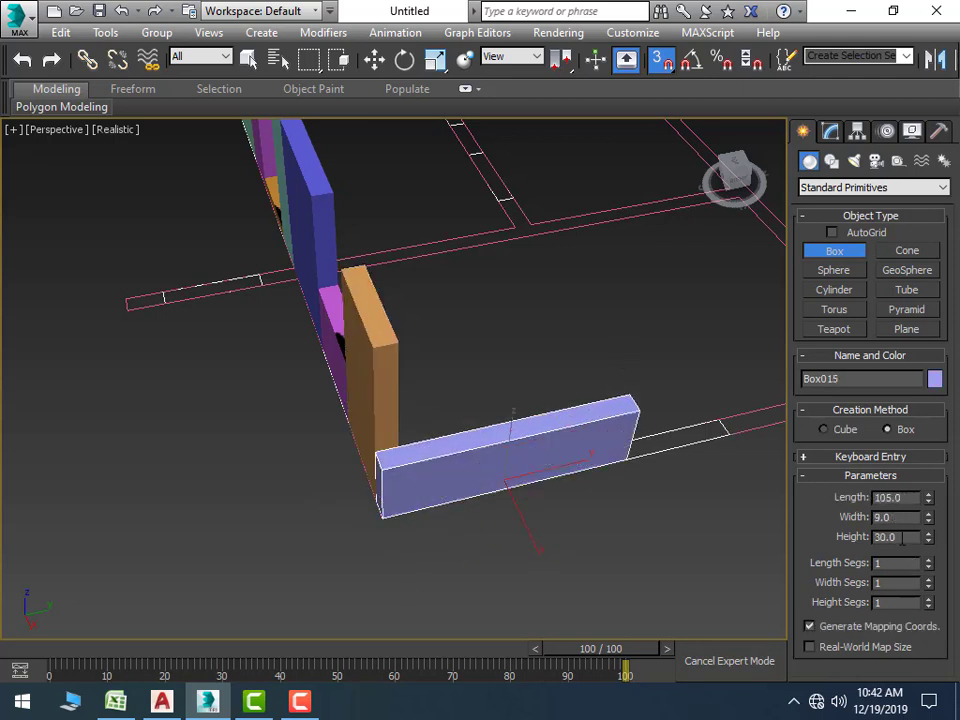
text(84)
key(Return)
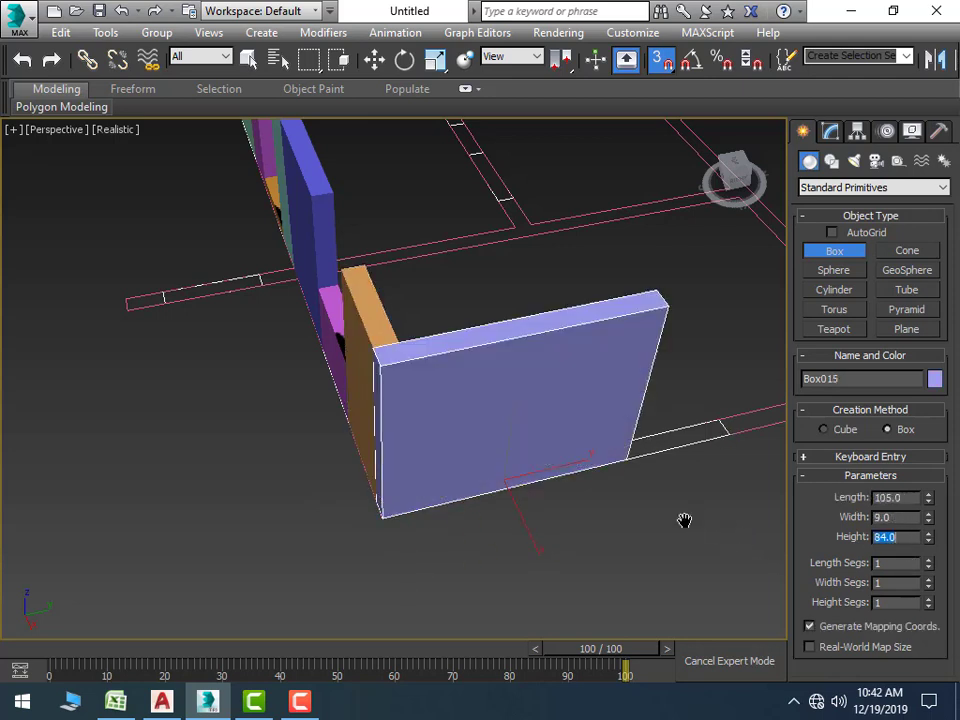
Add a 48-long sill 36 high and a 96-long wall 84 high
alt+middle_drag(686, 519, 405, 536)
drag(383, 505, 486, 462)
text(36)
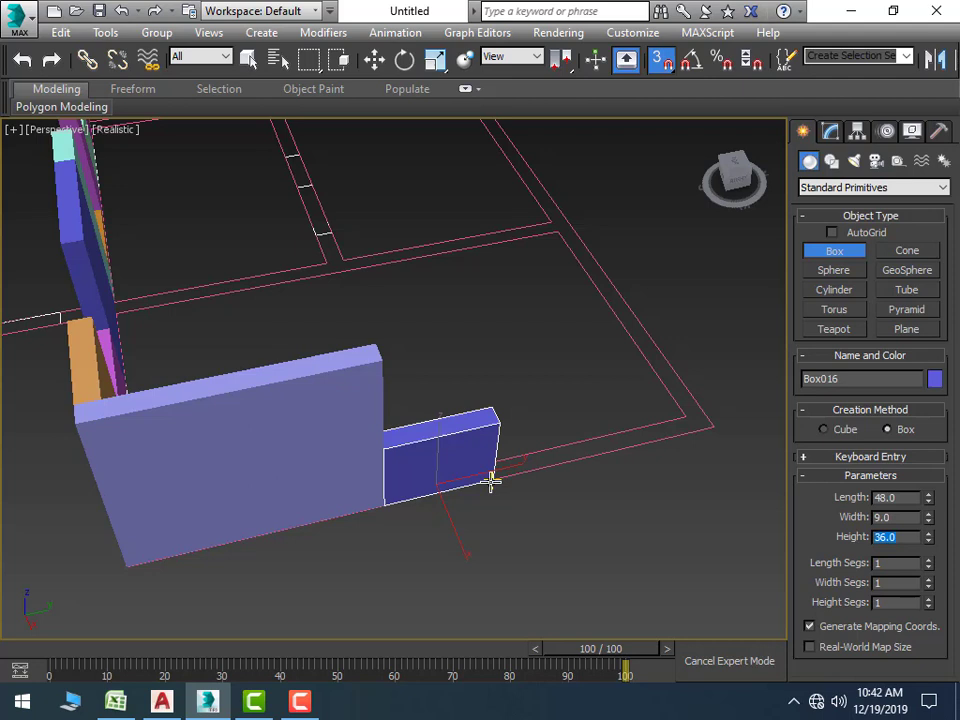
click(491, 481)
drag(491, 481, 688, 414)
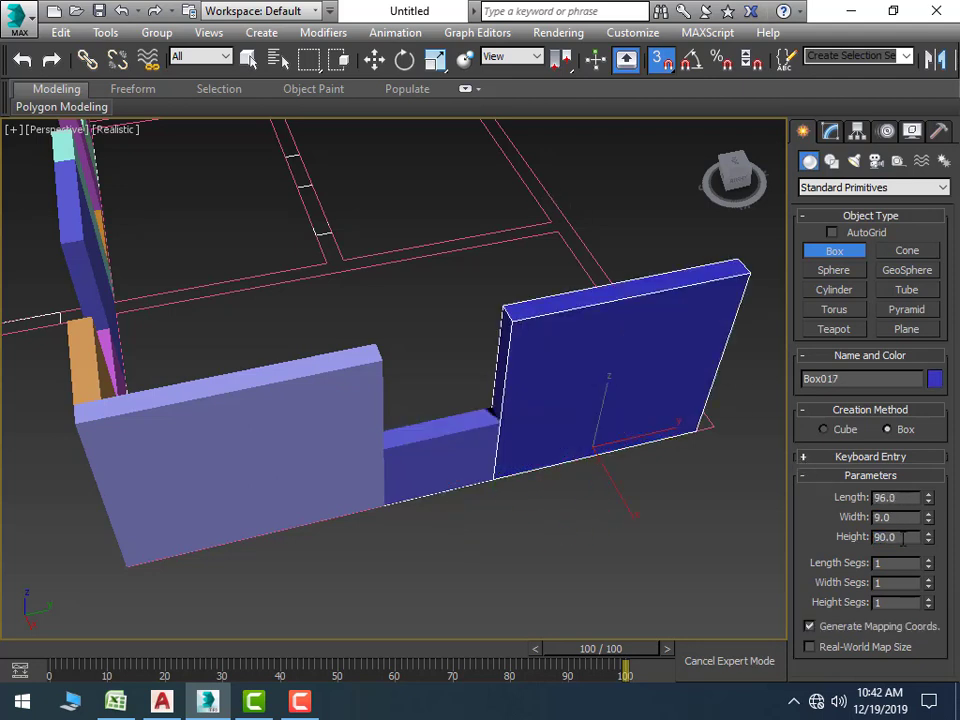
click(690, 521)
scroll(660, 504, down, 5)
mouse_move(660, 504)
alt+middle_down()
mouse_move(568, 508)
mouse_move(675, 583)
mouse_move(426, 495)
mouse_move(405, 512)
mouse_move(435, 507)
mouse_move(375, 531)
mouse_move(282, 546)
alt+middle_up()
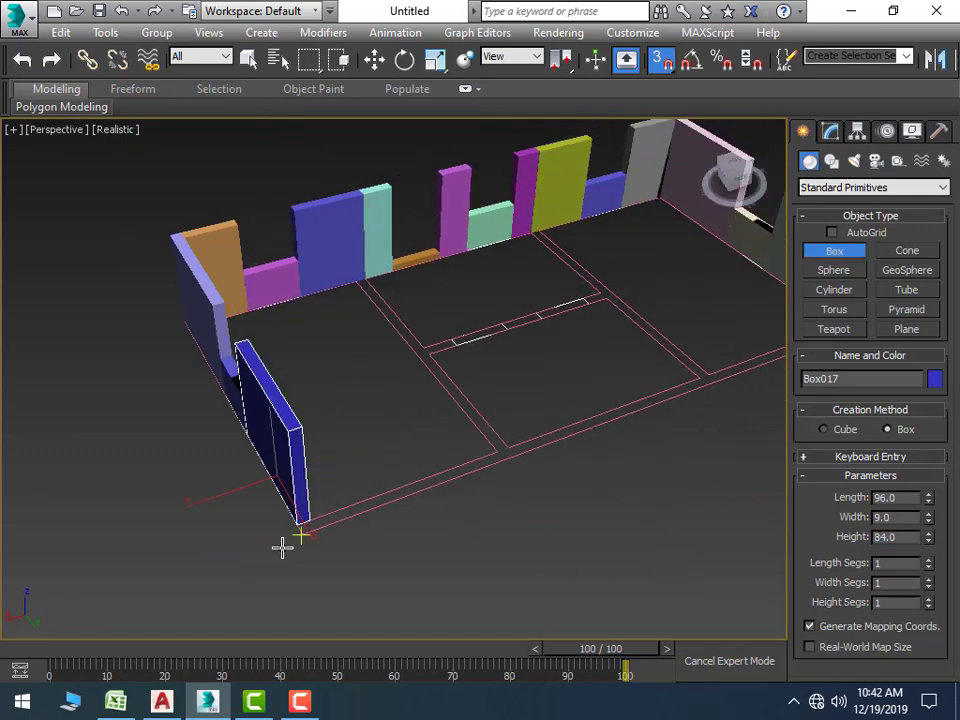
Draw a 162-long green wall box along the front and make it 84 high
drag(293, 541, 500, 452)
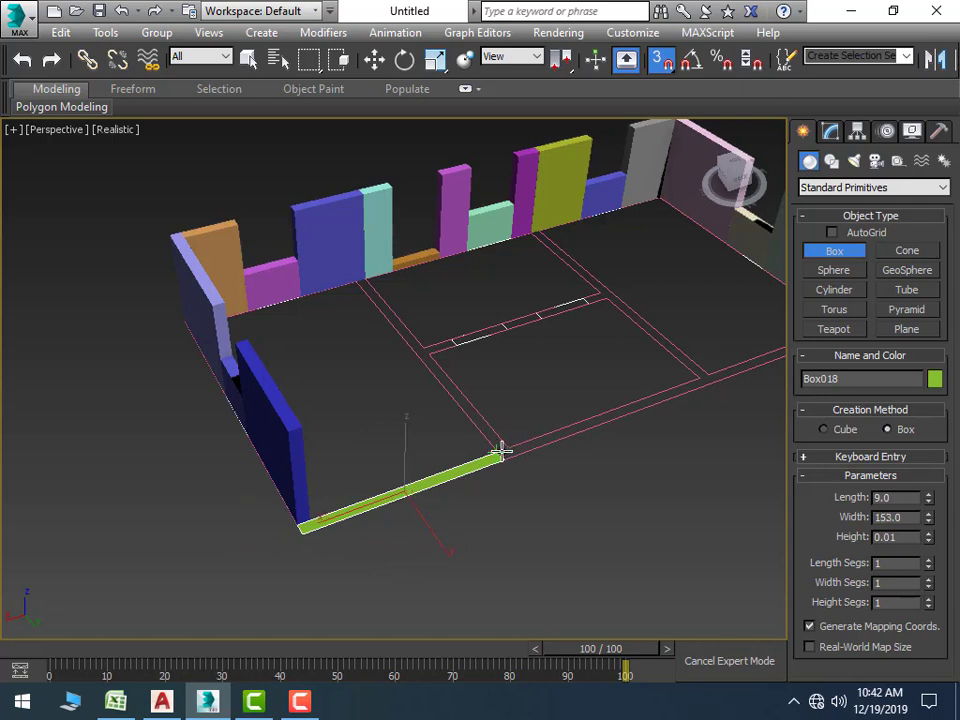
drag(501, 452, 505, 449)
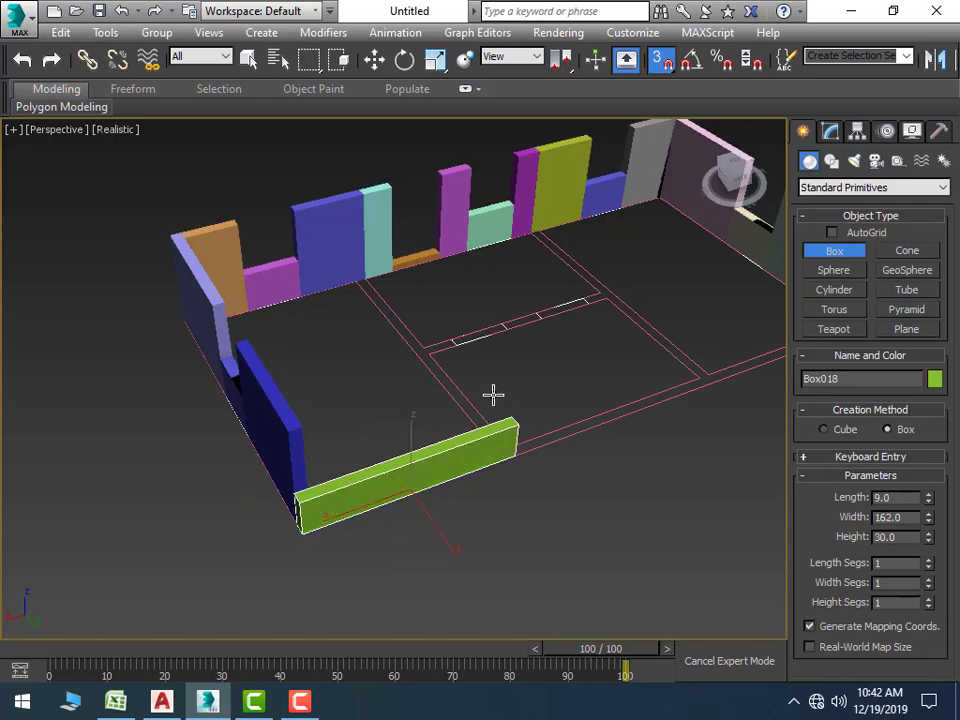
double_click(897, 537)
text(7)
text(4)
key(Return)
Cancel a misdrawn flat box, then draw a pink front wall box 84 high
scroll(411, 525, up, 1)
scroll(480, 480, up, 2)
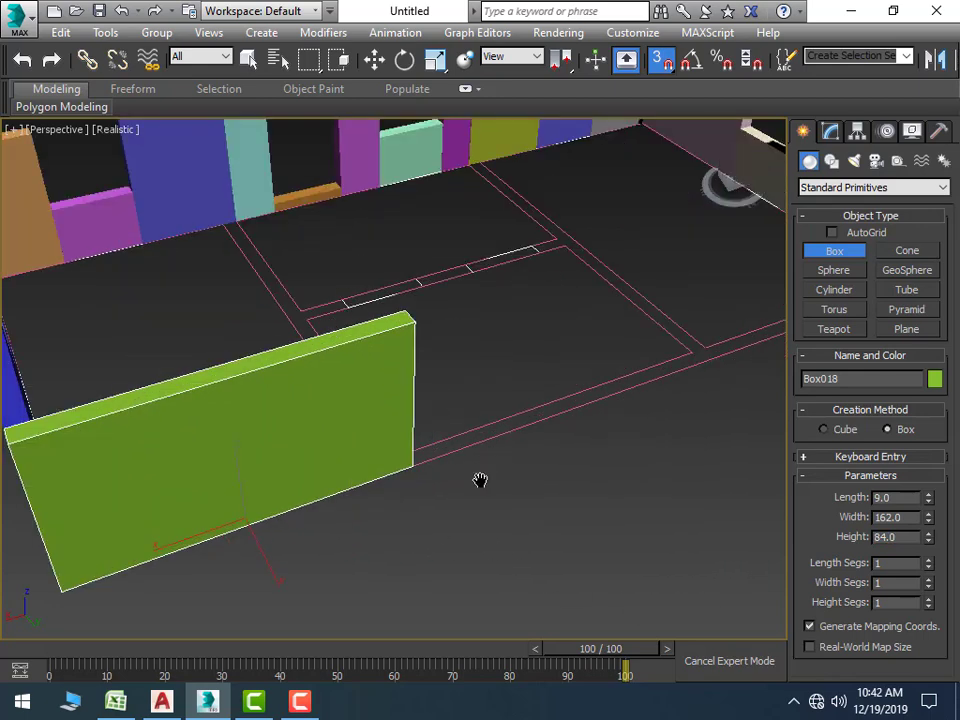
scroll(360, 541, up, 2)
drag(365, 530, 620, 414)
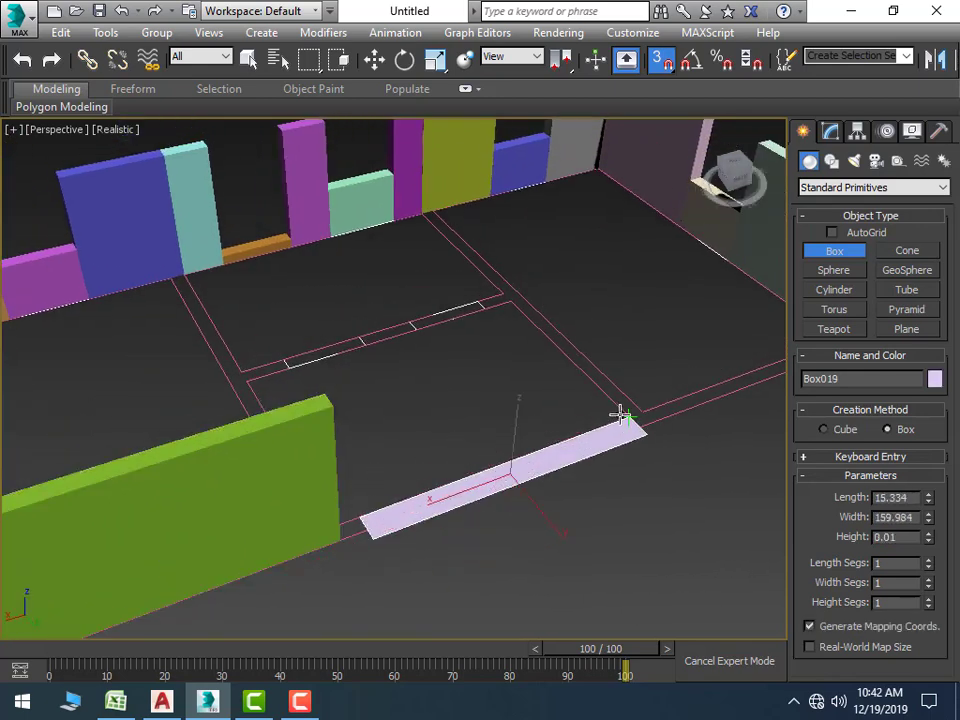
right_click(608, 420)
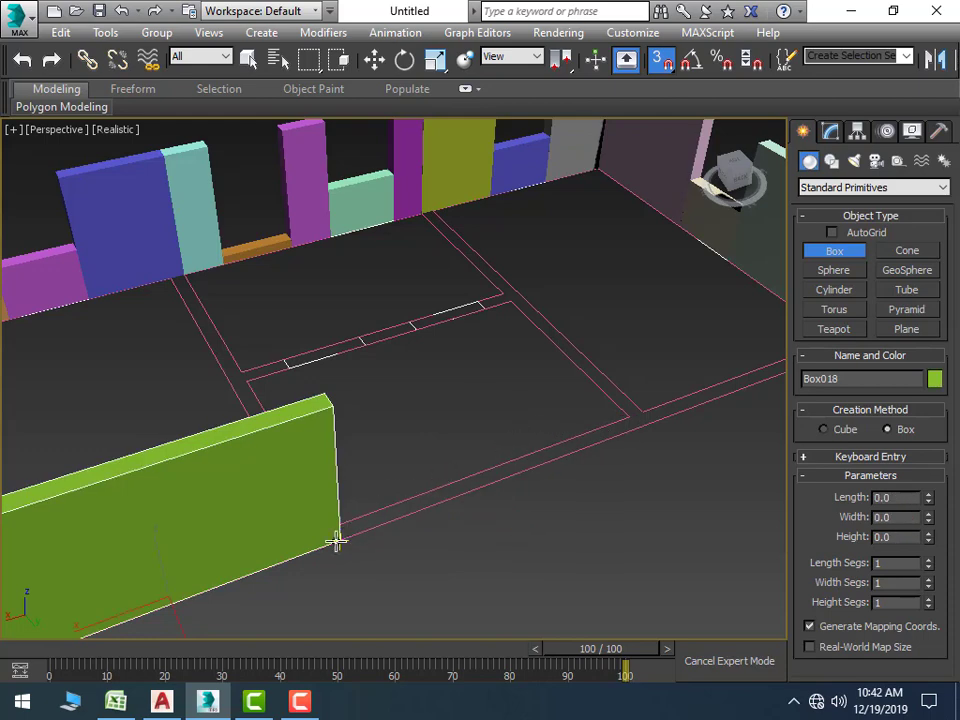
drag(334, 540, 626, 420)
click(604, 360)
text(7)
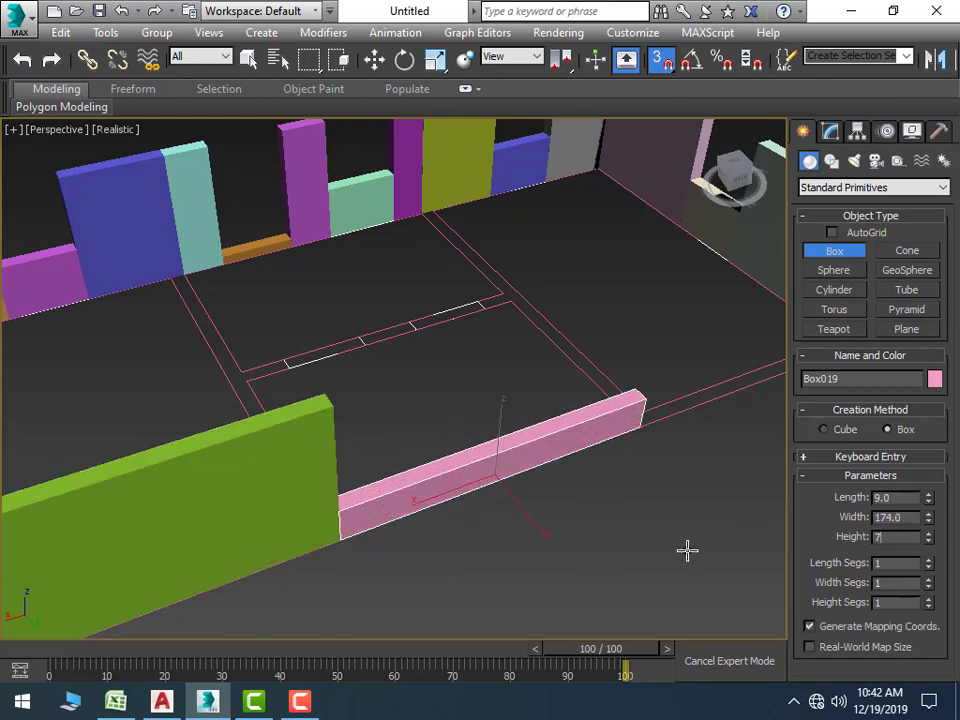
text(84)
key(Return)
Add another pink wall box reaching the far wall, 84 high
mouse_move(604, 534)
alt+middle_down()
mouse_move(336, 617)
mouse_move(416, 554)
alt+middle_up()
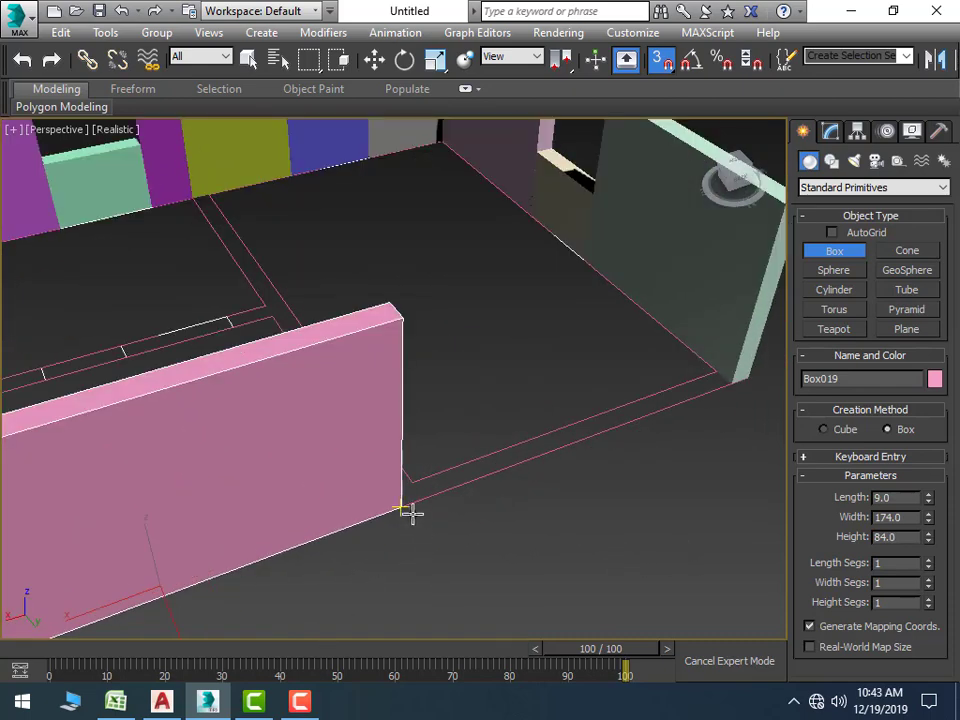
drag(405, 508, 707, 370)
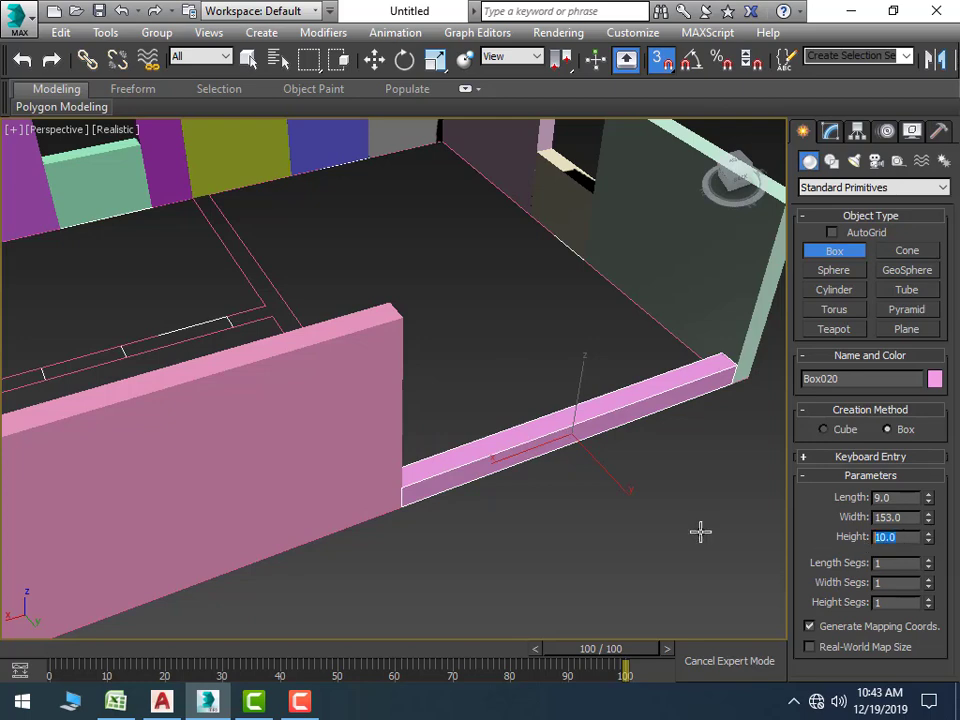
text(7)
key(BackSpace)
text(84)
key(Return)
From a top-down view, start a 111-long box base along the interior wall line
scroll(514, 454, down, 5)
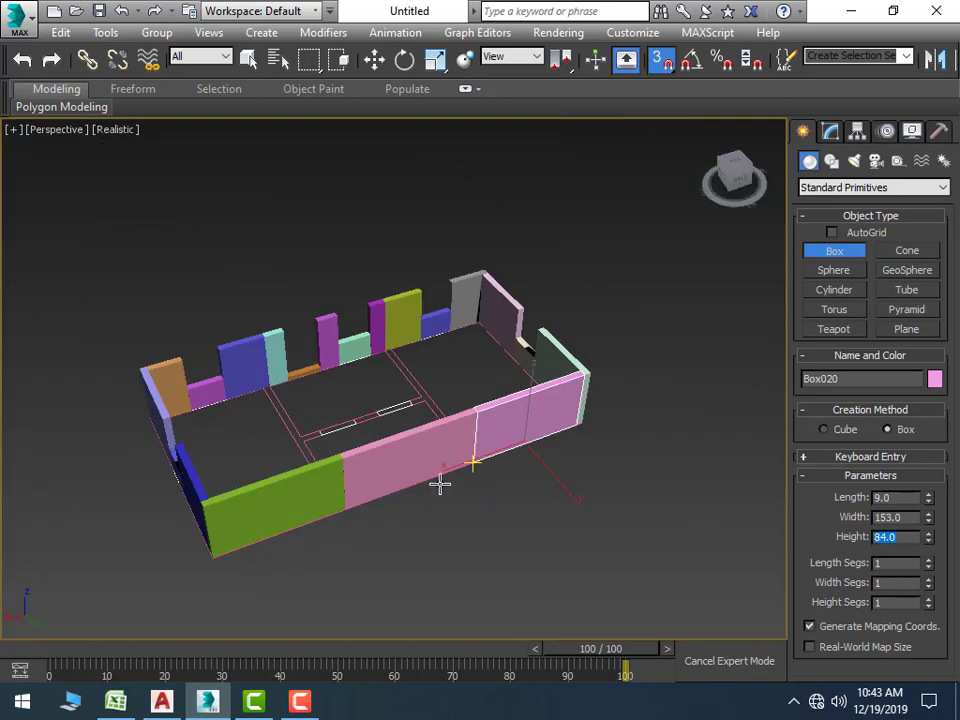
scroll(439, 482, down, 2)
alt+middle_drag(375, 497, 505, 535)
scroll(437, 555, up, 2)
scroll(431, 491, up, 2)
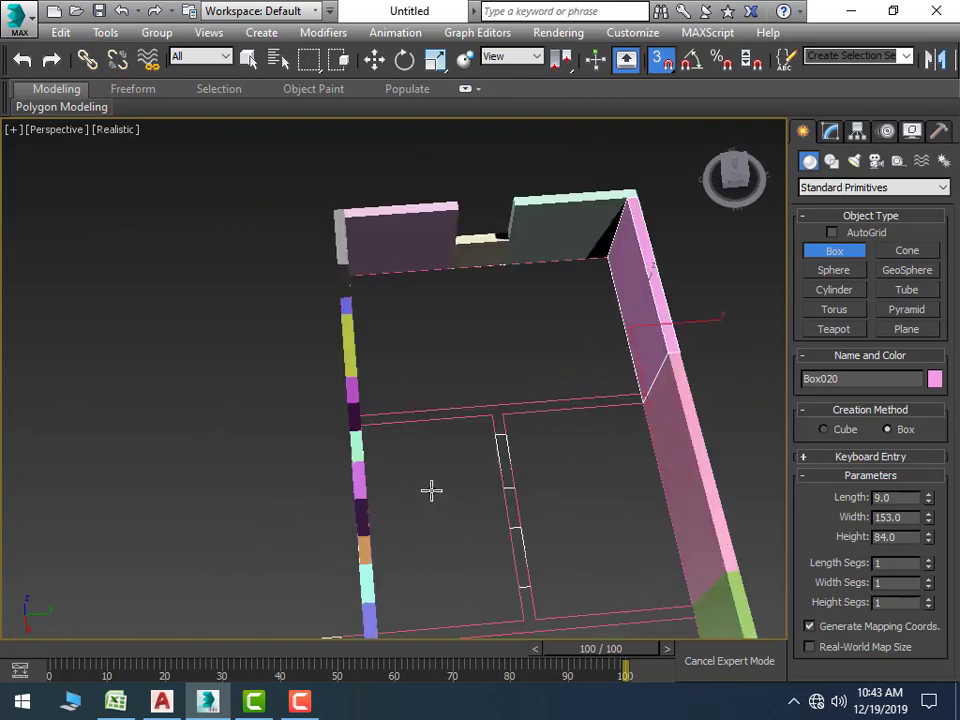
scroll(343, 493, up, 2)
scroll(331, 460, up, 2)
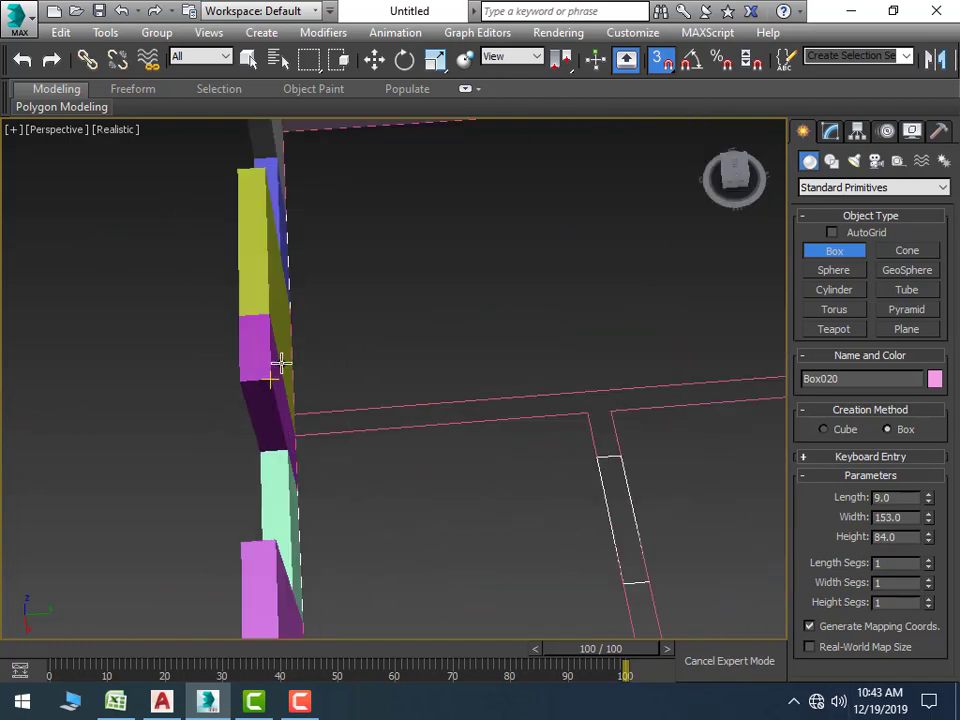
middle_drag(399, 424, 283, 388)
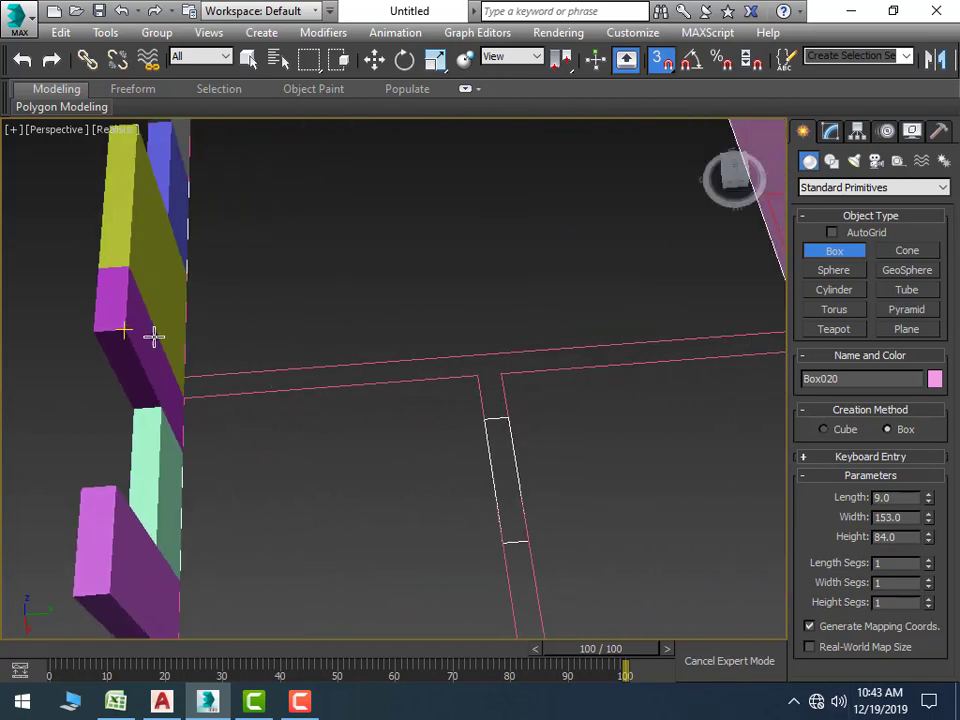
drag(184, 369, 472, 371)
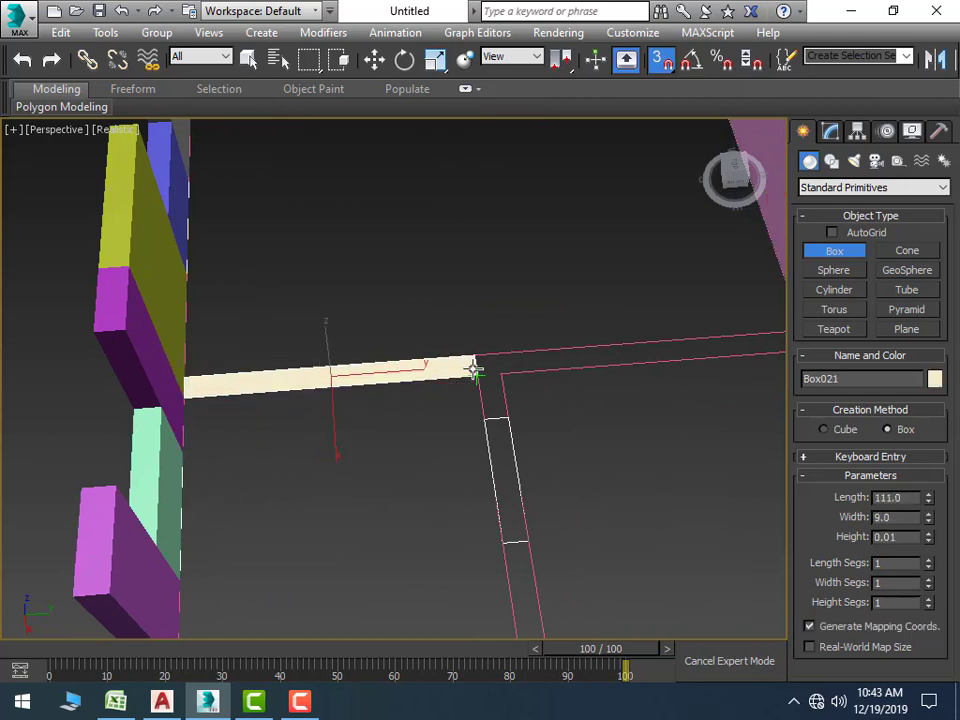
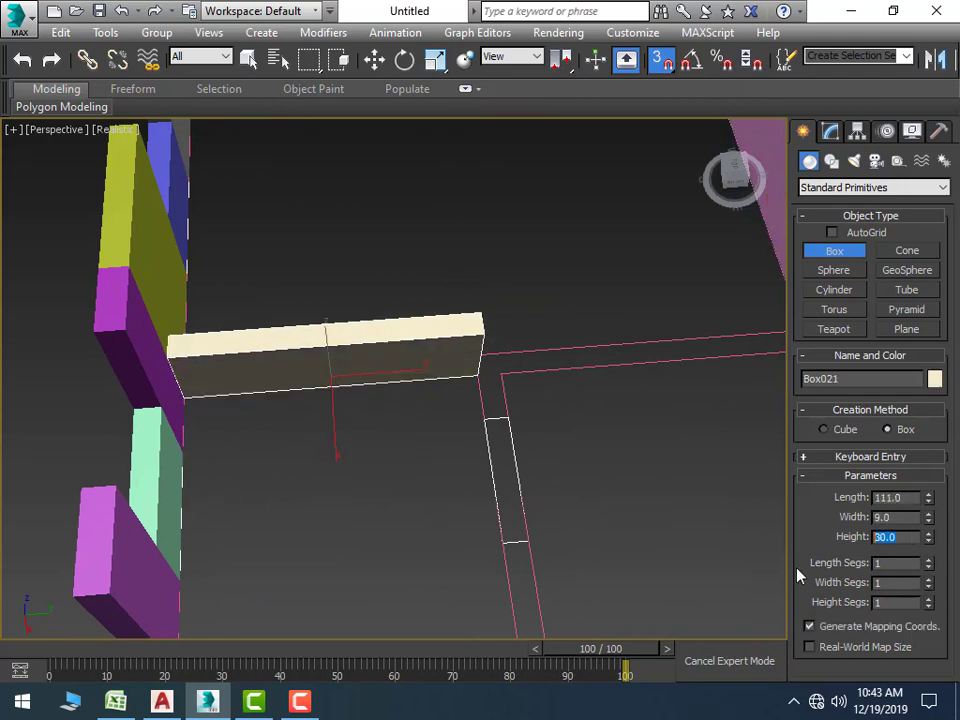
Raise the cream wall box to full height and draw the base of a new pink wall
middle_drag(482, 456, 403, 429)
mouse_move(392, 422)
mouse_down()
mouse_move(693, 362)
mouse_move(720, 377)
mouse_up()
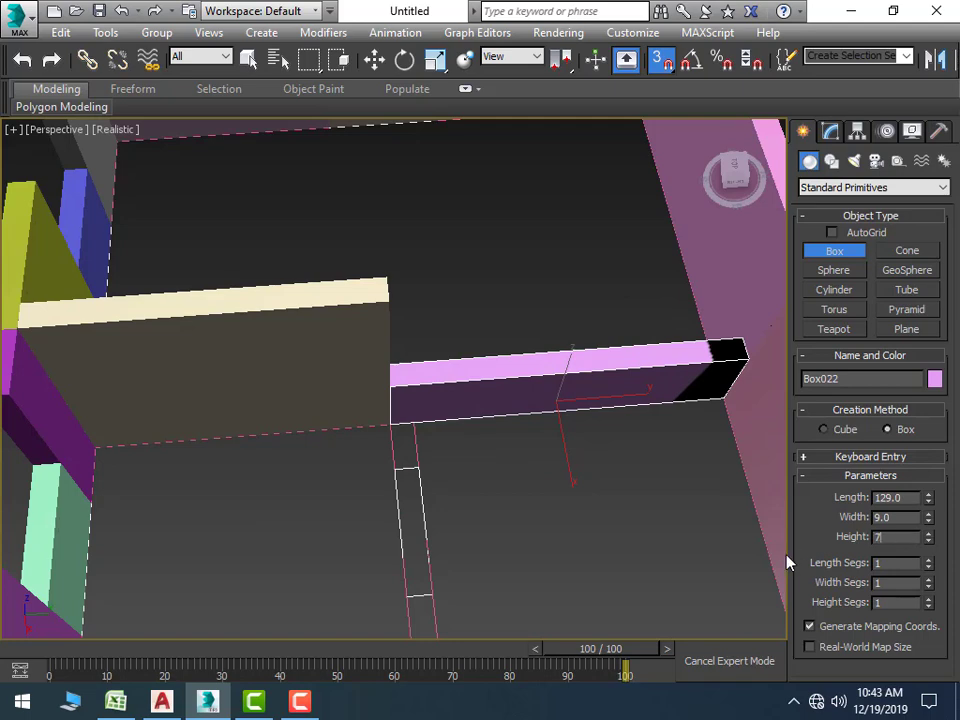
scroll(501, 492, down, 4)
scroll(501, 492, down, 5)
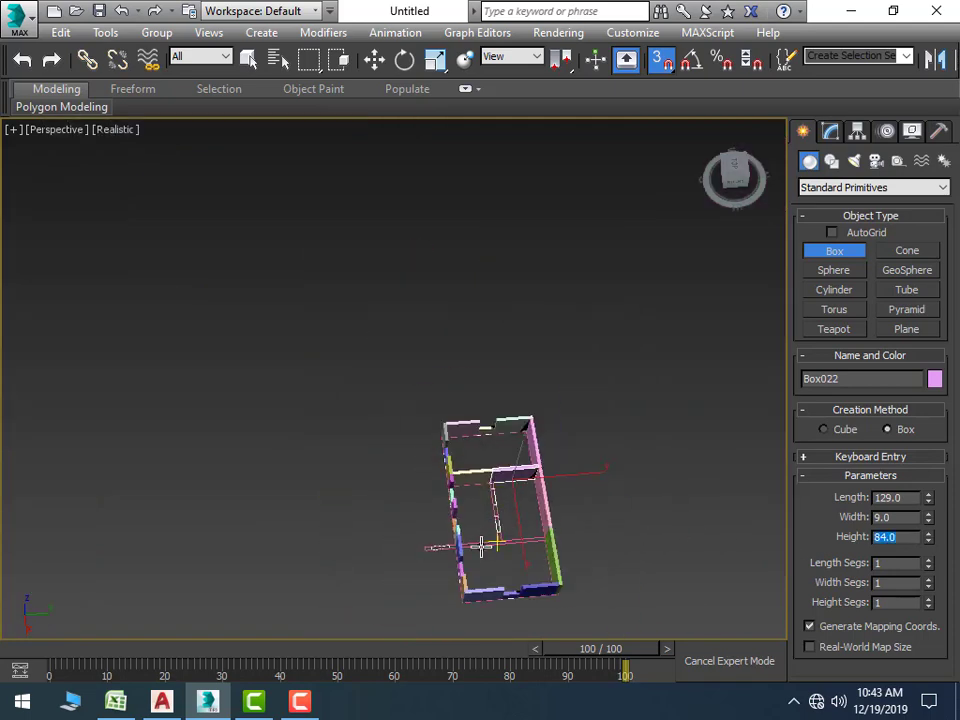
mouse_move(484, 540)
alt+middle_down()
mouse_move(553, 516)
mouse_move(642, 540)
mouse_move(602, 497)
mouse_move(609, 561)
mouse_move(469, 483)
mouse_move(459, 491)
mouse_move(189, 476)
alt+middle_up()
scroll(469, 483, up, 5)
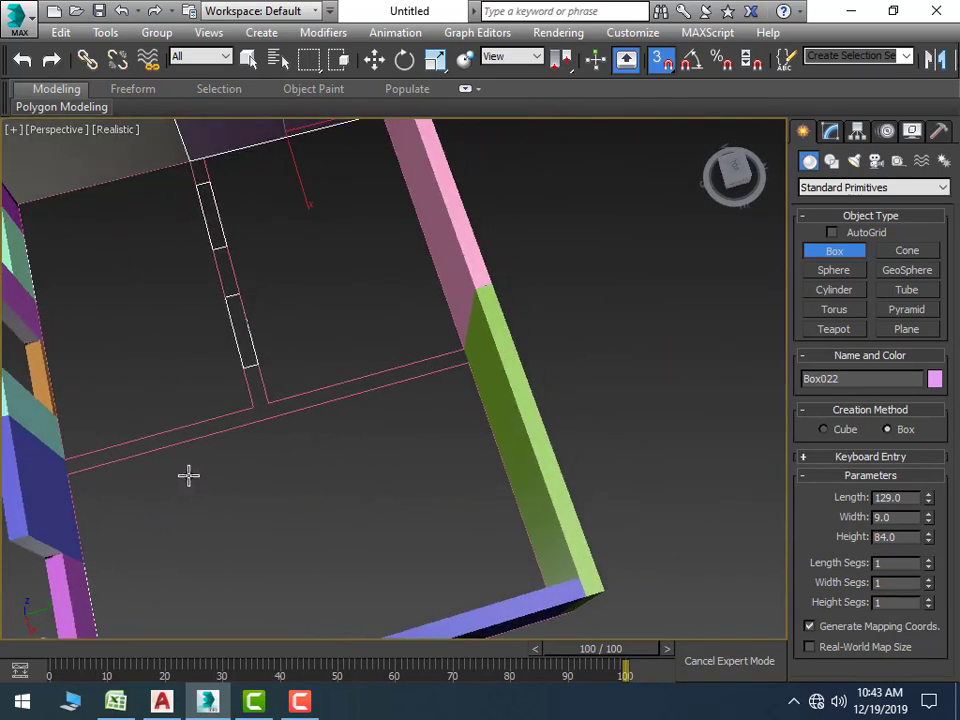
Add a wall box running from the left wall with a height of 70
drag(90, 467, 244, 408)
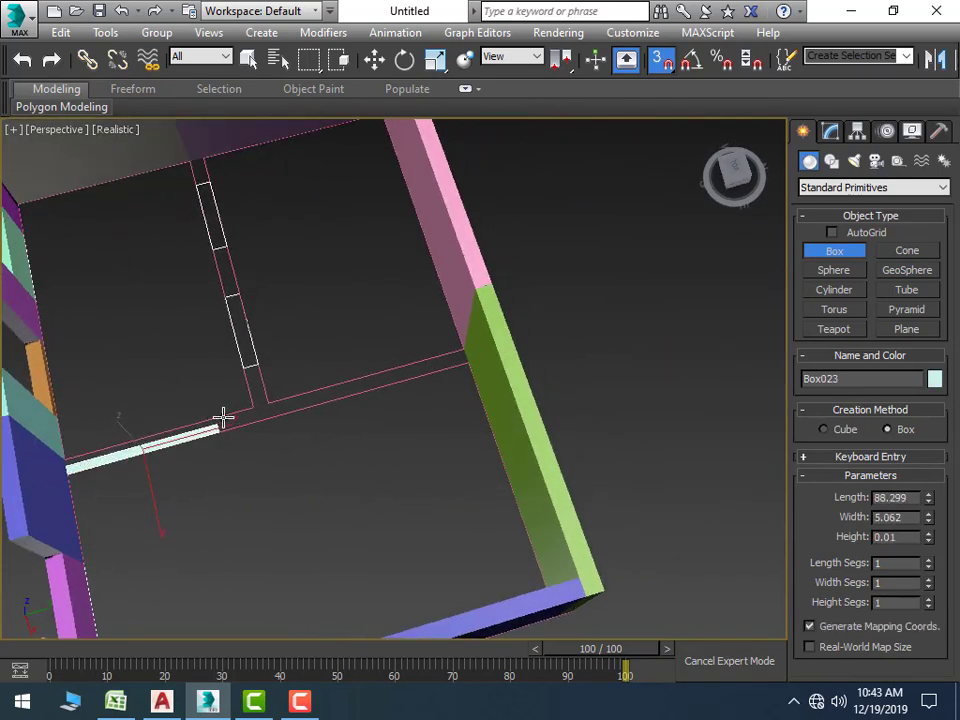
click(257, 375)
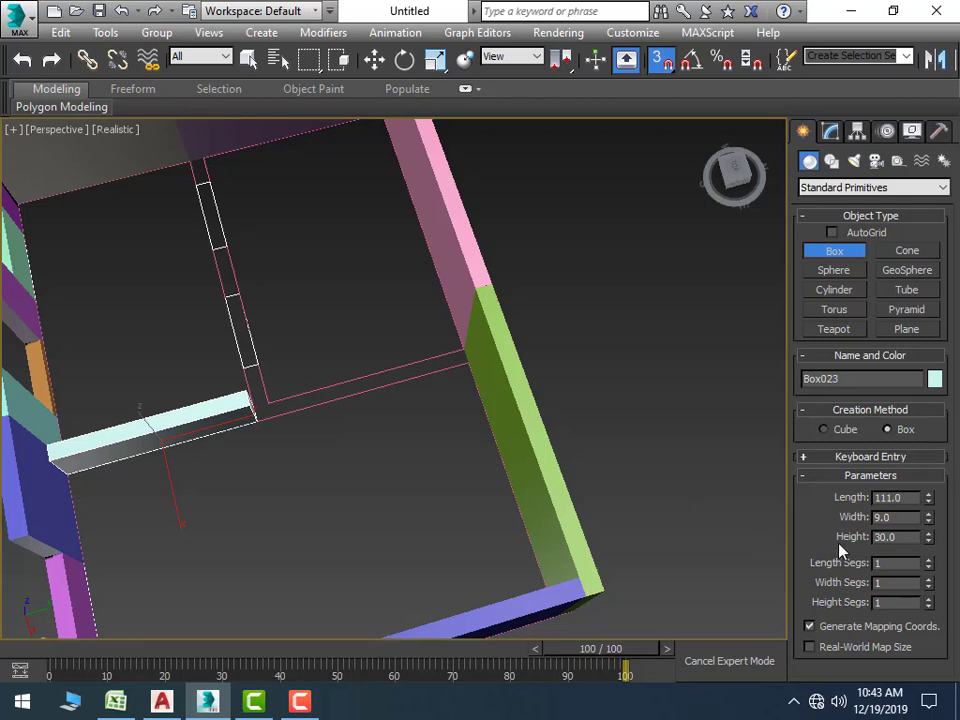
text(7)
text(0)
key(Return)
Add the next interior wall box from the corner at height 84
drag(258, 410, 453, 343)
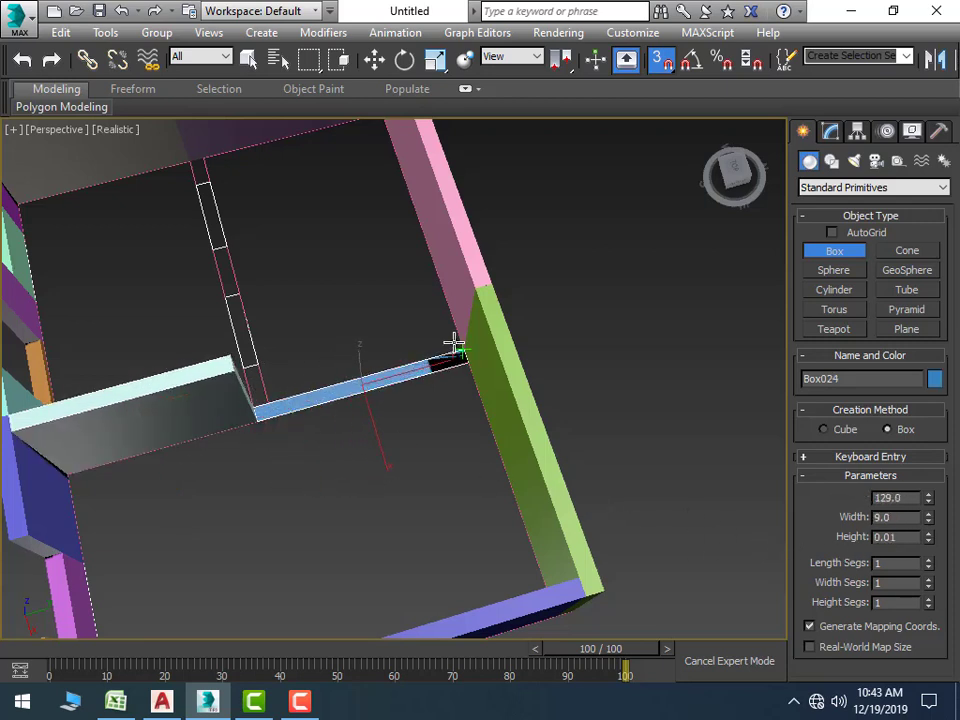
click(414, 292)
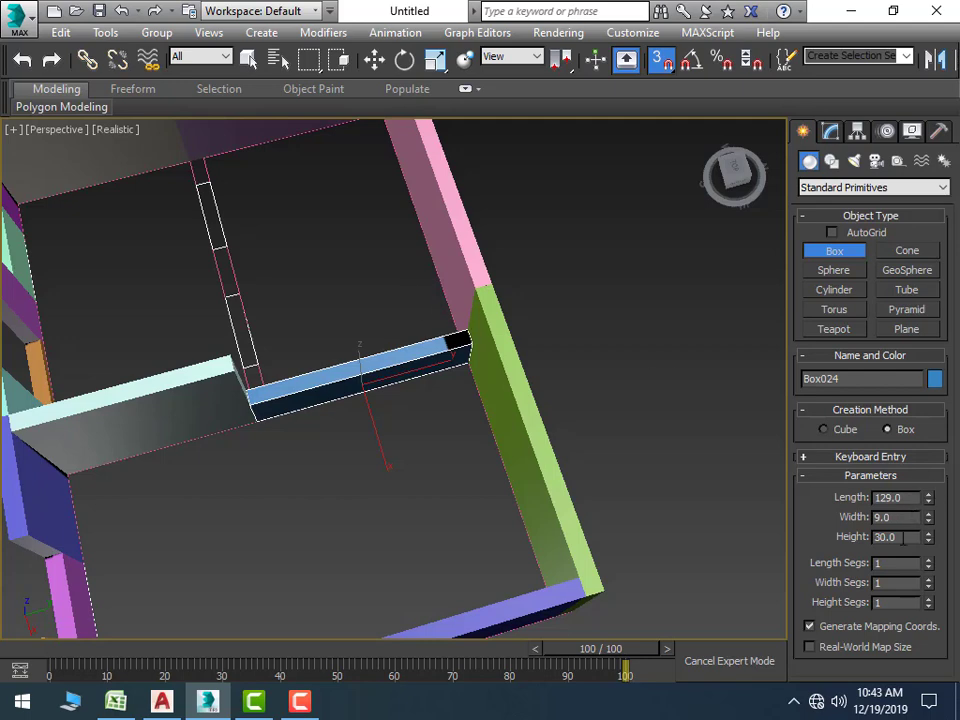
text(84)
key(Return)
scroll(343, 514, down, 5)
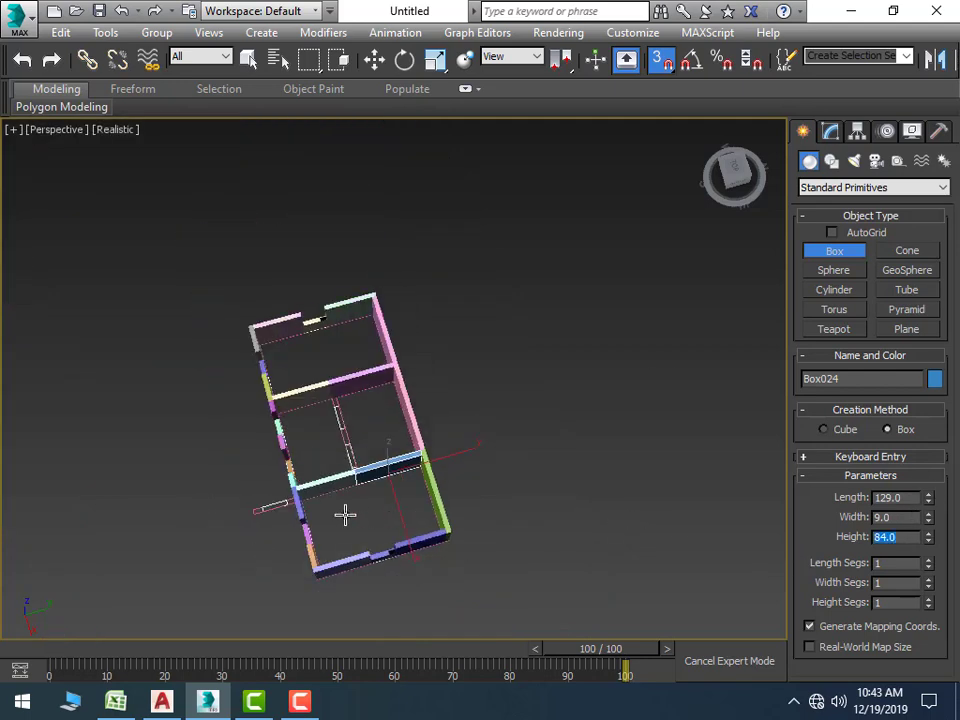
scroll(424, 526, up, 1)
mouse_move(424, 526)
alt+middle_down()
mouse_move(283, 516)
mouse_move(374, 461)
alt+middle_up()
scroll(339, 527, up, 5)
Add a small corner wall piece at height 7 and a sill block at height 6 beside it
scroll(374, 461, up, 3)
drag(240, 444, 271, 413)
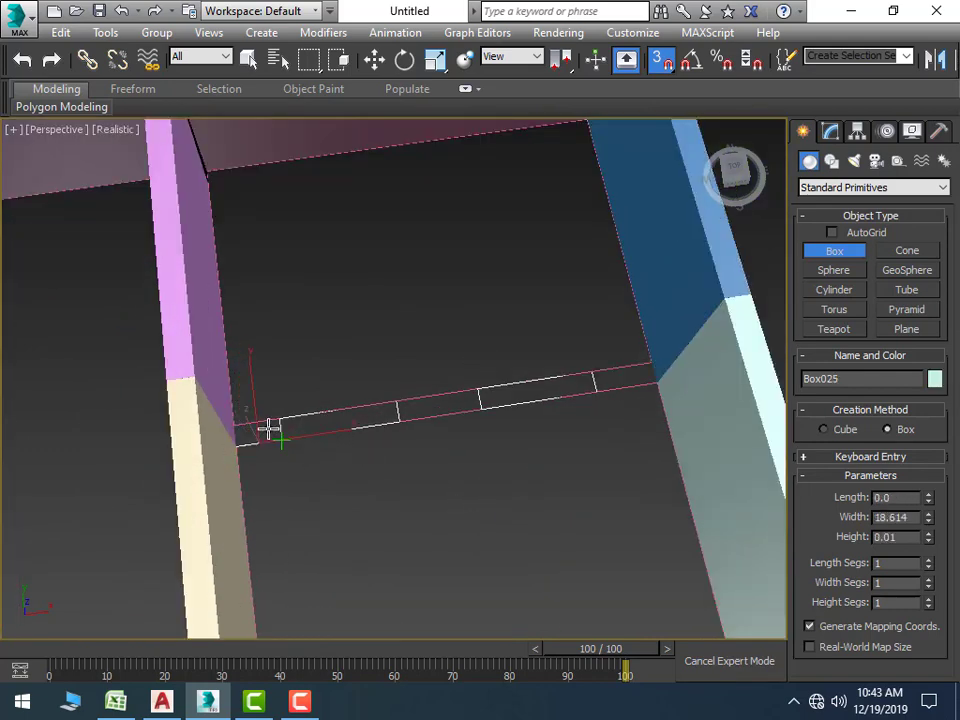
click(272, 403)
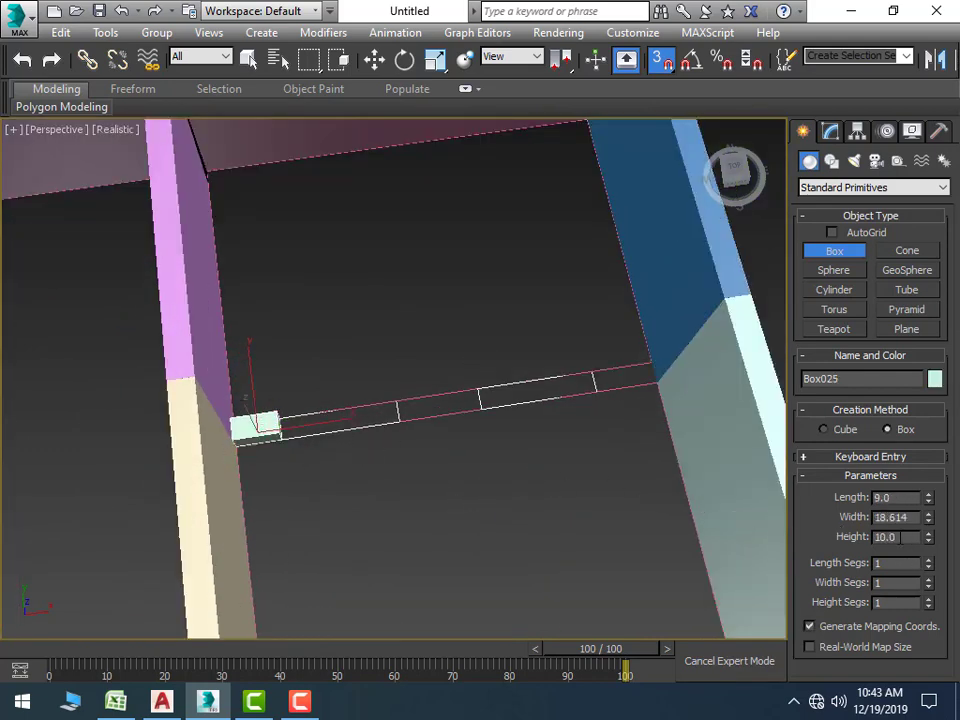
text(7)
key(Return)
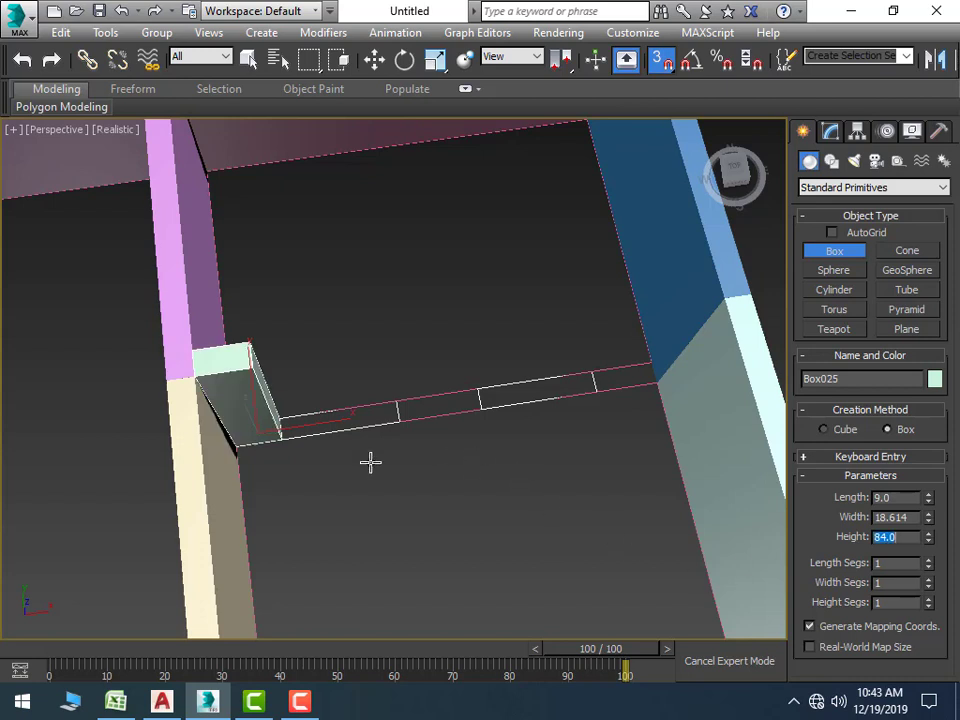
drag(283, 440, 389, 387)
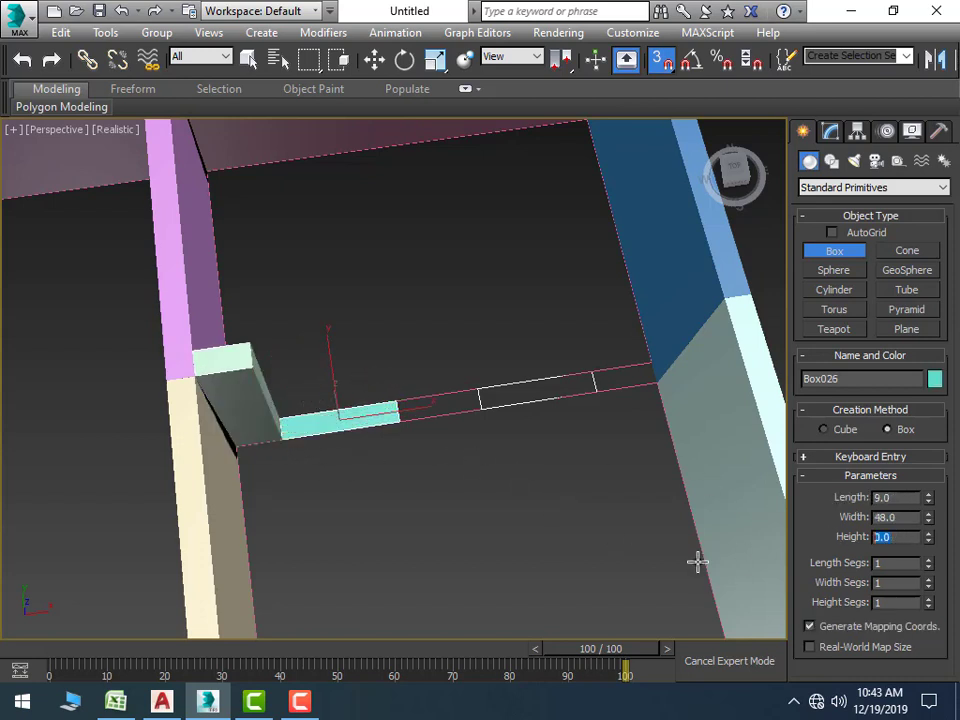
text(6)
key(Return)
scroll(587, 454, up, 3)
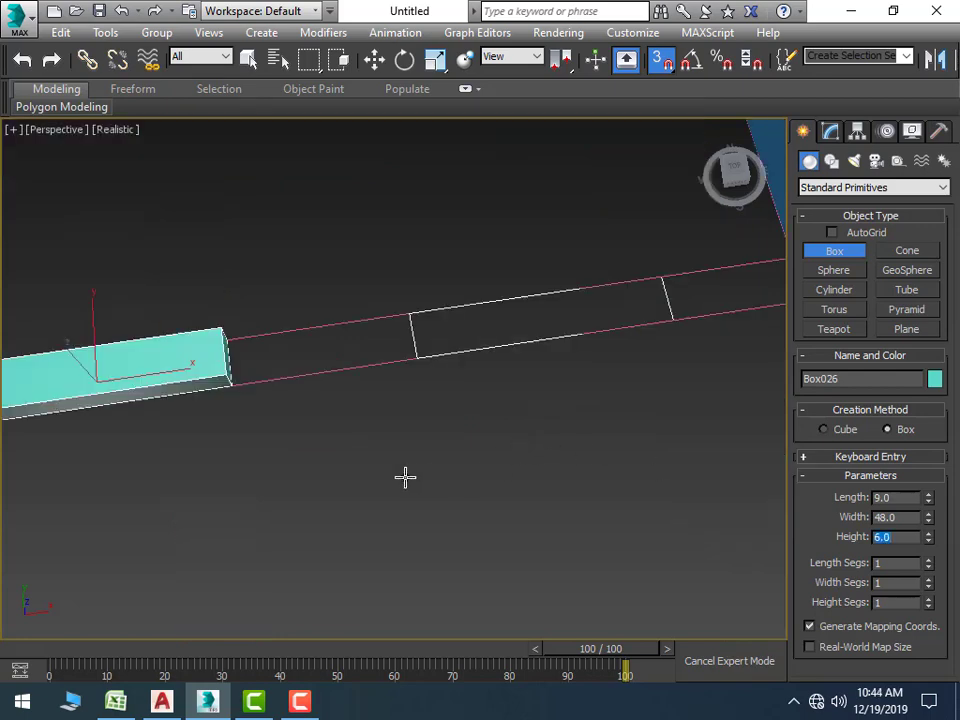
middle_drag(405, 477, 395, 502)
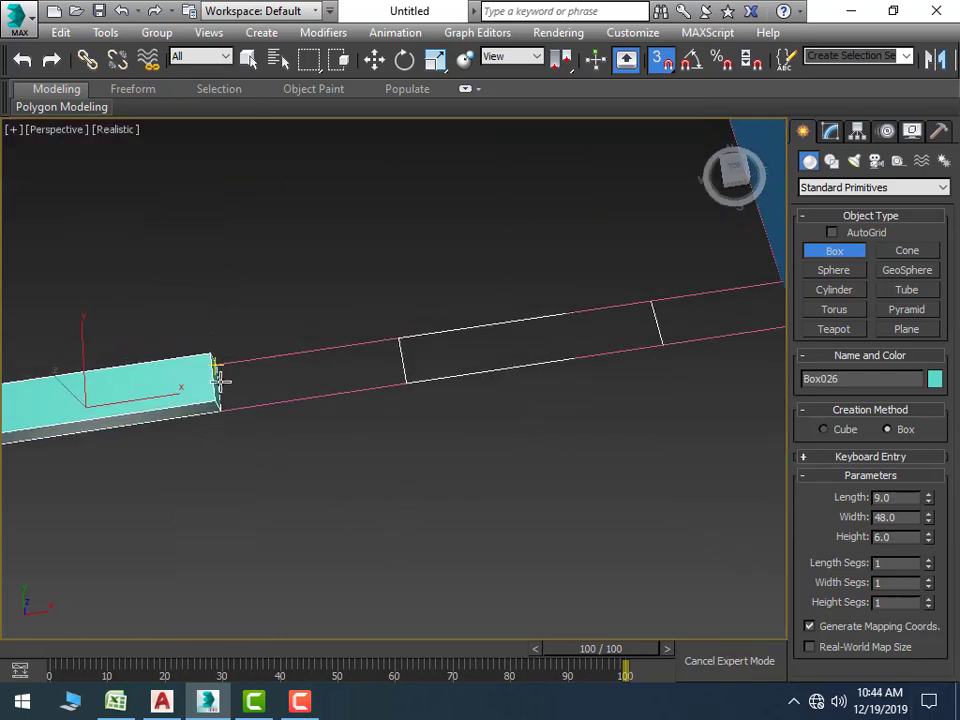
Add a purple full-height wall piece of 84 after the sill block
drag(221, 407, 403, 332)
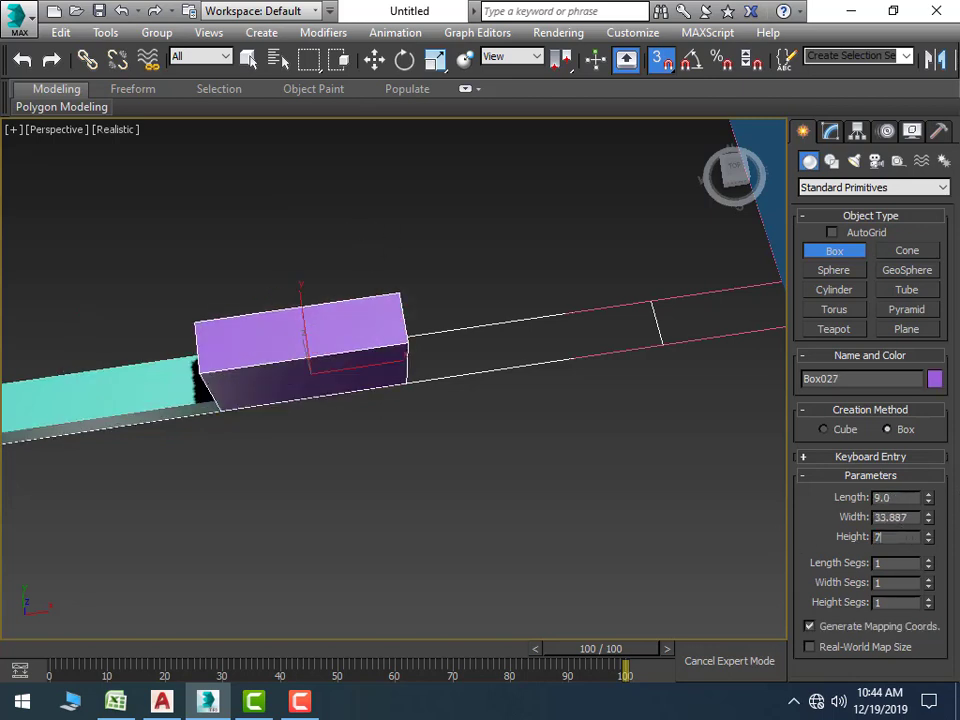
text(84)
key(Return)
mouse_move(724, 506)
middle_down()
mouse_move(435, 506)
mouse_move(213, 437)
middle_up()
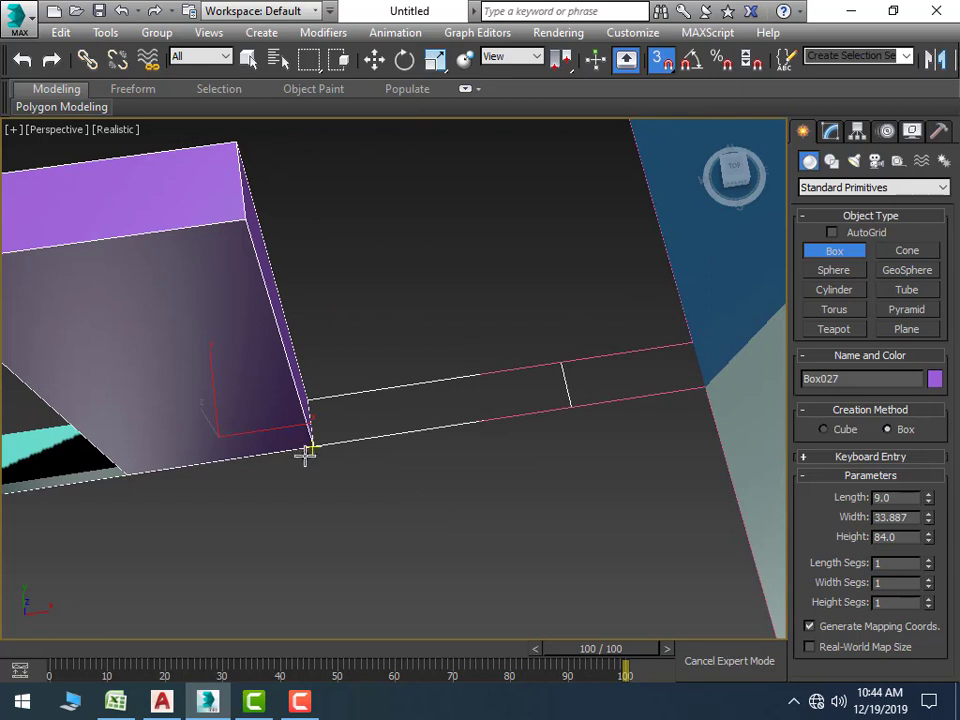
Add a cyan sill block at height 36 and start the purple piece filling the last gap
drag(307, 452, 561, 362)
click(506, 299)
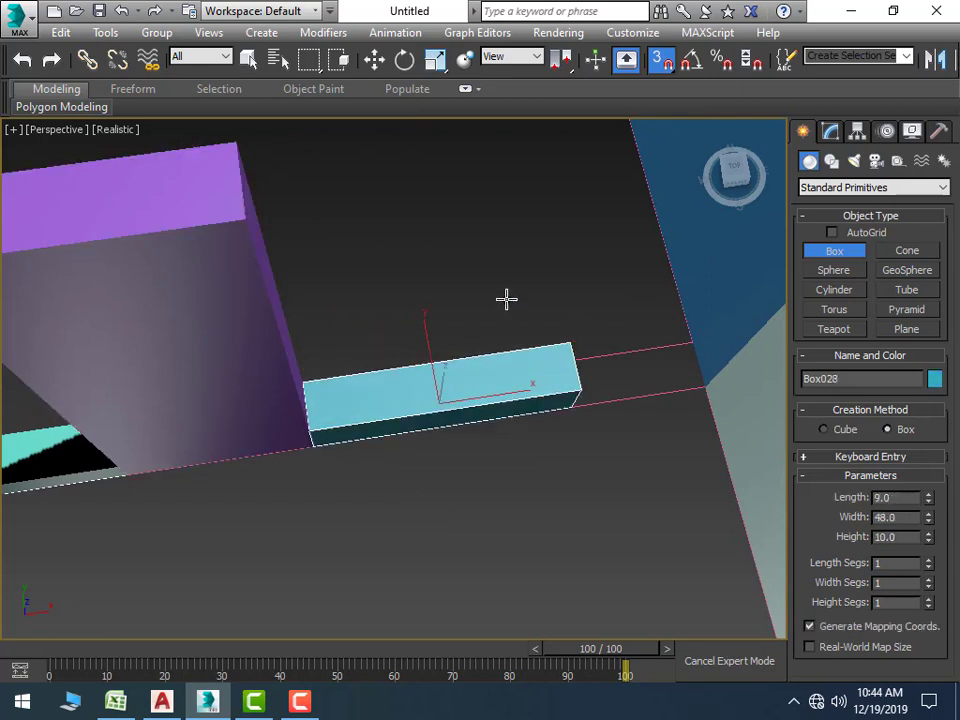
double_click(905, 537)
text(36)
key(Return)
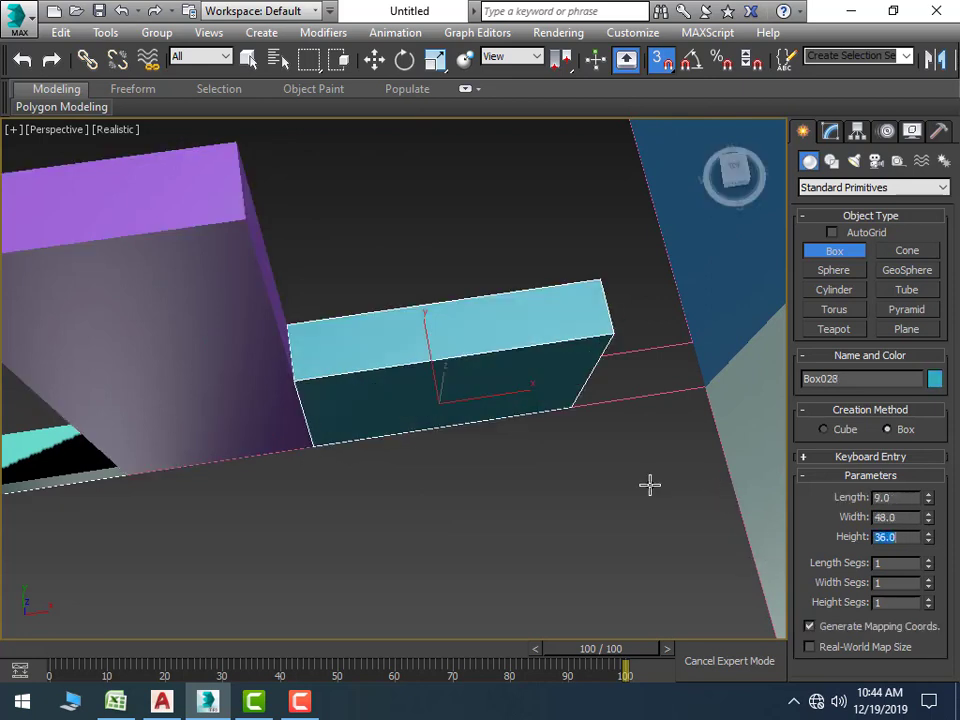
alt+middle_drag(650, 485, 489, 493)
mouse_move(459, 476)
mouse_down()
mouse_move(574, 409)
mouse_move(595, 440)
mouse_up()
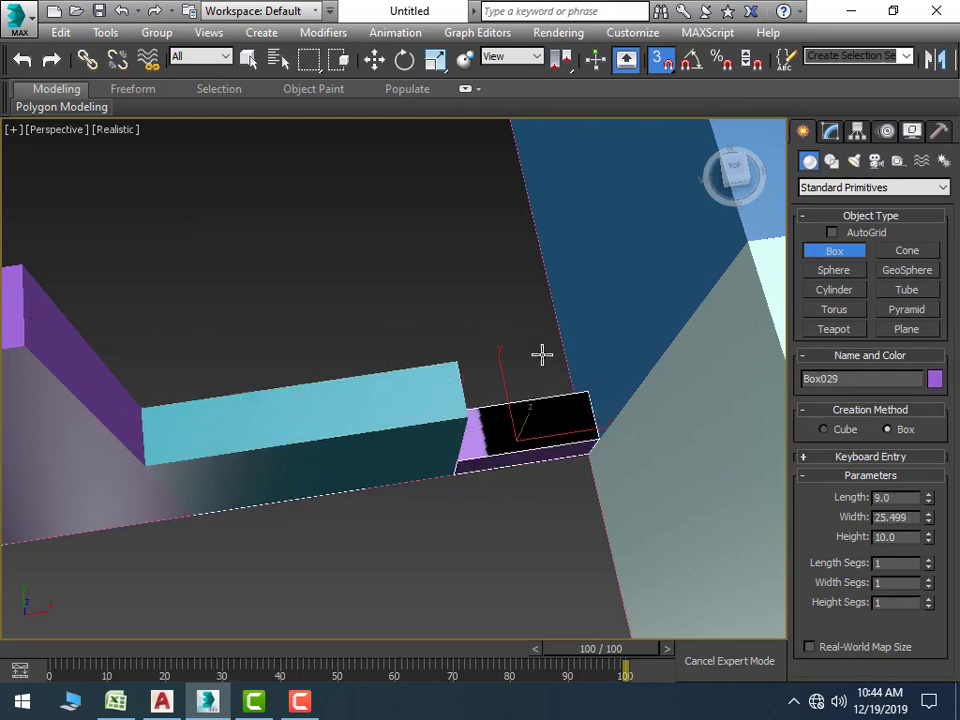
click(541, 354)
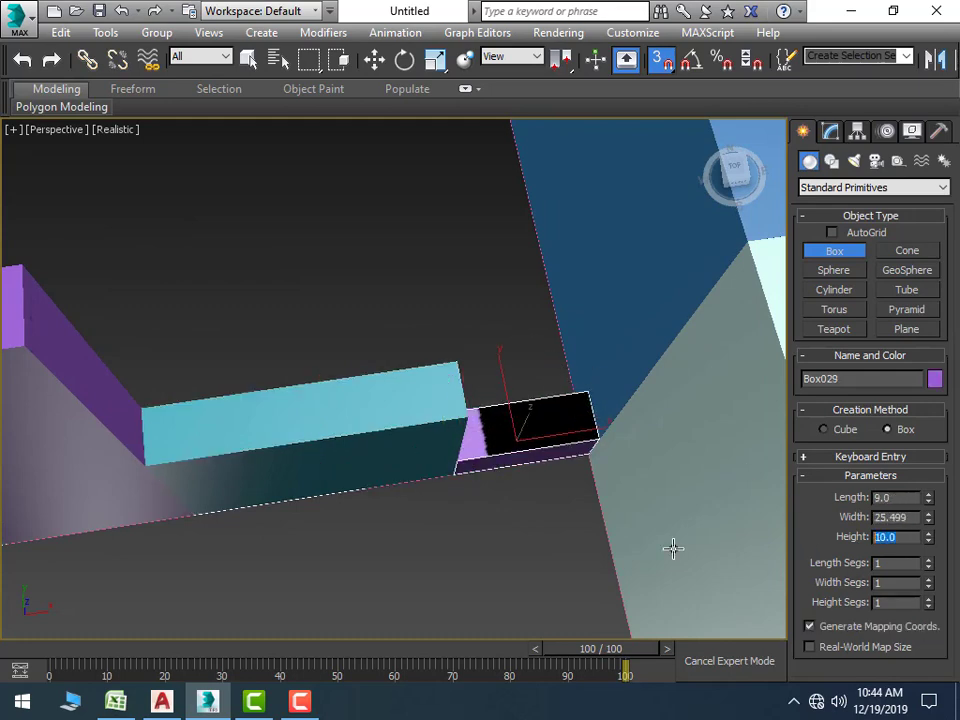
Build the green piece of the short protruding wall and the purple block below its window
scroll(568, 536, down, 5)
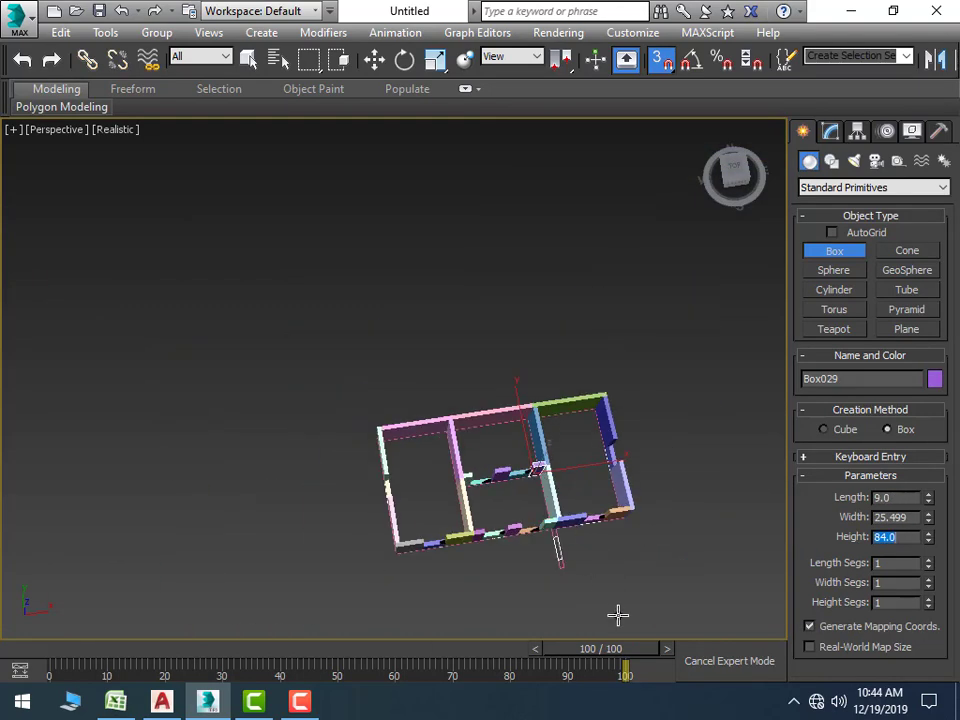
scroll(575, 605, up, 3)
scroll(530, 620, up, 3)
scroll(495, 540, up, 3)
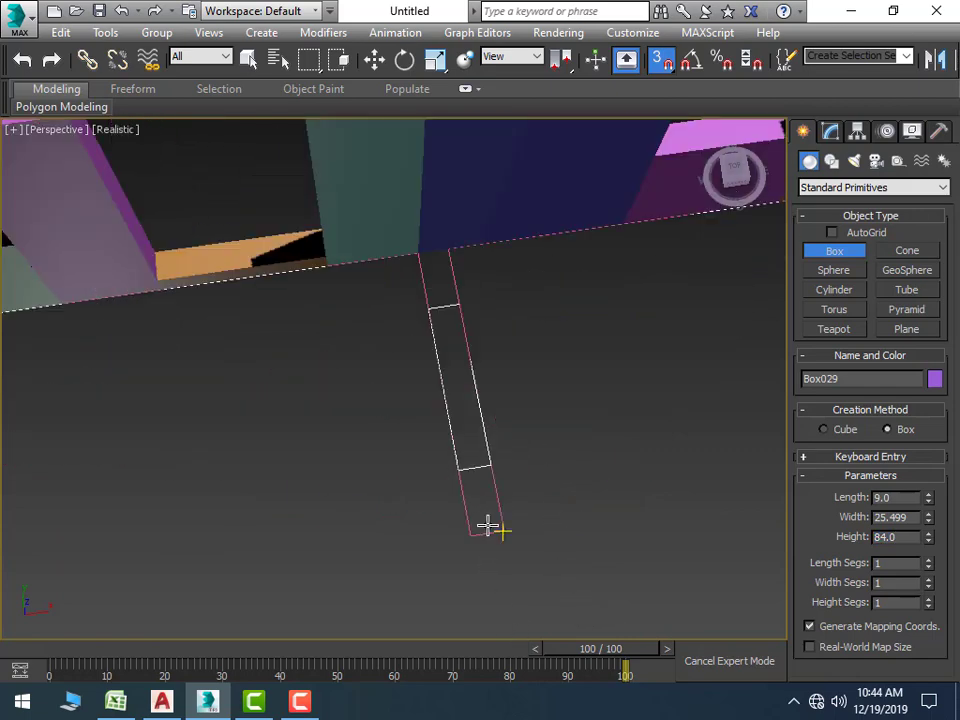
drag(418, 254, 448, 292)
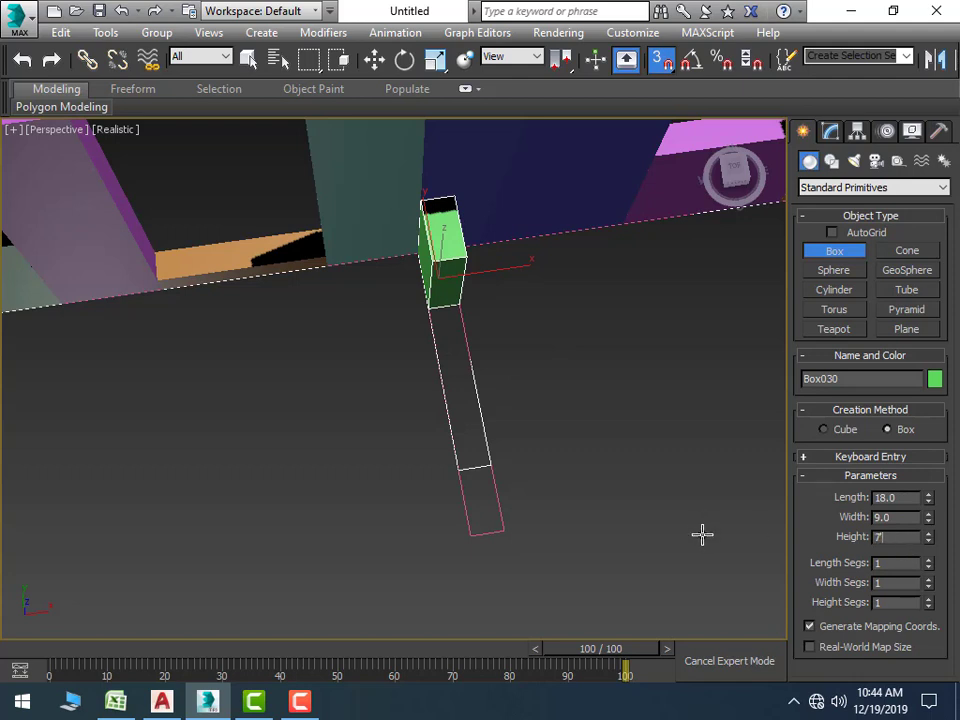
click(435, 313)
mouse_move(433, 315)
mouse_down()
mouse_move(467, 437)
mouse_move(454, 407)
mouse_move(435, 317)
mouse_move(482, 465)
mouse_up()
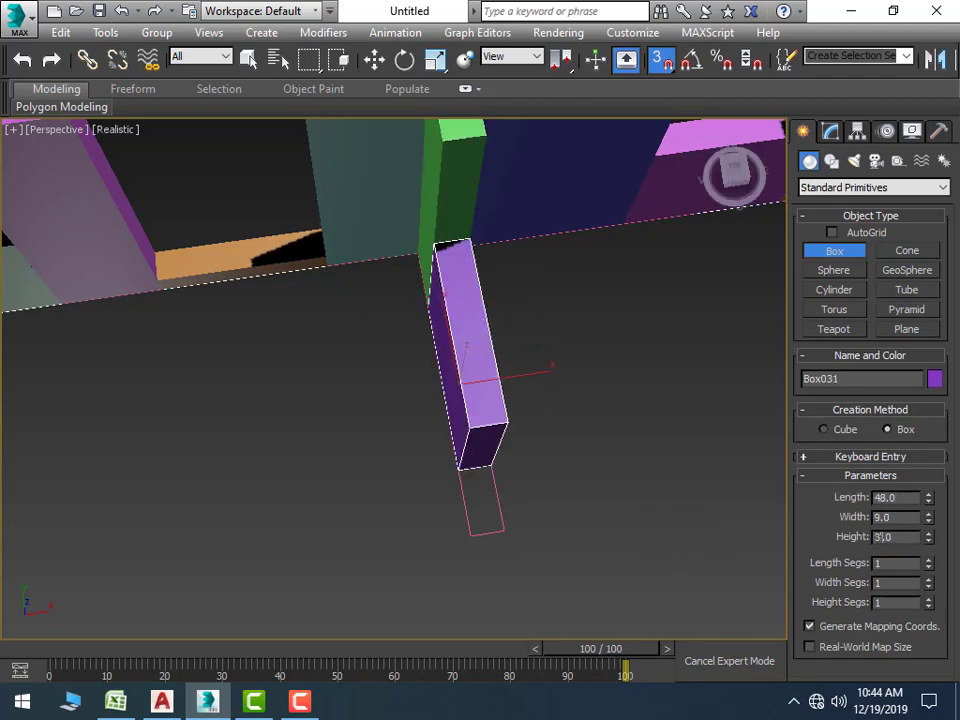
click(501, 514)
Add the yellow end piece of the stub wall at height 84
drag(456, 469, 492, 530)
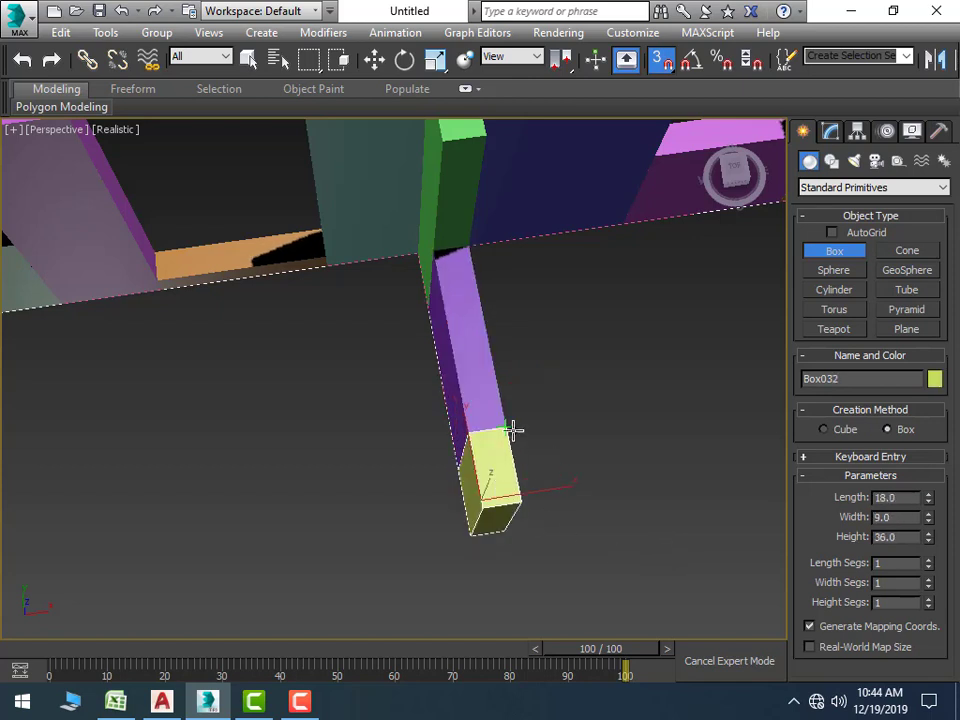
double_click(916, 538)
text(84)
key(Return)
scroll(771, 563, down, 5)
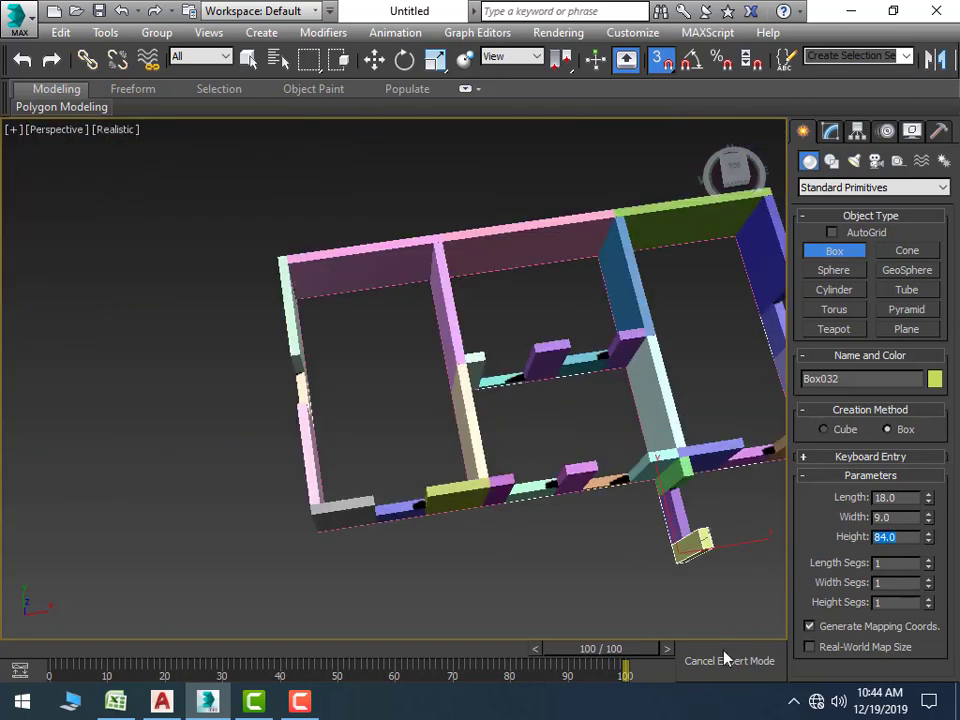
alt+middle_drag(722, 630, 615, 547)
Restore the full interface and leave viewport shadows turned off
key(ctrl+x)
alt+middle_drag(461, 450, 425, 452)
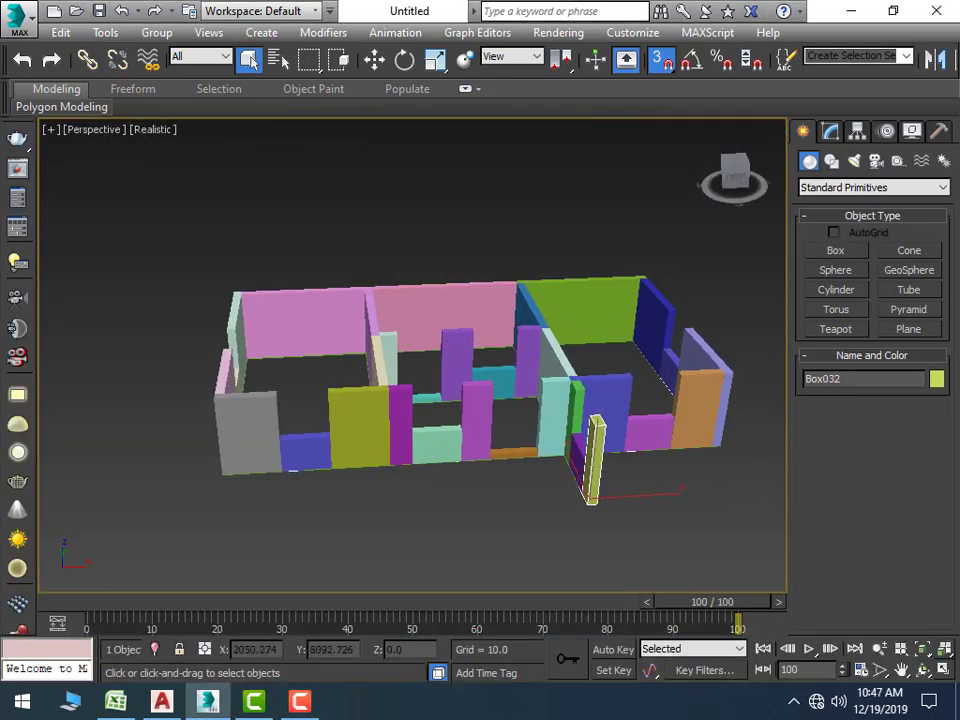
right_click(933, 675)
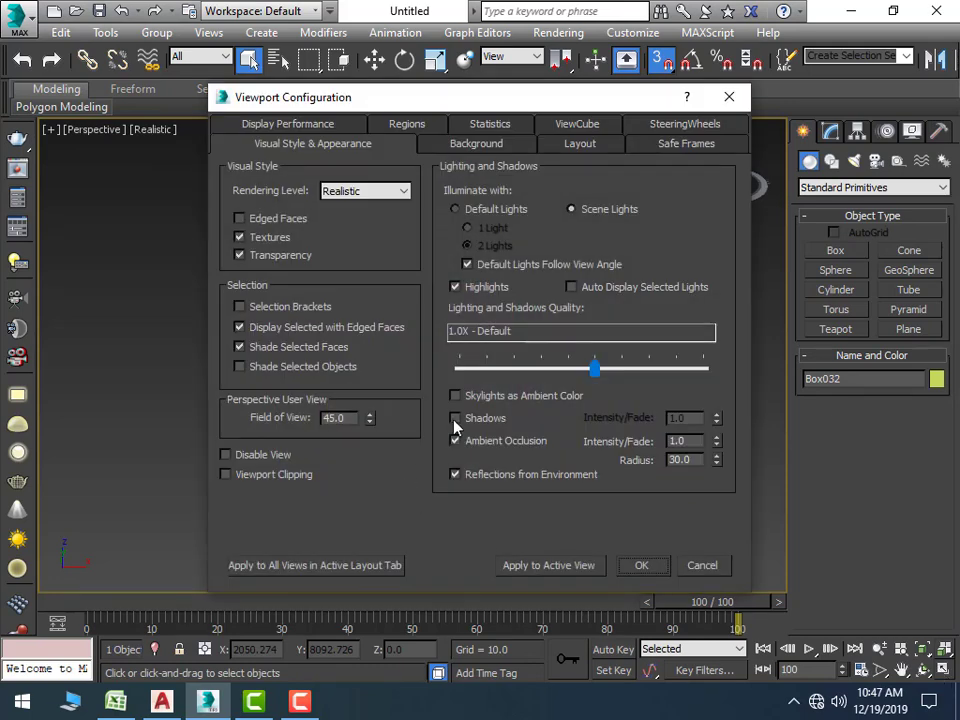
click(456, 426)
click(481, 427)
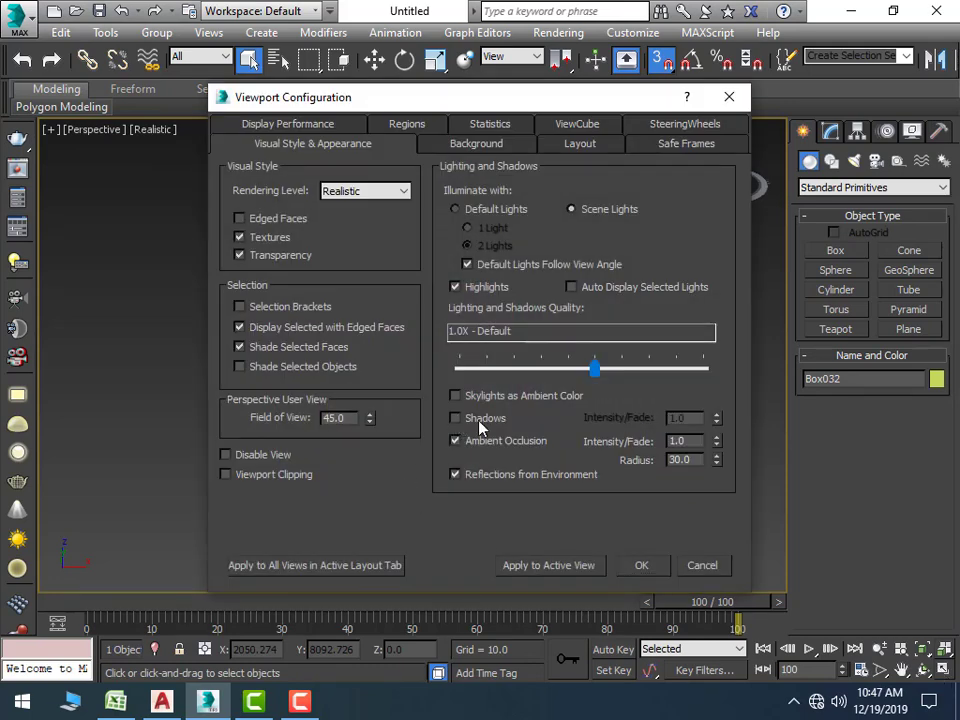
click(642, 566)
Window-select all 35 building pieces and confirm via Unhide by Name that none are hidden
scroll(573, 443, up, 3)
scroll(575, 443, up, 1)
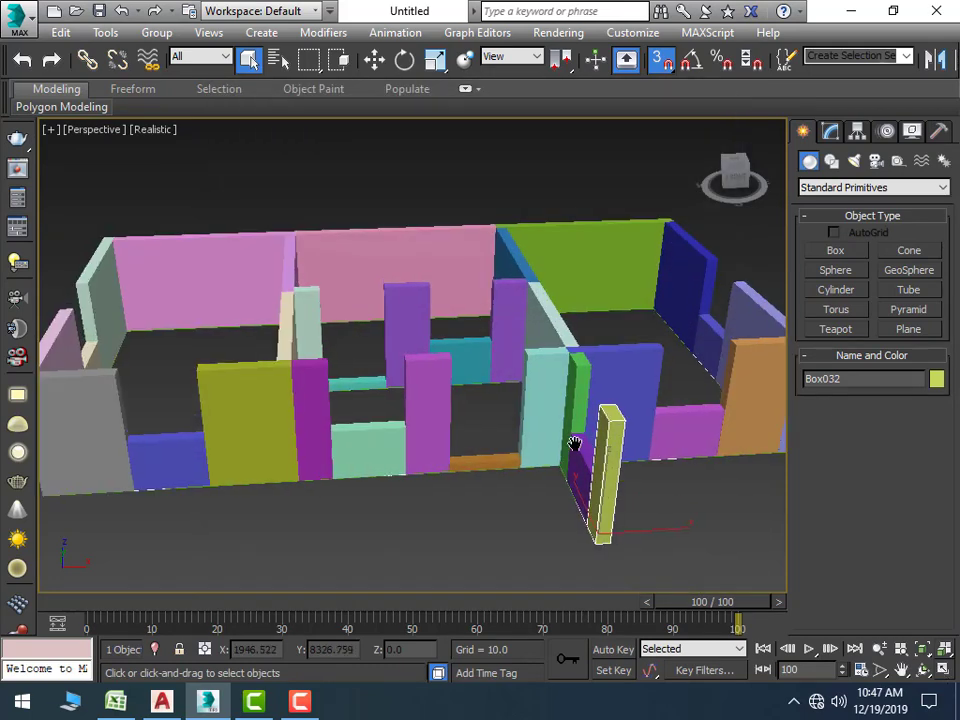
scroll(575, 443, down, 4)
scroll(539, 428, down, 2)
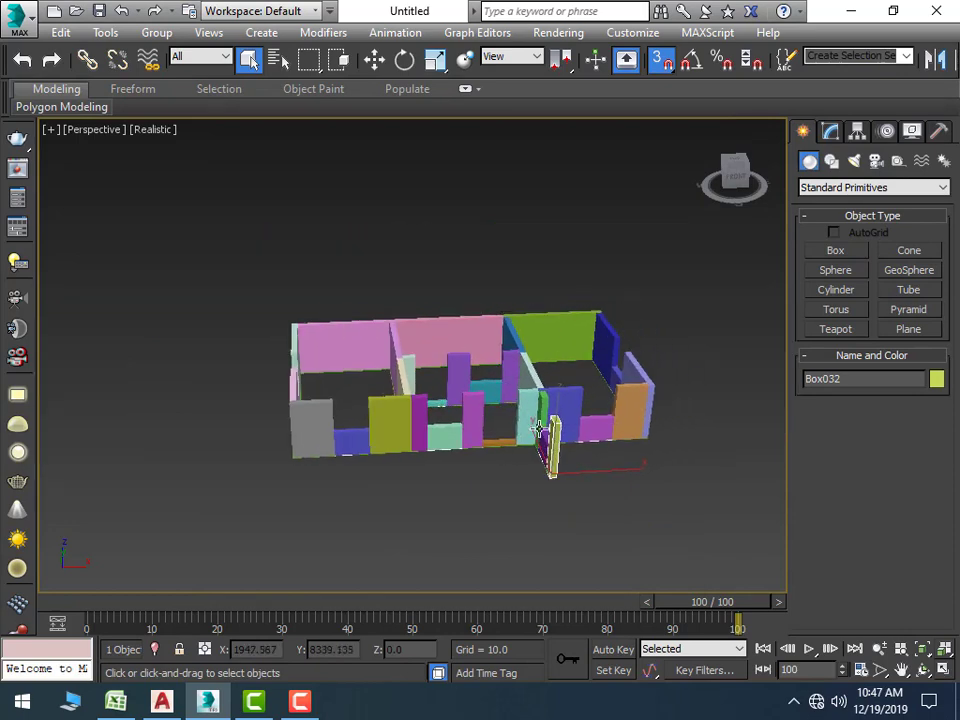
drag(250, 272, 731, 540)
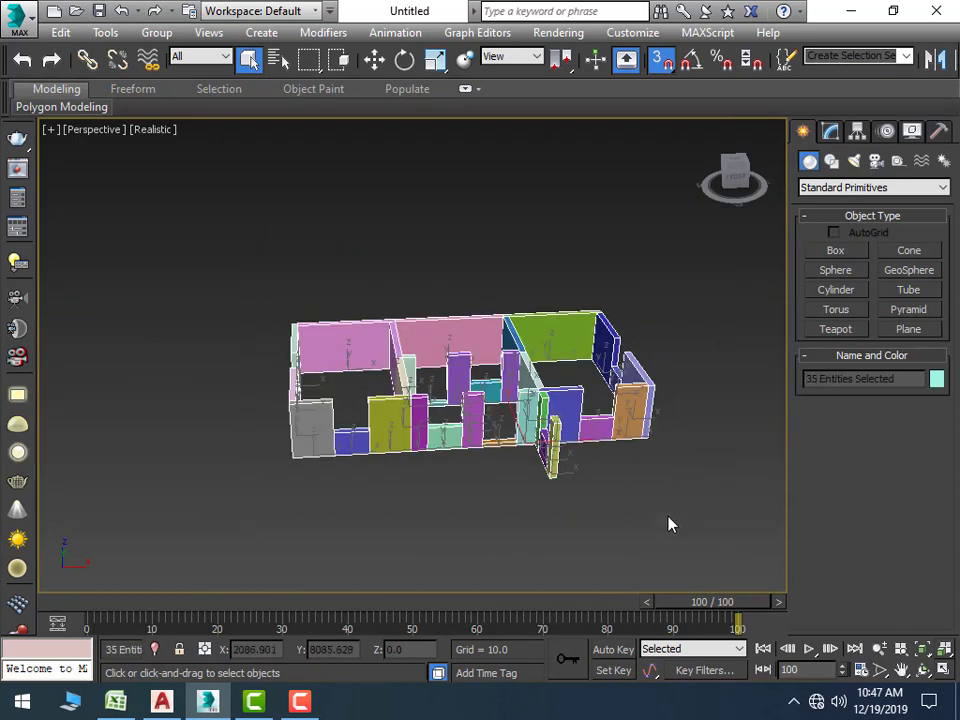
right_click(498, 433)
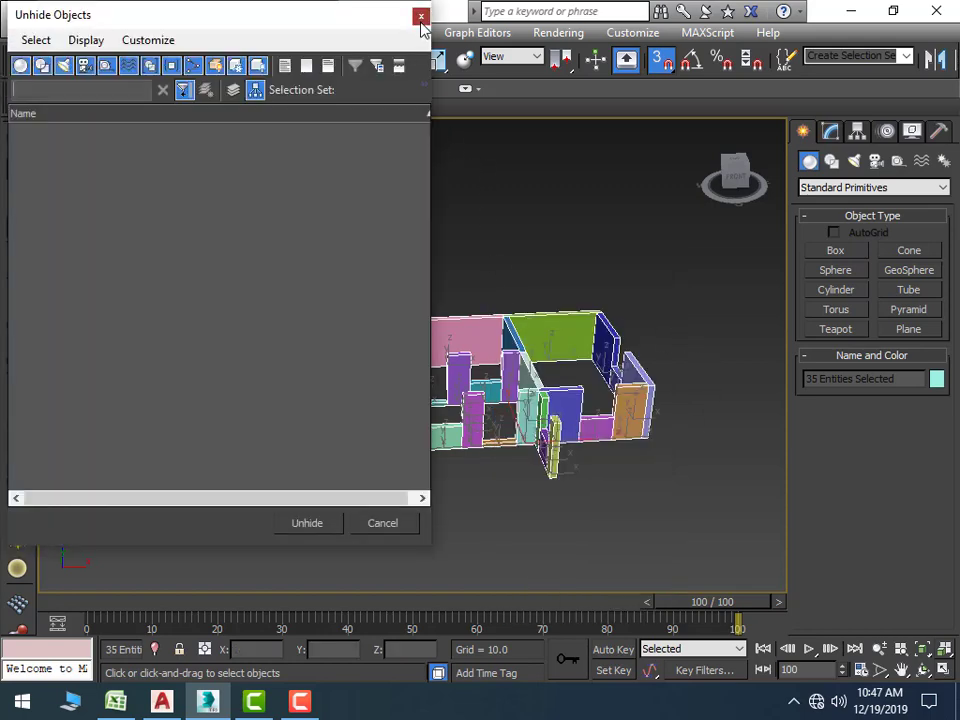
click(421, 15)
scroll(410, 332, down, 3)
scroll(440, 345, down, 1)
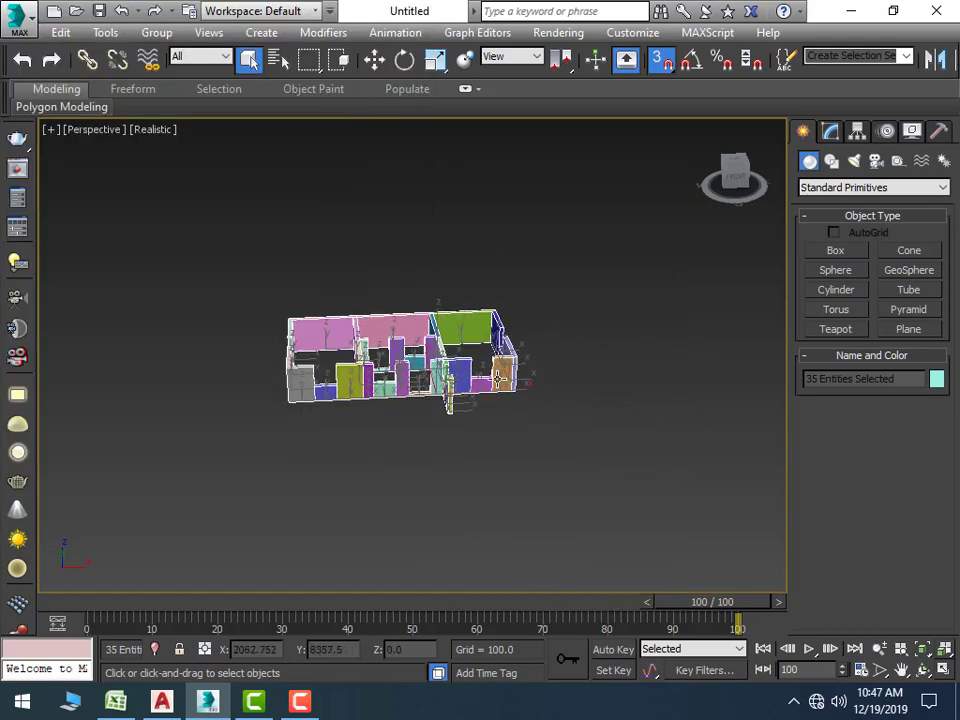
With snaps off, Shift-move the house to the right as an independent Copy, then deselect
key(w)
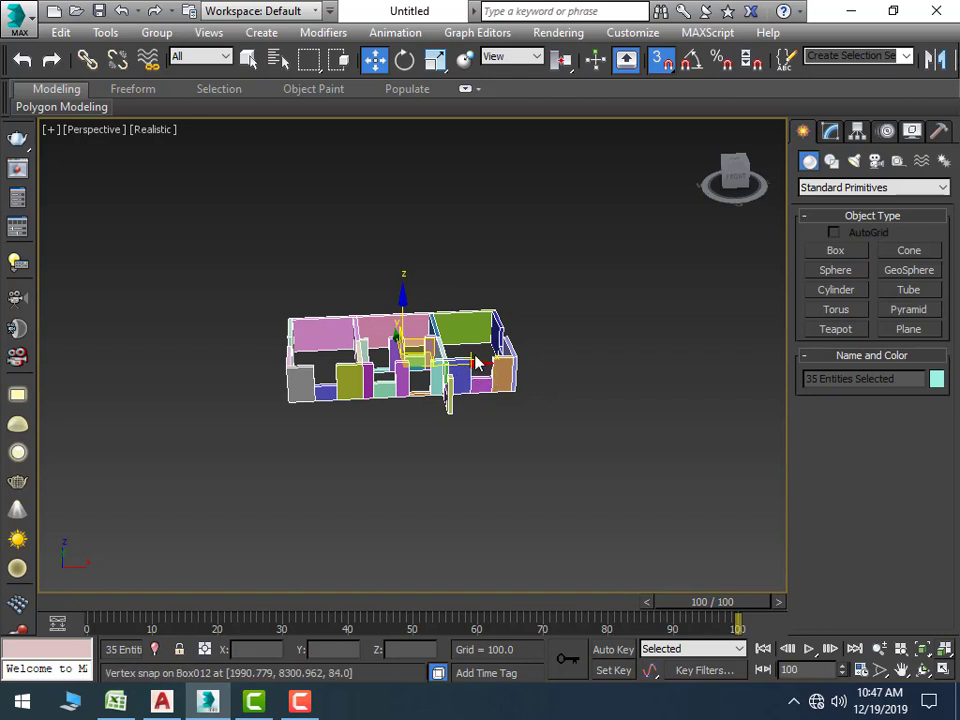
click(662, 59)
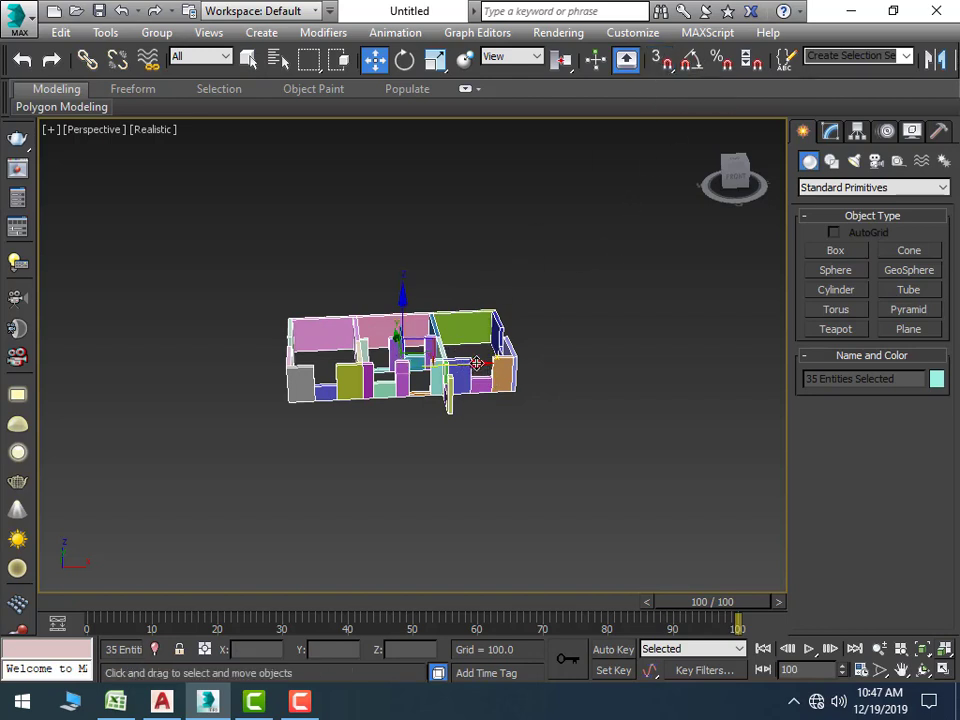
shift+drag(476, 363, 737, 404)
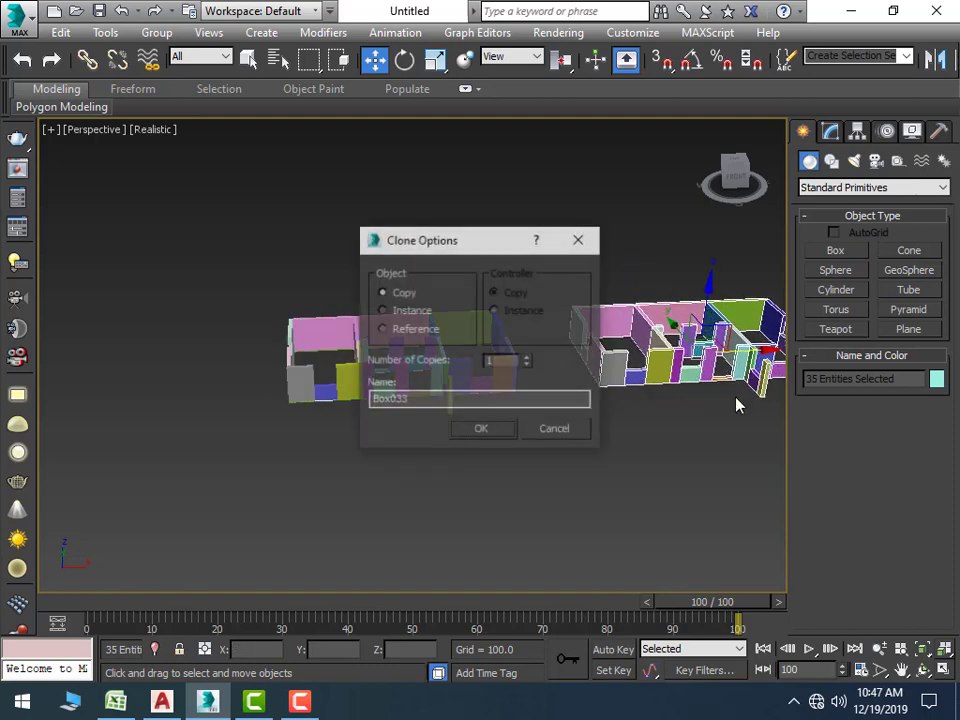
click(492, 431)
scroll(433, 446, up, 3)
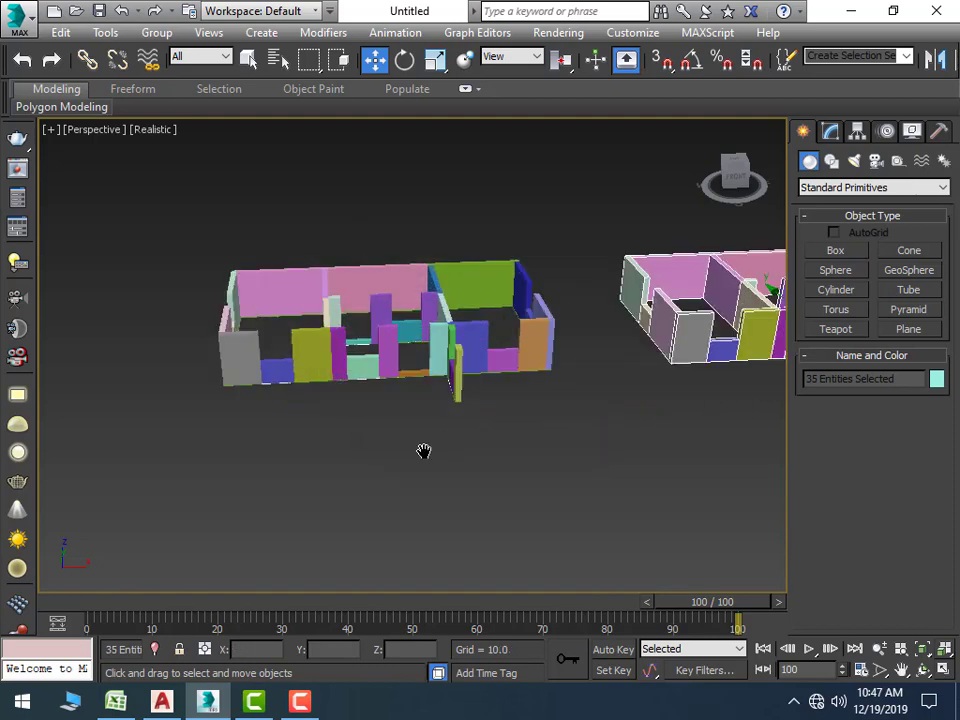
middle_drag(424, 451, 463, 520)
click(463, 520)
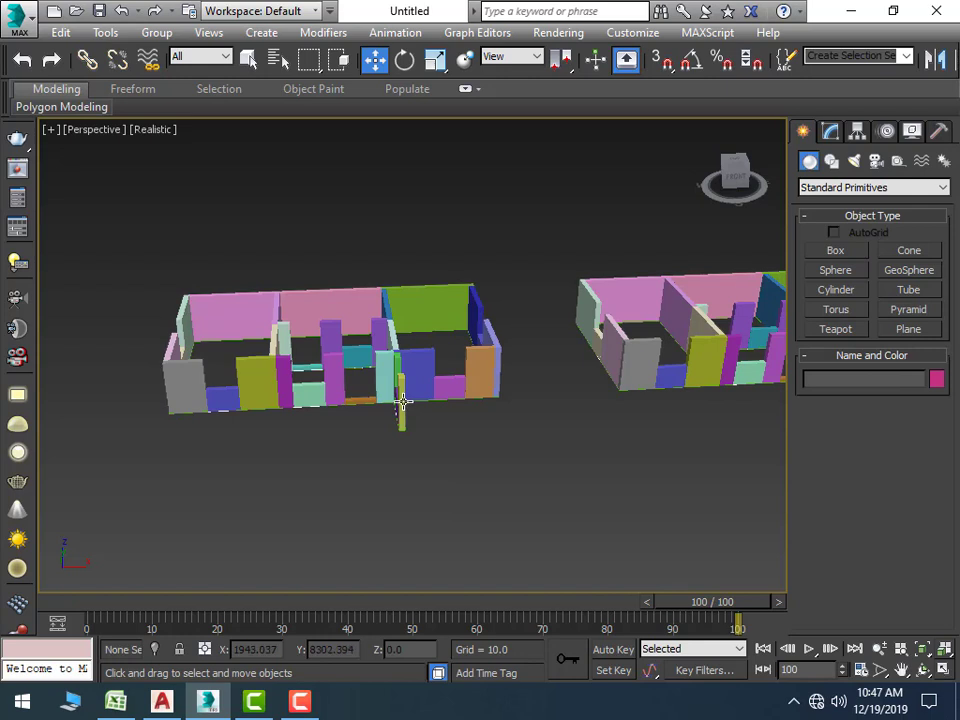
scroll(317, 411, up, 2)
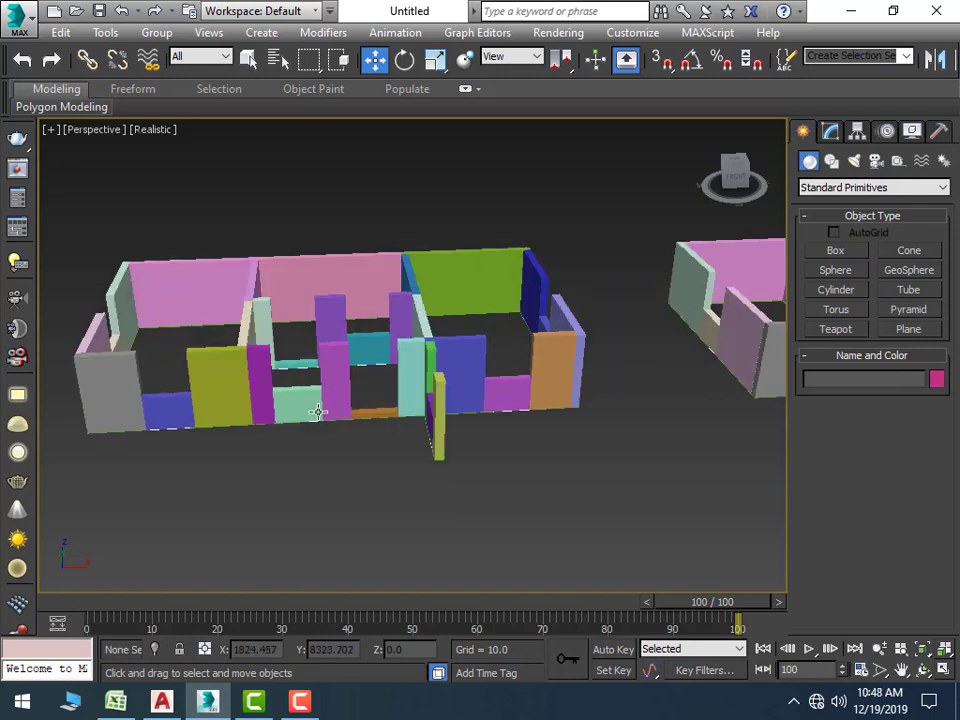
Convert the cyan wall piece Box011 to an Editable Poly
right_click(405, 385)
mouse_move(470, 567)
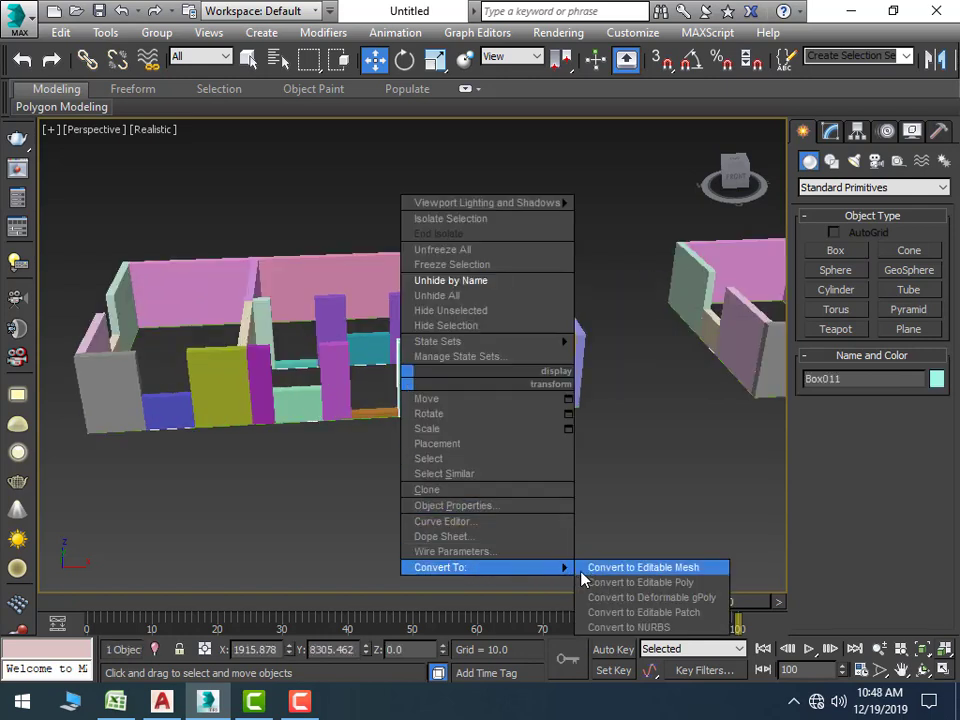
click(608, 582)
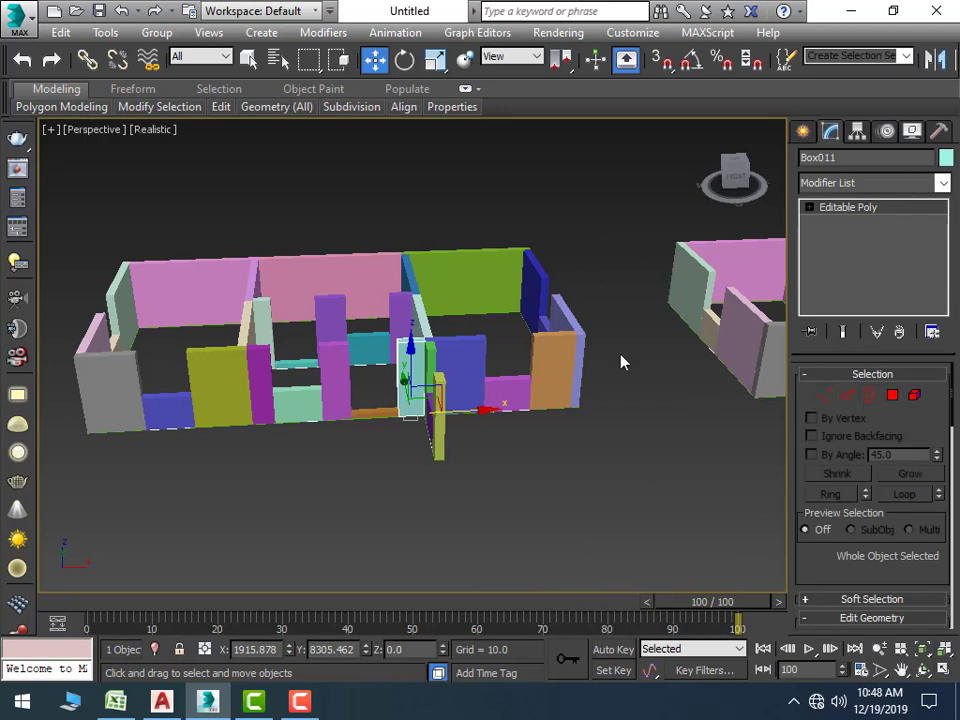
right_click(403, 332)
click(375, 189)
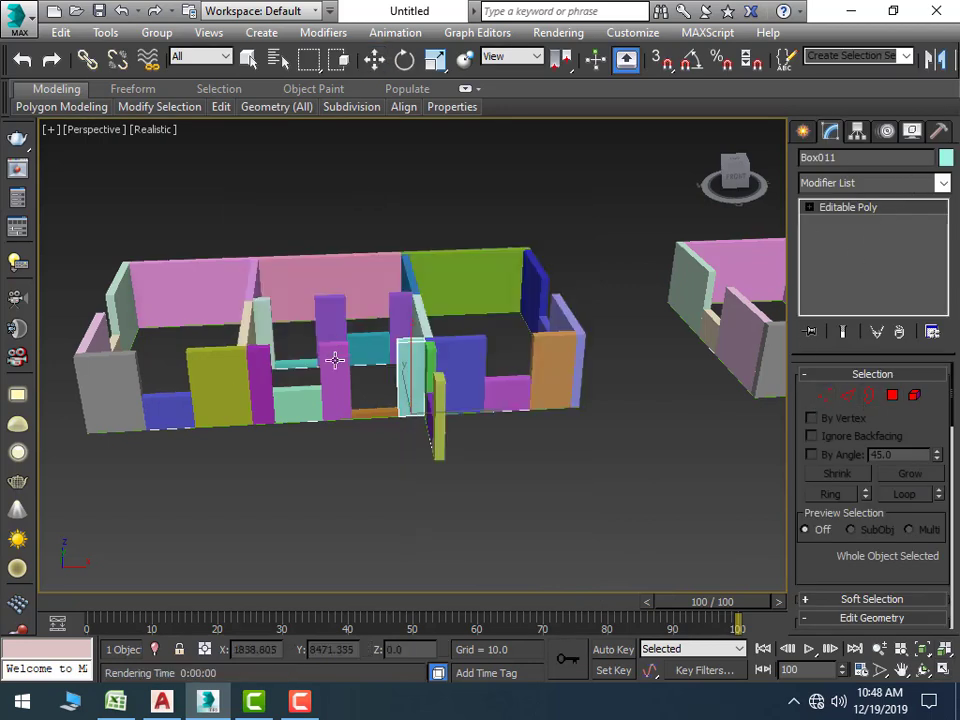
Attach the front floor strips, left wall and back-left wall pieces to Box011
click(363, 411)
click(339, 399)
click(300, 407)
click(261, 401)
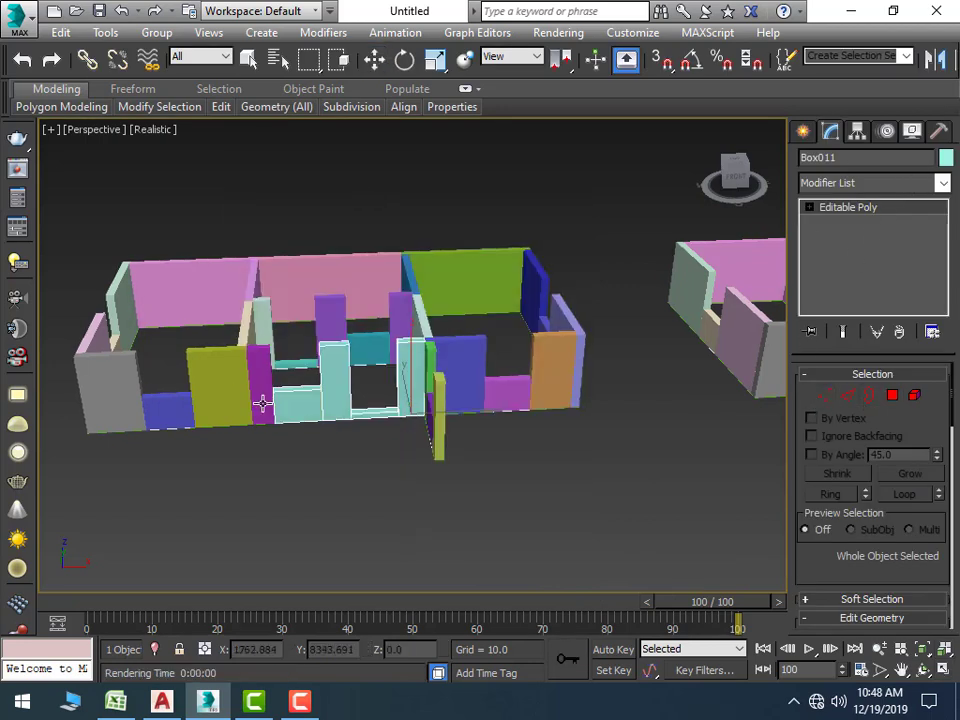
click(235, 397)
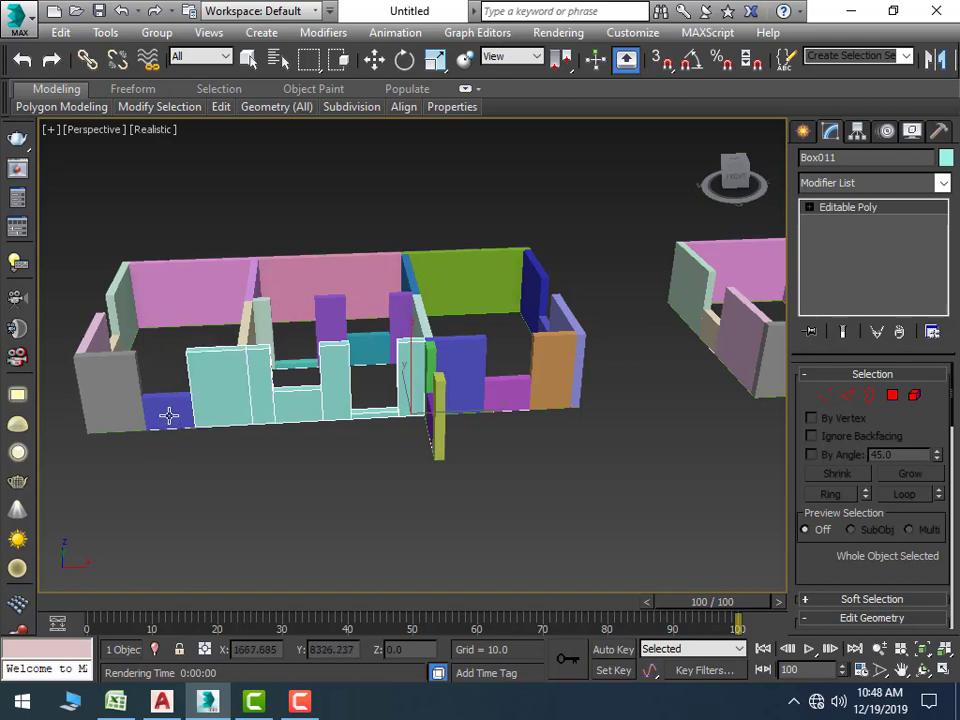
click(167, 413)
click(122, 398)
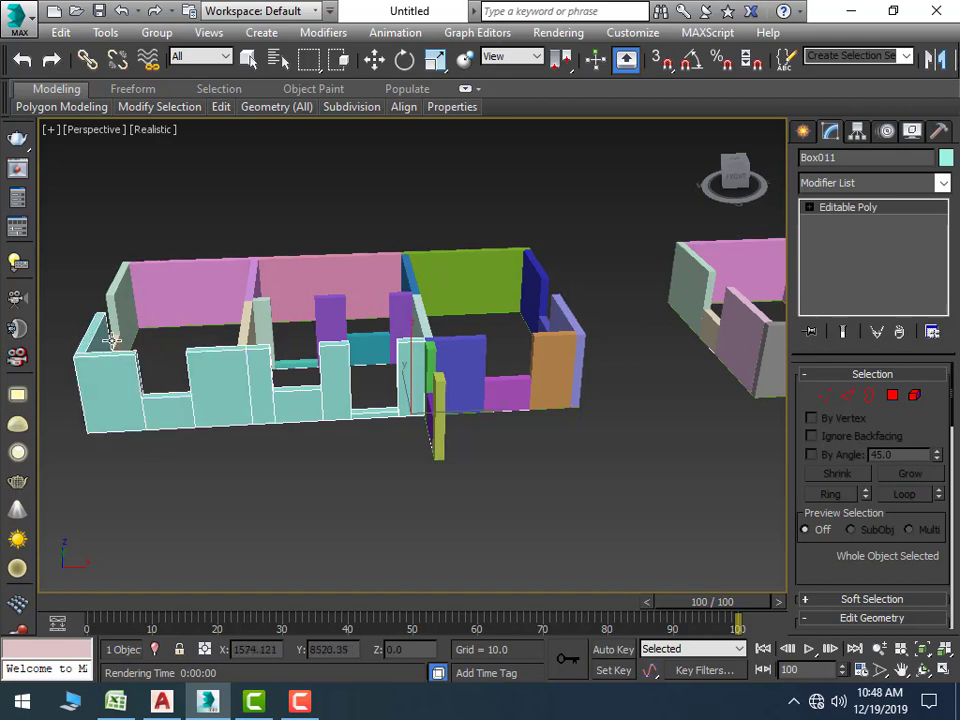
click(163, 297)
click(265, 291)
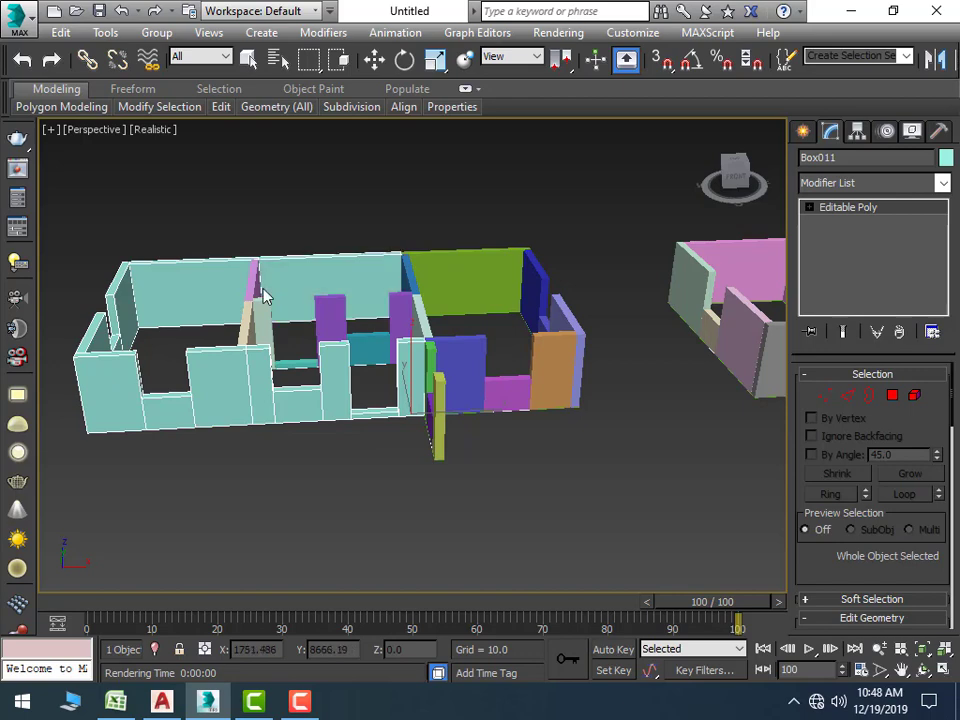
click(254, 288)
click(246, 327)
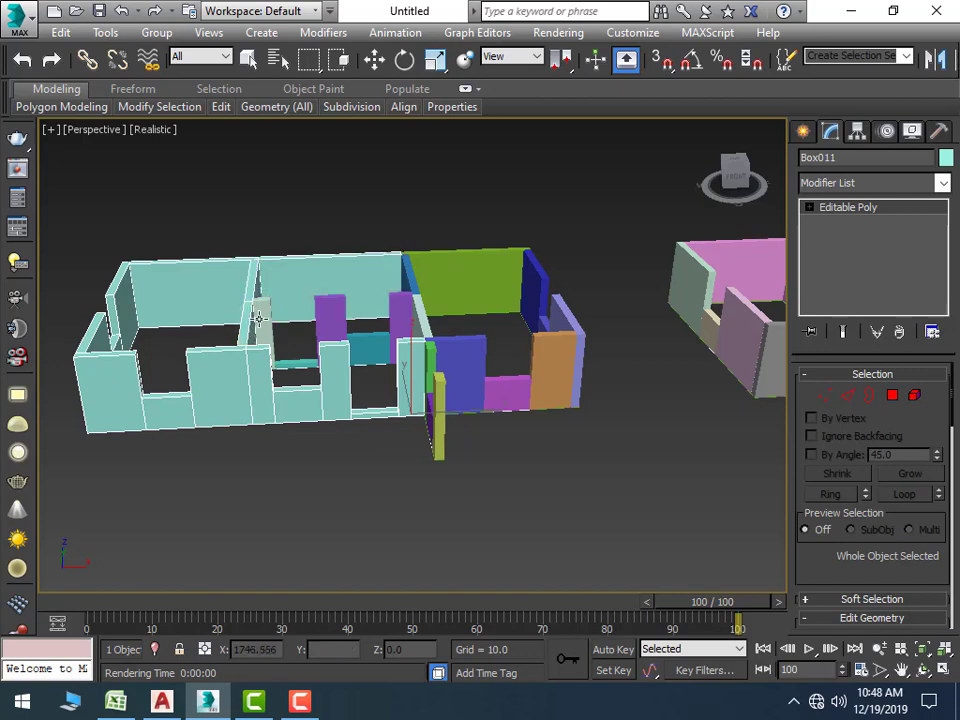
click(335, 330)
Attach the remaining right-side and back-right wall pieces to Box011
click(366, 351)
click(403, 323)
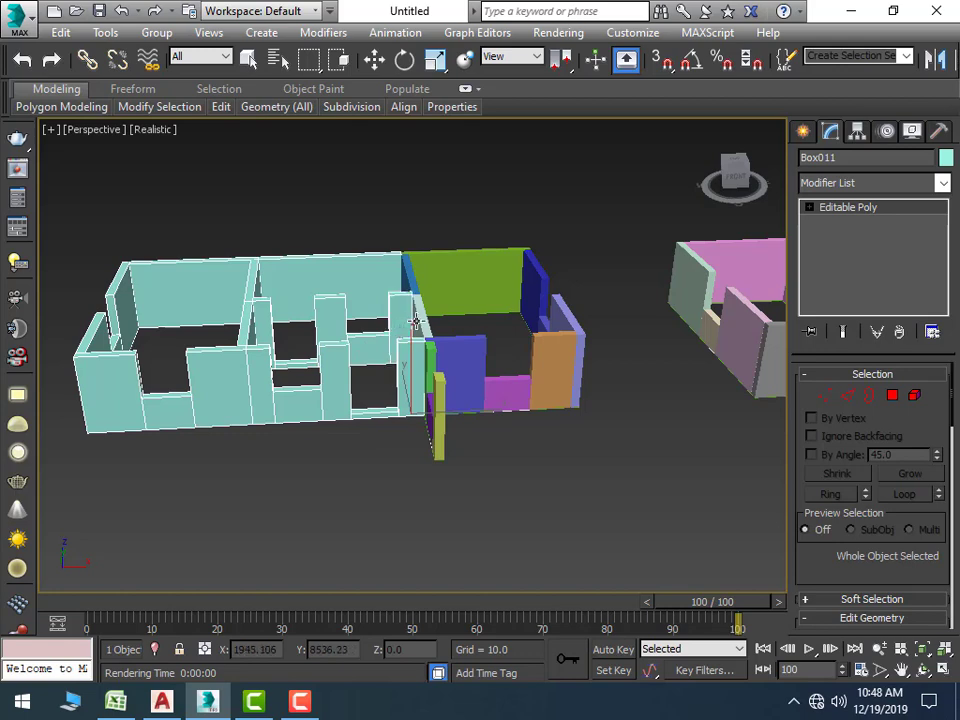
click(439, 280)
click(535, 300)
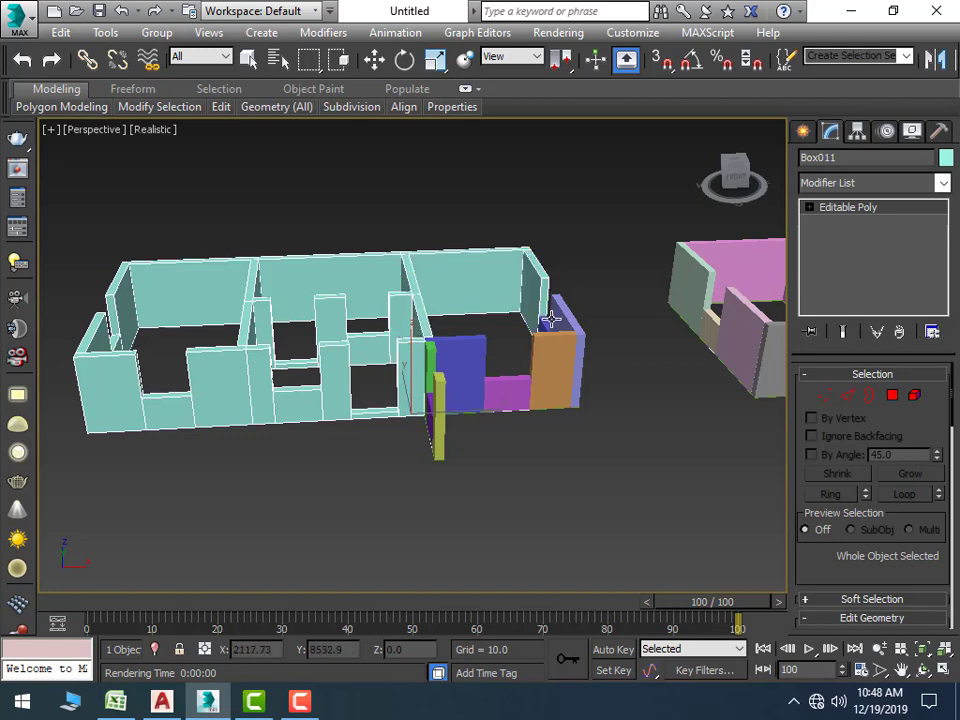
click(557, 334)
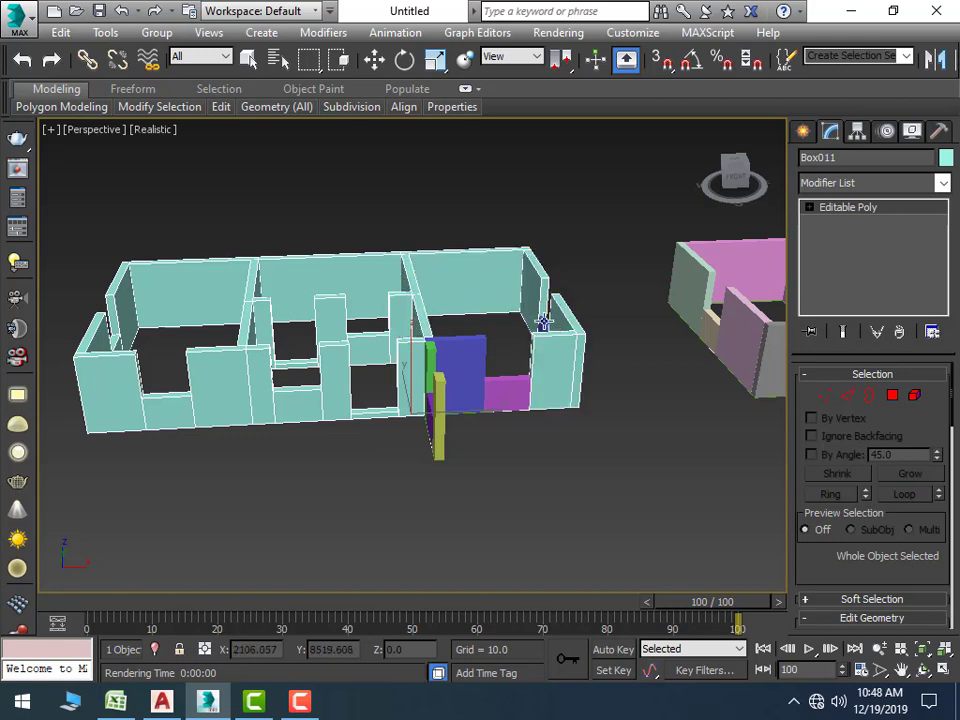
click(507, 390)
click(463, 381)
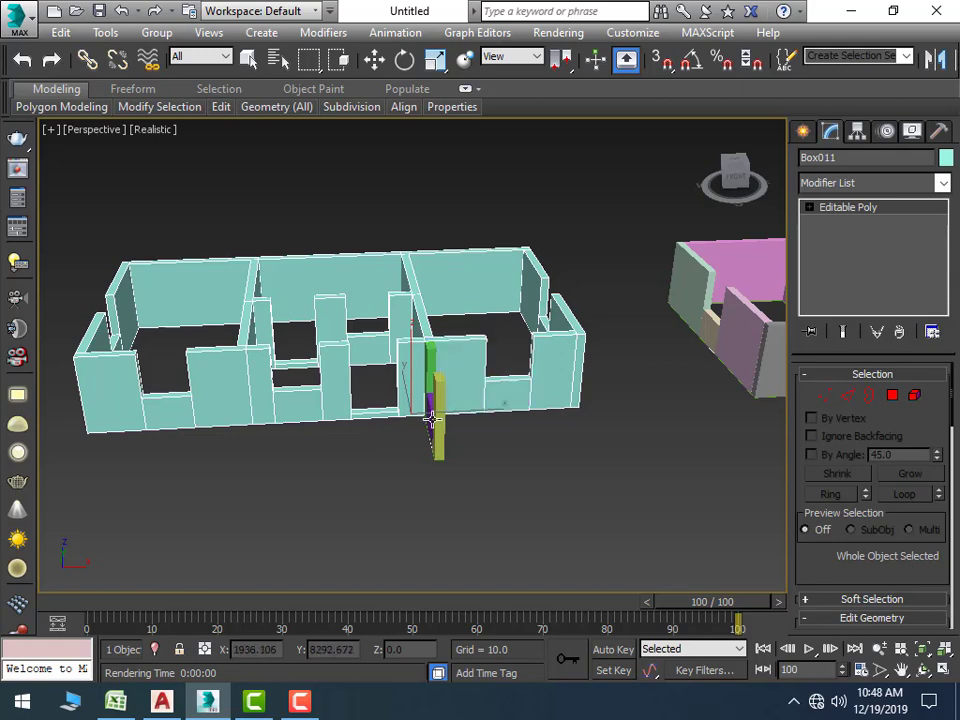
click(431, 418)
click(428, 400)
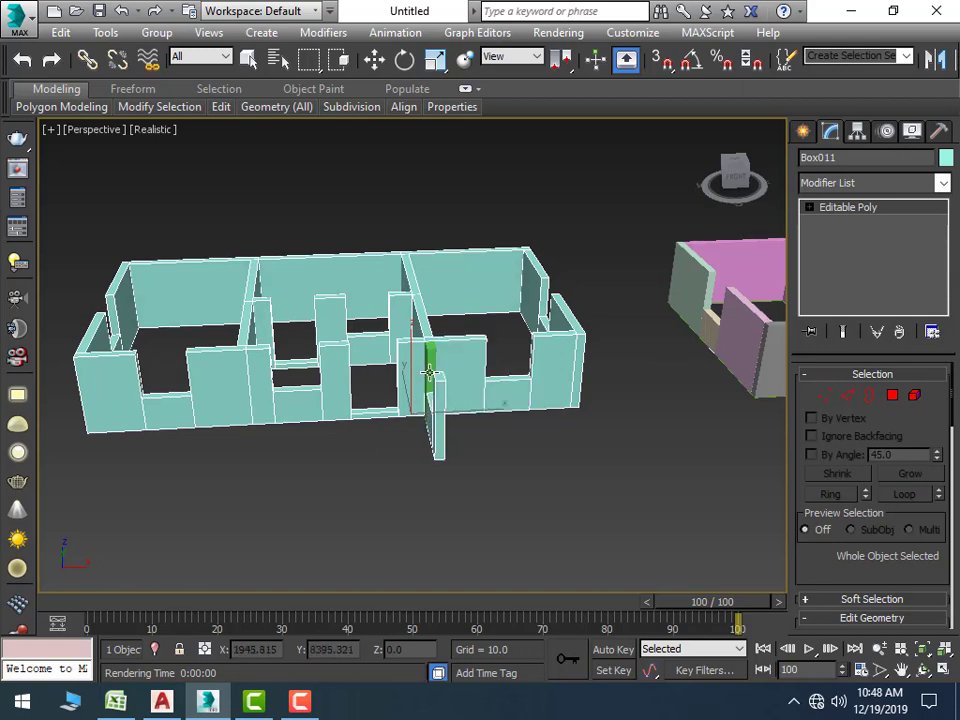
click(428, 372)
scroll(392, 407, down, 3)
scroll(365, 415, down, 2)
key(super)
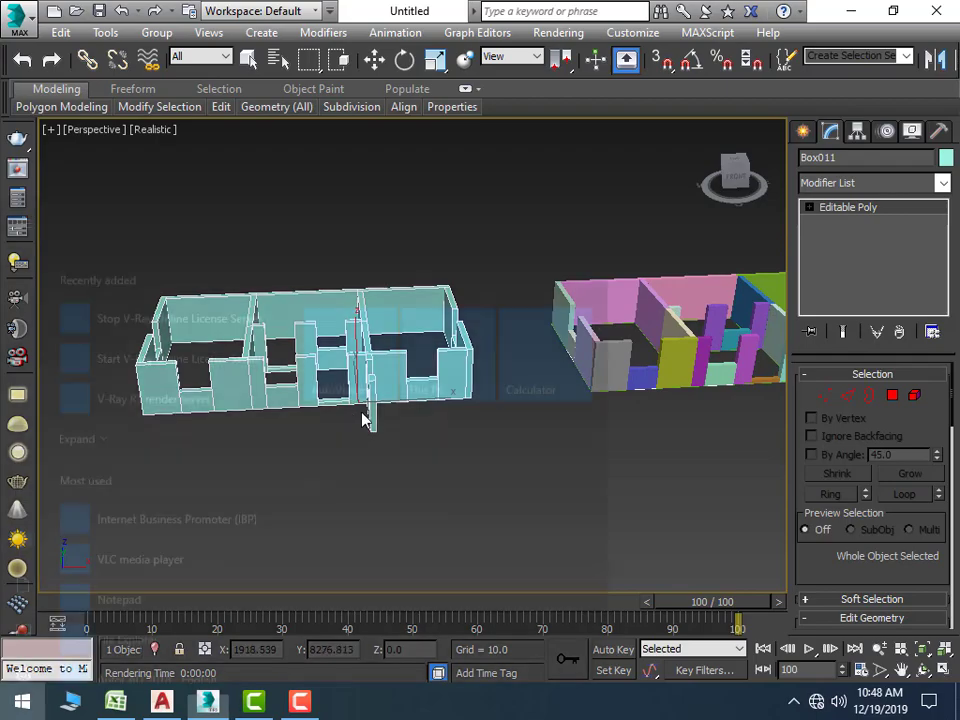
key(Escape)
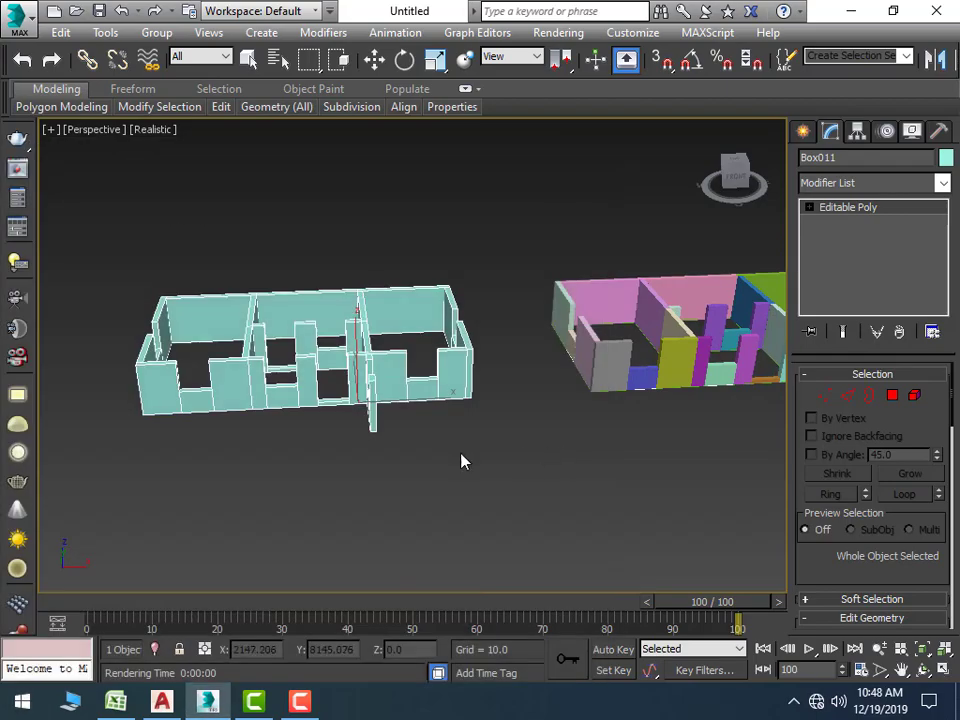
mouse_move(396, 452)
alt+middle_down()
mouse_move(328, 510)
mouse_move(278, 412)
mouse_move(234, 446)
mouse_move(519, 469)
mouse_move(579, 426)
mouse_move(459, 429)
mouse_move(418, 459)
mouse_move(444, 452)
mouse_move(282, 438)
alt+middle_up()
scroll(227, 343, up, 5)
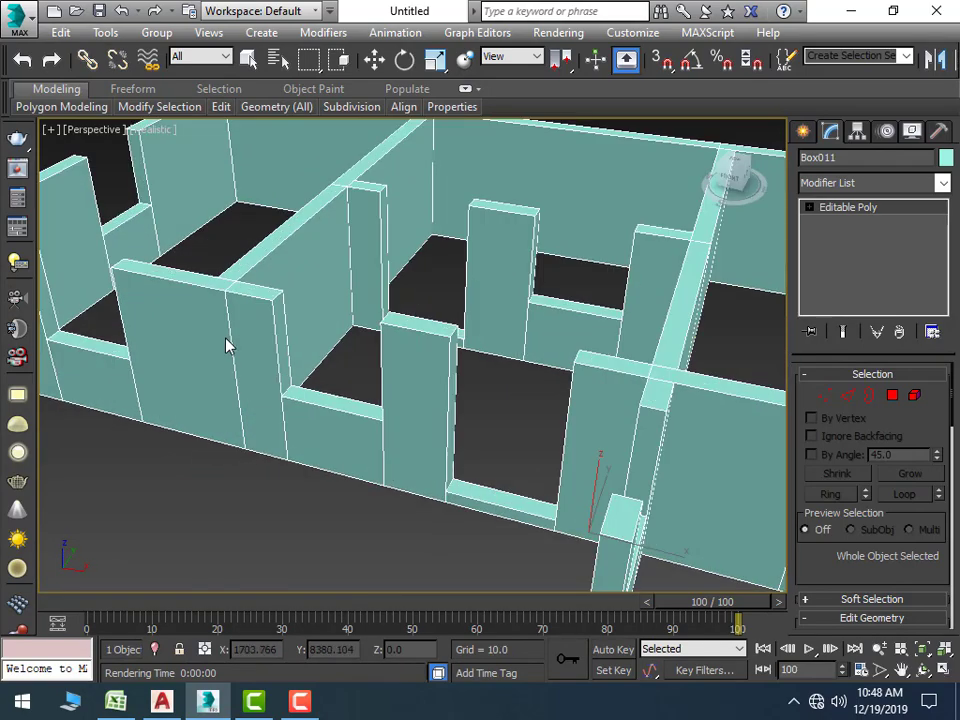
mouse_move(227, 343)
alt+middle_down()
mouse_move(225, 381)
mouse_move(396, 424)
alt+middle_up()
scroll(225, 381, down, 10)
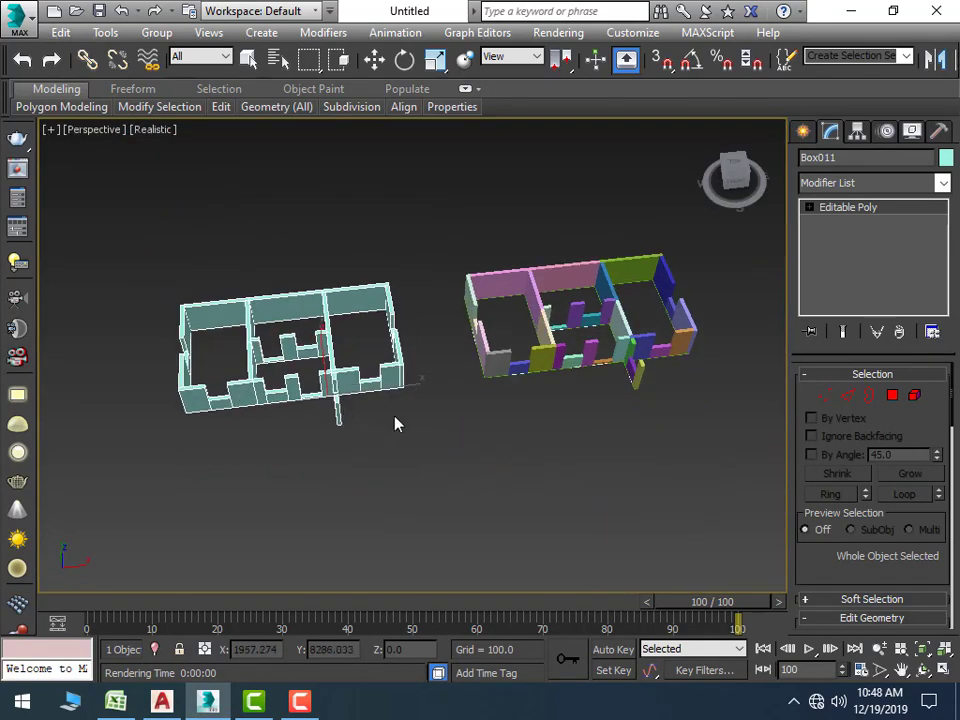
In Polygon mode, select the central and right-side wall-top faces of the left block
click(891, 398)
scroll(333, 405, up, 4)
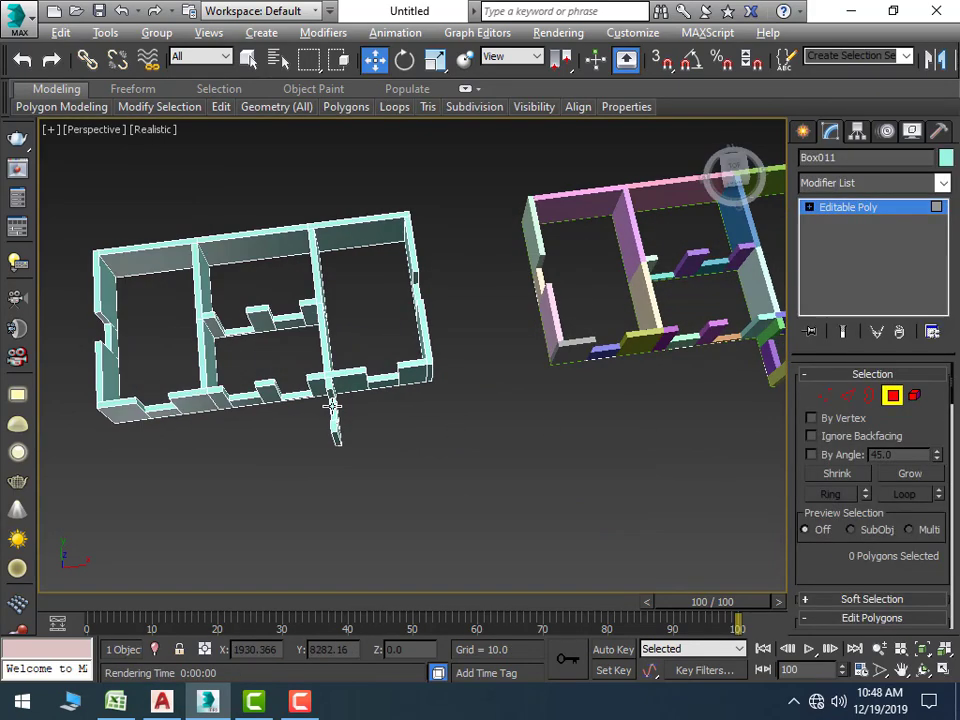
scroll(333, 405, up, 3)
click(314, 342)
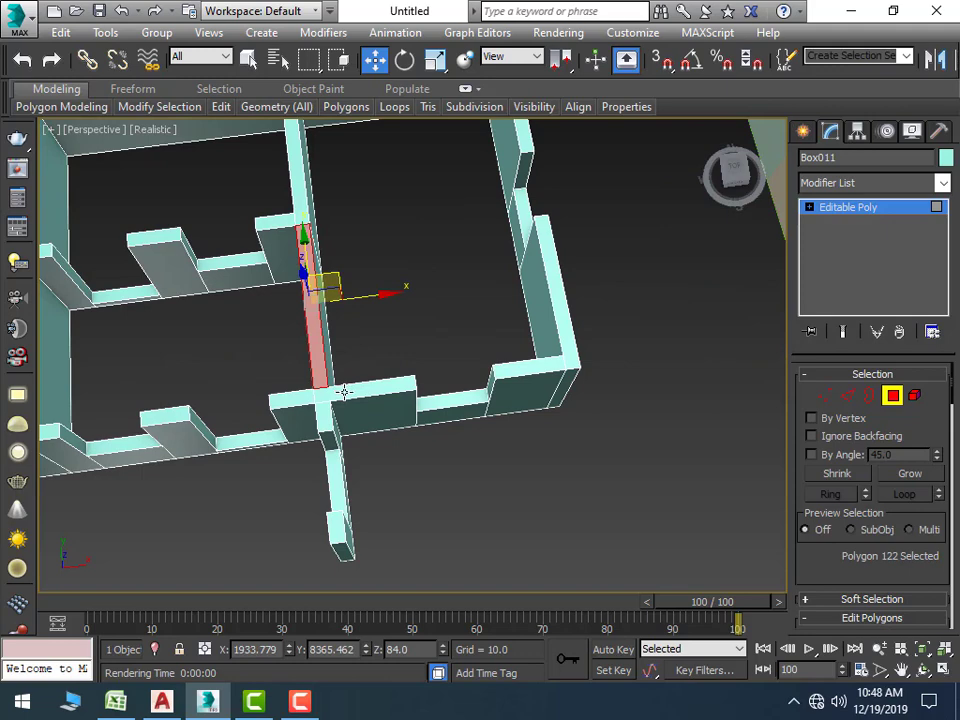
ctrl+click(344, 392)
ctrl+click(298, 398)
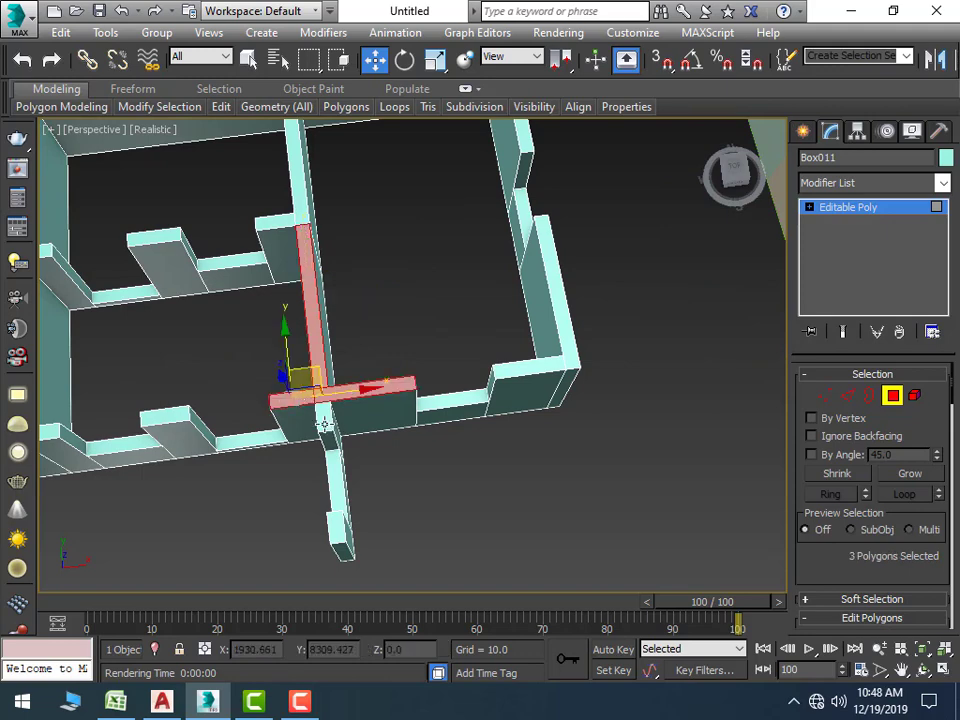
ctrl+click(324, 424)
ctrl+click(330, 525)
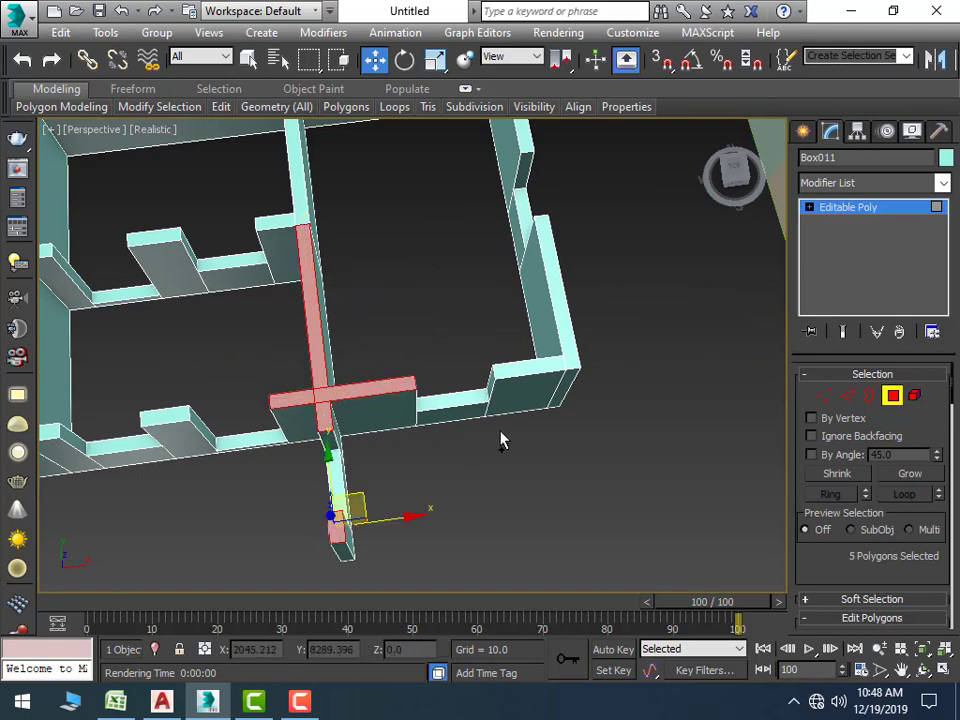
ctrl+click(521, 376)
ctrl+click(552, 300)
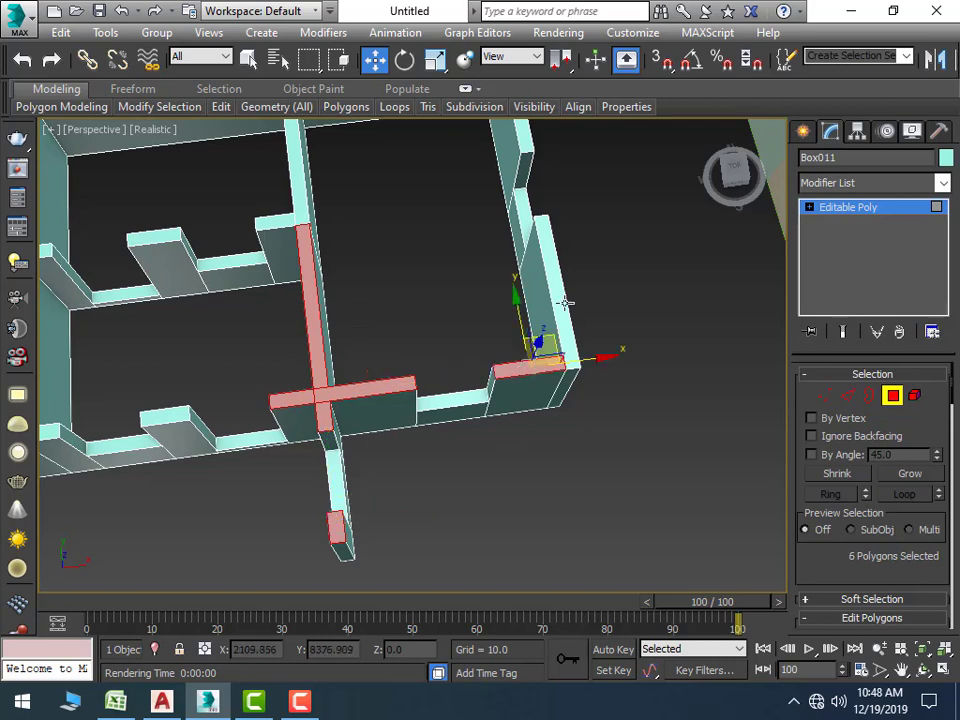
Add the upper, interior partition and left outer wall-top faces to the selection
middle_drag(563, 193, 538, 324)
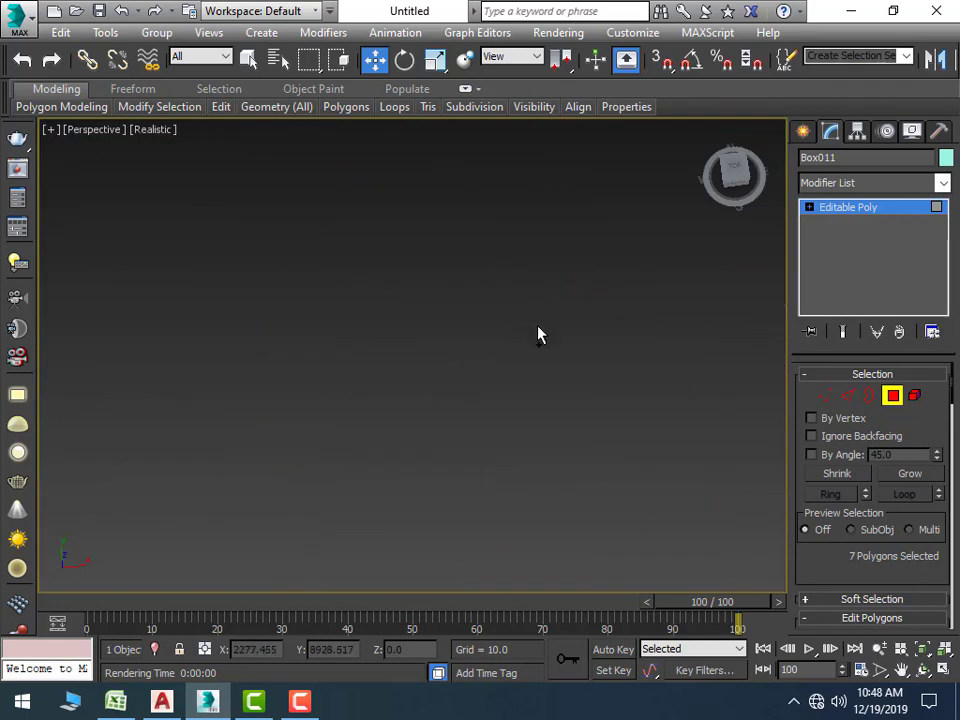
key(z)
scroll(476, 360, down, 5)
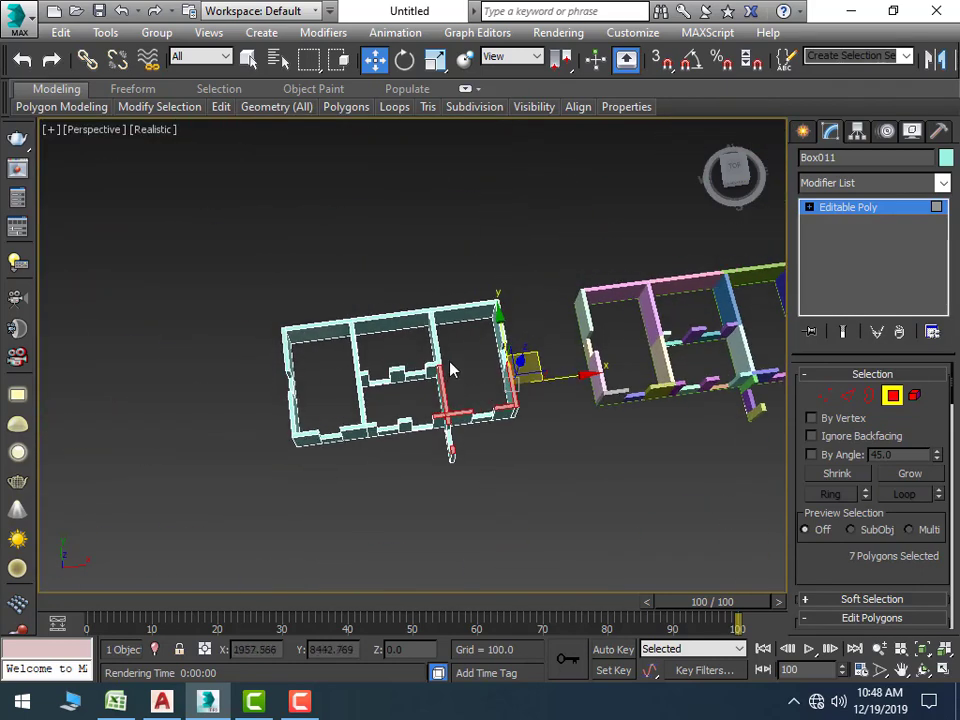
scroll(451, 370, up, 3)
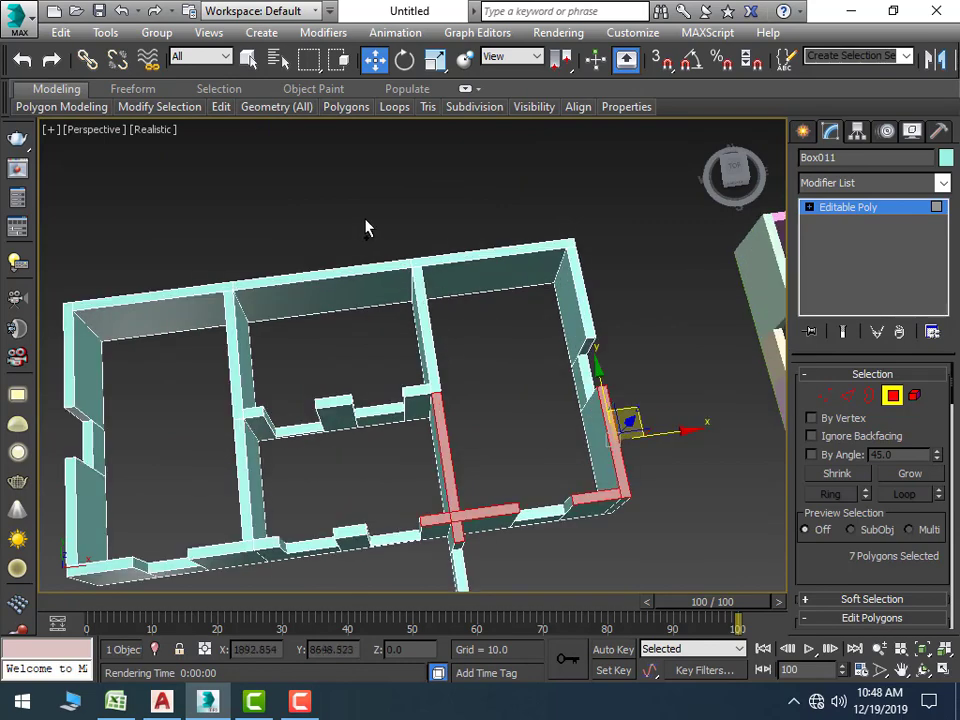
ctrl+click(333, 270)
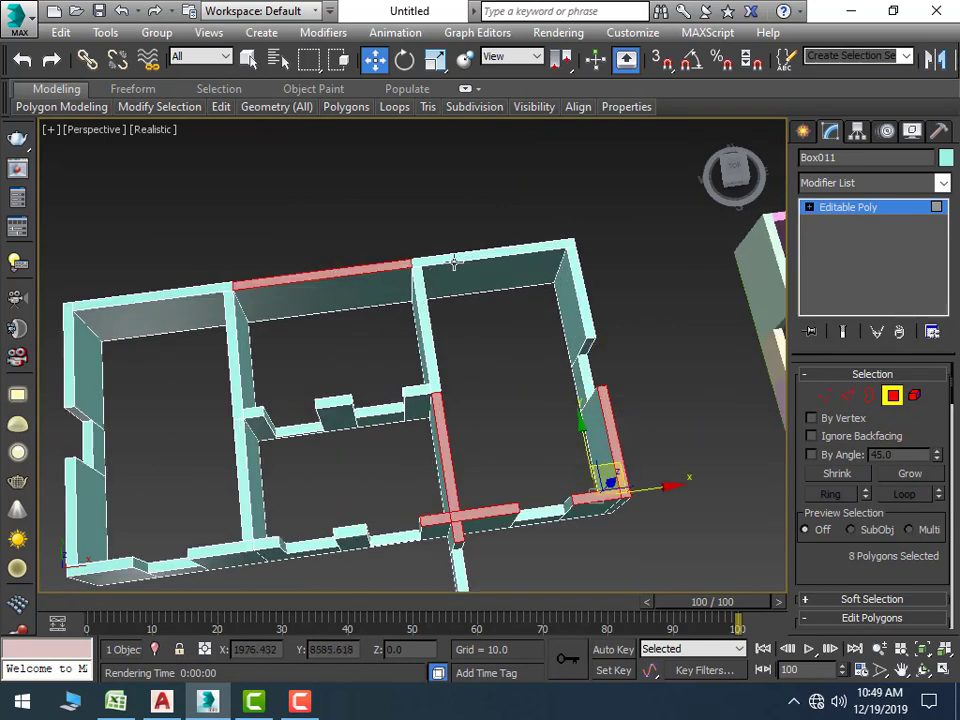
ctrl+click(453, 262)
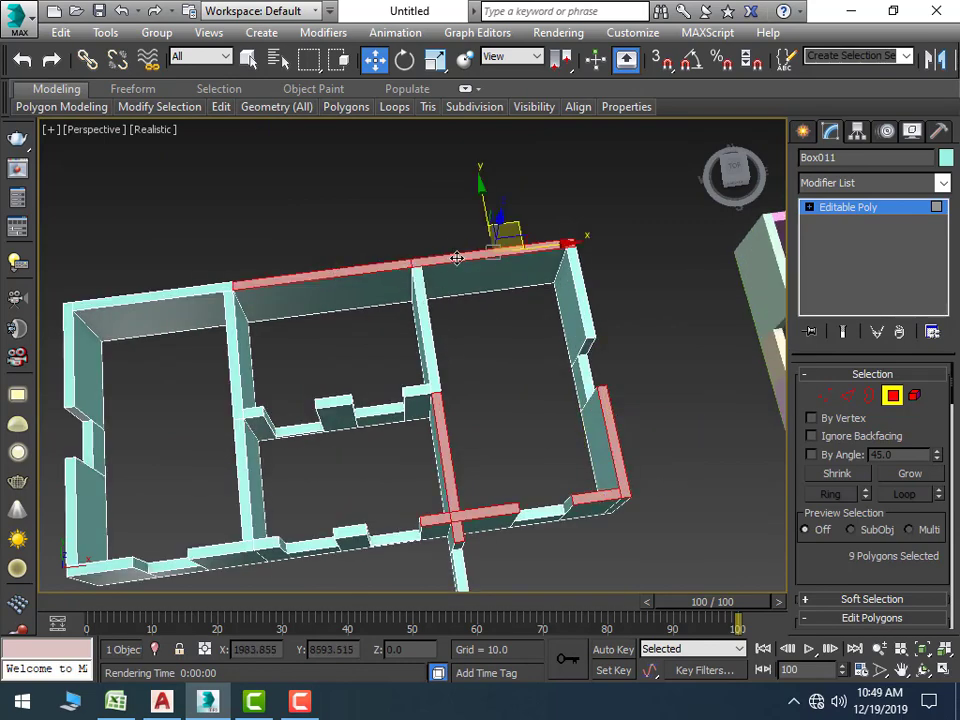
ctrl+click(425, 318)
ctrl+click(578, 287)
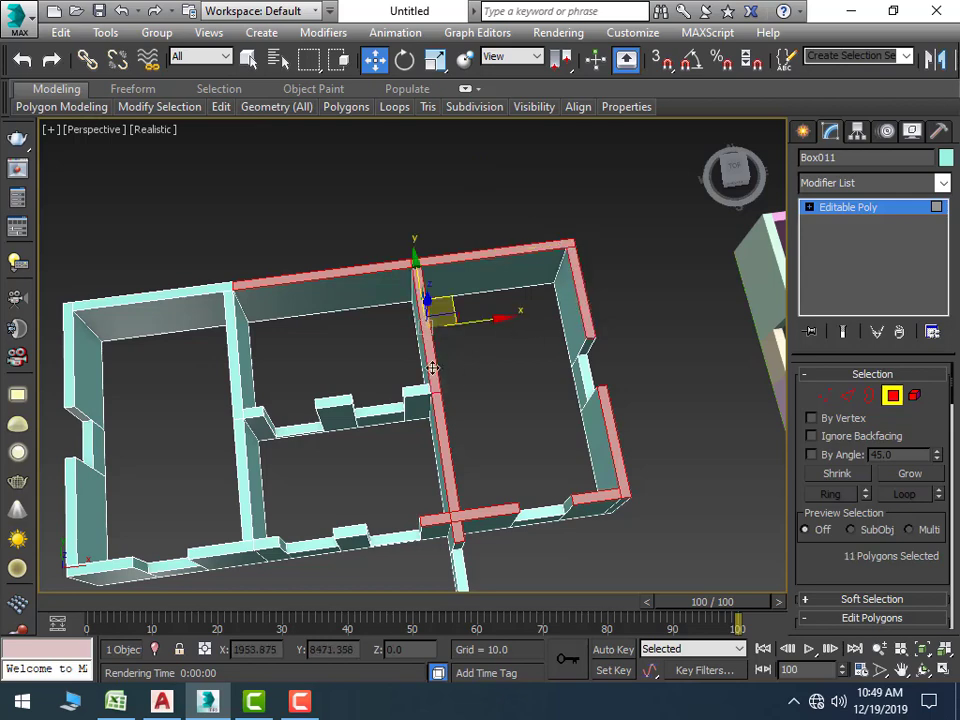
ctrl+click(413, 390)
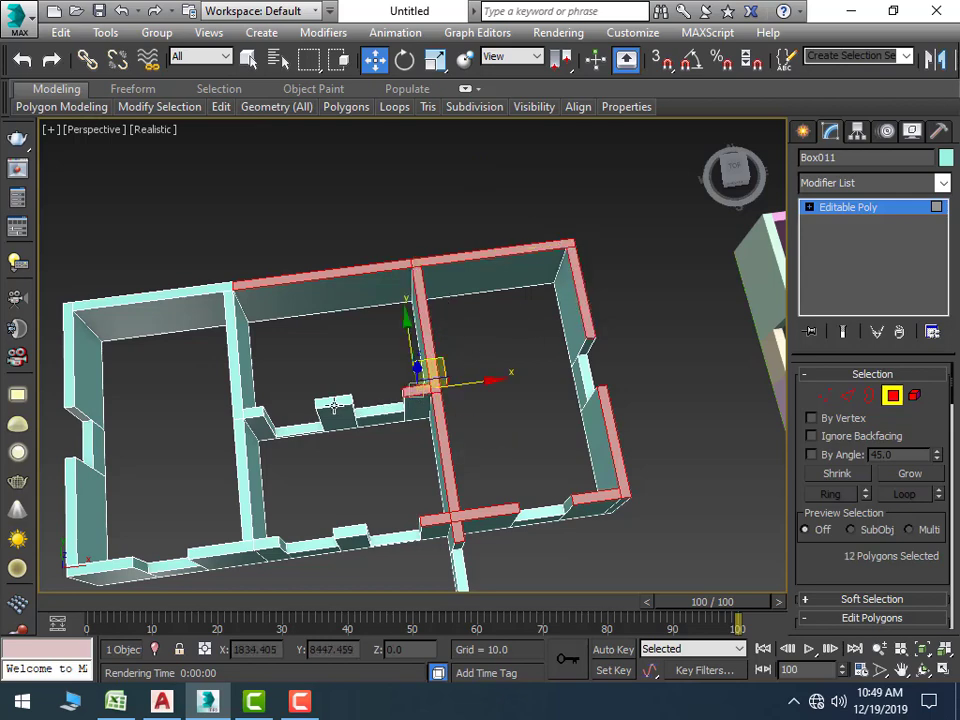
ctrl+click(334, 405)
ctrl+click(248, 410)
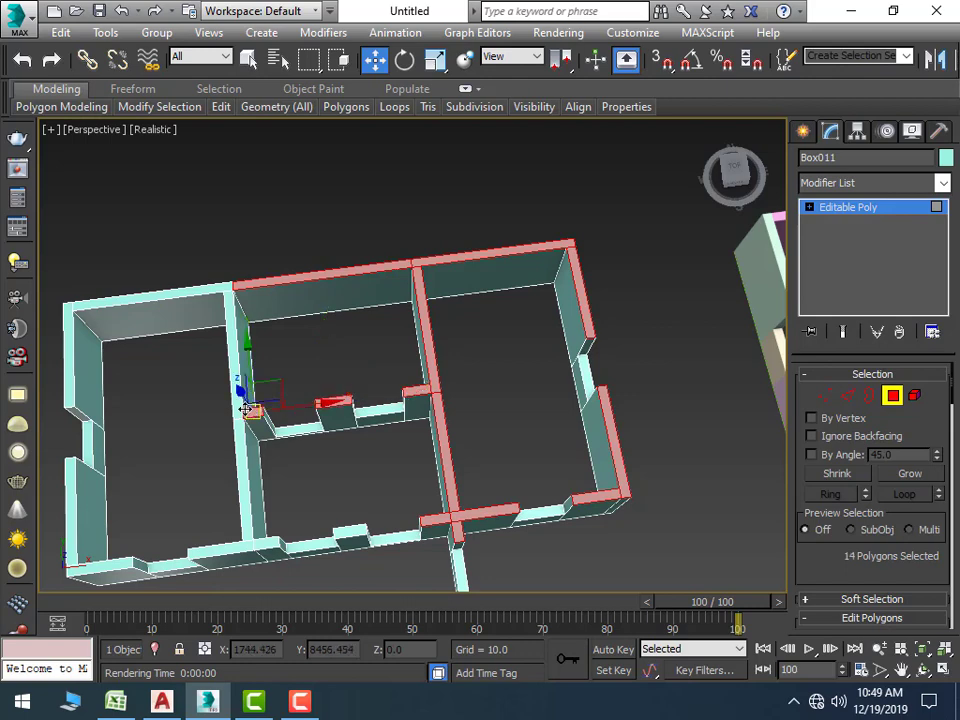
ctrl+click(231, 352)
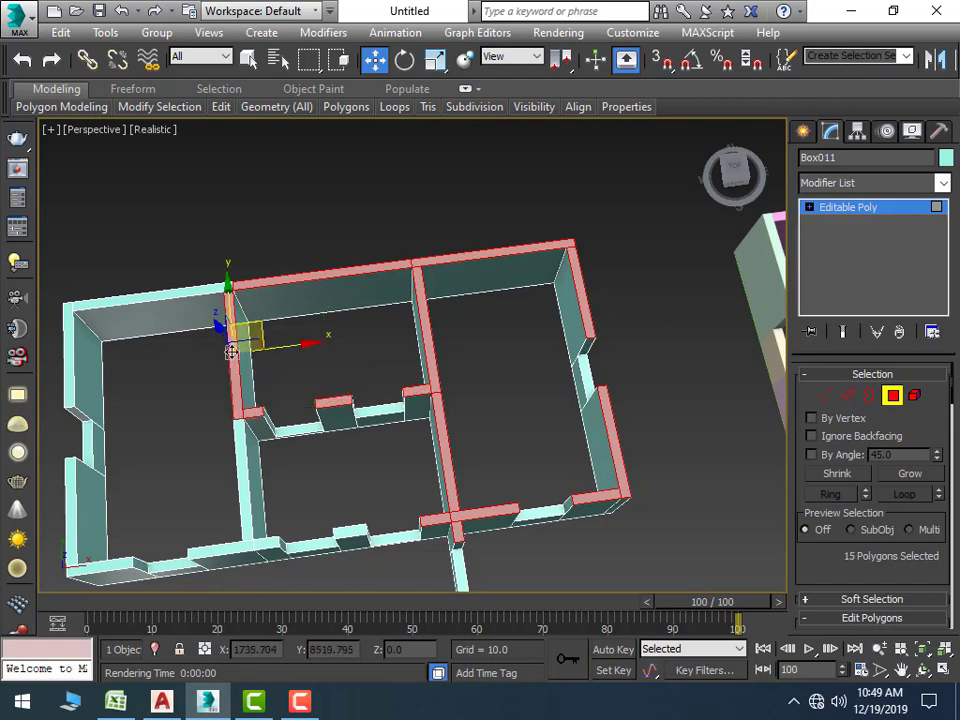
ctrl+click(190, 289)
ctrl+click(67, 342)
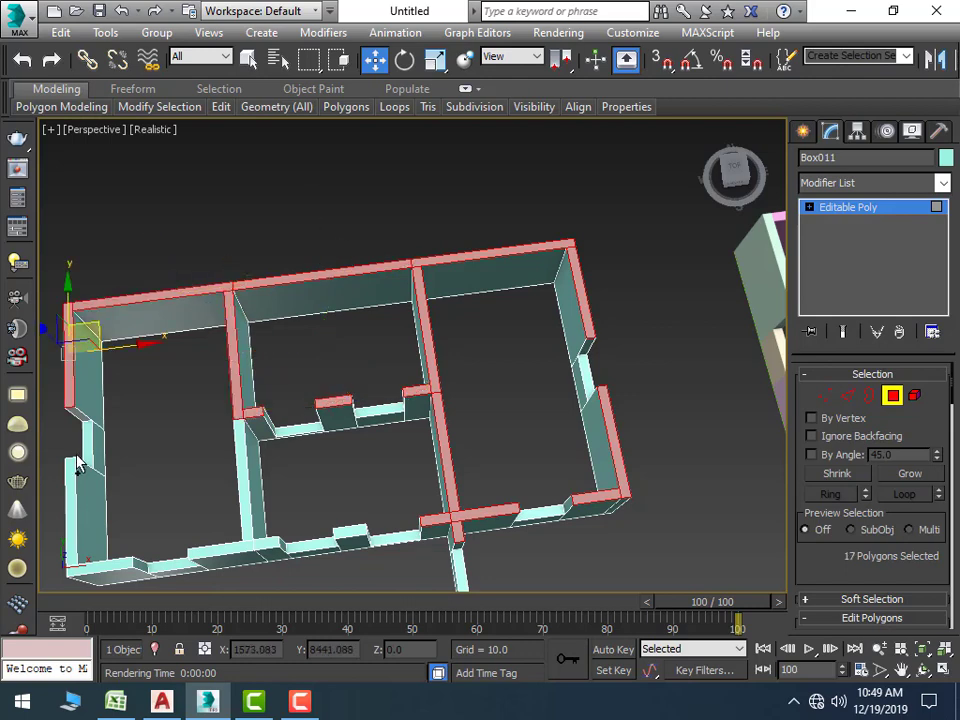
ctrl+click(66, 487)
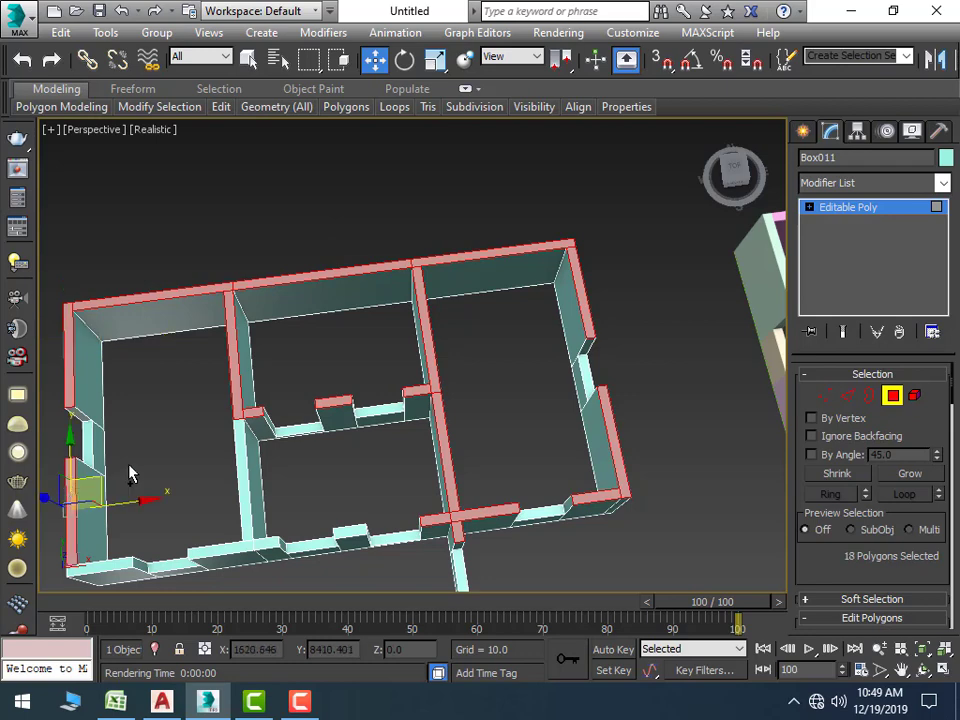
Add the lower-left, bottom and final wall-top faces, completing all 23 tops
middle_drag(130, 474, 150, 428)
ctrl+click(144, 503)
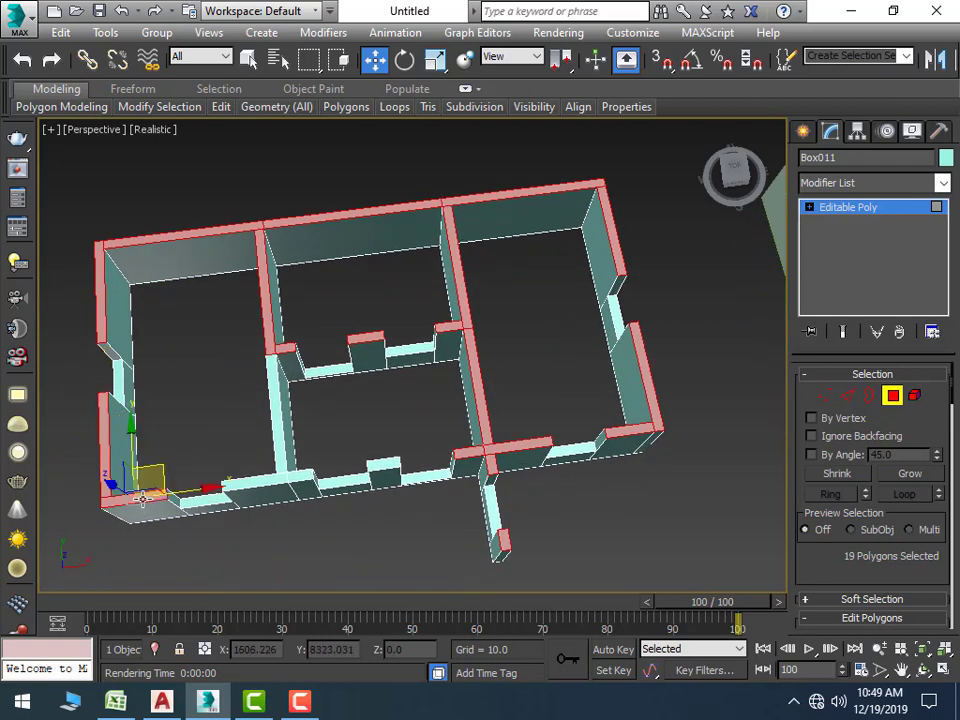
ctrl+click(248, 493)
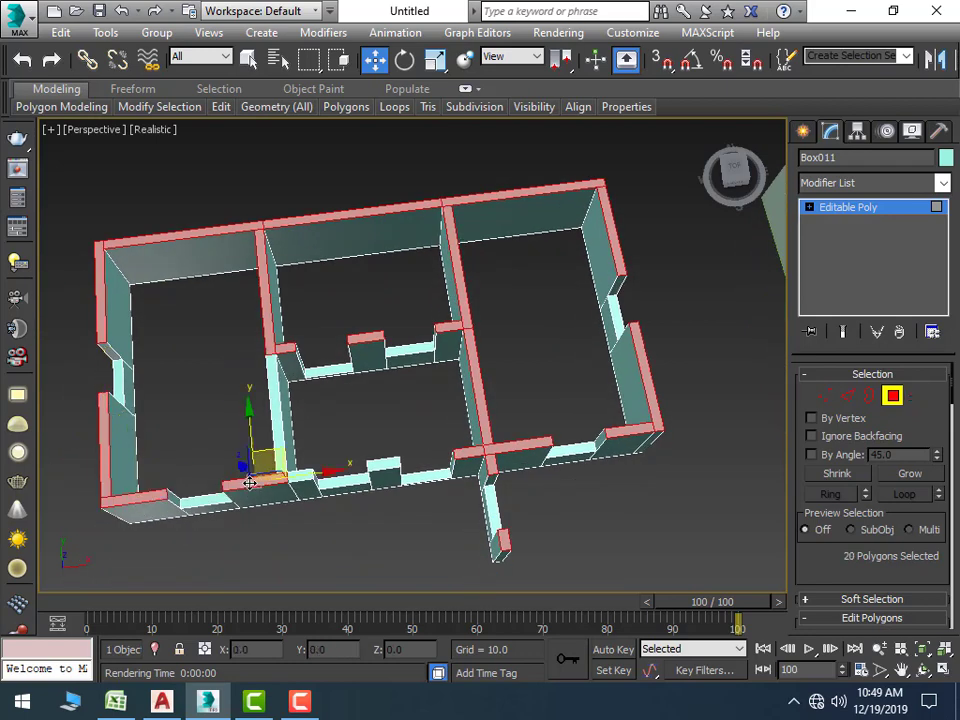
ctrl+click(276, 438)
ctrl+click(298, 478)
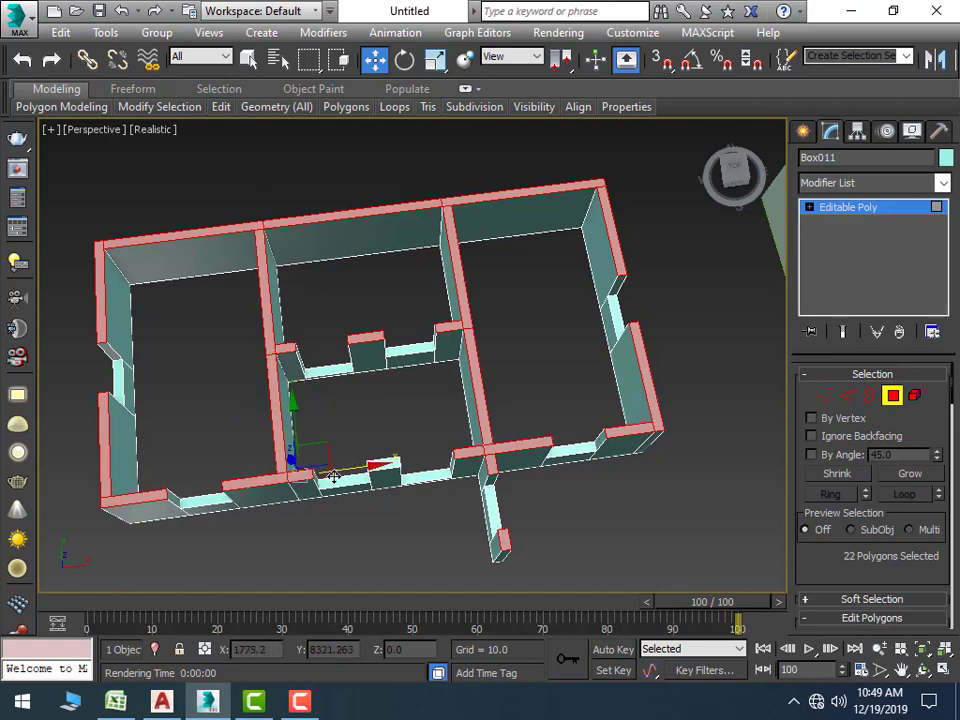
scroll(395, 463, up, 3)
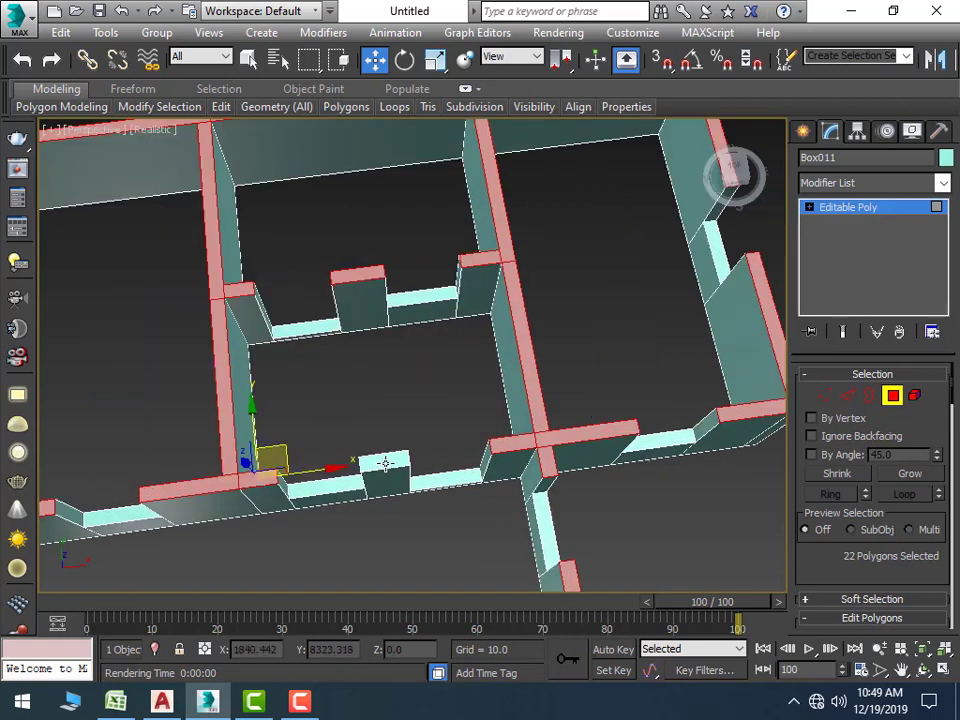
ctrl+click(385, 463)
scroll(385, 463, down, 5)
alt+middle_drag(445, 499, 473, 501)
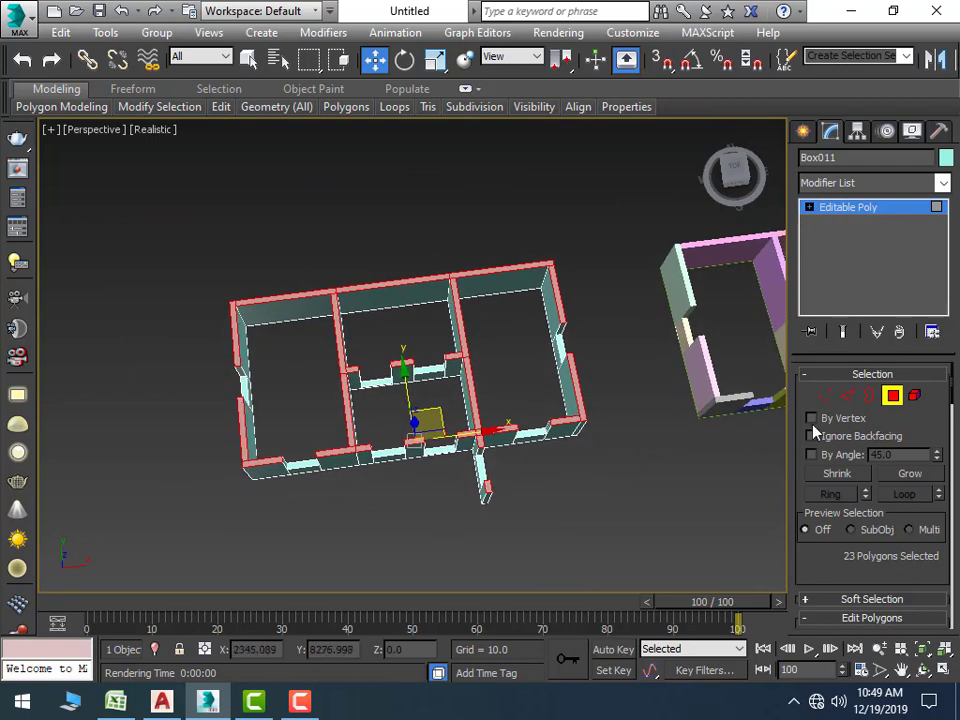
Extrude the 23 selected wall-top faces upward with a height of 36
scroll(893, 505, down, 3)
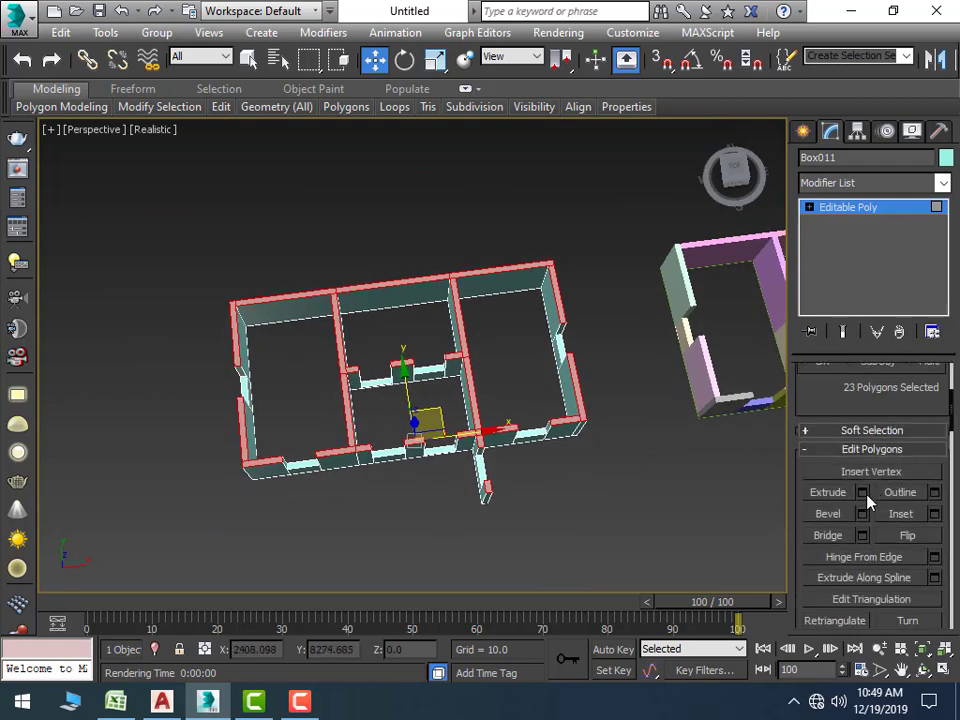
click(863, 495)
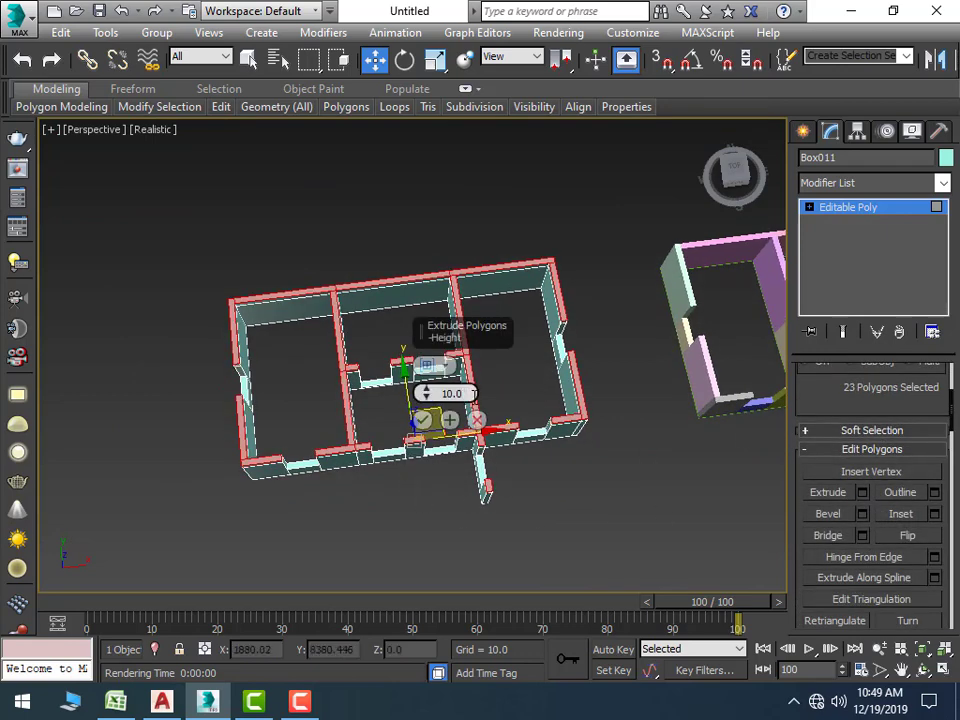
text(36)
key(Return)
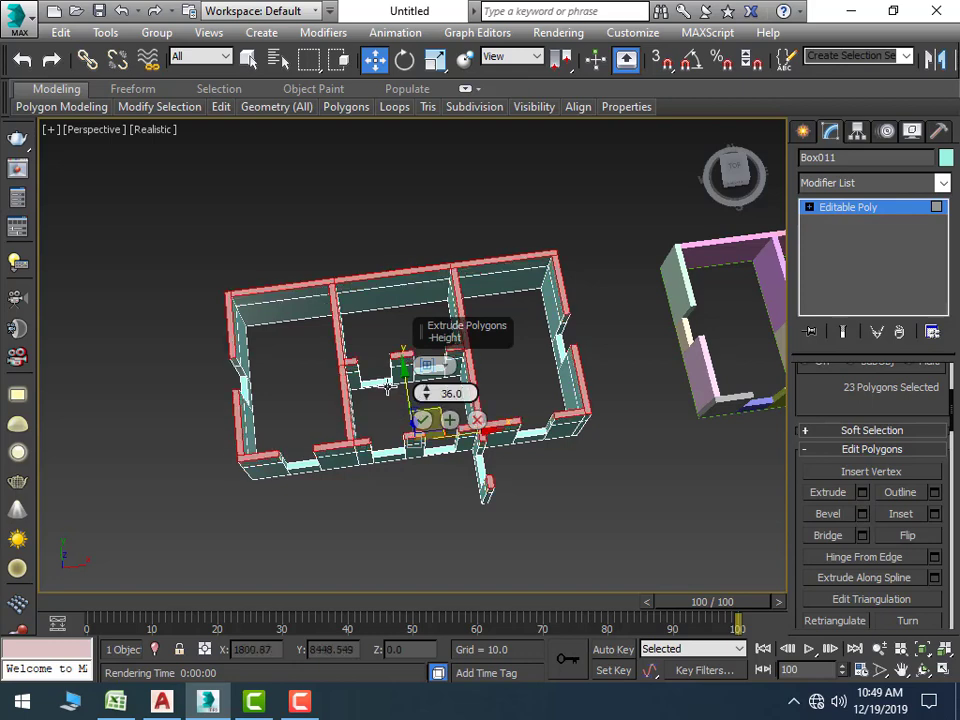
click(424, 421)
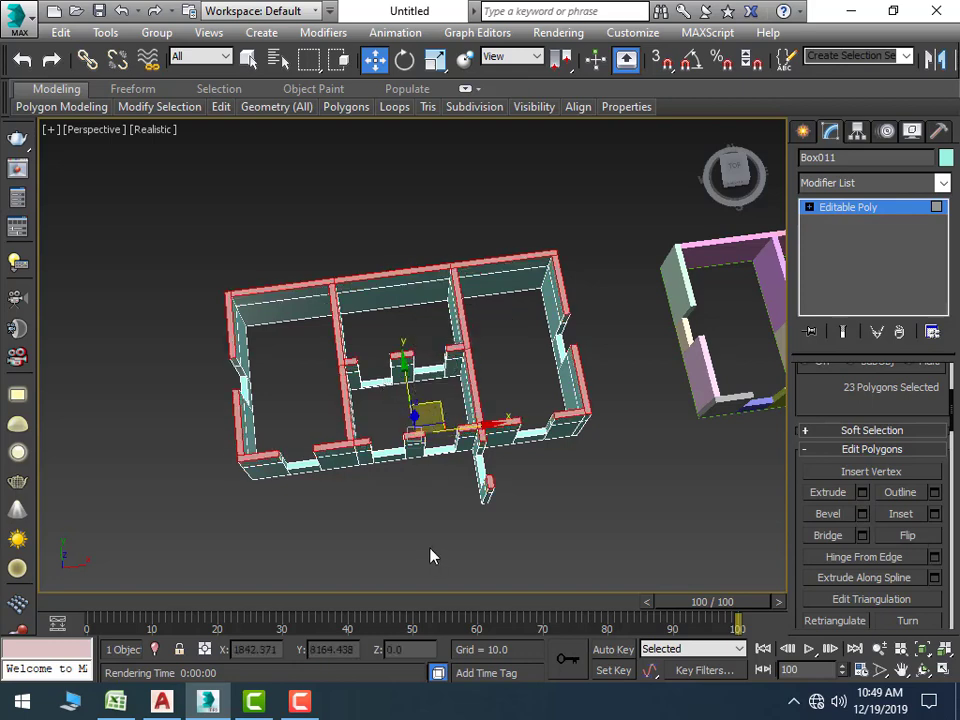
alt+middle_drag(431, 557, 260, 475)
click(260, 475)
Bridge the first two pairs of facing wall-end faces above the openings
scroll(260, 470, up, 4)
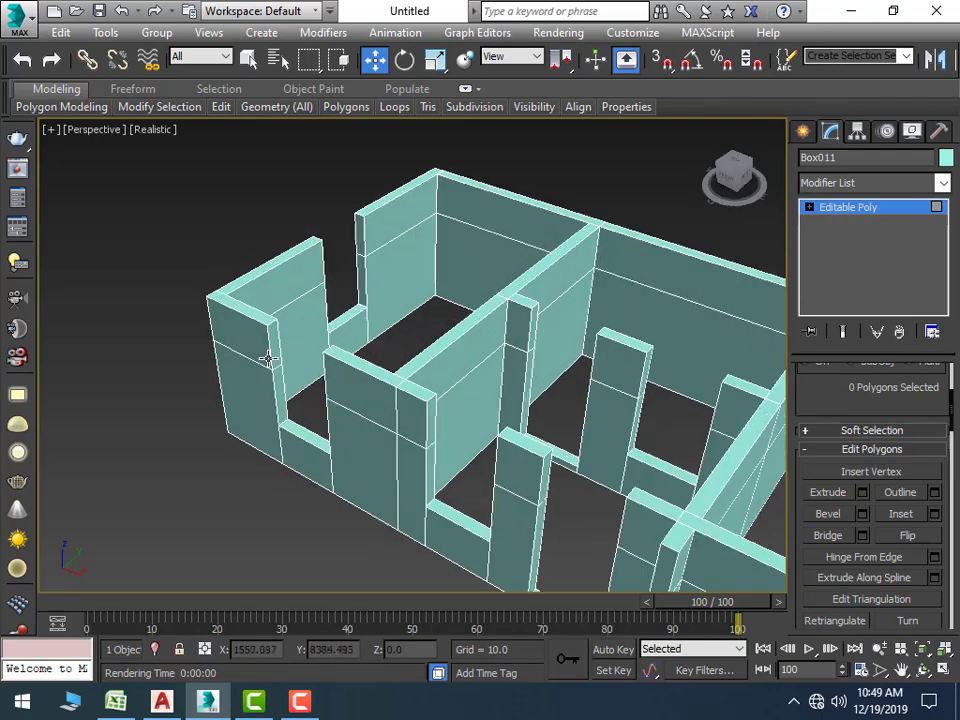
click(272, 340)
scroll(250, 457, down, 3)
alt+middle_drag(336, 456, 396, 435)
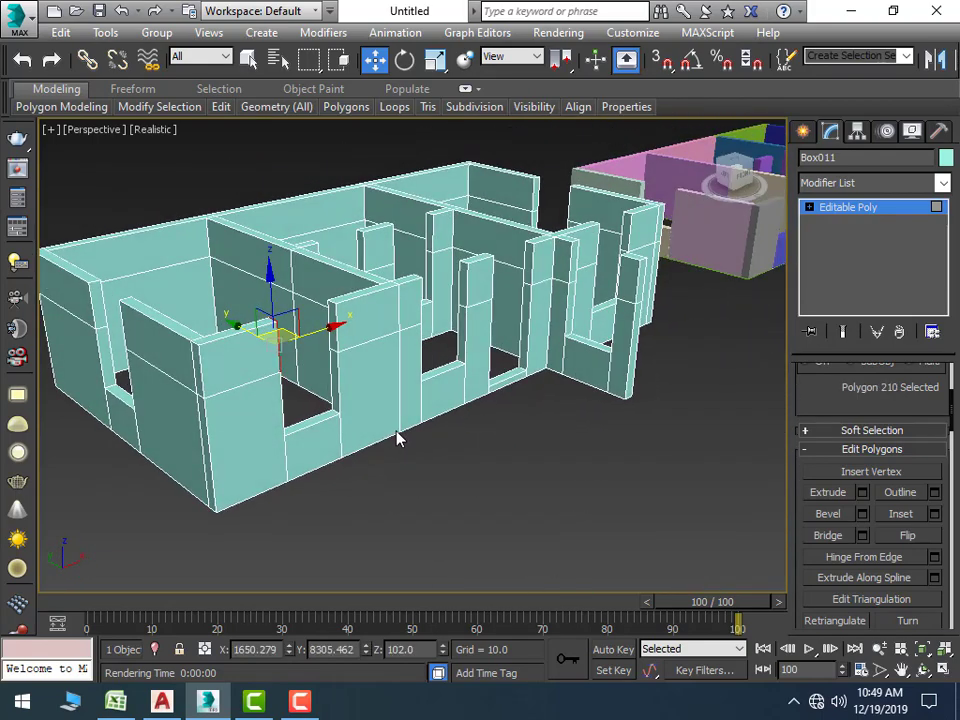
ctrl+click(332, 336)
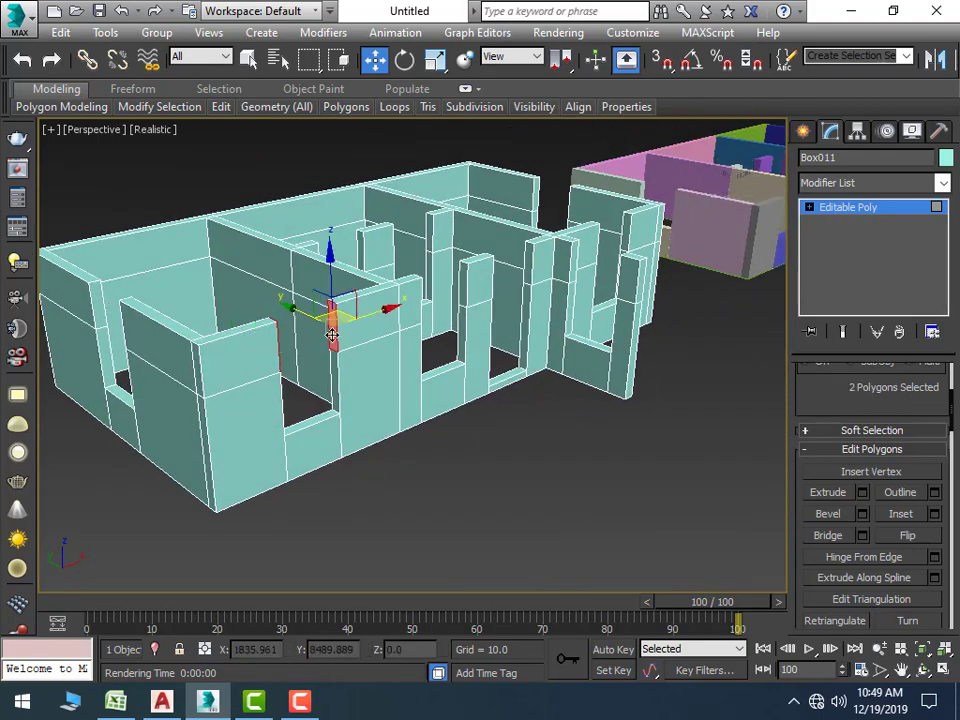
click(862, 535)
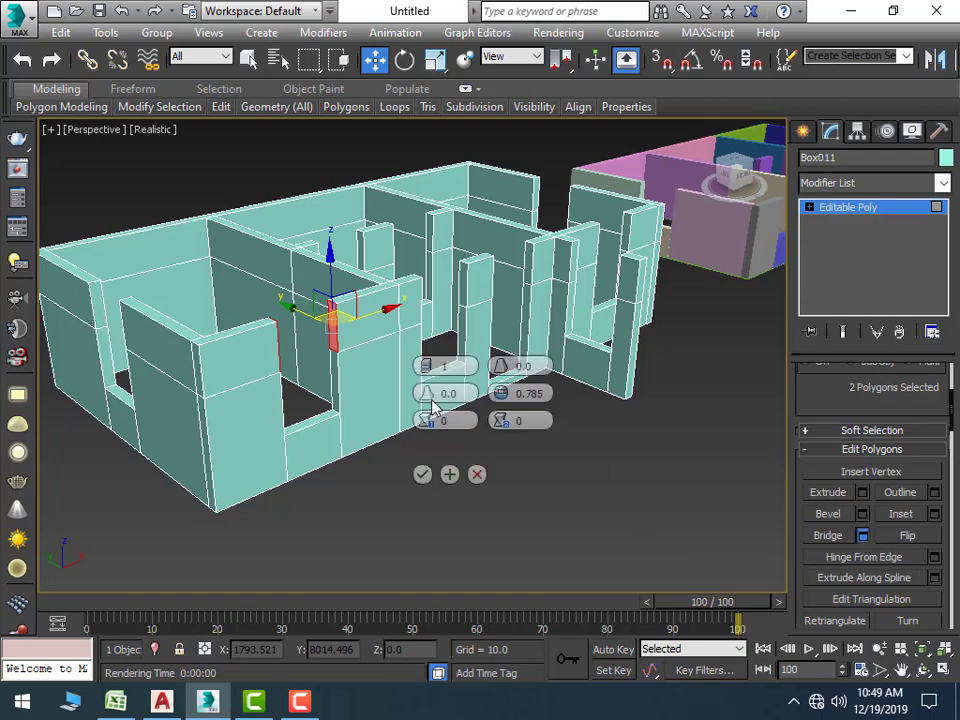
click(424, 475)
scroll(446, 407, up, 4)
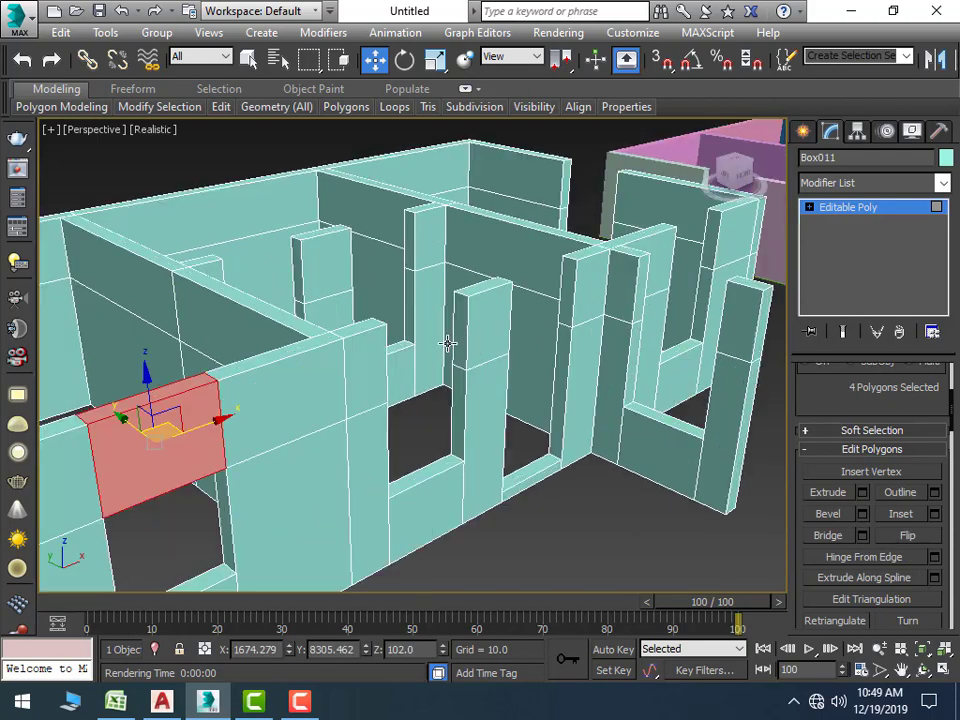
click(458, 339)
mouse_move(512, 428)
alt+middle_down()
mouse_move(450, 446)
mouse_move(349, 356)
alt+middle_up()
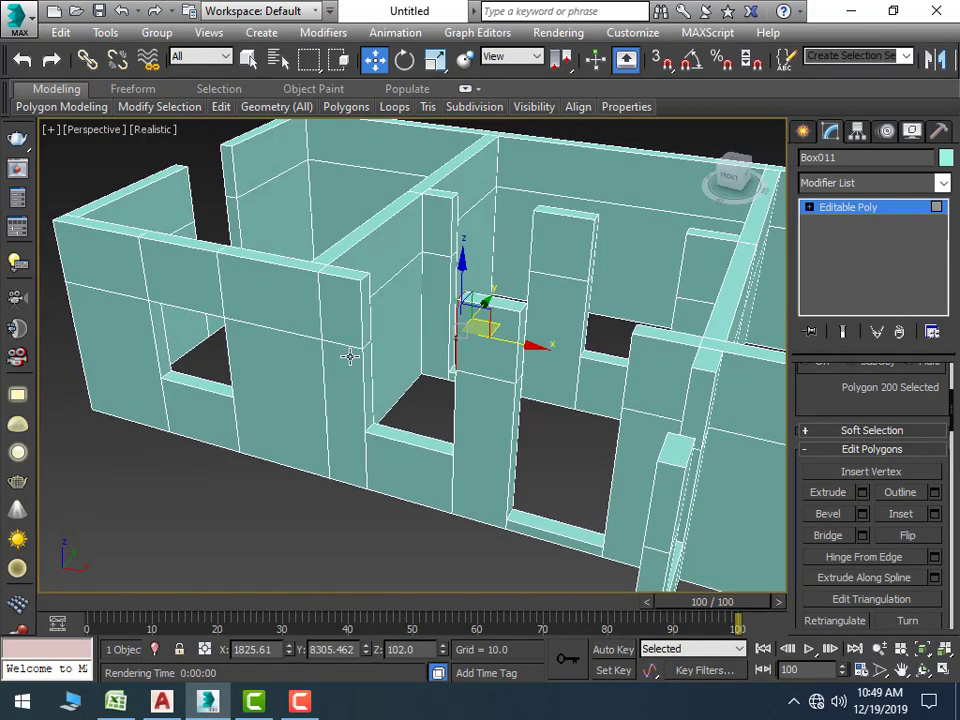
ctrl+click(363, 310)
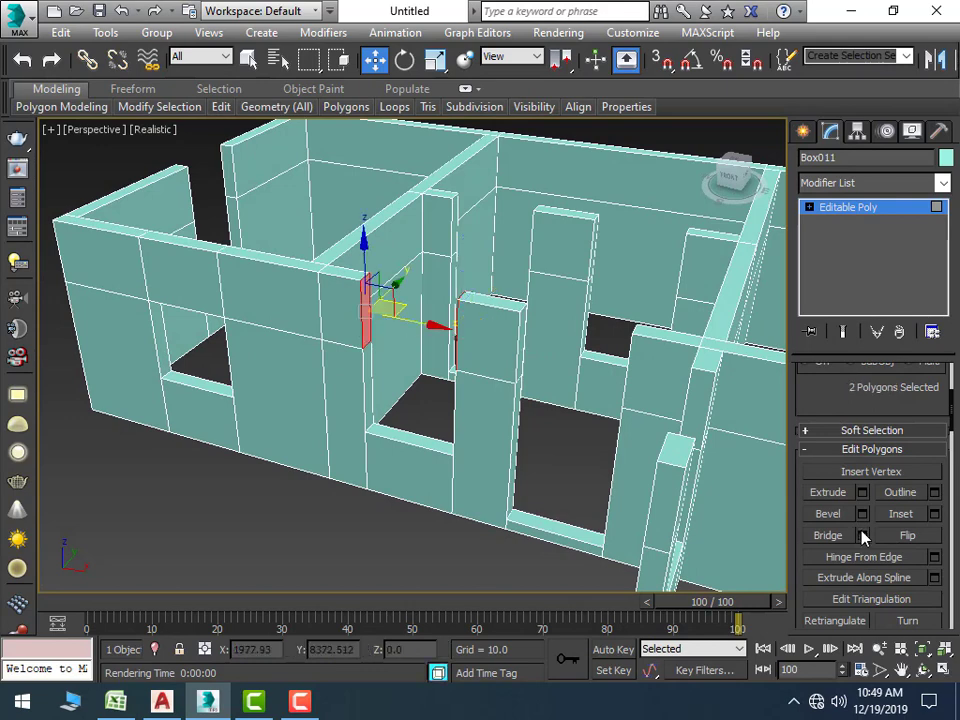
click(862, 535)
click(422, 474)
Bridge the next two facing wall and pillar face pairs across their gaps
mouse_move(422, 474)
alt+middle_down()
mouse_move(451, 364)
mouse_move(407, 497)
mouse_move(503, 348)
alt+middle_up()
click(449, 338)
ctrl+click(518, 316)
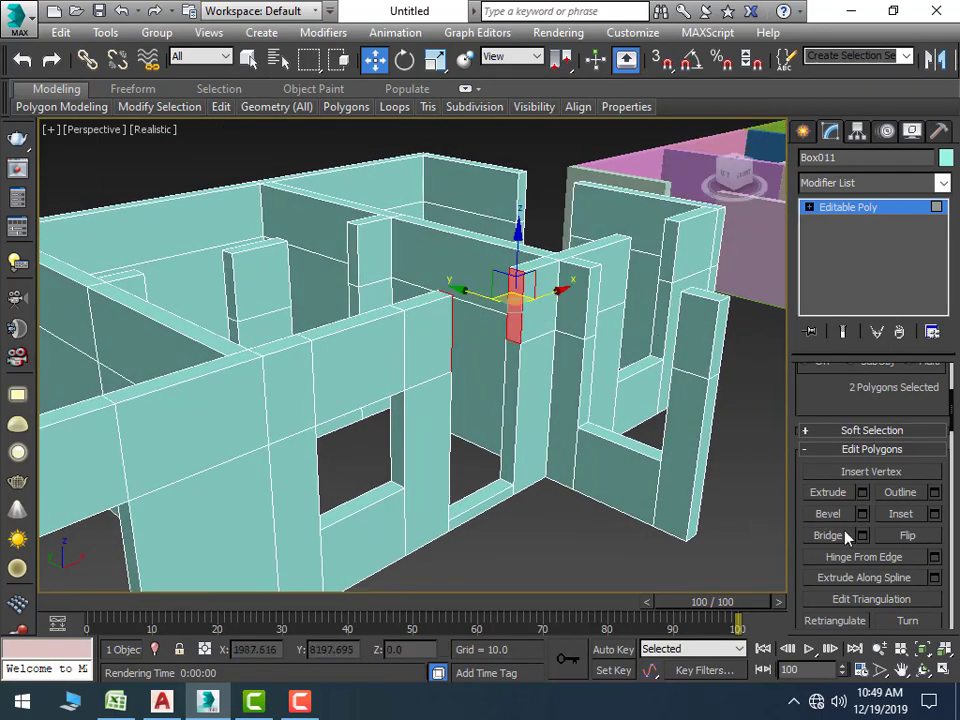
click(862, 535)
alt+middle_drag(470, 430, 453, 452)
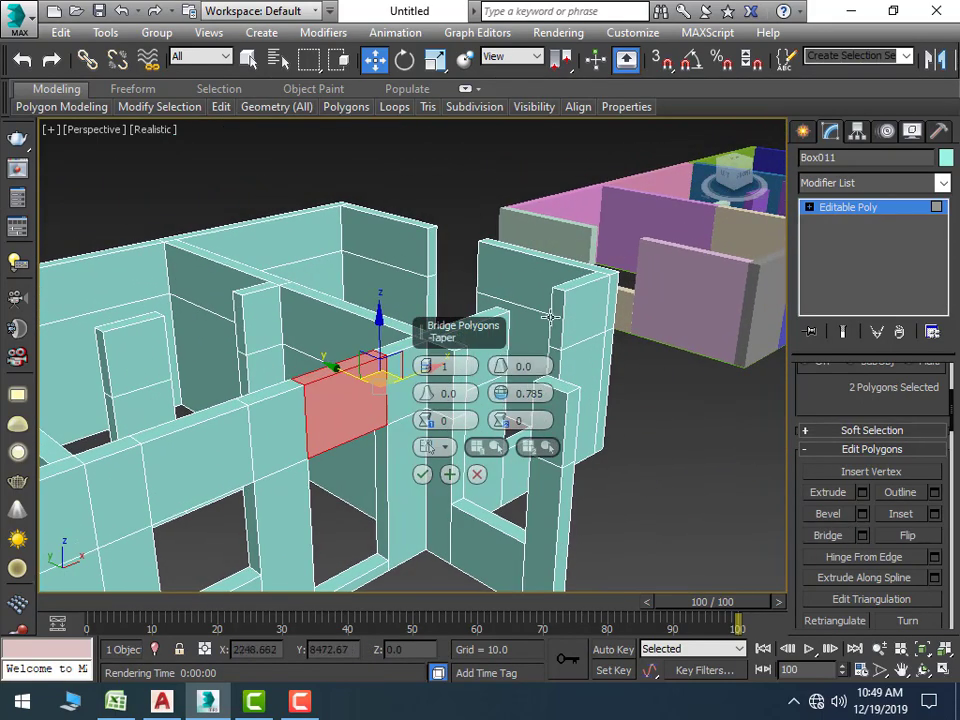
click(422, 474)
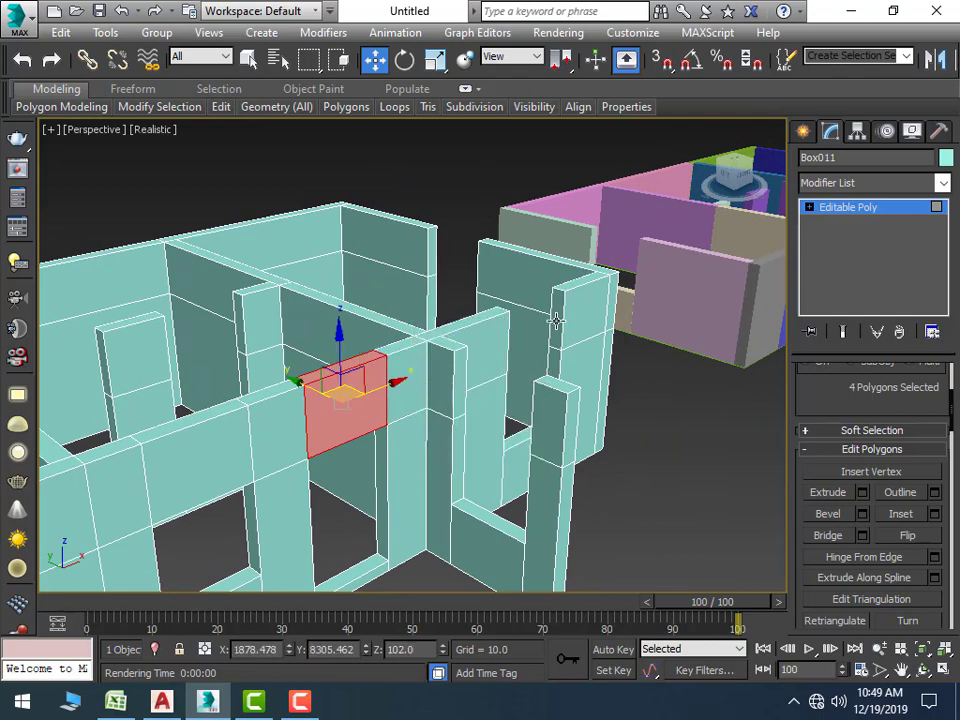
click(556, 320)
mouse_move(592, 443)
alt+middle_down()
mouse_move(433, 446)
mouse_move(460, 368)
alt+middle_up()
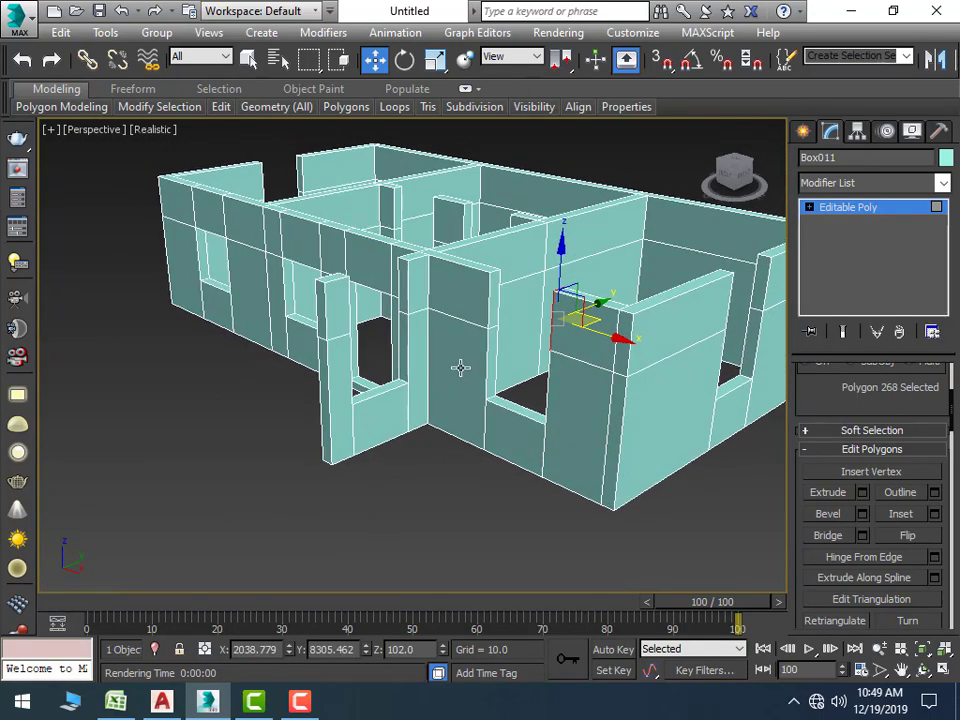
ctrl+click(497, 305)
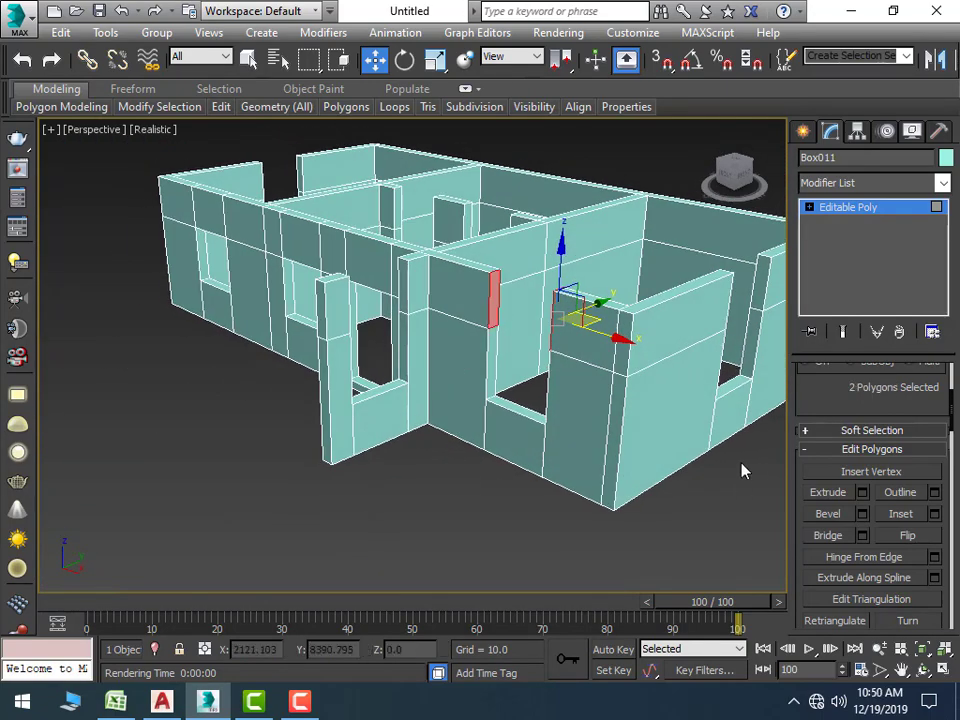
click(862, 535)
click(420, 474)
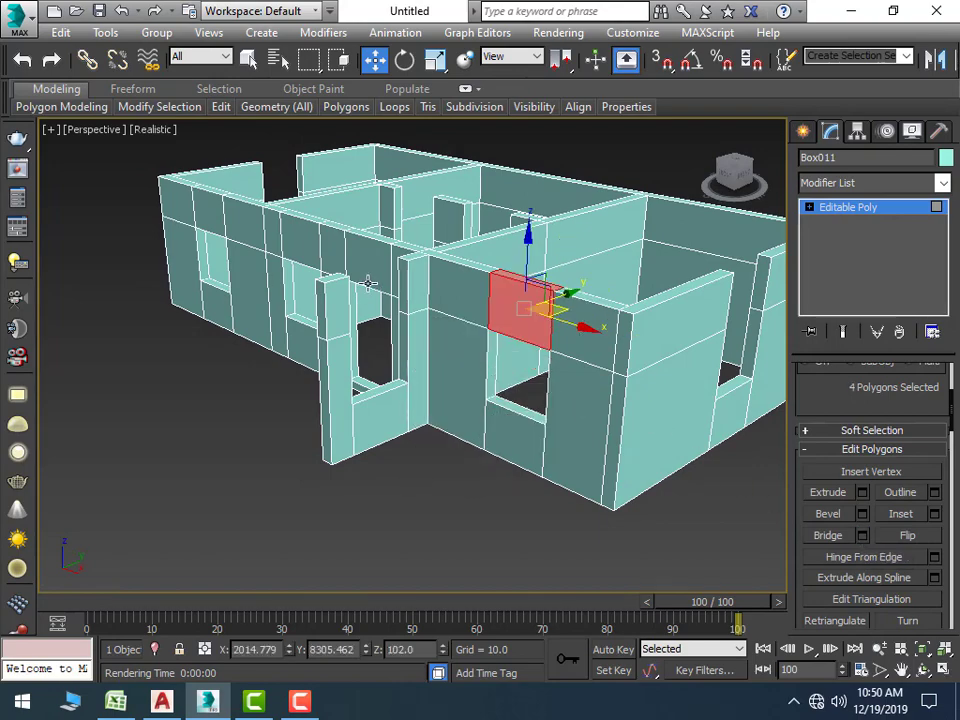
Bridge the thin pillar faces and the jamb faces over the following two openings
scroll(428, 284, up, 3)
click(425, 287)
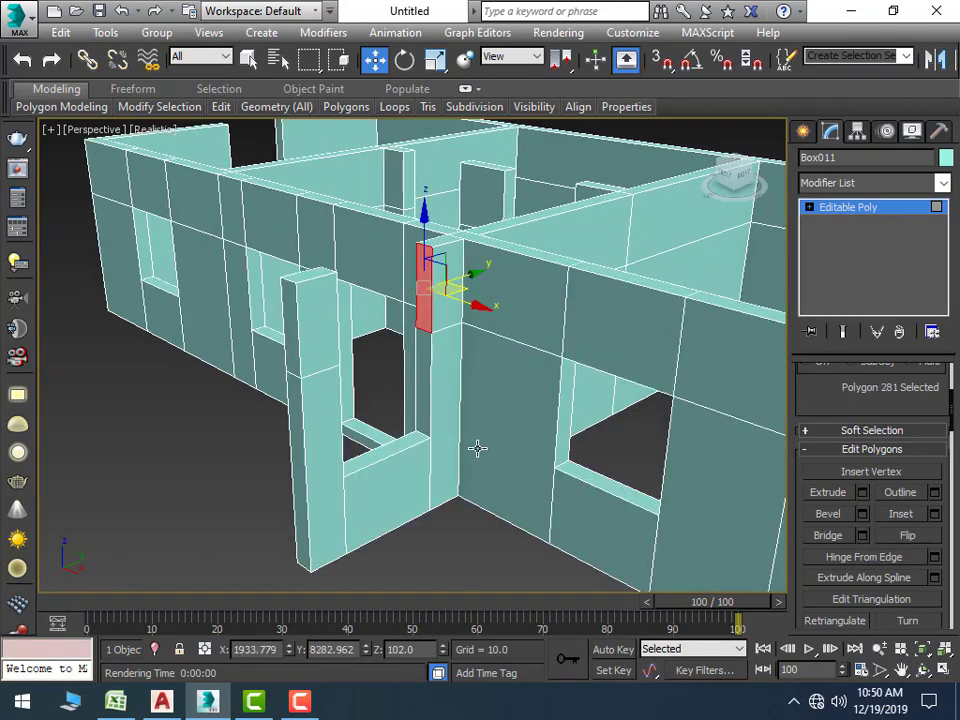
alt+middle_drag(476, 448, 369, 443)
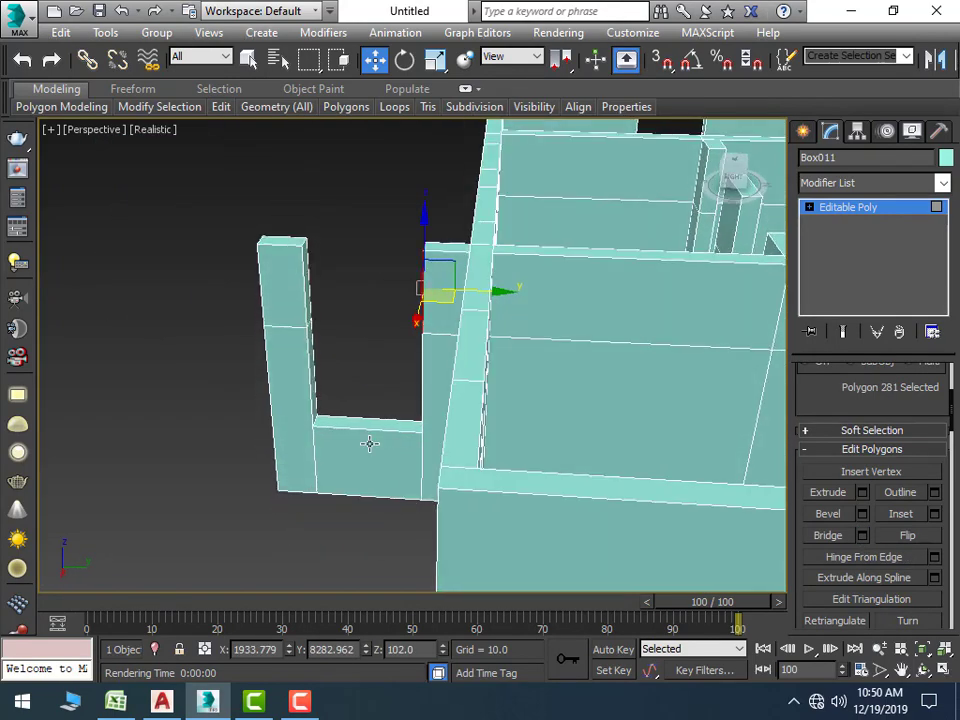
ctrl+click(304, 272)
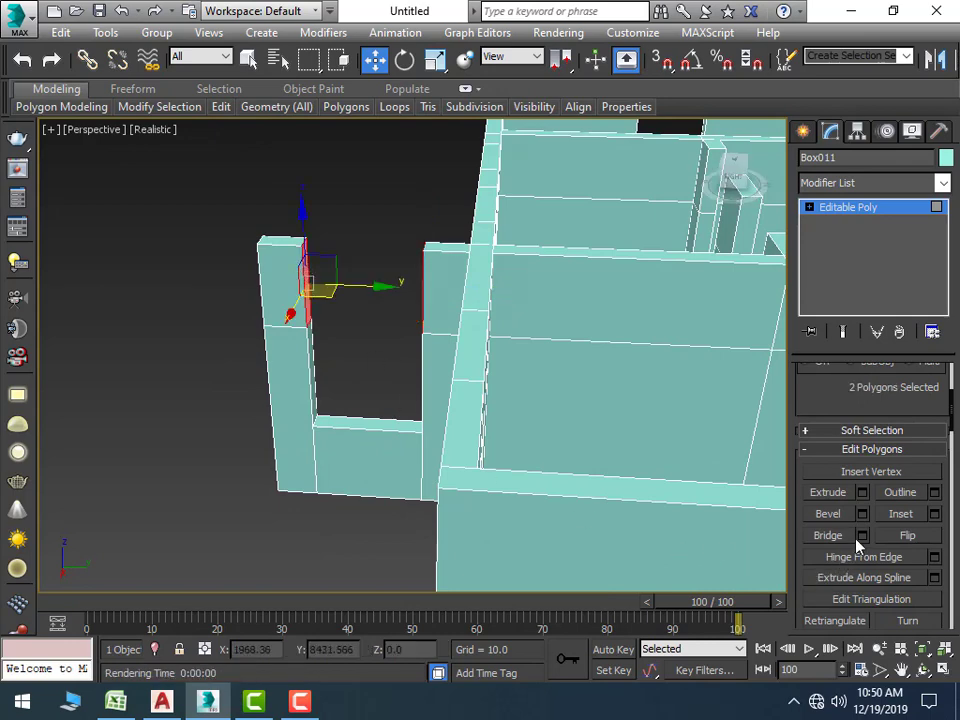
click(862, 535)
click(423, 474)
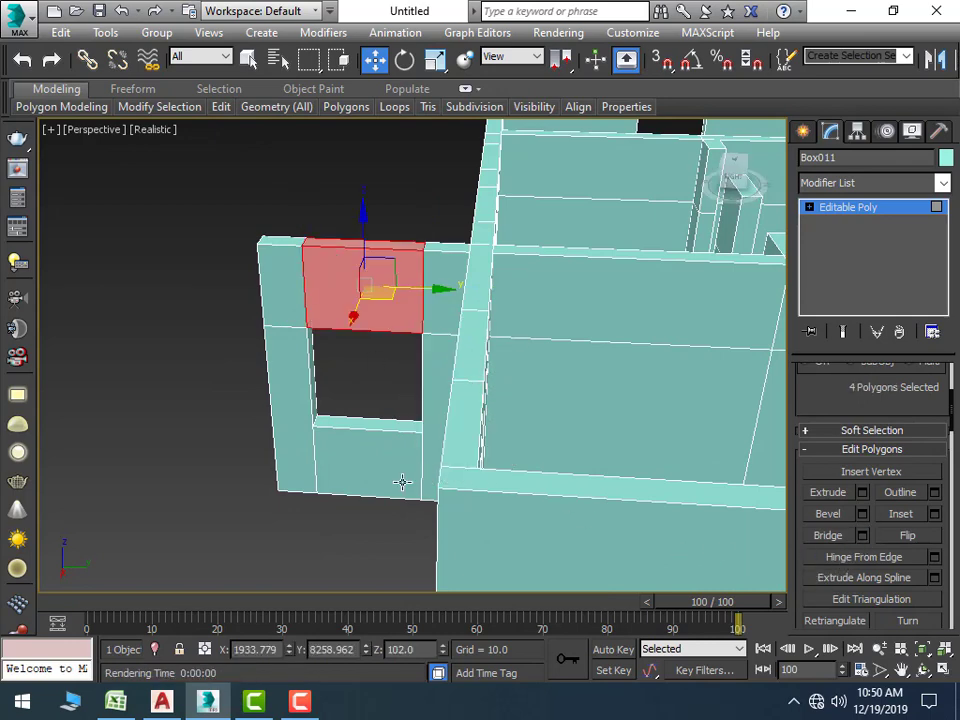
alt+middle_drag(399, 484, 335, 393)
scroll(335, 393, down, 5)
alt+middle_drag(435, 476, 300, 440)
scroll(300, 420, up, 4)
click(226, 408)
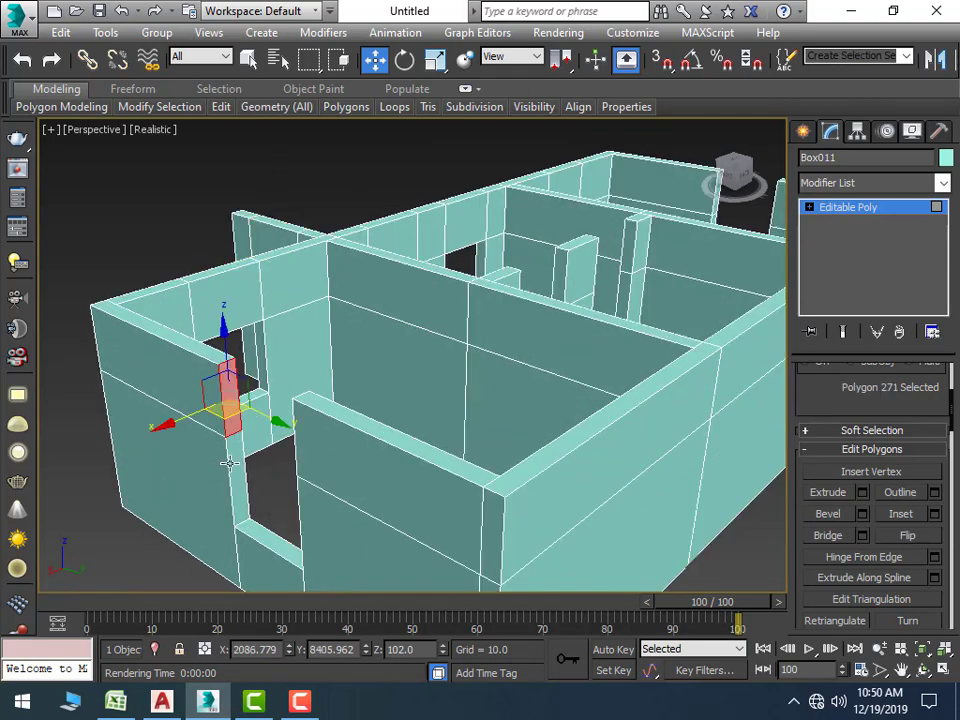
alt+middle_drag(228, 463, 398, 465)
click(303, 373)
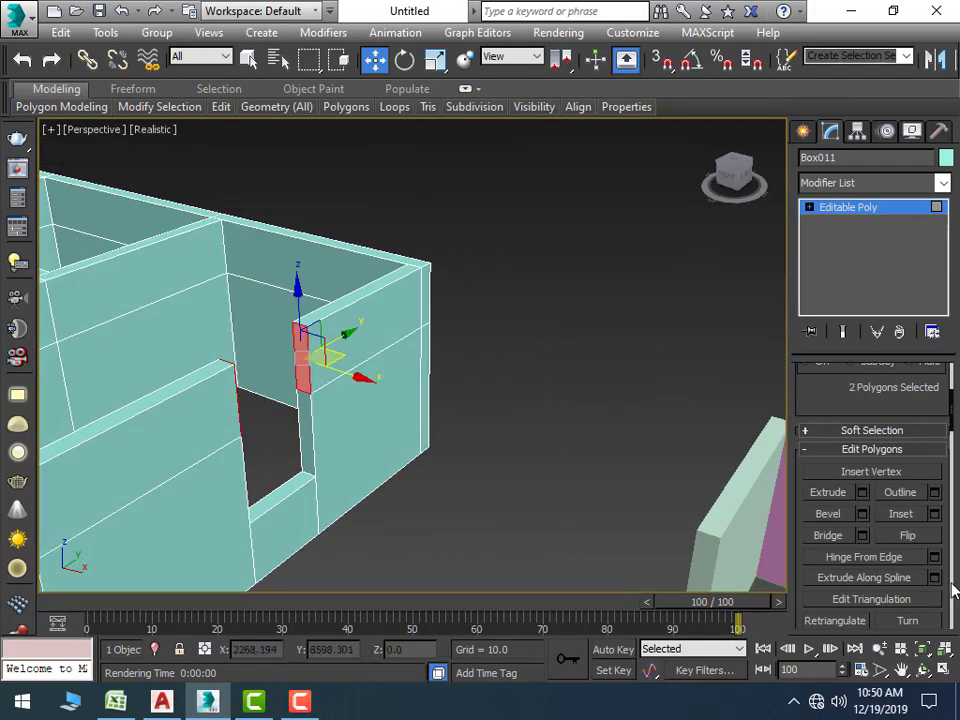
click(862, 535)
click(422, 471)
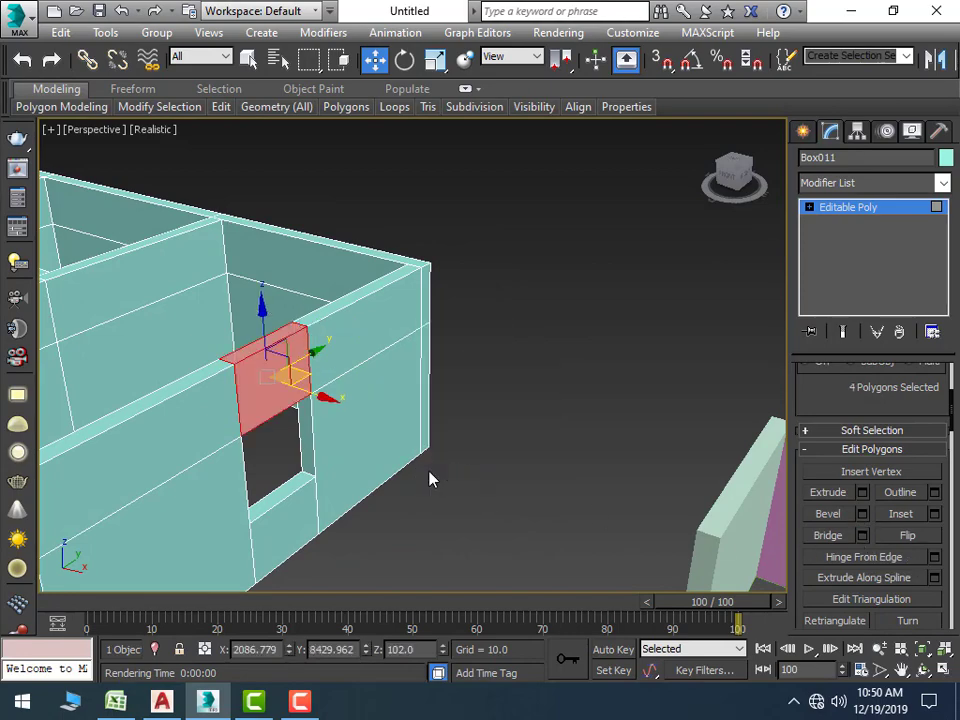
Bridge the wall-post face to the pillar front, then the next pillar across its gap
scroll(369, 418, down, 6)
middle_drag(369, 418, 507, 460)
scroll(341, 411, up, 8)
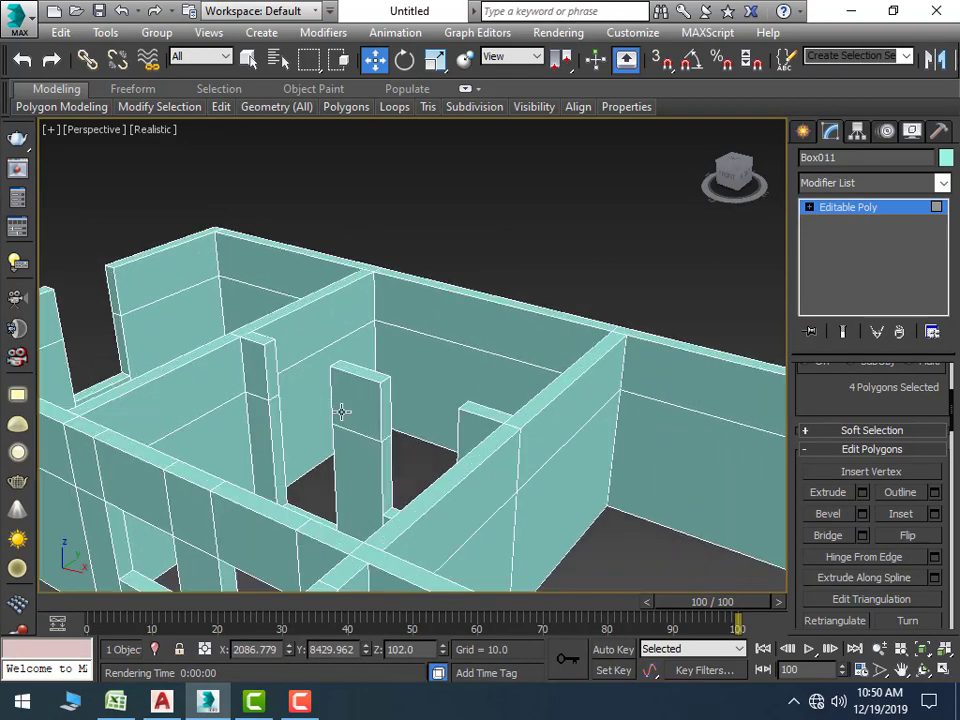
click(272, 369)
key(shift+z)
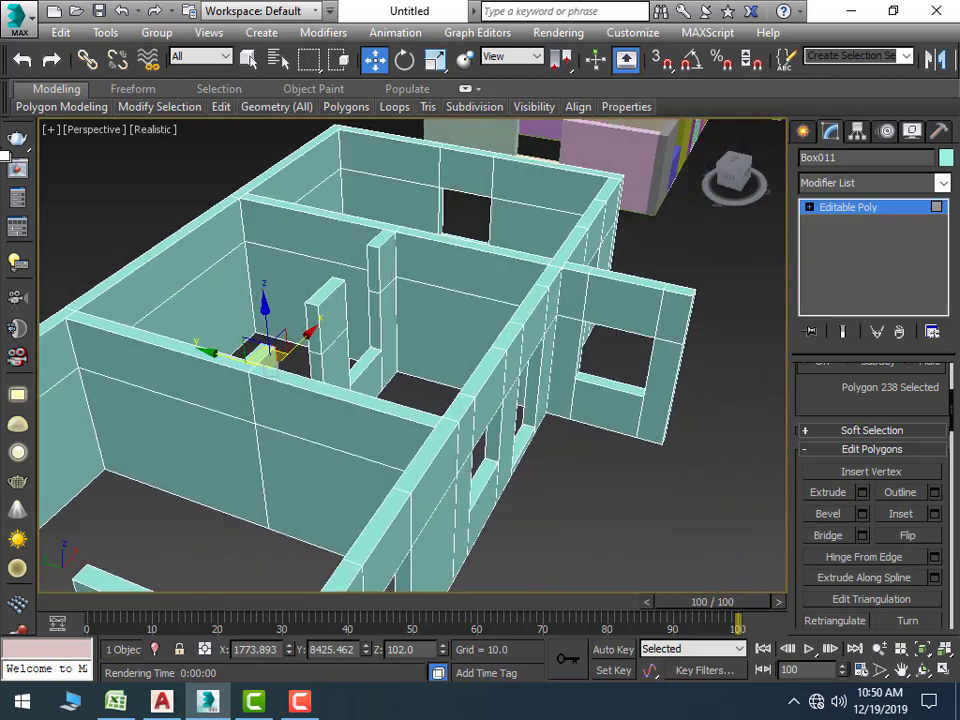
key(shift+z)
click(346, 342)
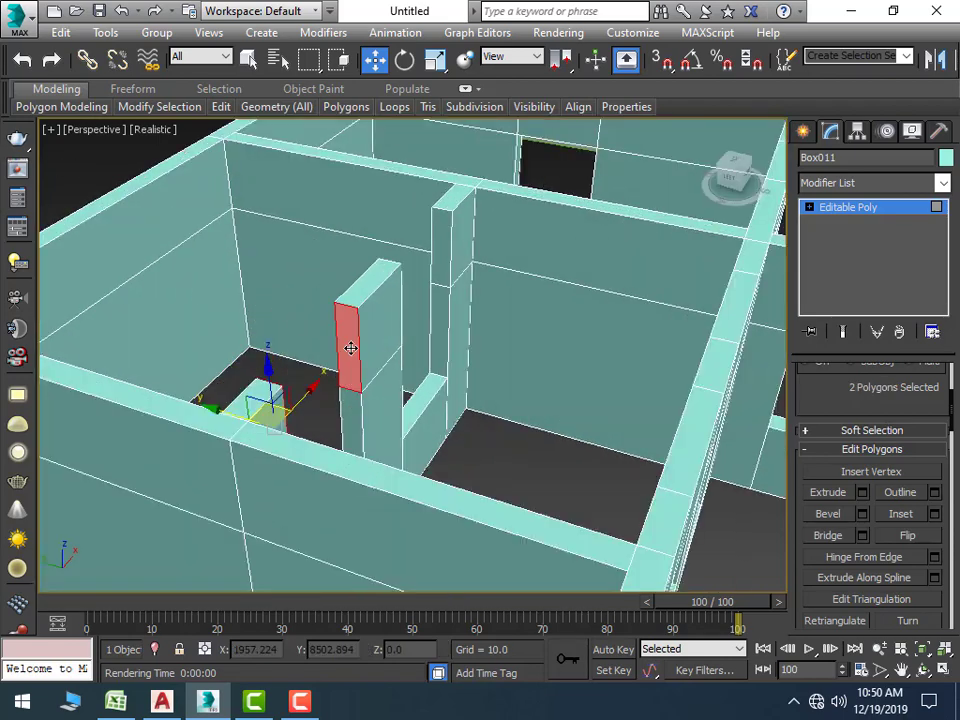
click(863, 535)
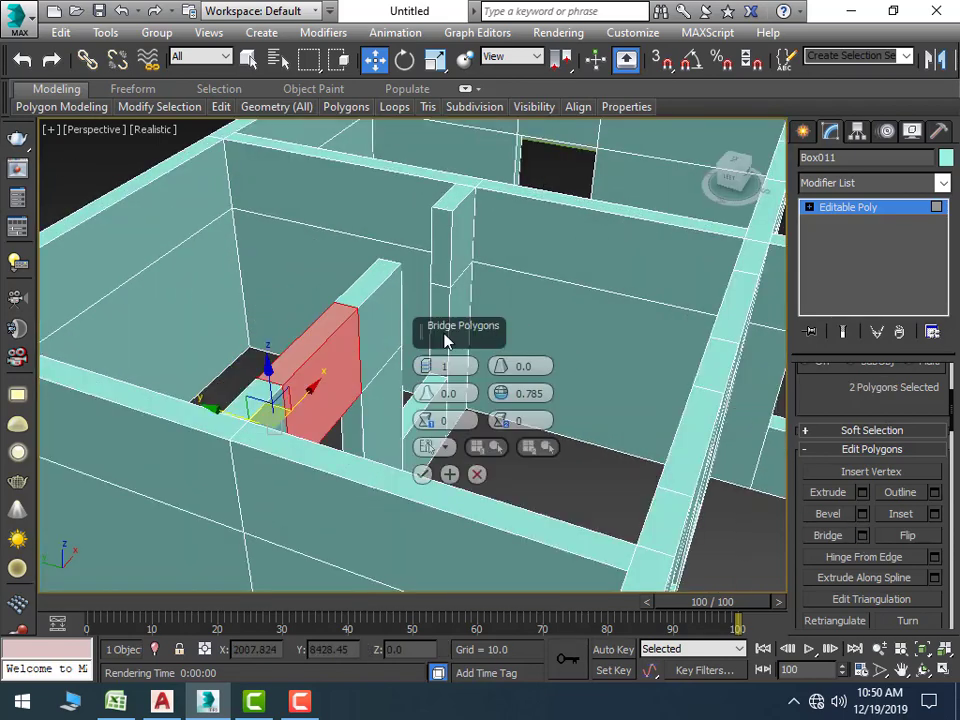
click(422, 471)
scroll(483, 242, up, 5)
click(521, 269)
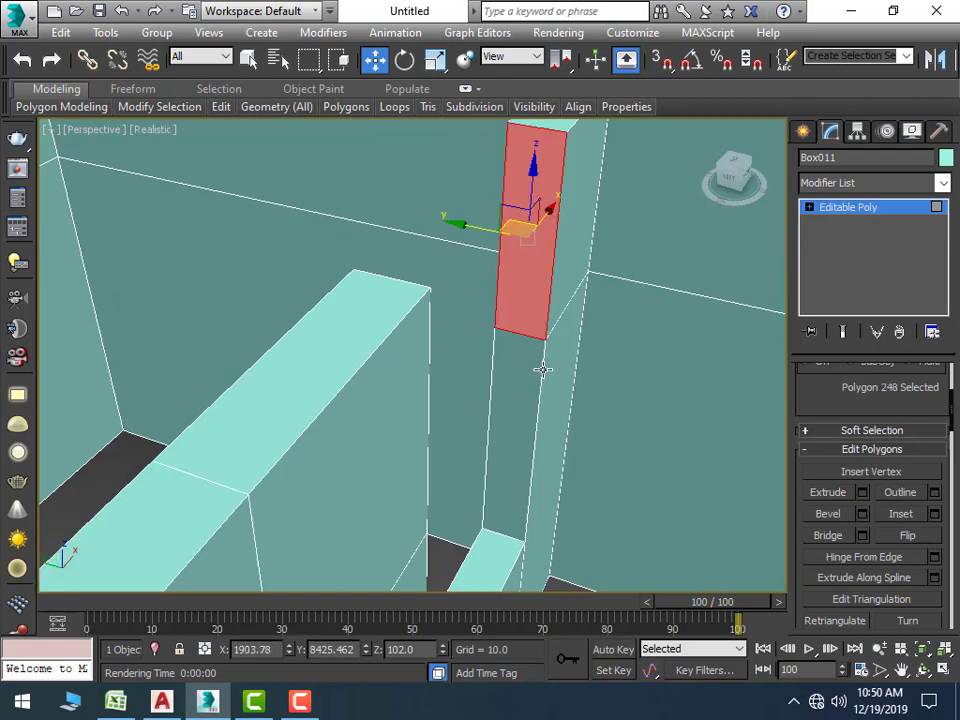
mouse_move(543, 369)
alt+middle_down()
mouse_move(428, 388)
mouse_move(308, 265)
alt+middle_up()
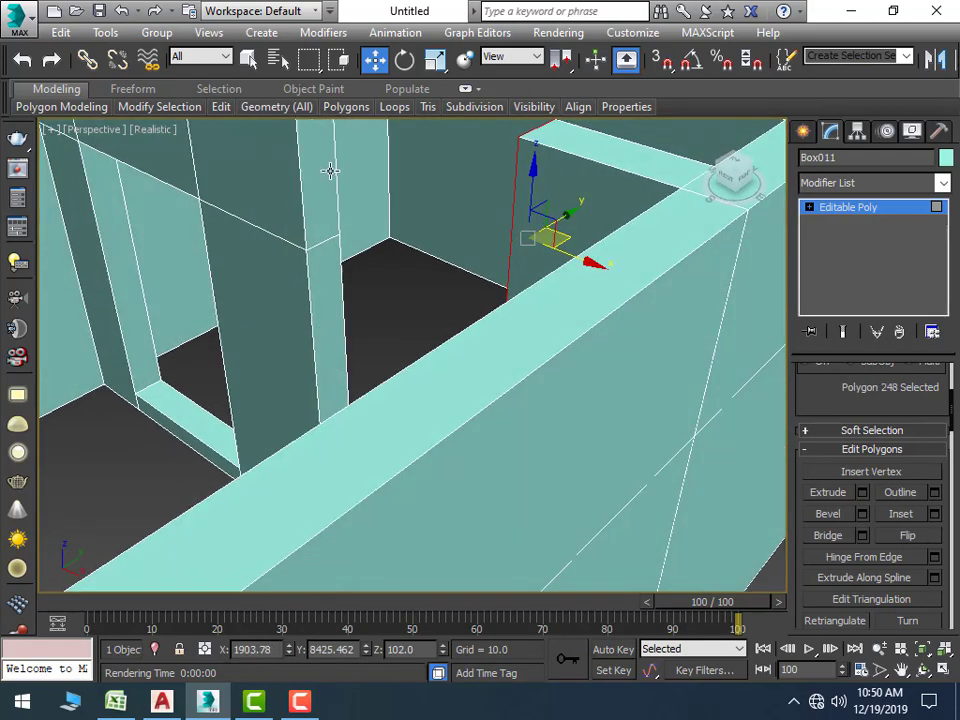
ctrl+click(330, 171)
click(863, 536)
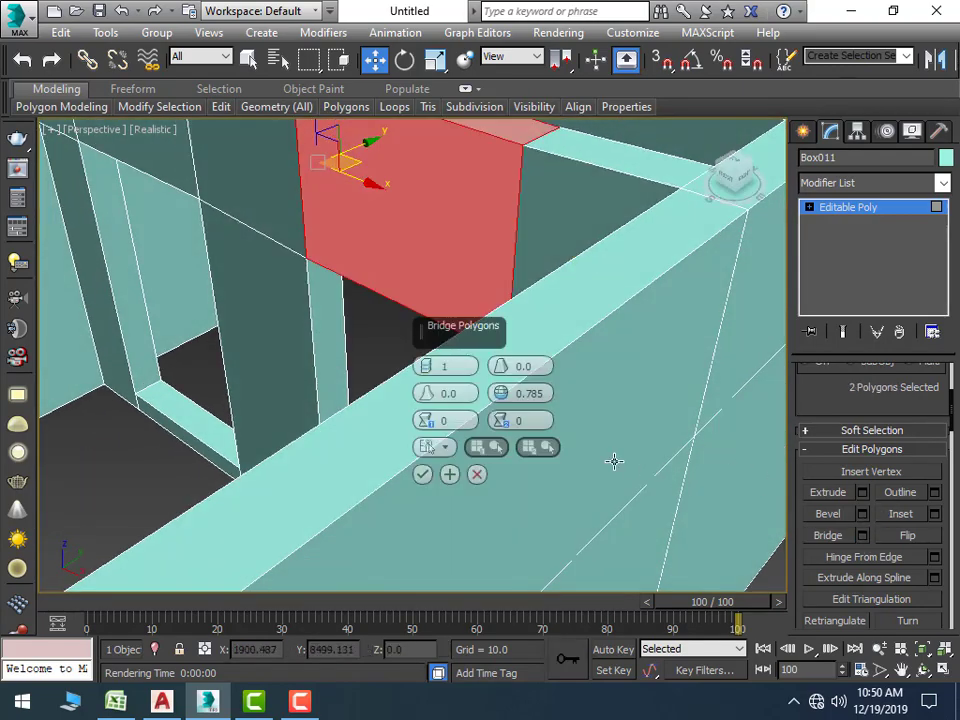
click(422, 468)
Bridge the last pair of wall-end side faces and clear the selection
mouse_move(422, 468)
alt+middle_down()
mouse_move(328, 363)
mouse_move(407, 360)
alt+middle_up()
scroll(212, 231, up, 5)
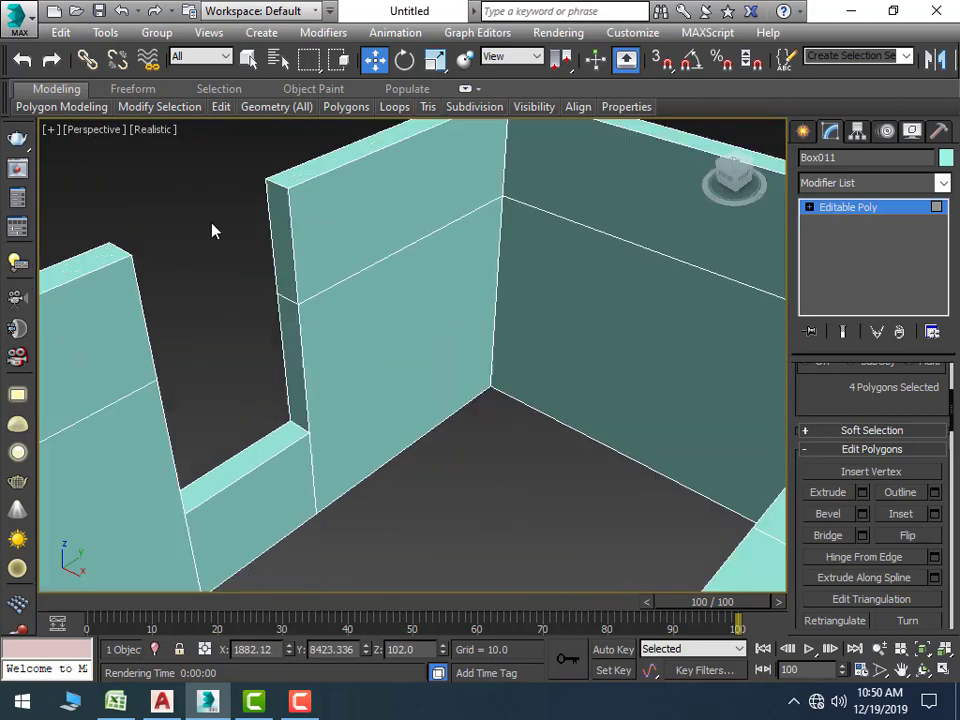
click(283, 230)
mouse_move(330, 344)
alt+middle_down()
mouse_move(146, 371)
mouse_move(208, 302)
mouse_move(240, 407)
alt+middle_up()
ctrl+click(248, 331)
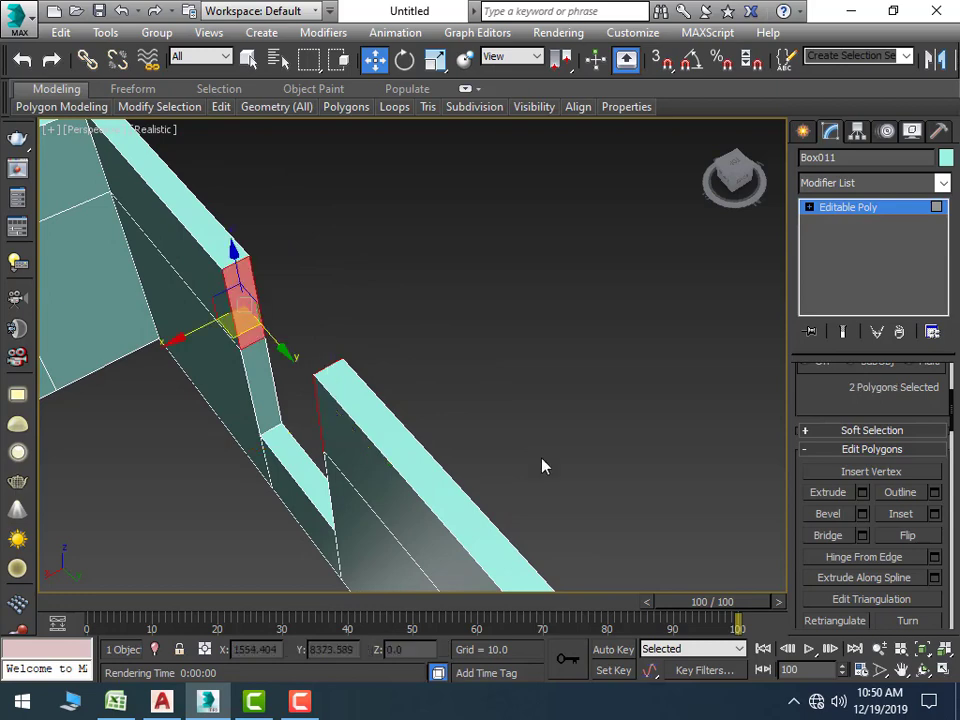
click(862, 535)
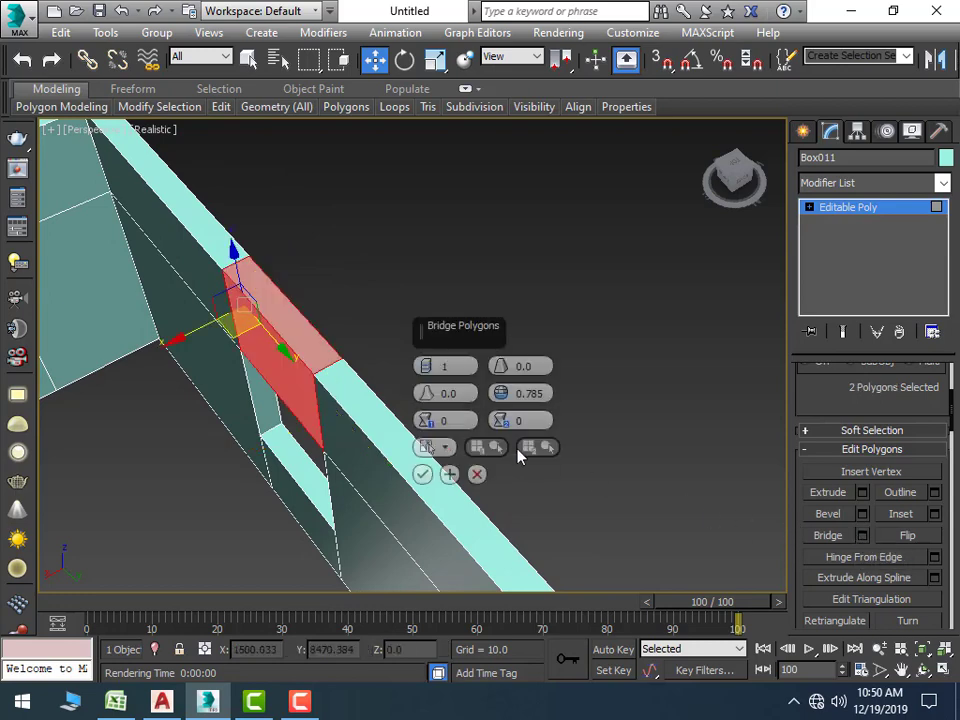
click(422, 471)
click(529, 450)
scroll(525, 440, down, 5)
Set up a maximized Top view framing both floor plans, with snapping turned on
scroll(523, 430, down, 5)
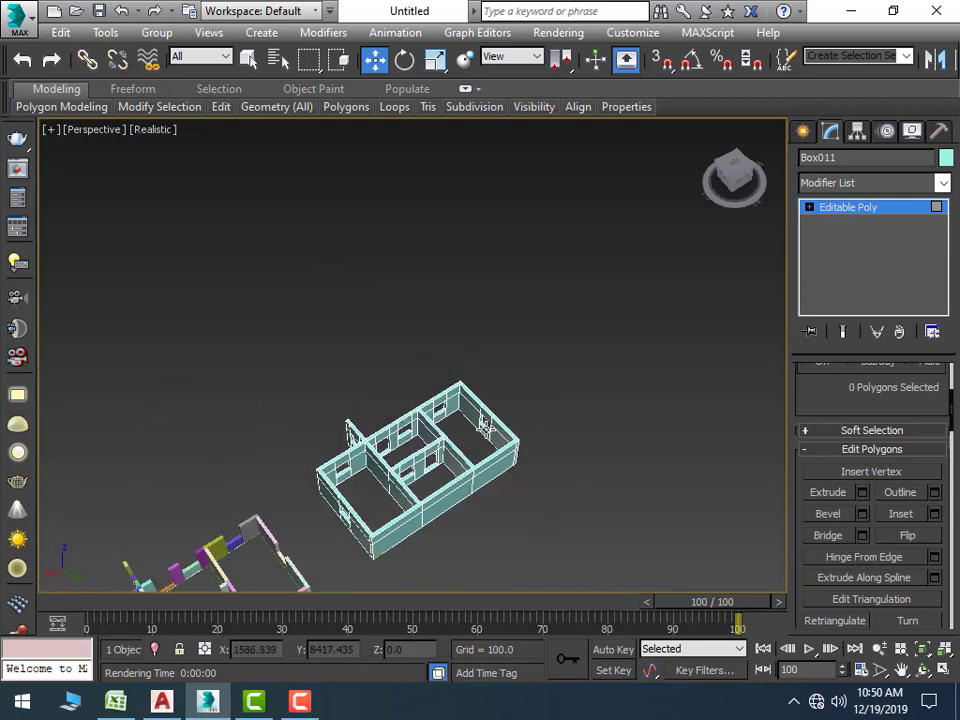
mouse_move(400, 543)
alt+middle_down()
mouse_move(519, 551)
mouse_move(531, 570)
mouse_move(471, 536)
mouse_move(546, 542)
mouse_move(515, 562)
mouse_move(508, 546)
alt+middle_up()
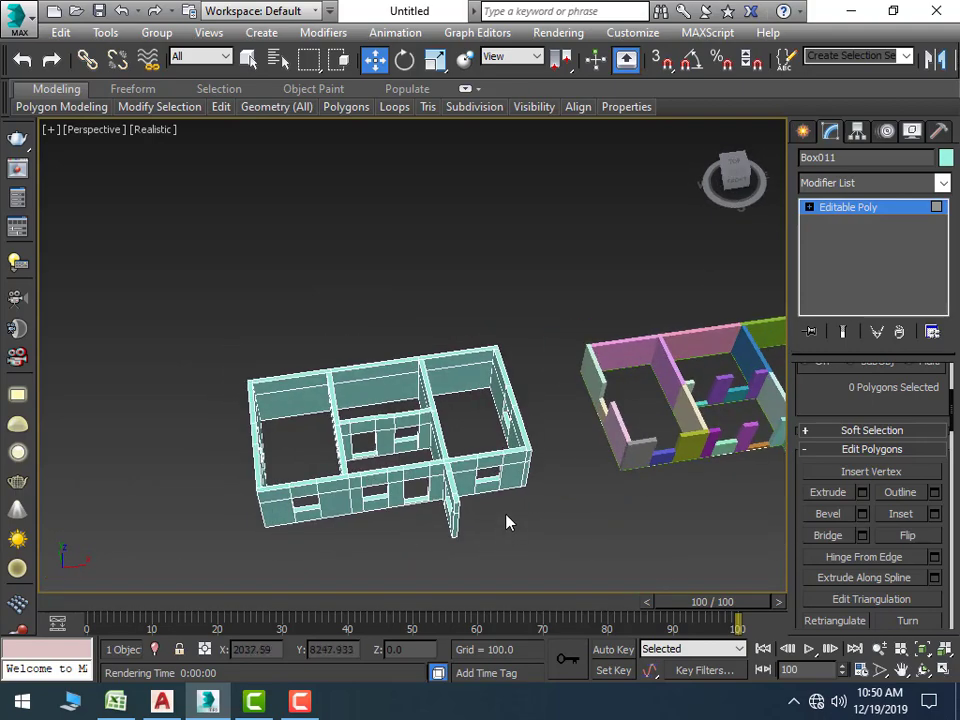
key(alt+w)
key(t)
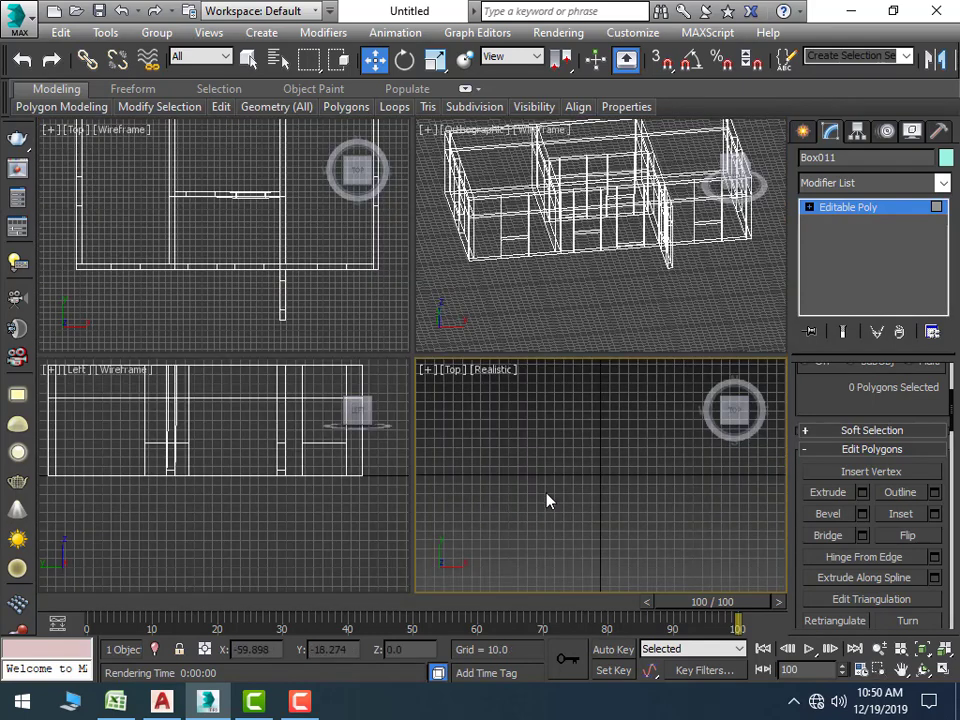
key(z)
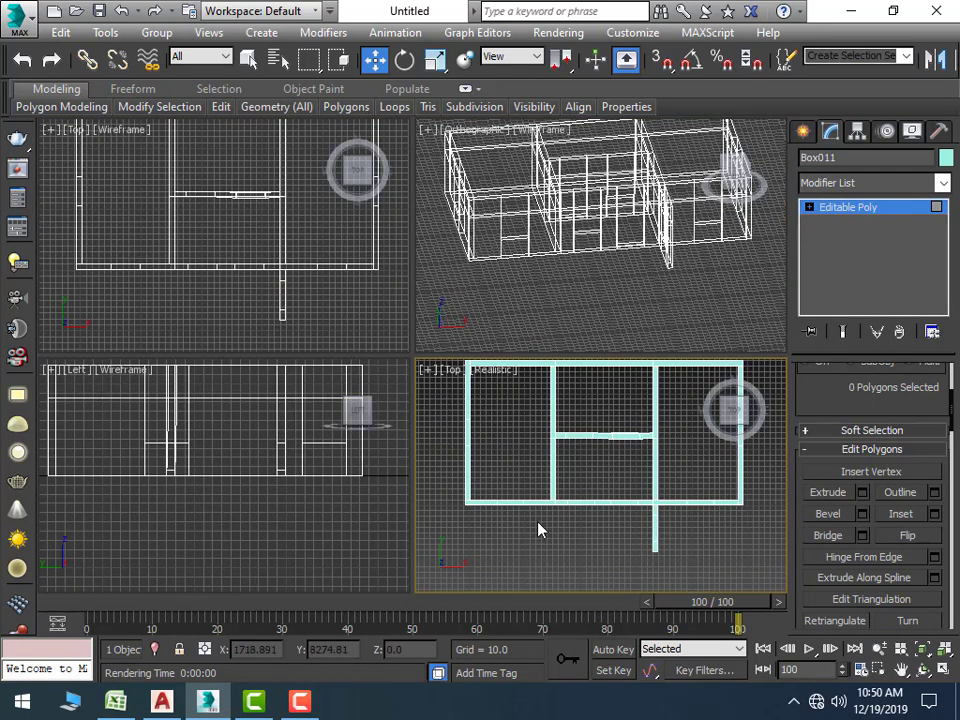
key(p)
key(alt+w)
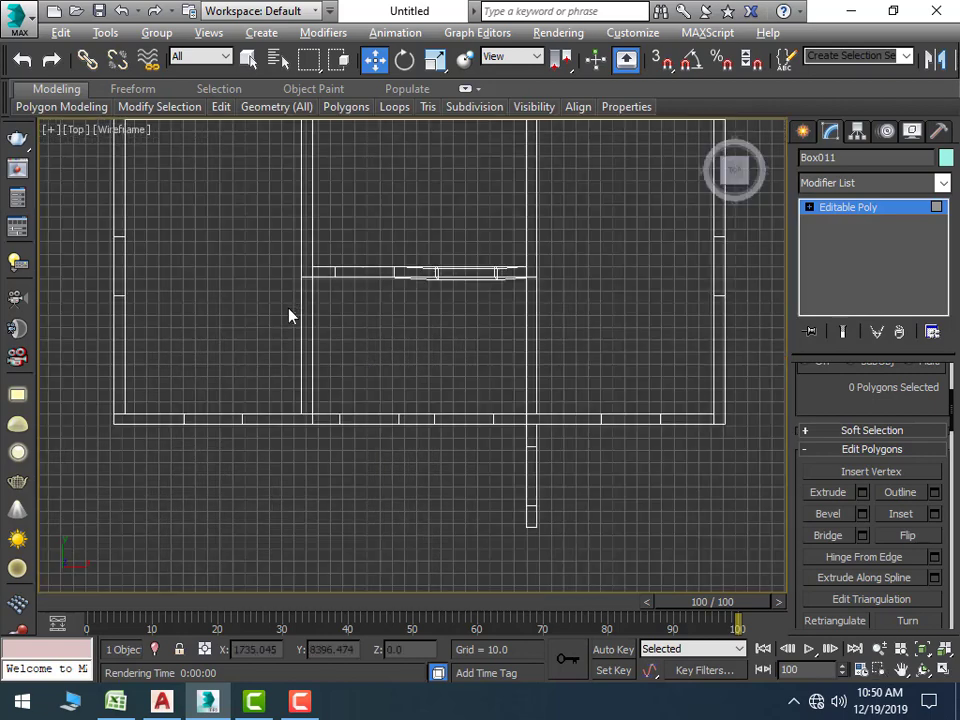
scroll(291, 330, down, 5)
middle_drag(294, 356, 358, 405)
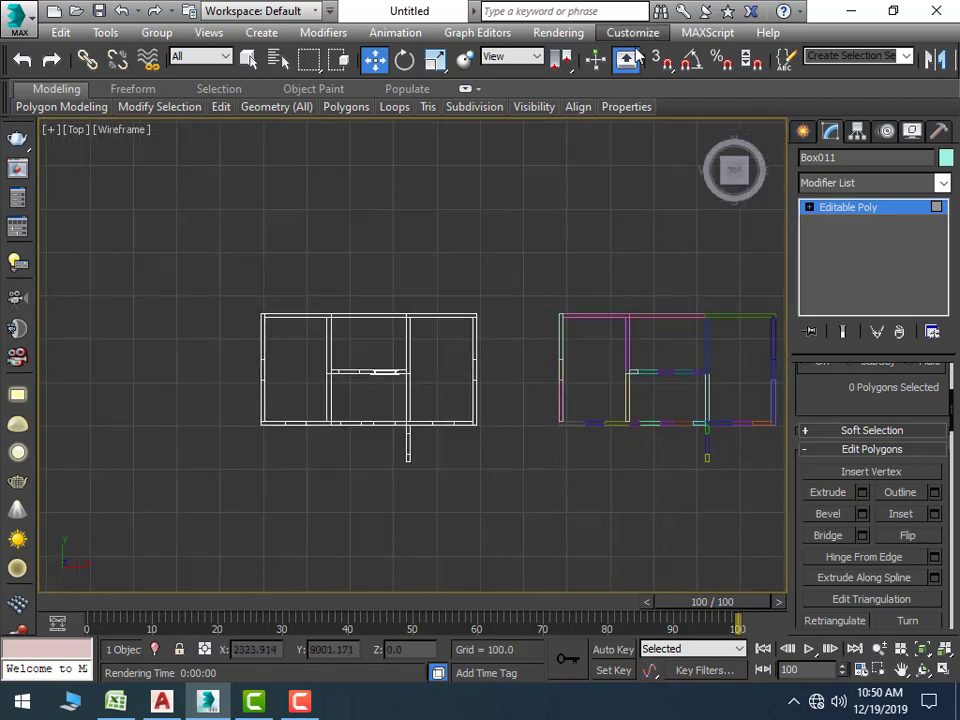
key(s)
Draw a 258 × 498 box slab over the house corners and set its height to 4.0
click(803, 133)
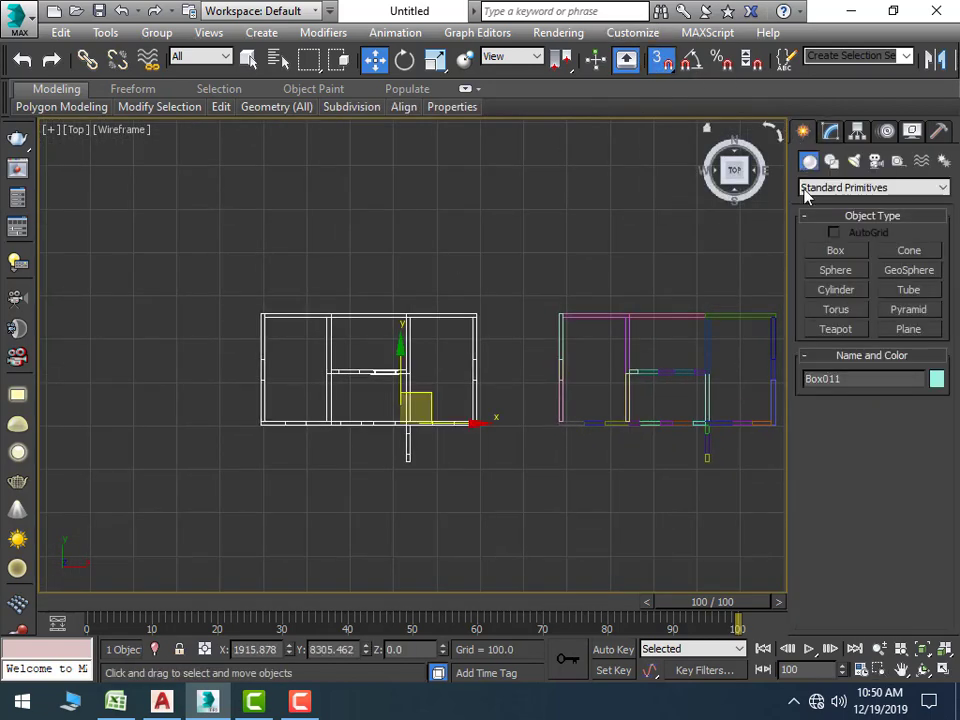
click(830, 251)
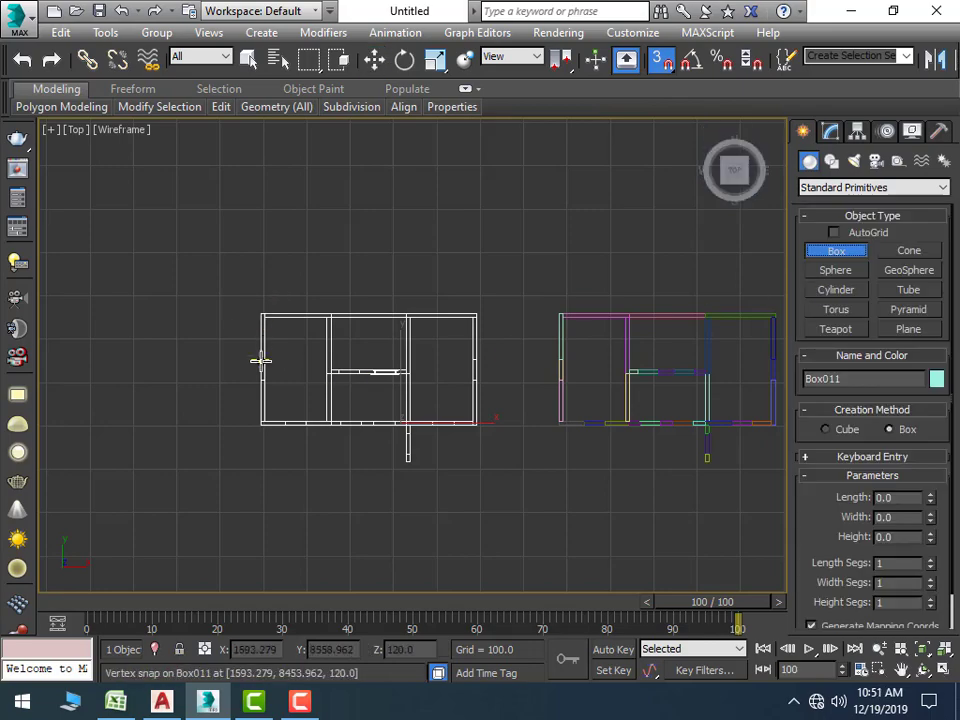
middle_drag(259, 362, 180, 240)
scroll(240, 320, up, 2)
scroll(180, 240, up, 2)
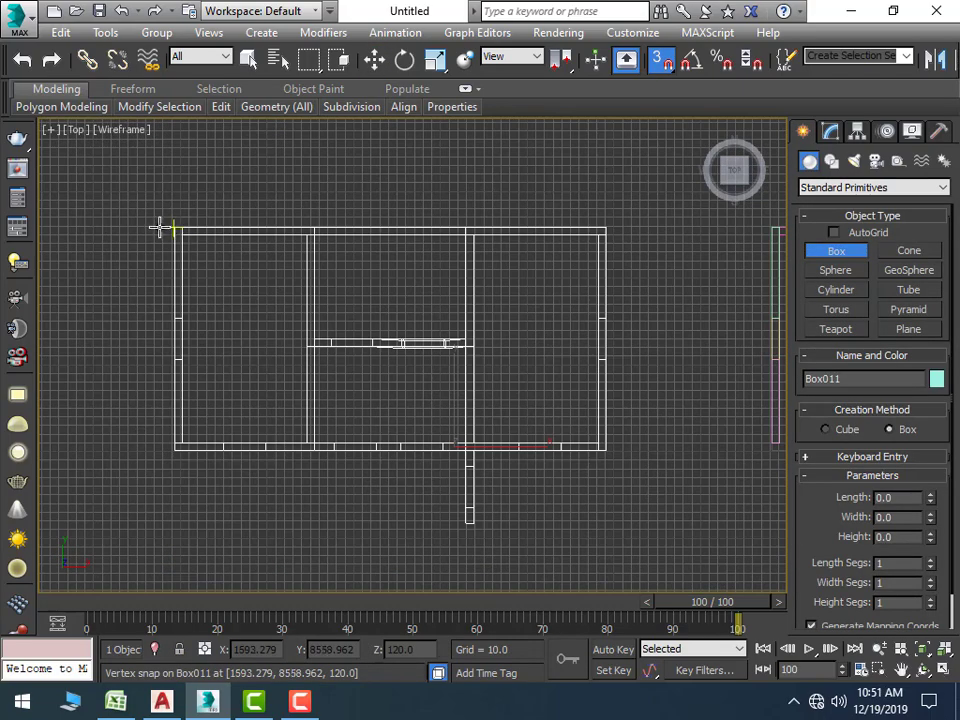
drag(171, 229, 605, 451)
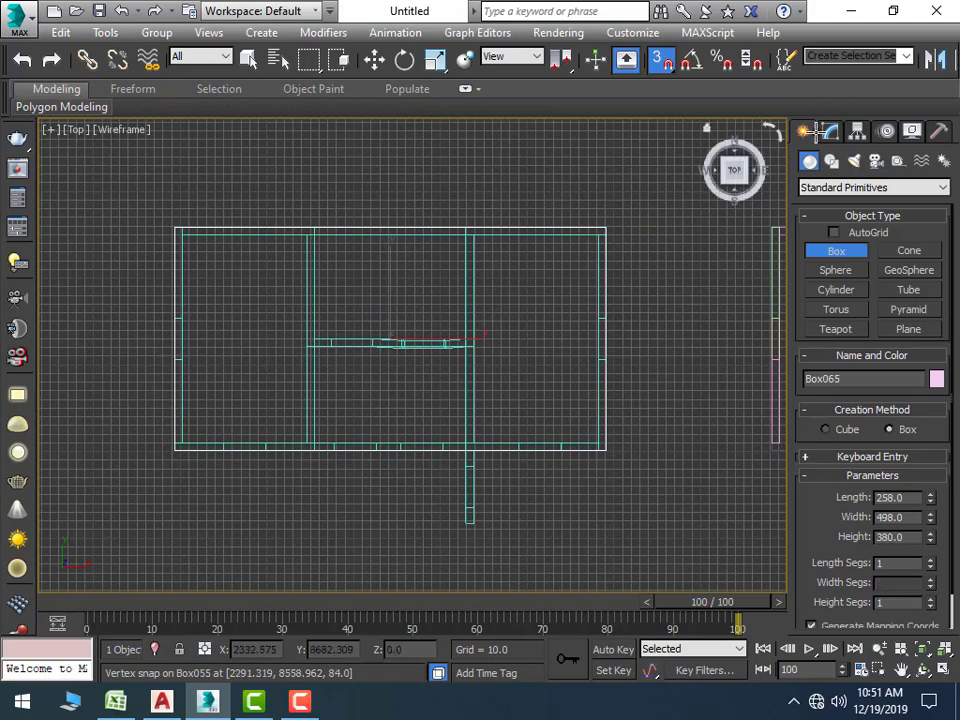
click(833, 132)
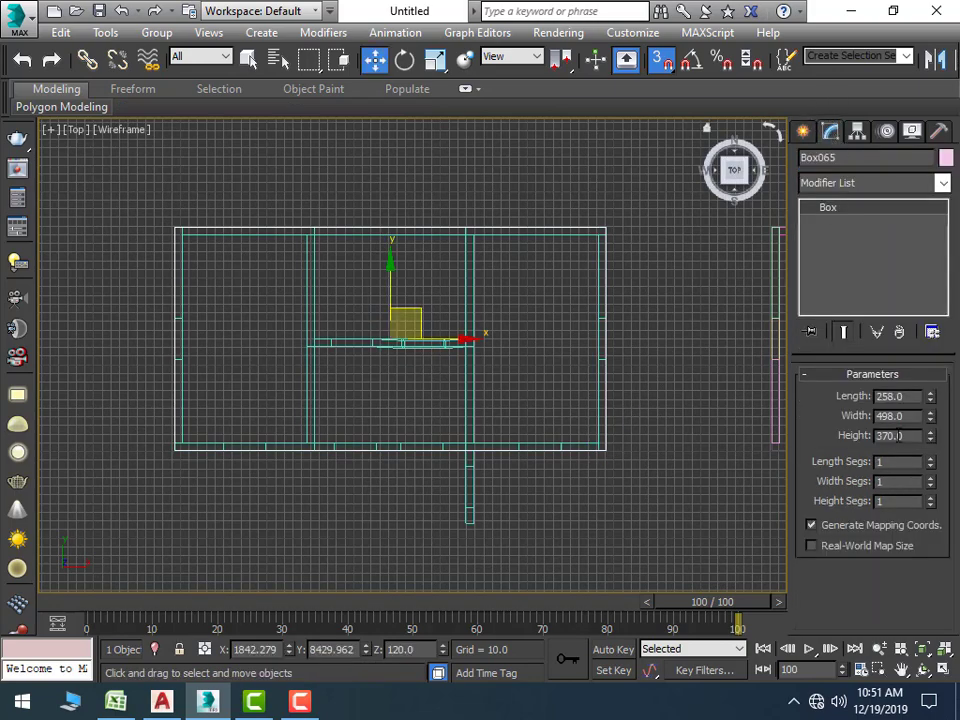
click(915, 436)
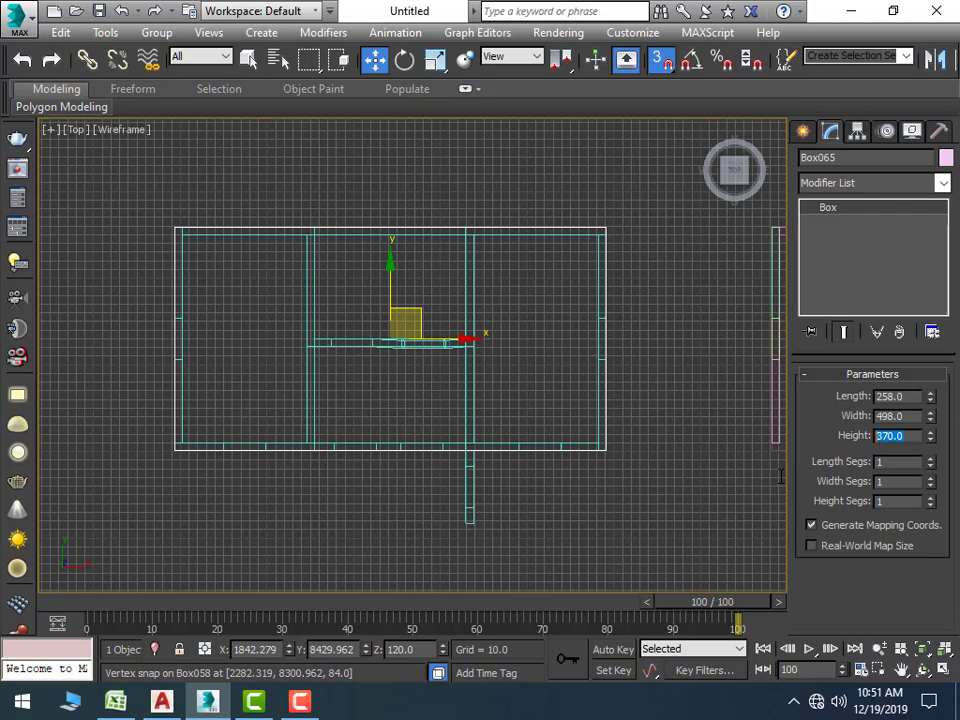
text(4)
key(Return)
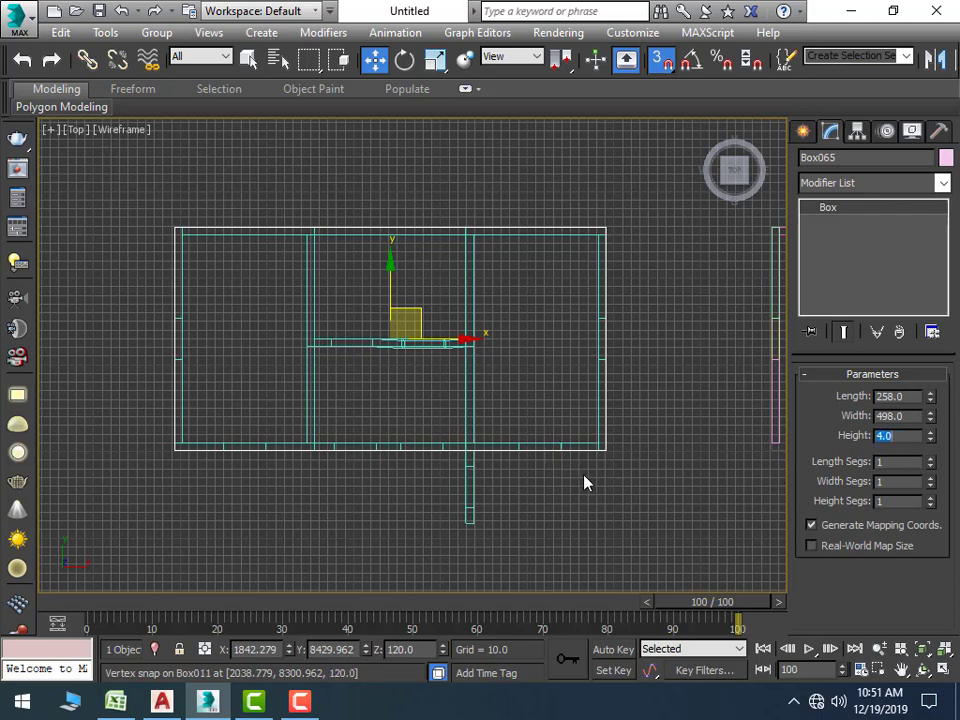
In Front view with snaps off, Shift-drag a copy of the slab down to the wall base
key(alt+w)
key(alt+w)
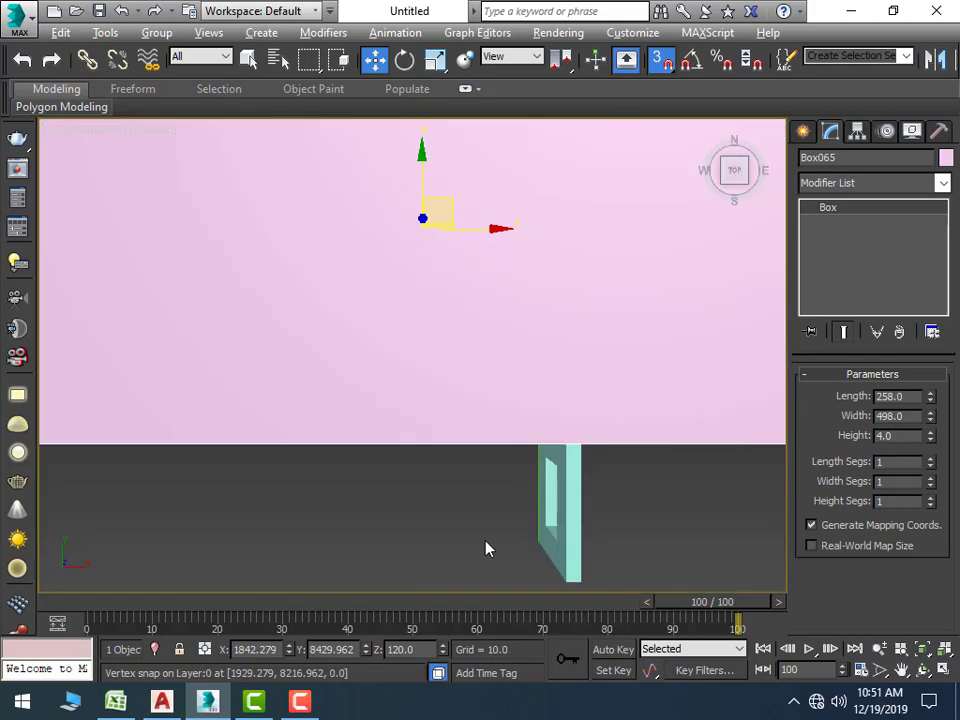
key(p)
scroll(489, 467, down, 2)
scroll(470, 500, up, 4)
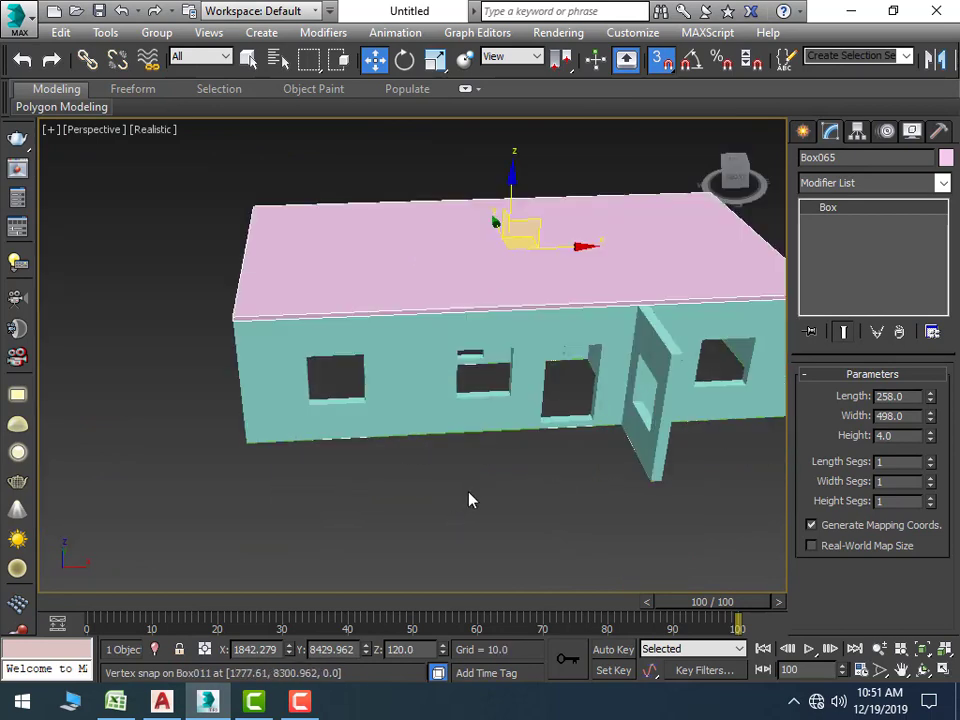
scroll(422, 476, down, 2)
scroll(437, 471, down, 3)
middle_drag(437, 471, 368, 507)
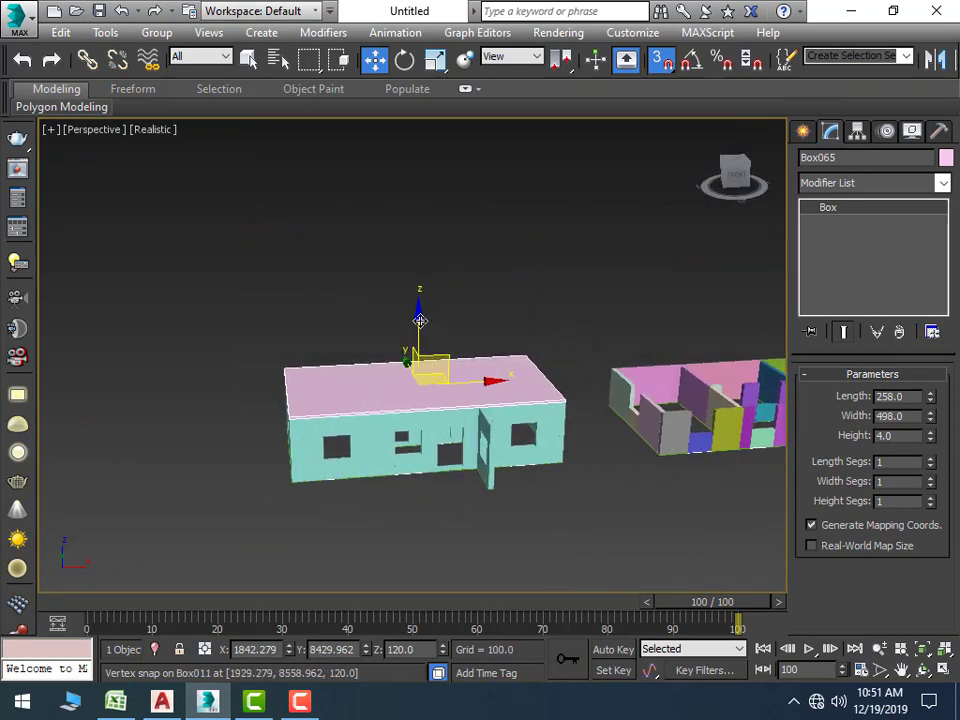
key(f)
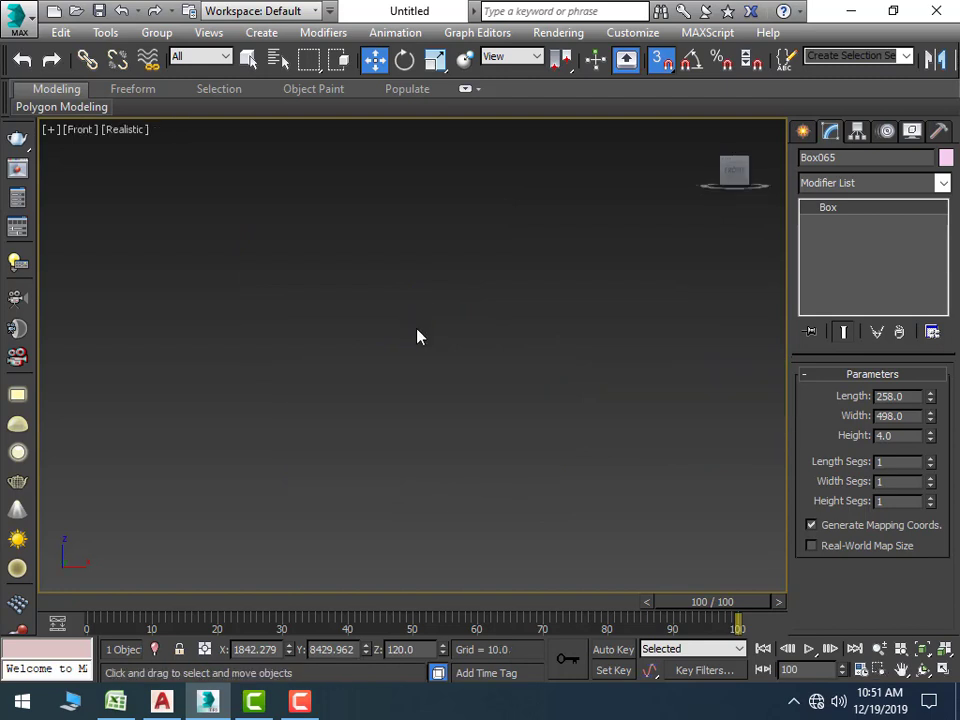
key(z)
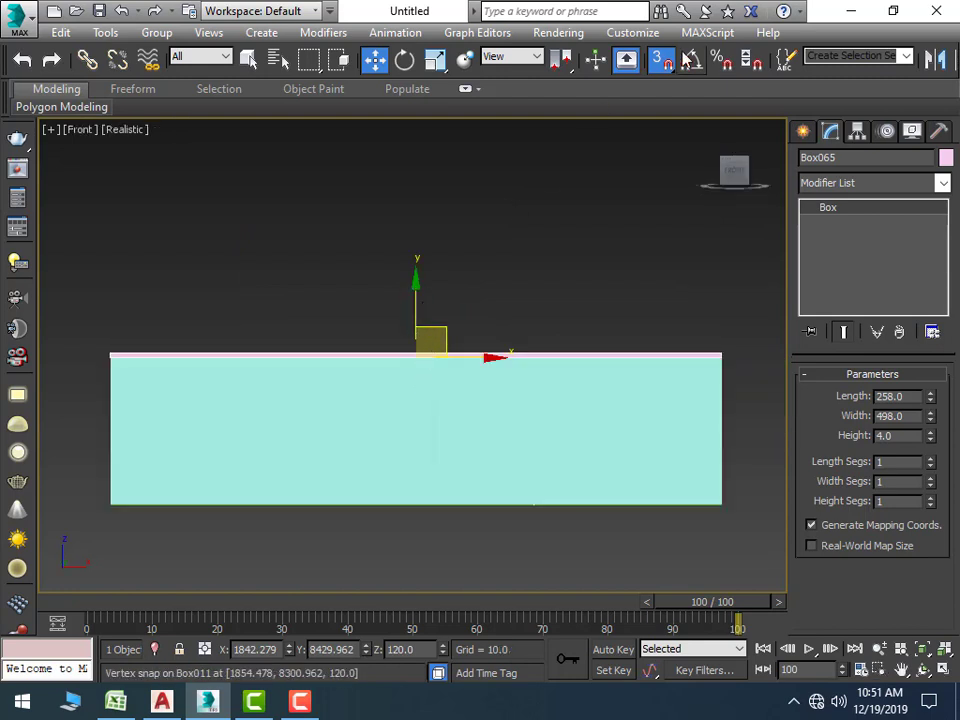
click(662, 59)
drag(430, 340, 468, 278)
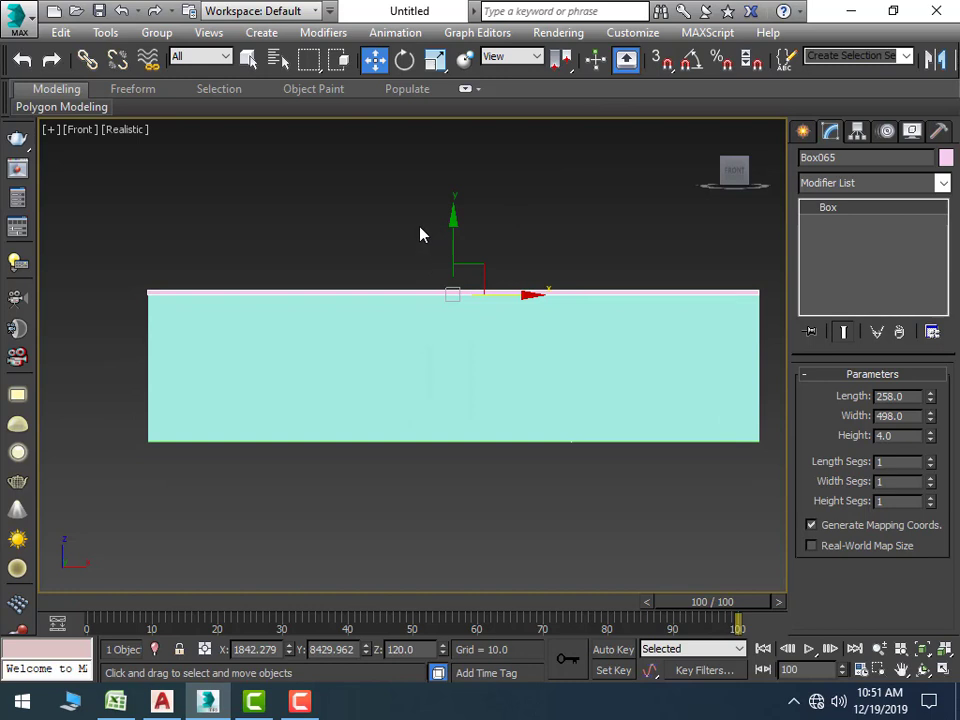
shift+drag(453, 213, 457, 370)
Confirm the Box066 copy and move it along Y until it sits flush under the walls
click(481, 430)
click(436, 490)
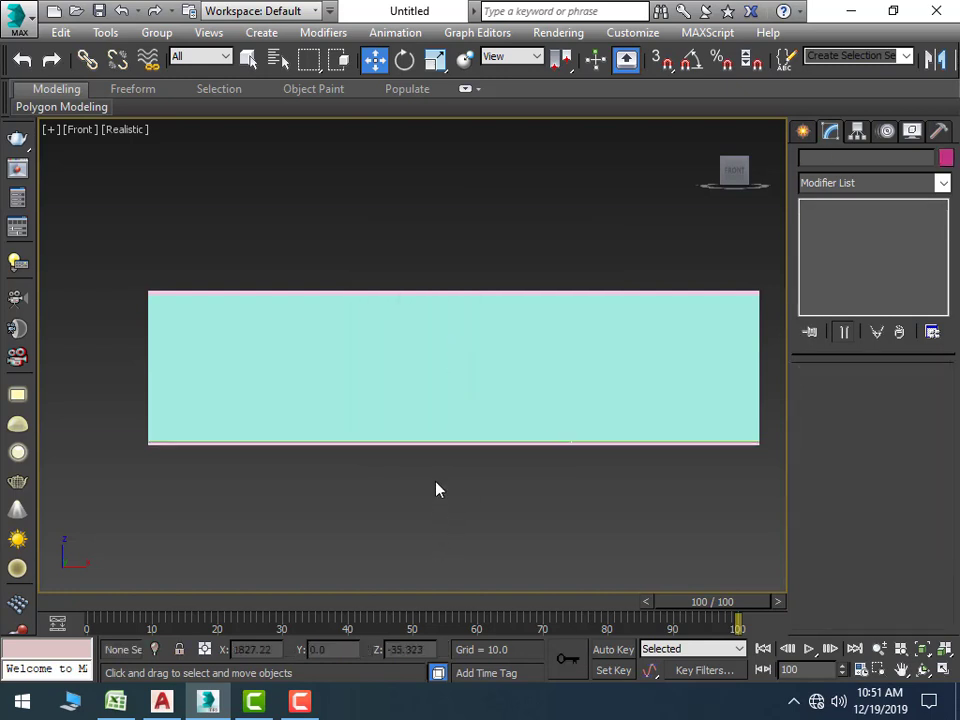
scroll(436, 450, up, 5)
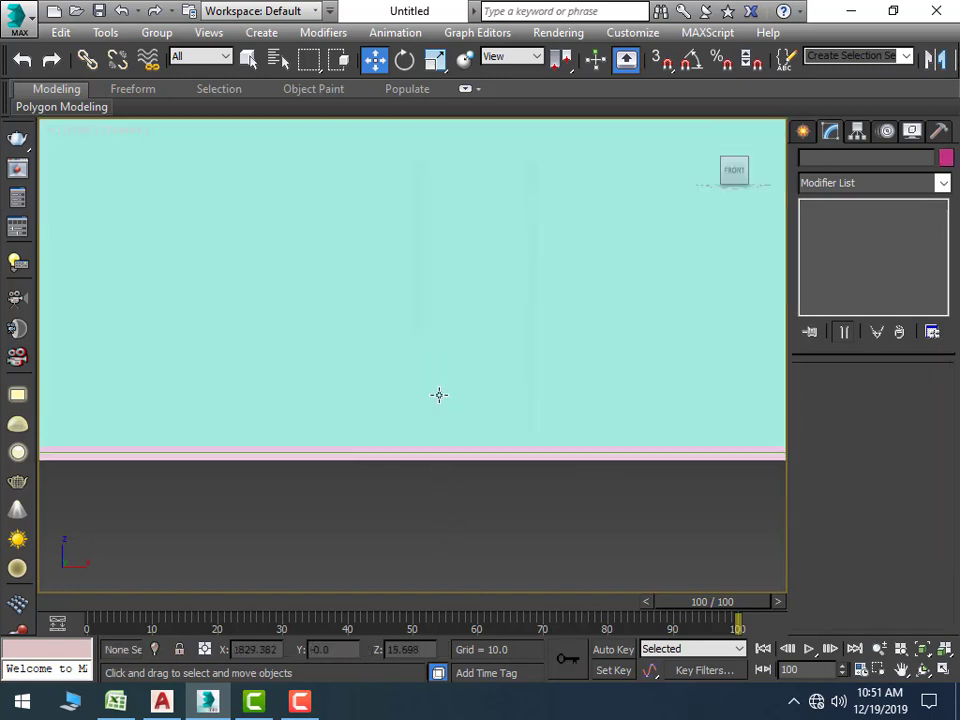
click(426, 456)
drag(484, 387, 469, 524)
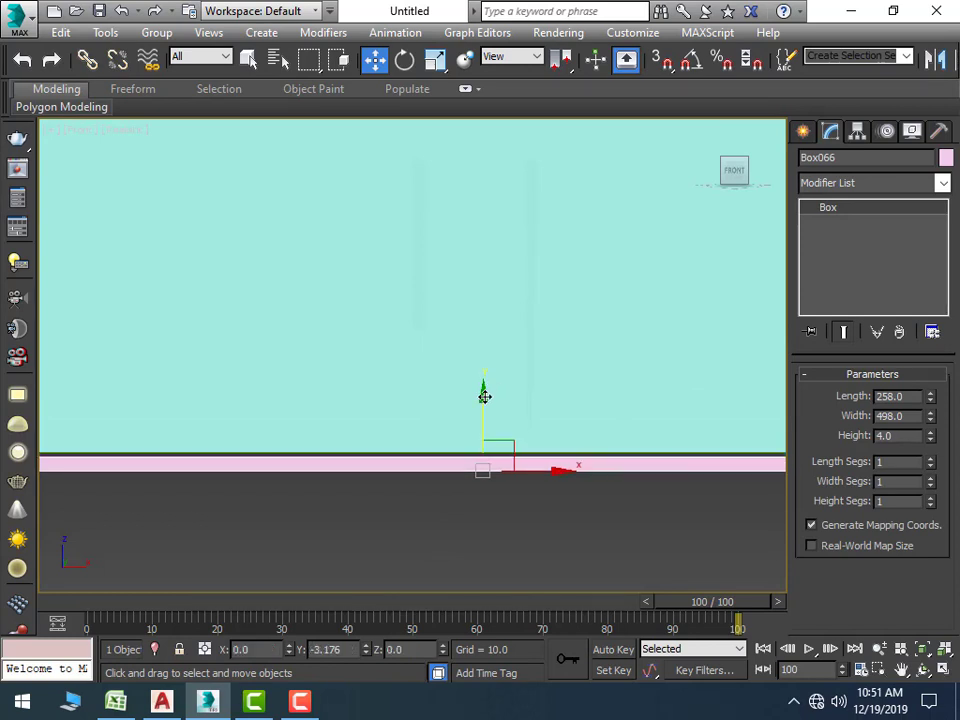
click(484, 502)
key(ctrl+z)
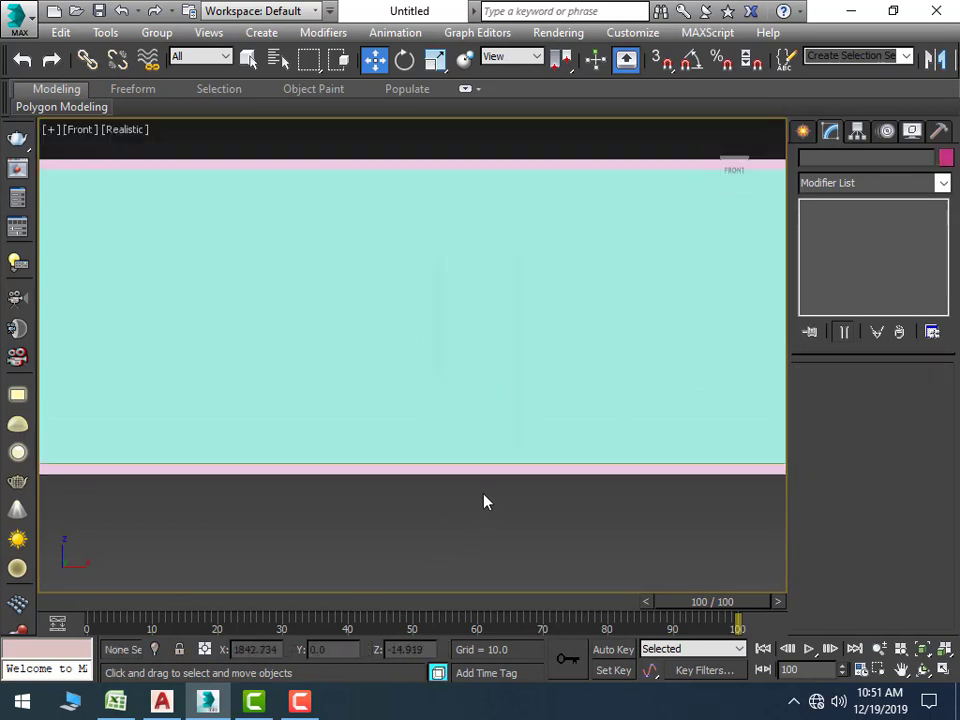
click(495, 438)
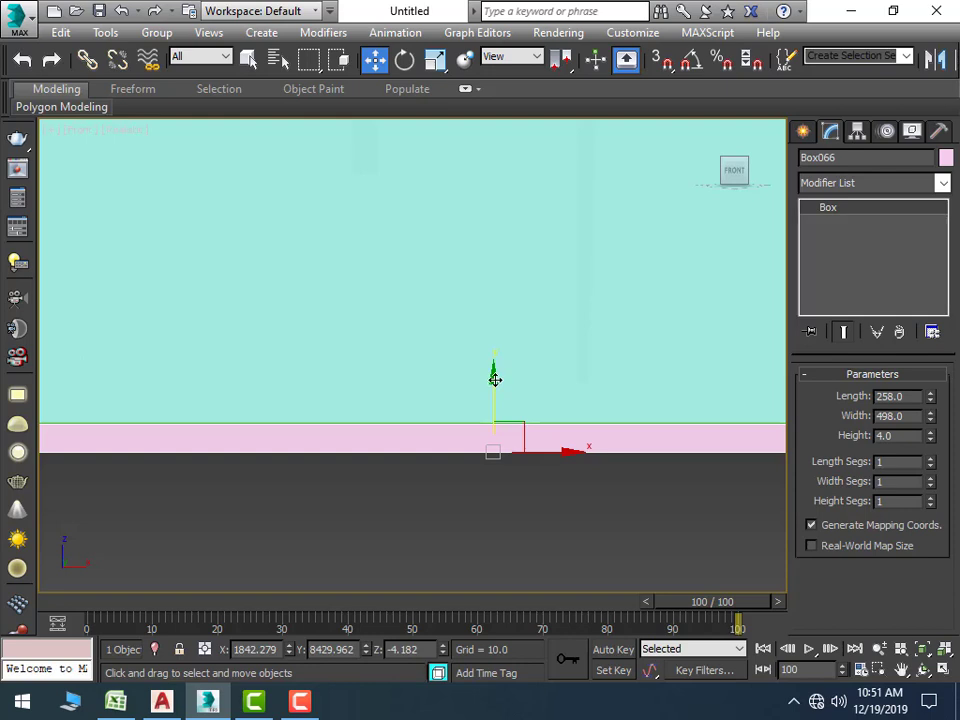
drag(492, 381, 491, 379)
click(484, 523)
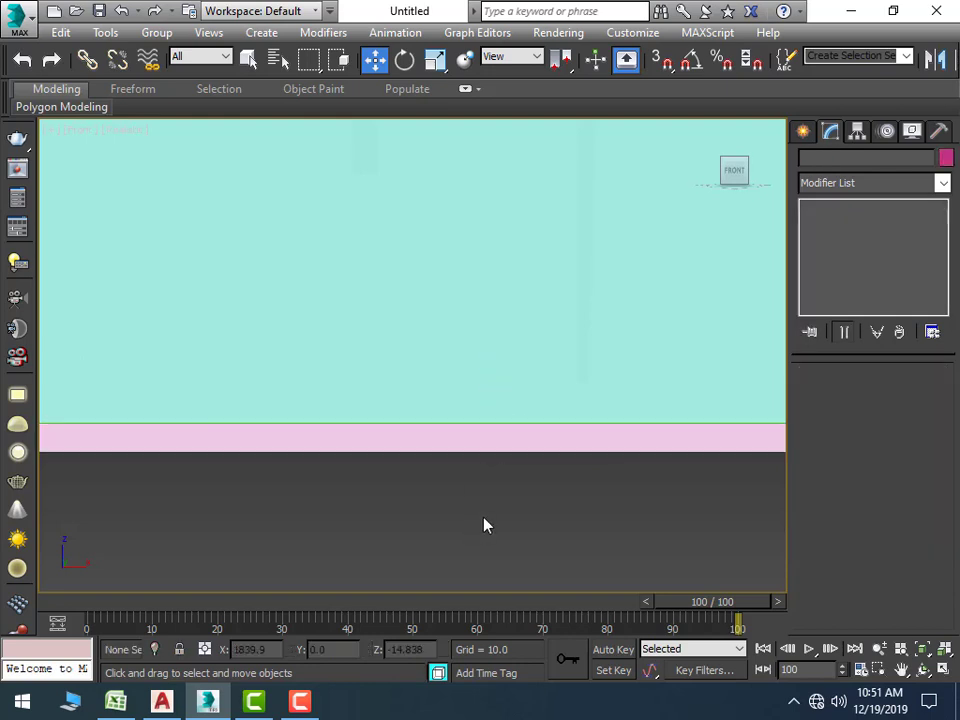
scroll(493, 506, down, 2)
scroll(509, 543, down, 2)
middle_drag(509, 543, 511, 493)
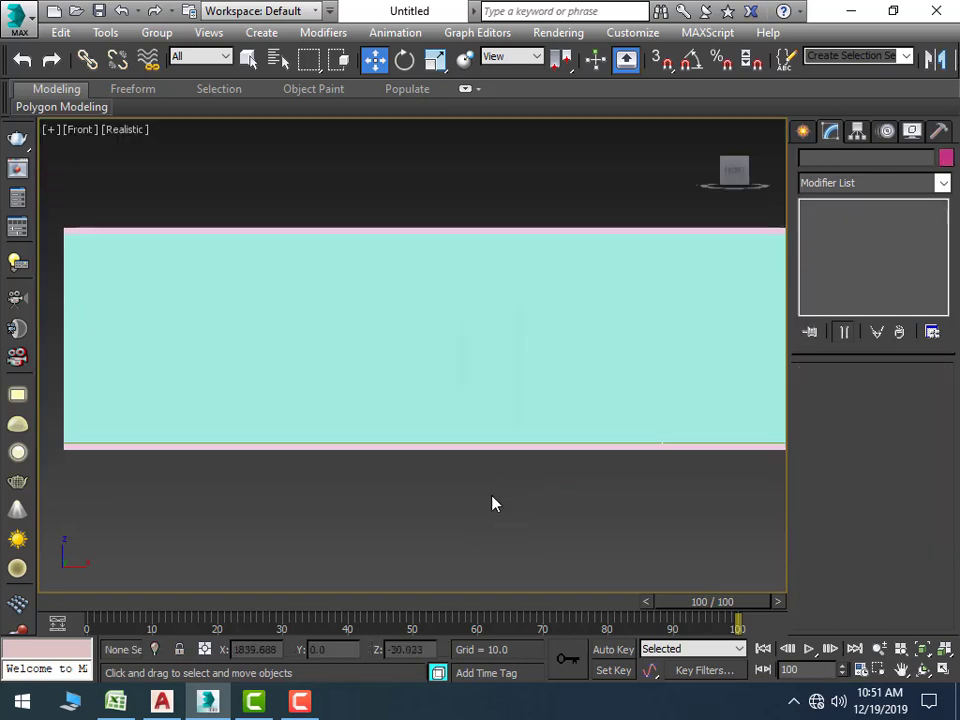
Switch to the Perspective view and orbit to look down on both houses
key(p)
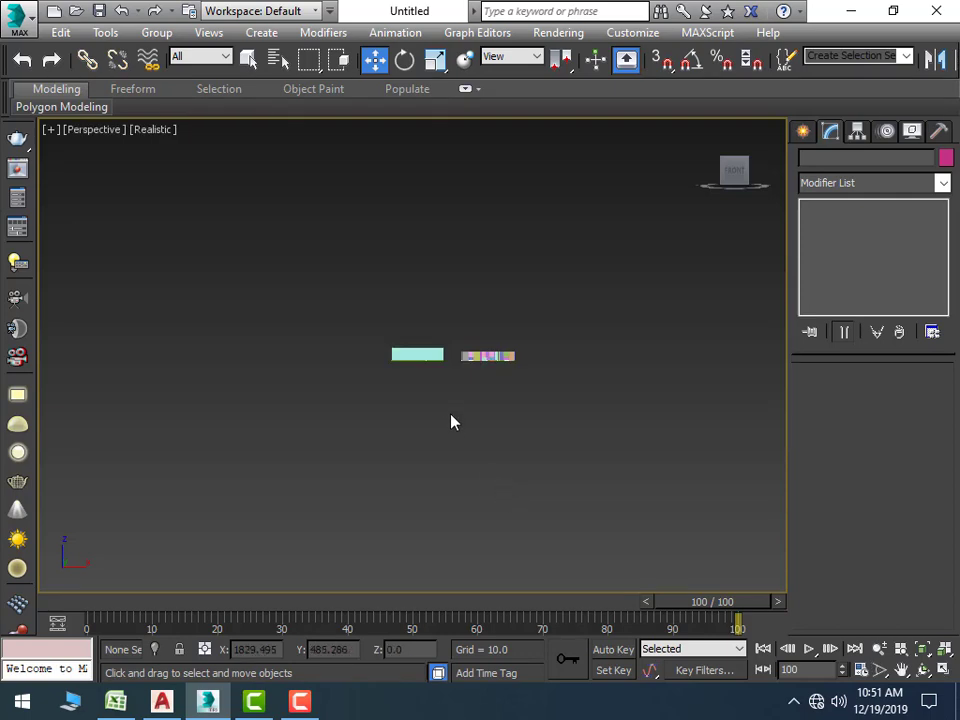
scroll(461, 480, up, 5)
scroll(454, 411, up, 1)
scroll(469, 521, up, 2)
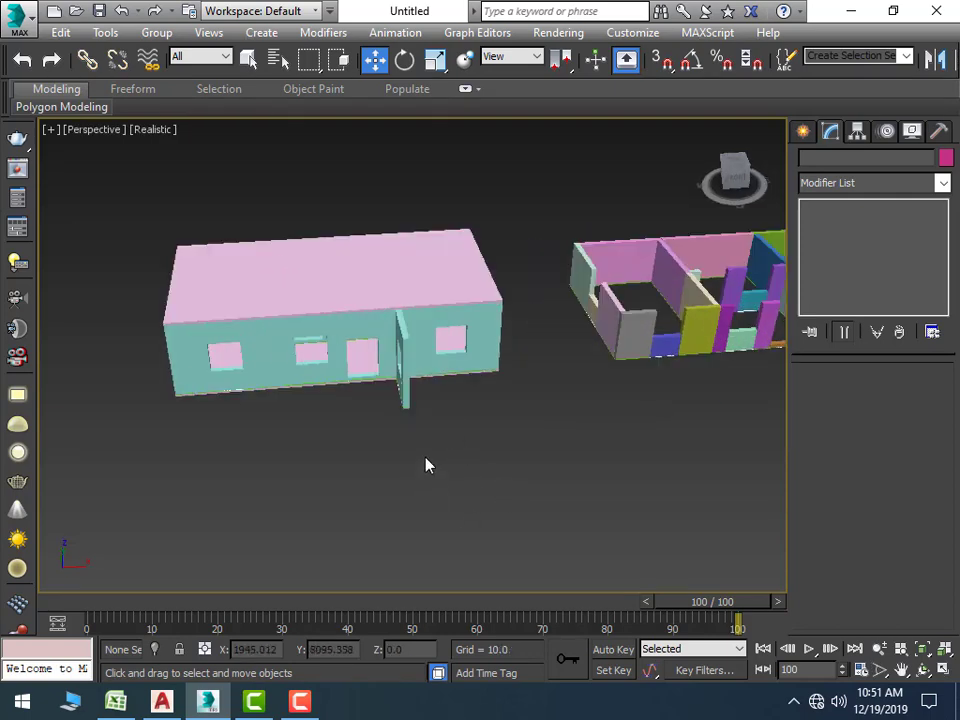
mouse_move(425, 465)
alt+middle_down()
mouse_move(364, 491)
mouse_move(407, 428)
mouse_move(360, 441)
mouse_move(360, 429)
mouse_move(390, 461)
mouse_move(362, 471)
mouse_move(381, 459)
mouse_move(407, 480)
mouse_move(334, 486)
mouse_move(418, 454)
mouse_move(363, 479)
mouse_move(358, 497)
mouse_move(281, 504)
mouse_move(298, 512)
alt+middle_up()
scroll(367, 494, down, 3)
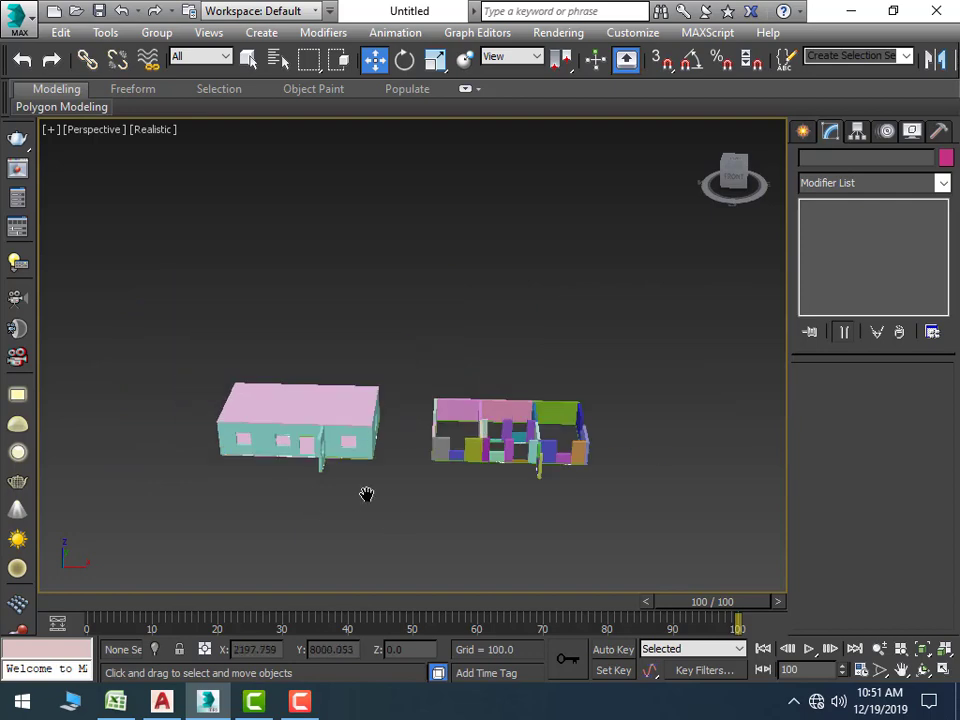
mouse_move(367, 494)
alt+middle_down()
mouse_move(368, 480)
mouse_move(473, 479)
mouse_move(415, 479)
alt+middle_up()
scroll(368, 480, up, 2)
Pan onto the second house and try selecting the pillars near its small boxes
scroll(415, 479, up, 2)
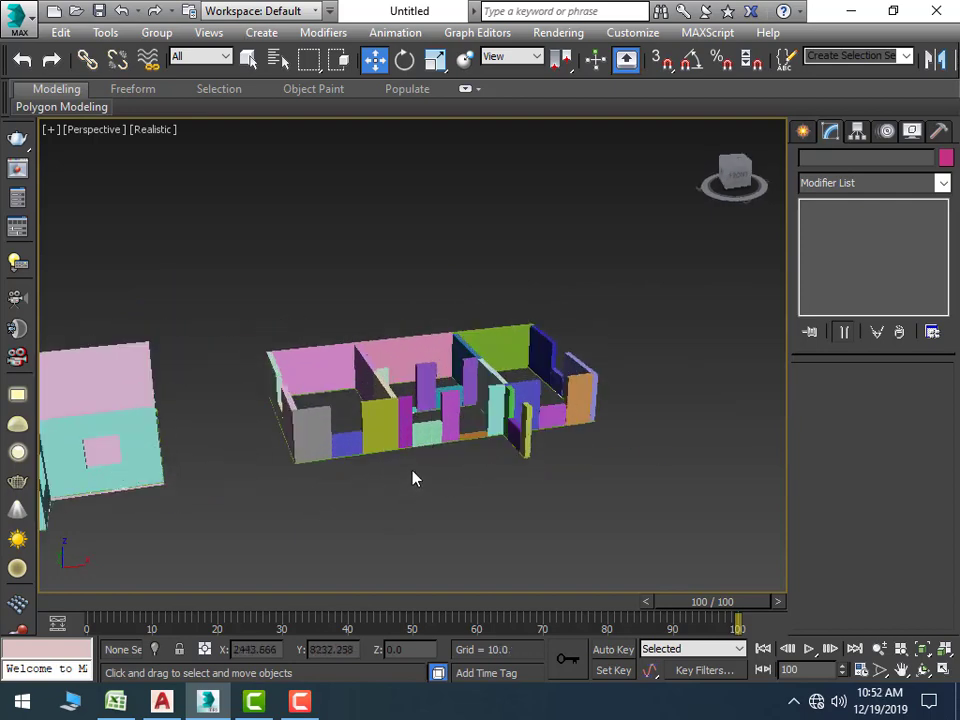
middle_drag(439, 422, 381, 457)
click(460, 470)
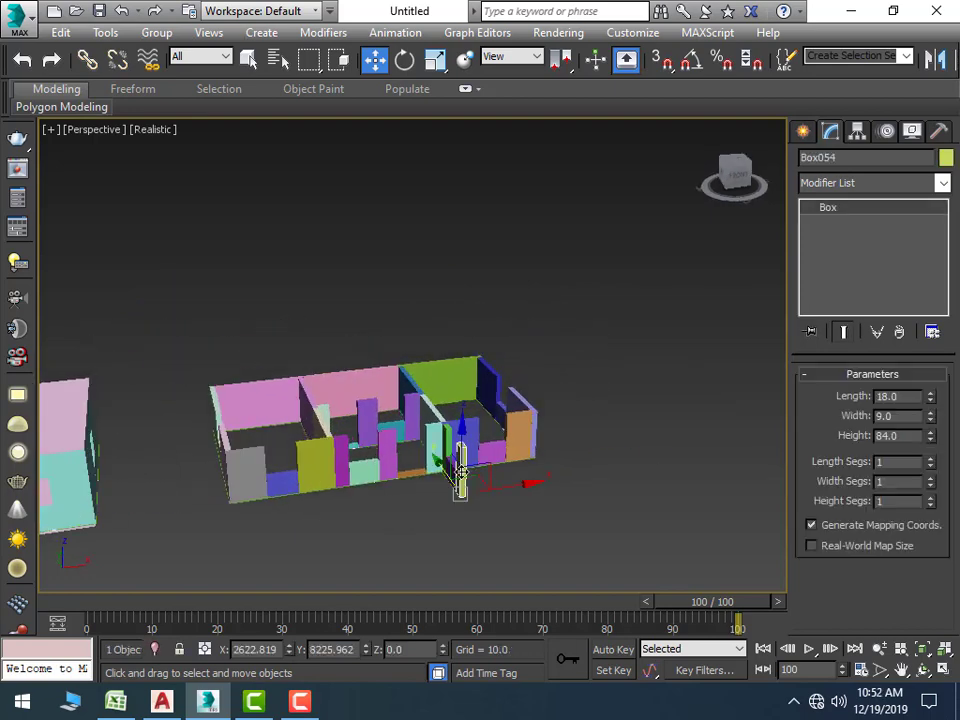
click(452, 476)
click(450, 476)
click(452, 476)
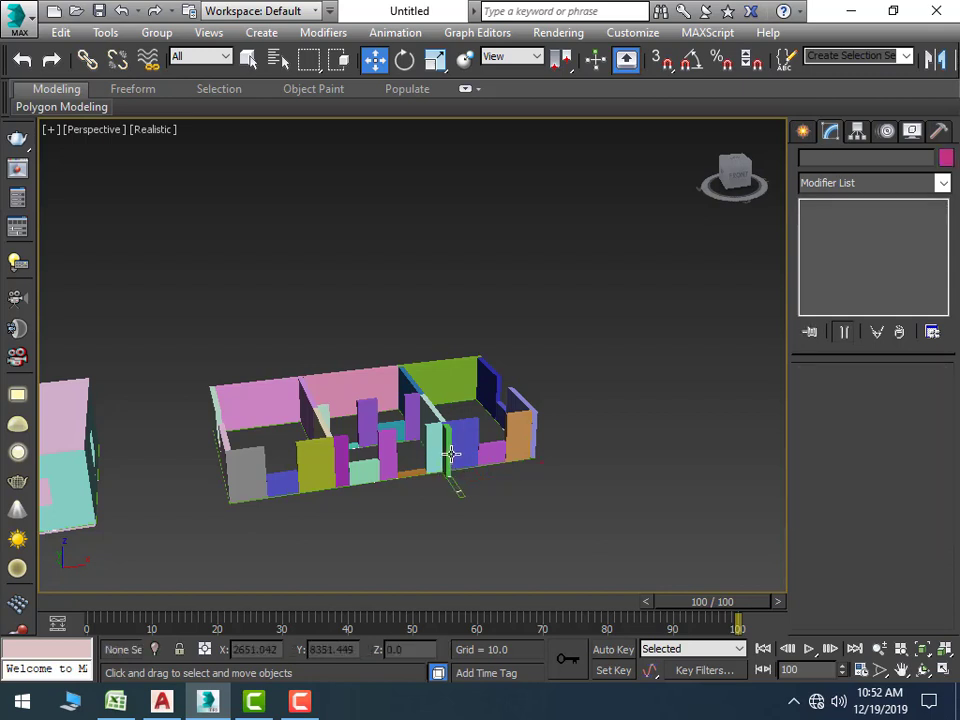
click(447, 452)
click(450, 493)
scroll(433, 441, up, 2)
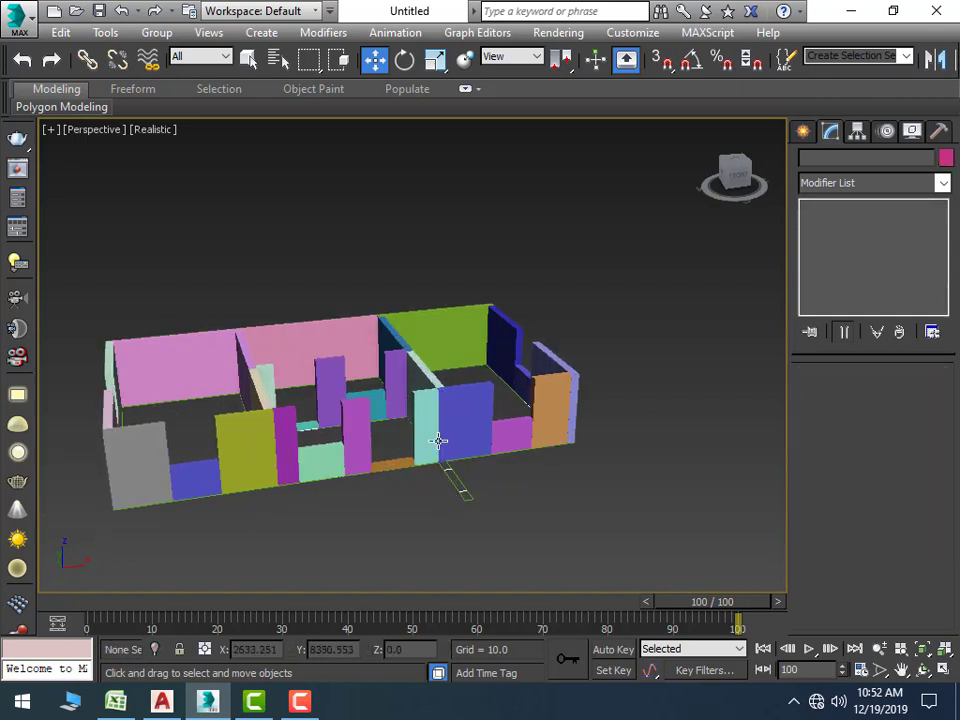
click(418, 446)
click(401, 461)
Delete the small pink, mint and magenta boxes from the second house
click(362, 456)
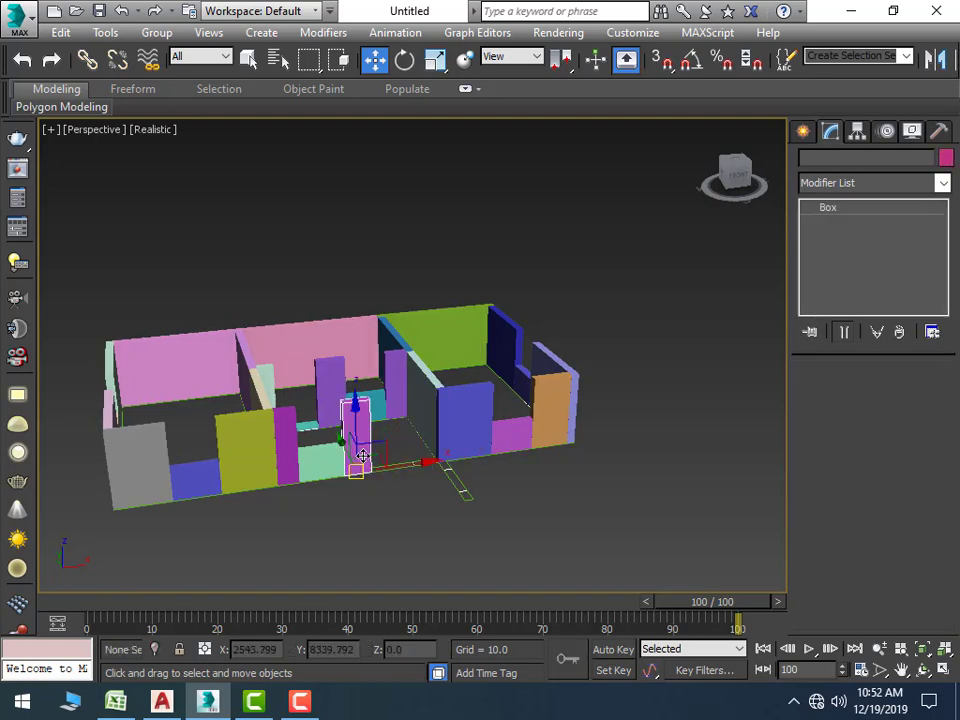
key(Delete)
click(332, 456)
key(Delete)
click(296, 462)
key(Delete)
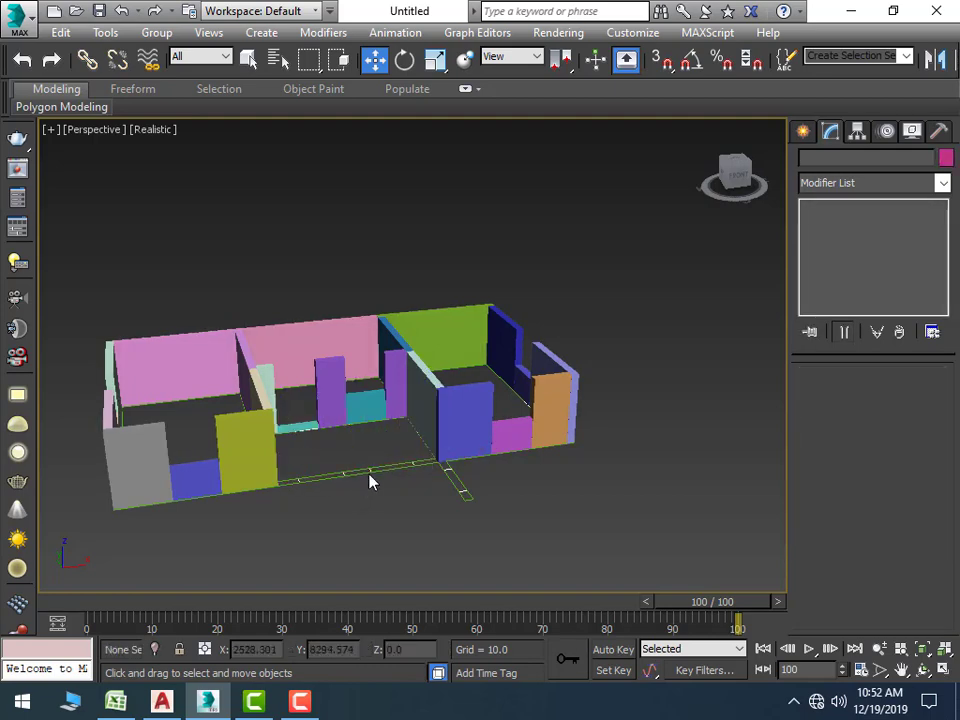
scroll(438, 484, up, 2)
scroll(550, 419, down, 2)
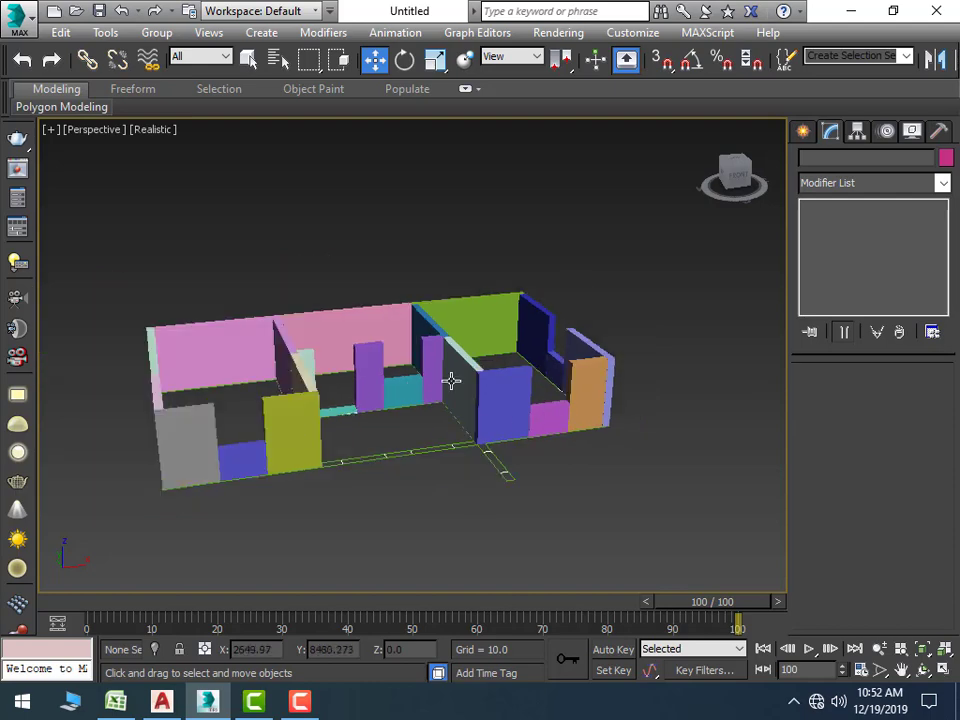
Select one wall of the second house
right_click(545, 420)
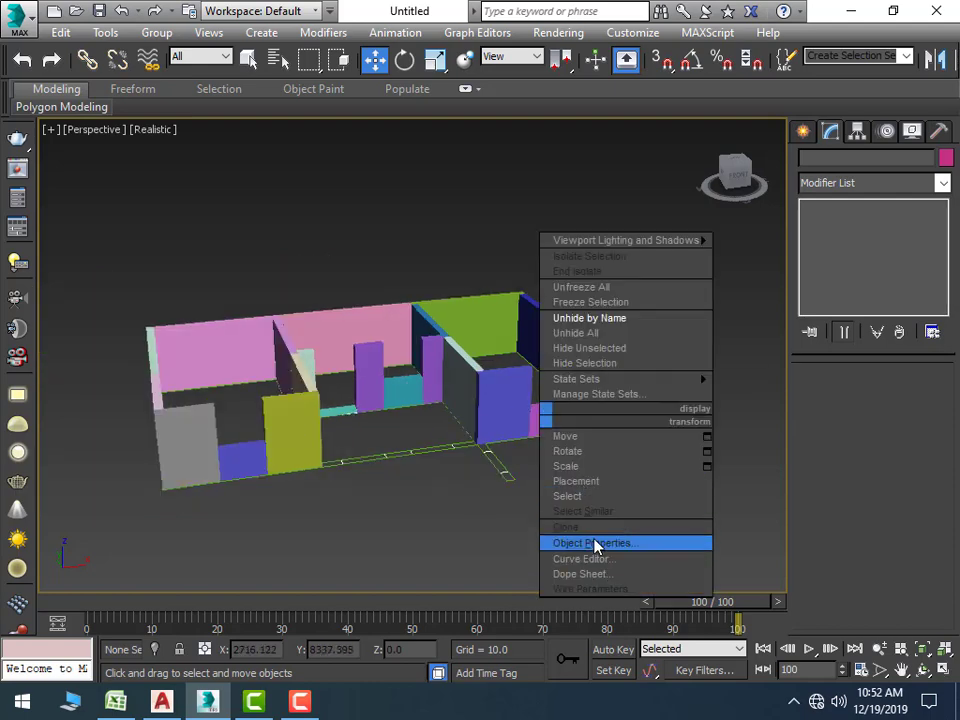
click(470, 408)
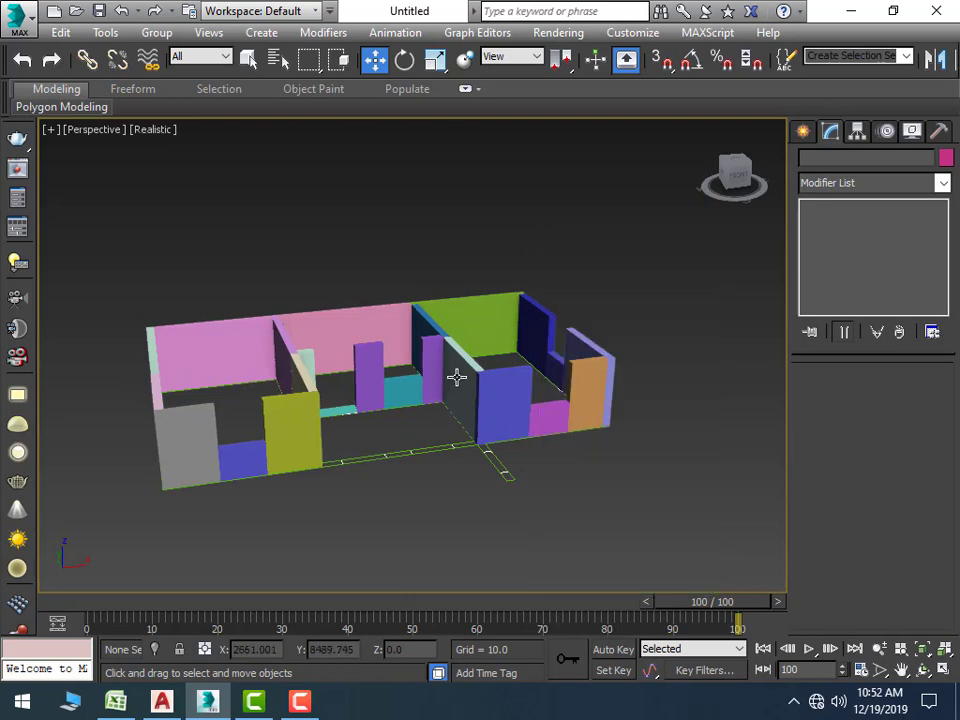
click(456, 376)
Convert Box045 to Editable Poly and attach the blue, magenta, orange, end, back, green and pink walls
right_click(456, 376)
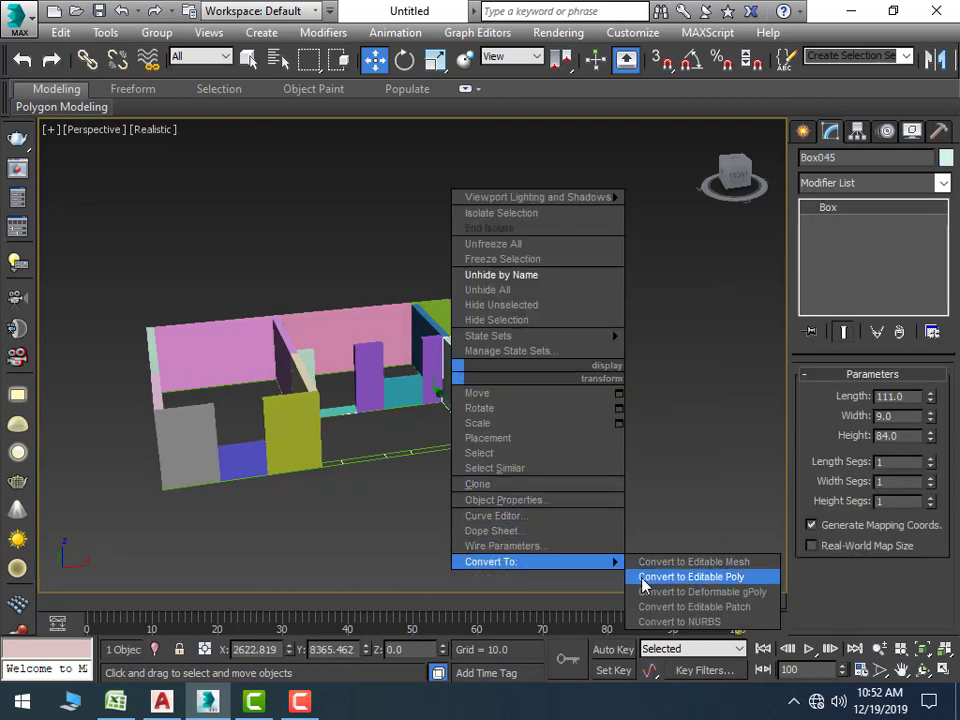
click(643, 585)
right_click(455, 367)
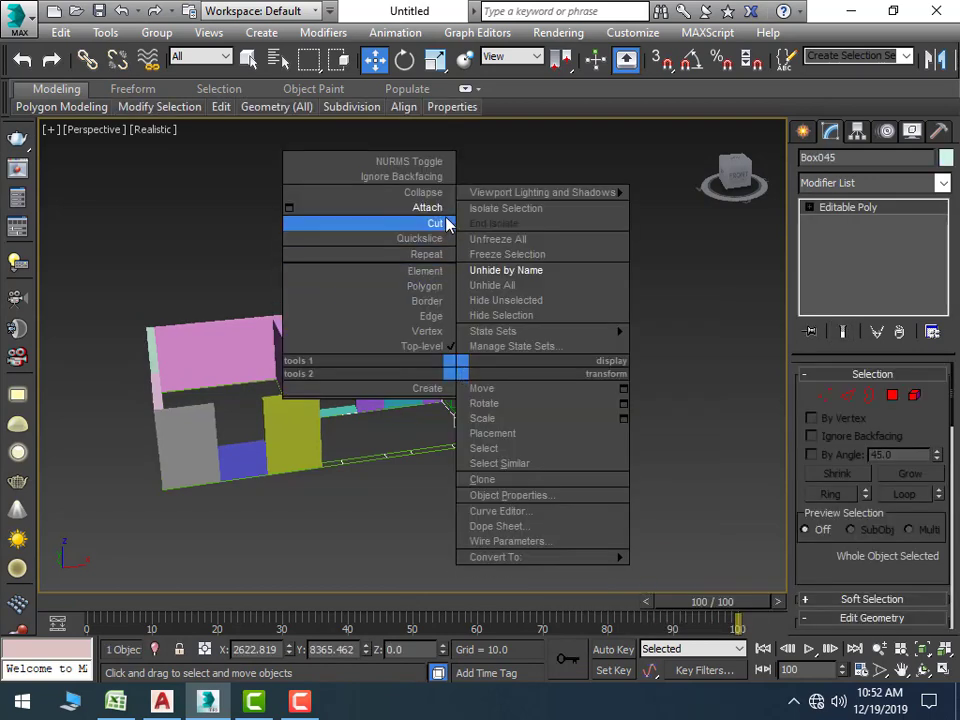
click(447, 224)
click(480, 399)
click(530, 400)
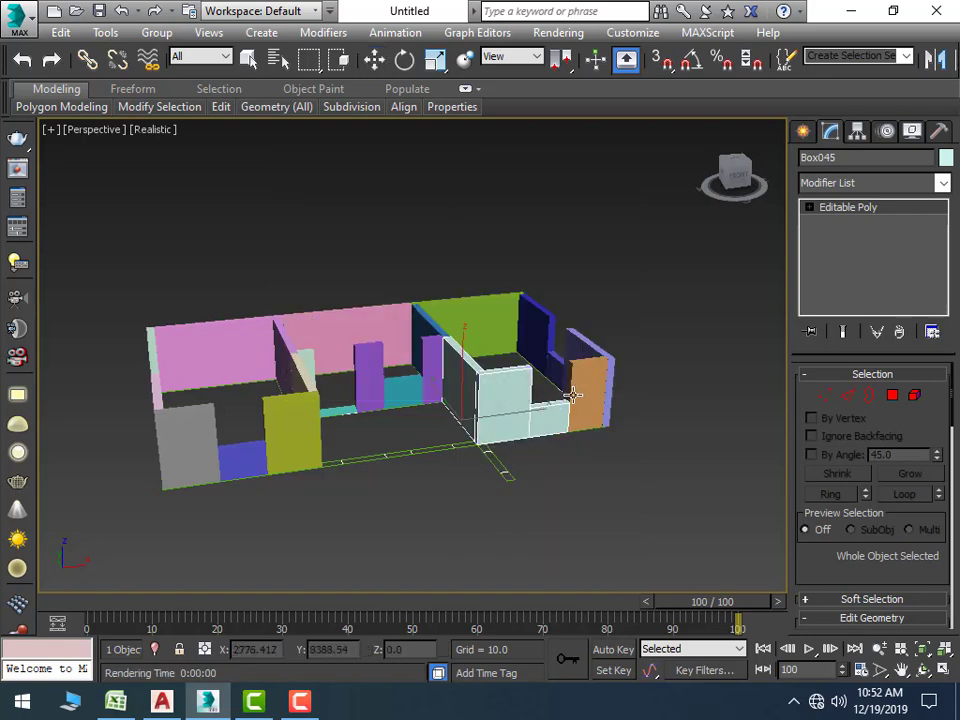
click(568, 404)
click(568, 350)
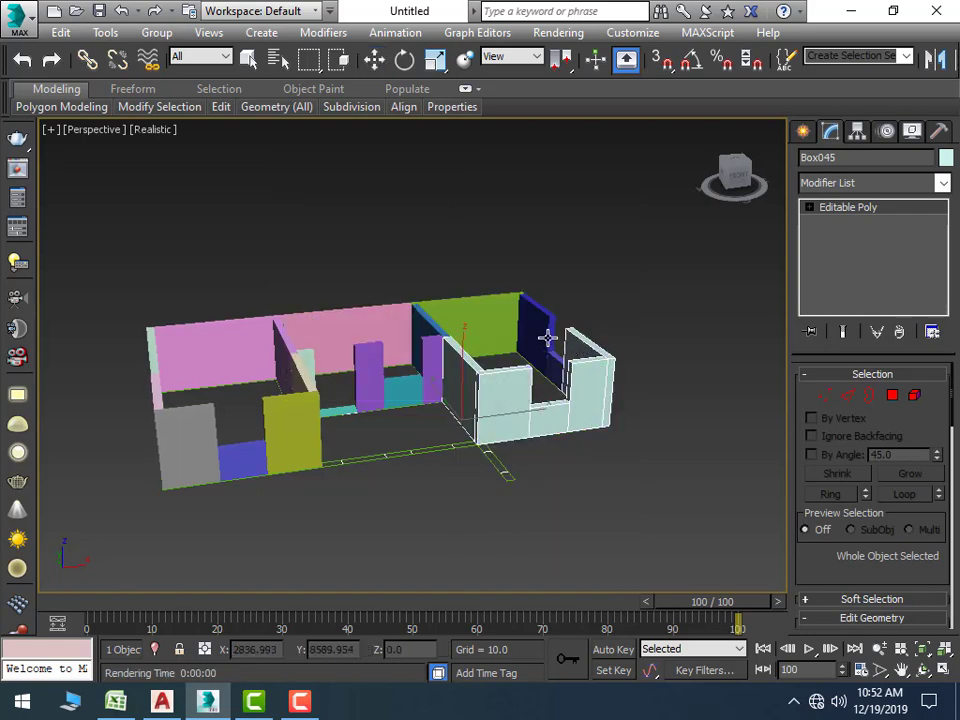
click(546, 345)
click(410, 332)
click(420, 332)
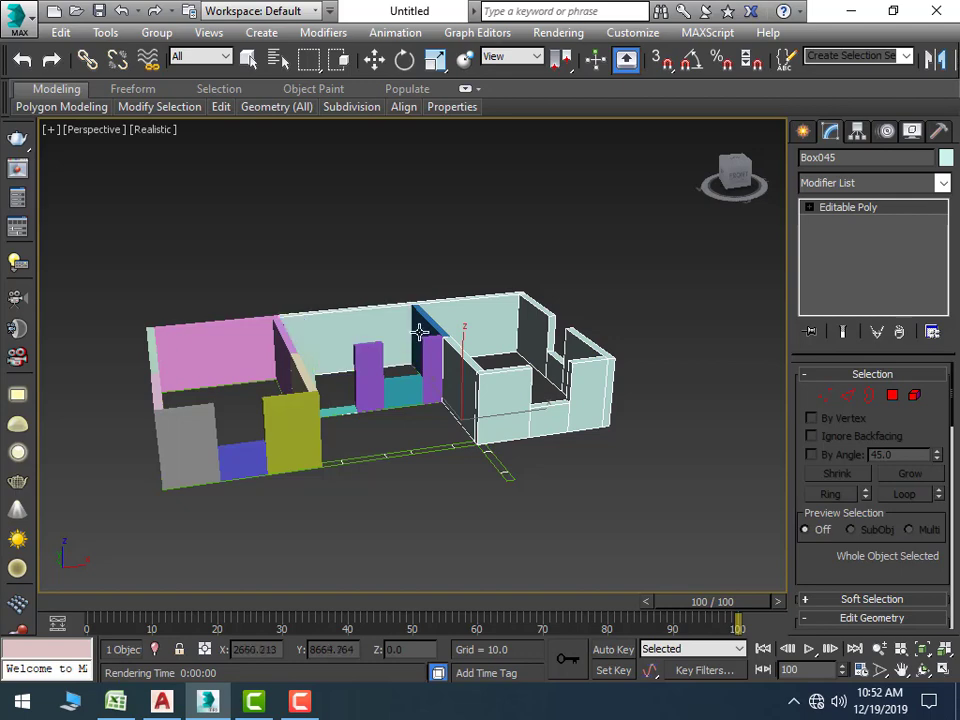
right_click(350, 347)
Attach the remaining purple, teal, olive, pink, grey, thin, tan and blue pieces, then frame the object
click(357, 360)
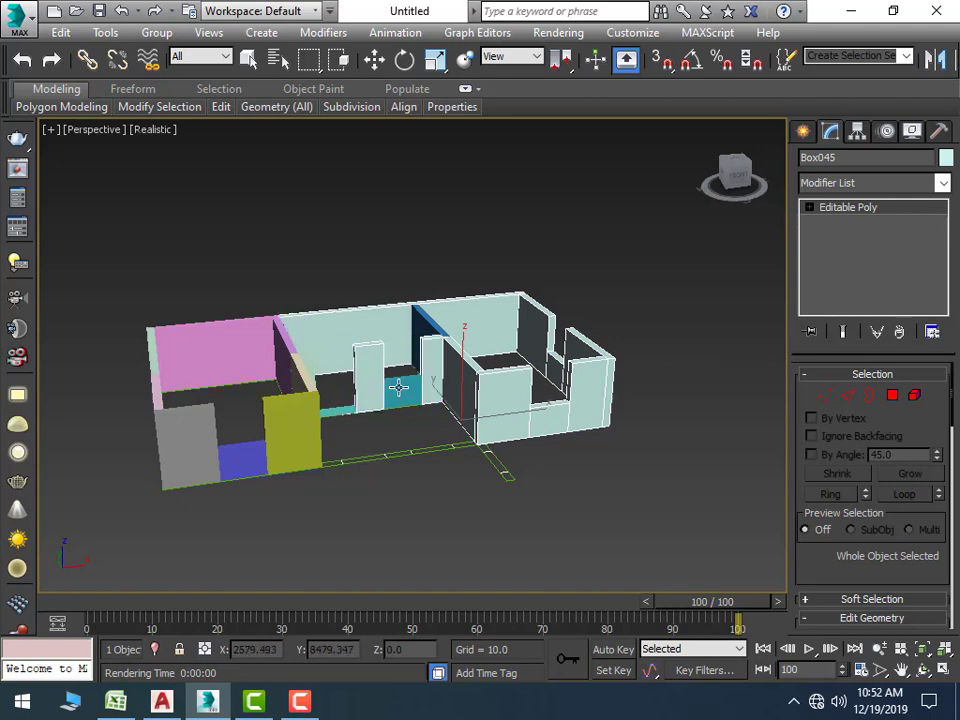
click(339, 411)
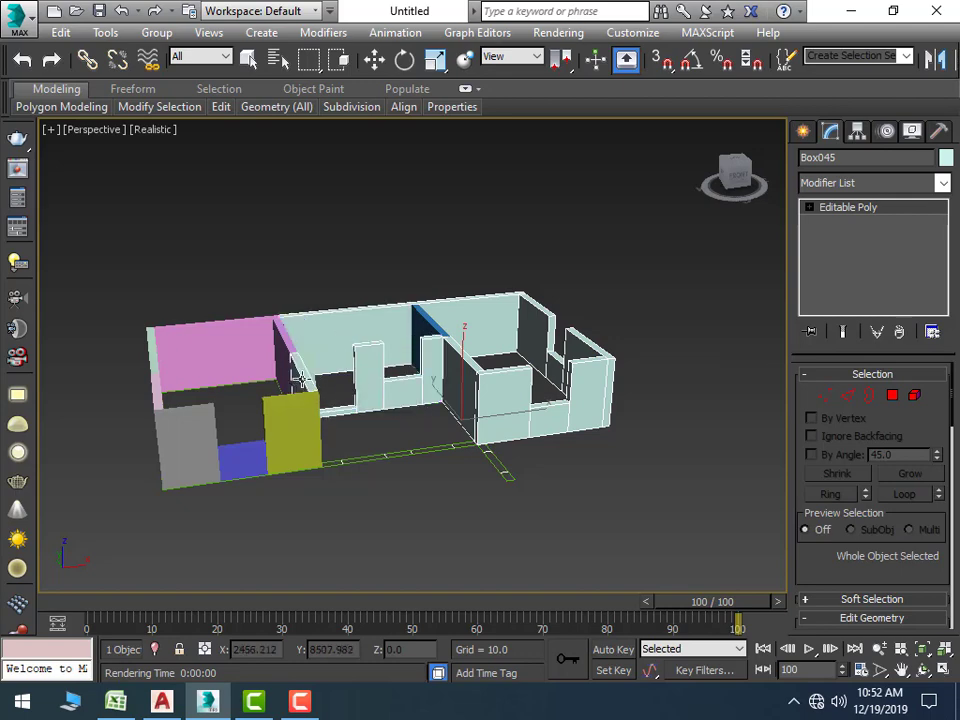
click(290, 425)
click(166, 366)
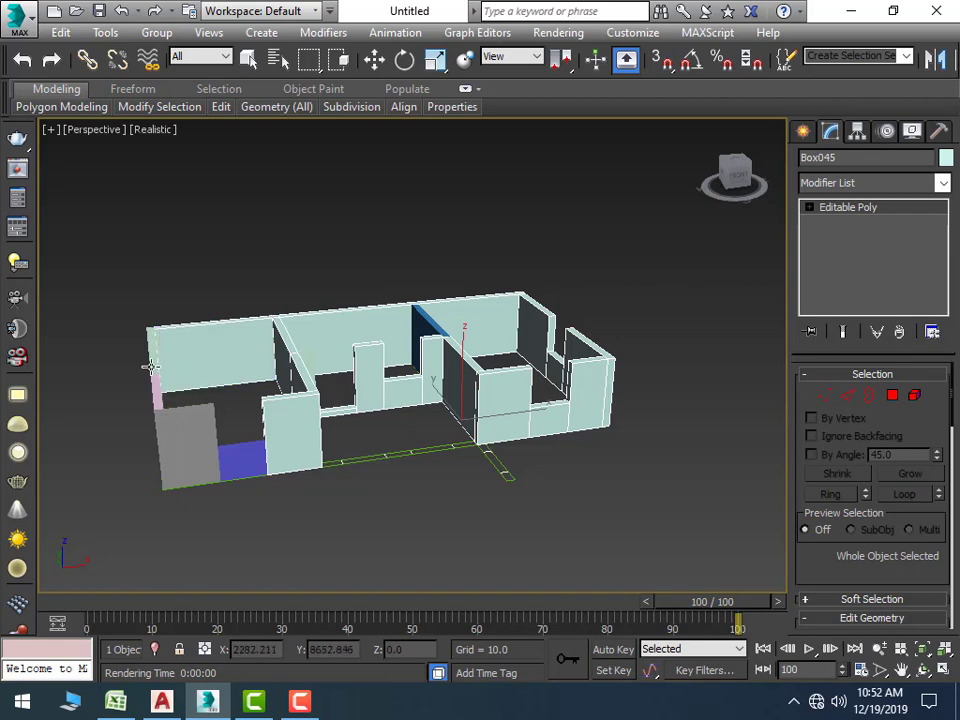
click(157, 400)
click(173, 426)
click(235, 458)
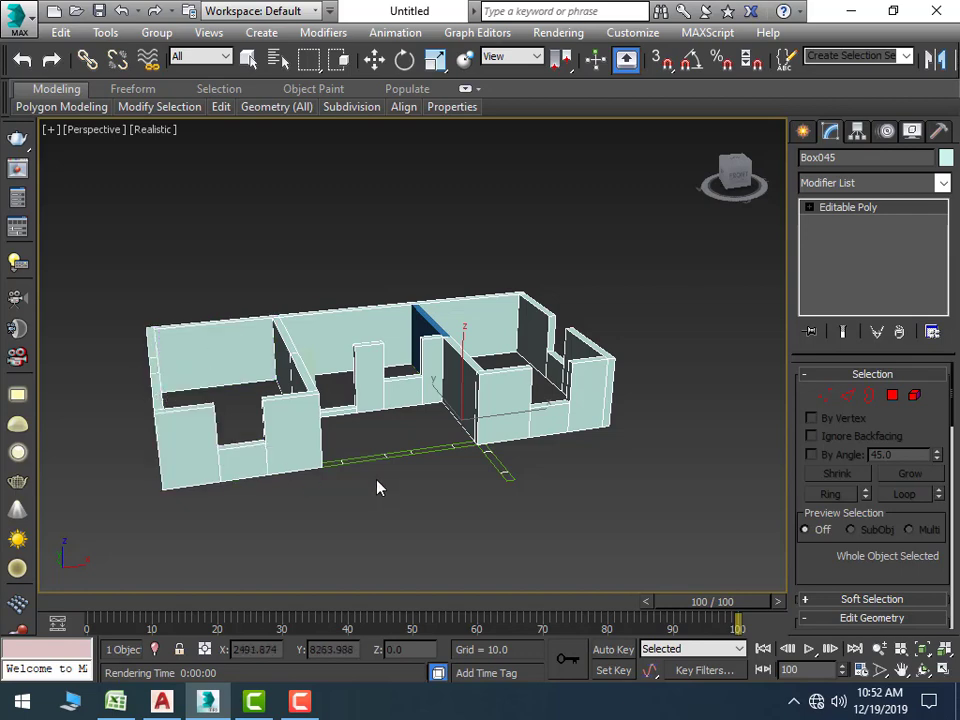
alt+middle_drag(352, 500, 292, 492)
click(310, 366)
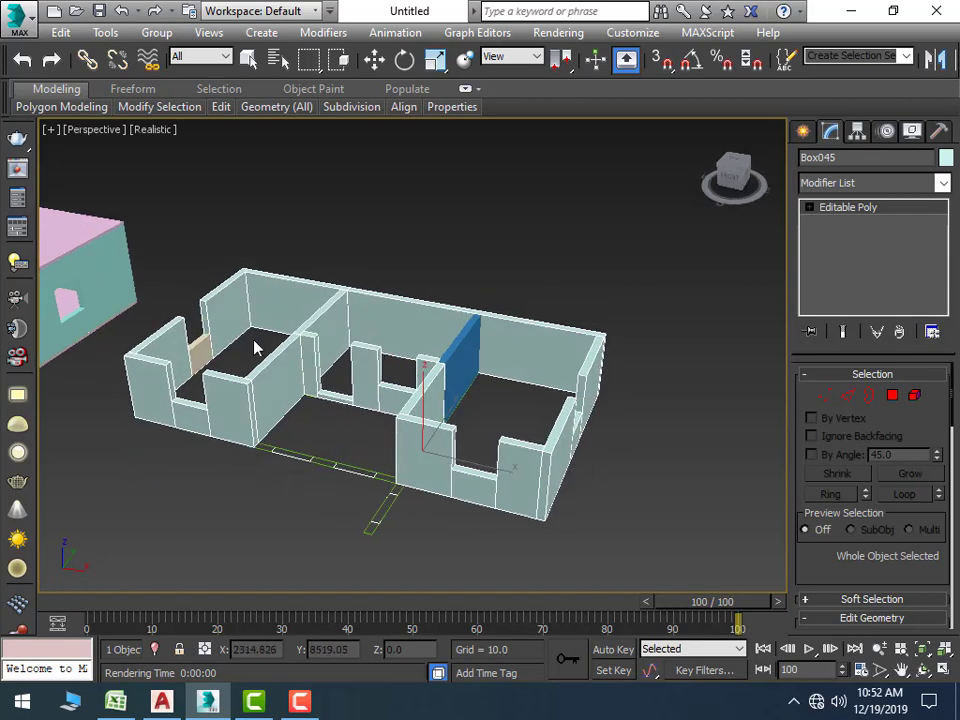
click(204, 354)
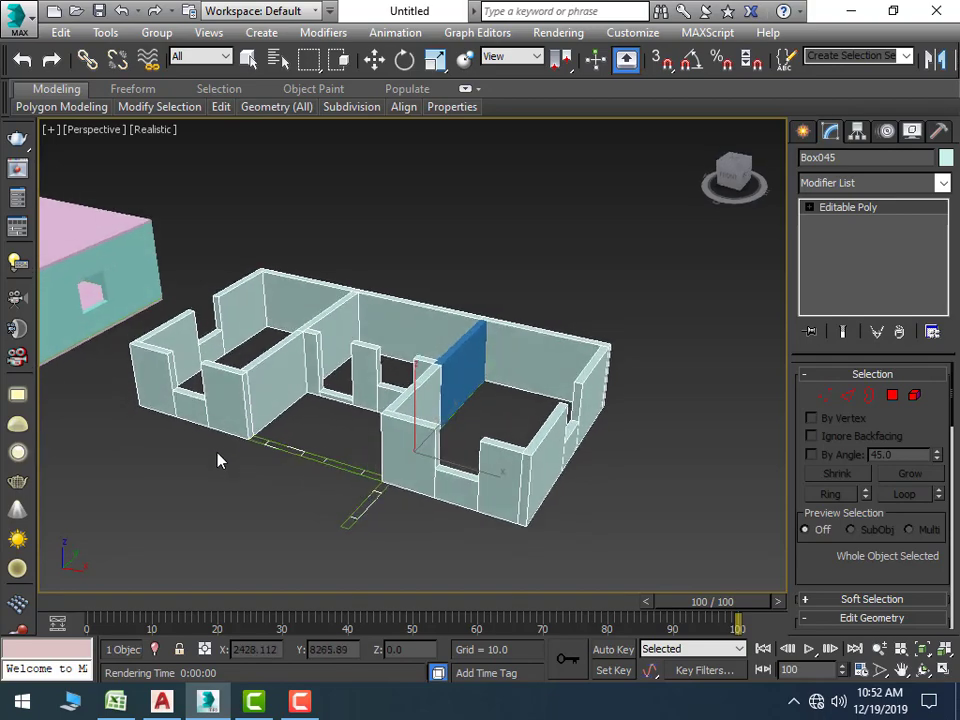
click(456, 364)
mouse_move(354, 469)
alt+middle_down()
mouse_move(312, 393)
mouse_move(444, 486)
mouse_move(390, 450)
mouse_move(379, 461)
mouse_move(396, 482)
mouse_move(372, 498)
alt+middle_up()
scroll(370, 475, down, 5)
key(z)
scroll(396, 482, down, 3)
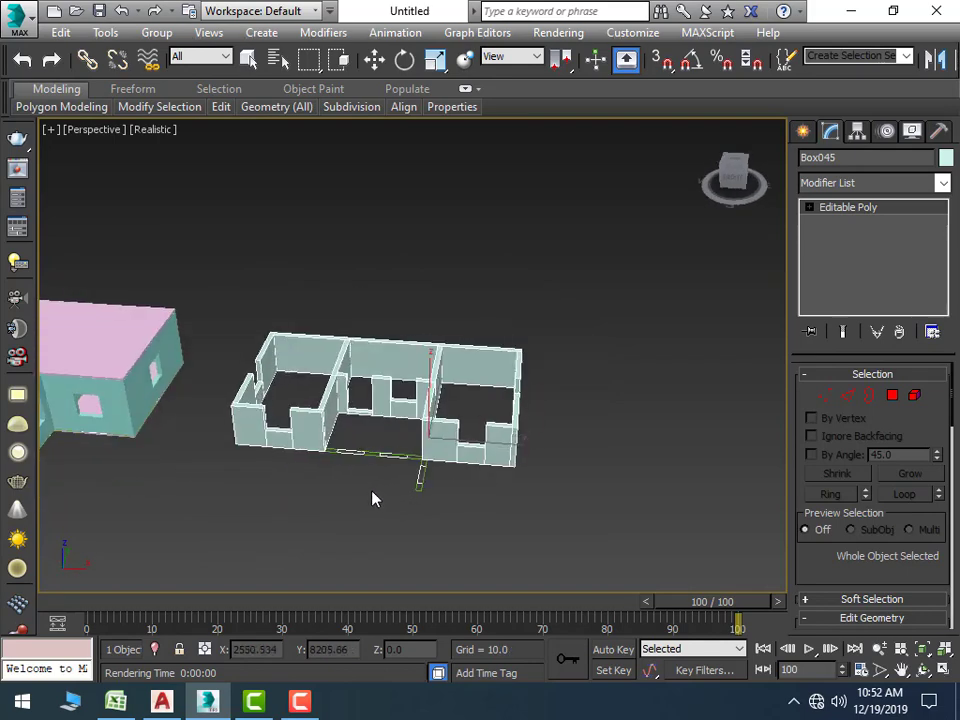
Enter Polygon mode and select the top faces of the central and left walls
click(892, 395)
key(w)
alt+middle_drag(600, 470, 557, 527)
scroll(407, 440, up, 5)
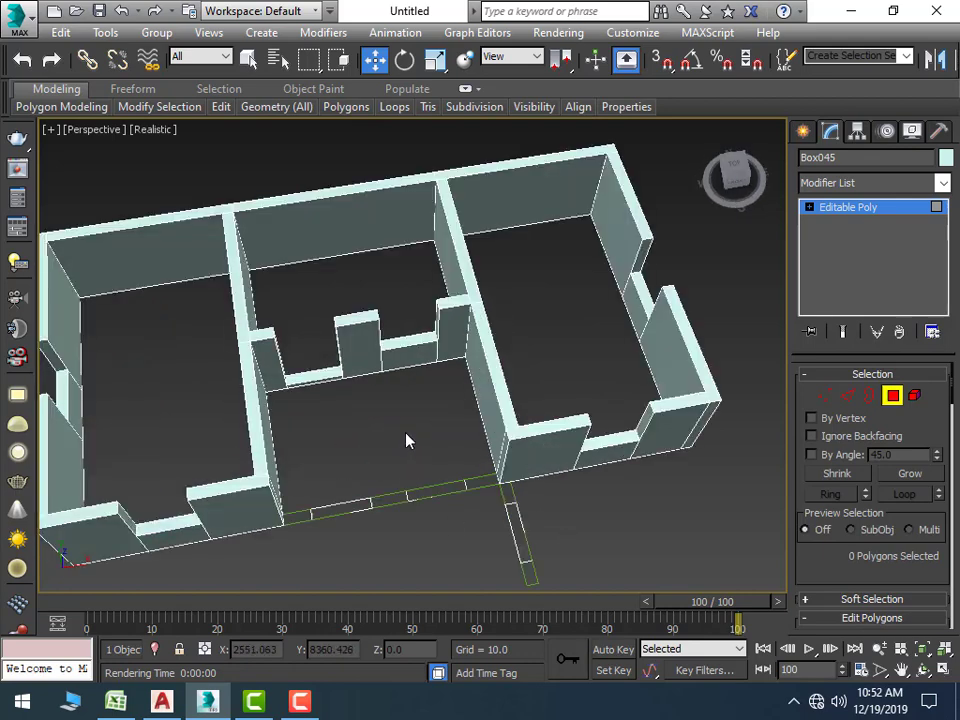
click(531, 432)
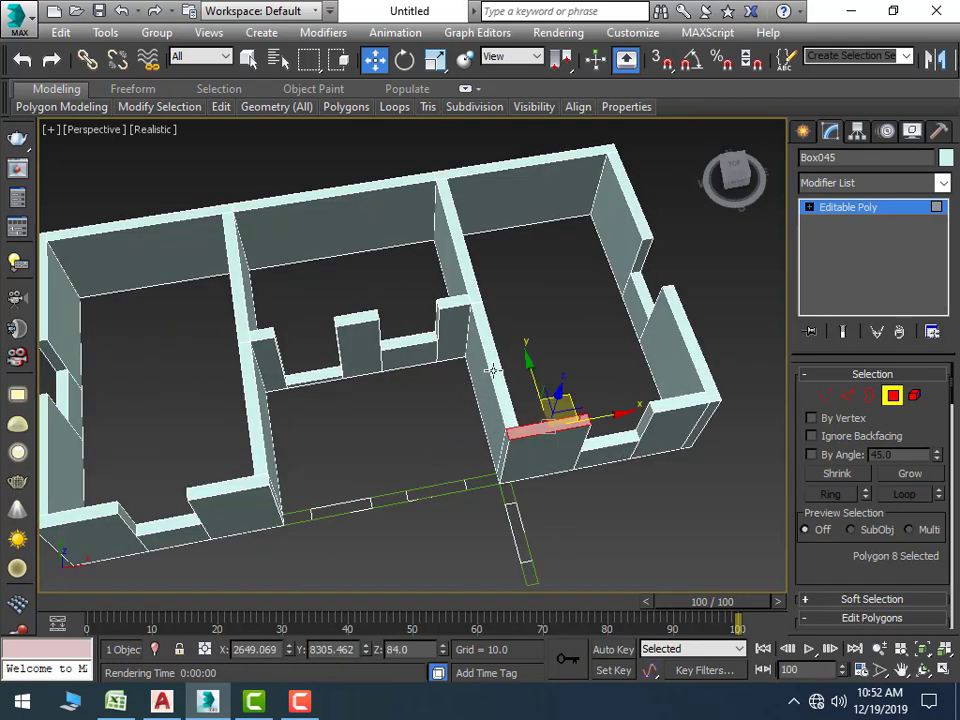
ctrl+click(484, 315)
ctrl+click(462, 262)
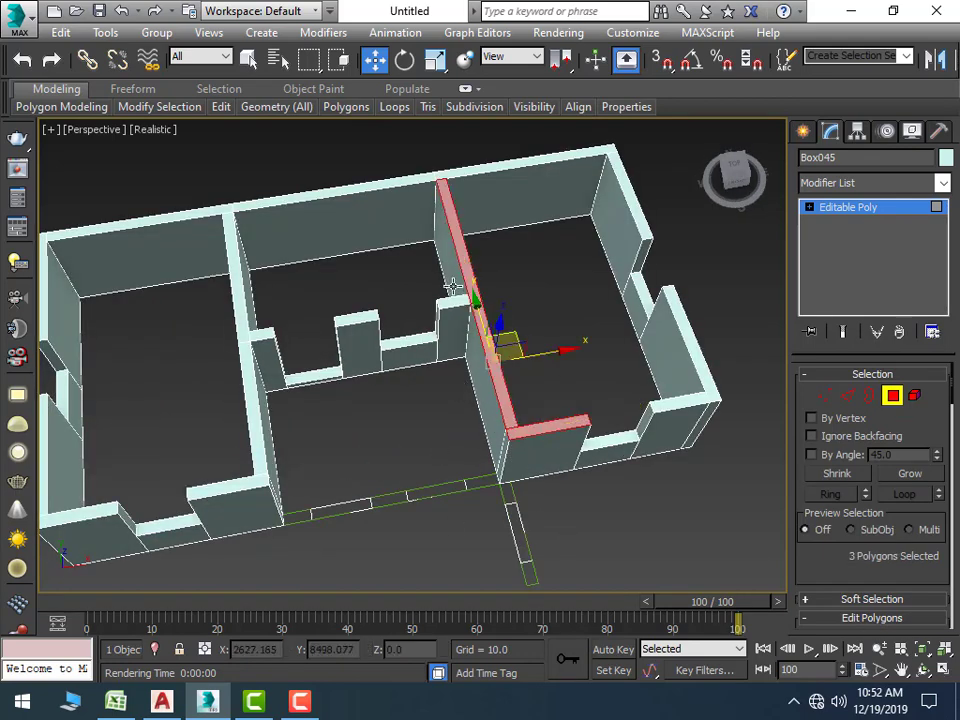
ctrl+click(450, 299)
ctrl+click(361, 316)
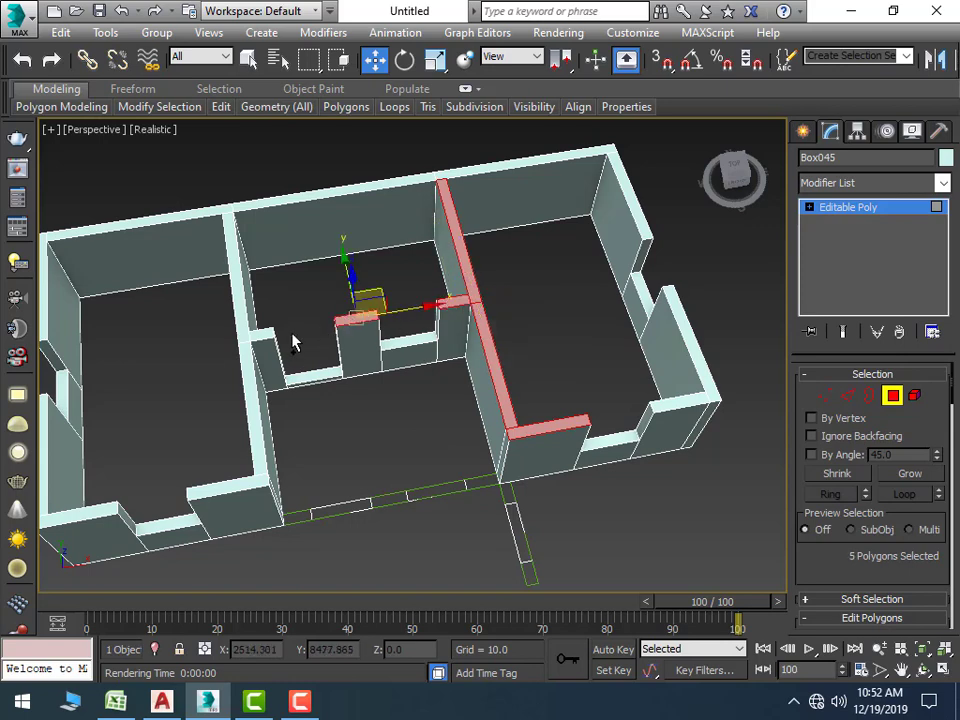
ctrl+click(256, 335)
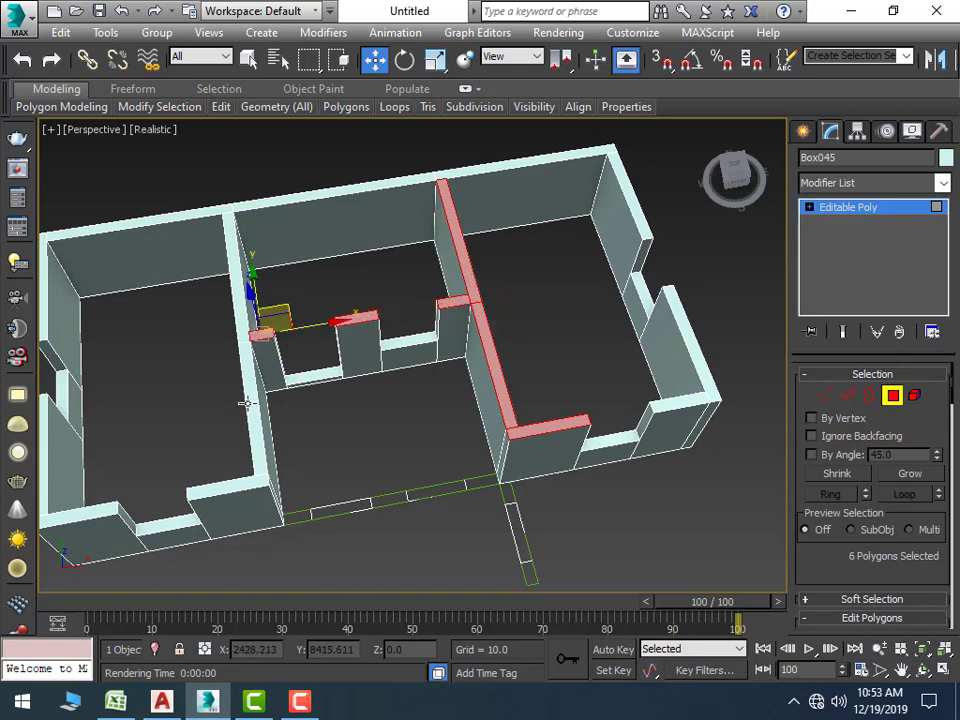
ctrl+click(258, 450)
ctrl+click(231, 483)
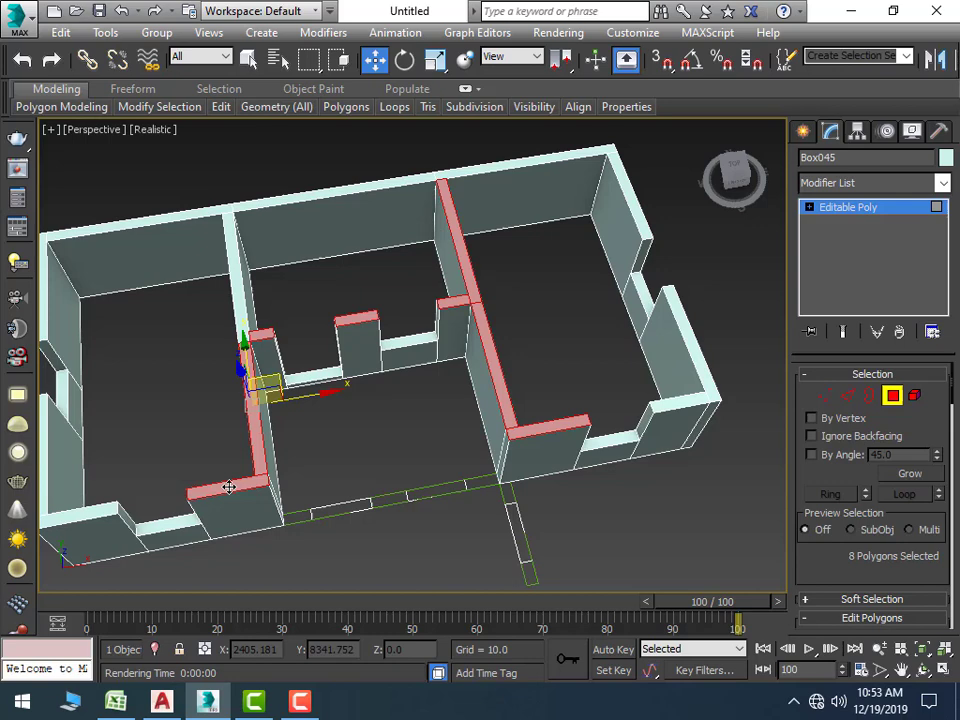
Add the remaining outer wall-top faces, bringing the selection to 18
ctrl+click(240, 303)
ctrl+click(292, 203)
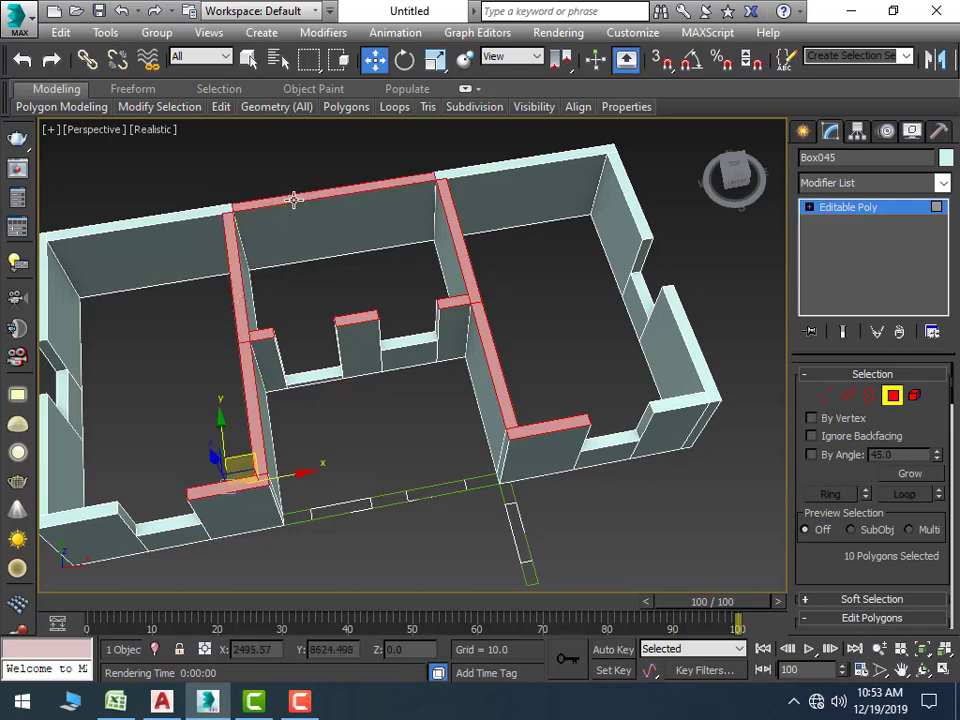
ctrl+click(475, 170)
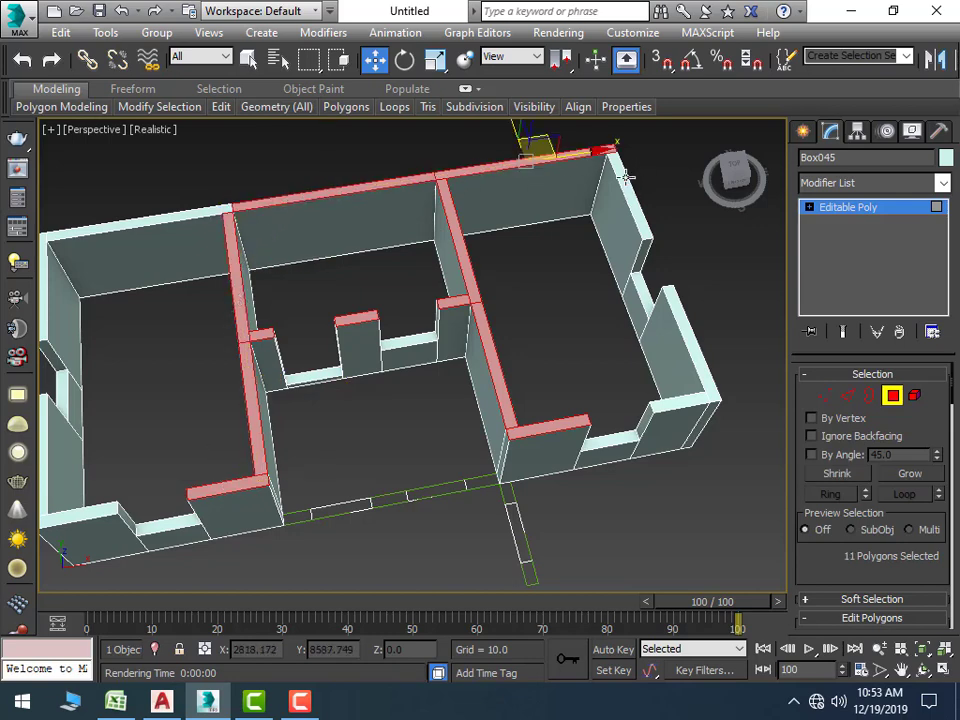
ctrl+click(627, 177)
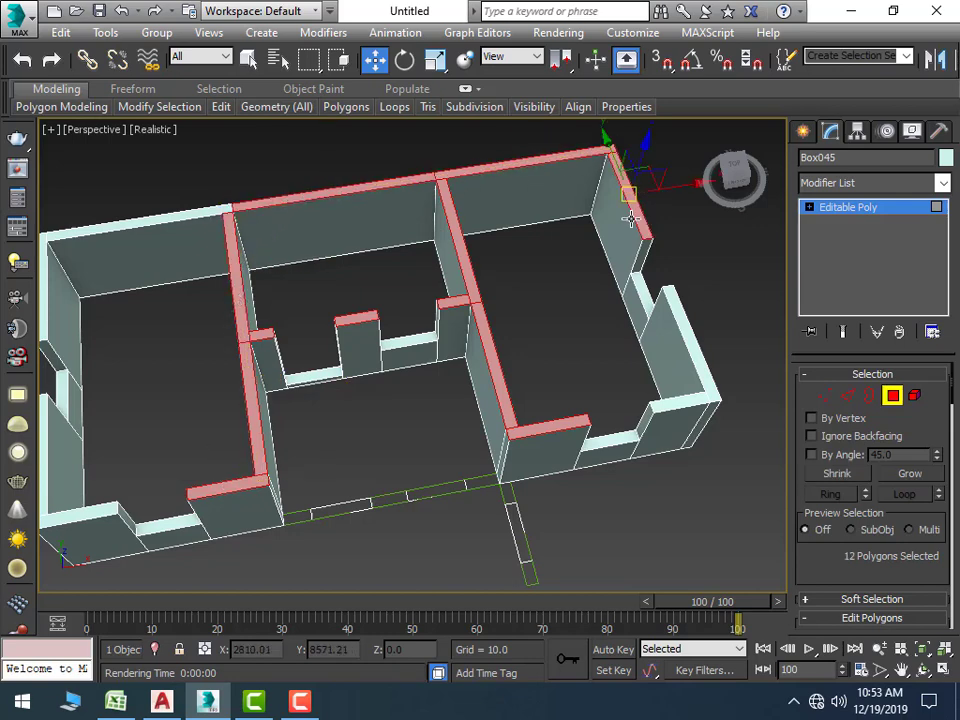
ctrl+click(696, 342)
ctrl+click(670, 404)
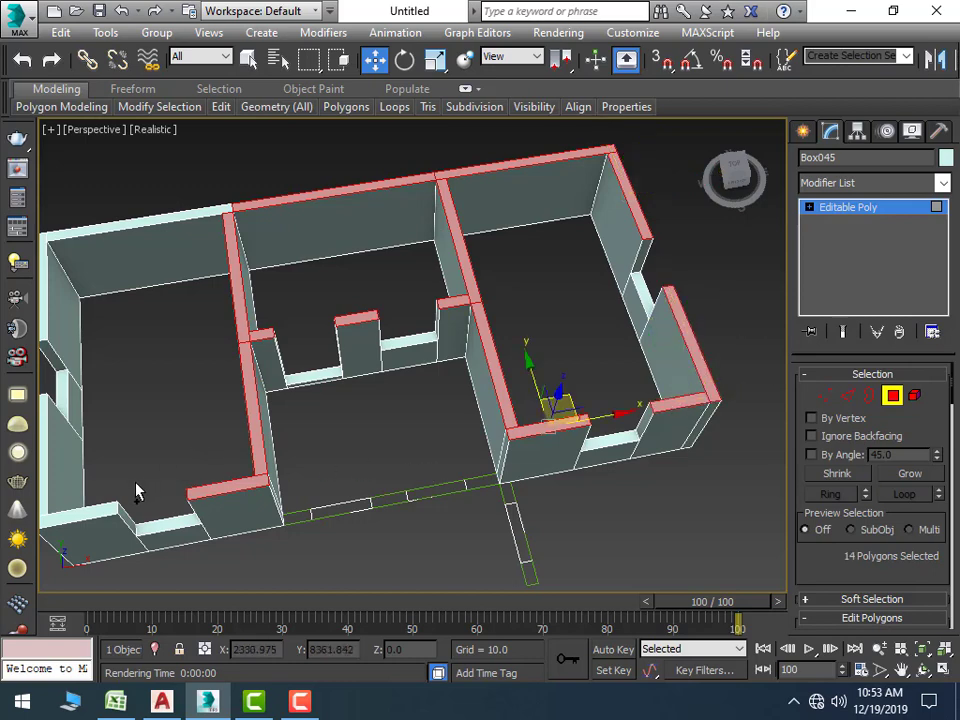
ctrl+click(95, 510)
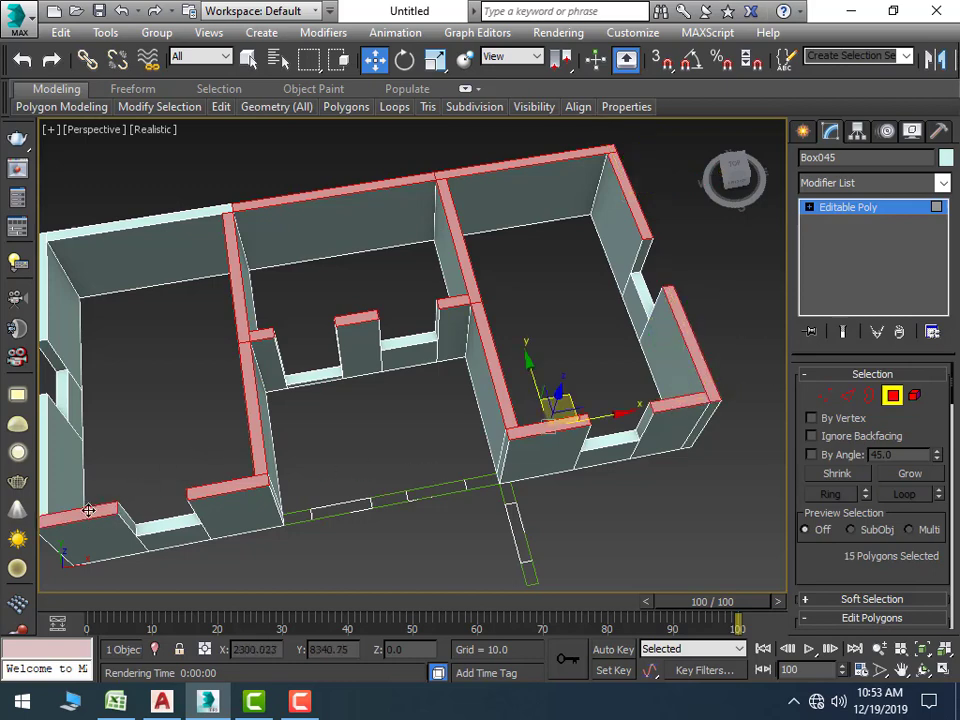
ctrl+click(43, 490)
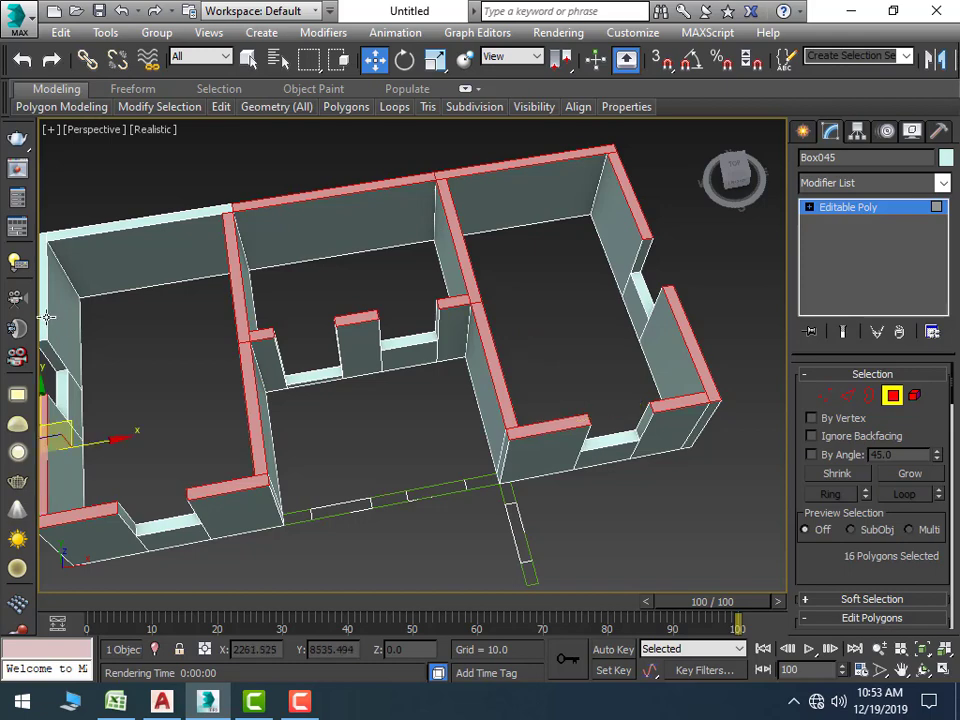
ctrl+click(45, 316)
ctrl+click(112, 234)
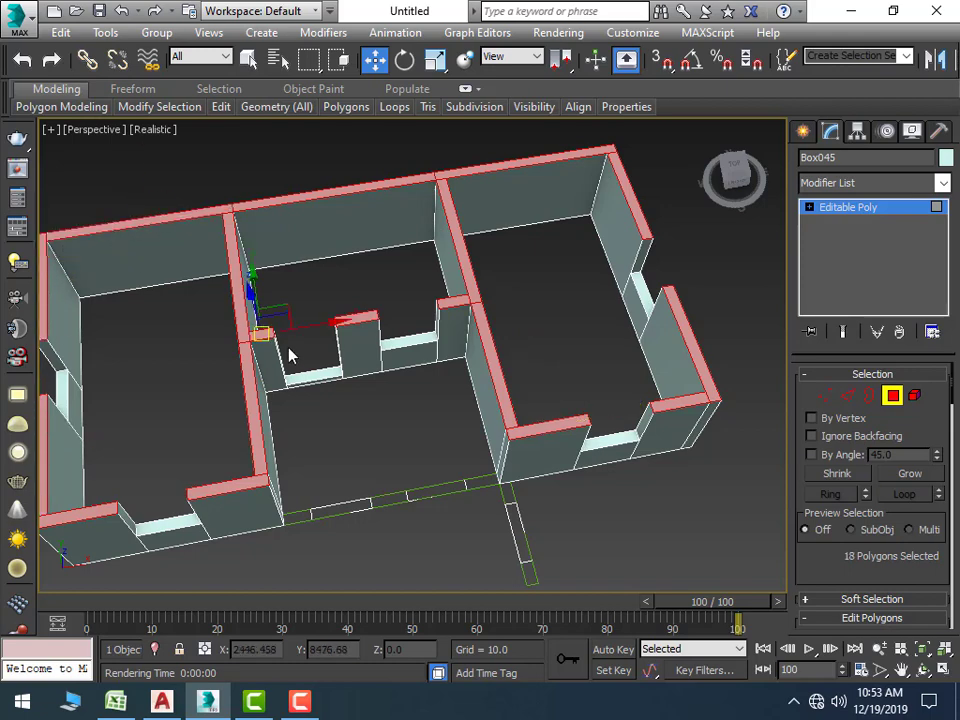
middle_drag(288, 350, 353, 353)
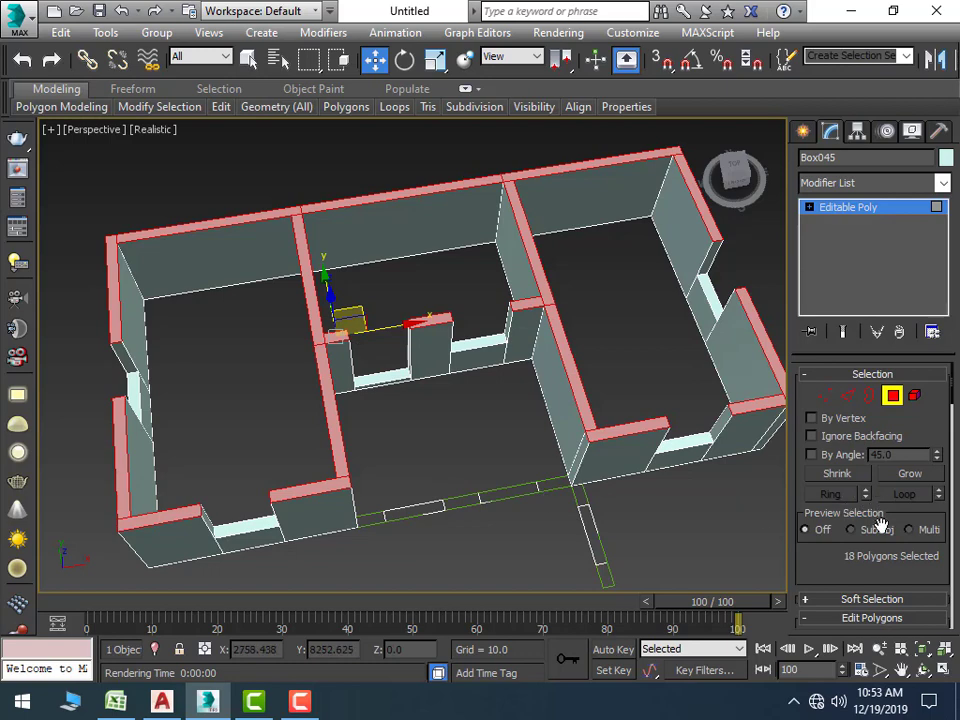
scroll(877, 587, down, 1)
Extrude the selected wall tops by 36 units and confirm
click(870, 589)
scroll(865, 589, down, 2)
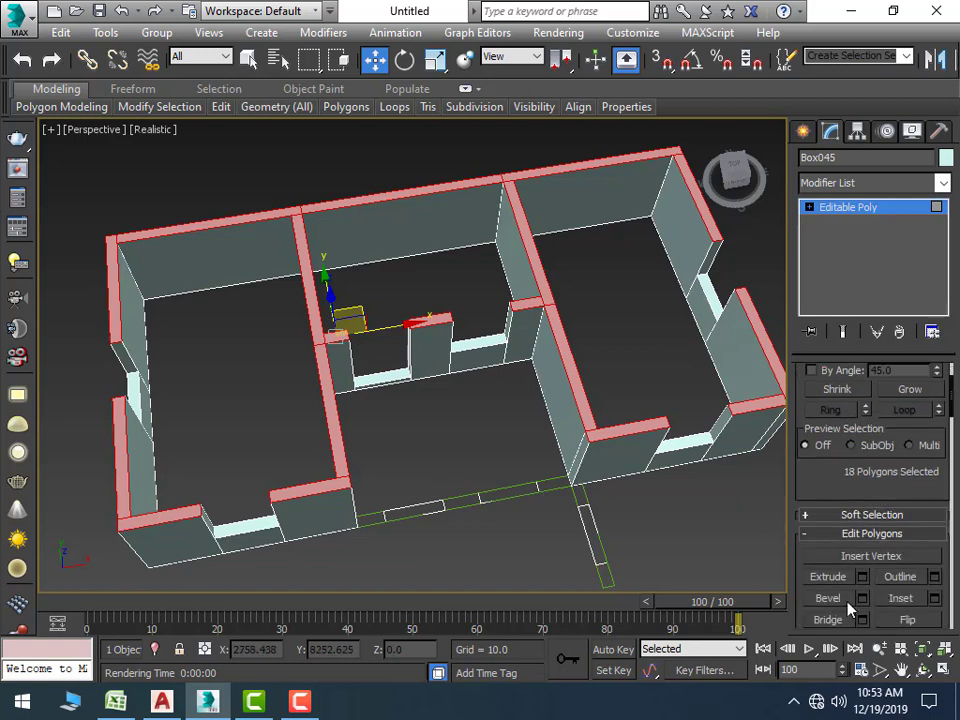
click(862, 576)
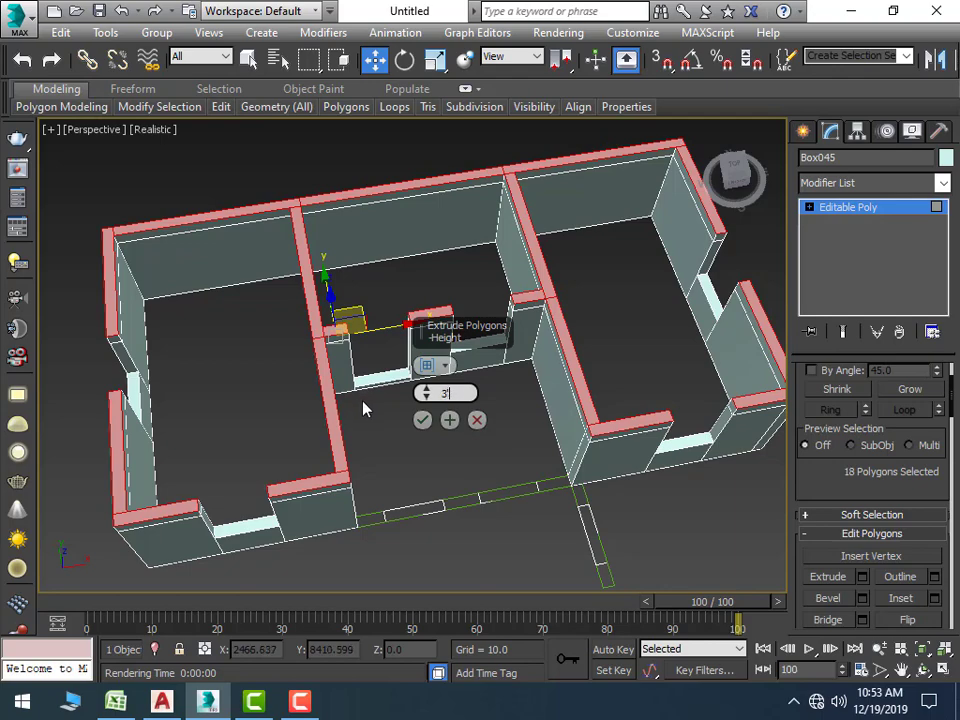
text(36)
key(Return)
click(424, 421)
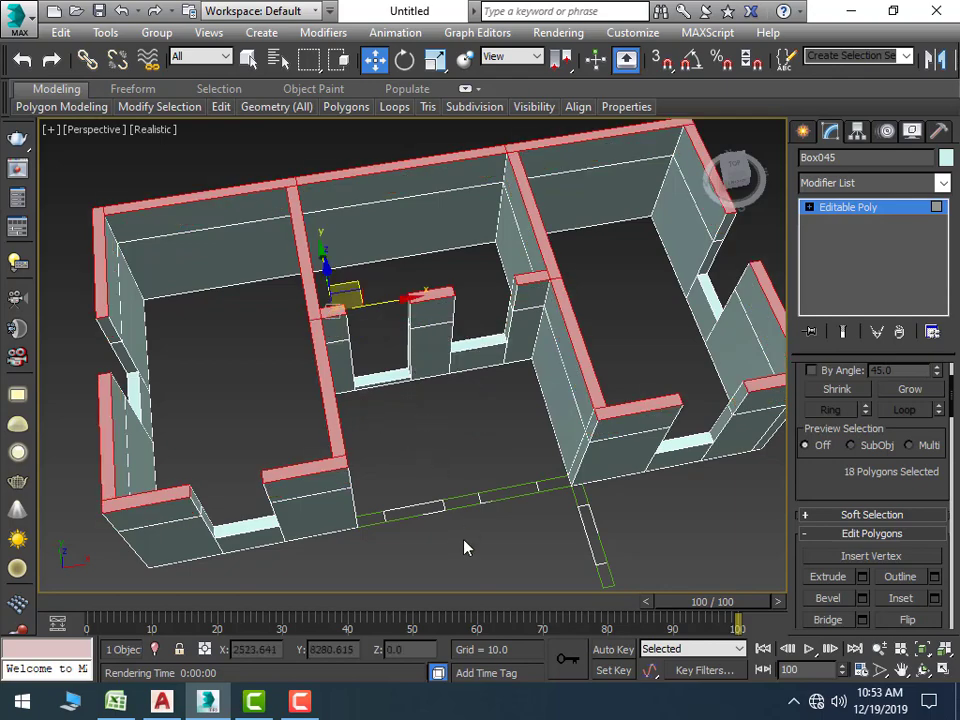
mouse_move(465, 546)
alt+middle_down()
mouse_move(418, 551)
mouse_move(314, 523)
mouse_move(285, 456)
mouse_move(163, 403)
alt+middle_up()
click(314, 523)
Bridge the two facing wall faces across the first opening in Box045
scroll(186, 371, up, 3)
scroll(231, 369, down, 2)
scroll(242, 343, down, 2)
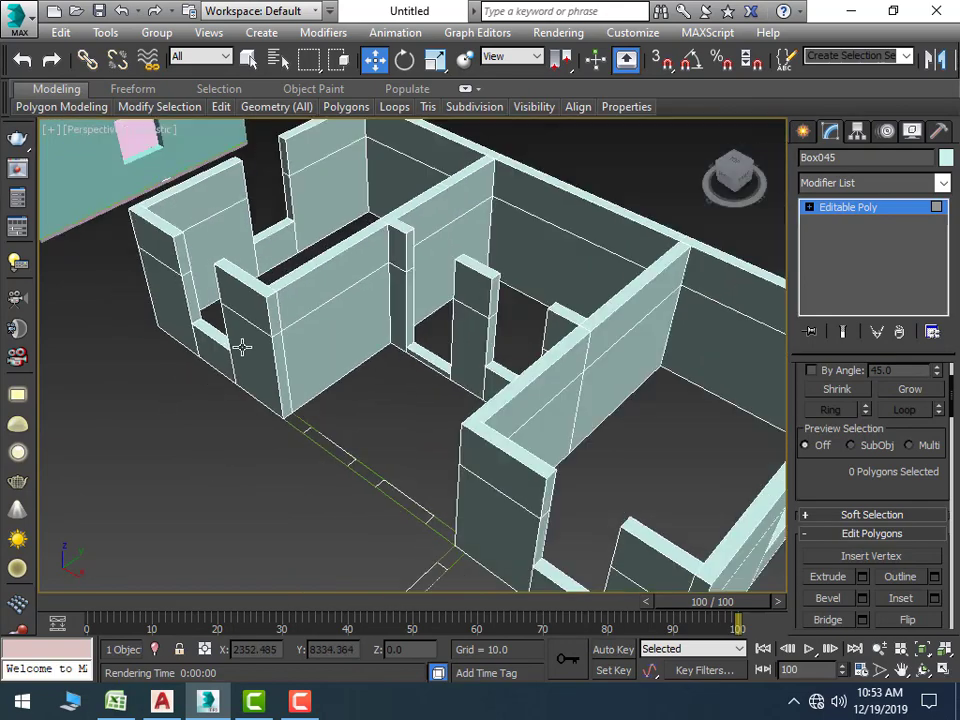
scroll(244, 330, down, 3)
scroll(244, 330, up, 4)
scroll(272, 376, up, 1)
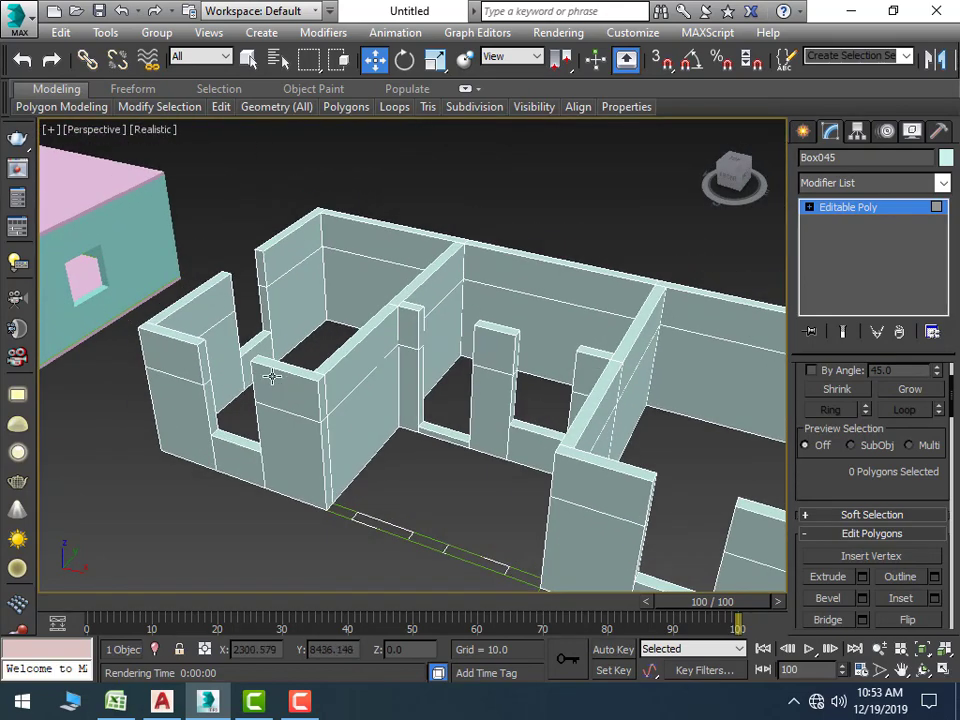
click(204, 360)
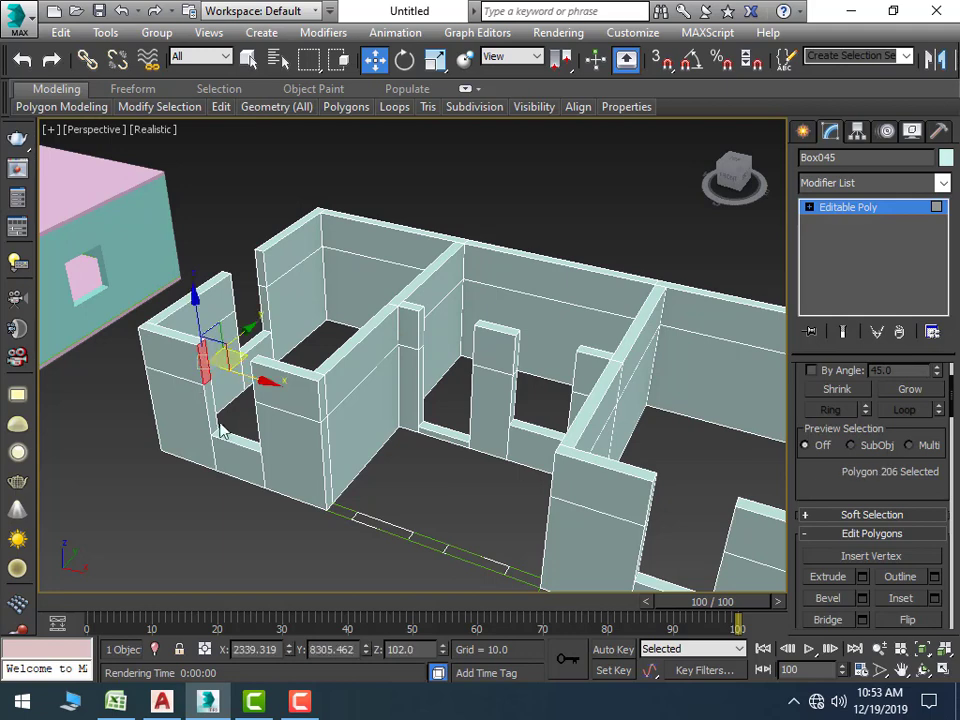
mouse_move(250, 458)
alt+middle_down()
mouse_move(386, 448)
mouse_move(255, 344)
alt+middle_up()
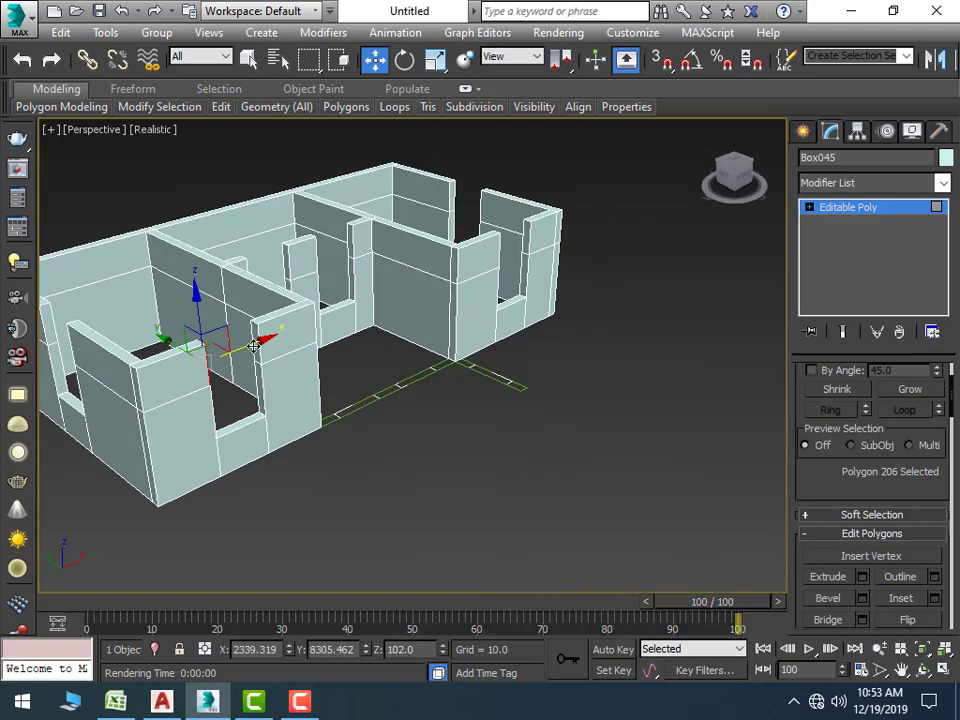
ctrl+click(255, 345)
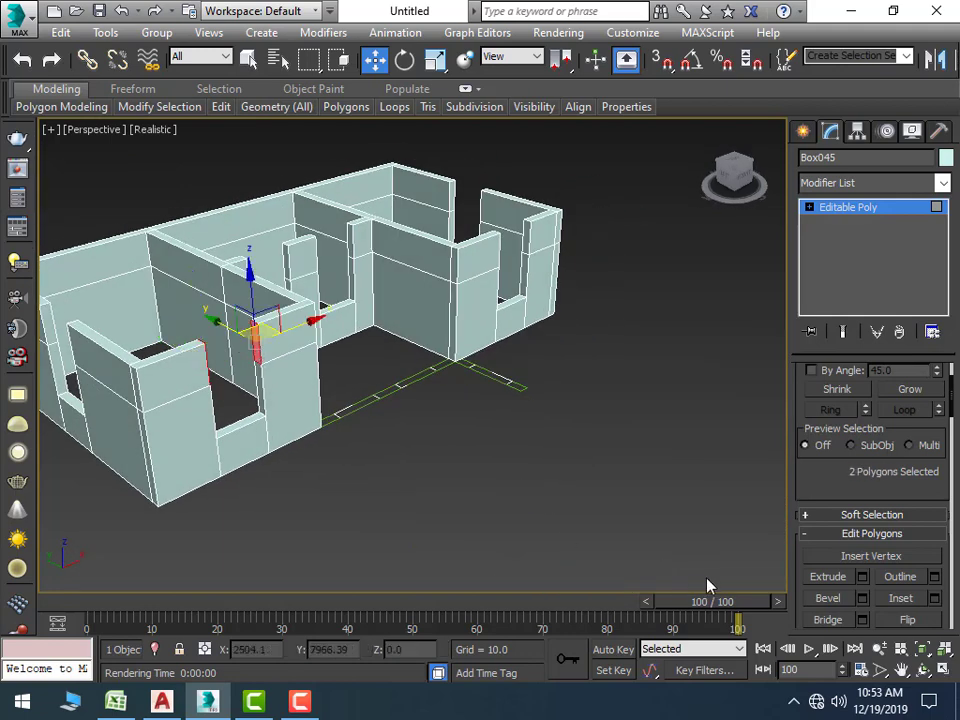
click(862, 620)
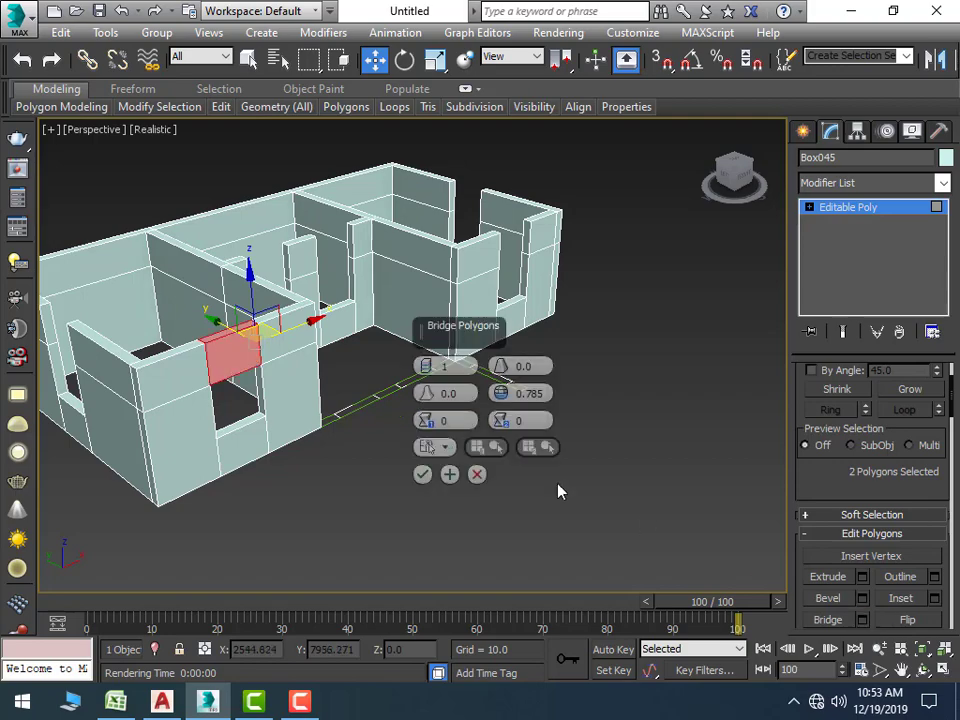
click(424, 472)
Bridge the next pair of facing wall faces across a second opening
alt+middle_drag(418, 452, 490, 430)
middle_drag(466, 498, 456, 518)
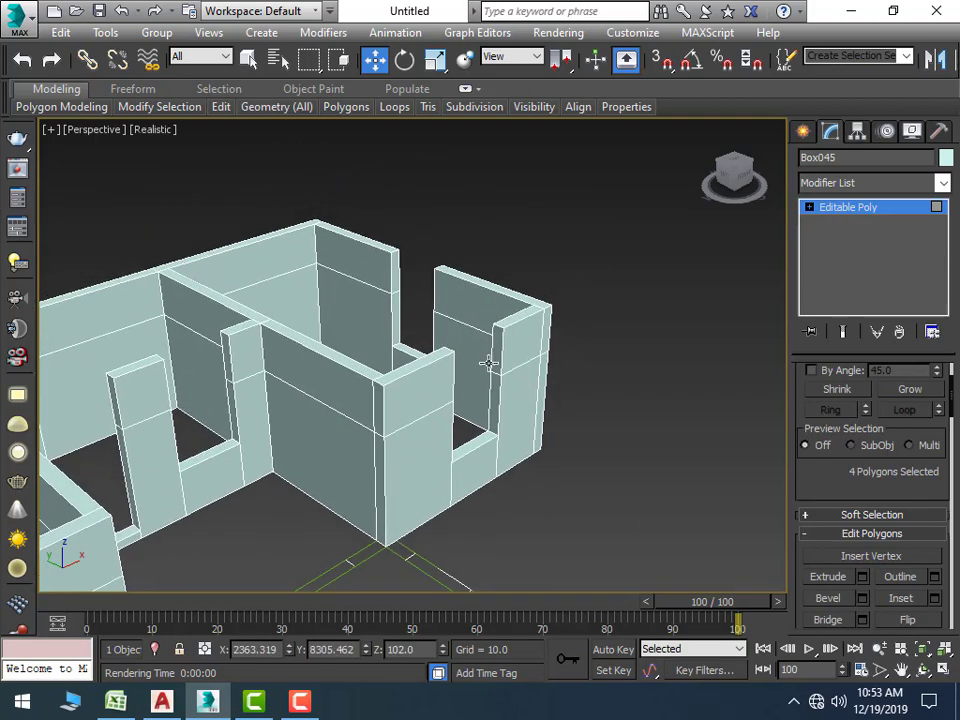
click(495, 358)
mouse_move(539, 438)
alt+middle_down()
mouse_move(371, 456)
mouse_move(453, 328)
alt+middle_up()
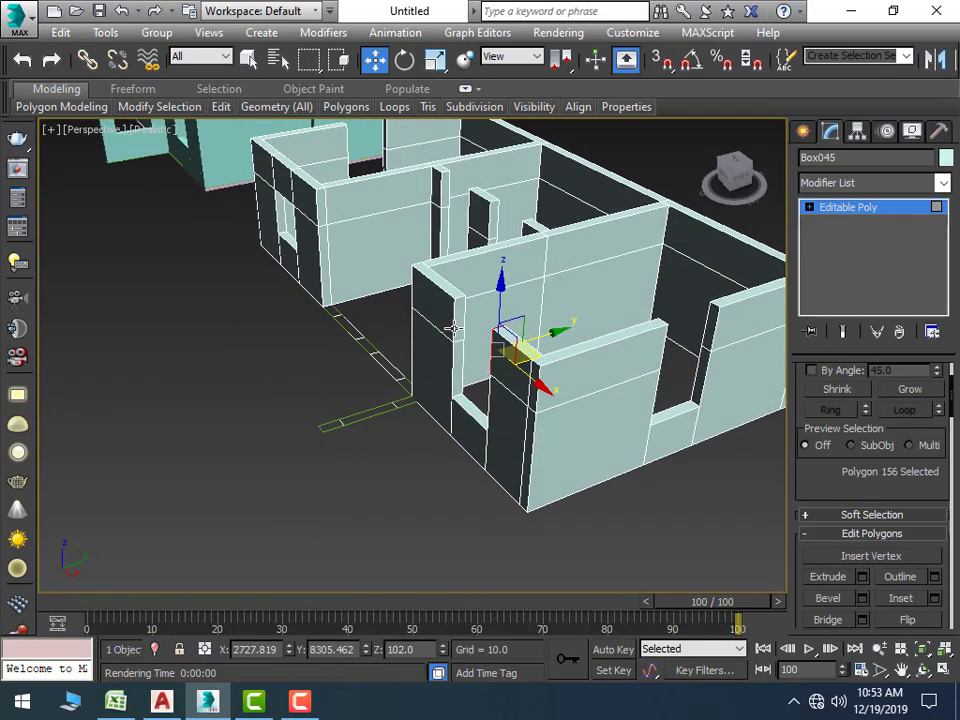
ctrl+click(460, 318)
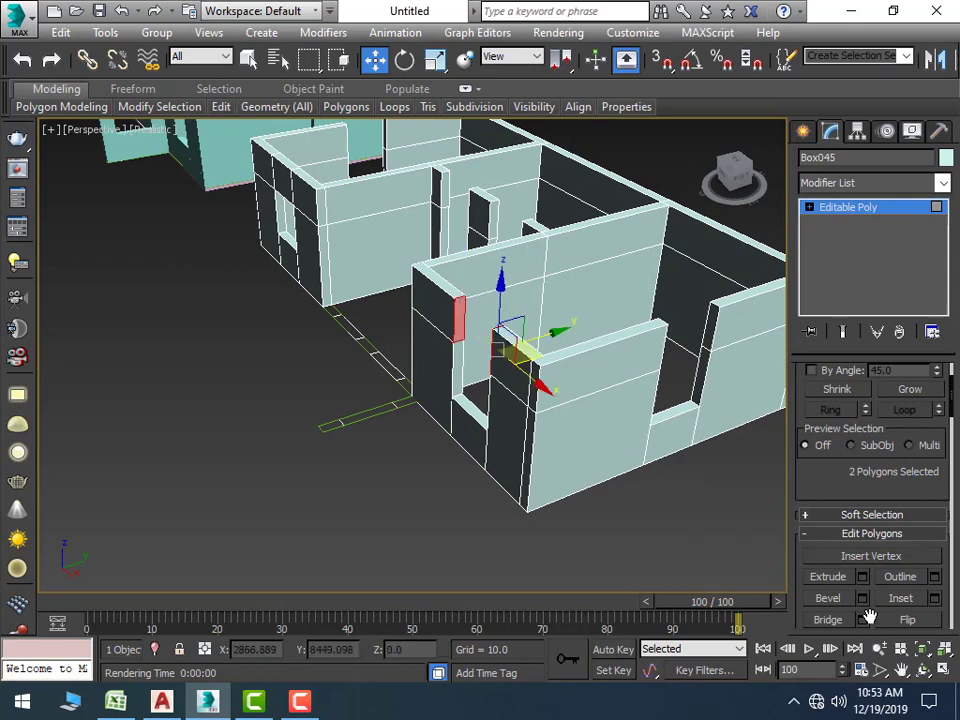
click(862, 620)
click(422, 476)
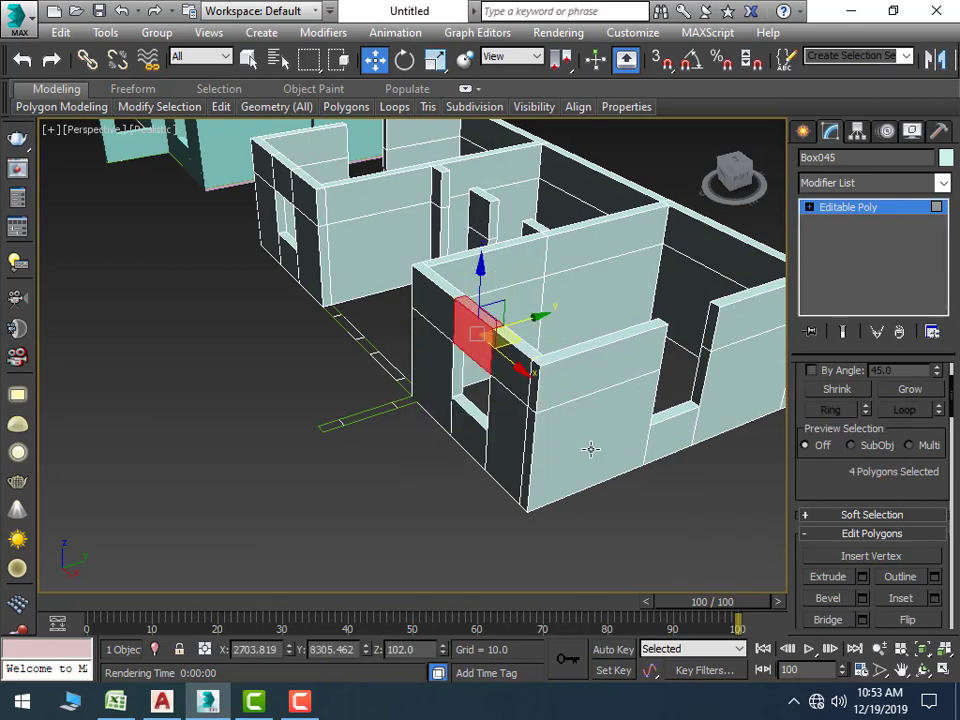
Bridge the facing wall faces across the third opening
alt+middle_drag(589, 444, 482, 478)
scroll(482, 478, up, 3)
click(554, 385)
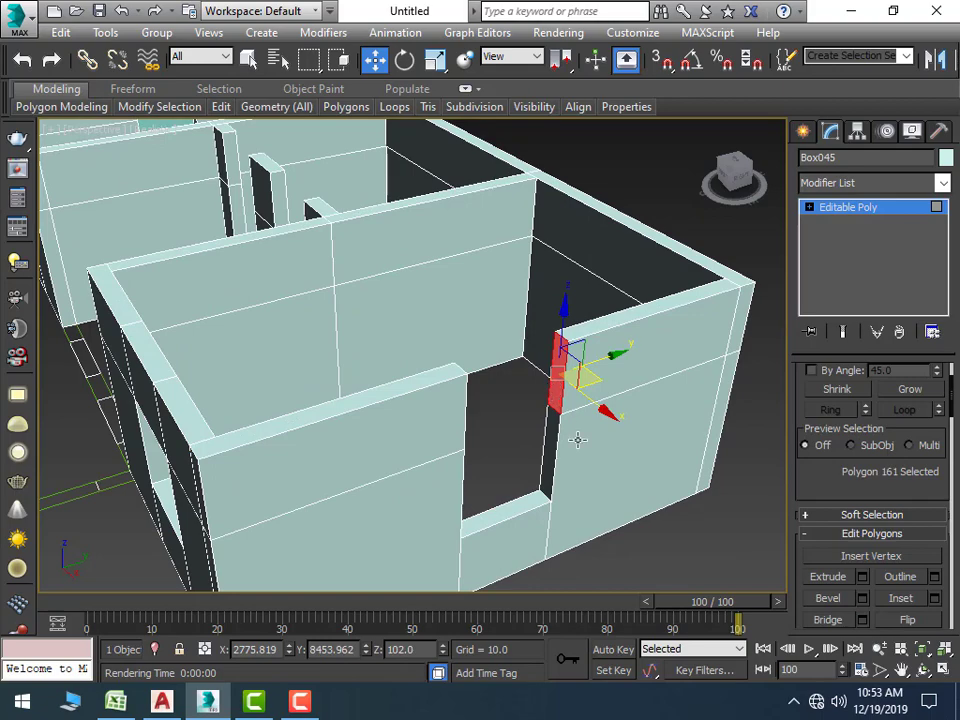
mouse_move(577, 440)
alt+middle_down()
mouse_move(420, 452)
mouse_move(428, 416)
alt+middle_up()
ctrl+click(493, 330)
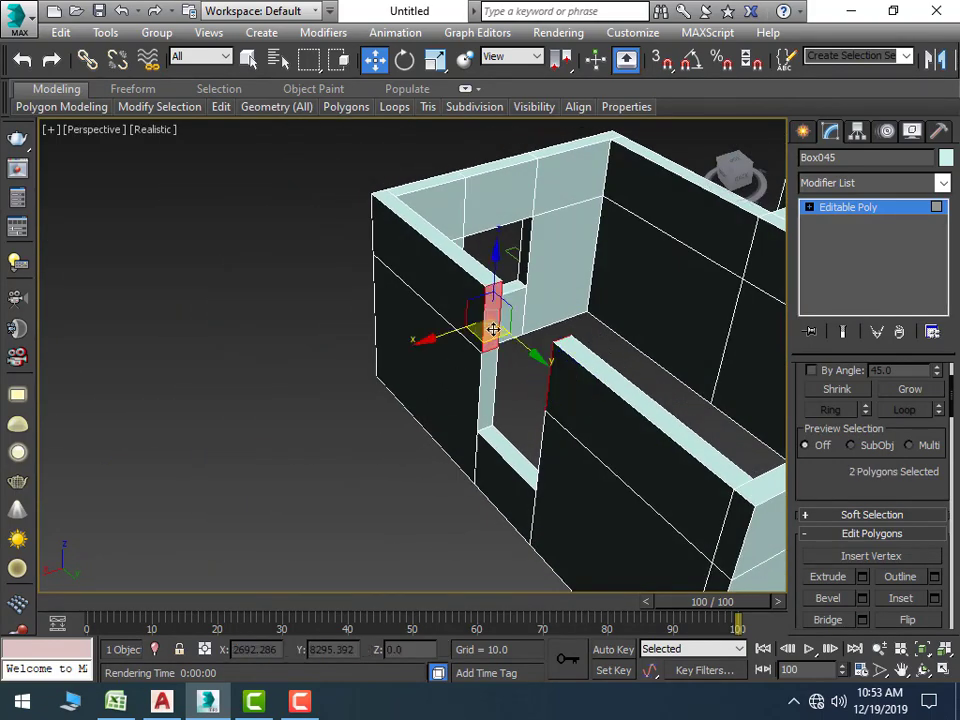
click(862, 620)
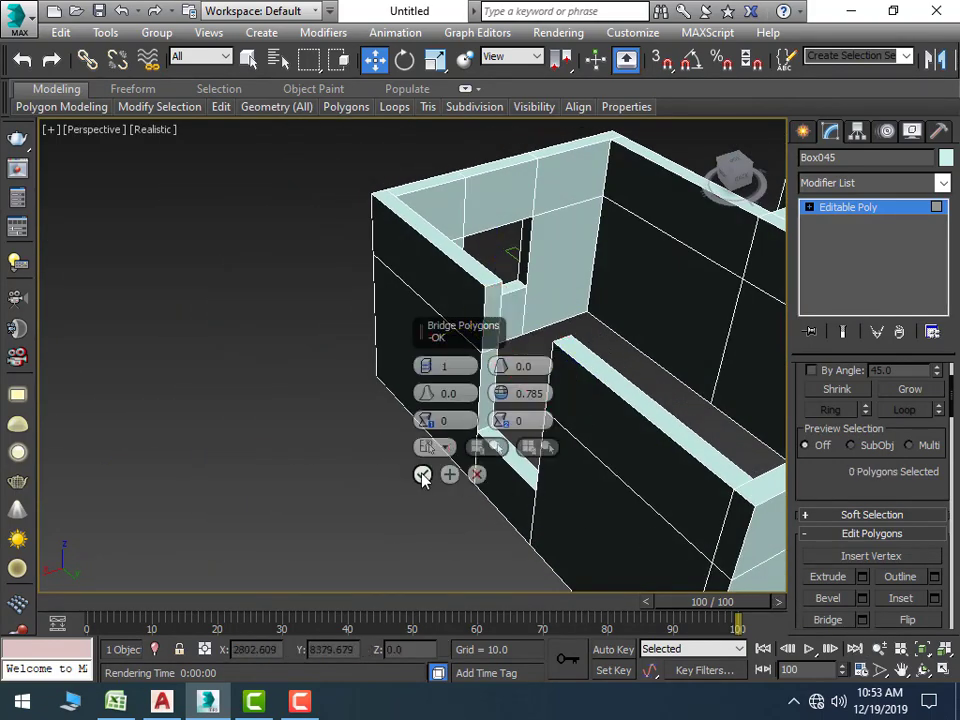
click(422, 478)
Bridge the doorway's wall face to the pillar's front face
alt+middle_drag(450, 467, 154, 553)
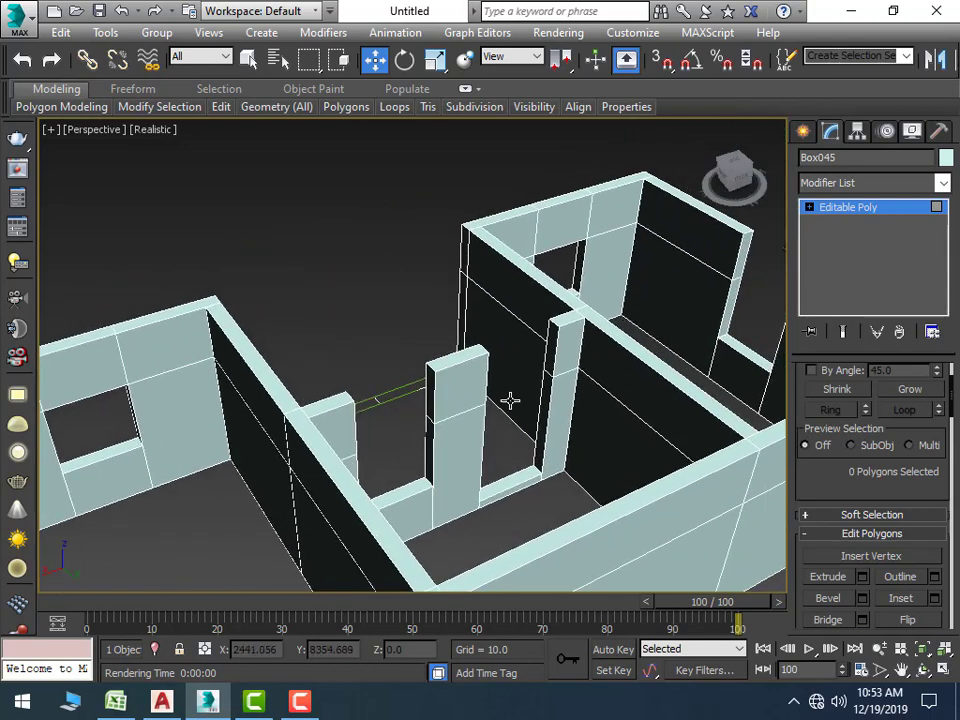
click(553, 345)
mouse_move(510, 461)
alt+middle_down()
mouse_move(603, 449)
mouse_move(587, 463)
mouse_move(666, 431)
mouse_move(626, 461)
mouse_move(535, 427)
mouse_move(465, 375)
alt+middle_up()
scroll(465, 375, up, 4)
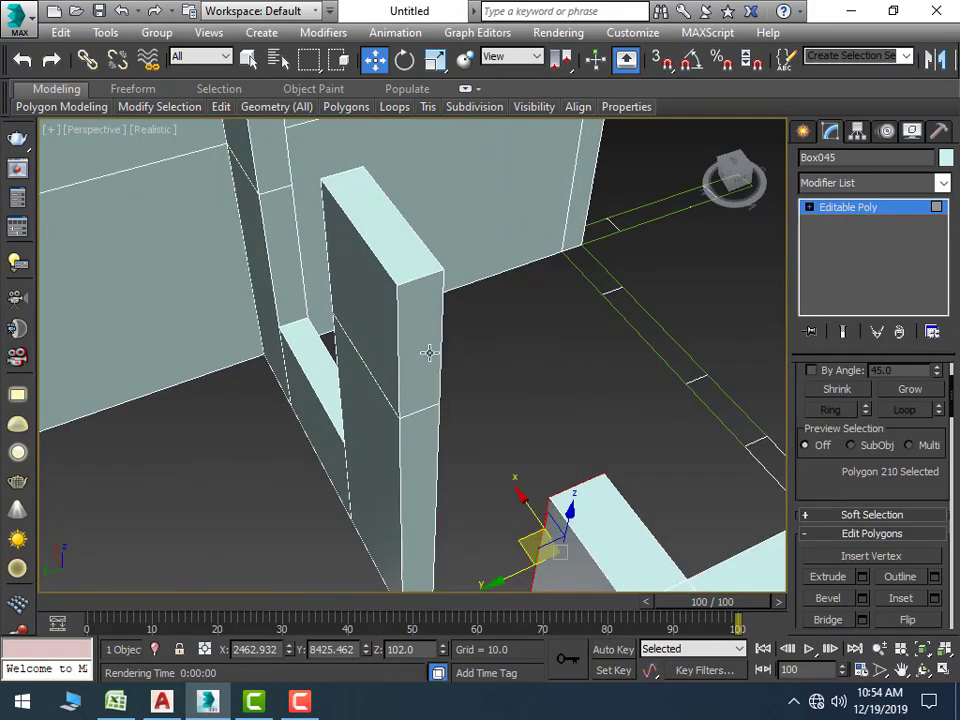
ctrl+click(428, 352)
click(863, 620)
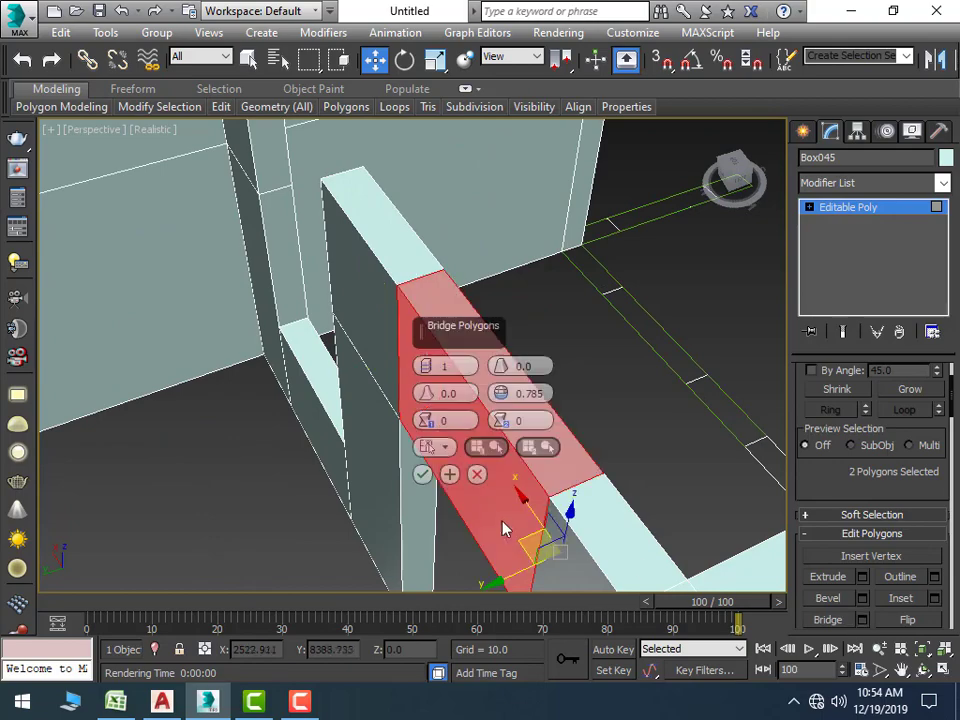
click(423, 469)
Bridge the pillar's small side face to the facing wall
scroll(321, 300, down, 4)
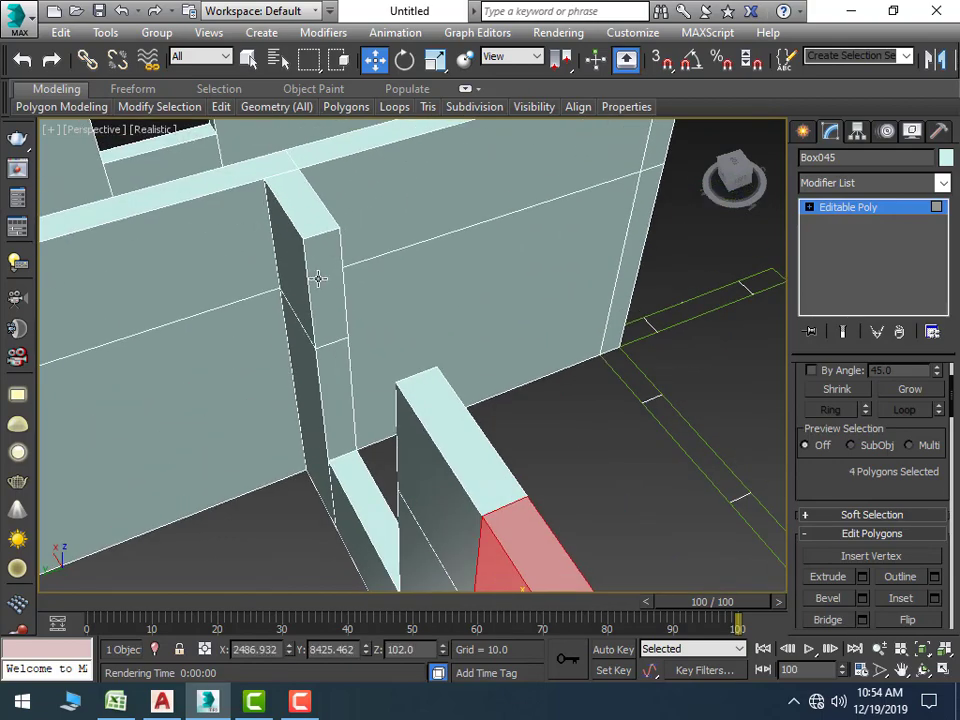
click(343, 340)
alt+middle_drag(342, 358, 531, 340)
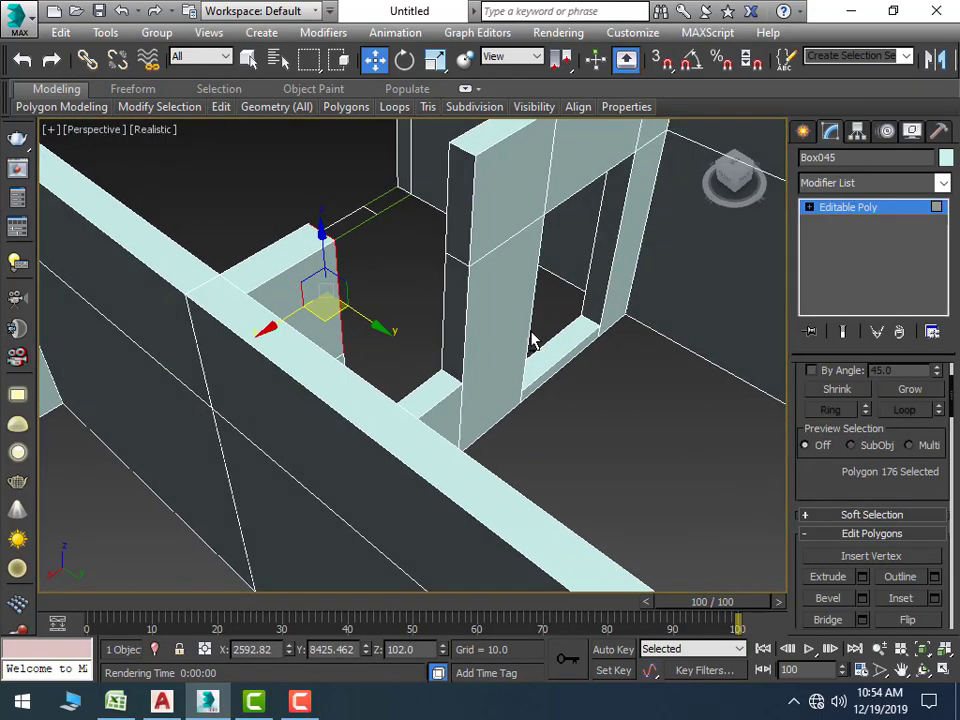
ctrl+click(450, 230)
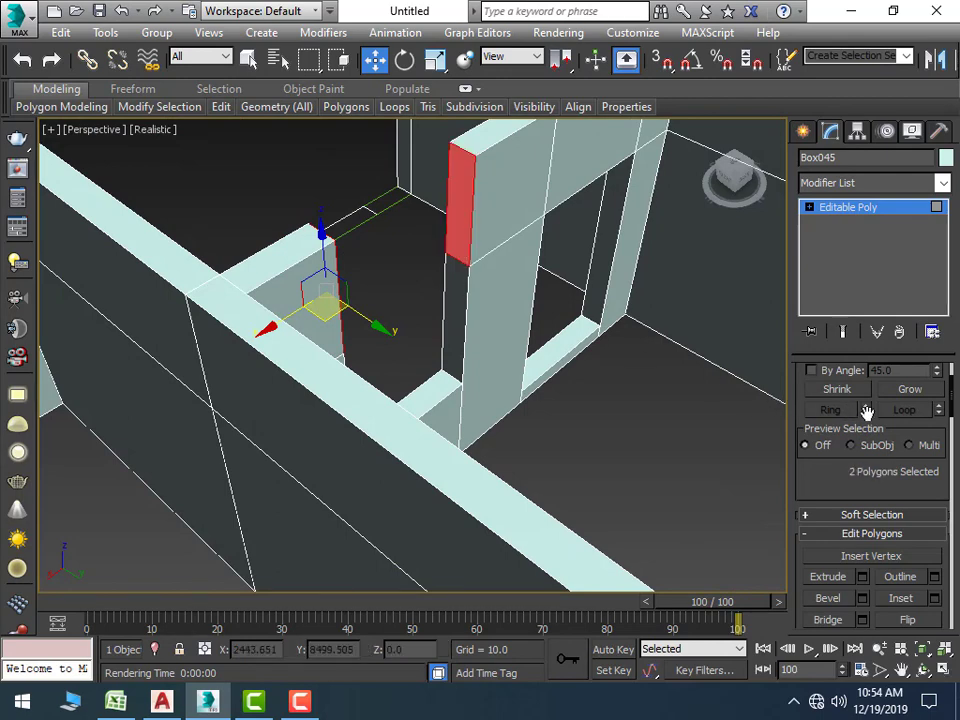
click(862, 623)
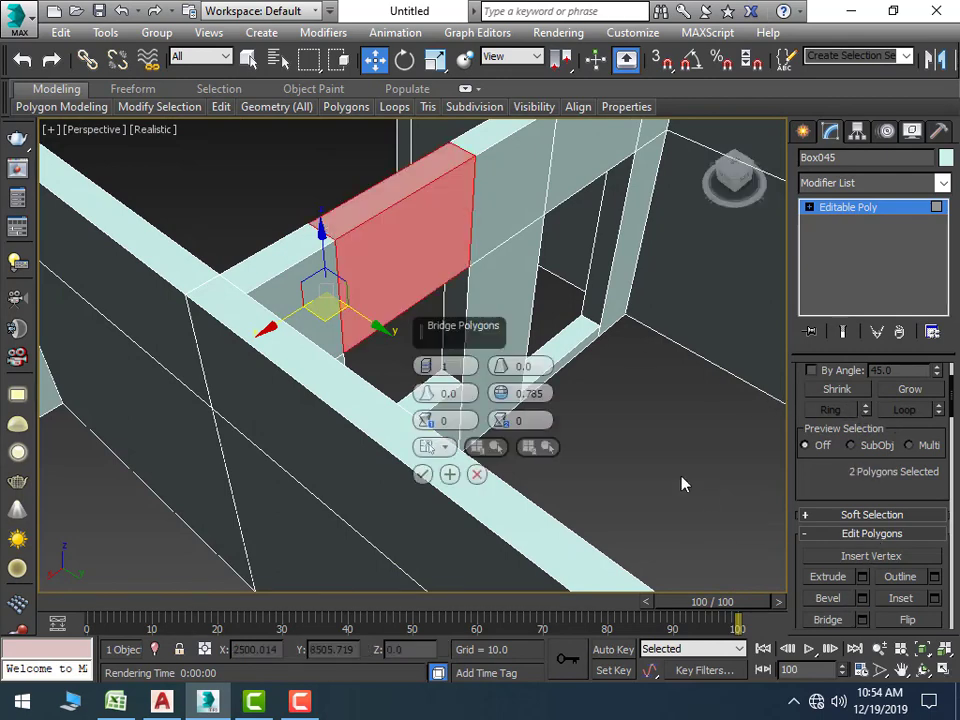
click(424, 470)
click(541, 438)
Bridge the narrow wall end face to the opposite wall, closing the last gap
scroll(541, 438, down, 5)
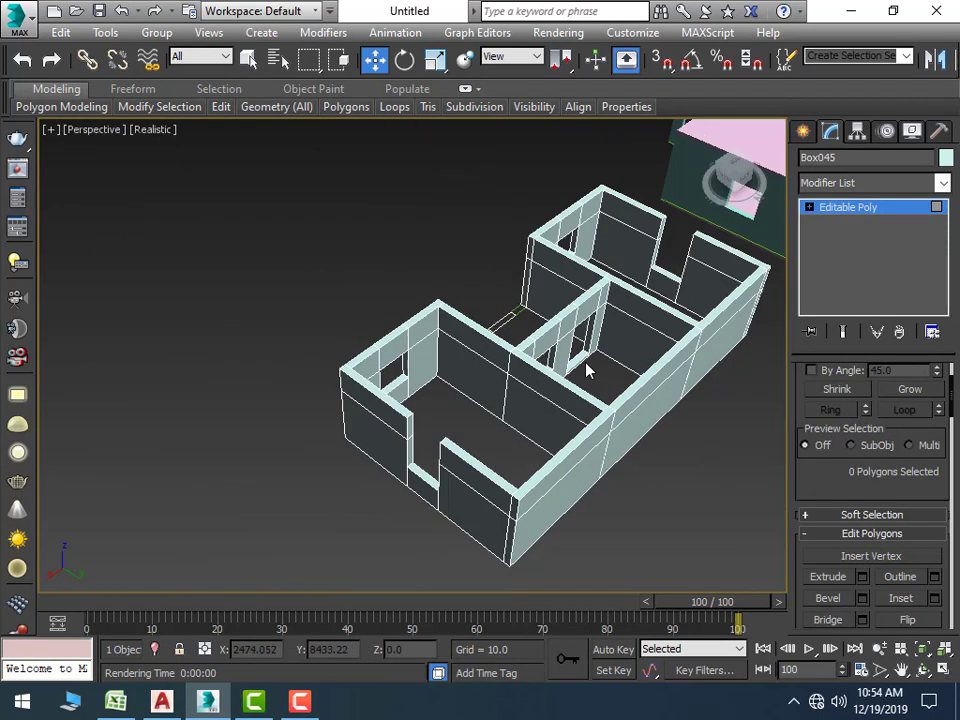
scroll(718, 268, up, 1)
scroll(561, 300, up, 3)
scroll(575, 290, up, 2)
click(575, 290)
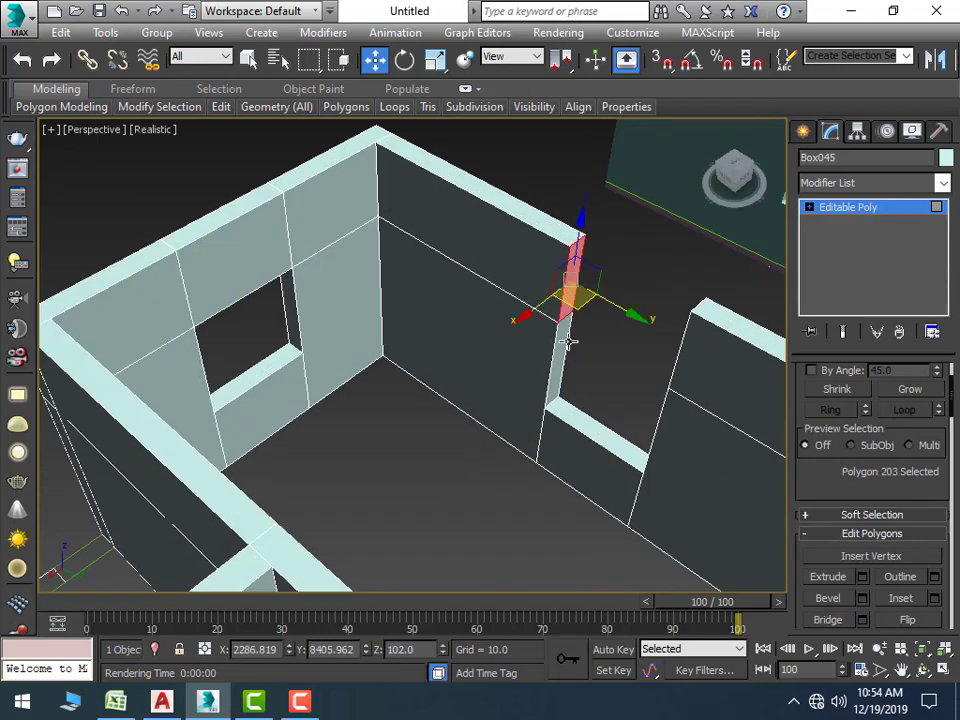
alt+middle_drag(545, 381, 258, 372)
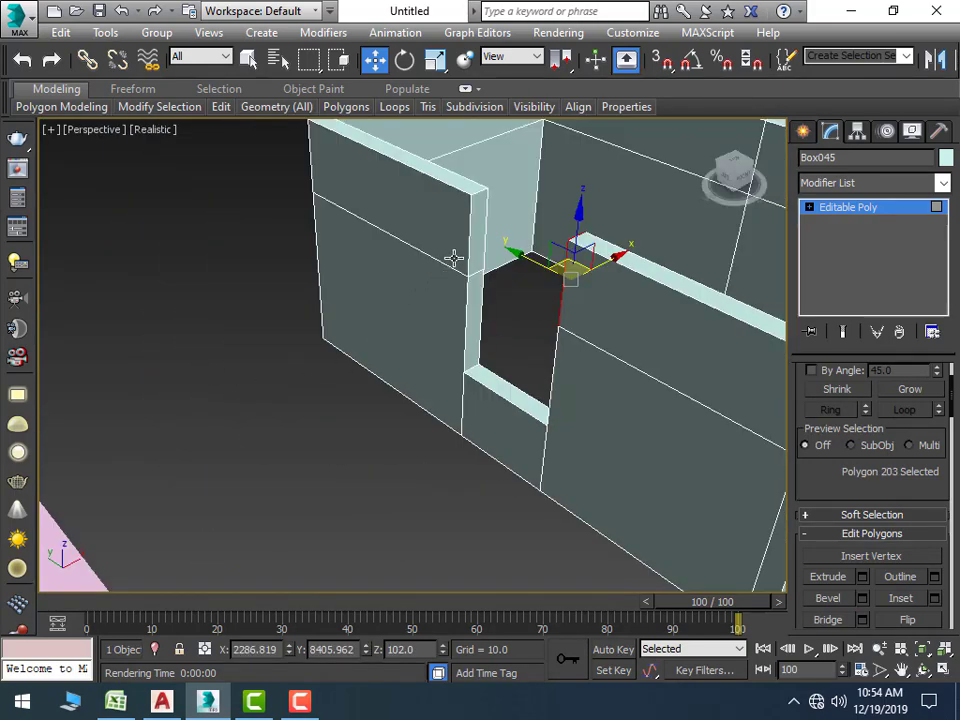
ctrl+click(475, 232)
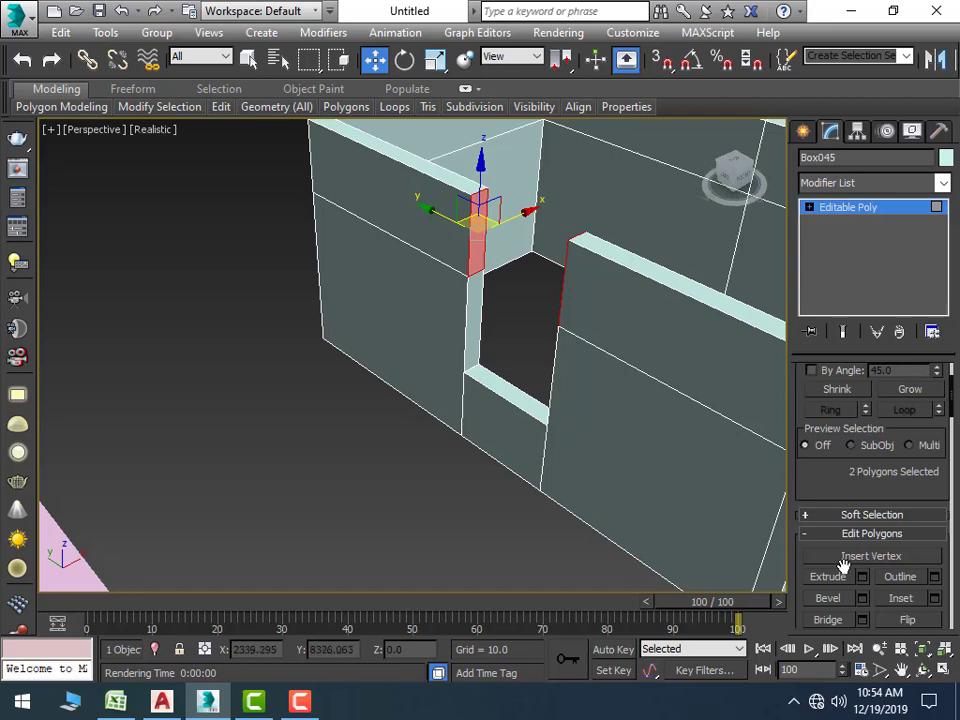
click(862, 620)
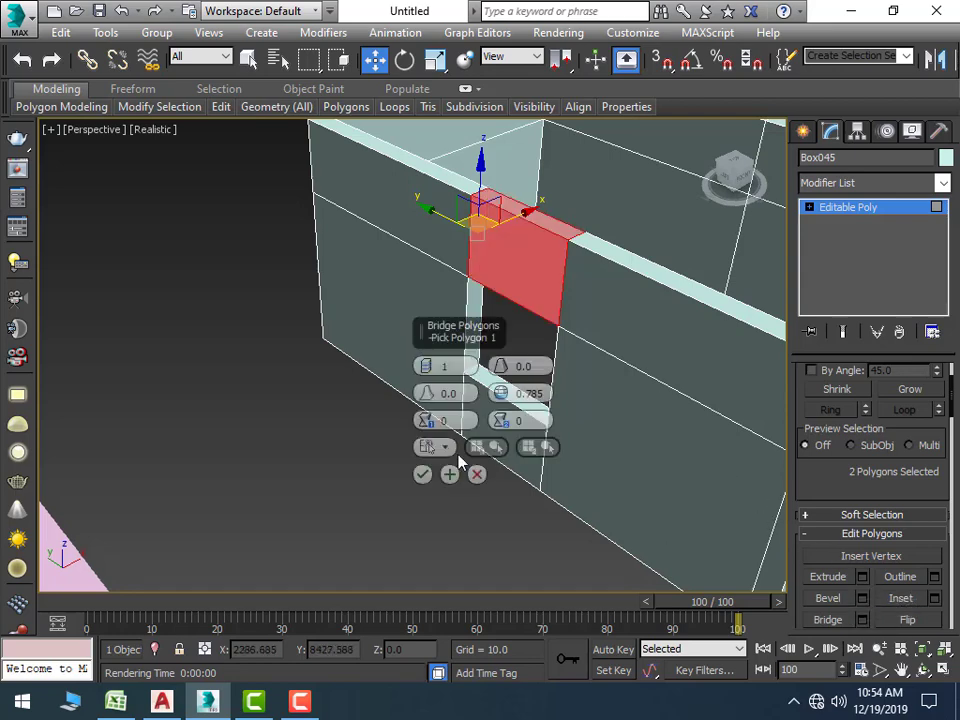
click(422, 471)
click(396, 496)
scroll(339, 418, down, 5)
Exit polygon editing and delete the pink roof box Box065
alt+middle_drag(339, 418, 486, 418)
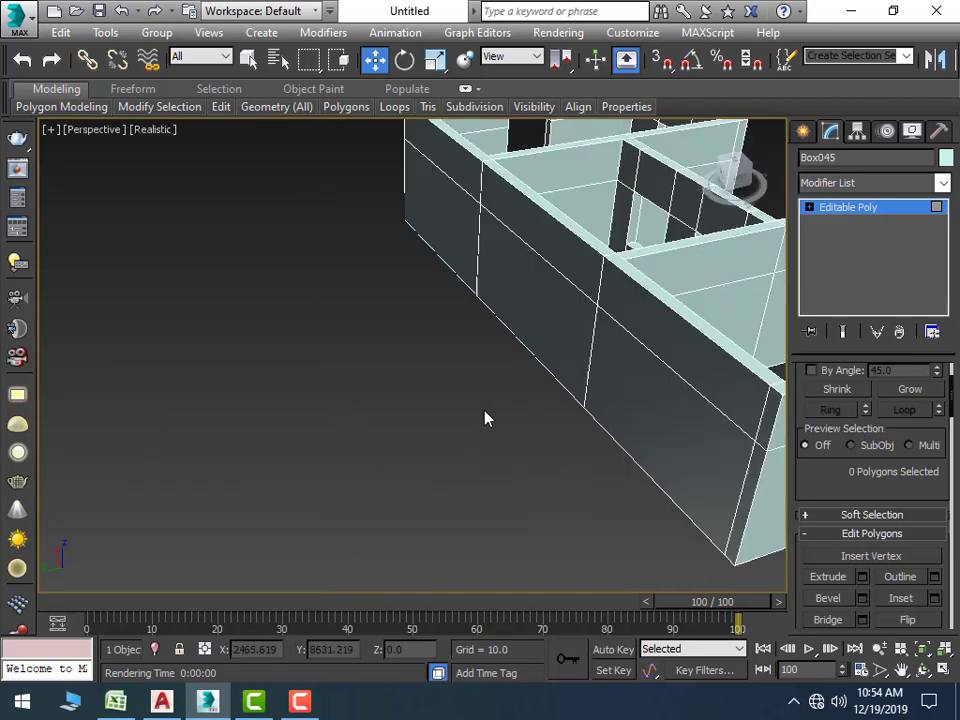
scroll(469, 364, down, 8)
mouse_move(520, 370)
alt+middle_down()
mouse_move(726, 356)
mouse_move(506, 377)
mouse_move(662, 381)
alt+middle_up()
scroll(365, 374, up, 4)
alt+middle_drag(350, 380, 340, 437)
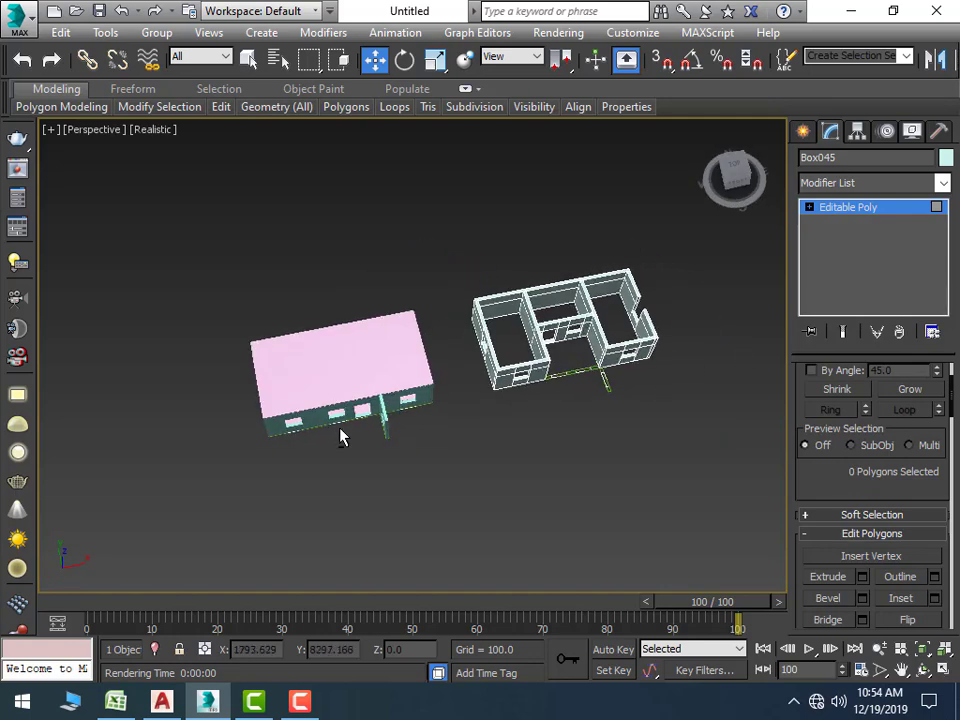
scroll(345, 381, up, 4)
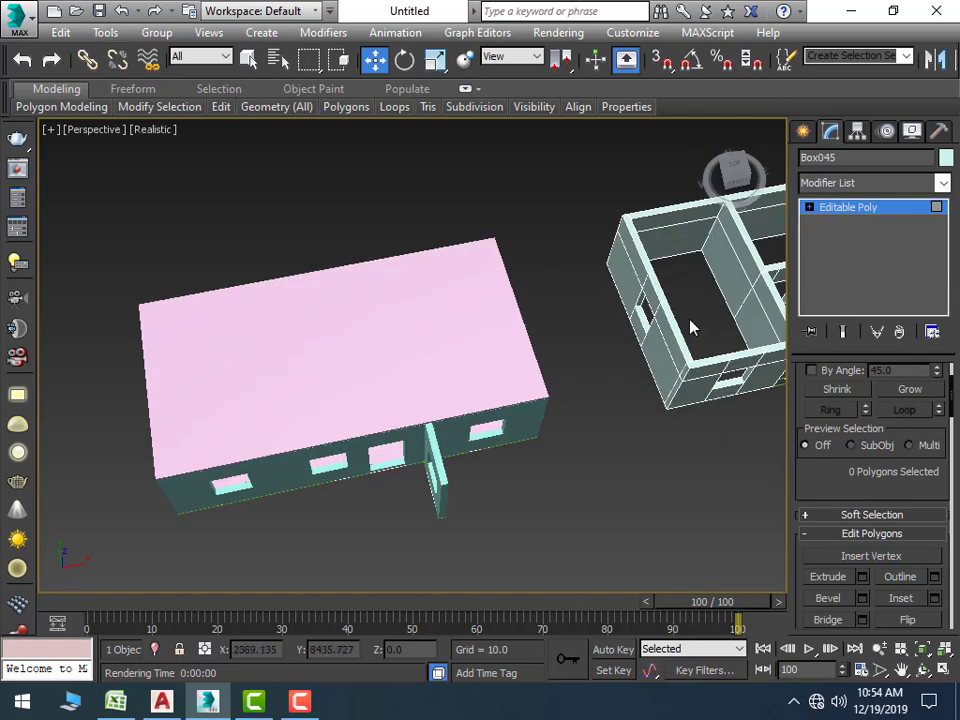
middle_drag(690, 328, 440, 344)
click(803, 131)
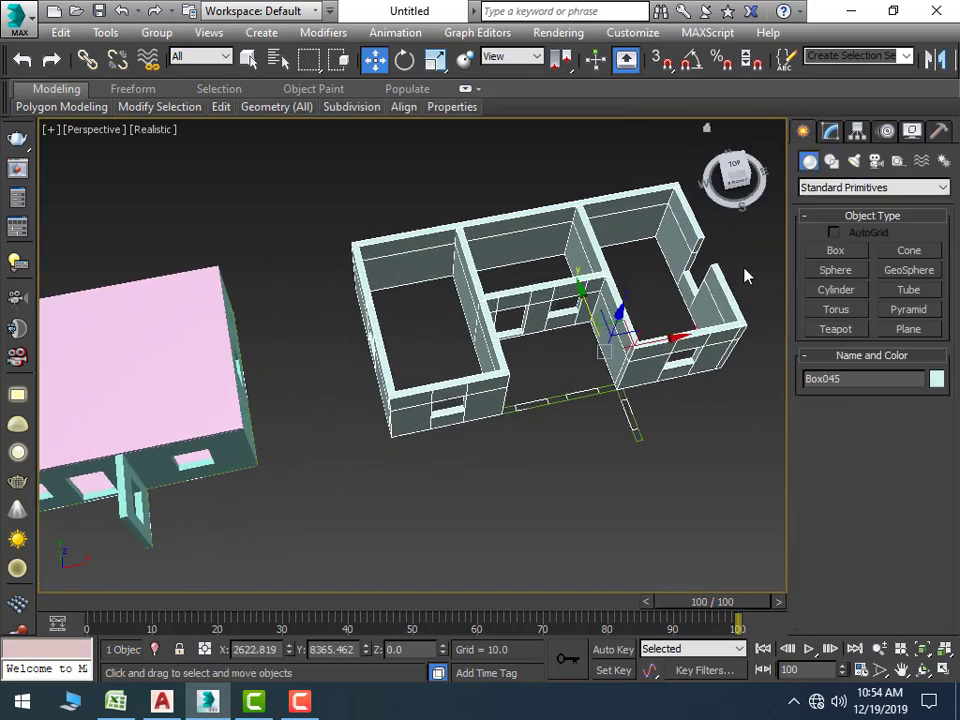
click(540, 423)
click(188, 369)
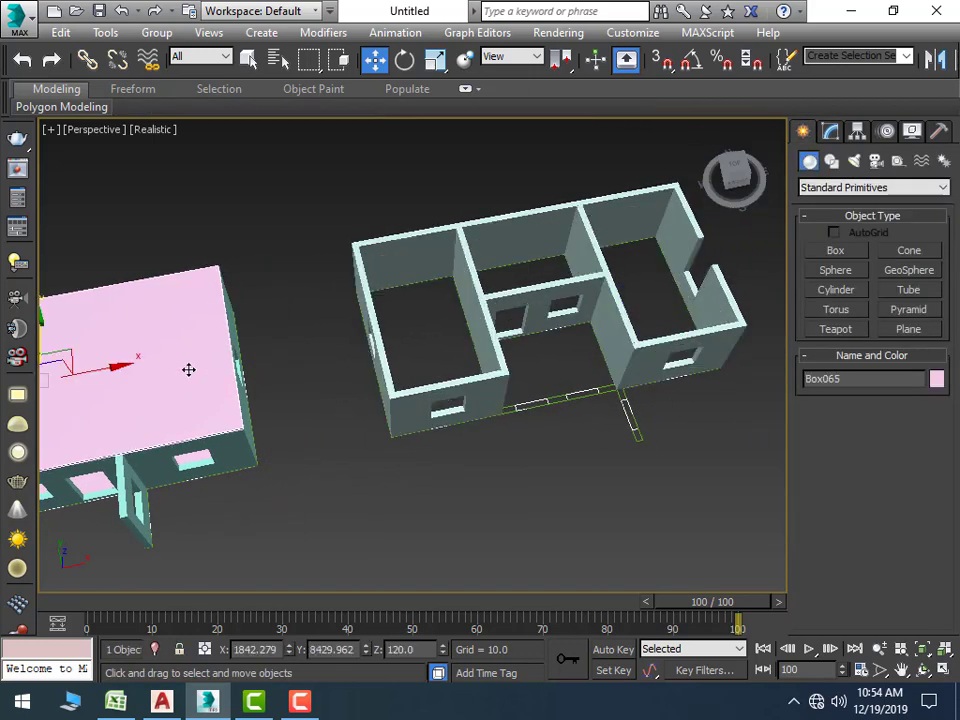
key(Delete)
Zoom and orbit the view so the house faces the camera
scroll(378, 403, down, 3)
scroll(374, 395, up, 1)
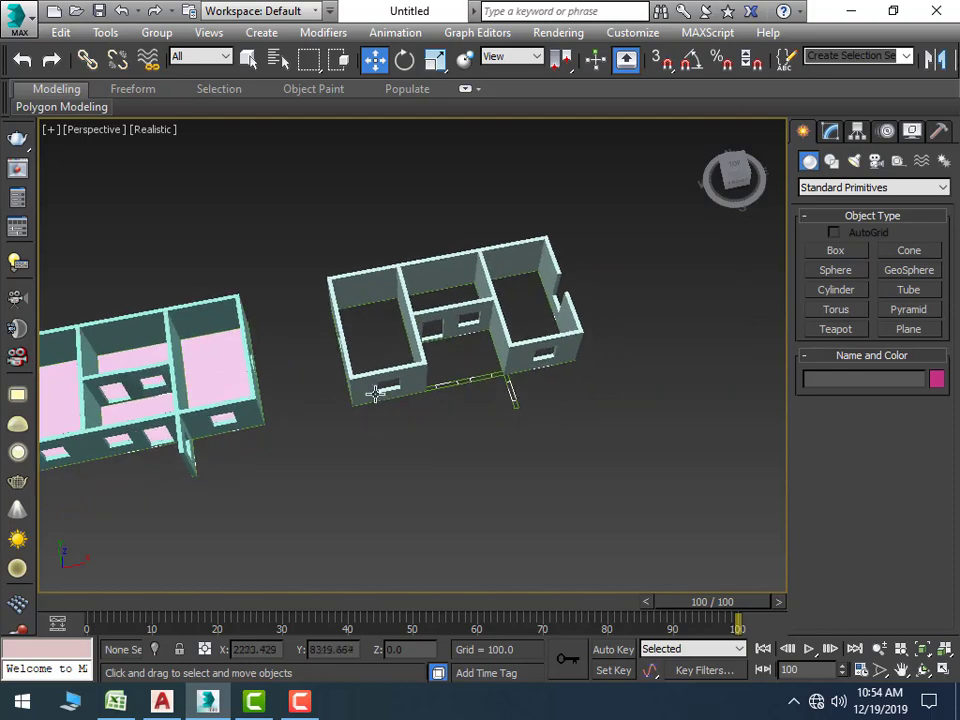
scroll(418, 336, up, 1)
scroll(429, 336, up, 2)
scroll(450, 321, up, 1)
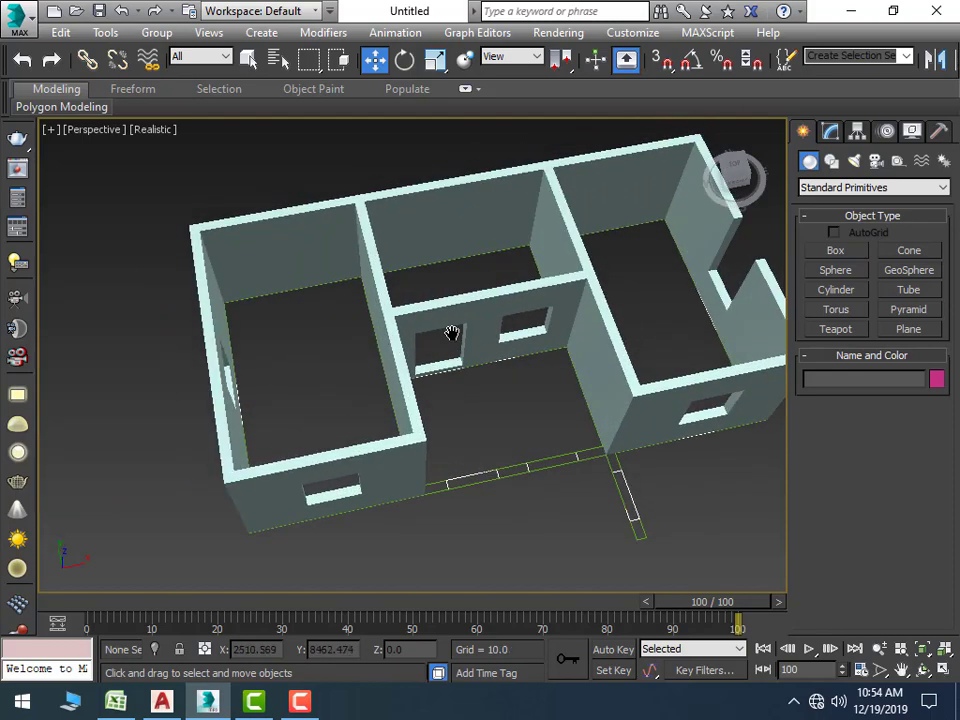
scroll(450, 332, up, 1)
scroll(440, 372, up, 1)
scroll(467, 339, up, 1)
scroll(433, 317, up, 1)
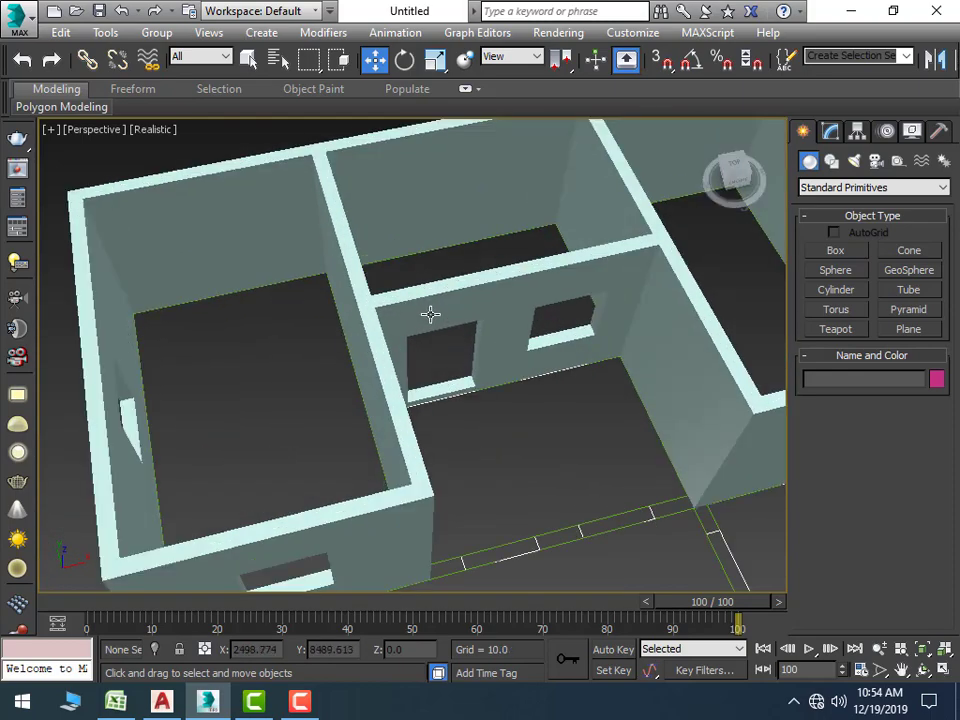
scroll(433, 315, down, 1)
mouse_move(375, 304)
alt+middle_down()
mouse_move(369, 326)
mouse_move(356, 291)
mouse_move(343, 313)
mouse_move(369, 306)
alt+middle_up()
scroll(385, 303, up, 2)
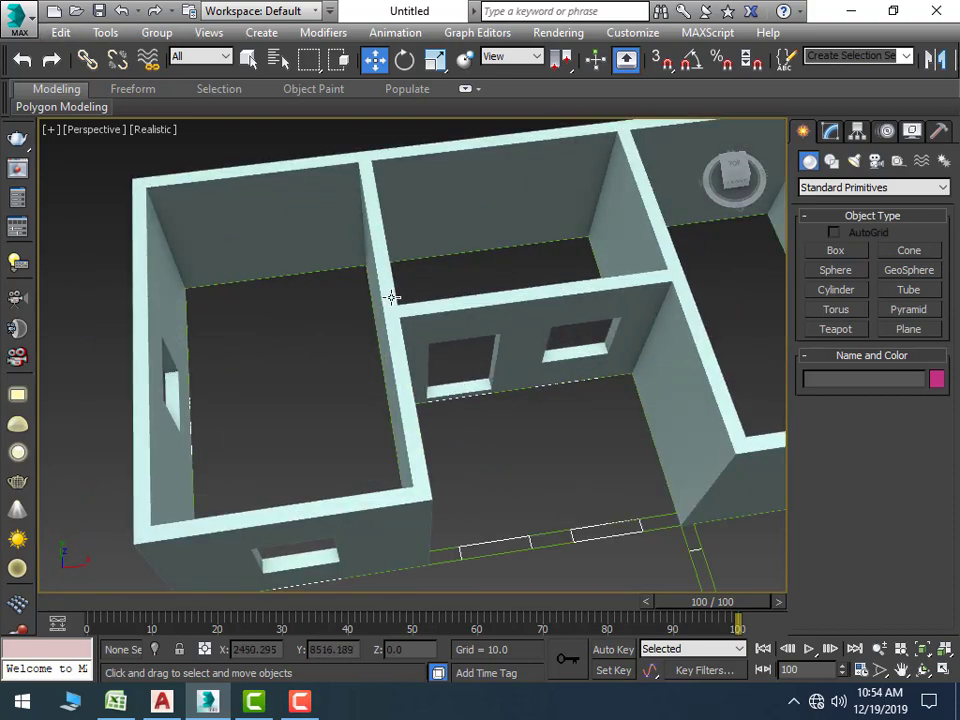
Select Box045 and enter Polygon mode in the Modify panel
click(391, 297)
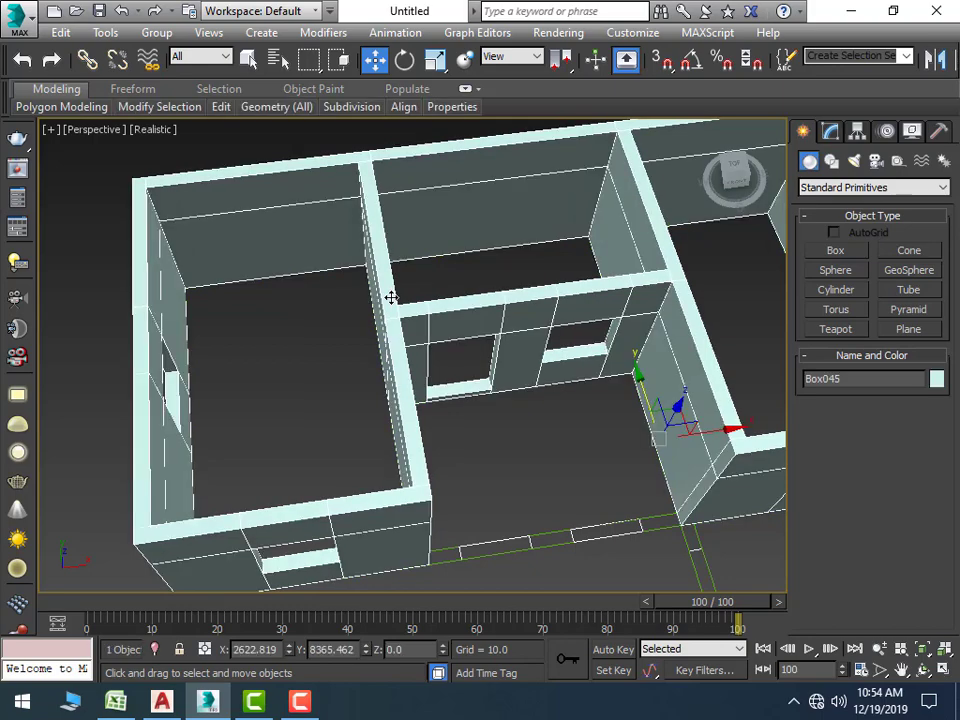
mouse_move(546, 257)
alt+middle_down()
mouse_move(505, 273)
mouse_move(518, 279)
alt+middle_up()
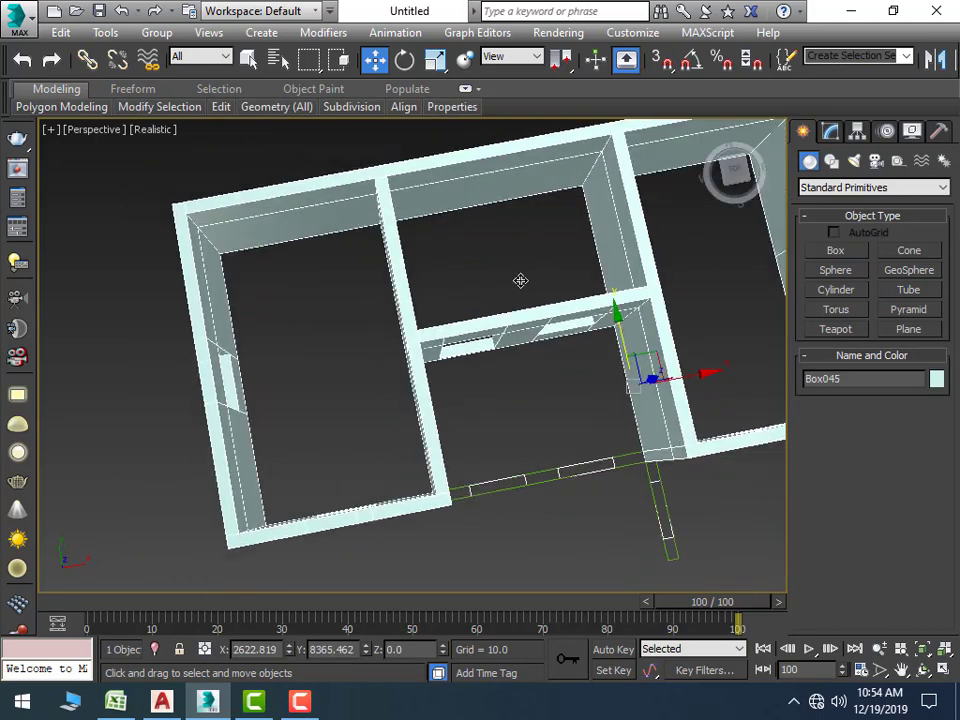
click(830, 131)
scroll(440, 318, up, 2)
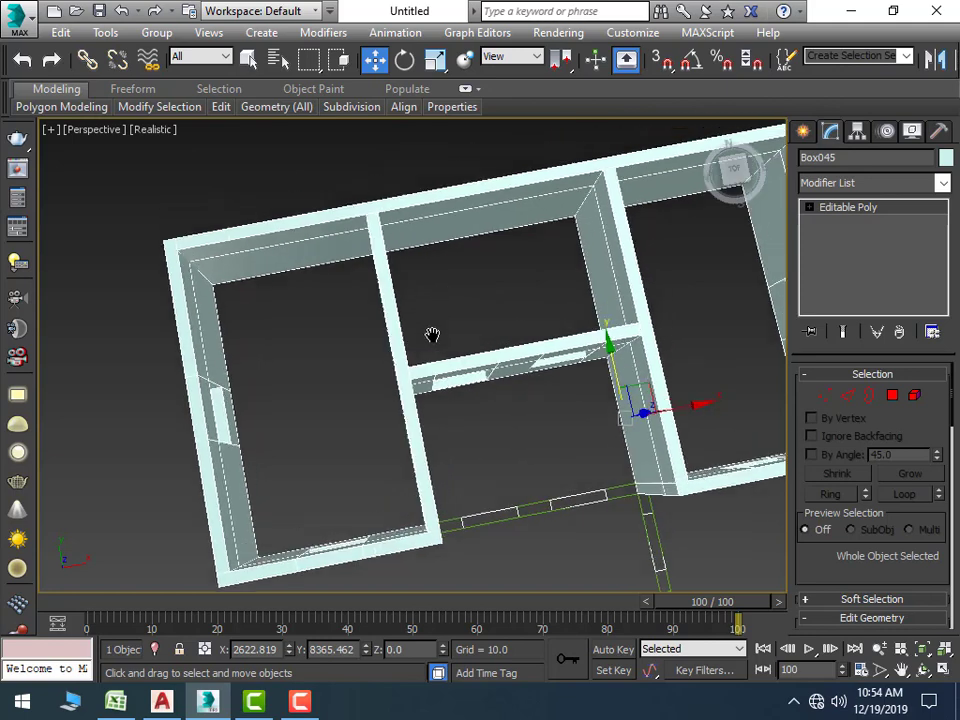
scroll(410, 290, up, 4)
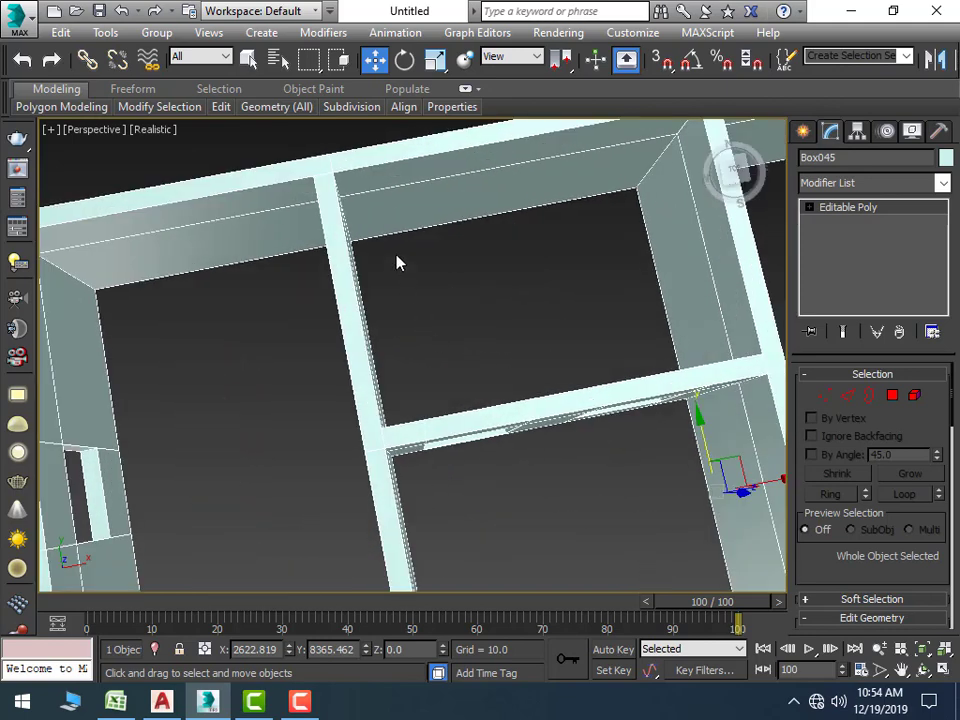
click(892, 395)
mouse_move(585, 388)
alt+middle_down()
mouse_move(613, 317)
mouse_move(519, 362)
alt+middle_up()
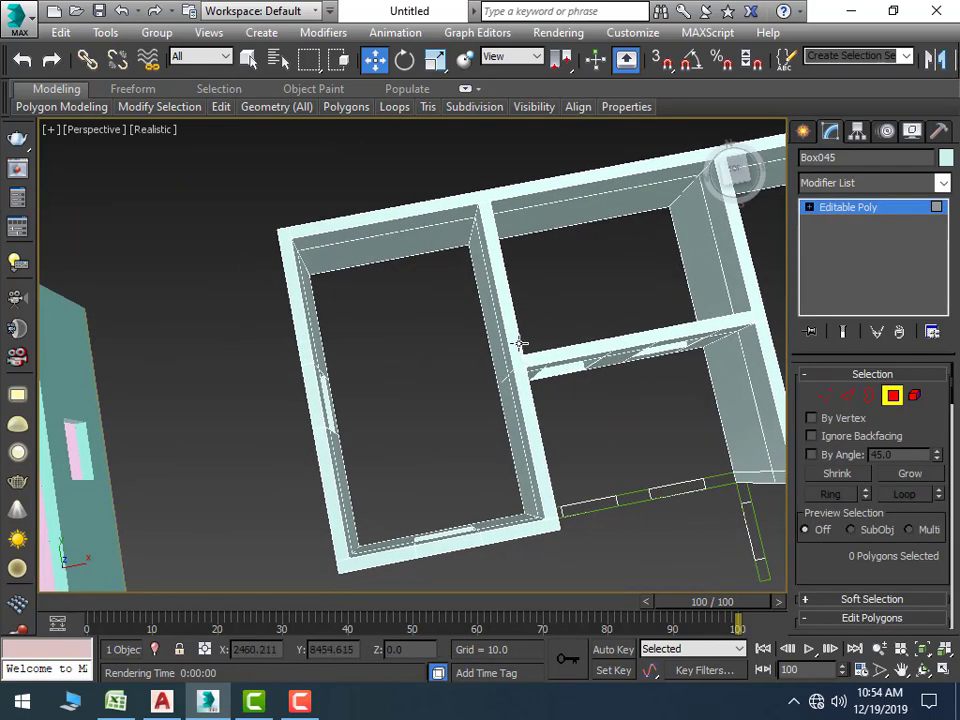
Select the nine wall-top faces around the left room
click(510, 361)
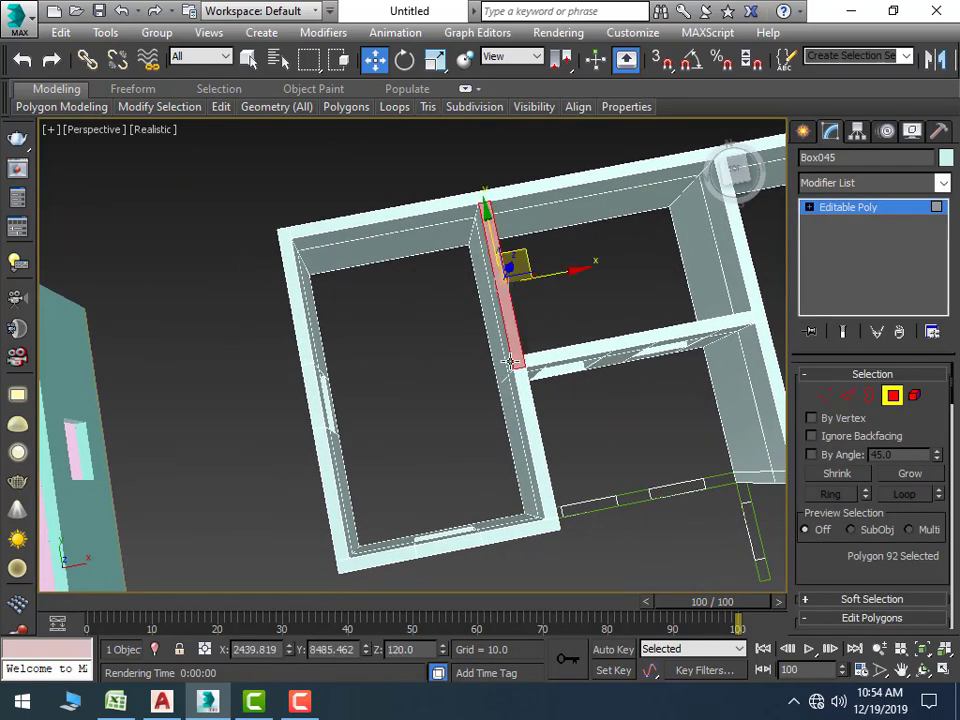
ctrl+click(536, 443)
ctrl+click(513, 533)
ctrl+click(428, 552)
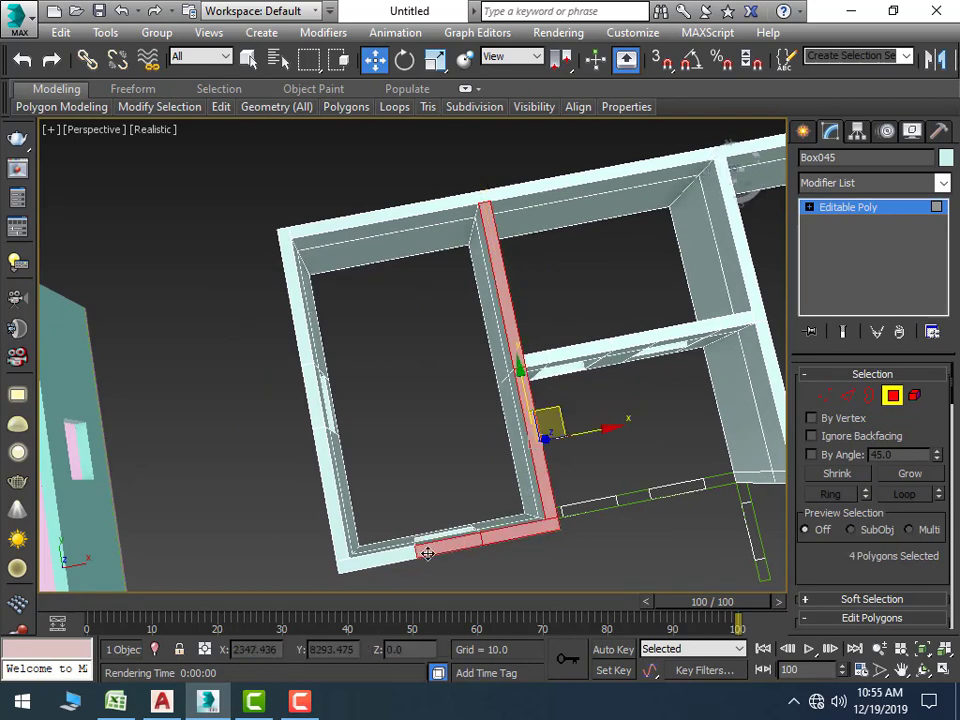
ctrl+click(348, 549)
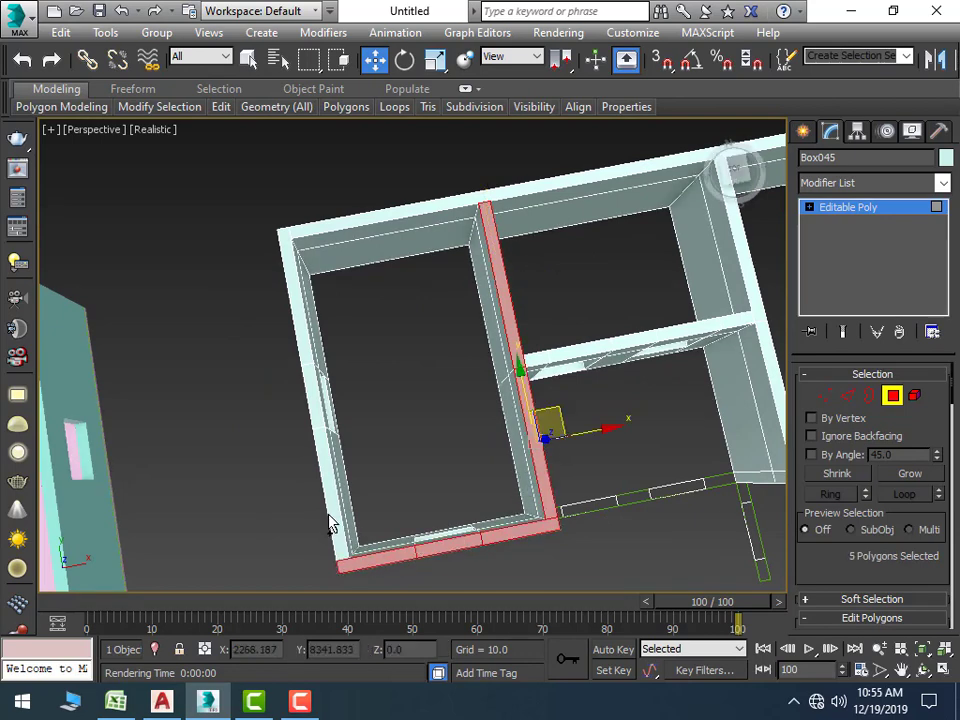
ctrl+click(330, 470)
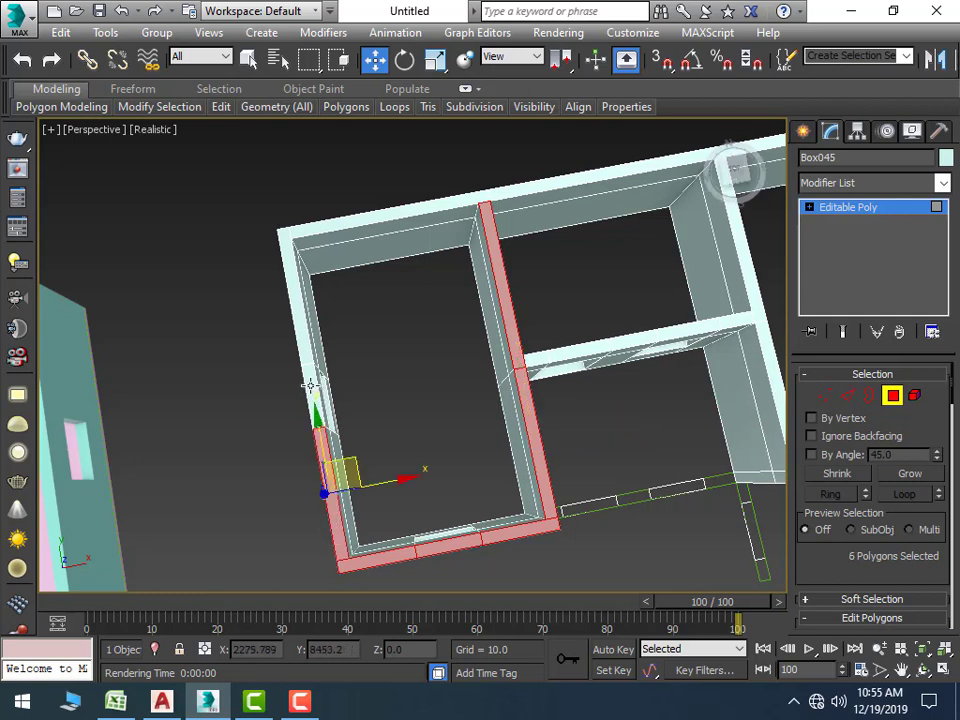
ctrl+click(306, 348)
ctrl+click(296, 292)
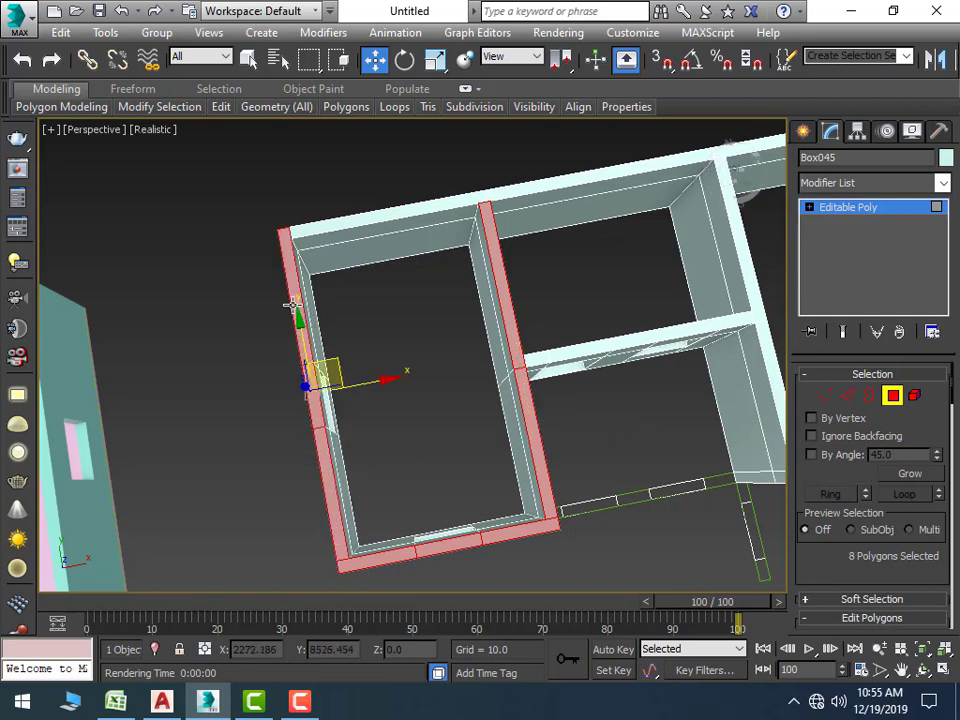
ctrl+click(320, 229)
scroll(877, 513, down, 2)
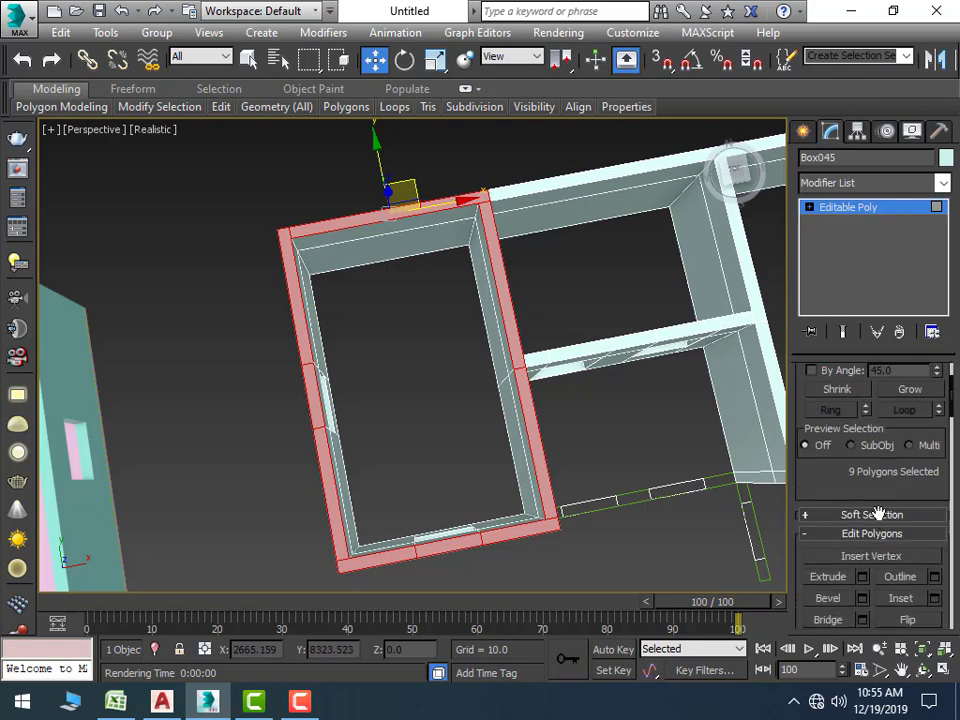
scroll(821, 514, down, 1)
Extrude the selected wall tops upward with a Height of 48
click(862, 520)
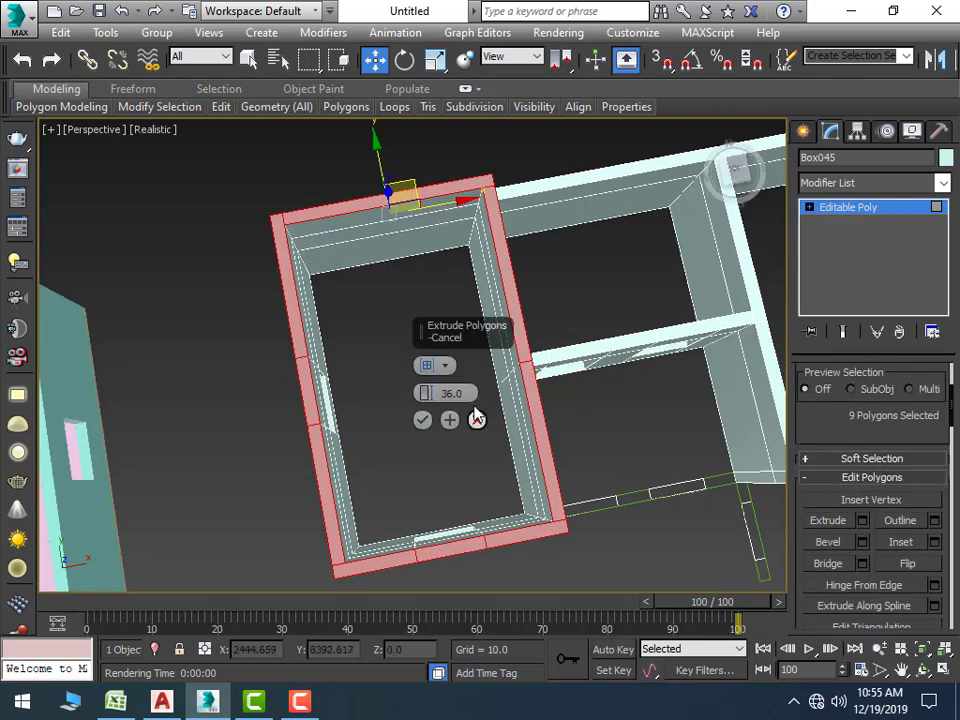
mouse_move(446, 393)
text(4)
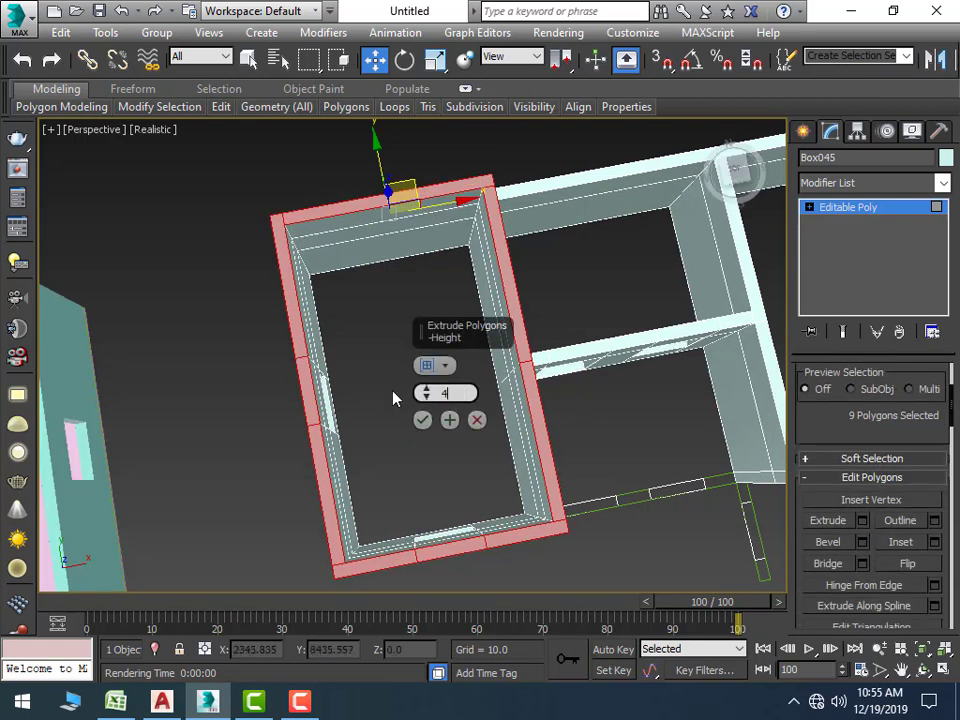
text(8)
key(Return)
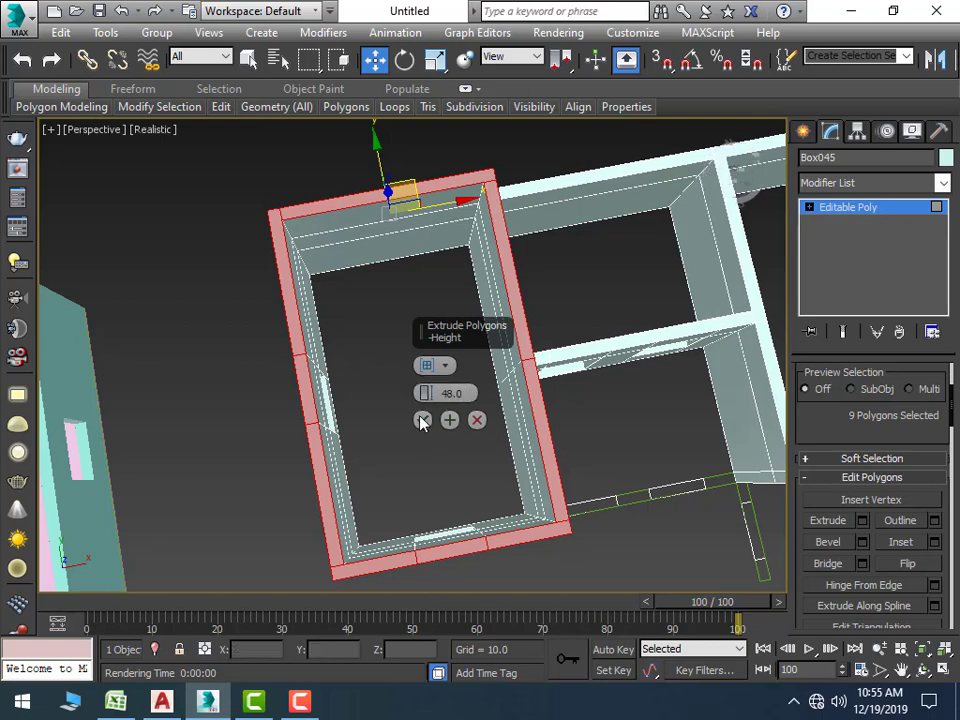
click(422, 420)
mouse_move(521, 501)
alt+middle_down()
mouse_move(497, 419)
mouse_move(503, 428)
mouse_move(415, 369)
mouse_move(474, 380)
mouse_move(456, 400)
mouse_move(467, 375)
alt+middle_up()
Select the eight wall-top faces of the right room
scroll(488, 358, up, 5)
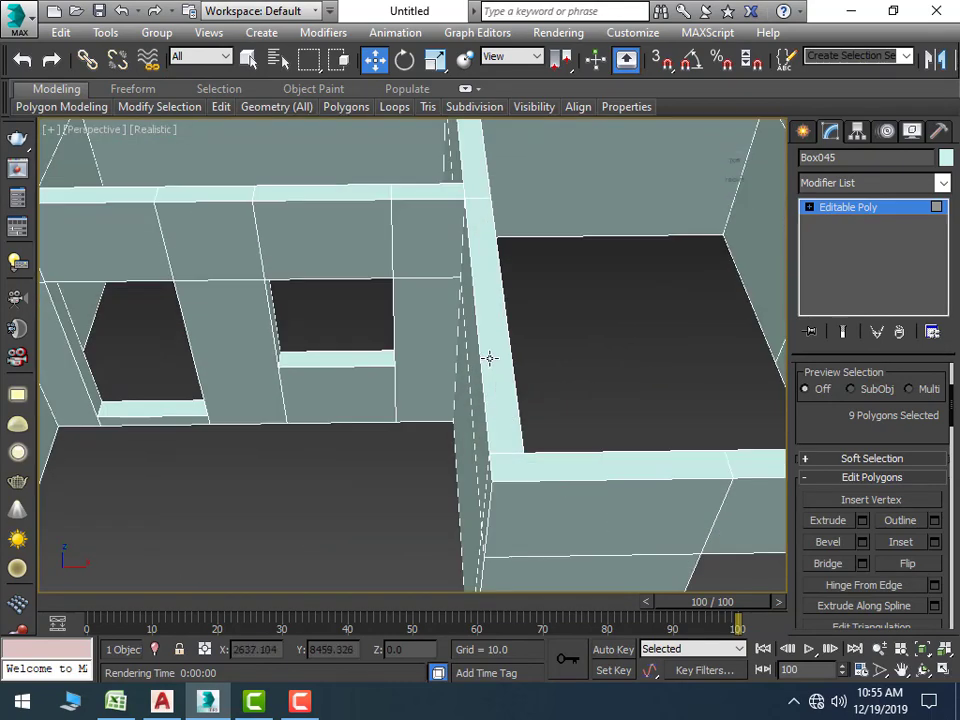
click(499, 364)
scroll(499, 364, down, 5)
scroll(495, 366, up, 2)
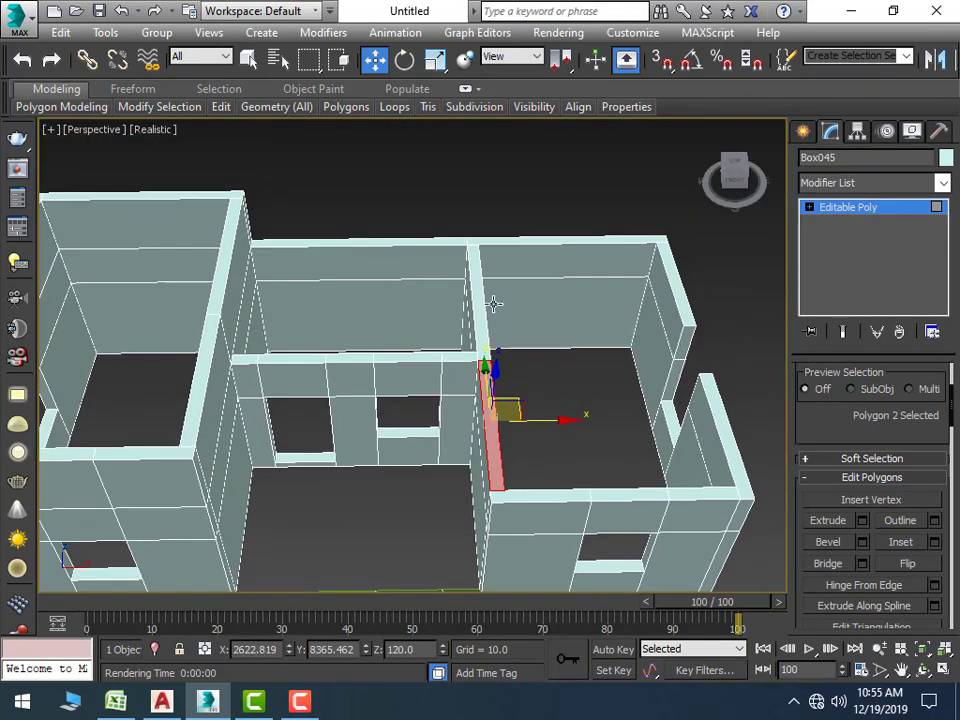
ctrl+click(482, 320)
ctrl+click(512, 242)
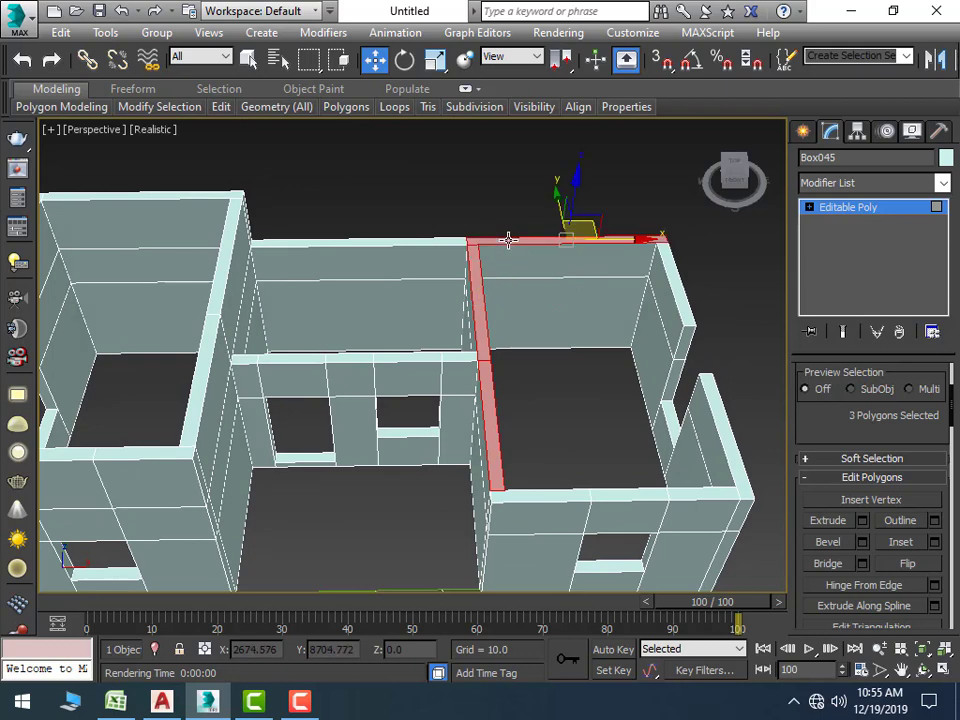
ctrl+click(688, 305)
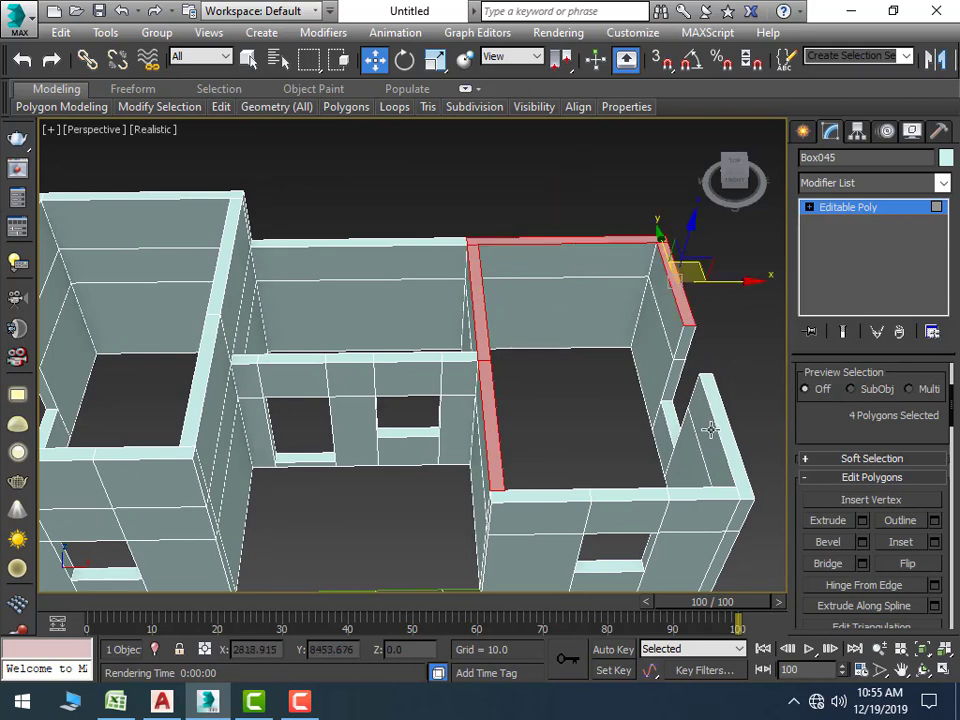
ctrl+click(721, 435)
ctrl+click(679, 492)
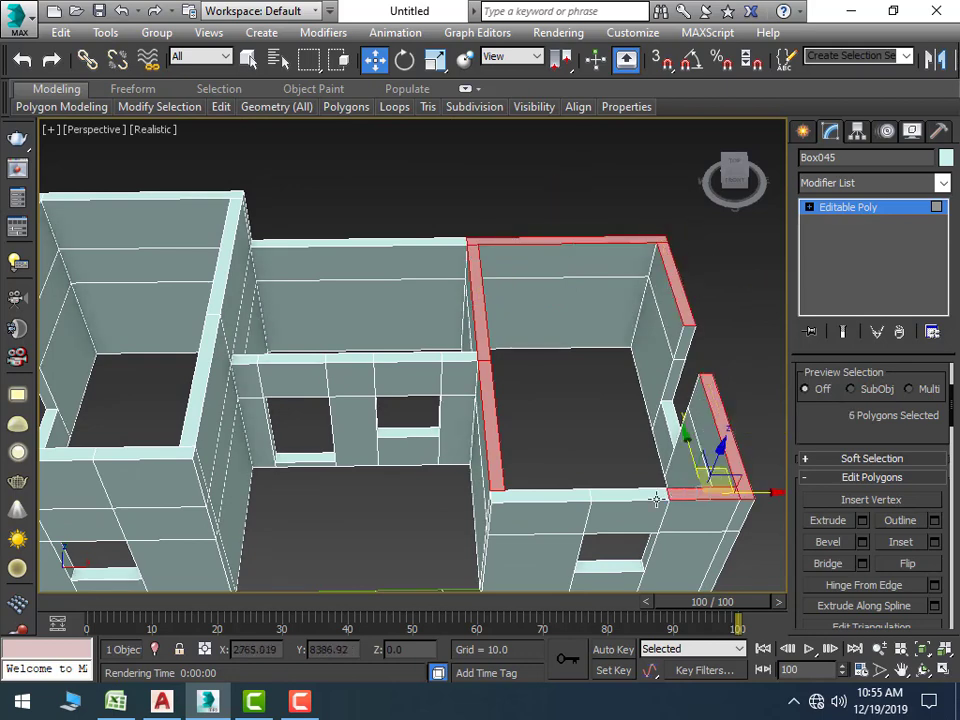
ctrl+click(617, 497)
ctrl+click(561, 496)
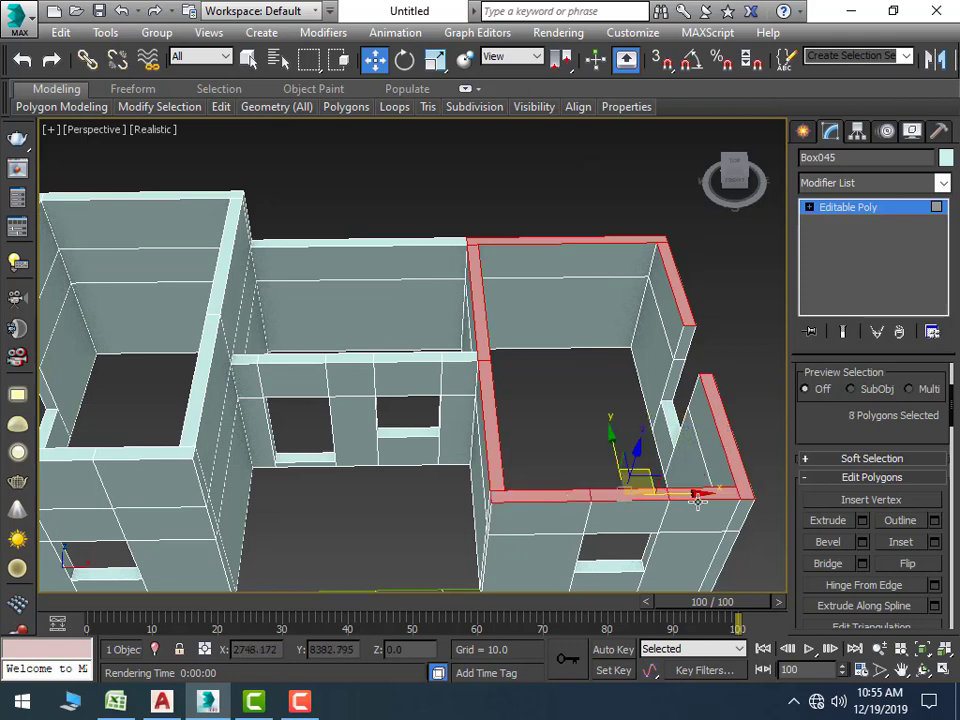
Extrude the selected wall tops with a Height of 2
click(862, 520)
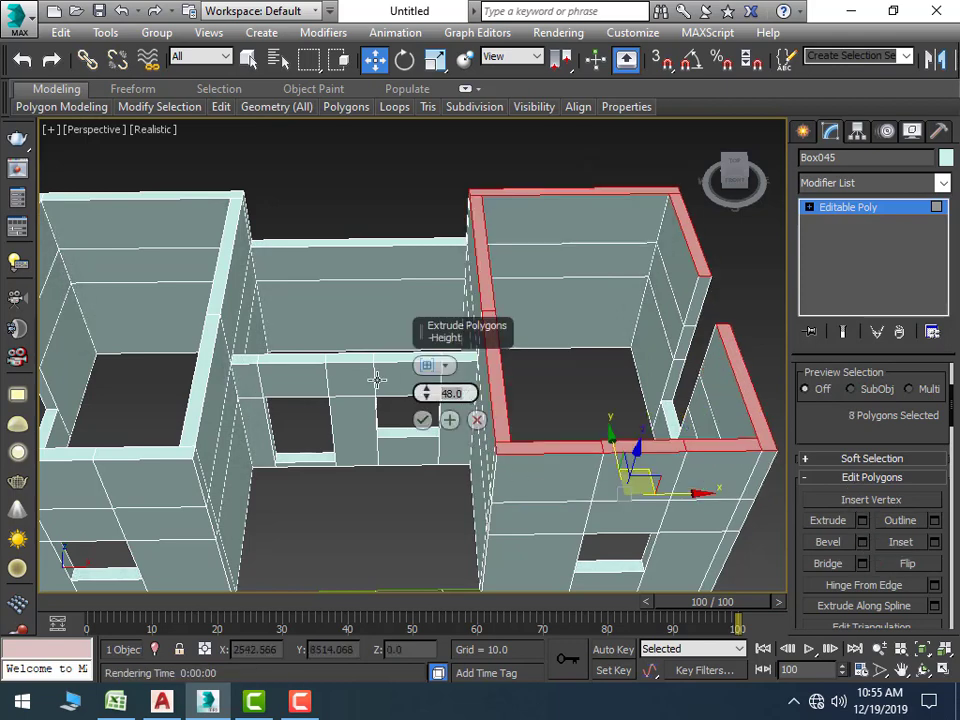
text(2)
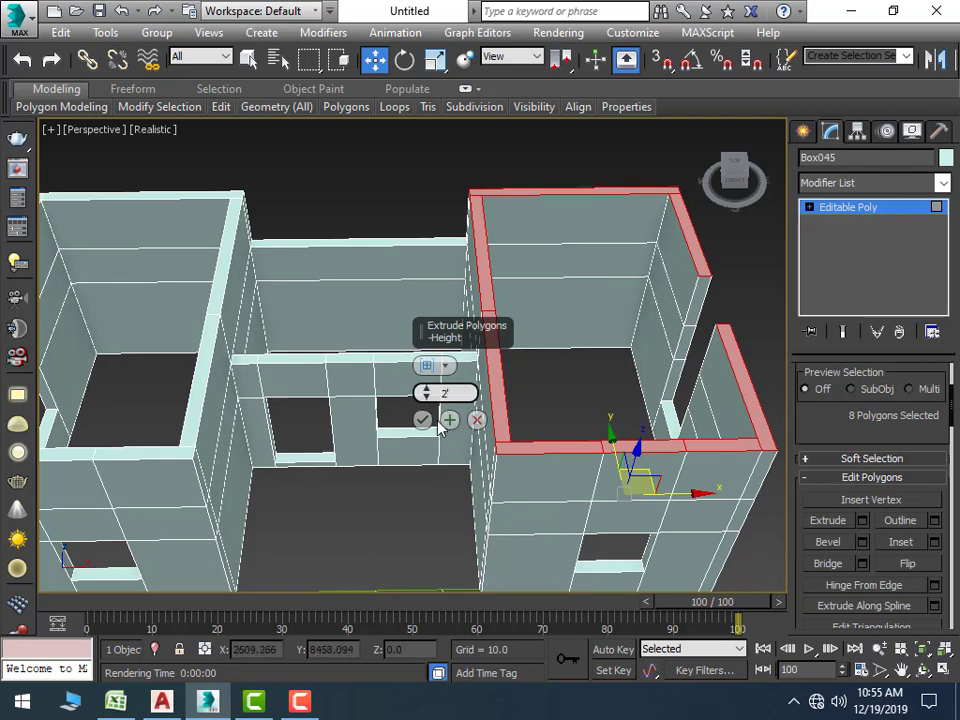
key(Return)
click(422, 419)
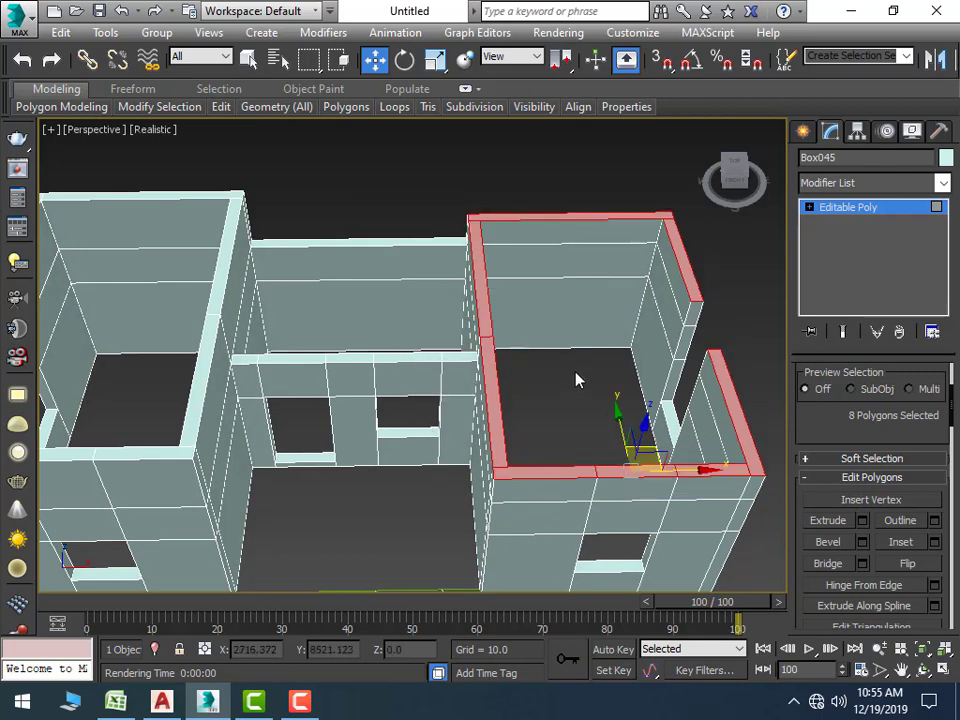
Select the jamb faces on both sides of the doorway
scroll(669, 371, down, 4)
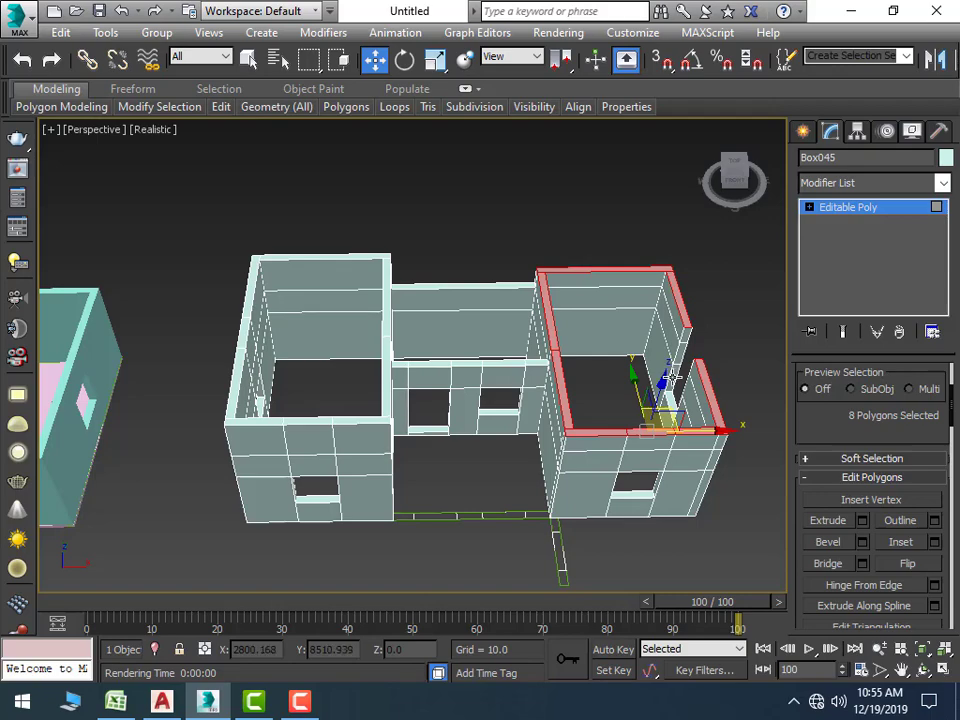
alt+middle_drag(669, 371, 550, 417)
scroll(550, 417, up, 5)
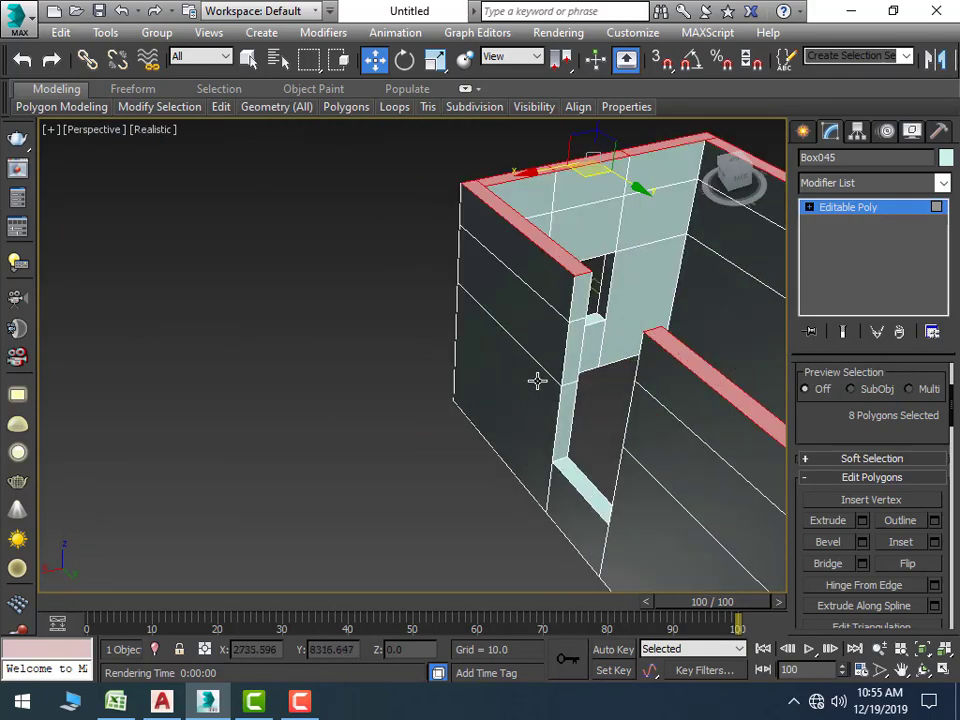
click(575, 341)
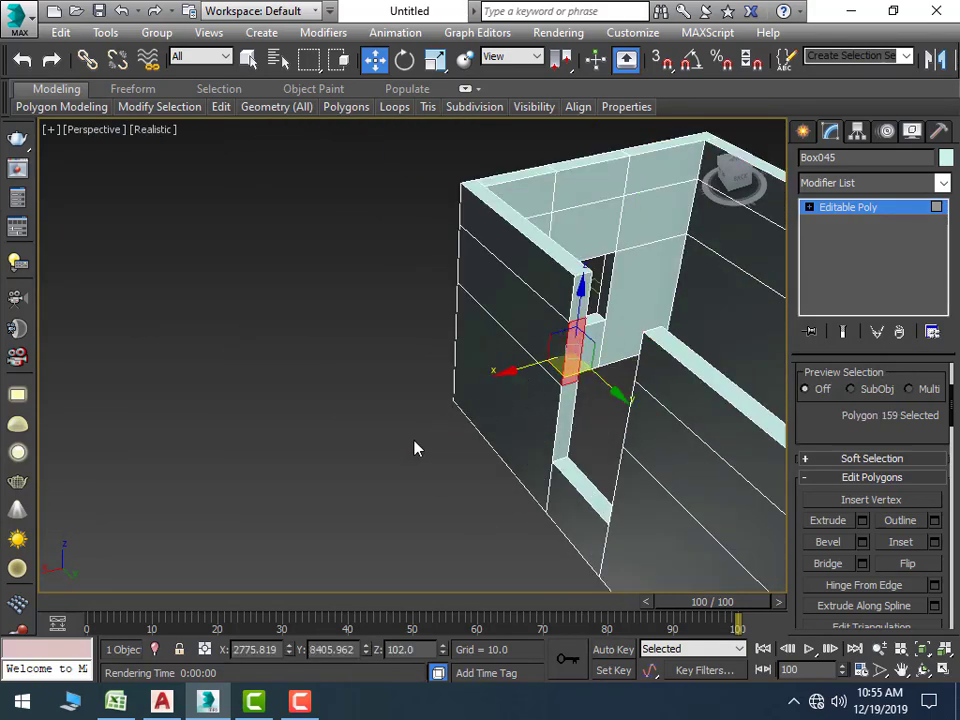
scroll(546, 306, up, 3)
scroll(602, 294, up, 3)
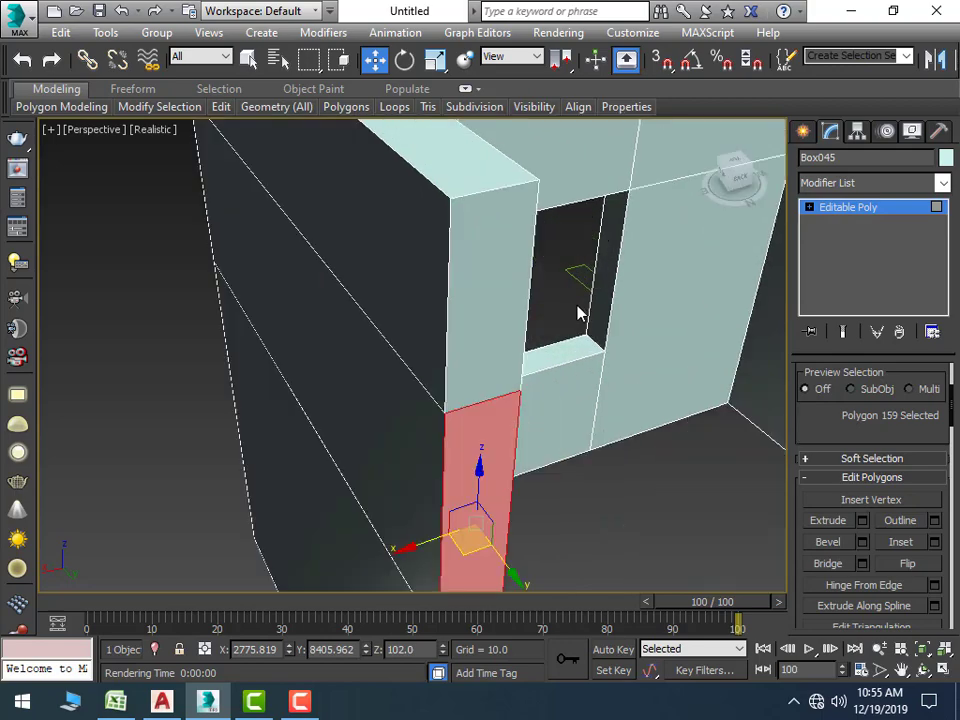
ctrl+click(512, 295)
mouse_move(489, 328)
alt+middle_down()
mouse_move(469, 407)
mouse_move(617, 446)
mouse_move(611, 377)
alt+middle_up()
scroll(488, 437, up, 3)
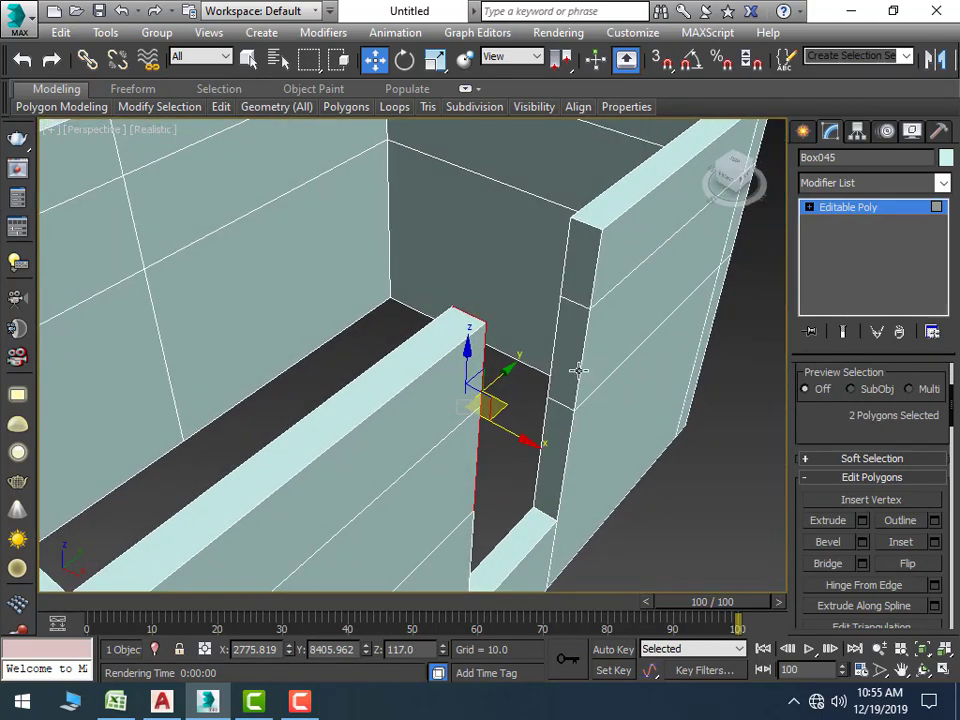
ctrl+click(572, 367)
ctrl+click(572, 268)
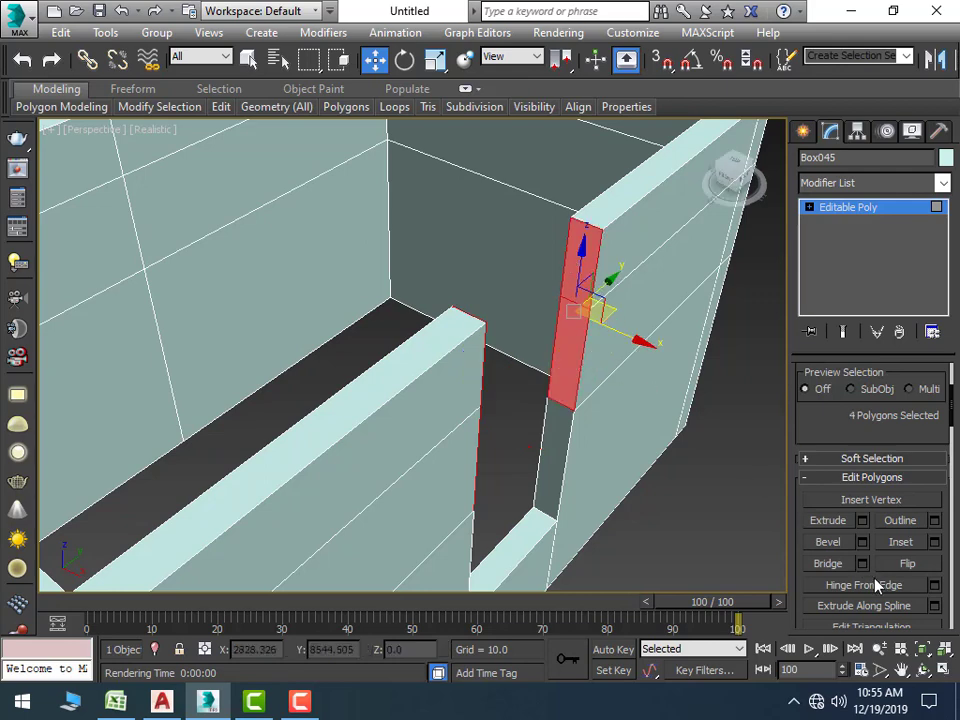
Bridge the jamb faces across the doorway and clear the selection
click(862, 563)
click(424, 474)
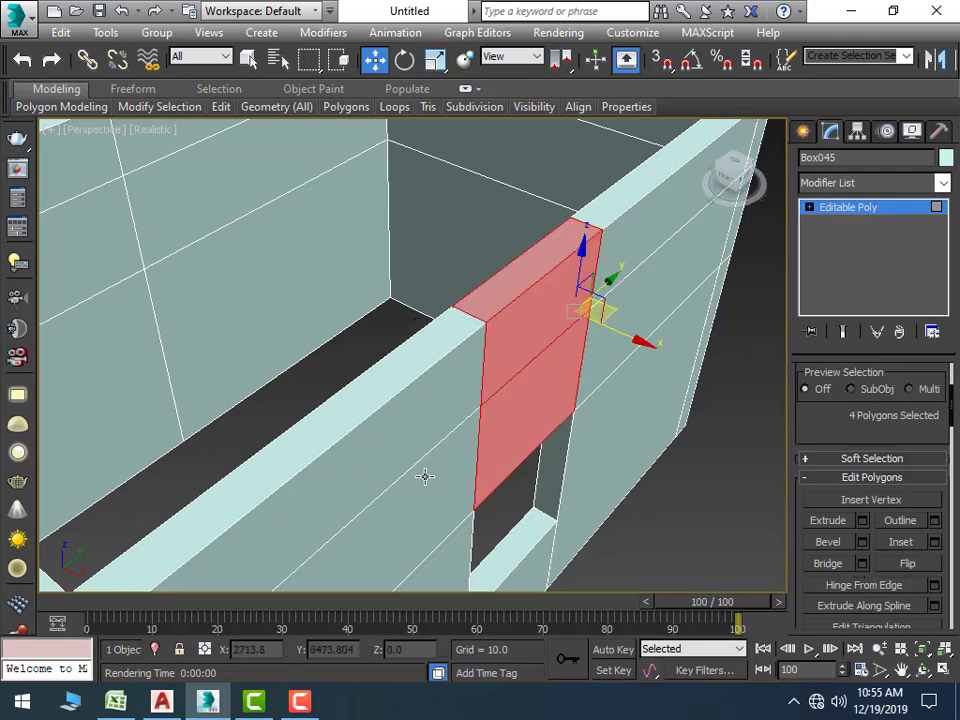
scroll(711, 499, down, 5)
click(703, 527)
scroll(703, 527, up, 2)
scroll(692, 489, up, 2)
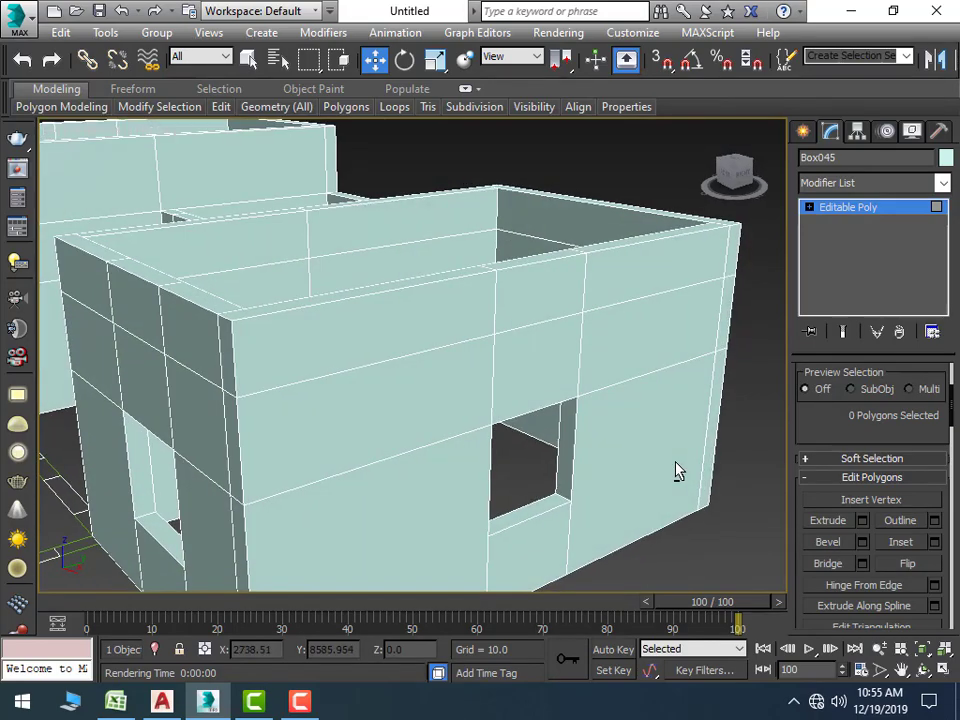
scroll(690, 480, down, 3)
scroll(707, 489, down, 2)
mouse_move(489, 497)
alt+middle_down()
mouse_move(553, 429)
mouse_move(508, 441)
mouse_move(551, 519)
alt+middle_up()
Maximize the Top viewport and pan to frame Box045's wall plan
scroll(456, 454, down, 3)
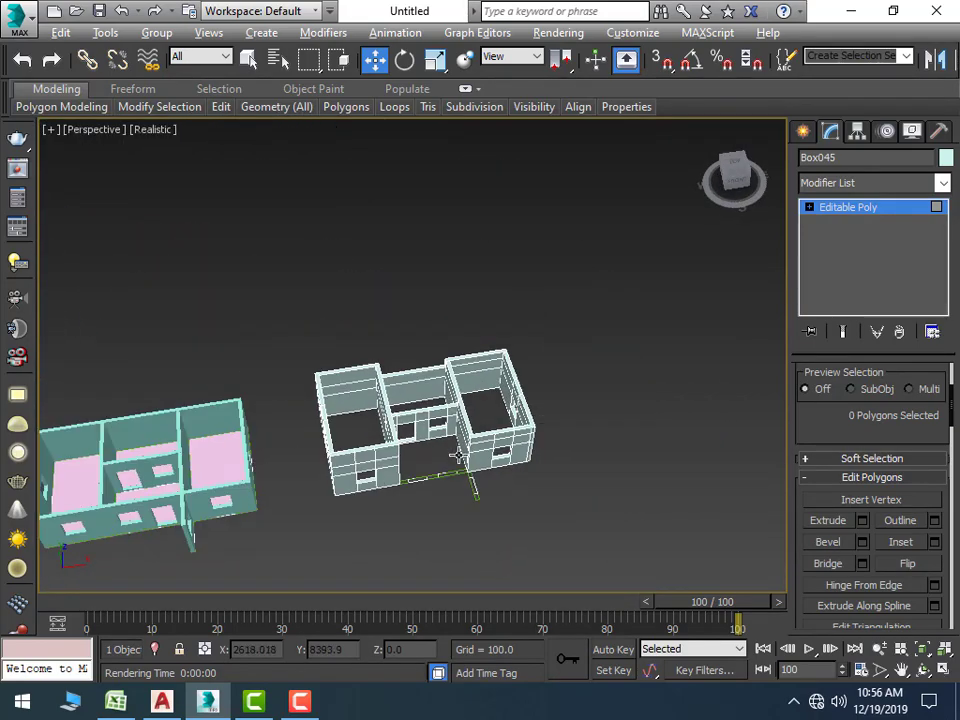
alt+middle_drag(458, 456, 414, 493)
scroll(440, 480, up, 3)
mouse_move(469, 465)
alt+middle_down()
mouse_move(510, 482)
mouse_move(492, 455)
alt+middle_up()
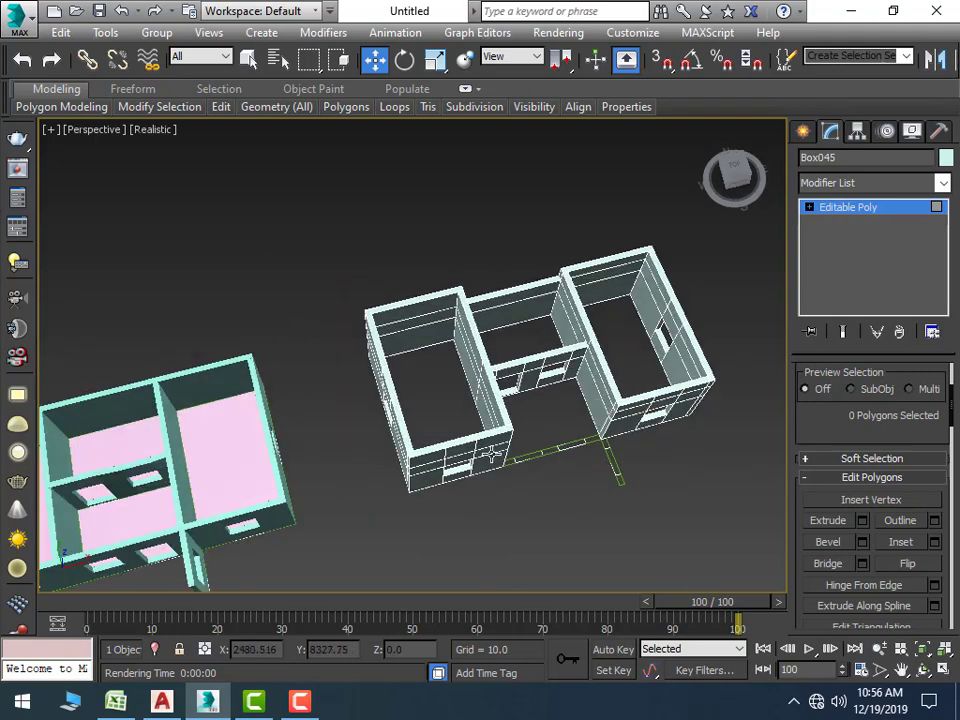
scroll(490, 465, down, 3)
key(alt+w)
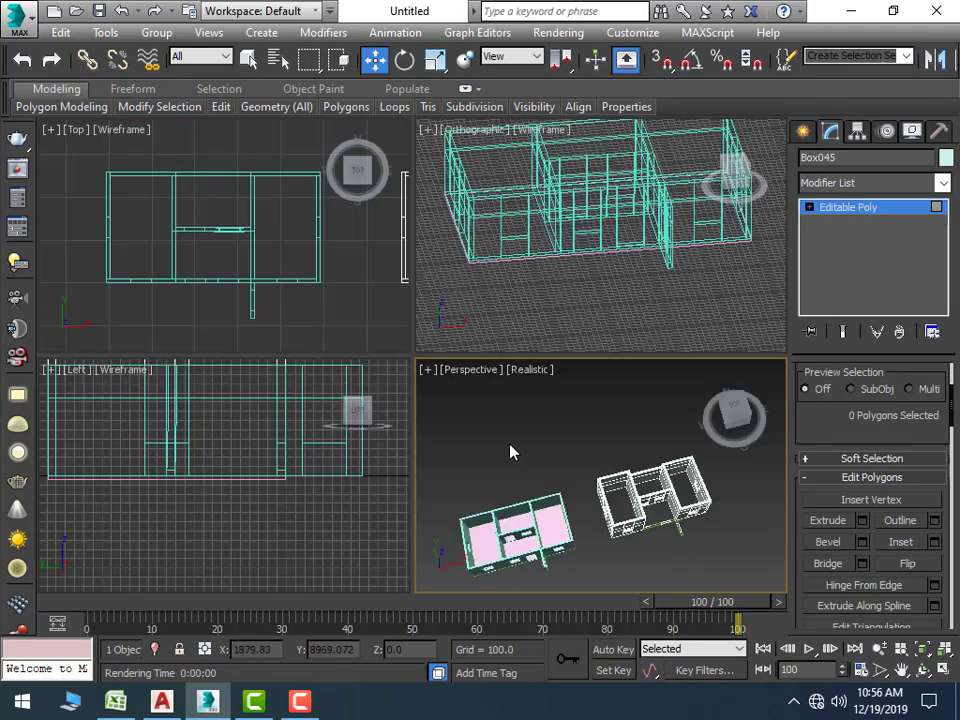
key(alt+w)
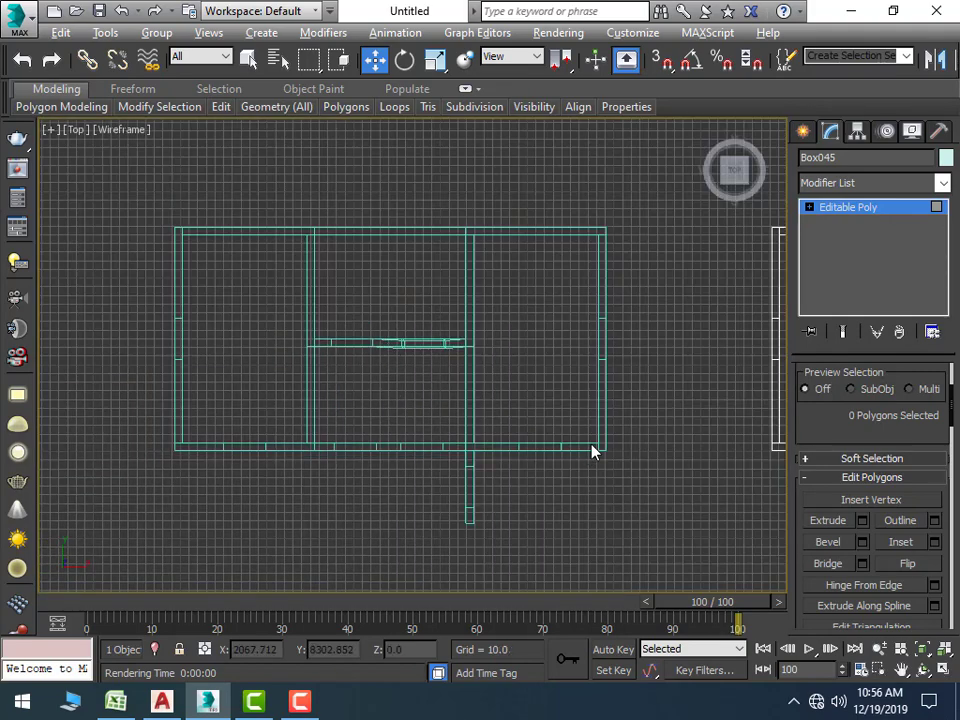
middle_drag(592, 452, 364, 435)
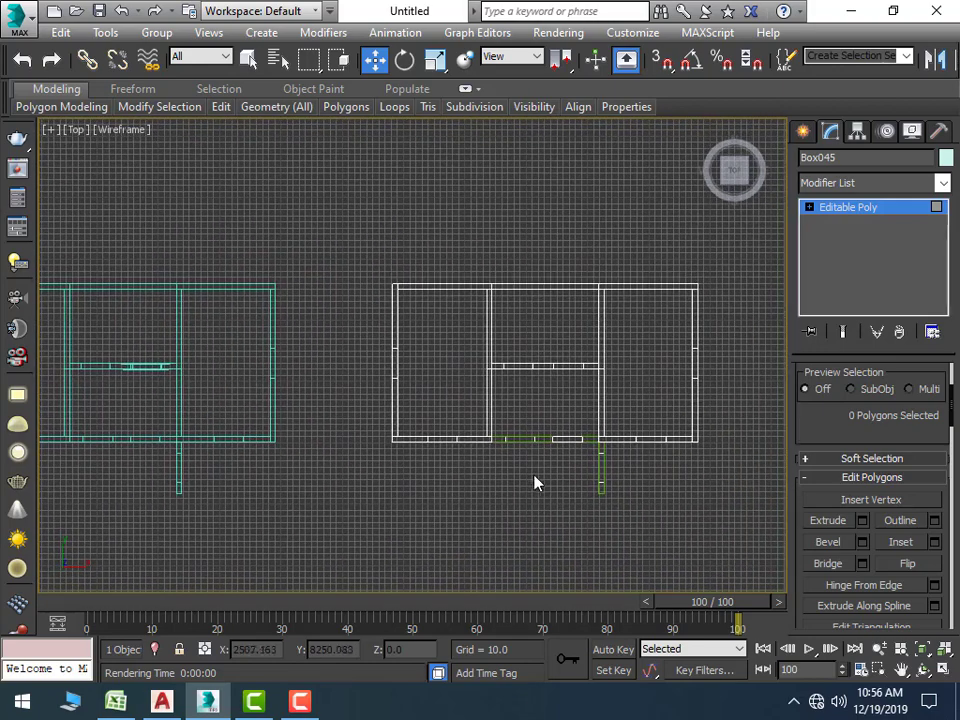
scroll(556, 486, up, 2)
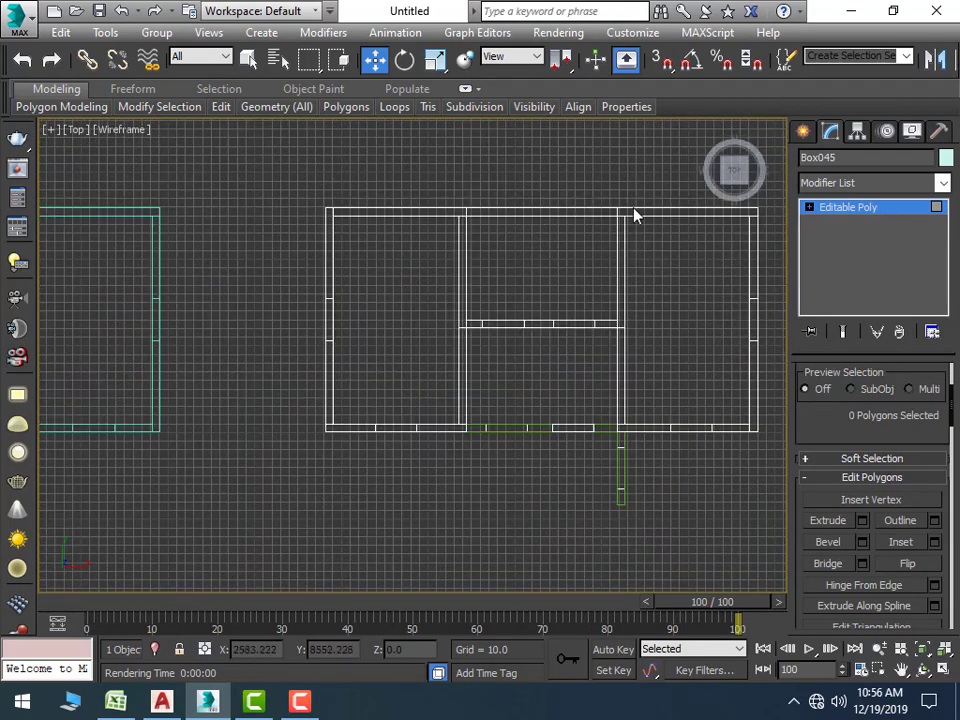
Exit polygon editing, turn on vertex snapping and centre the house plan in view
click(803, 131)
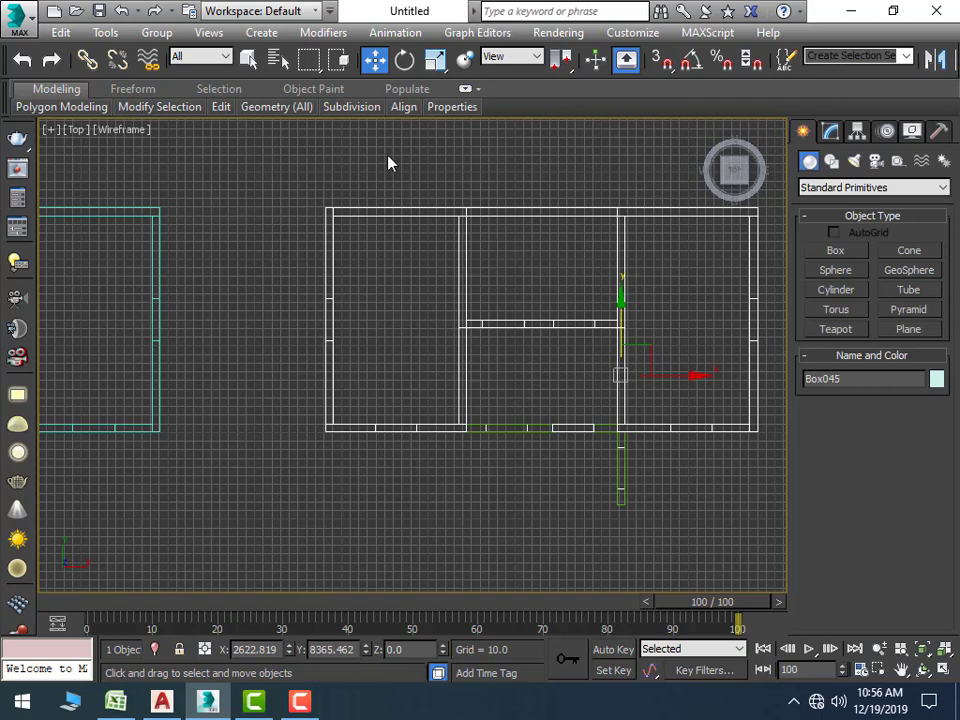
click(662, 58)
middle_drag(443, 494, 396, 518)
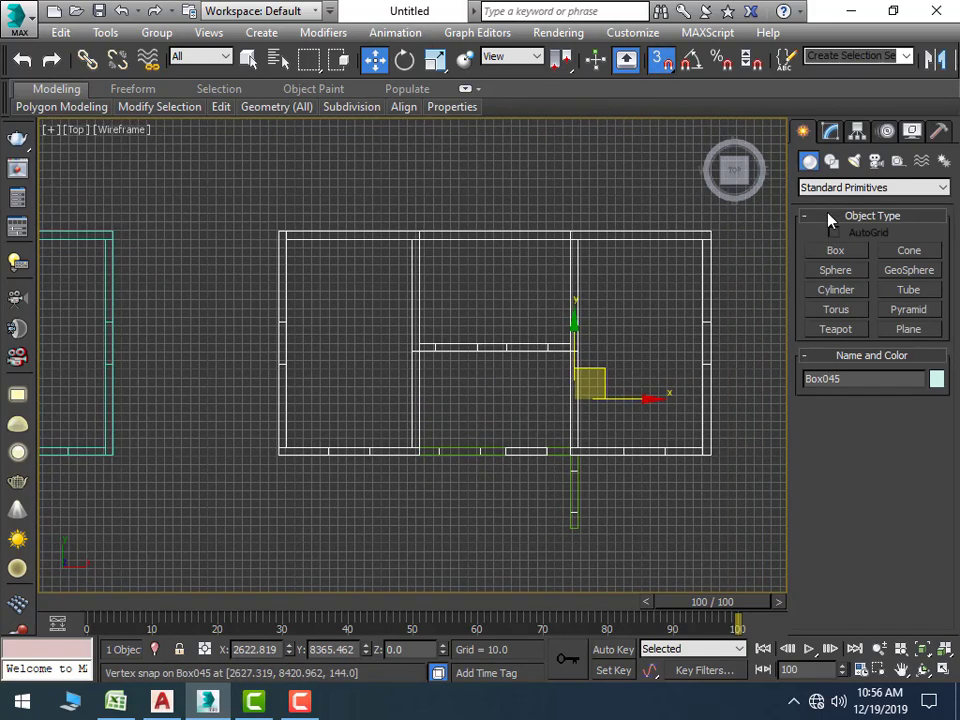
click(830, 134)
click(806, 132)
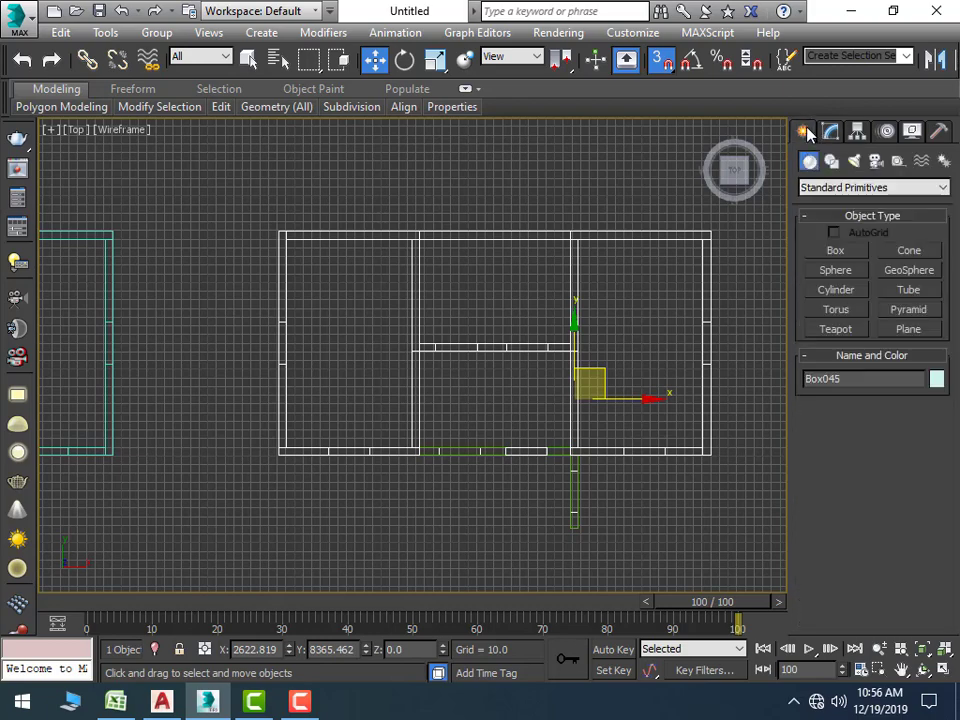
Draw a box slab over the left room with a height of 3
click(835, 252)
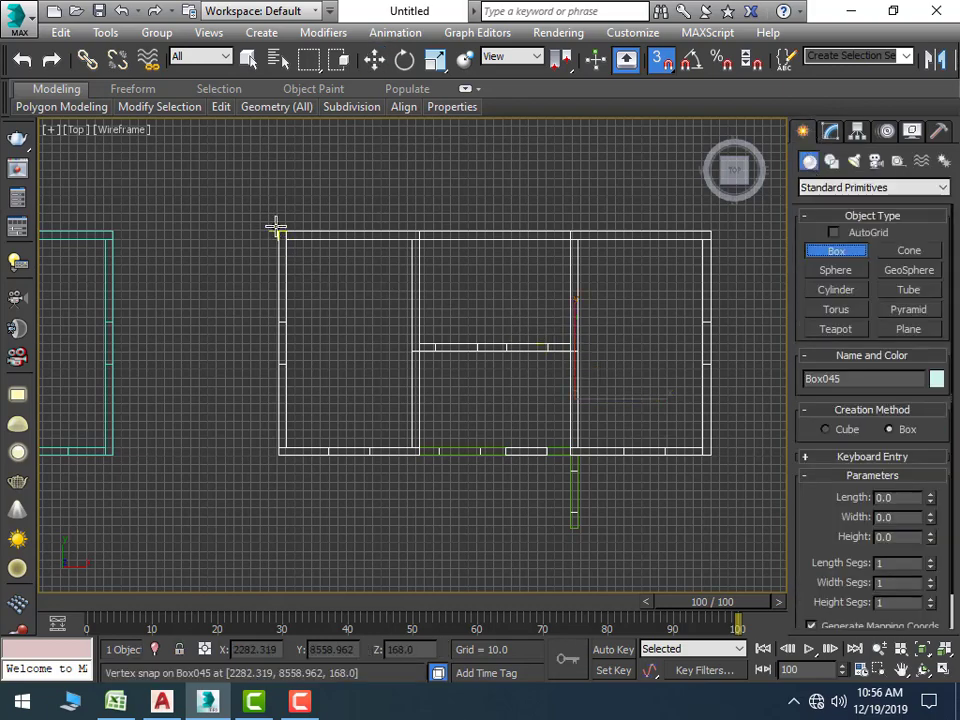
drag(279, 230, 418, 455)
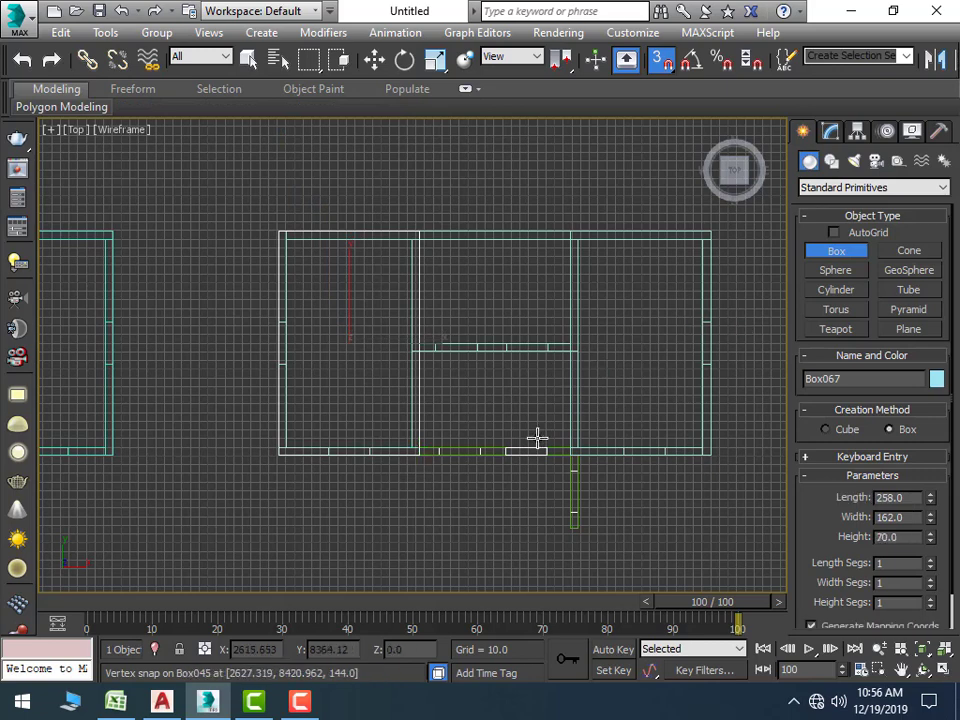
click(418, 456)
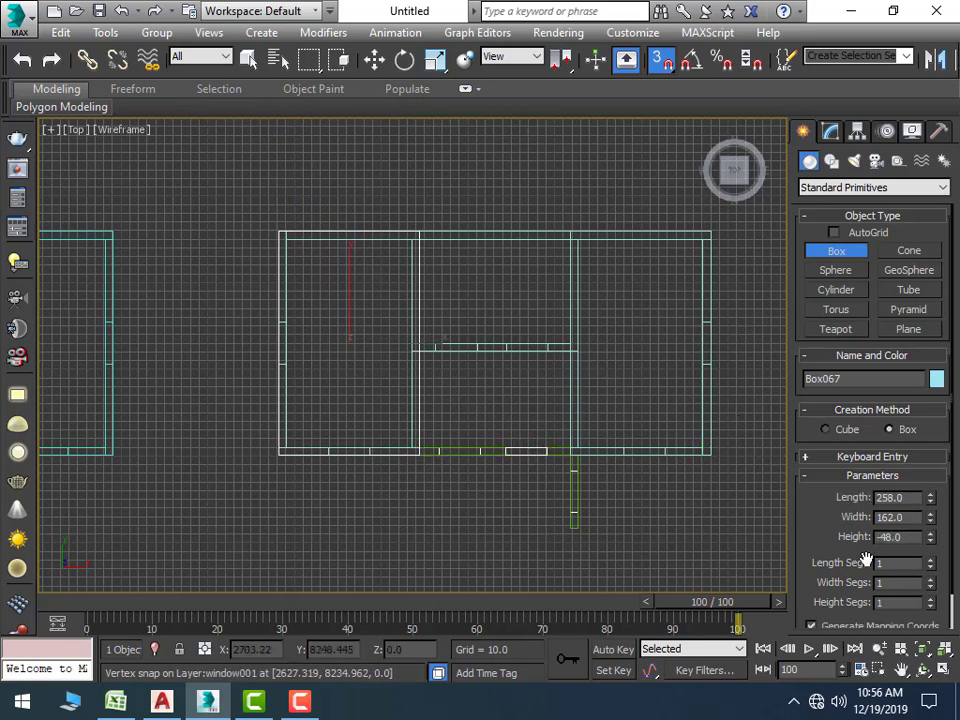
click(912, 538)
text(3)
key(Return)
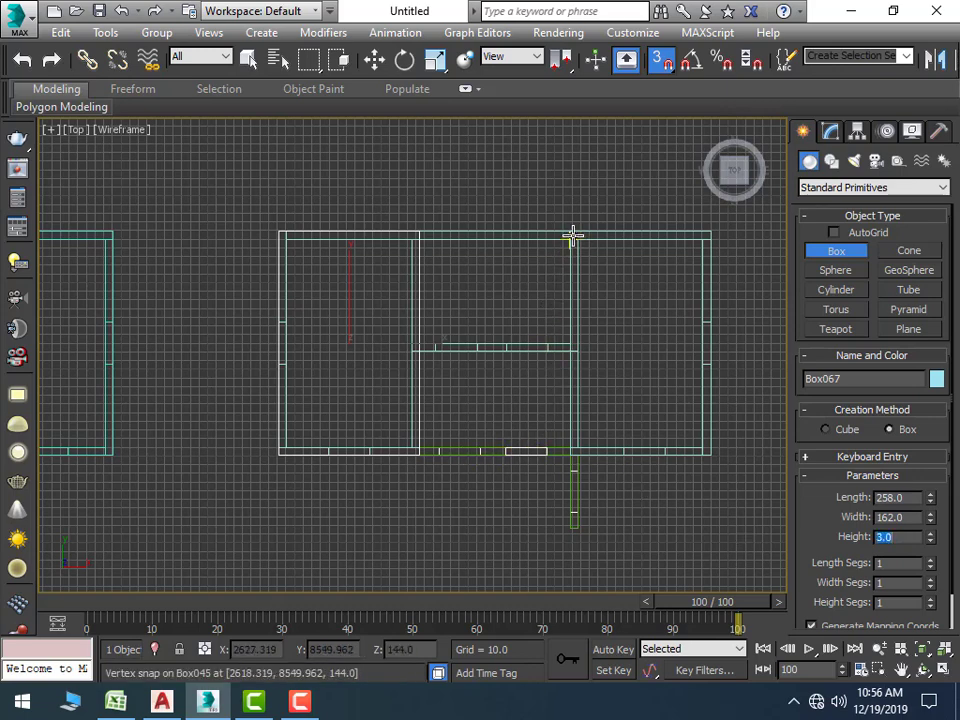
Draw a 6-unit-thick box slab over the right room, redrawing the misplaced first attempt
drag(569, 232, 710, 453)
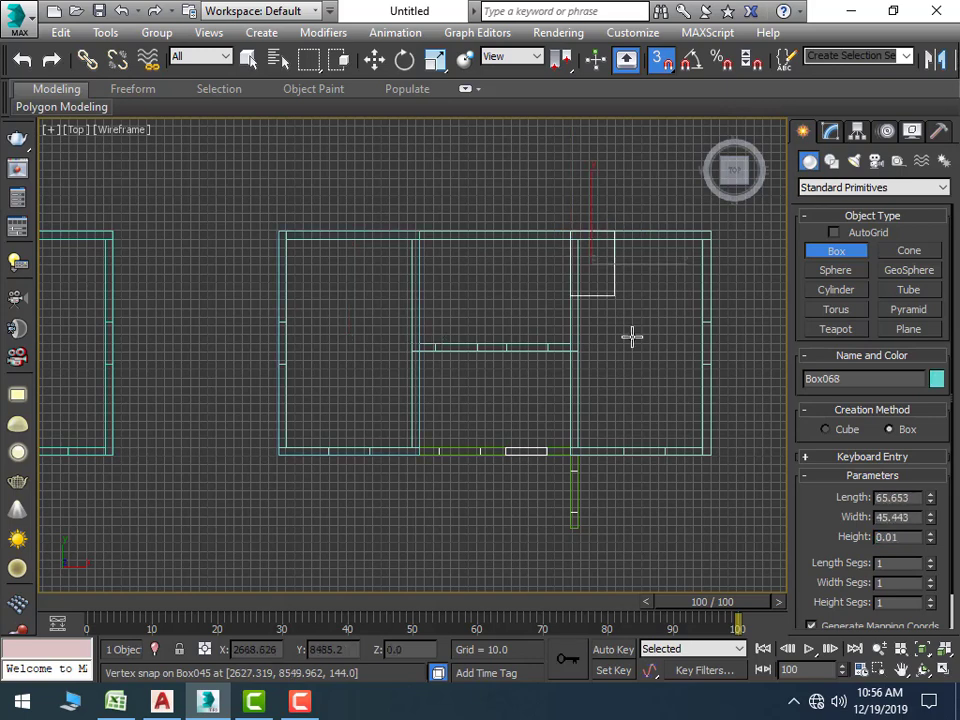
click(710, 453)
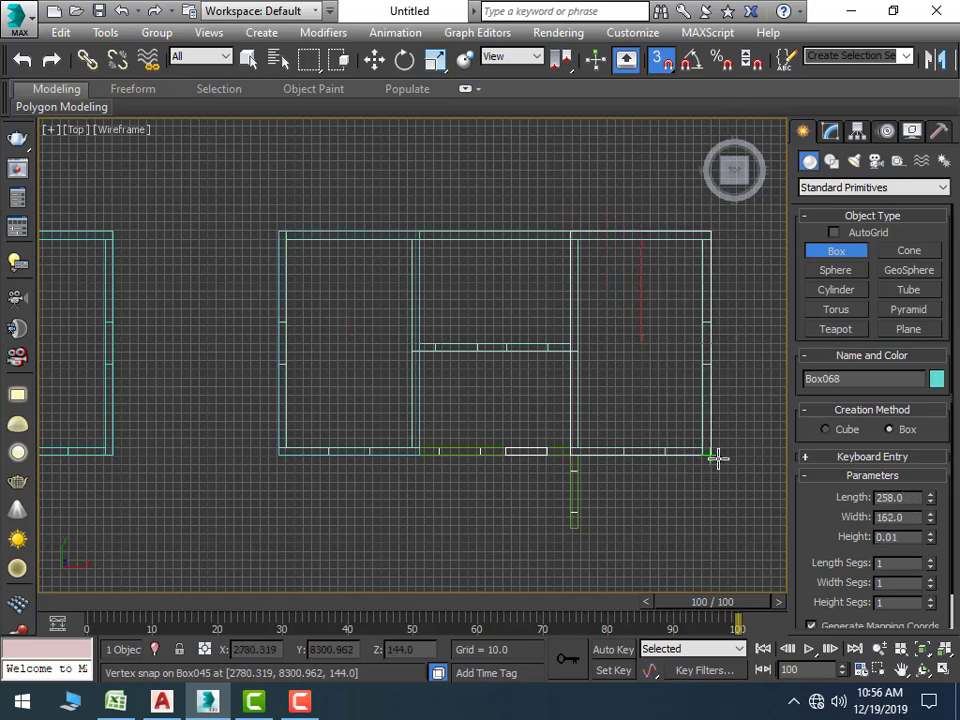
right_click(727, 407)
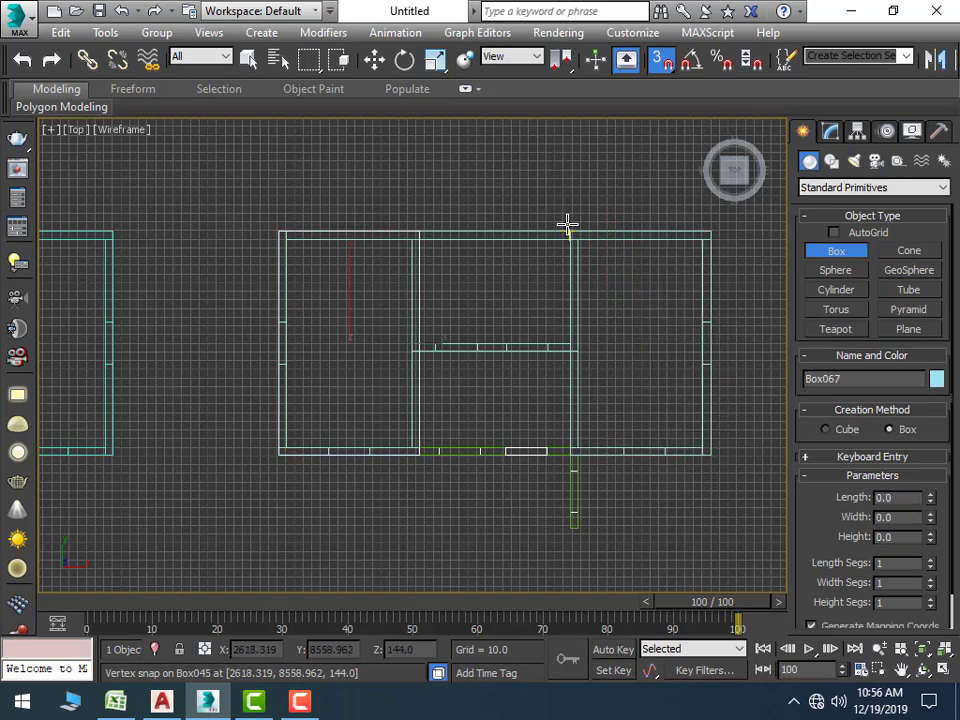
drag(572, 219, 714, 460)
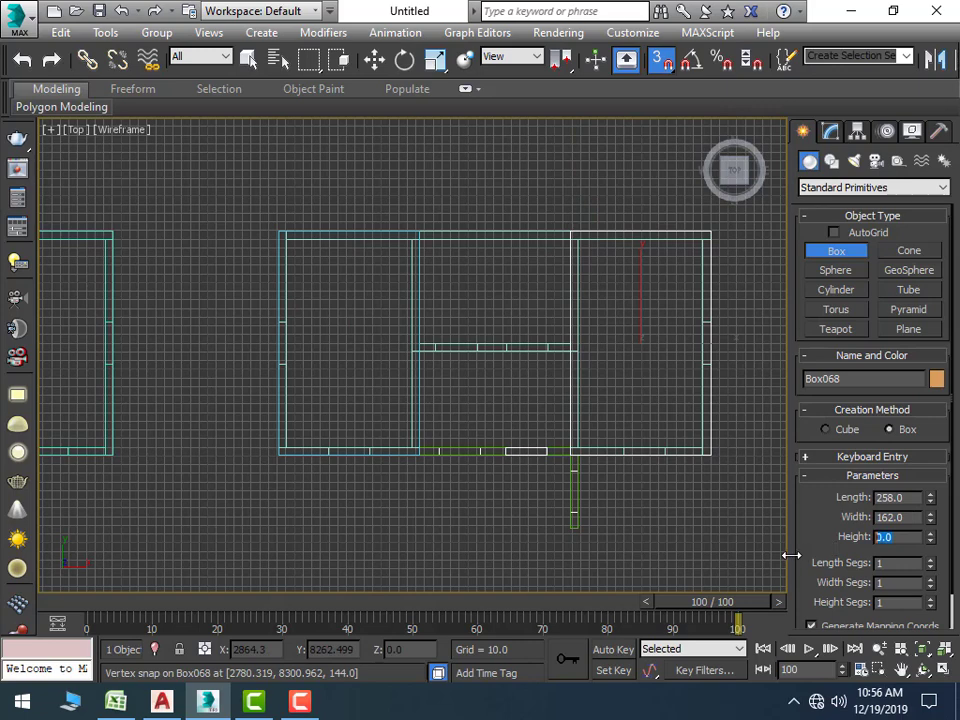
text(6)
key(Return)
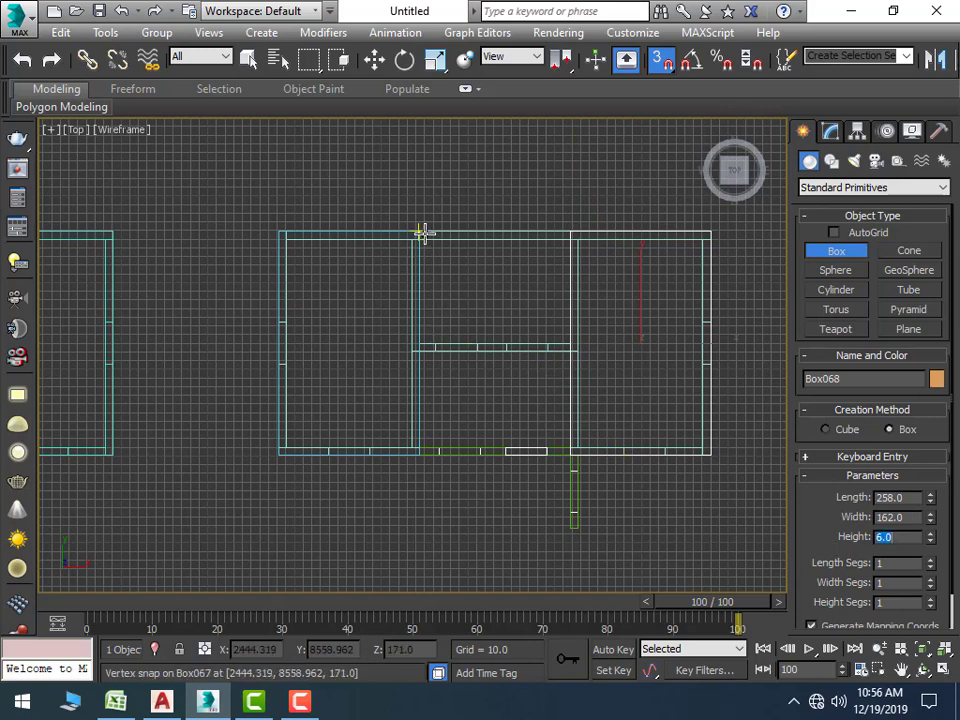
Draw a 4-unit-thick box slab over the middle upper room
drag(421, 231, 570, 353)
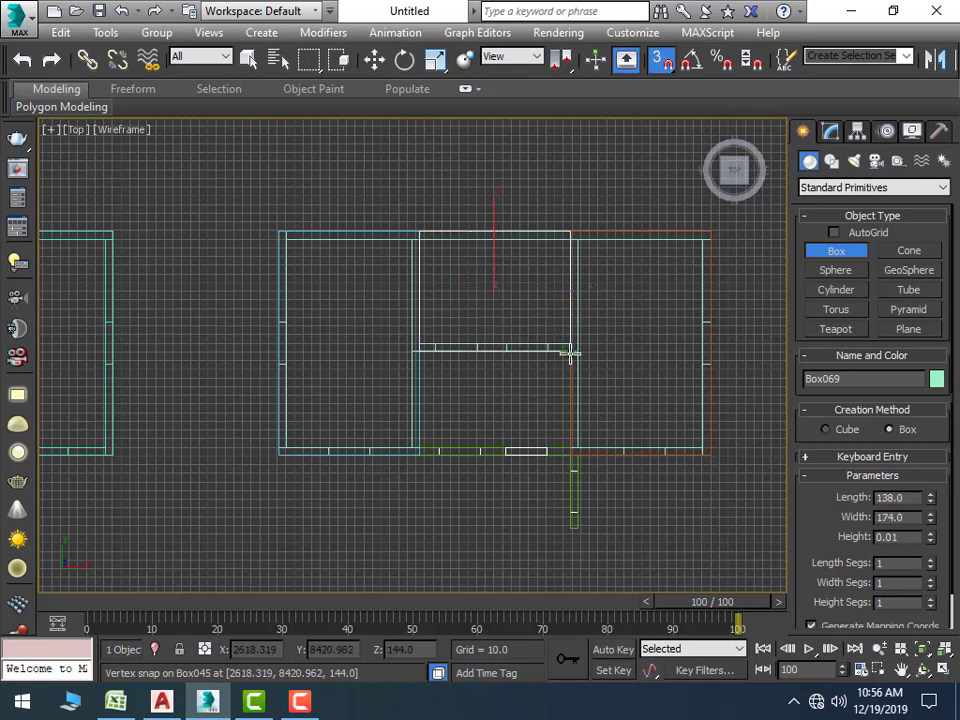
click(649, 439)
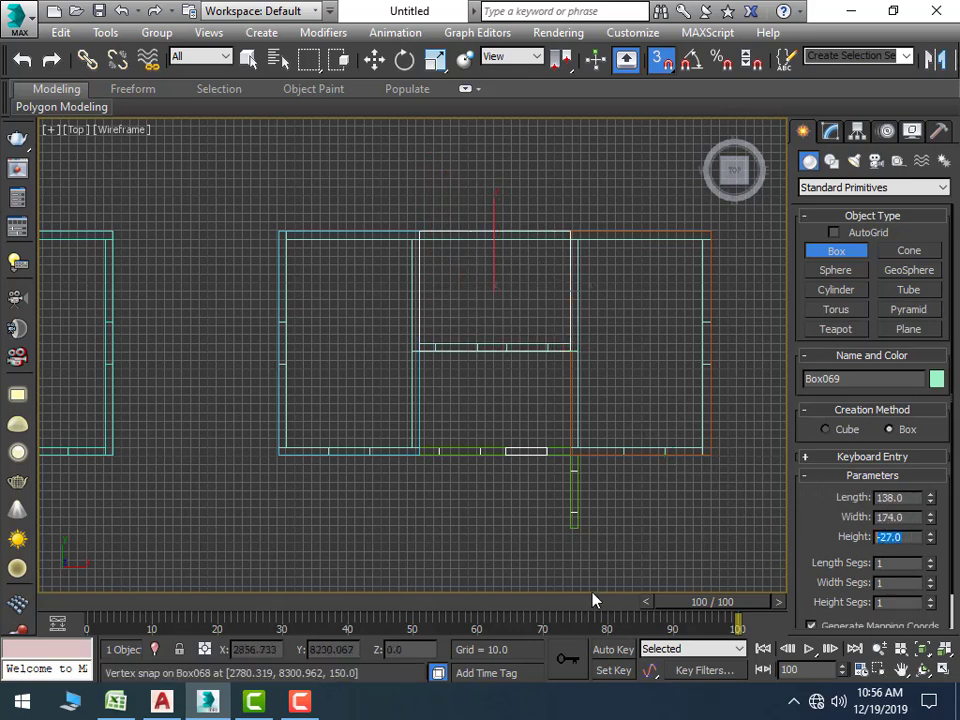
text(4)
key(Return)
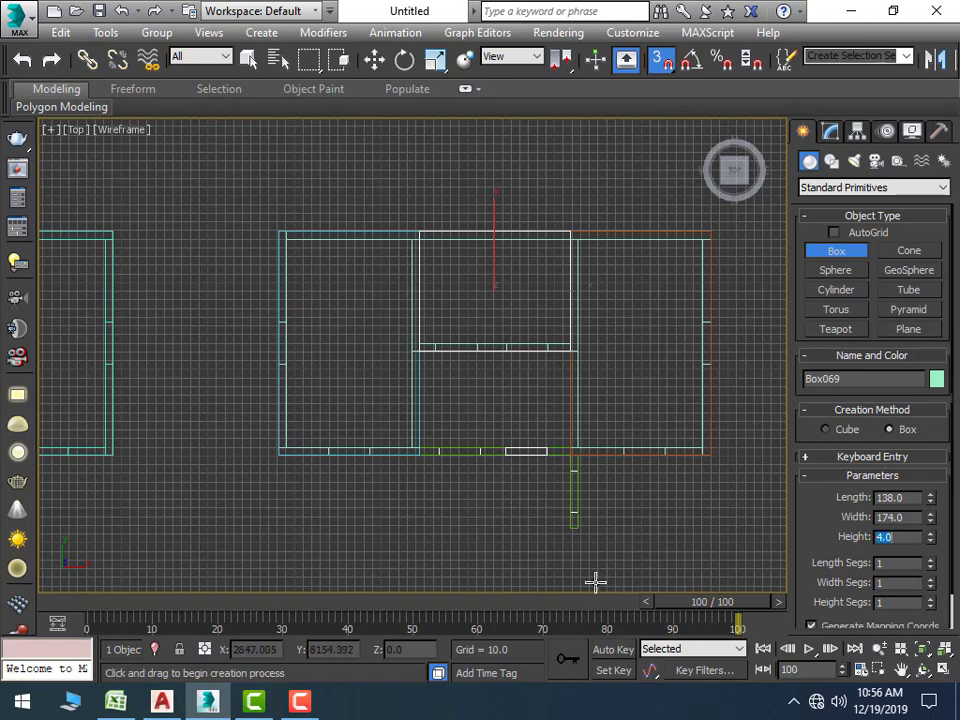
key(alt+w)
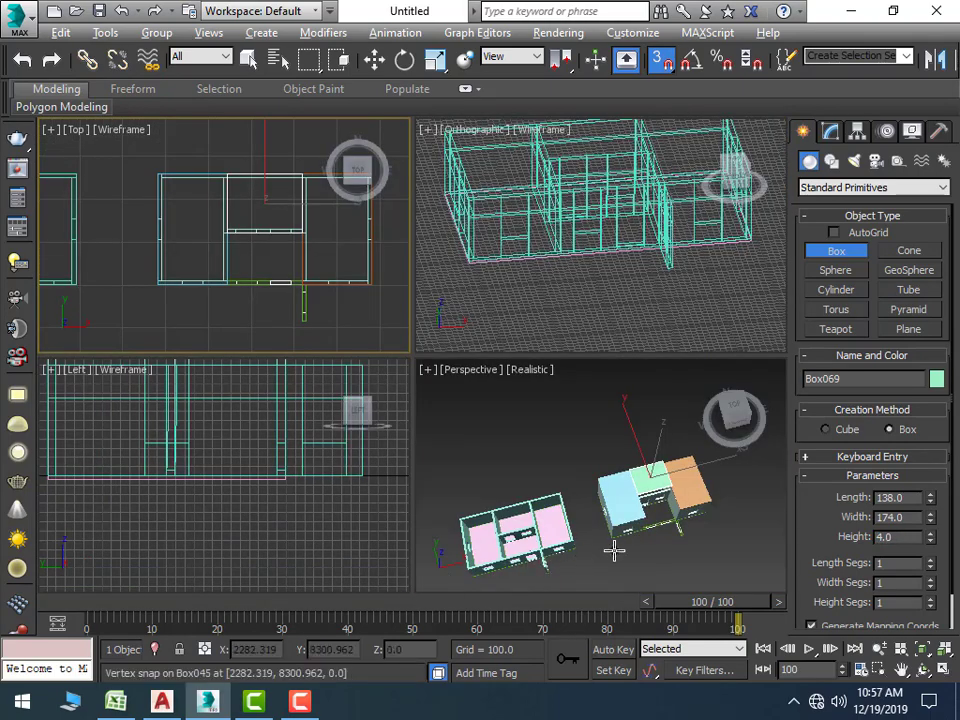
In a maximized Perspective view, snap the green Box069 slab down onto the wall tops at Z 120
right_click(614, 550)
key(alt+w)
scroll(514, 456, up, 3)
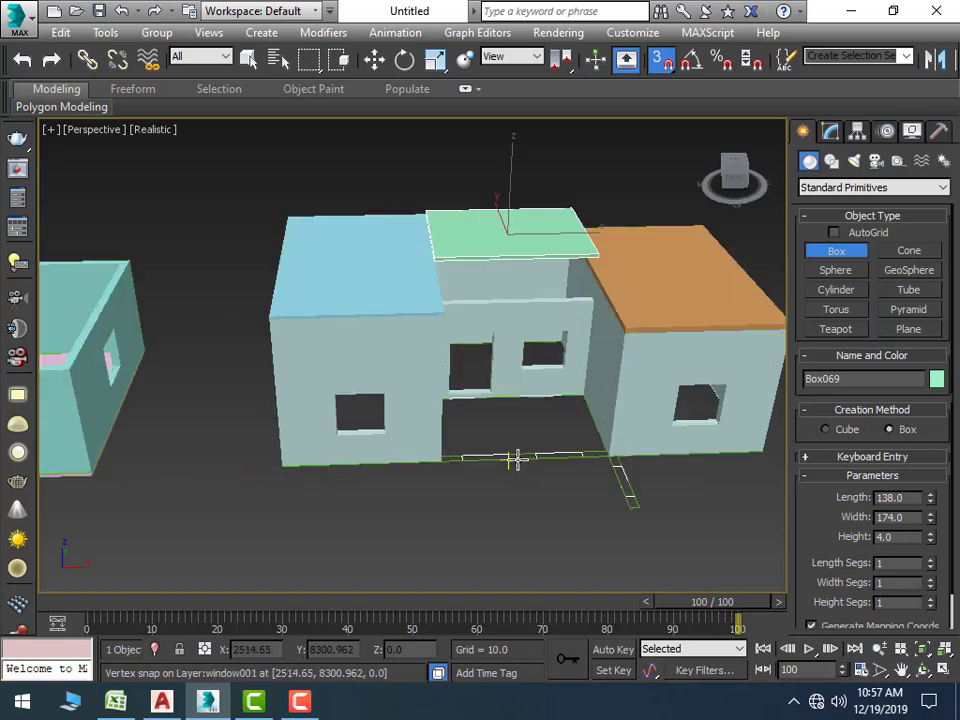
middle_drag(497, 463, 429, 560)
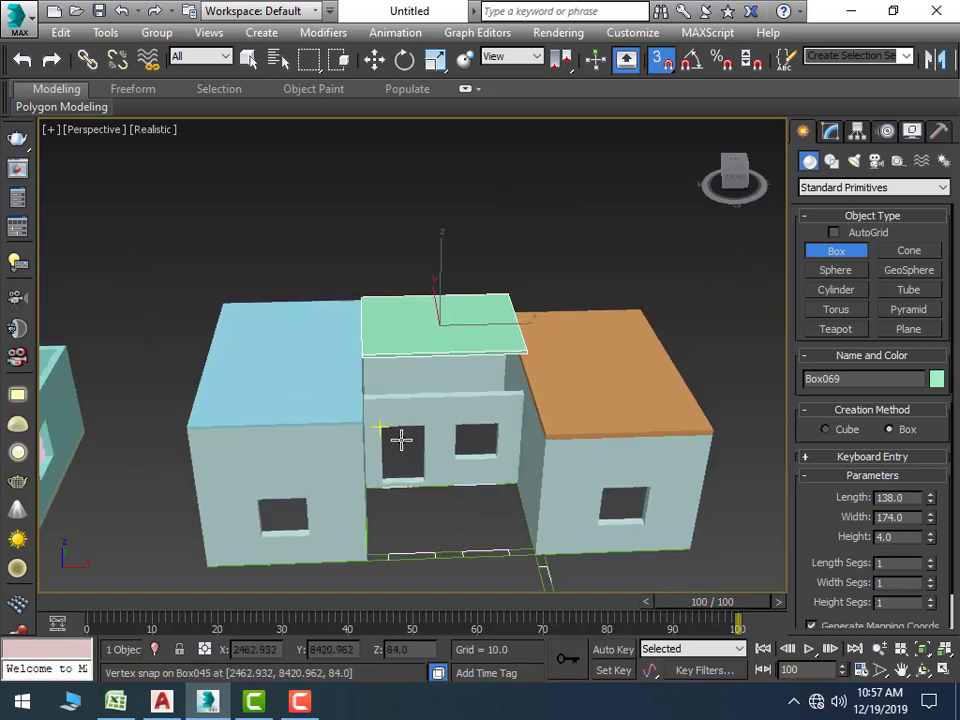
key(w)
scroll(401, 381, up, 4)
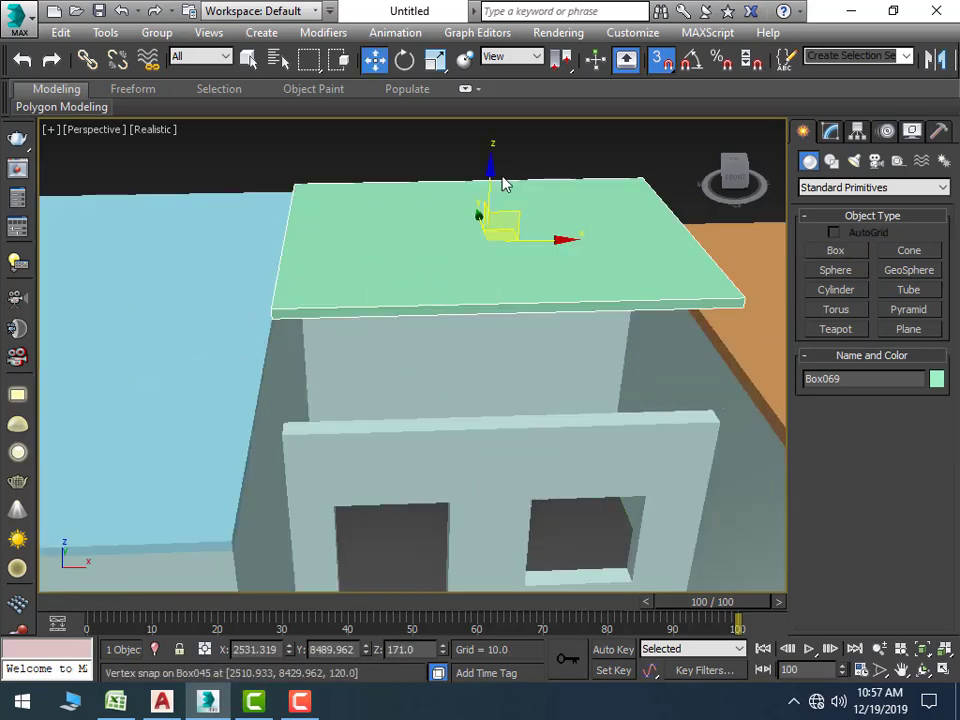
middle_drag(298, 309, 334, 274)
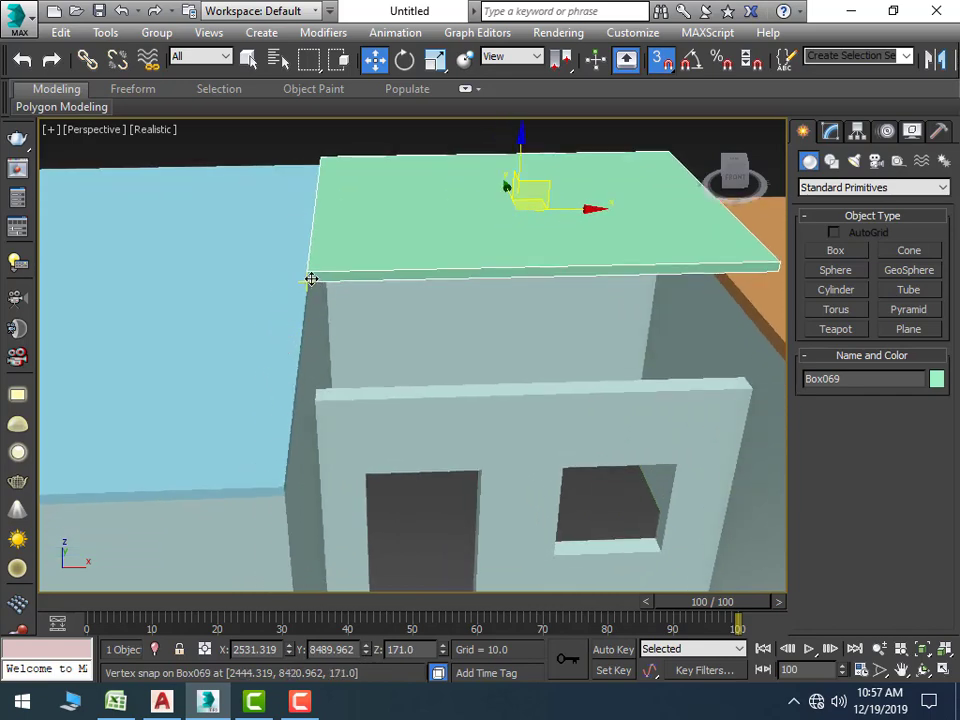
drag(312, 279, 313, 404)
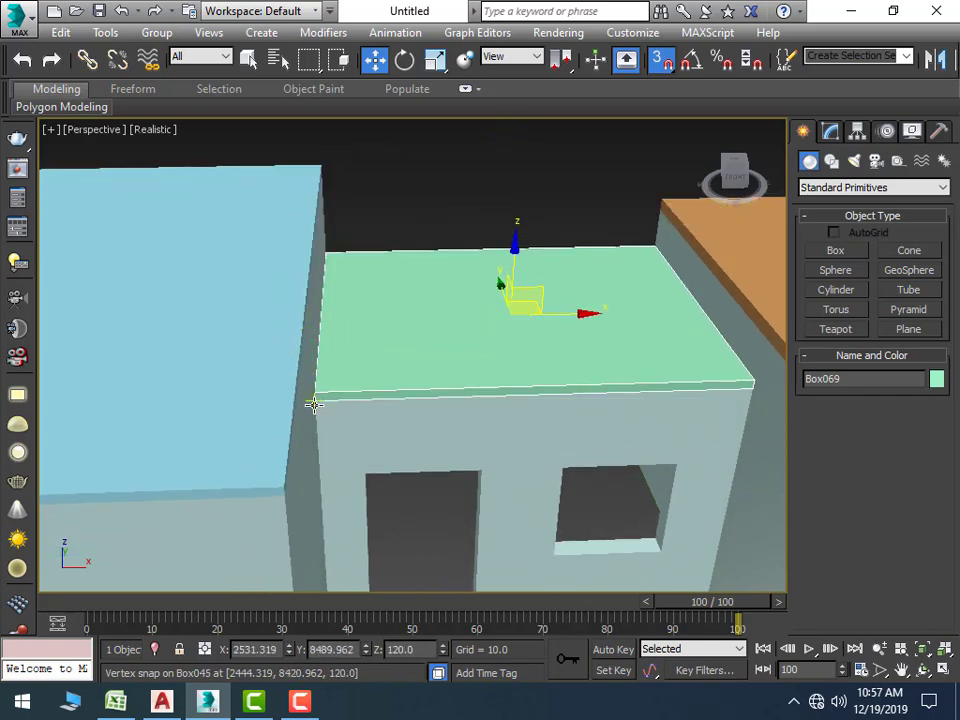
Orbit and zoom around the second house to check the roof slabs
scroll(490, 330, down, 2)
scroll(466, 343, down, 2)
scroll(480, 350, down, 2)
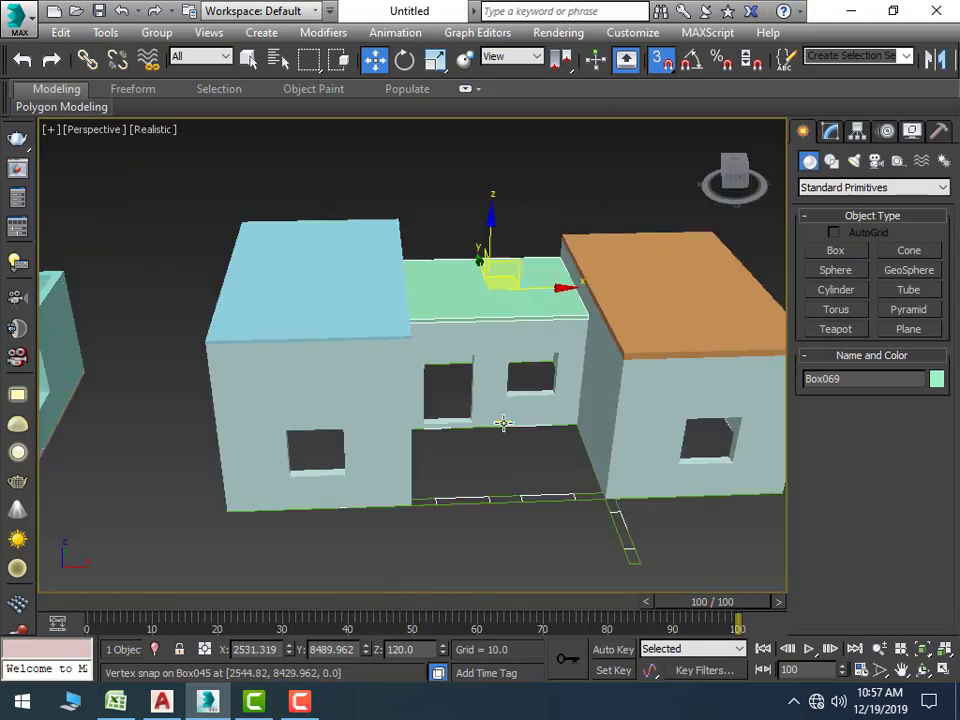
mouse_move(500, 428)
alt+middle_down()
mouse_move(445, 426)
mouse_move(512, 420)
mouse_move(497, 433)
mouse_move(422, 439)
mouse_move(480, 414)
alt+middle_up()
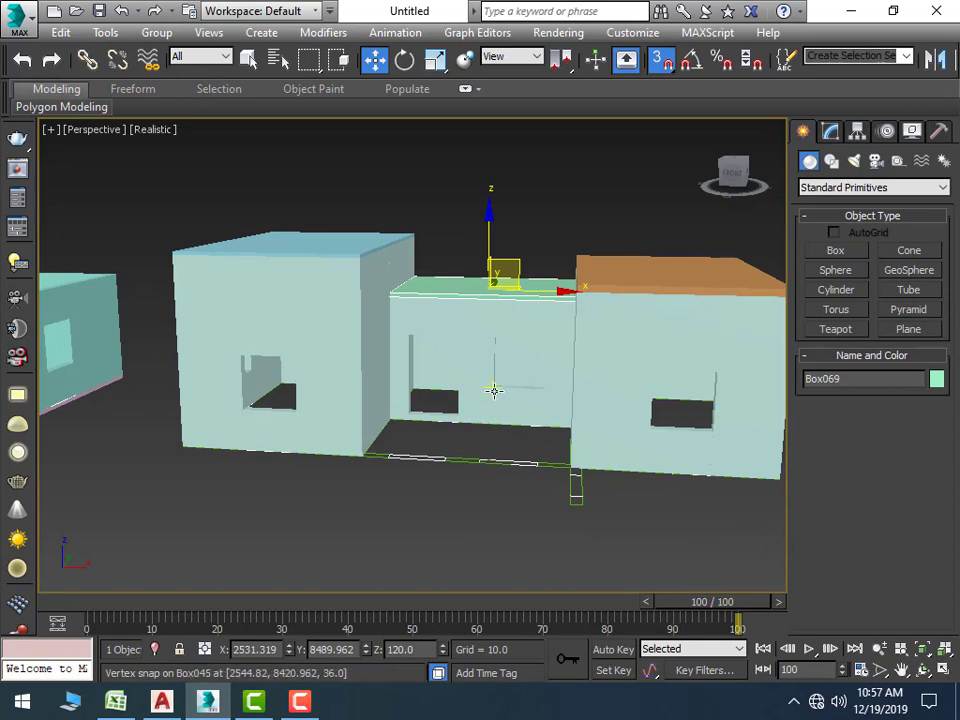
scroll(463, 405, down, 2)
scroll(510, 412, up, 2)
scroll(562, 418, up, 1)
scroll(550, 385, up, 2)
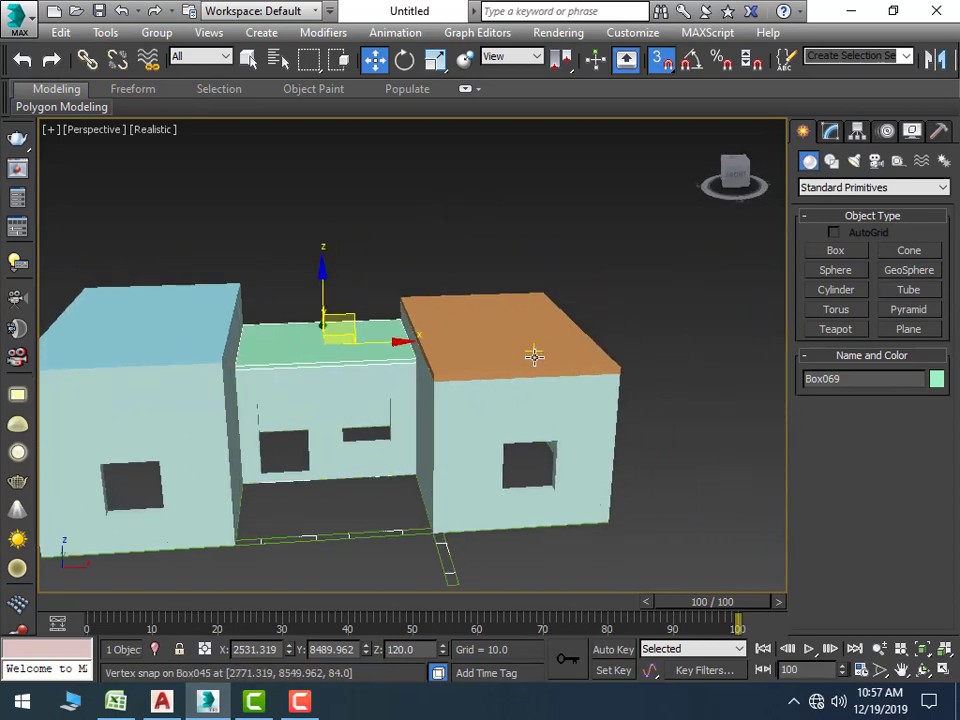
Convert the orange Box068 slab over the right room to an Editable Poly
click(518, 342)
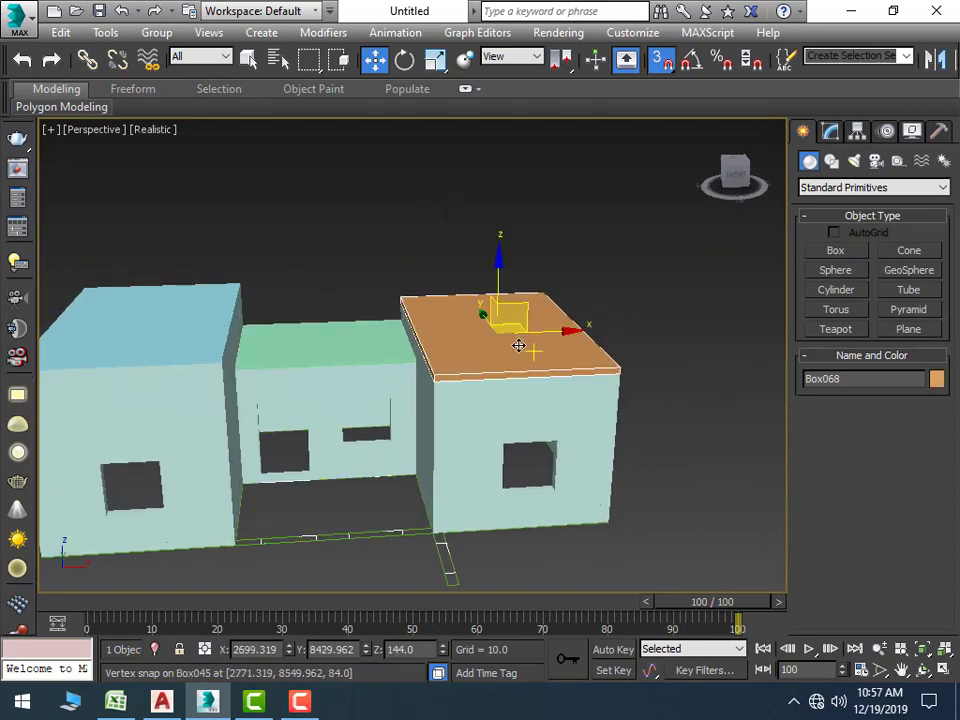
right_click(515, 341)
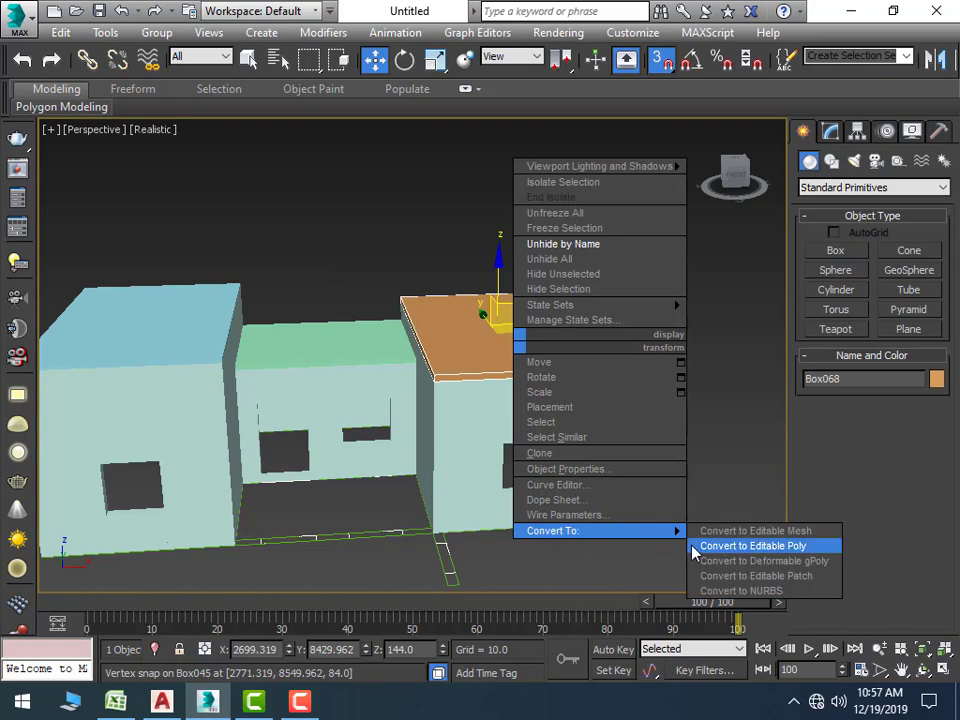
click(700, 546)
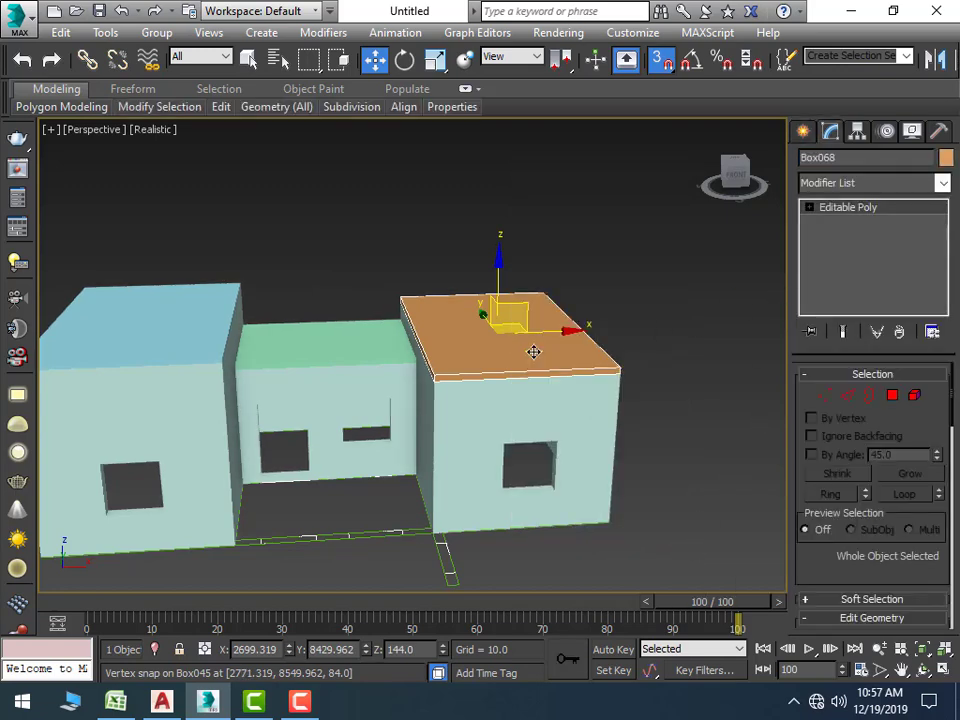
Make material 03 - Default pure white (diffuse 255) and apply it to roof slab Box068
click(806, 131)
click(829, 133)
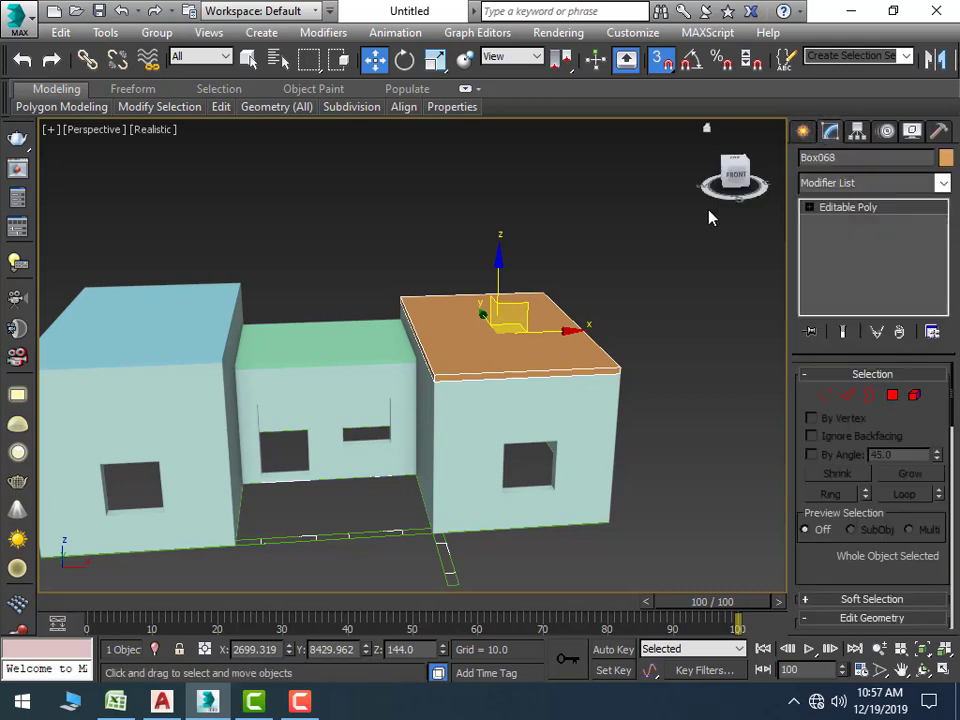
right_click(526, 350)
click(688, 349)
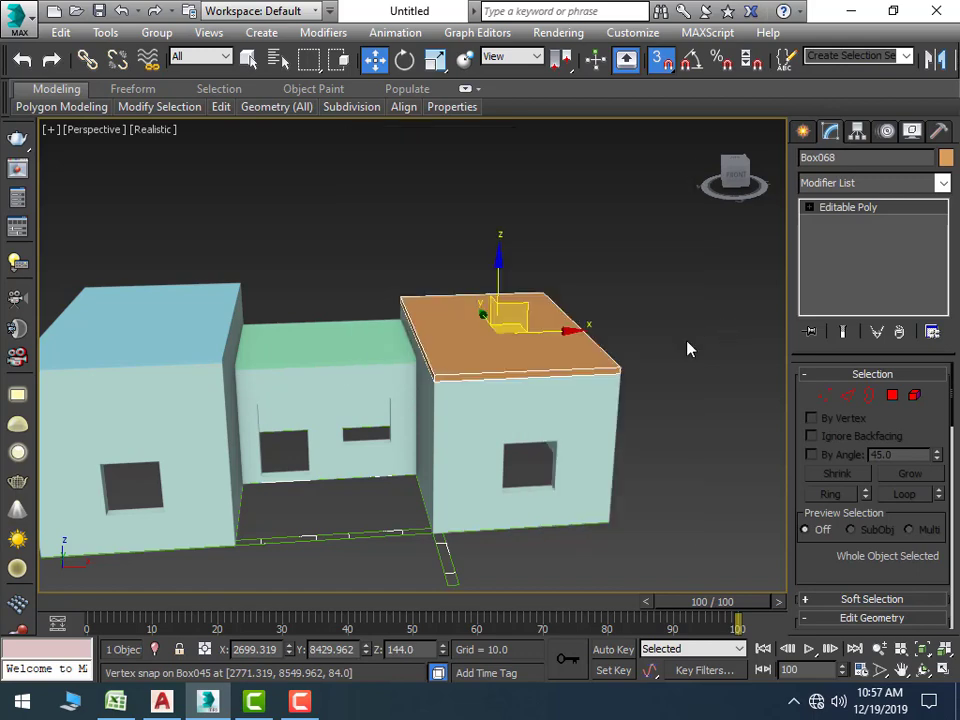
key(m)
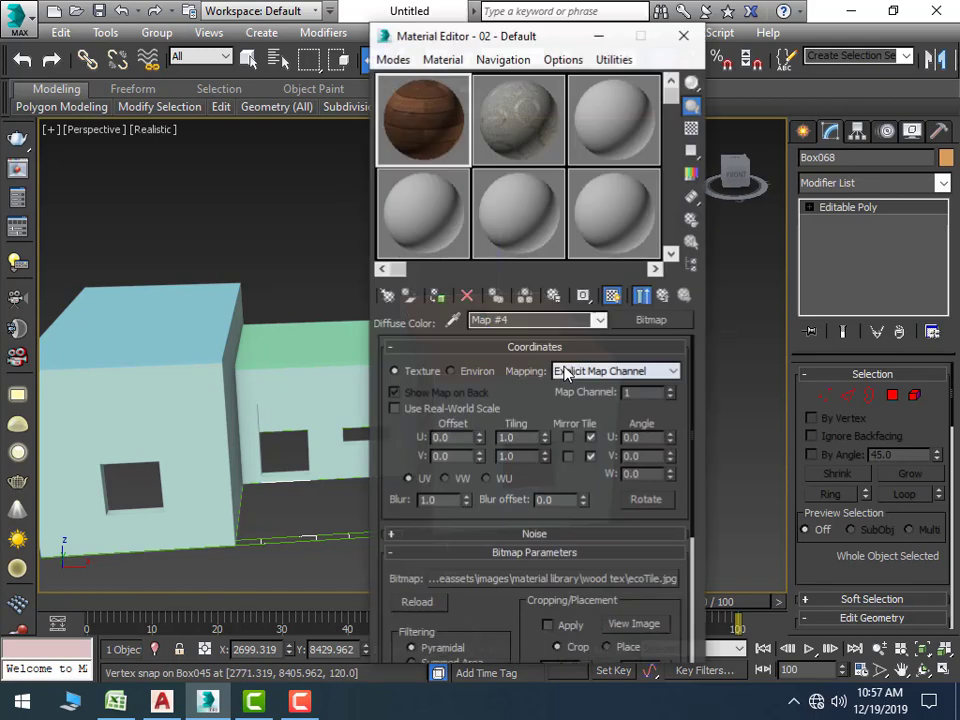
click(603, 122)
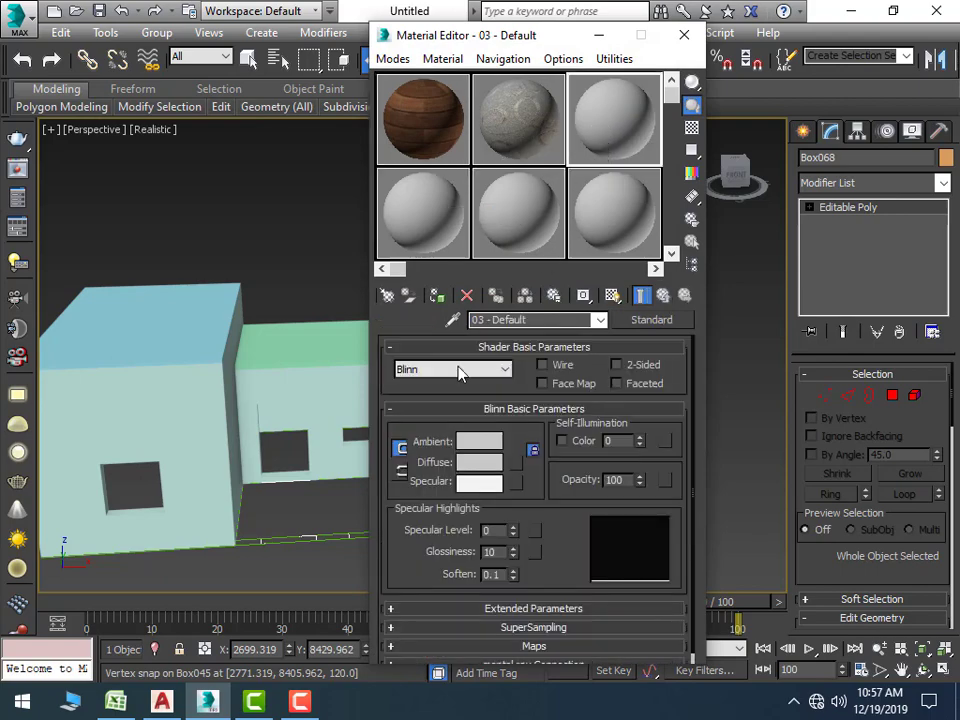
click(514, 462)
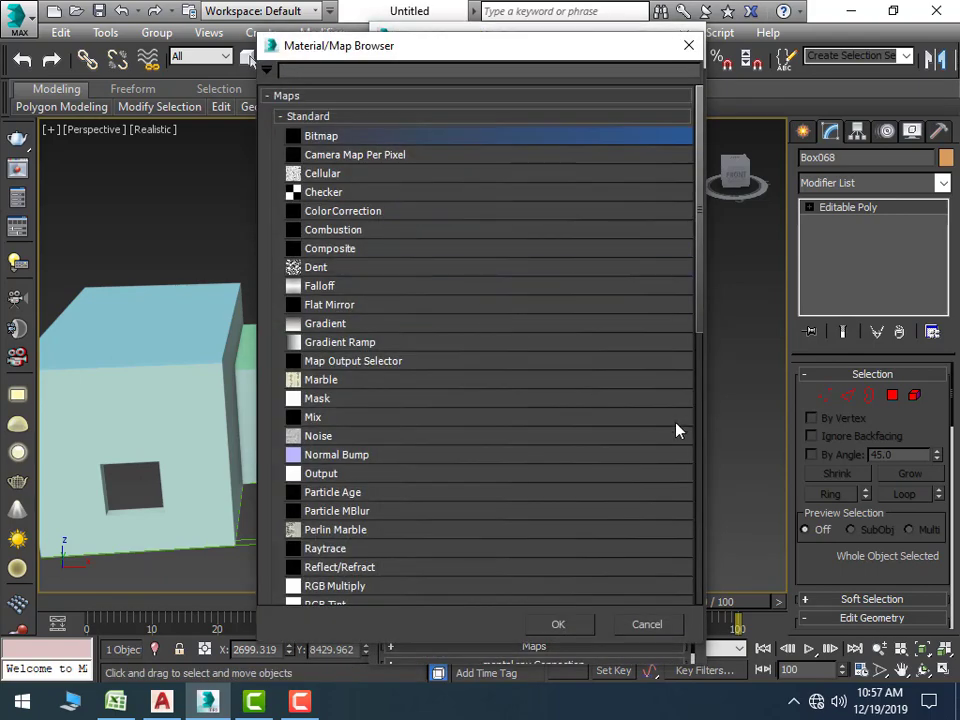
click(688, 45)
click(484, 463)
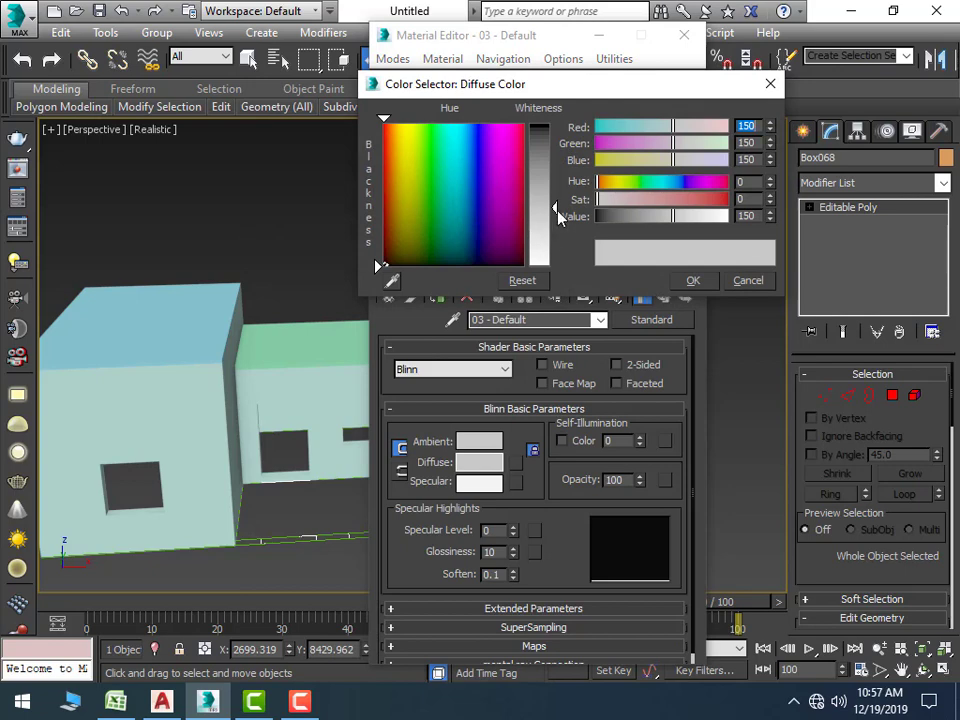
drag(554, 208, 554, 266)
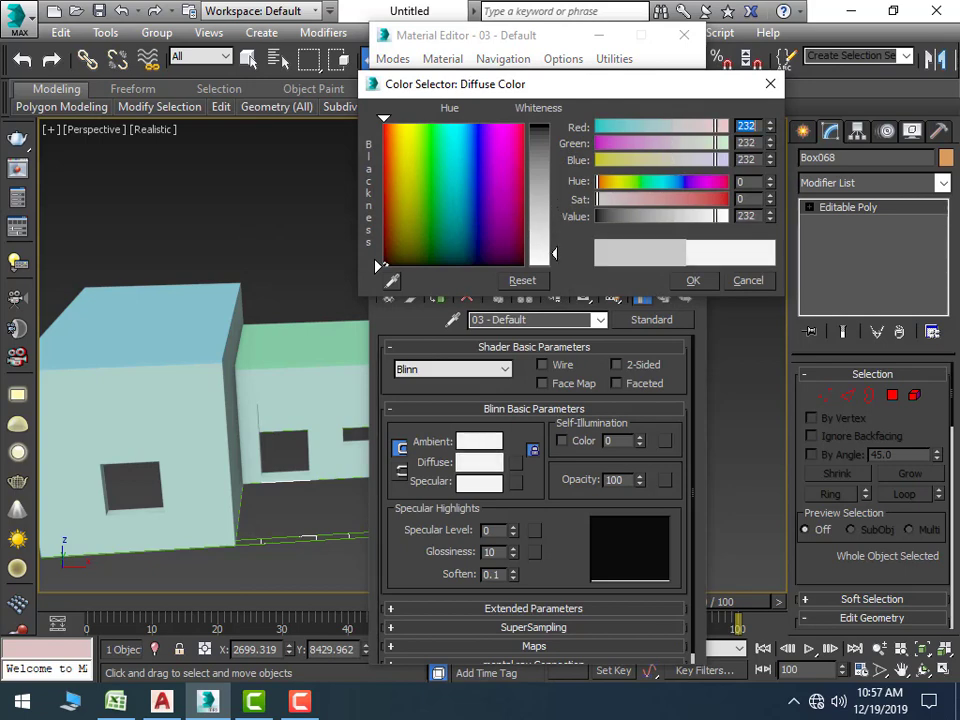
click(692, 280)
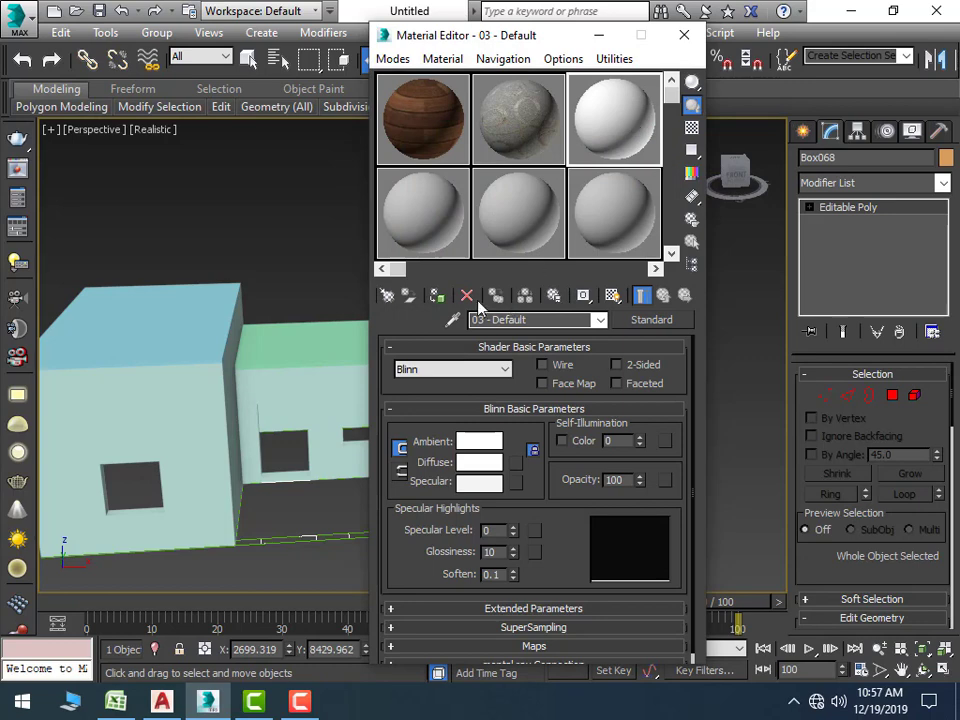
click(684, 35)
At Polygon level, extrude the first side face of the roof slab by 9
scroll(485, 302, up, 5)
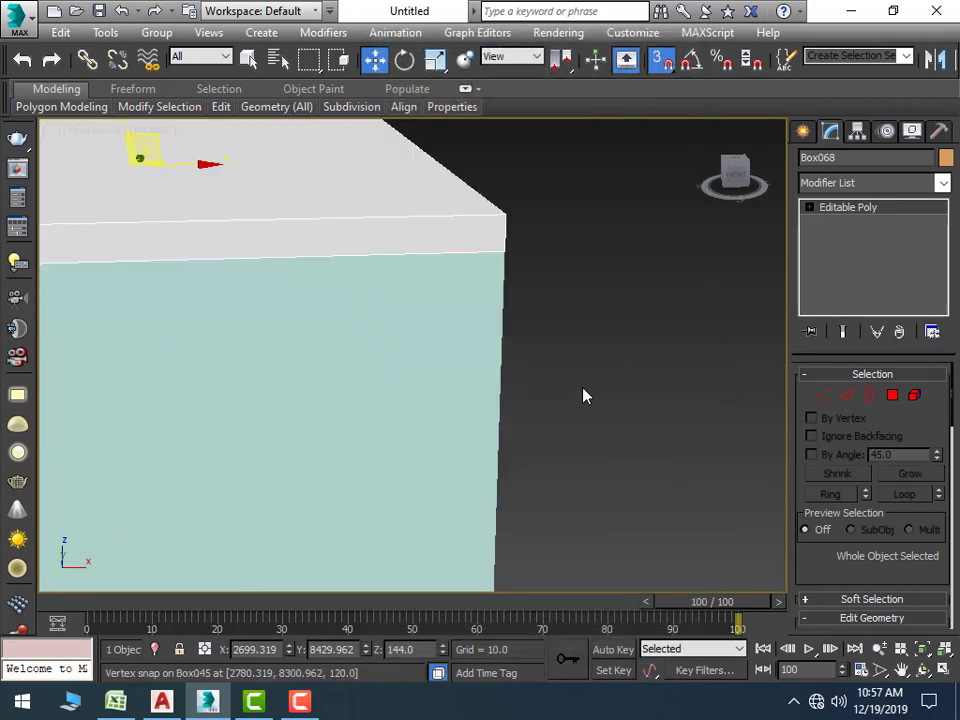
scroll(576, 393, down, 4)
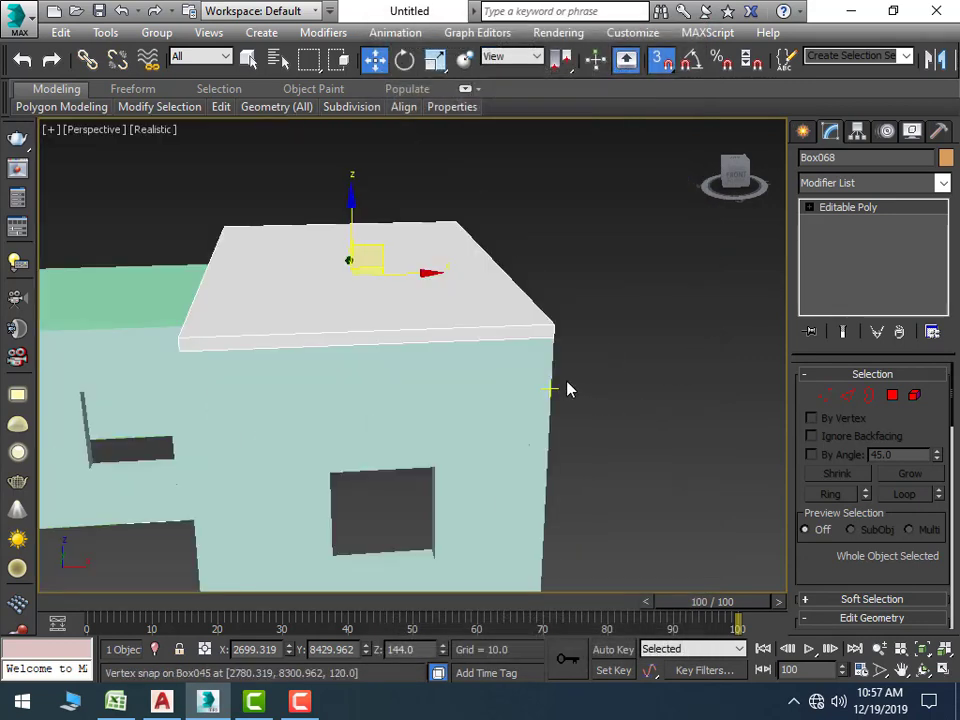
click(892, 396)
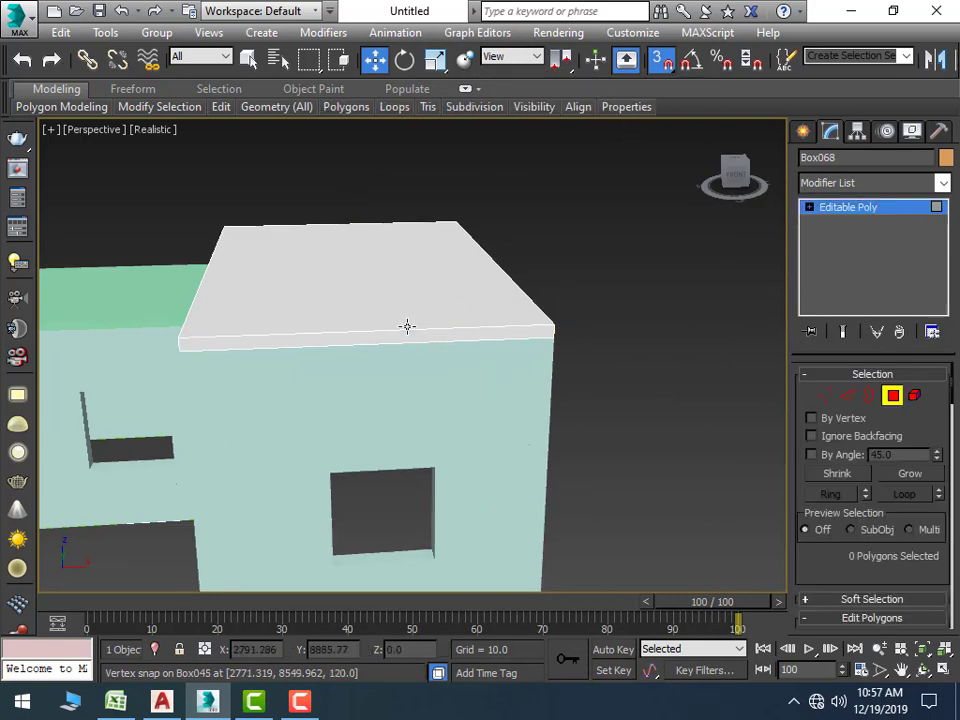
click(400, 340)
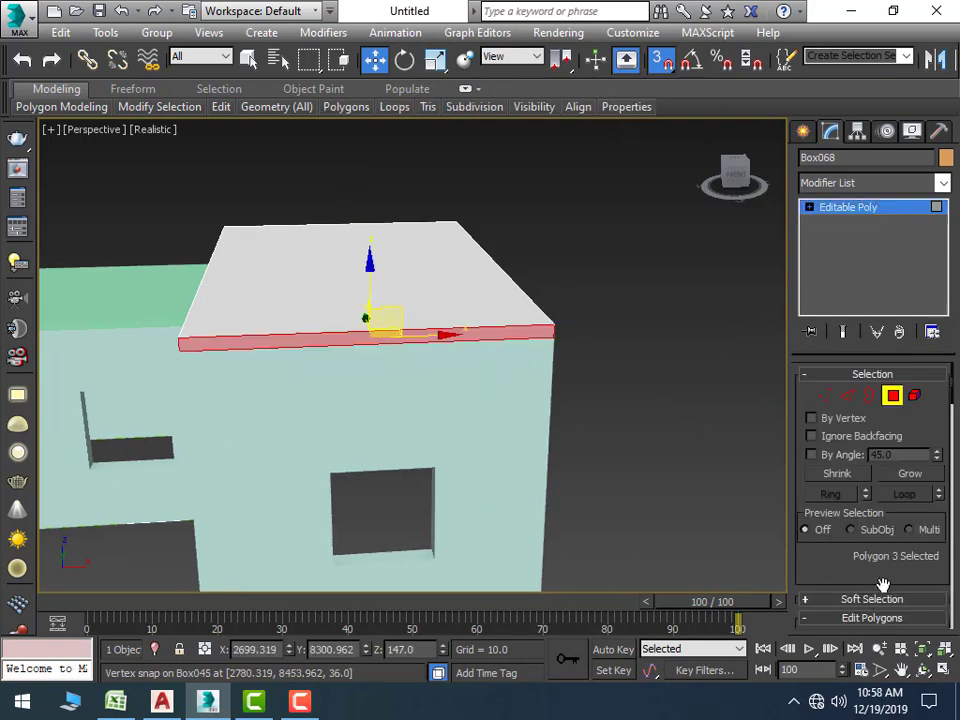
scroll(883, 585, down, 3)
click(862, 548)
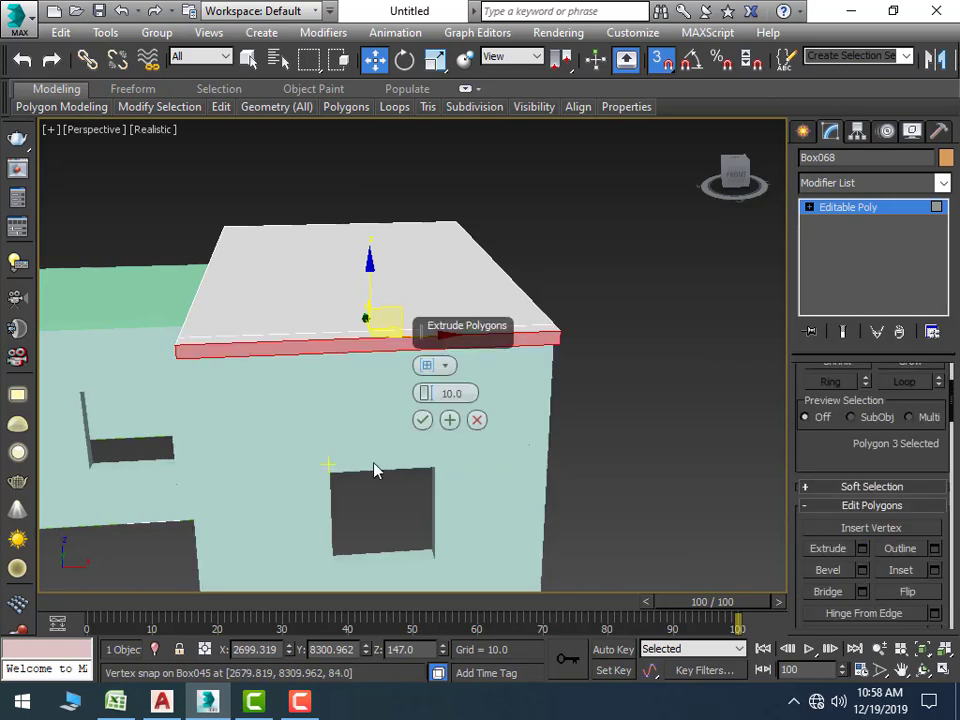
mouse_move(446, 393)
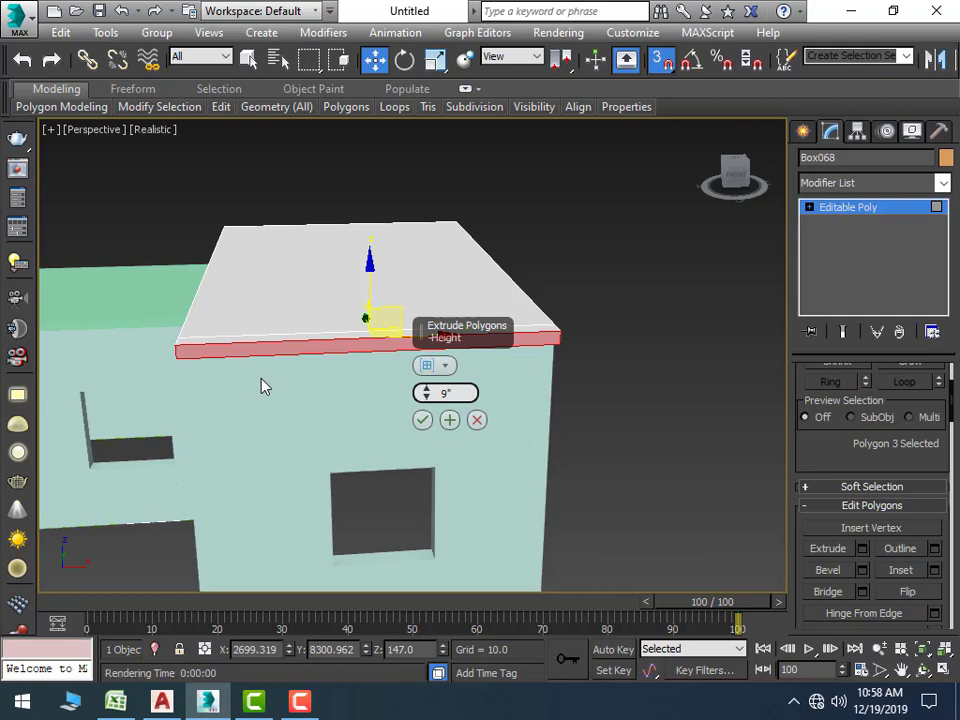
key(Return)
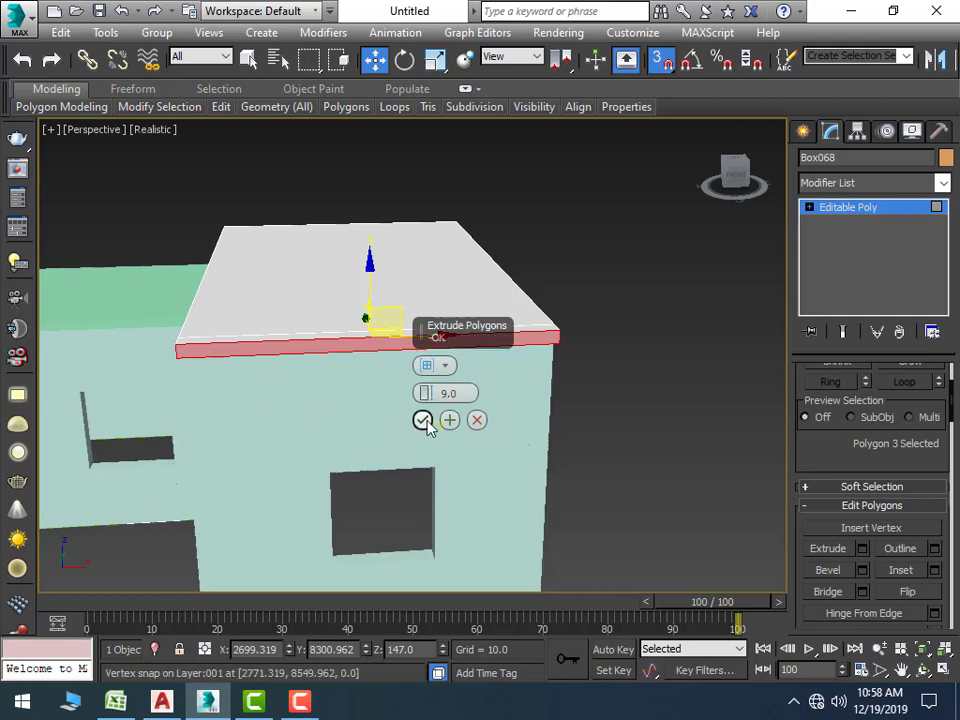
click(422, 419)
Extrude the adjacent side face and its small end face outward by 9
mouse_move(621, 465)
alt+middle_down()
mouse_move(520, 480)
mouse_move(510, 471)
alt+middle_up()
scroll(484, 392, up, 2)
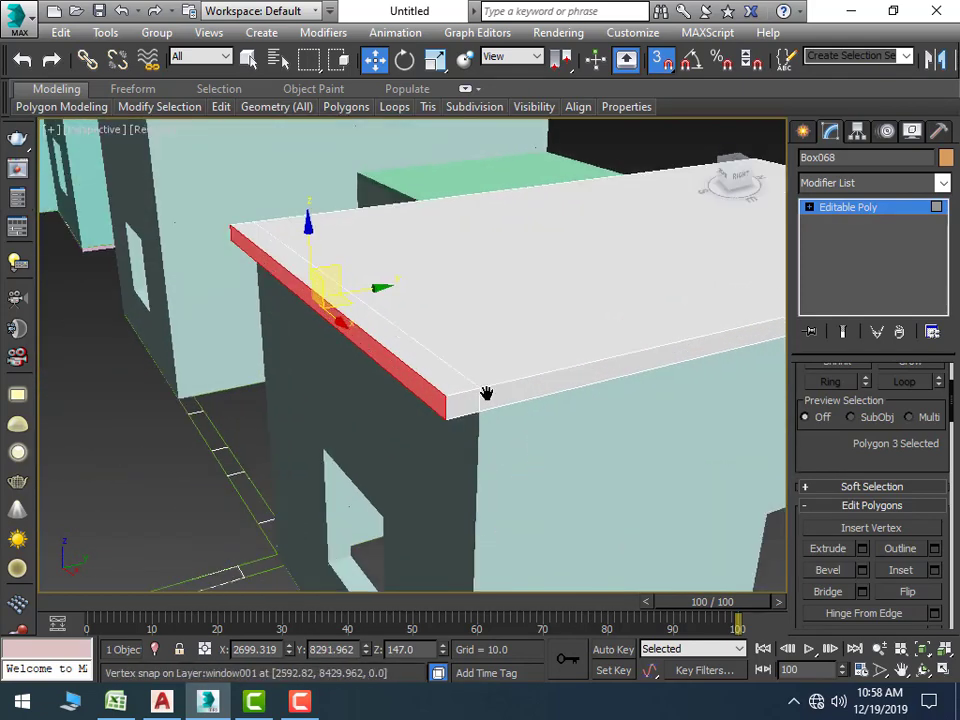
scroll(467, 369, up, 2)
click(469, 370)
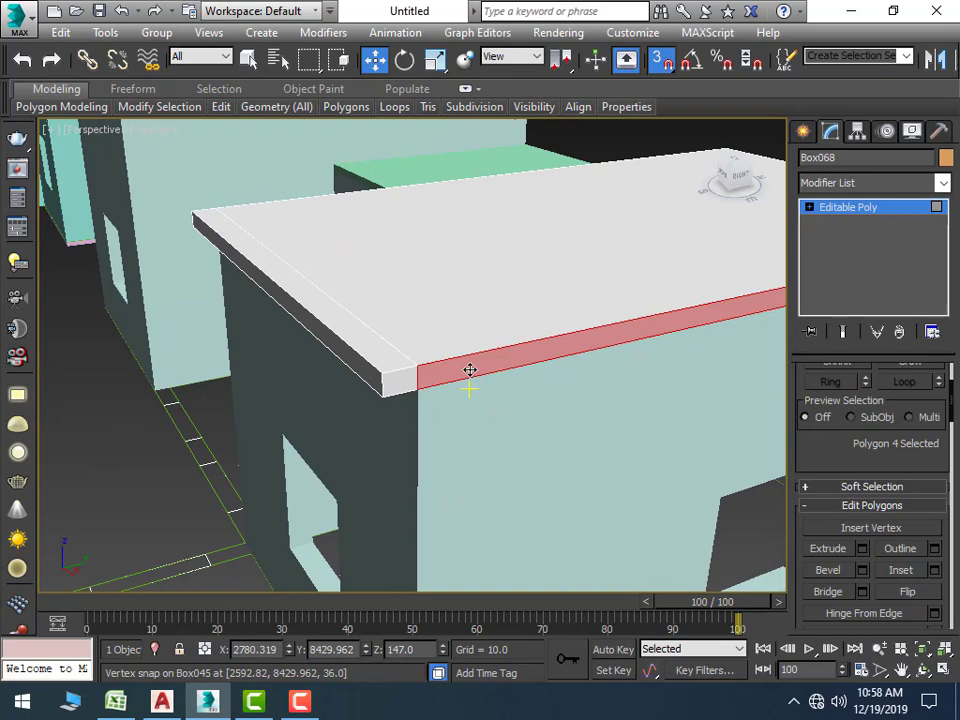
ctrl+click(385, 383)
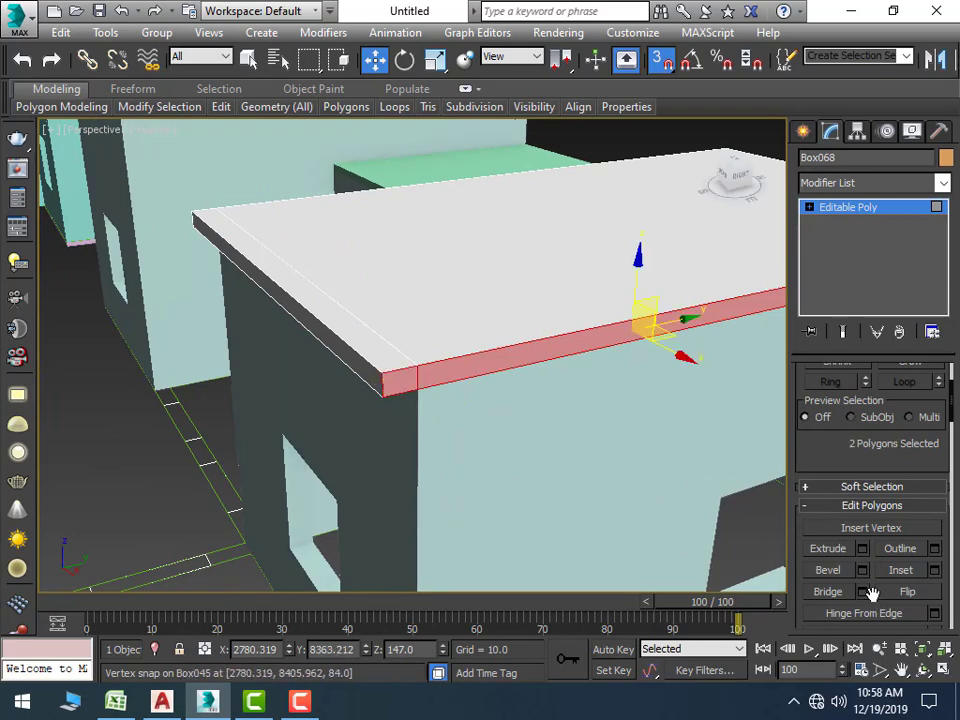
click(863, 547)
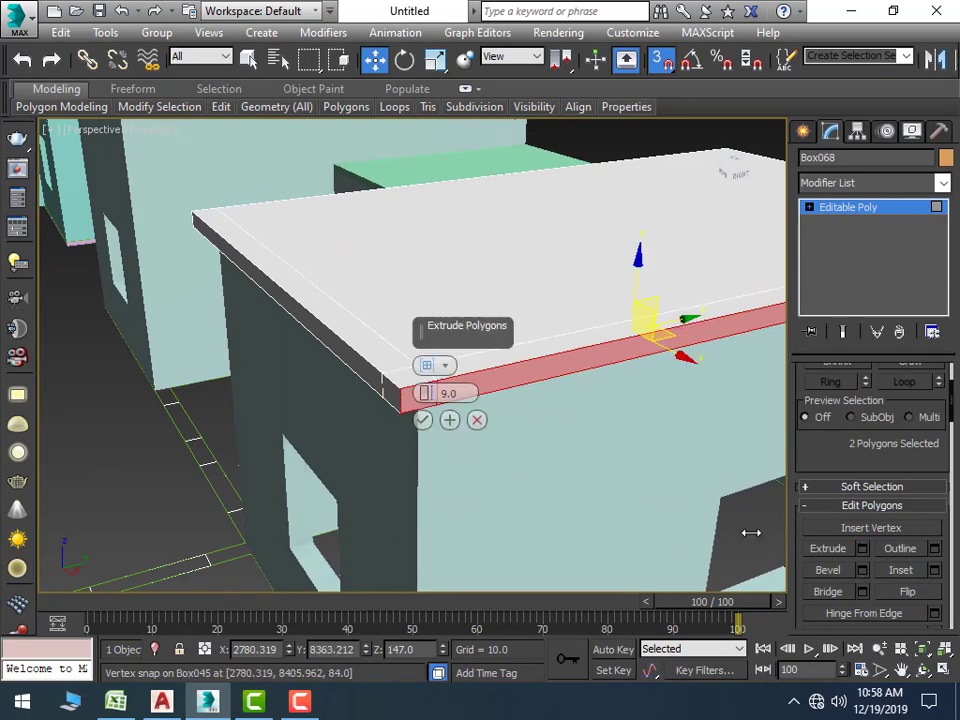
click(424, 420)
Extrude the next side face together with its end face by 9
scroll(470, 443, down, 4)
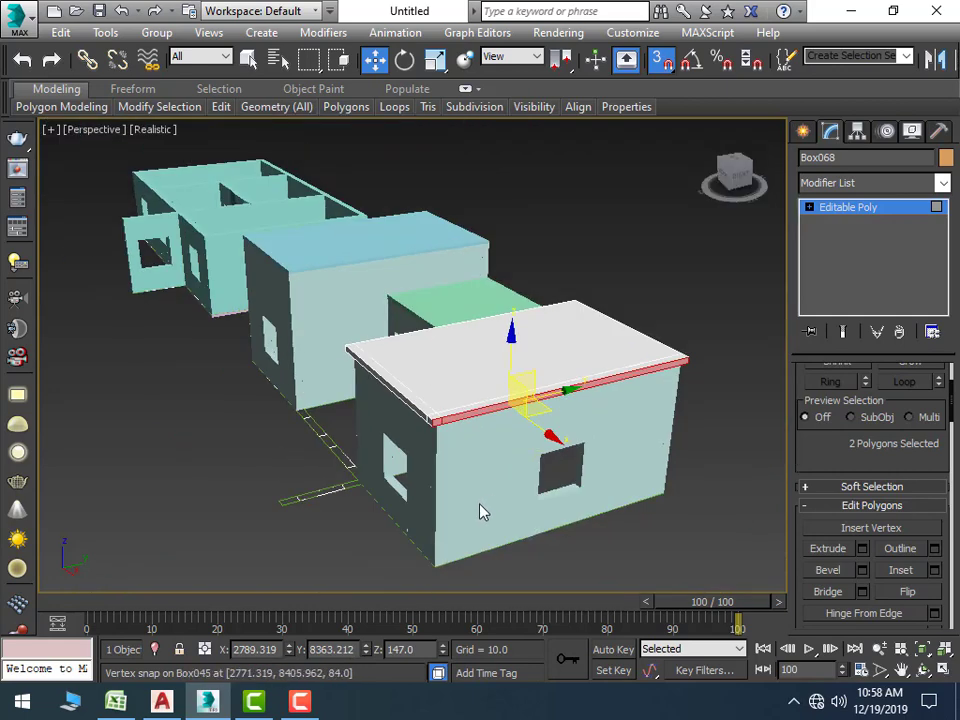
scroll(475, 505, up, 3)
alt+middle_drag(540, 514, 669, 461)
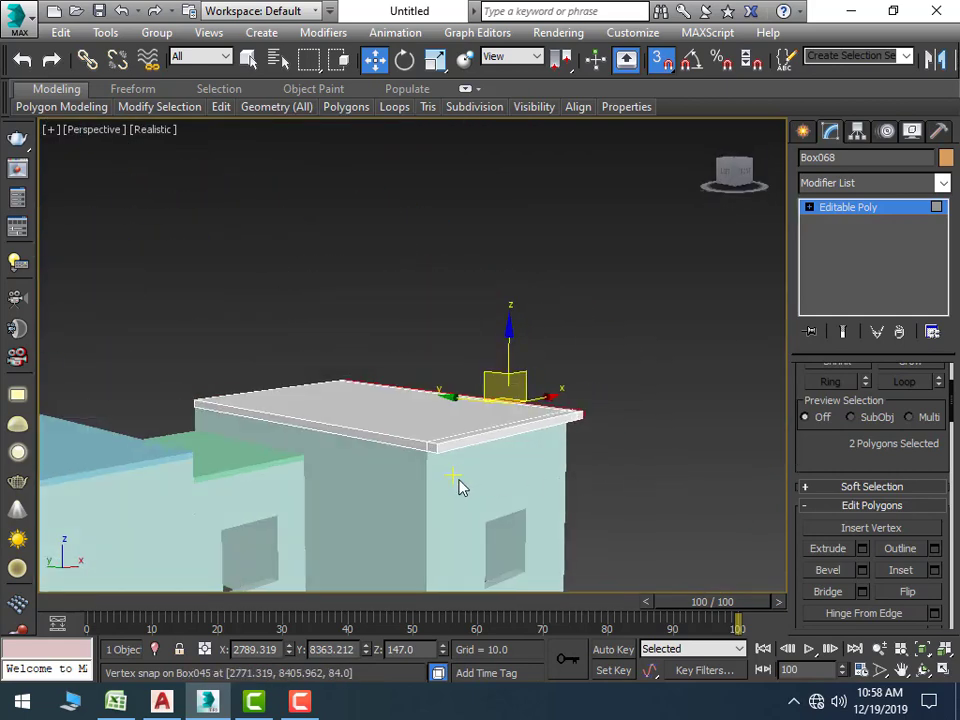
alt+middle_drag(459, 484, 381, 521)
scroll(349, 493, up, 3)
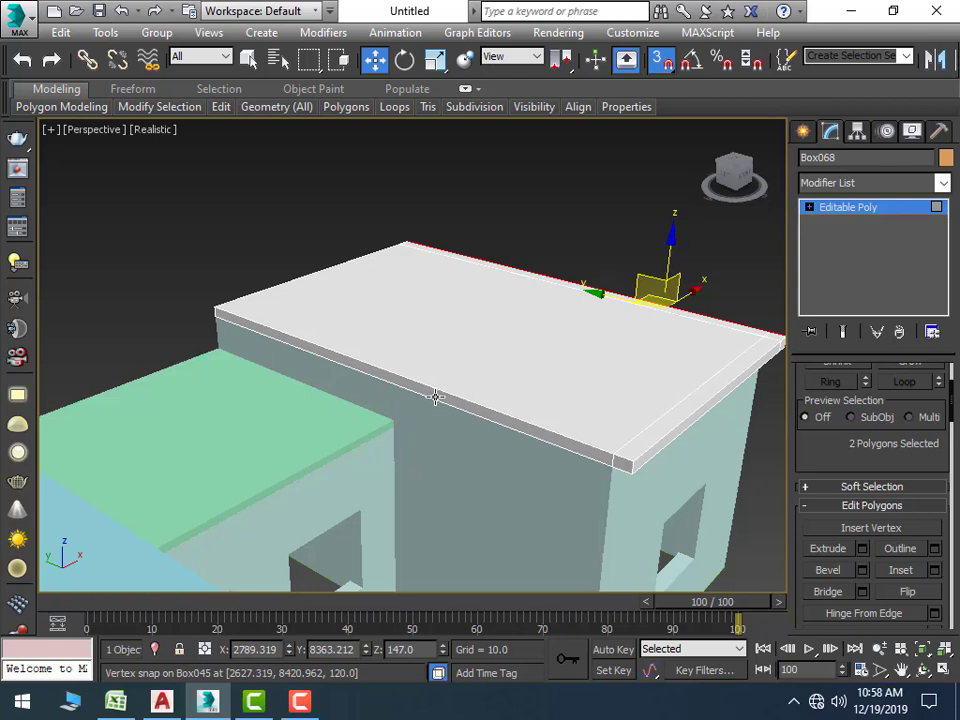
click(435, 397)
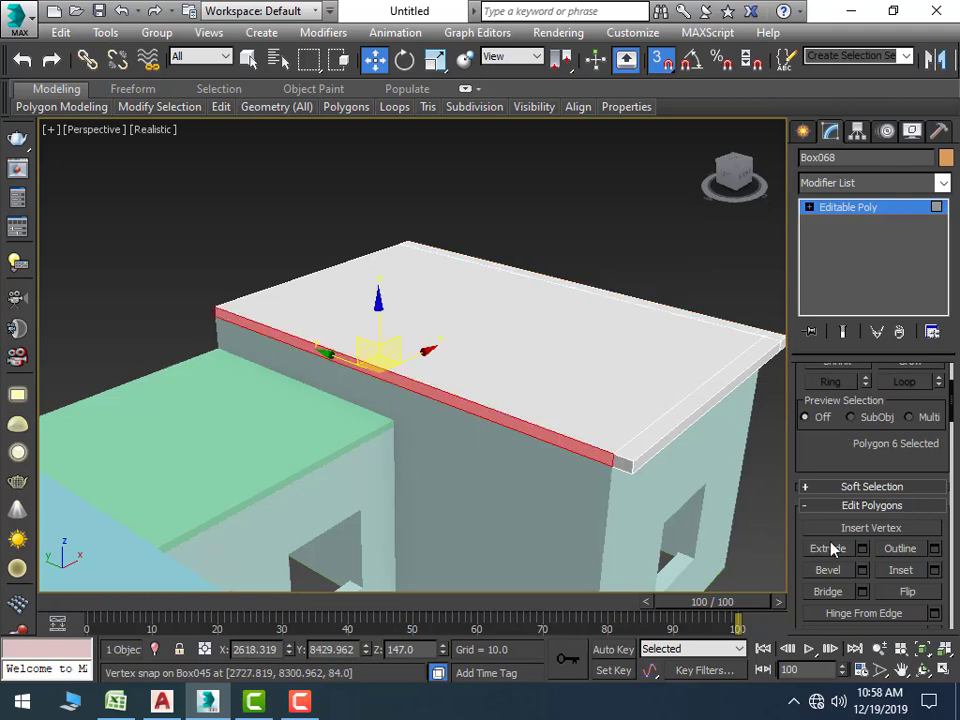
scroll(538, 557, up, 3)
ctrl+click(676, 413)
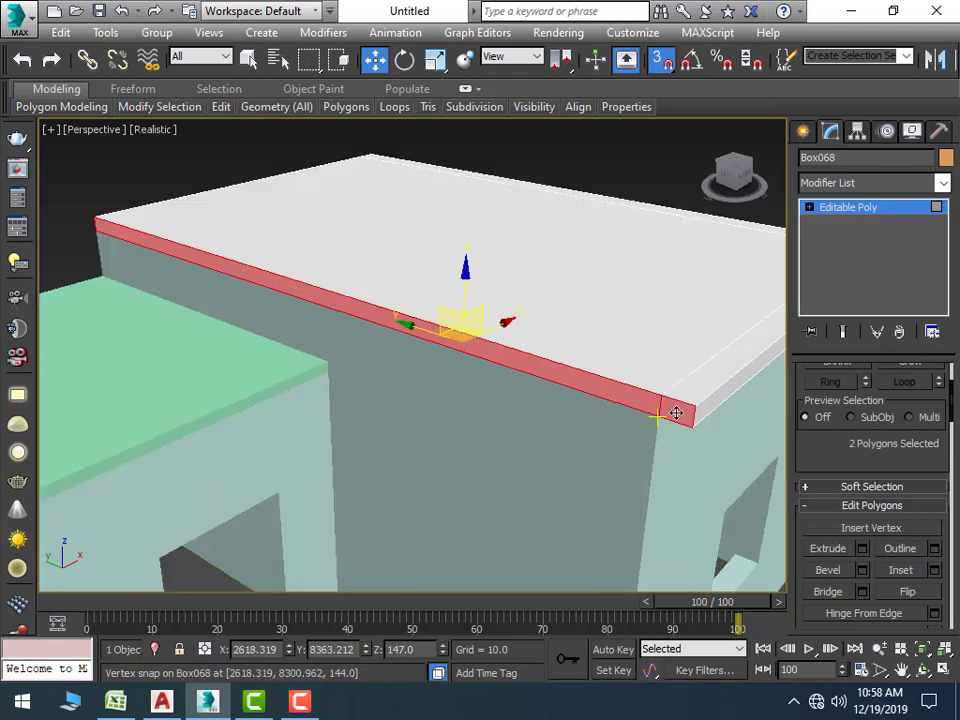
click(862, 550)
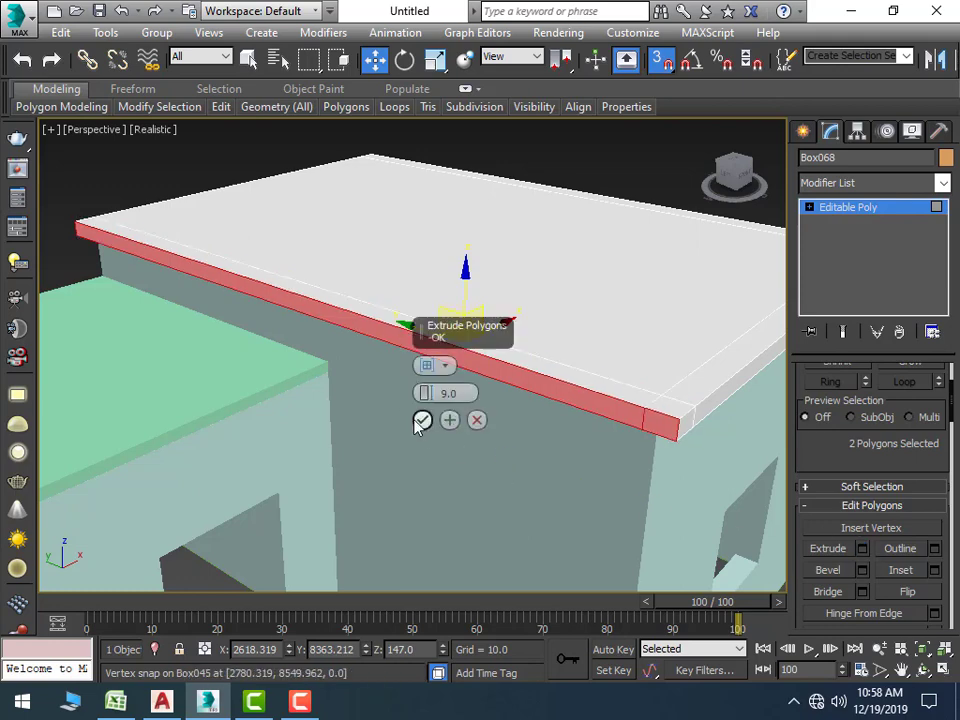
click(422, 420)
Extrude the last side face and both its end faces by 9, then deselect
scroll(317, 407, down, 4)
mouse_move(313, 430)
alt+middle_down()
mouse_move(519, 413)
mouse_move(551, 394)
mouse_move(508, 432)
alt+middle_up()
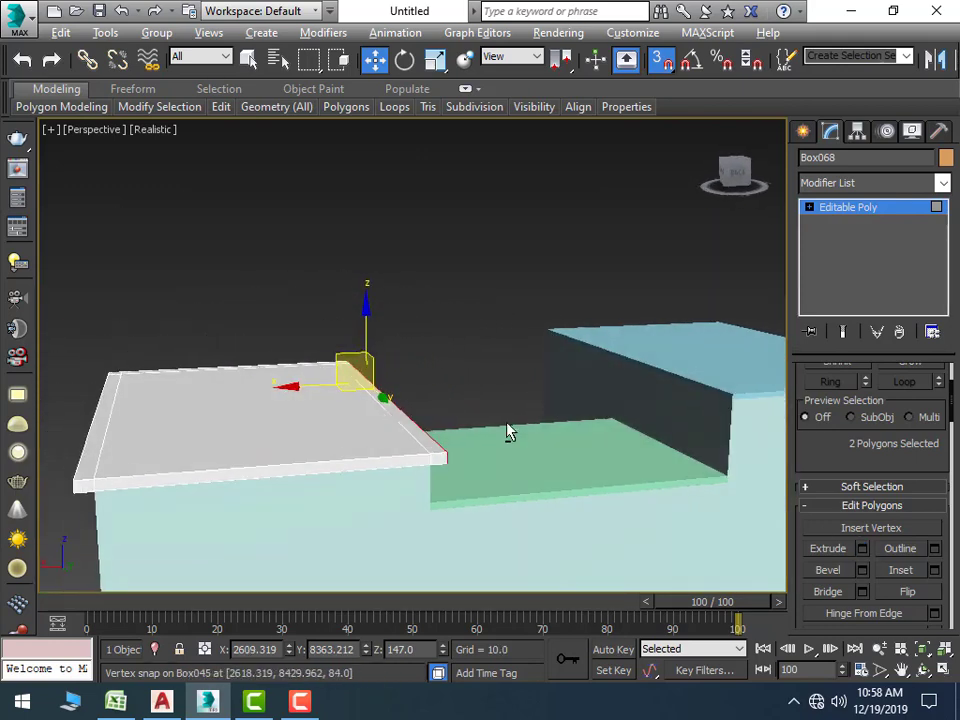
click(328, 476)
mouse_move(328, 476)
alt+middle_down()
mouse_move(296, 497)
mouse_move(150, 461)
alt+middle_up()
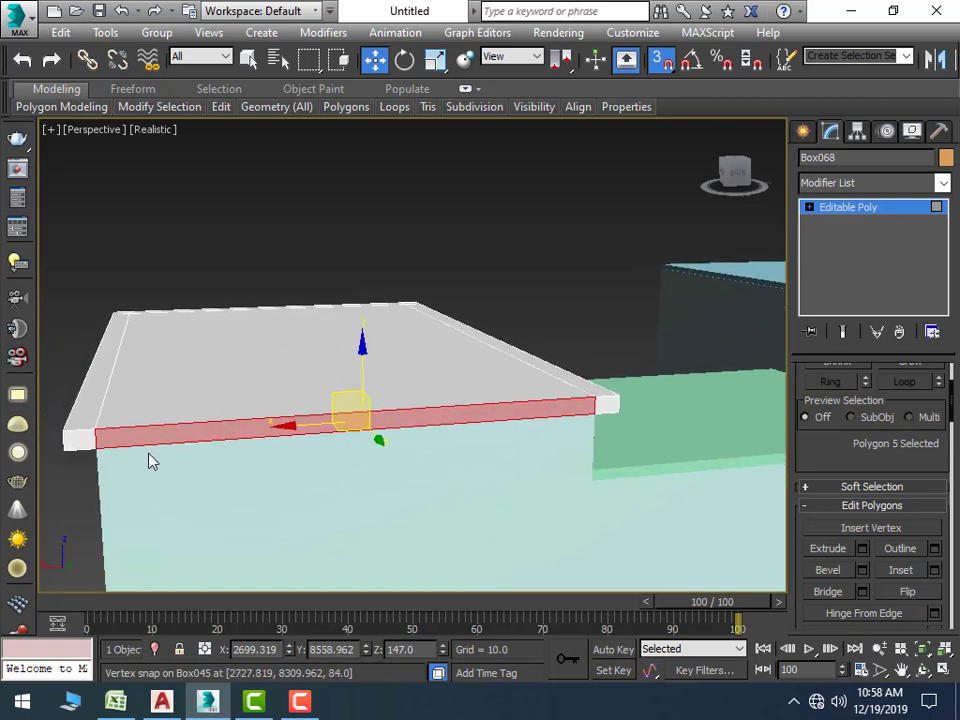
ctrl+click(72, 440)
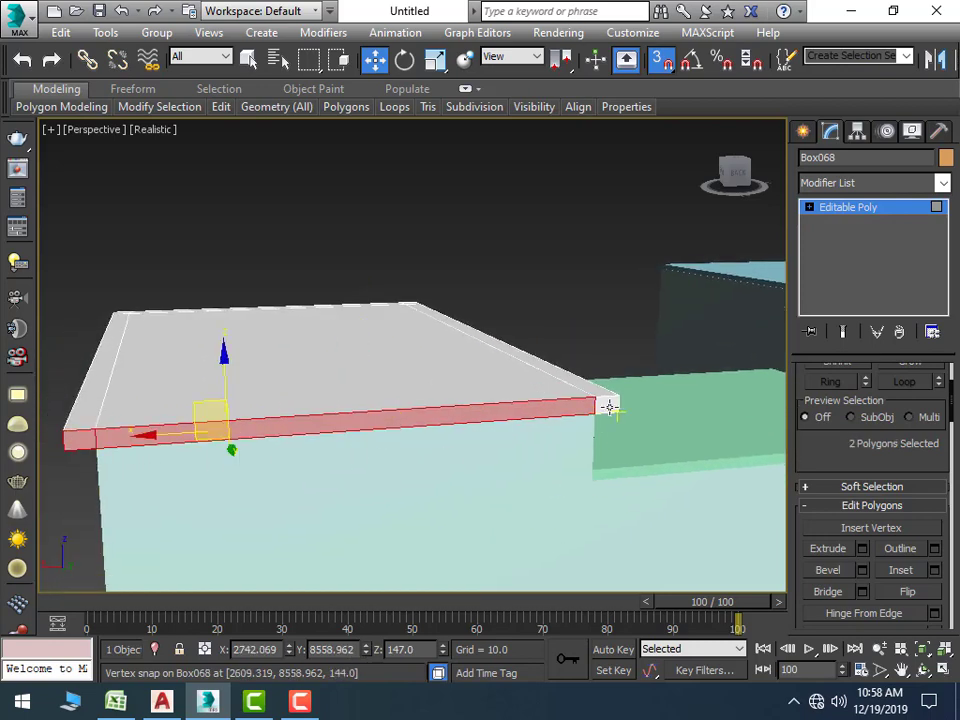
ctrl+click(609, 406)
click(864, 548)
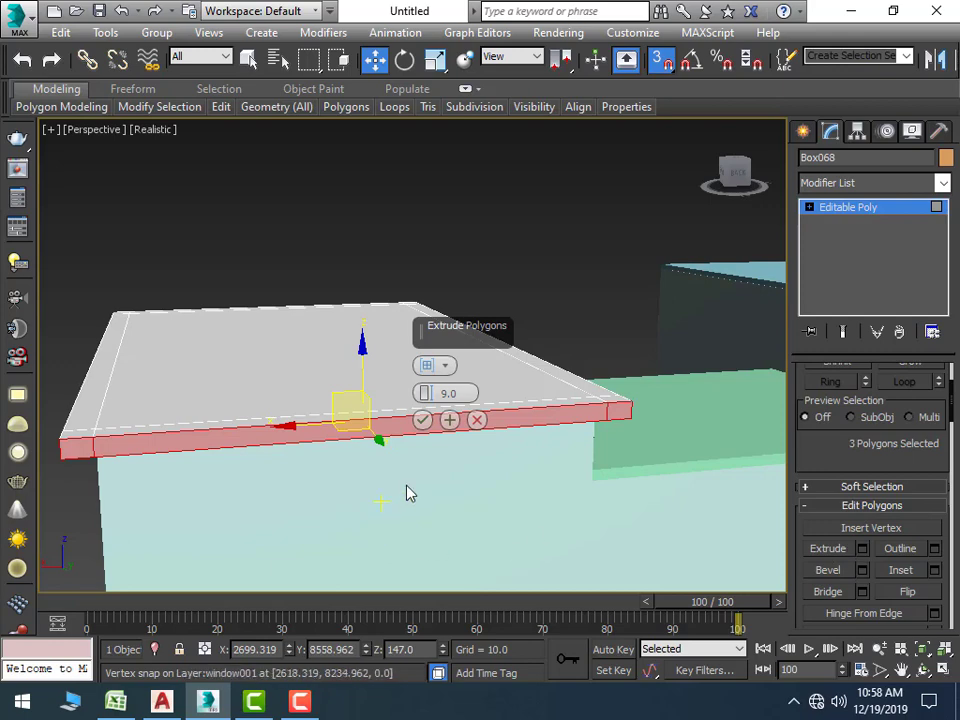
click(424, 420)
click(598, 290)
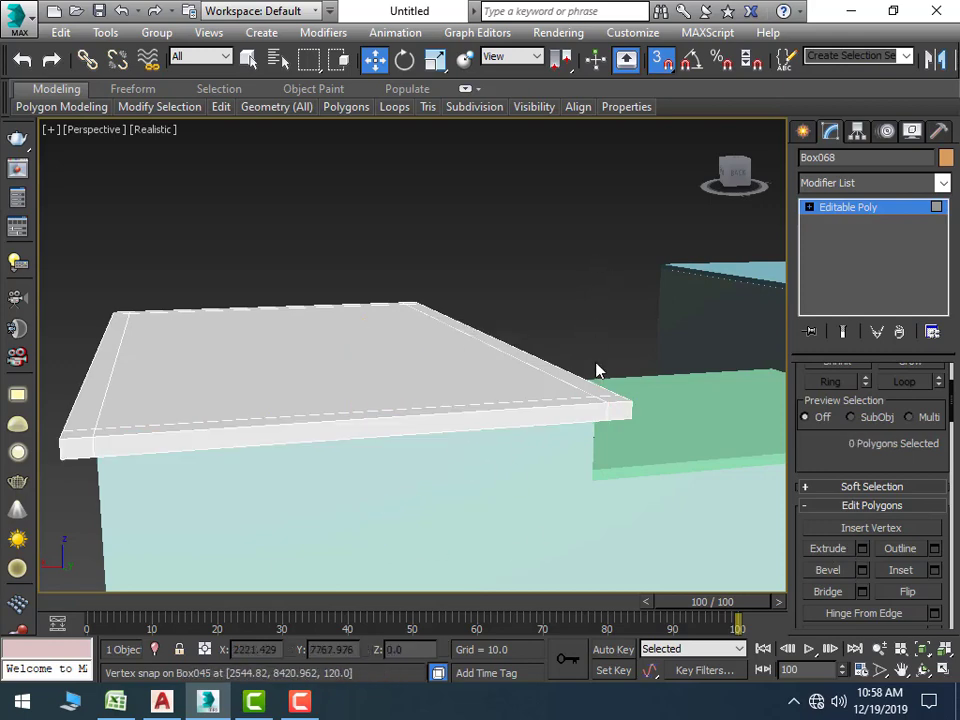
mouse_move(598, 369)
alt+middle_down()
mouse_move(602, 416)
mouse_move(508, 457)
mouse_move(377, 439)
alt+middle_up()
scroll(505, 459, down, 3)
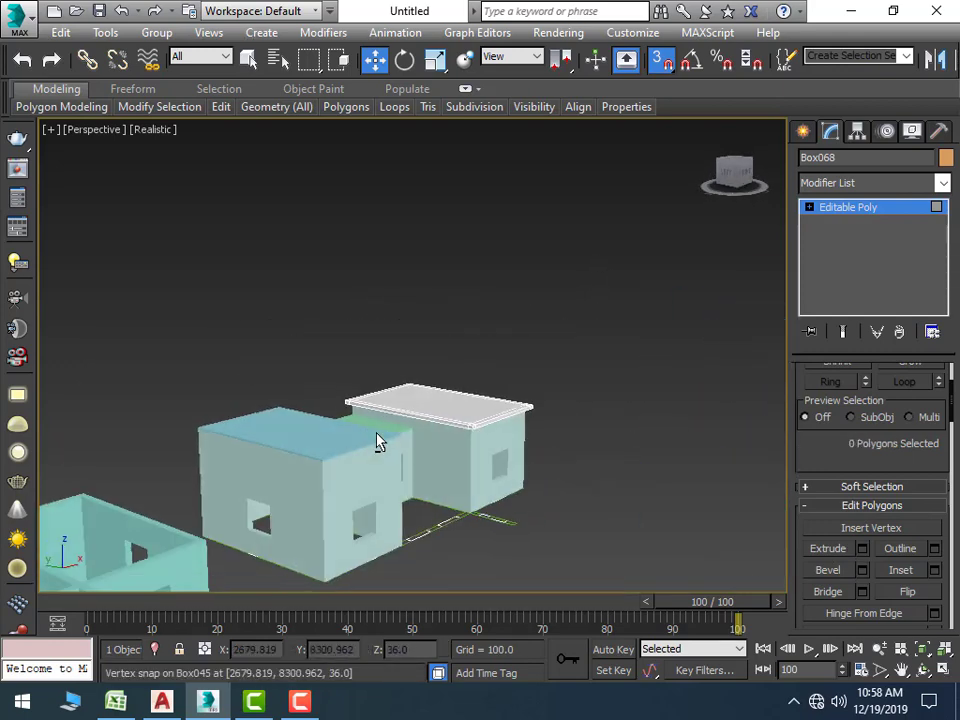
Toggle 3D Snaps and show the Create panel's standard primitives, facing the building fronts
scroll(493, 529, up, 4)
scroll(548, 528, down, 2)
mouse_move(548, 528)
alt+middle_down()
mouse_move(459, 499)
mouse_move(506, 540)
mouse_move(456, 549)
mouse_move(463, 488)
mouse_move(403, 523)
mouse_move(463, 454)
alt+middle_up()
scroll(373, 519, up, 3)
scroll(356, 510, down, 3)
scroll(359, 510, up, 2)
scroll(361, 510, down, 2)
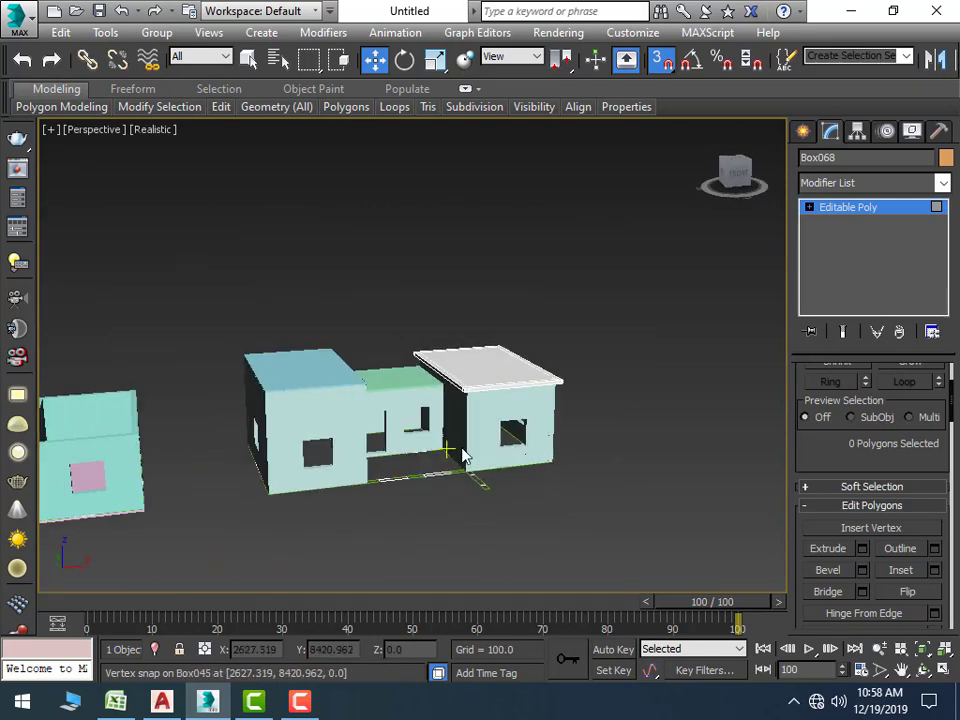
scroll(464, 440, up, 3)
click(661, 60)
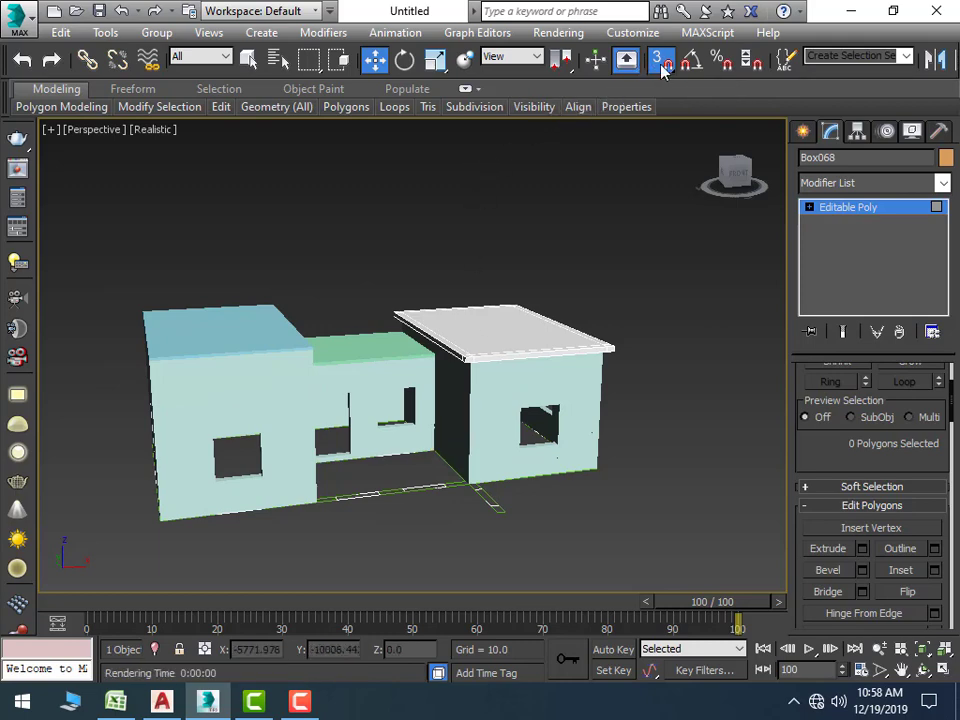
scroll(545, 433, up, 3)
alt+middle_drag(430, 498, 313, 490)
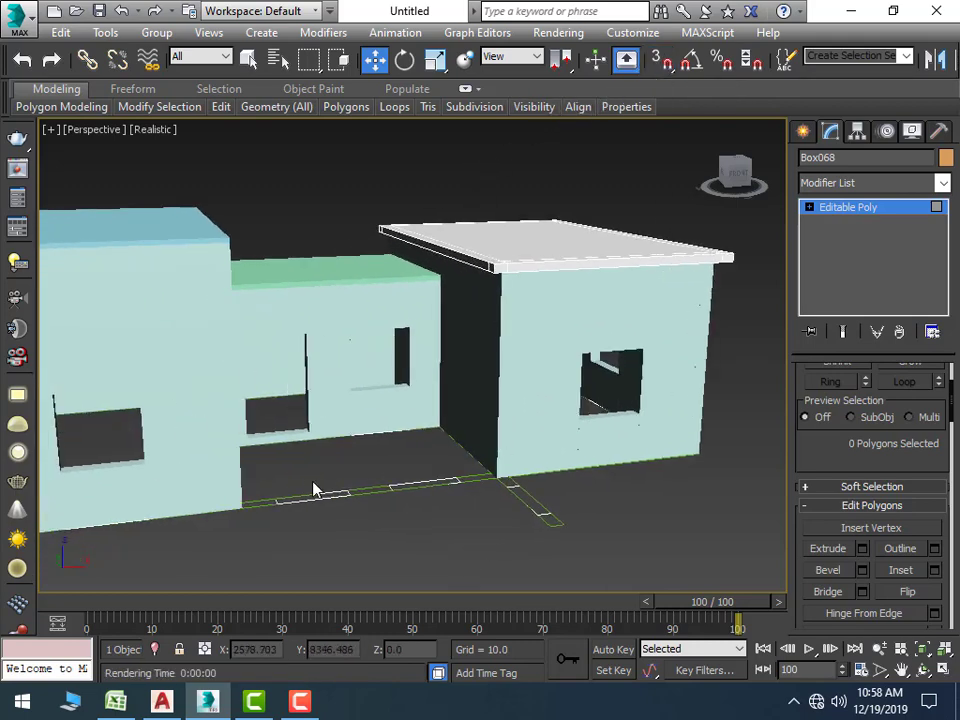
mouse_move(409, 489)
alt+middle_down()
mouse_move(332, 508)
mouse_move(401, 499)
mouse_move(444, 471)
mouse_move(420, 484)
mouse_move(403, 454)
mouse_move(422, 495)
mouse_move(463, 459)
mouse_move(383, 501)
alt+middle_up()
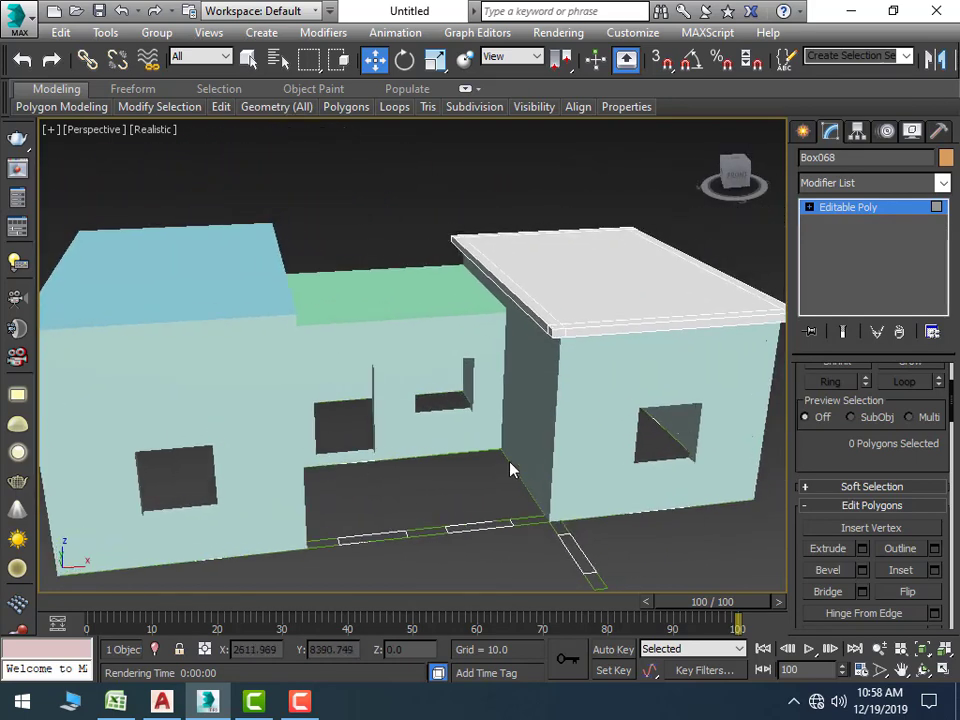
click(803, 132)
With snapping on, draw a two-point Line across the middle building's door sill
click(661, 62)
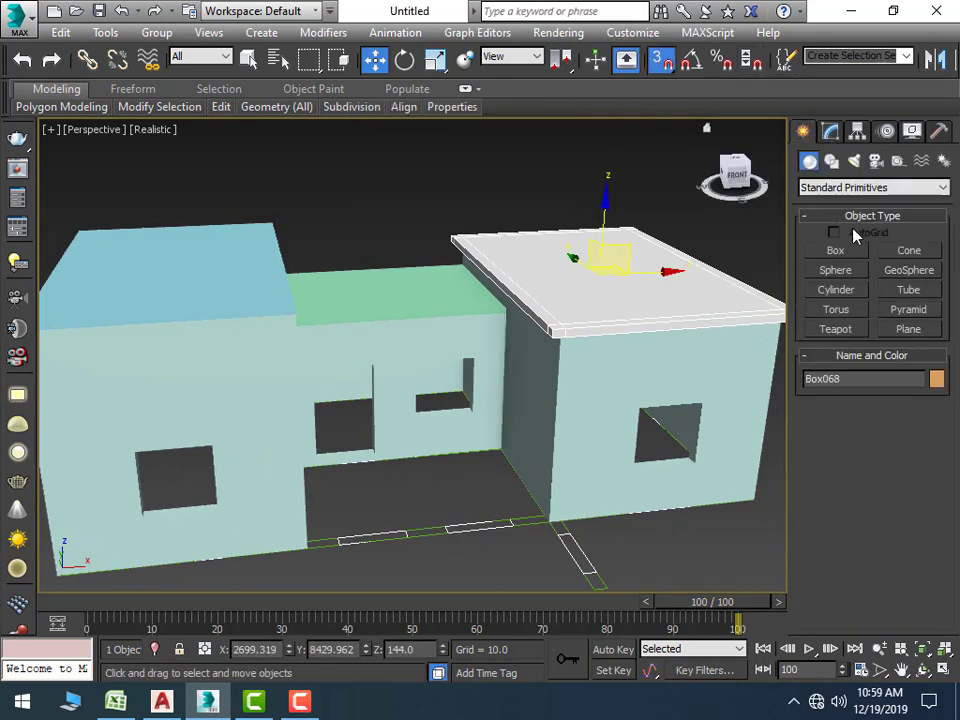
click(831, 161)
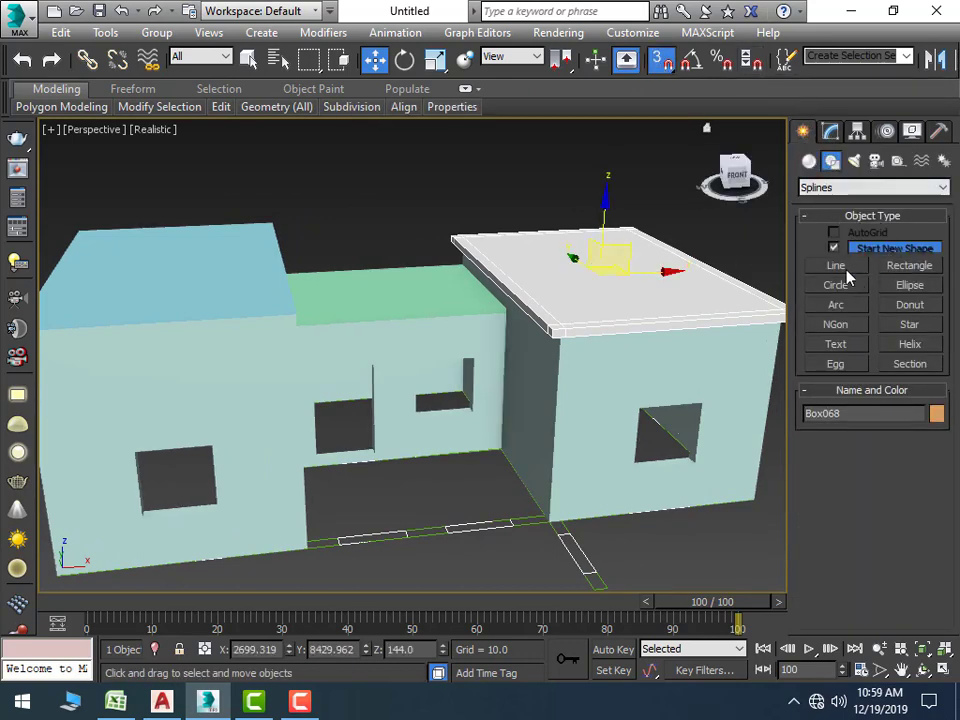
click(838, 266)
scroll(400, 472, up, 3)
scroll(318, 474, up, 3)
scroll(309, 510, up, 2)
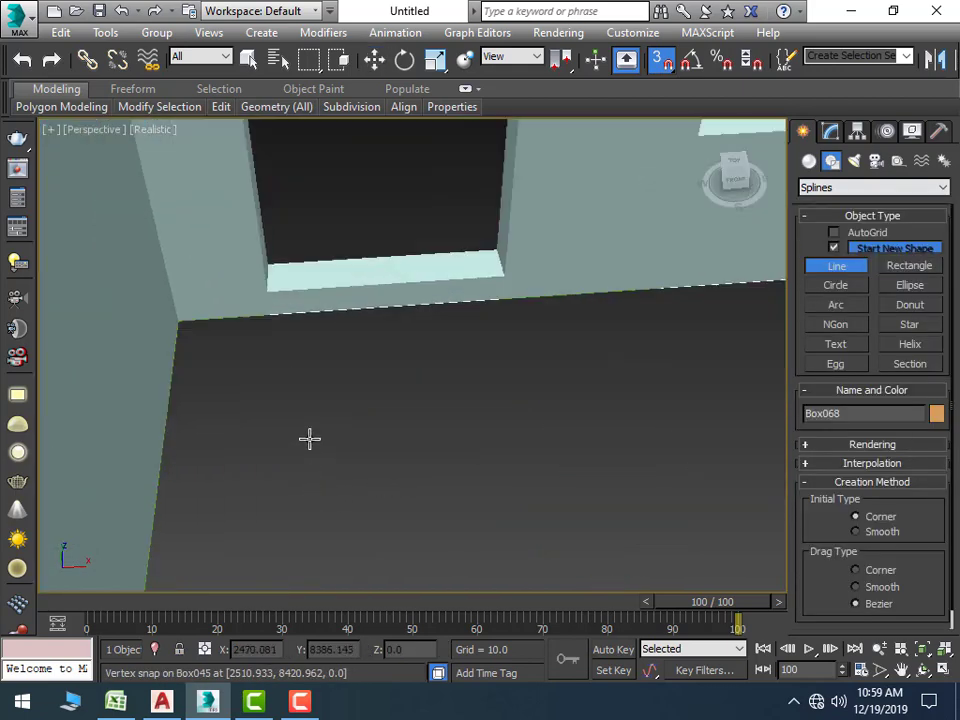
scroll(309, 510, down, 1)
scroll(302, 518, down, 1)
click(266, 471)
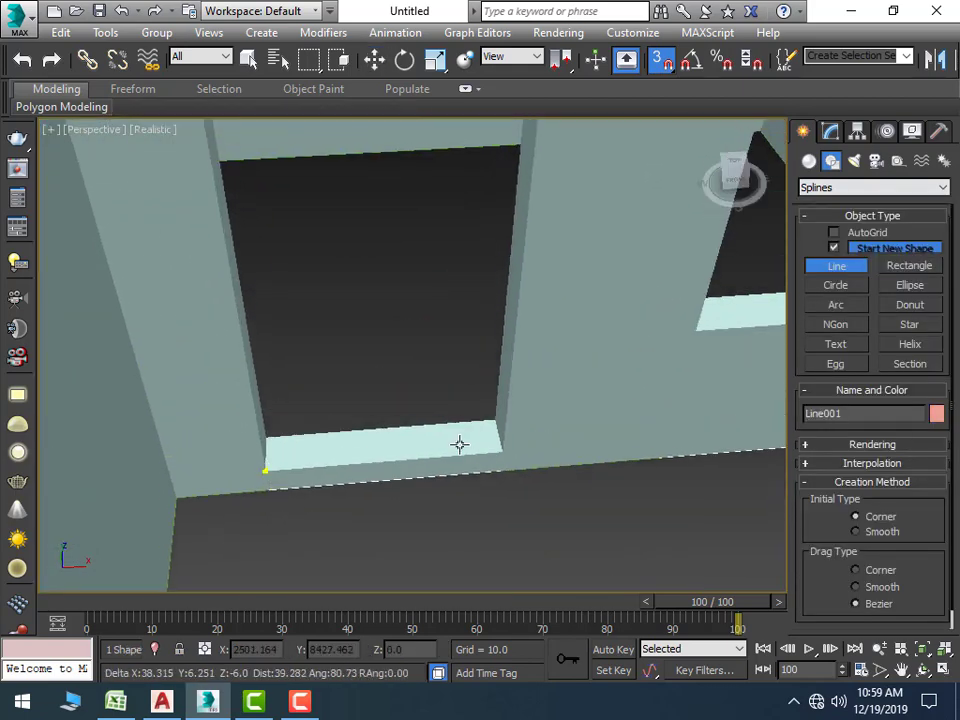
click(502, 455)
right_click(502, 420)
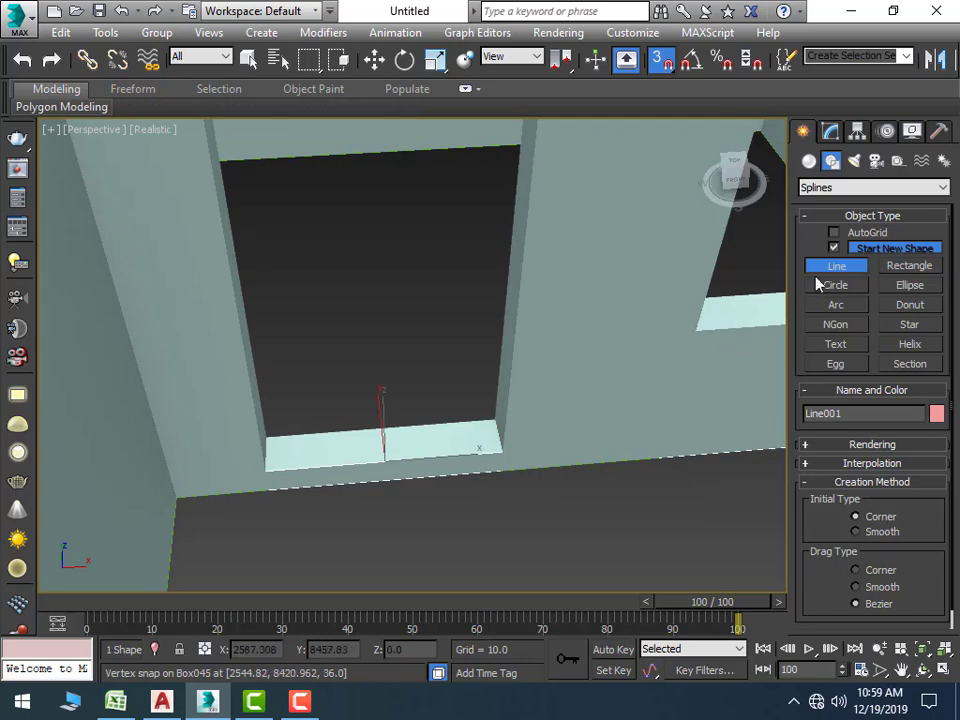
Add an Extrude modifier to Line001 with Amount 78
click(830, 132)
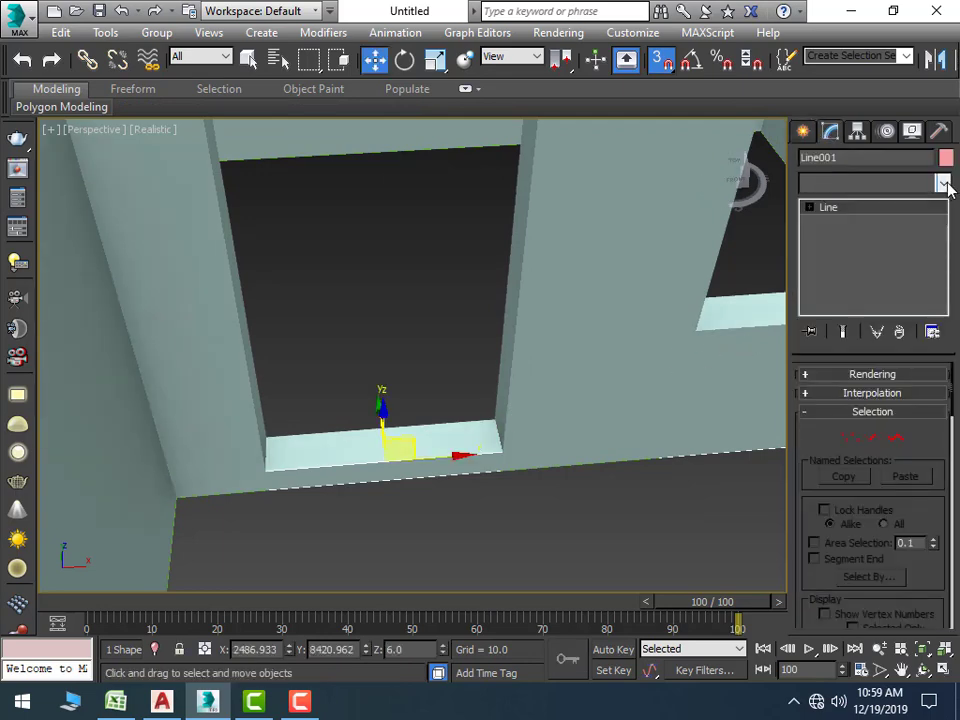
click(940, 186)
key(e)
key(x)
click(896, 200)
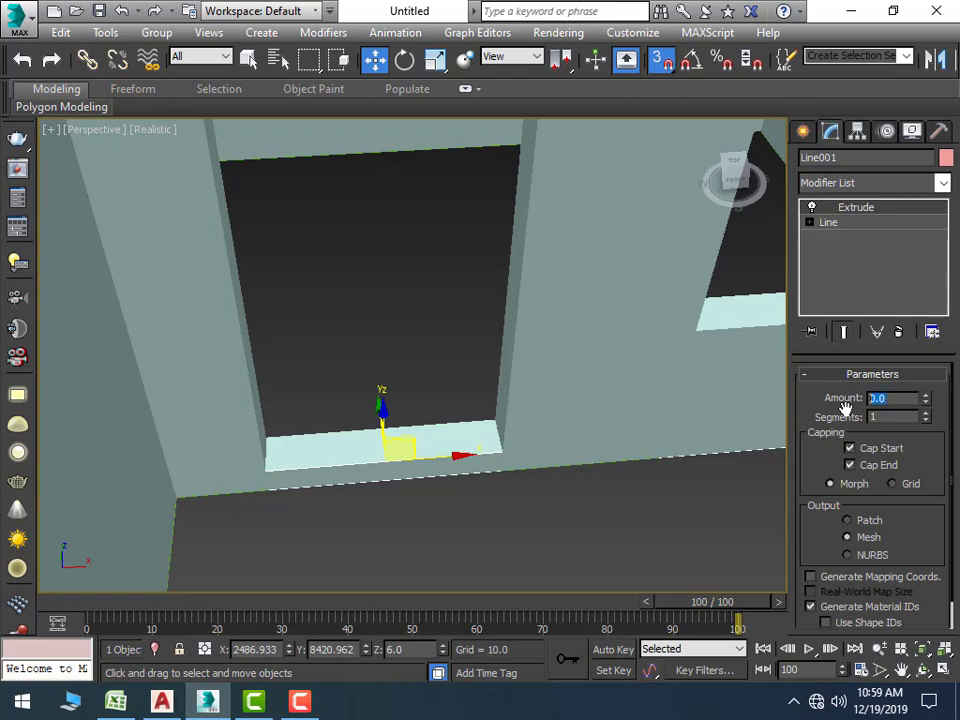
key(BackSpace)
text(78)
key(Return)
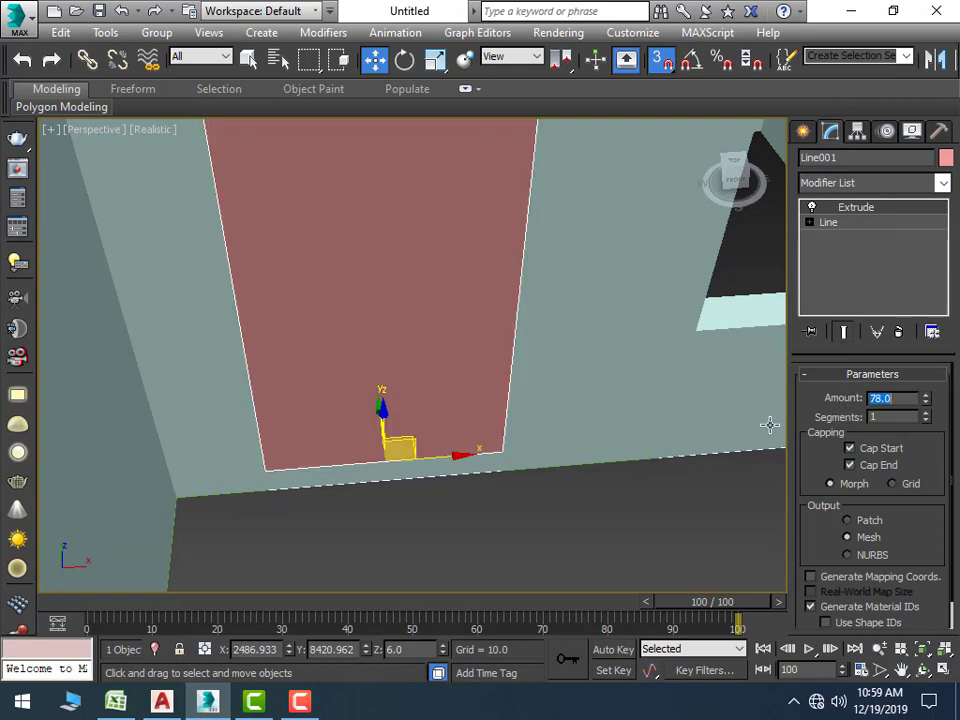
Zoom out and toggle 3D snapping off and back on
scroll(566, 497, down, 5)
scroll(570, 519, down, 5)
scroll(557, 515, down, 2)
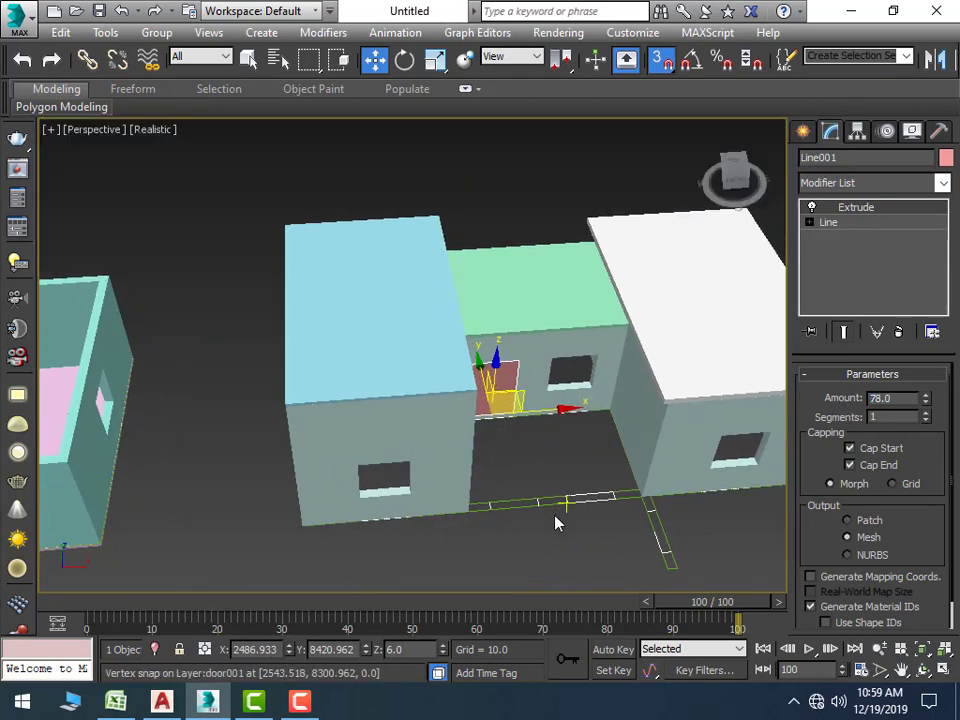
scroll(553, 500, down, 3)
scroll(550, 477, down, 4)
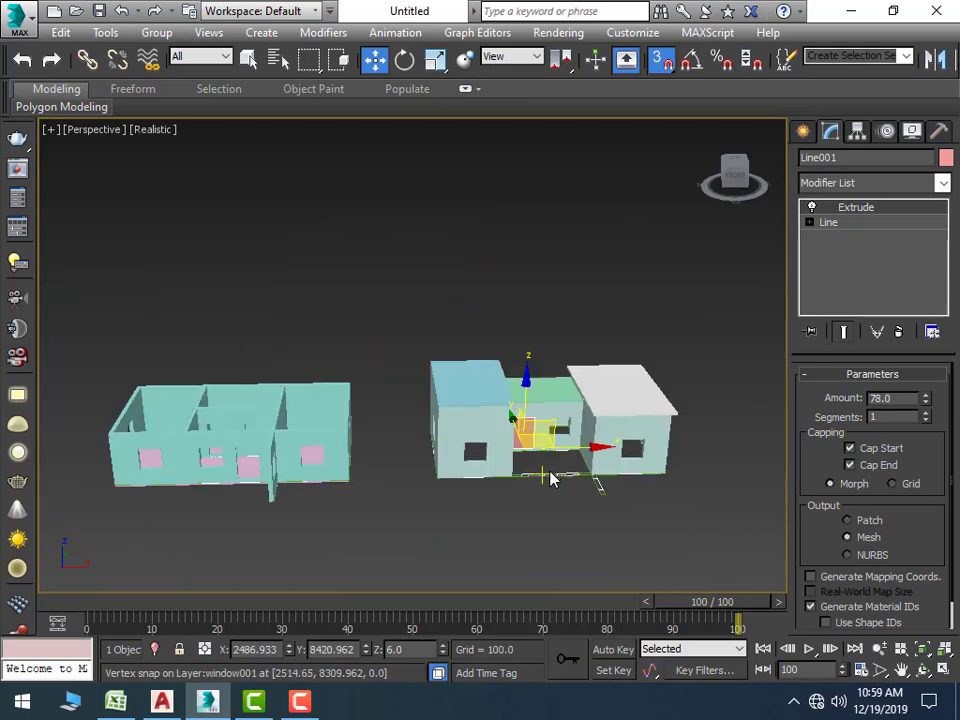
click(661, 57)
scroll(535, 488, up, 2)
scroll(538, 450, up, 2)
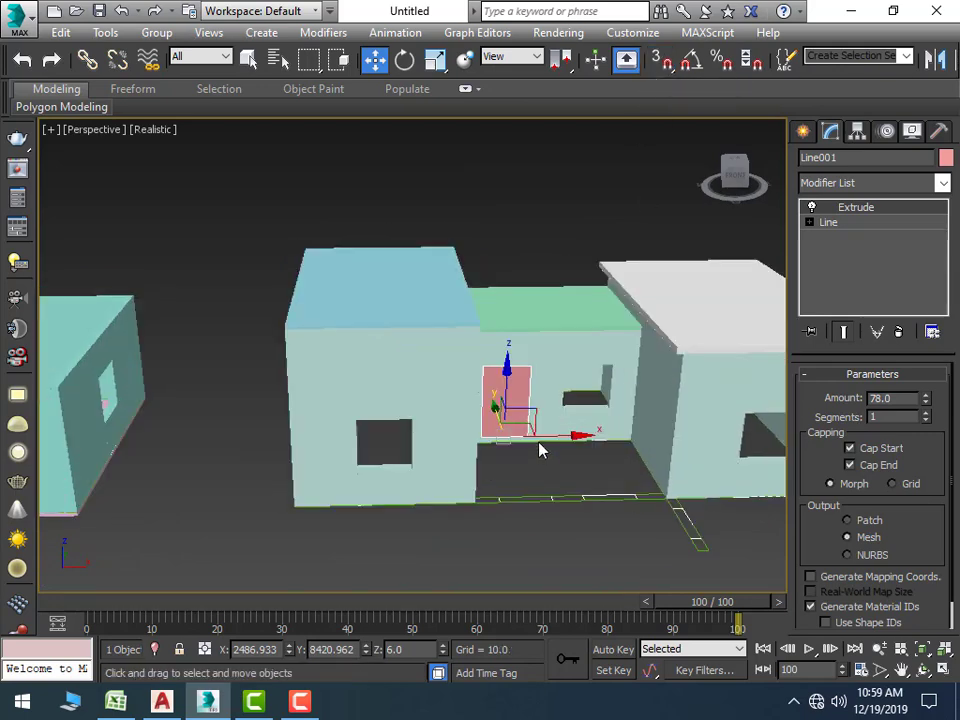
click(660, 66)
scroll(510, 430, up, 2)
Clone the door panel as a Copy, creating Line002
scroll(519, 418, up, 2)
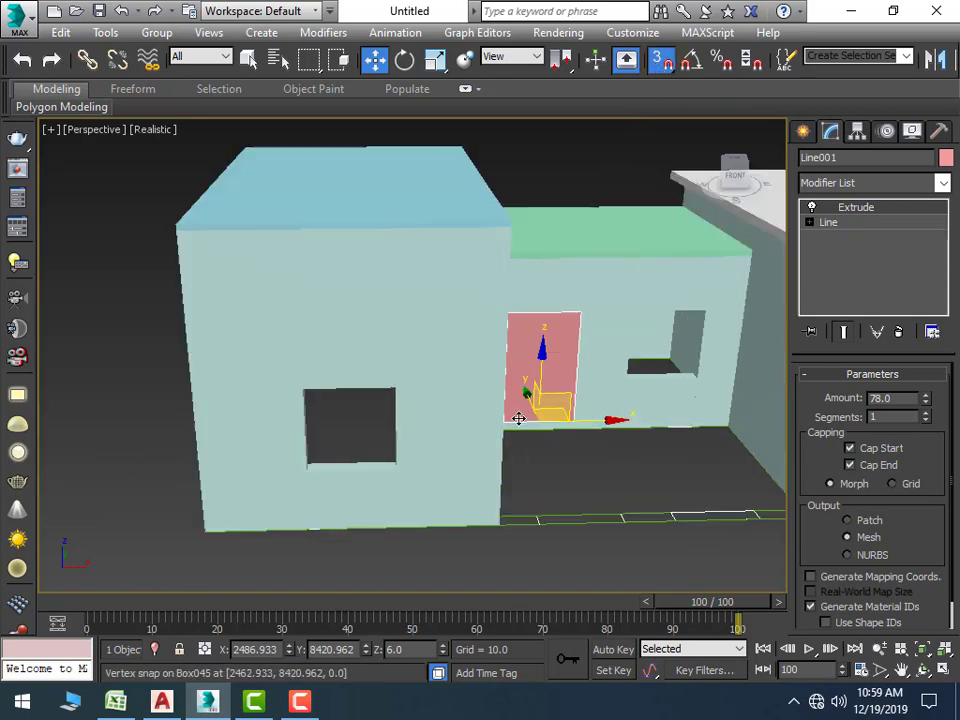
scroll(518, 418, up, 4)
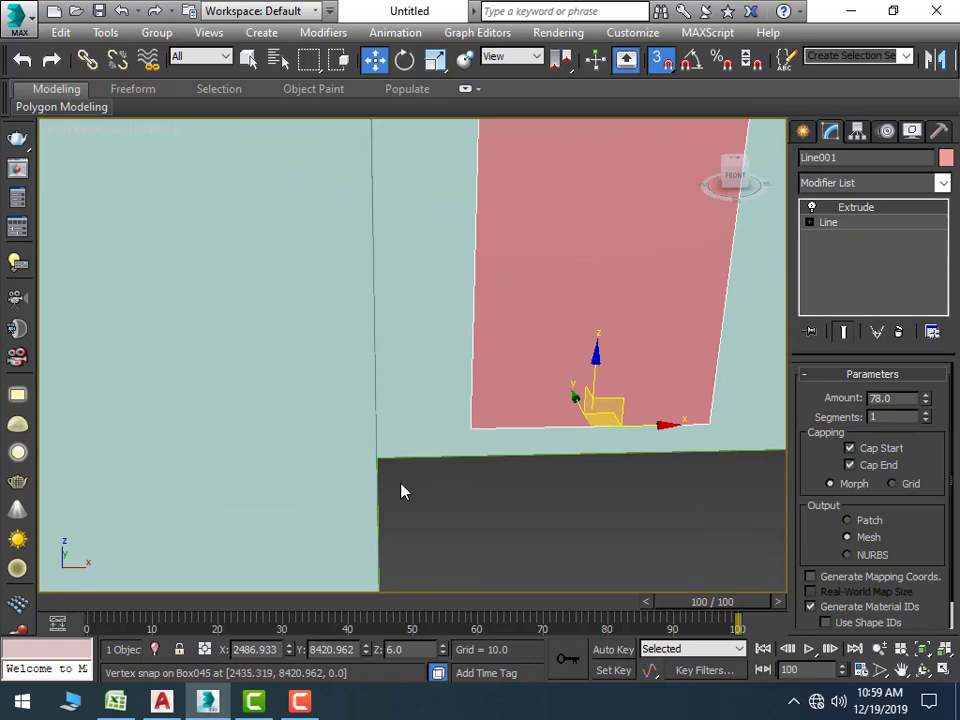
mouse_move(471, 424)
shift+mouse_down()
mouse_move(341, 450)
mouse_move(222, 555)
shift+mouse_up()
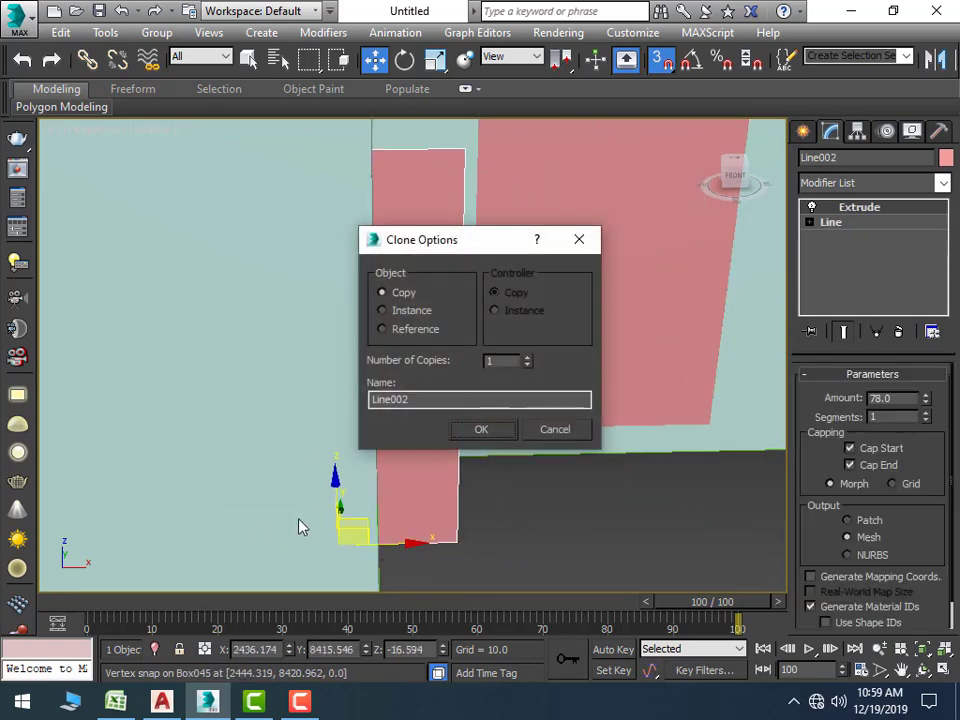
click(482, 429)
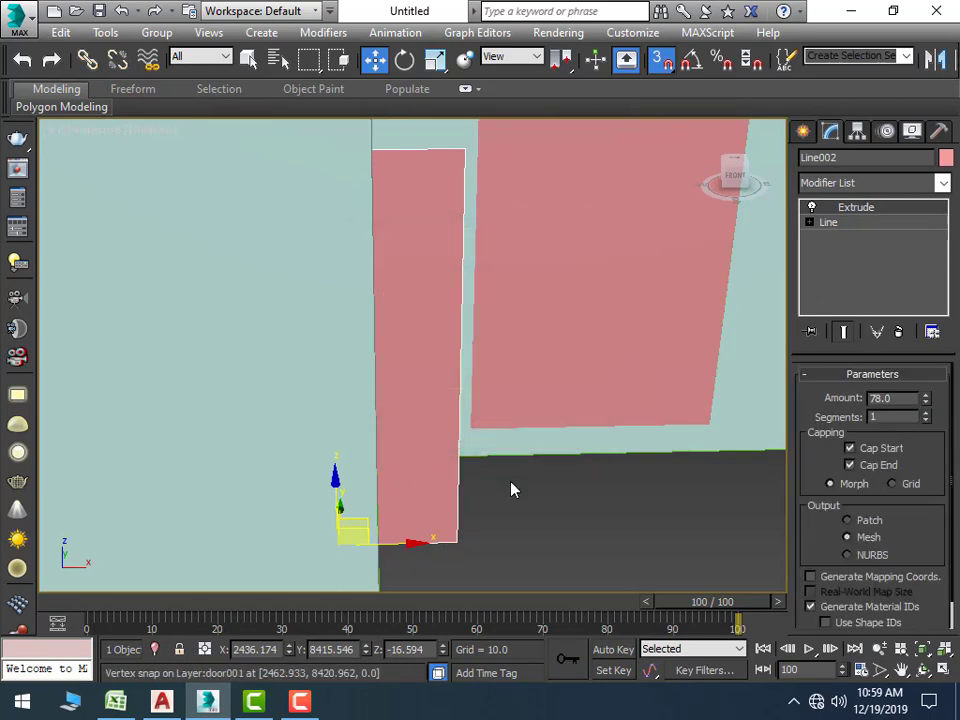
Slide the door copy into the pink-floored house, aligned with its front wall
scroll(510, 485, up, 3)
scroll(508, 472, up, 2)
mouse_move(531, 469)
mouse_down()
mouse_move(150, 446)
mouse_move(43, 461)
mouse_up()
scroll(300, 470, down, 5)
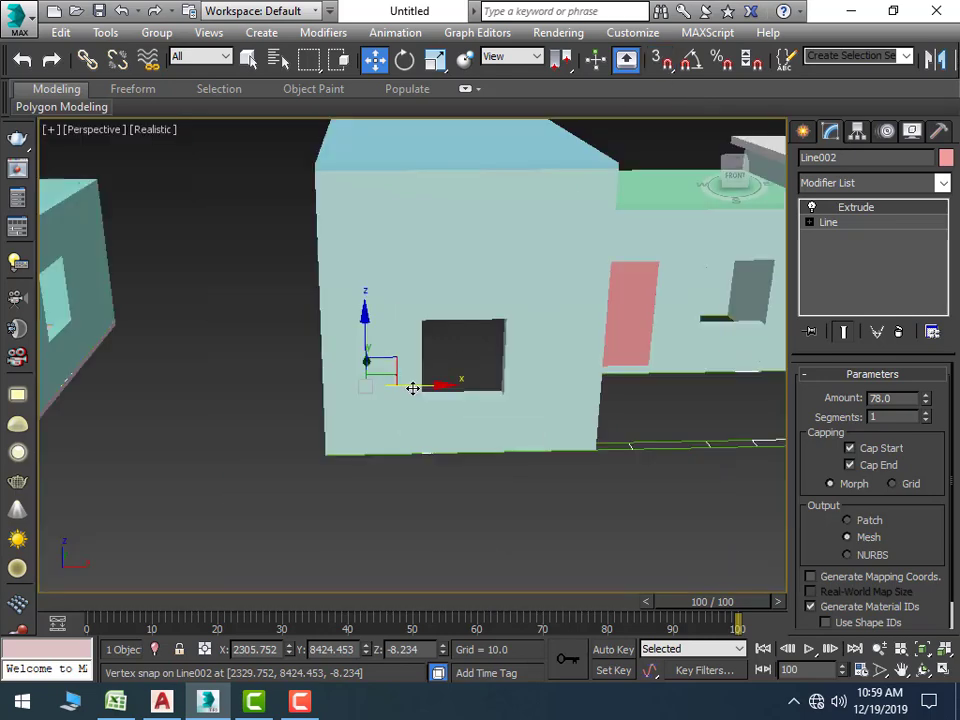
scroll(514, 382, up, 2)
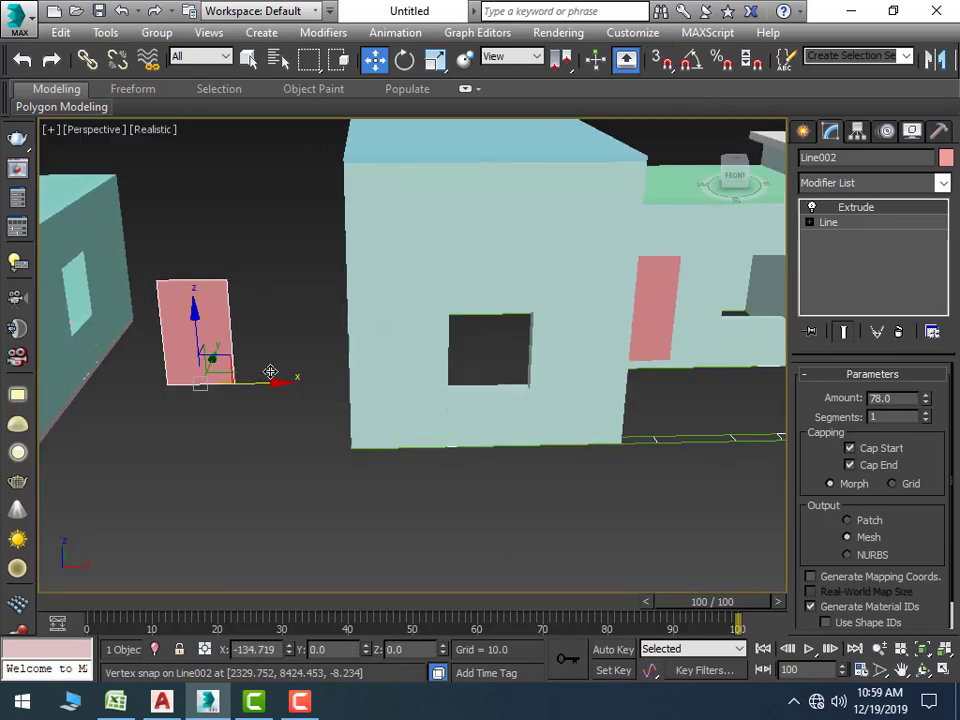
drag(464, 383, 258, 374)
scroll(482, 379, down, 3)
scroll(437, 413, down, 2)
scroll(531, 353, up, 2)
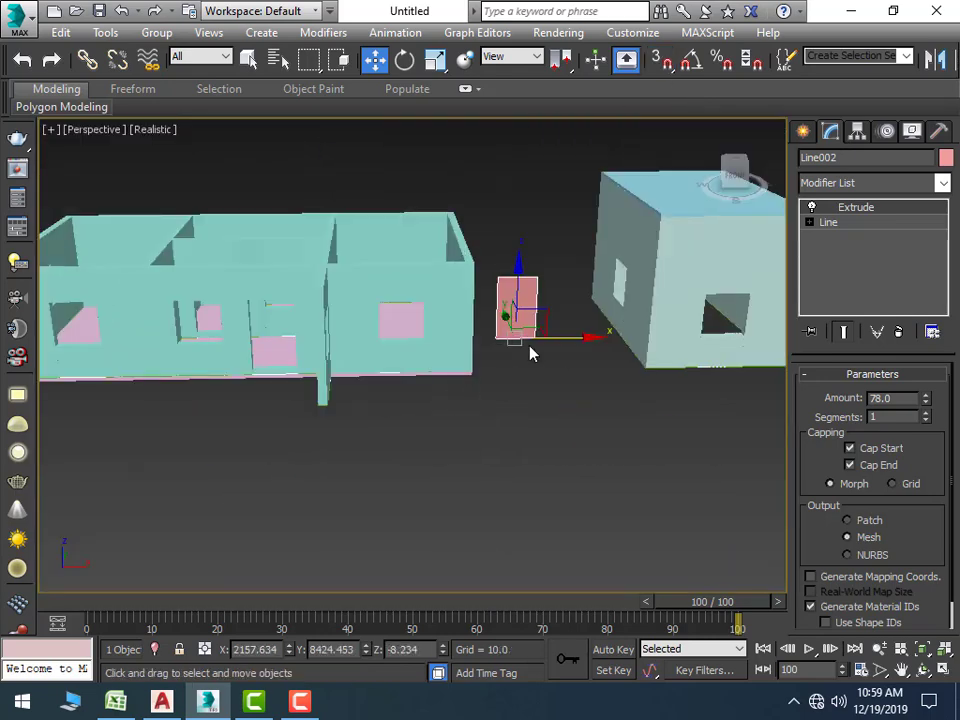
drag(592, 338, 364, 386)
scroll(317, 336, up, 2)
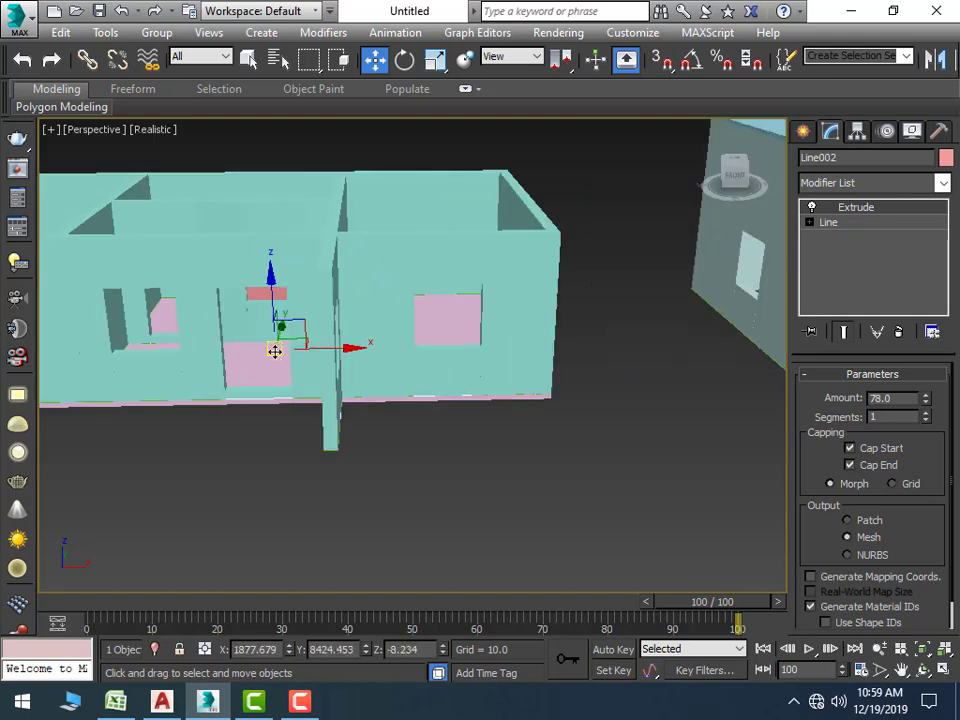
drag(280, 327, 248, 379)
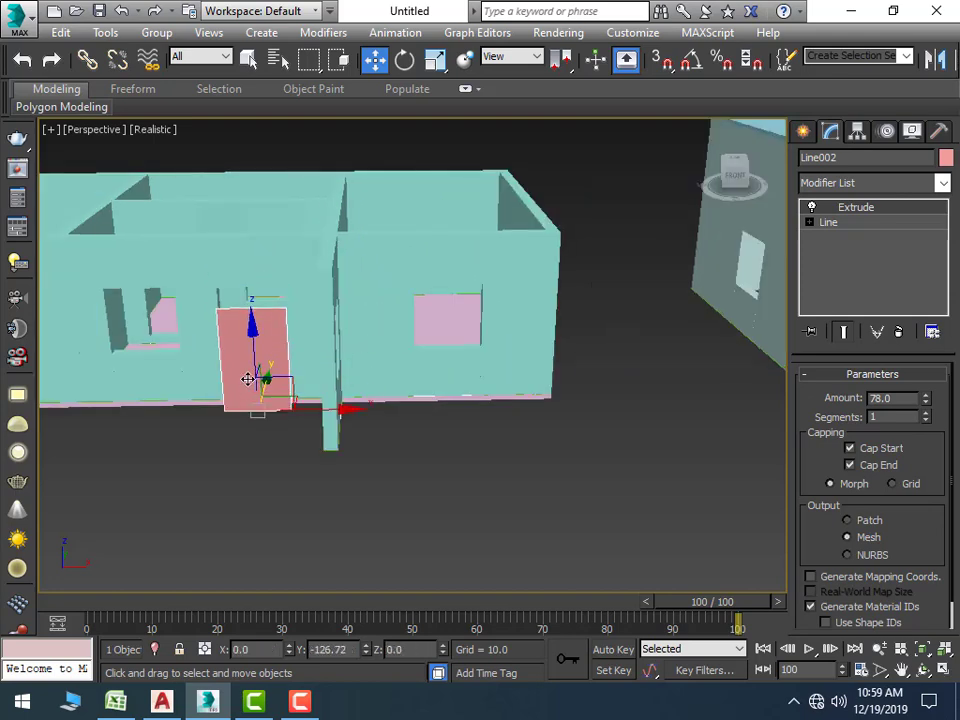
Raise the door copy onto the sill and fit it sideways into the doorway
scroll(229, 400, up, 2)
scroll(276, 428, down, 2)
scroll(450, 413, up, 4)
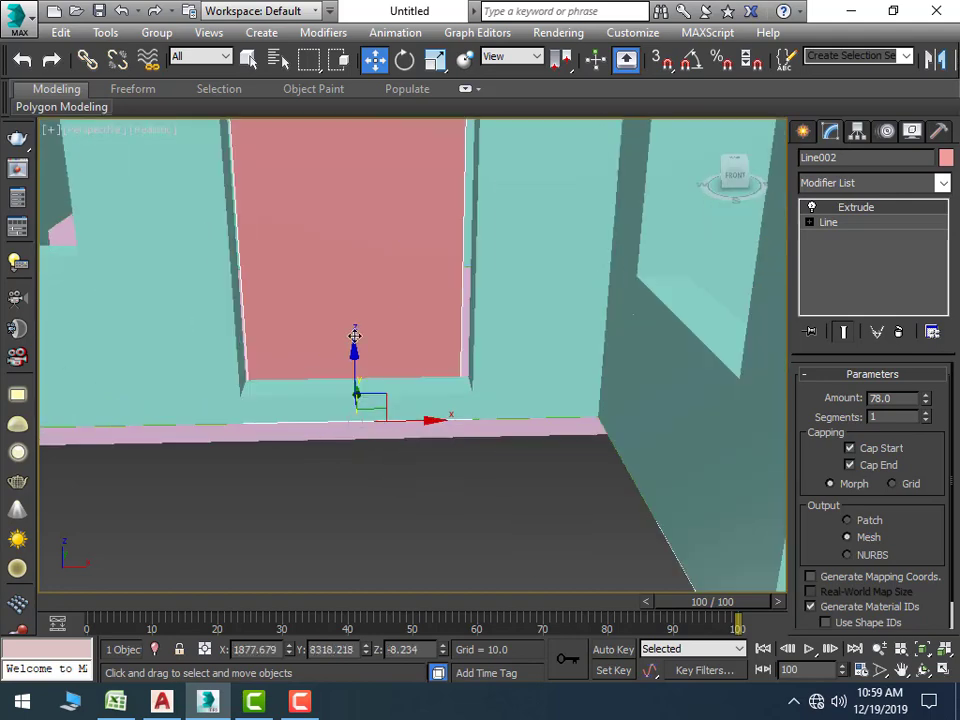
scroll(401, 470, down, 4)
scroll(401, 470, up, 3)
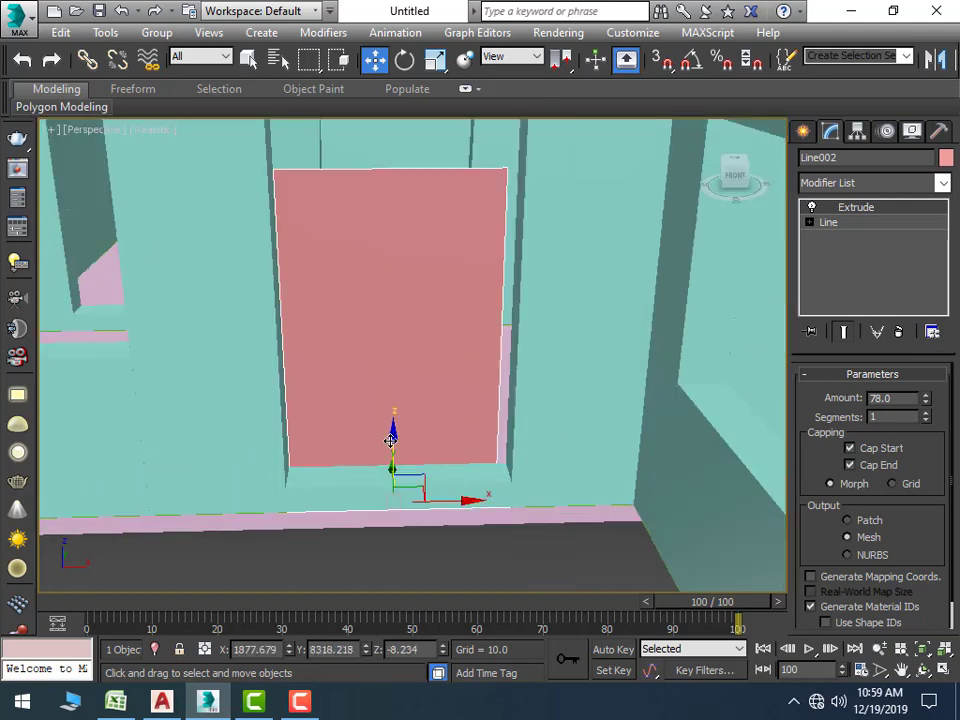
drag(392, 432, 390, 414)
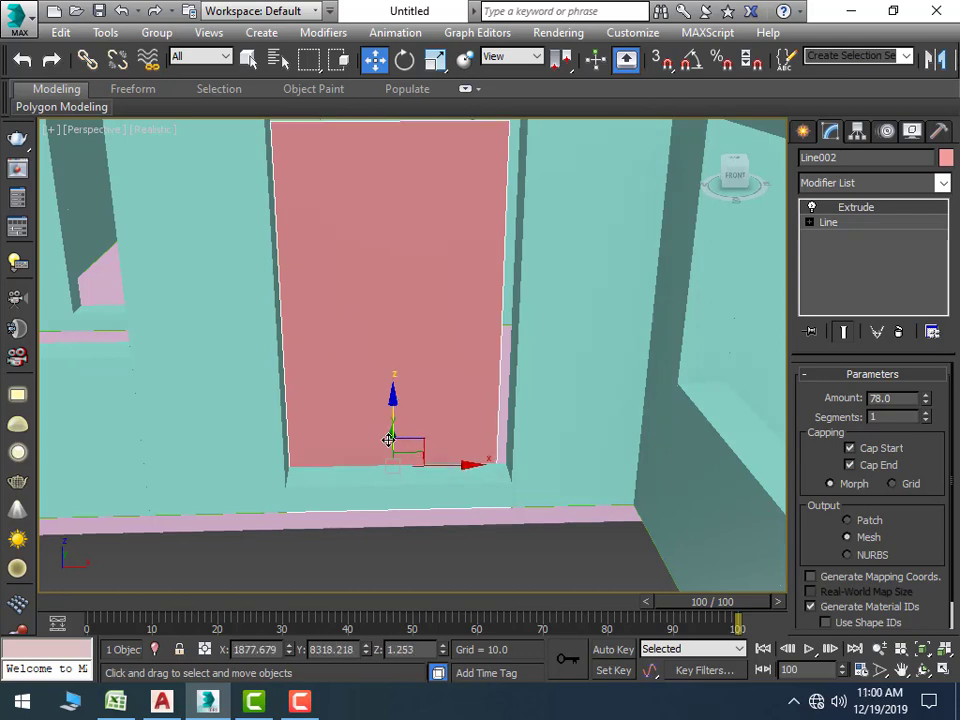
drag(391, 437, 398, 467)
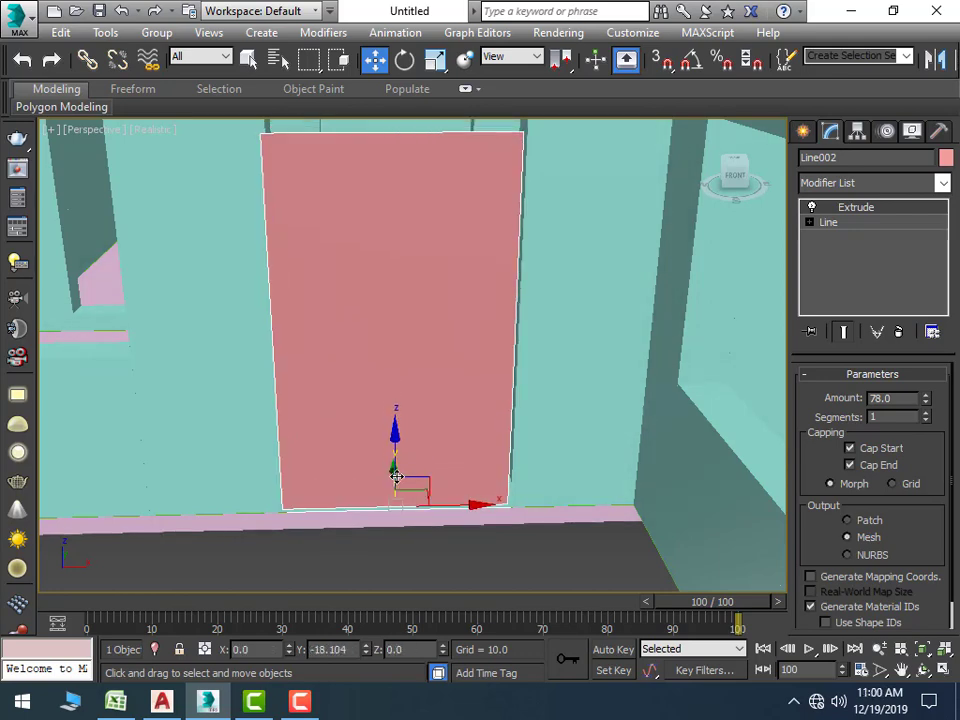
drag(397, 467, 407, 459)
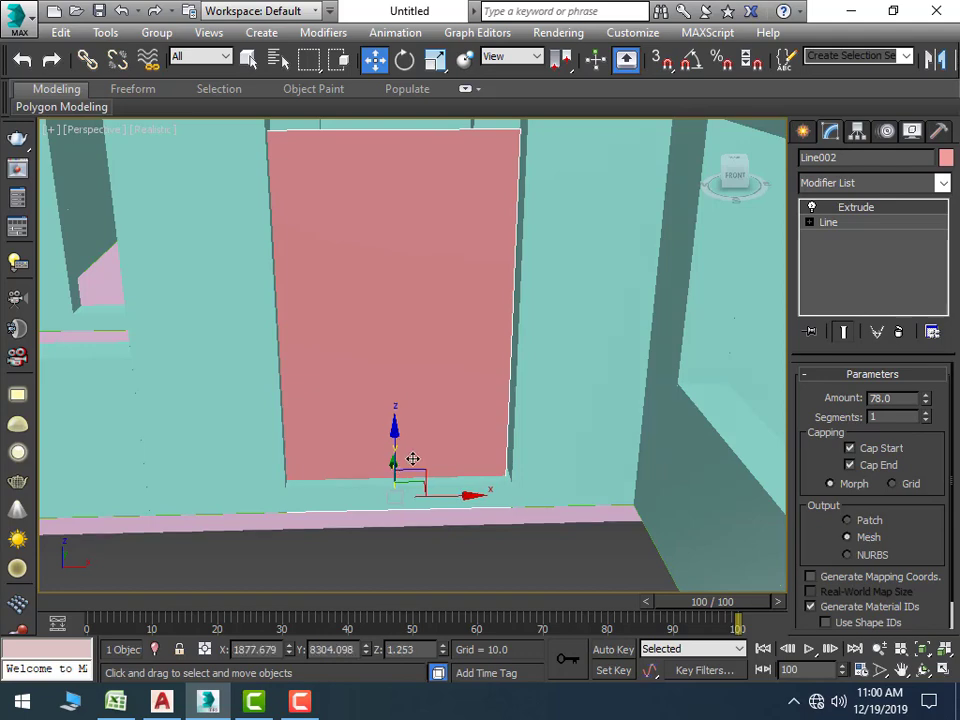
scroll(399, 471, down, 3)
mouse_move(399, 471)
alt+middle_down()
mouse_move(422, 506)
mouse_move(433, 497)
alt+middle_up()
scroll(420, 445, up, 3)
drag(431, 485, 441, 530)
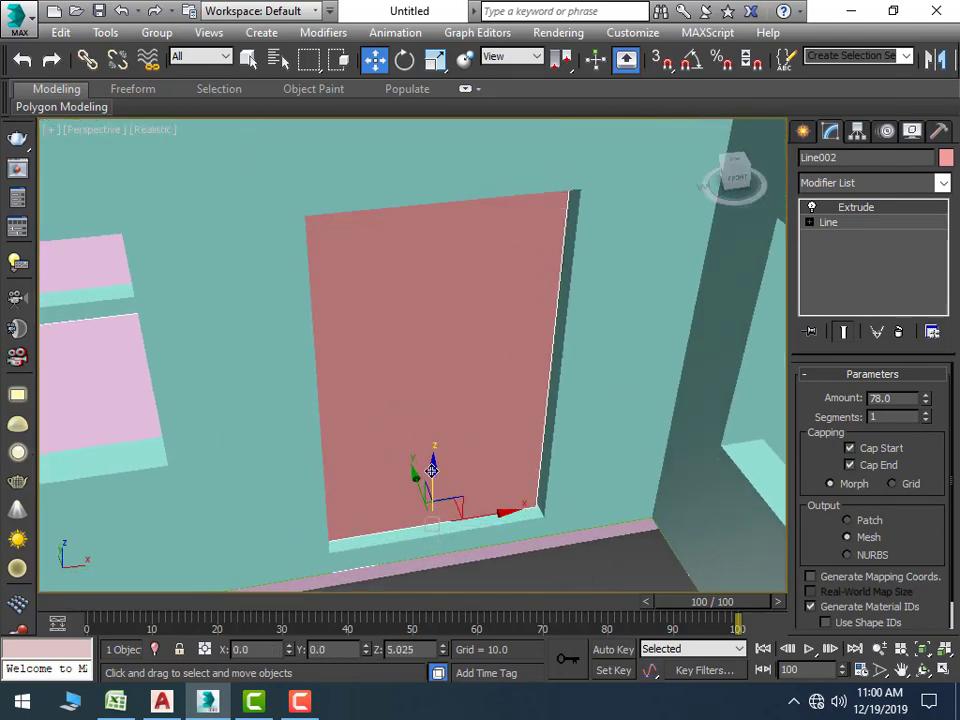
drag(503, 511, 507, 509)
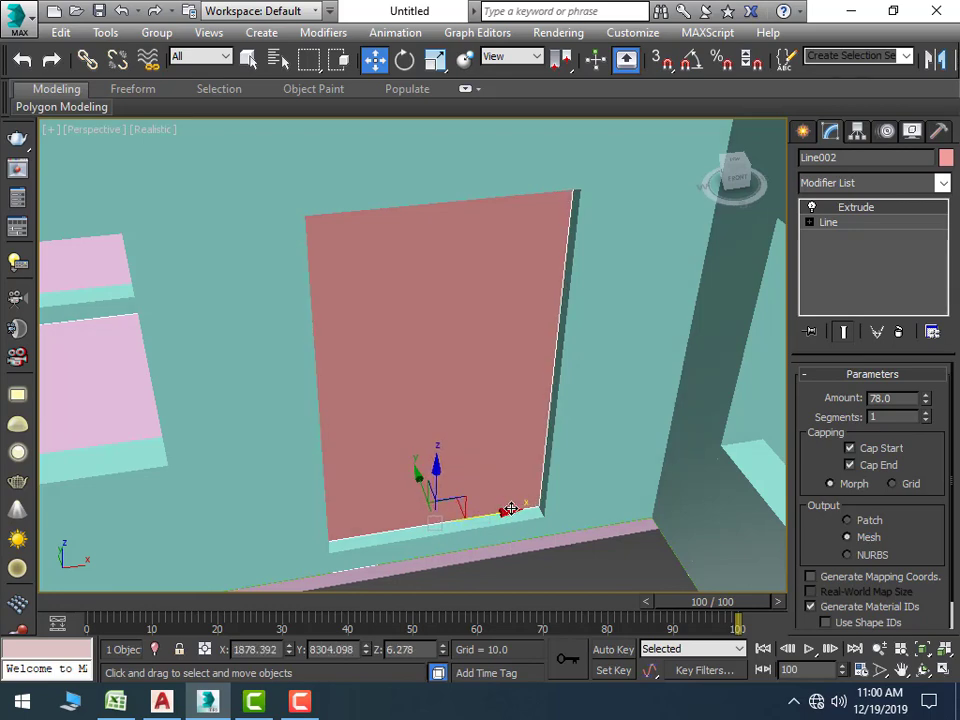
Orbit and pan to a high, centred view of the pink-floored house
scroll(508, 515, down, 5)
scroll(470, 500, down, 2)
scroll(505, 490, up, 2)
mouse_move(510, 491)
alt+middle_down()
mouse_move(544, 465)
mouse_move(421, 573)
mouse_move(437, 546)
mouse_move(473, 542)
mouse_move(490, 552)
alt+middle_up()
scroll(473, 542, down, 5)
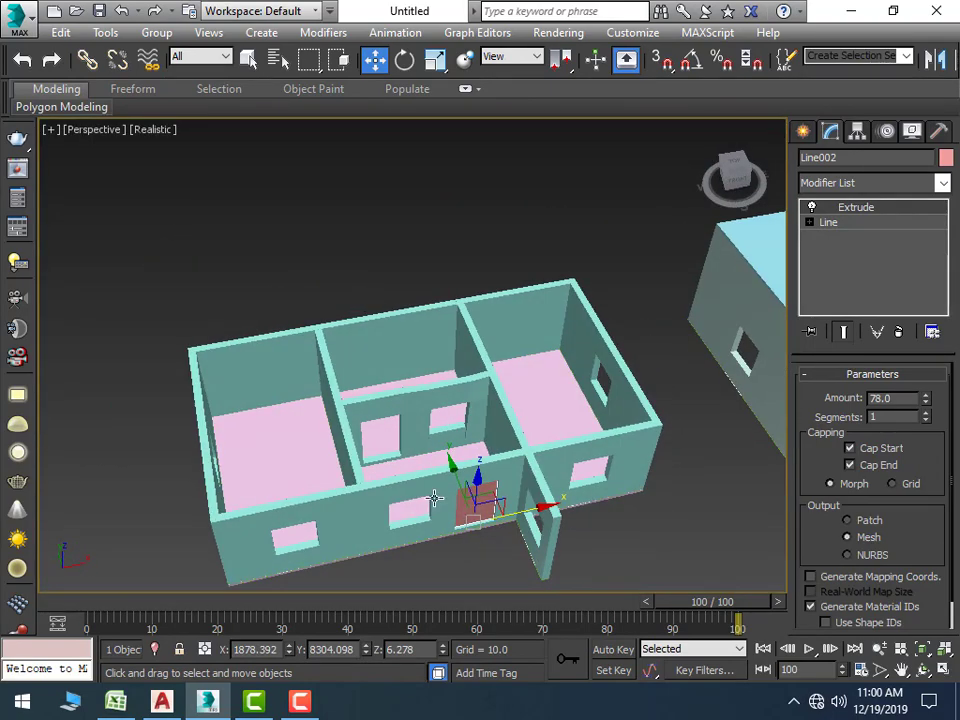
middle_drag(480, 465, 494, 528)
middle_drag(373, 591, 409, 454)
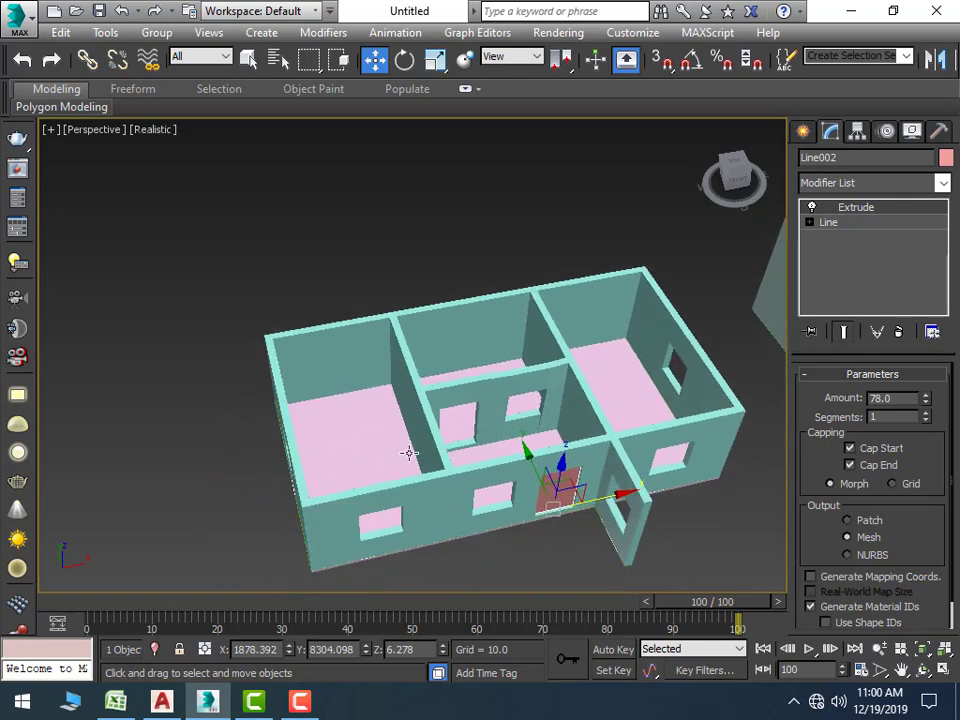
Clone another door copy (Line003) and shift it along X into an inner doorway
shift+drag(514, 440, 534, 405)
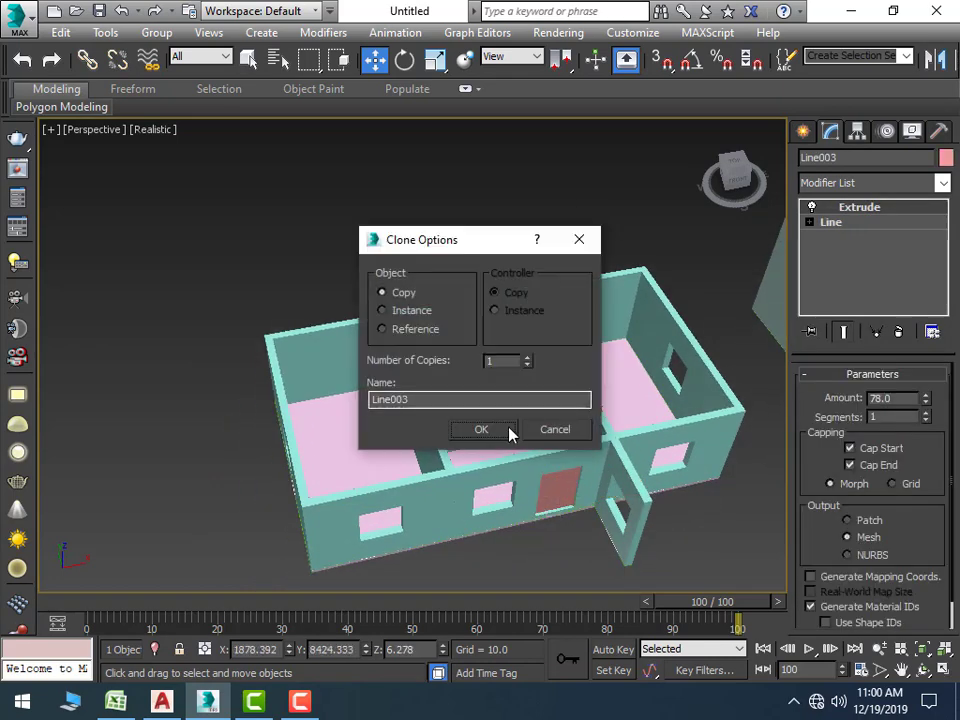
key(Return)
drag(590, 415, 510, 448)
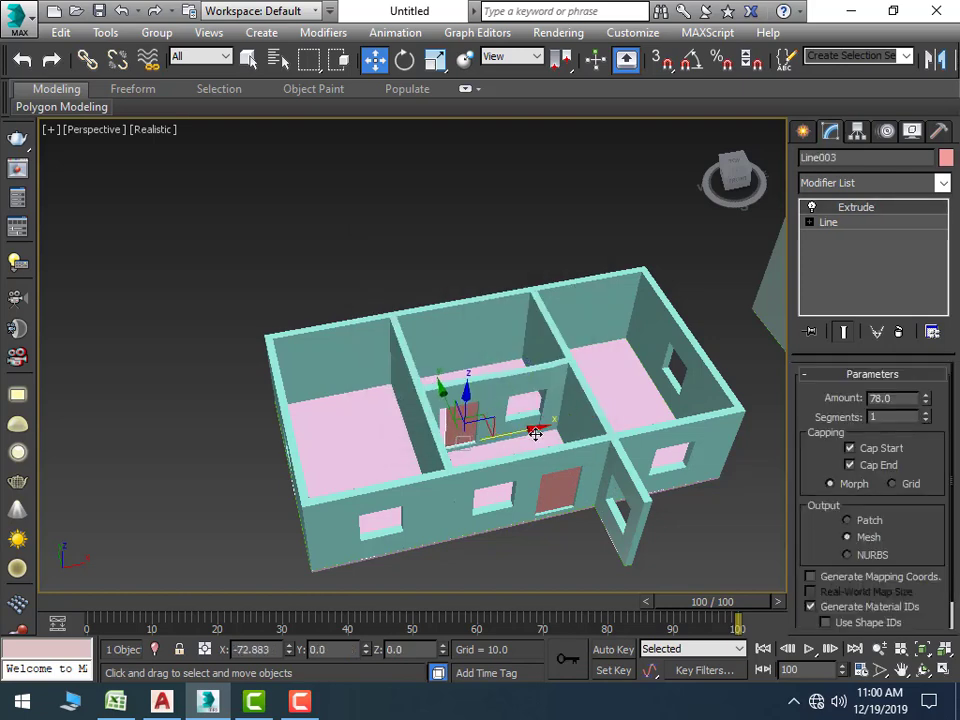
scroll(502, 453, up, 4)
scroll(502, 453, up, 5)
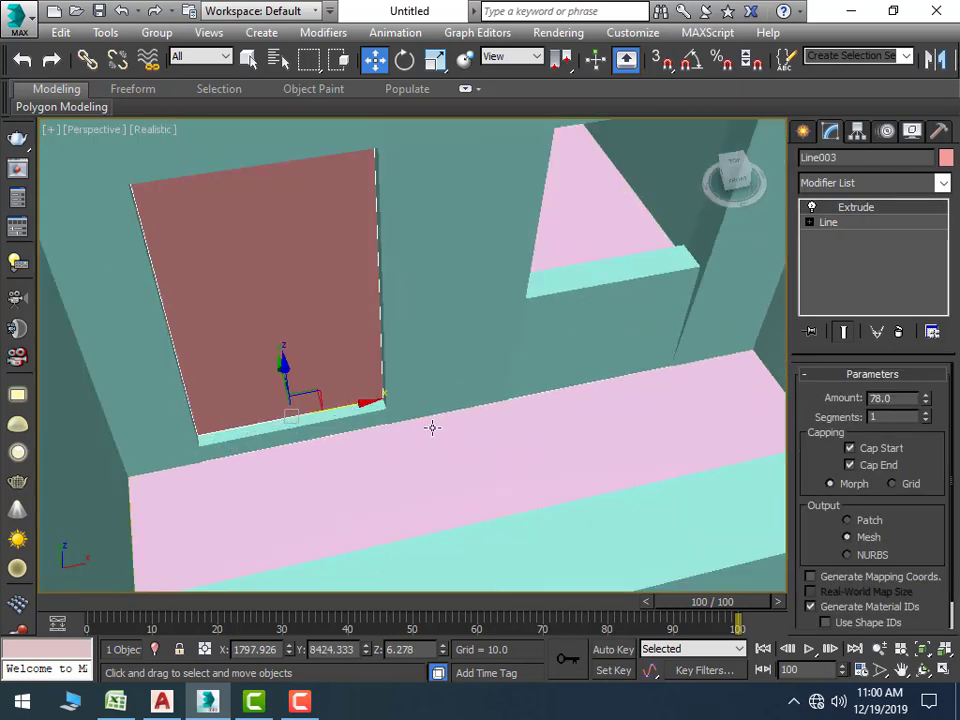
drag(366, 403, 364, 401)
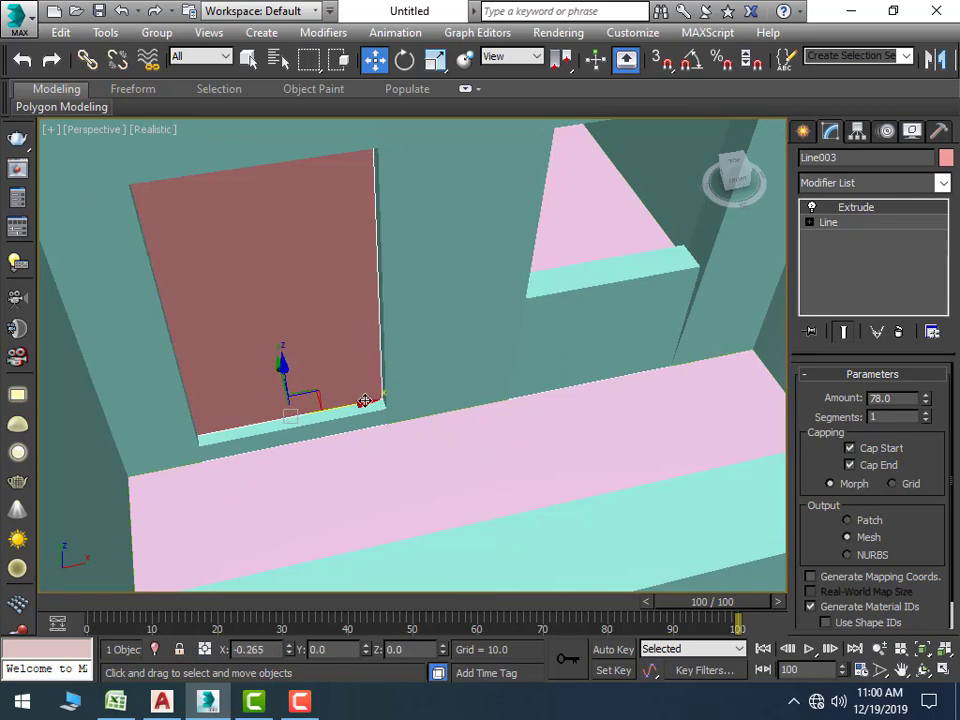
scroll(364, 401, down, 5)
scroll(452, 566, down, 2)
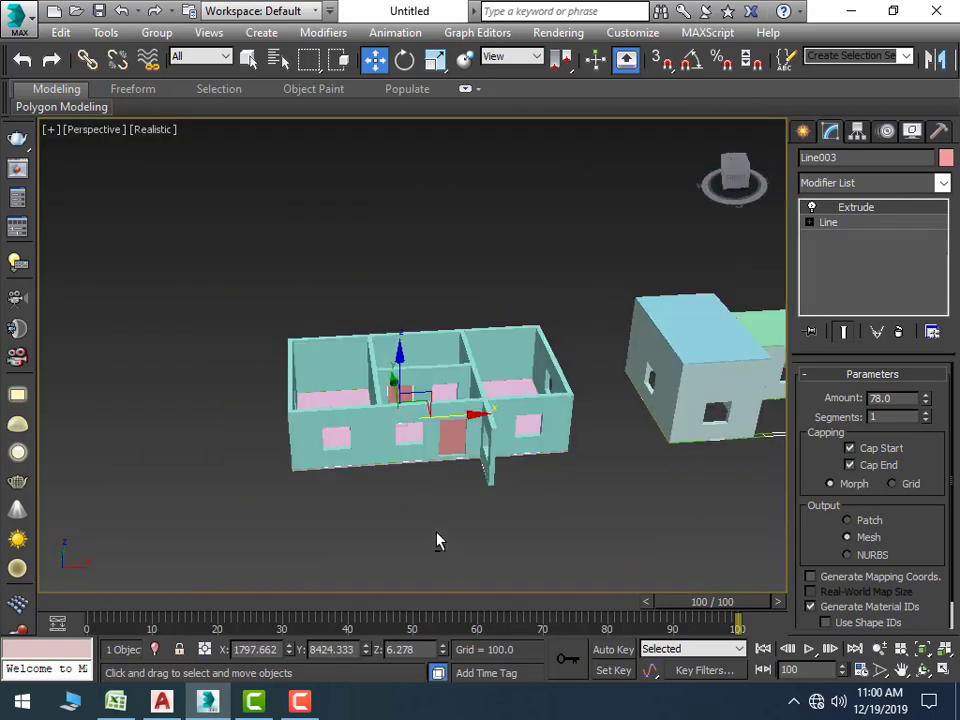
Deselect and orbit out to view both buildings from an angle
click(440, 536)
mouse_move(444, 531)
alt+middle_down()
mouse_move(476, 527)
mouse_move(336, 531)
mouse_move(474, 529)
mouse_move(416, 489)
alt+middle_up()
scroll(428, 509, down, 2)
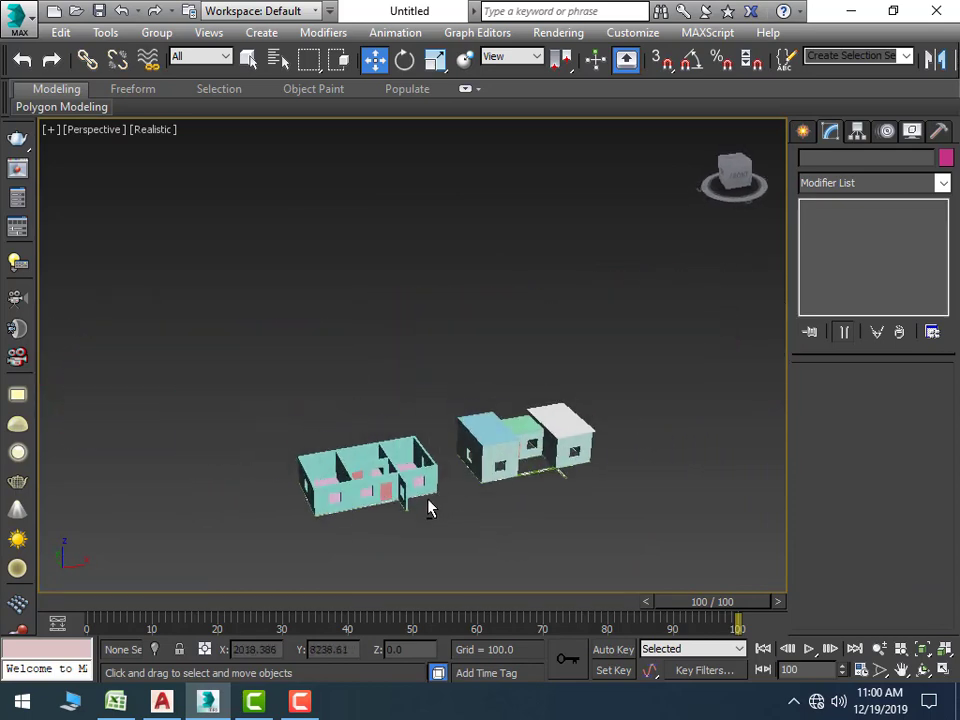
scroll(429, 508, up, 2)
scroll(436, 495, down, 2)
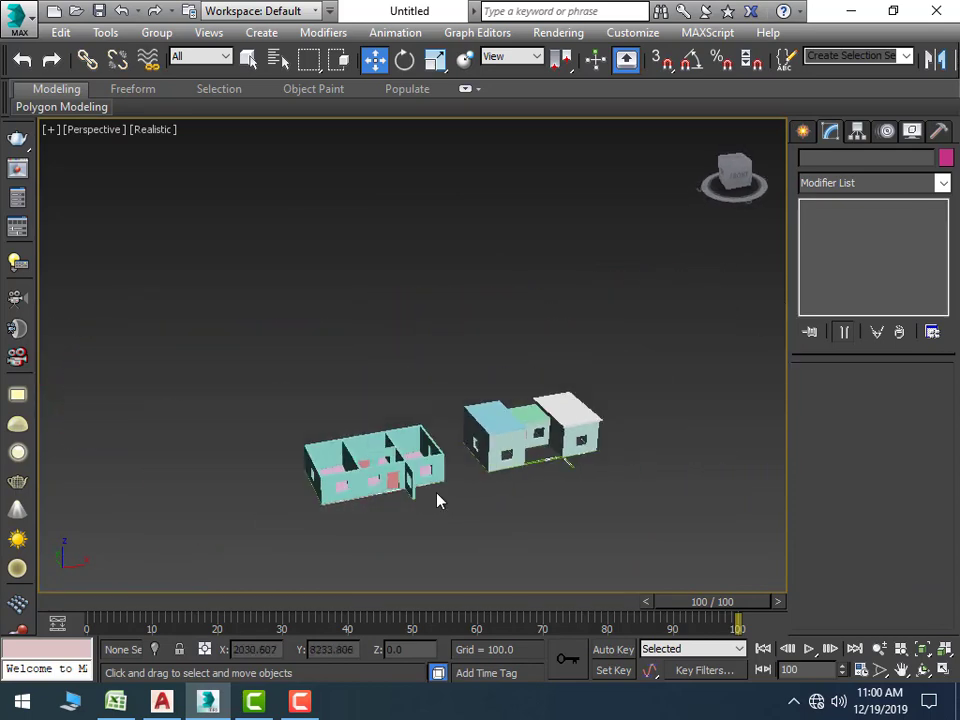
Maximize the Front view and centre it on the house models
key(alt+w)
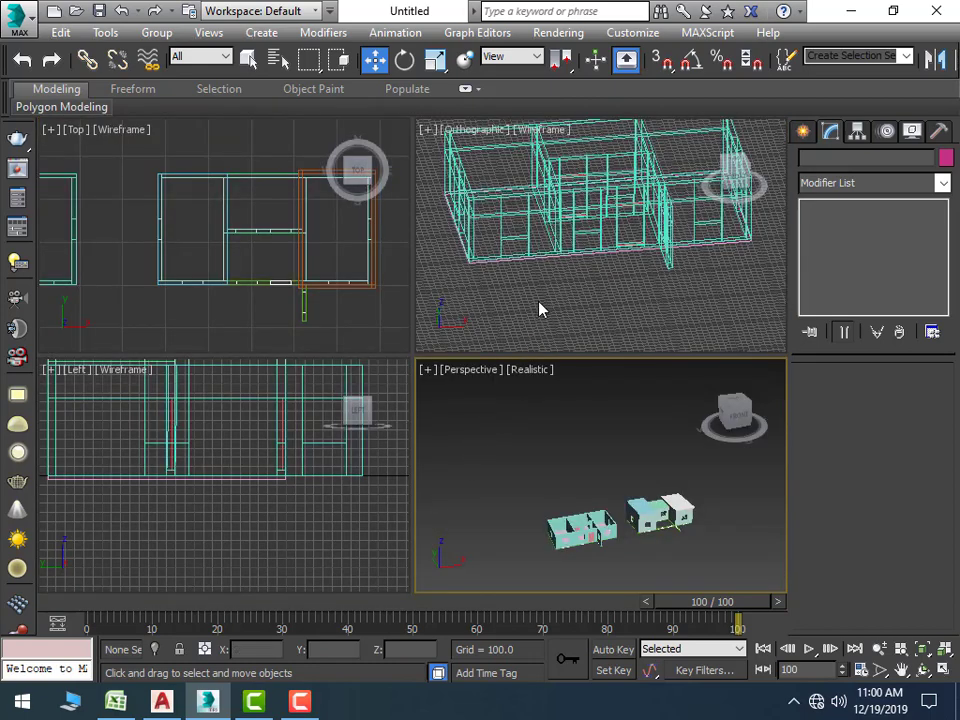
key(alt+w)
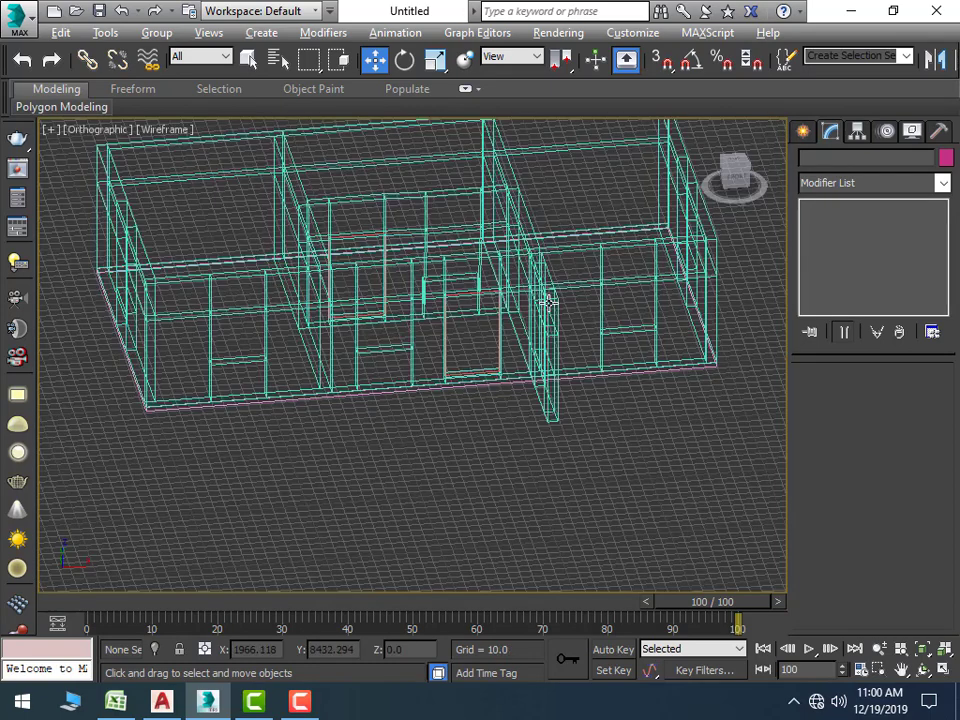
key(f)
middle_drag(542, 332, 446, 396)
scroll(480, 394, up, 3)
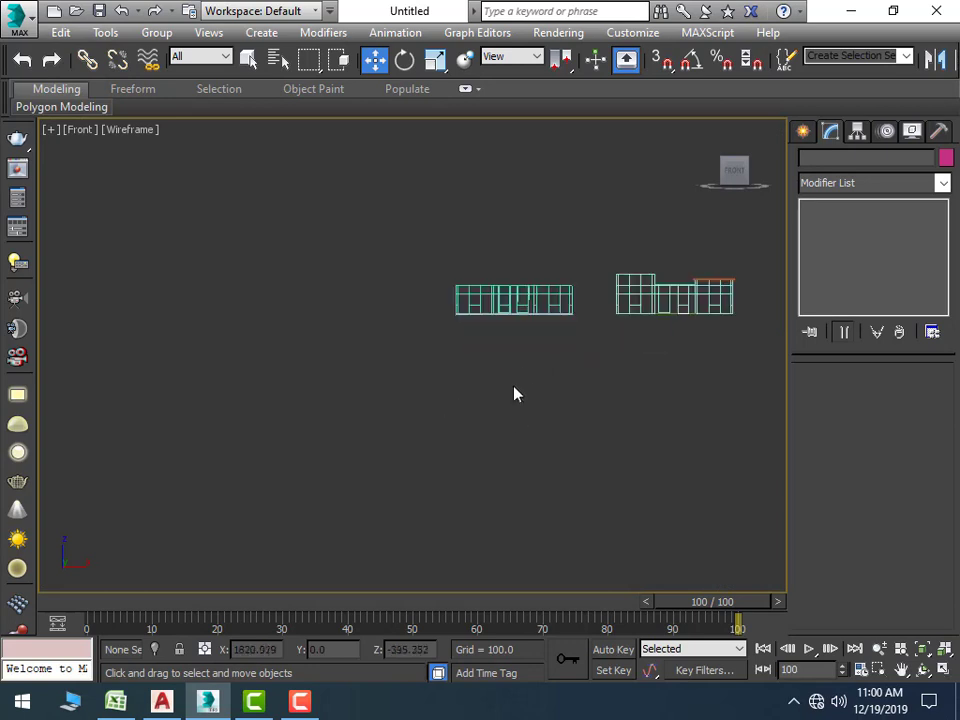
middle_drag(514, 392, 433, 396)
scroll(433, 396, up, 3)
mouse_move(506, 364)
middle_down()
mouse_move(401, 437)
mouse_move(437, 409)
middle_up()
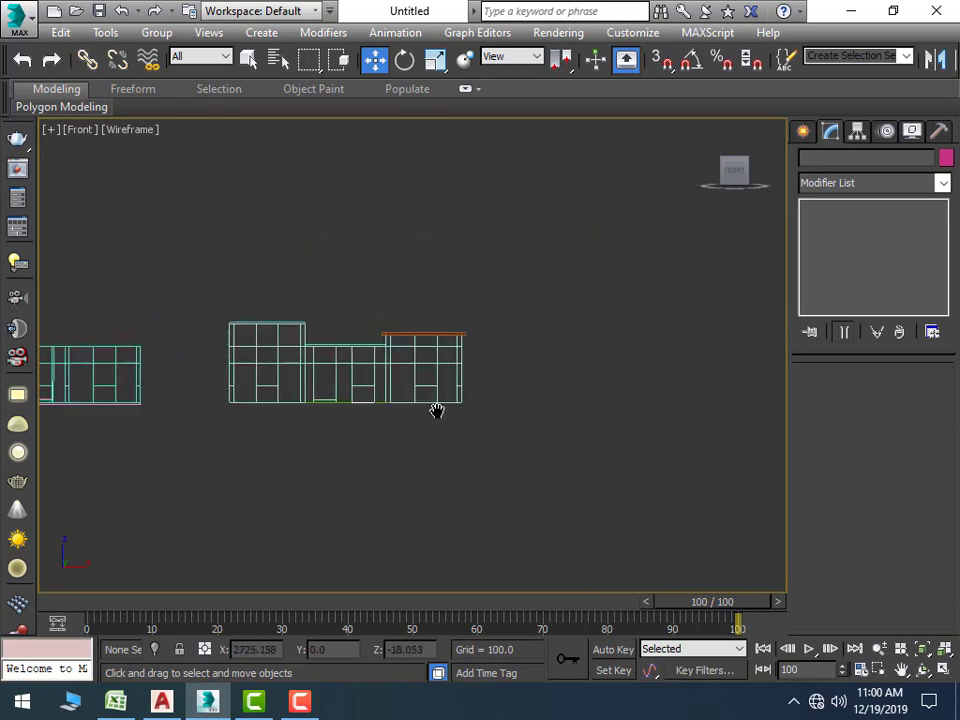
Draw a standard Box right of the house with 3 width segments and height 6.0
click(803, 131)
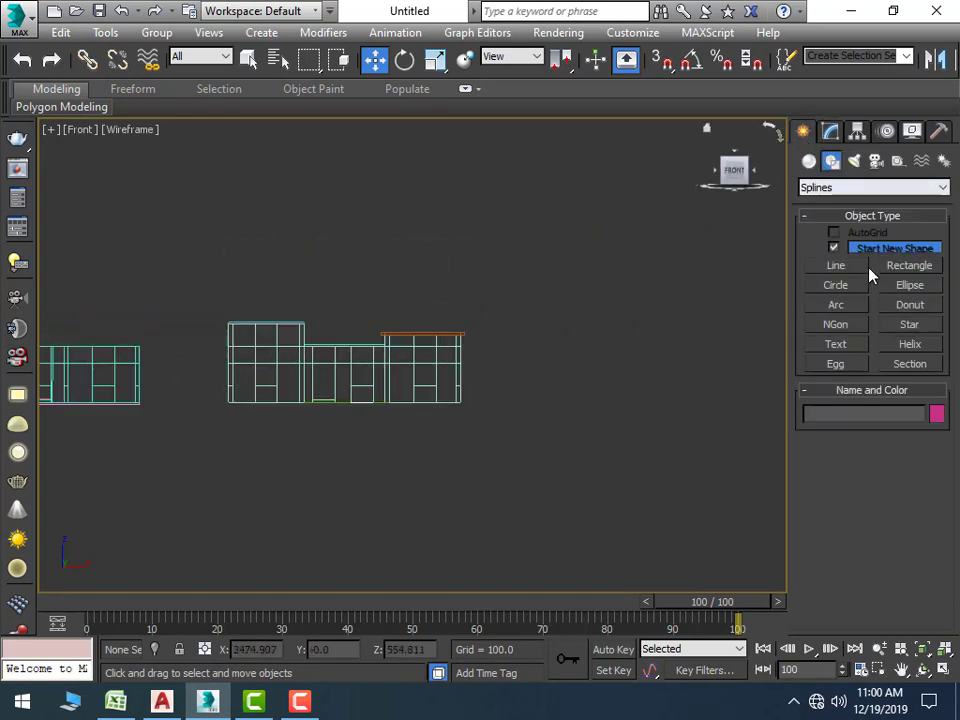
click(808, 161)
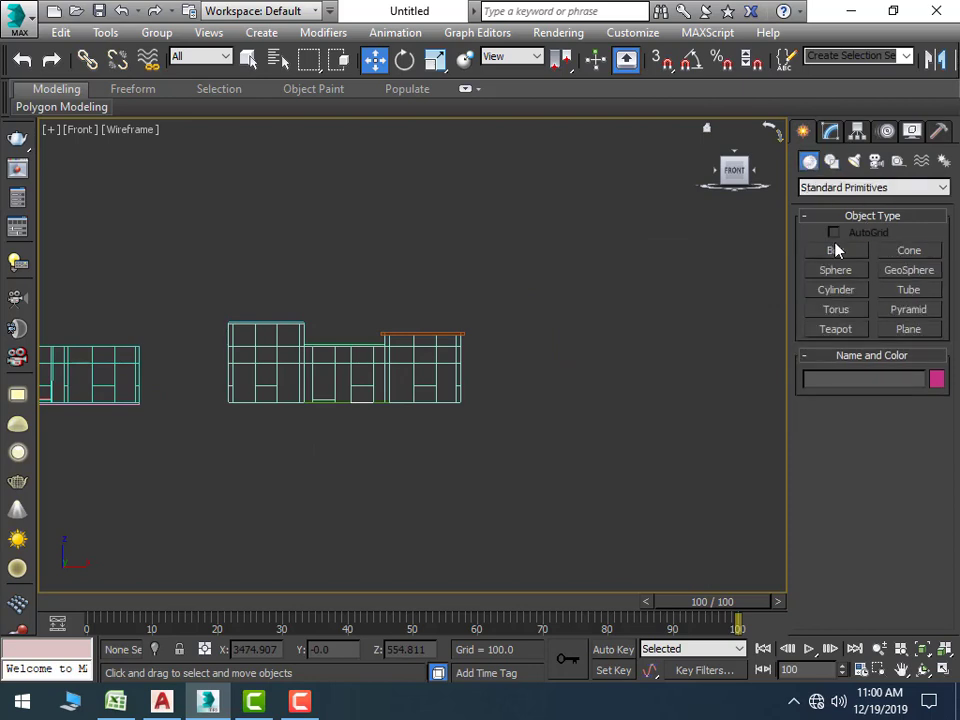
click(836, 251)
mouse_move(597, 311)
middle_down()
mouse_move(554, 309)
mouse_move(512, 326)
middle_up()
drag(512, 326, 580, 387)
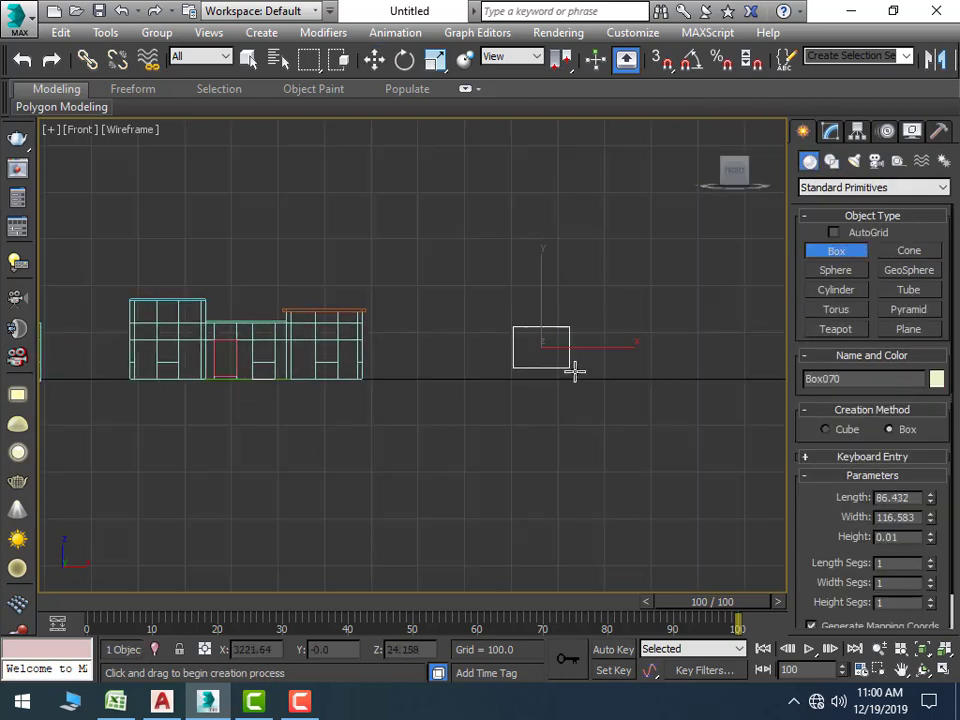
click(786, 551)
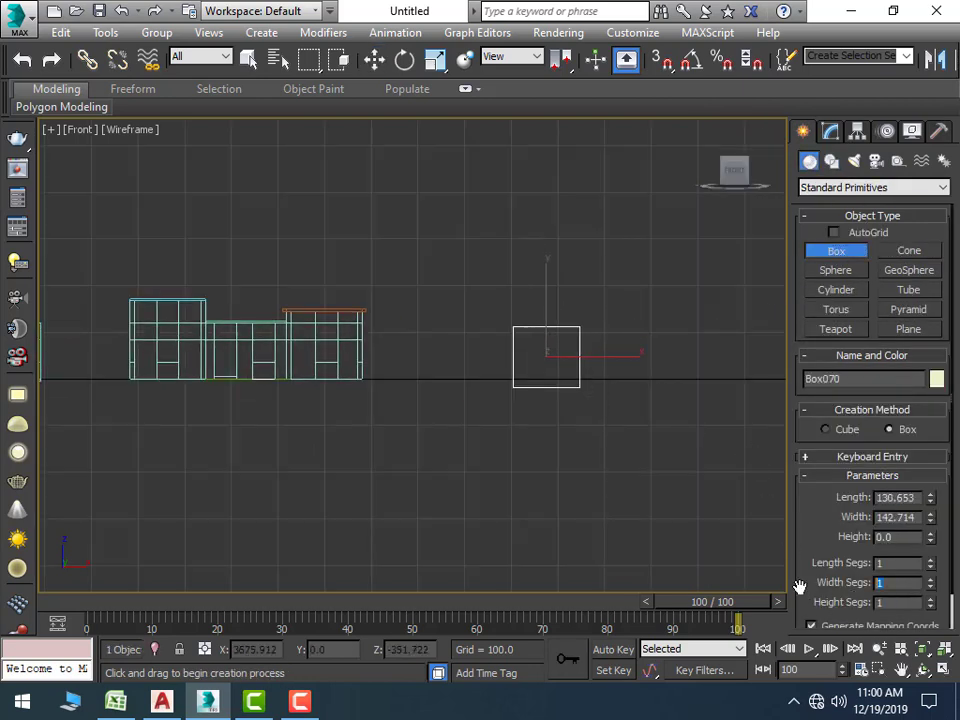
text(3)
click(899, 538)
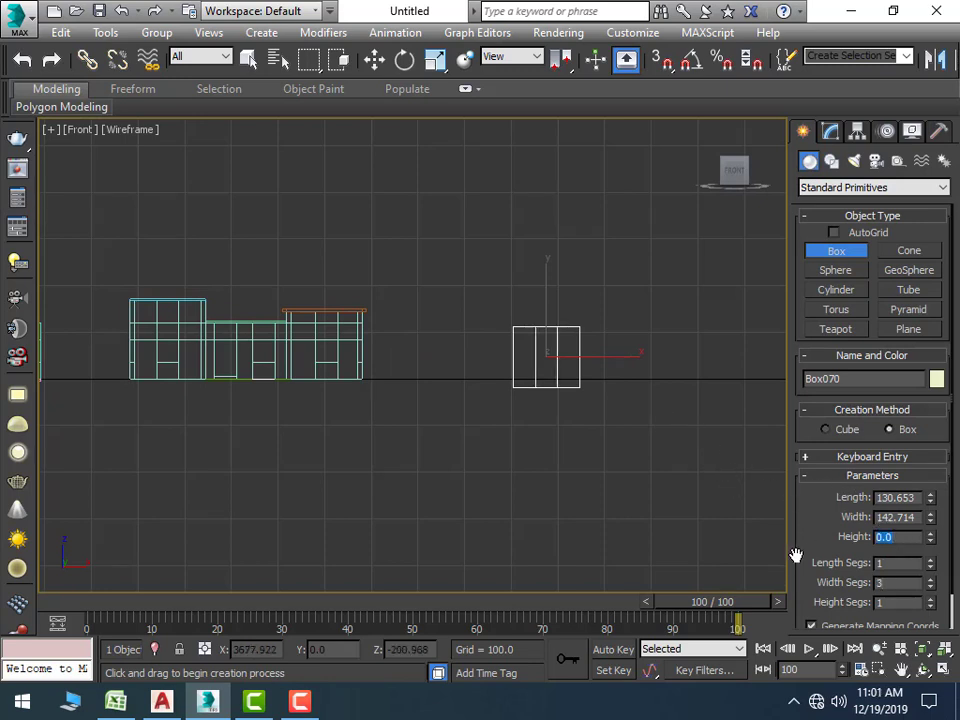
text(6)
key(Return)
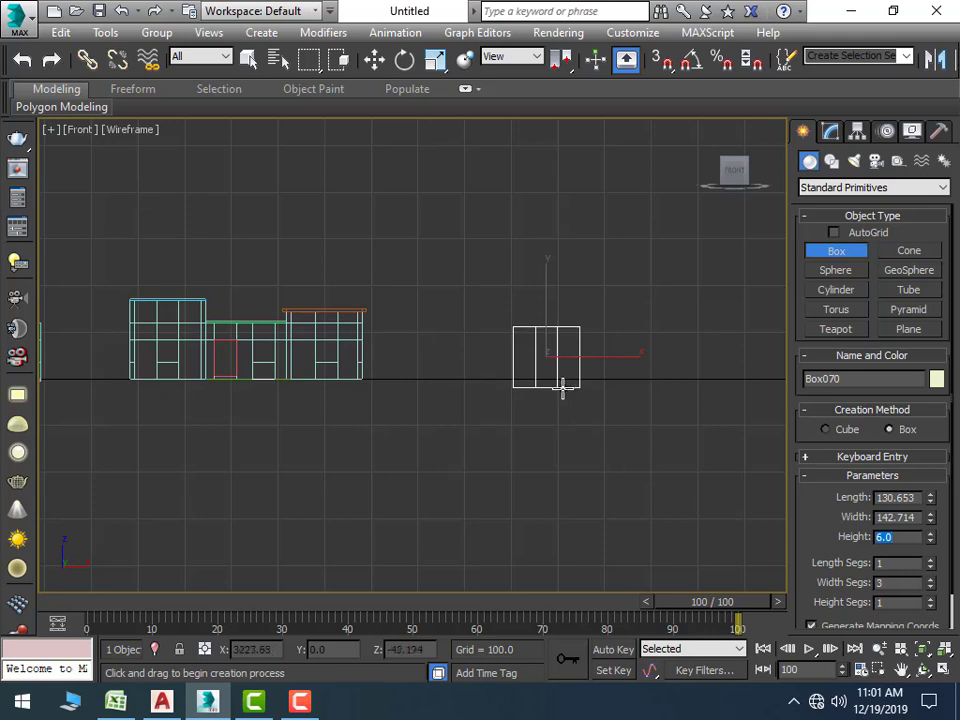
click(564, 380)
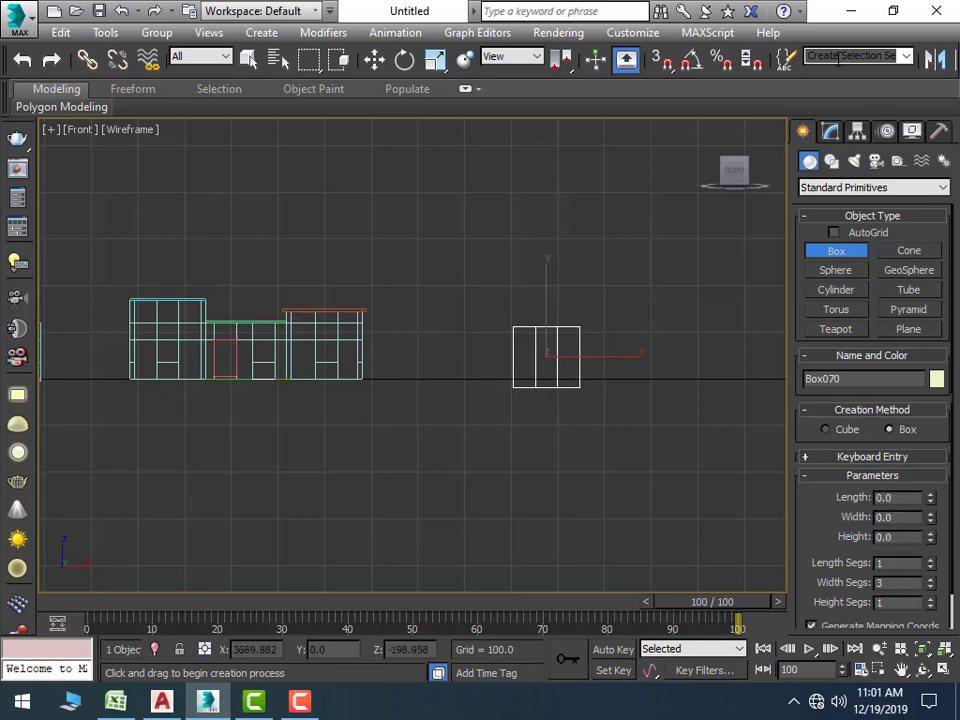
click(830, 133)
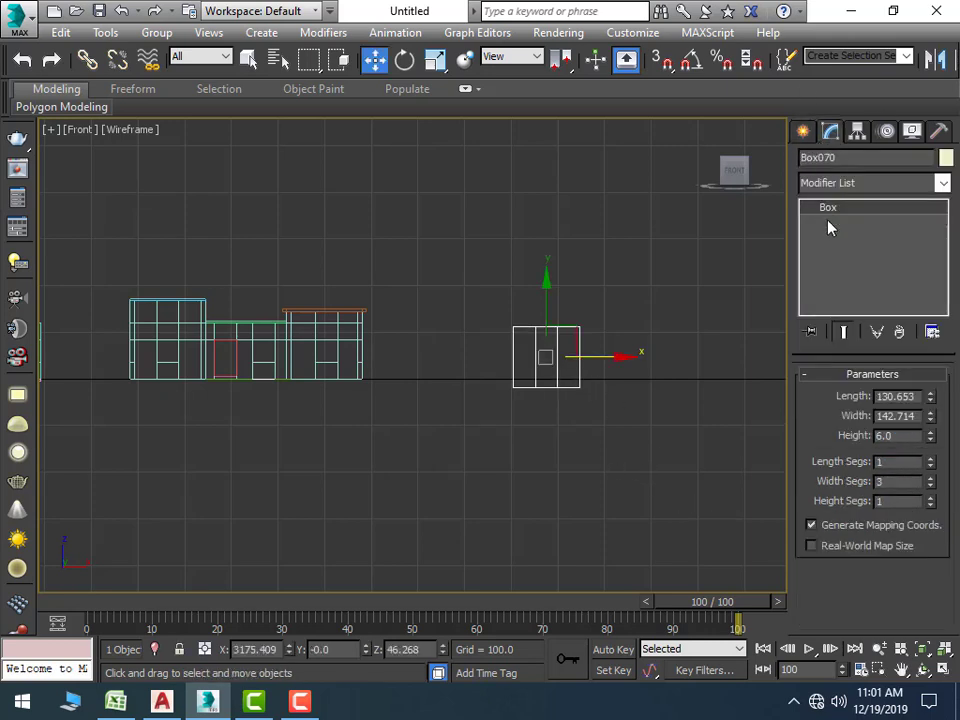
click(895, 396)
Set the box's Length and Width to 4' (48)
text(4')
key(Tab)
text(4')
key(Return)
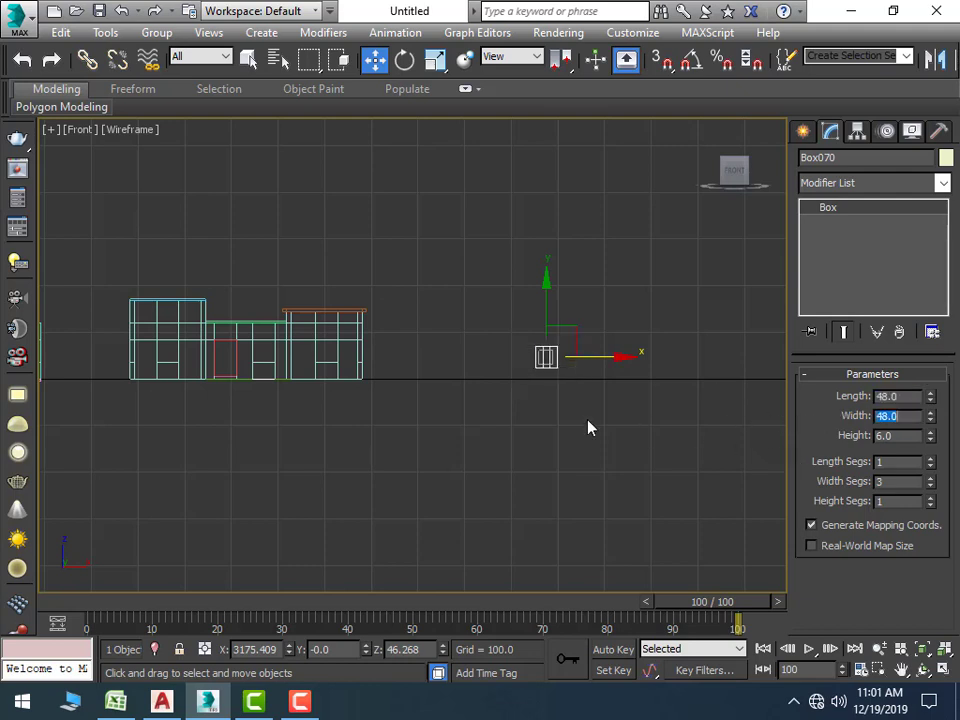
scroll(551, 371, up, 2)
scroll(531, 343, up, 1)
scroll(557, 398, up, 2)
Convert the box to Editable Poly and select its right panel polygon
click(530, 316)
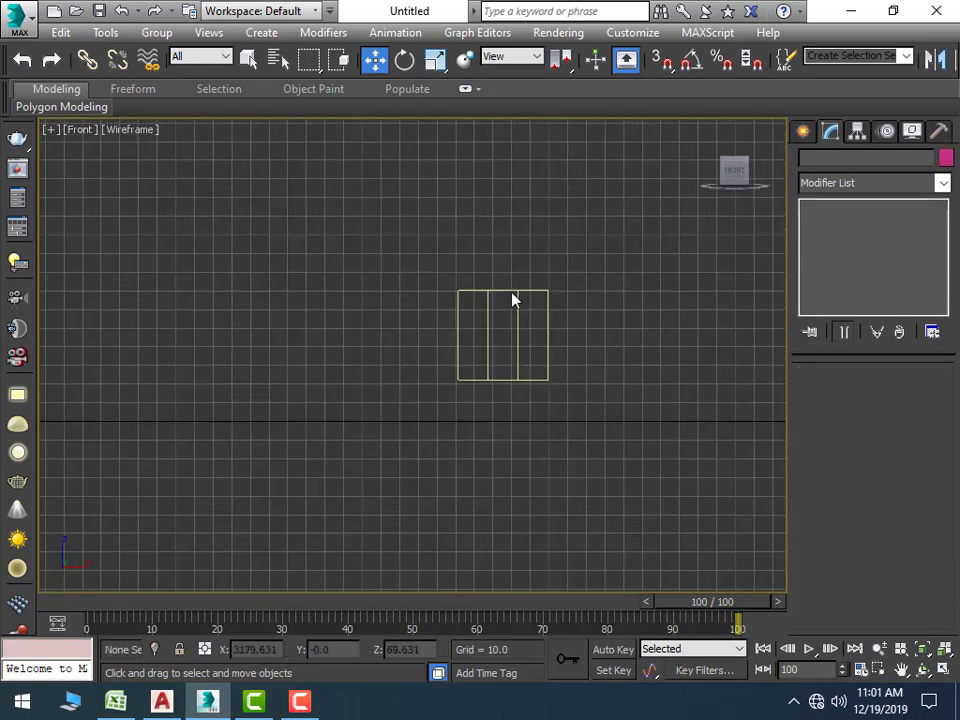
click(517, 289)
right_click(516, 287)
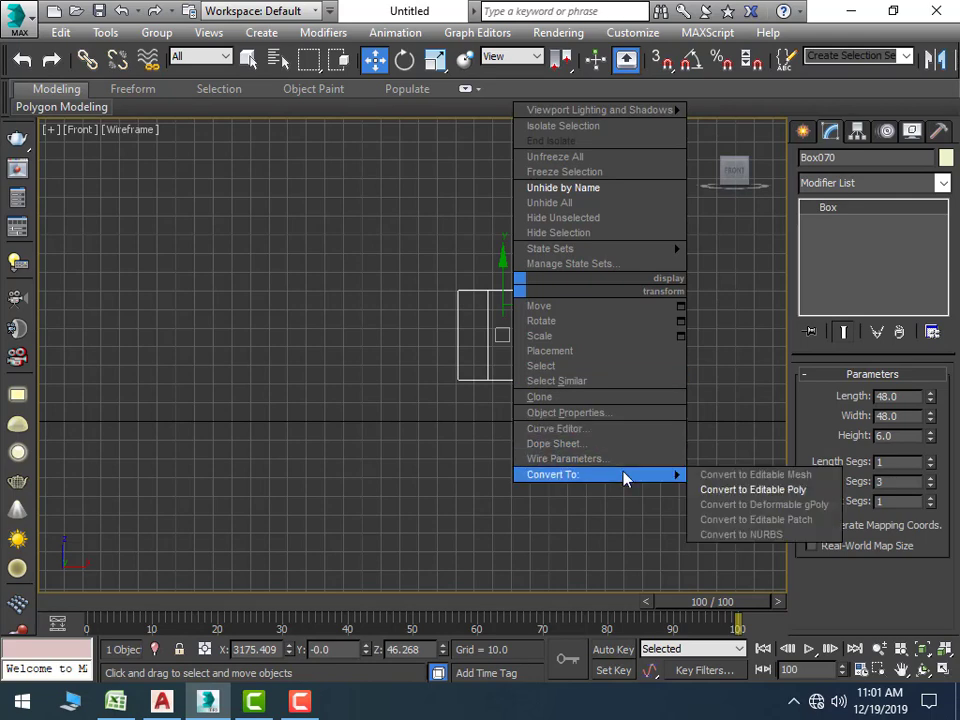
click(752, 489)
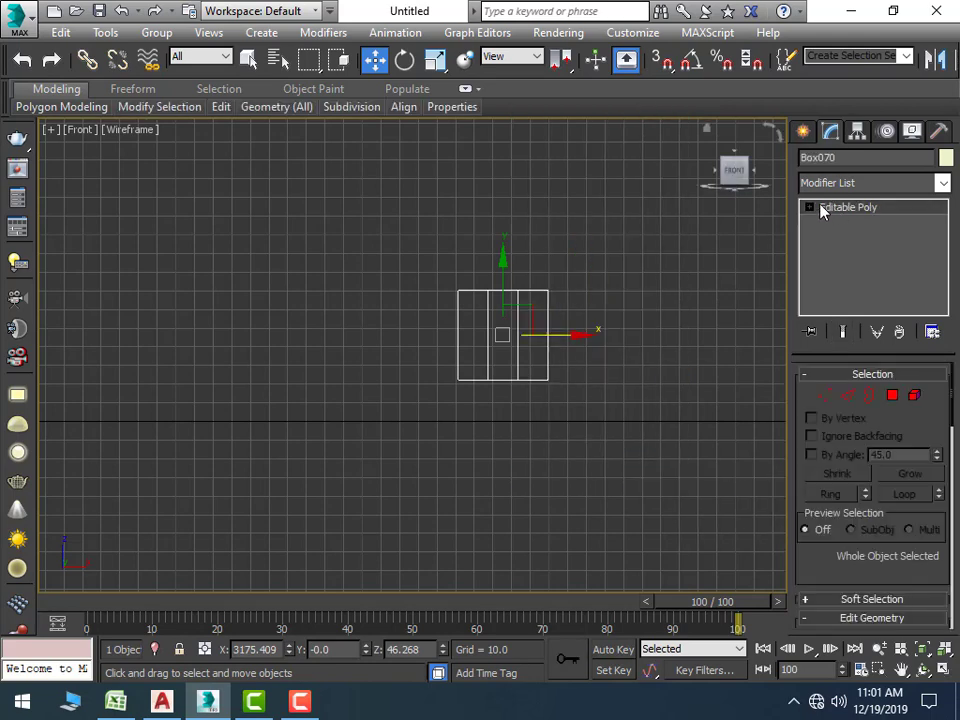
click(892, 395)
scroll(560, 320, up, 2)
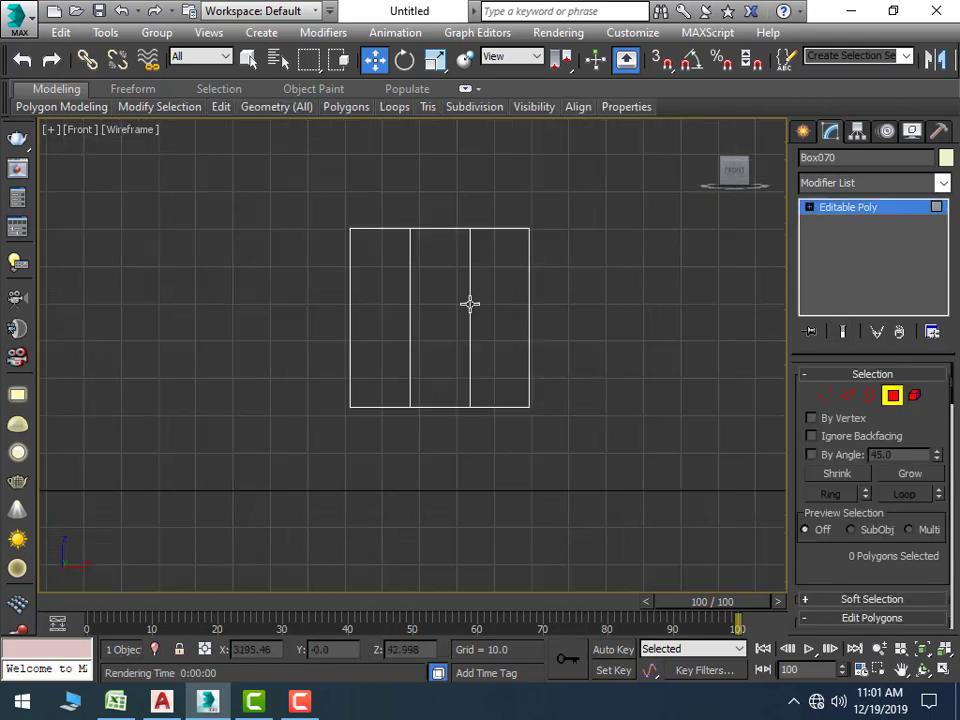
click(497, 311)
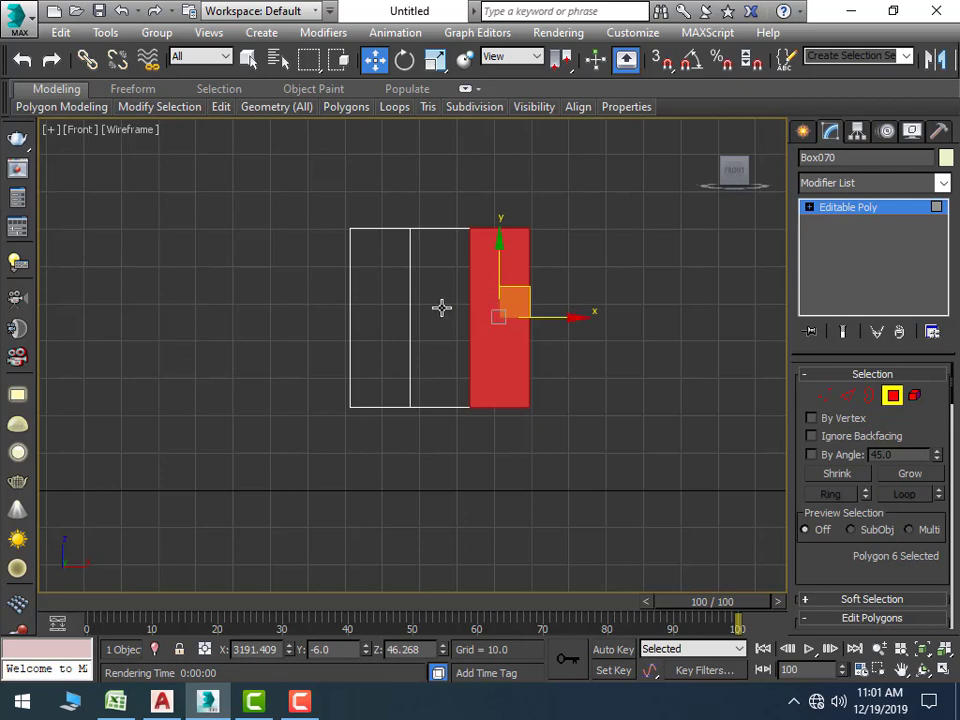
scroll(910, 580, down, 2)
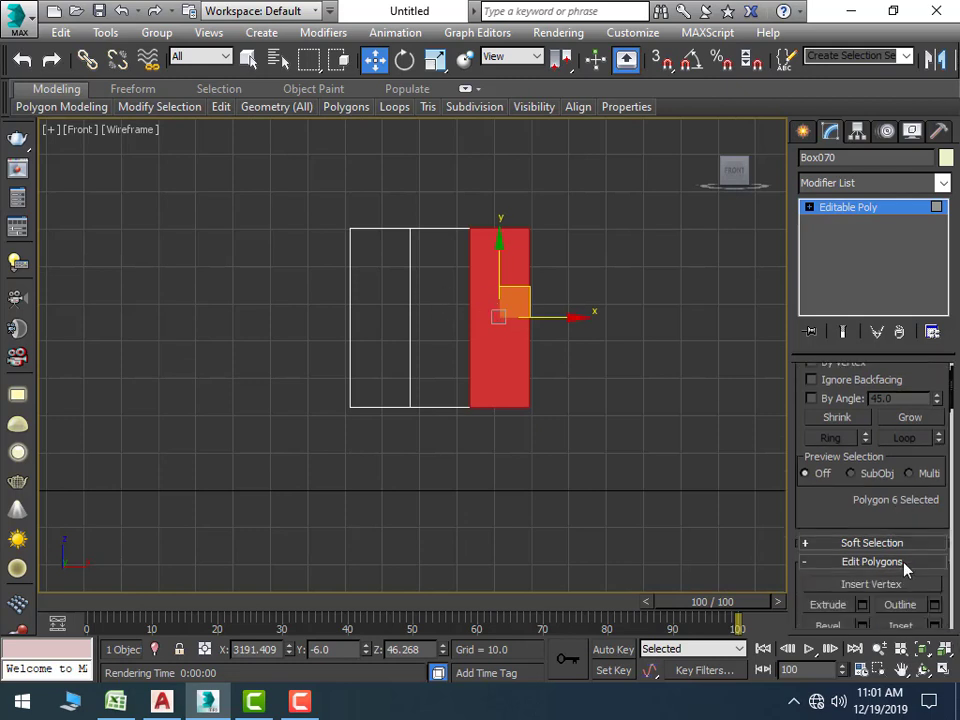
scroll(890, 585, down, 1)
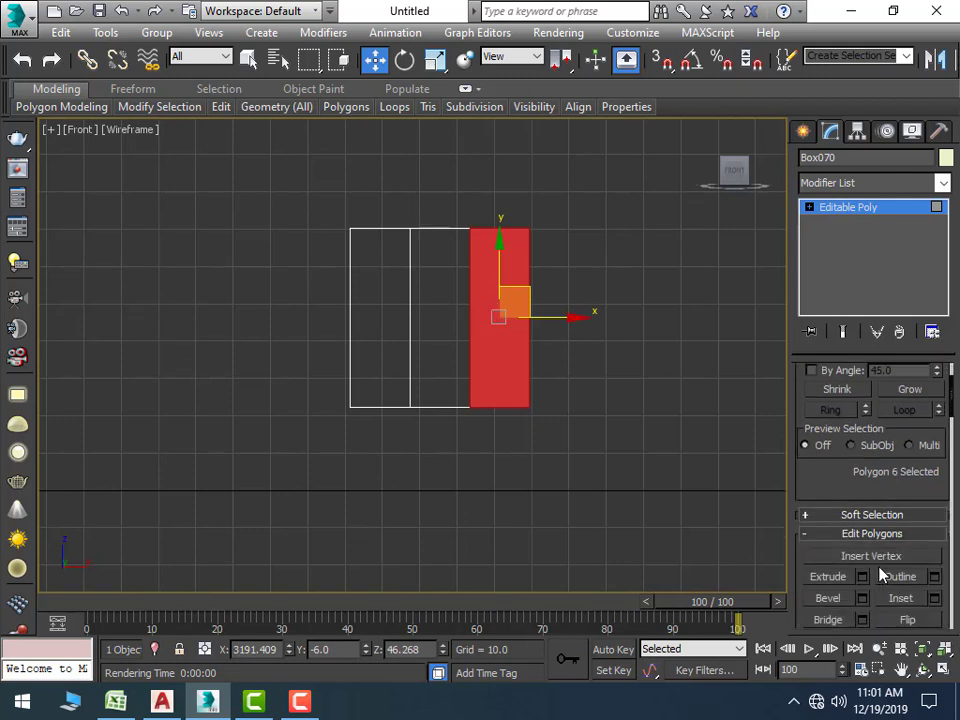
Inset the right, middle and left panel polygons of the window box
scroll(900, 602, down, 1)
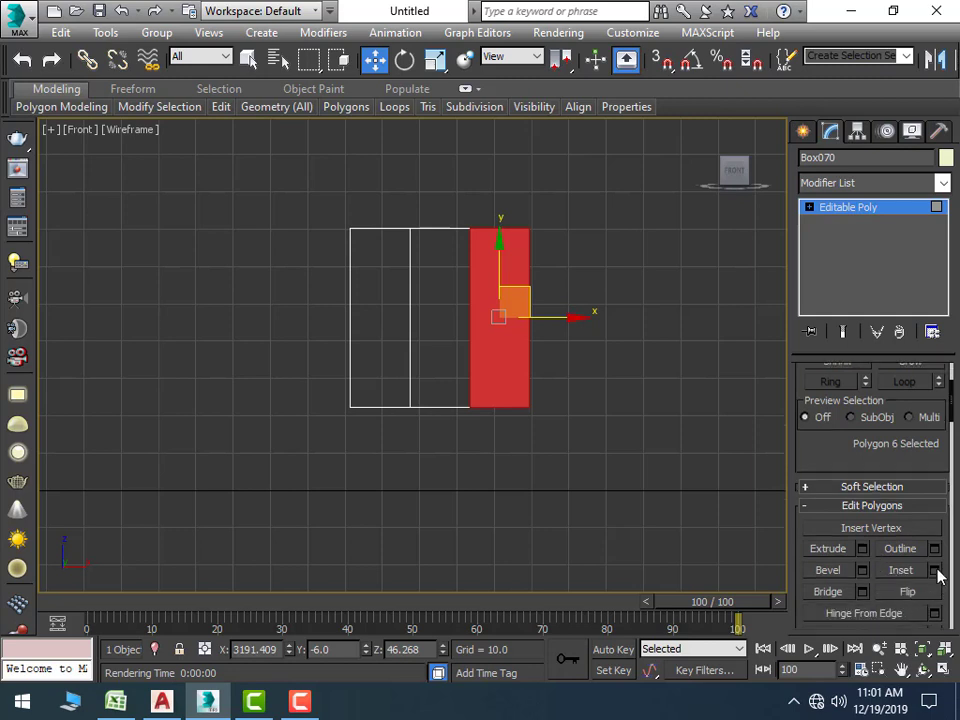
click(934, 570)
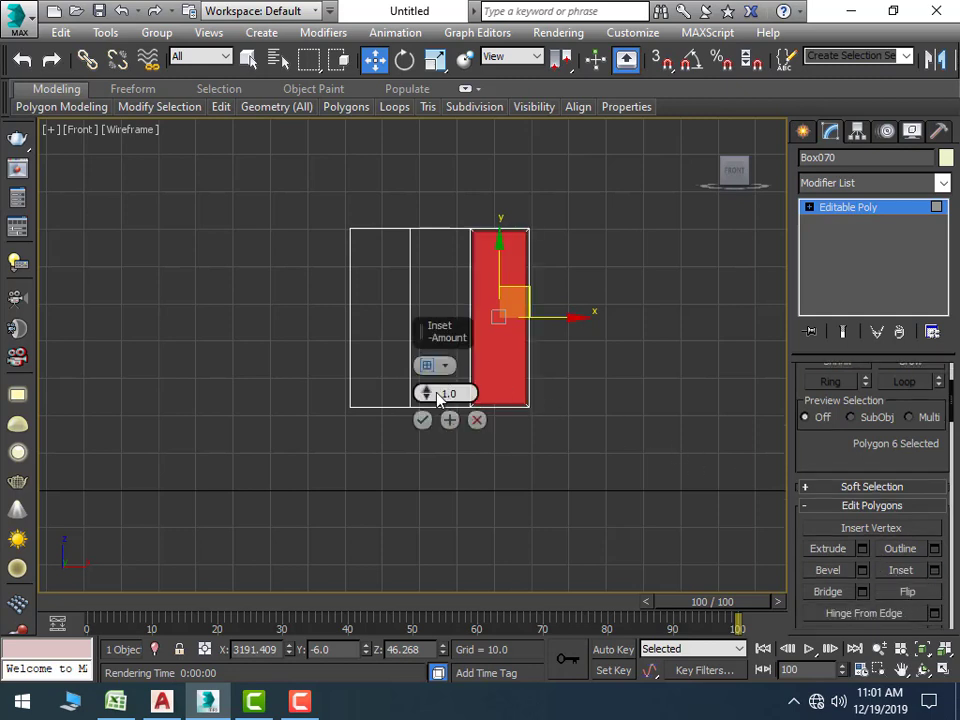
drag(428, 392, 425, 389)
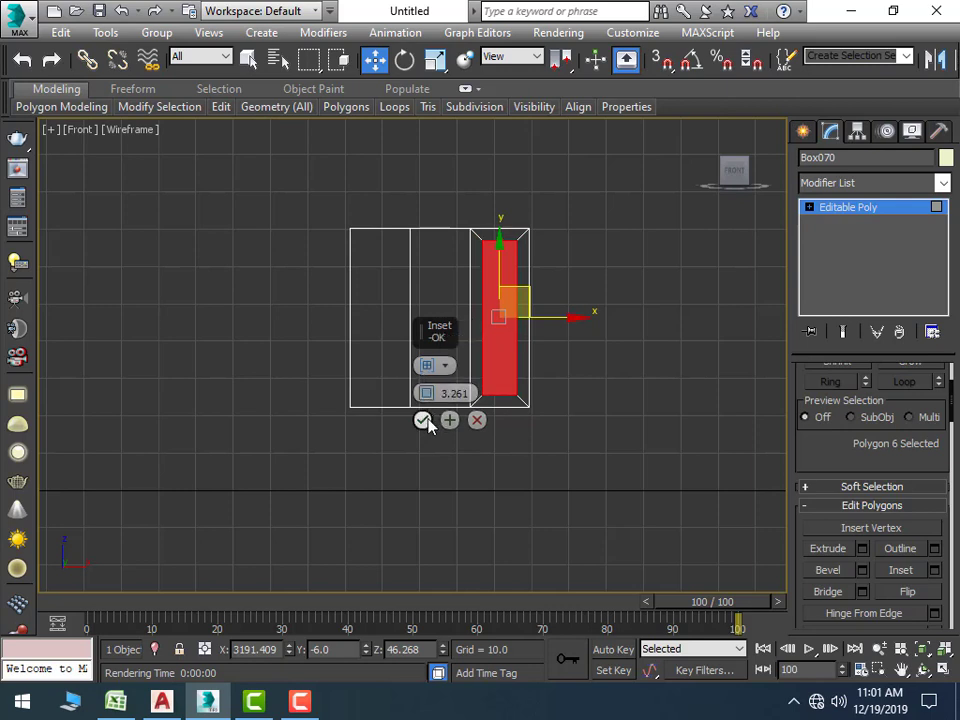
click(422, 420)
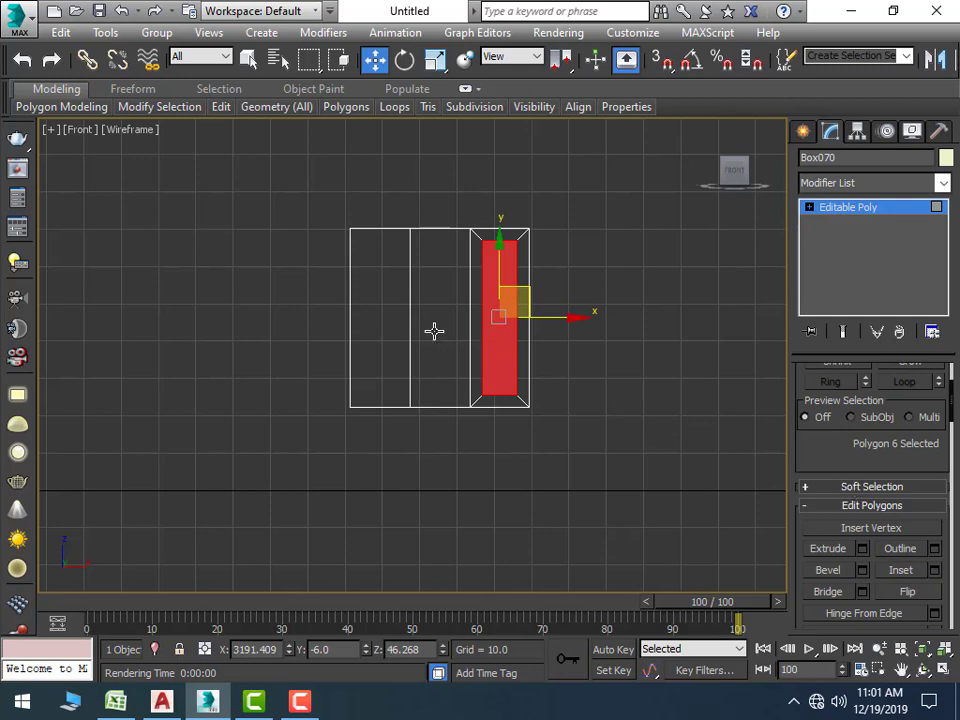
click(433, 330)
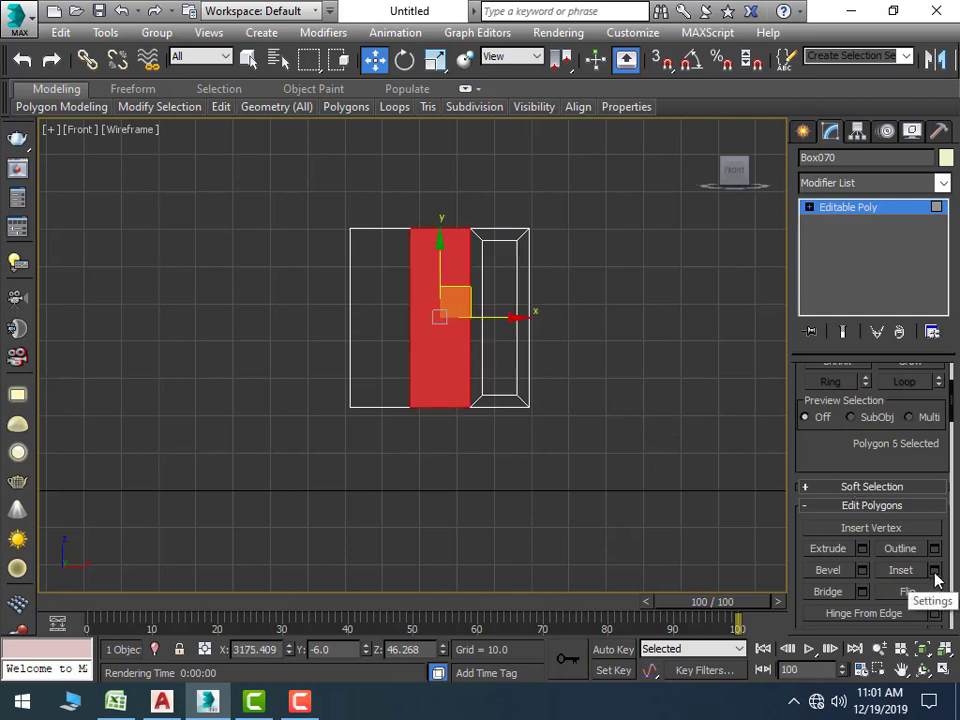
click(938, 570)
click(422, 420)
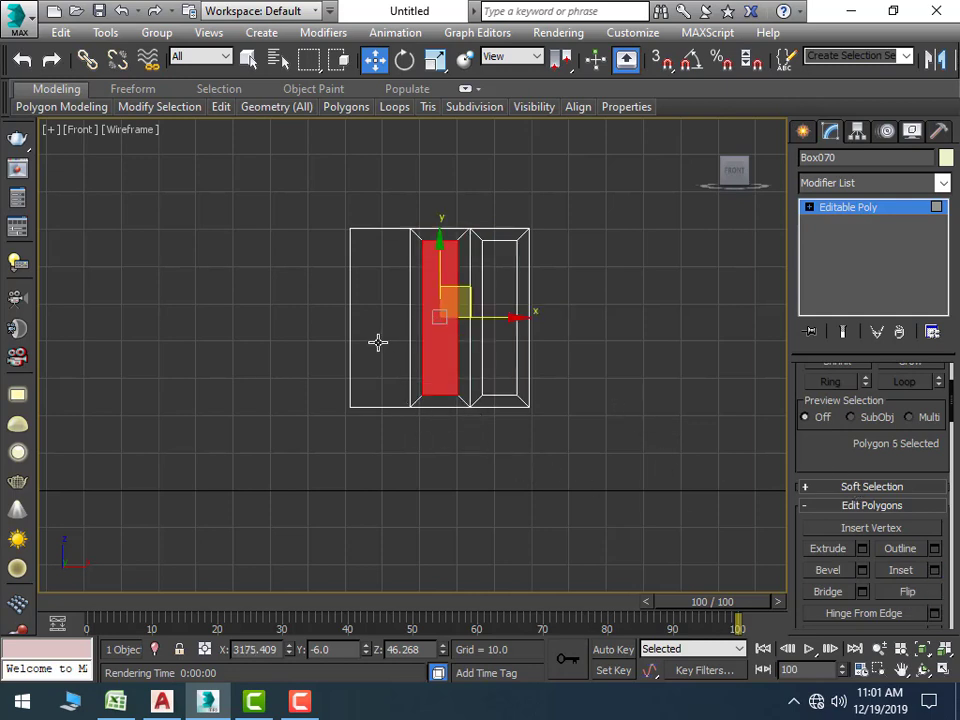
click(377, 343)
click(934, 571)
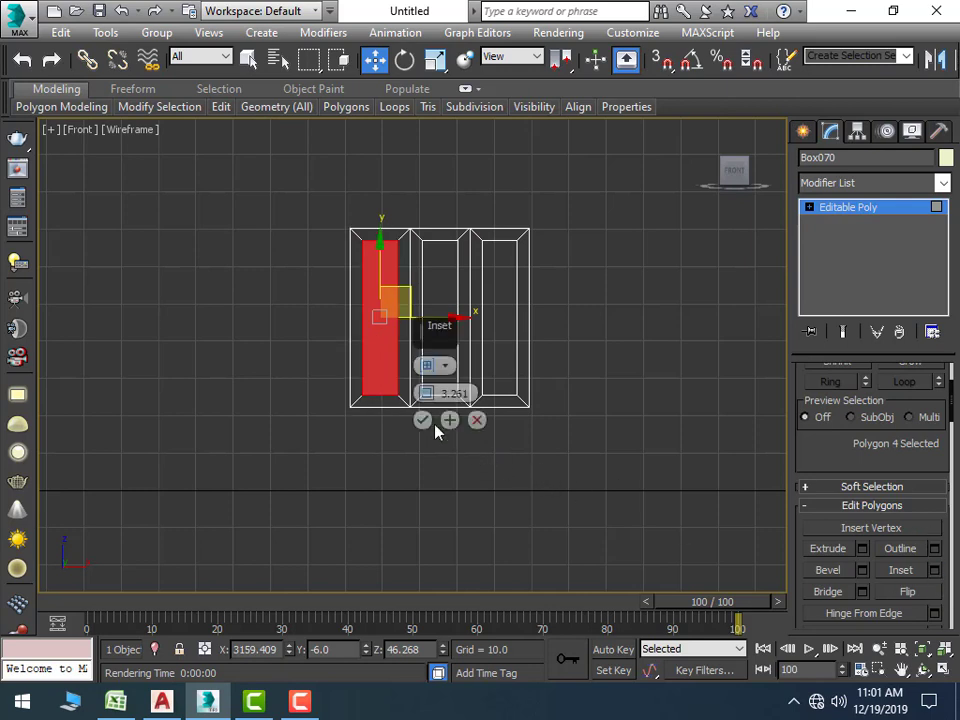
click(424, 420)
Select the three inner pane faces and extrude them -3.0 into the frame
click(536, 424)
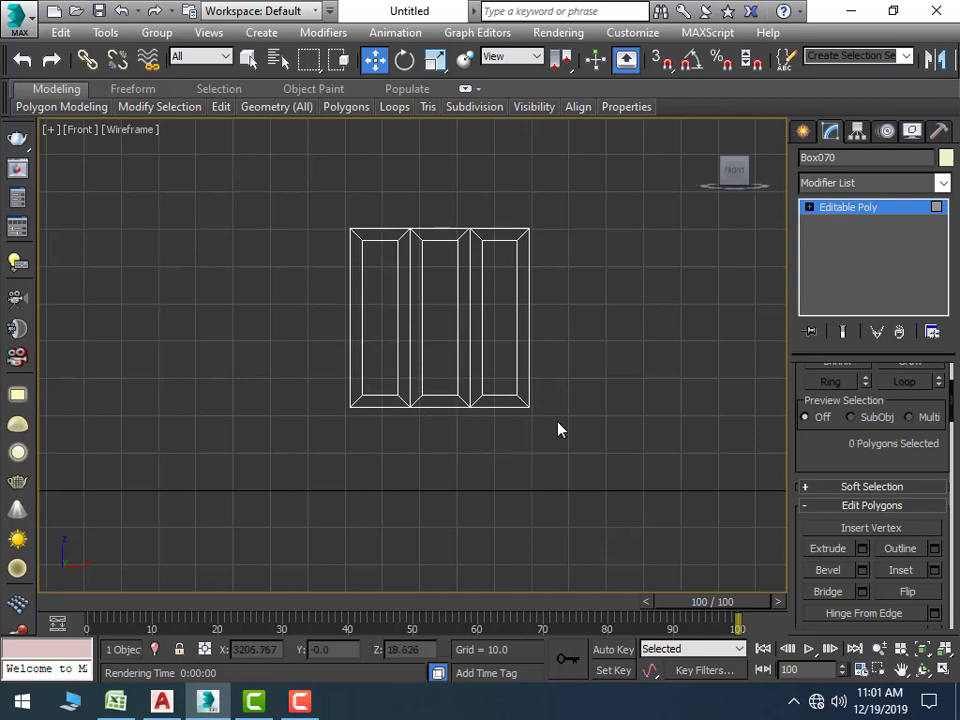
click(373, 332)
ctrl+click(443, 325)
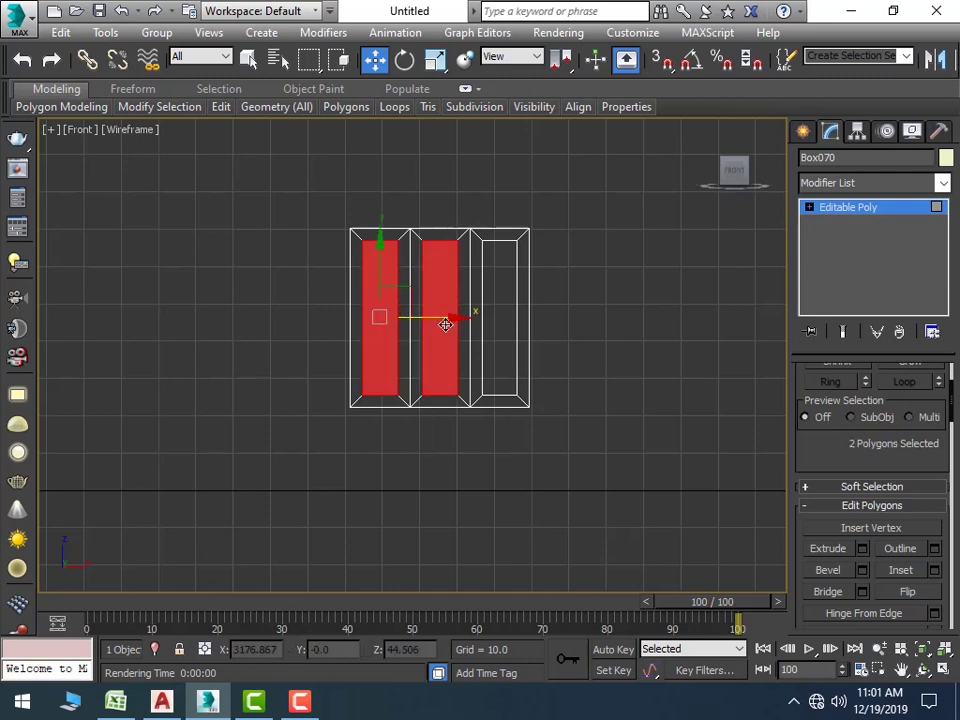
ctrl+click(506, 349)
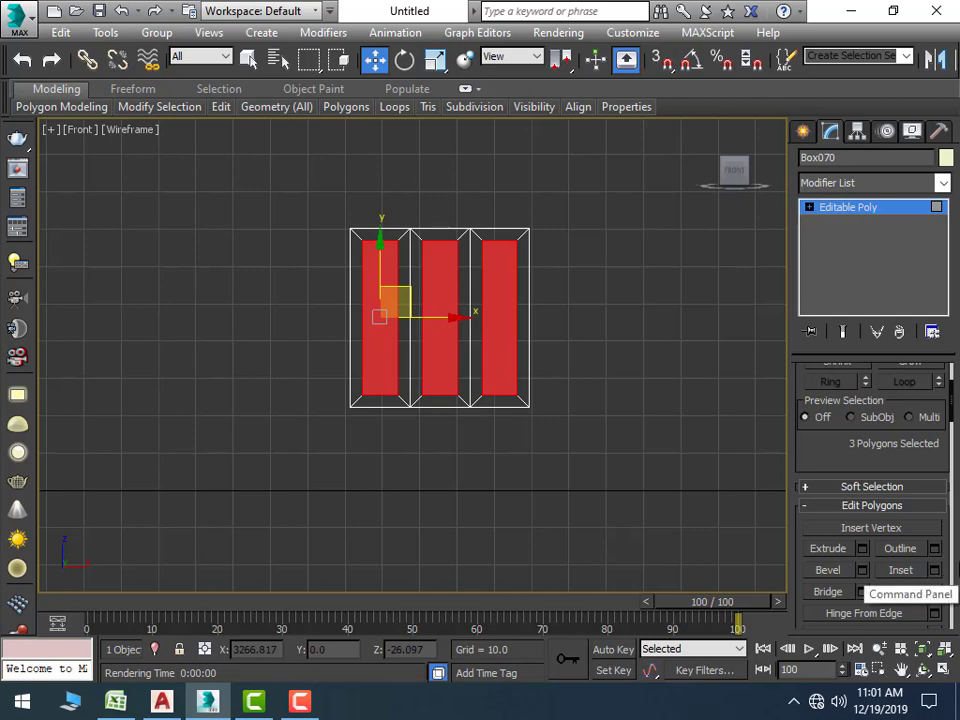
click(862, 548)
text(-3)
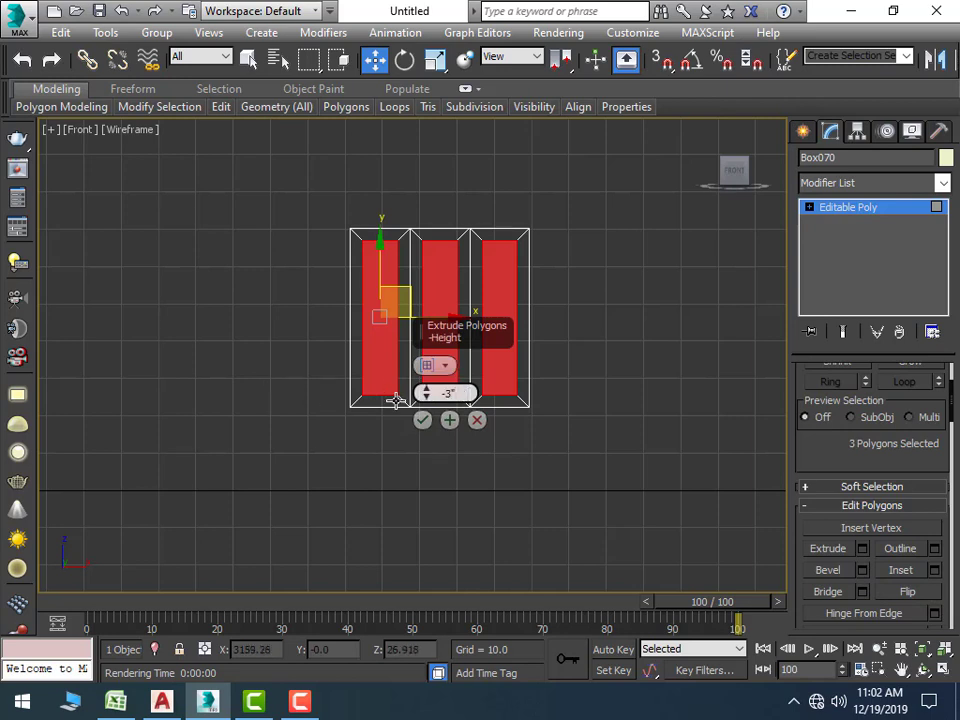
click(422, 420)
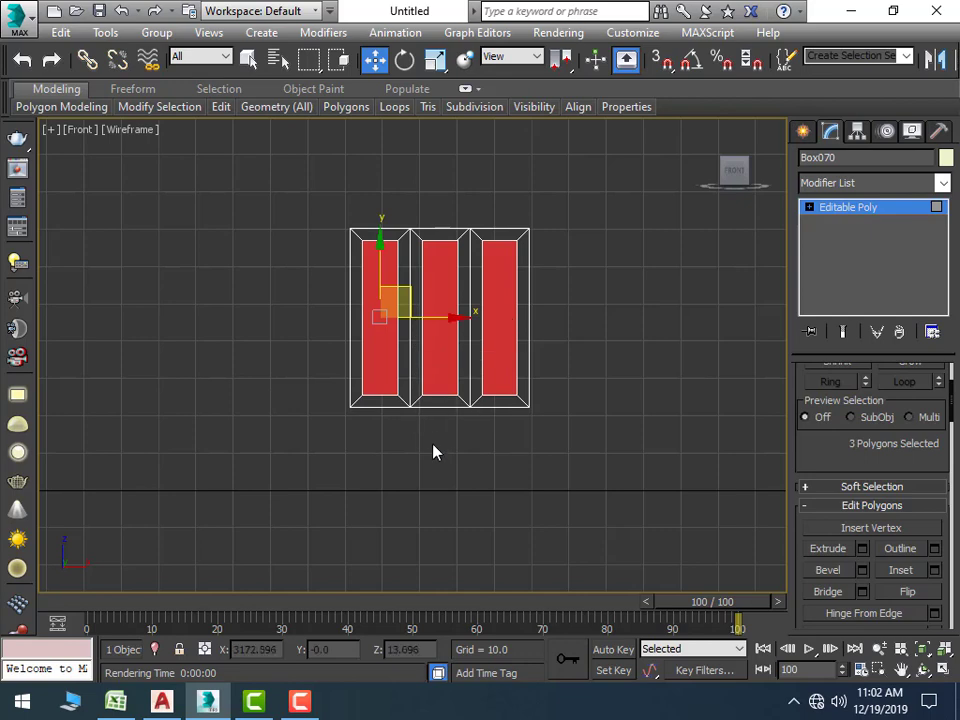
scroll(443, 446, down, 2)
mouse_move(443, 446)
alt+middle_down()
mouse_move(450, 462)
mouse_move(437, 446)
alt+middle_up()
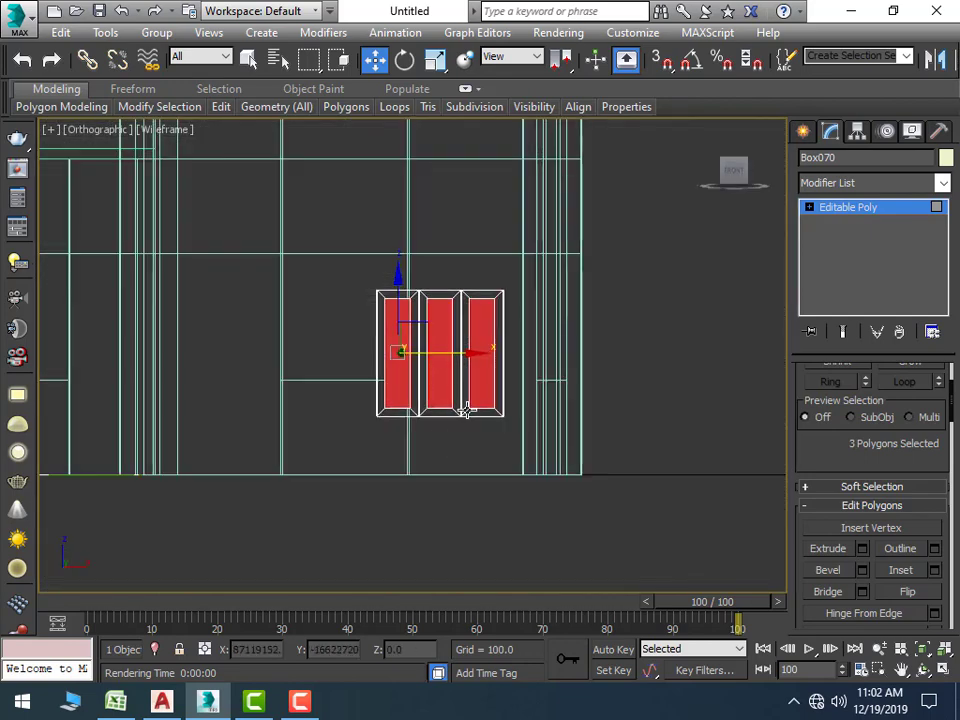
key(f)
scroll(754, 444, up, 3)
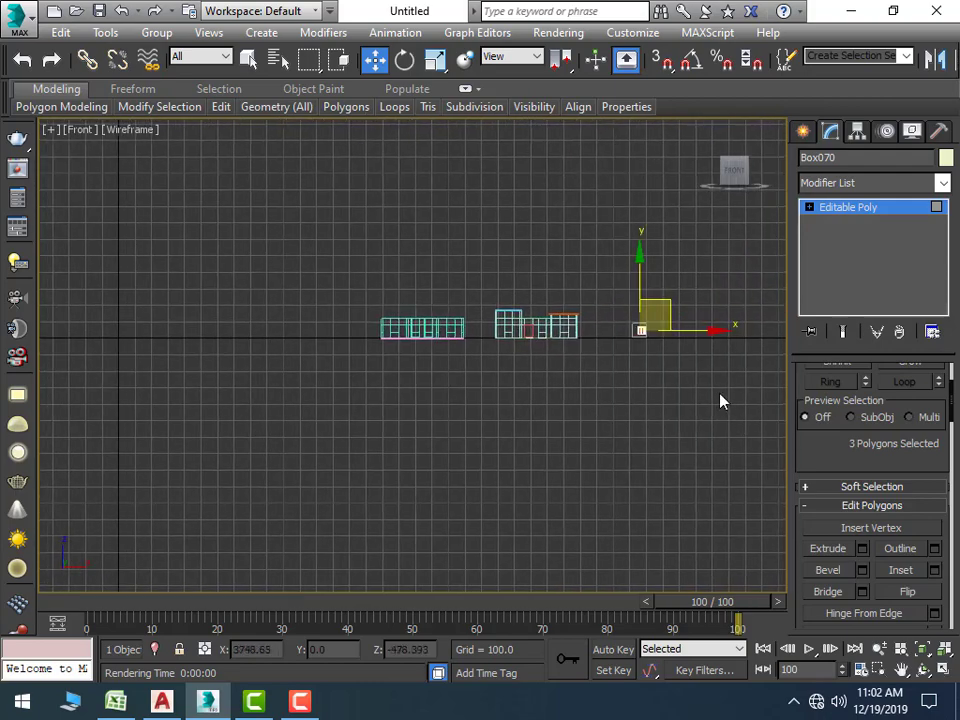
scroll(719, 400, up, 3)
scroll(557, 338, up, 2)
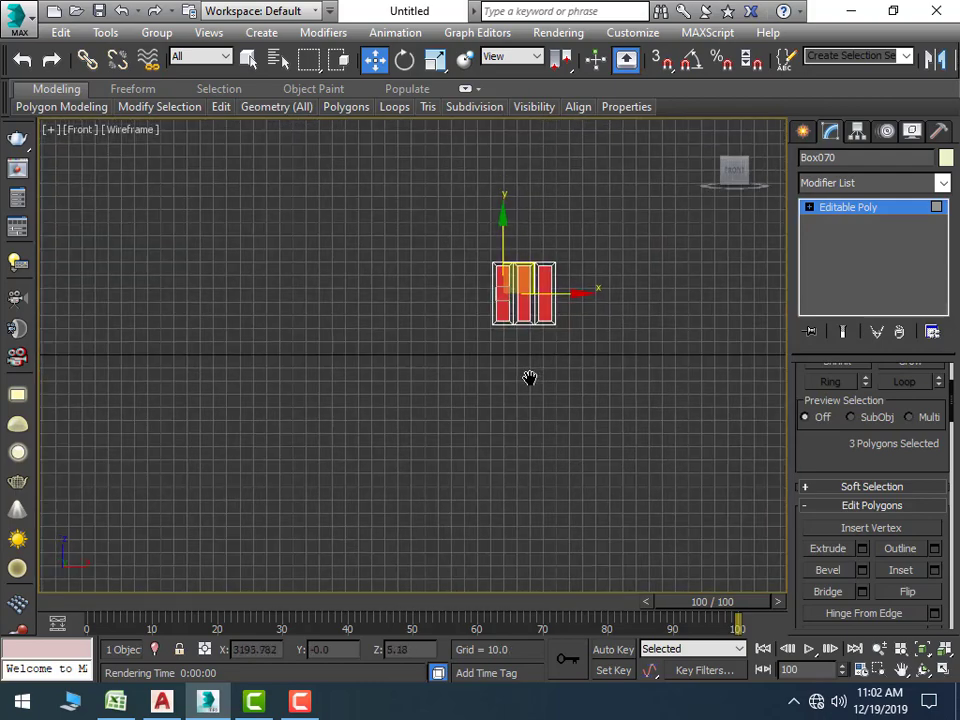
scroll(536, 389, up, 1)
middle_drag(536, 389, 541, 396)
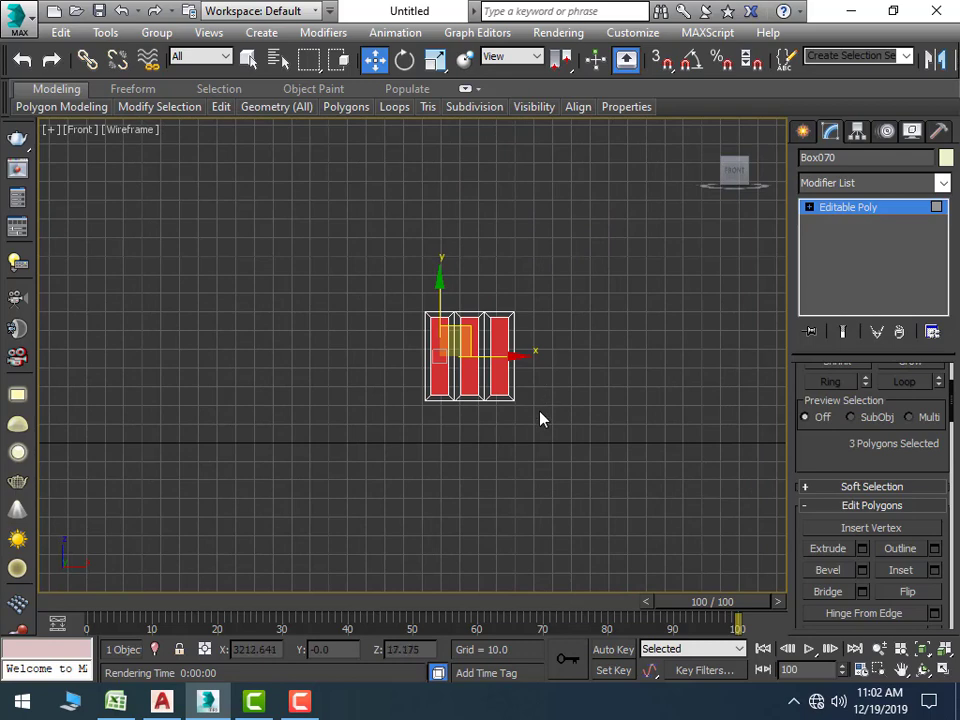
Apply the glass-textured material to the selected panes
key(m)
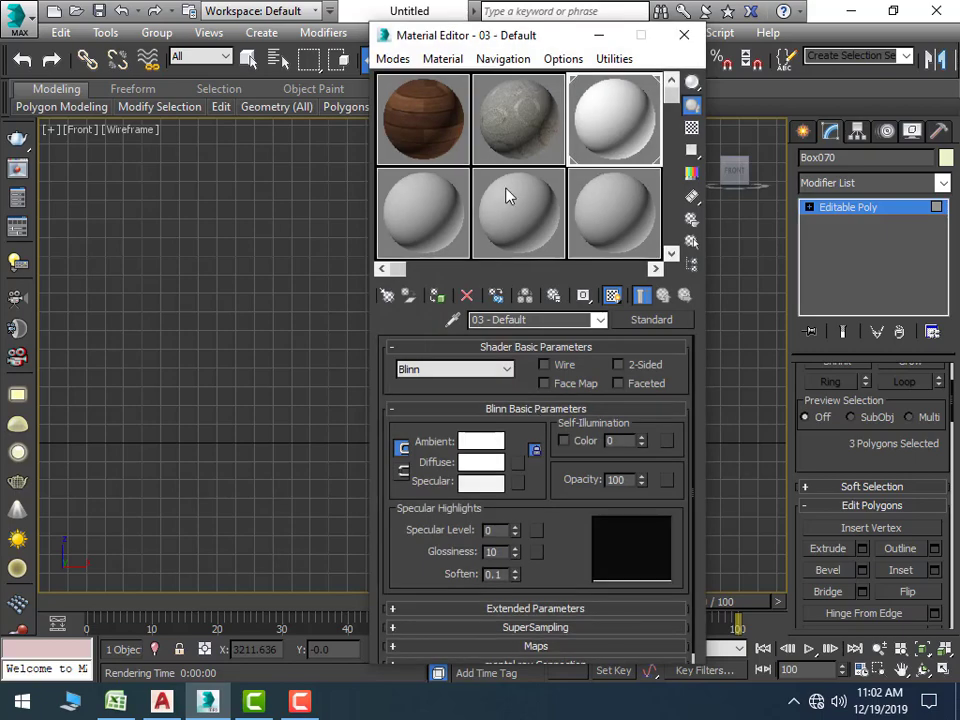
click(527, 128)
click(437, 295)
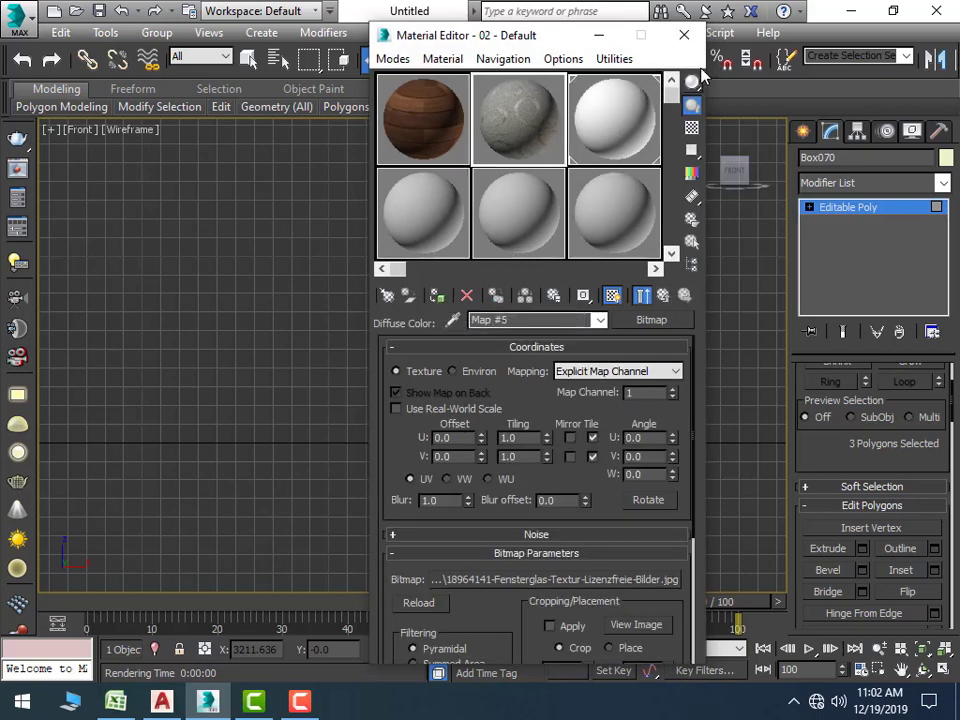
click(683, 35)
Select every face of the window and assign the wood material
drag(559, 475, 388, 259)
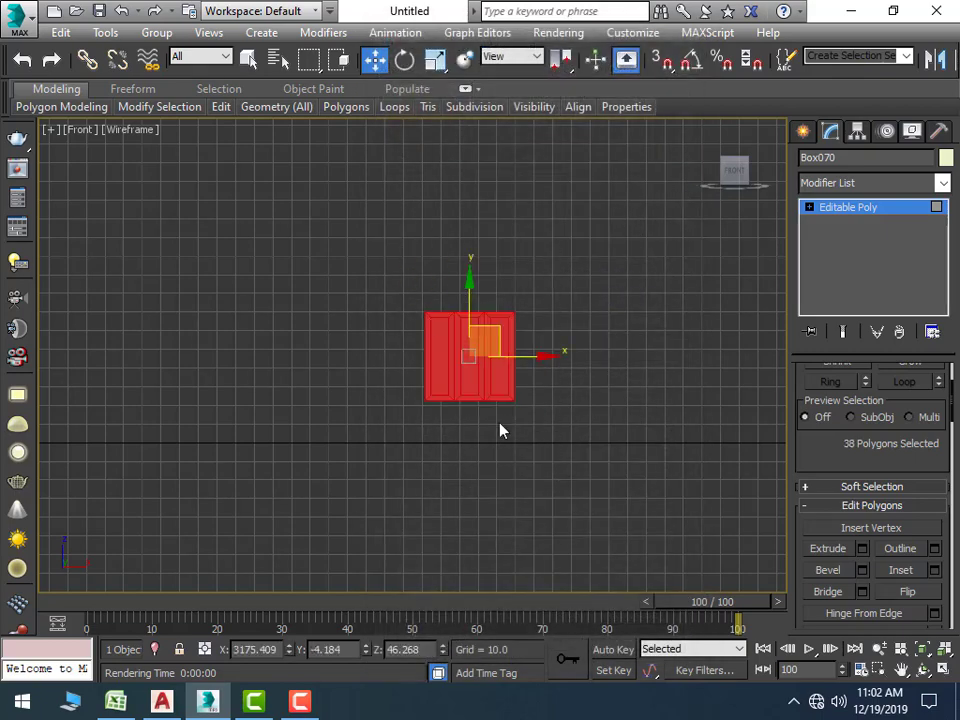
key(m)
click(422, 118)
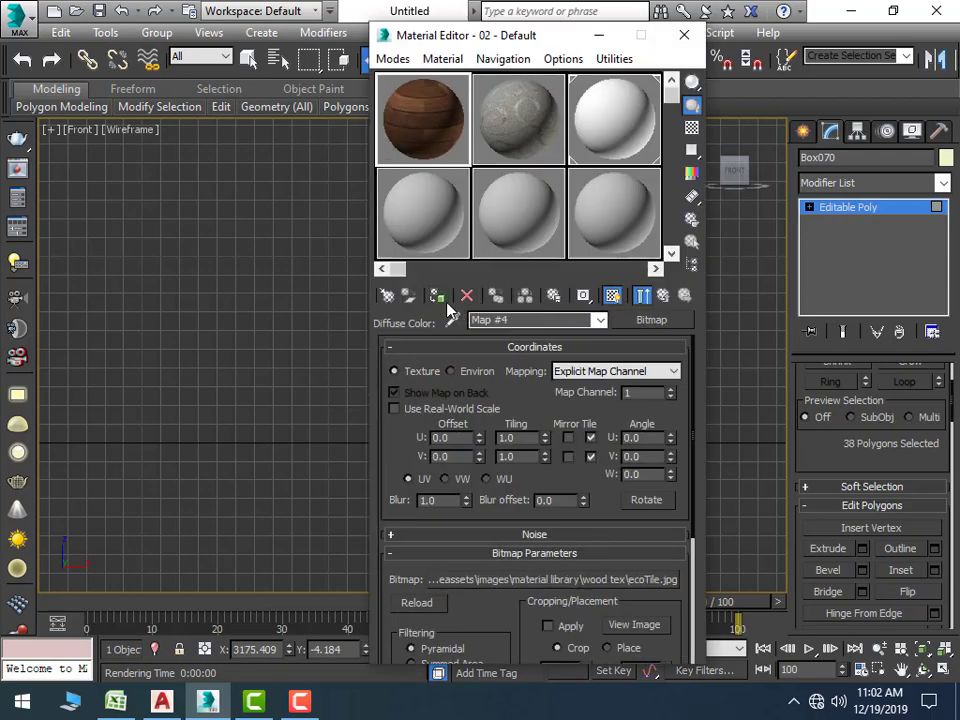
click(692, 38)
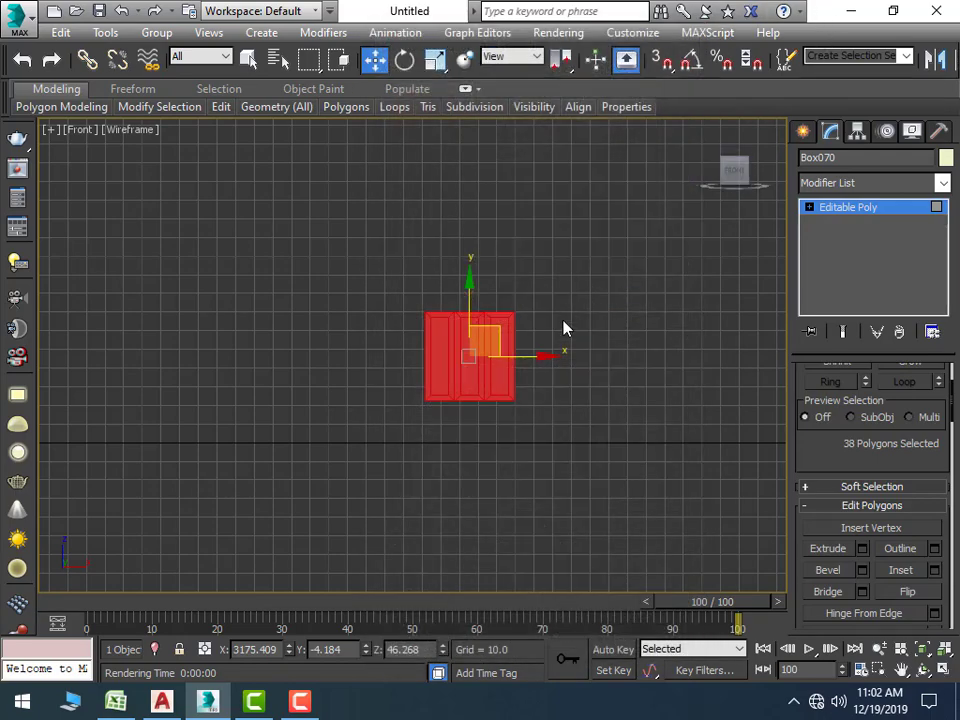
click(450, 411)
Select the left, middle and right pane faces
scroll(435, 345, up, 4)
click(432, 338)
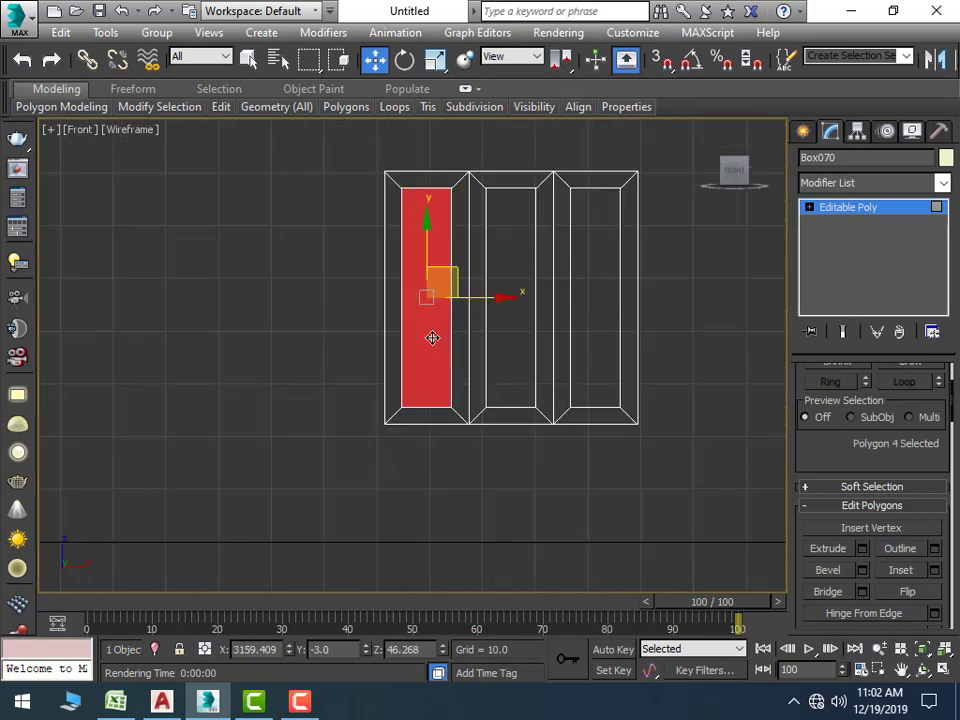
ctrl+click(508, 315)
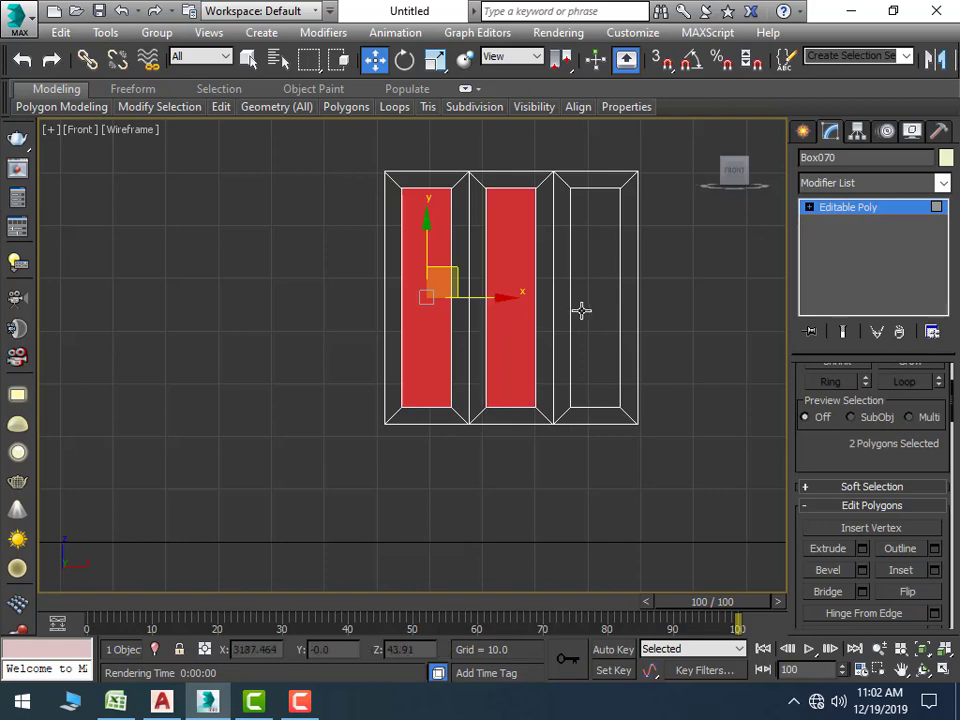
ctrl+click(588, 310)
key(comma)
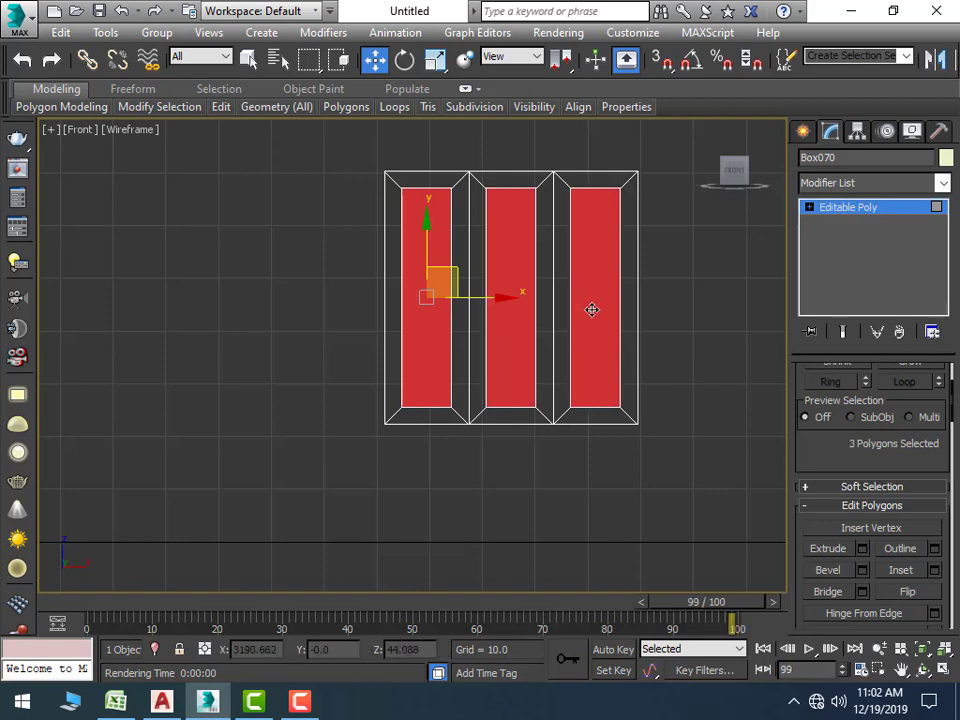
Assign the glass material to the three panes, renaming it 1
key(m)
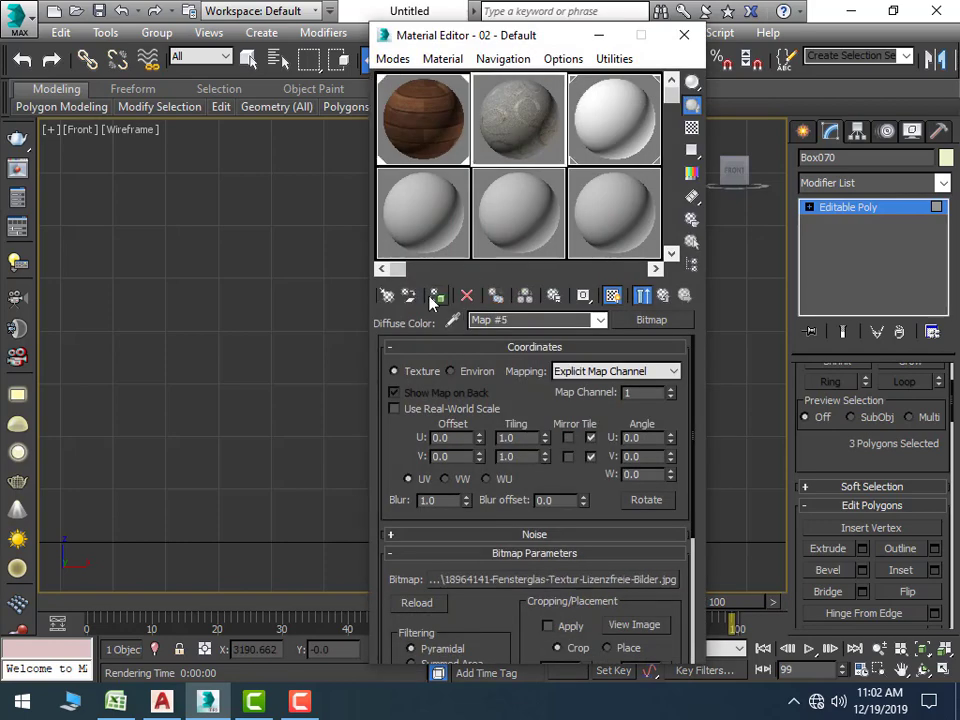
click(432, 297)
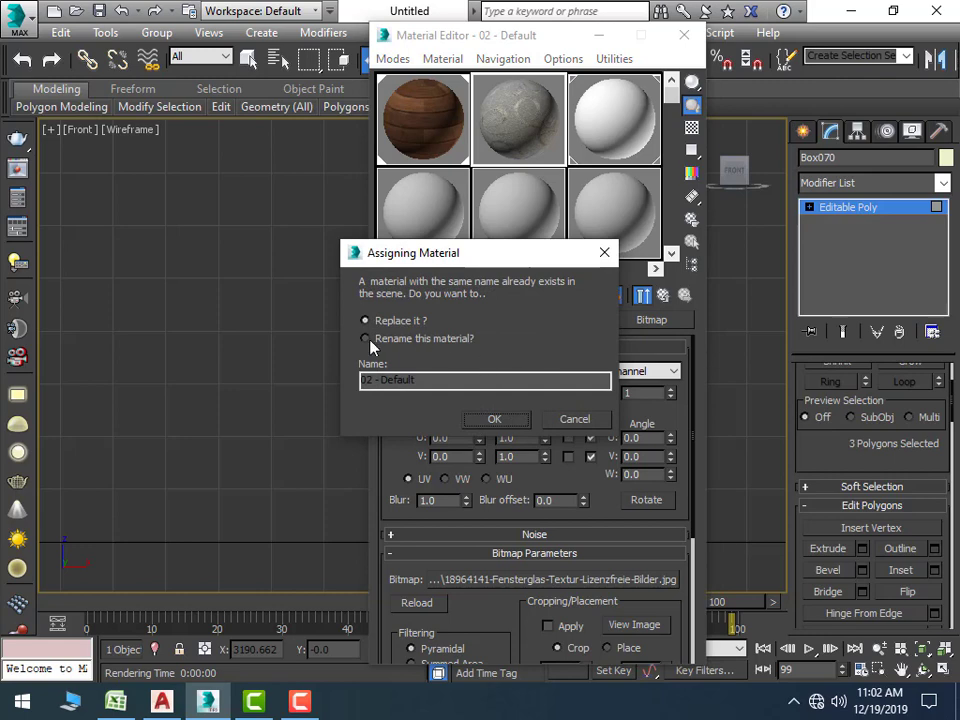
click(423, 342)
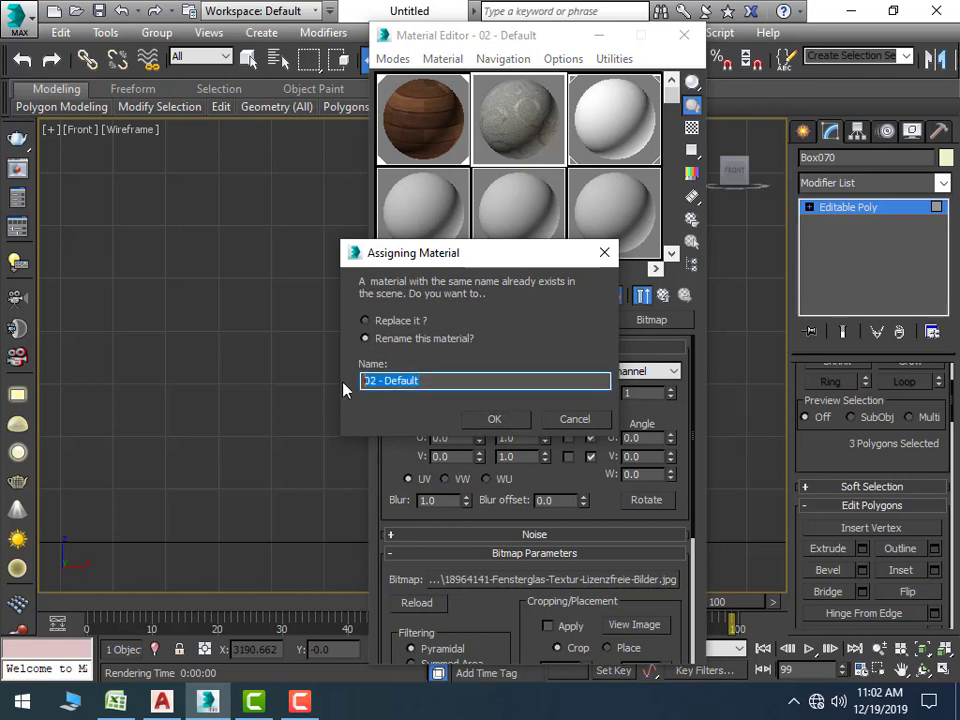
text(1)
click(494, 419)
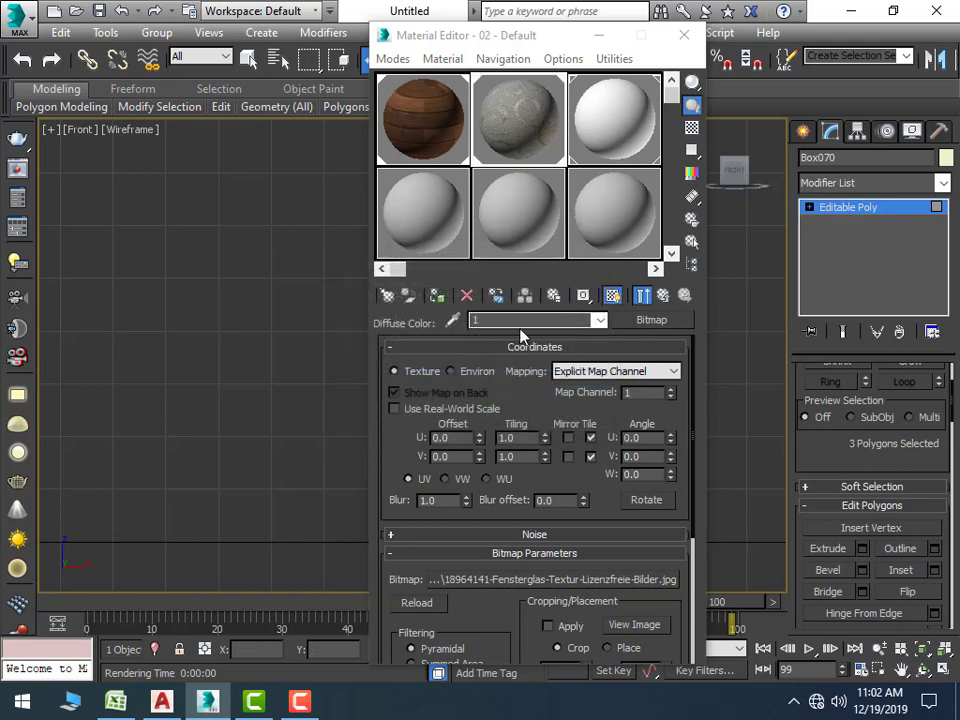
click(684, 35)
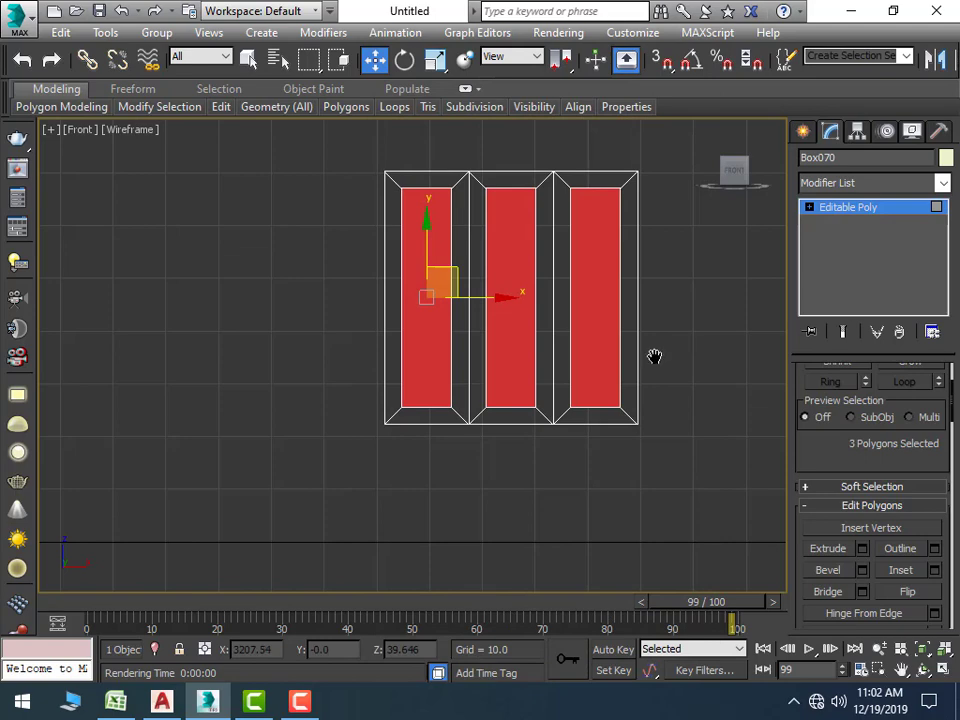
middle_drag(654, 358, 605, 383)
scroll(651, 364, down, 2)
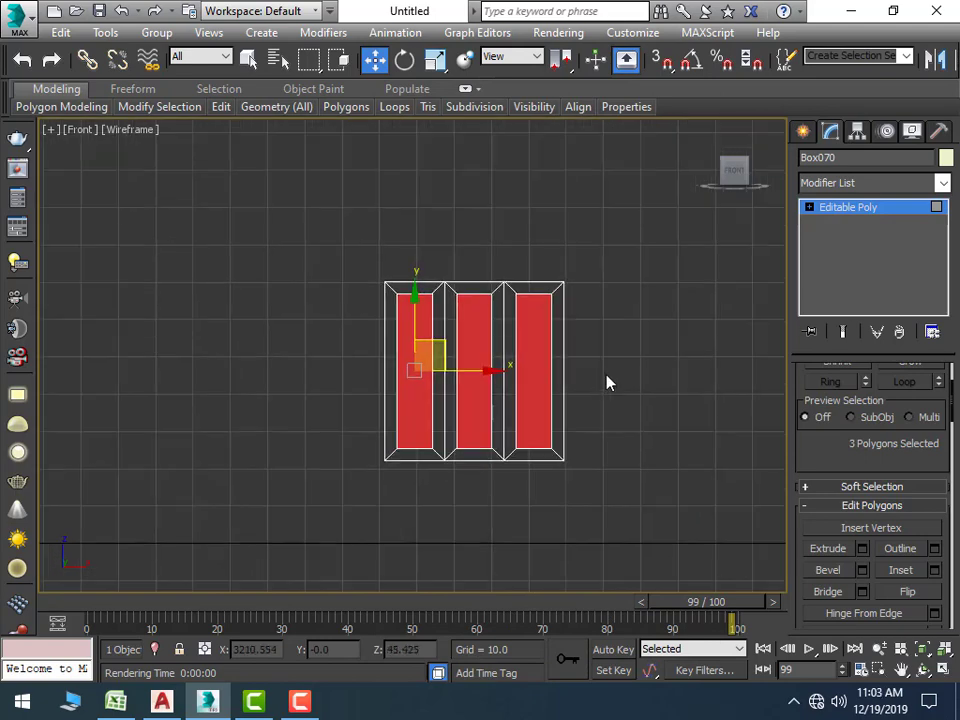
click(607, 382)
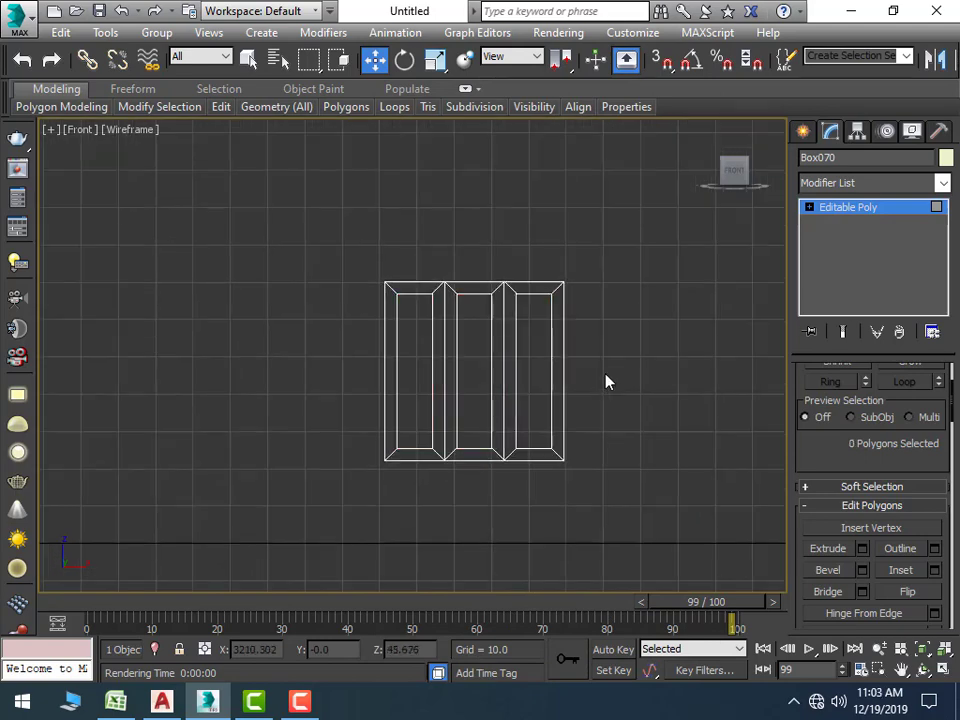
click(558, 32)
click(553, 56)
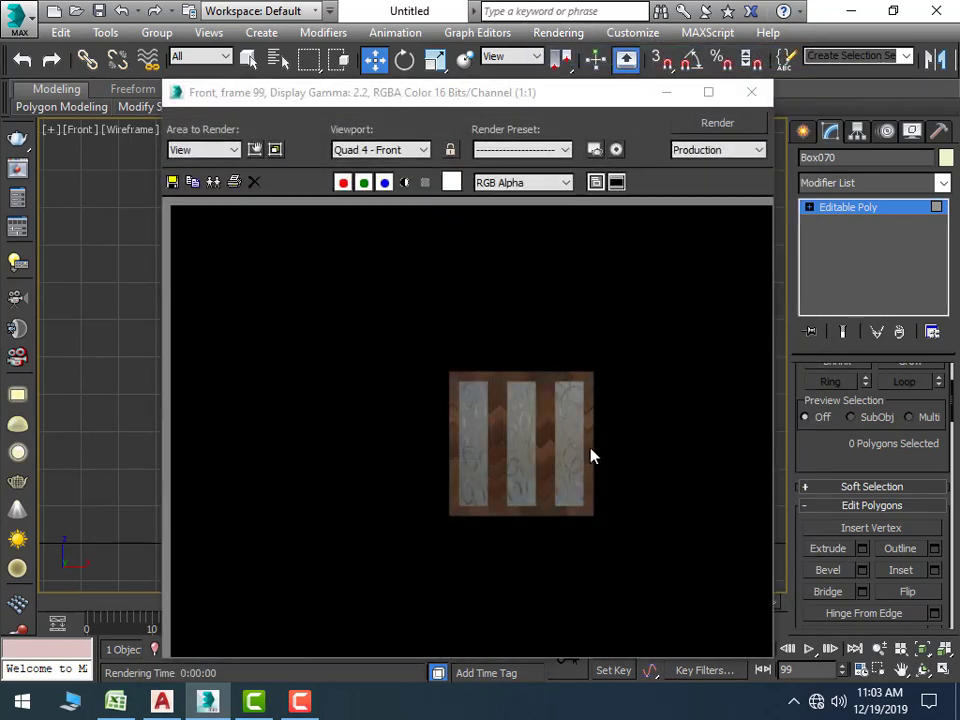
click(750, 92)
scroll(686, 386, down, 3)
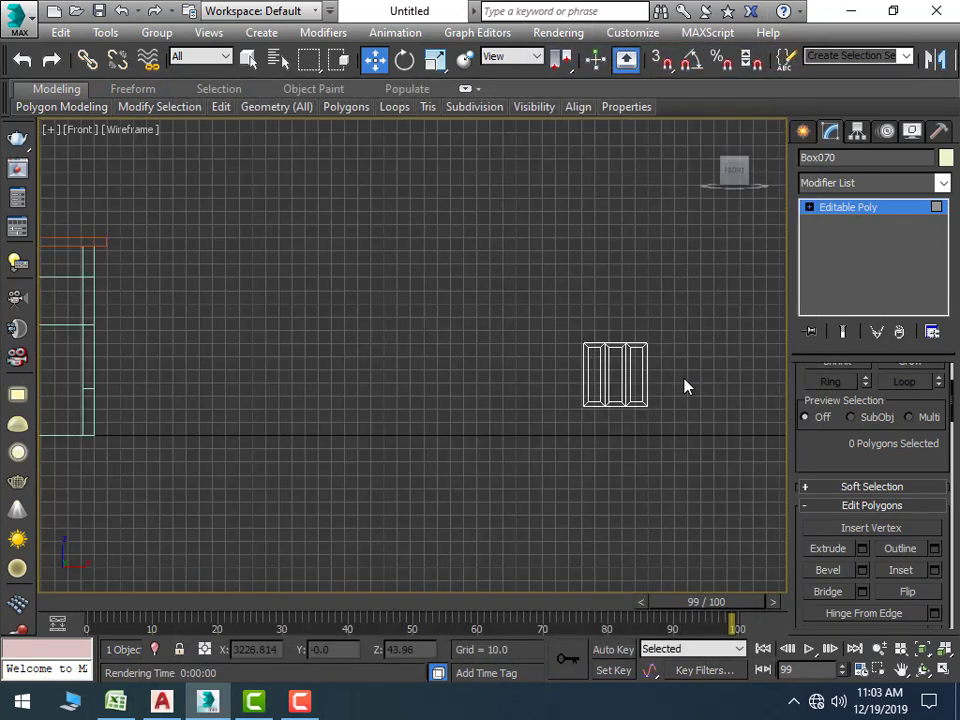
scroll(660, 400, down, 1)
scroll(648, 412, down, 2)
scroll(649, 431, down, 2)
scroll(649, 432, up, 2)
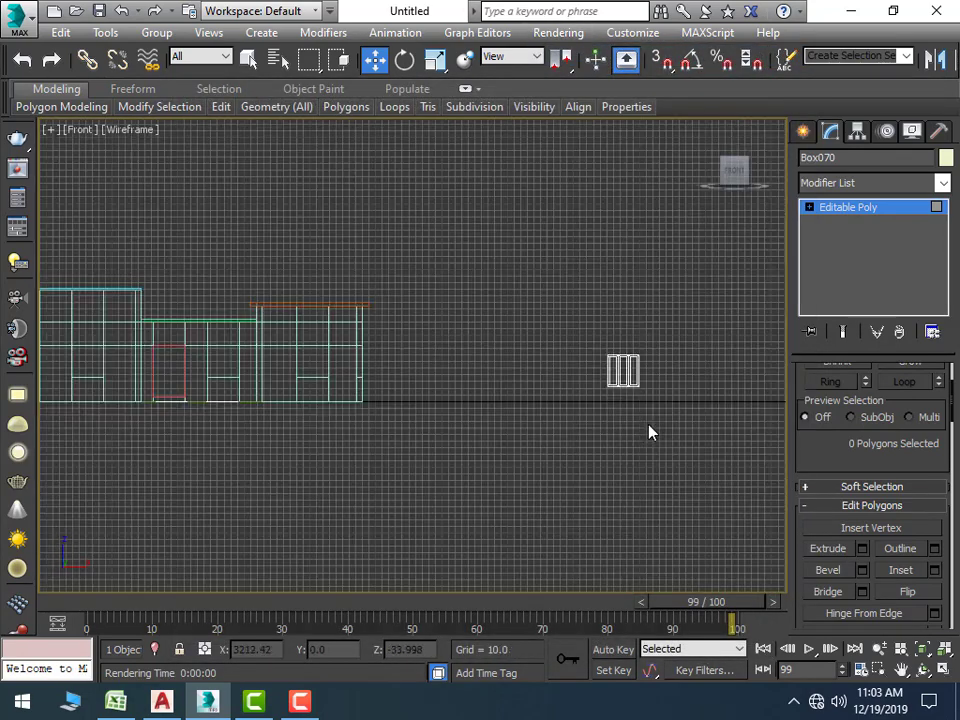
scroll(649, 433, down, 2)
scroll(632, 444, up, 2)
mouse_move(632, 444)
middle_down()
mouse_move(692, 431)
mouse_move(698, 447)
middle_up()
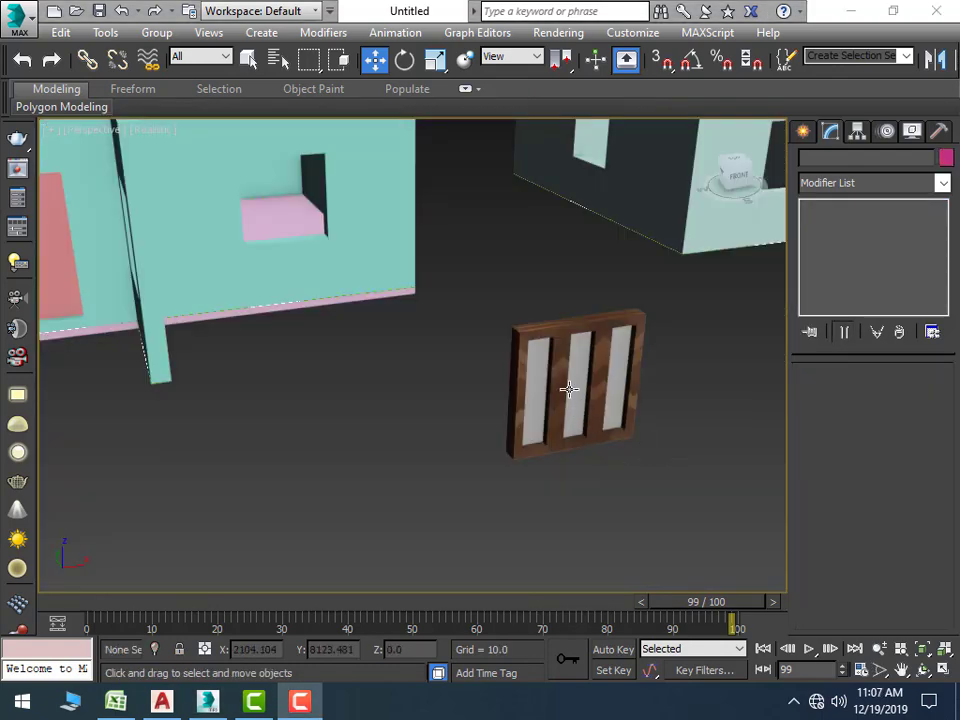
Select the wood-and-glass window and group it as '1'
click(530, 330)
click(157, 32)
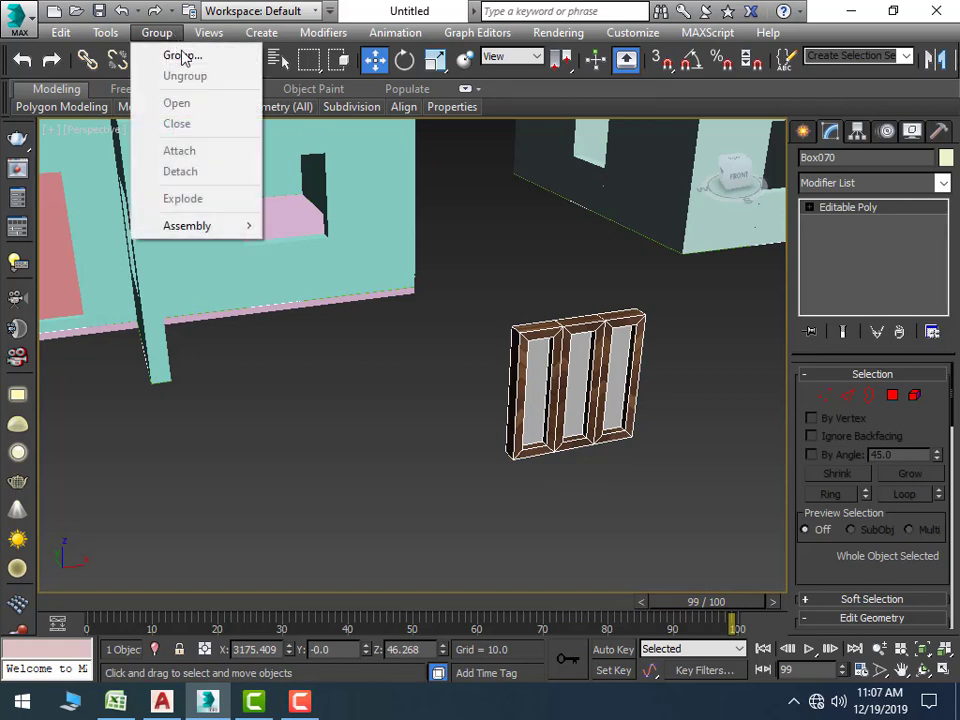
click(178, 55)
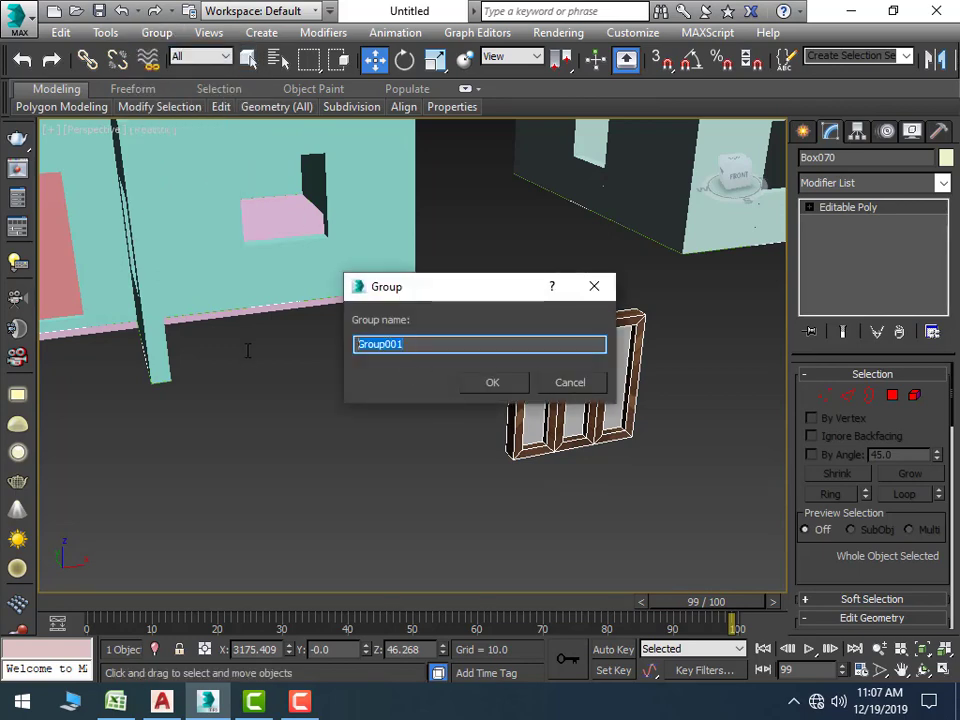
text(1)
click(490, 382)
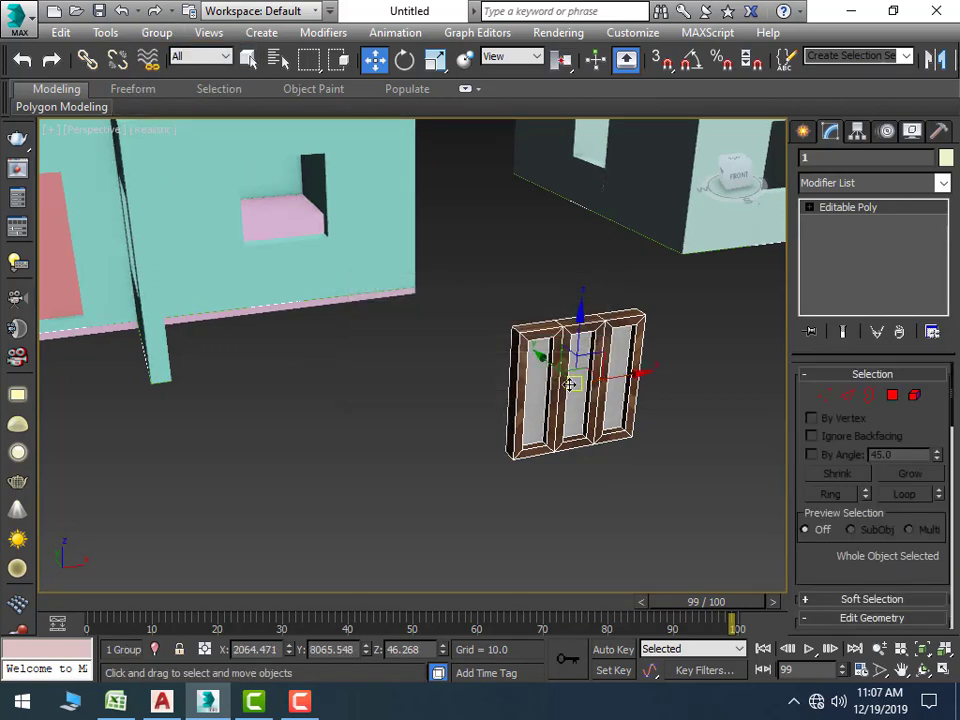
scroll(409, 386, down, 5)
scroll(470, 418, up, 1)
scroll(470, 418, up, 3)
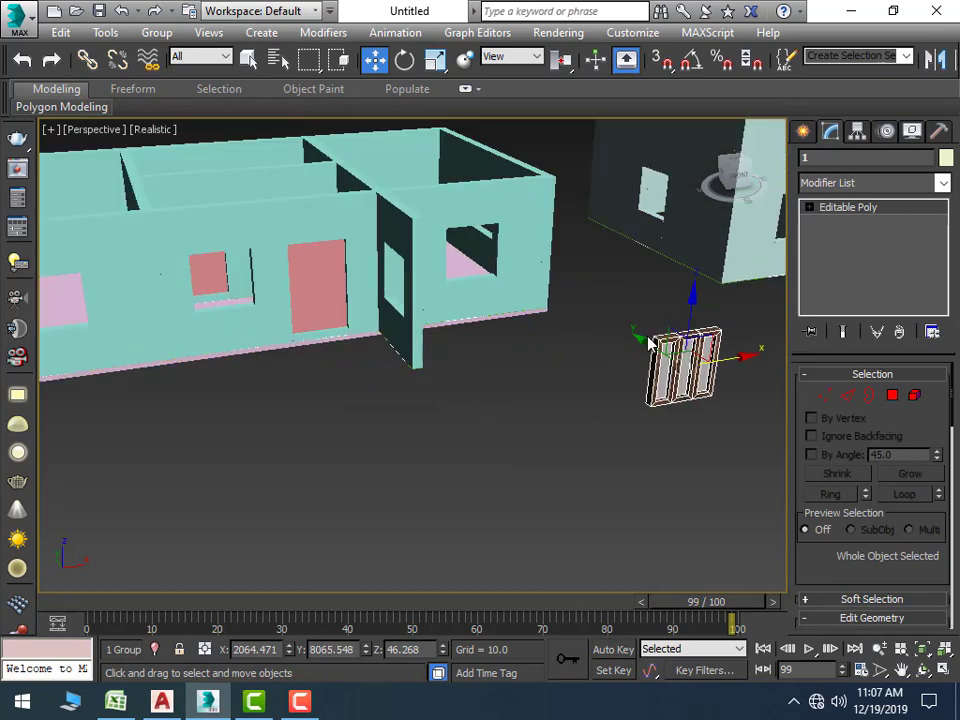
Move the window group into the wall opening, aligning it sideways and in height
mouse_move(634, 334)
mouse_down()
mouse_move(438, 260)
mouse_move(472, 294)
mouse_up()
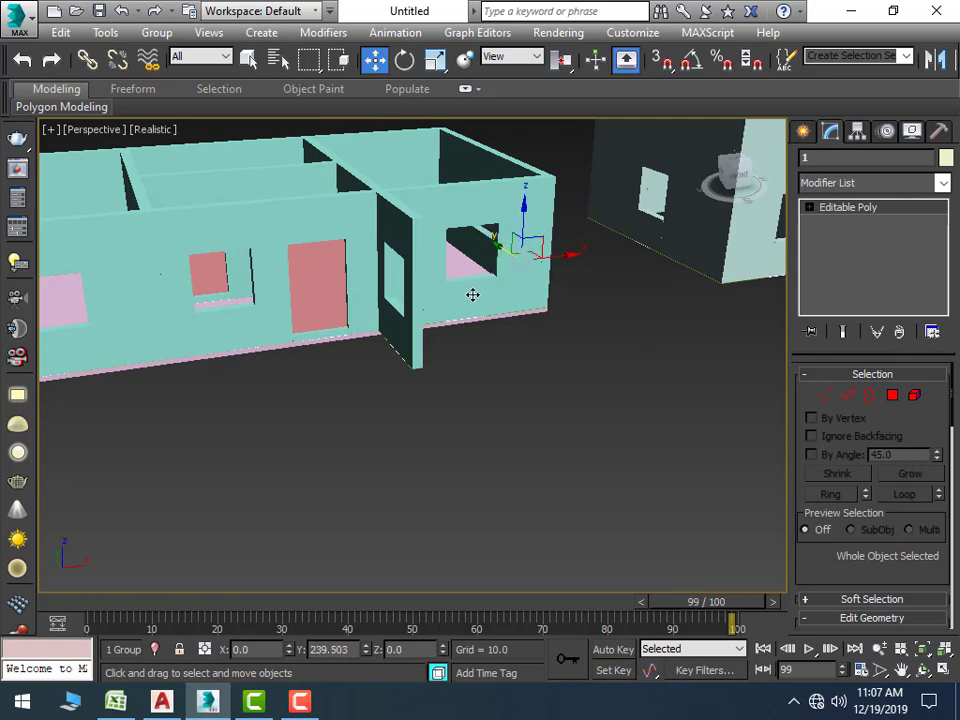
scroll(490, 330, up, 3)
scroll(505, 360, up, 2)
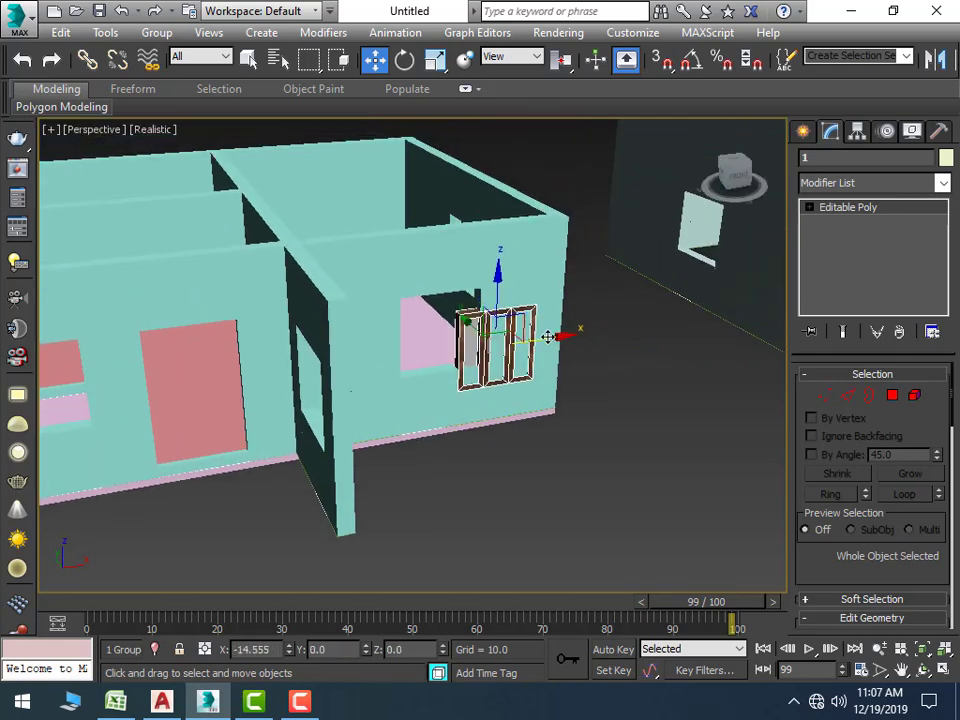
drag(548, 337, 496, 342)
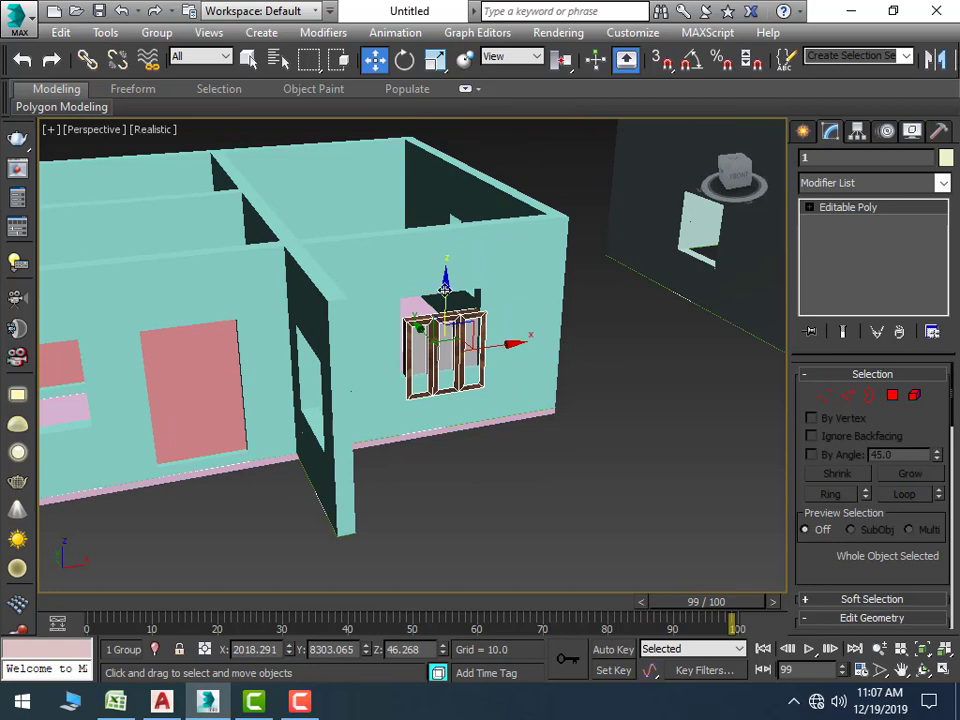
drag(445, 289, 445, 275)
scroll(433, 330, up, 3)
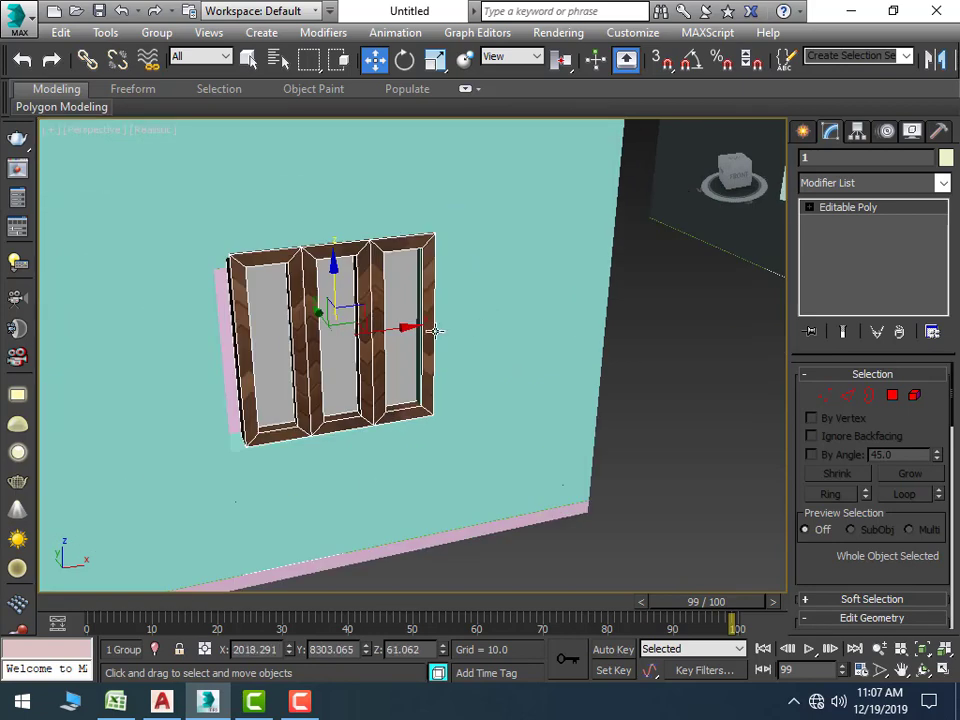
drag(413, 331, 400, 328)
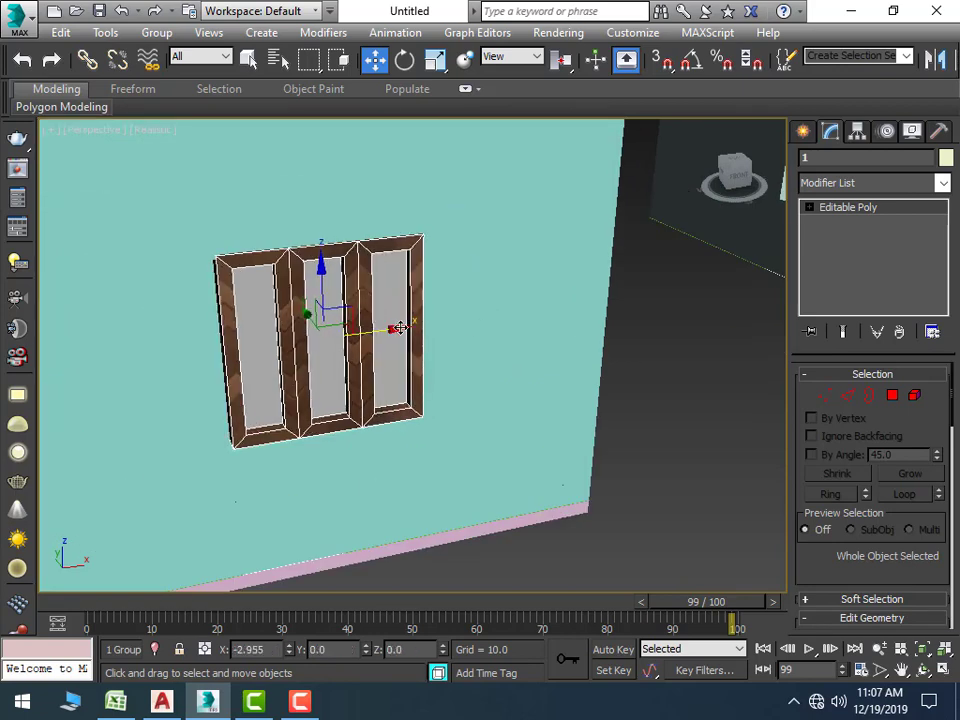
scroll(400, 330, down, 8)
Orbit around the house and lower the window slightly to fit the opening
mouse_move(403, 433)
alt+middle_down()
mouse_move(465, 401)
mouse_move(435, 427)
alt+middle_up()
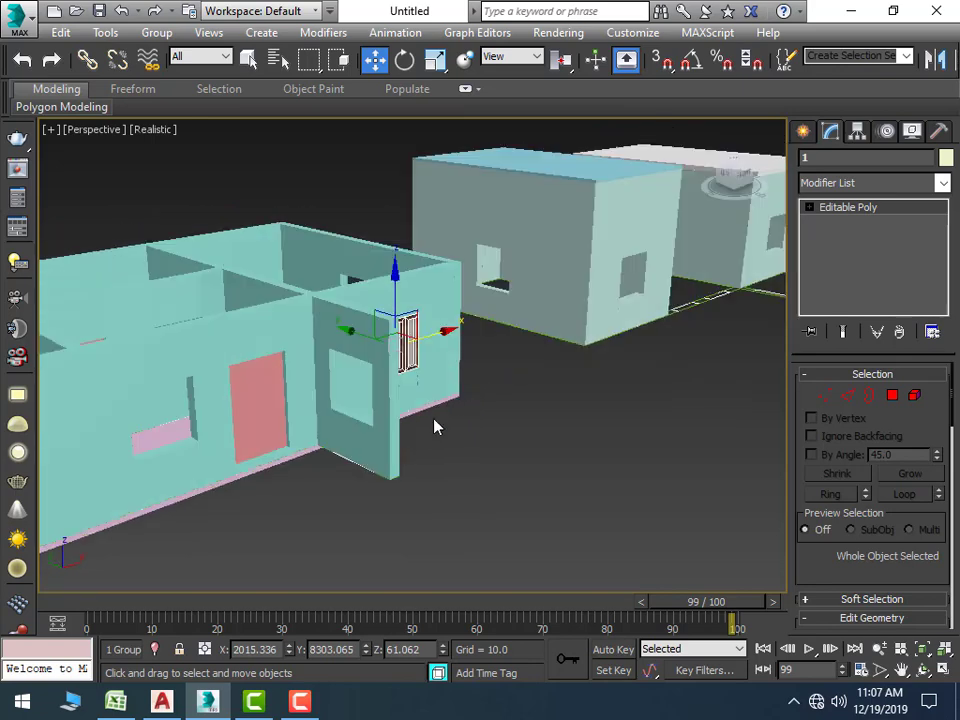
scroll(435, 427, up, 5)
mouse_move(386, 390)
alt+middle_down()
mouse_move(371, 379)
mouse_move(366, 452)
alt+middle_up()
scroll(420, 370, down, 2)
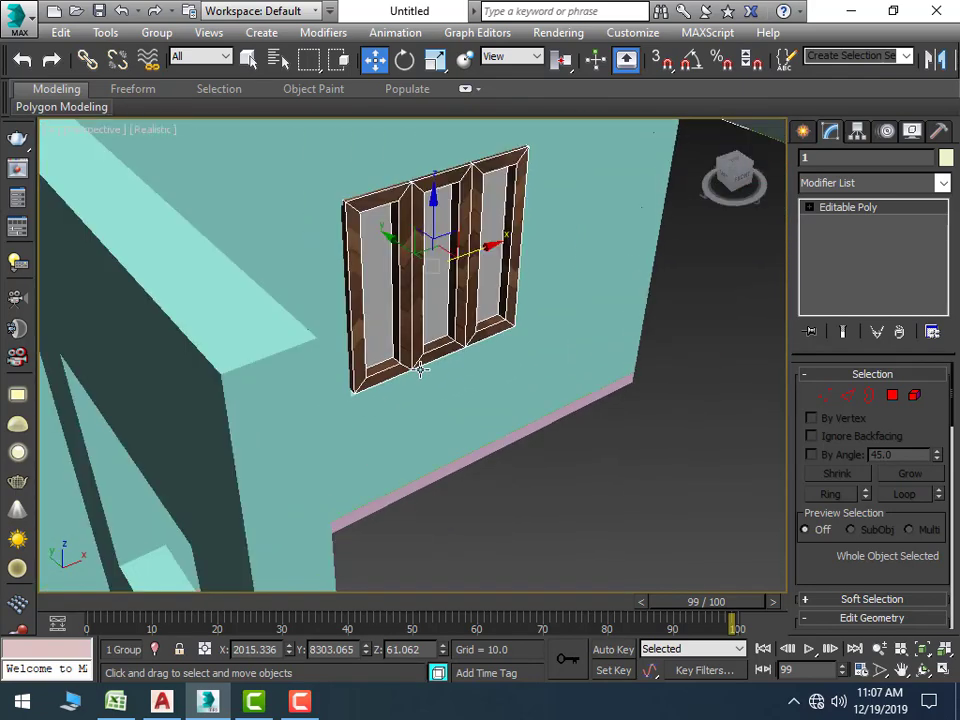
alt+middle_drag(420, 370, 424, 300)
scroll(424, 286, up, 2)
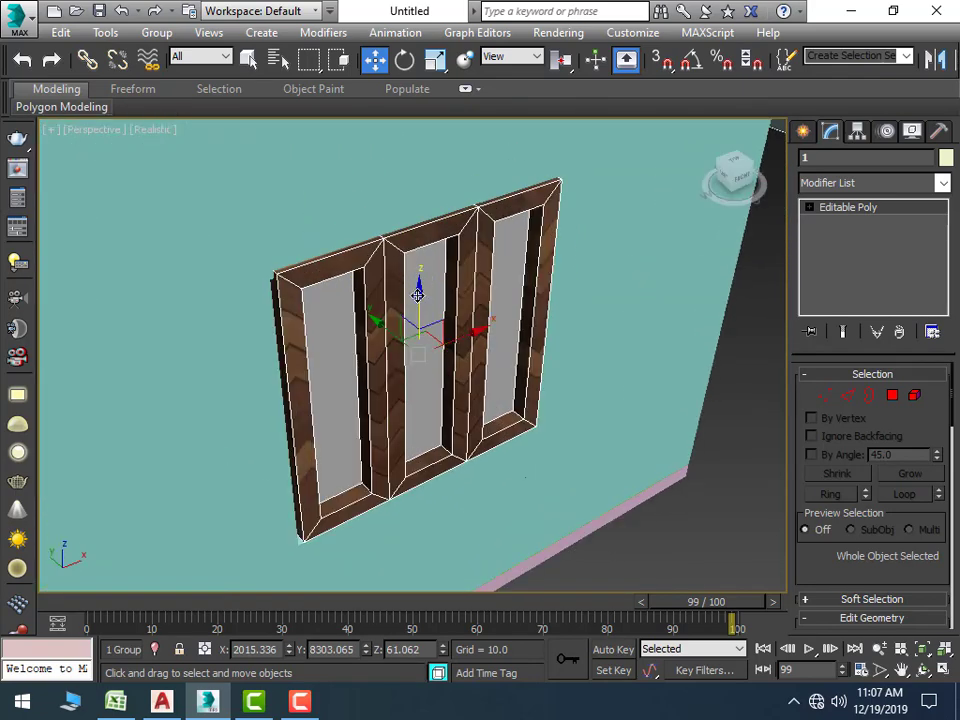
drag(418, 295, 410, 306)
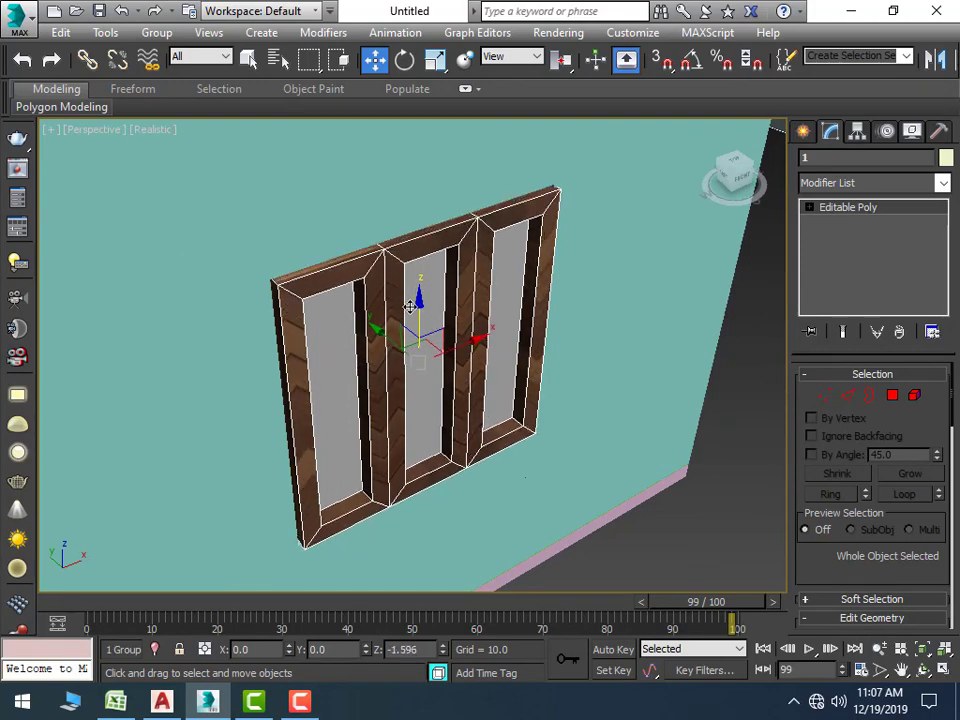
mouse_move(410, 306)
alt+middle_down()
mouse_move(422, 424)
mouse_move(437, 420)
mouse_move(418, 433)
mouse_move(367, 411)
mouse_move(320, 411)
alt+middle_up()
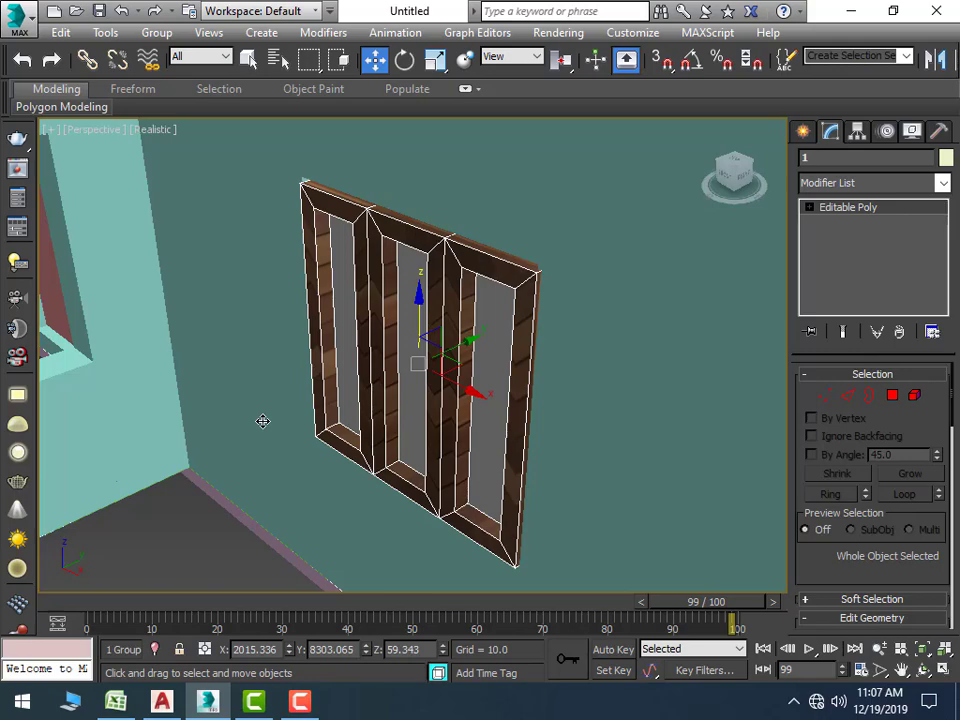
scroll(262, 421, down, 3)
scroll(300, 424, down, 5)
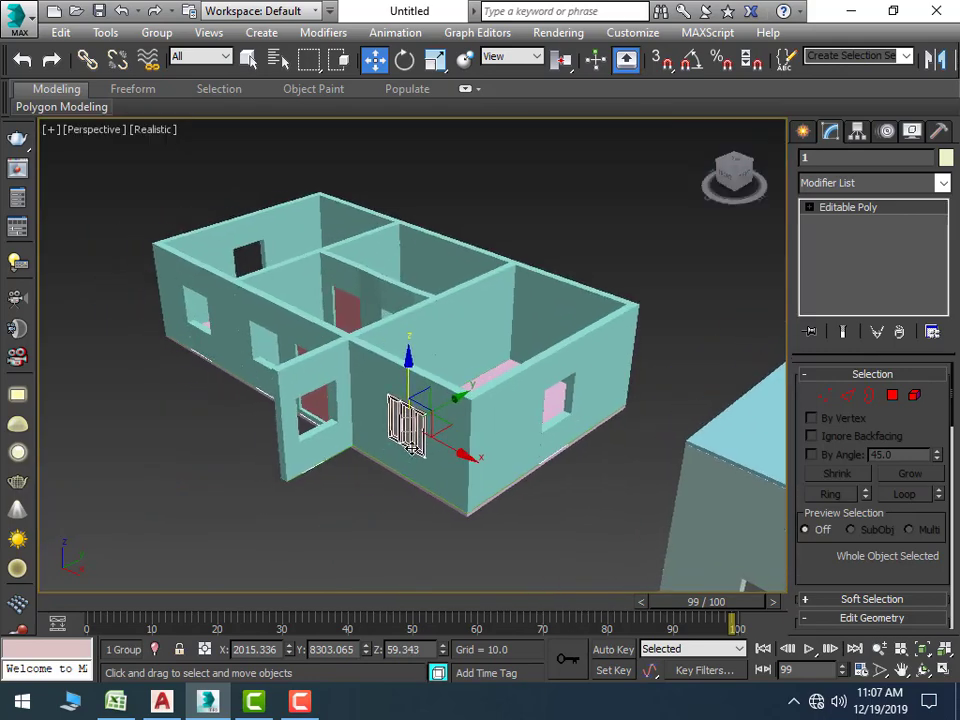
Maximize the Top view and move the window into the wall's thickness
key(alt+w)
right_click(296, 313)
key(alt+w)
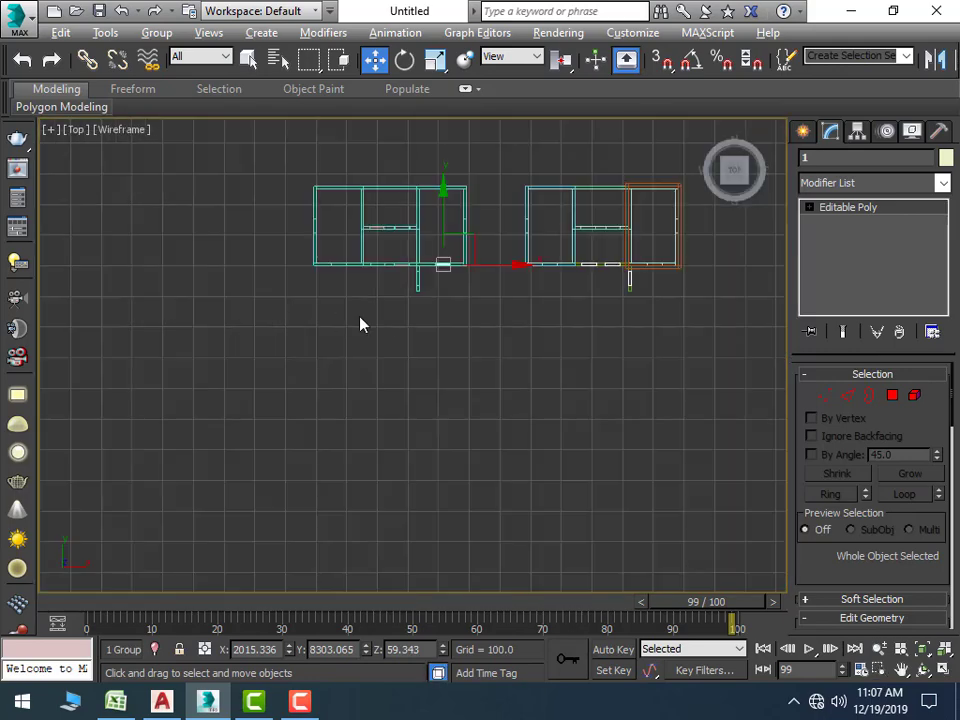
scroll(445, 275, up, 5)
scroll(445, 275, up, 2)
scroll(523, 334, up, 2)
scroll(429, 339, up, 2)
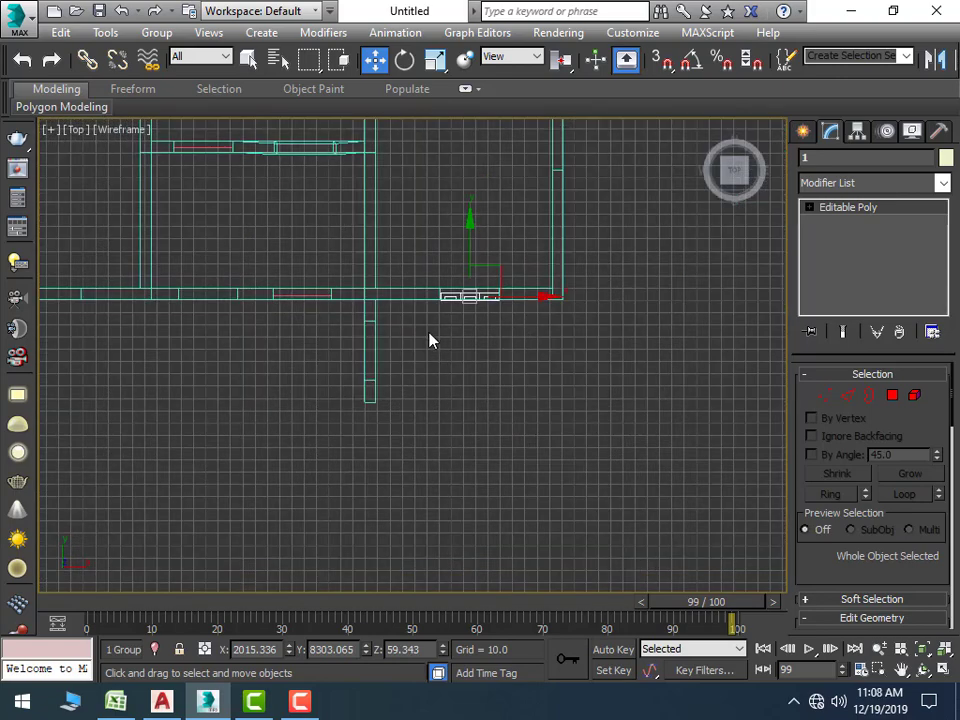
scroll(462, 412, up, 1)
scroll(446, 396, up, 1)
scroll(470, 385, up, 1)
scroll(504, 375, up, 1)
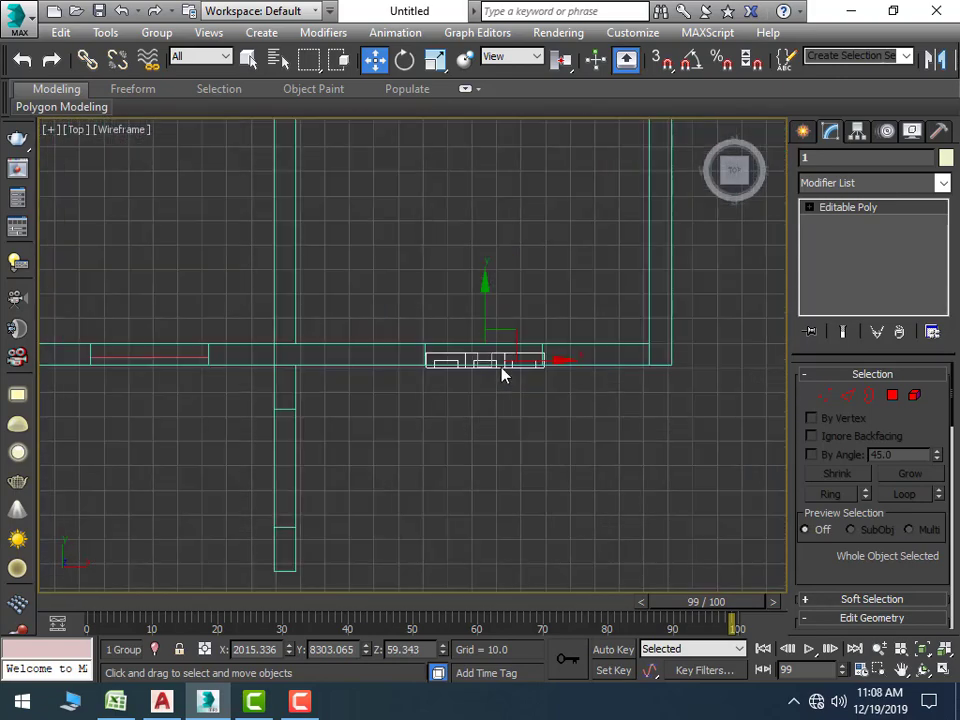
scroll(512, 332, up, 2)
mouse_move(479, 300)
mouse_down()
mouse_move(473, 286)
mouse_move(472, 302)
mouse_up()
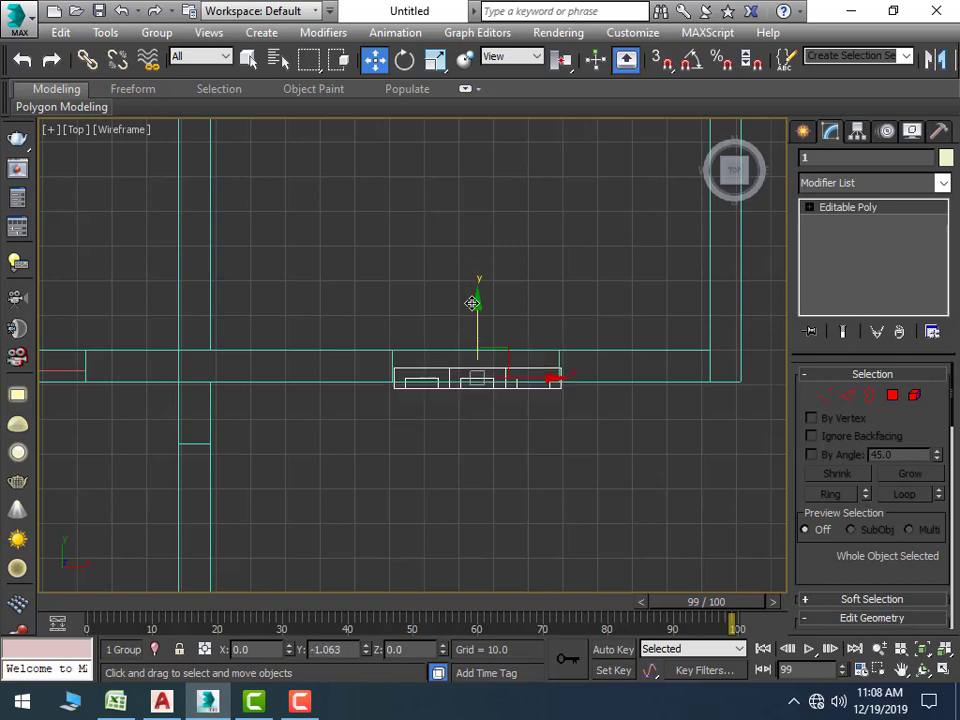
scroll(575, 400, up, 2)
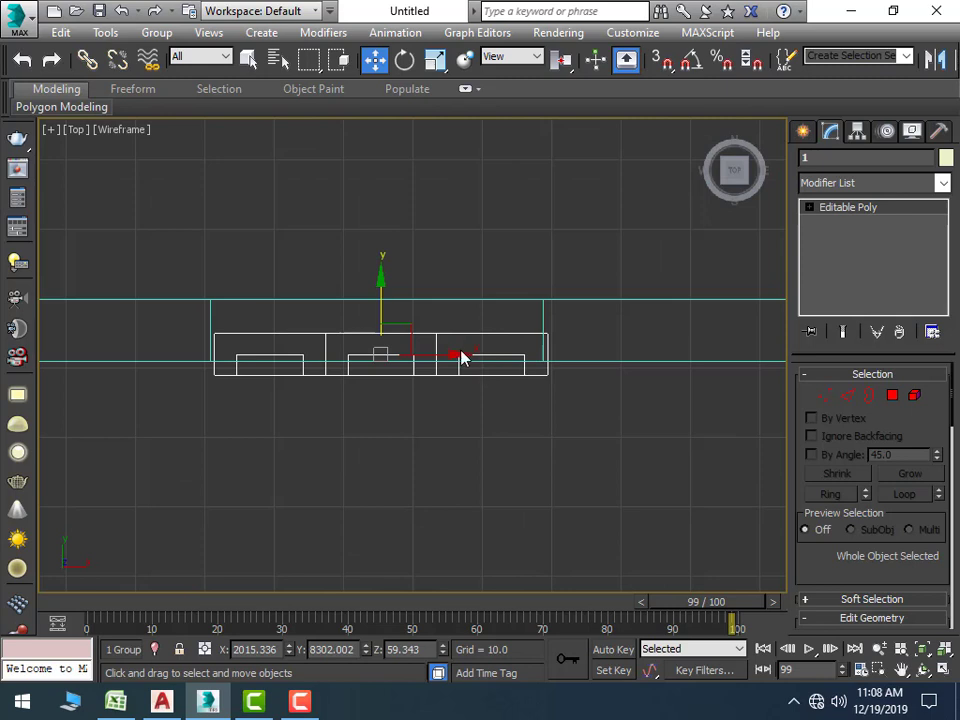
drag(457, 352, 456, 356)
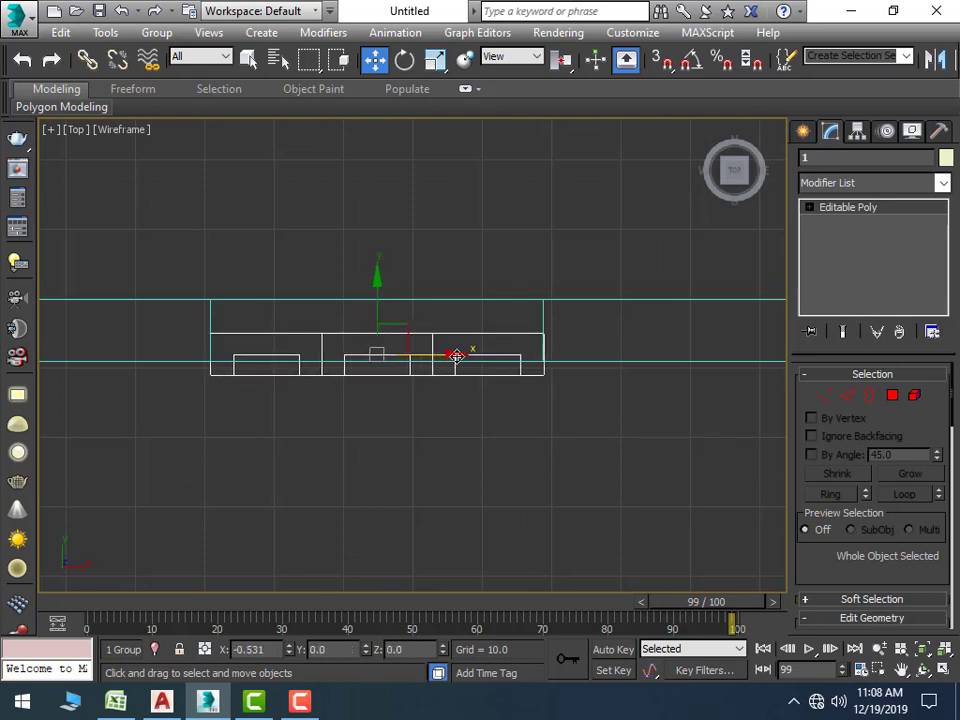
Centre the window within the wall, then Shift-drag a copy named 002 to the left
drag(377, 289, 377, 274)
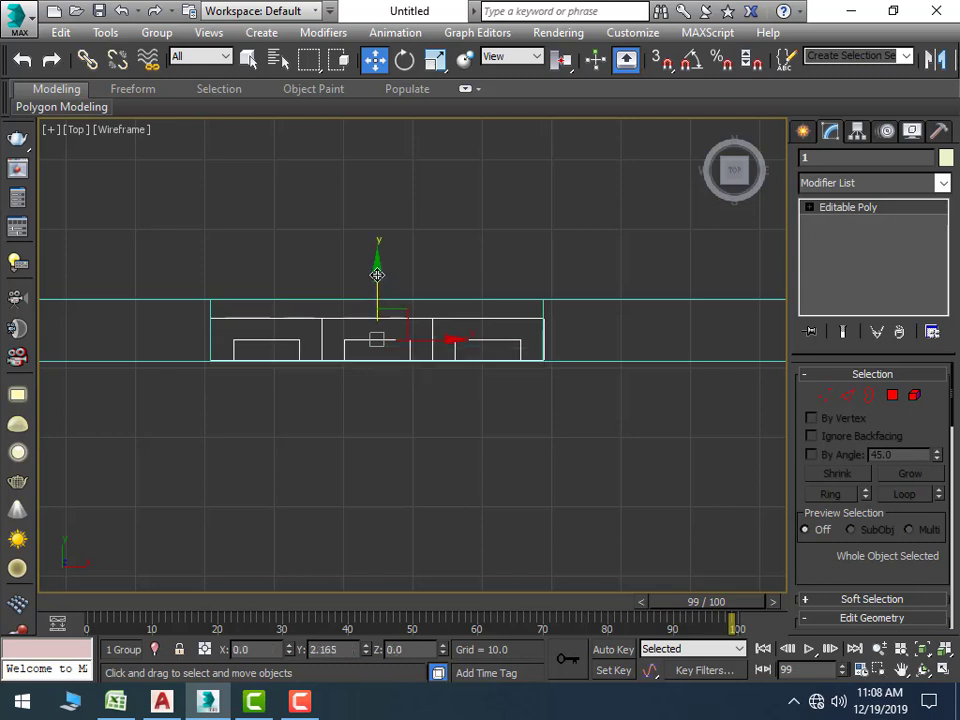
middle_drag(377, 429, 483, 426)
scroll(420, 424, down, 1)
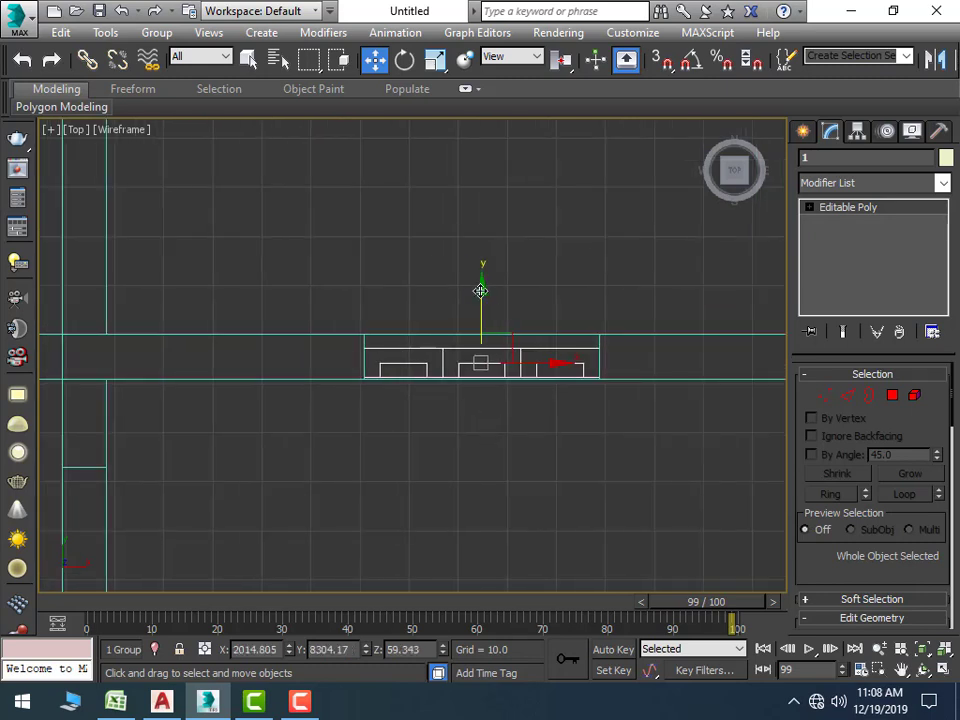
drag(480, 290, 480, 293)
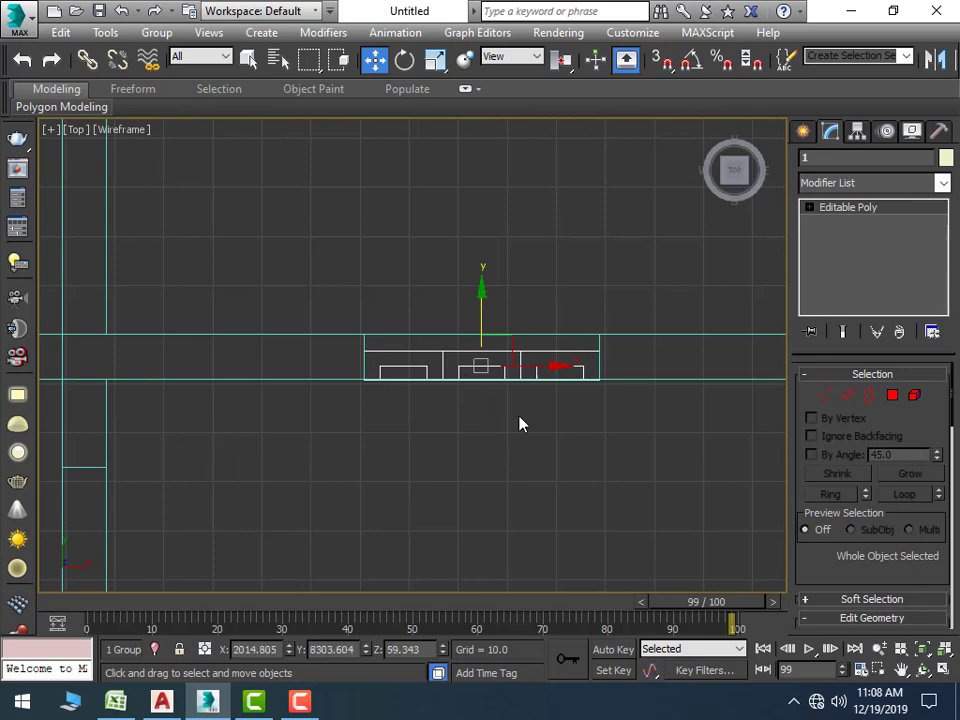
scroll(490, 400, down, 3)
middle_drag(461, 413, 518, 411)
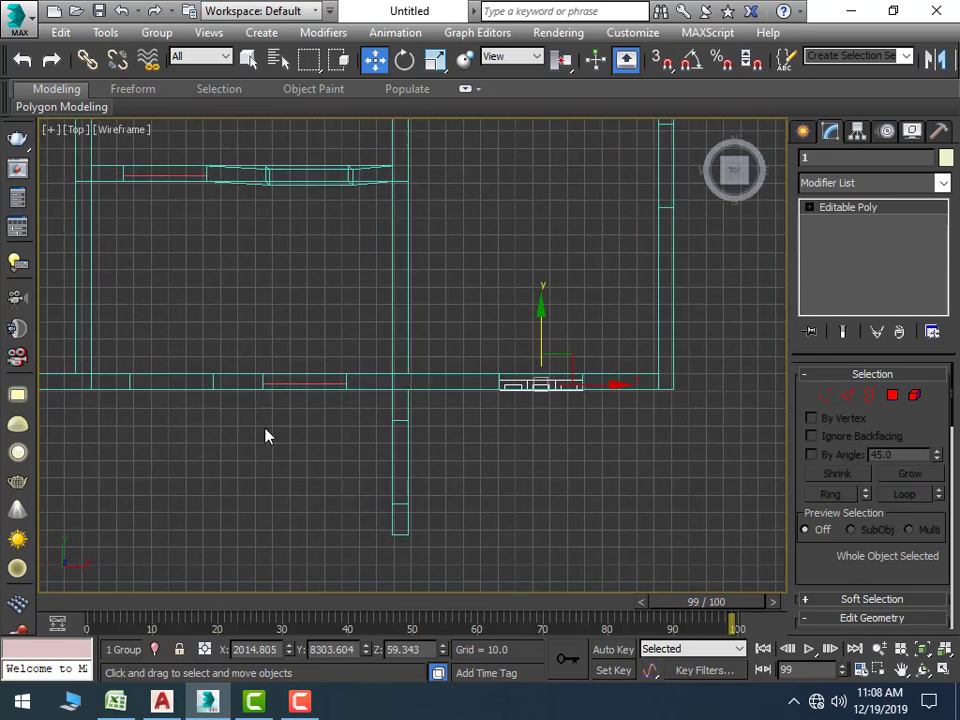
middle_drag(363, 430, 451, 450)
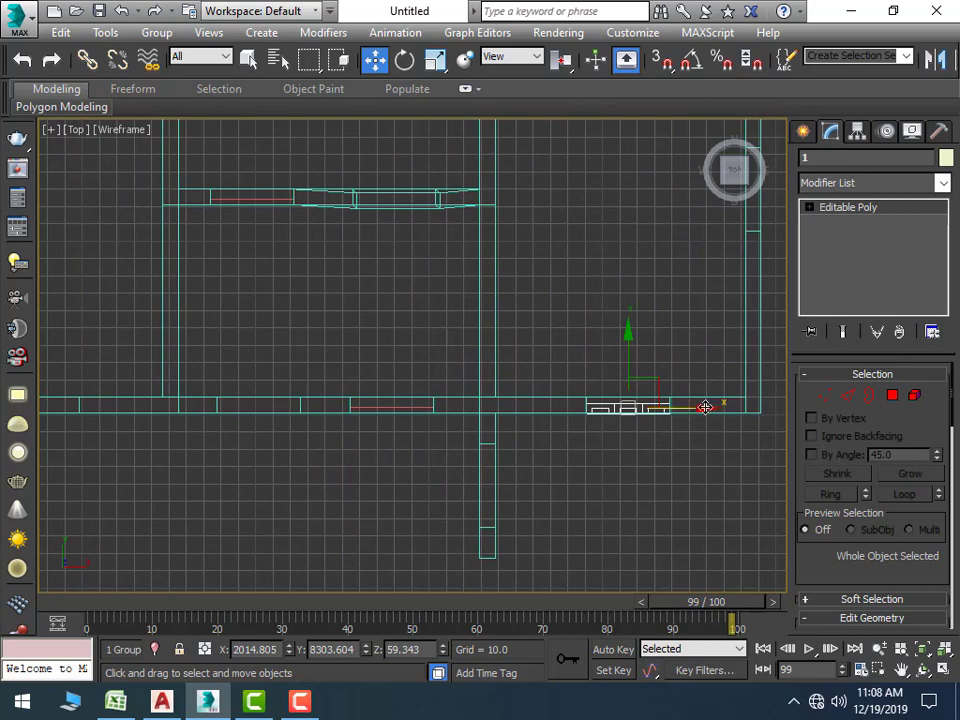
mouse_move(705, 407)
shift+mouse_down()
mouse_move(328, 402)
mouse_move(336, 405)
shift+mouse_up()
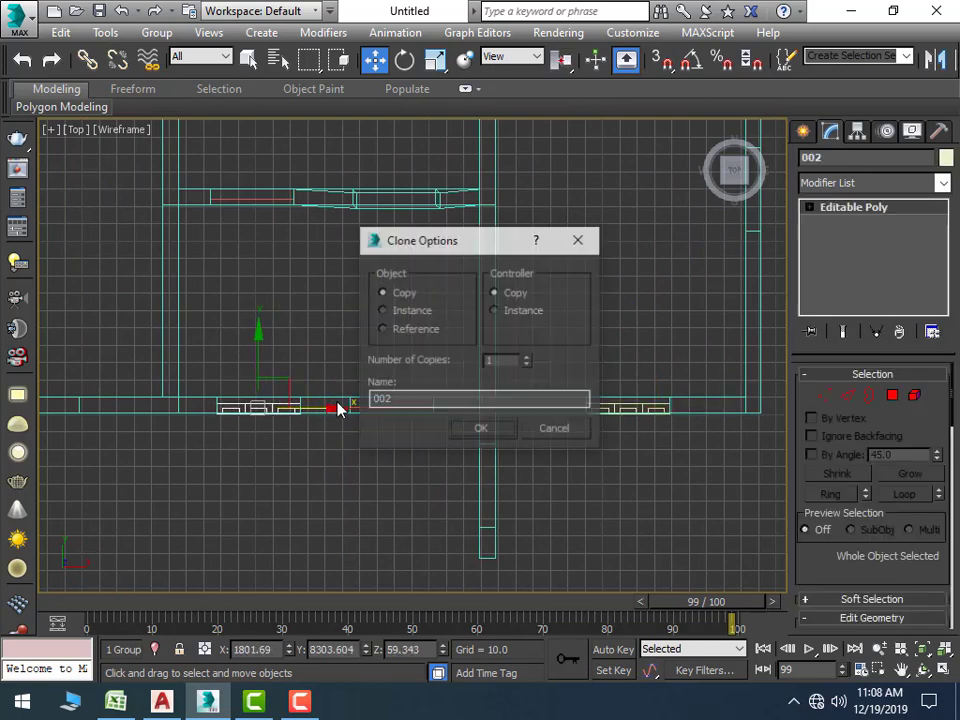
Confirm window copy 002, then add copy 003 further along the front wall
click(476, 432)
scroll(285, 463, up, 2)
middle_drag(275, 460, 407, 476)
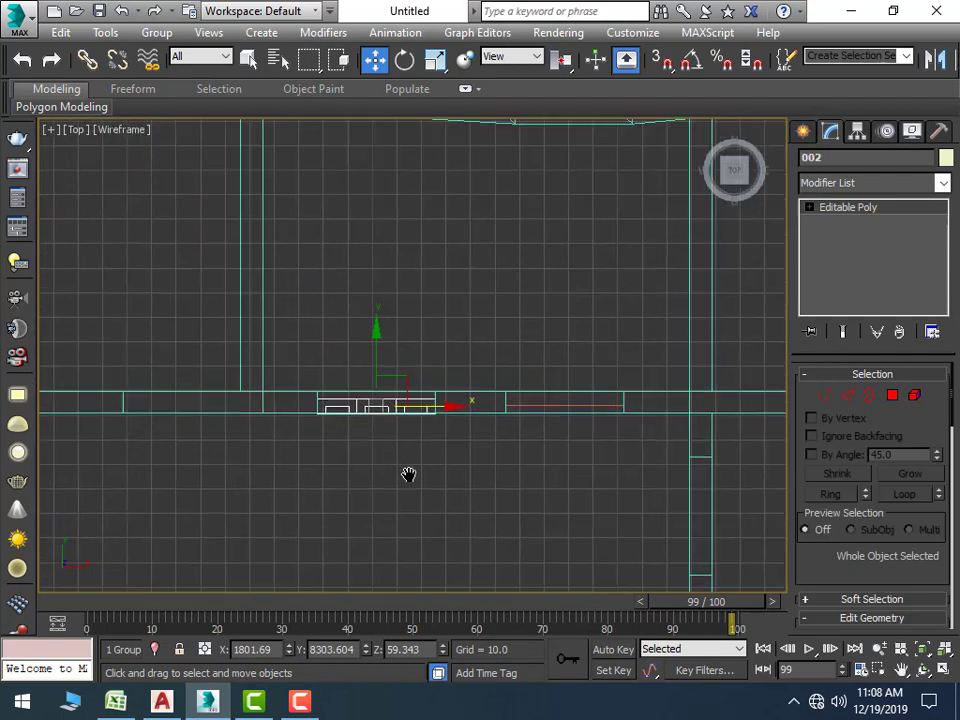
middle_drag(281, 456, 407, 454)
scroll(328, 480, down, 1)
middle_drag(328, 480, 339, 483)
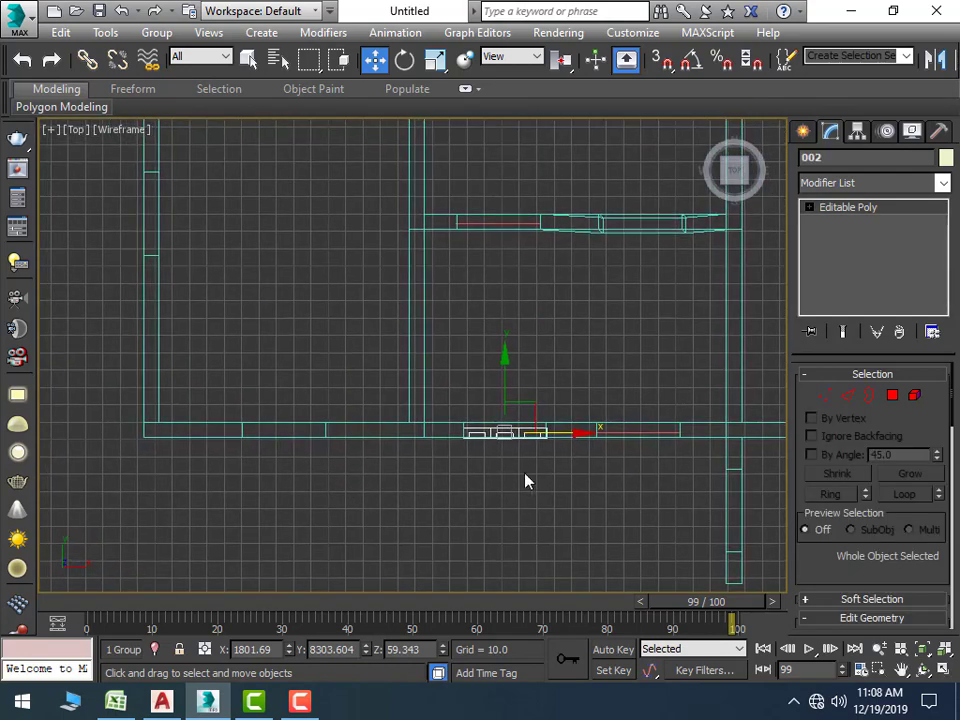
shift+drag(582, 433, 363, 433)
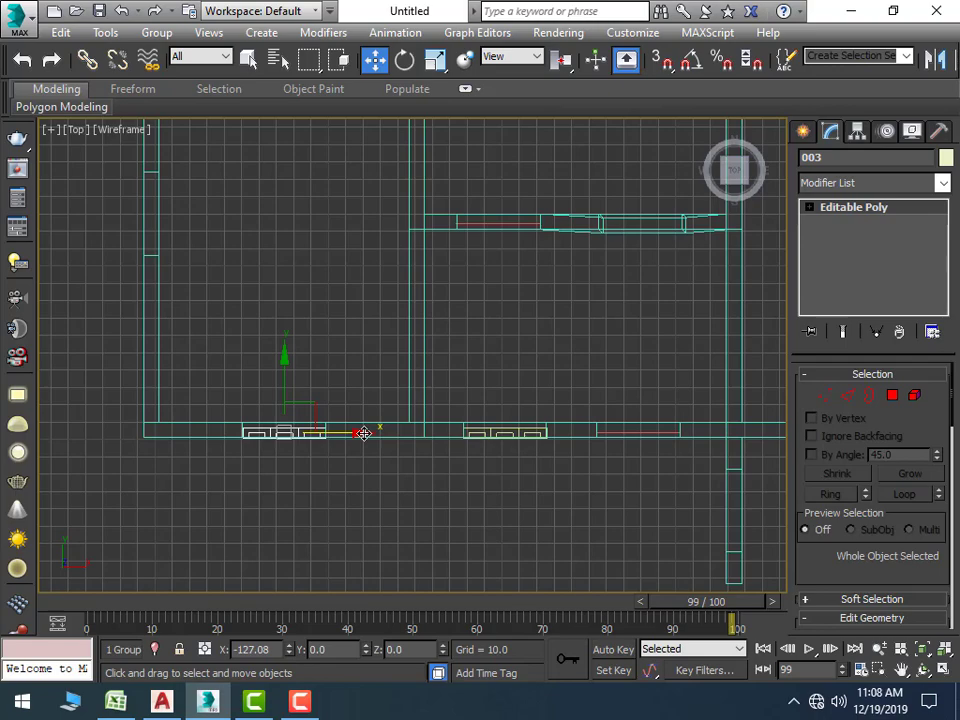
click(479, 432)
Shift-drag another window copy over into the second house plan
scroll(422, 480, down, 2)
middle_drag(400, 478, 262, 459)
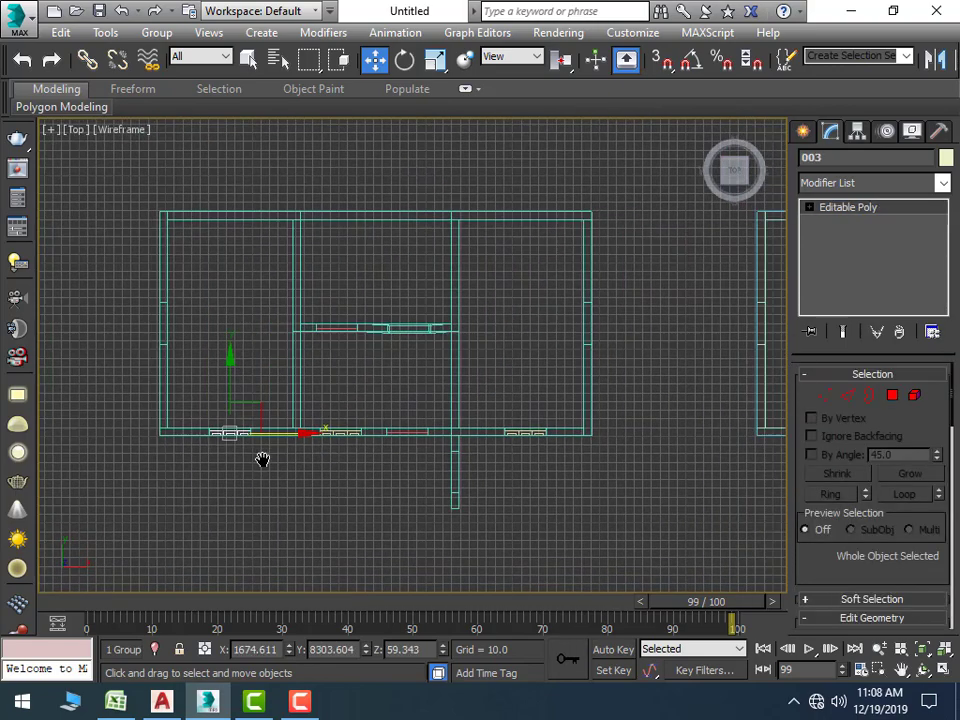
scroll(262, 459, down, 1)
middle_drag(458, 514, 344, 465)
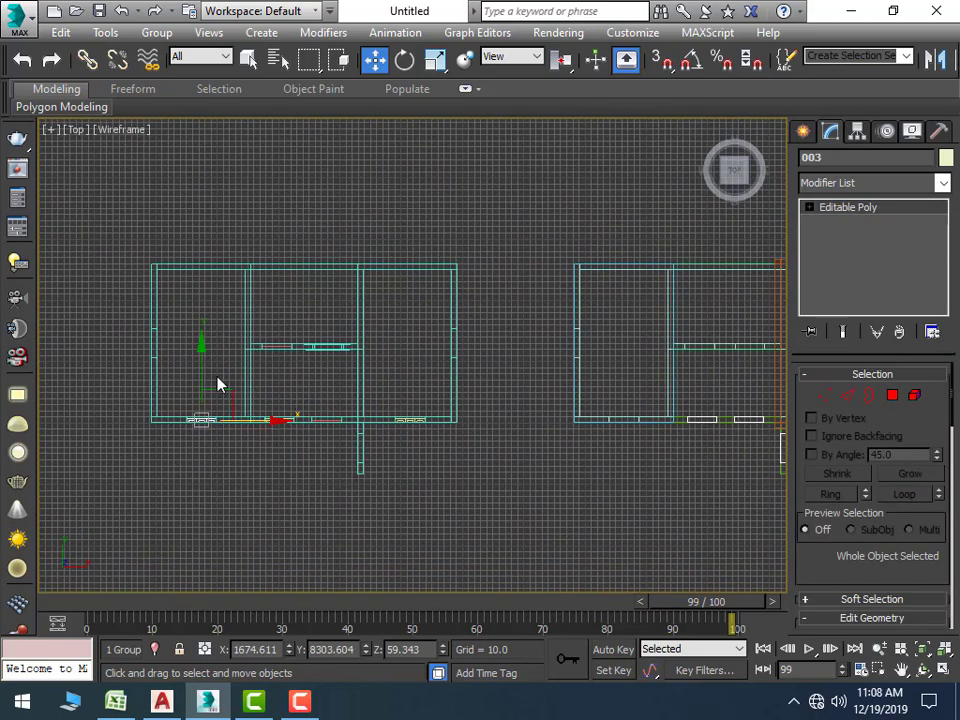
scroll(276, 461, up, 3)
scroll(236, 460, down, 5)
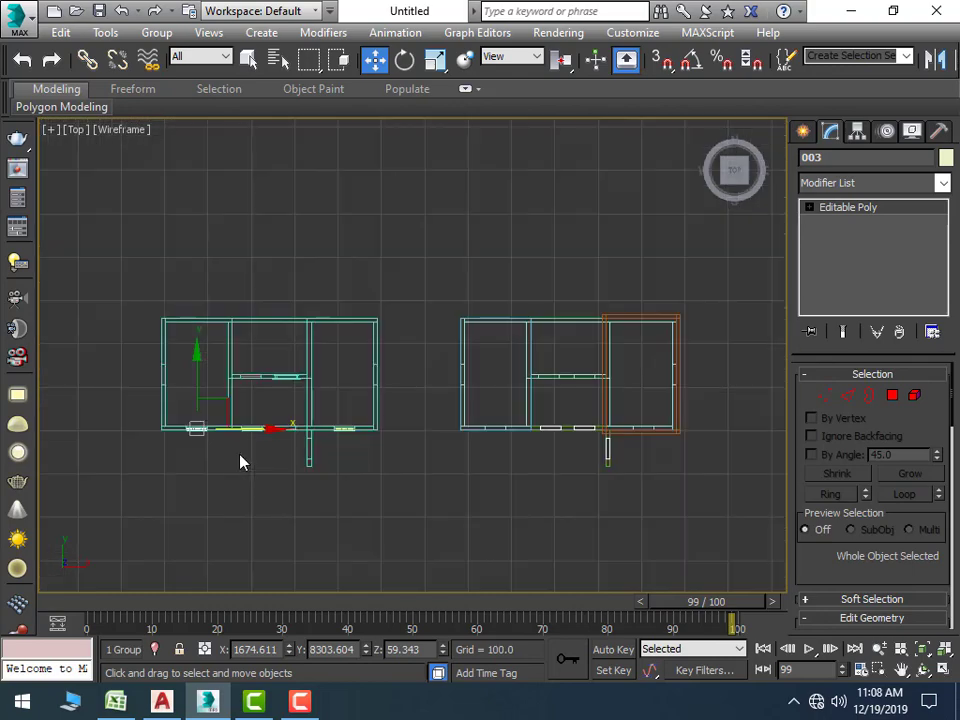
scroll(240, 461, up, 3)
mouse_move(248, 418)
shift+mouse_down()
mouse_move(716, 440)
mouse_move(671, 455)
shift+mouse_up()
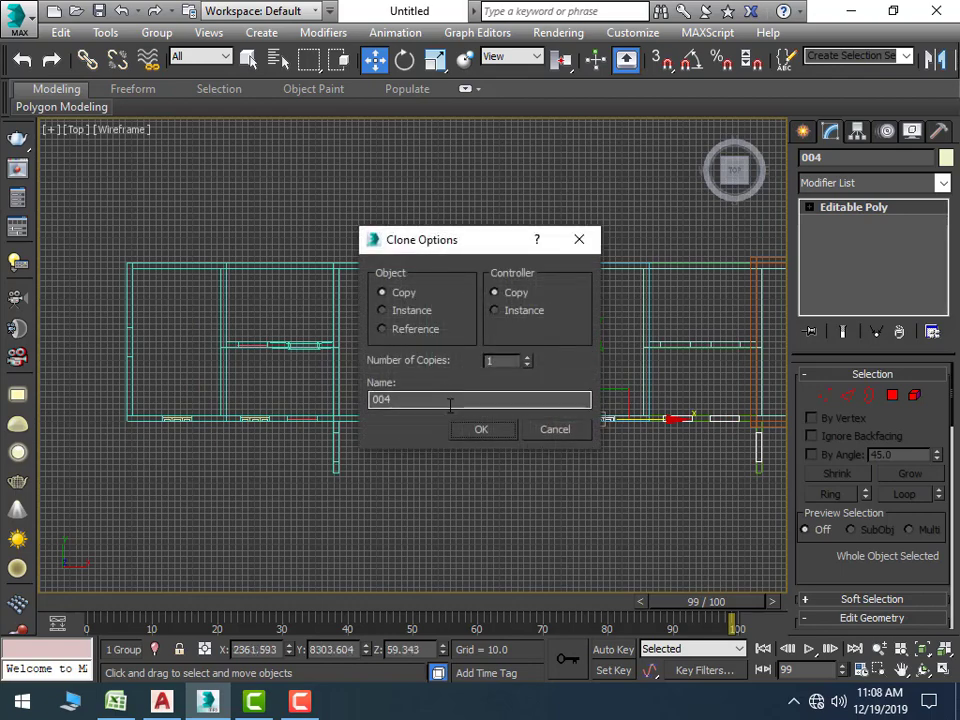
Confirm window copy 004 and slide it into its front-wall opening
click(477, 430)
scroll(591, 454, up, 2)
scroll(471, 476, up, 2)
scroll(553, 450, up, 2)
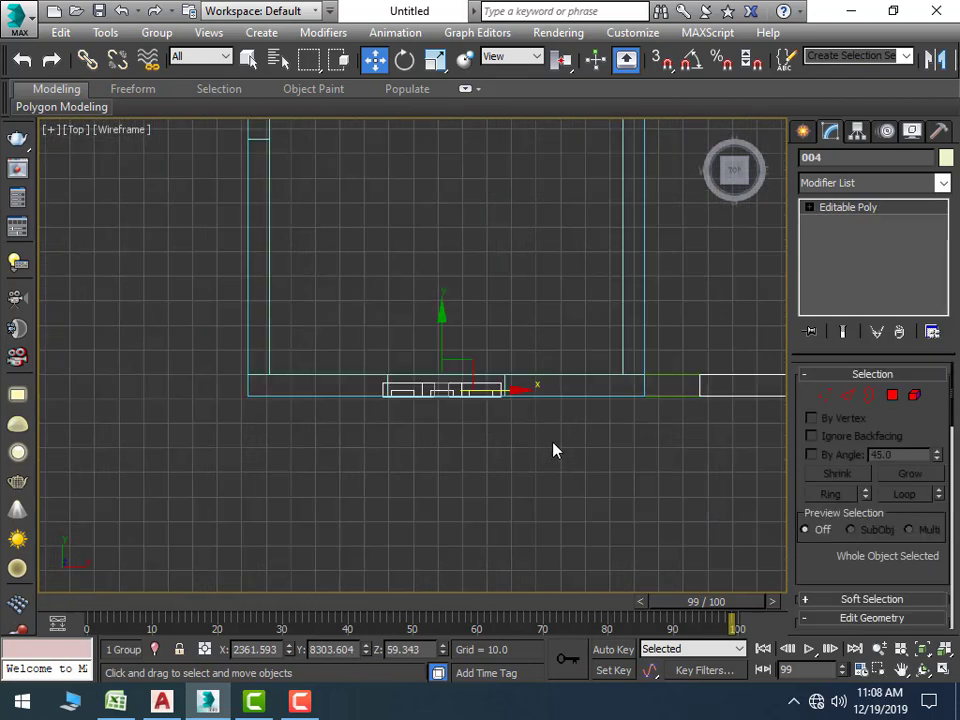
scroll(445, 482, up, 2)
drag(421, 431, 424, 435)
Add copy 005 centred in the next front-wall opening, then drag copy 006 toward the interior wall
scroll(484, 514, down, 2)
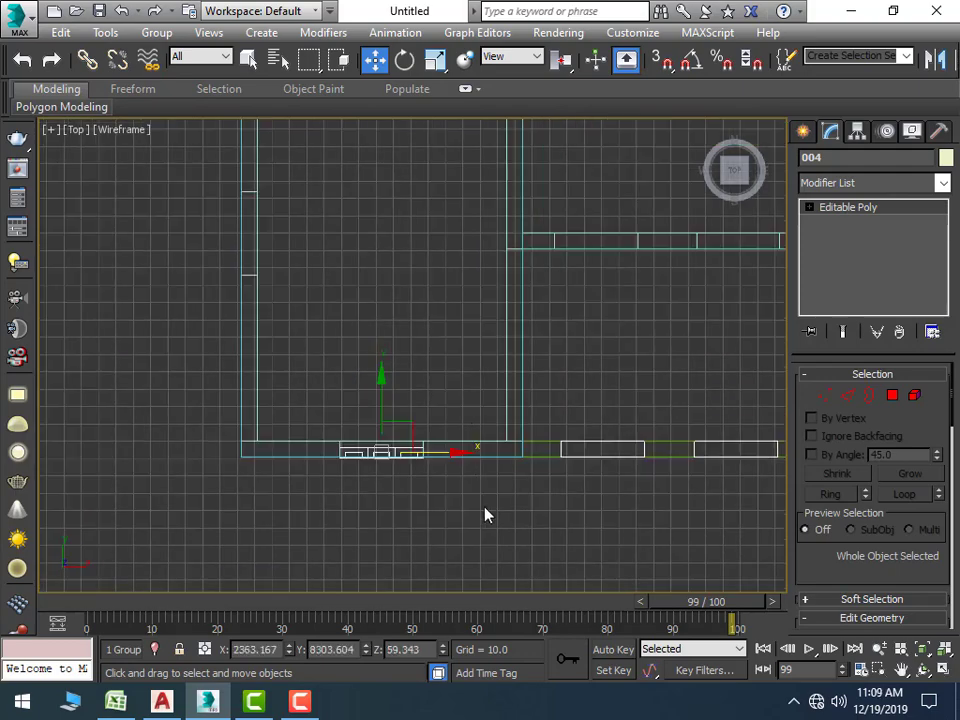
middle_drag(484, 514, 361, 481)
scroll(445, 482, down, 2)
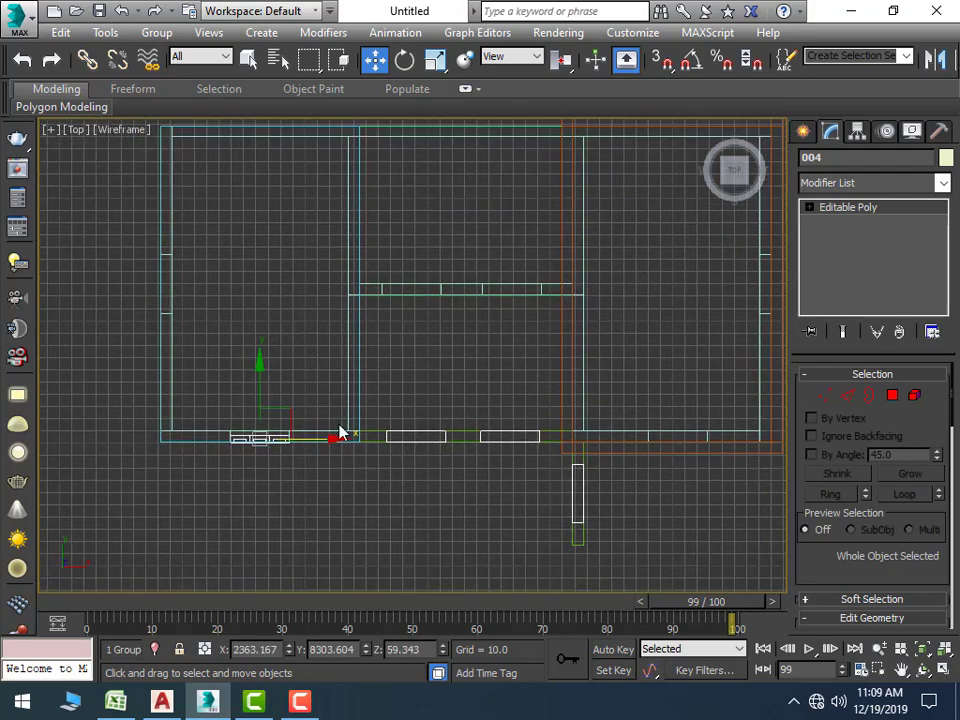
shift+drag(340, 440, 751, 451)
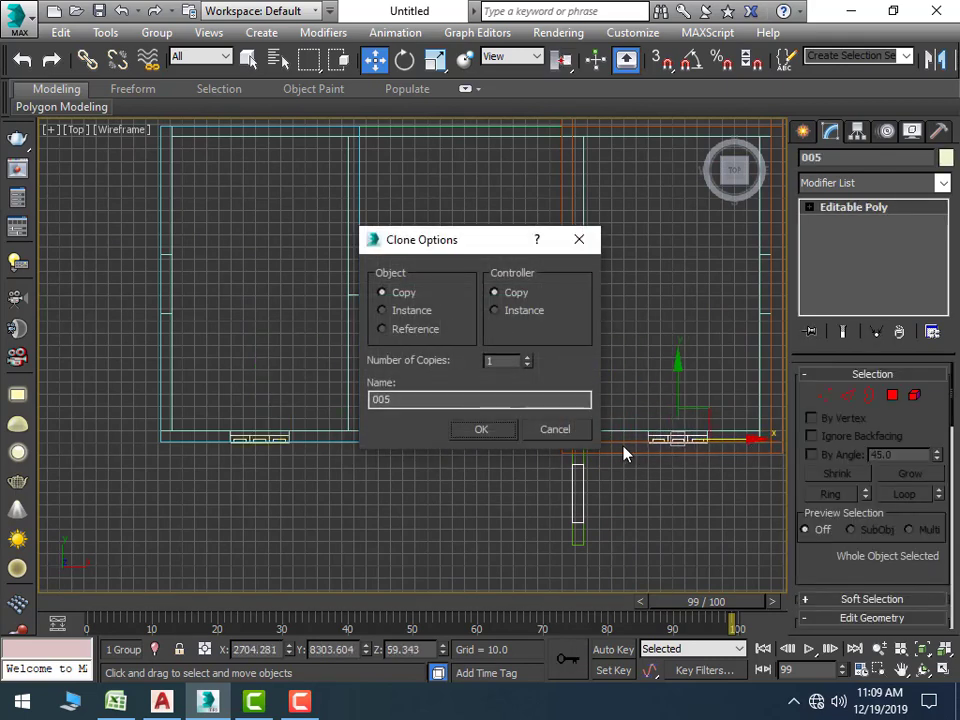
click(483, 430)
scroll(677, 484, up, 2)
scroll(649, 465, up, 1)
scroll(625, 465, down, 1)
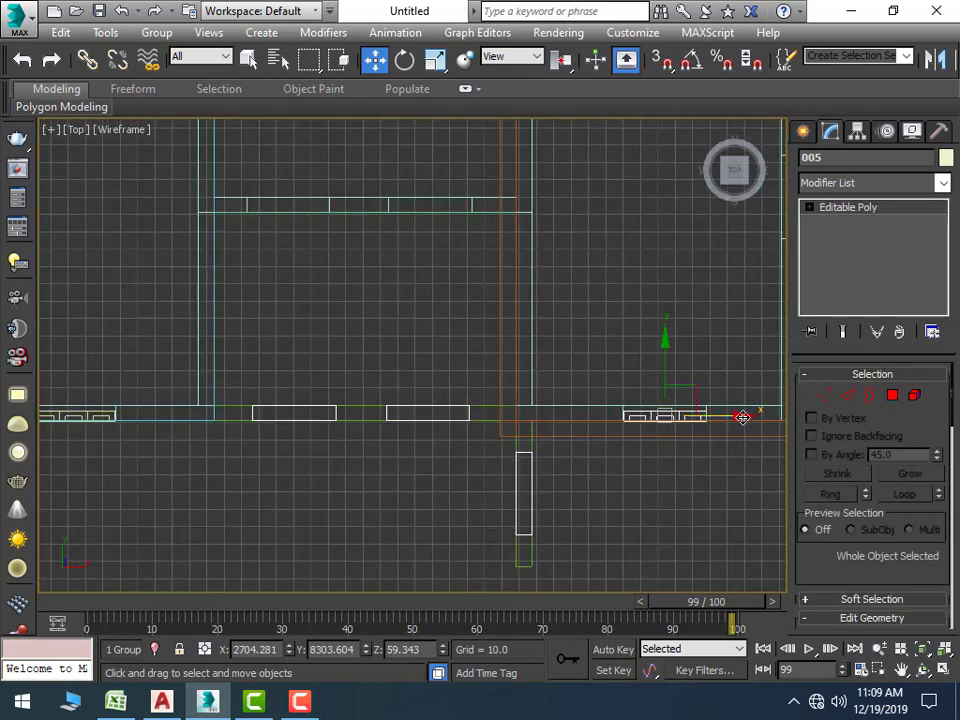
drag(742, 417, 743, 415)
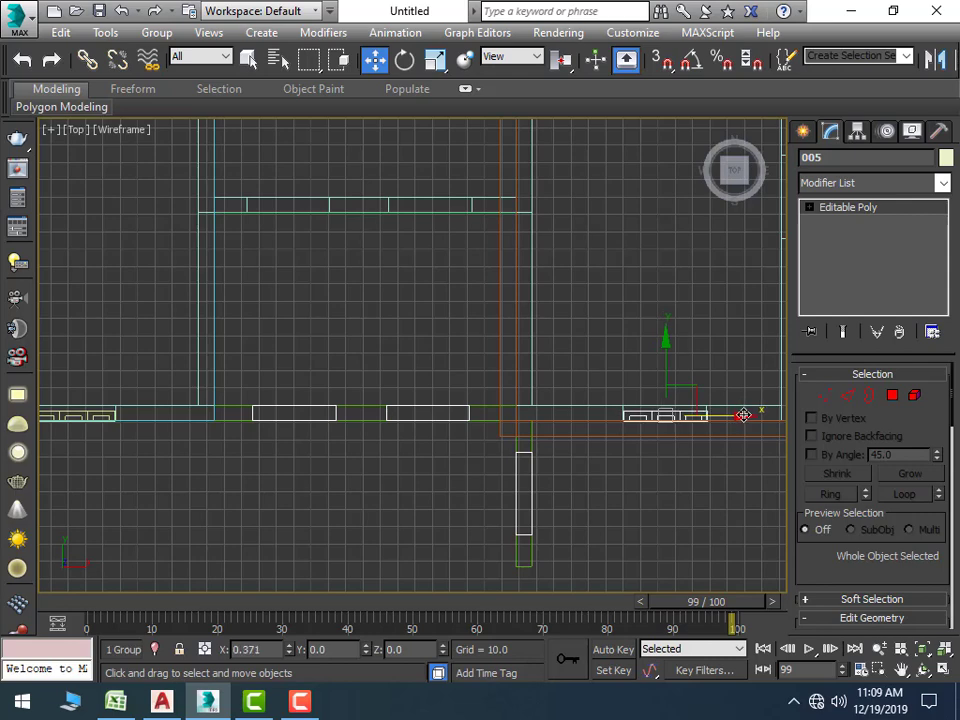
scroll(466, 421, down, 1)
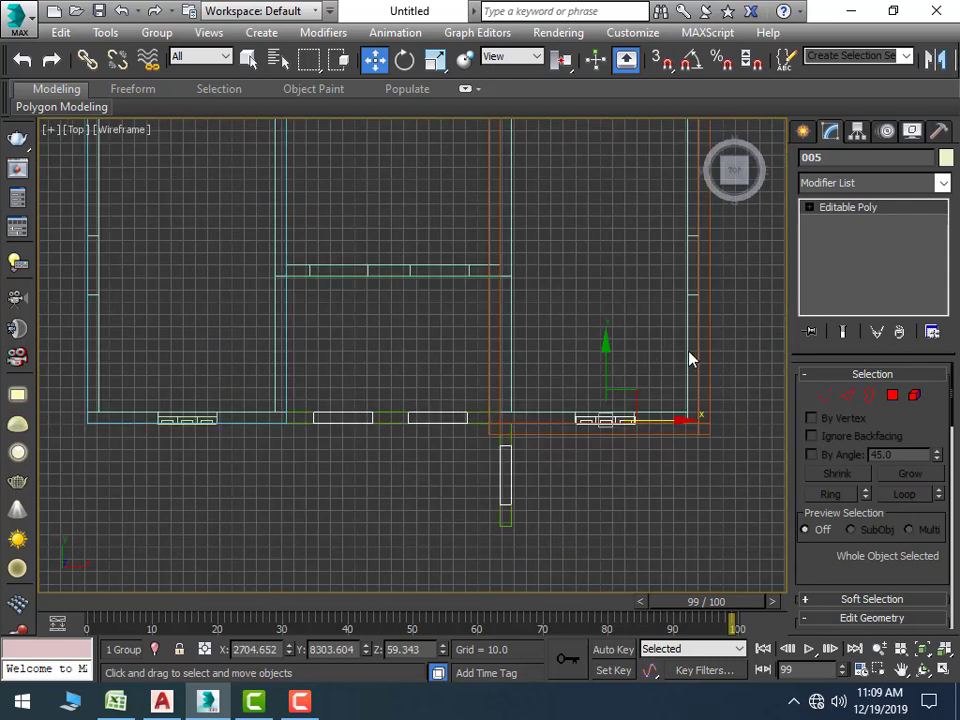
shift+drag(605, 346, 608, 193)
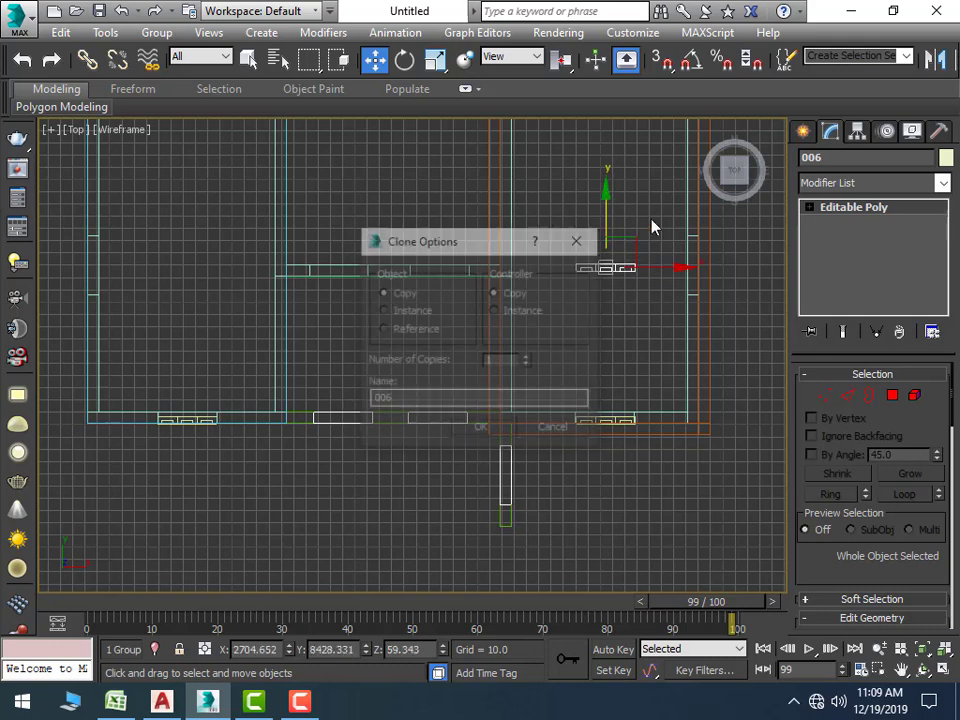
Confirm copy 006 and seat it centred in the interior-wall opening
click(480, 428)
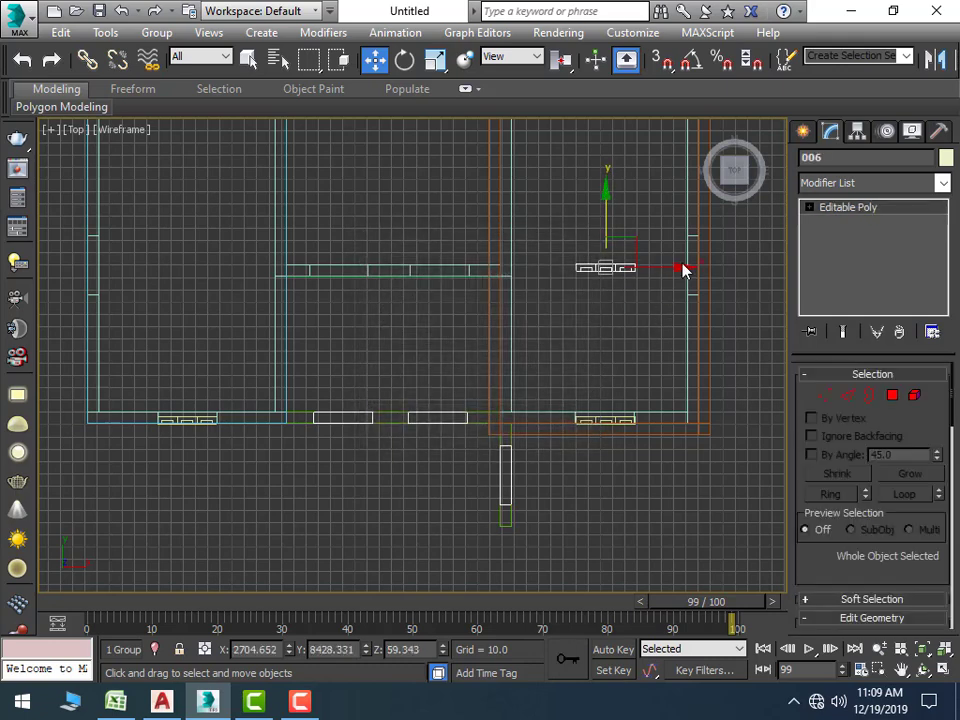
drag(681, 267, 527, 287)
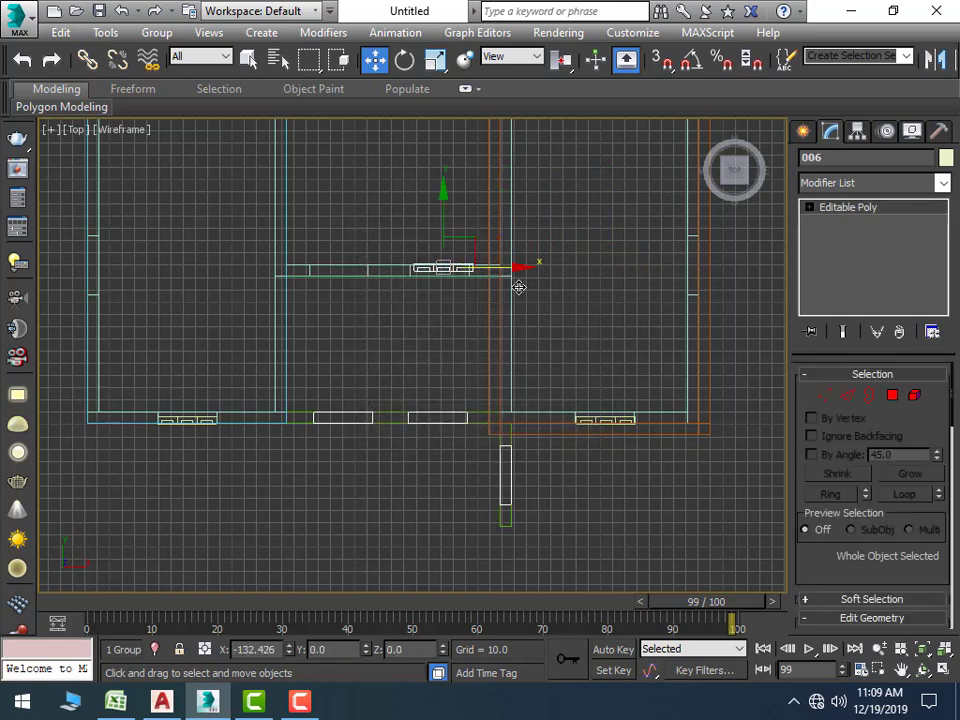
middle_drag(456, 285, 461, 347)
scroll(455, 260, up, 4)
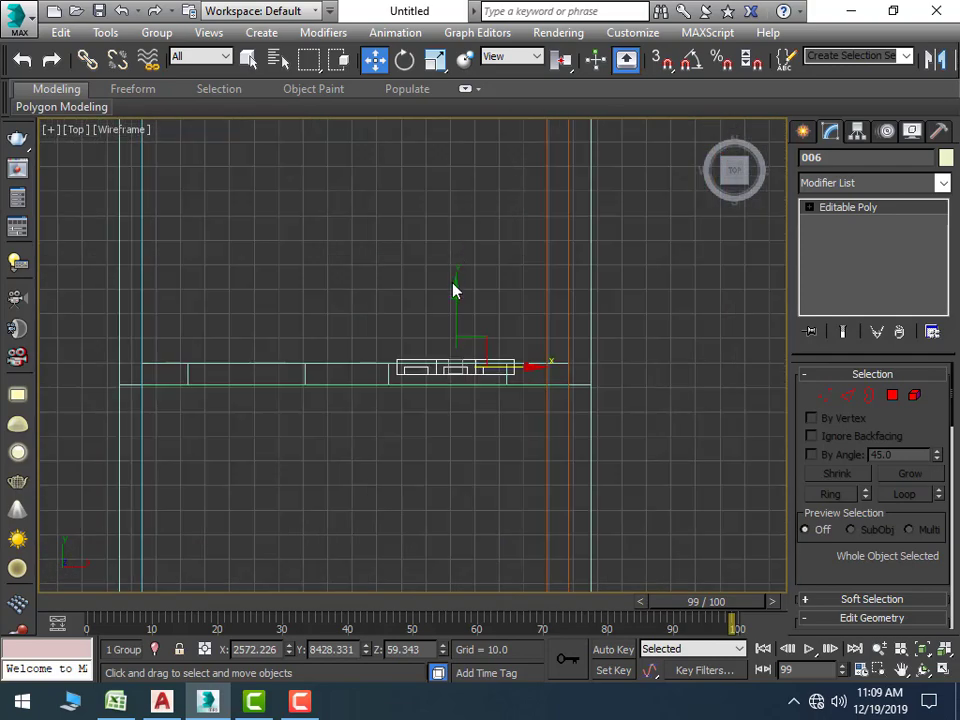
drag(455, 292, 442, 312)
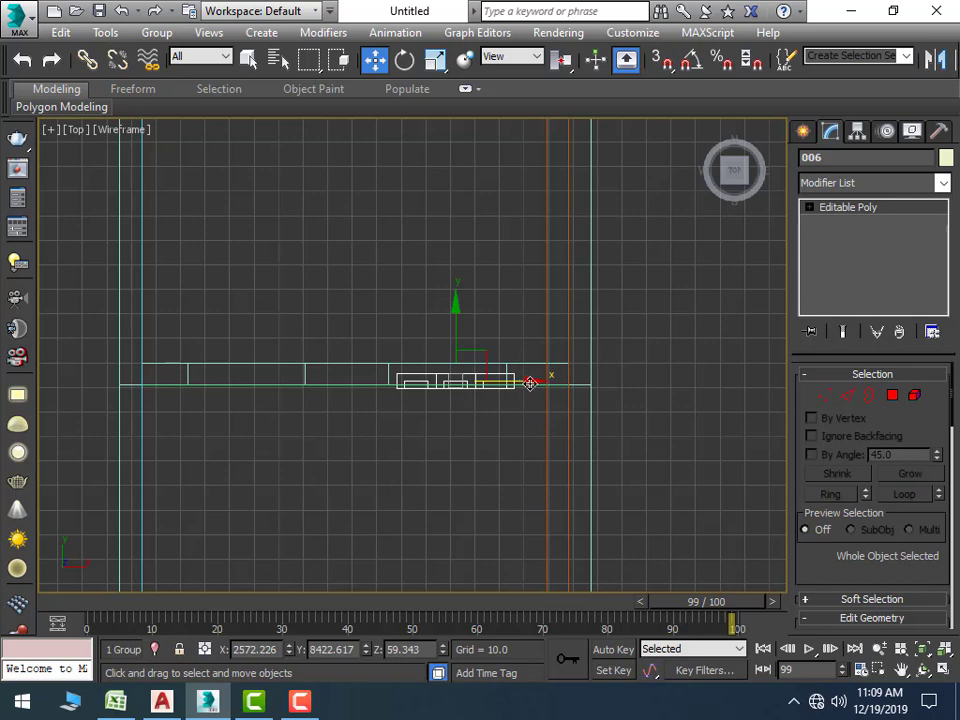
drag(530, 383, 521, 382)
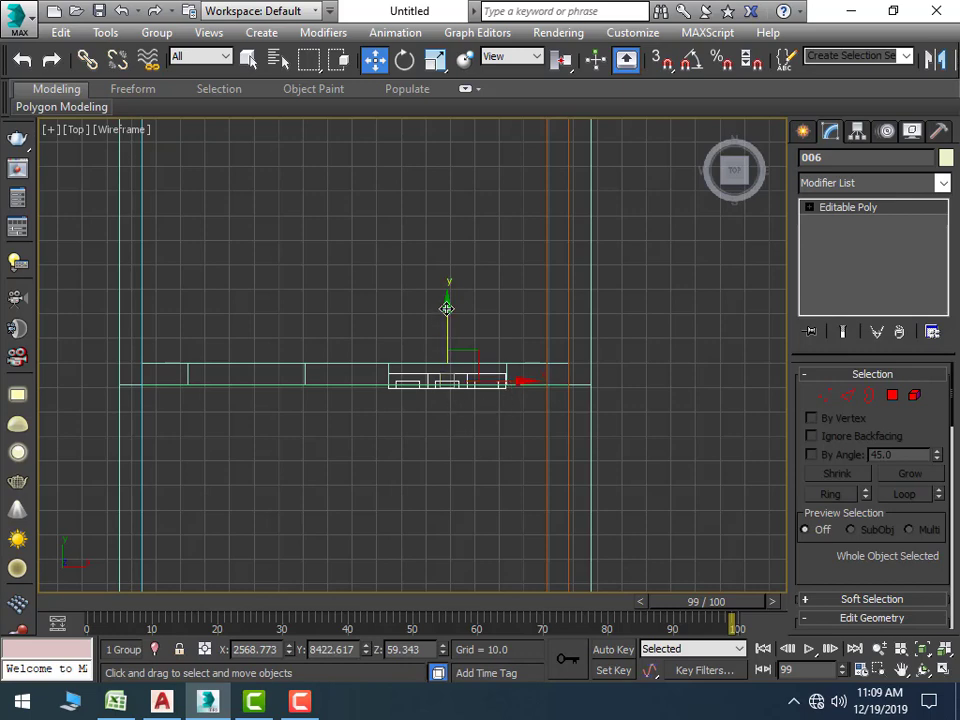
drag(446, 308, 448, 300)
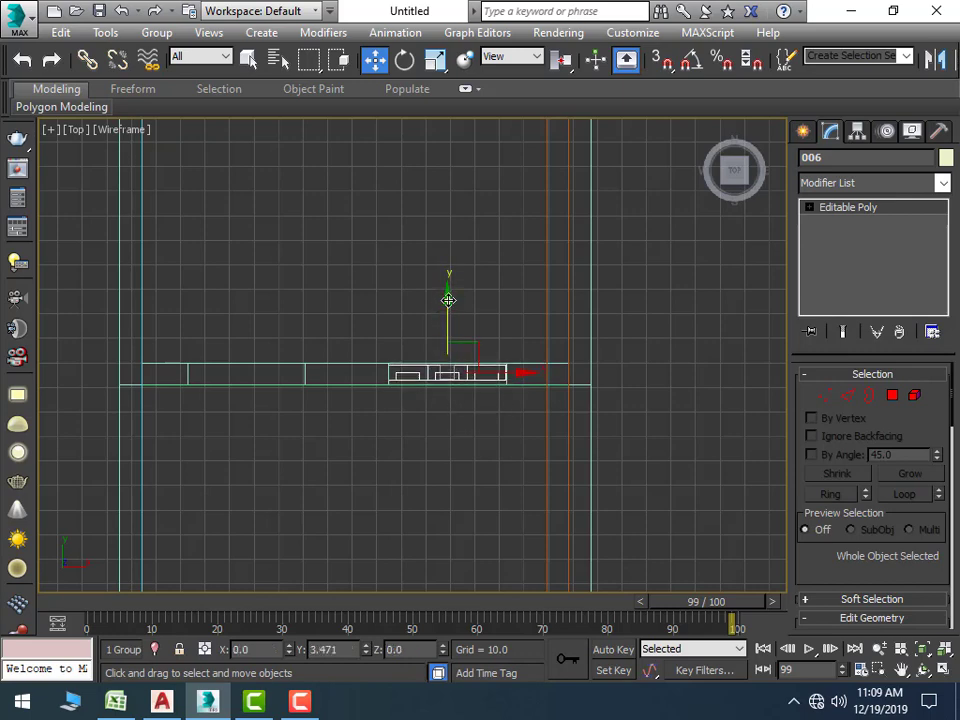
drag(448, 300, 448, 301)
Shift-drag window copy 007 into the other floor plan's interior wall
scroll(413, 435, down, 3)
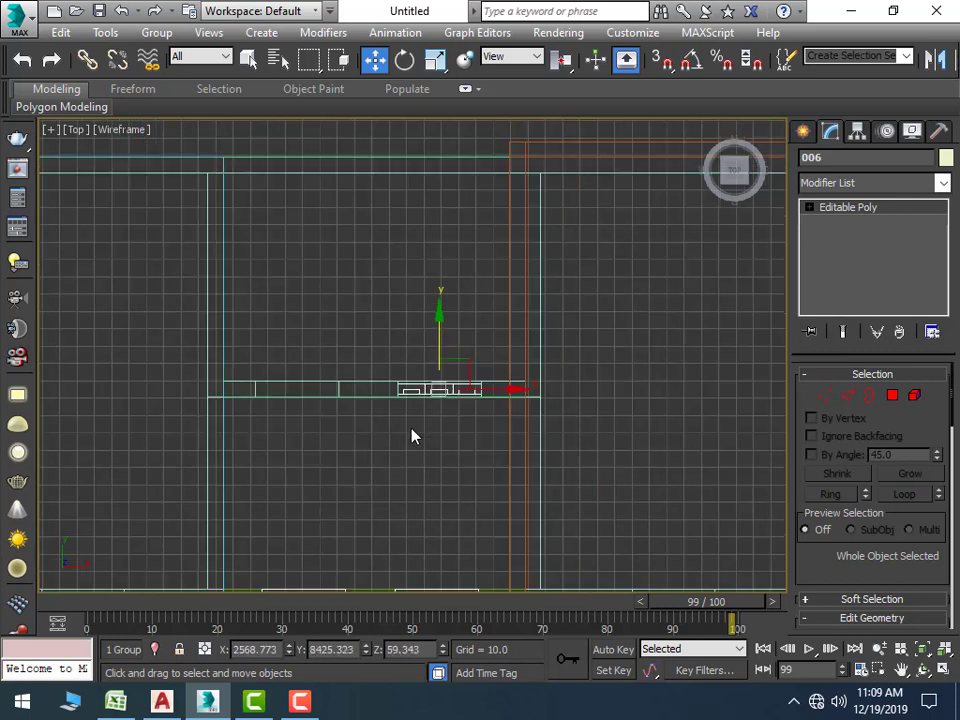
middle_drag(413, 435, 517, 416)
scroll(517, 416, down, 4)
middle_drag(377, 413, 469, 418)
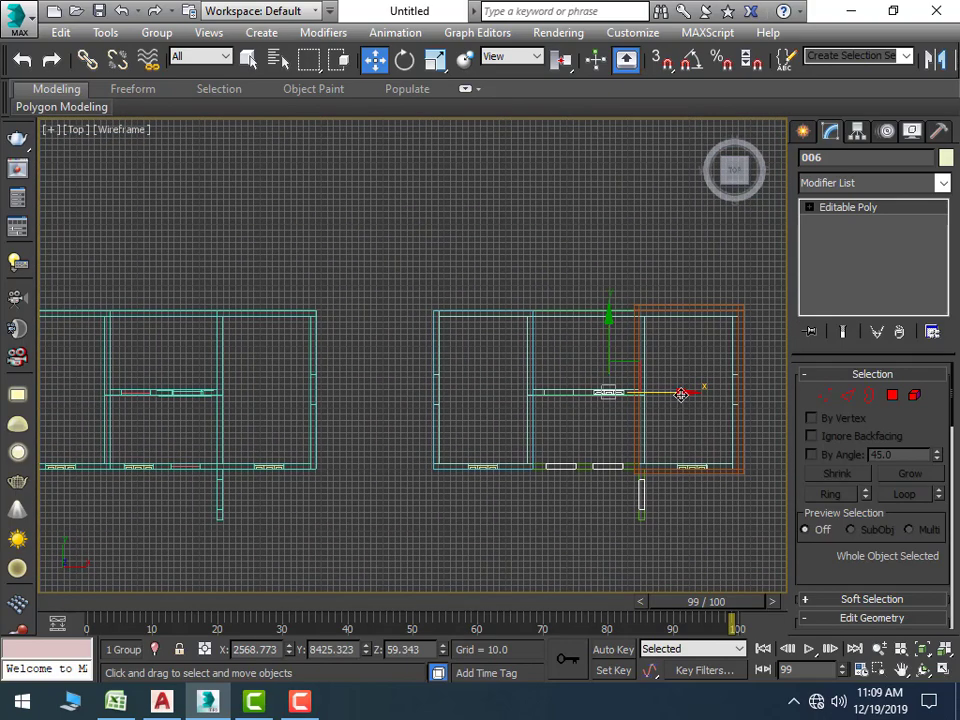
shift+drag(685, 393, 204, 413)
click(482, 430)
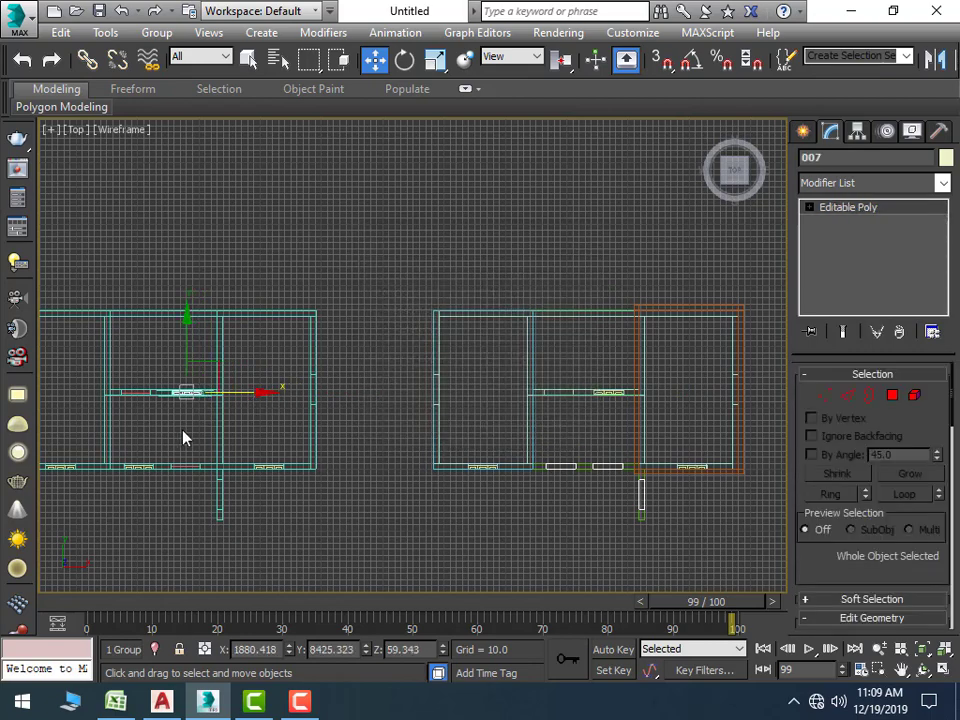
Centre window copy 007 along the interior wall in the Top view
scroll(200, 430, up, 3)
scroll(250, 416, up, 3)
middle_drag(242, 418, 288, 447)
scroll(290, 442, up, 3)
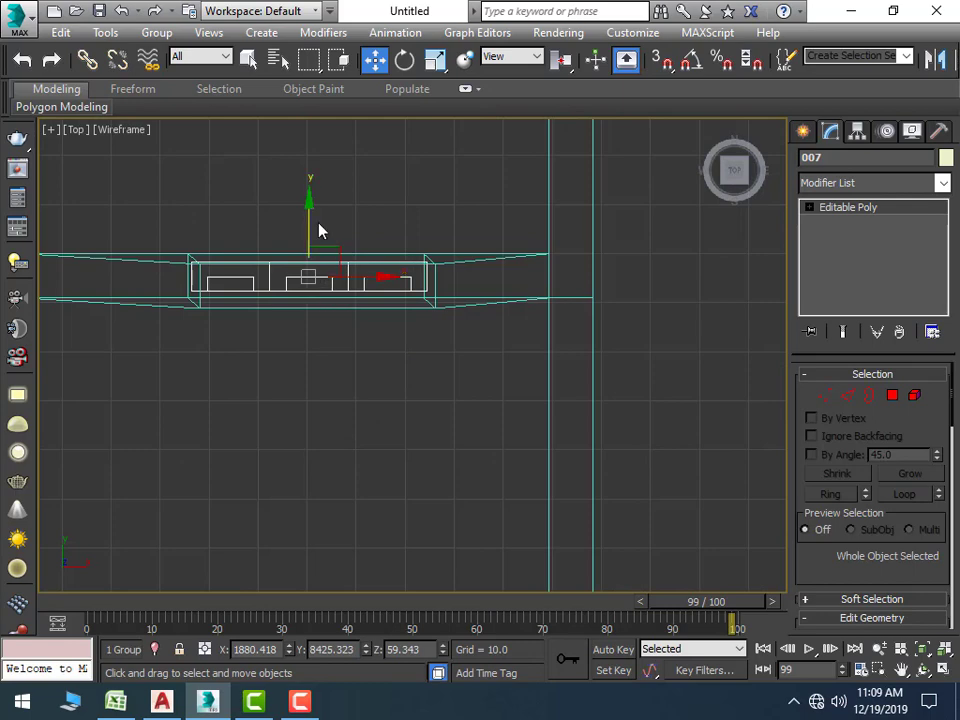
scroll(371, 360, down, 2)
scroll(343, 375, down, 2)
scroll(343, 358, up, 2)
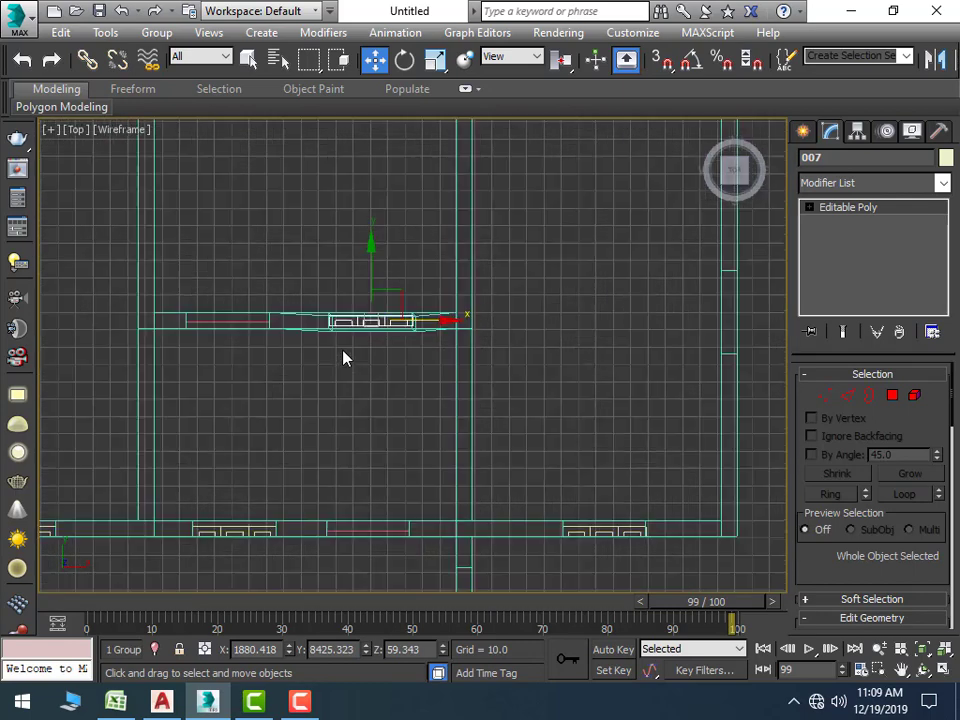
scroll(356, 285, up, 2)
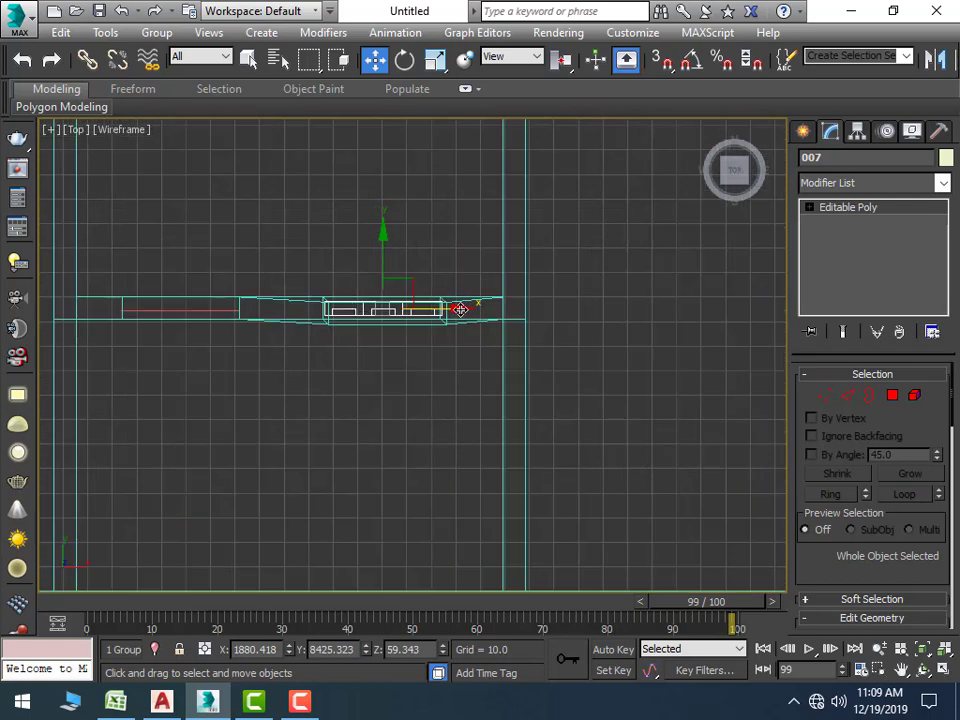
drag(459, 309, 463, 310)
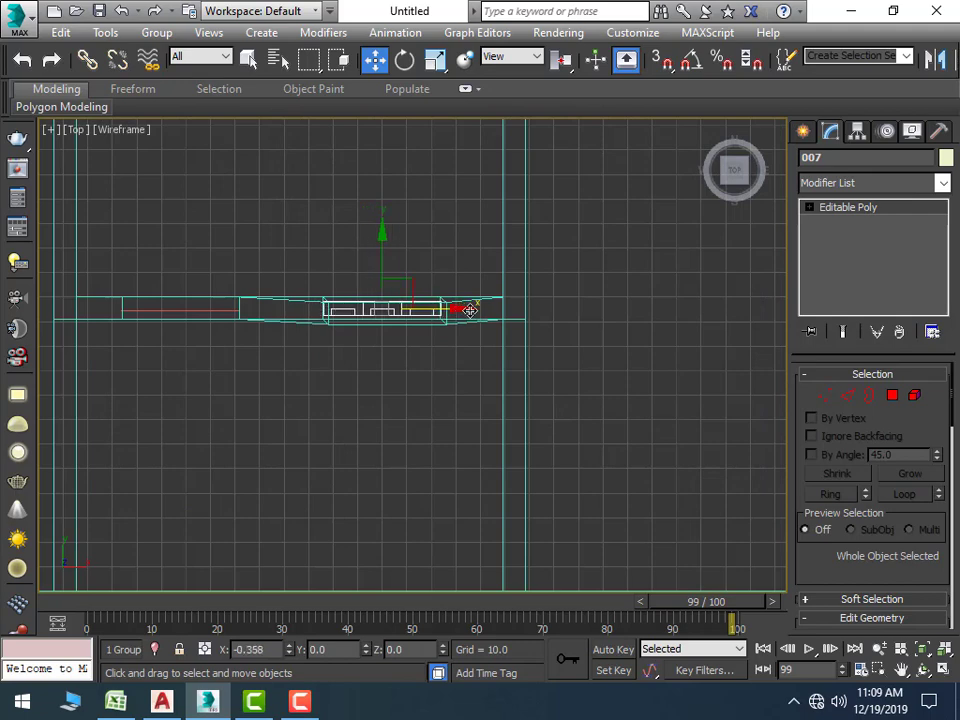
drag(469, 310, 465, 312)
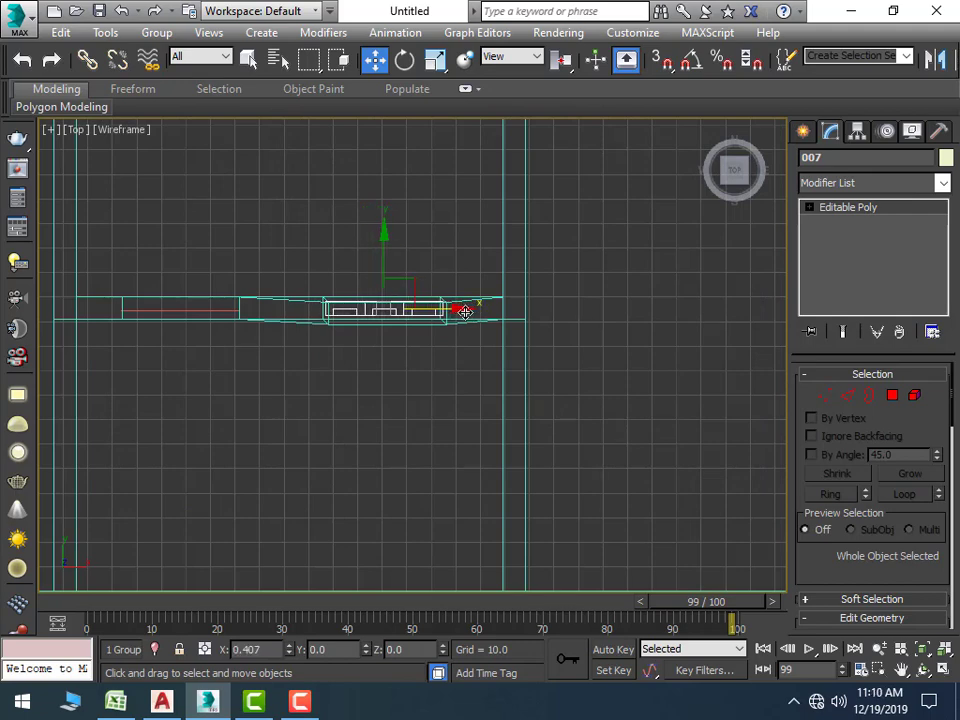
Check copy 007's fit in the shaded Perspective view and nudge it into place
key(alt+w)
key(alt+w)
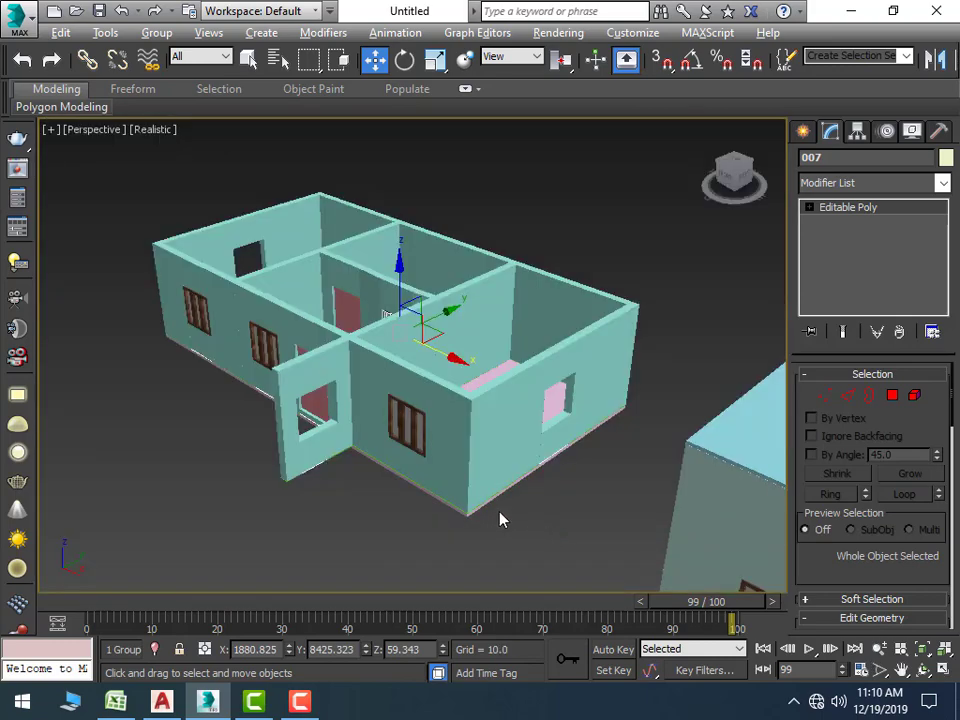
mouse_move(381, 504)
alt+middle_down()
mouse_move(489, 536)
mouse_move(463, 531)
alt+middle_up()
key(z)
alt+middle_drag(423, 340, 402, 370)
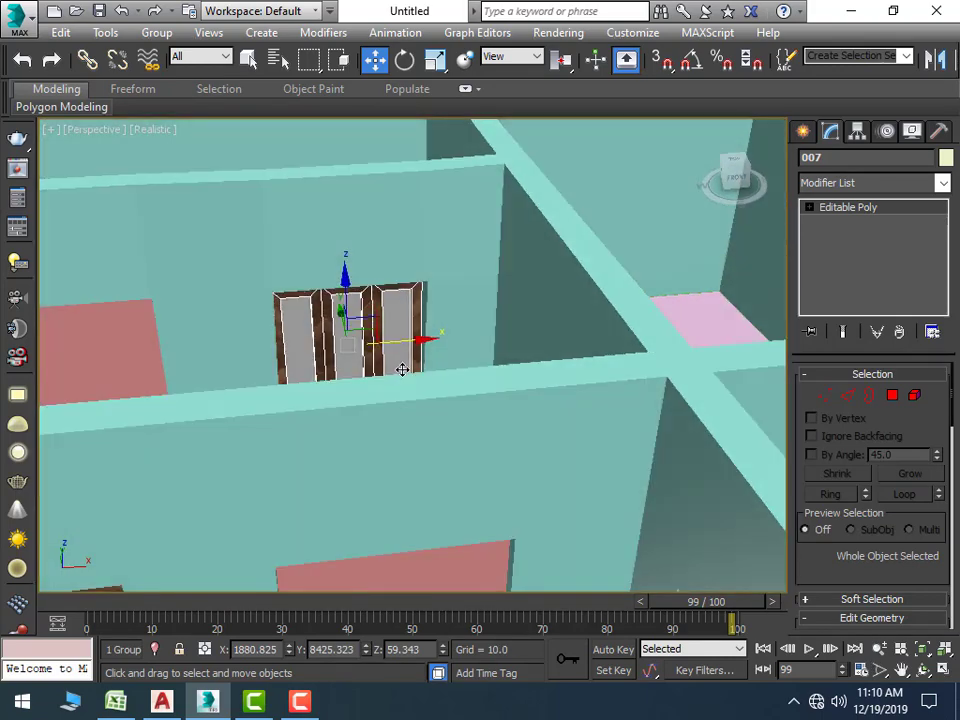
scroll(402, 362, up, 5)
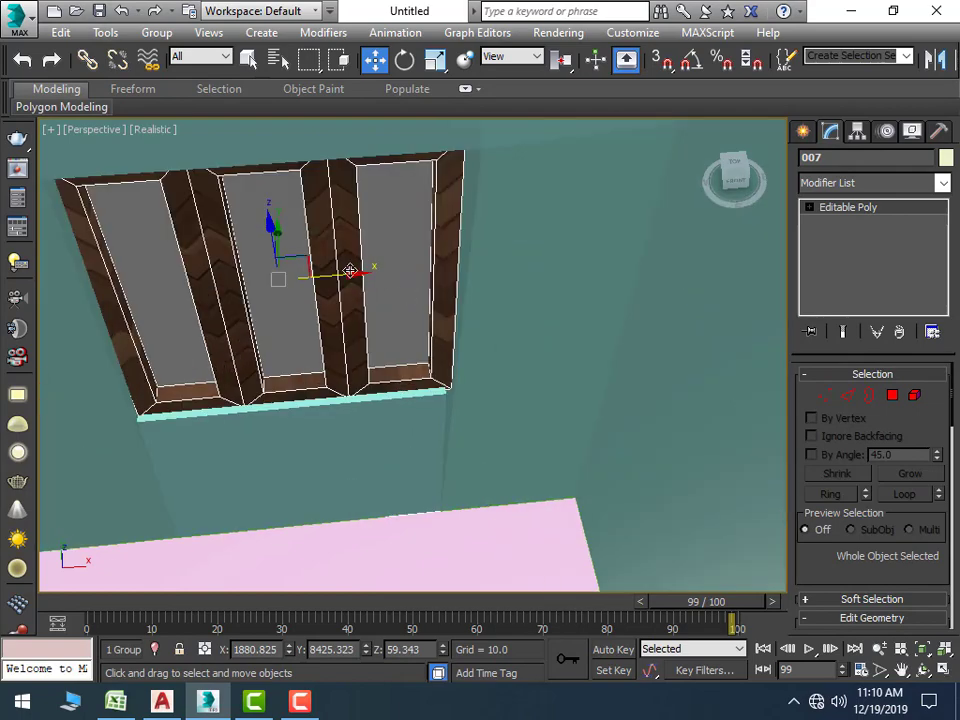
mouse_move(352, 277)
mouse_down()
mouse_move(369, 270)
mouse_move(354, 270)
mouse_up()
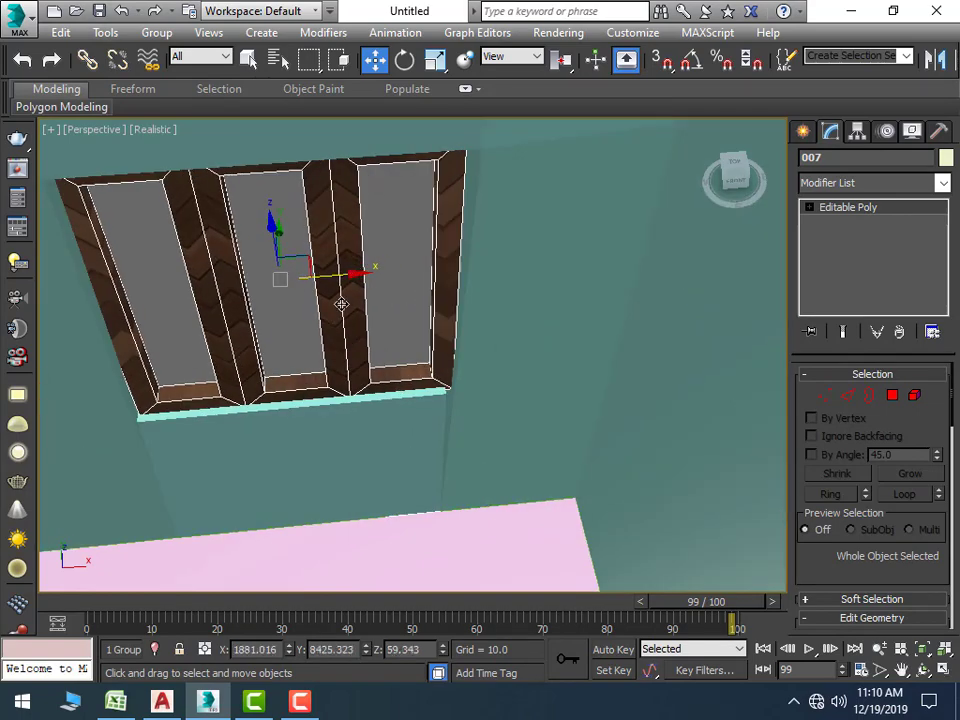
scroll(352, 377, down, 5)
Pull out another window copy, 008, to the left of the house
scroll(352, 377, down, 3)
scroll(350, 336, down, 5)
mouse_move(343, 311)
alt+middle_down()
mouse_move(353, 343)
mouse_move(504, 328)
alt+middle_up()
scroll(407, 337, up, 4)
scroll(407, 337, down, 4)
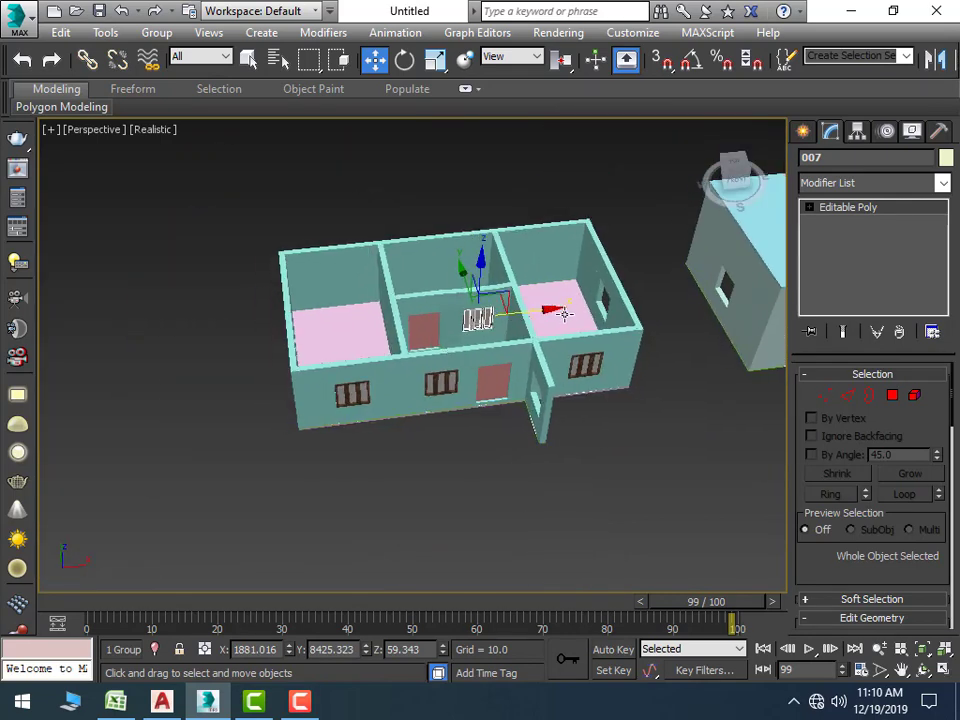
mouse_move(546, 310)
shift+mouse_down()
mouse_move(257, 321)
mouse_move(260, 335)
shift+mouse_up()
Confirm copy 008 and turn it about its vertical axis to face the wall
click(490, 427)
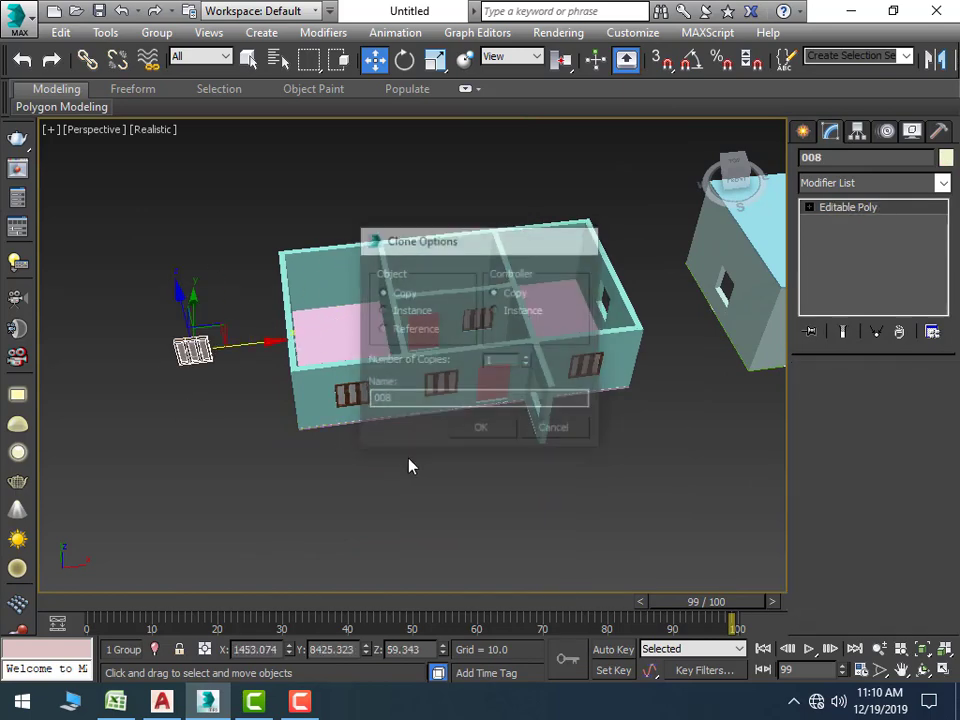
key(e)
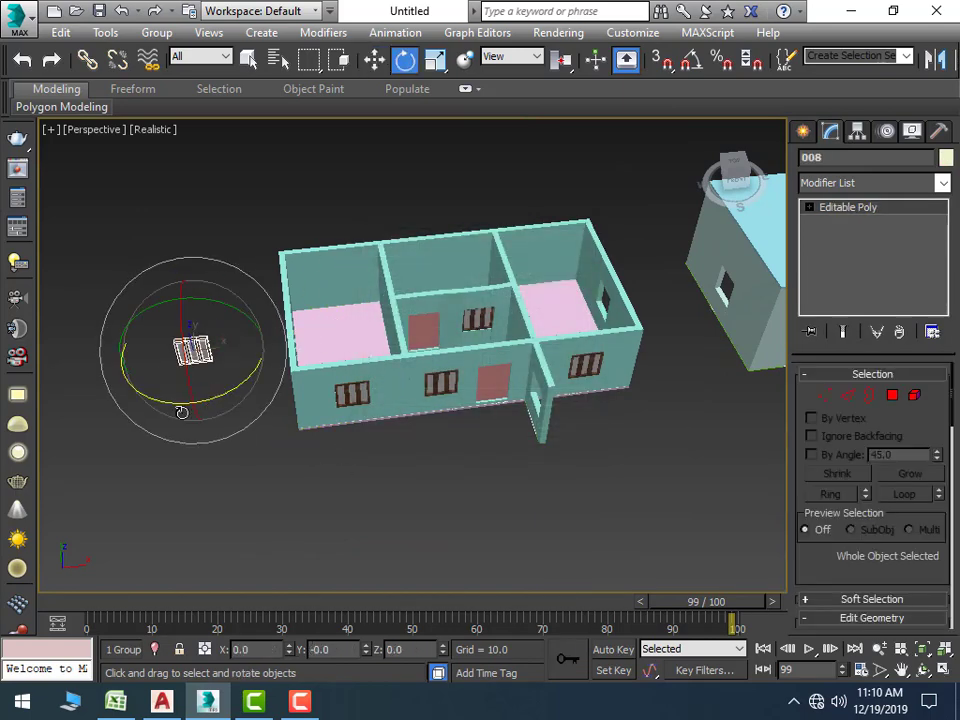
drag(184, 407, 150, 386)
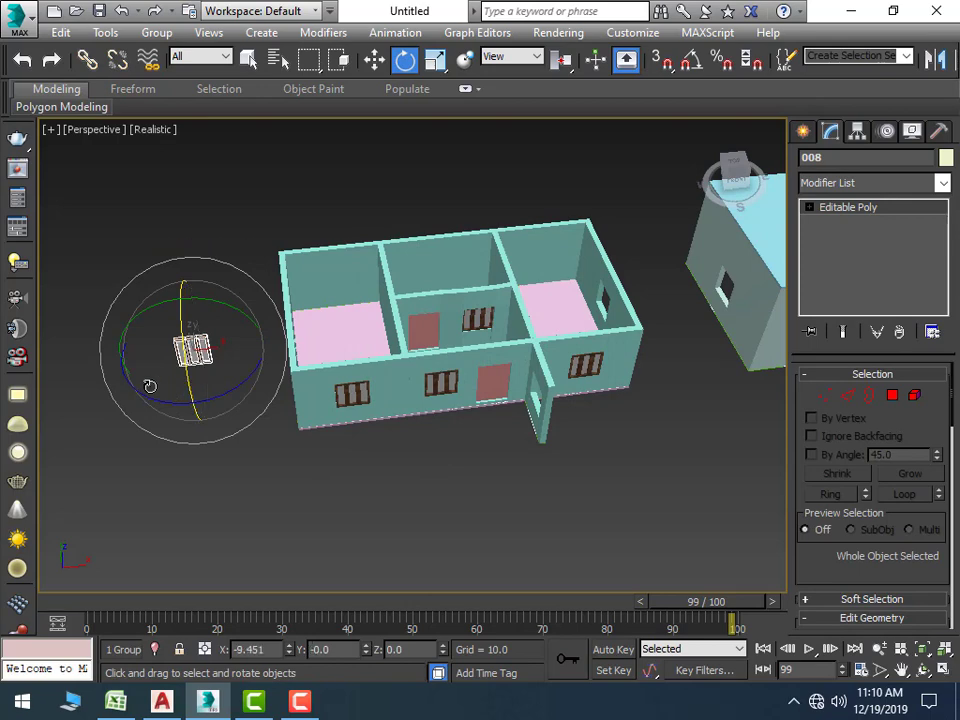
key(ctrl+z)
alt+middle_drag(195, 458, 174, 407)
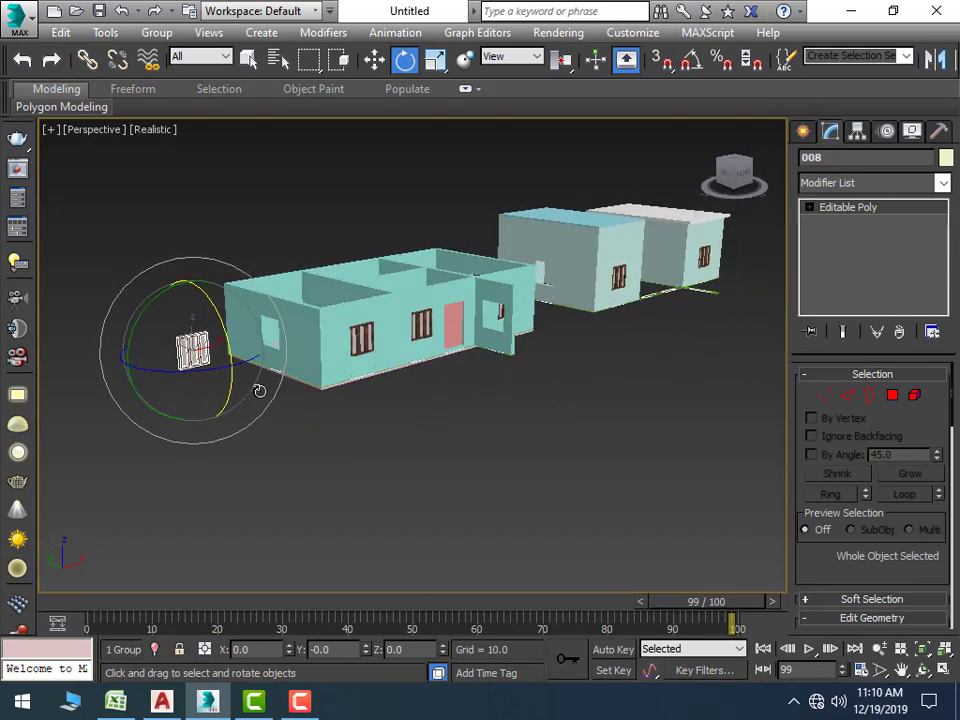
drag(193, 356, 146, 377)
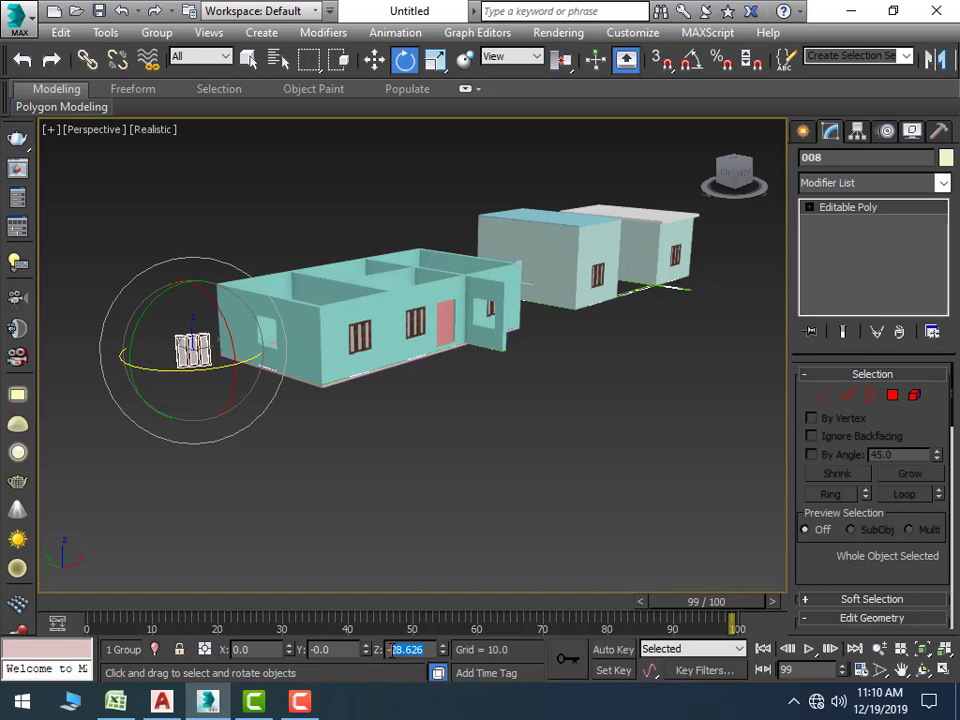
text(-90)
key(Return)
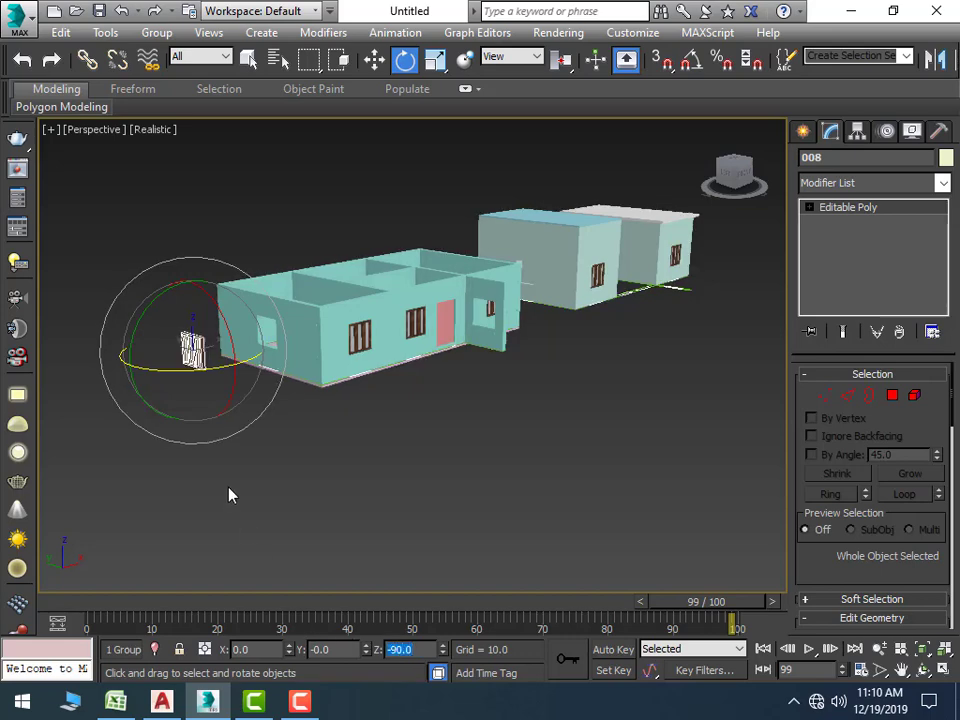
Move window 008 into the front wall's opening
click(195, 381)
click(193, 350)
key(w)
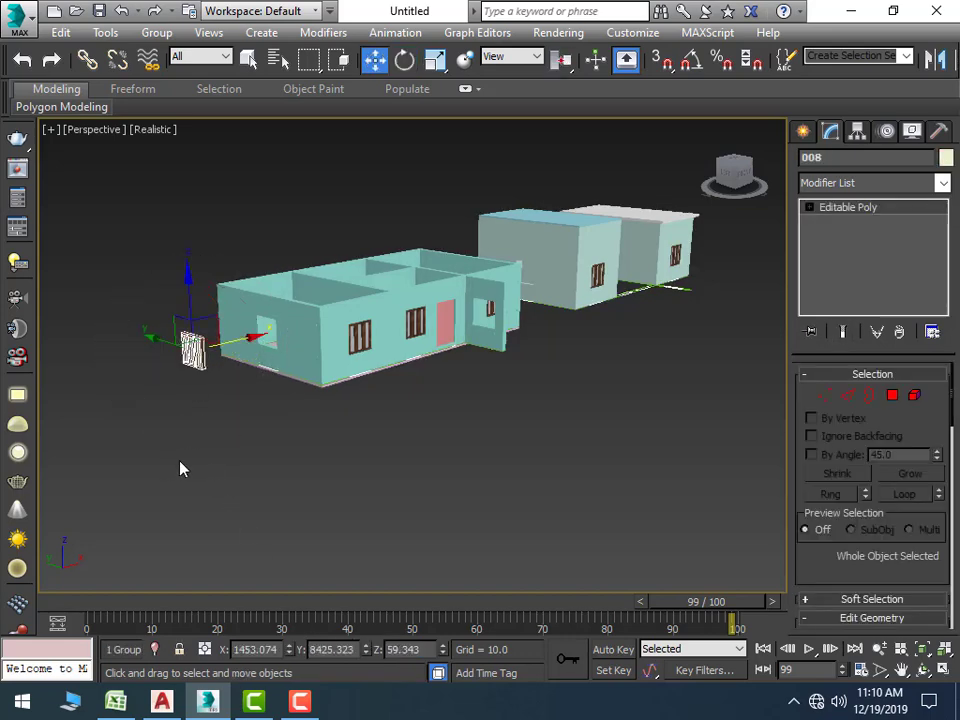
mouse_move(175, 457)
alt+middle_down()
mouse_move(206, 429)
mouse_move(265, 507)
mouse_move(349, 519)
alt+middle_up()
scroll(206, 429, up, 3)
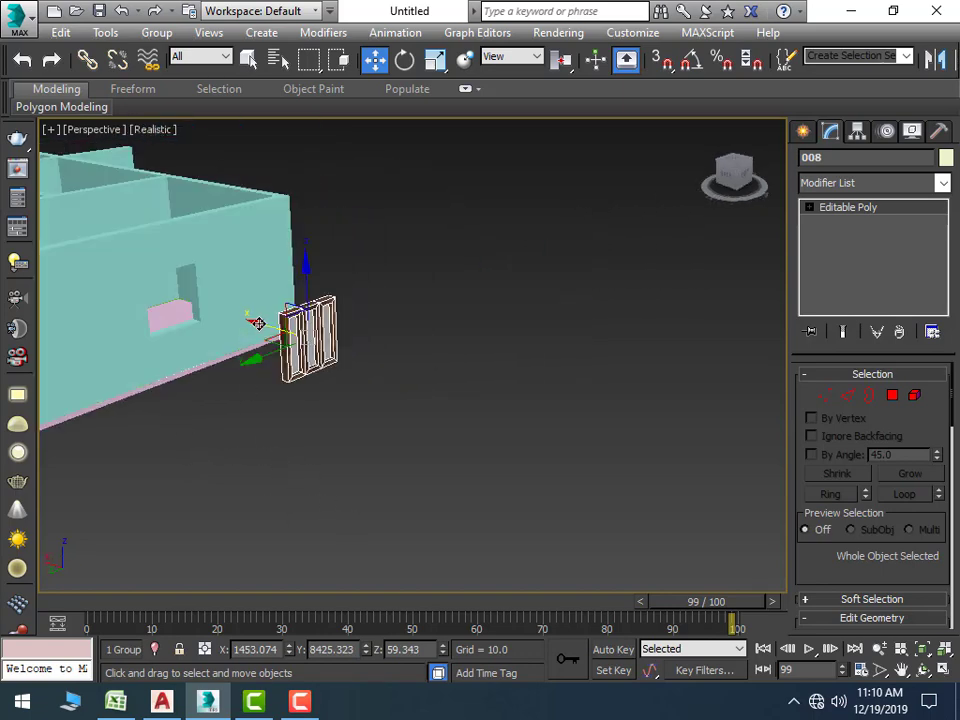
drag(258, 323, 119, 219)
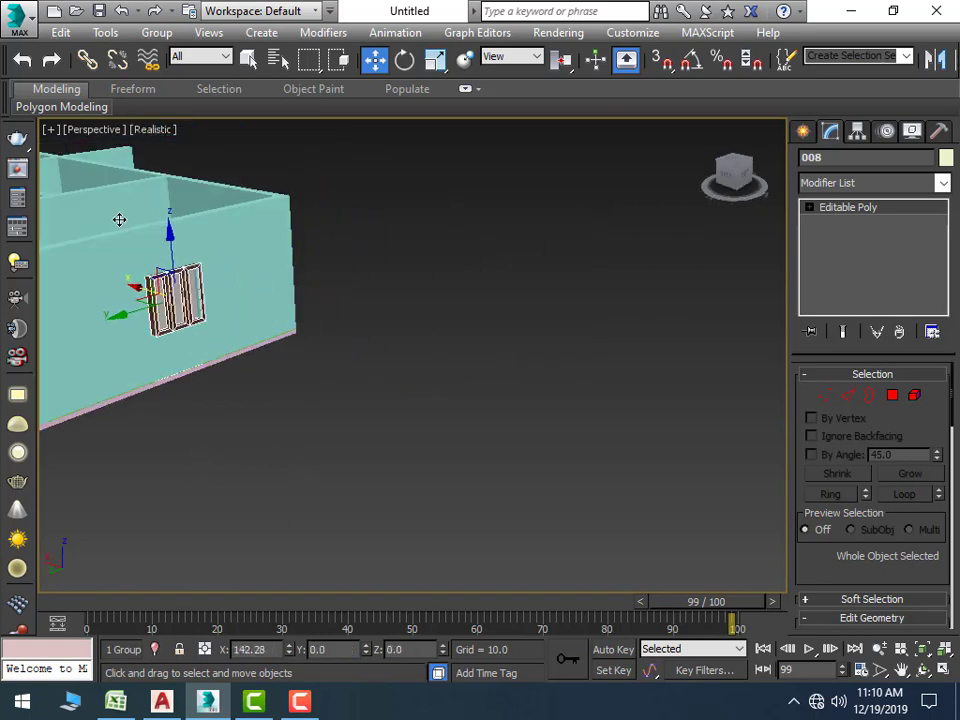
scroll(165, 320, up, 4)
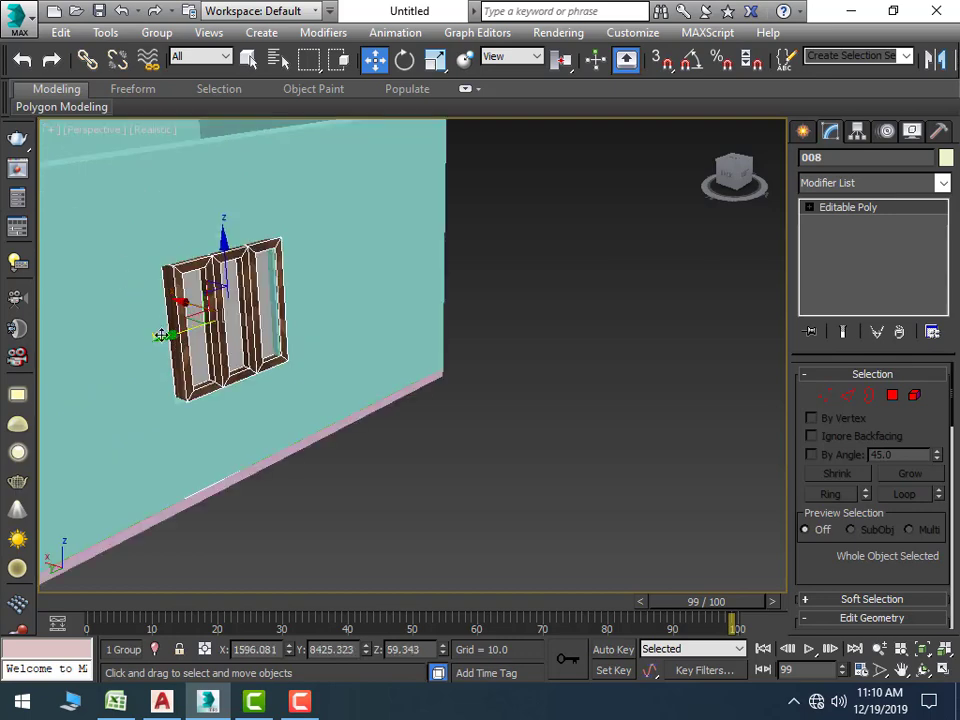
drag(160, 335, 156, 336)
Shift-drag a copy of the window up to the upper building
mouse_move(214, 437)
alt+middle_down()
mouse_move(228, 413)
mouse_move(148, 418)
mouse_move(199, 495)
mouse_move(208, 474)
alt+middle_up()
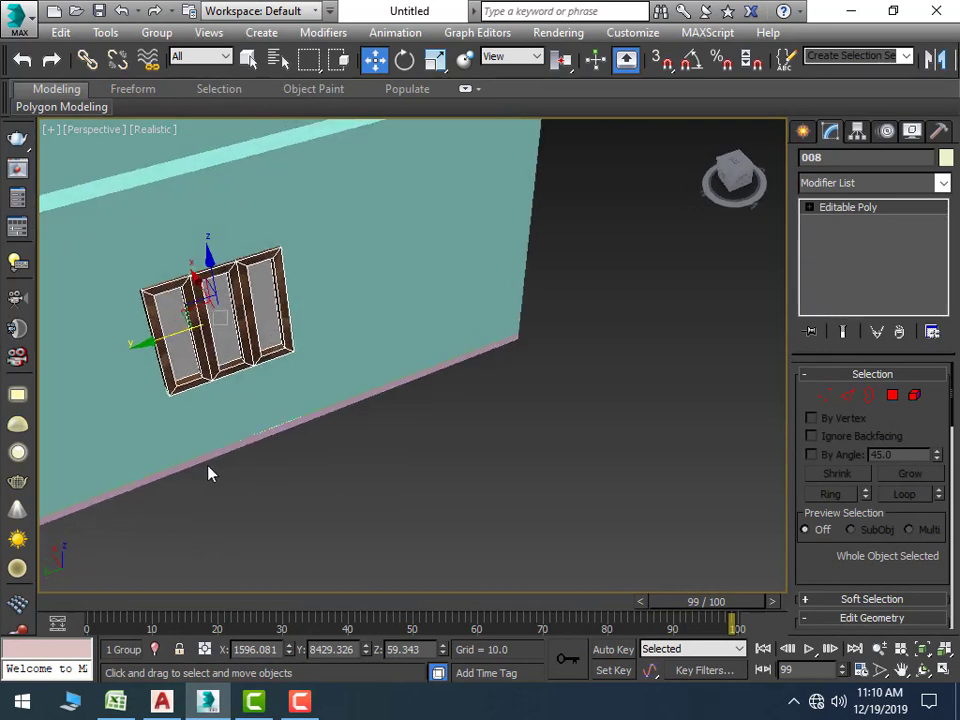
scroll(208, 474, down, 5)
scroll(219, 467, down, 3)
middle_drag(339, 459, 386, 476)
scroll(213, 420, down, 2)
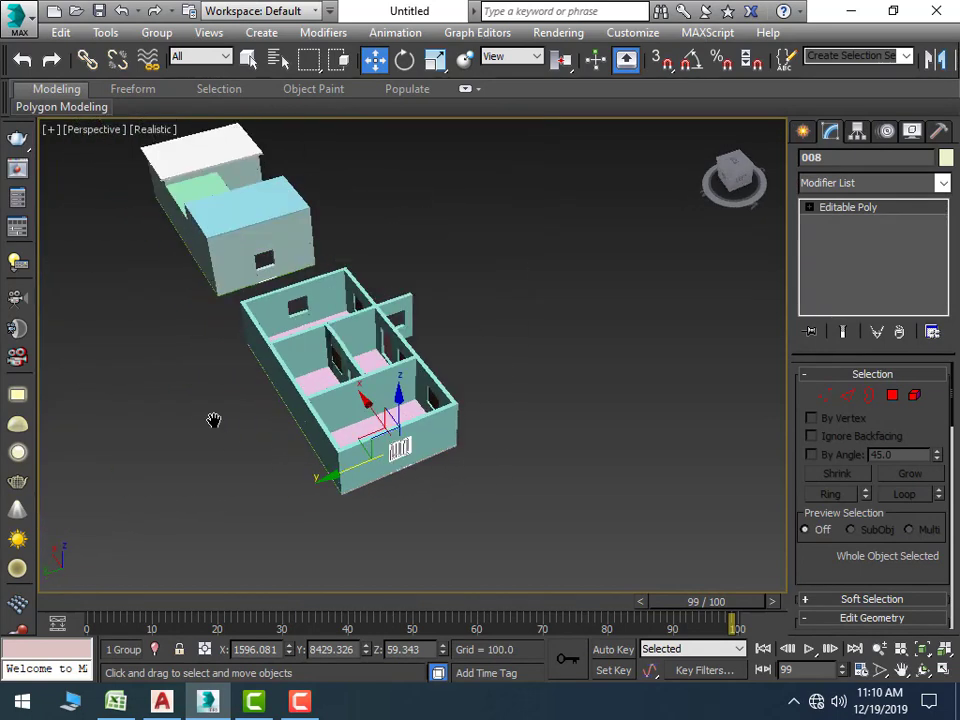
middle_drag(213, 420, 409, 500)
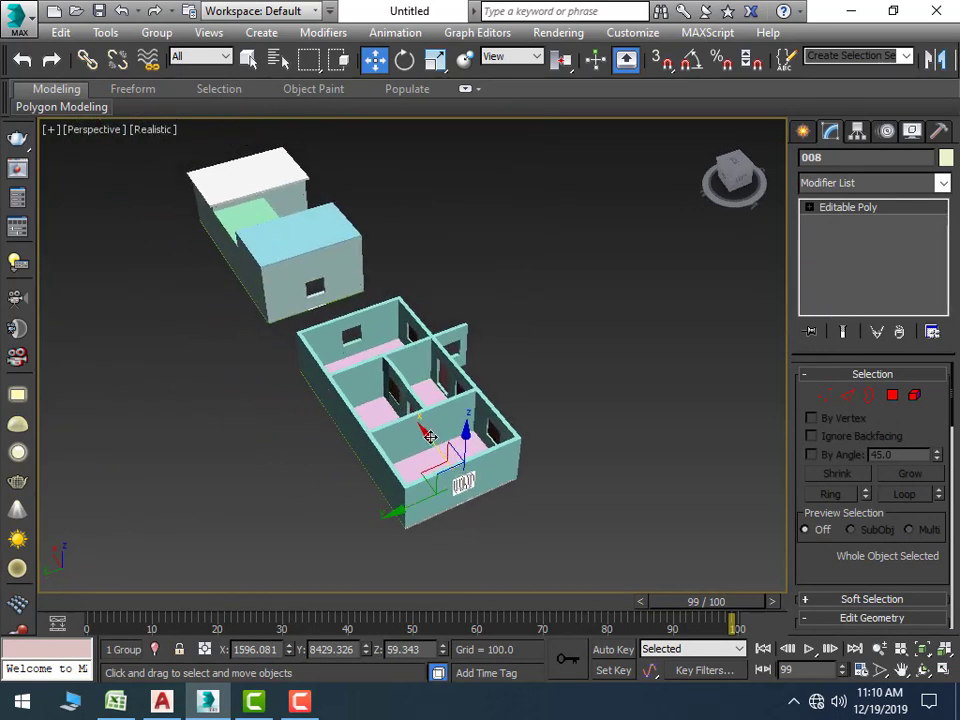
shift+drag(429, 436, 294, 240)
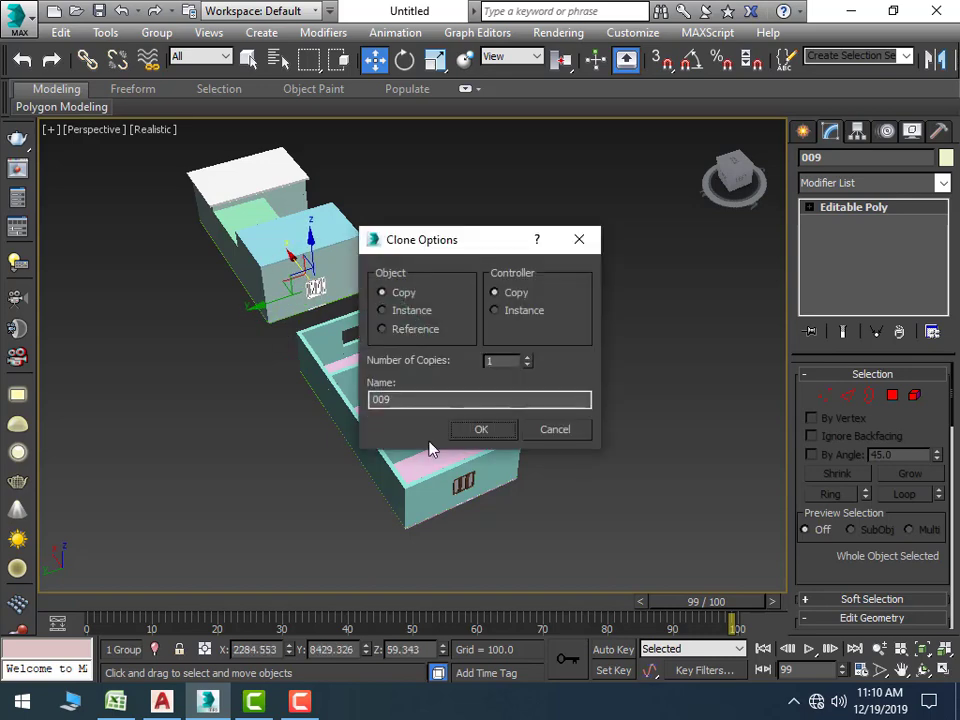
Confirm copy 009 and nudge it into the upper building's wall opening
click(480, 430)
key(z)
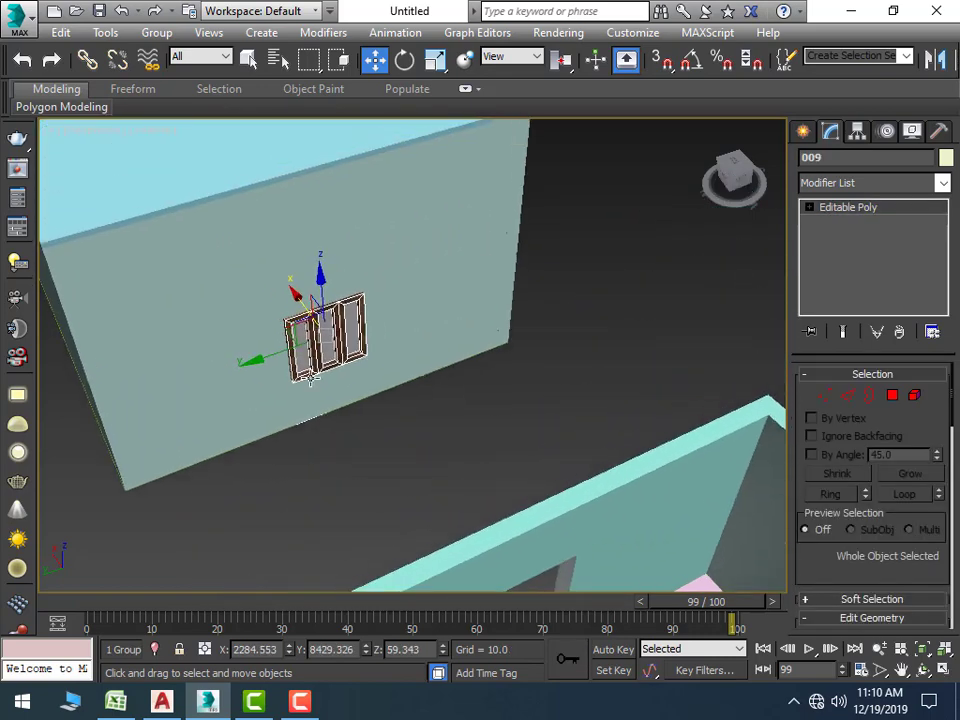
middle_drag(291, 362, 287, 432)
click(408, 479)
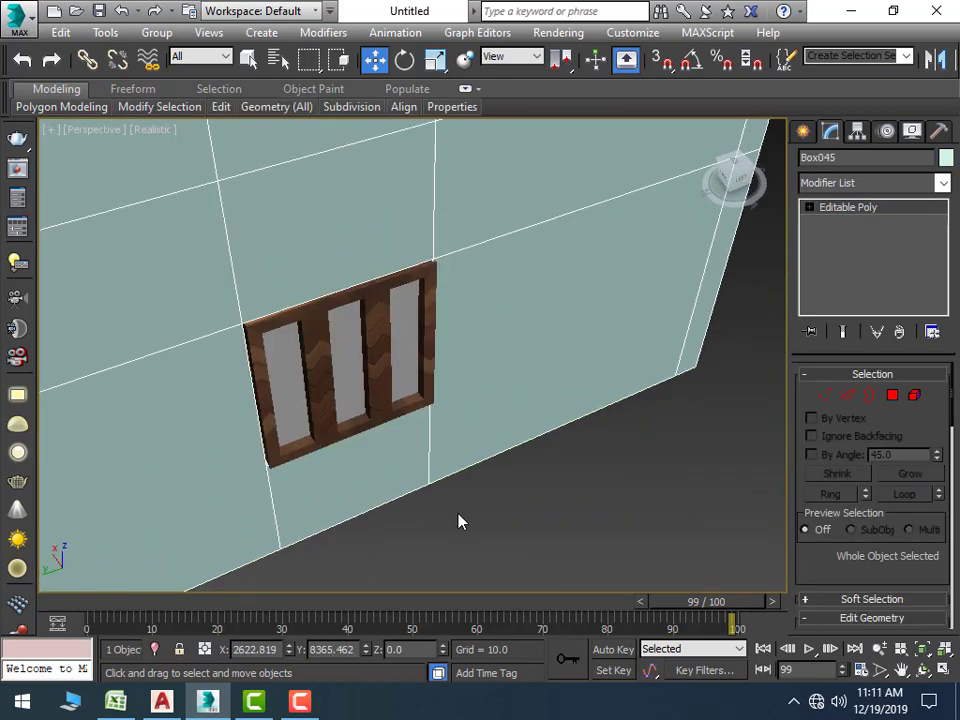
click(540, 525)
click(424, 334)
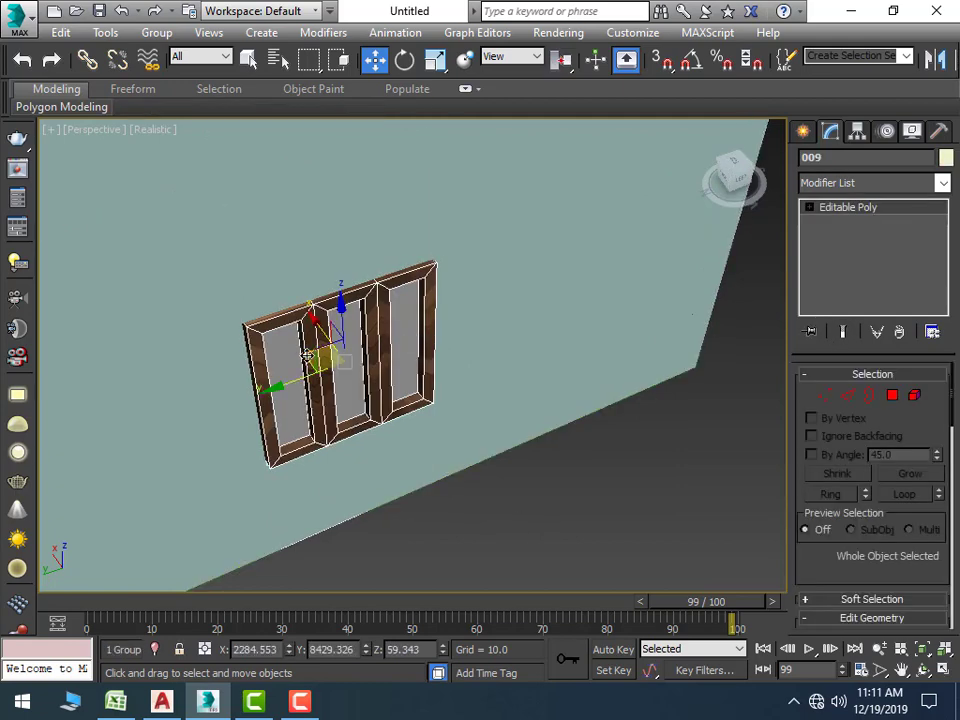
drag(311, 320, 316, 311)
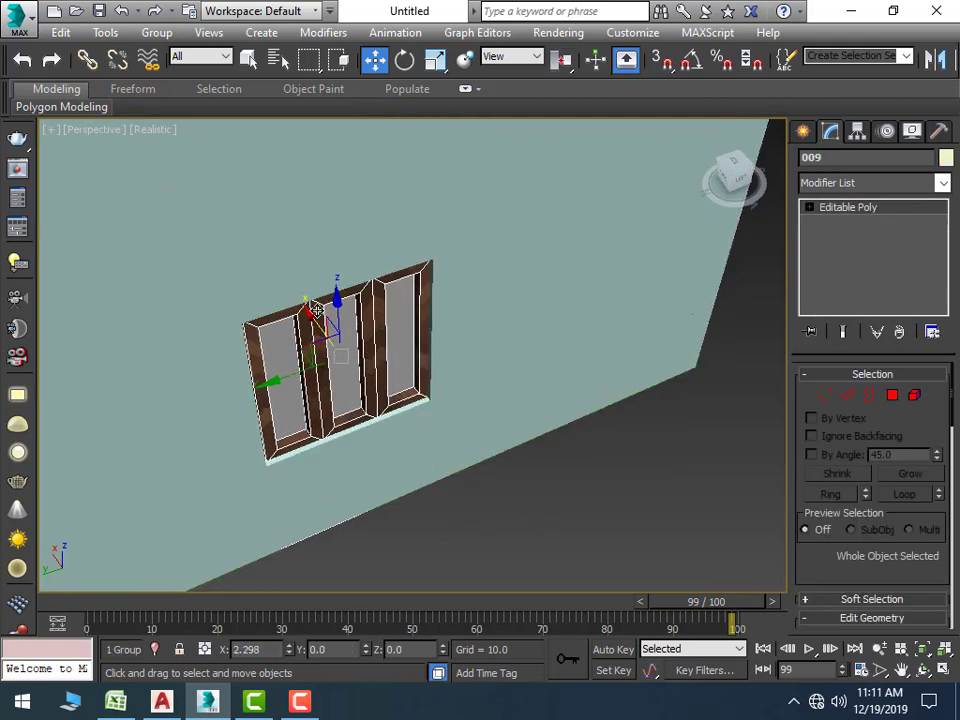
Zoom out to the building row and select the front wall's window 008
click(507, 534)
scroll(506, 500, down, 5)
middle_drag(504, 516, 462, 446)
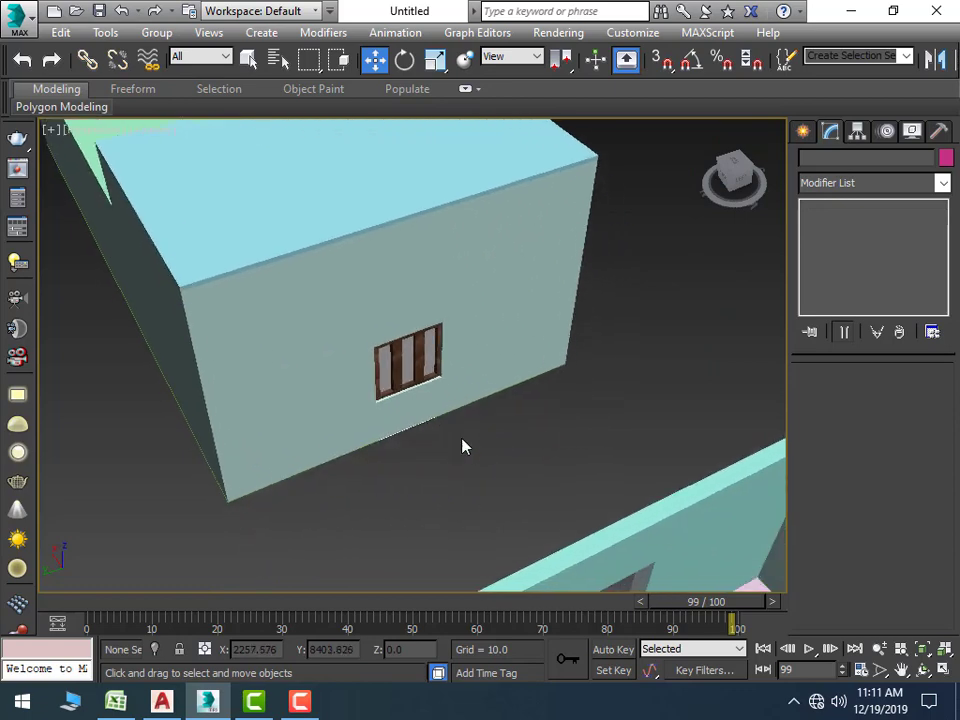
scroll(470, 455, down, 3)
scroll(480, 467, down, 2)
mouse_move(495, 489)
alt+middle_down()
mouse_move(476, 450)
mouse_move(456, 459)
mouse_move(497, 394)
alt+middle_up()
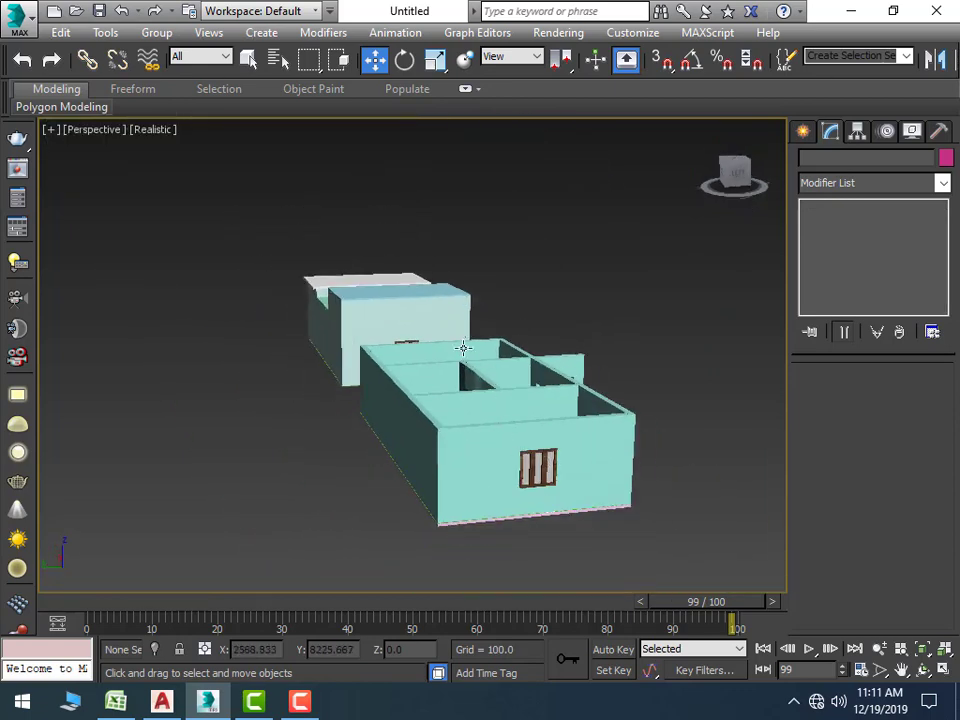
click(538, 466)
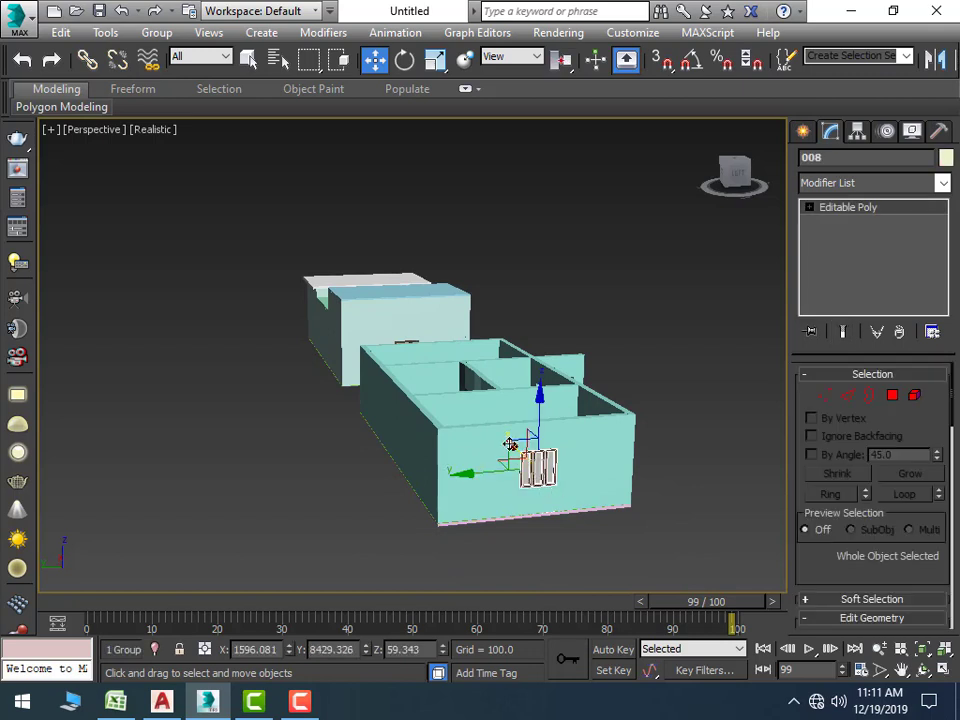
Copy window 008 to a new copy 010 and try a -240 degree Z rotation
shift+drag(538, 473, 597, 526)
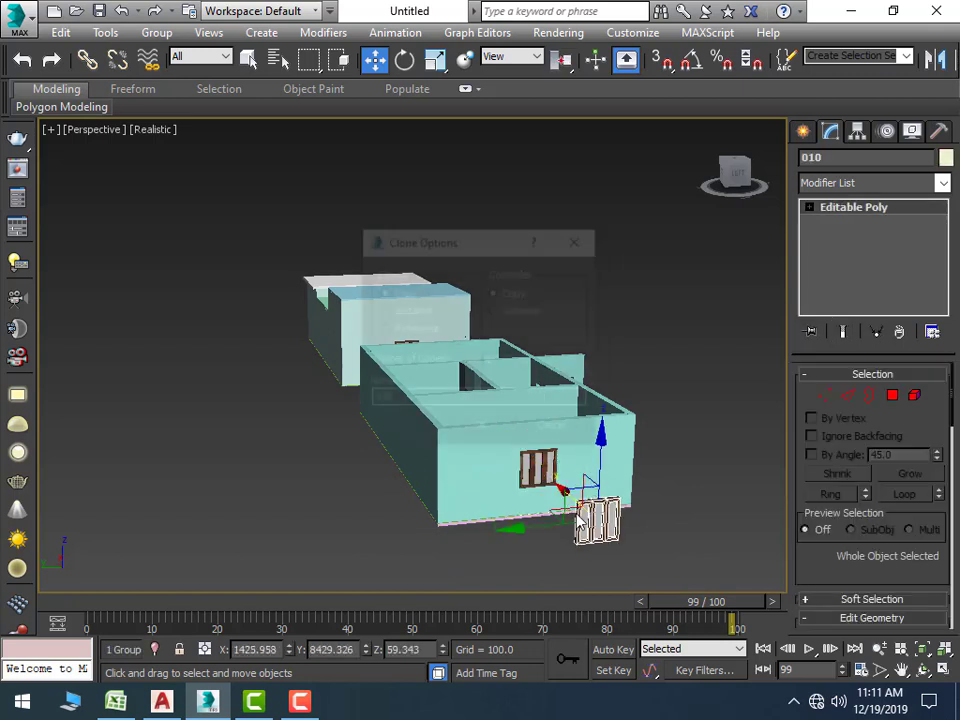
key(Return)
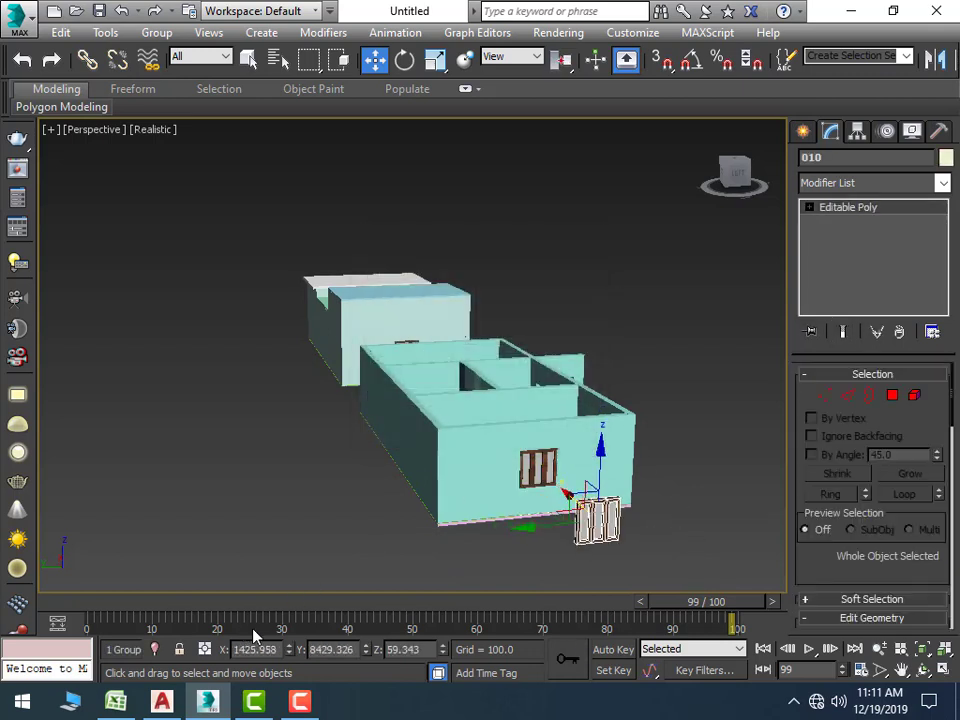
key(e)
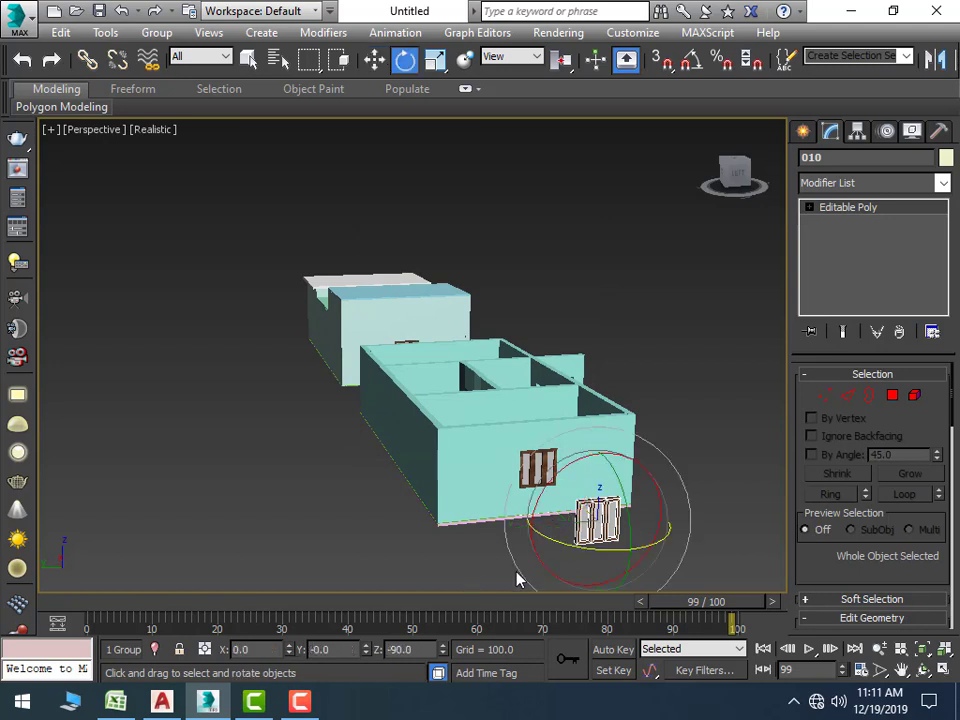
mouse_move(589, 549)
mouse_down()
mouse_move(460, 482)
mouse_move(373, 615)
mouse_up()
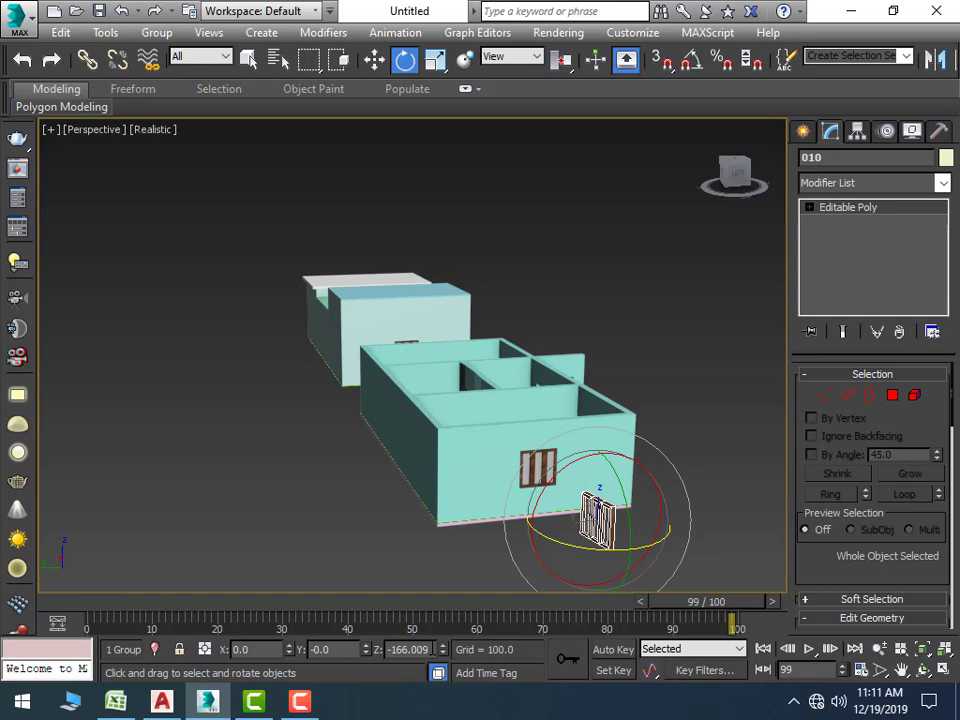
scroll(549, 491, down, 3)
scroll(549, 491, up, 10)
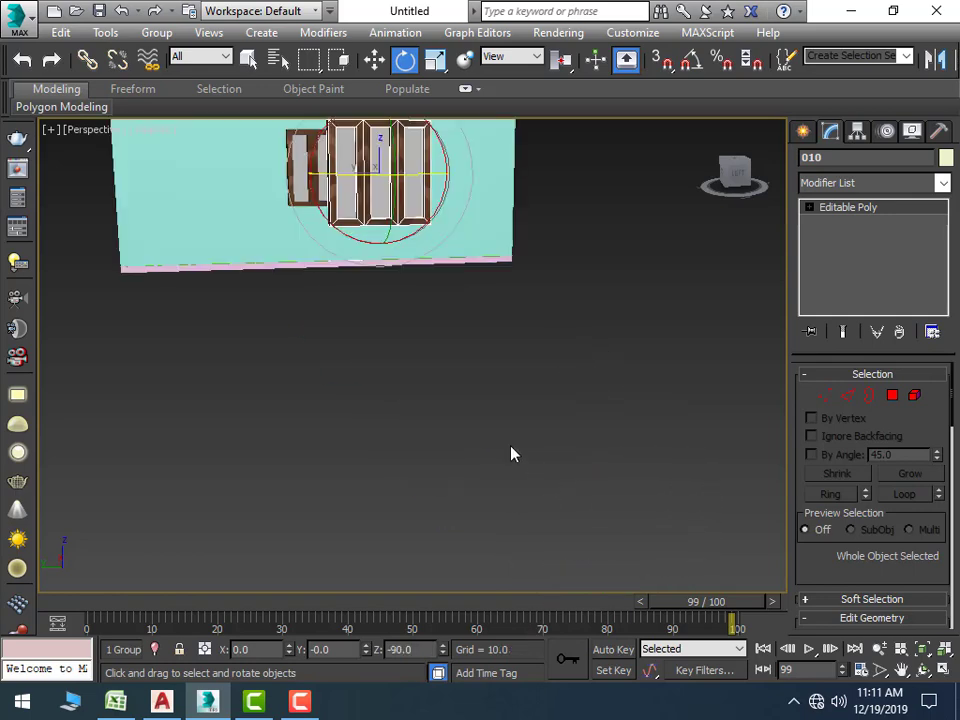
scroll(530, 510, down, 4)
scroll(517, 500, down, 3)
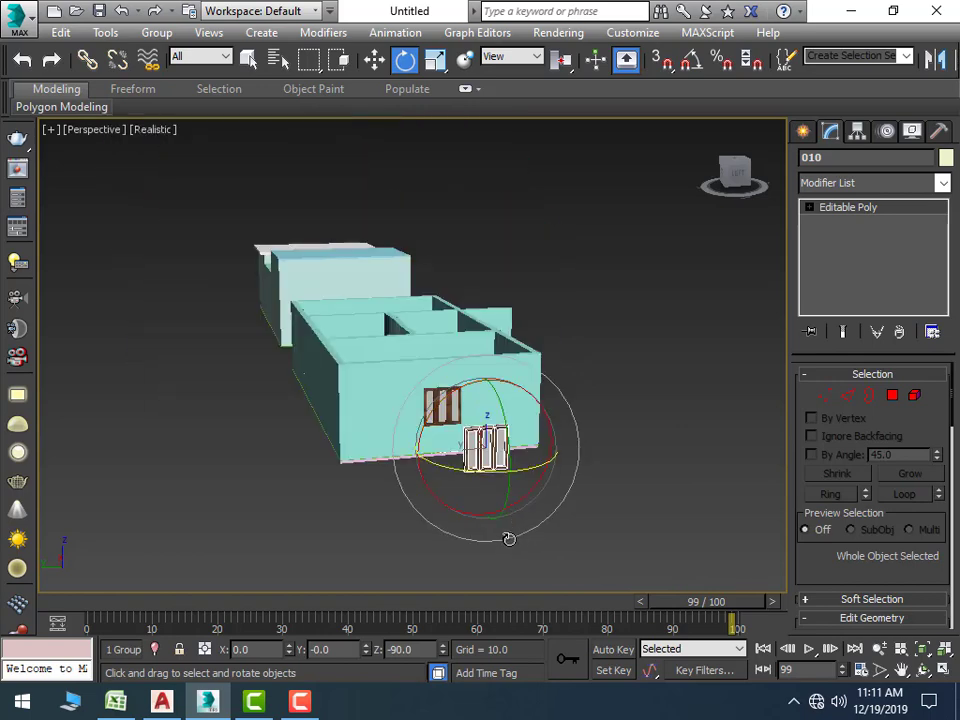
drag(323, 649, 313, 649)
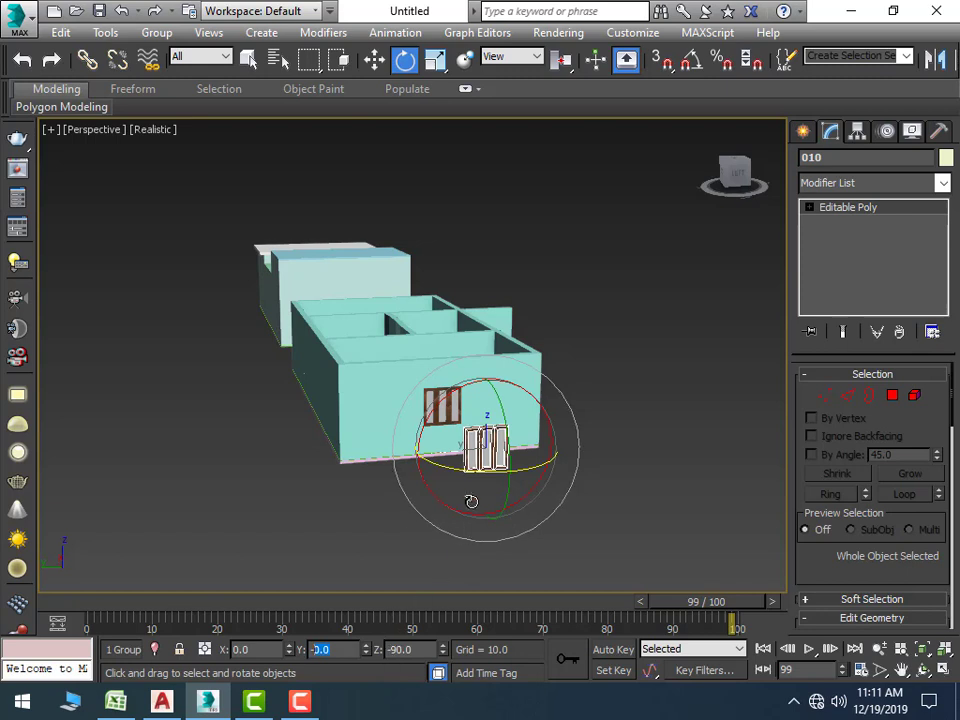
mouse_move(478, 474)
mouse_down()
mouse_move(393, 458)
mouse_move(410, 500)
mouse_up()
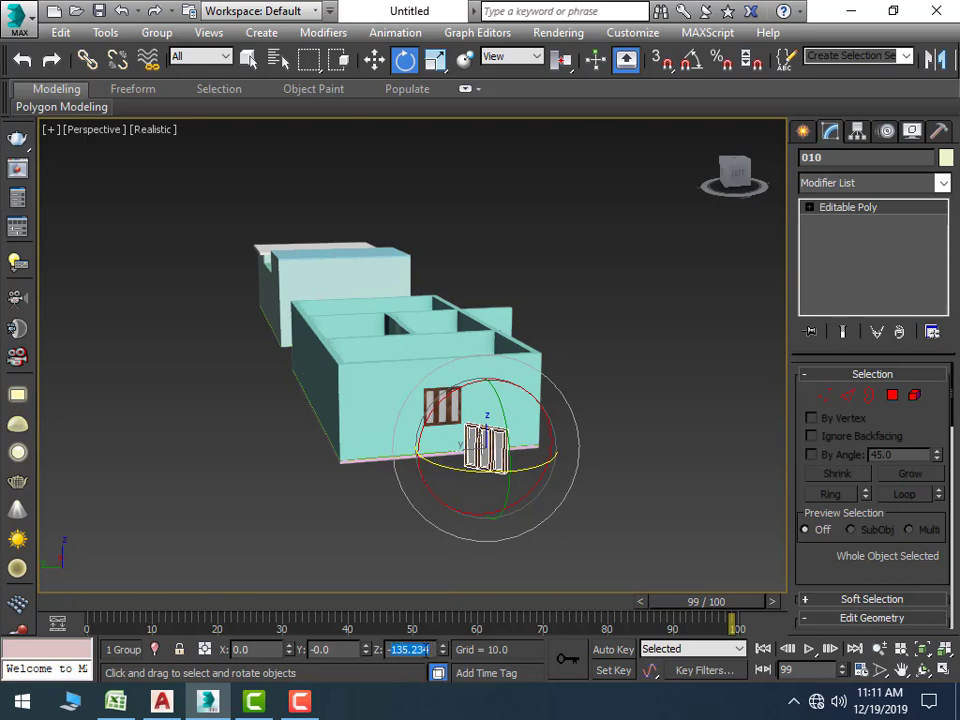
text(-240)
key(Return)
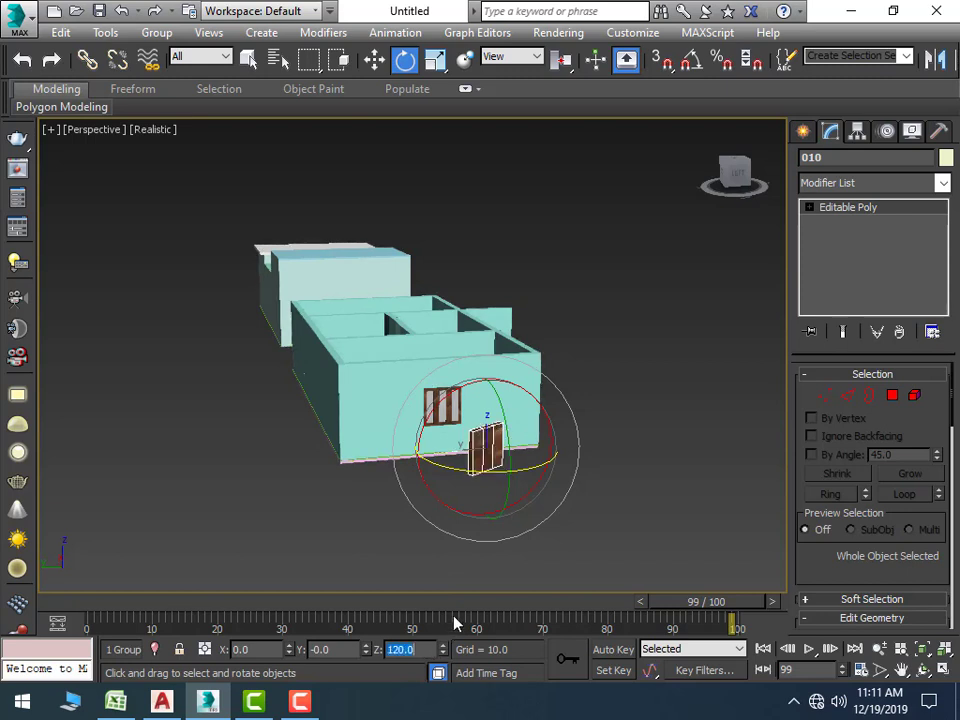
Undo that and rotate copy 010 to 180 degrees about its vertical axis
alt+middle_drag(479, 539, 549, 501)
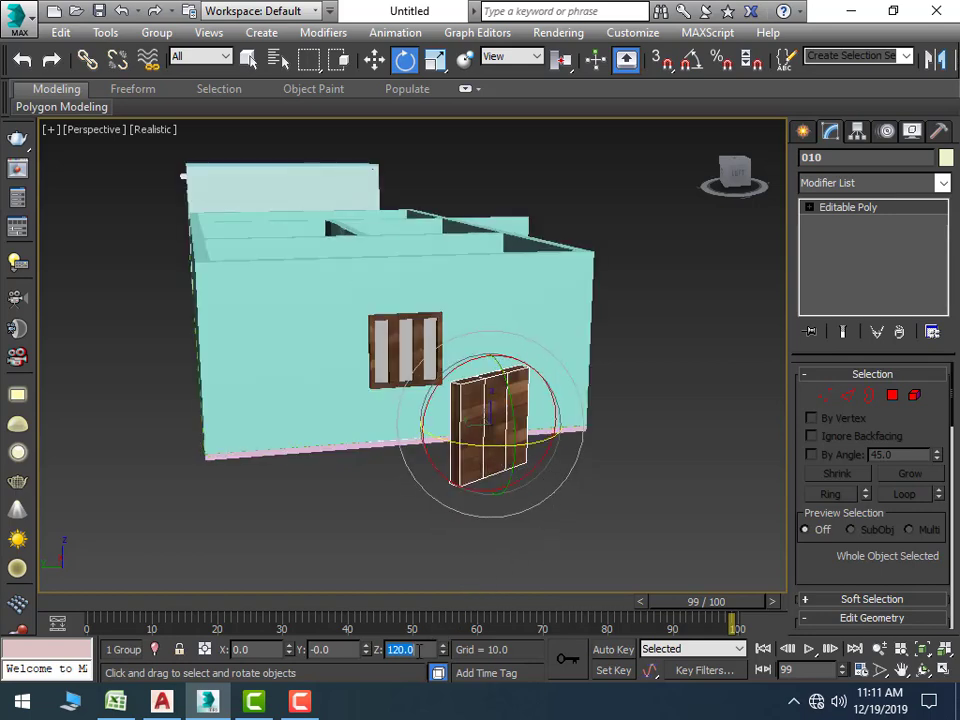
click(368, 546)
key(ctrl+z)
key(ctrl+z)
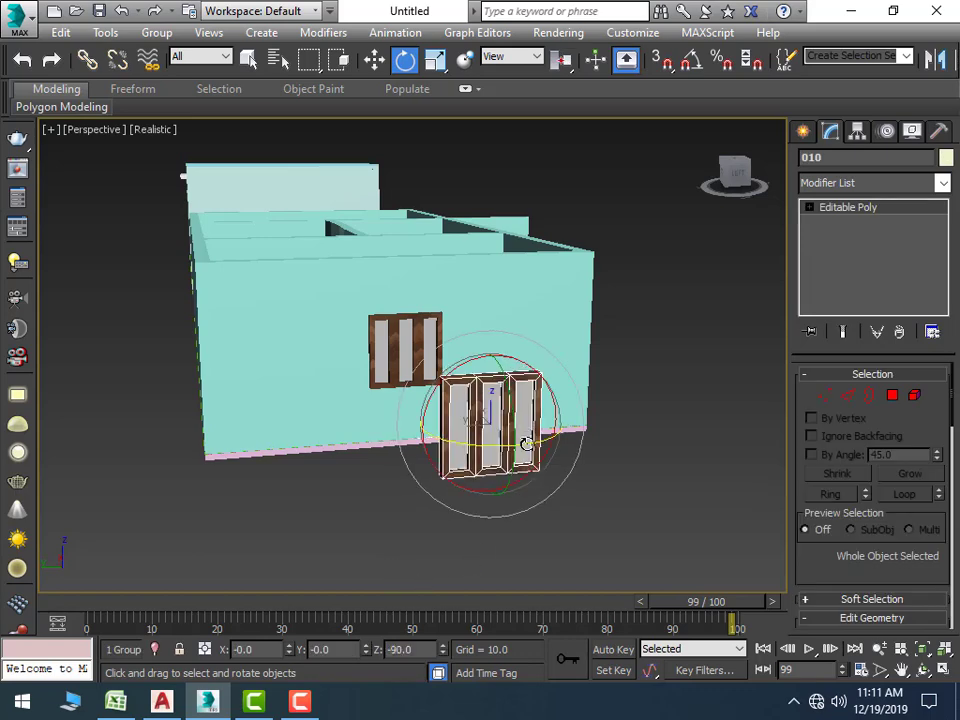
alt+middle_drag(526, 444, 551, 428)
mouse_move(582, 485)
alt+middle_down()
mouse_move(463, 501)
mouse_move(441, 448)
alt+middle_up()
mouse_move(441, 448)
mouse_down()
mouse_move(615, 439)
mouse_move(639, 371)
mouse_move(634, 339)
mouse_move(628, 433)
mouse_move(591, 506)
mouse_move(651, 405)
mouse_move(680, 331)
mouse_move(712, 170)
mouse_up()
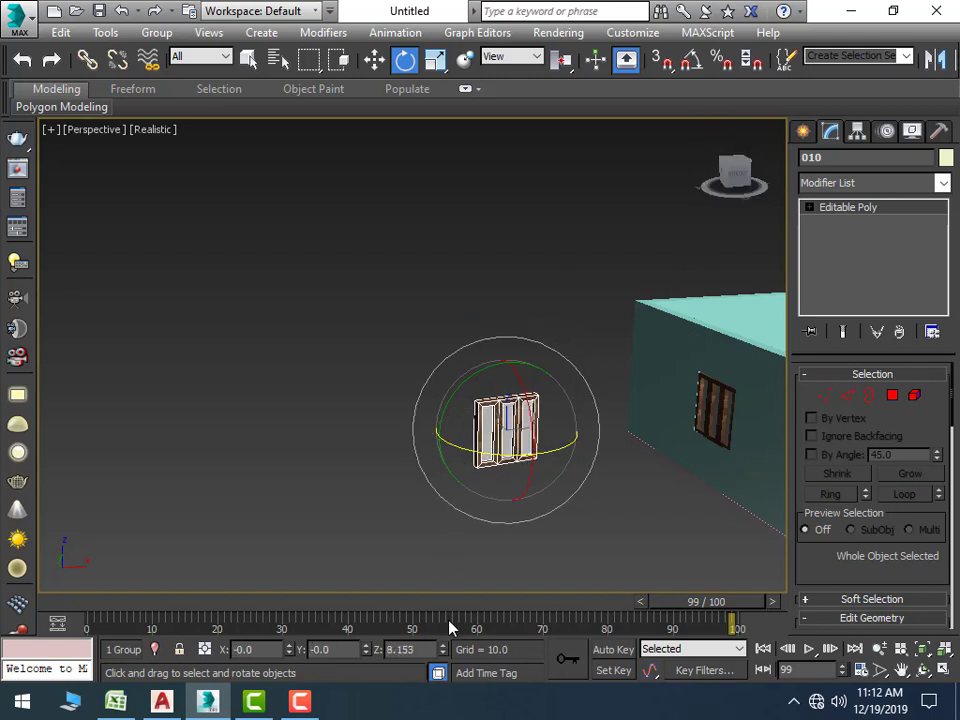
text(-90)
key(Return)
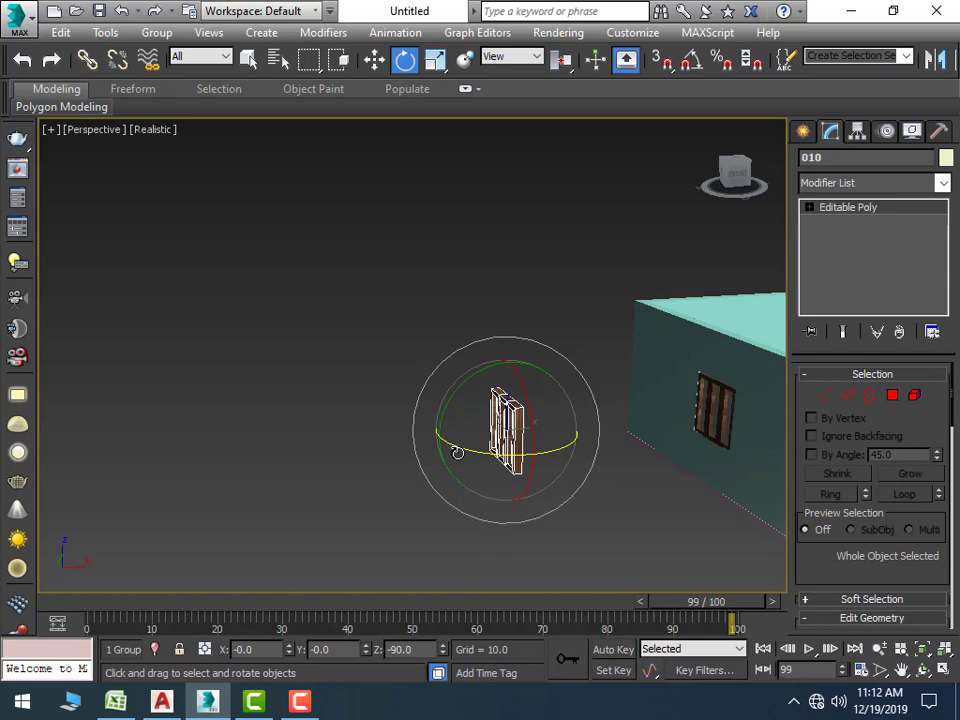
drag(463, 447, 360, 335)
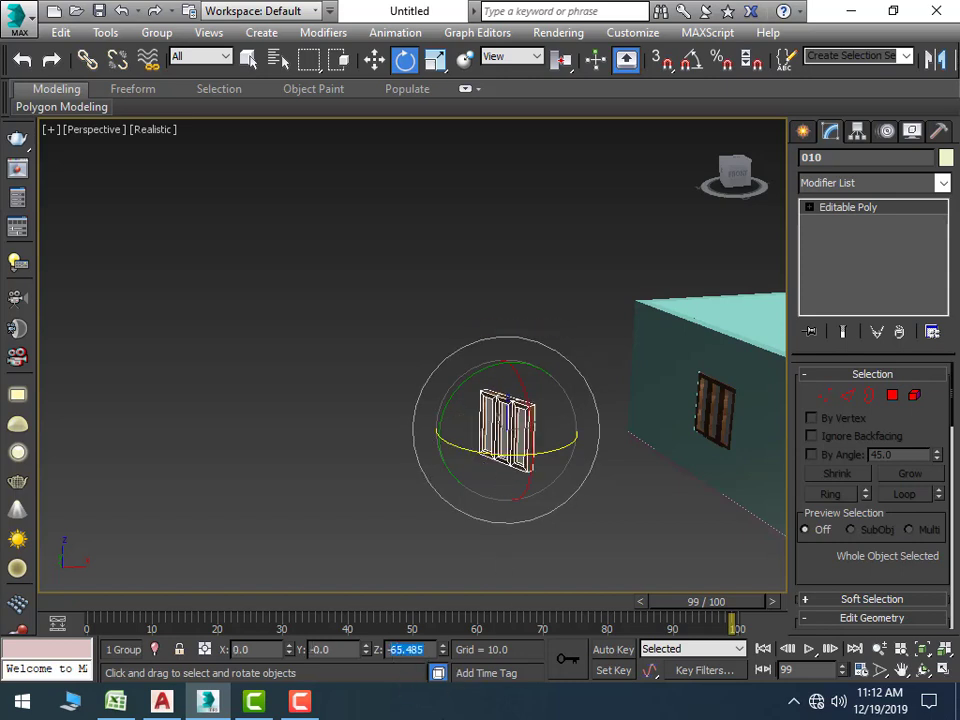
text(180)
key(Return)
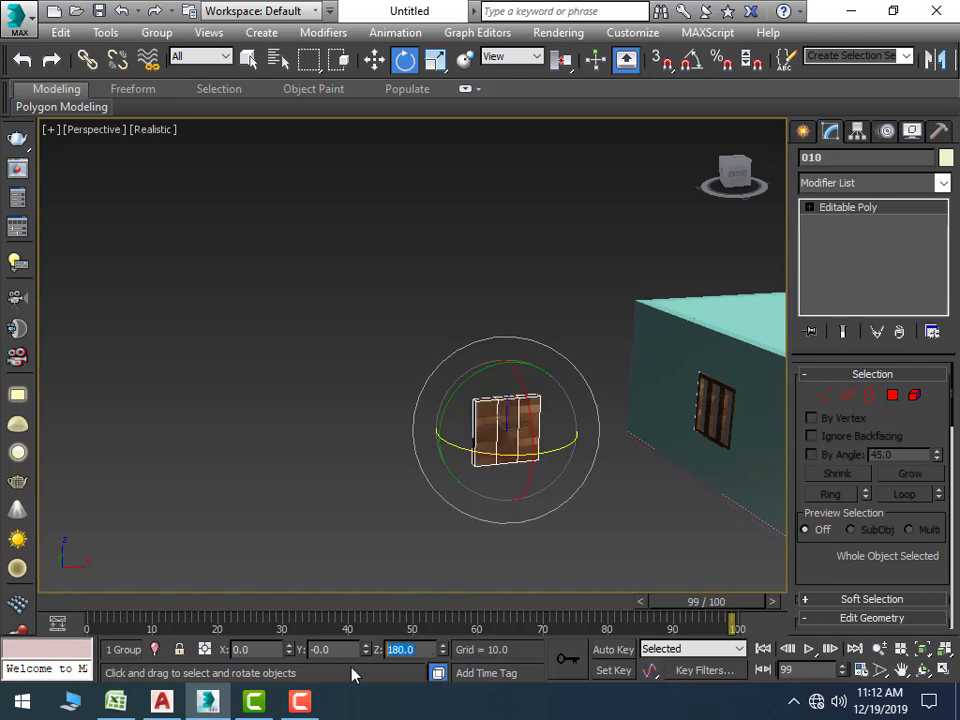
Set the loose window's Z rotation to 9 degrees, then delete the stray window
key(BackSpace)
text(9)
key(Return)
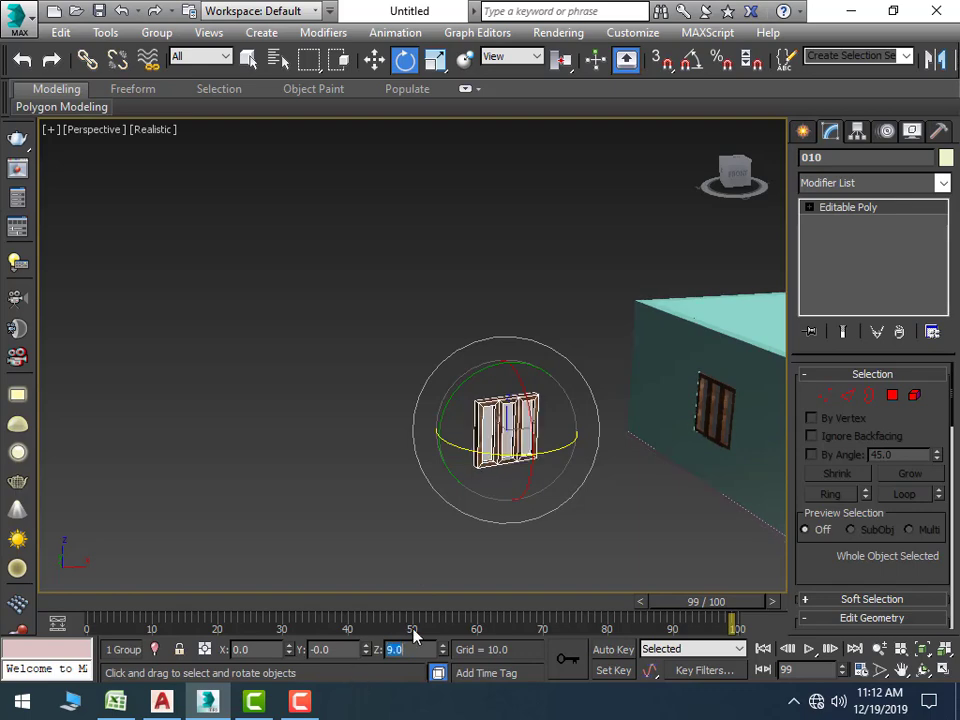
scroll(490, 484, up, 4)
scroll(392, 536, down, 2)
scroll(462, 508, down, 5)
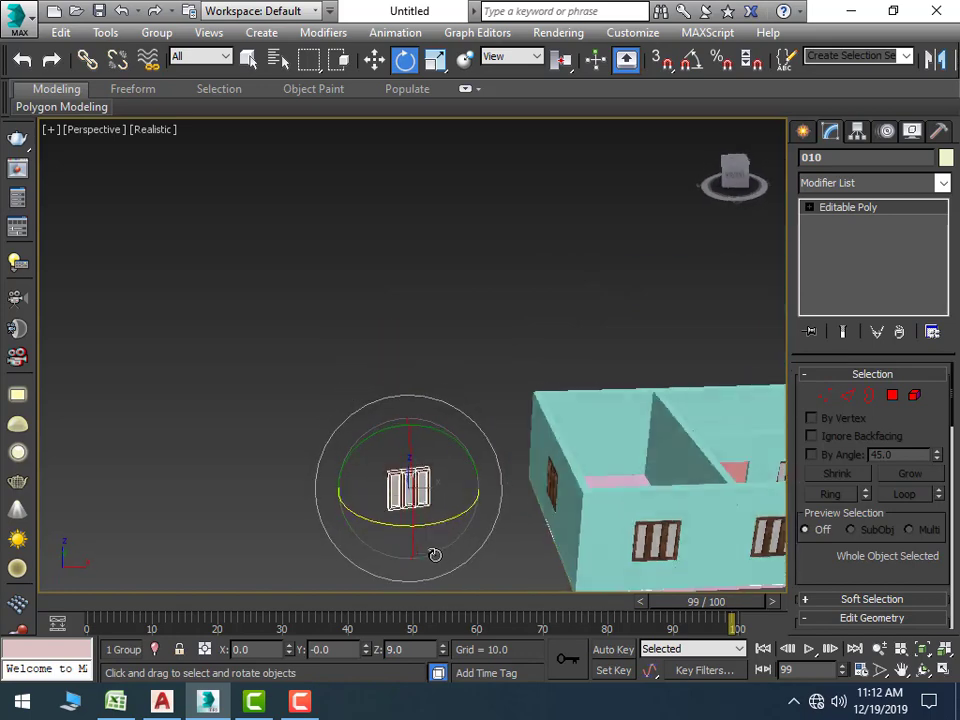
key(Delete)
Bring the house back into view and select a window on its upper wall for moving
scroll(426, 548, up, 2)
middle_drag(491, 521, 236, 549)
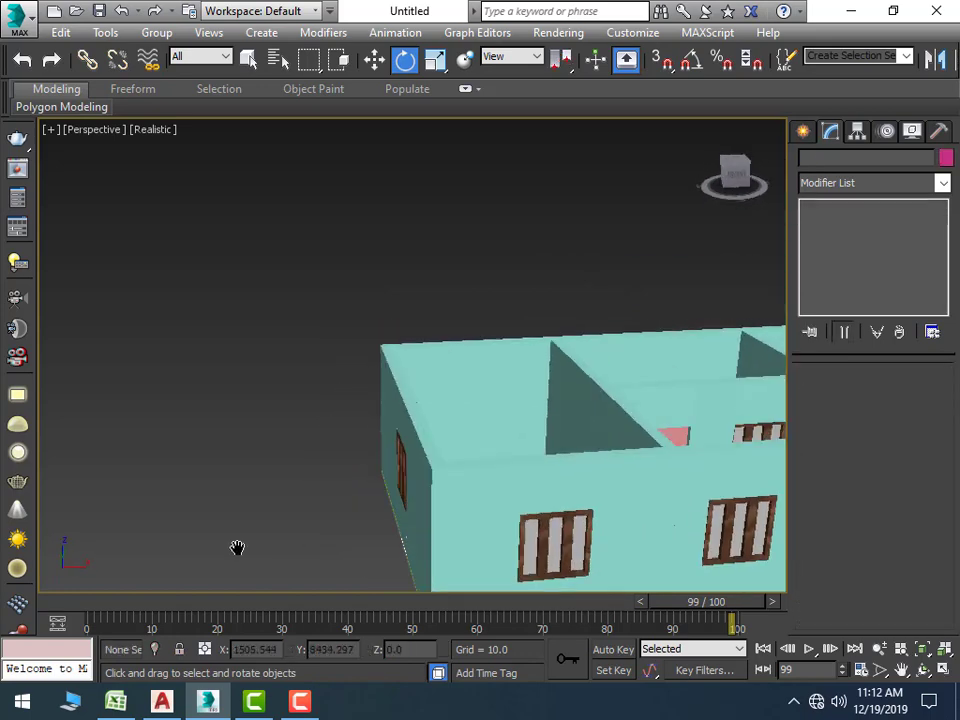
scroll(236, 549, down, 4)
mouse_move(540, 544)
alt+middle_down()
mouse_move(369, 555)
mouse_move(521, 557)
mouse_move(484, 510)
mouse_move(330, 474)
mouse_move(489, 381)
alt+middle_up()
scroll(263, 335, up, 2)
click(213, 276)
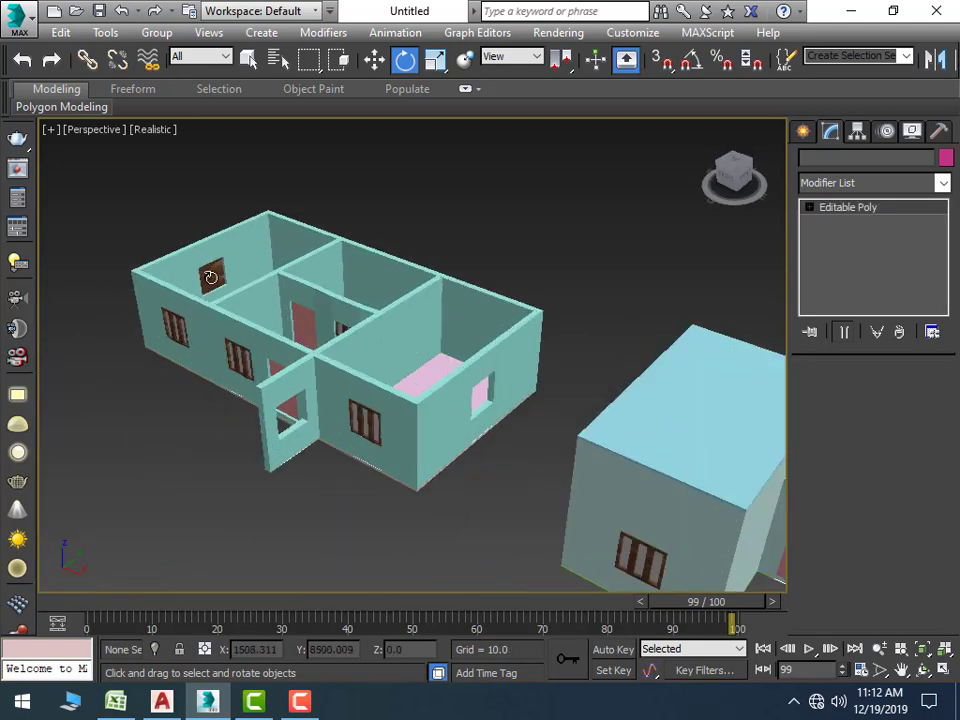
key(w)
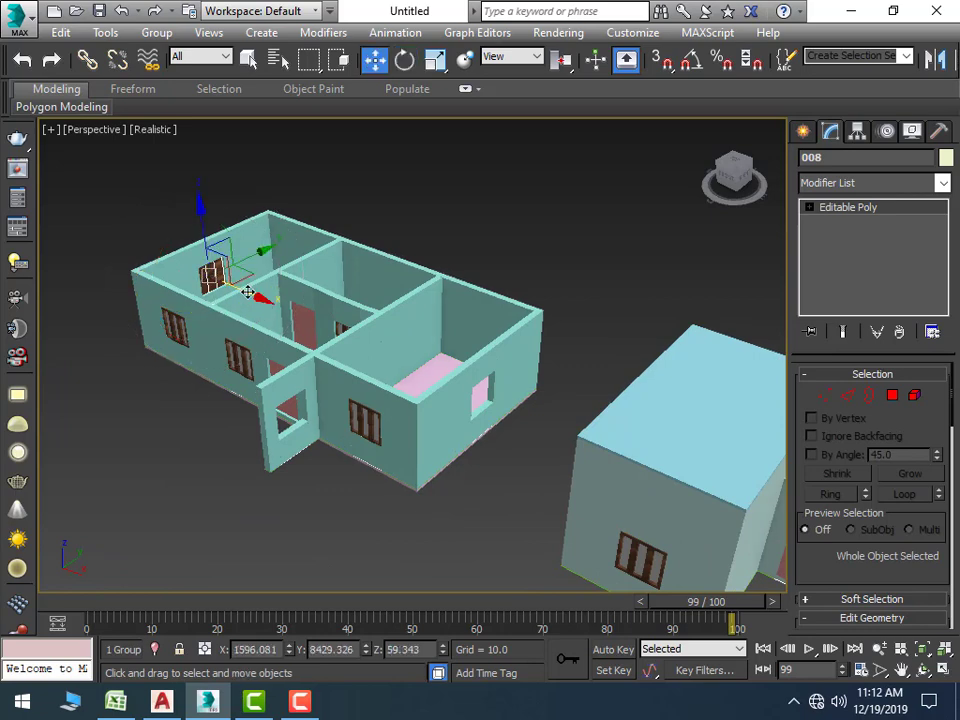
Clone the window as an independent copy and rotate it -90° about Z
shift+drag(262, 303, 563, 473)
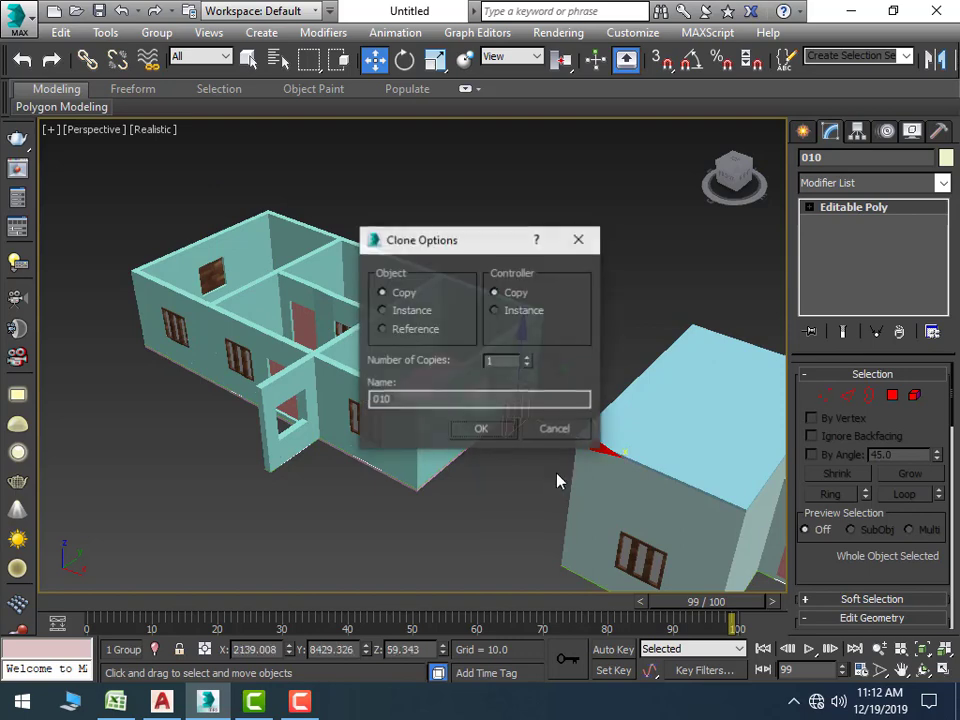
click(490, 430)
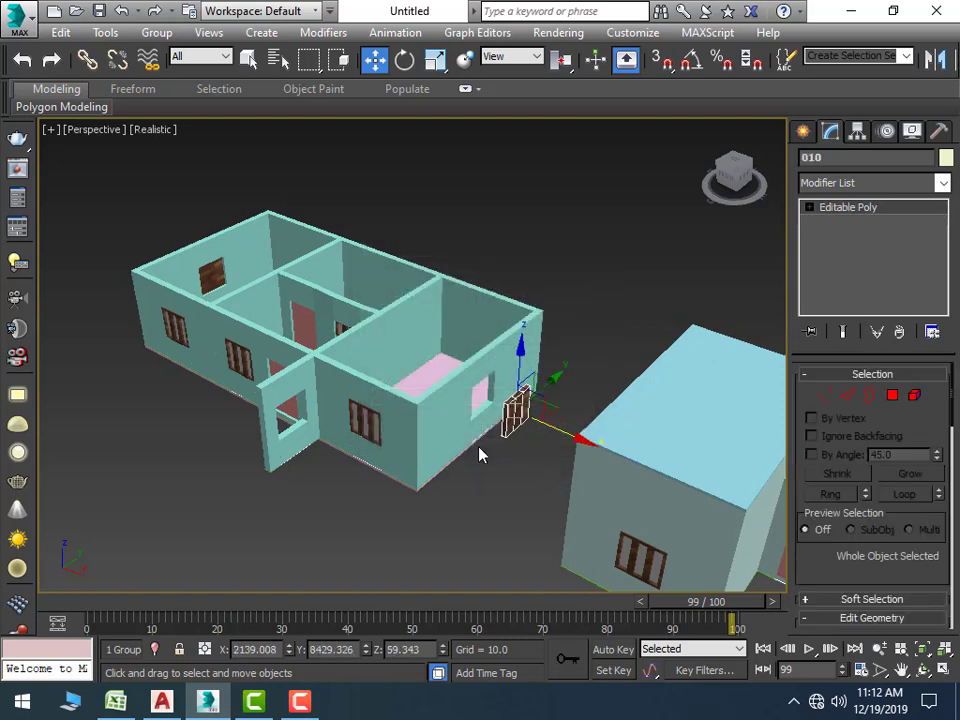
key(e)
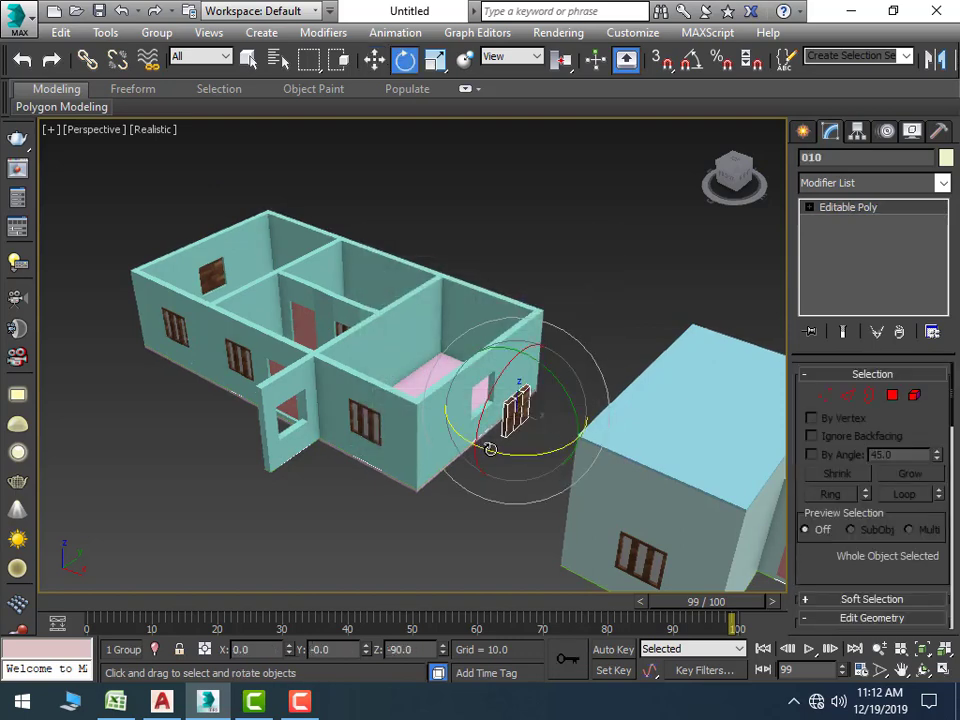
mouse_move(483, 452)
mouse_down()
mouse_move(726, 113)
mouse_move(481, 401)
mouse_move(860, 186)
mouse_move(815, 84)
mouse_move(308, 617)
mouse_move(253, 594)
mouse_move(246, 634)
mouse_move(242, 561)
mouse_move(240, 628)
mouse_move(248, 593)
mouse_move(252, 600)
mouse_up()
Make a second independent copy of the turned window
key(w)
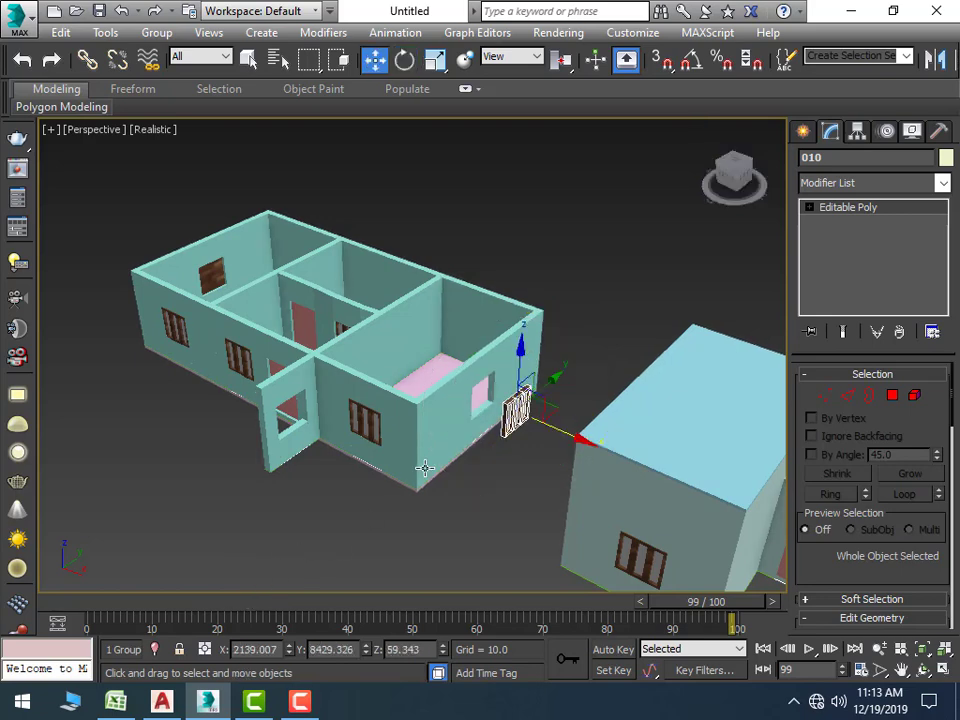
scroll(423, 470, up, 2)
scroll(400, 475, up, 3)
scroll(395, 490, up, 3)
scroll(440, 500, up, 3)
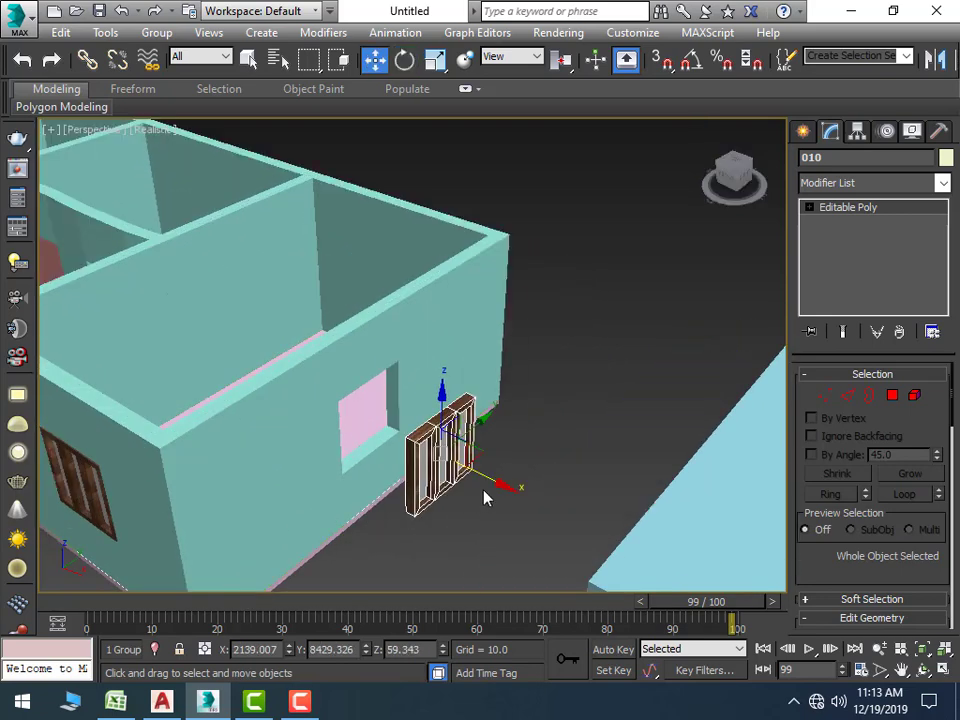
mouse_move(501, 484)
mouse_down()
mouse_move(436, 436)
mouse_move(603, 538)
mouse_up()
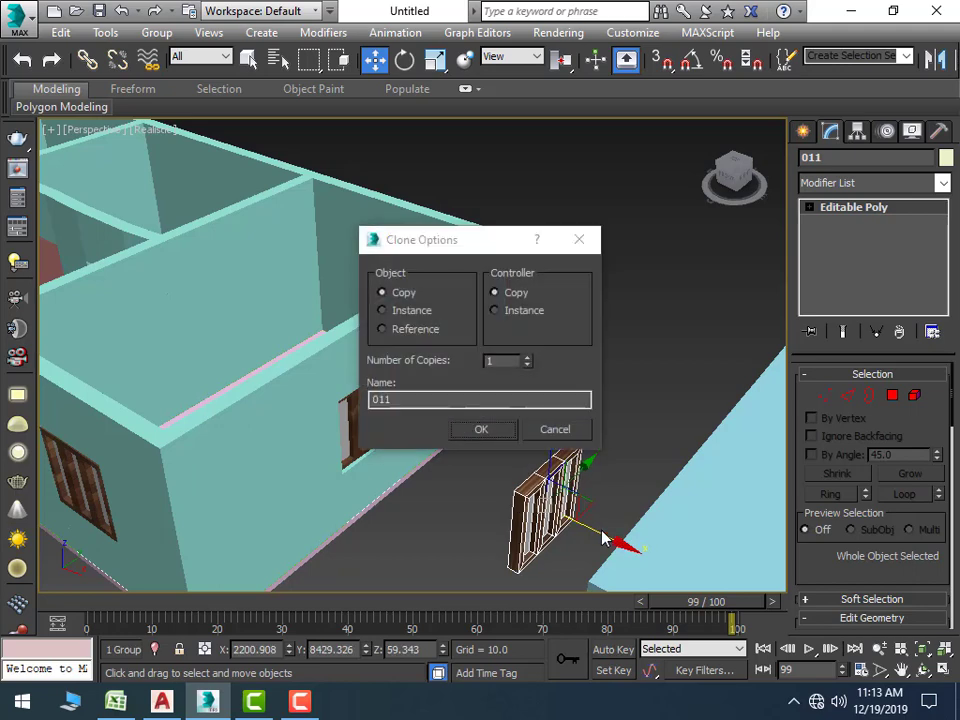
click(481, 429)
Move the second copy along X into the white-roofed building's side-wall opening
mouse_move(488, 489)
alt+middle_down()
mouse_move(362, 448)
mouse_move(393, 395)
alt+middle_up()
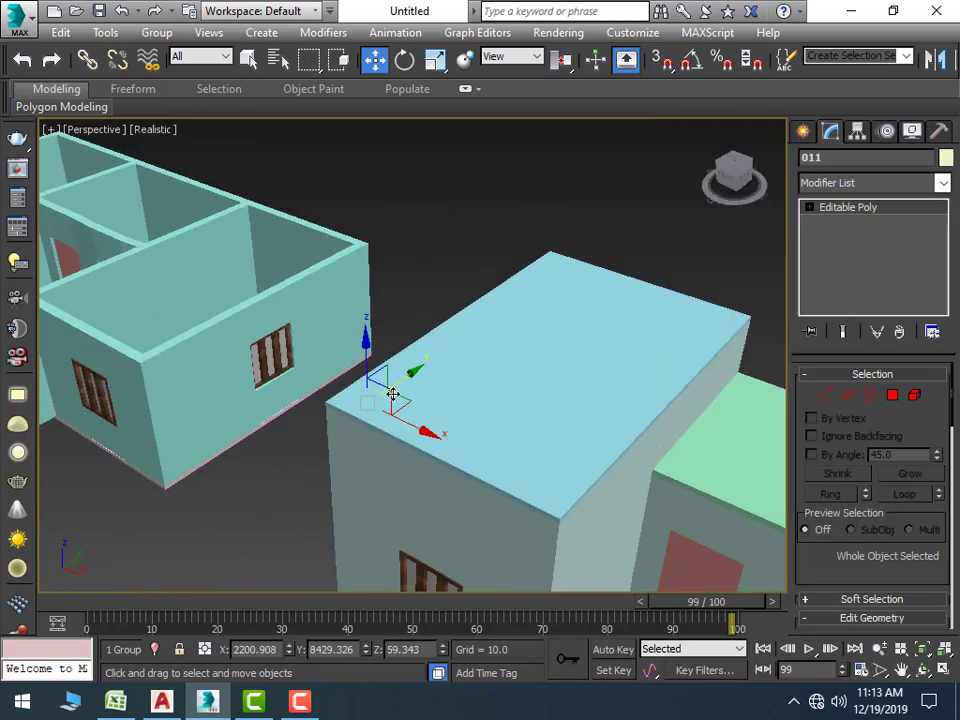
drag(425, 433, 700, 545)
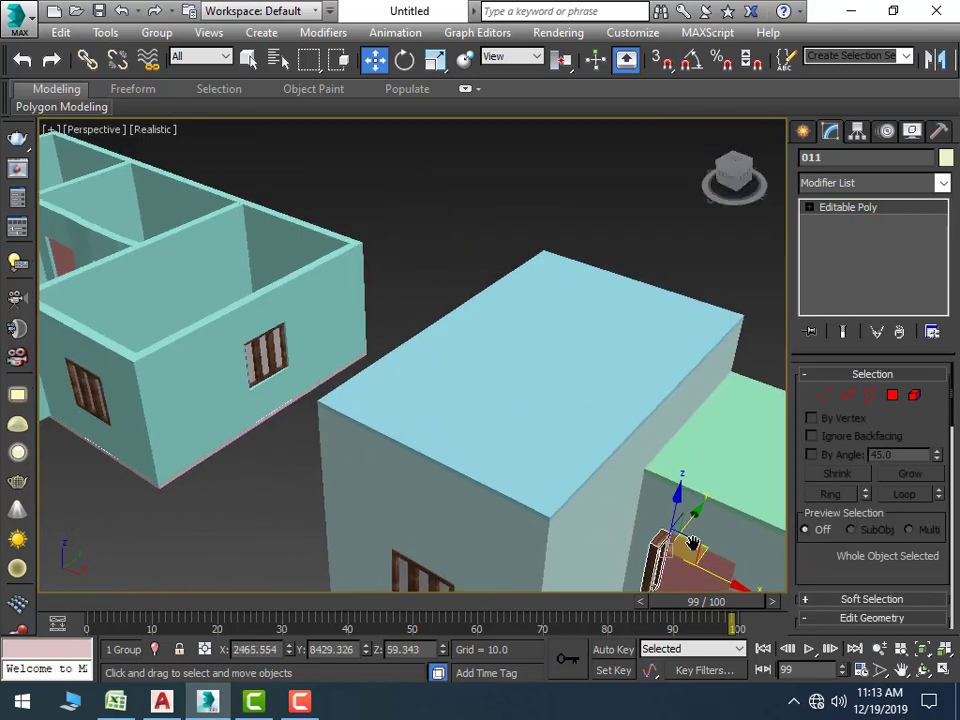
alt+middle_drag(700, 545, 208, 266)
drag(220, 274, 629, 491)
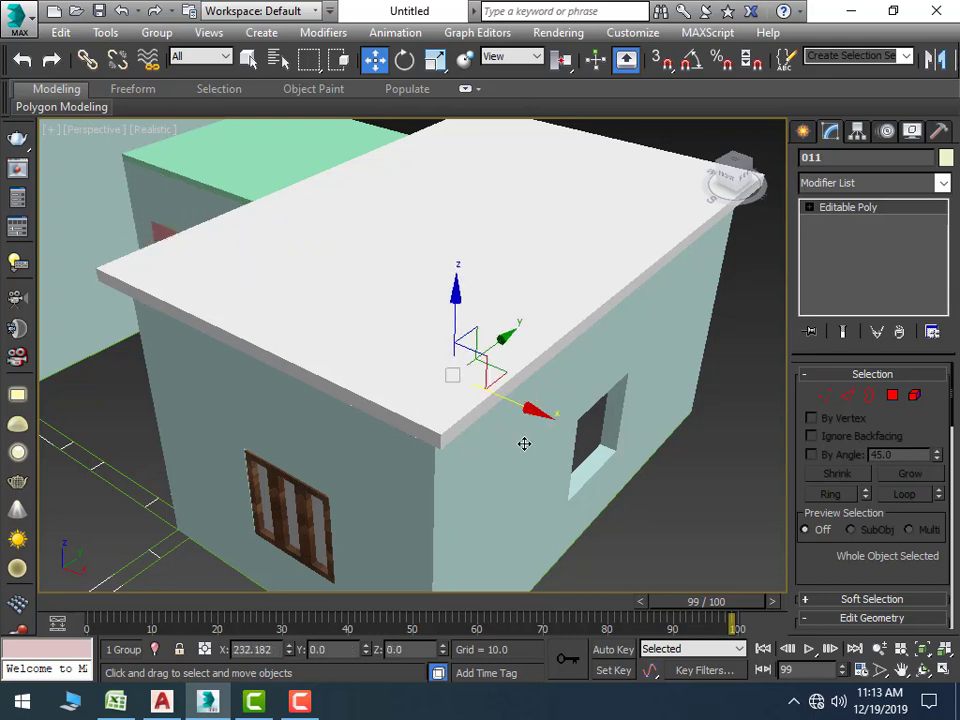
click(629, 514)
scroll(640, 530, down, 3)
mouse_move(629, 576)
alt+middle_down()
mouse_move(591, 544)
mouse_move(546, 549)
mouse_move(508, 516)
mouse_move(605, 527)
mouse_move(579, 510)
alt+middle_up()
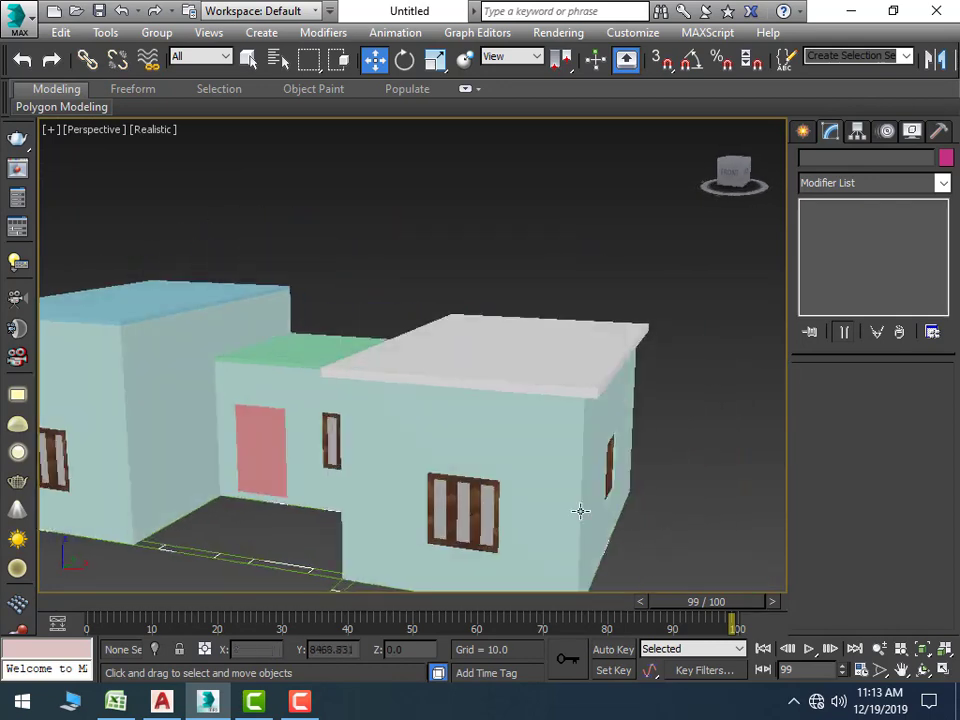
scroll(418, 521, down, 4)
scroll(439, 521, up, 1)
scroll(413, 518, up, 1)
Assign the wood tile material from the Material Editor to the pink front door
mouse_move(413, 518)
alt+middle_down()
mouse_move(429, 546)
mouse_move(429, 480)
alt+middle_up()
click(429, 486)
key(m)
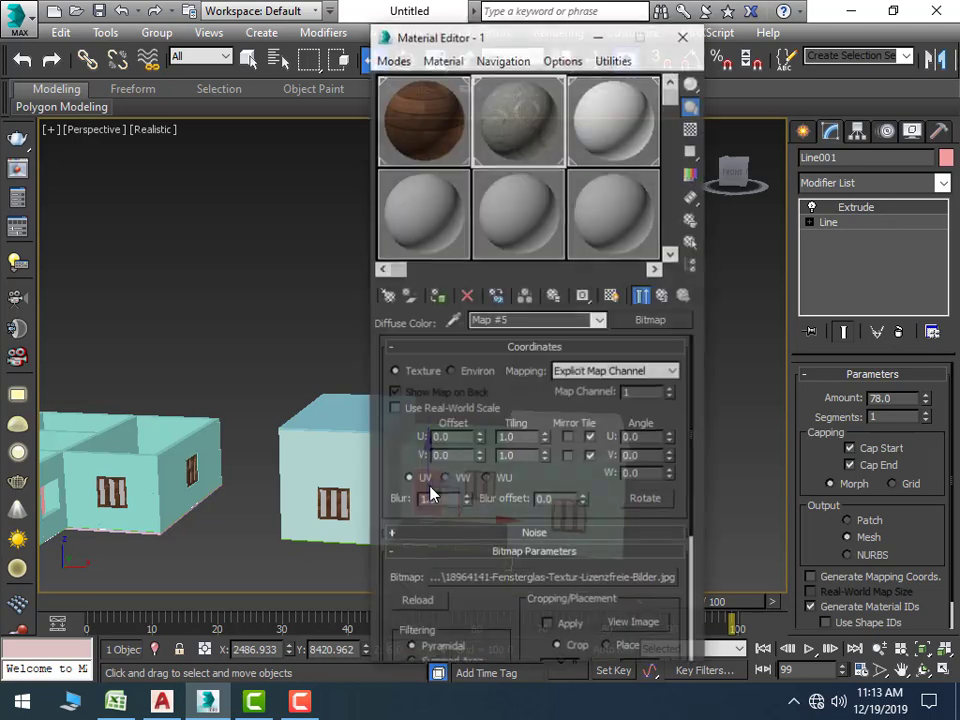
click(414, 162)
click(437, 296)
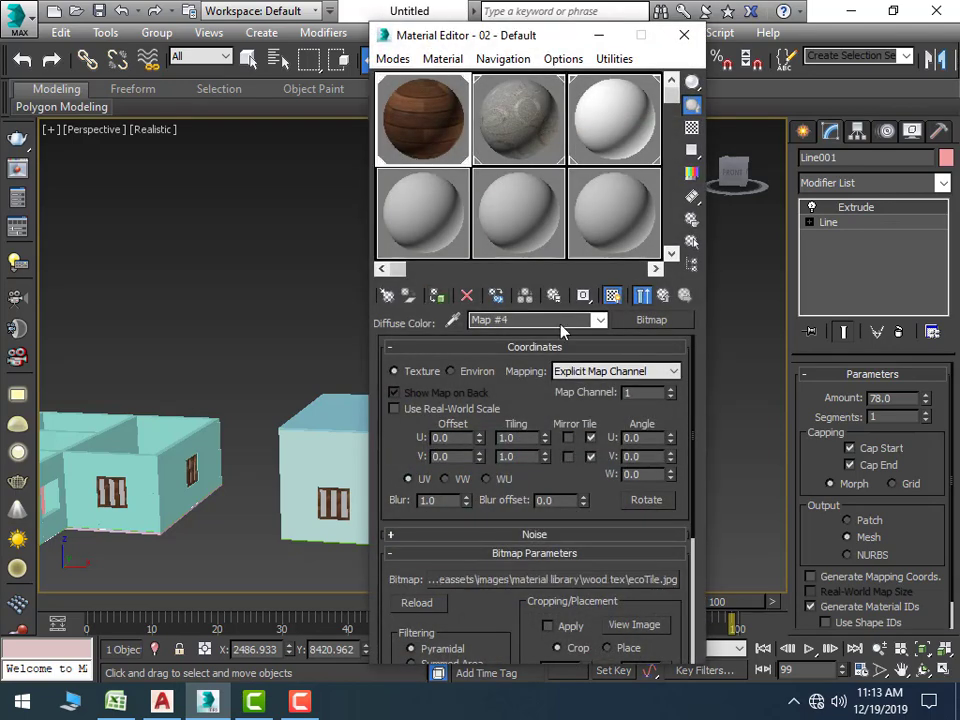
alt+middle_drag(274, 478, 343, 471)
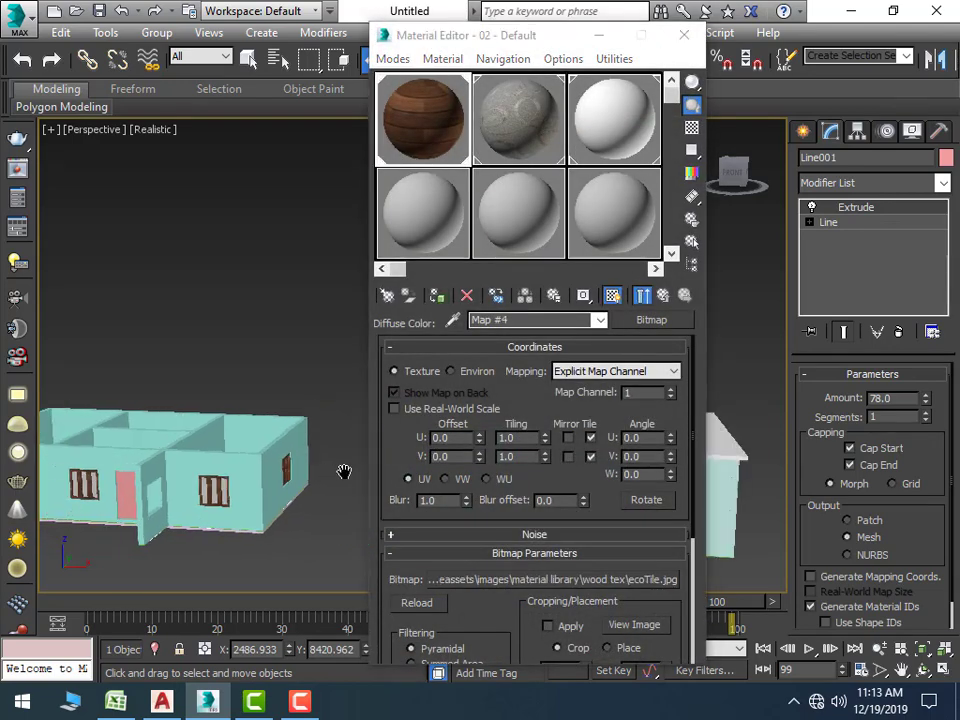
click(684, 35)
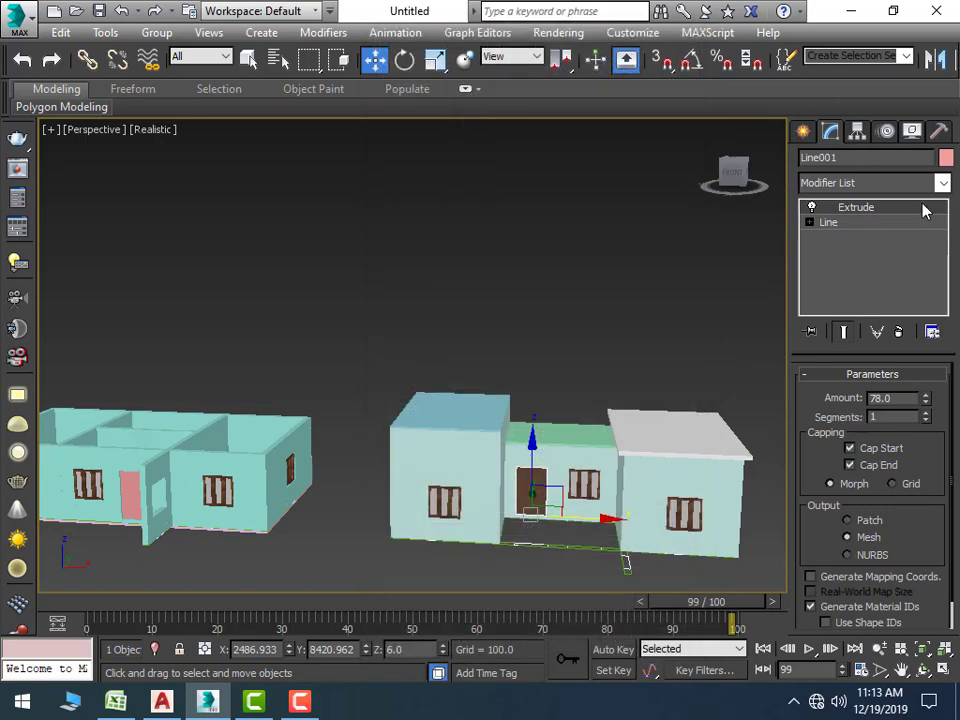
Add a UVW Map modifier to the front door
click(803, 132)
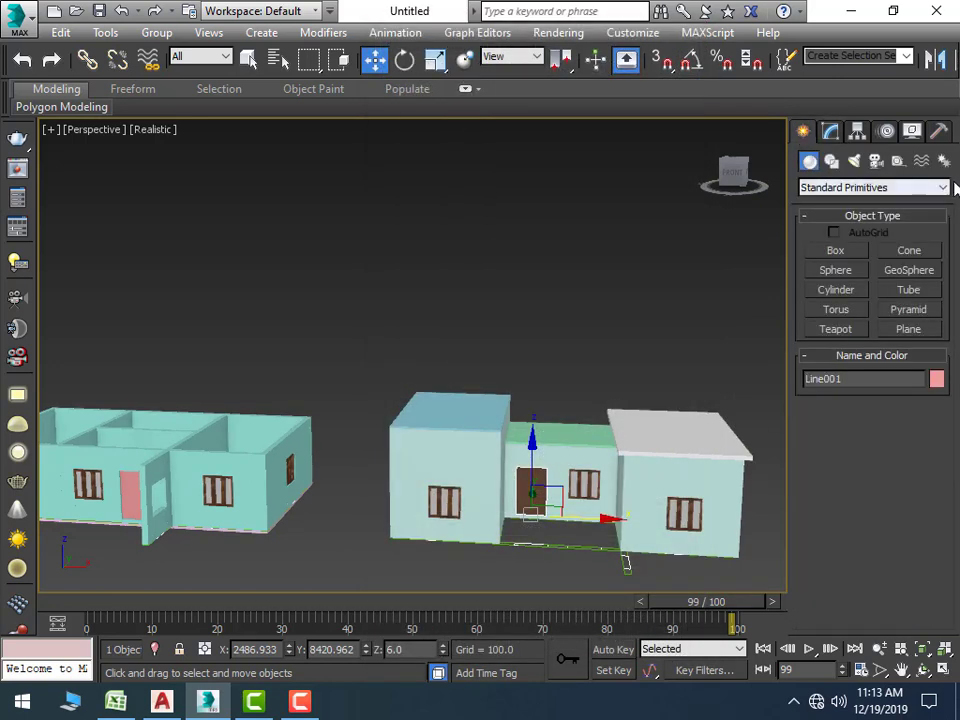
click(830, 131)
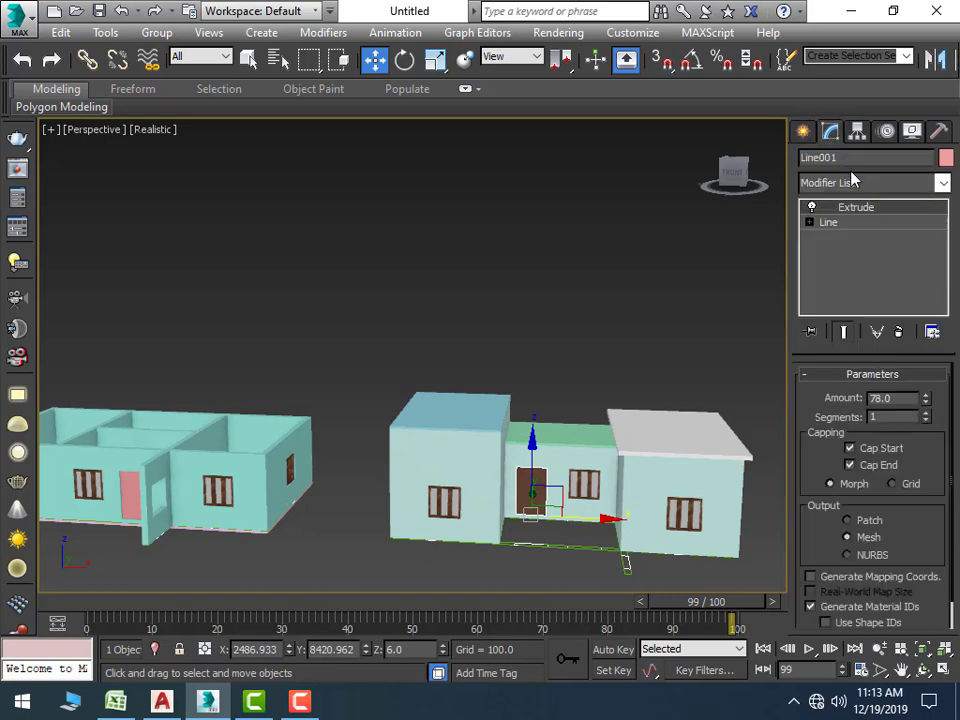
click(941, 182)
key(u)
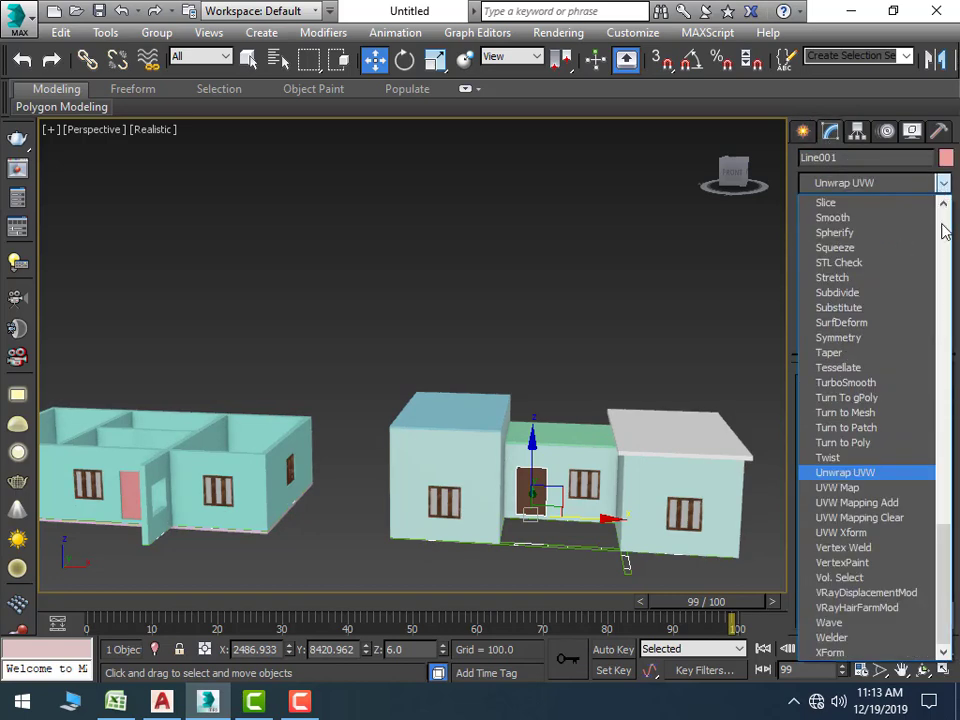
click(878, 488)
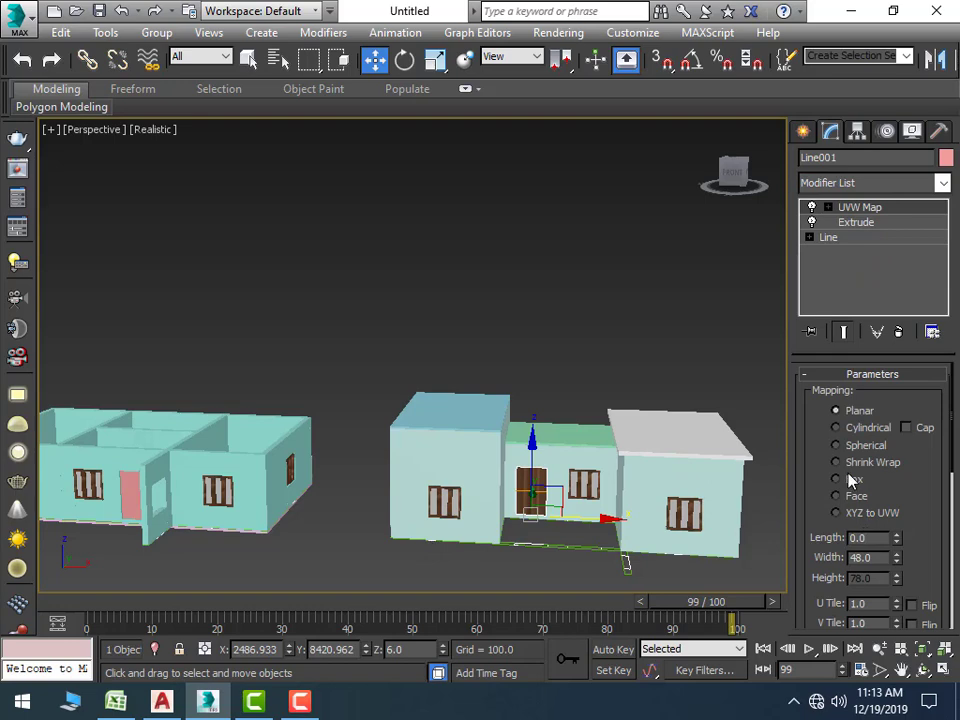
Leave Real-World Map Size switched on in the door's UVW Map settings
scroll(831, 538, down, 1)
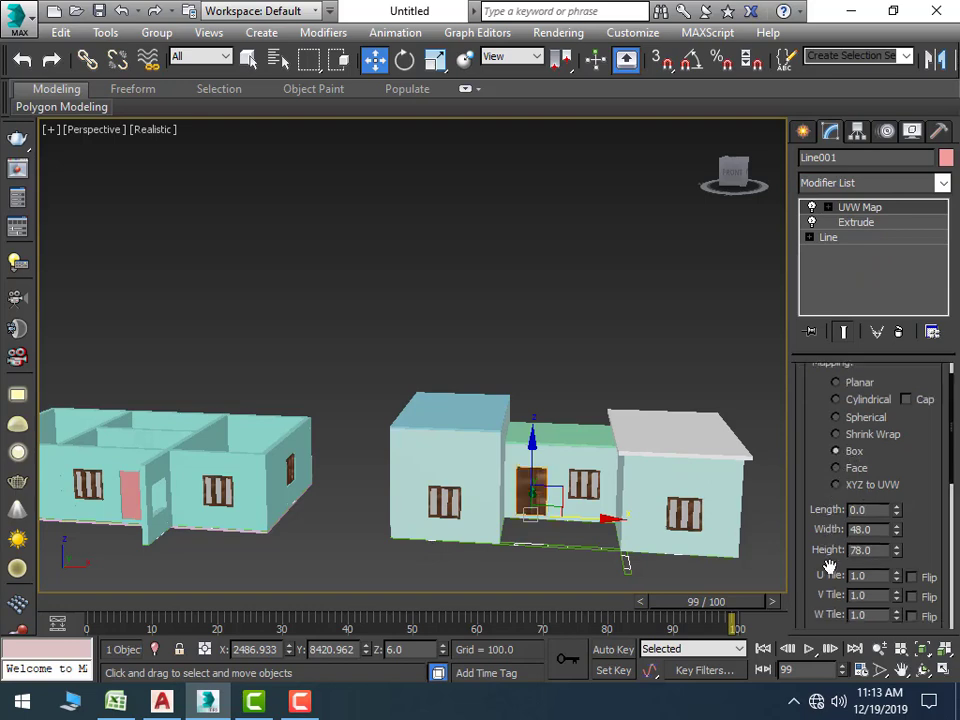
scroll(829, 566, down, 5)
scroll(829, 591, down, 3)
scroll(830, 598, down, 1)
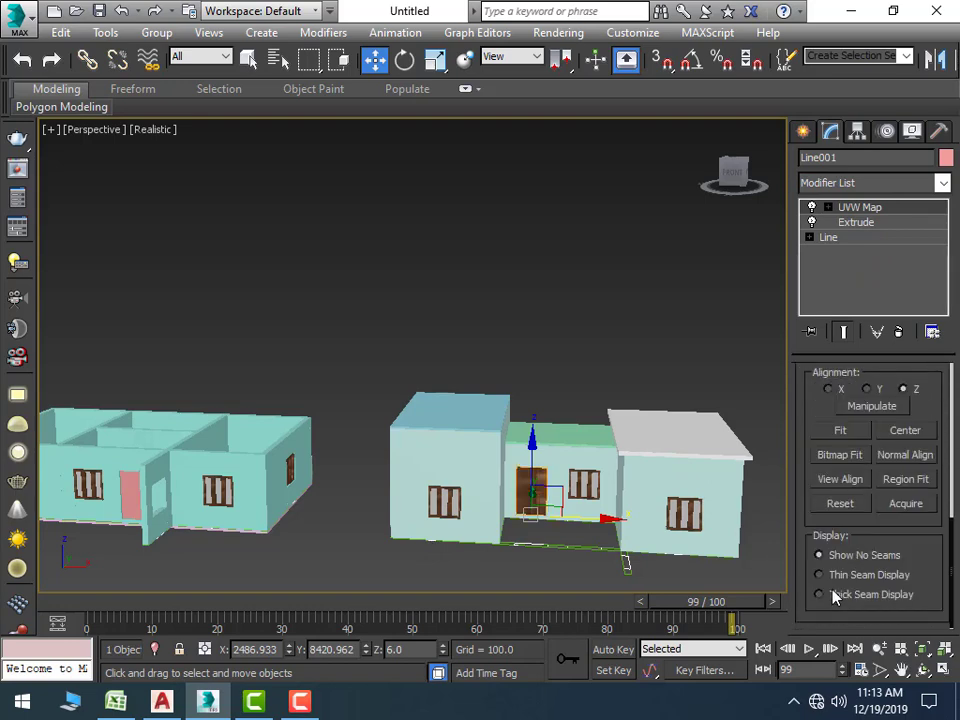
scroll(850, 545, up, 3)
scroll(859, 510, up, 1)
scroll(850, 500, up, 1)
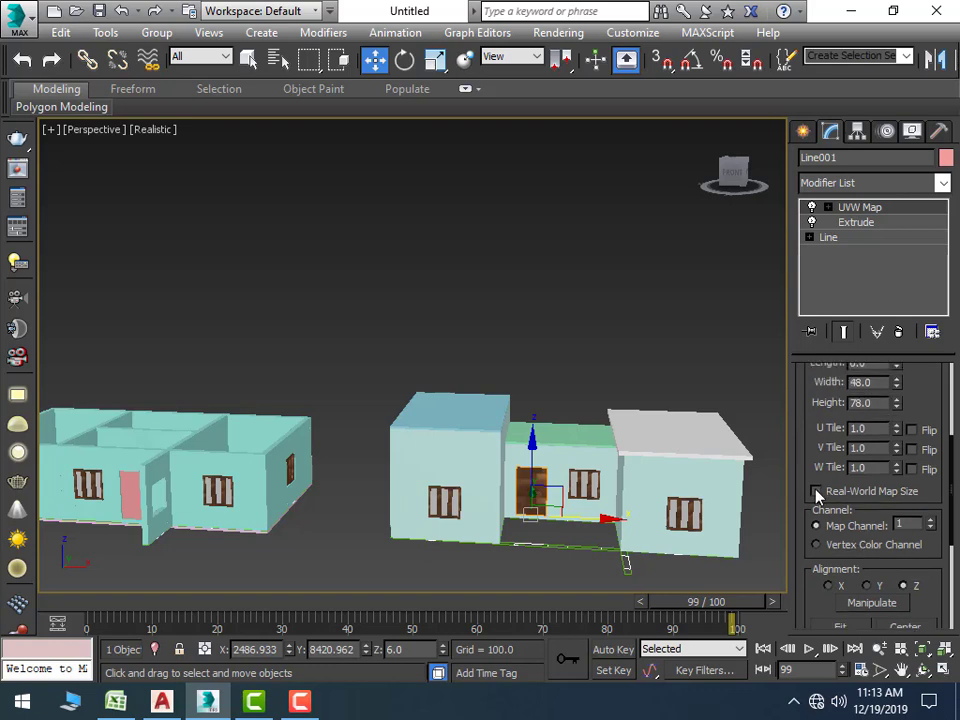
click(815, 490)
scroll(728, 515, up, 4)
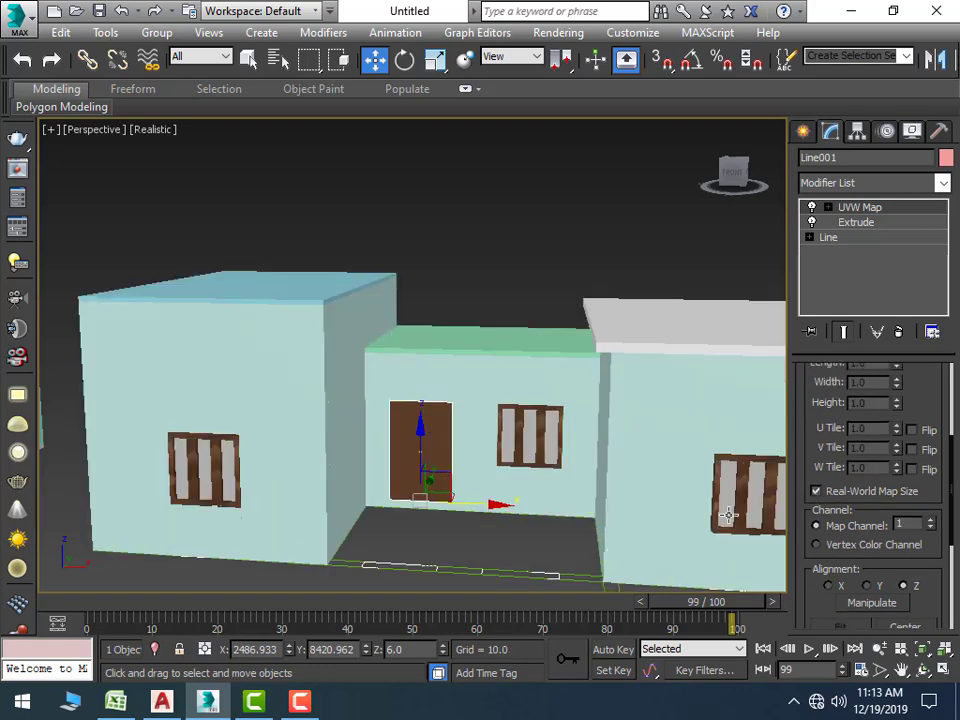
click(815, 491)
scroll(442, 495, up, 2)
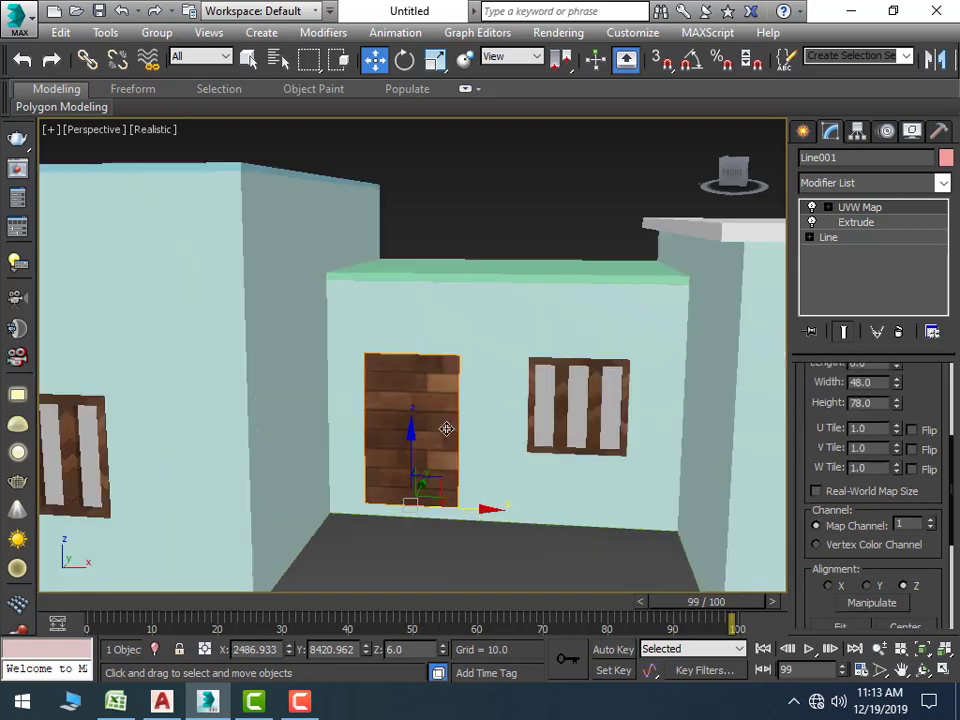
scroll(459, 373, down, 2)
scroll(457, 372, down, 2)
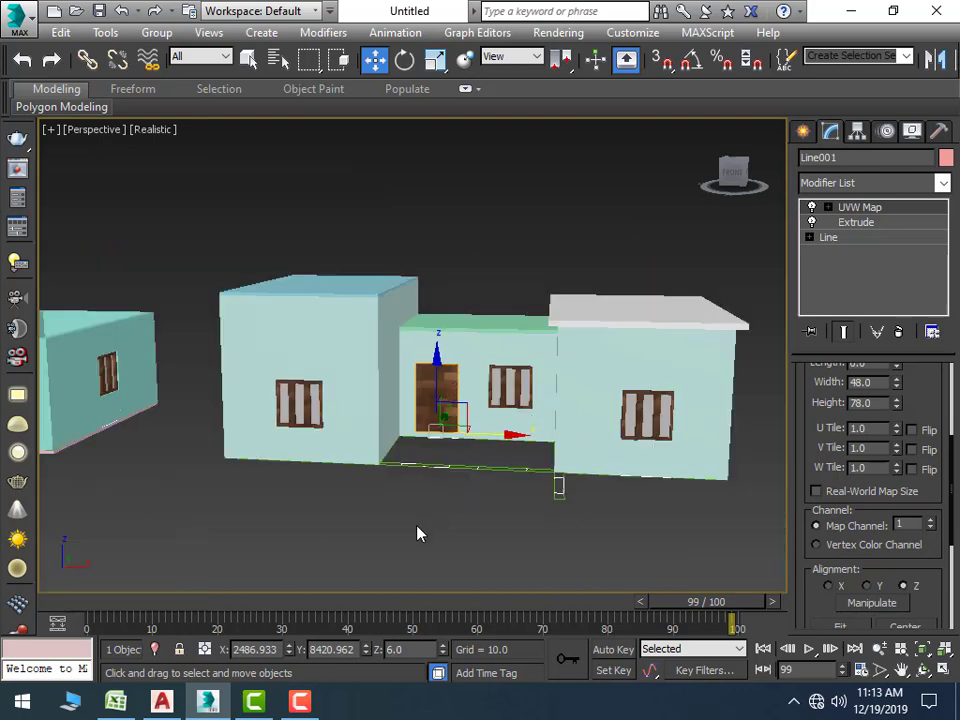
alt+middle_drag(418, 534, 437, 550)
key(ctrl+z)
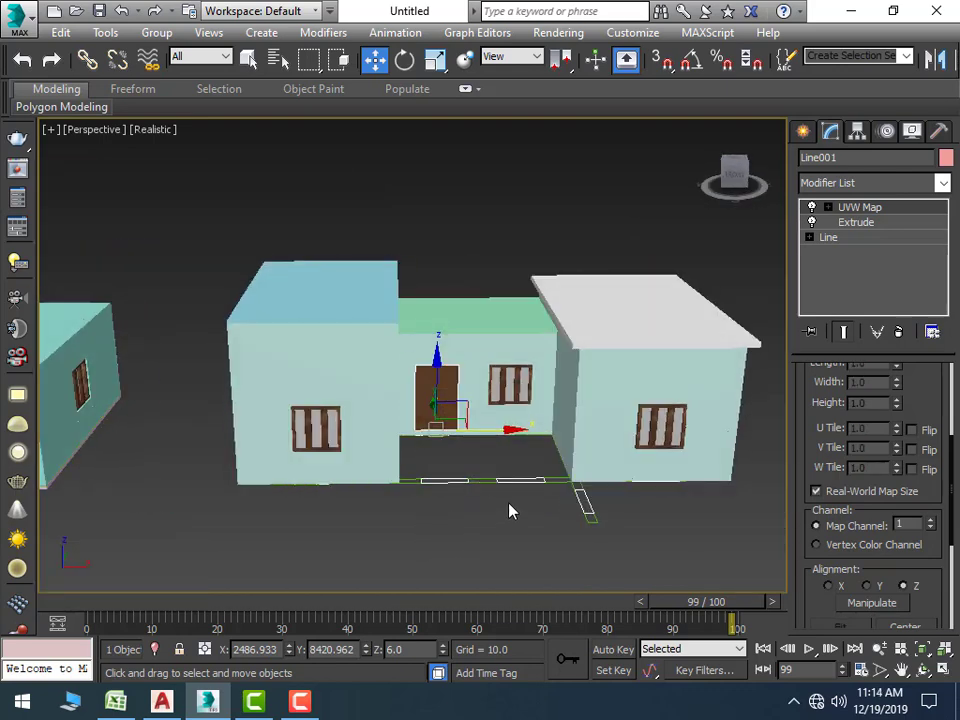
Set material slot 3's Diffuse to the _vyr_343Interierove-dvere-Modern-6-0.png bitmap from material library > doors, windows
key(m)
click(608, 90)
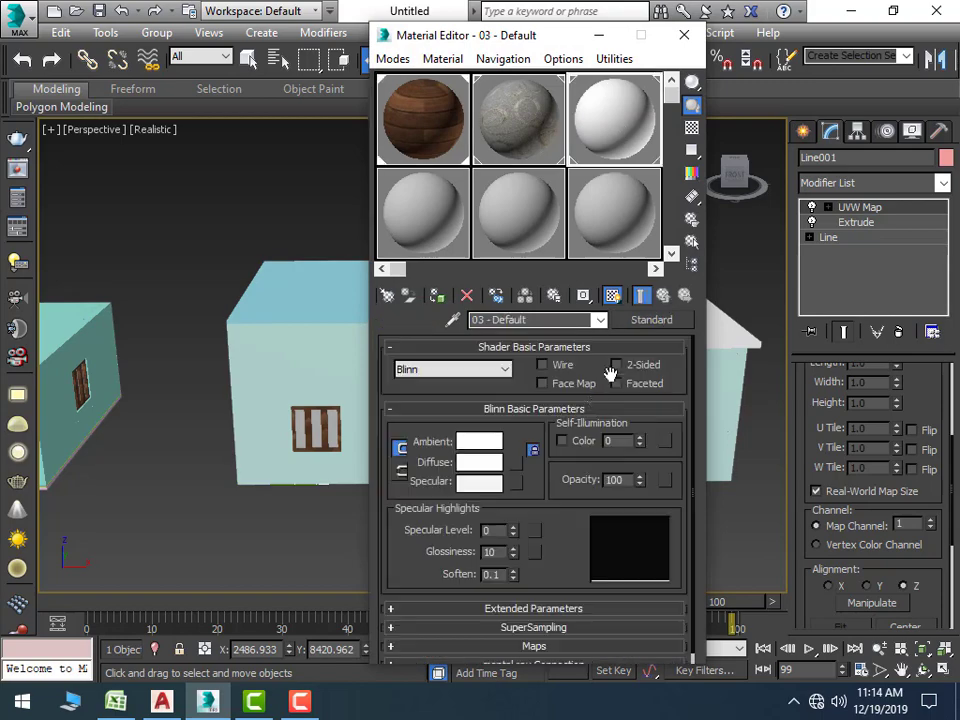
click(516, 463)
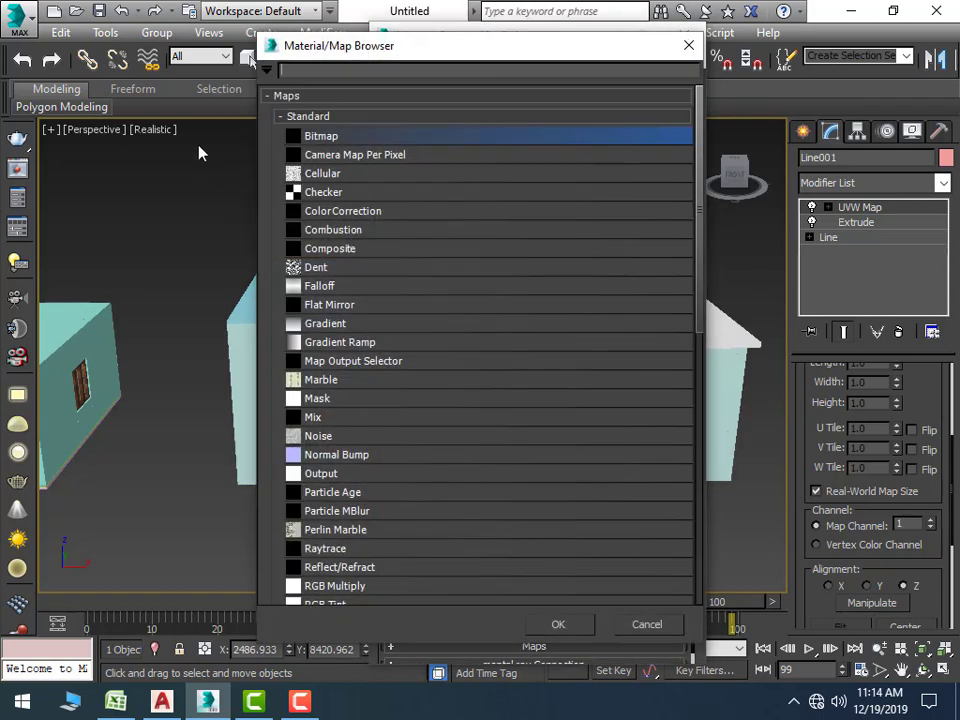
double_click(300, 143)
click(170, 77)
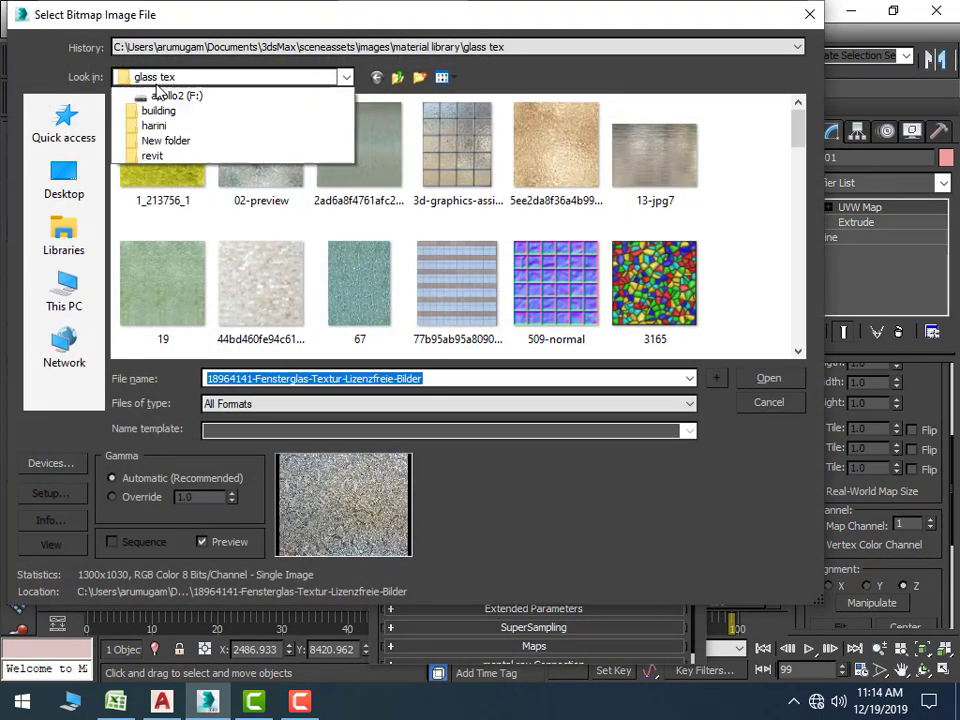
click(196, 290)
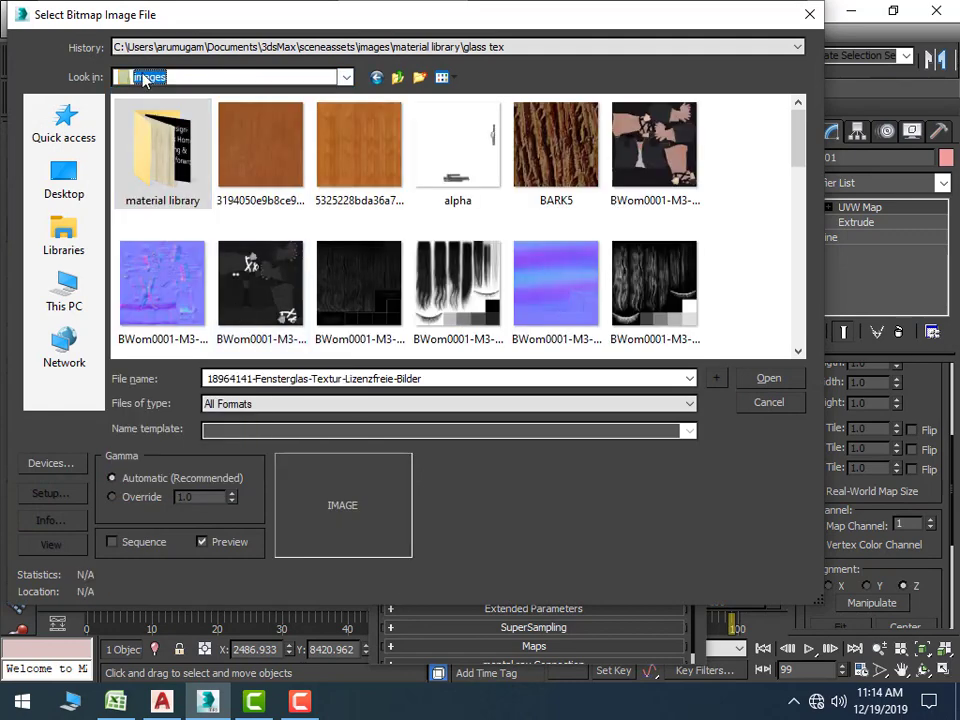
click(230, 77)
click(240, 305)
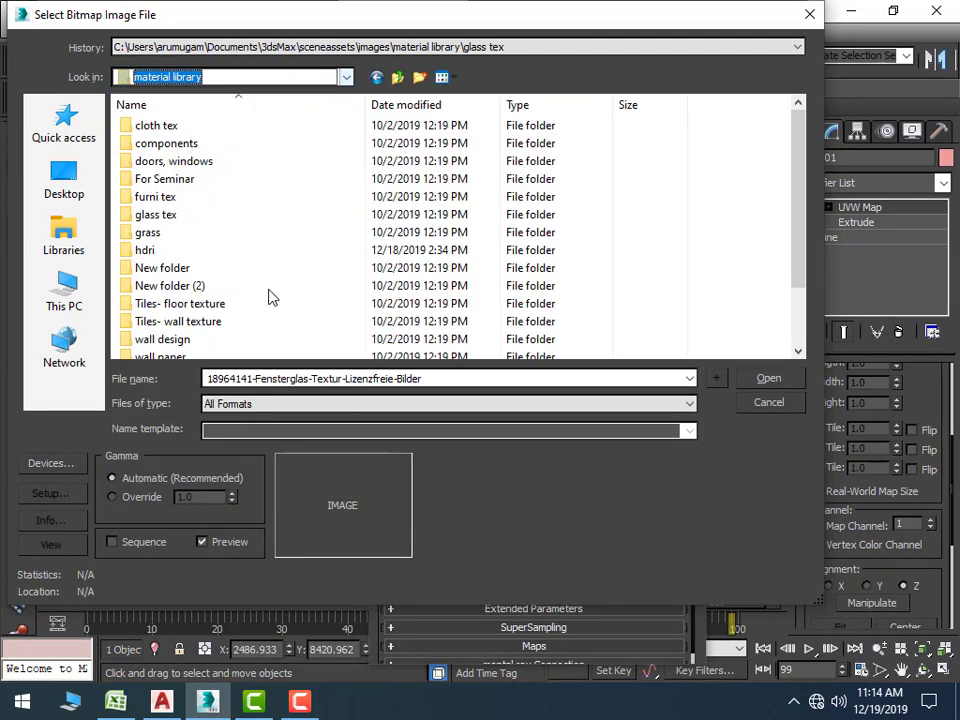
double_click(296, 163)
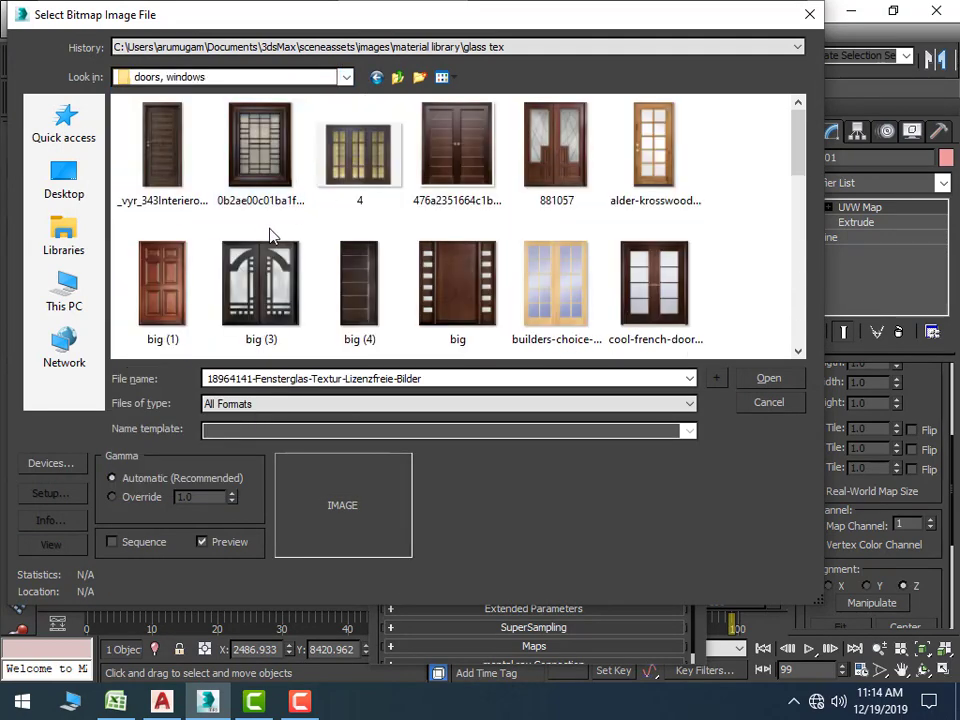
click(162, 192)
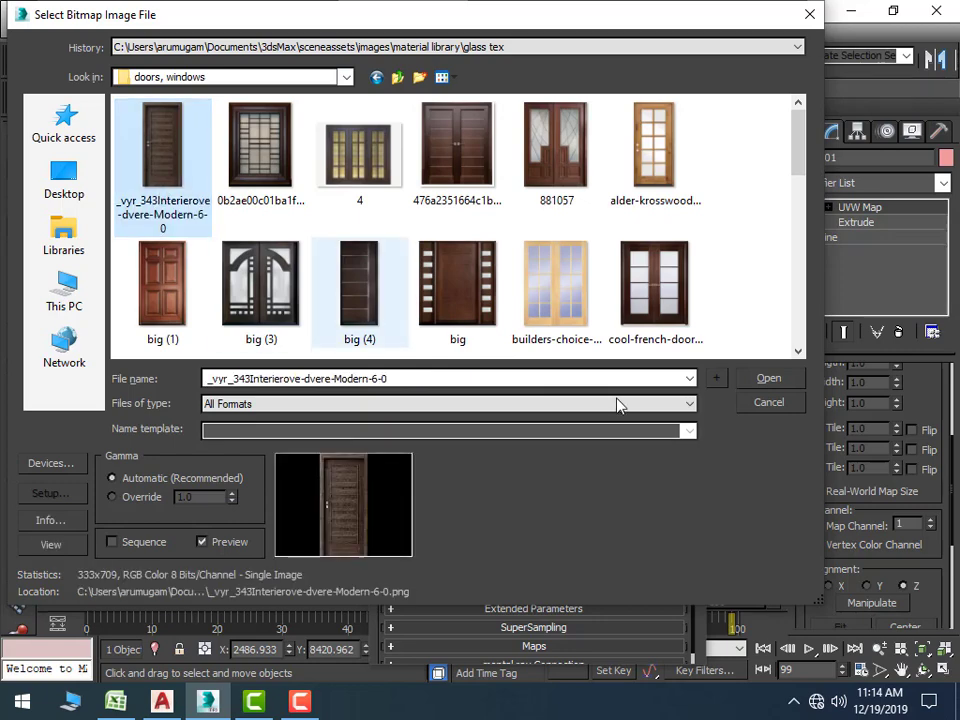
click(768, 378)
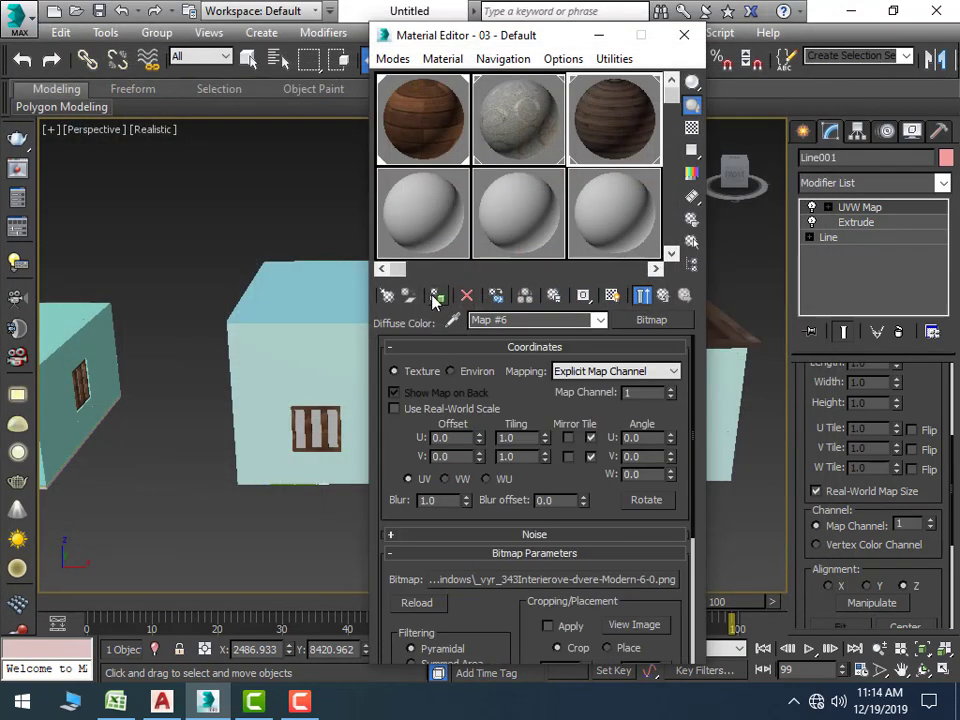
Apply the door image material to the door and turn off Real-World Map Size to fit it
click(612, 295)
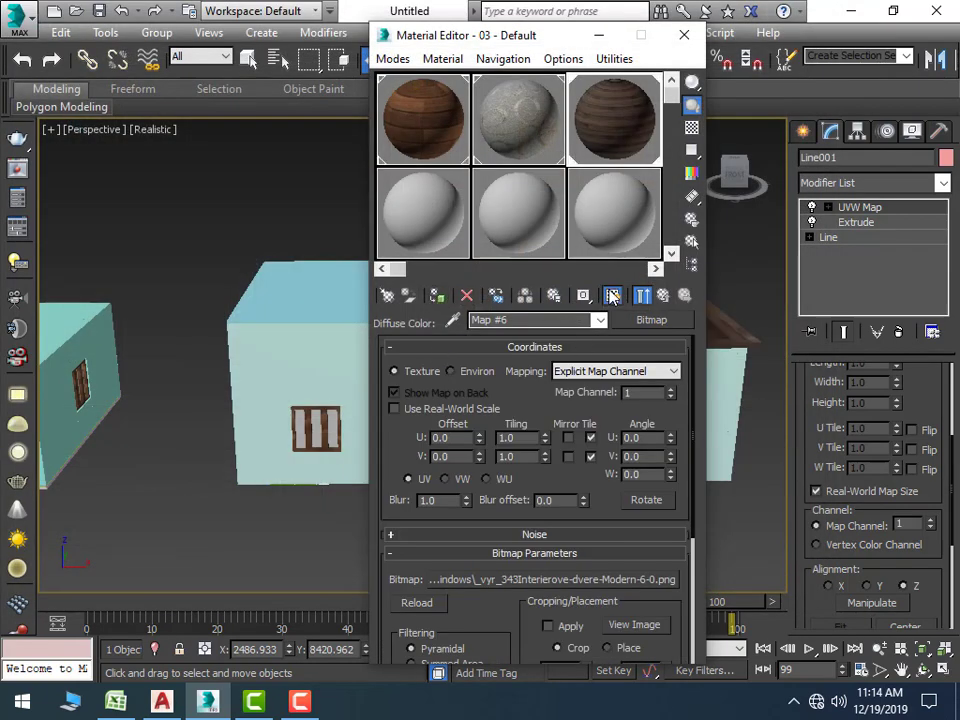
click(684, 35)
scroll(853, 466, up, 2)
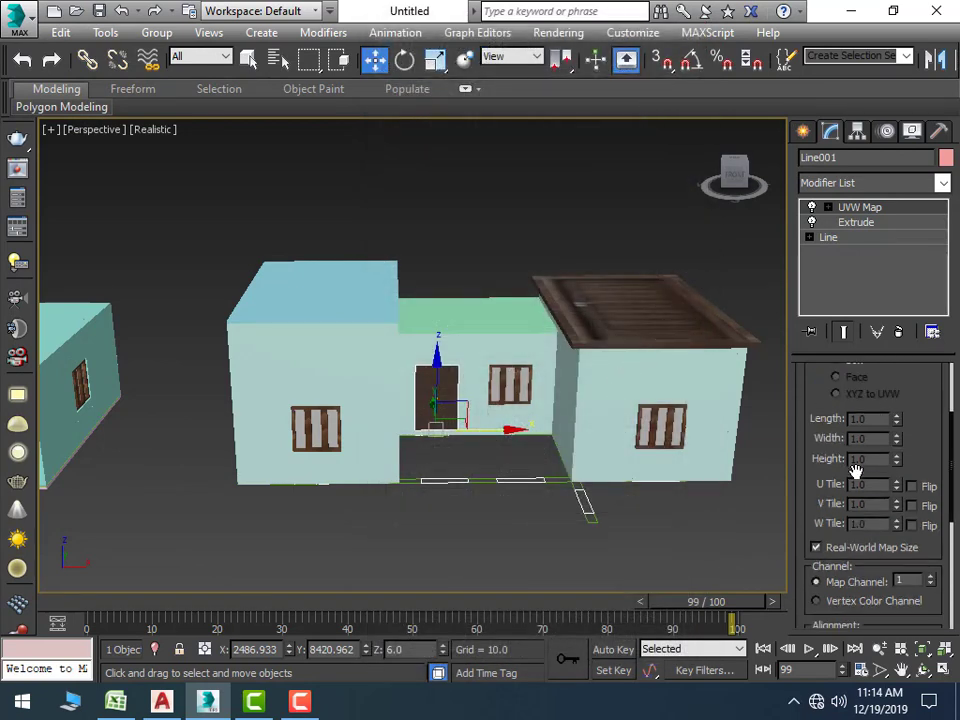
scroll(853, 466, up, 1)
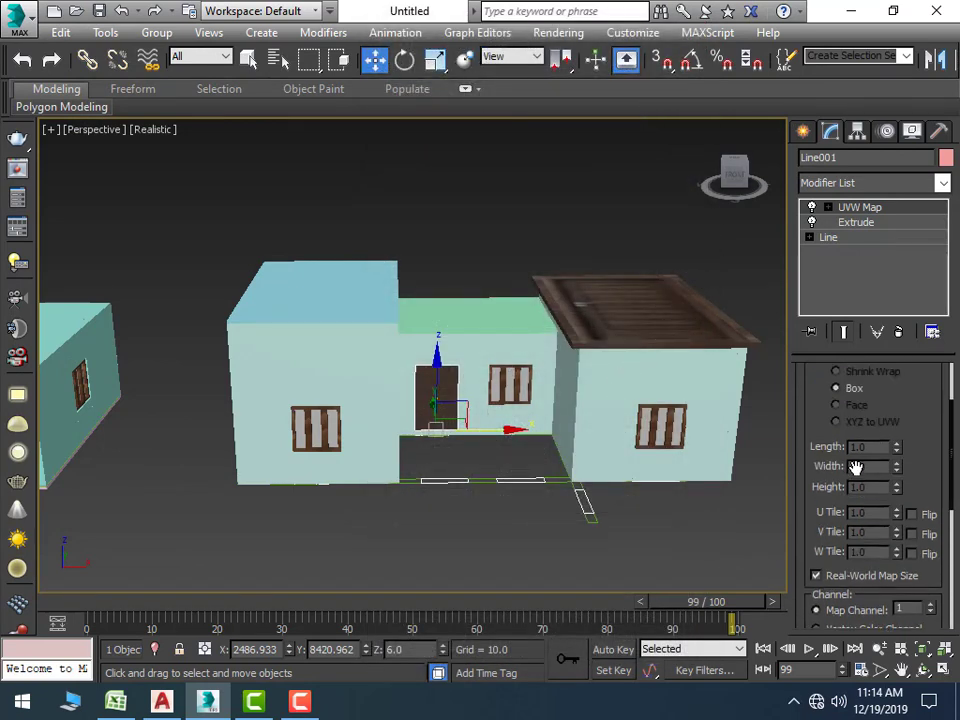
click(815, 576)
click(407, 495)
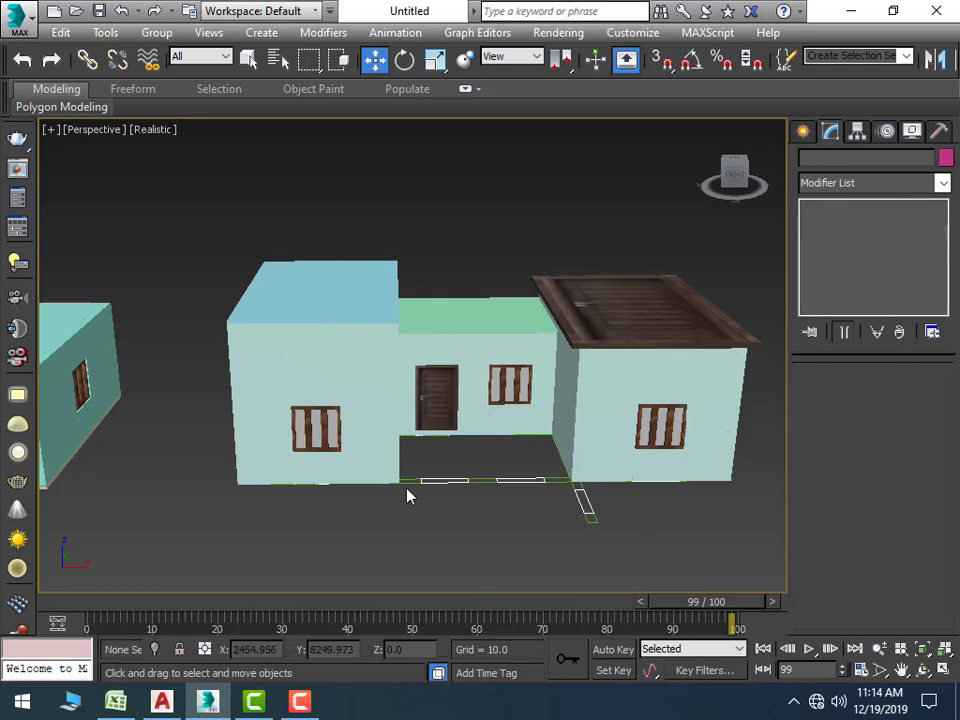
middle_drag(364, 480, 467, 441)
scroll(323, 453, down, 2)
middle_drag(323, 453, 300, 455)
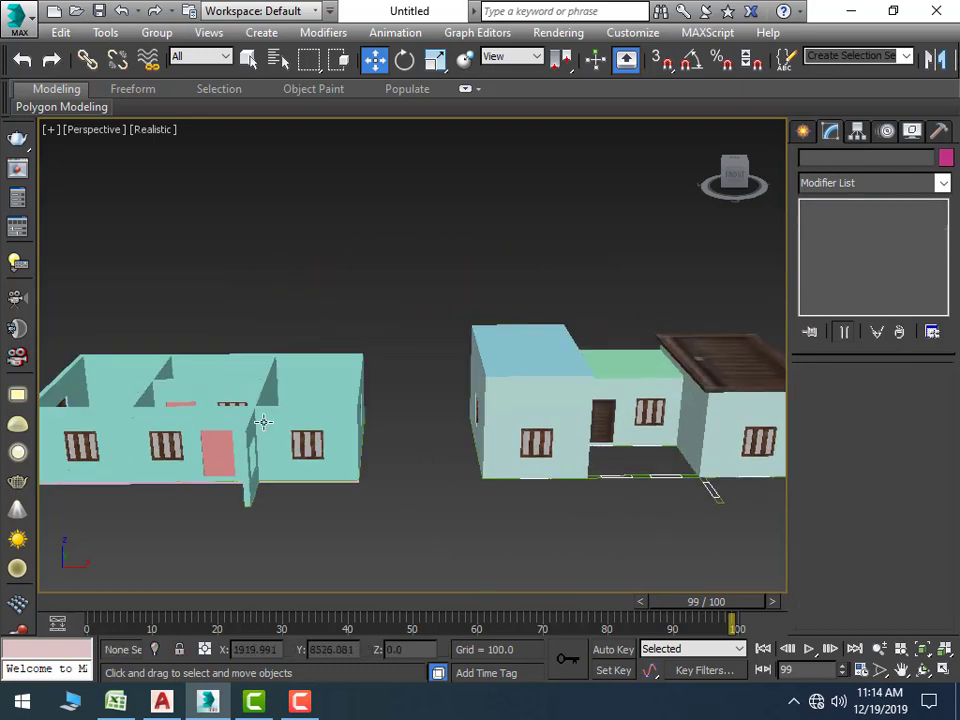
scroll(242, 452, up, 1)
scroll(242, 452, up, 1)
scroll(328, 501, up, 1)
Assign material 03 to the left house's pink door and the pink strip above it
click(308, 541)
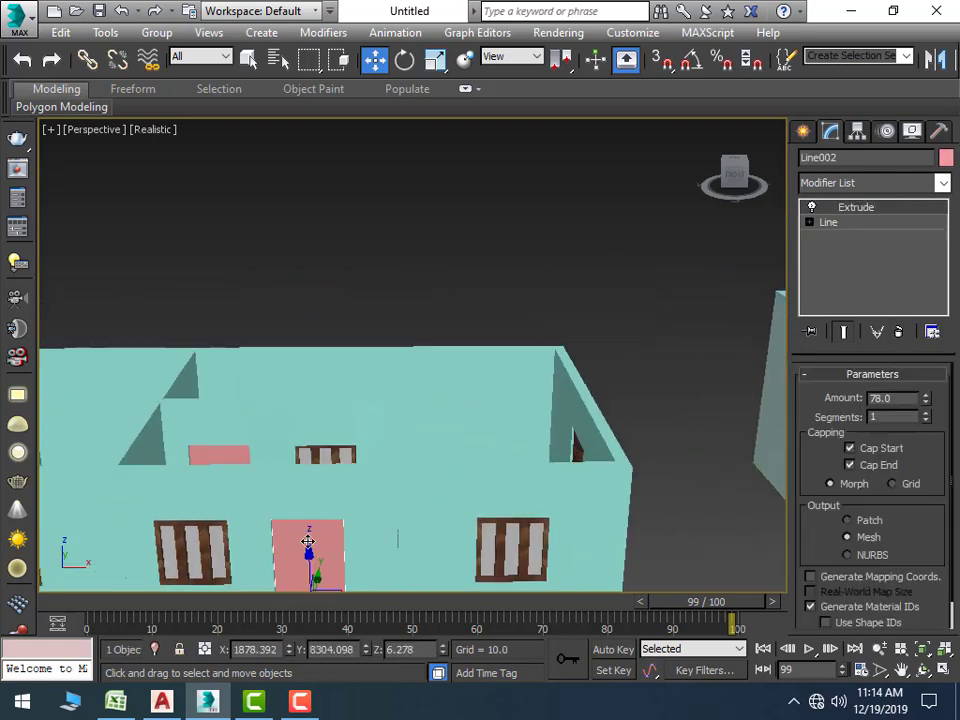
key(m)
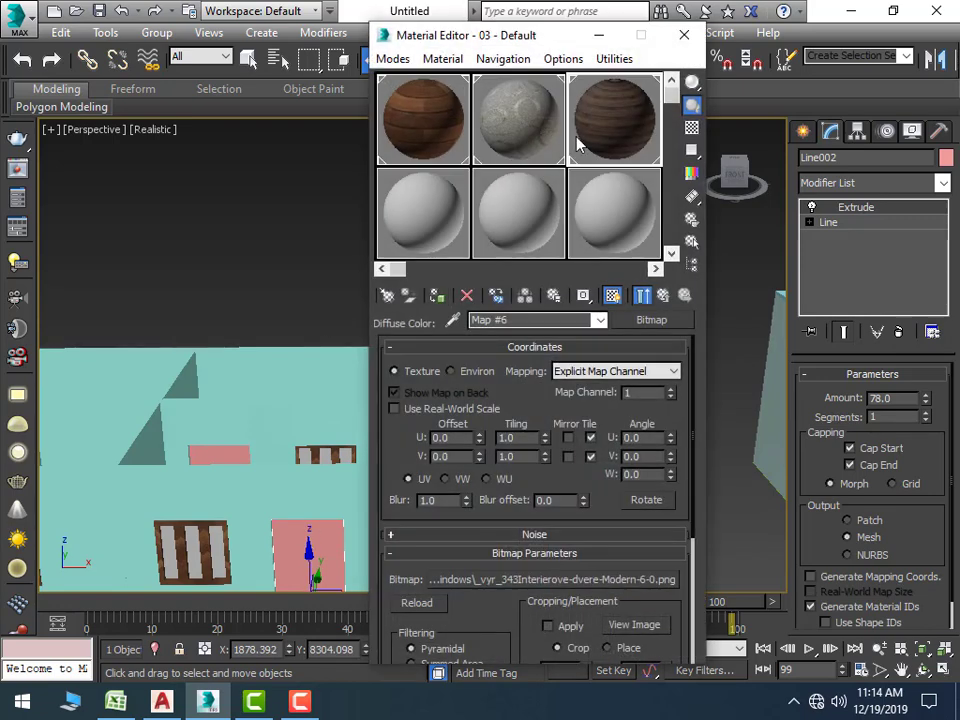
click(438, 296)
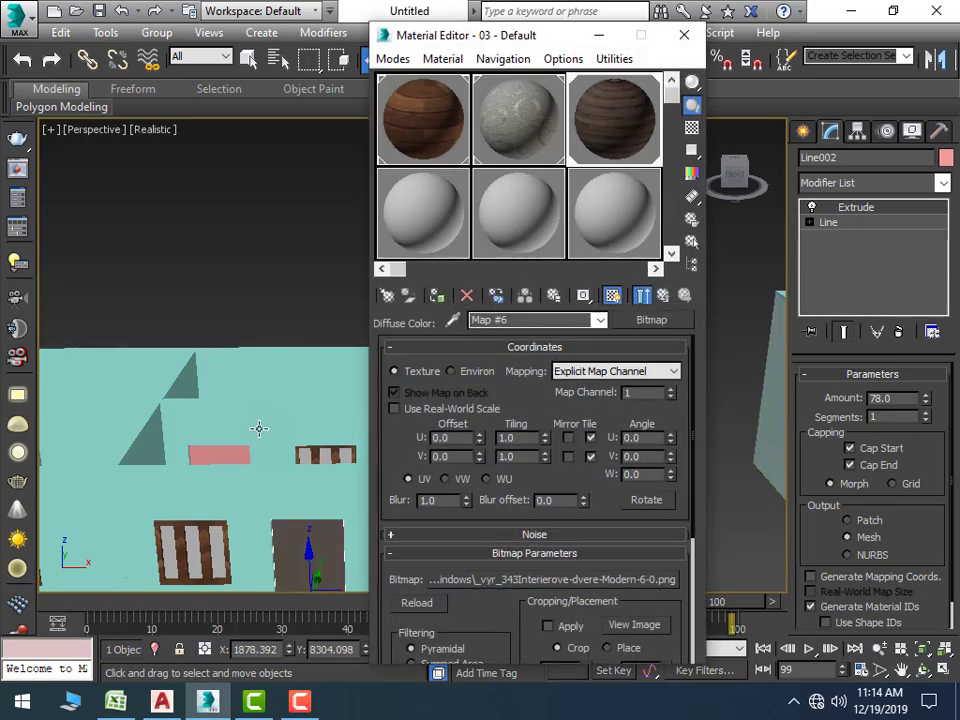
click(215, 457)
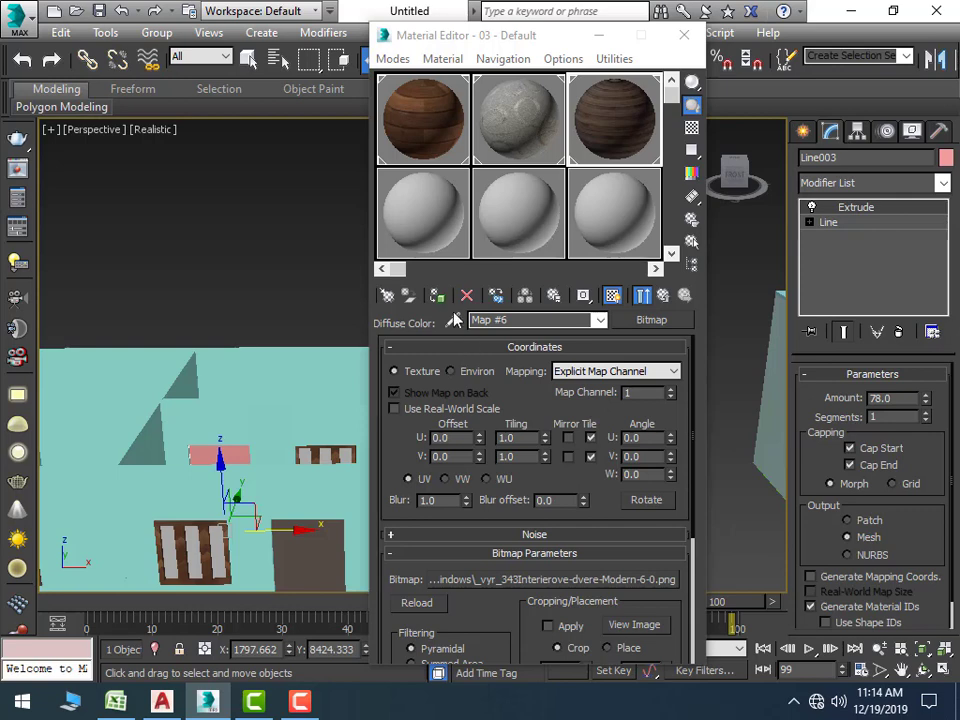
click(433, 299)
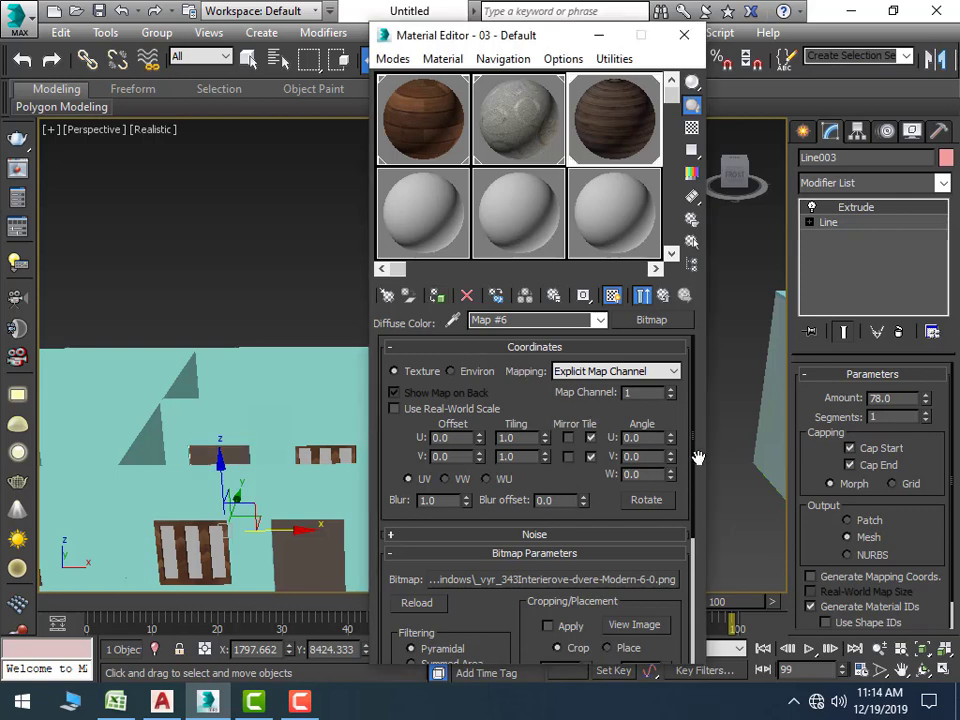
click(684, 35)
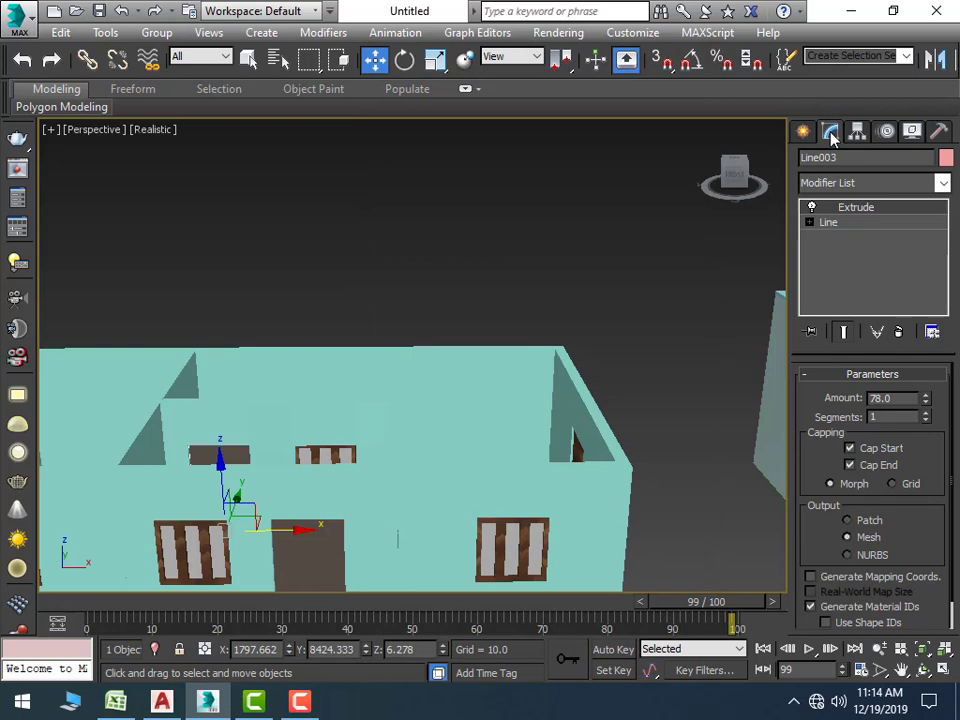
Add a Box-mapped UVW Map modifier to both the strip and the door
click(943, 185)
key(u)
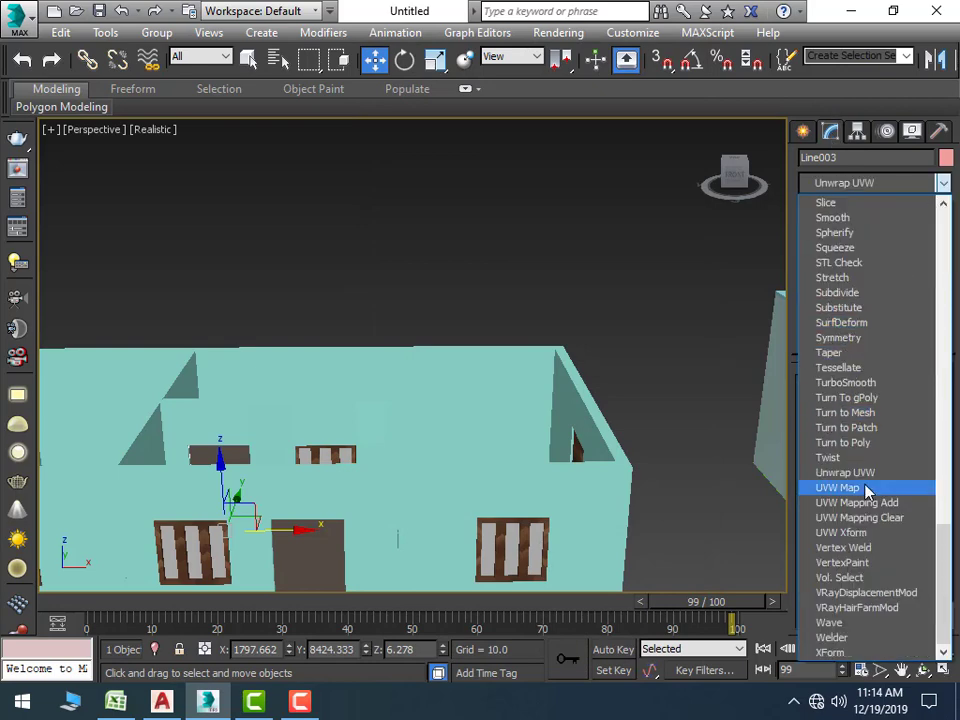
click(866, 489)
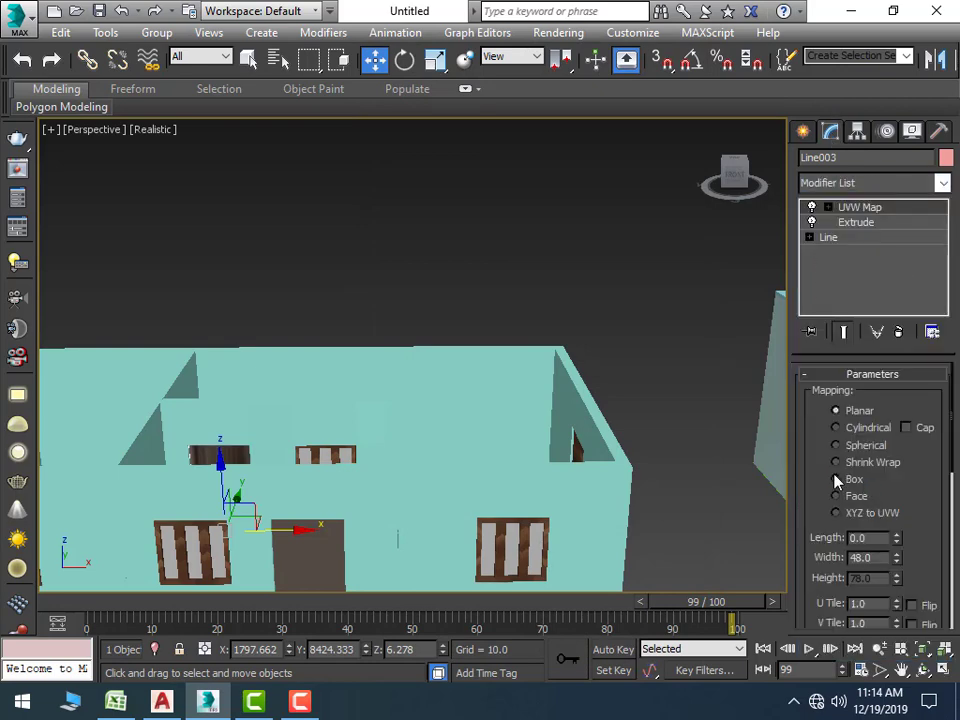
click(836, 481)
scroll(840, 580, down, 5)
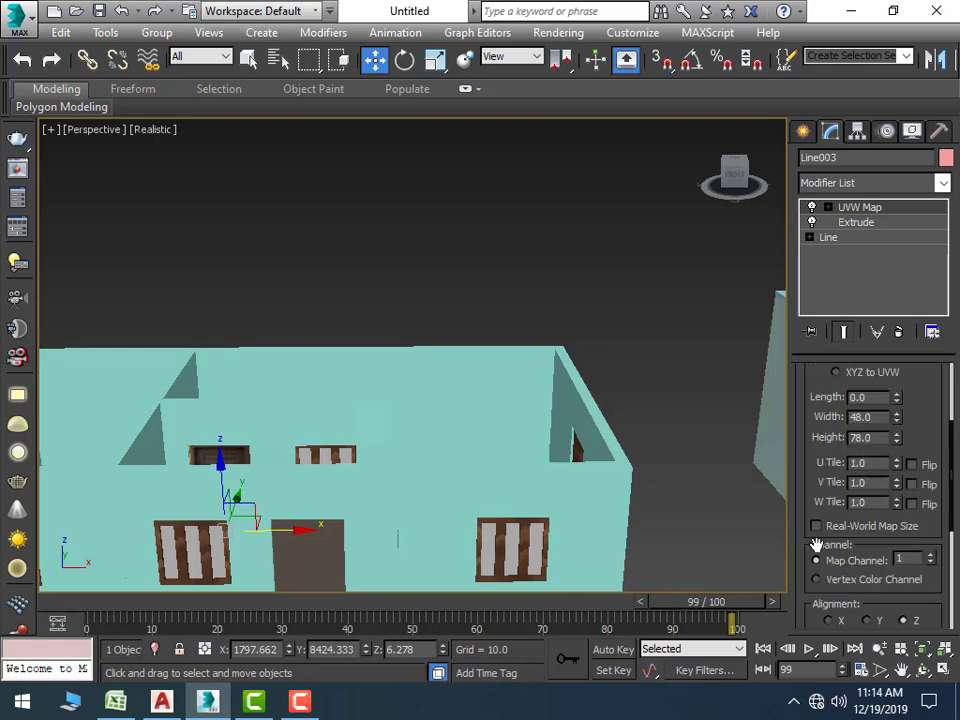
click(316, 570)
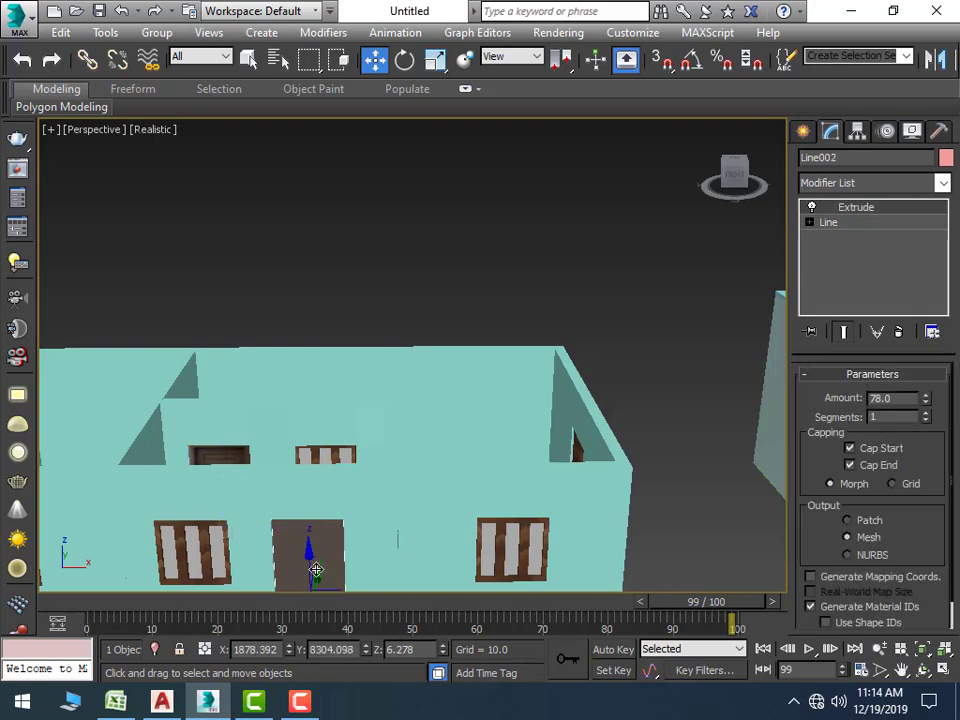
click(940, 184)
key(u)
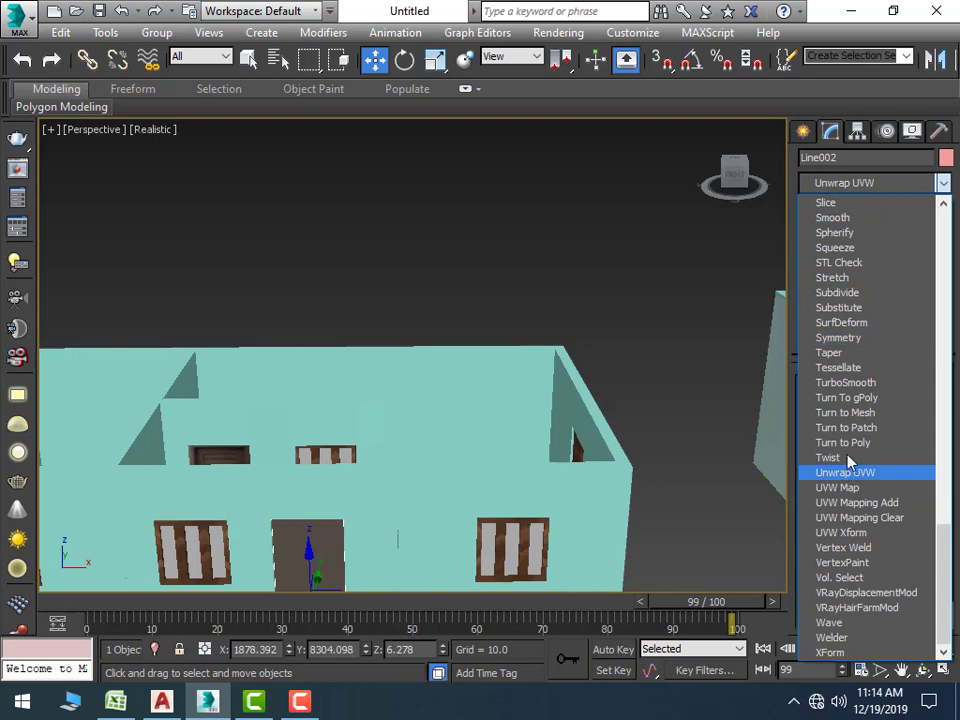
click(870, 486)
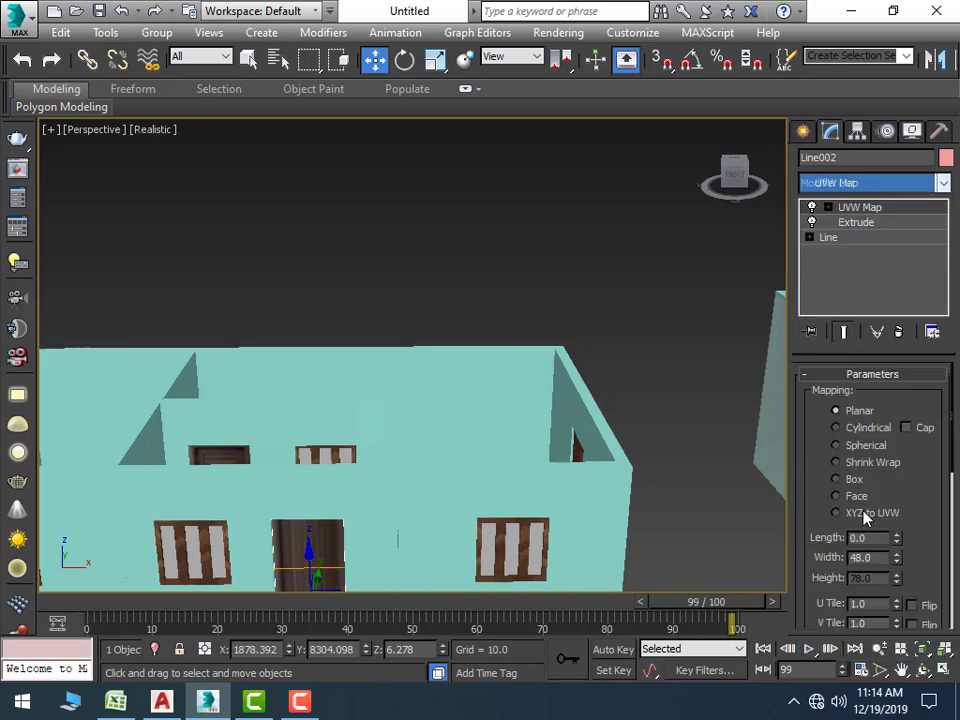
click(836, 479)
scroll(880, 520, down, 1)
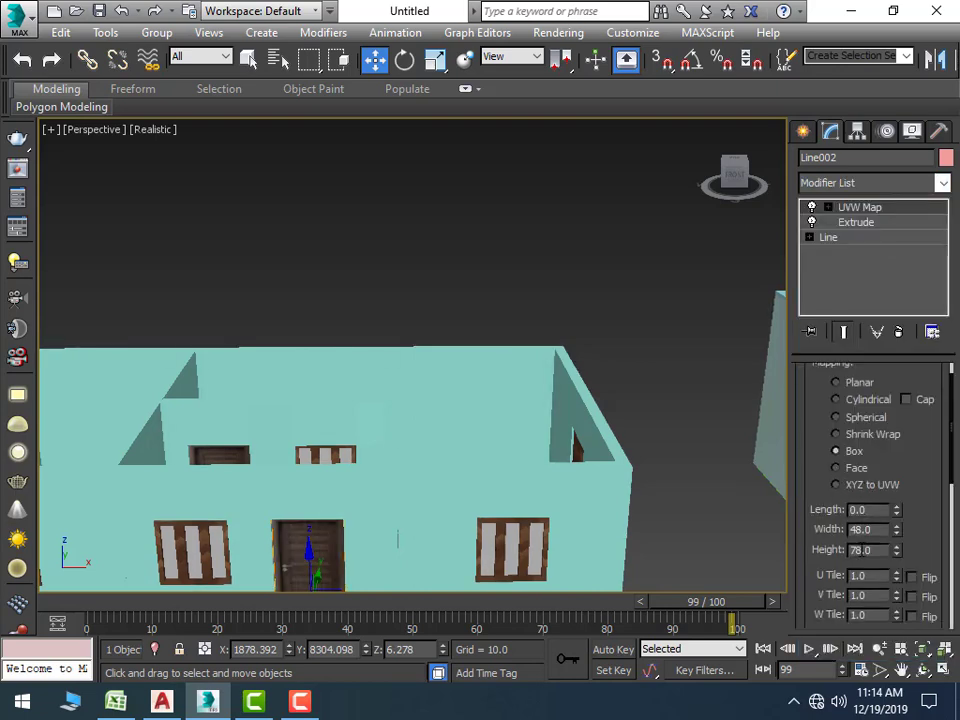
scroll(905, 545, down, 2)
Make an independent copy of the right-wall window, dragged toward the front wall
click(646, 409)
scroll(670, 450, down, 3)
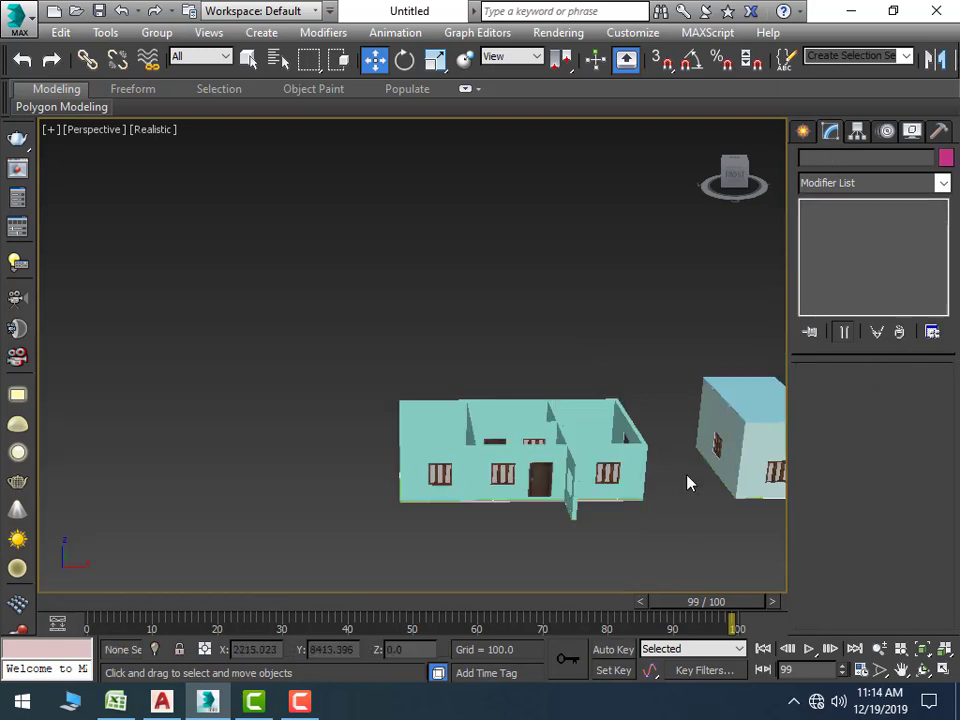
middle_drag(688, 482, 621, 450)
scroll(624, 467, up, 3)
scroll(595, 458, down, 3)
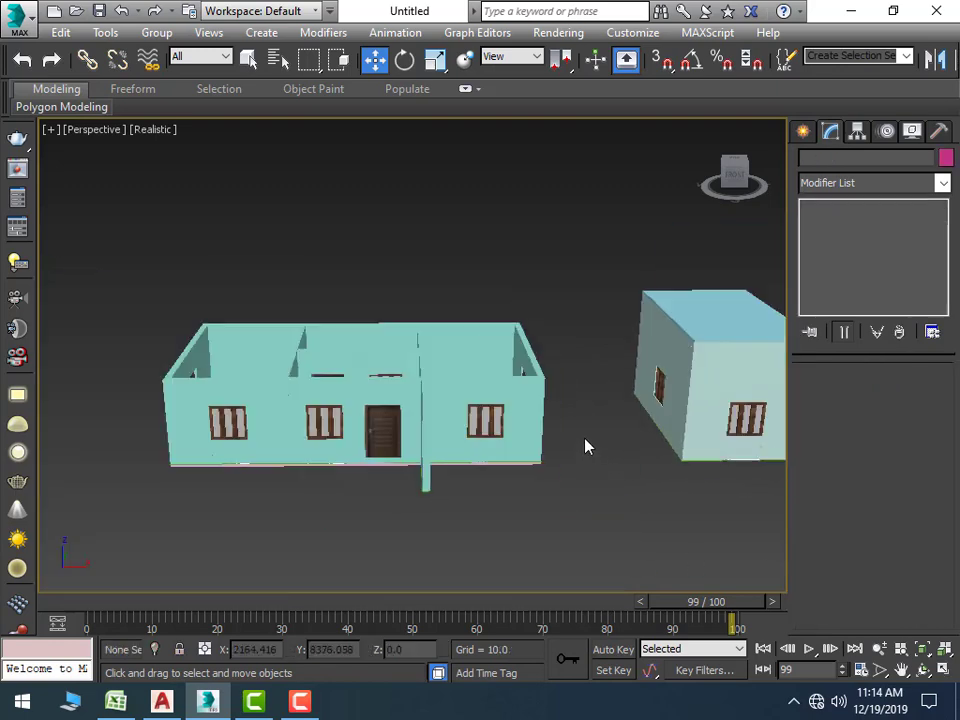
scroll(556, 458, up, 3)
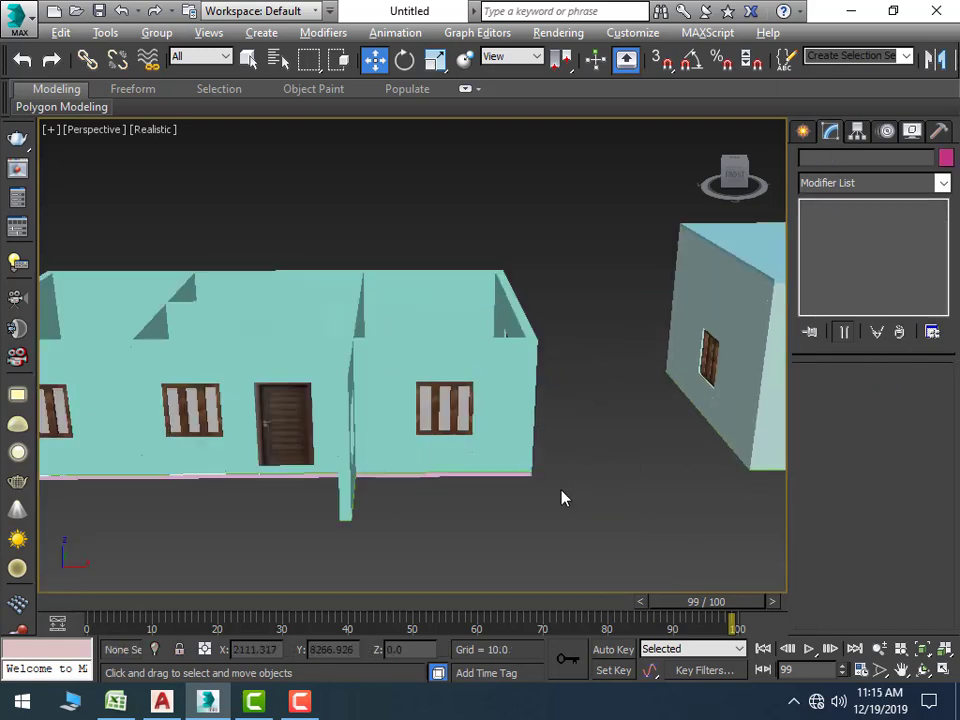
alt+middle_drag(561, 497, 493, 506)
click(591, 390)
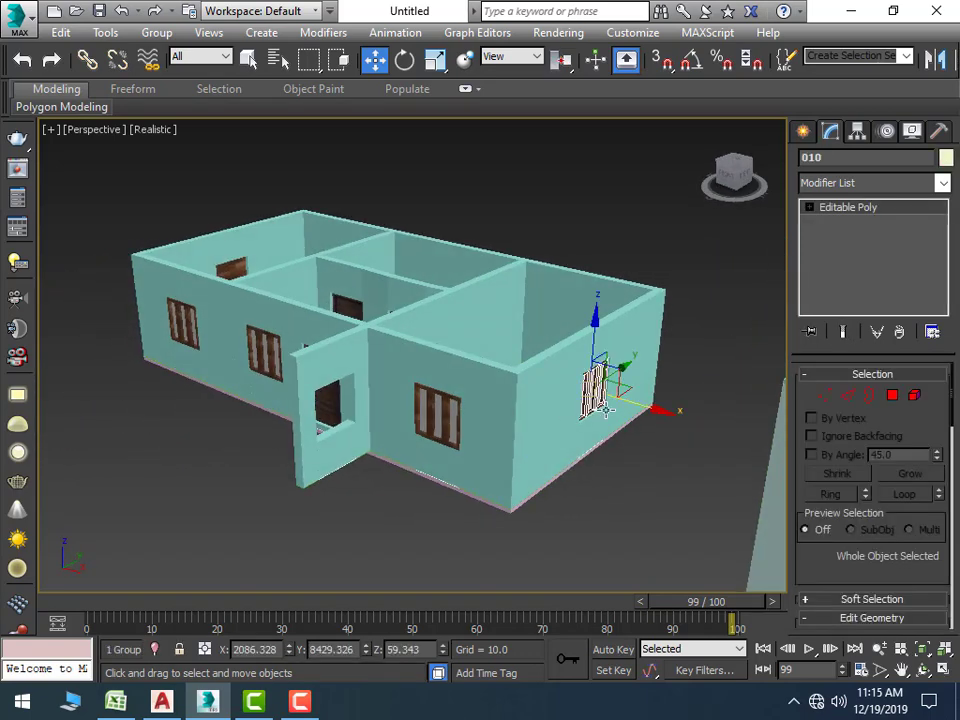
mouse_move(650, 353)
shift+mouse_down()
mouse_move(445, 467)
mouse_move(525, 553)
shift+mouse_up()
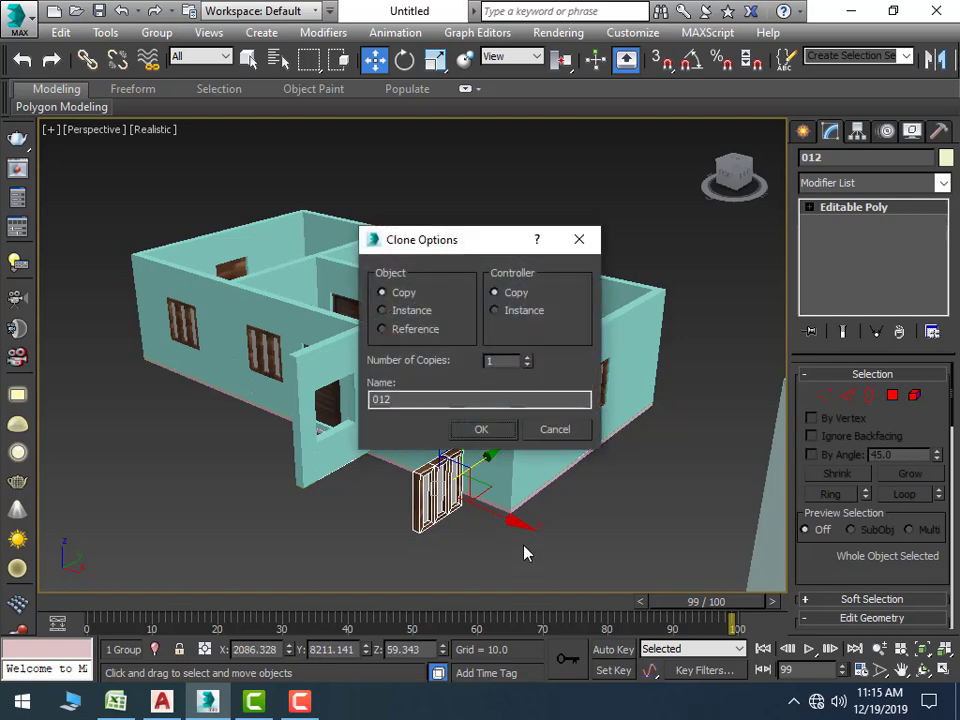
click(474, 430)
Raise the window copy up the short front wall beside the door
alt+middle_drag(503, 515, 328, 508)
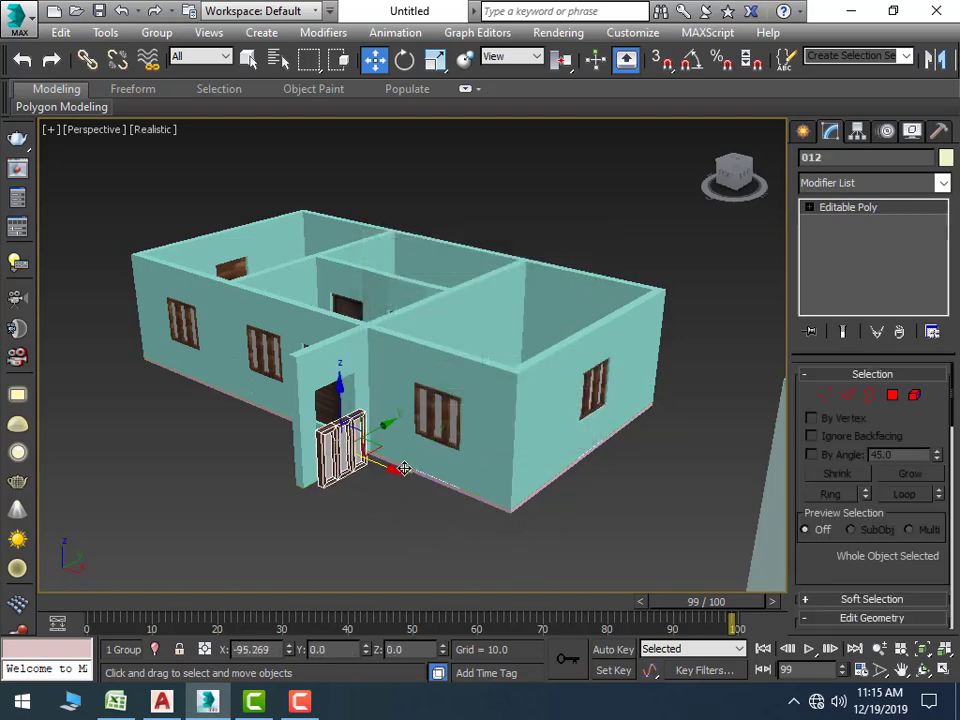
scroll(328, 505, up, 2)
scroll(313, 570, up, 4)
alt+middle_drag(313, 570, 239, 344)
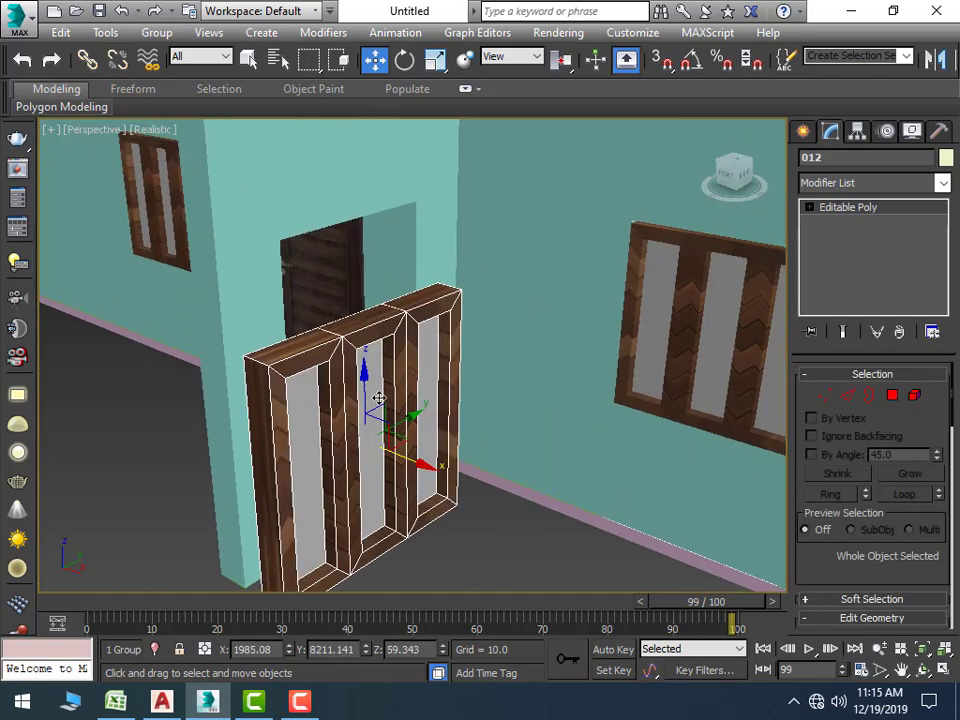
mouse_move(438, 450)
mouse_down()
mouse_move(438, 355)
mouse_move(257, 295)
mouse_move(399, 190)
mouse_move(385, 195)
mouse_move(366, 236)
mouse_up()
key(ctrl+z)
drag(409, 326, 396, 319)
click(489, 480)
Lower the window copy slightly to settle it in place on the front wall
scroll(476, 536, down, 3)
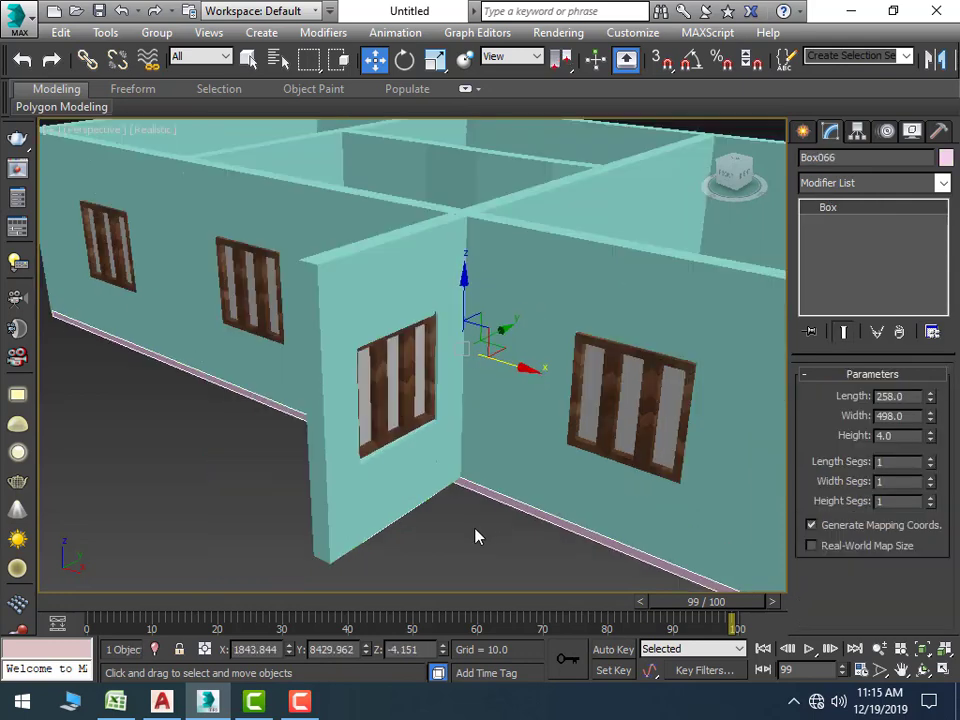
scroll(460, 570, down, 3)
mouse_move(446, 573)
alt+middle_down()
mouse_move(379, 542)
mouse_move(399, 546)
alt+middle_up()
scroll(305, 384, up, 5)
scroll(307, 388, up, 4)
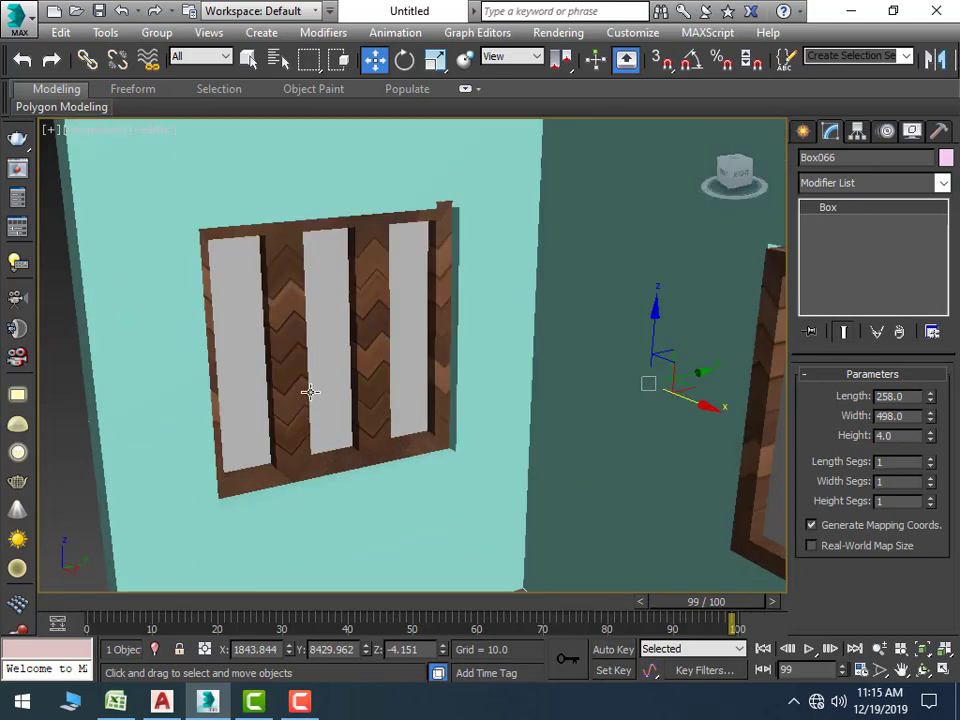
click(312, 397)
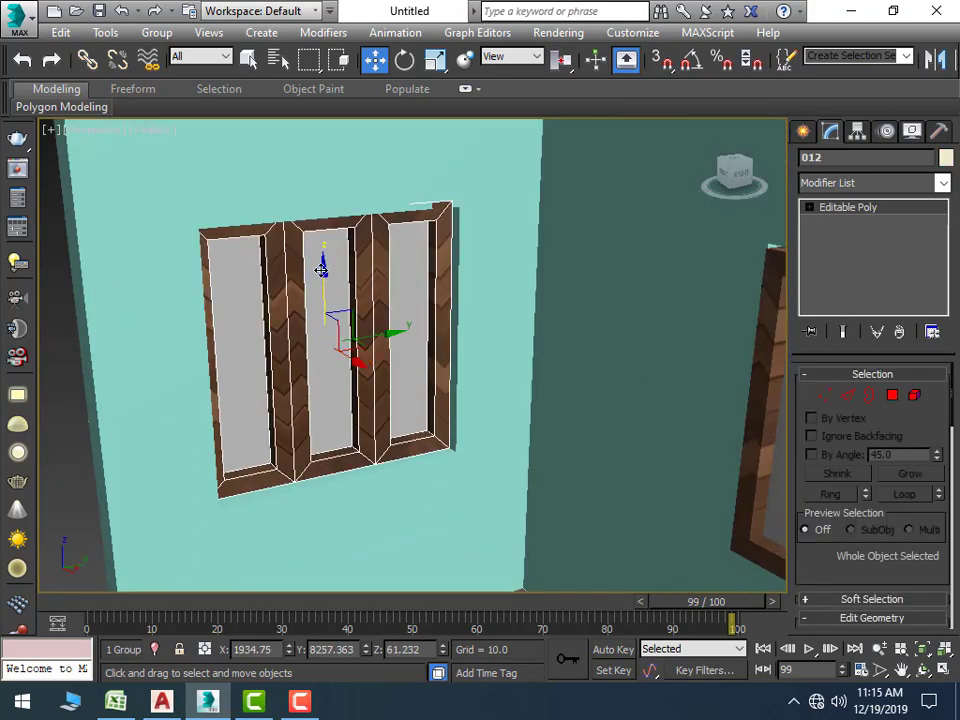
drag(321, 269, 326, 272)
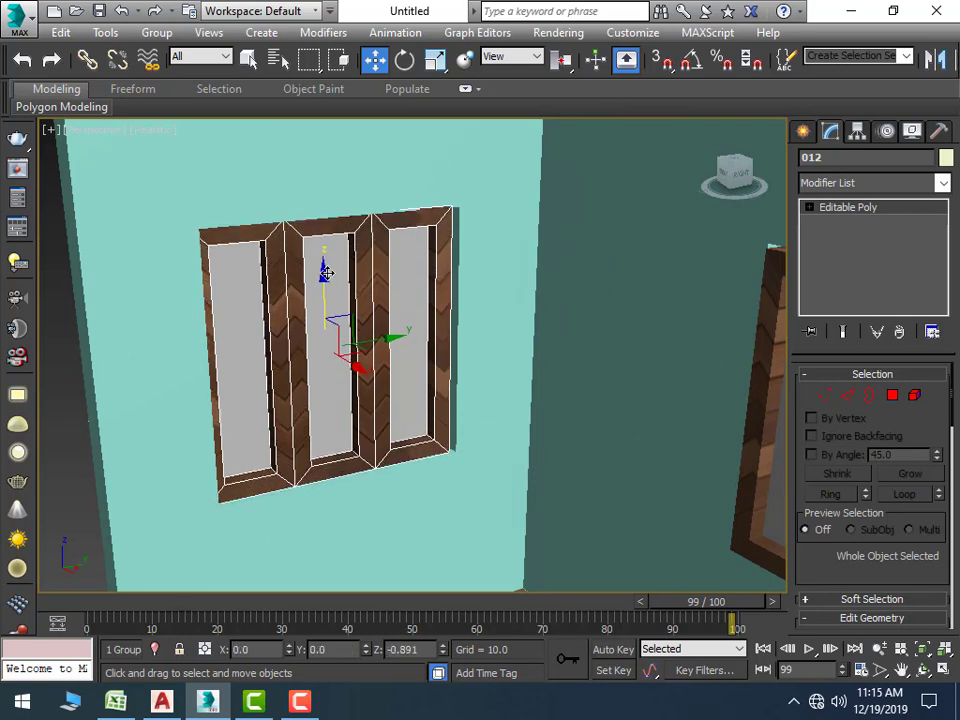
scroll(420, 430, down, 10)
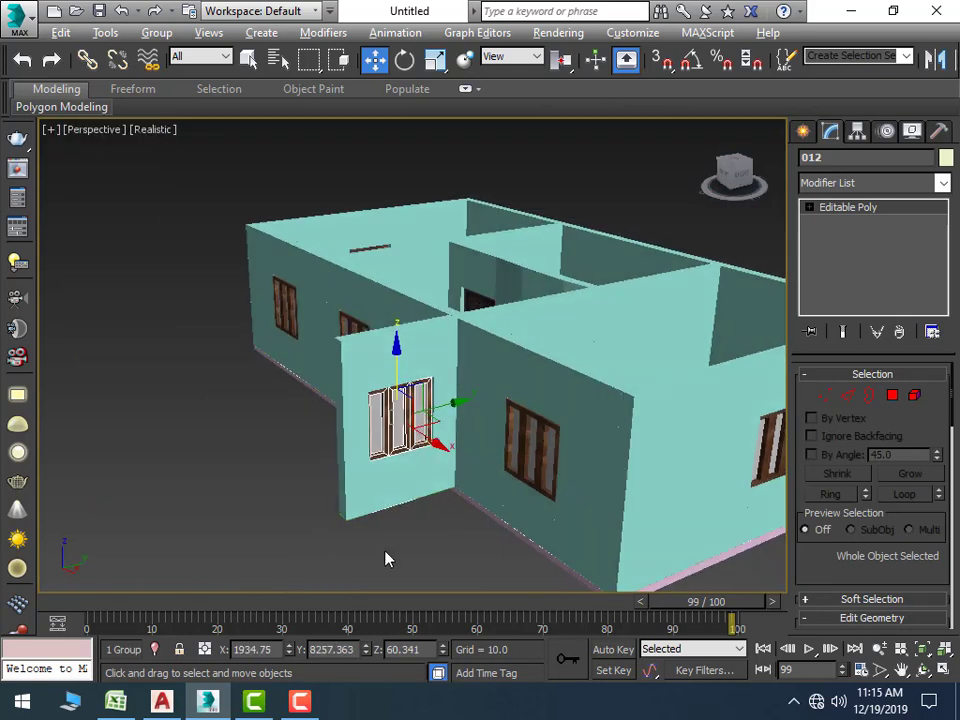
scroll(460, 555, down, 1)
click(500, 562)
Bring both buildings into view and select the right-hand building's roof
scroll(476, 525, down, 2)
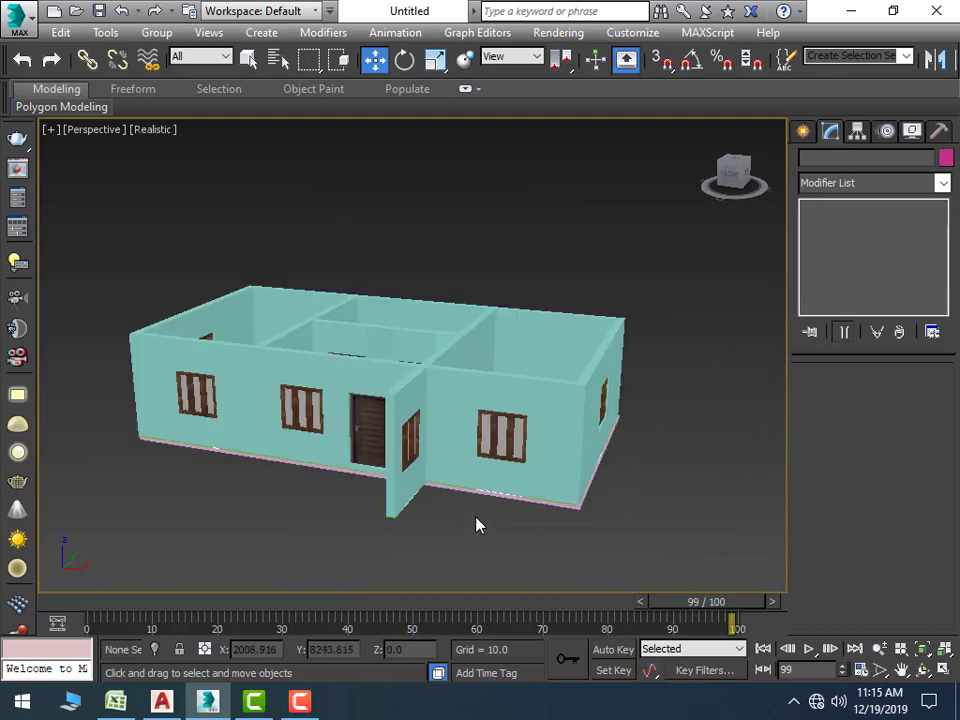
scroll(490, 532, down, 2)
mouse_move(499, 538)
middle_down()
mouse_move(358, 523)
mouse_move(414, 540)
mouse_move(600, 502)
mouse_move(489, 504)
middle_up()
scroll(358, 523, down, 2)
scroll(489, 504, up, 2)
click(565, 412)
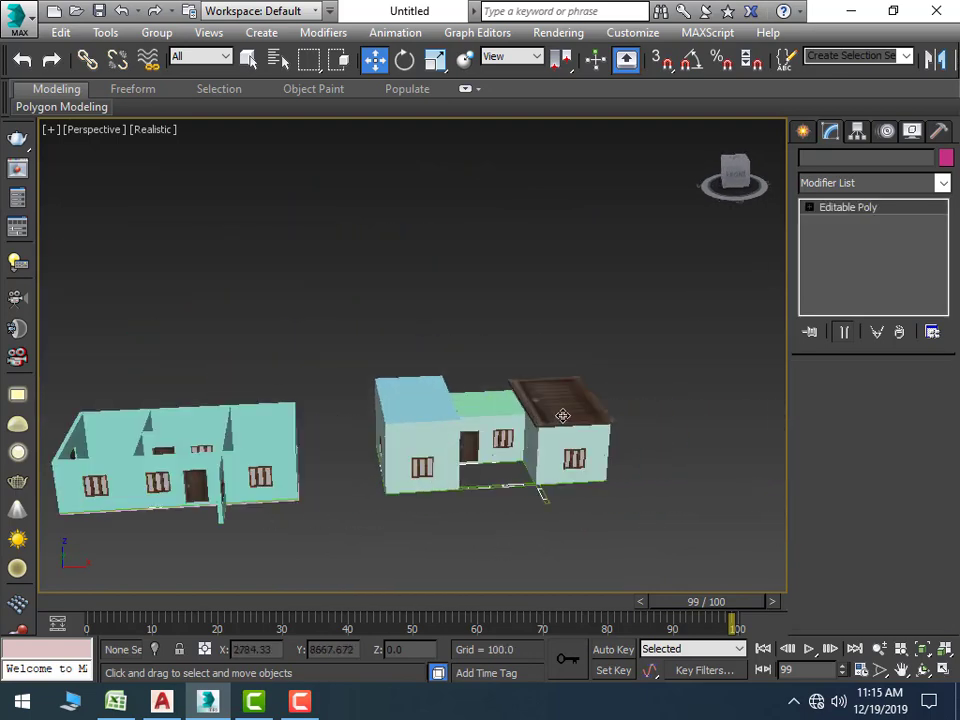
scroll(594, 459, up, 2)
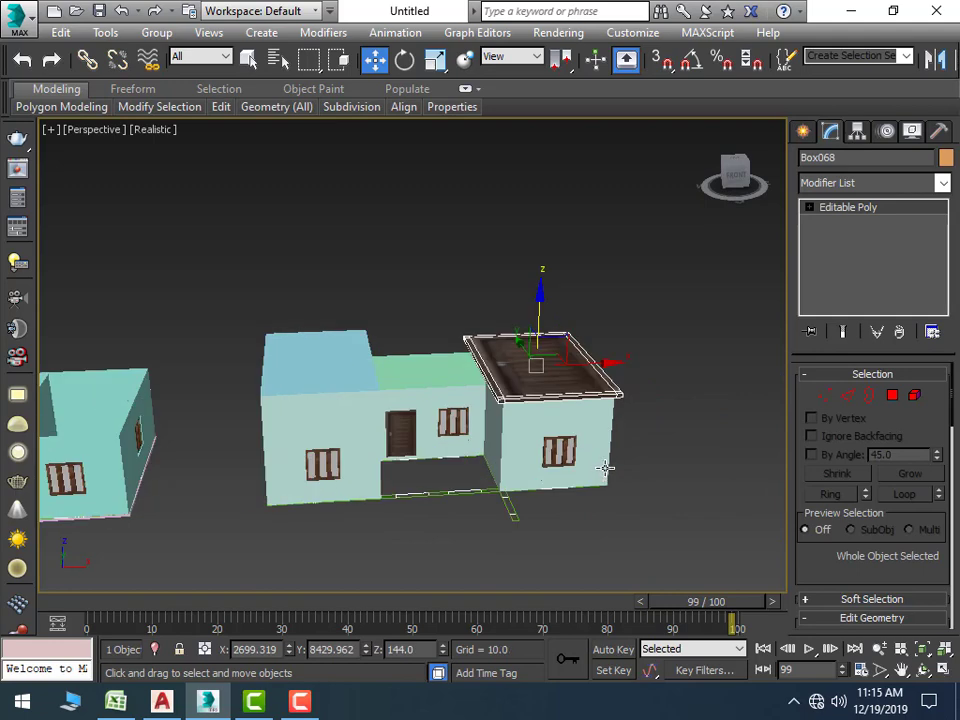
Give the roof the 07 - Default material with a pure white (255) diffuse colour
key(m)
click(392, 214)
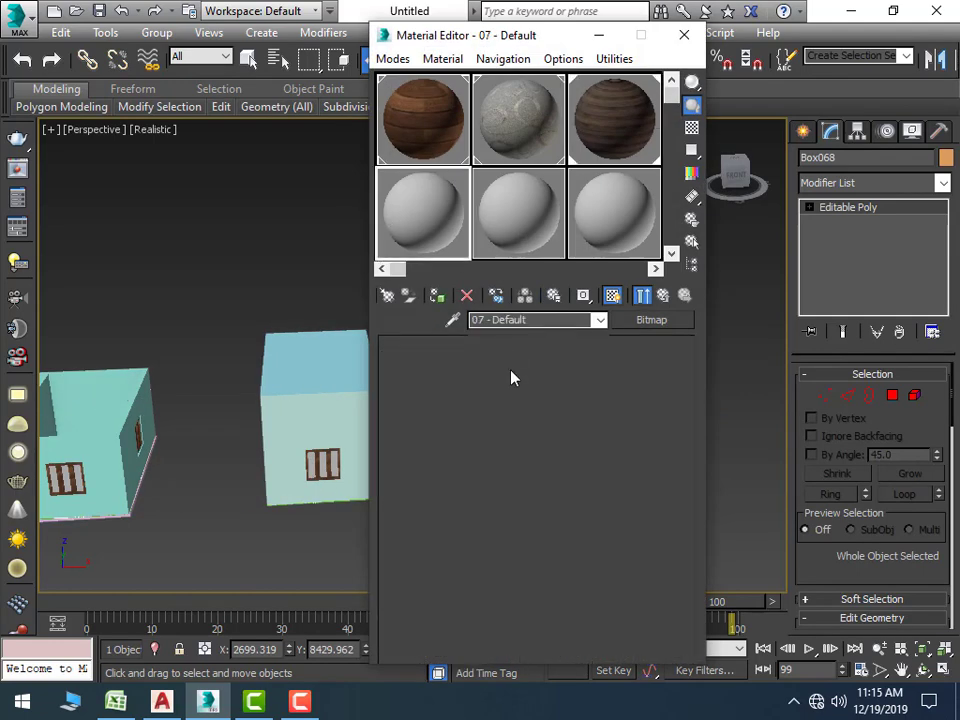
click(490, 468)
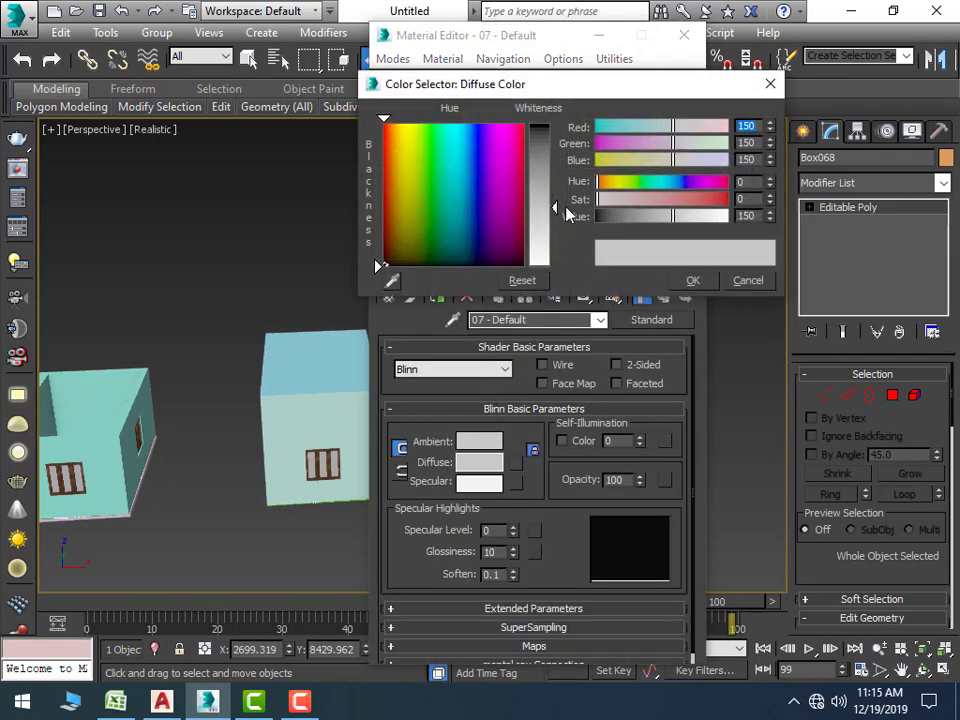
drag(552, 210, 556, 268)
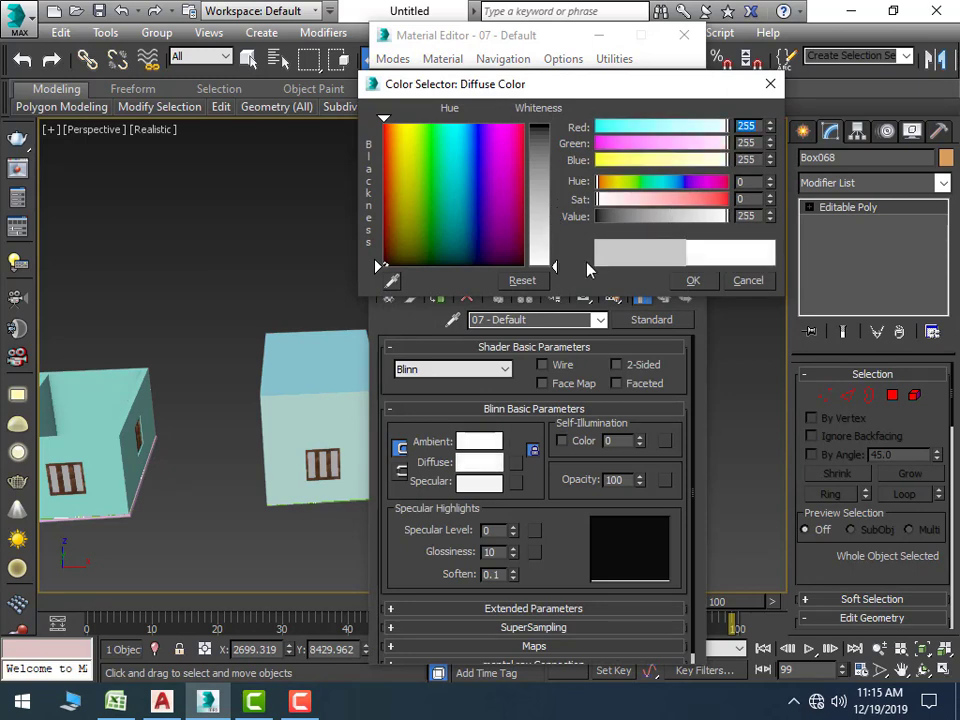
click(700, 284)
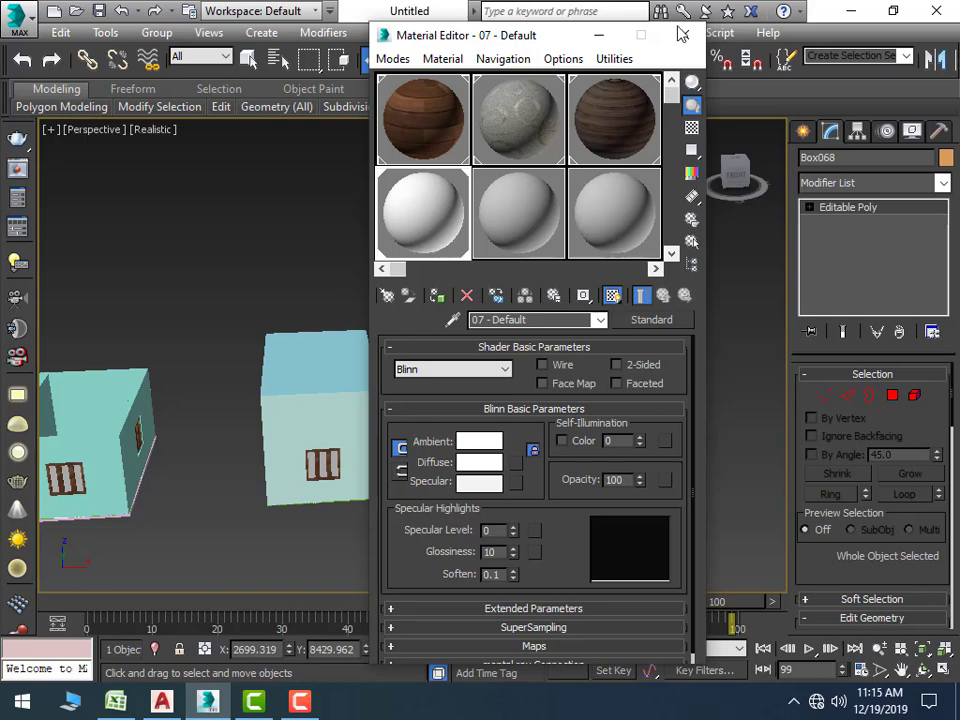
click(750, 250)
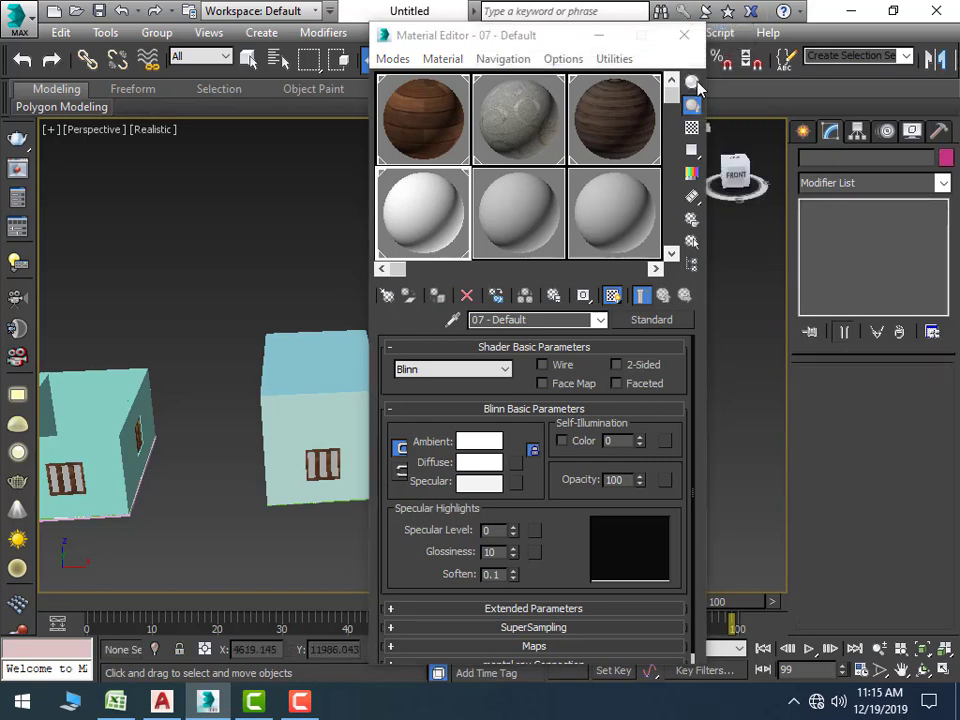
click(684, 35)
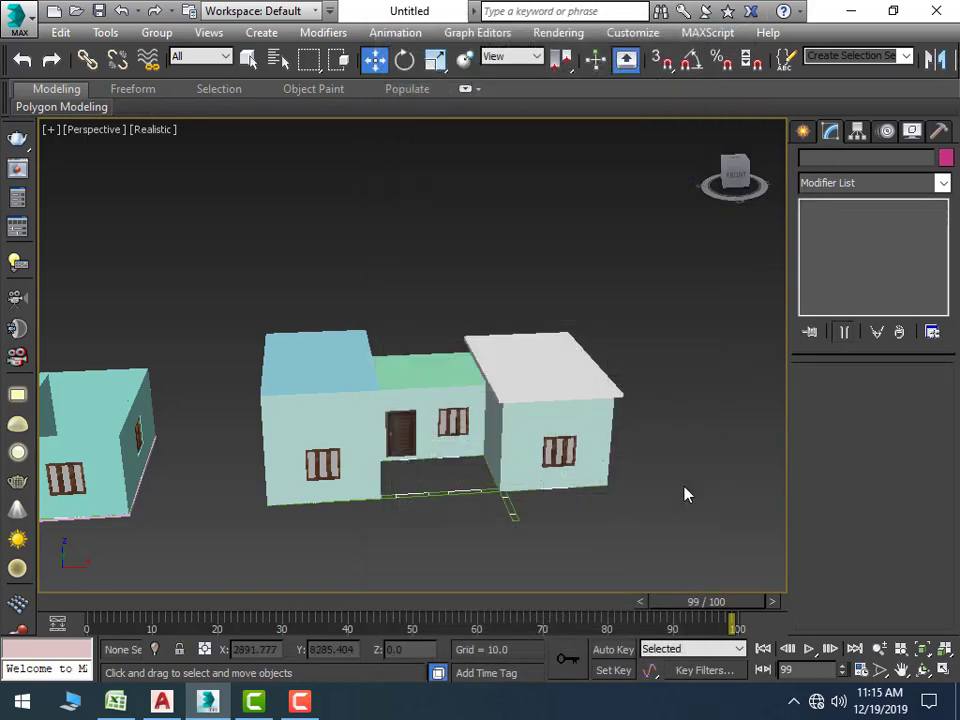
Select two stray line pieces in the second house's front gap and delete them
scroll(587, 508, up, 2)
scroll(587, 508, down, 4)
scroll(516, 531, up, 2)
scroll(386, 550, down, 2)
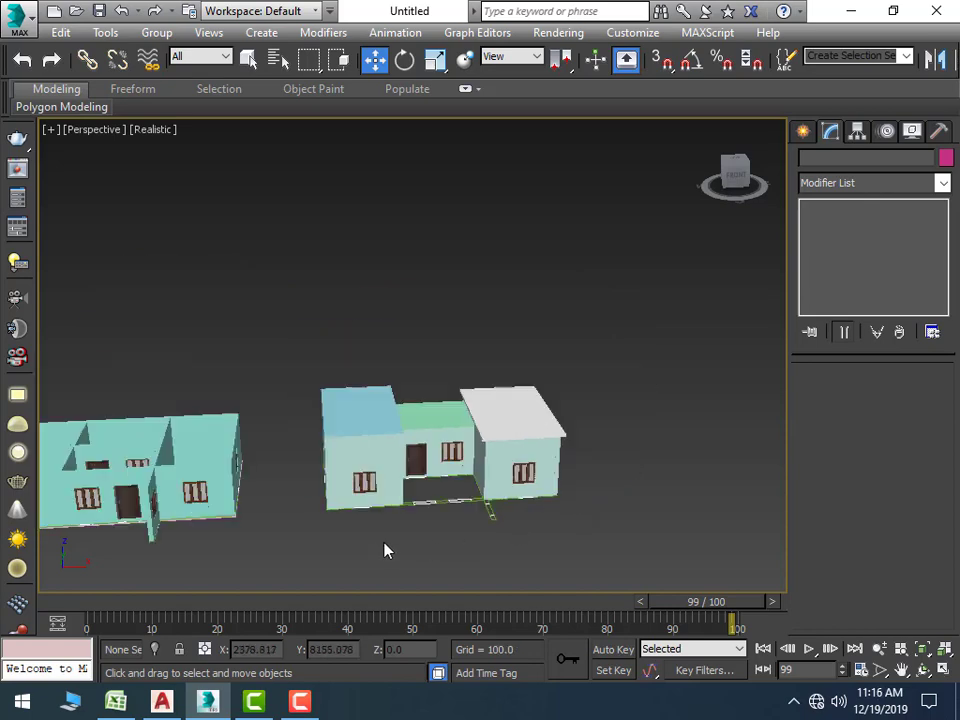
click(382, 459)
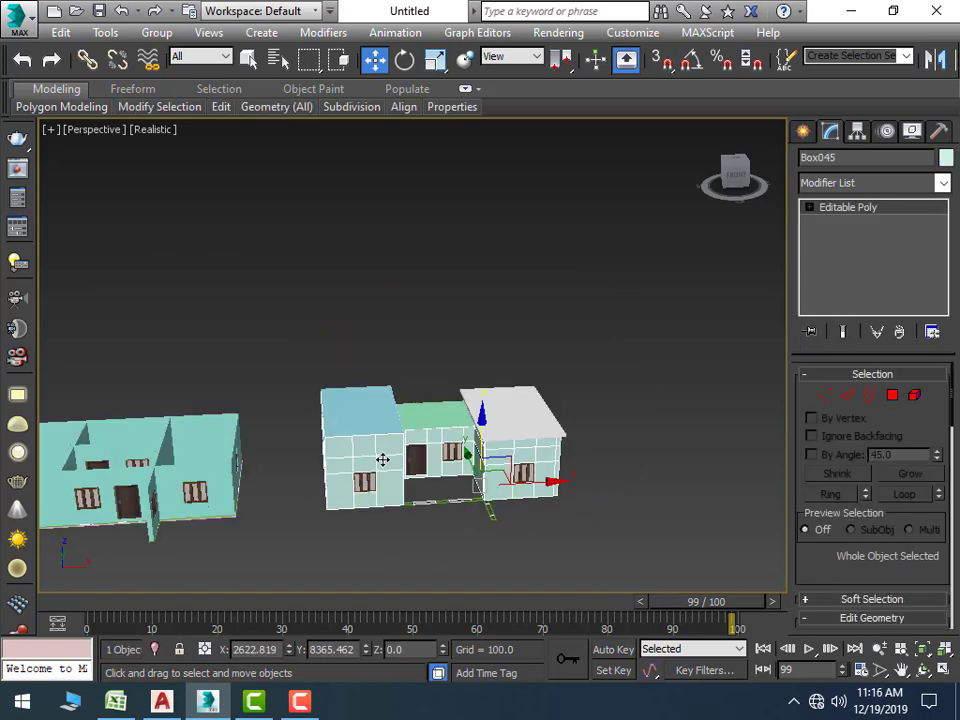
click(488, 515)
scroll(463, 515, up, 2)
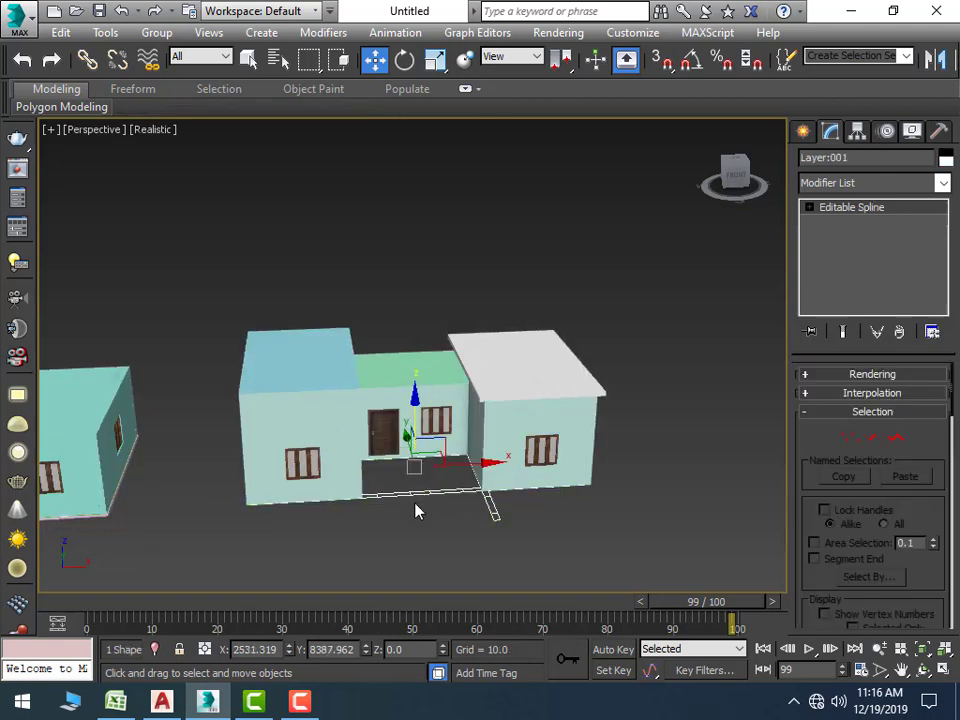
click(448, 517)
click(489, 506)
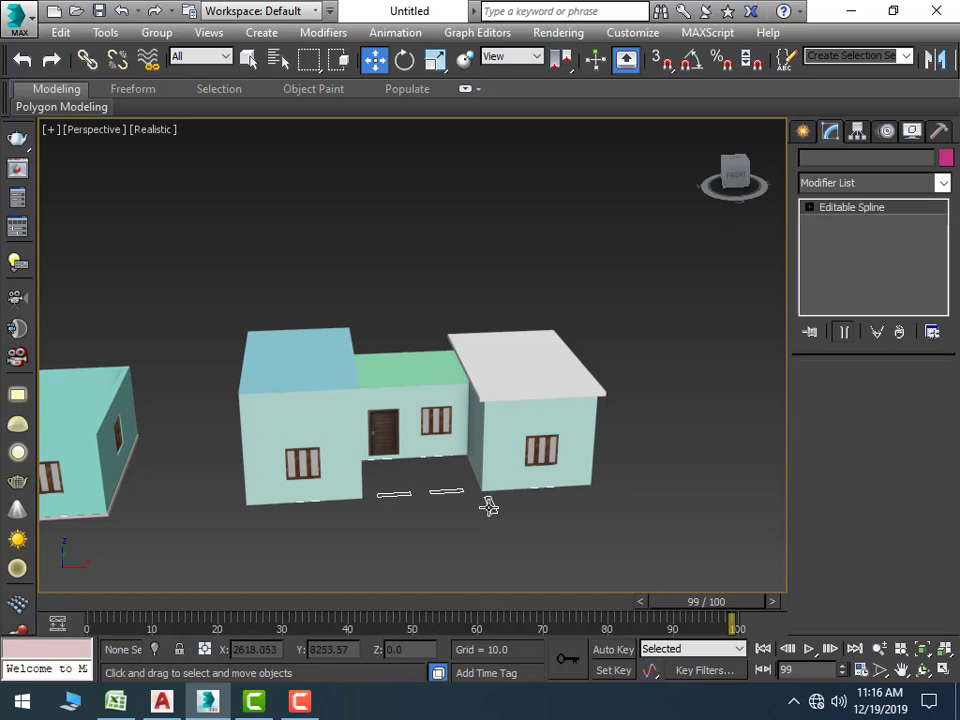
ctrl+click(393, 493)
key(Delete)
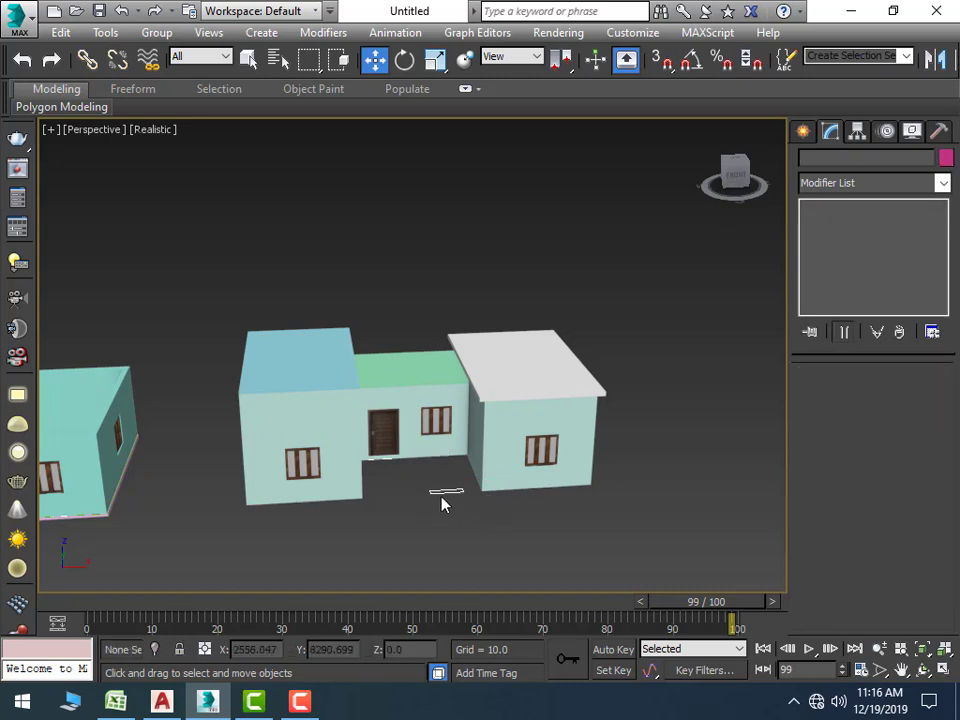
Delete the last stray line piece and marquee-select all ten parts of the second house
click(445, 492)
key(Delete)
scroll(618, 517, down, 4)
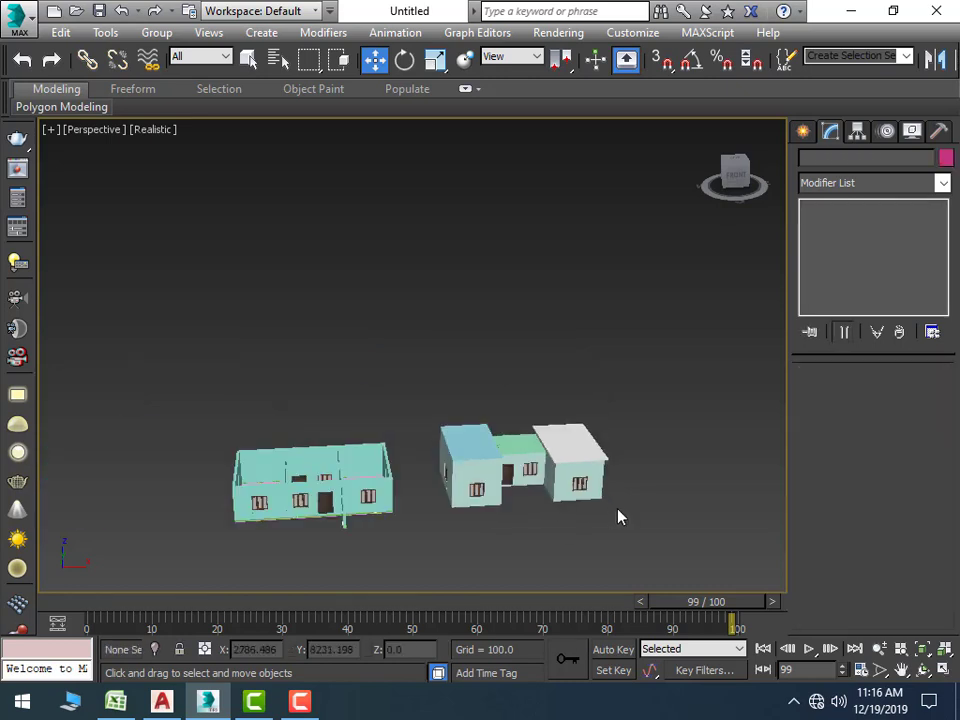
drag(557, 496, 429, 406)
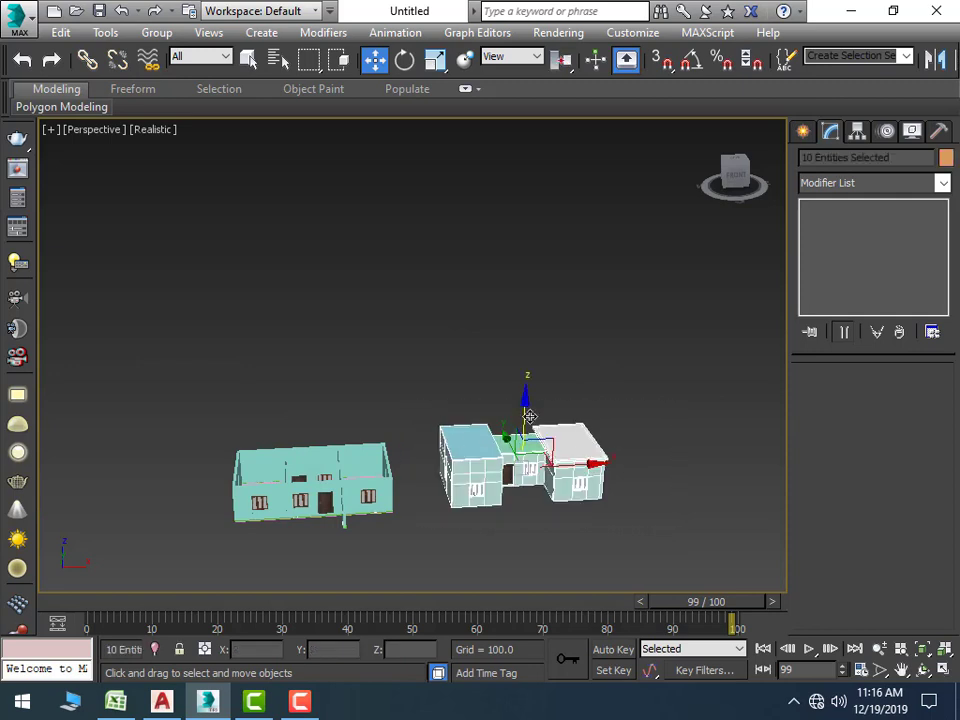
Turn on vertex snapping and switch to the Front view of the second house
click(665, 62)
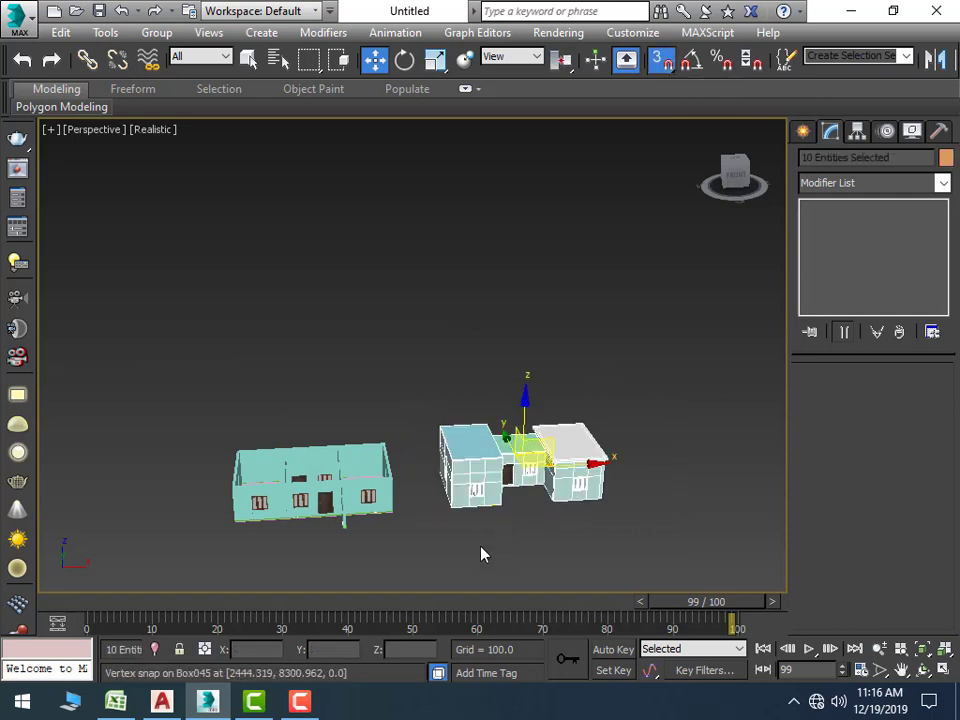
scroll(481, 554, up, 2)
middle_drag(469, 536, 508, 441)
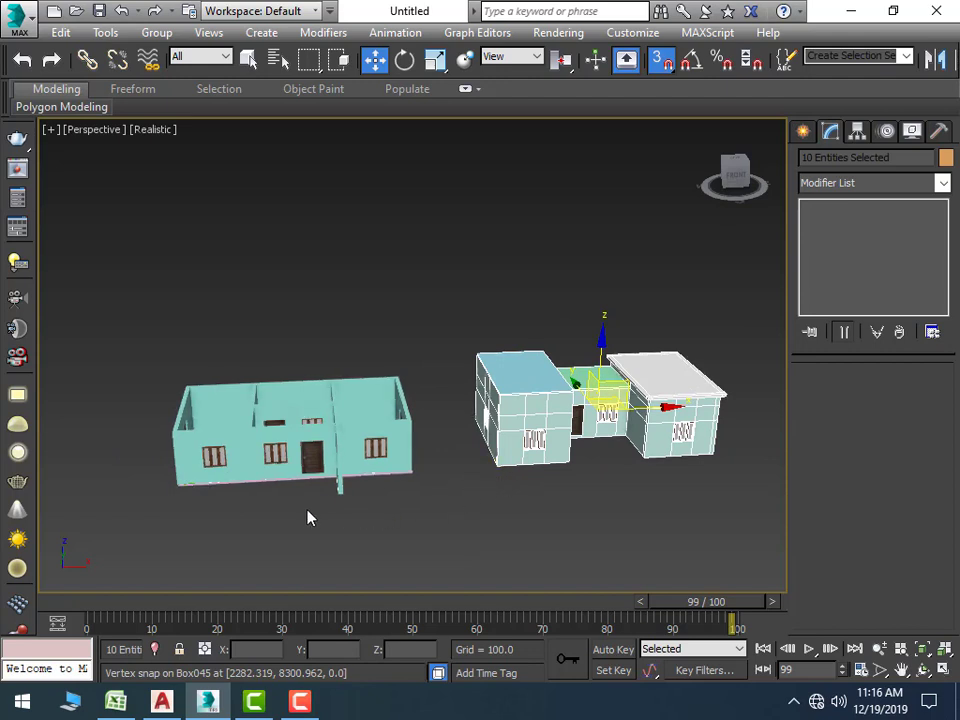
key(f)
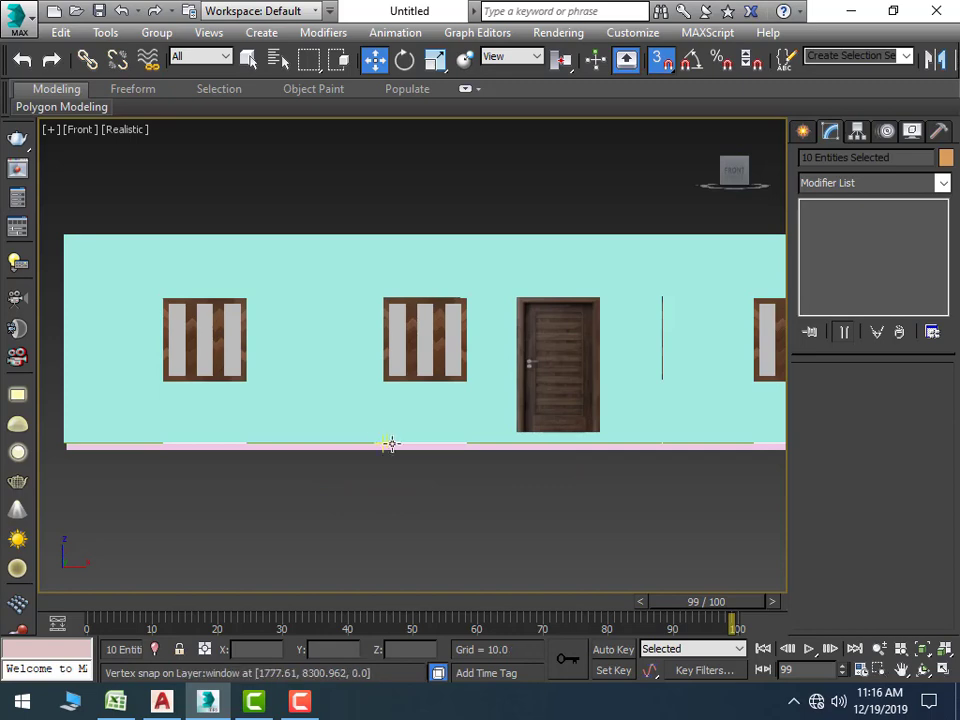
Select the pink baseboard strip and bring the wall's lower-left corner into view
click(70, 449)
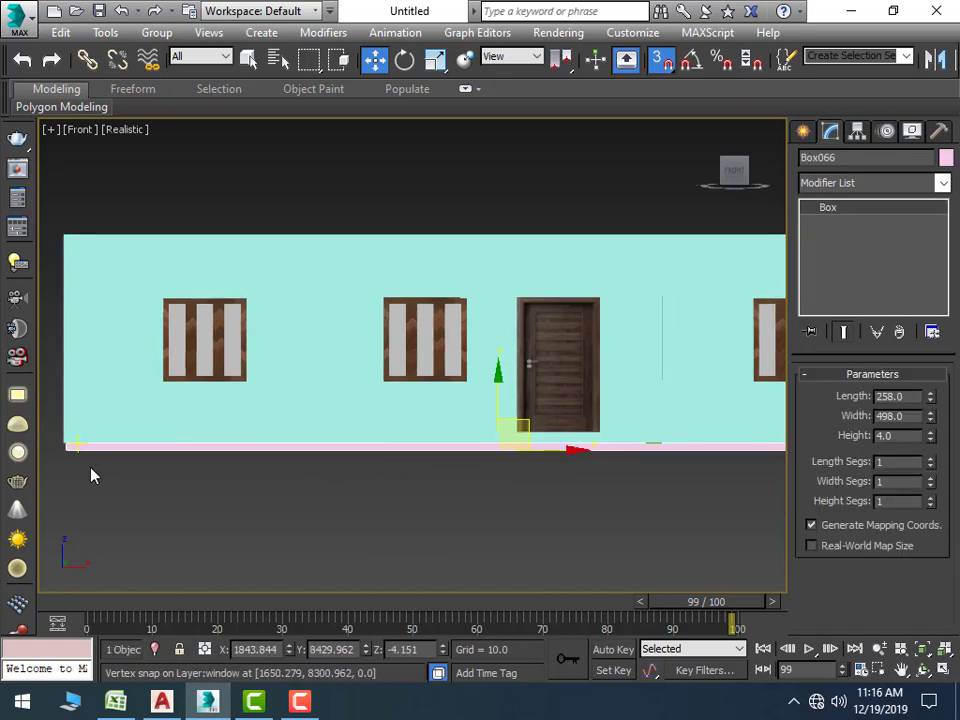
middle_drag(90, 475, 268, 477)
scroll(210, 467, up, 5)
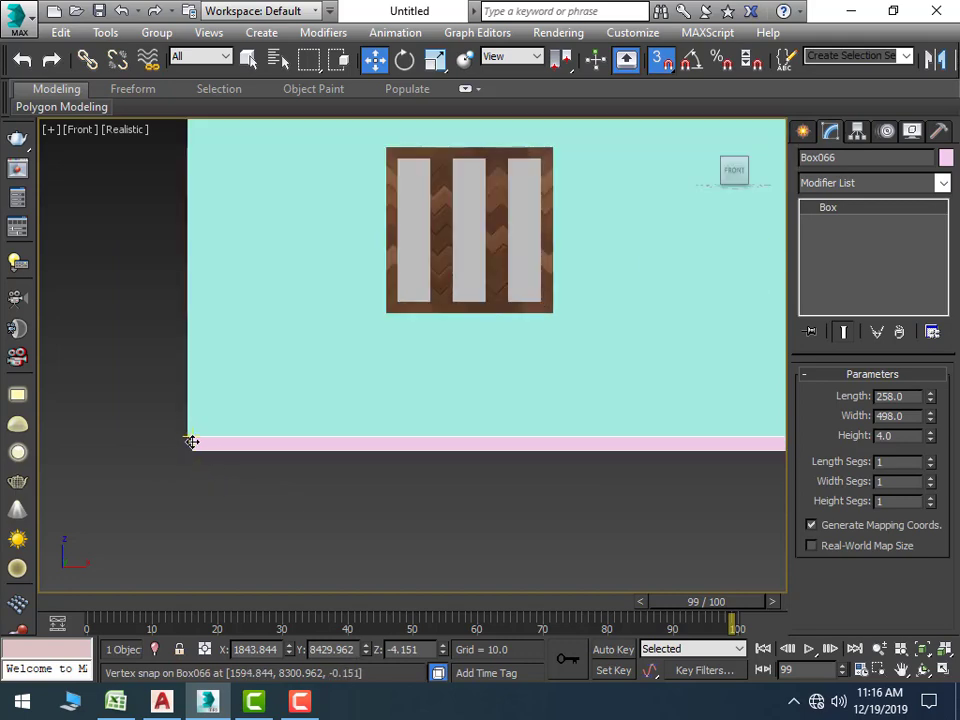
scroll(191, 442, up, 3)
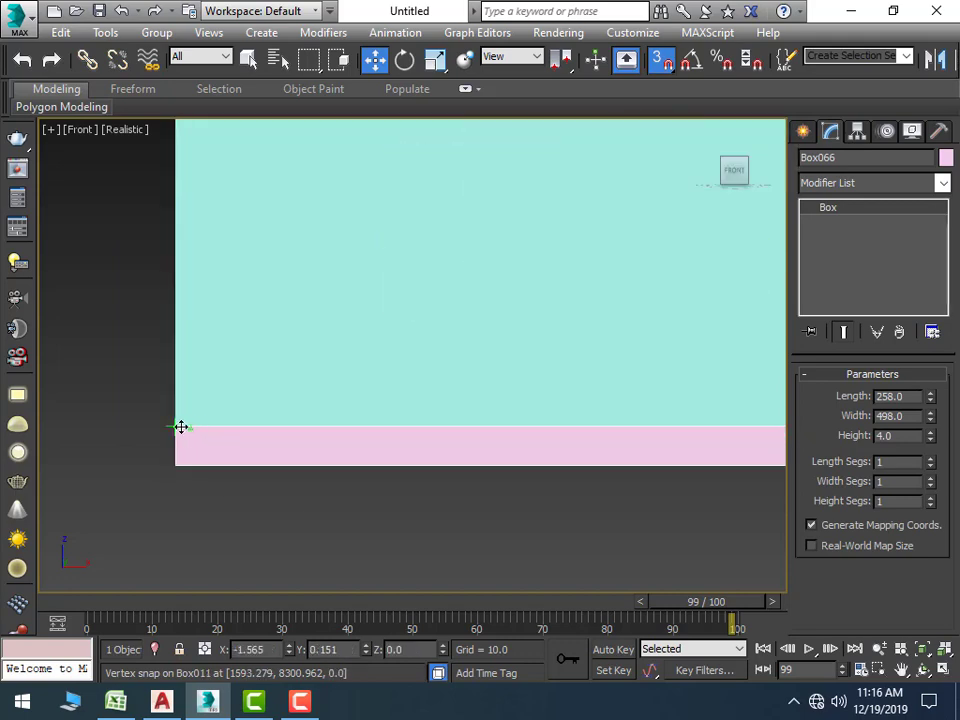
scroll(195, 444, down, 2)
scroll(198, 450, down, 2)
scroll(200, 460, down, 2)
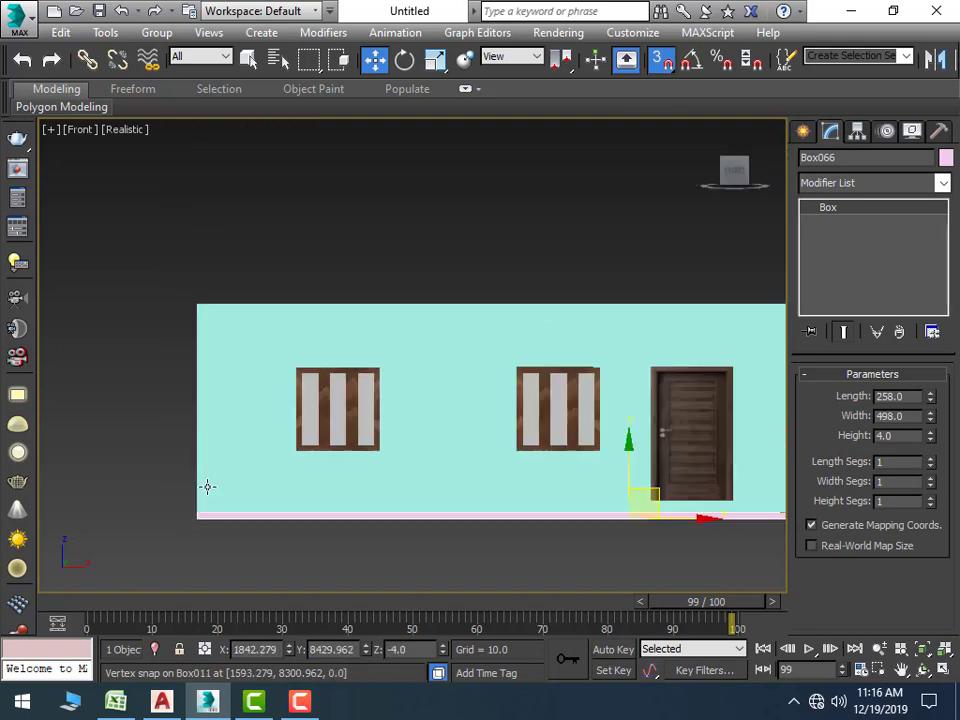
scroll(208, 500, up, 6)
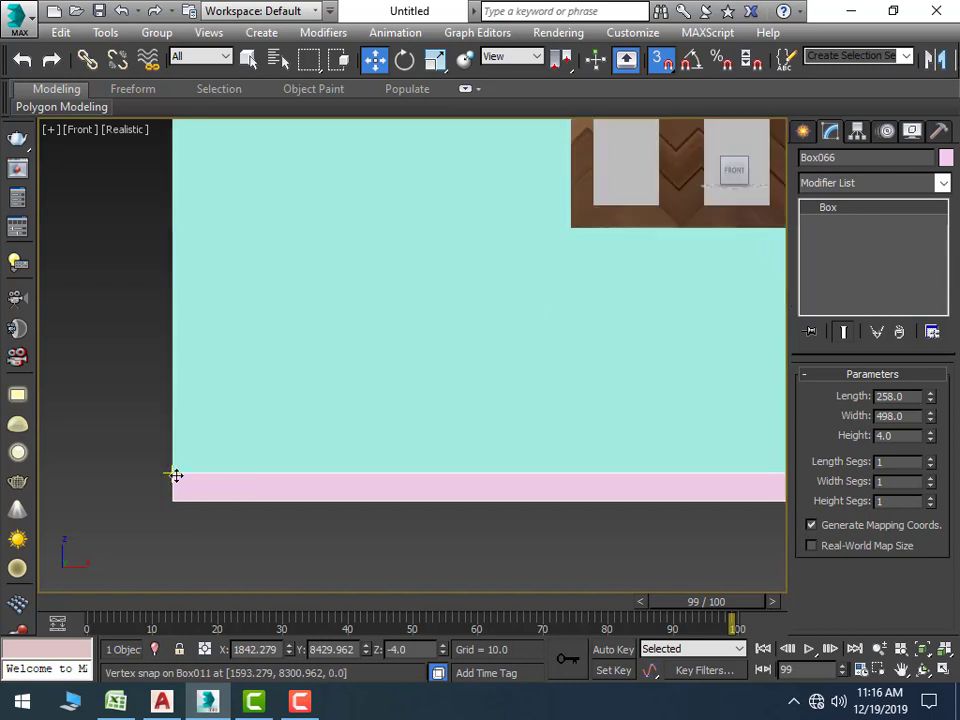
Clone the pink strip up to the top edge of the light-blue wall with vertex snap
shift+drag(172, 475, 197, 153)
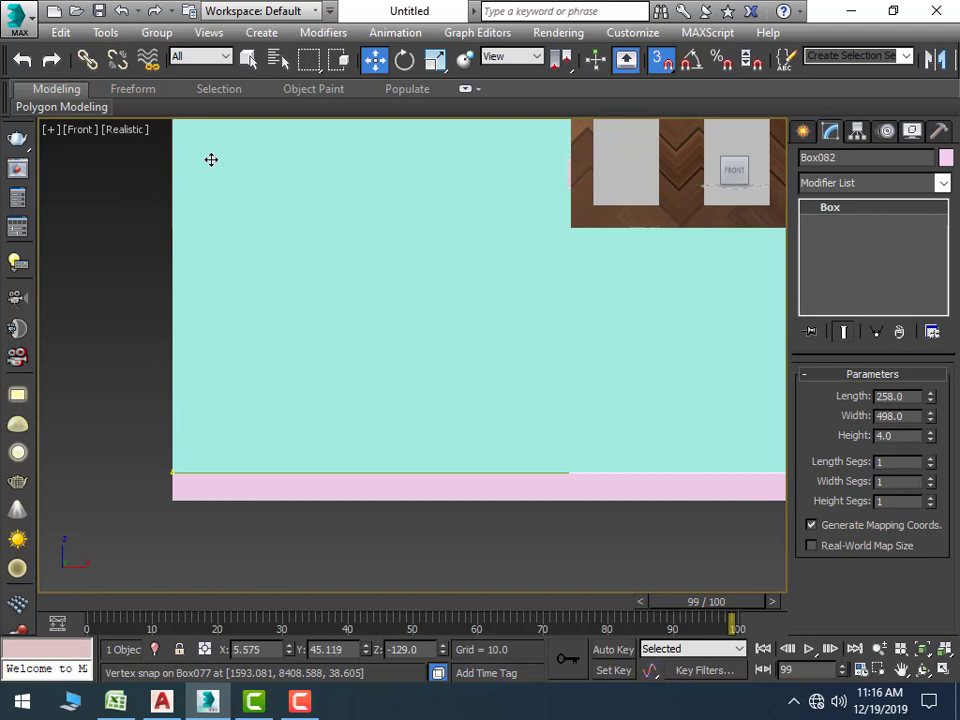
mouse_move(211, 160)
middle_down()
mouse_move(242, 443)
mouse_move(235, 533)
middle_up()
scroll(235, 533, down, 2)
mouse_move(214, 274)
mouse_down()
mouse_move(222, 167)
mouse_move(209, 165)
mouse_up()
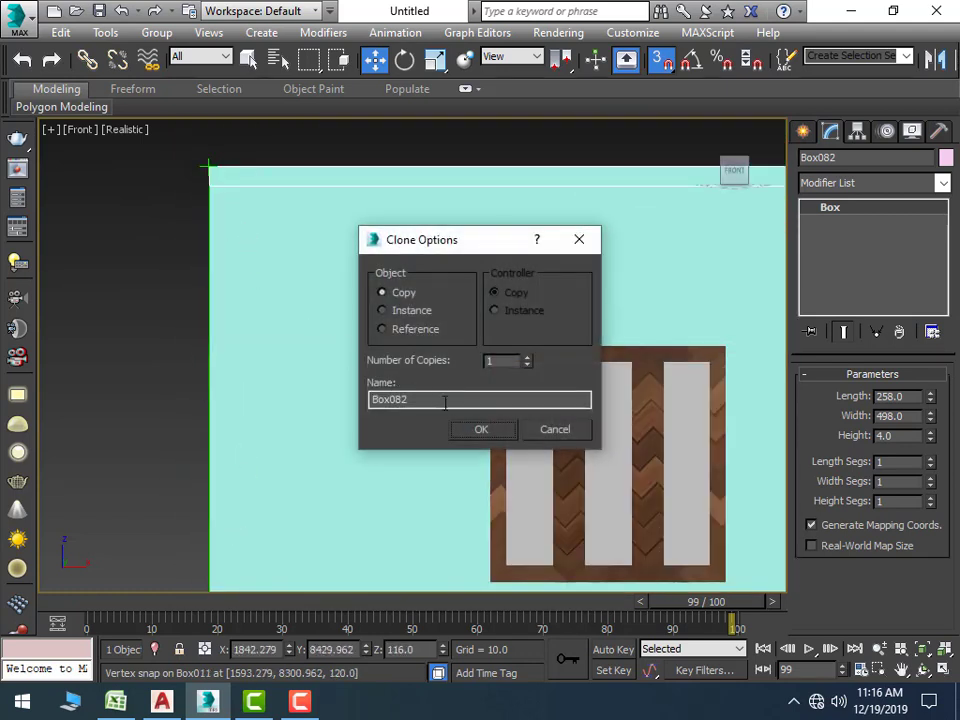
click(481, 429)
Try raising the wall's top edge, undo that change, and clear the selection
middle_drag(266, 264, 189, 452)
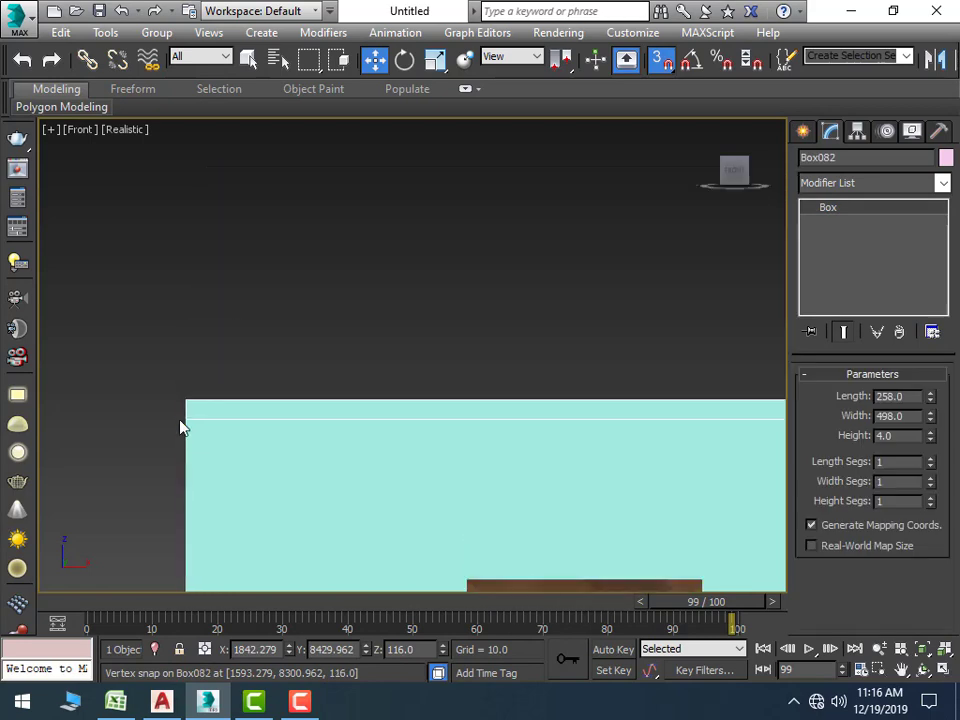
drag(185, 419, 183, 399)
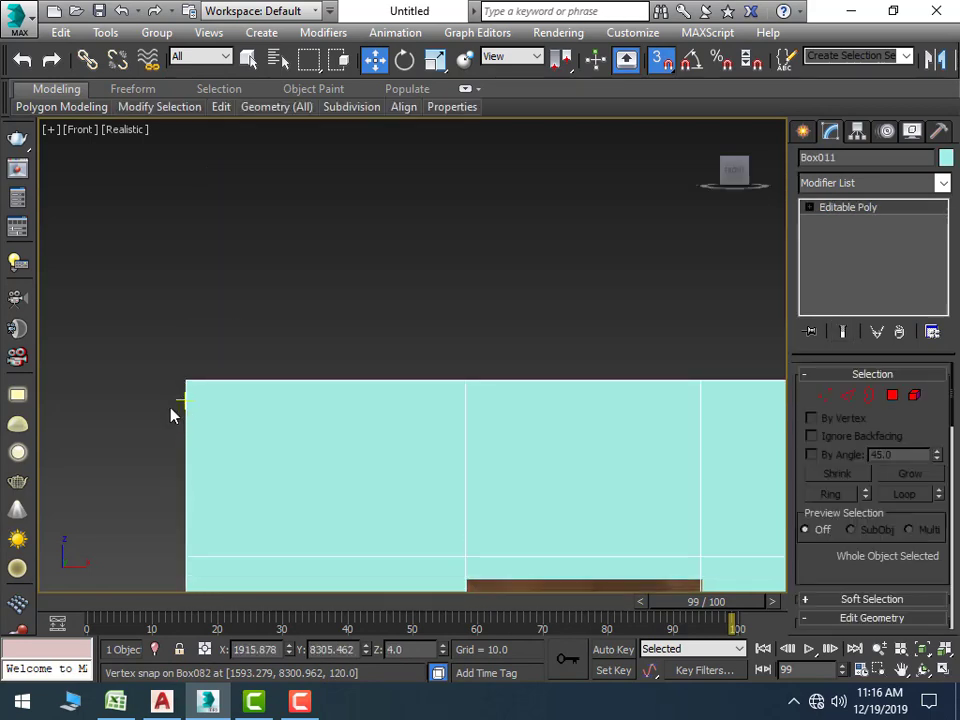
key(ctrl+z)
scroll(319, 420, down, 2)
scroll(356, 486, down, 4)
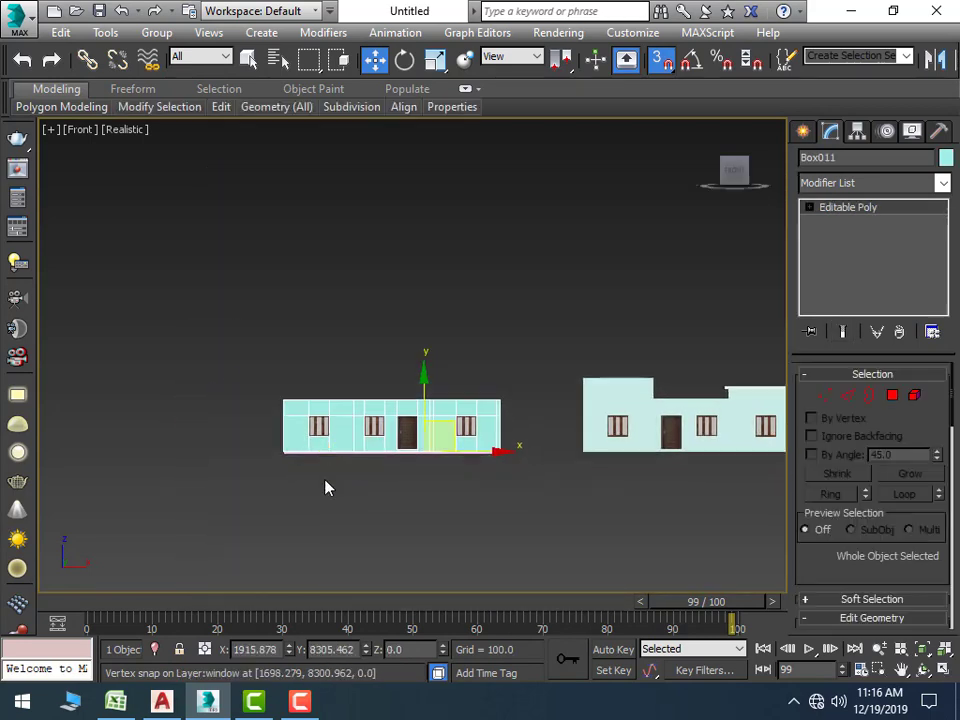
scroll(326, 486, up, 2)
scroll(268, 452, up, 2)
click(385, 432)
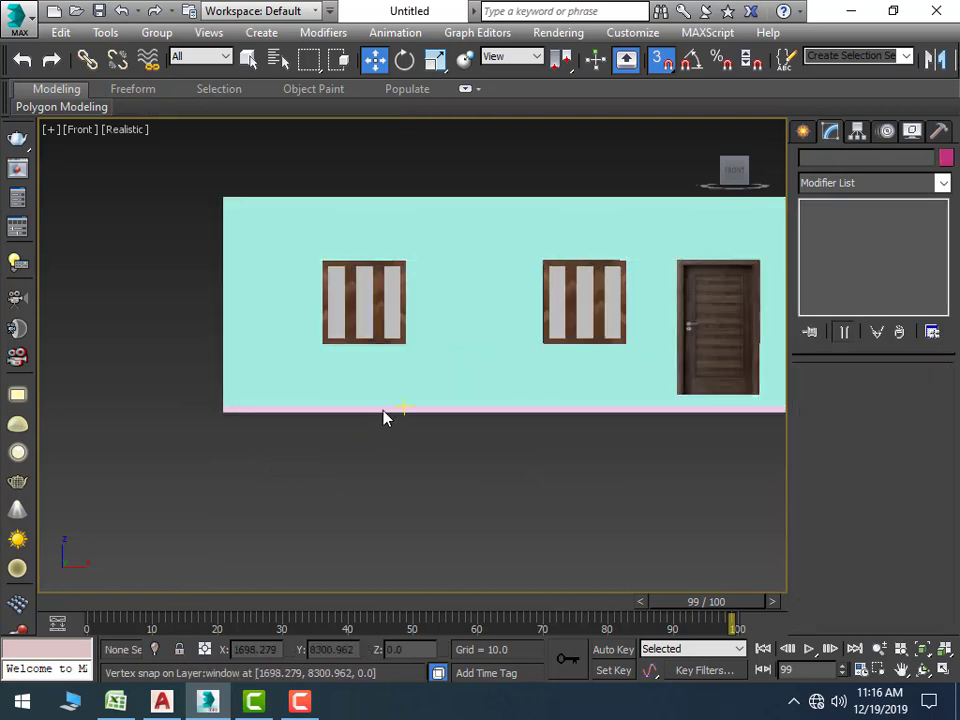
Select the pink base strip Box066 and turn snapping off for free movement
click(382, 408)
middle_drag(463, 420, 373, 479)
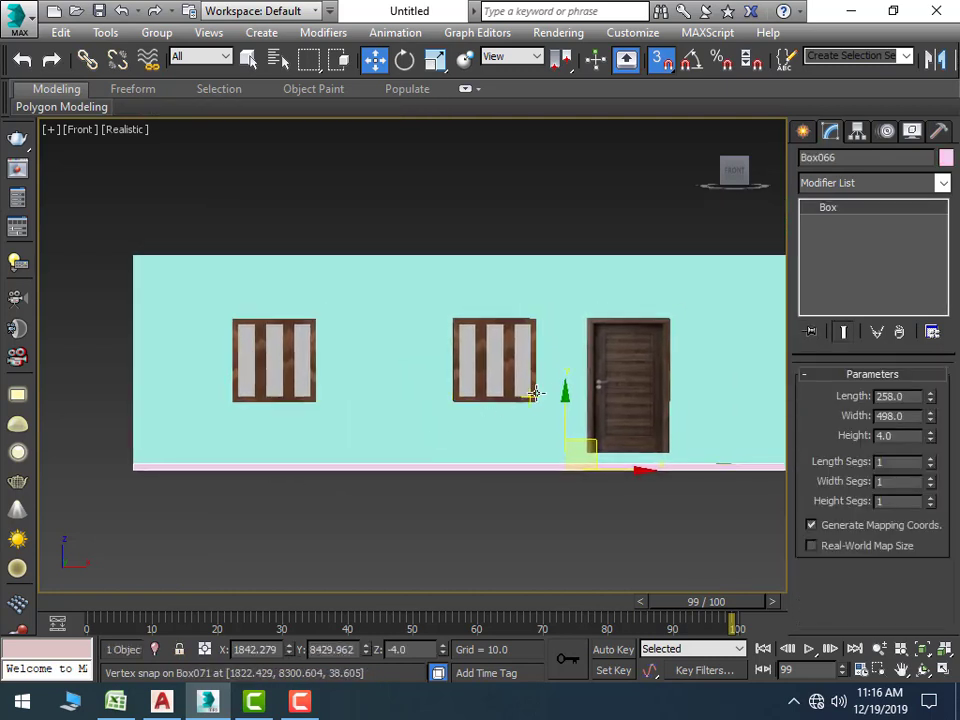
click(666, 64)
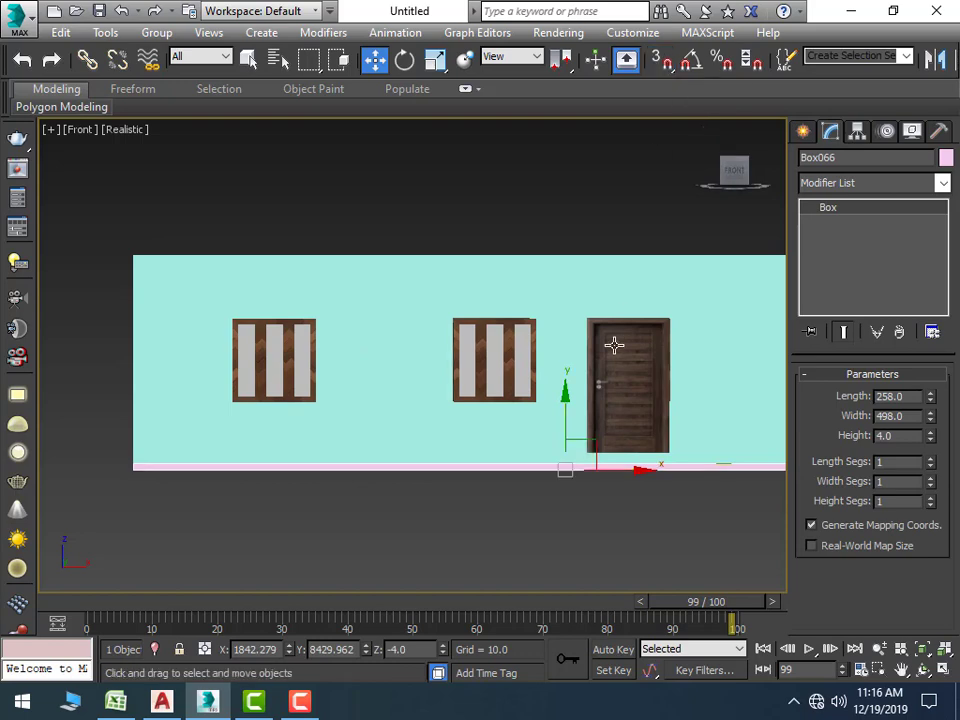
drag(564, 392, 565, 348)
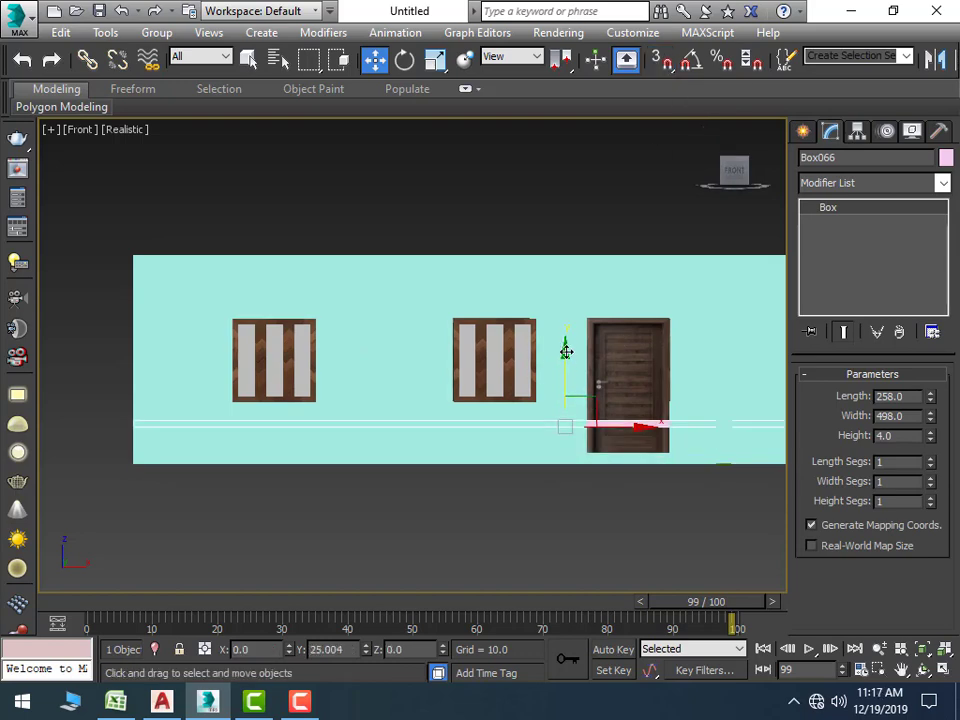
key(ctrl+z)
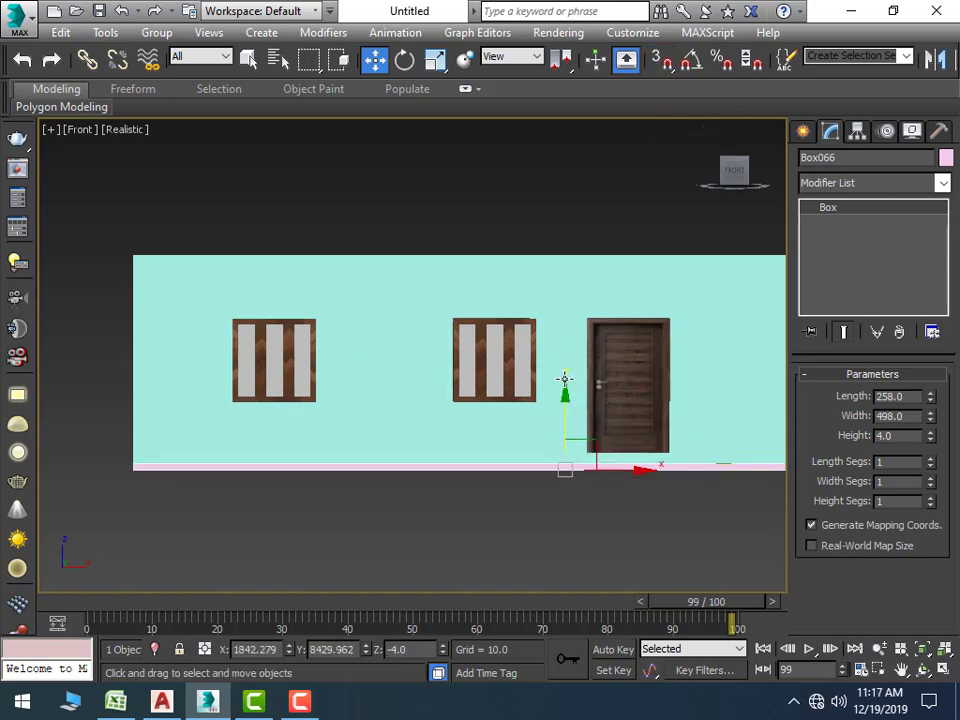
Clone the pink strip up to the top of the door wall, then re-enable snapping
shift+drag(564, 396, 549, 181)
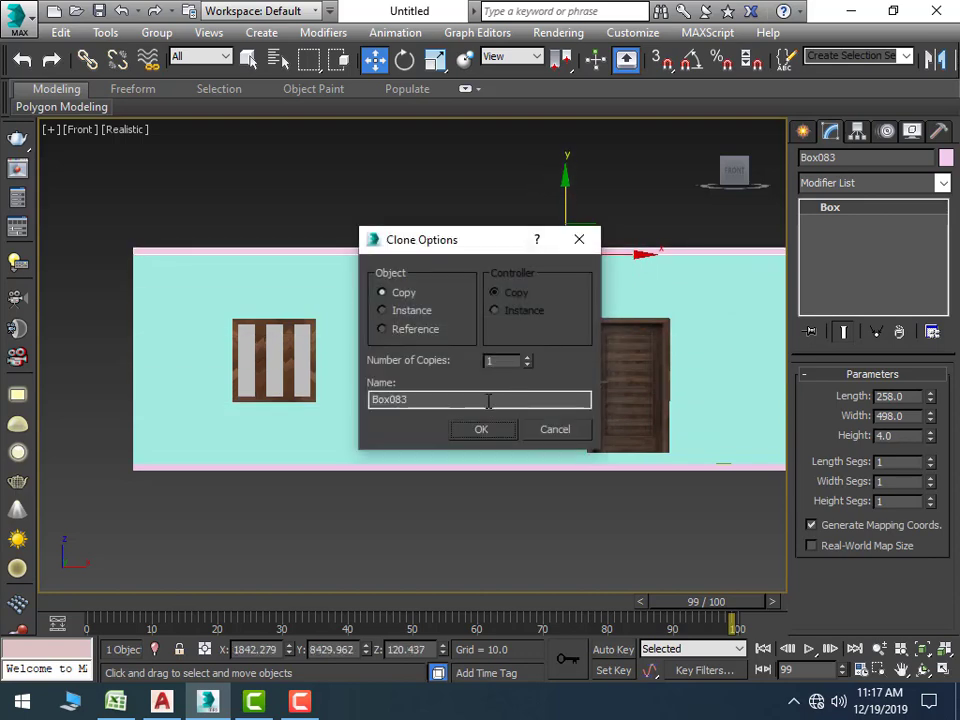
click(478, 430)
scroll(217, 256, up, 3)
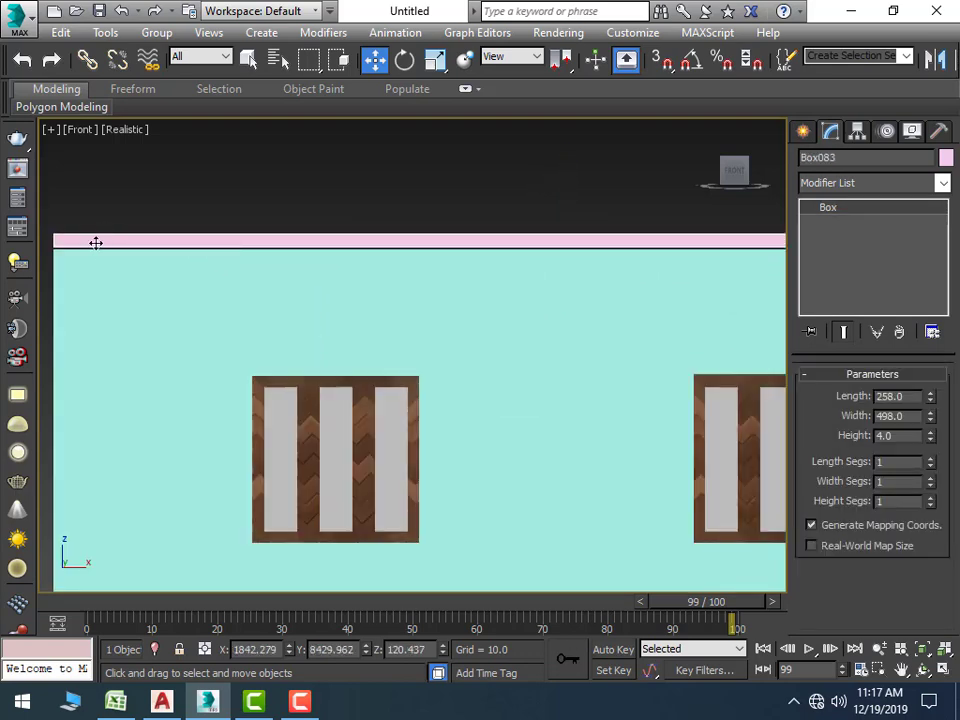
middle_drag(82, 298, 197, 339)
scroll(173, 290, up, 3)
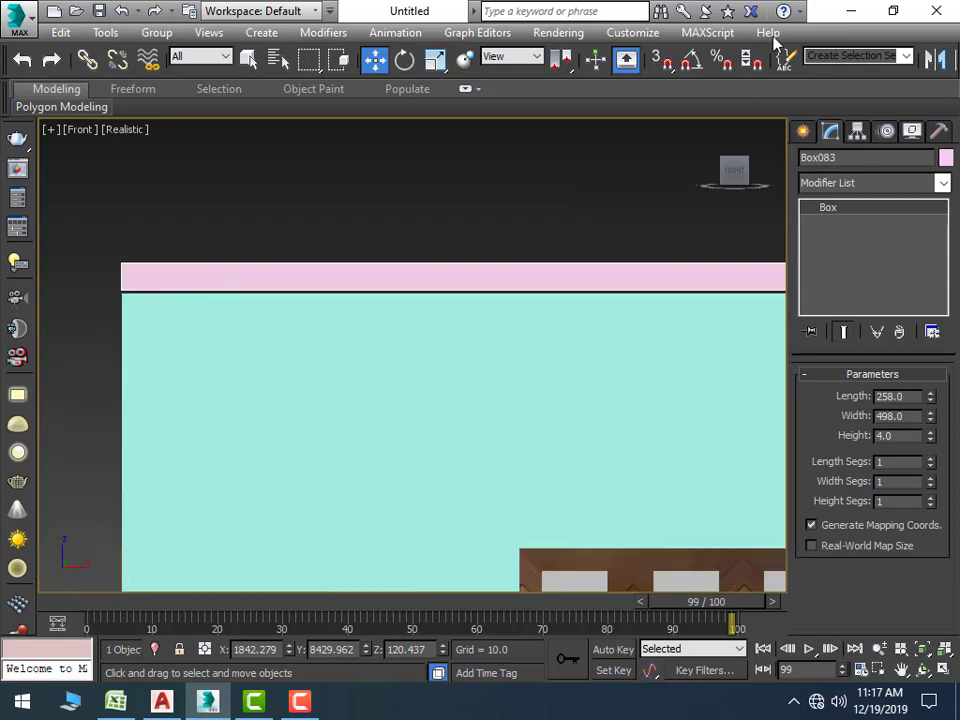
key(s)
scroll(141, 285, up, 3)
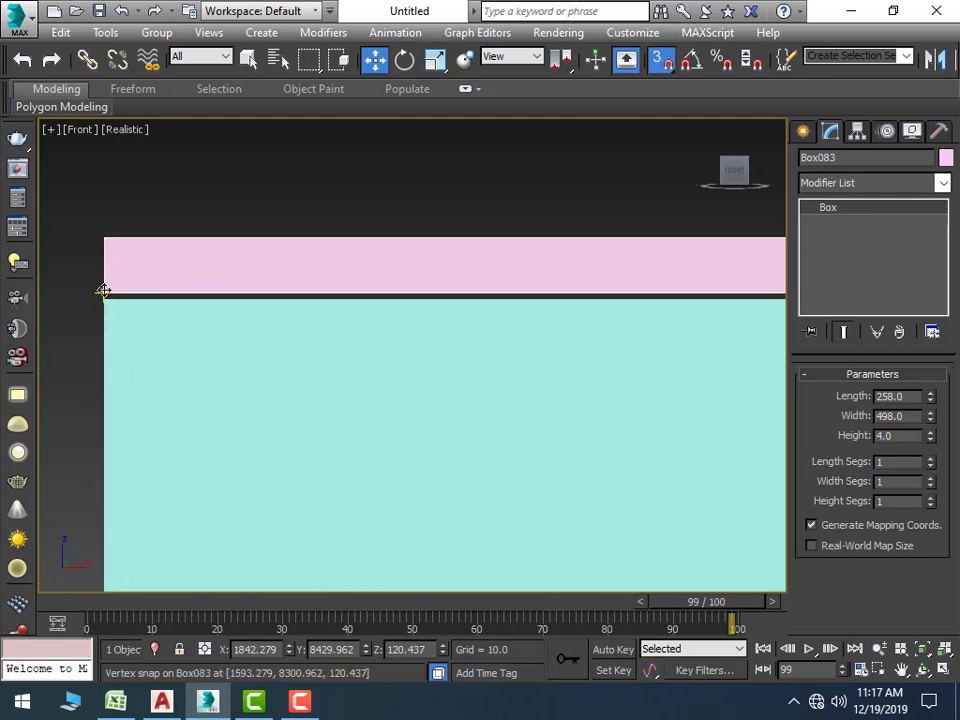
Clear the selection and zoom out to show the second building
click(90, 317)
scroll(376, 444, down, 5)
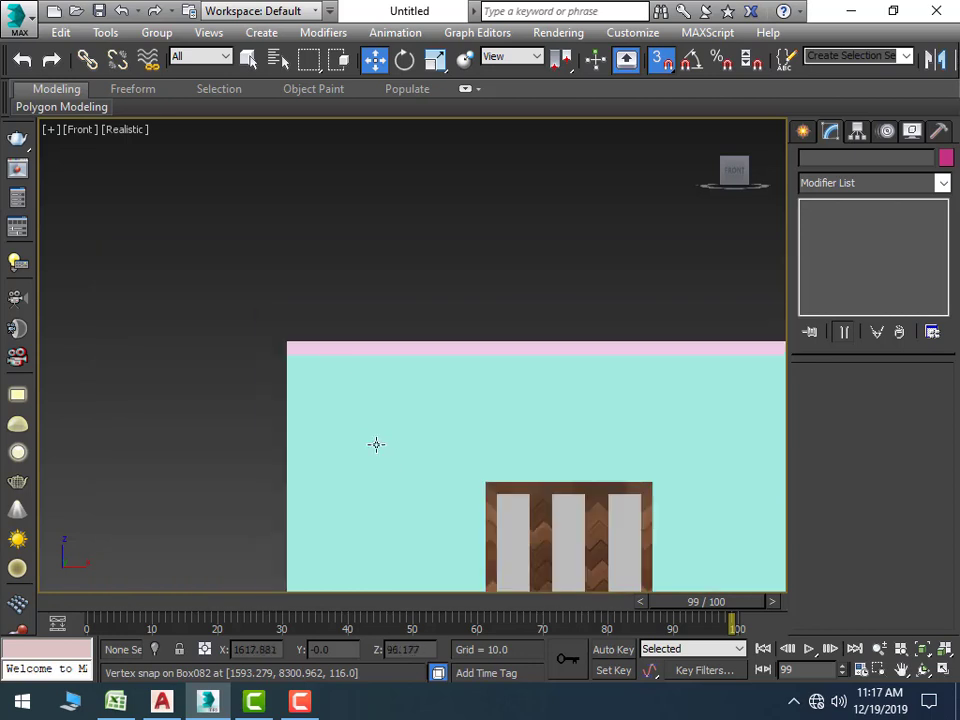
scroll(376, 444, down, 2)
scroll(251, 321, down, 3)
scroll(461, 375, down, 1)
scroll(789, 392, down, 2)
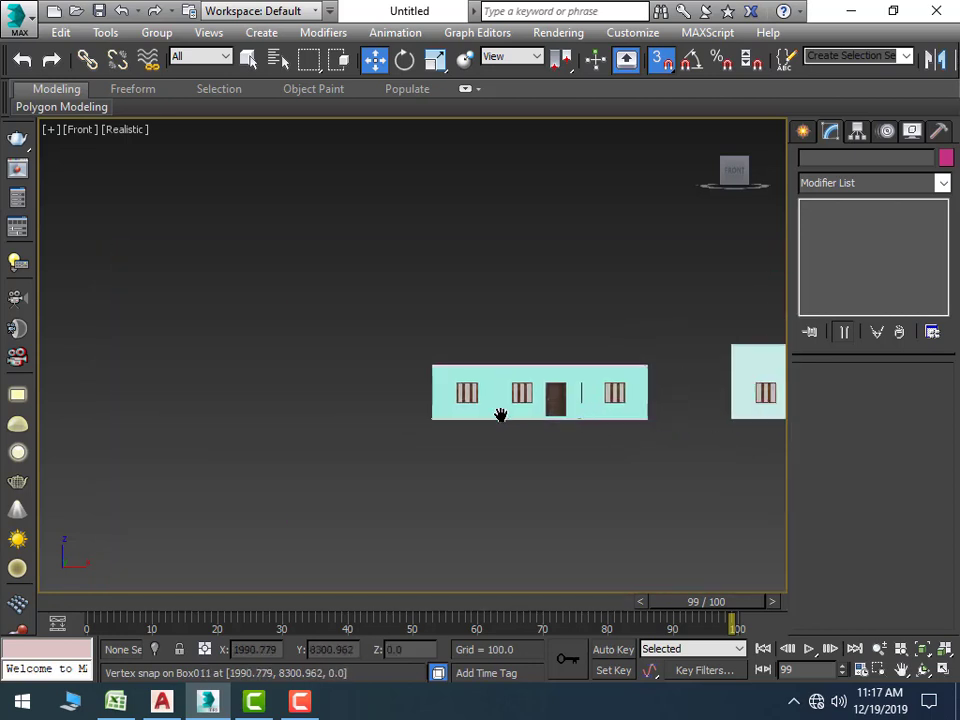
middle_drag(501, 414, 290, 396)
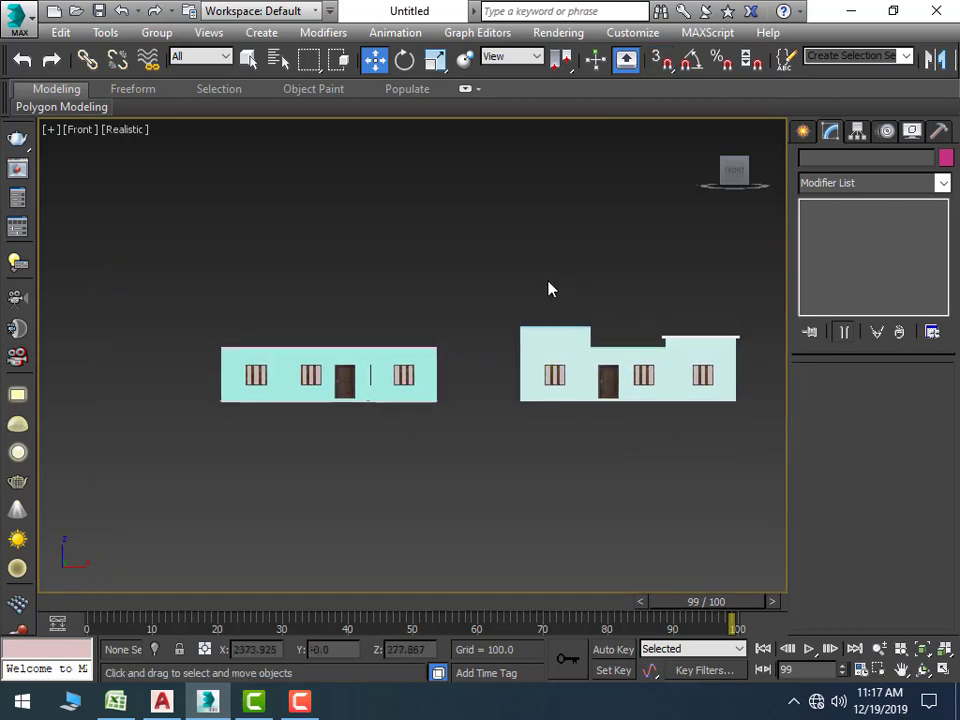
Window-select the right building and vertex-snap it onto the ground-floor house's top corner
drag(489, 257, 782, 480)
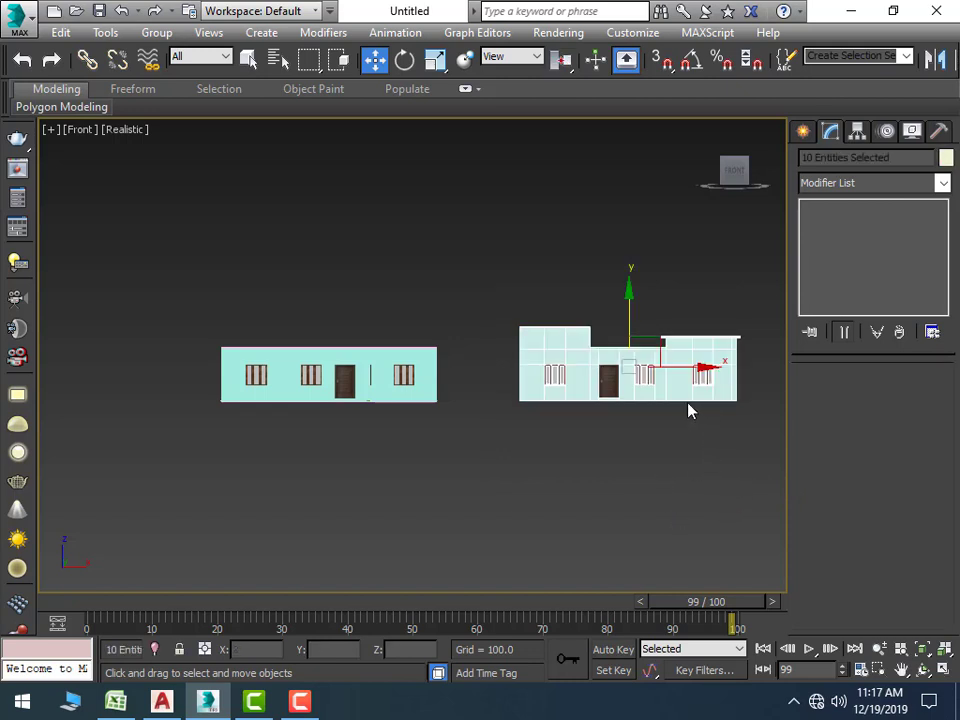
click(662, 60)
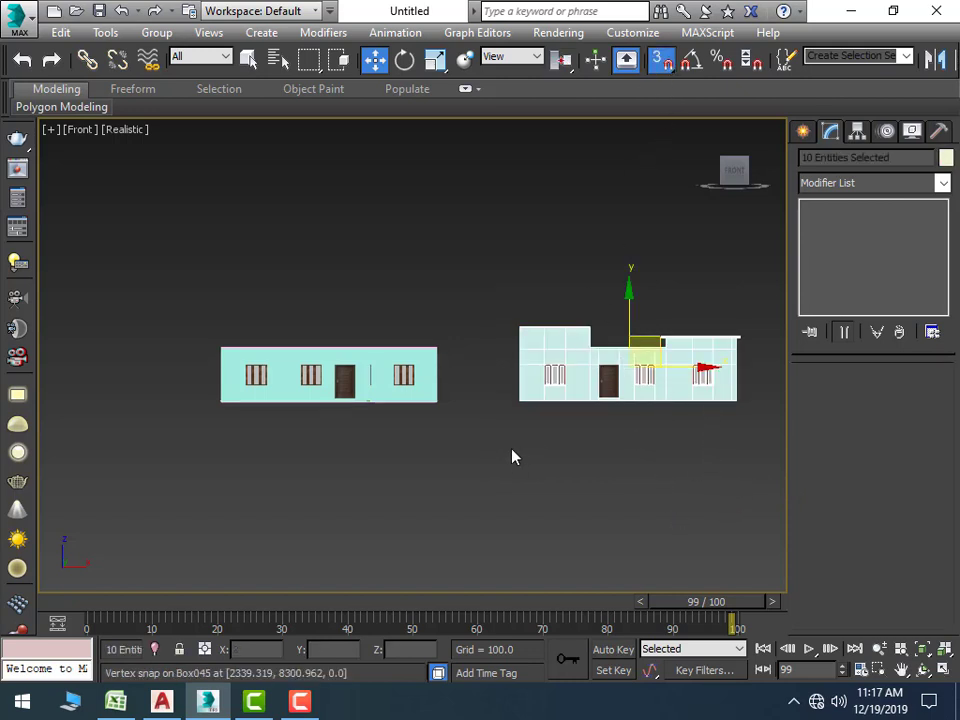
scroll(512, 456, up, 2)
drag(524, 381, 96, 294)
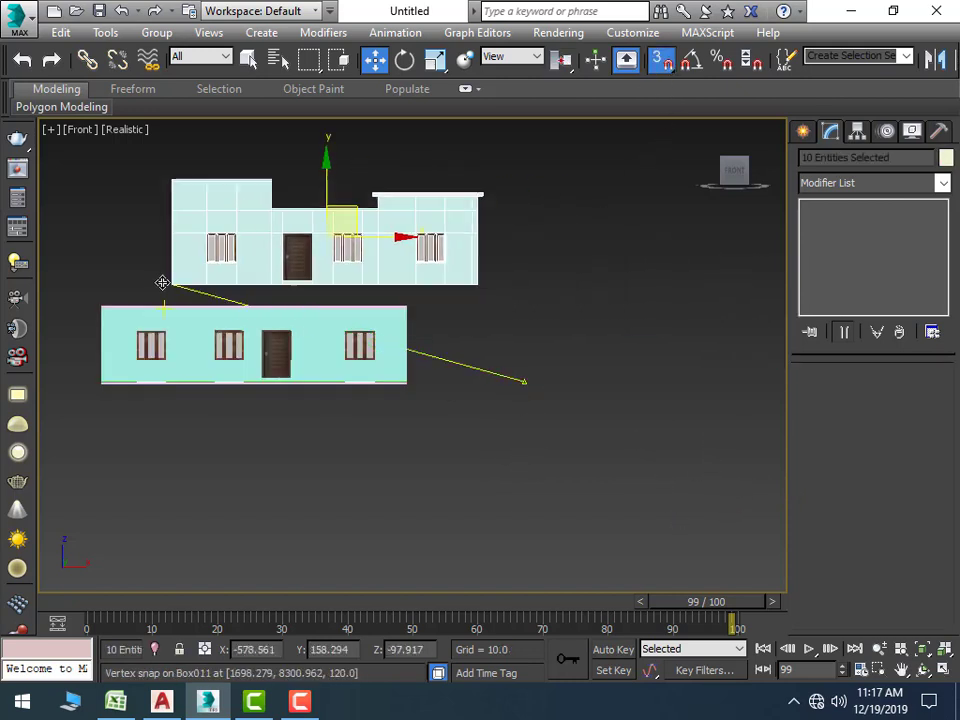
click(476, 371)
scroll(482, 431, down, 4)
middle_drag(482, 431, 537, 450)
Orbit to an angled view, zoom to fit the house, and turn snapping off
key(alt+w)
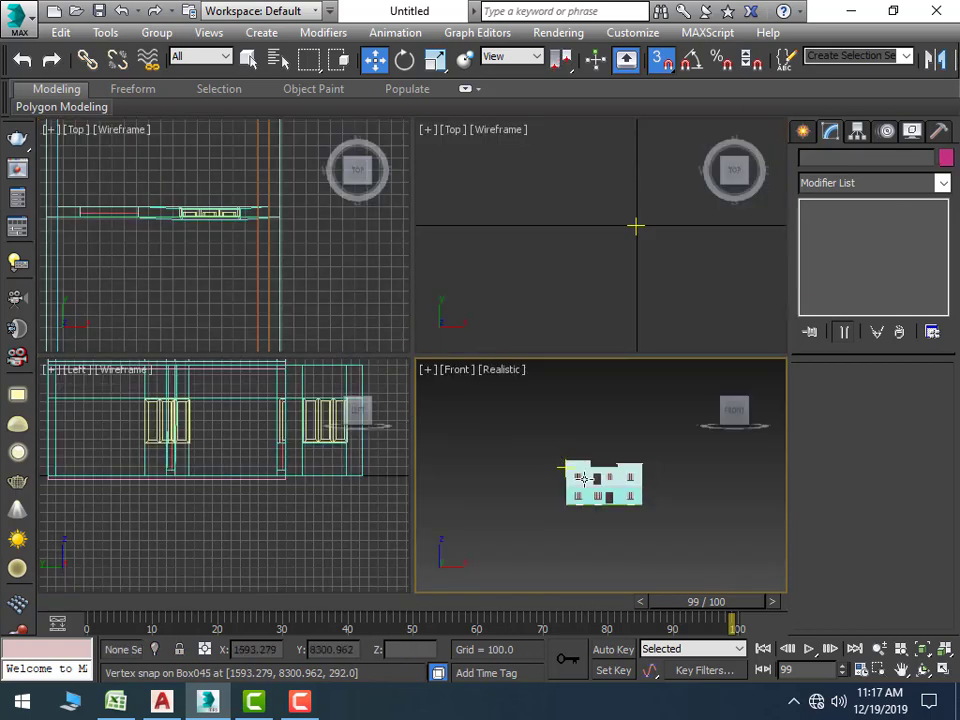
key(alt+w)
alt+middle_drag(530, 462, 551, 499)
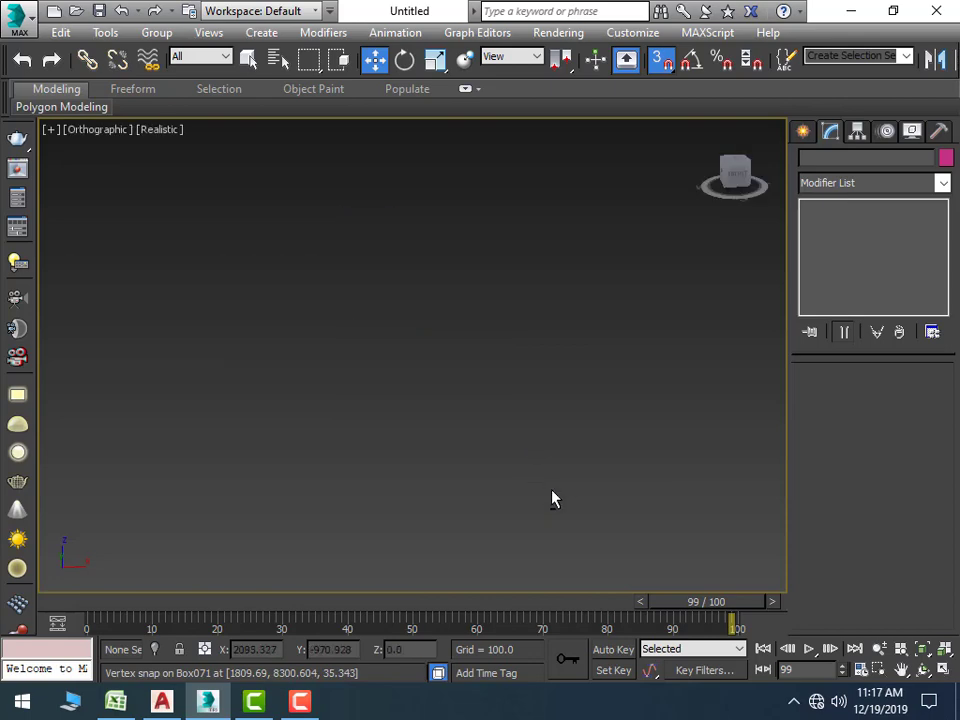
key(z)
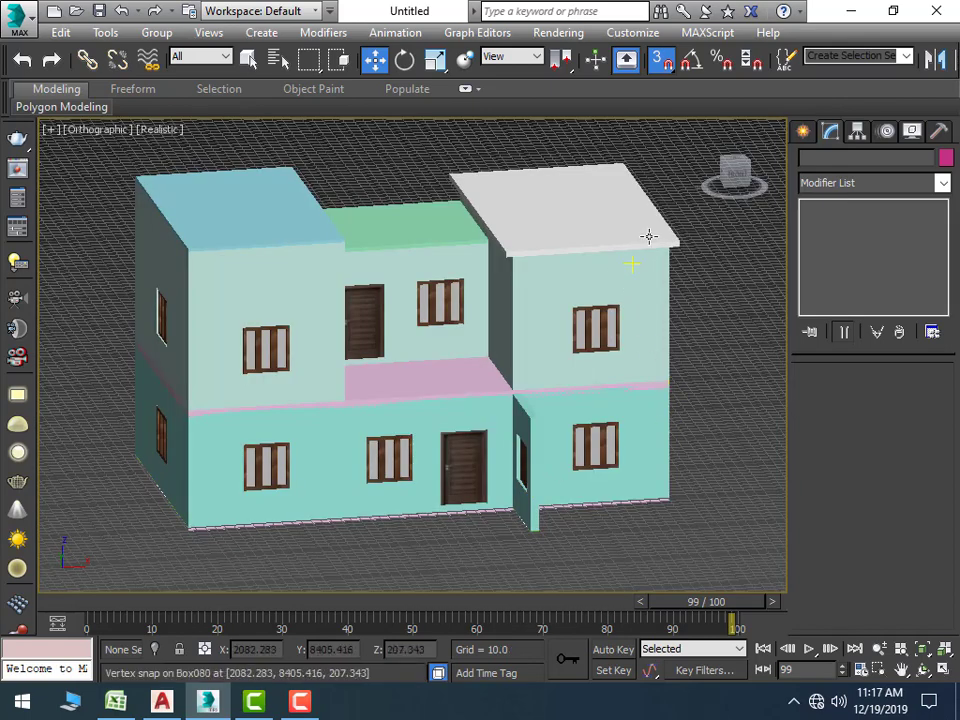
click(662, 59)
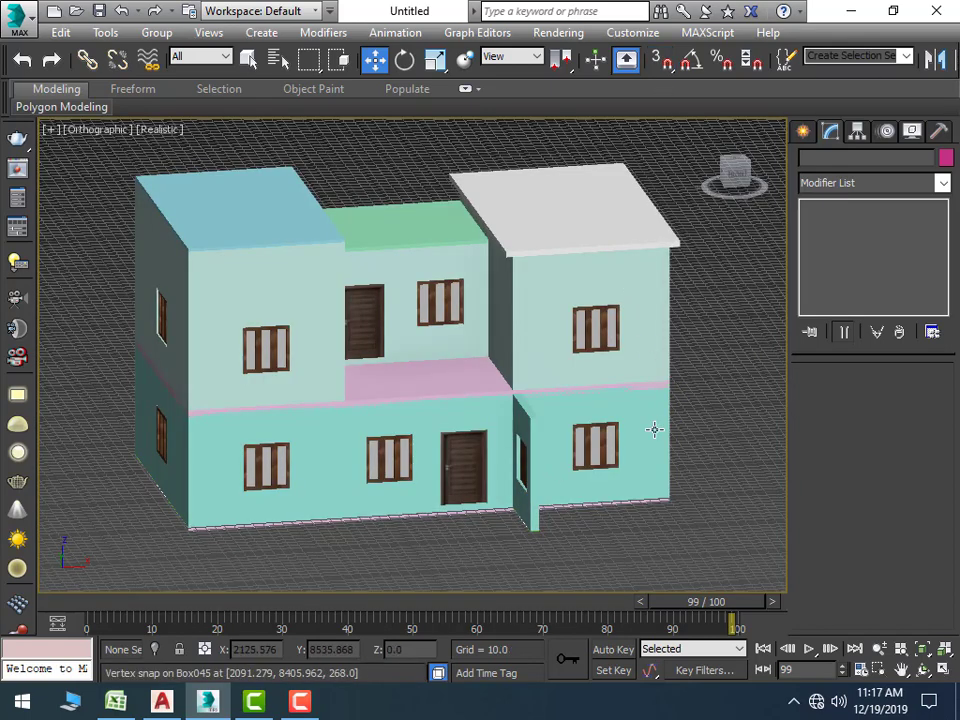
Orbit around the two-storey house to inspect it, then maximize the Top view
mouse_move(647, 433)
alt+middle_down()
mouse_move(559, 454)
mouse_move(583, 448)
alt+middle_up()
scroll(549, 510, down, 3)
mouse_move(549, 510)
alt+middle_down()
mouse_move(469, 506)
mouse_move(409, 521)
alt+middle_up()
scroll(470, 505, up, 3)
scroll(395, 510, down, 4)
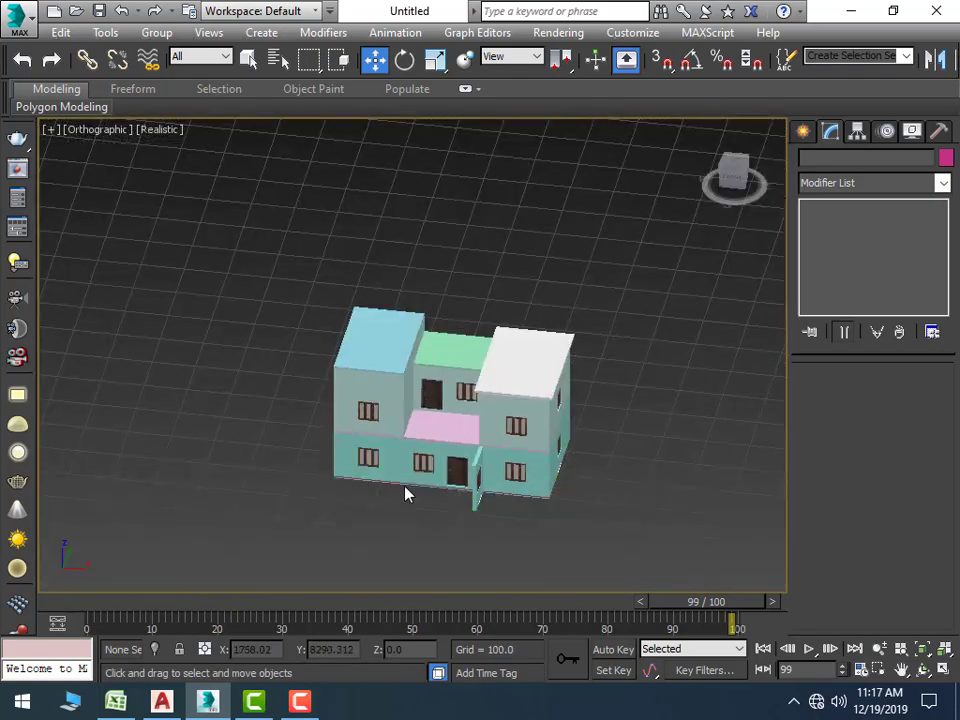
key(alt+w)
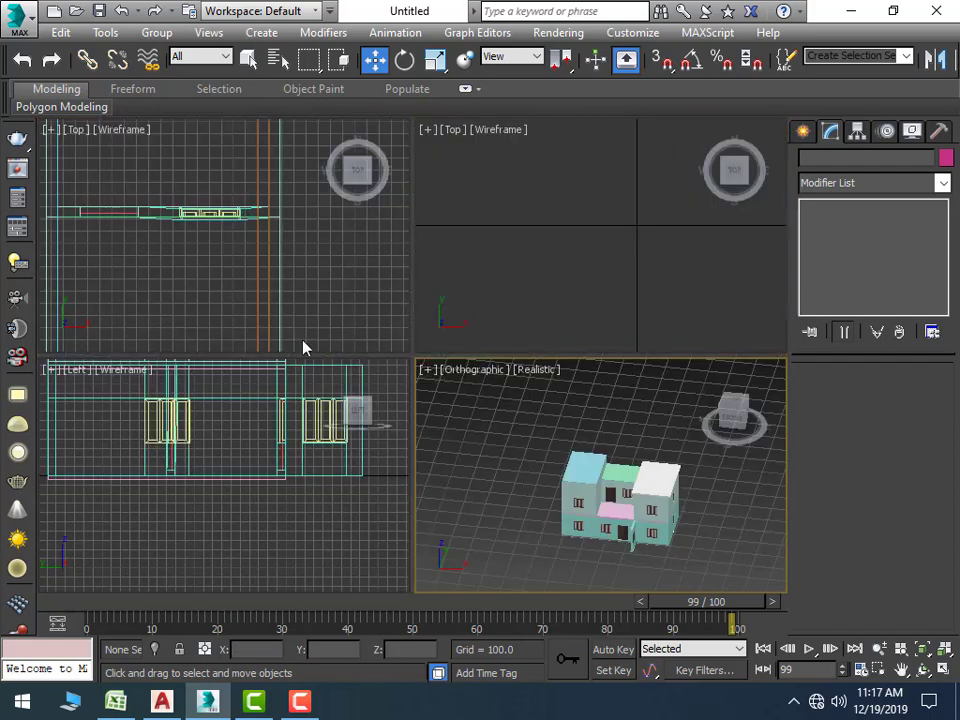
key(alt+w)
Draw a new box in the Top view starting from the plan's front wall corner
middle_drag(332, 375, 437, 403)
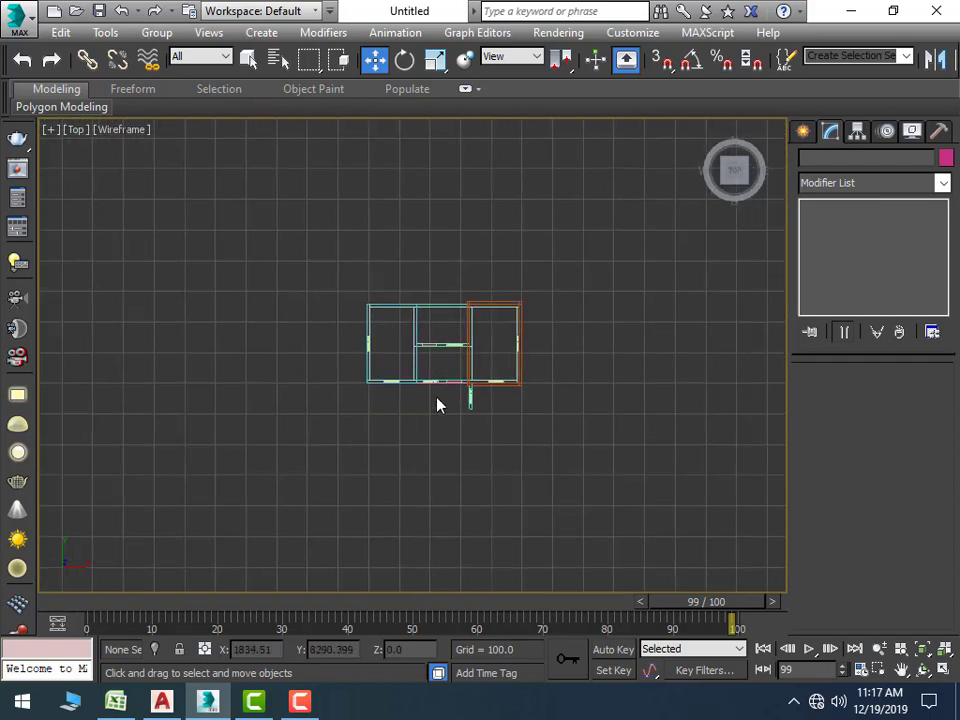
scroll(437, 403, up, 3)
click(806, 129)
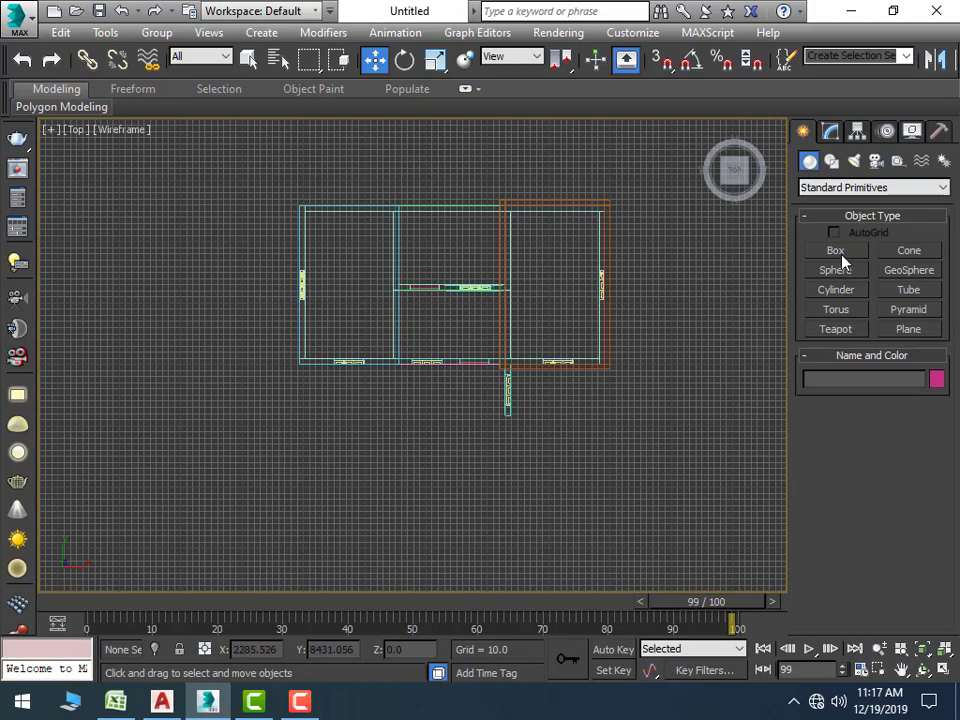
click(836, 251)
scroll(330, 420, up, 5)
middle_drag(309, 403, 345, 460)
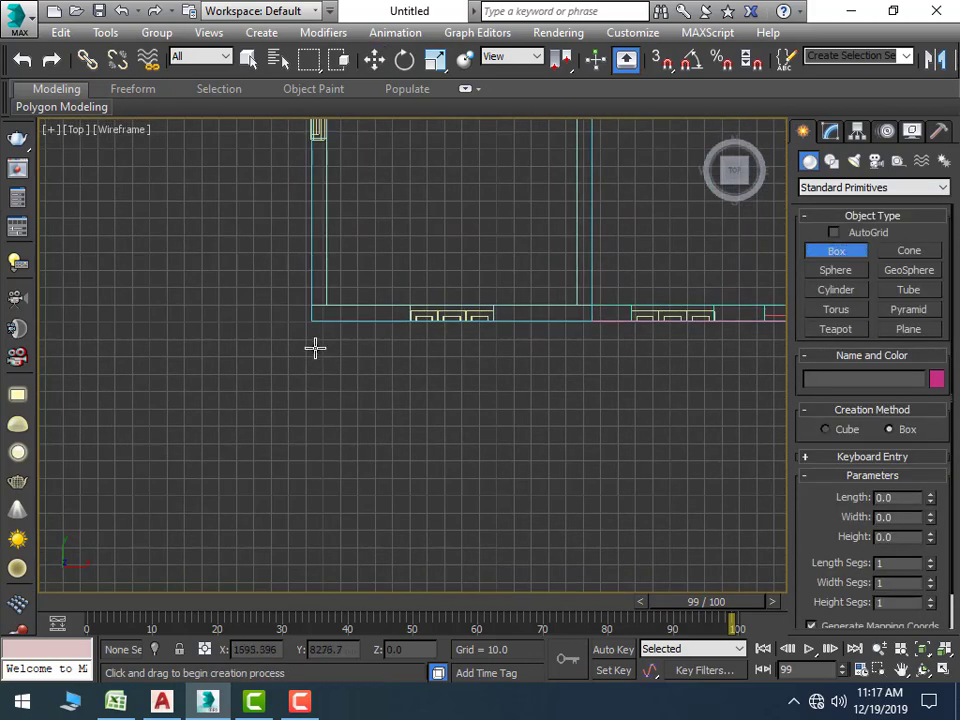
click(661, 59)
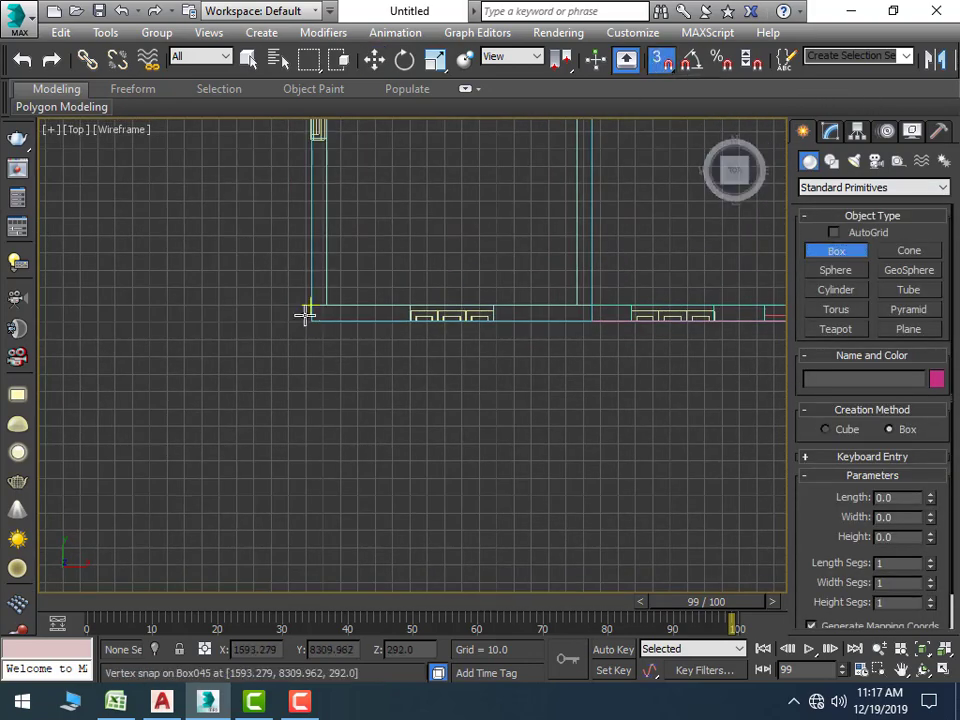
drag(311, 321, 337, 347)
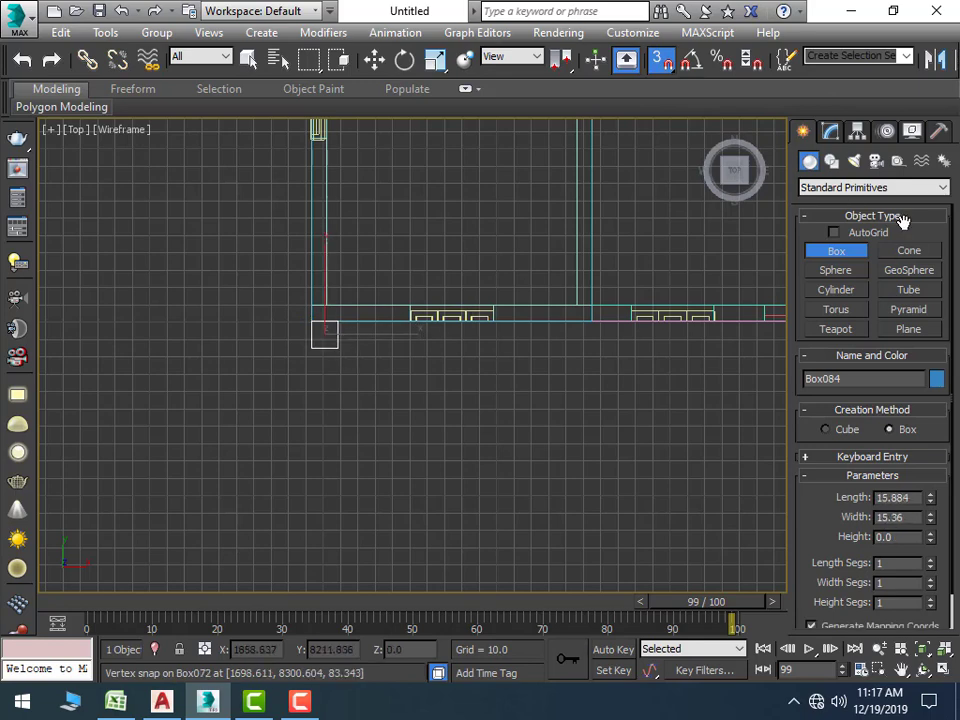
Set the box's Length to 12, Width to 12 and Height to 240
key(w)
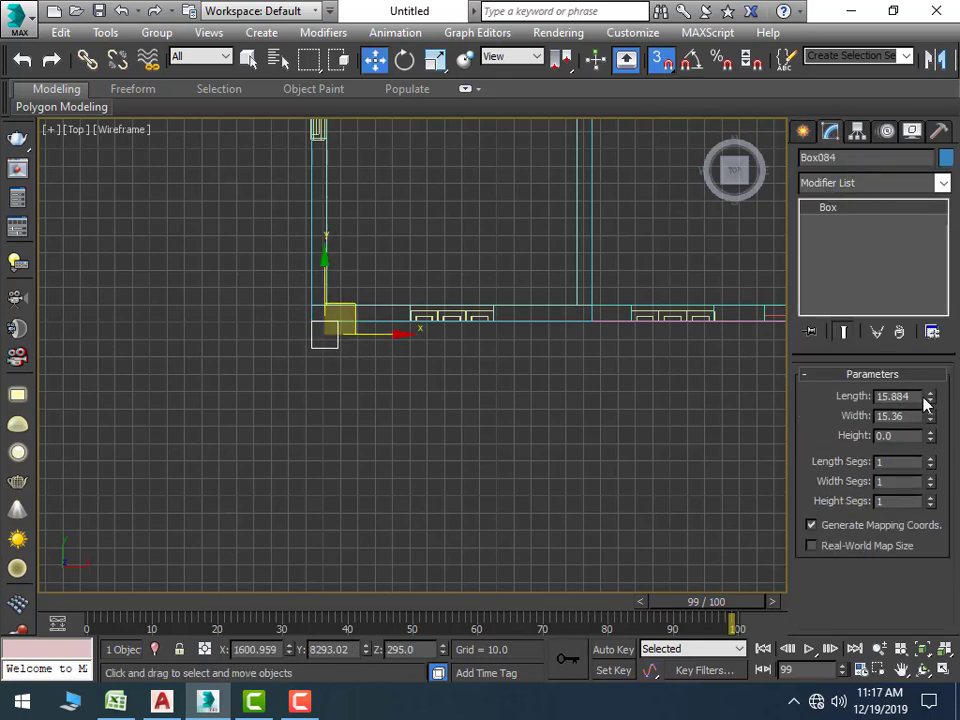
drag(917, 396, 787, 399)
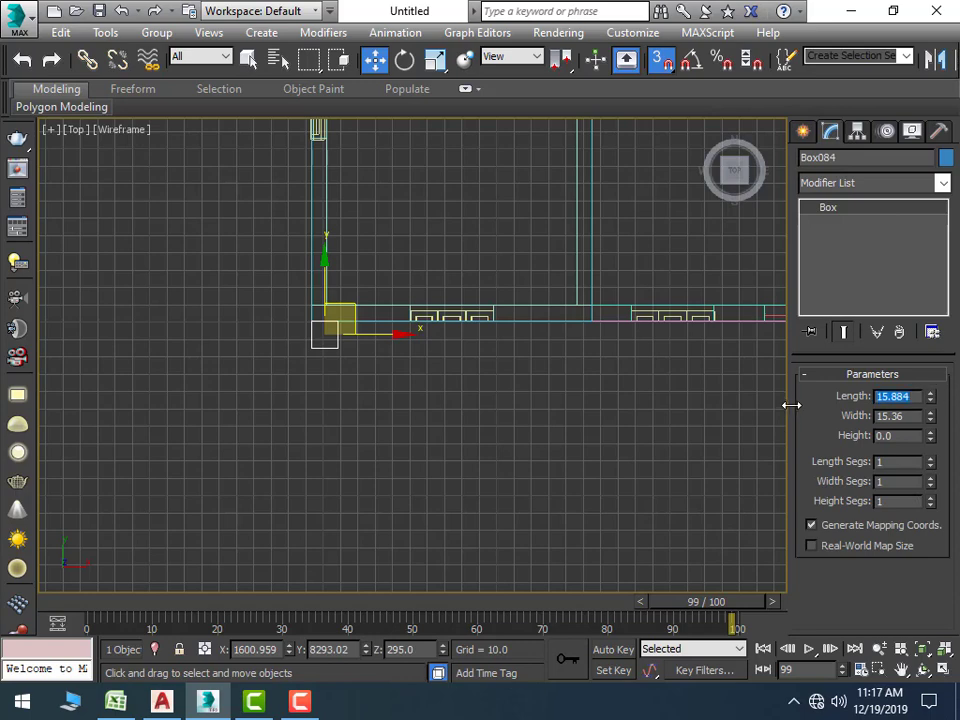
text(12)
key(Return)
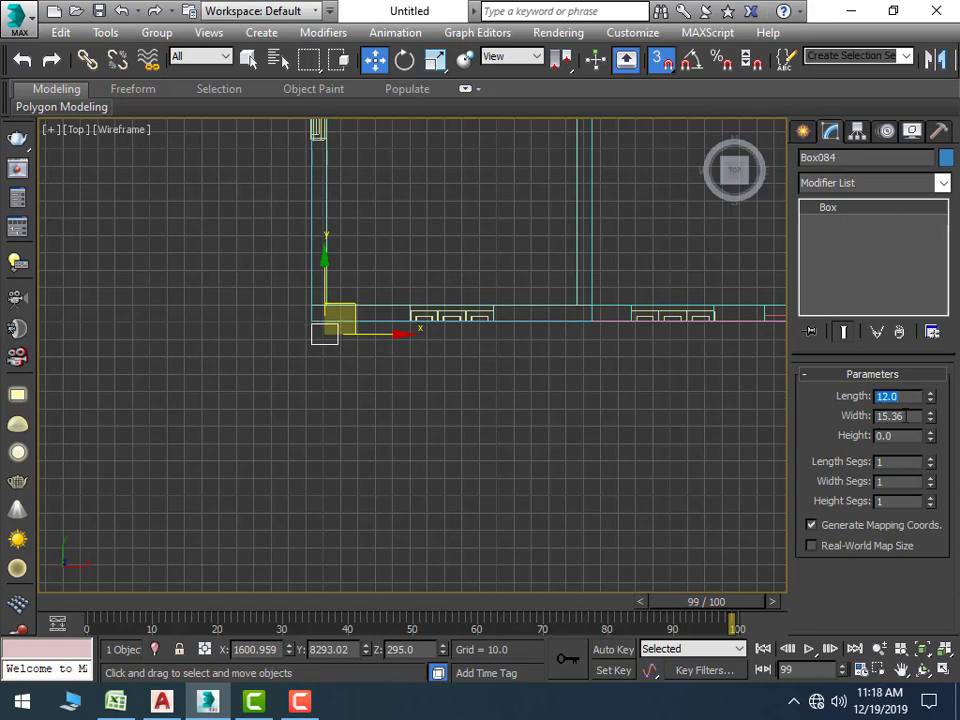
key(Tab)
text(2)
key(Return)
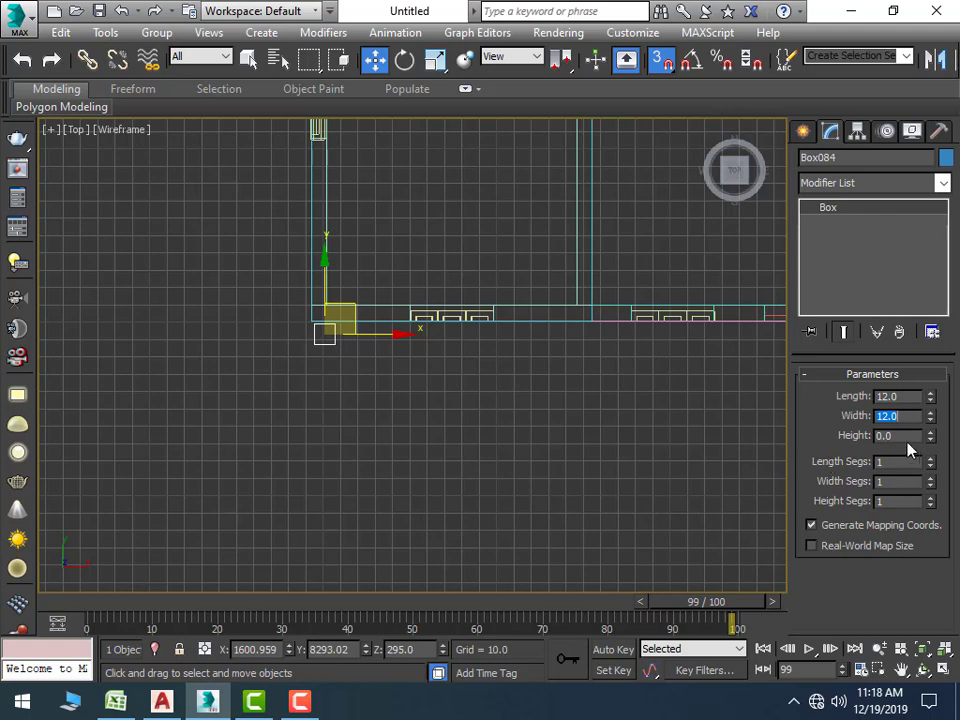
drag(905, 436, 812, 436)
key(BackSpace)
key(BackSpace)
text(5)
key(BackSpace)
text(2)
text(40)
key(Return)
middle_drag(396, 413, 435, 514)
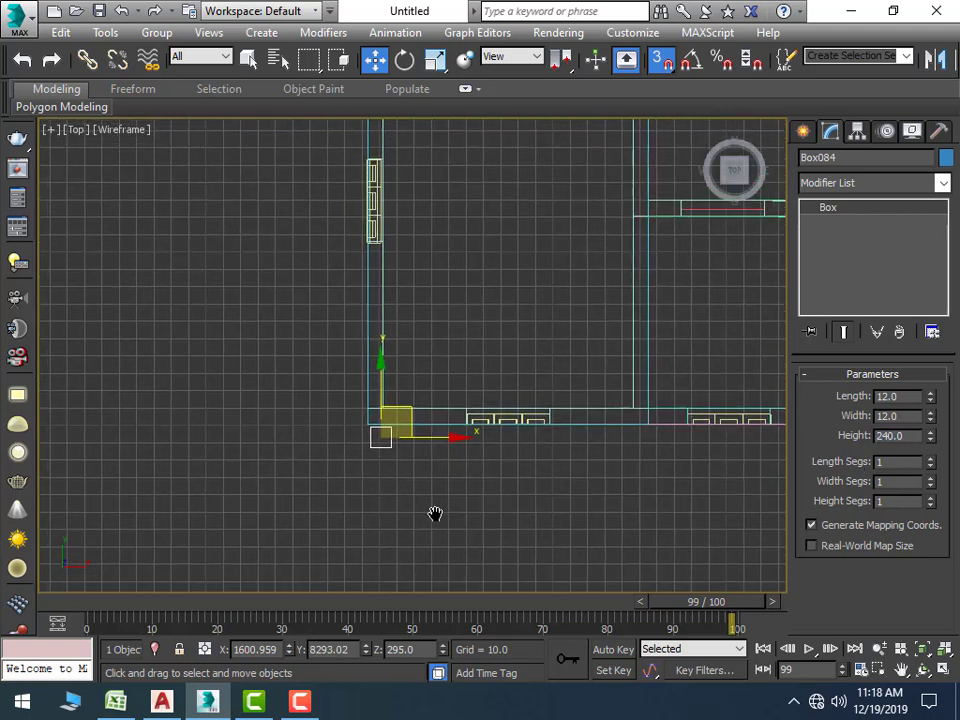
Vertex-snap the column's corner onto the house's front-left wall corner
drag(453, 448, 512, 446)
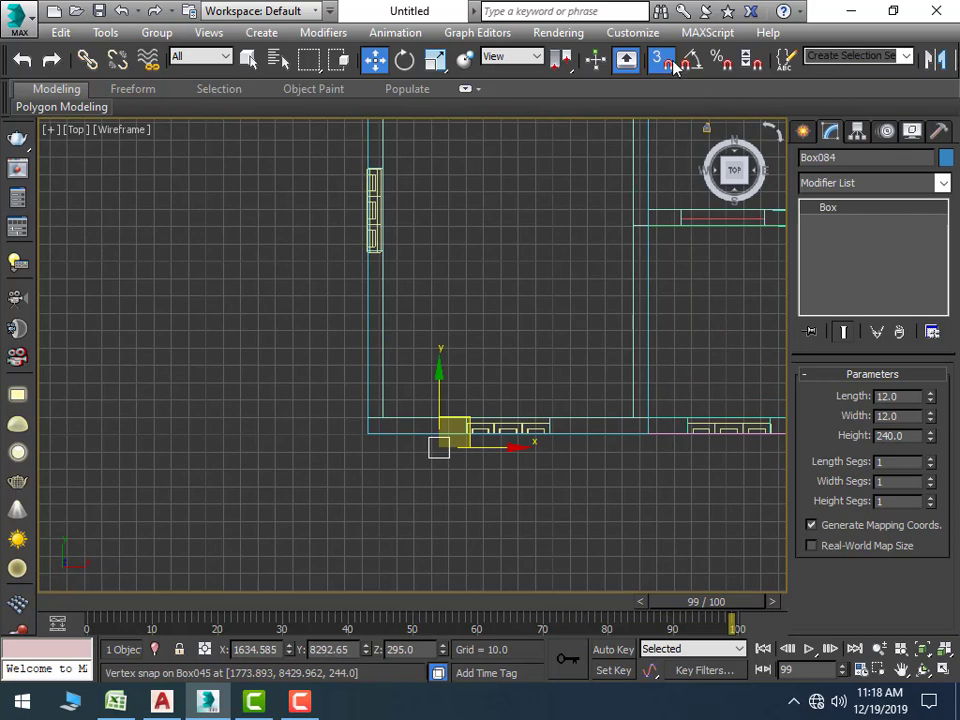
scroll(439, 478, up, 2)
scroll(395, 409, up, 2)
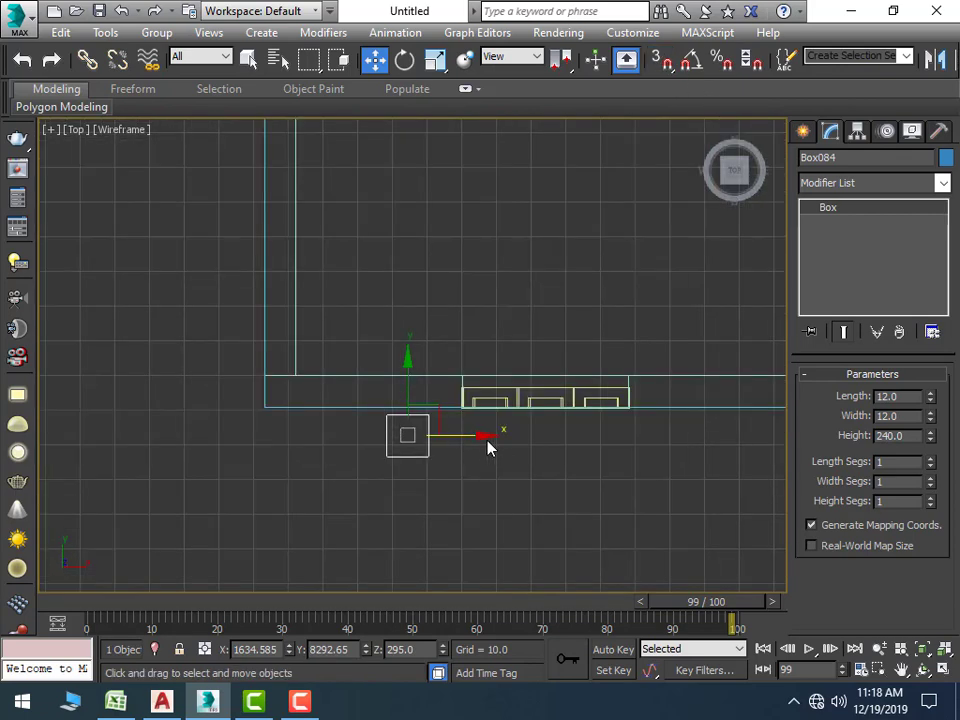
drag(482, 436, 357, 431)
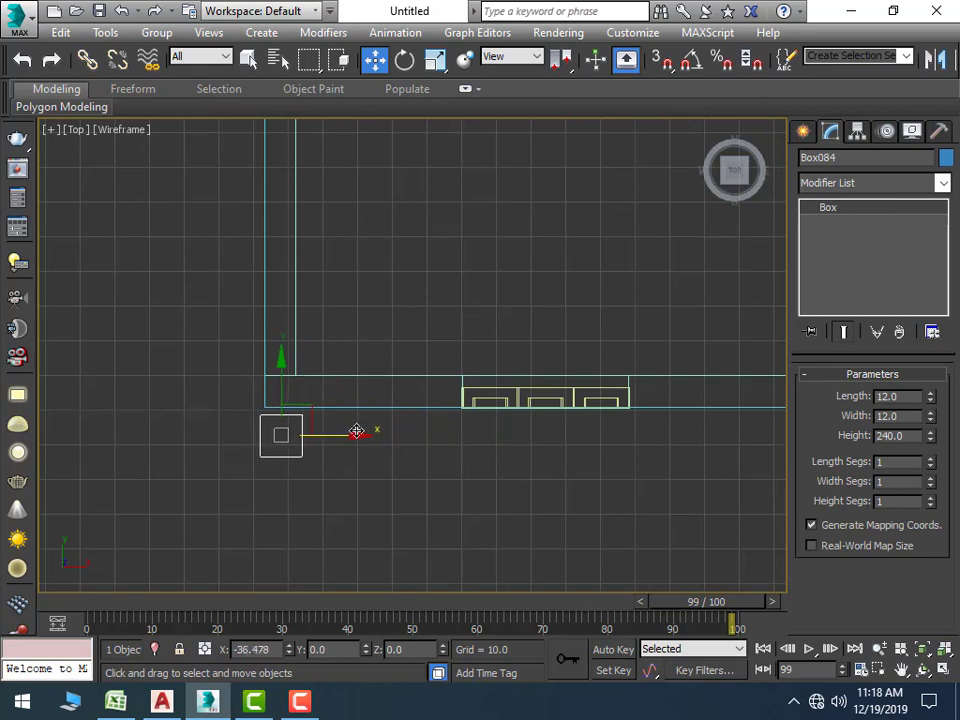
click(661, 60)
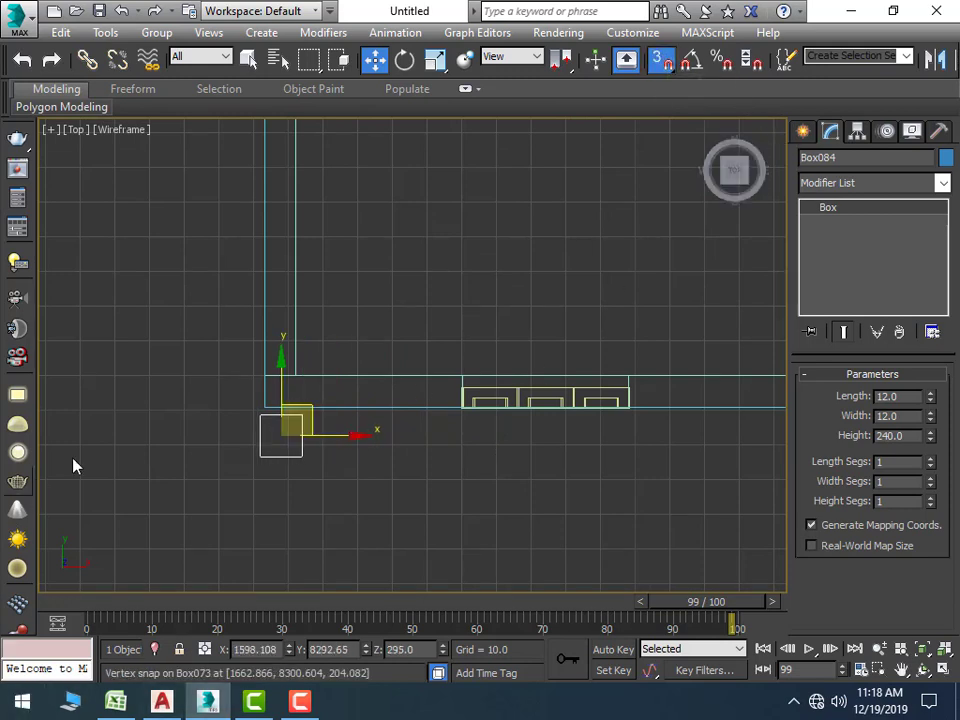
scroll(242, 392, up, 3)
scroll(226, 383, up, 2)
drag(215, 384, 229, 361)
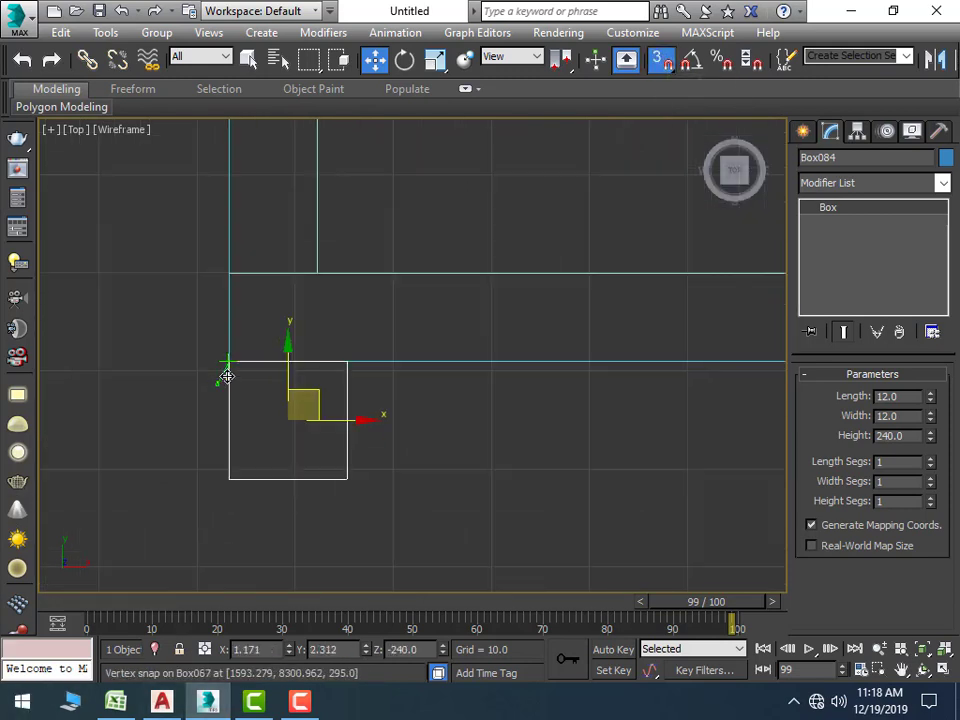
Maximize the 3D Orthographic view of the house
scroll(484, 445, down, 3)
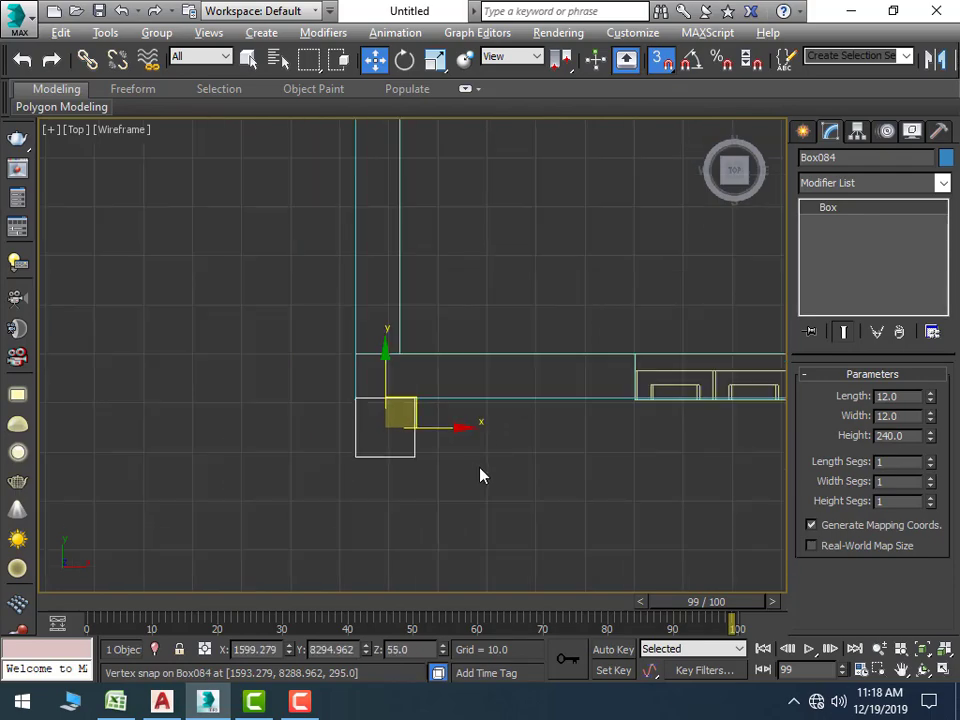
key(alt+w)
right_click(523, 549)
key(alt+w)
scroll(523, 549, up, 2)
Turn snapping off and lower the column along Z to ground level, about -4.826
scroll(413, 536, up, 2)
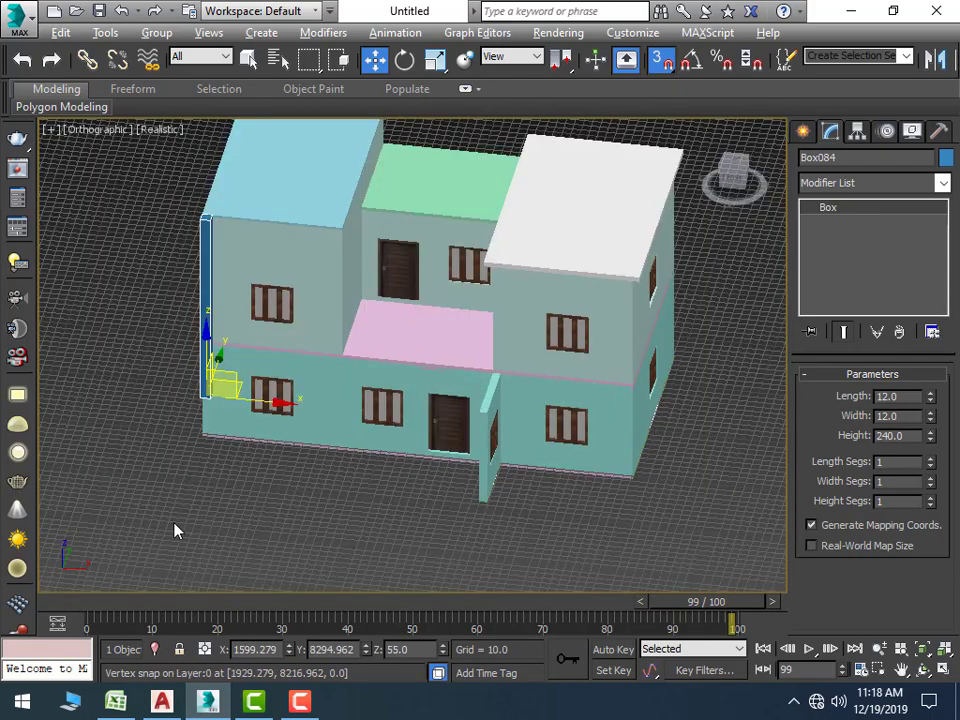
mouse_move(236, 530)
alt+middle_down()
mouse_move(240, 510)
mouse_move(214, 504)
alt+middle_up()
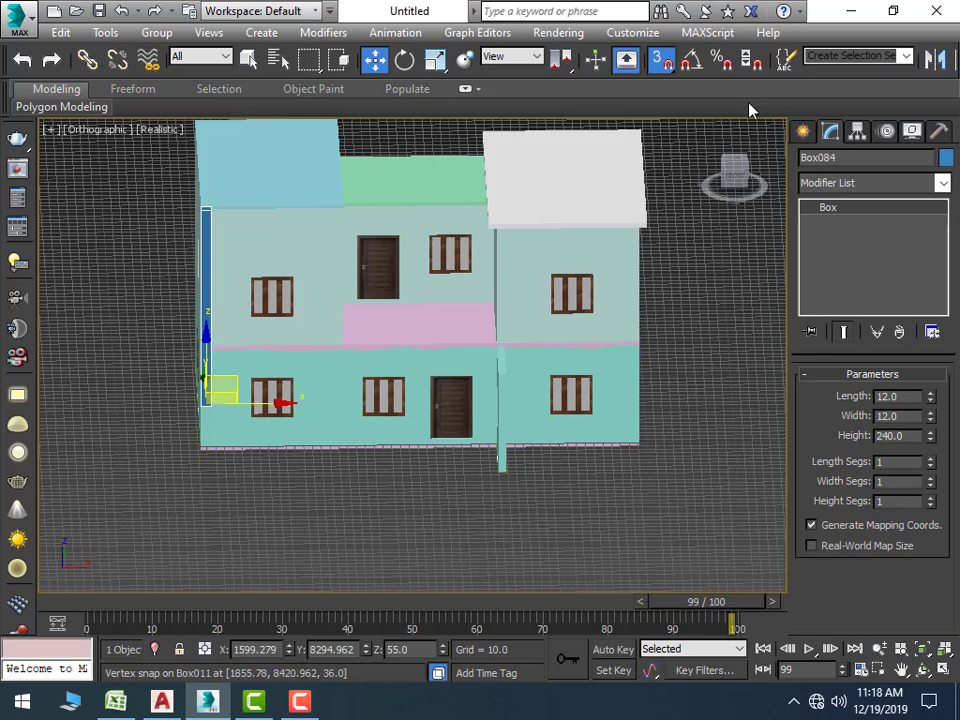
click(662, 59)
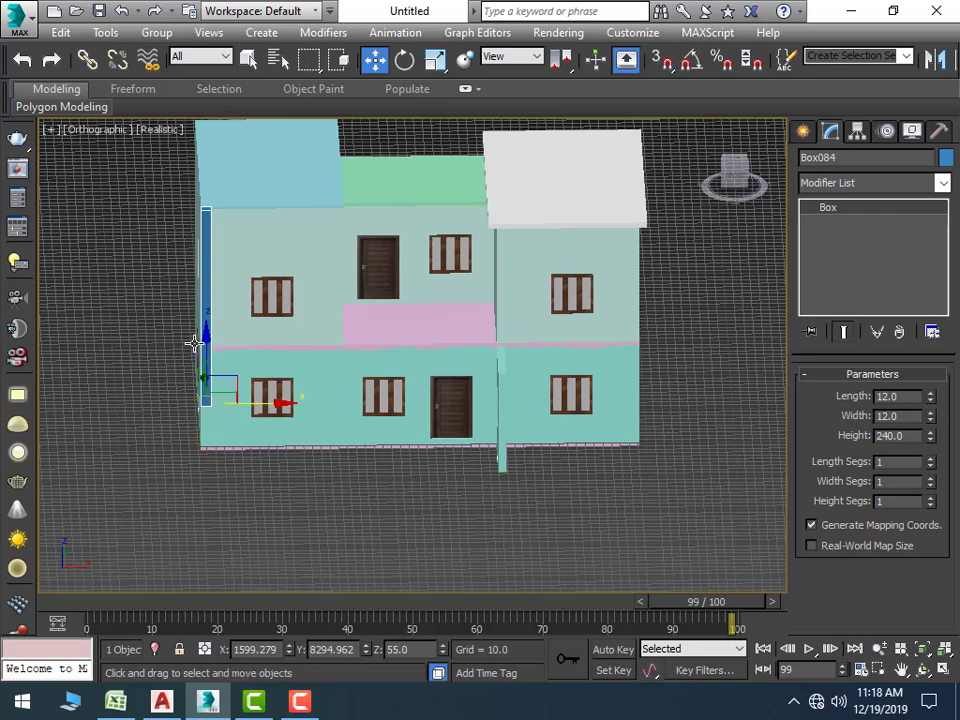
drag(205, 340, 206, 381)
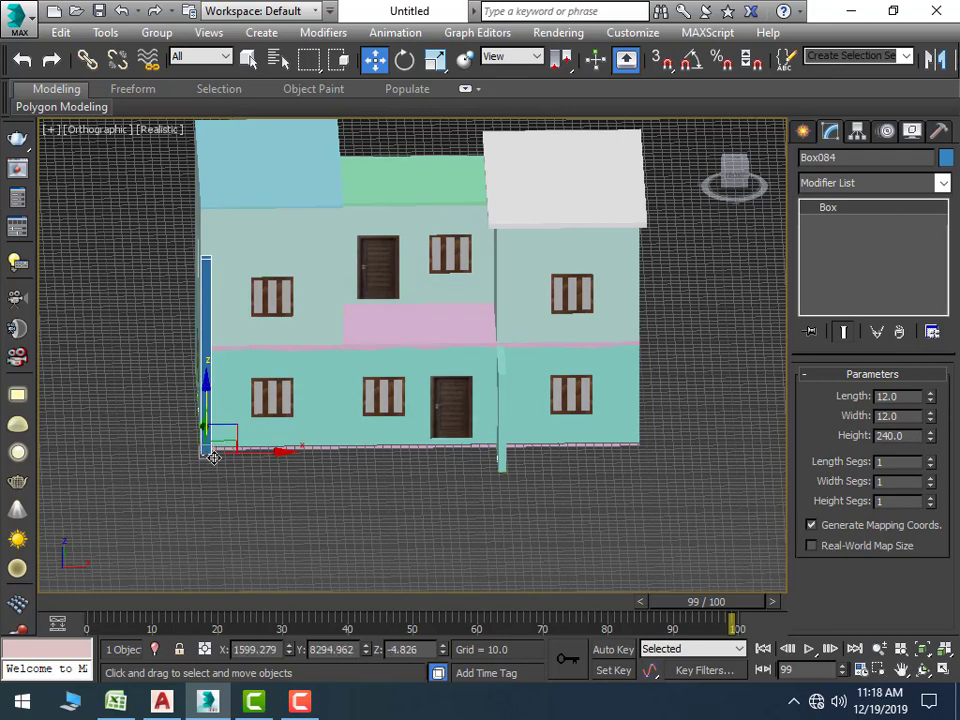
scroll(232, 493, up, 5)
scroll(210, 463, up, 2)
middle_drag(210, 463, 315, 596)
scroll(320, 500, down, 5)
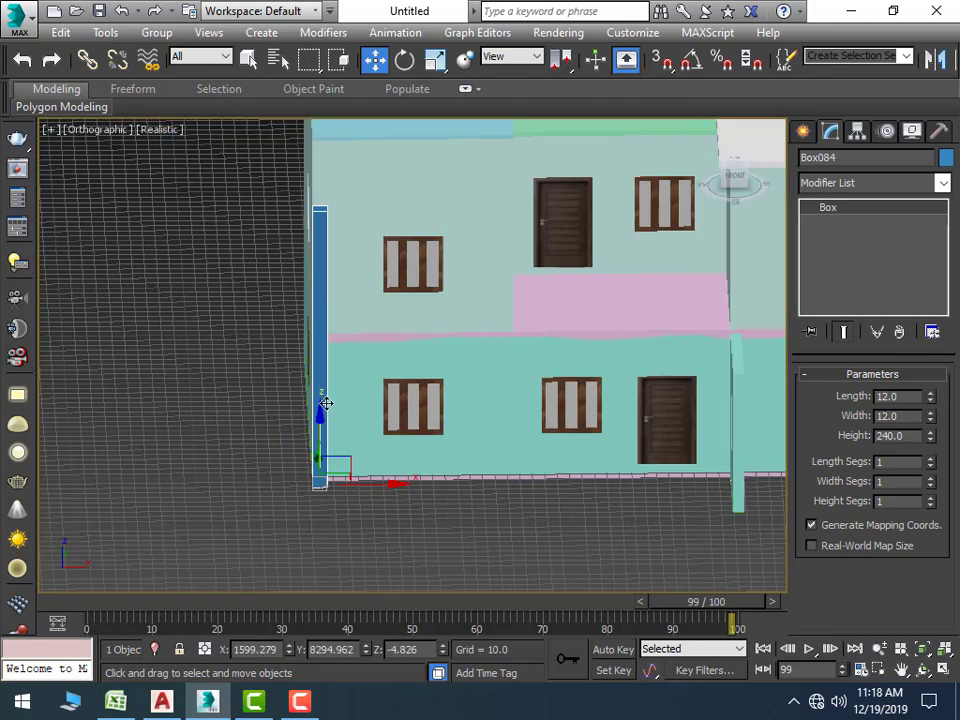
scroll(319, 480, up, 1)
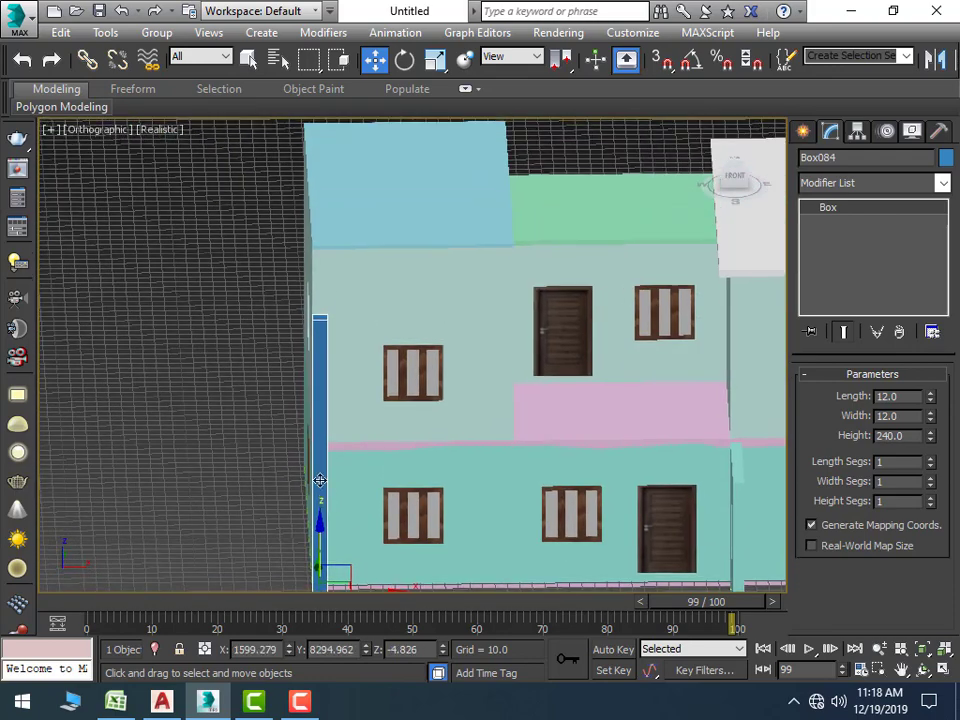
right_click(316, 389)
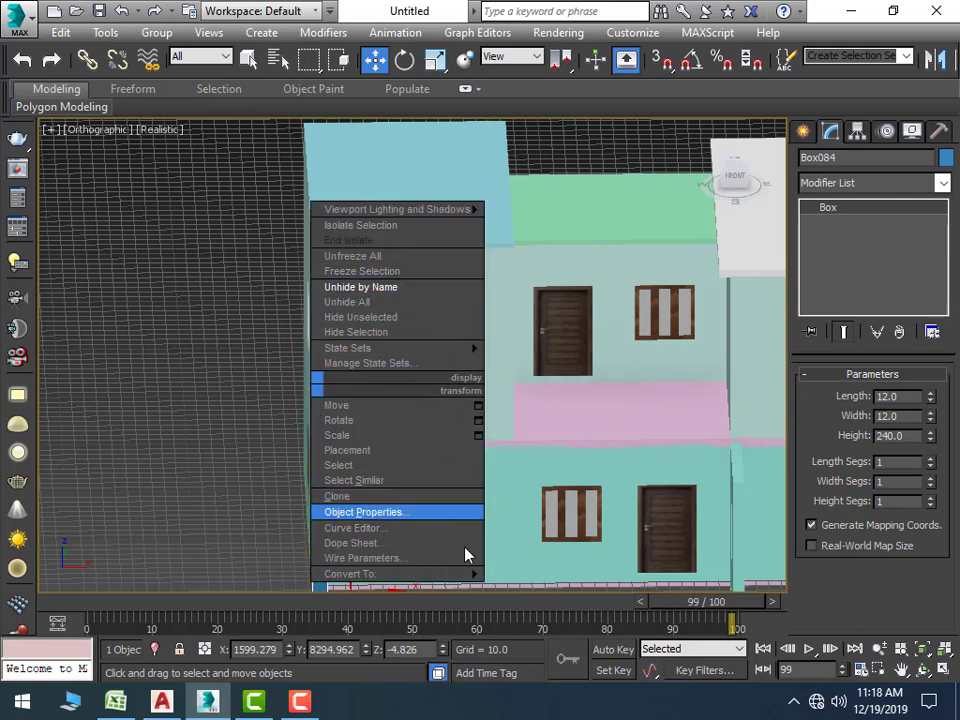
Convert the column to Editable Poly and select its top face in Polygon mode
mouse_move(350, 574)
click(505, 589)
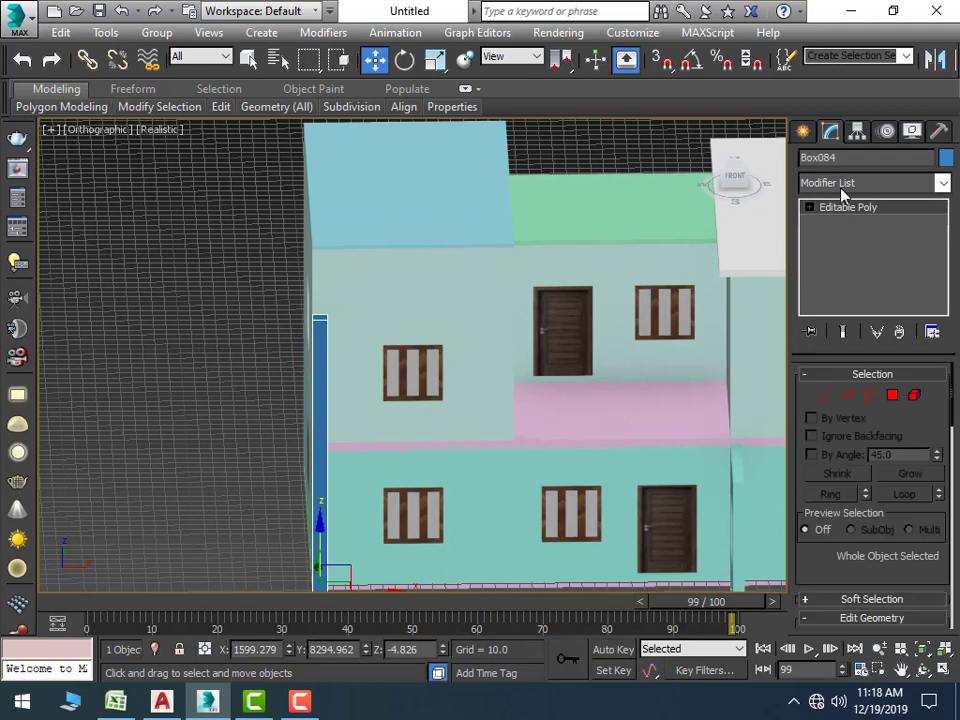
click(892, 395)
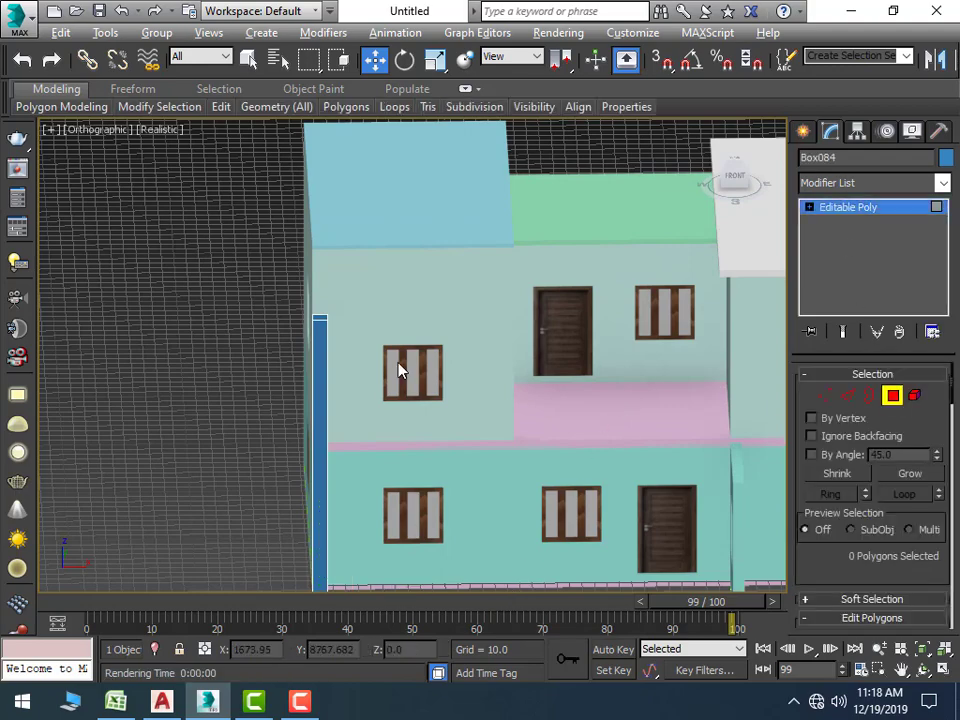
alt+middle_drag(398, 368, 250, 338)
scroll(310, 365, up, 4)
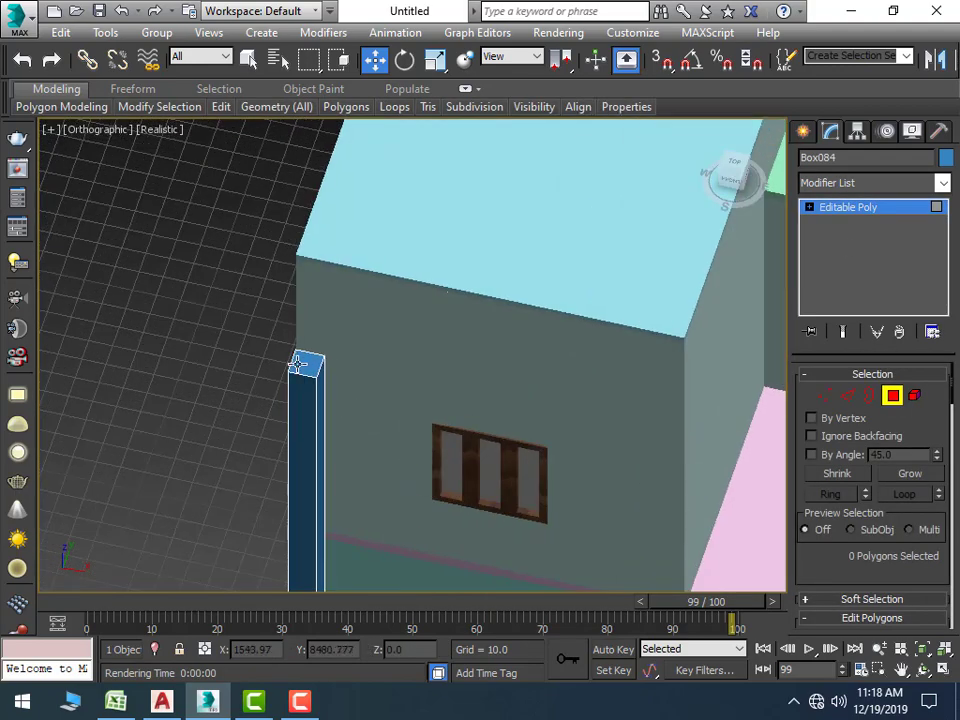
click(307, 364)
scroll(885, 536, down, 3)
scroll(873, 541, down, 2)
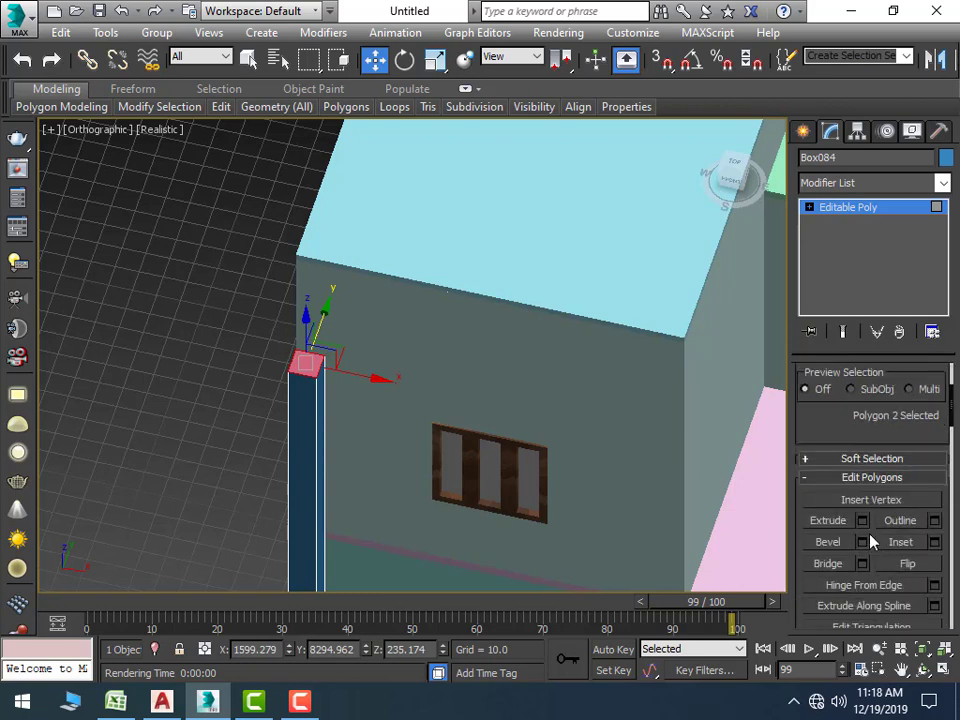
Extrude the column's top face 10 units up to the roof edge, then select a top side face
click(862, 520)
click(422, 418)
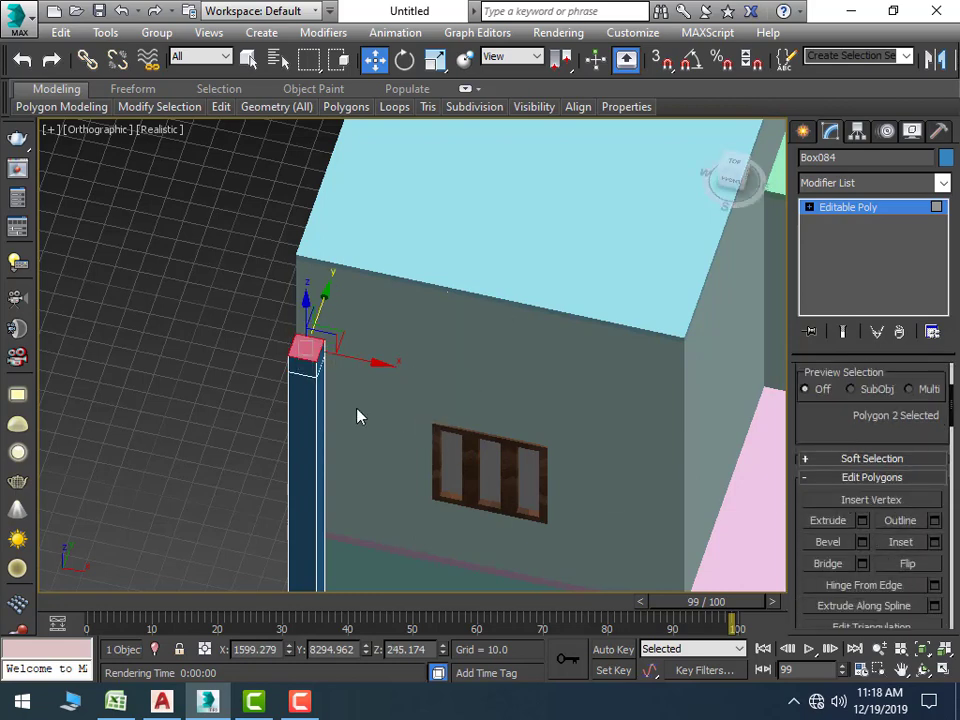
drag(313, 300, 311, 224)
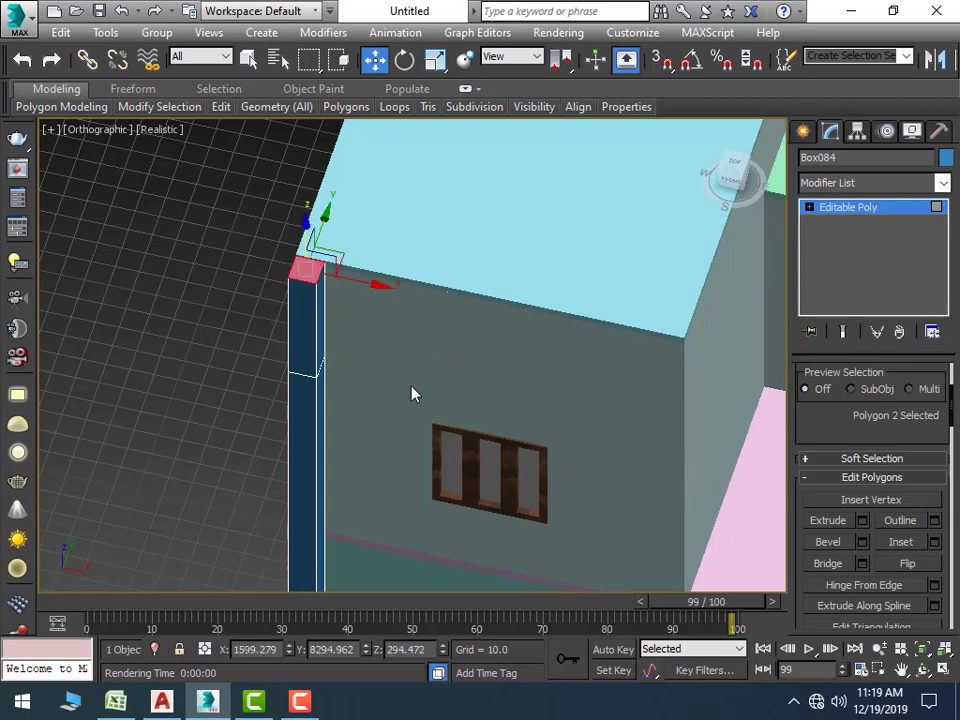
middle_drag(412, 393, 307, 420)
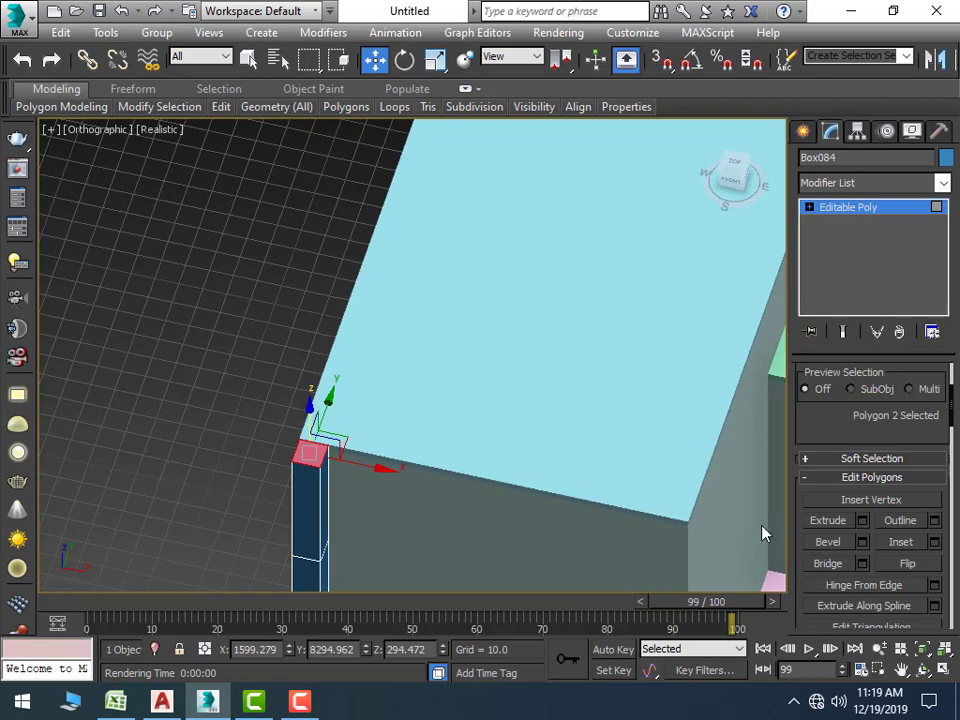
click(861, 521)
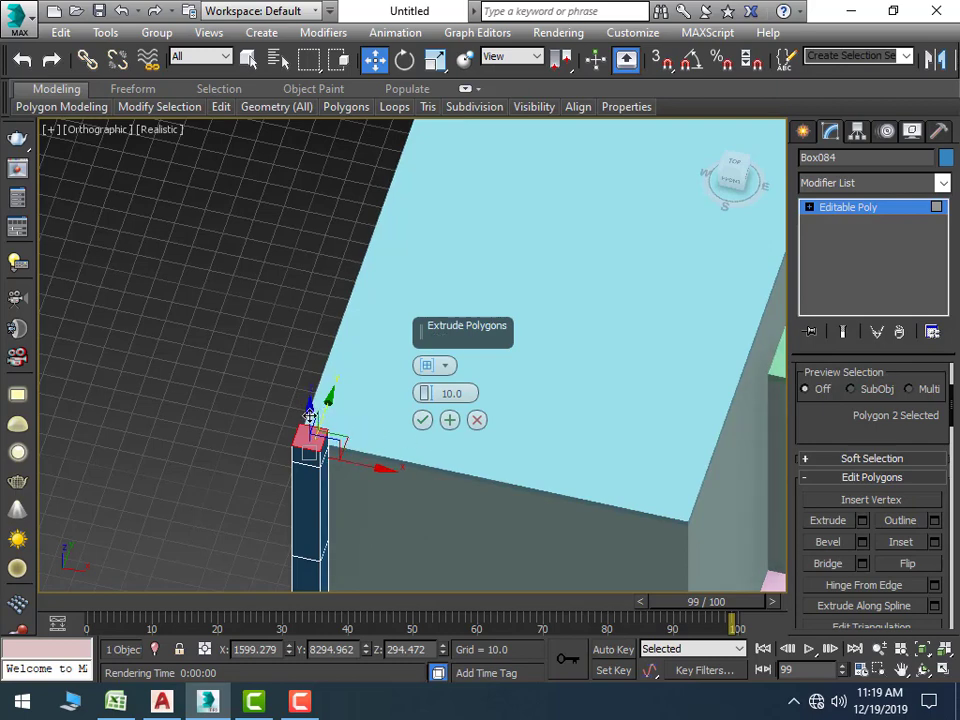
drag(310, 411, 310, 411)
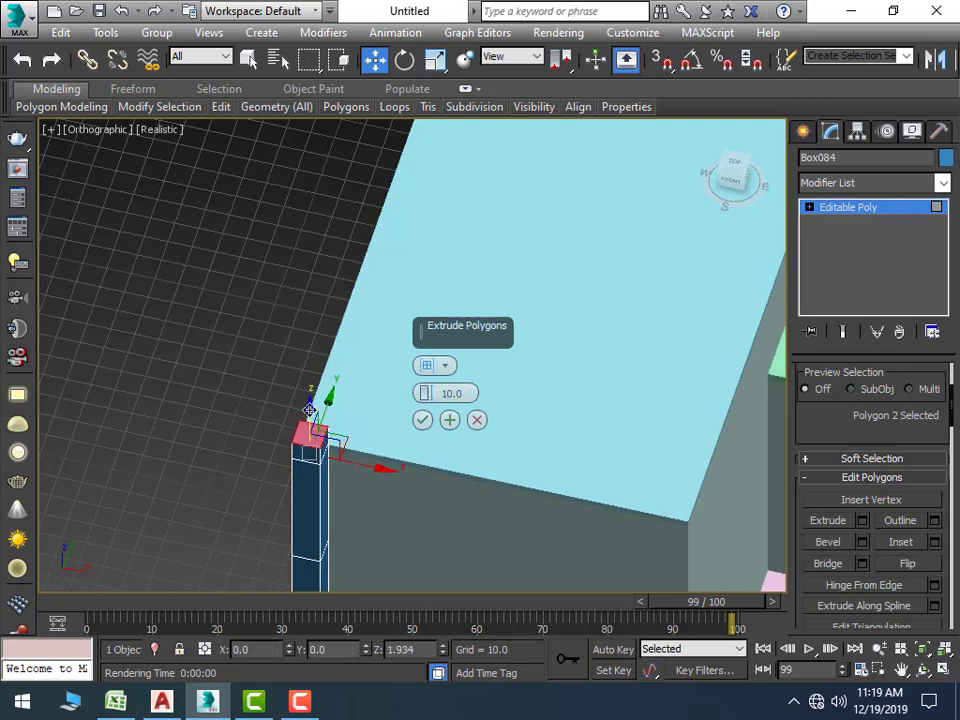
click(422, 420)
scroll(343, 476, up, 1)
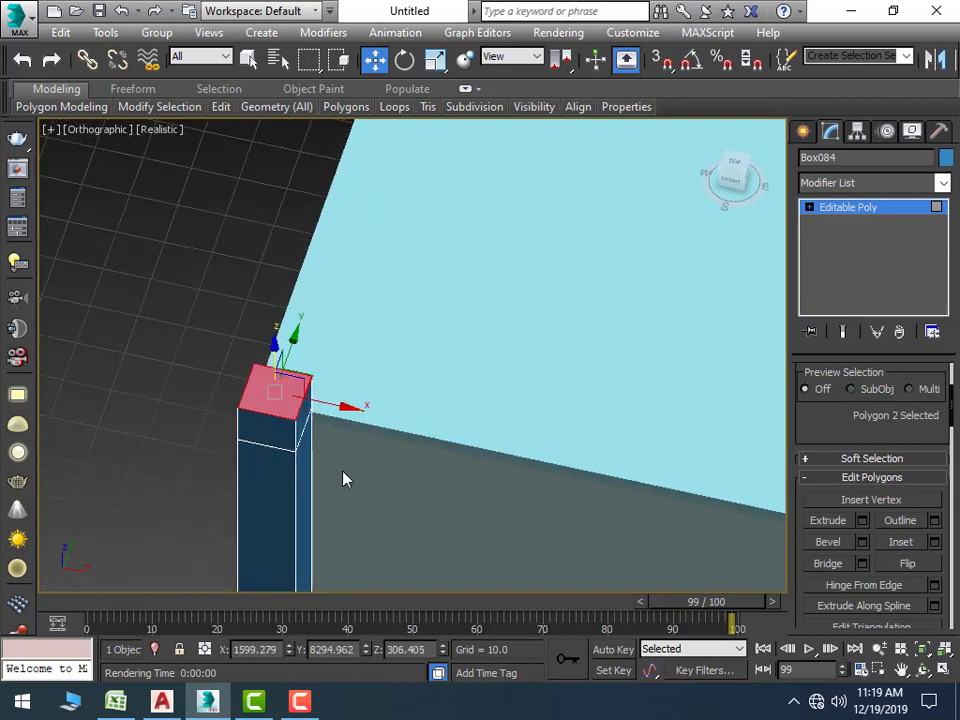
scroll(322, 465, up, 1)
click(283, 400)
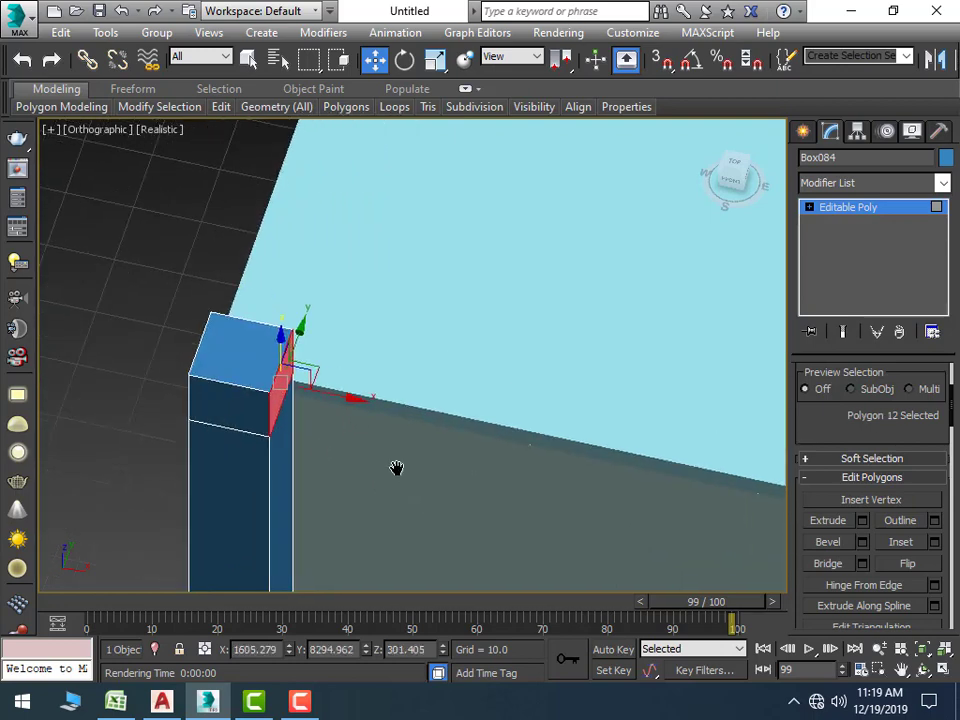
Extrude the column-top side face and stretch a cloned element along the wall's top edge as a beam
middle_drag(396, 467, 313, 397)
click(862, 520)
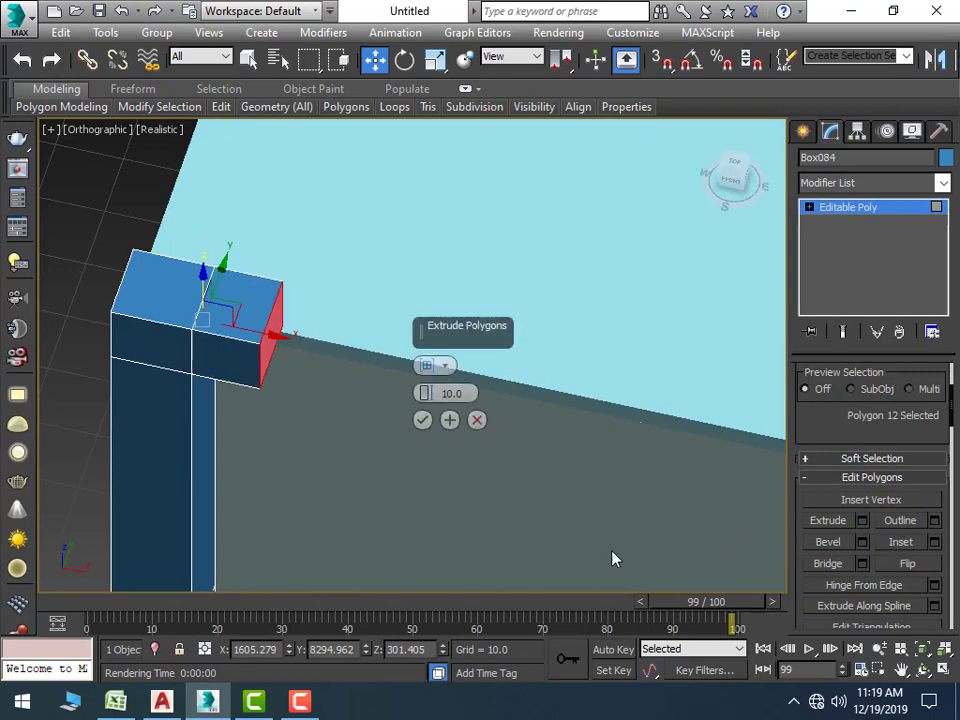
click(424, 422)
scroll(340, 480, down, 2)
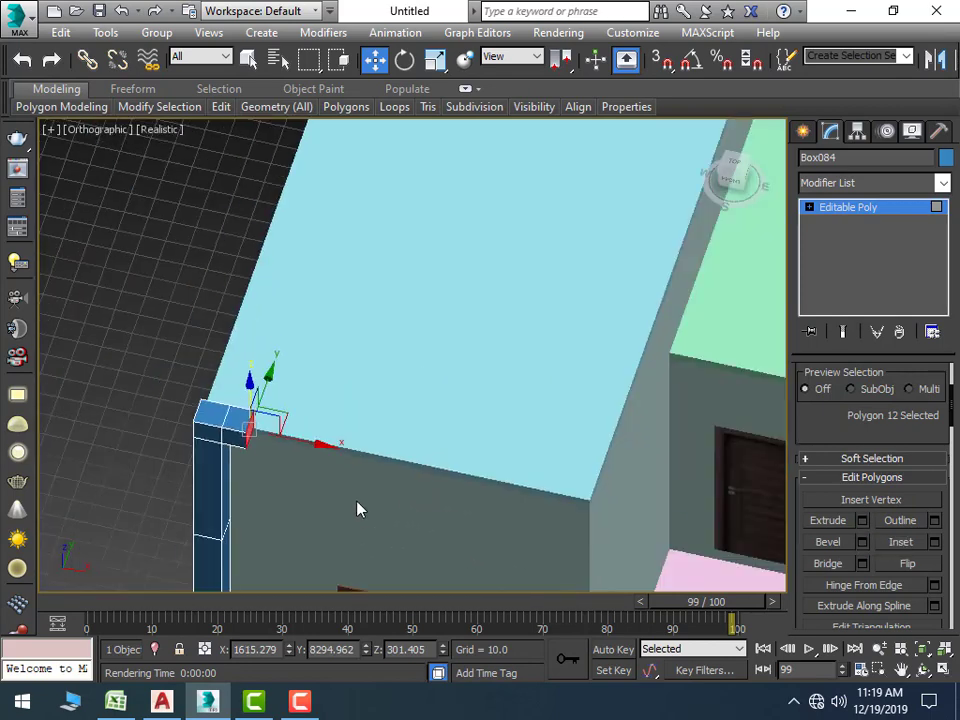
middle_drag(360, 508, 304, 462)
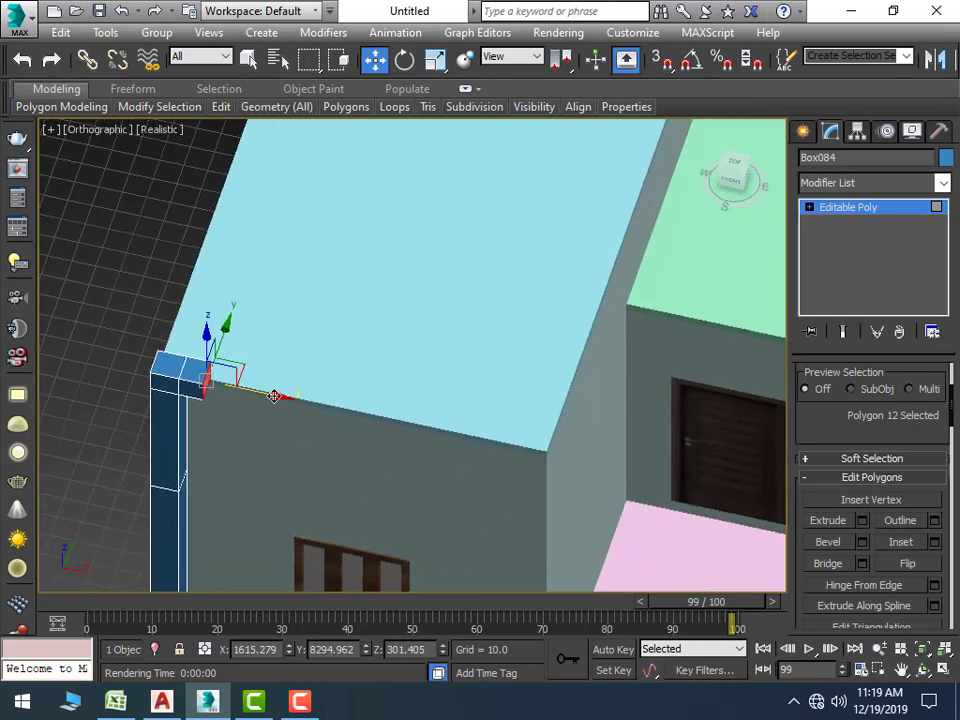
drag(311, 403, 311, 403)
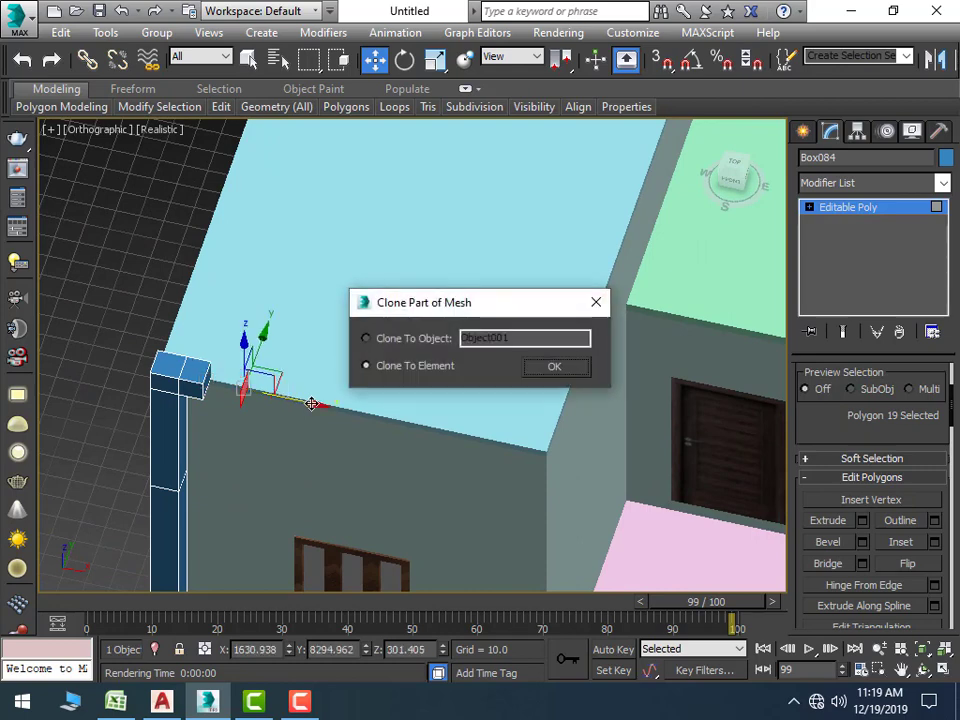
click(596, 304)
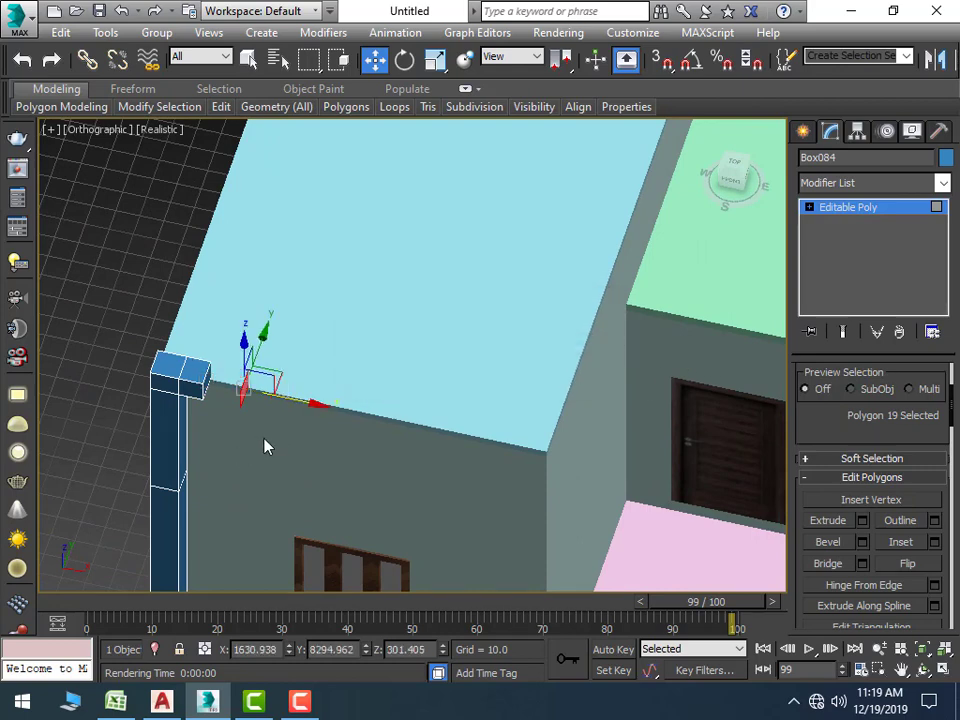
key(ctrl+z)
drag(272, 397, 606, 474)
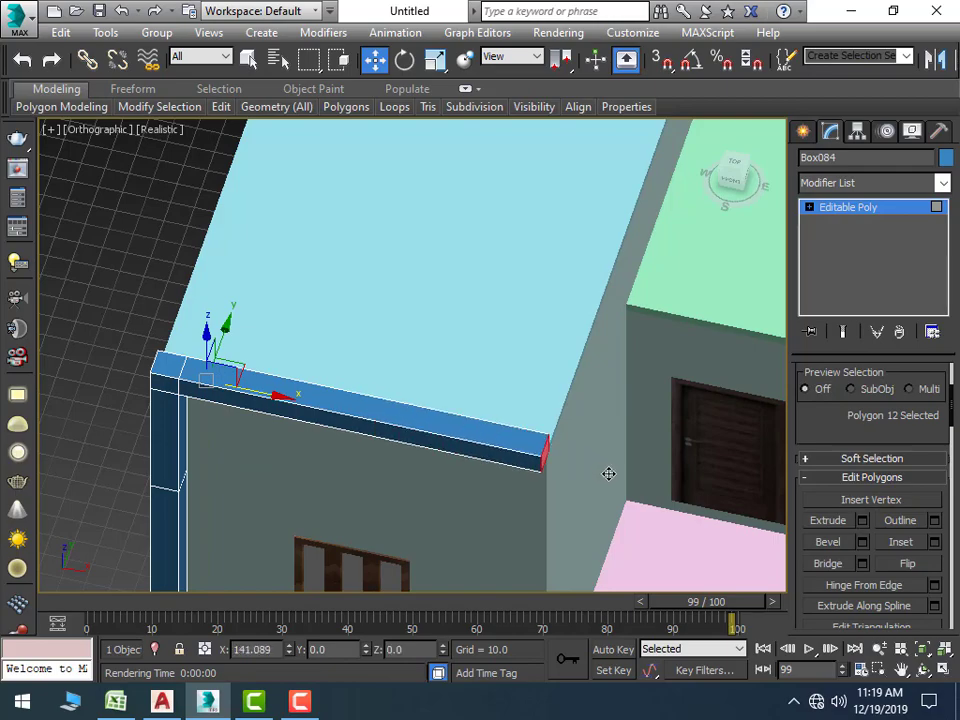
Select the beam's side face and view it straight from the front
scroll(560, 450, down, 2)
scroll(560, 450, down, 3)
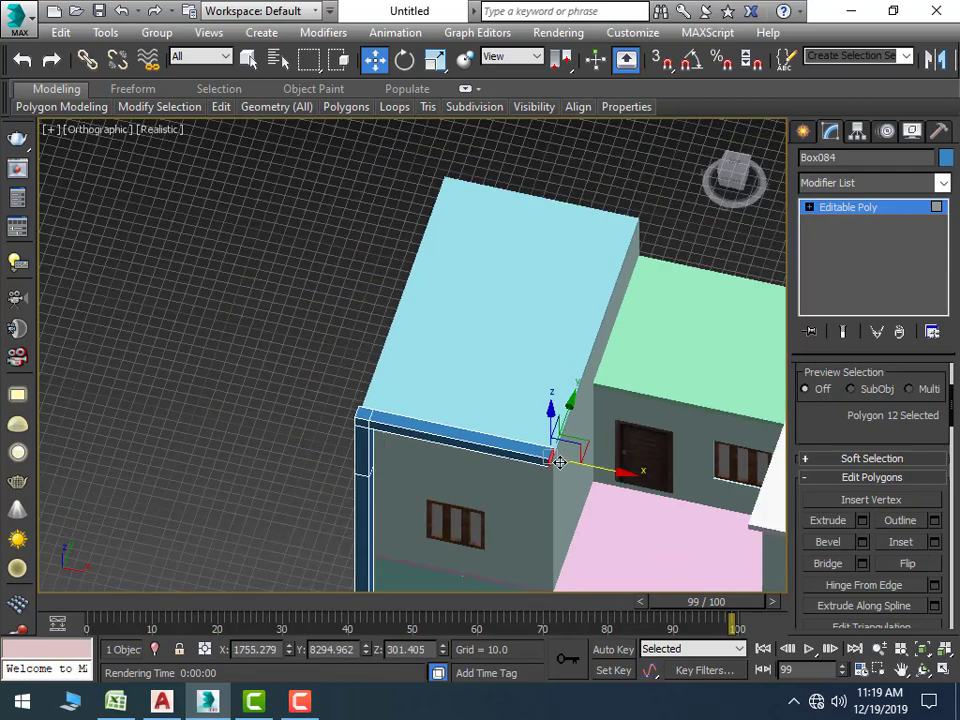
scroll(560, 450, down, 3)
alt+middle_drag(560, 450, 294, 481)
scroll(525, 454, up, 2)
scroll(581, 375, up, 2)
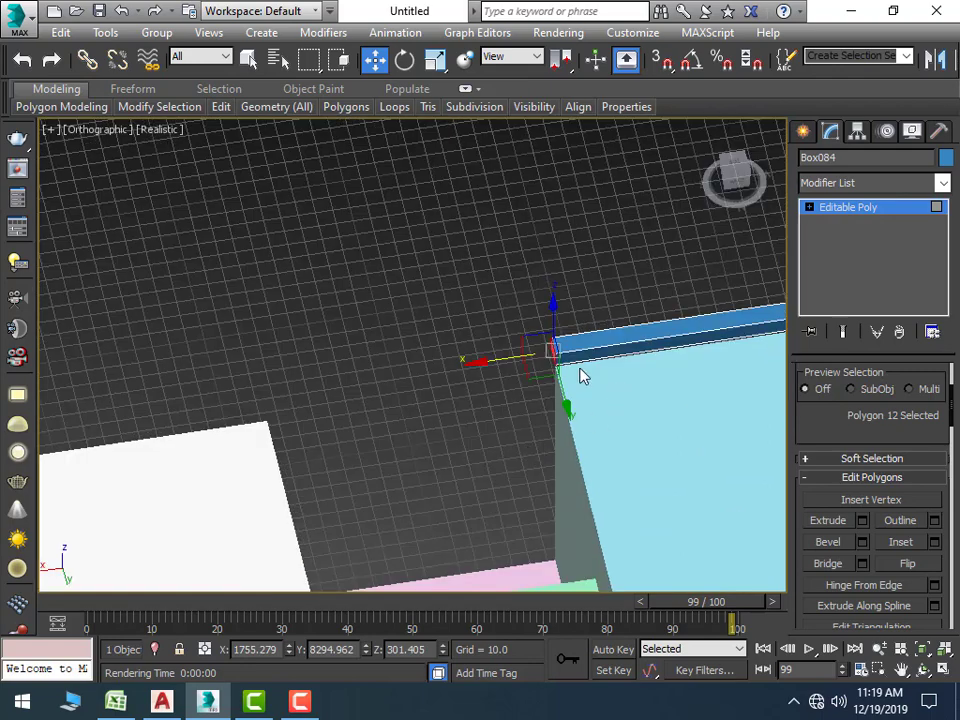
scroll(435, 339, up, 2)
mouse_move(435, 339)
middle_down()
mouse_move(466, 363)
mouse_move(407, 279)
mouse_move(428, 343)
middle_up()
click(411, 281)
mouse_move(541, 397)
middle_down()
mouse_move(519, 401)
mouse_move(505, 313)
middle_up()
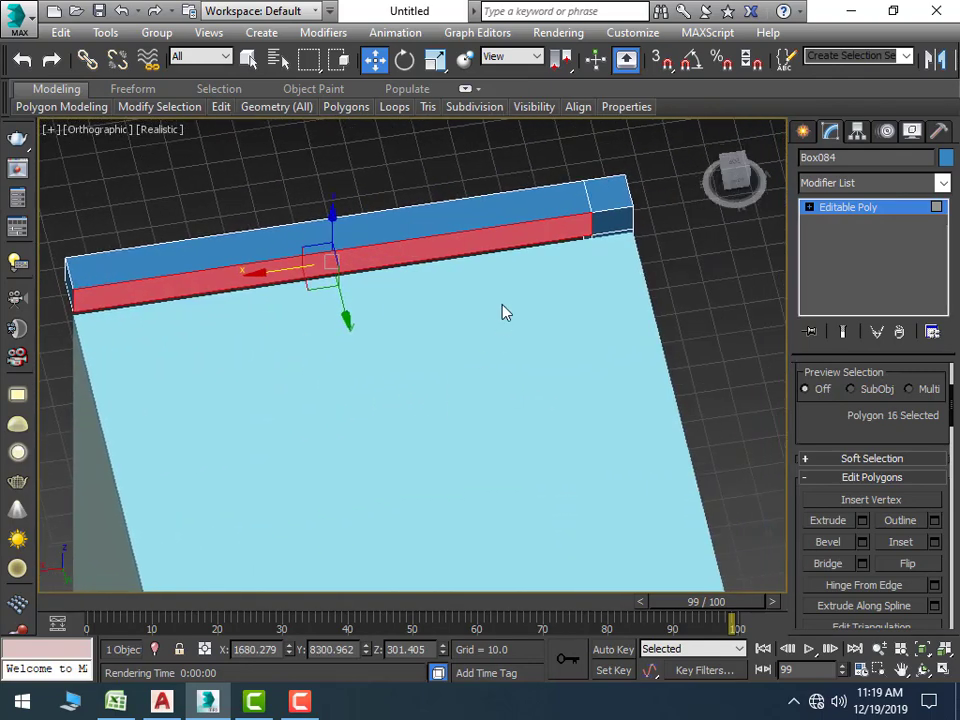
alt+middle_drag(210, 464, 446, 364)
mouse_move(335, 358)
alt+middle_down()
mouse_move(416, 384)
mouse_move(396, 371)
mouse_move(388, 317)
mouse_move(362, 337)
mouse_move(359, 318)
alt+middle_up()
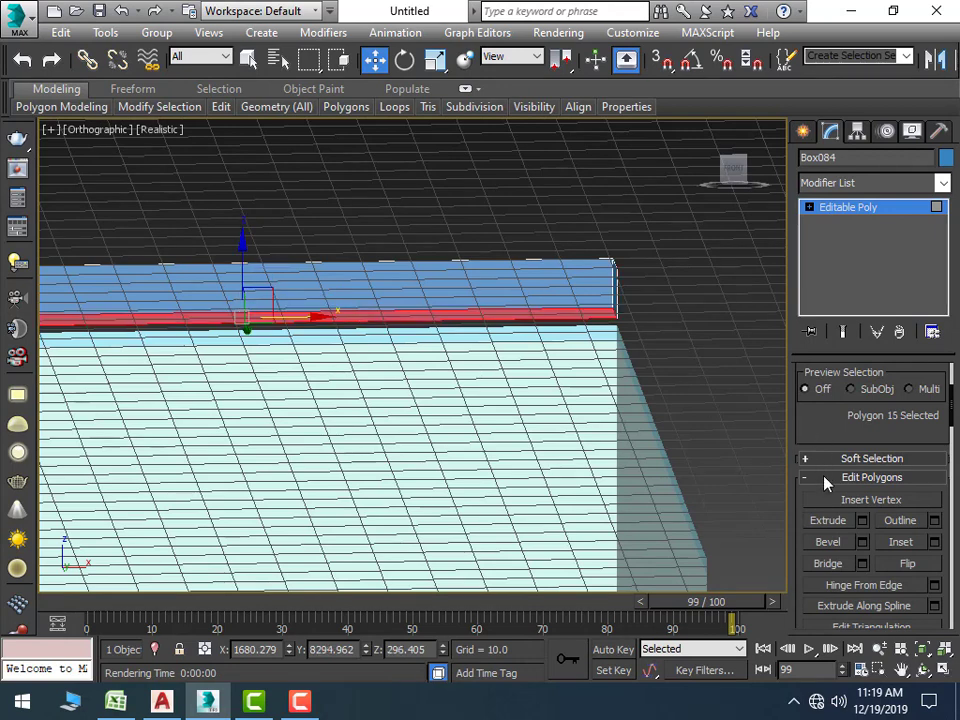
Extrude the beam's side face downward by 2.0, twice
click(863, 521)
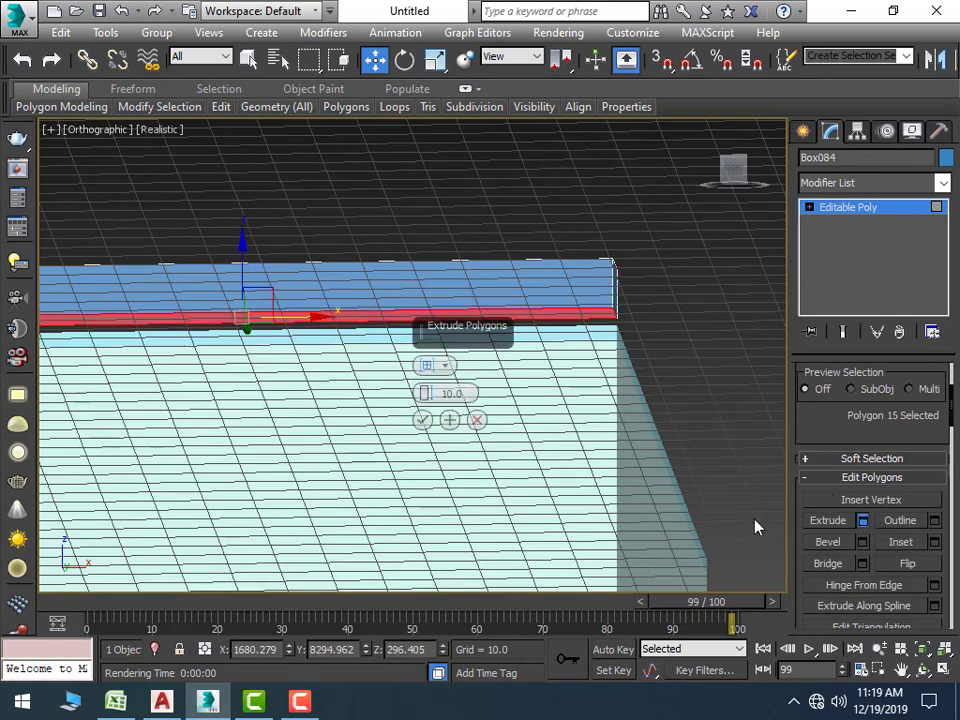
double_click(466, 393)
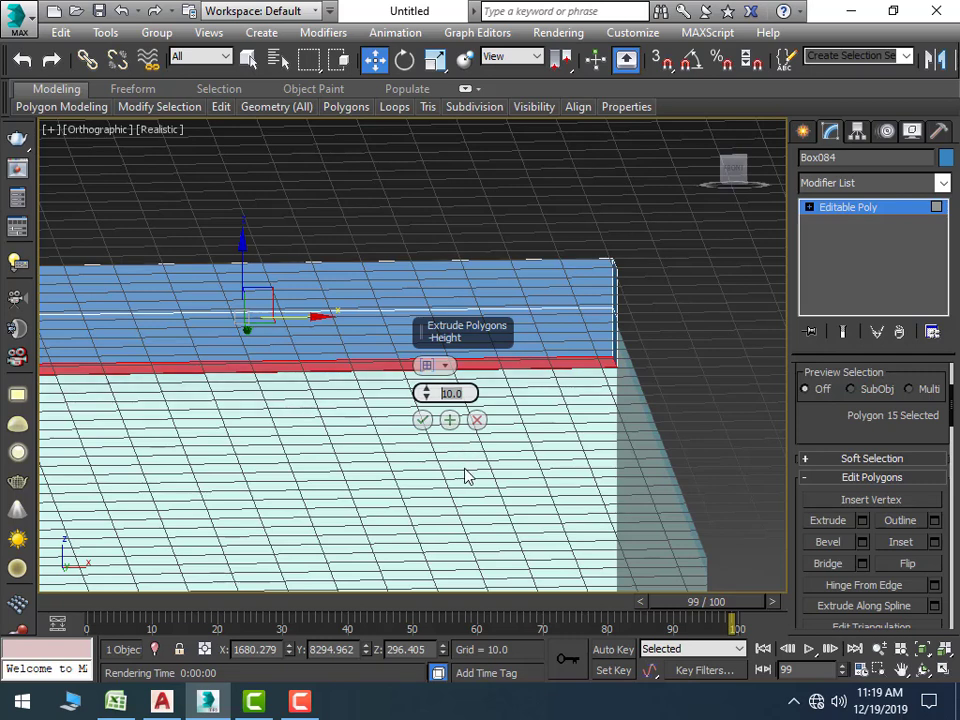
text(2)
key(Return)
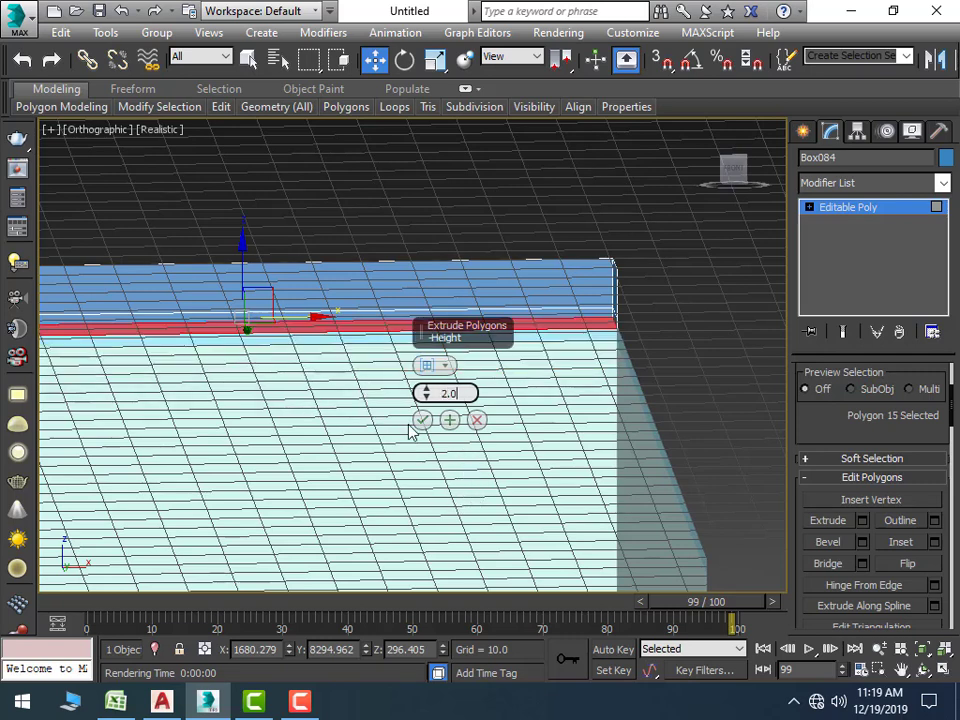
click(422, 420)
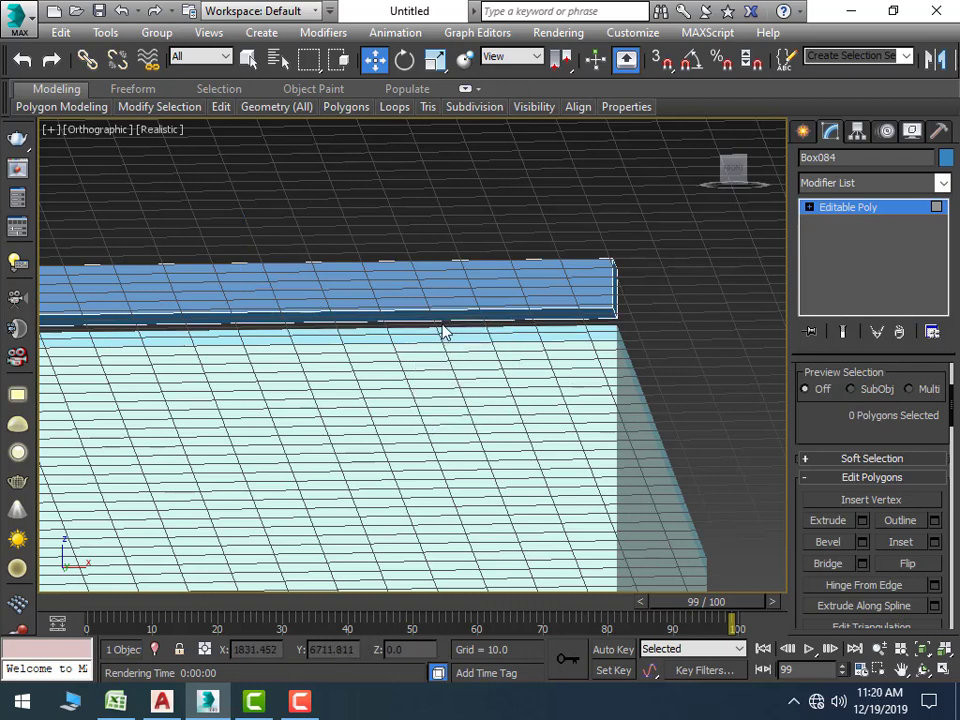
click(440, 317)
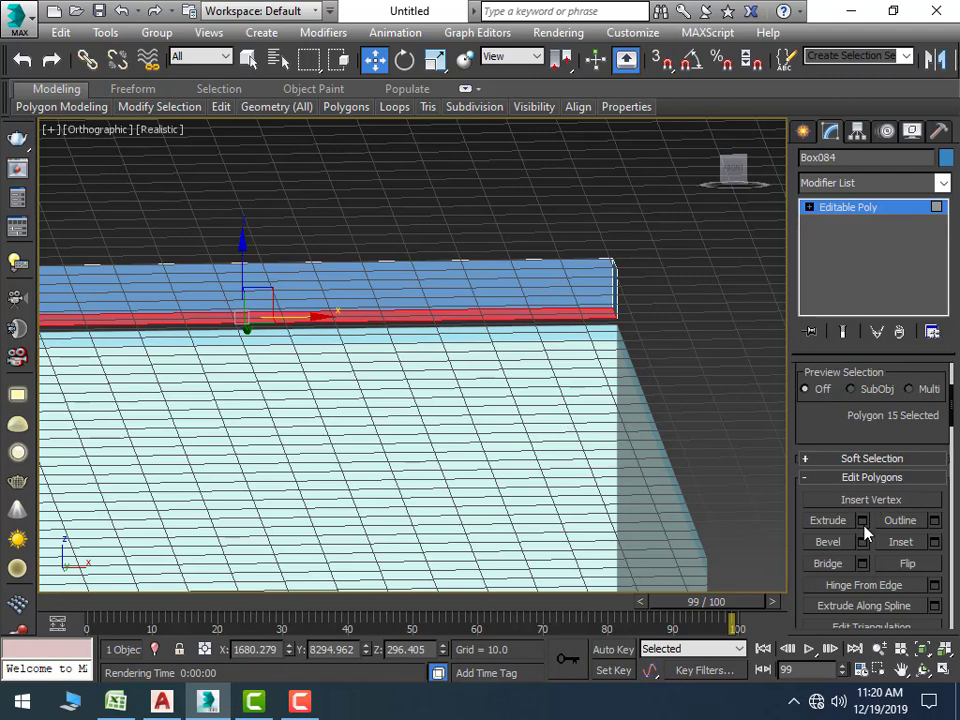
click(862, 520)
click(421, 420)
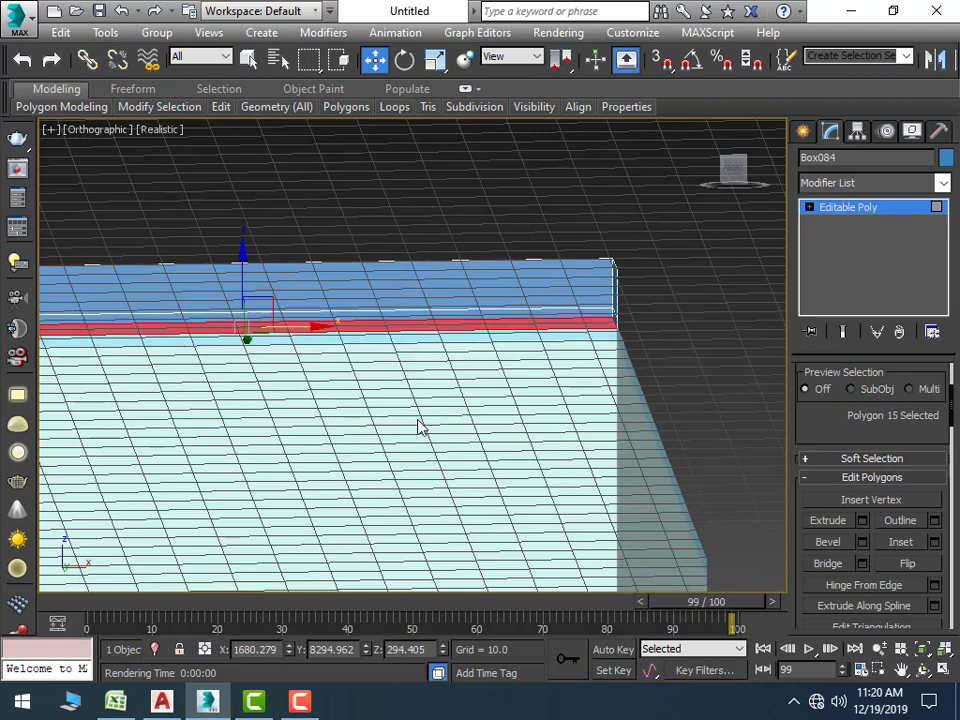
scroll(529, 364, down, 5)
Select the strip's front and end polygons
scroll(380, 440, up, 5)
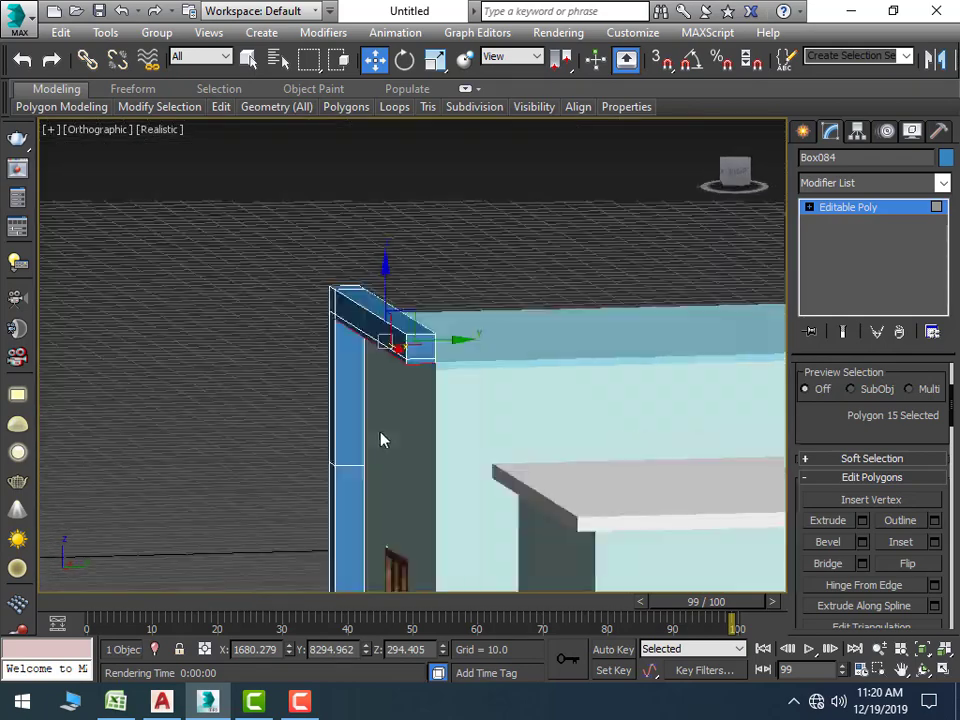
mouse_move(380, 440)
alt+middle_down()
mouse_move(510, 456)
mouse_move(428, 375)
alt+middle_up()
click(430, 330)
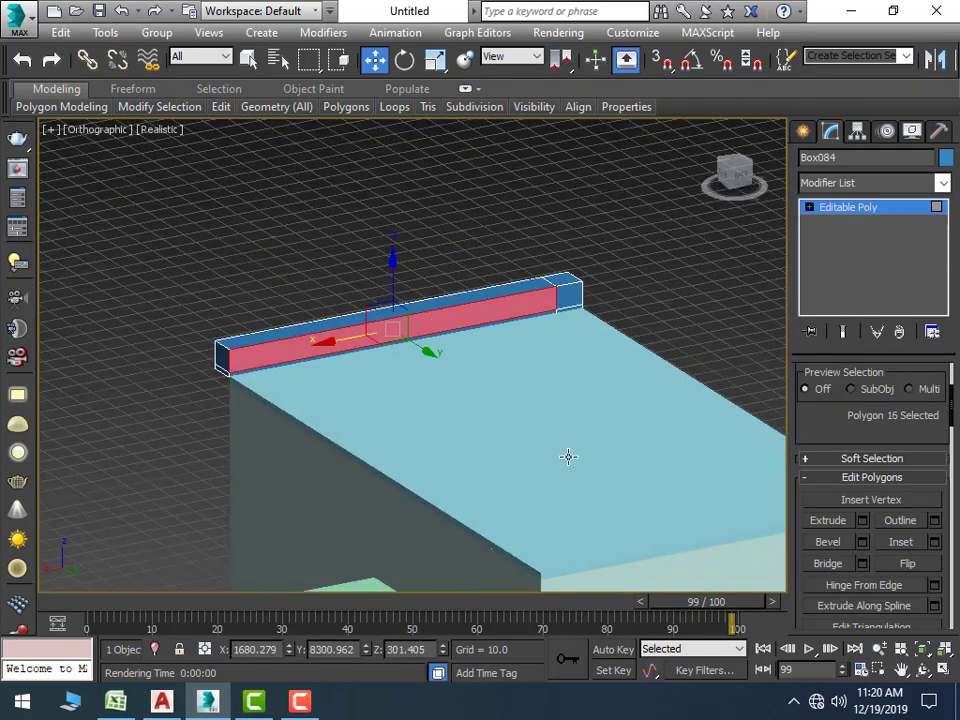
mouse_move(568, 457)
alt+middle_down()
mouse_move(454, 446)
mouse_move(323, 455)
mouse_move(424, 467)
alt+middle_up()
scroll(441, 493, down, 4)
scroll(491, 401, up, 2)
scroll(478, 362, up, 2)
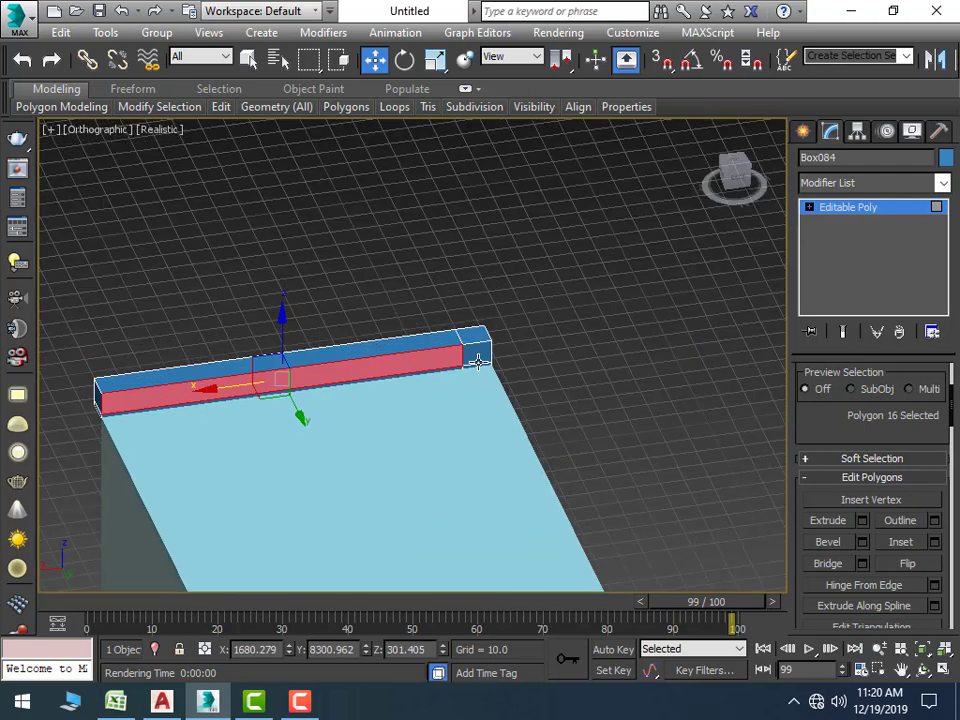
ctrl+click(480, 357)
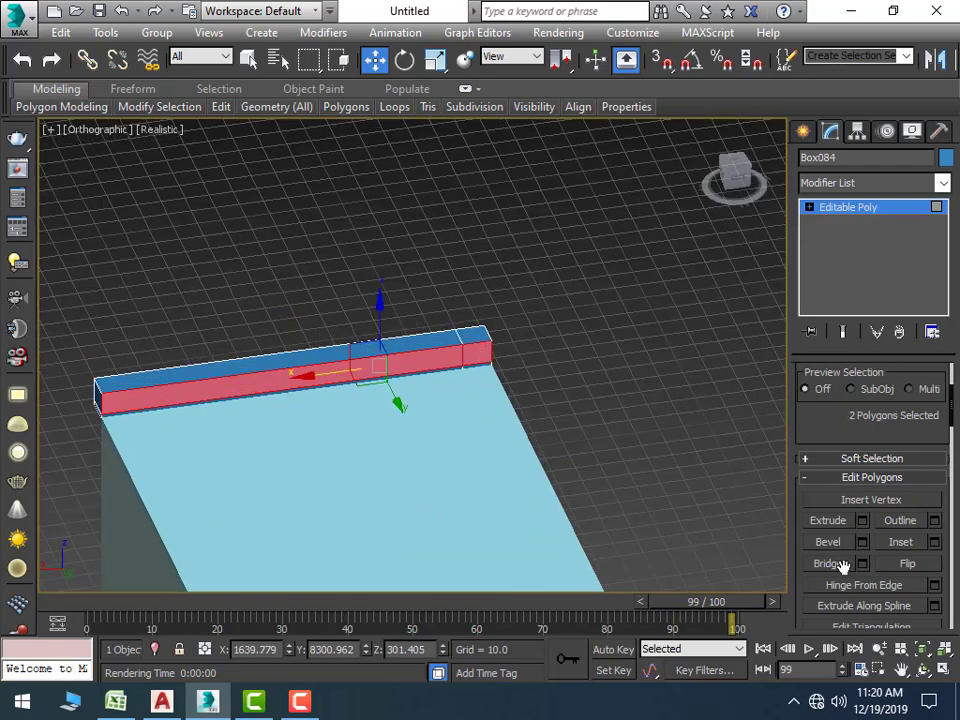
Extrude both faces by 2.0 and stretch them about 256 units along Y into a roof slab
click(863, 524)
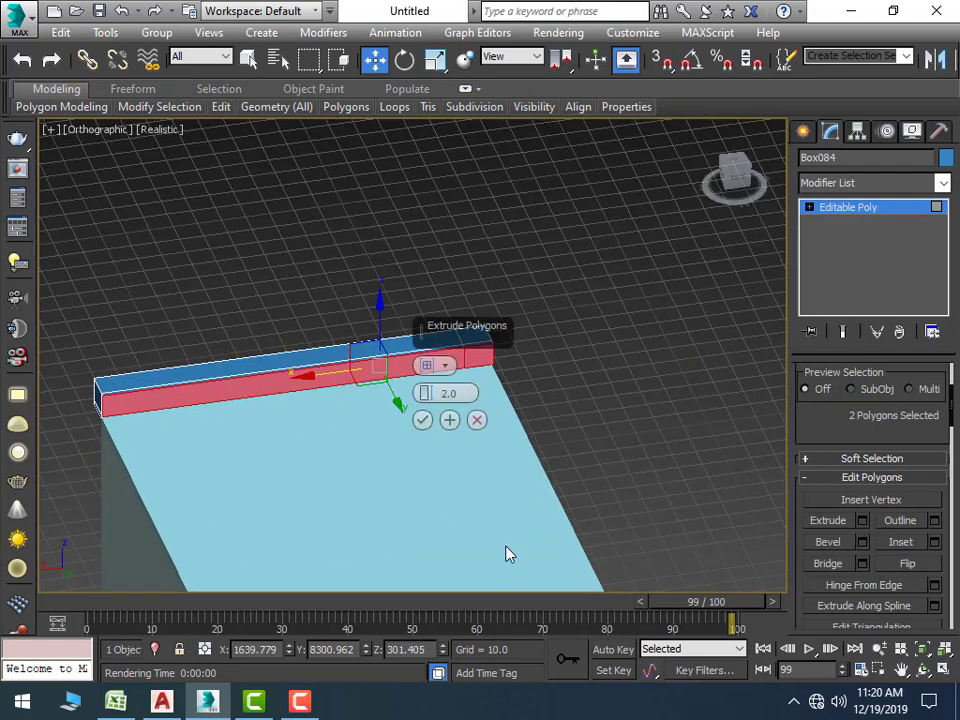
alt+middle_drag(455, 504, 461, 484)
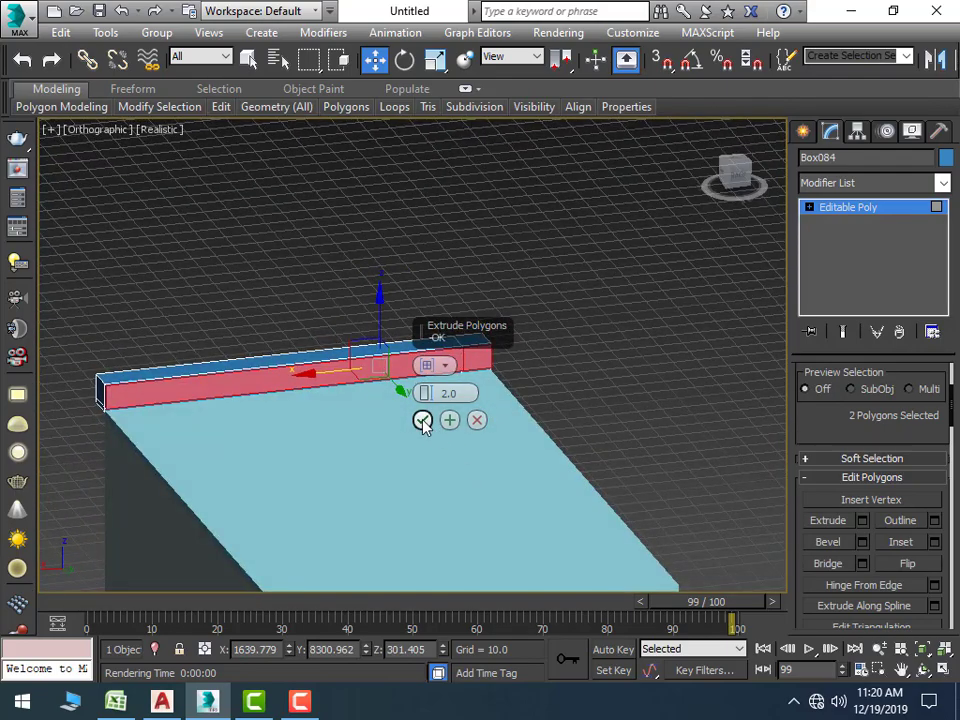
click(422, 421)
mouse_move(358, 486)
alt+middle_down()
mouse_move(510, 519)
mouse_move(484, 465)
alt+middle_up()
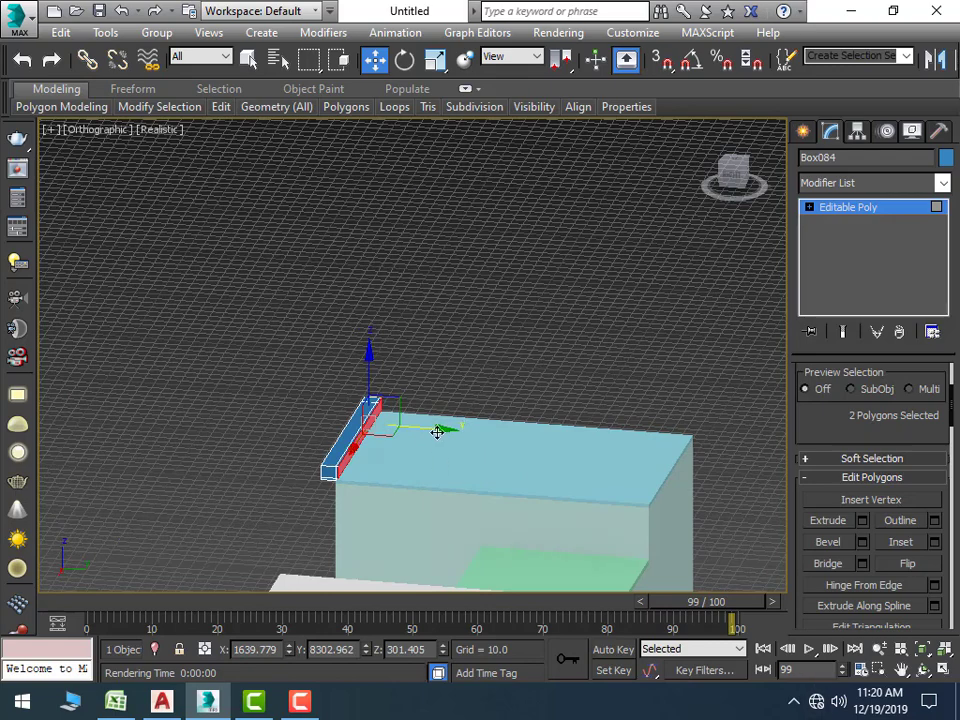
mouse_move(437, 429)
mouse_down()
mouse_move(736, 463)
mouse_move(748, 483)
mouse_up()
click(663, 323)
mouse_move(407, 429)
alt+middle_down()
mouse_move(589, 435)
mouse_move(572, 489)
mouse_move(470, 497)
mouse_move(574, 439)
mouse_move(540, 461)
mouse_move(425, 488)
mouse_move(561, 461)
mouse_move(572, 491)
mouse_move(373, 403)
mouse_move(371, 457)
mouse_move(414, 495)
mouse_move(397, 462)
mouse_move(379, 511)
alt+middle_up()
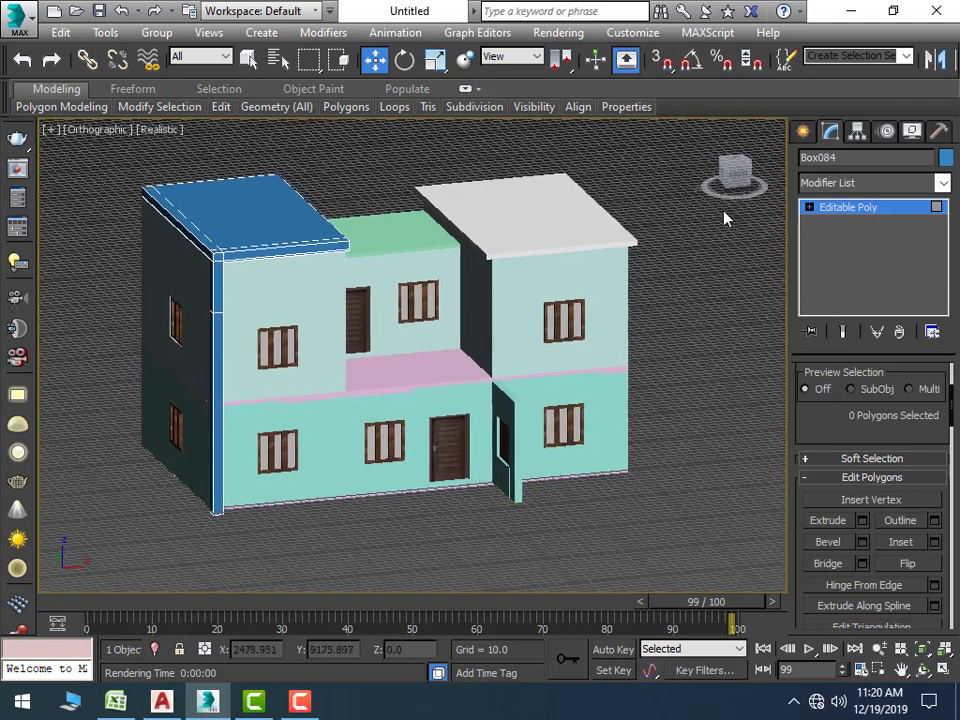
Deselect the pillar and maximize the Top viewport zoomed out over the building
click(310, 513)
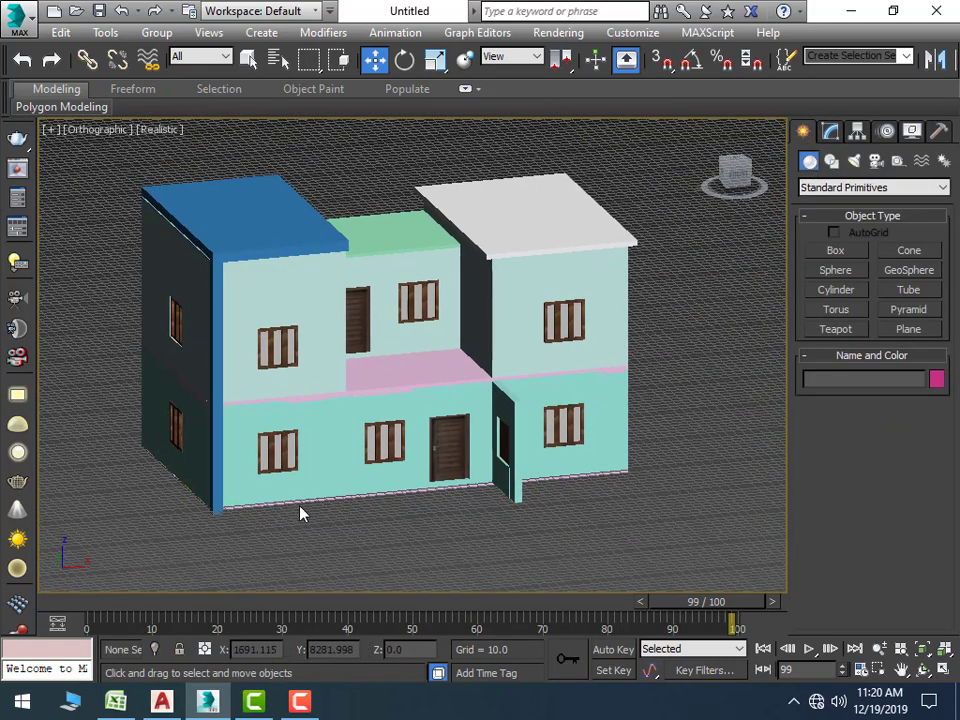
key(alt+w)
click(306, 514)
key(alt+w)
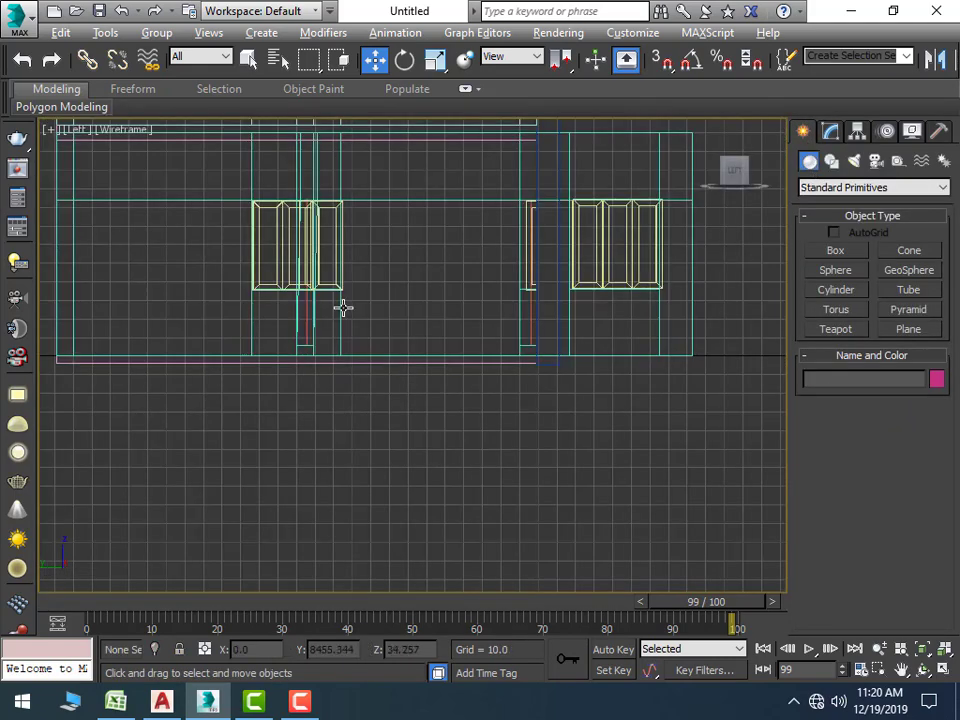
key(alt+w)
click(281, 294)
key(alt+w)
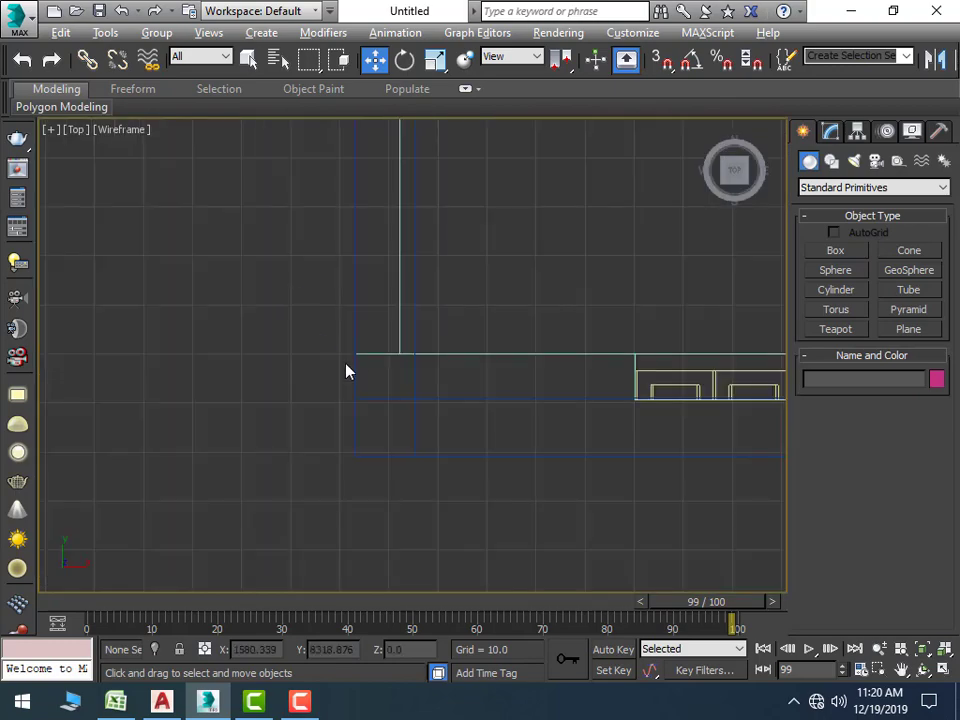
scroll(414, 418, down, 2)
scroll(386, 399, down, 2)
scroll(242, 373, down, 2)
scroll(242, 373, down, 1)
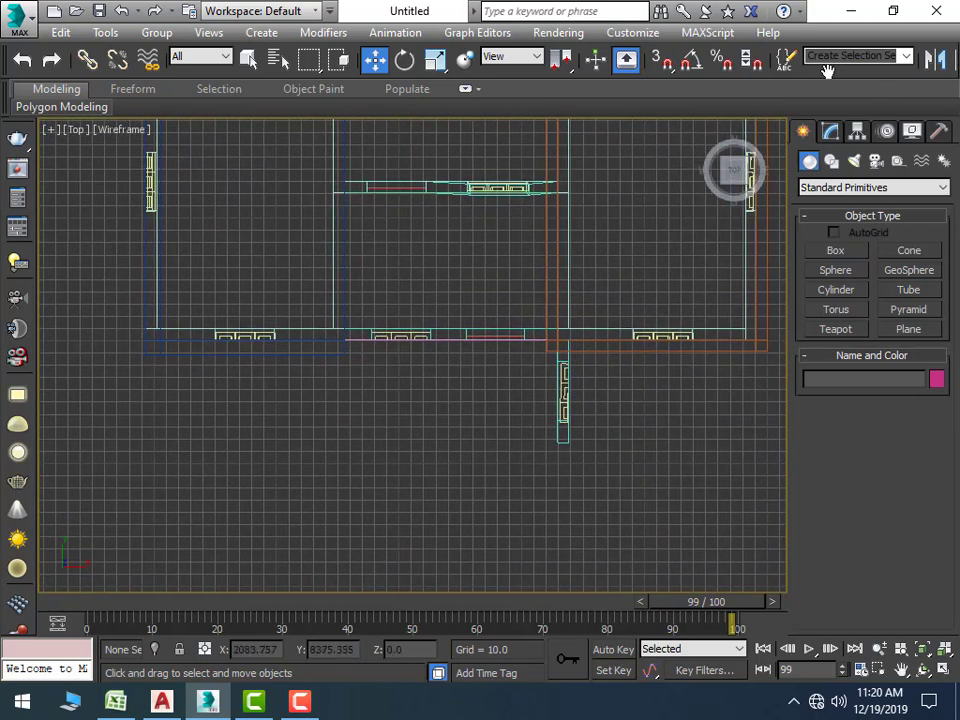
With vertex snap on, draw Box085 measuring 84 × 174 × -186.405 over the front door
click(661, 59)
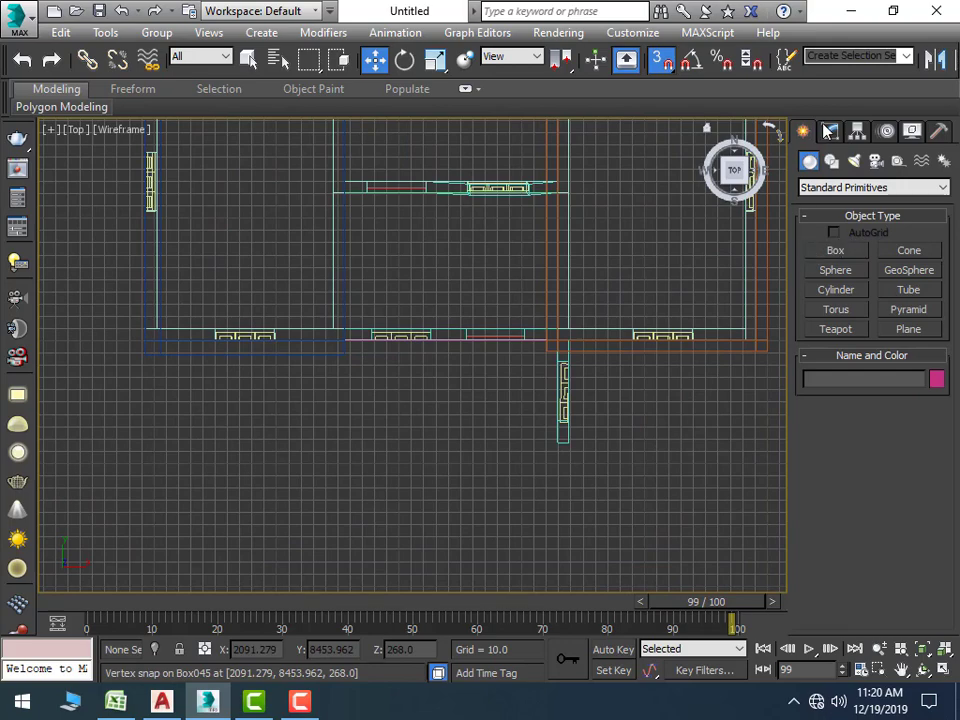
click(836, 252)
scroll(411, 371, up, 4)
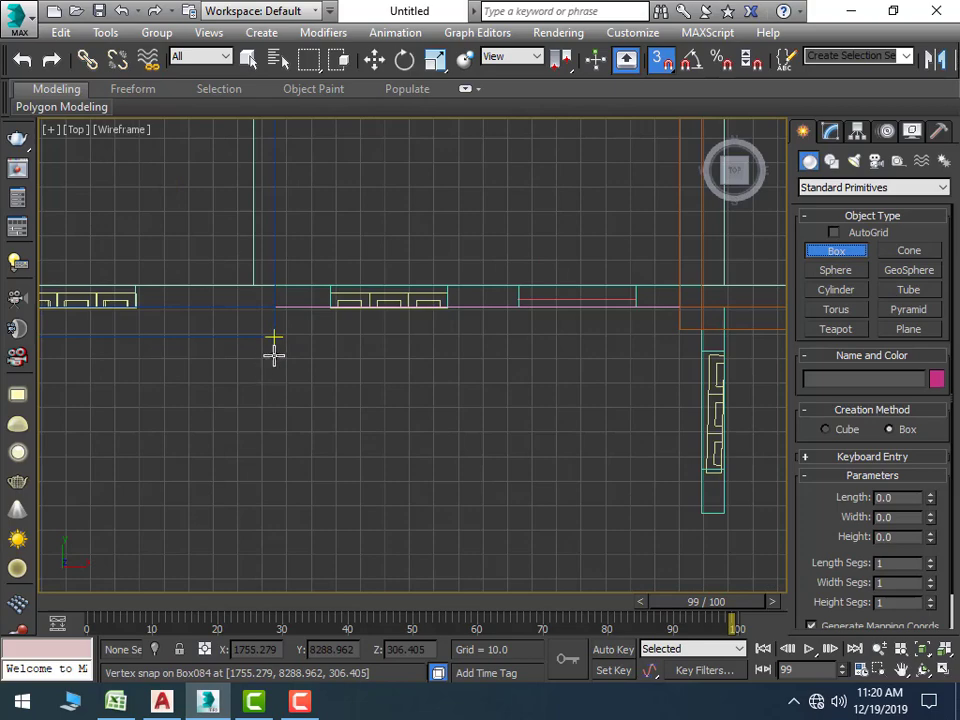
scroll(285, 396, down, 3)
scroll(285, 362, up, 5)
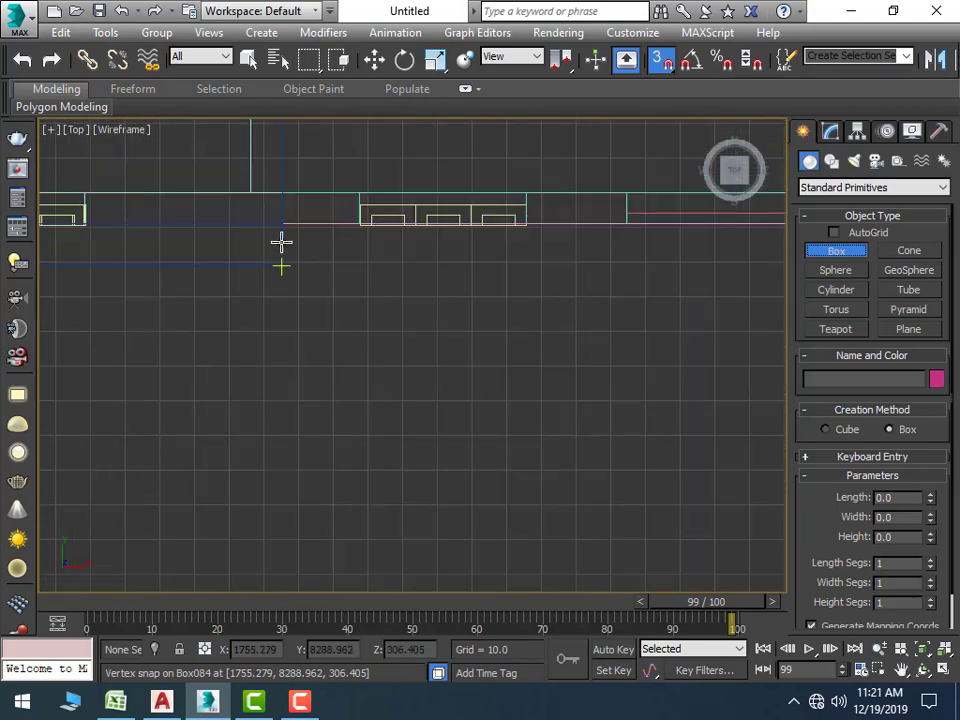
drag(282, 225, 571, 519)
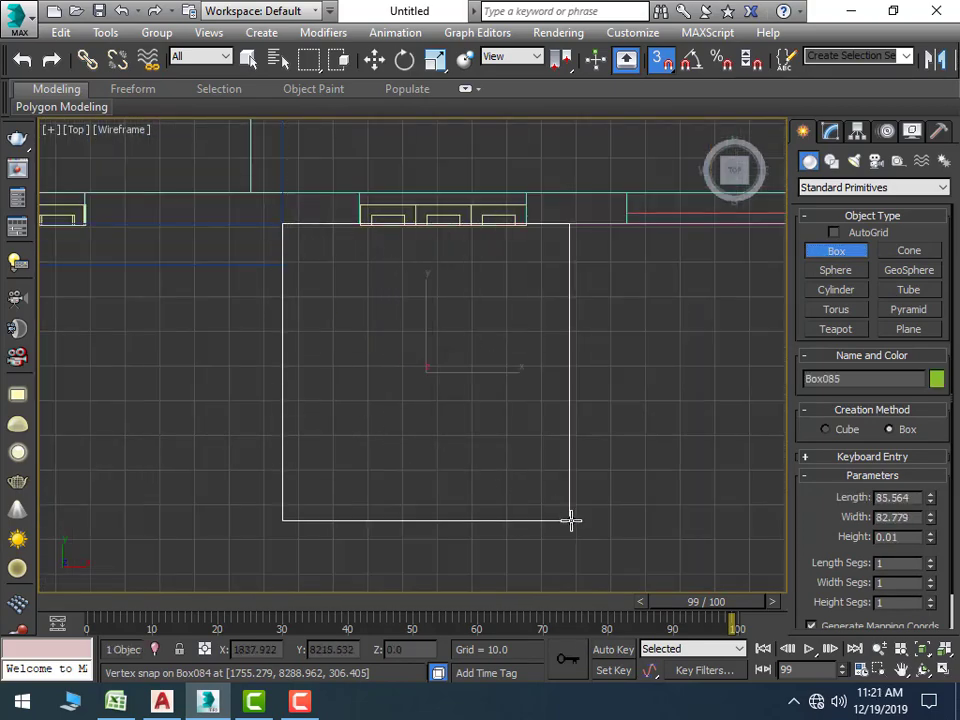
scroll(571, 519, down, 3)
middle_drag(564, 523, 306, 538)
drag(571, 519, 452, 543)
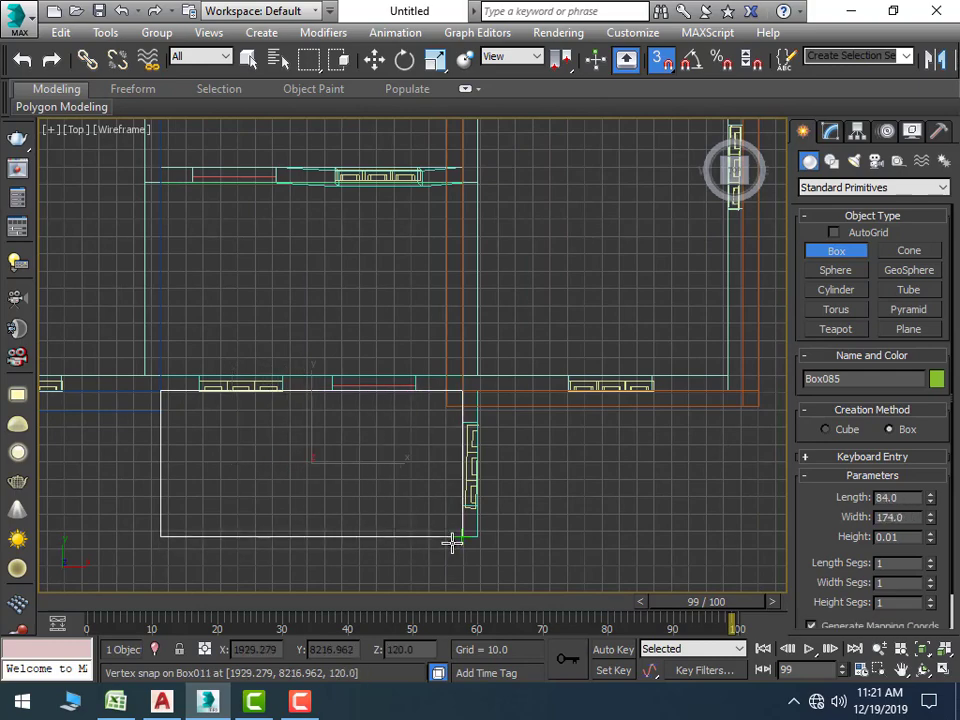
click(488, 540)
key(alt+w)
key(alt+w)
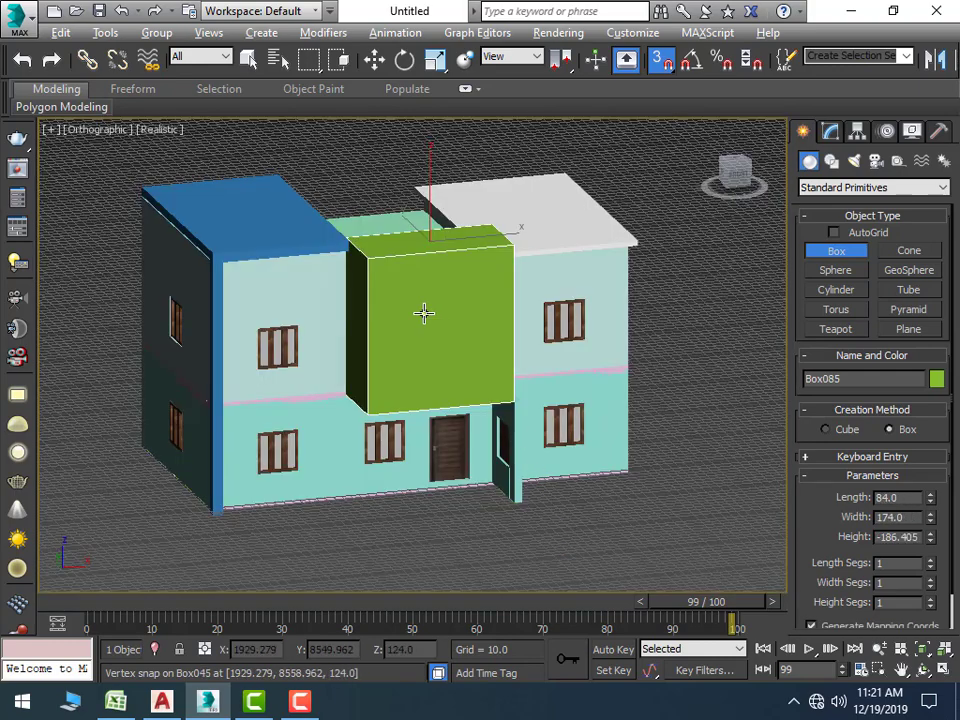
Flatten Box085 to height 4 and move it to sit on the middle block's roof
click(830, 132)
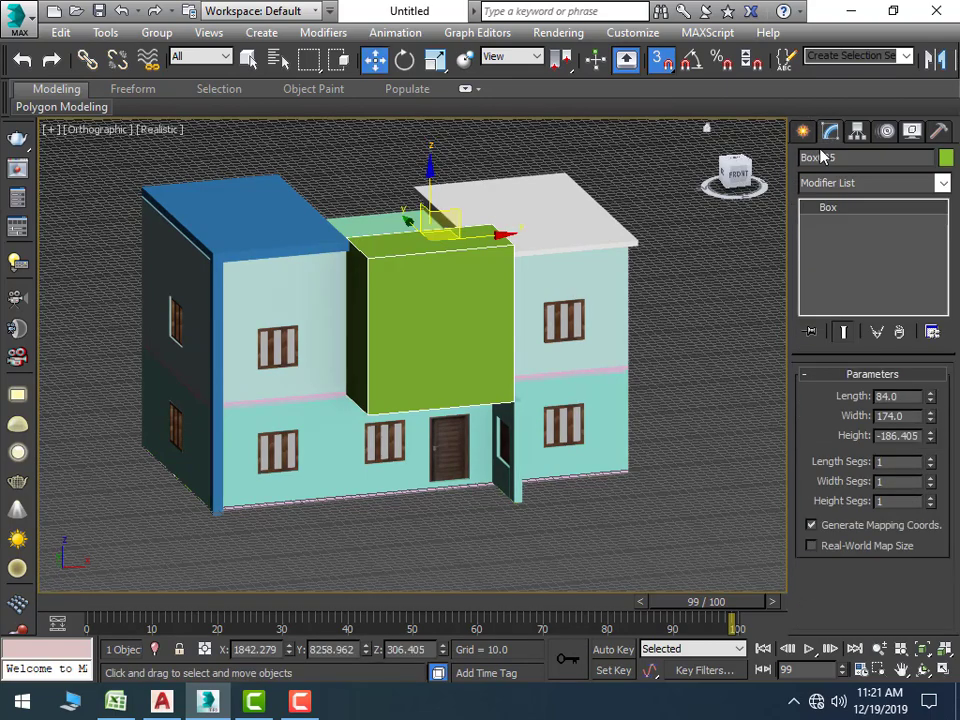
click(897, 435)
text(4)
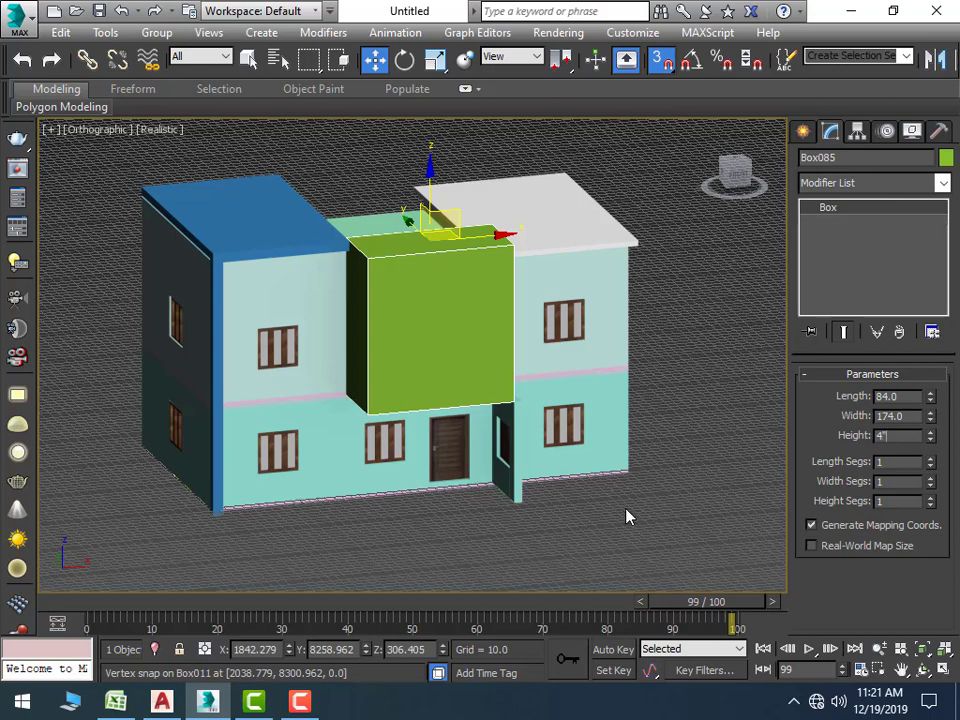
key(Return)
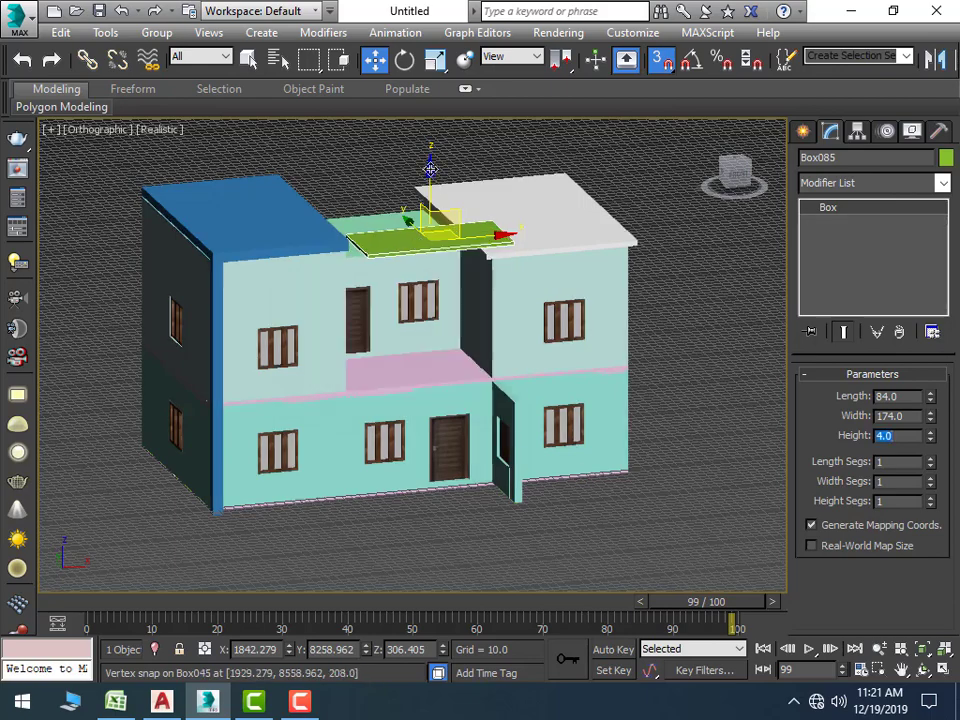
mouse_move(430, 170)
mouse_down()
mouse_move(417, 519)
mouse_move(428, 229)
mouse_up()
Put the white roof slab Box068 back onto the roof and reselect Box085
scroll(467, 274, up, 2)
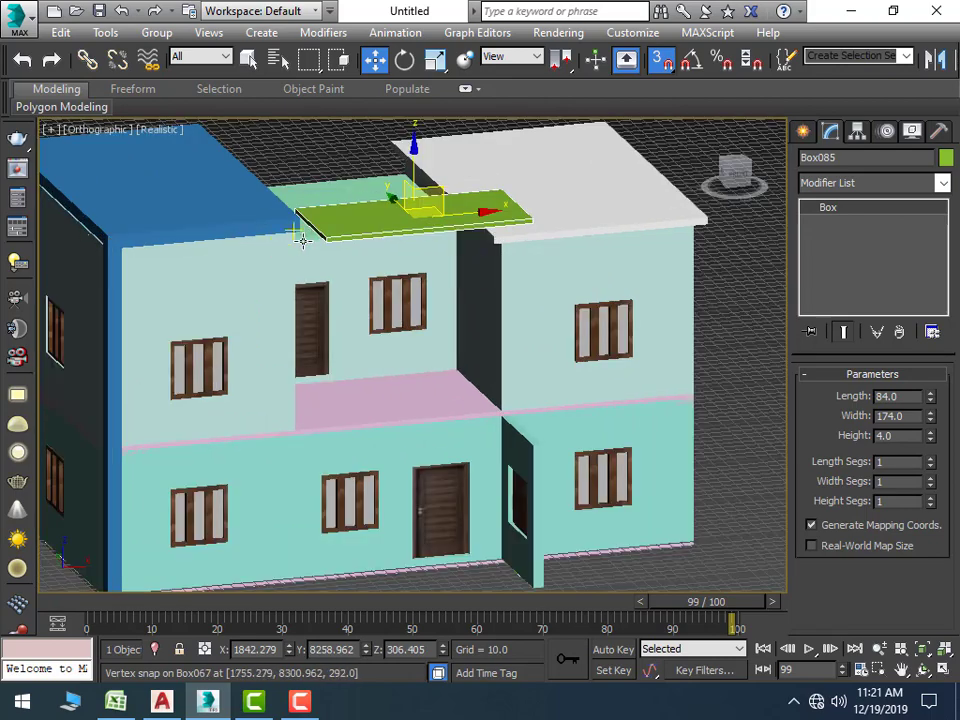
scroll(530, 223, up, 1)
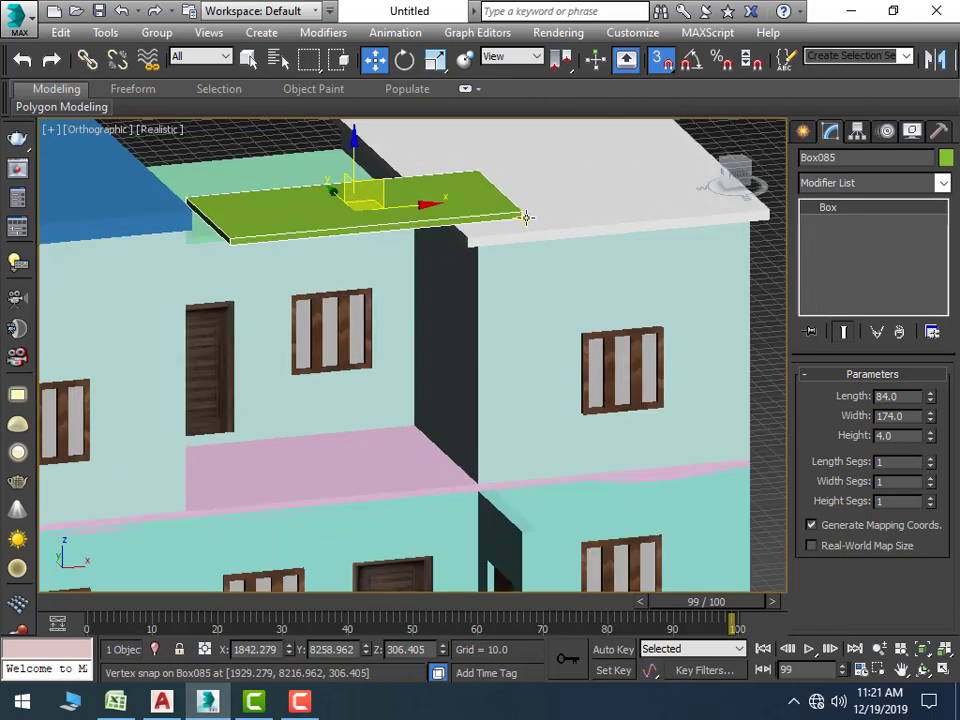
scroll(523, 216, down, 2)
middle_drag(497, 371, 408, 250)
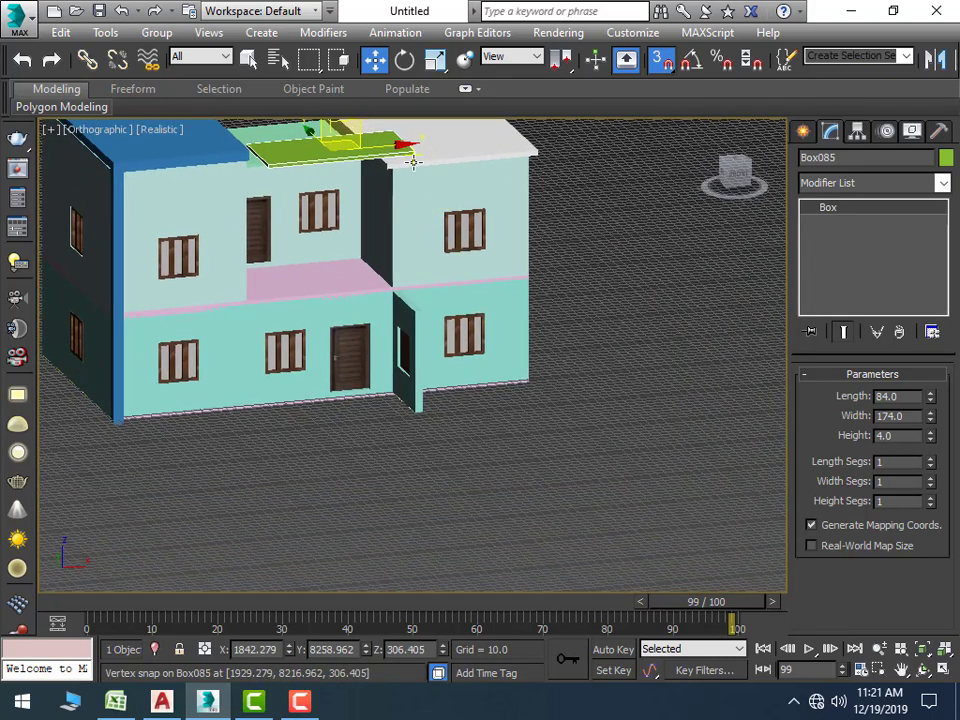
mouse_move(411, 165)
mouse_down()
mouse_move(373, 435)
mouse_move(335, 427)
mouse_move(415, 414)
mouse_up()
drag(448, 478, 450, 444)
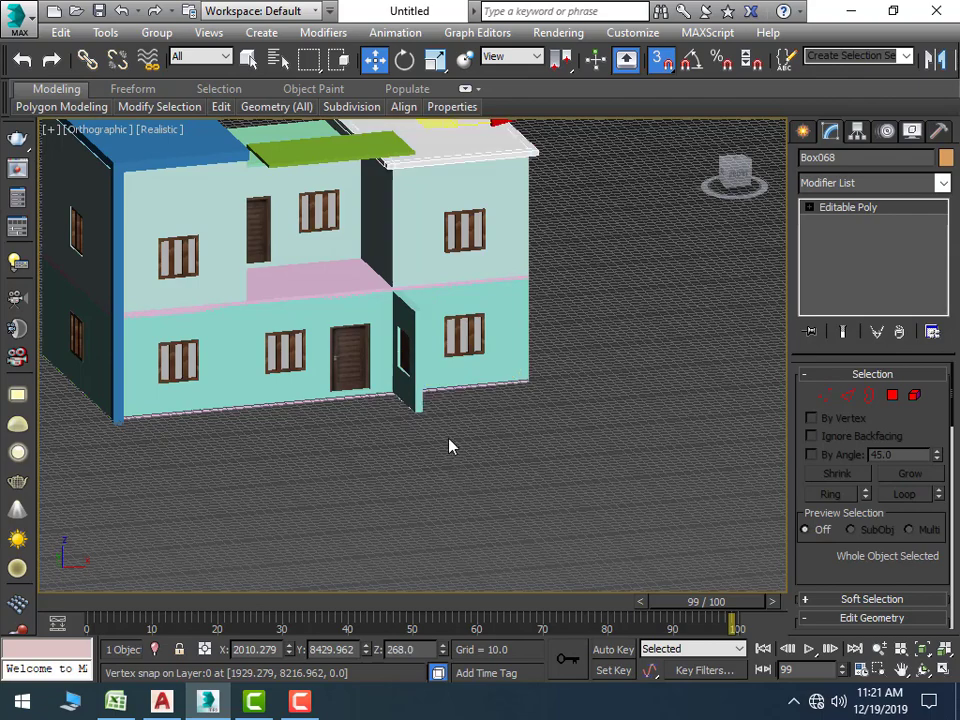
scroll(455, 430, down, 3)
scroll(476, 278, up, 4)
click(296, 338)
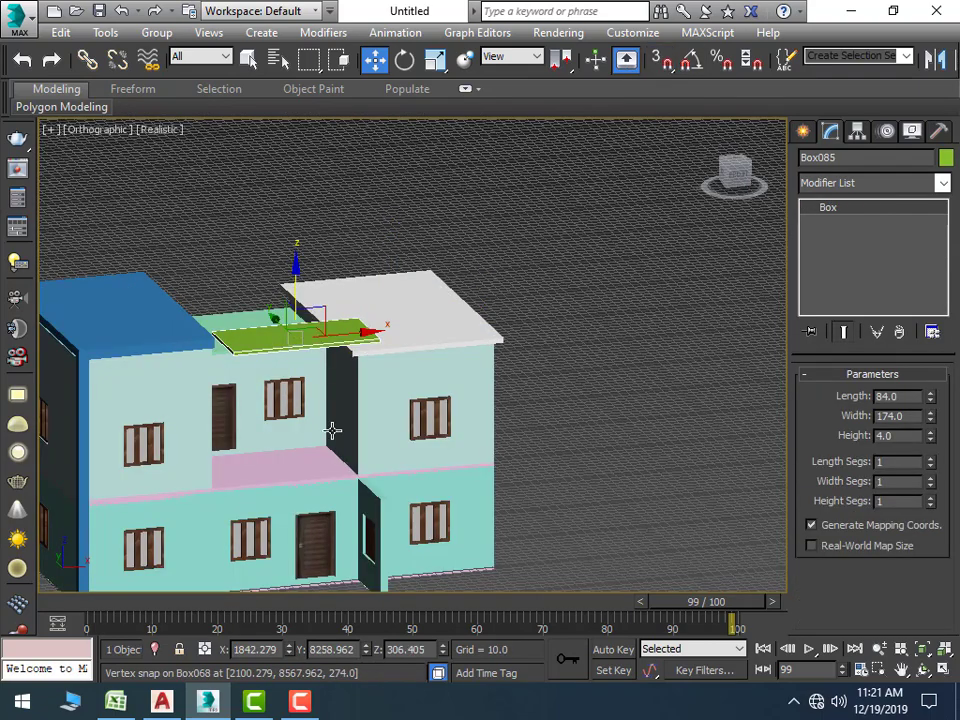
Switch to Perspective and lower Box085 to the ground in front of the middle door
scroll(409, 450, down, 5)
key(p)
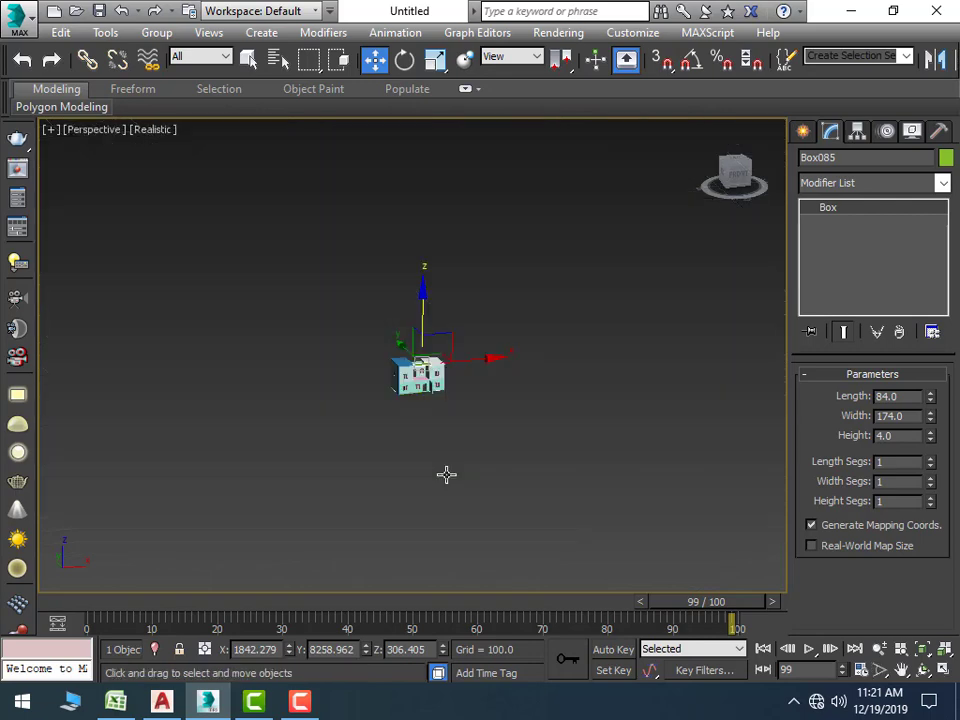
scroll(422, 407, up, 3)
scroll(416, 514, up, 3)
scroll(427, 444, up, 2)
middle_drag(427, 444, 536, 406)
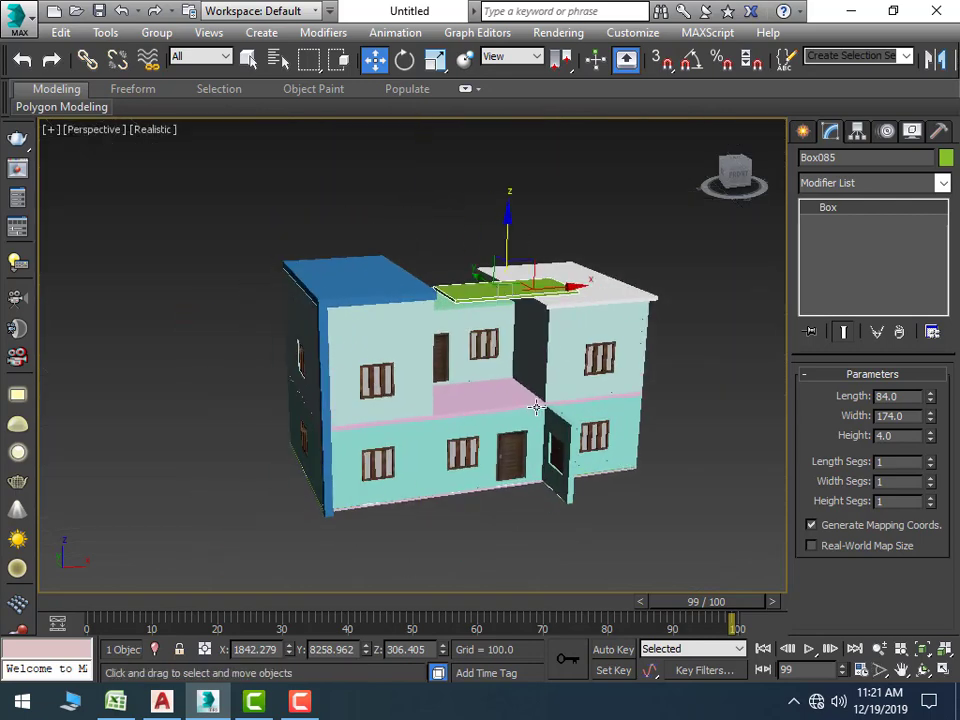
drag(509, 218, 477, 443)
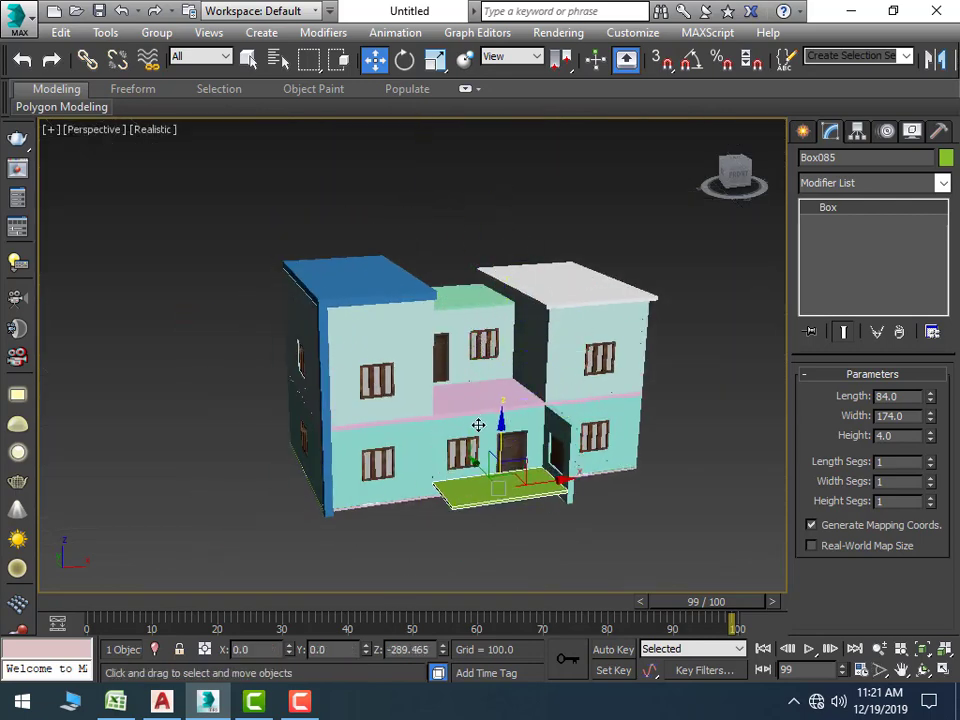
scroll(477, 443, up, 5)
middle_drag(484, 507, 448, 294)
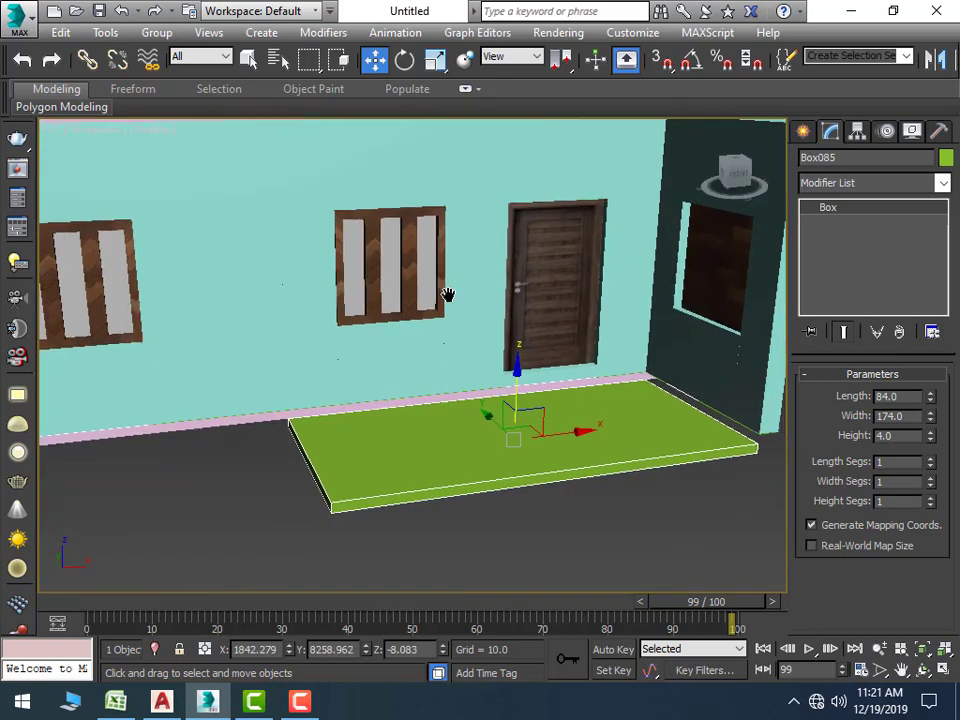
alt+middle_drag(380, 452, 514, 401)
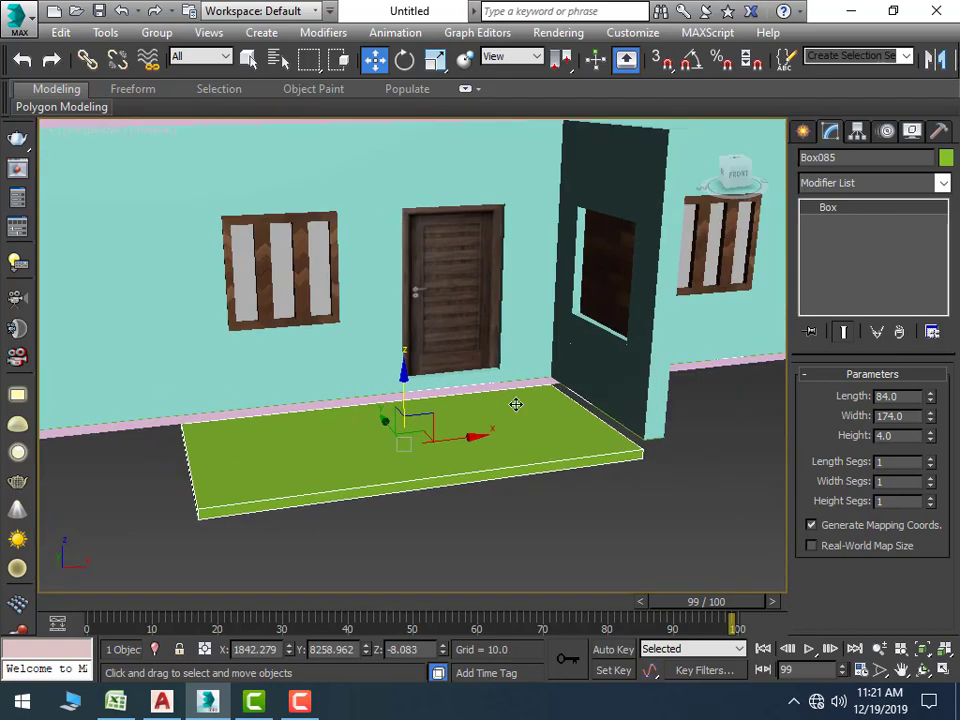
Snap the slab's corner to the wall corner using 3D vertex snap
click(661, 59)
scroll(591, 377, up, 3)
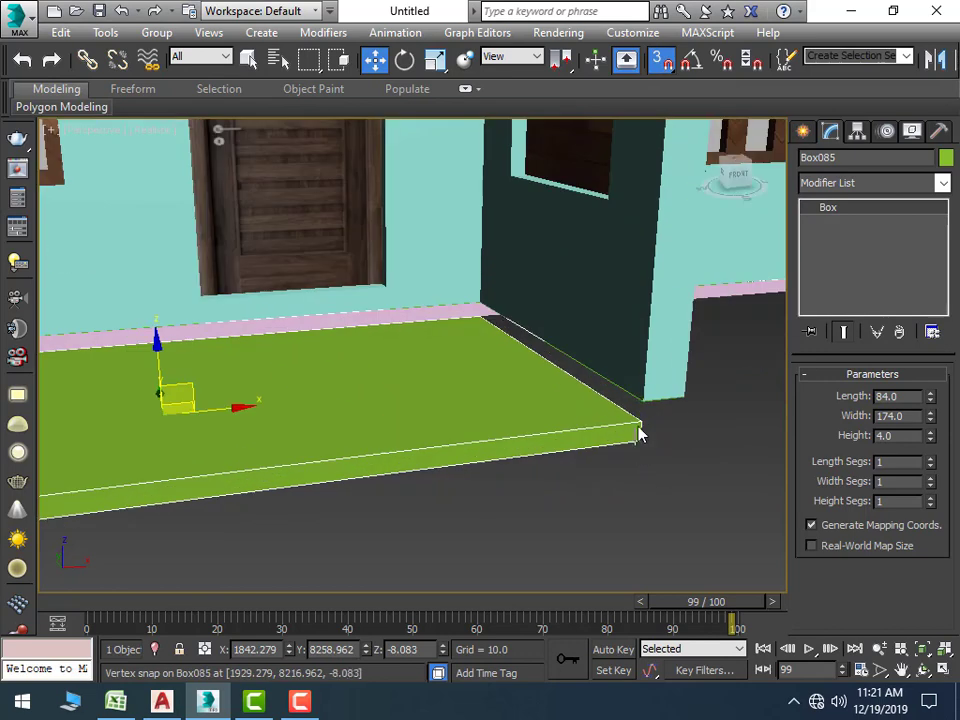
drag(640, 432, 637, 399)
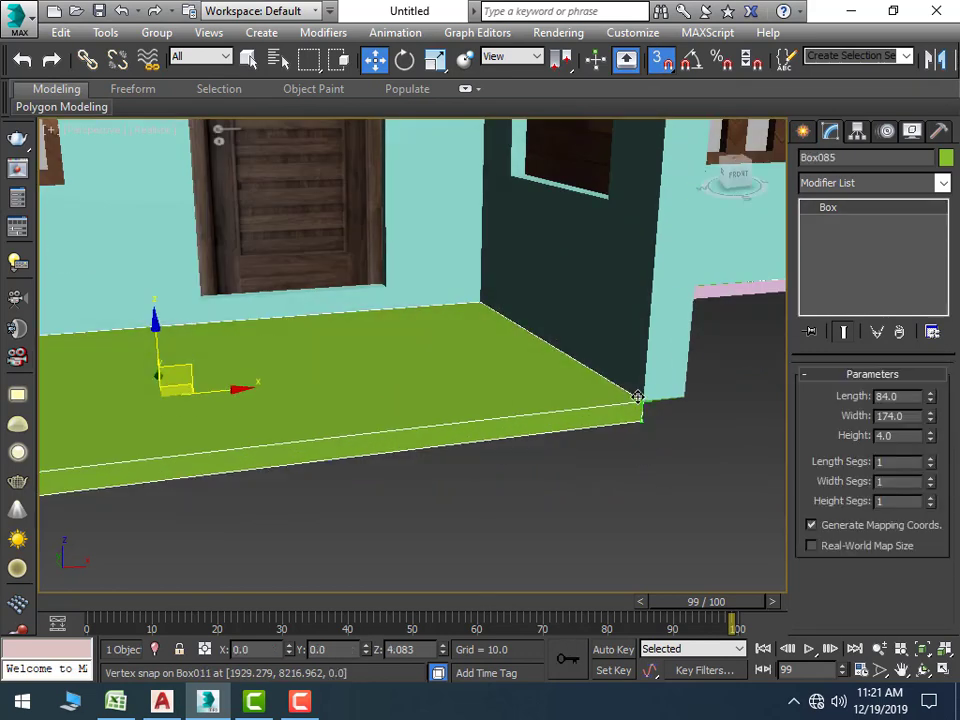
click(652, 456)
Orbit around the building to inspect the step from below
scroll(544, 483, down, 5)
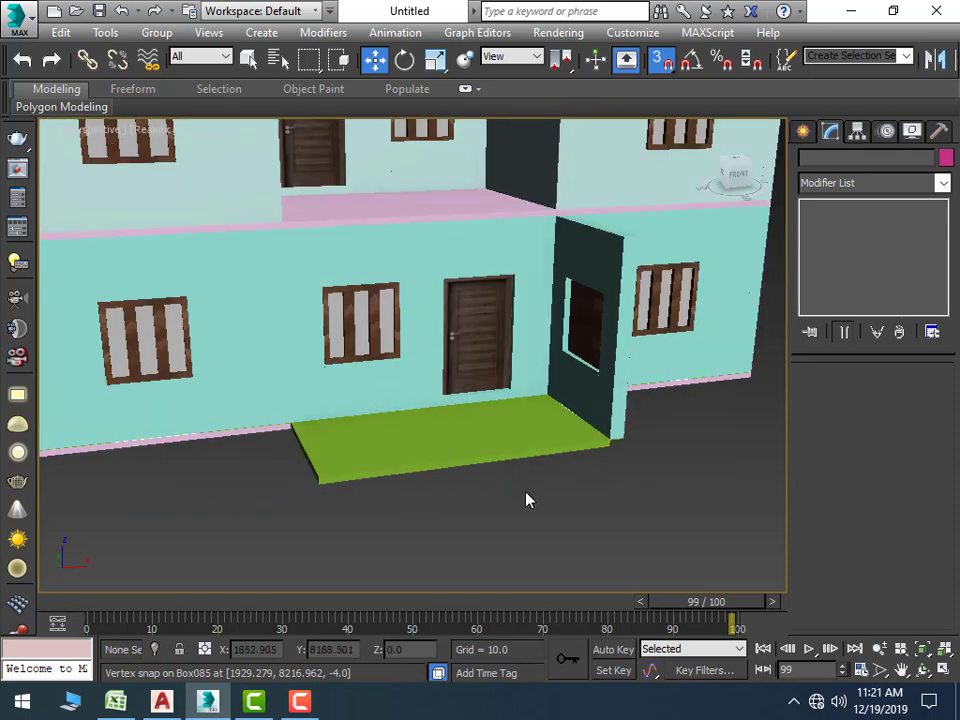
alt+middle_drag(528, 500, 416, 499)
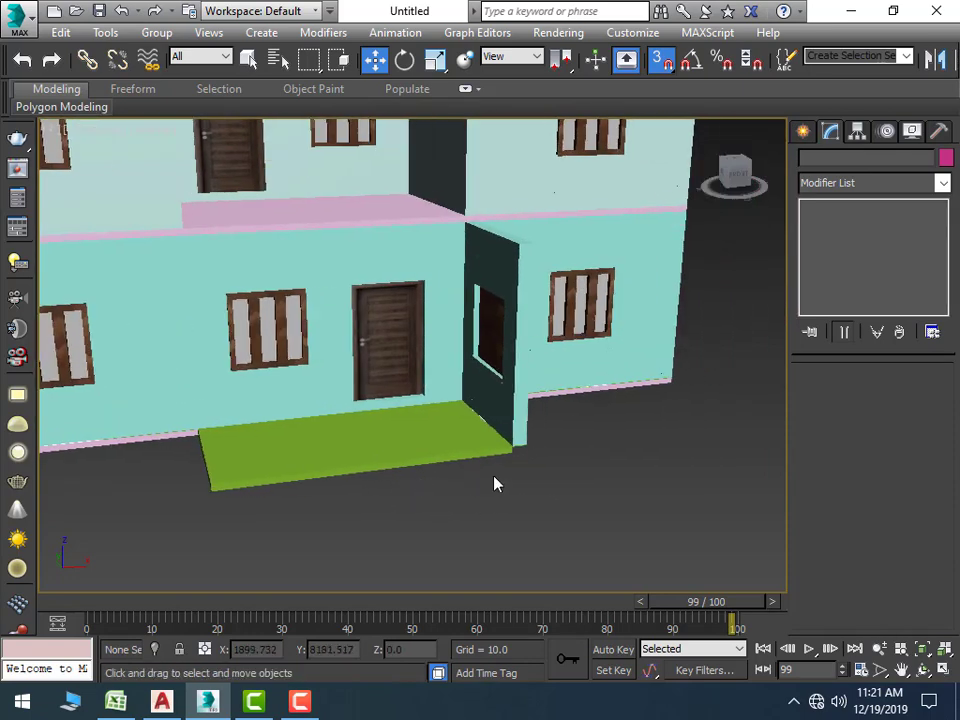
scroll(495, 483, up, 4)
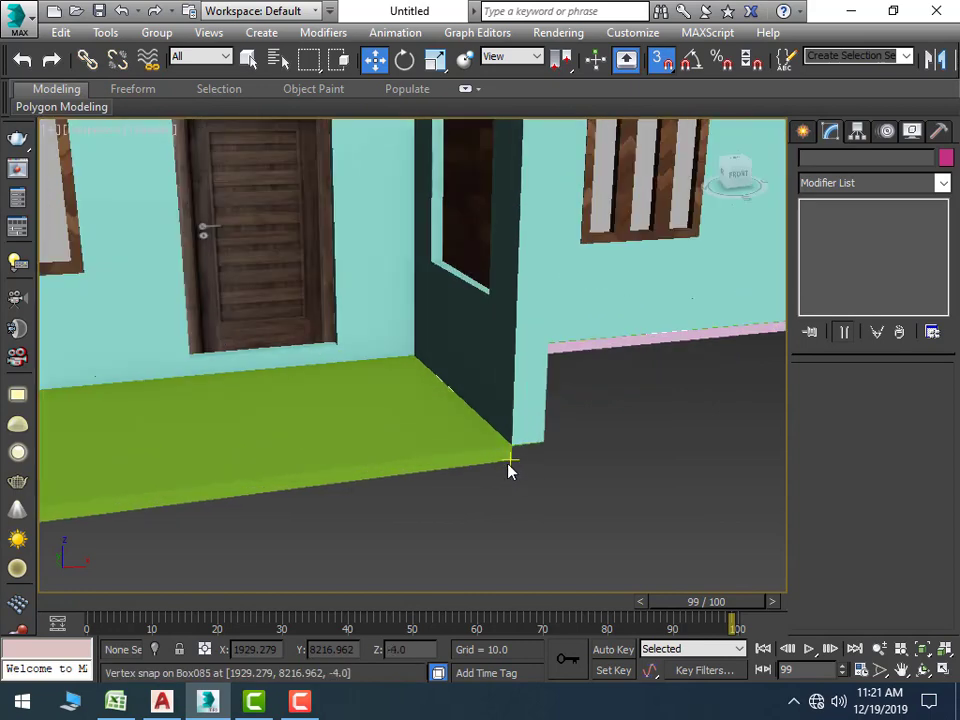
scroll(508, 469, down, 5)
scroll(553, 502, down, 2)
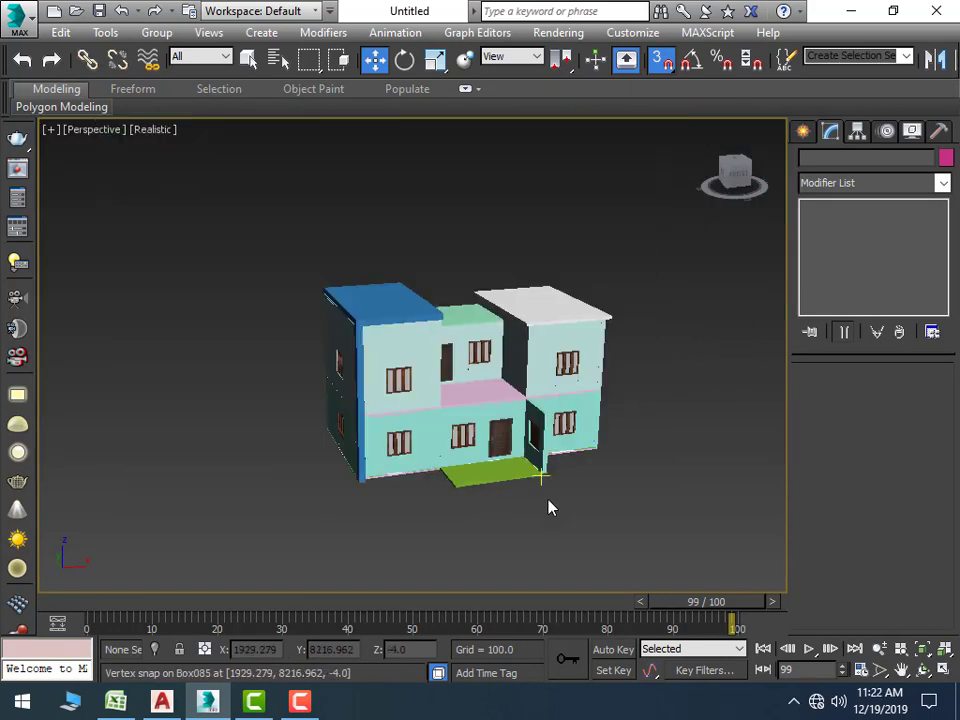
scroll(549, 500, up, 5)
scroll(555, 480, up, 2)
drag(511, 381, 530, 398)
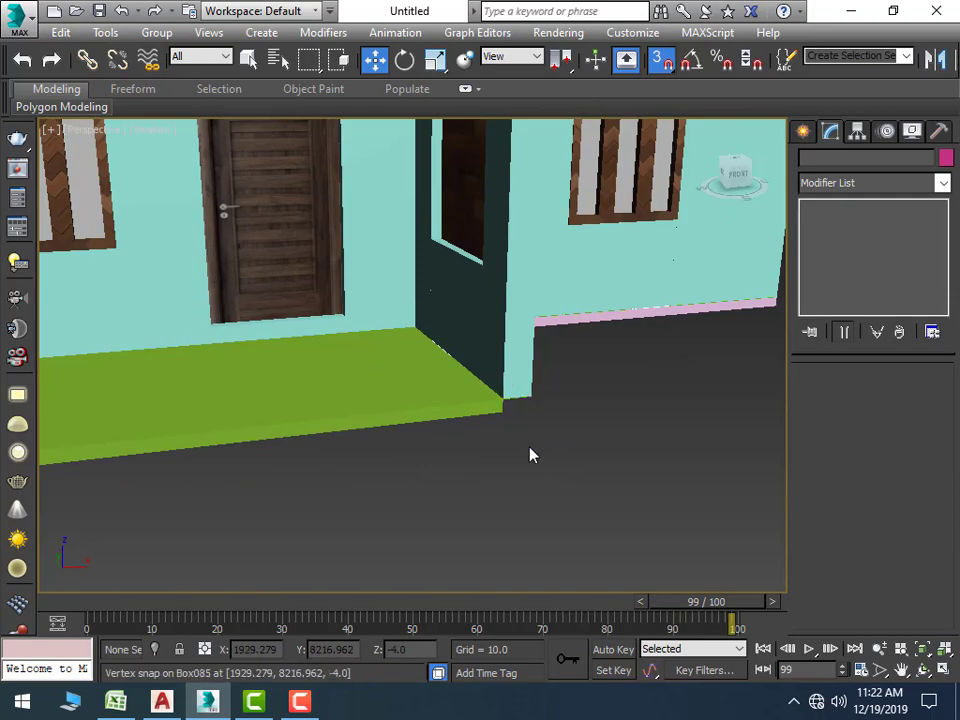
mouse_move(521, 478)
alt+middle_down()
mouse_move(437, 446)
mouse_move(435, 424)
mouse_move(456, 401)
mouse_move(423, 428)
mouse_move(433, 446)
mouse_move(446, 396)
mouse_move(429, 347)
alt+middle_up()
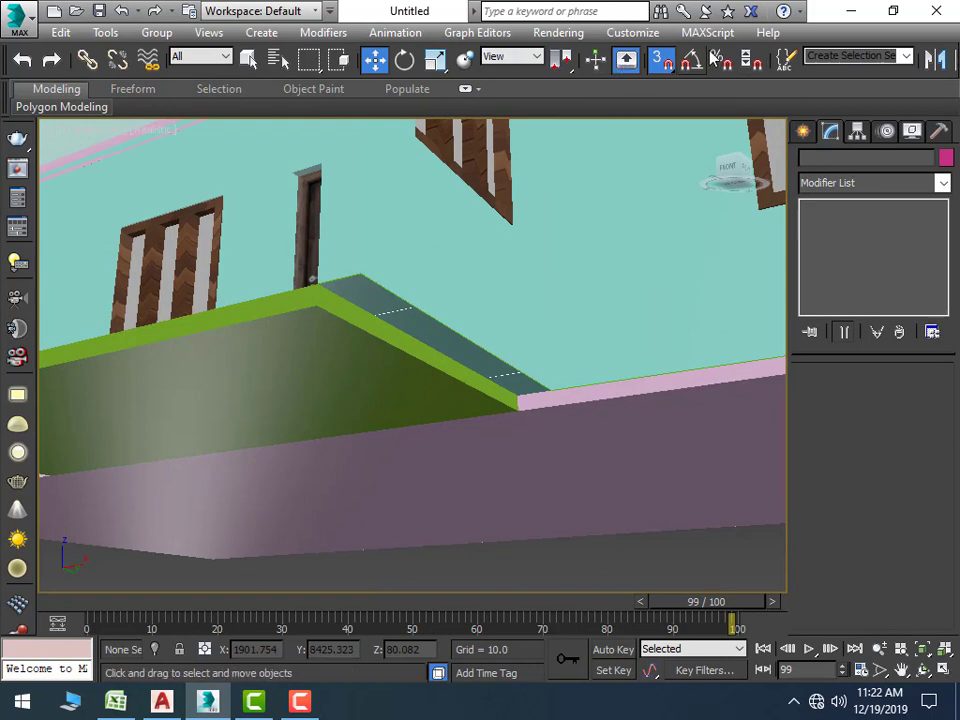
Extrude the three ledge faces of the ground-floor wall by a height of 4
key(s)
click(415, 319)
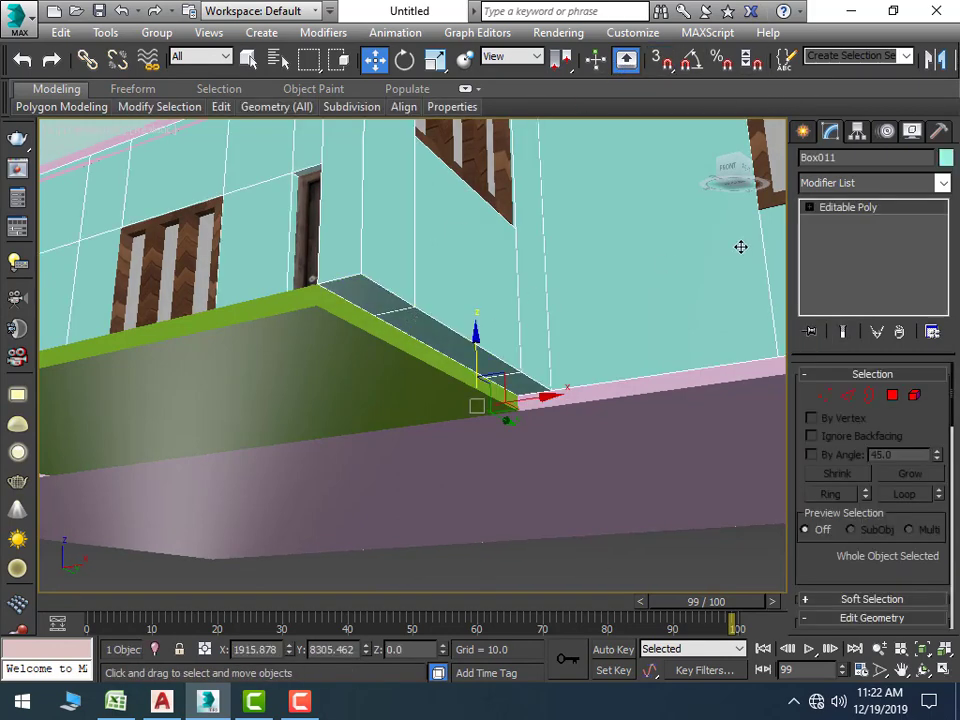
click(892, 394)
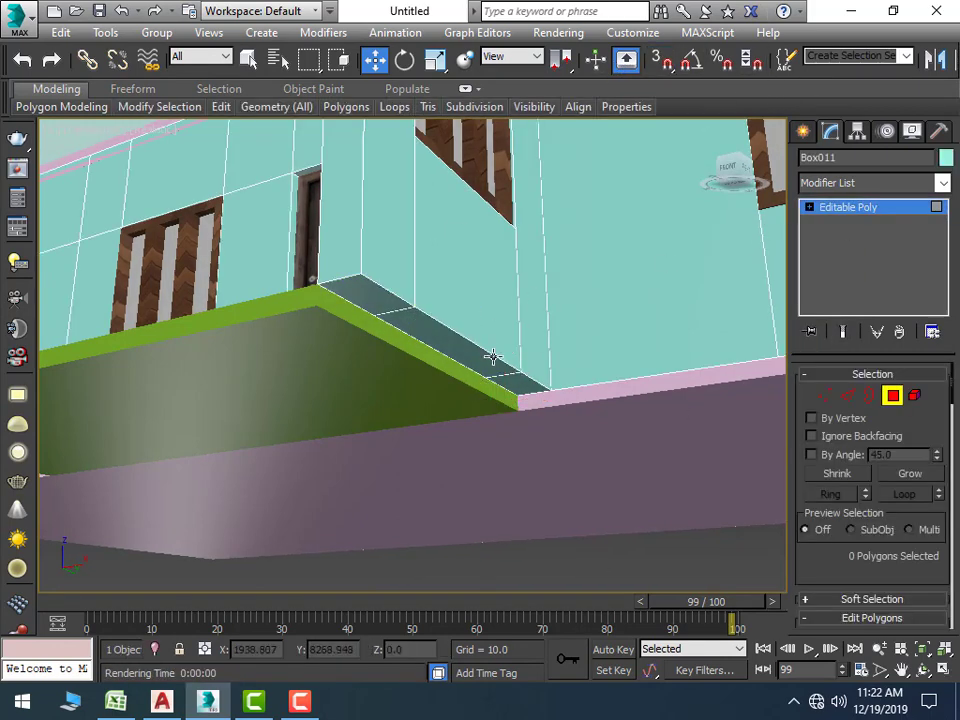
click(448, 357)
ctrl+click(372, 304)
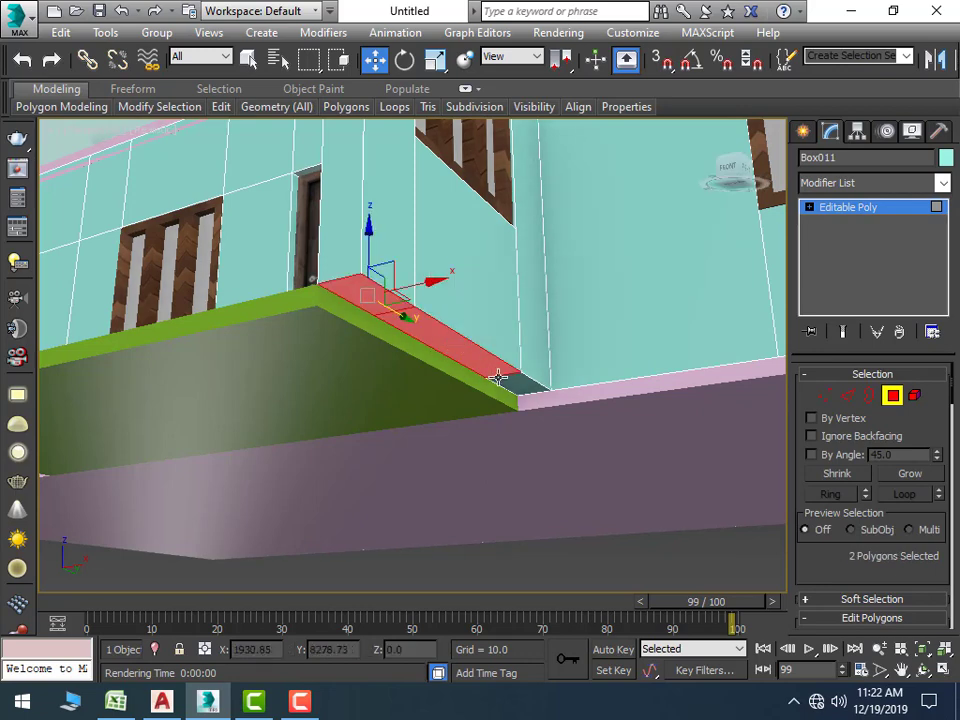
ctrl+click(530, 390)
scroll(893, 553, down, 2)
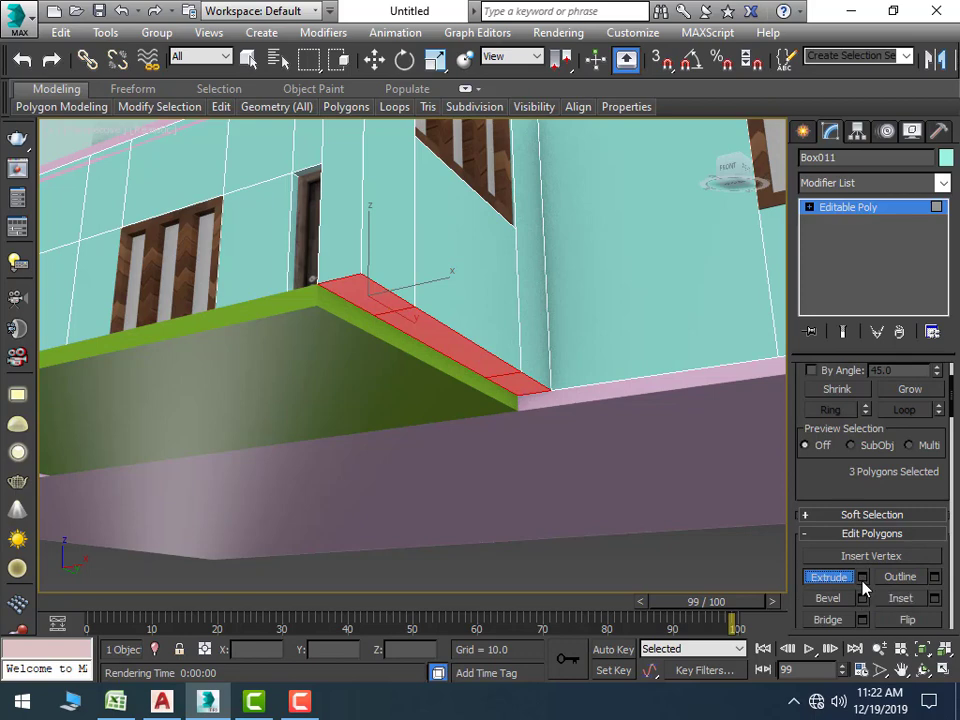
click(862, 577)
text(4)
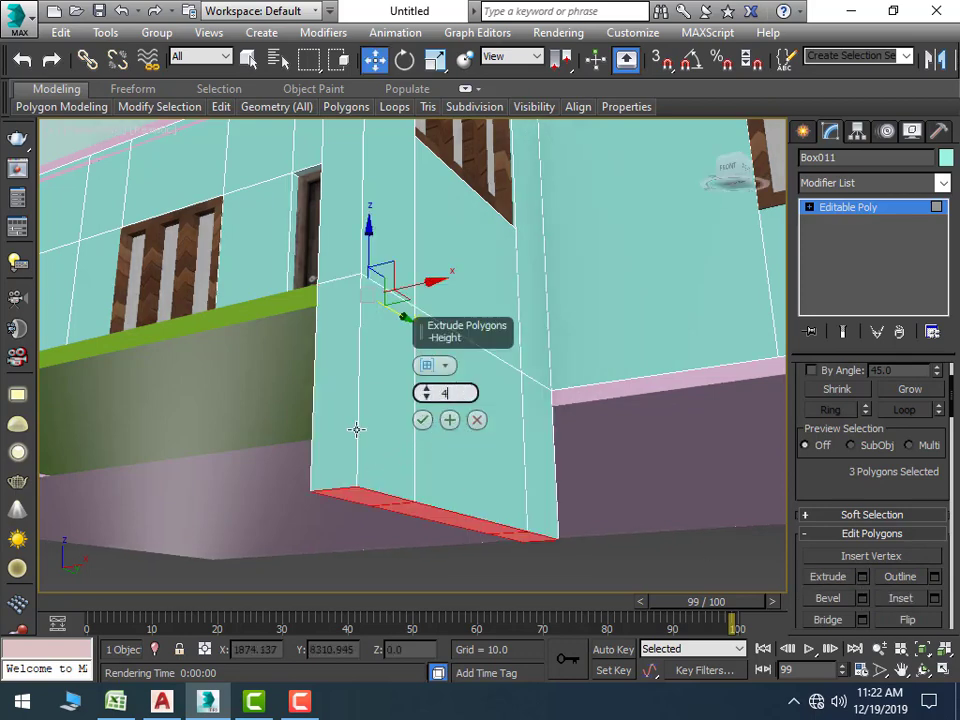
key(Return)
click(423, 420)
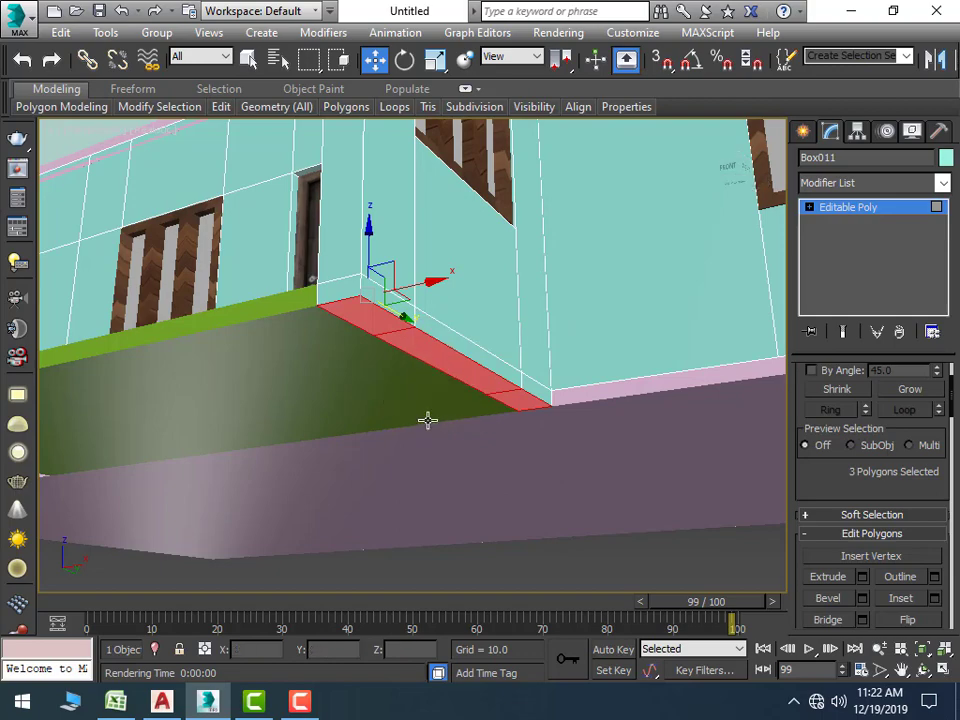
Clear the face selection and select the green entrance step, Box085
scroll(493, 516, down, 5)
middle_drag(461, 514, 503, 544)
key(super)
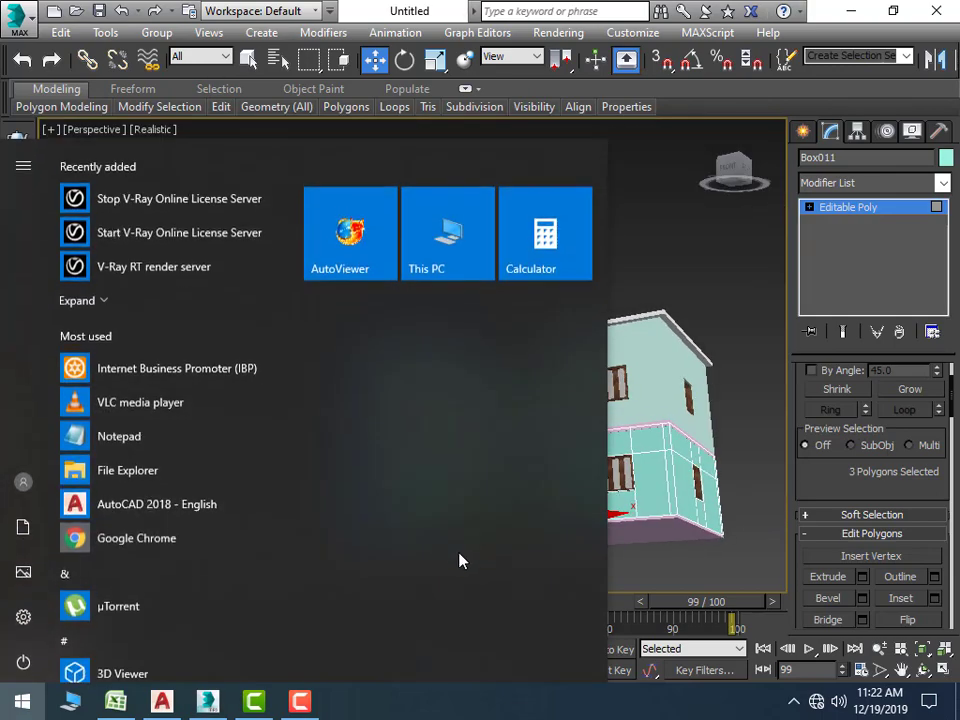
key(super)
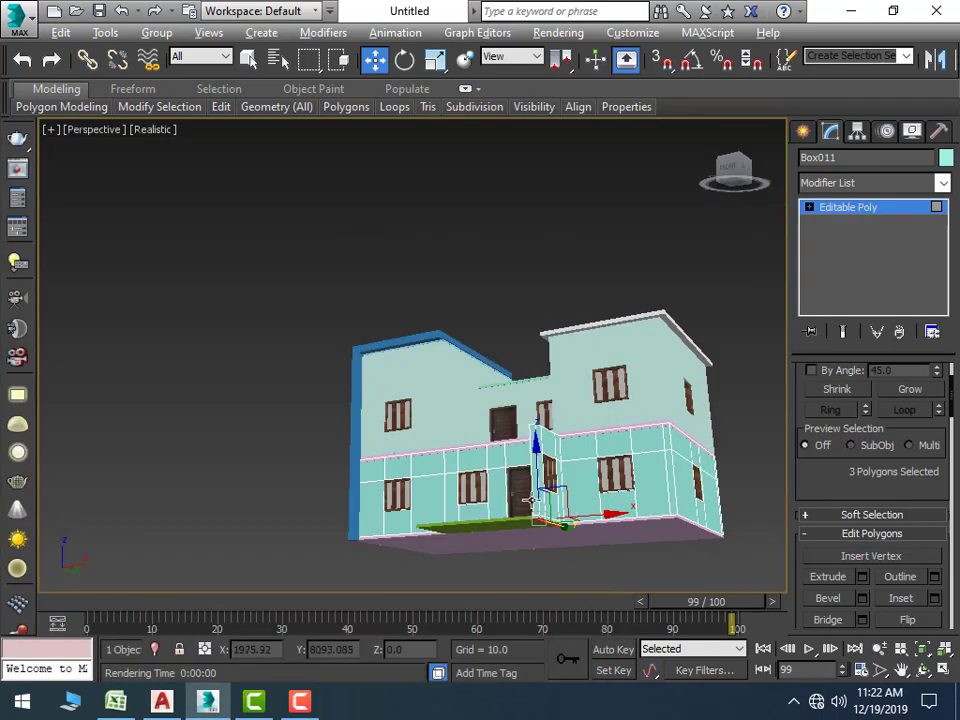
alt+middle_drag(578, 514, 604, 557)
click(525, 566)
scroll(522, 550, up, 5)
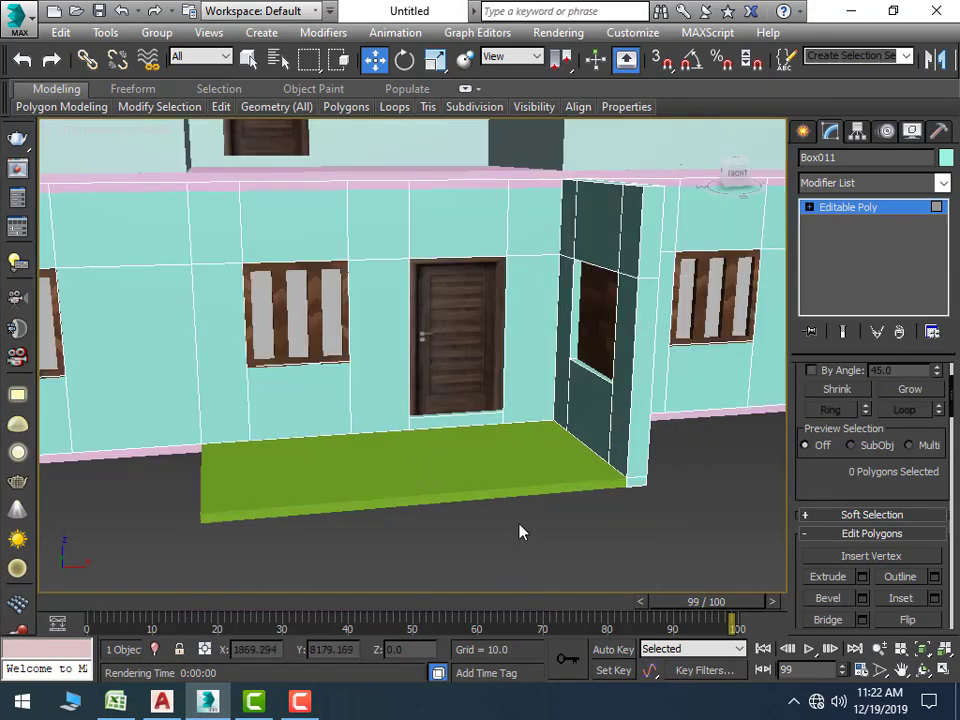
scroll(488, 508, down, 4)
mouse_move(478, 486)
alt+middle_down()
mouse_move(480, 536)
mouse_move(439, 531)
alt+middle_up()
scroll(446, 522, up, 3)
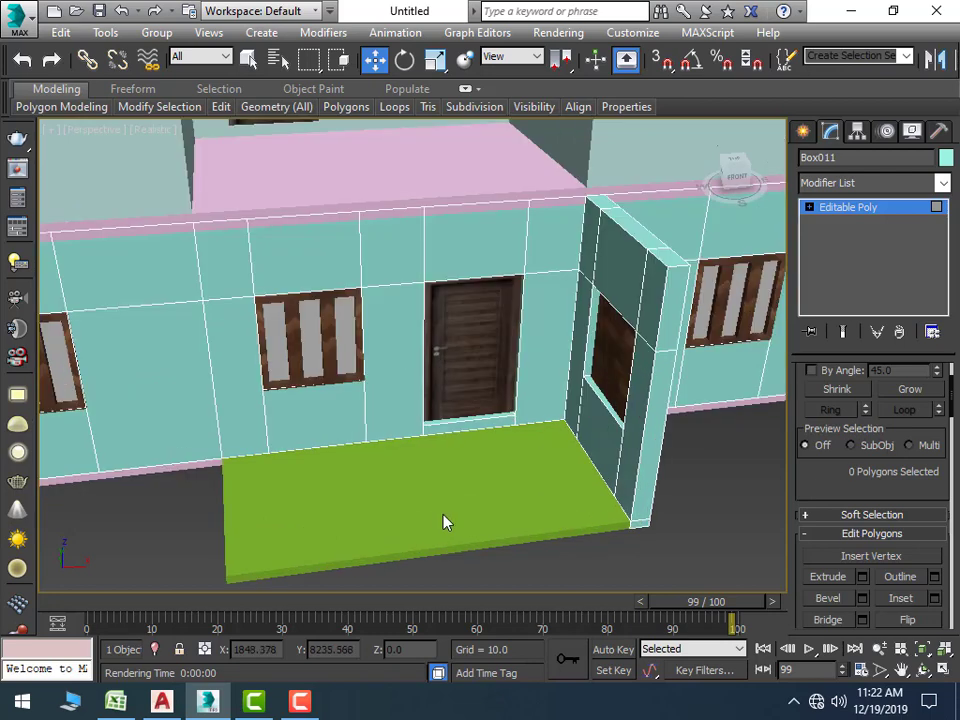
click(624, 60)
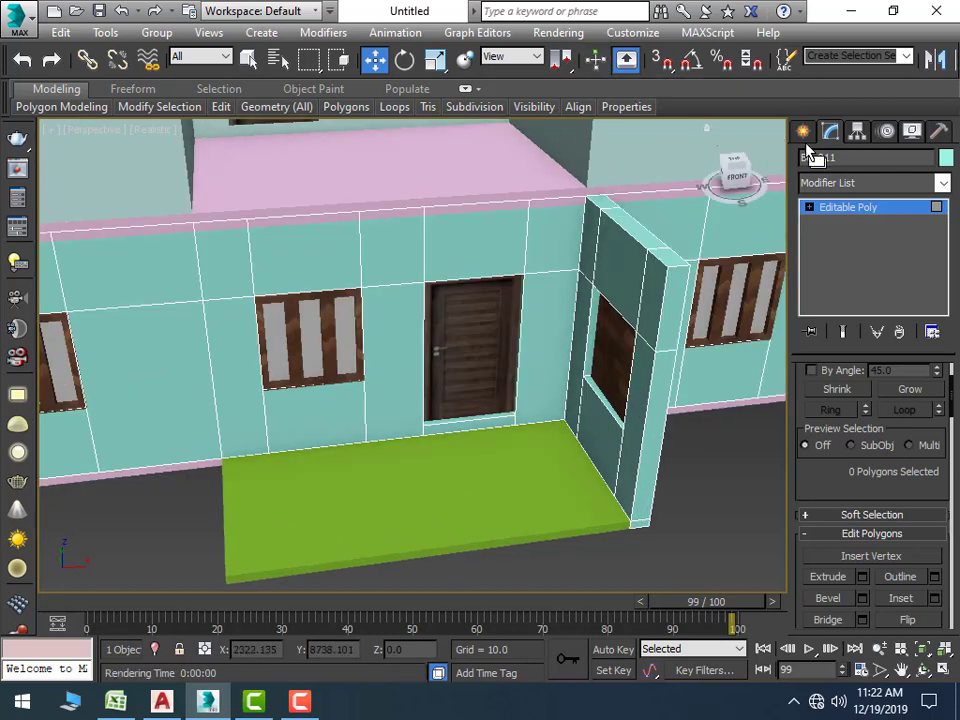
click(803, 131)
click(487, 519)
Clone the green step upward along Z to second-floor level as a copy
scroll(464, 476, down, 5)
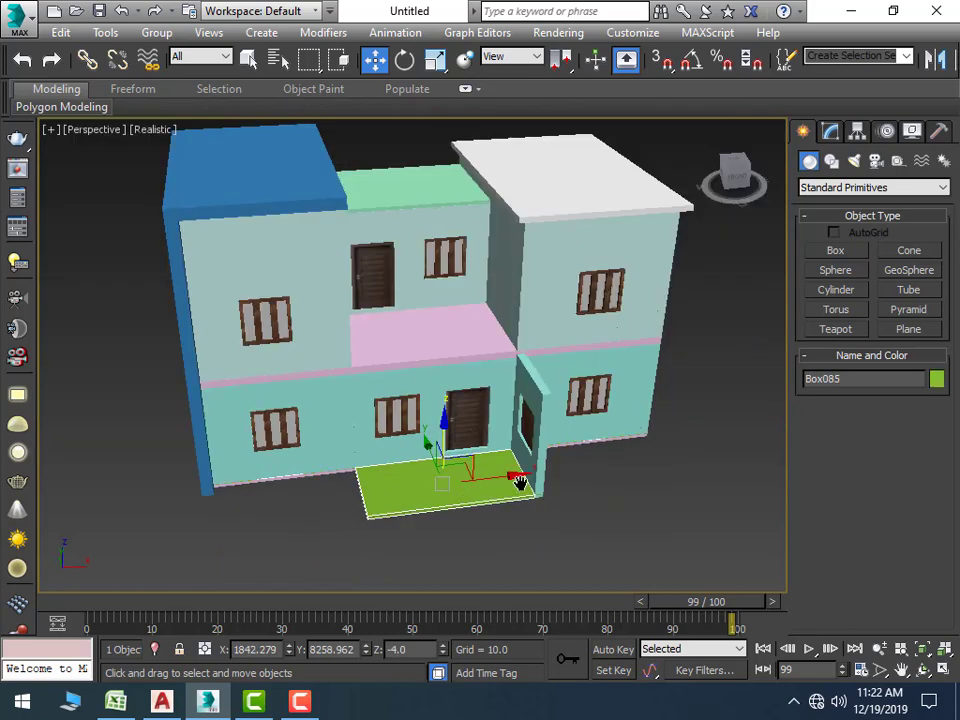
scroll(510, 475, up, 3)
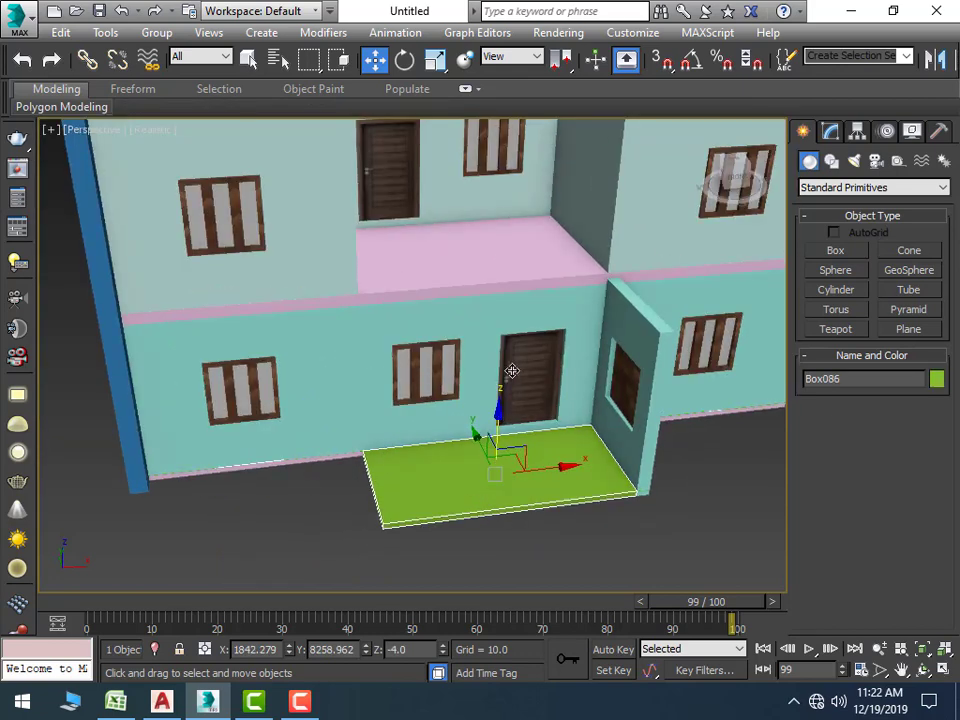
drag(511, 371, 527, 253)
click(553, 429)
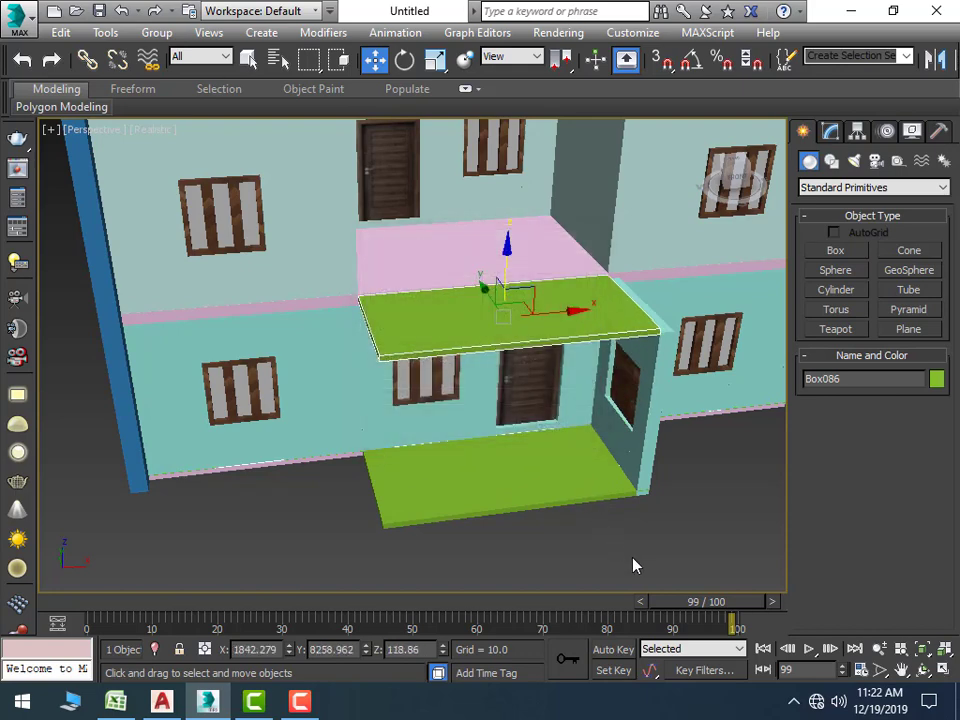
Set the raised canopy slab's Height to 12
key(super)
key(super)
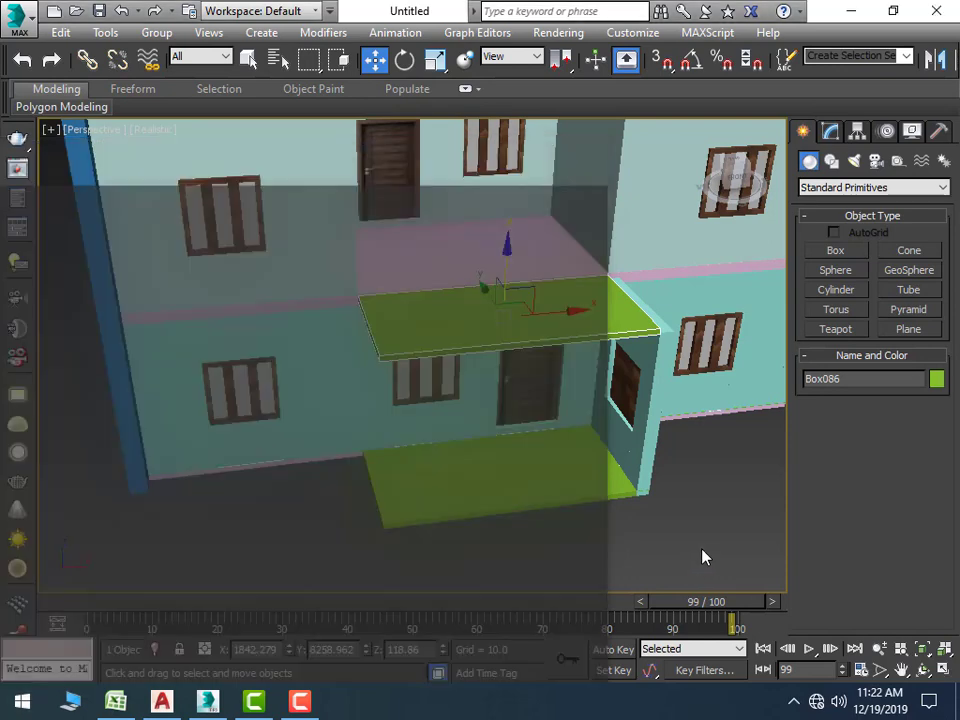
scroll(630, 553, down, 3)
mouse_move(619, 542)
alt+middle_down()
mouse_move(506, 531)
mouse_move(387, 503)
mouse_move(293, 499)
alt+middle_up()
scroll(300, 480, up, 5)
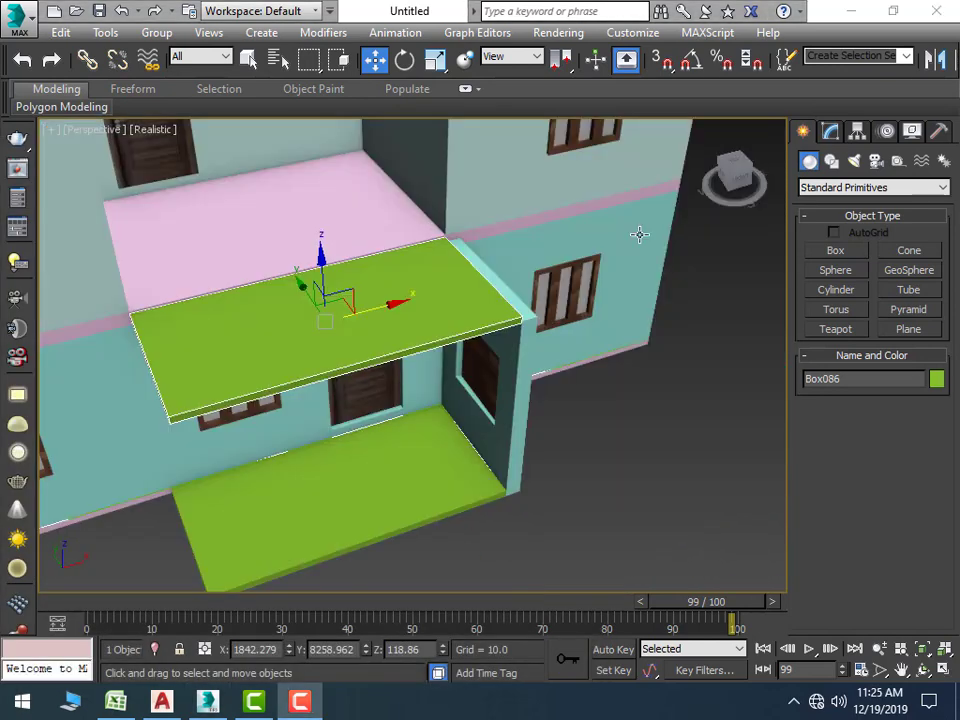
click(830, 131)
double_click(911, 436)
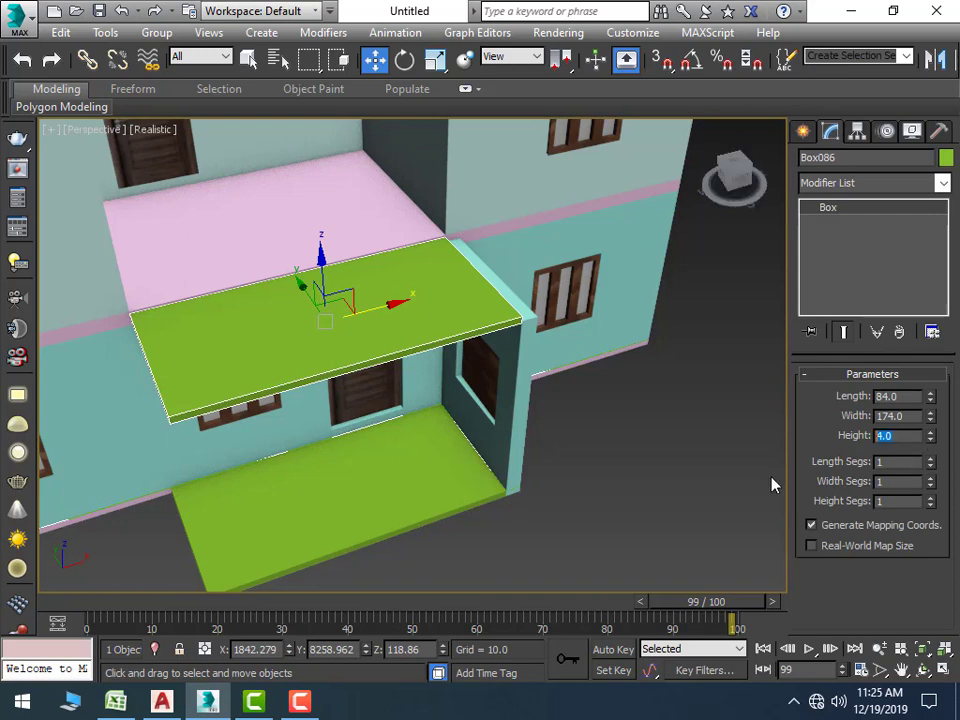
text(12)
key(Return)
Deselect the canopy and reframe the view on the front of the house
click(640, 444)
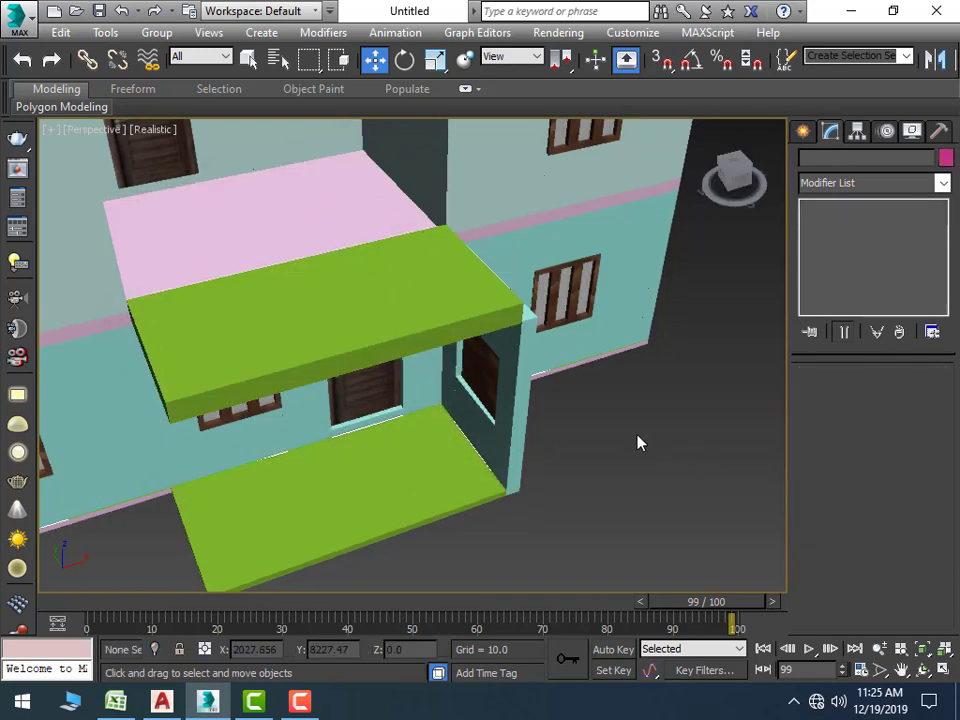
mouse_move(649, 469)
alt+middle_down()
mouse_move(602, 469)
mouse_move(545, 419)
mouse_move(480, 433)
mouse_move(546, 480)
mouse_move(508, 478)
mouse_move(565, 491)
alt+middle_up()
scroll(565, 491, down, 5)
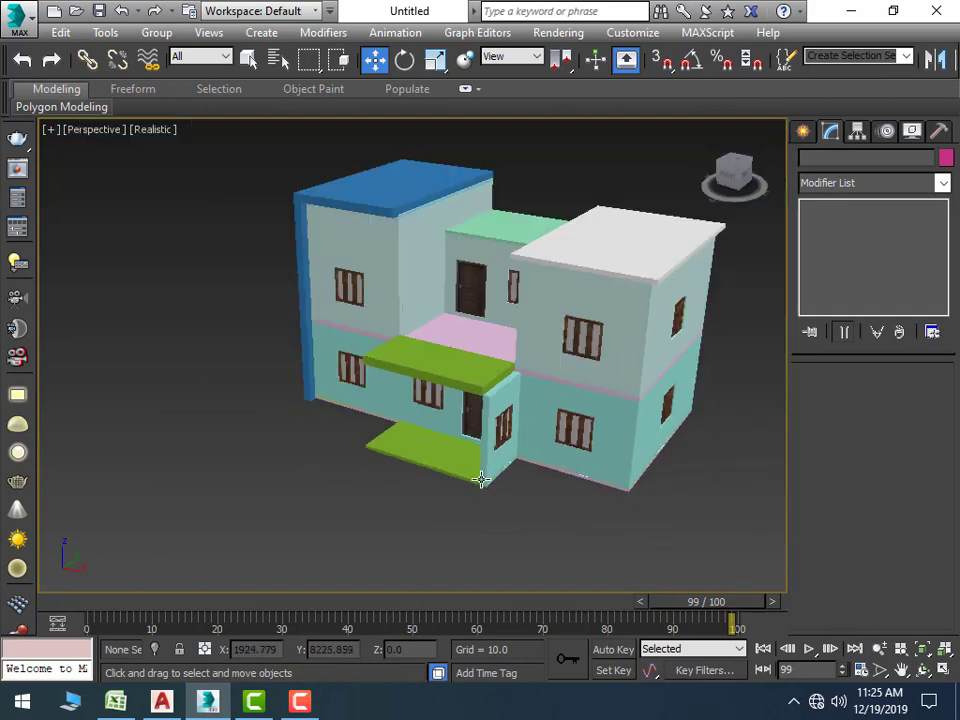
middle_drag(461, 493, 330, 481)
scroll(252, 530, down, 3)
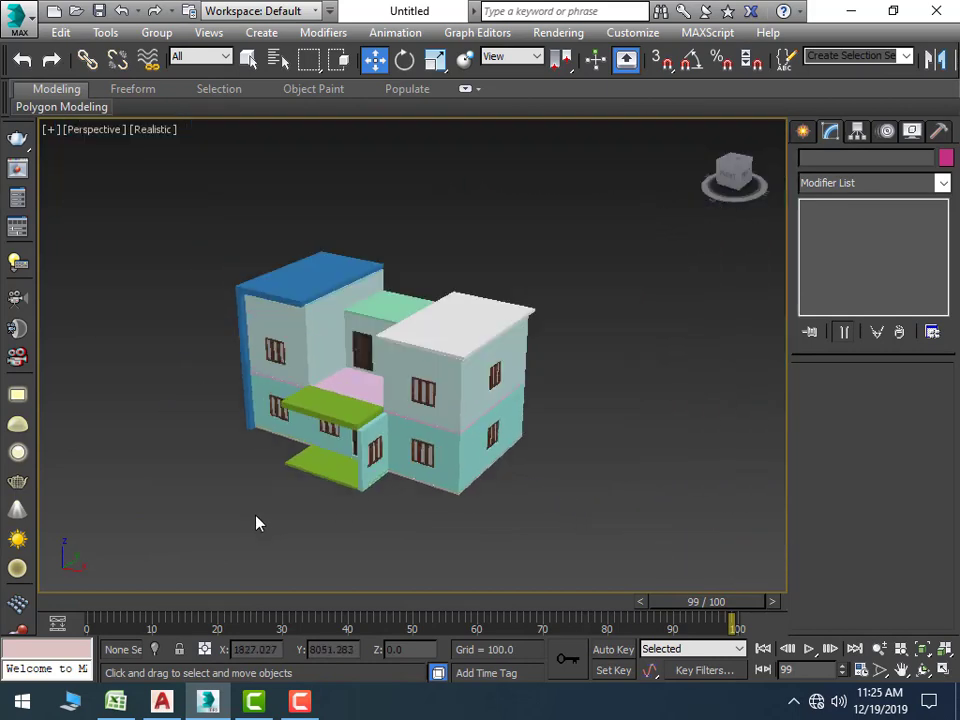
middle_drag(257, 521, 381, 494)
Maximize the Top viewport with Alt+W and zoom out
key(alt+w)
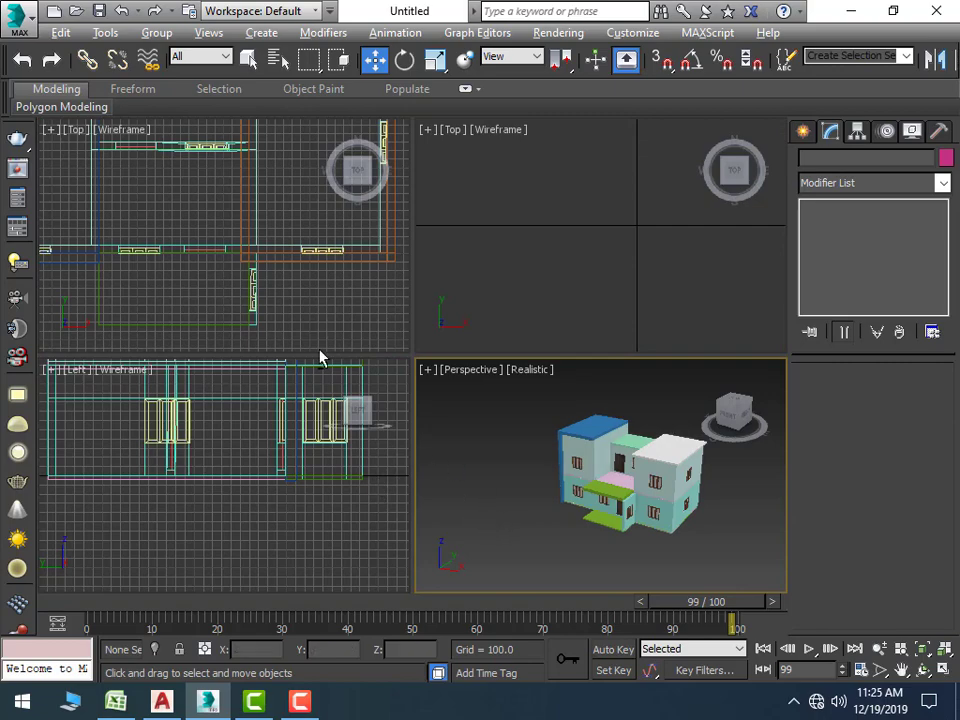
key(alt+w)
scroll(332, 377, down, 3)
scroll(381, 360, down, 1)
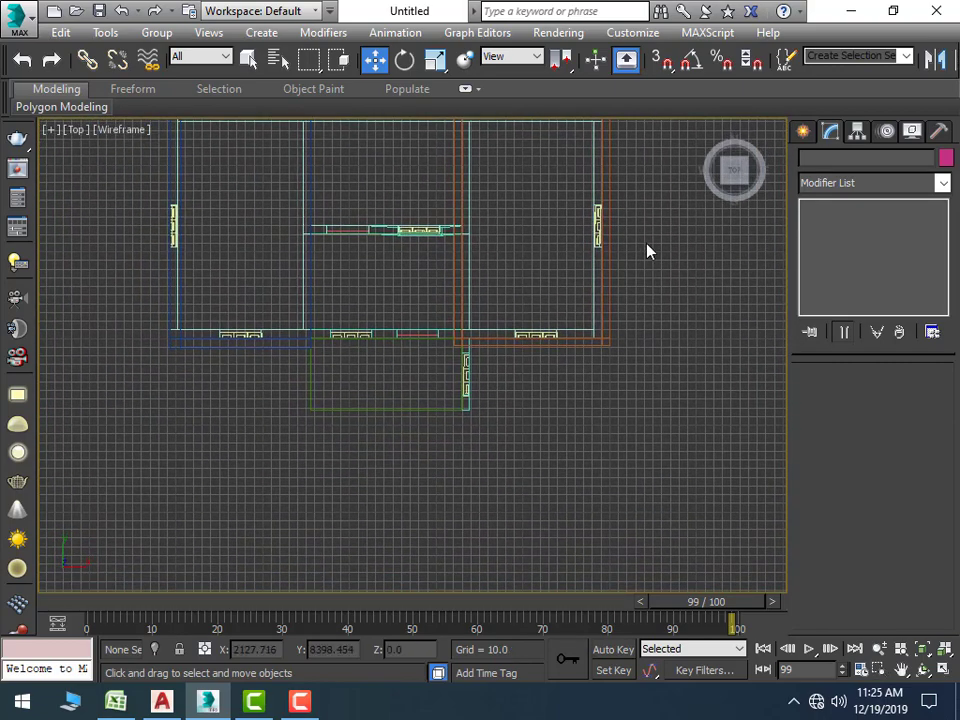
Create a Box at the canopy slab's corner with vertex snapping on
click(803, 131)
click(840, 250)
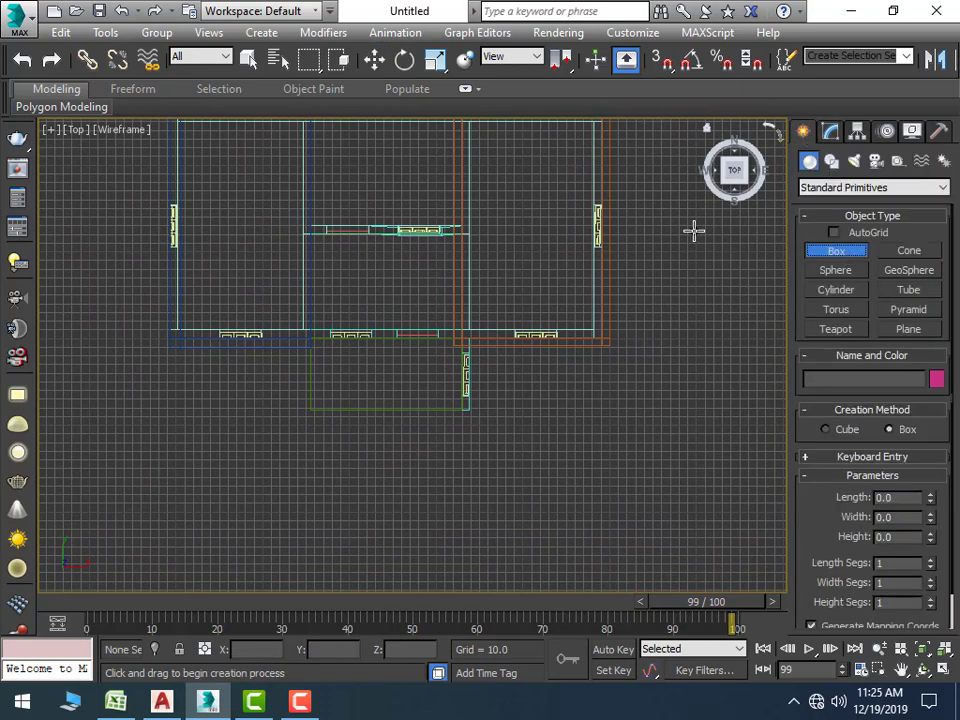
click(662, 59)
scroll(290, 463, up, 2)
scroll(331, 481, up, 1)
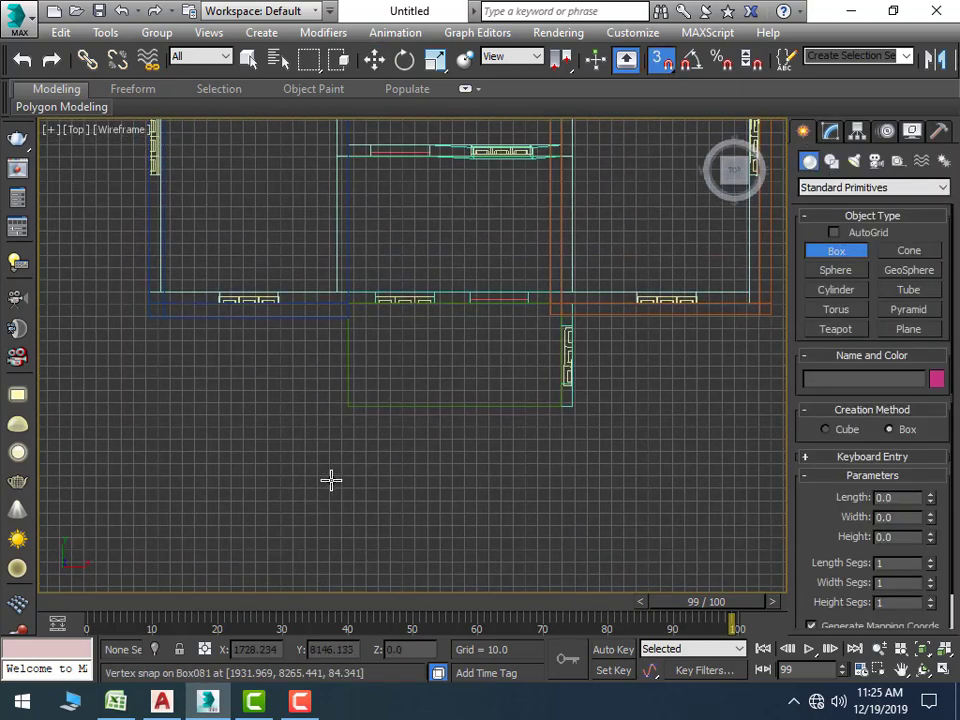
scroll(331, 481, up, 1)
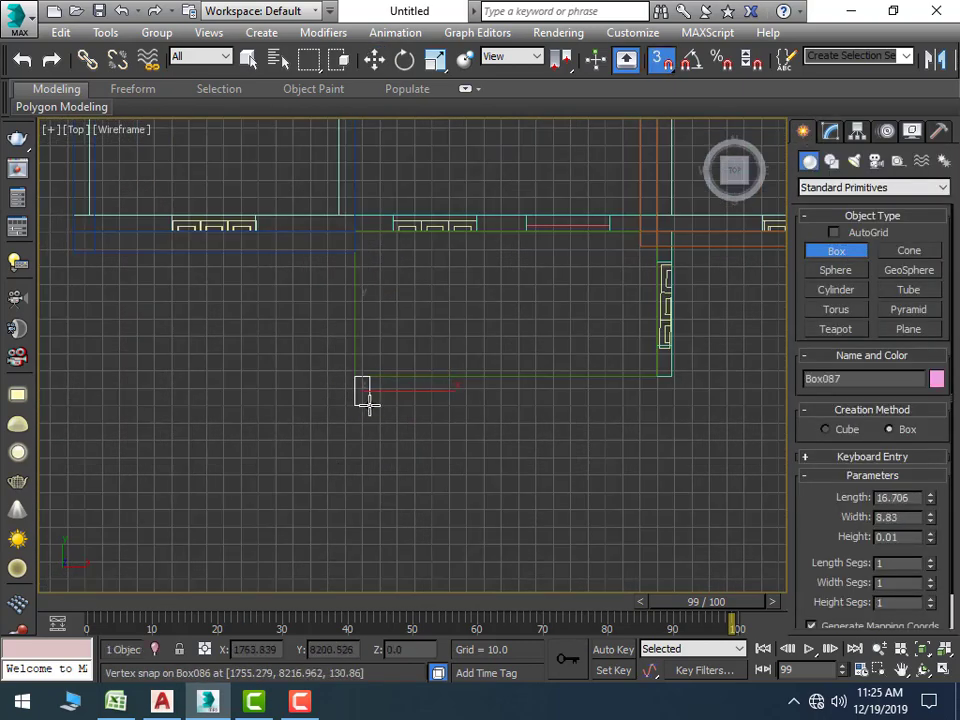
drag(355, 380, 385, 405)
right_click(366, 396)
click(358, 413)
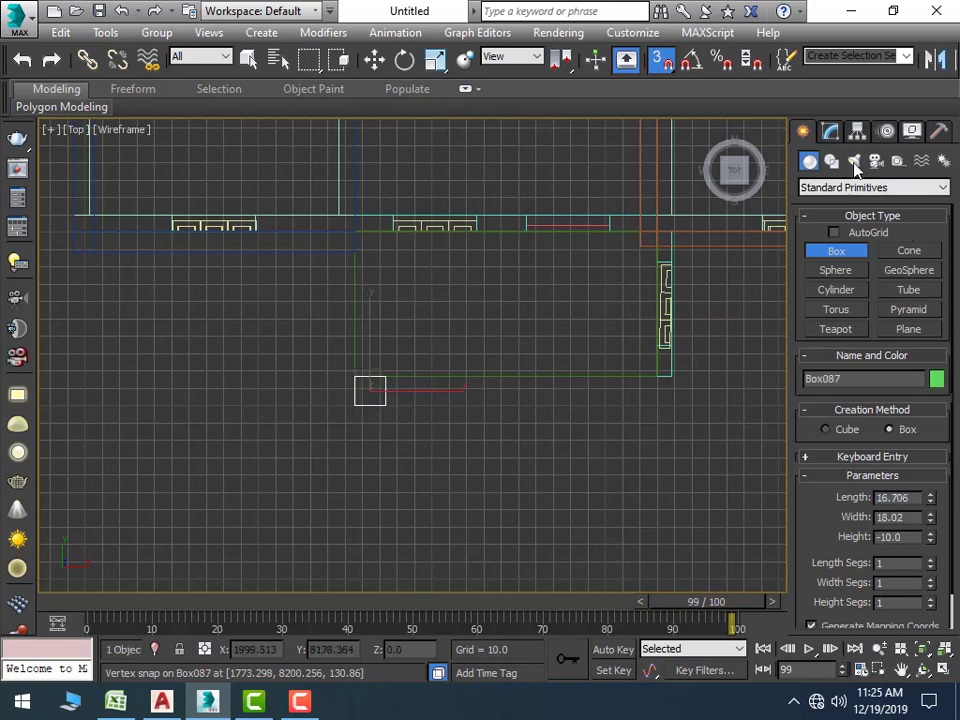
Size the new column to Length 9, Width 9 and Height 120
key(w)
text(9')
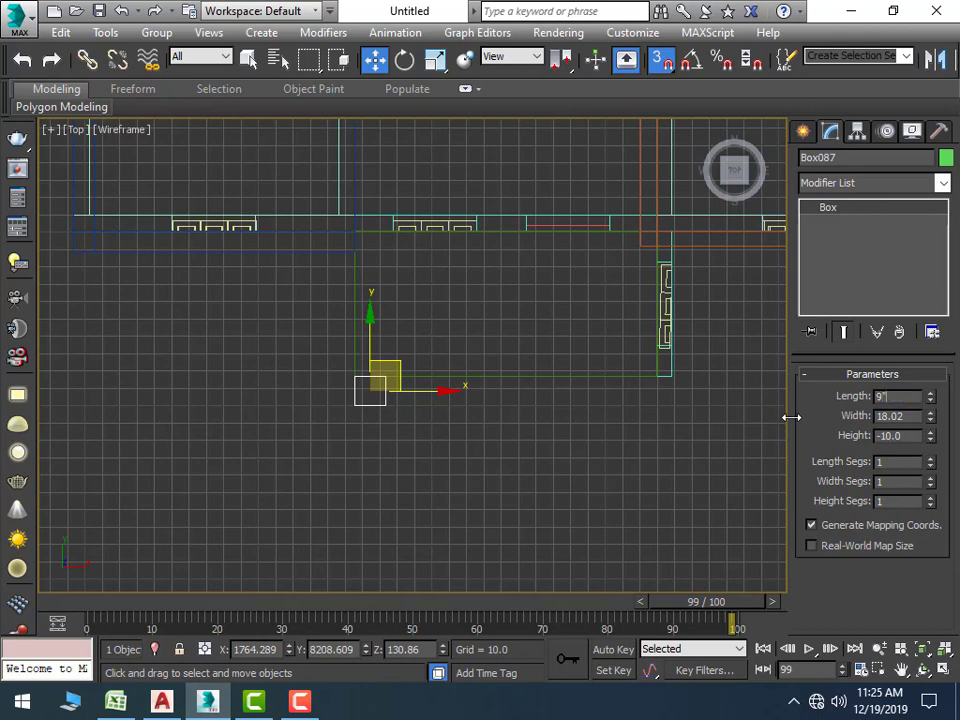
key(Return)
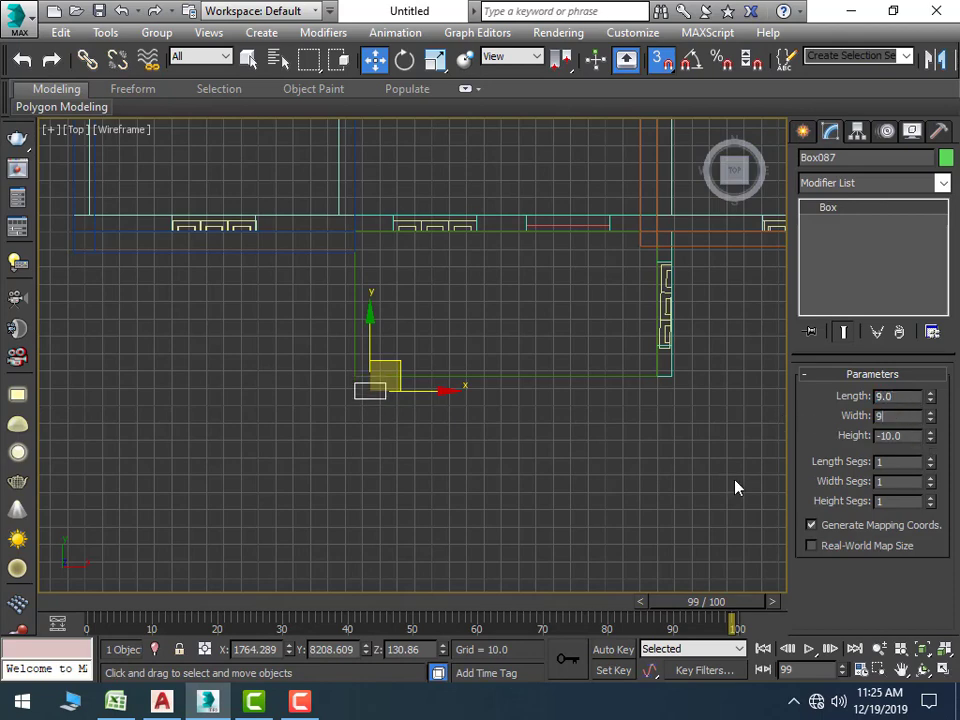
key(Return)
text(12)
text(0)
key(Return)
Try moving the column toward the wall, undo it, and leave snapping off
scroll(375, 414, up, 2)
scroll(414, 457, up, 2)
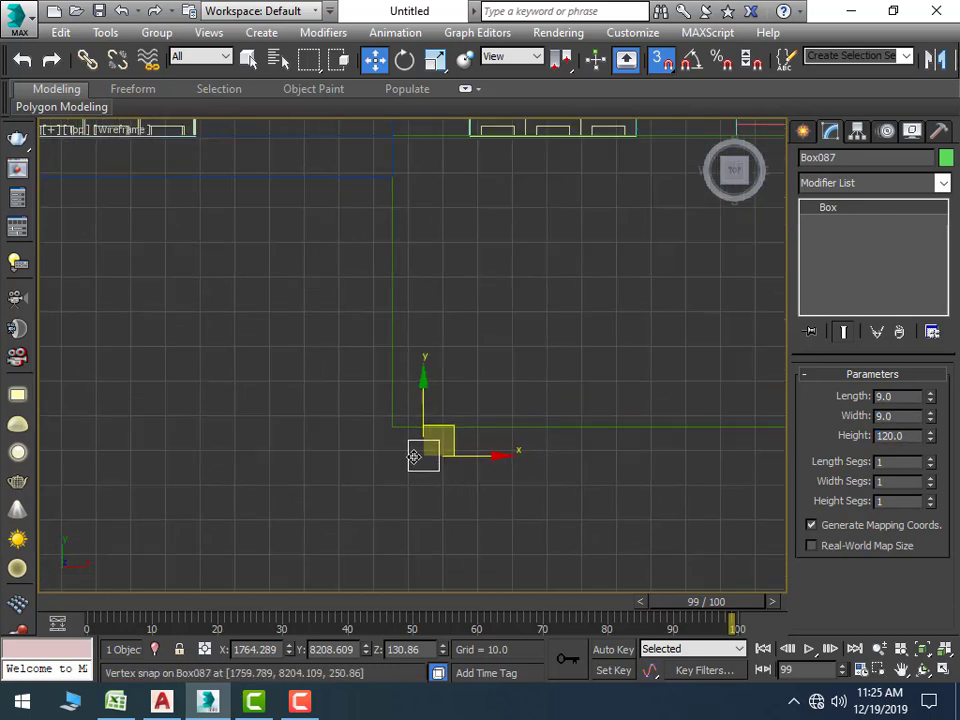
scroll(414, 457, up, 1)
scroll(475, 470, down, 3)
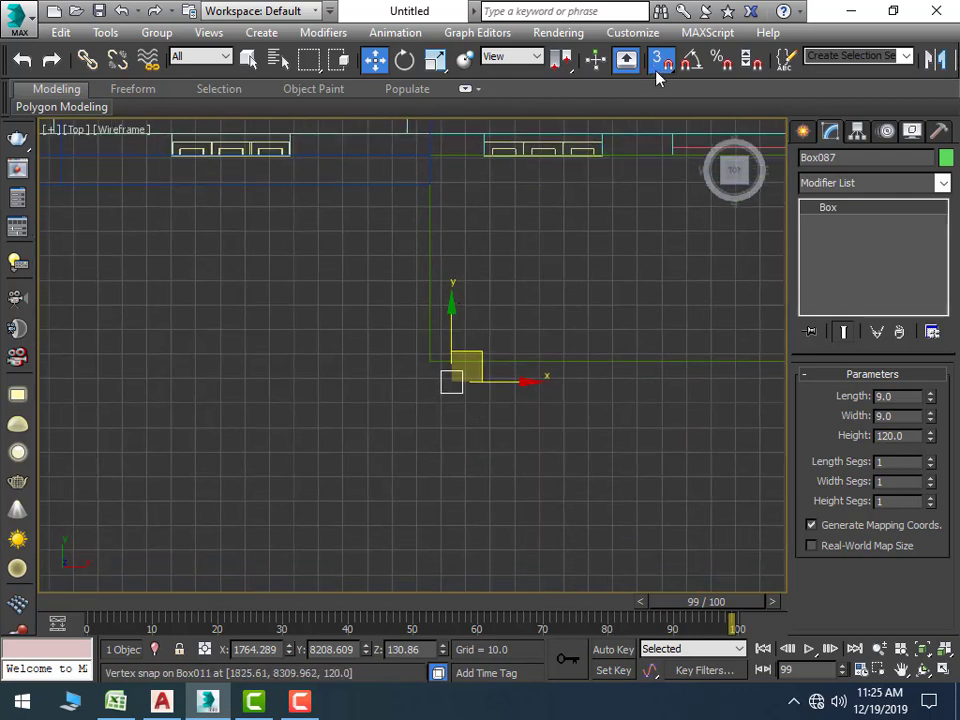
click(658, 66)
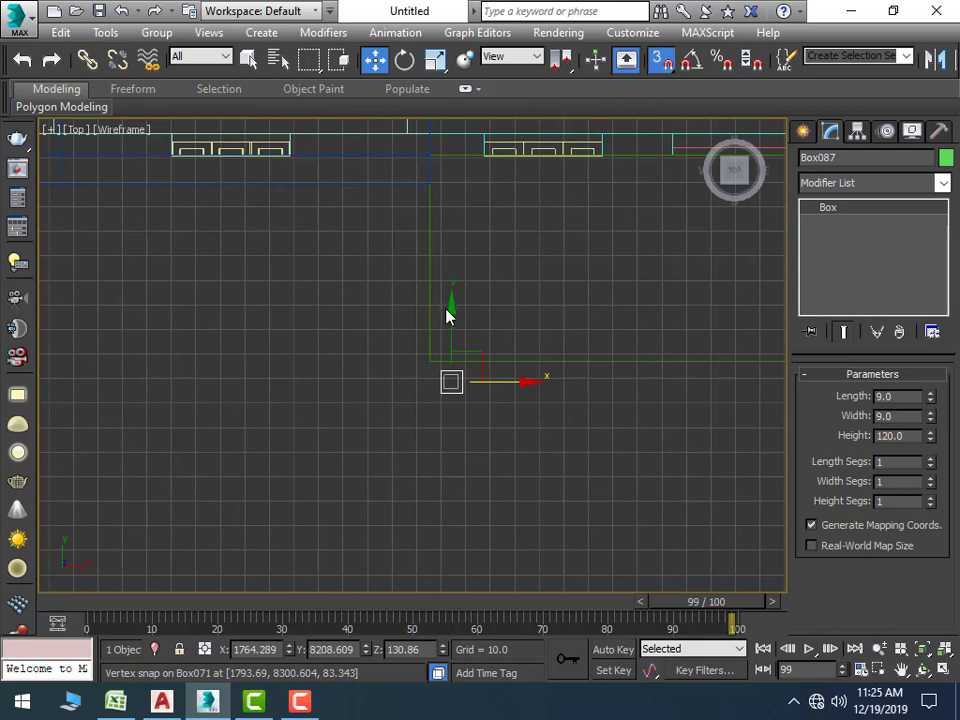
key(s)
mouse_move(451, 381)
mouse_down()
mouse_move(452, 346)
mouse_move(455, 403)
mouse_up()
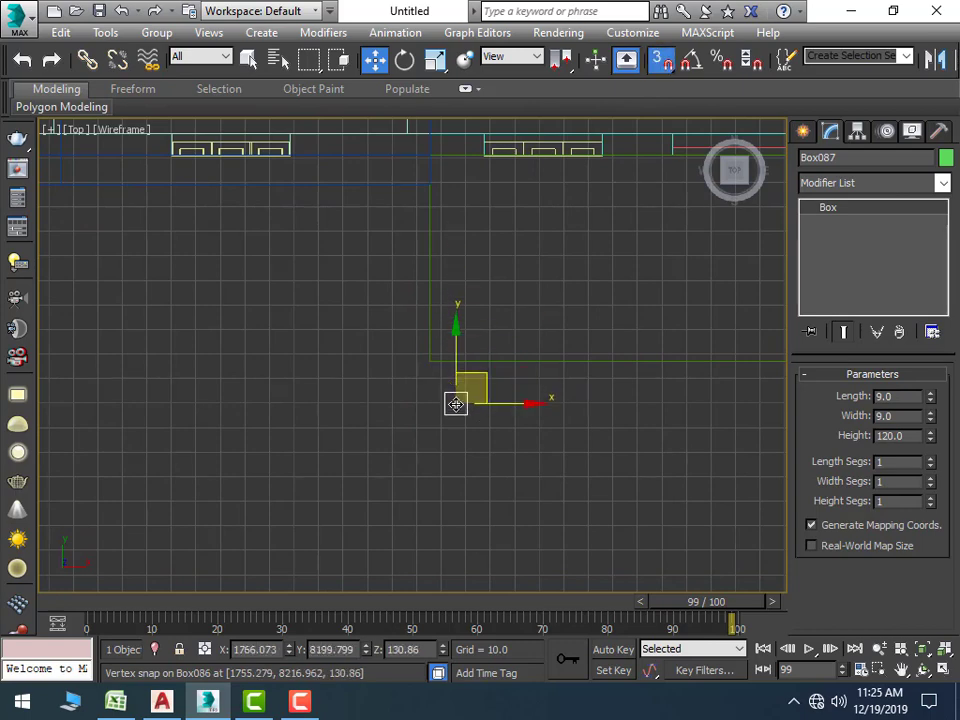
key(ctrl+z)
key(s)
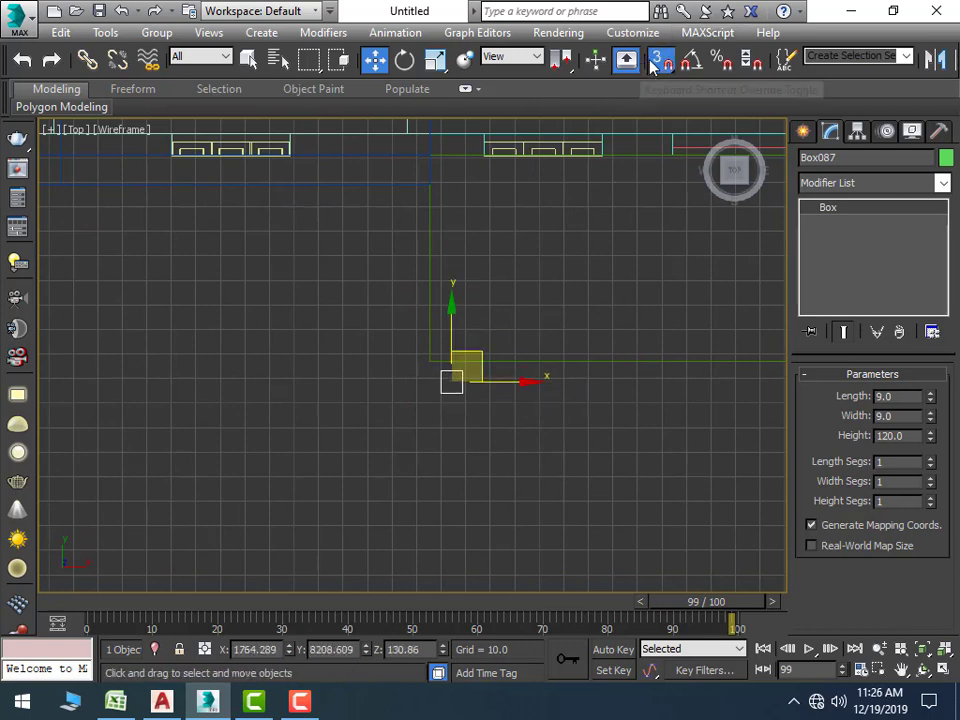
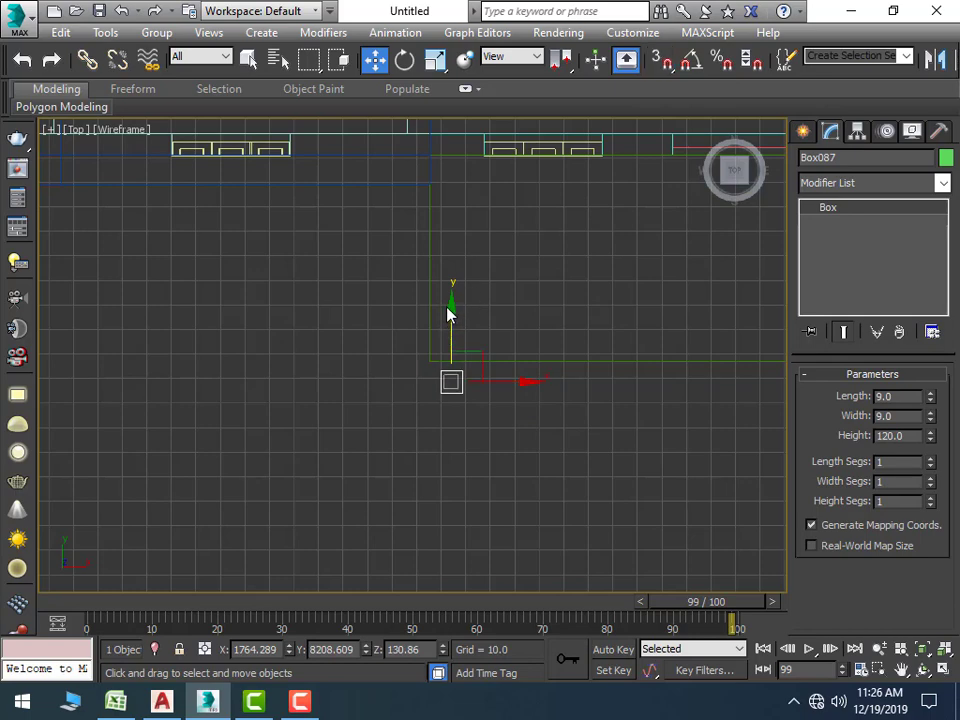
Clone the pillar below the original and draw a thin box 3.0 high between them
mouse_move(453, 307)
shift+mouse_down()
mouse_move(454, 362)
mouse_move(452, 350)
shift+mouse_up()
key(Return)
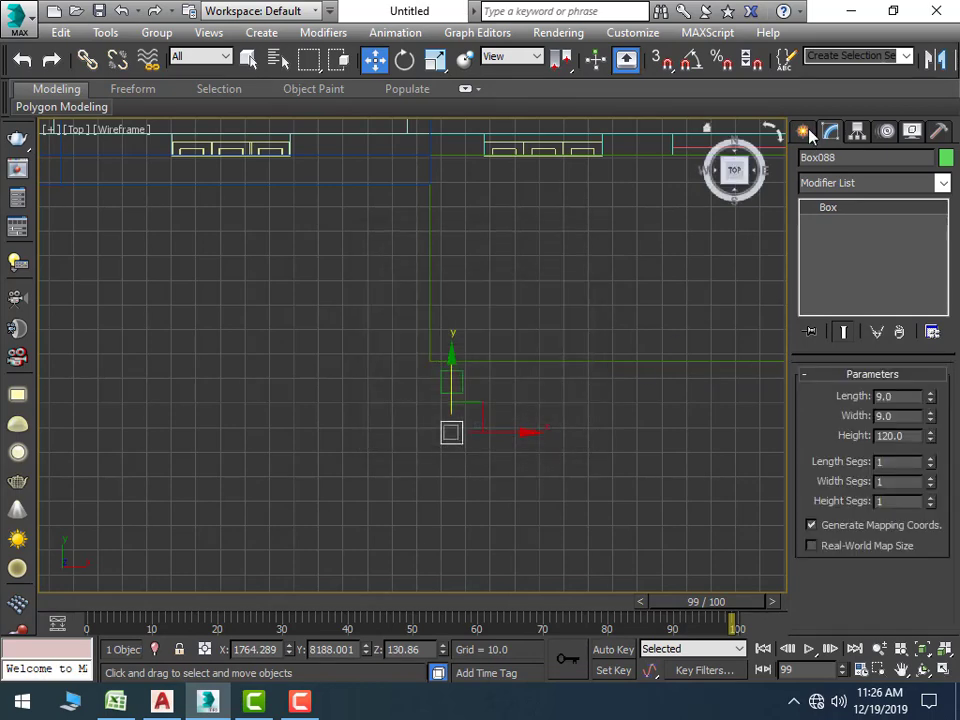
click(803, 131)
click(828, 252)
scroll(424, 465, up, 3)
scroll(489, 302, up, 2)
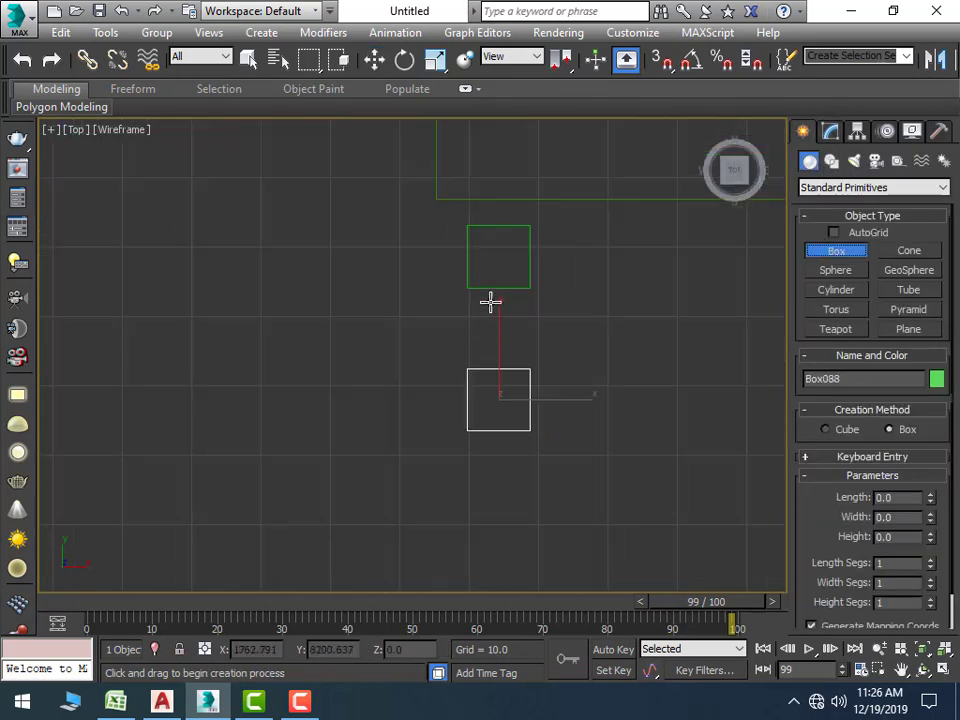
drag(487, 276, 507, 388)
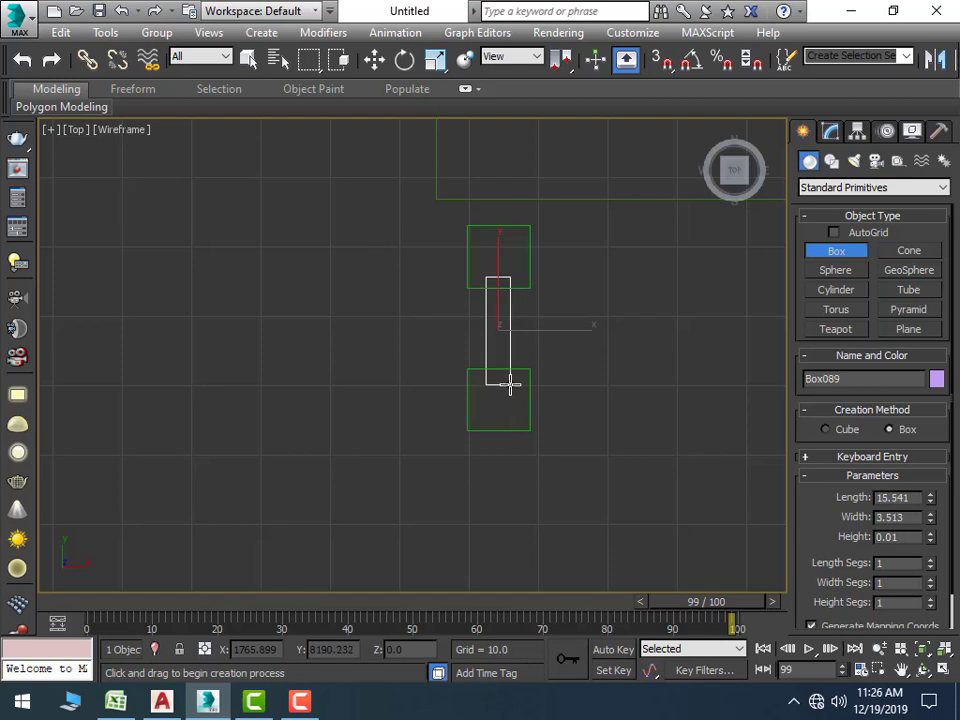
click(830, 132)
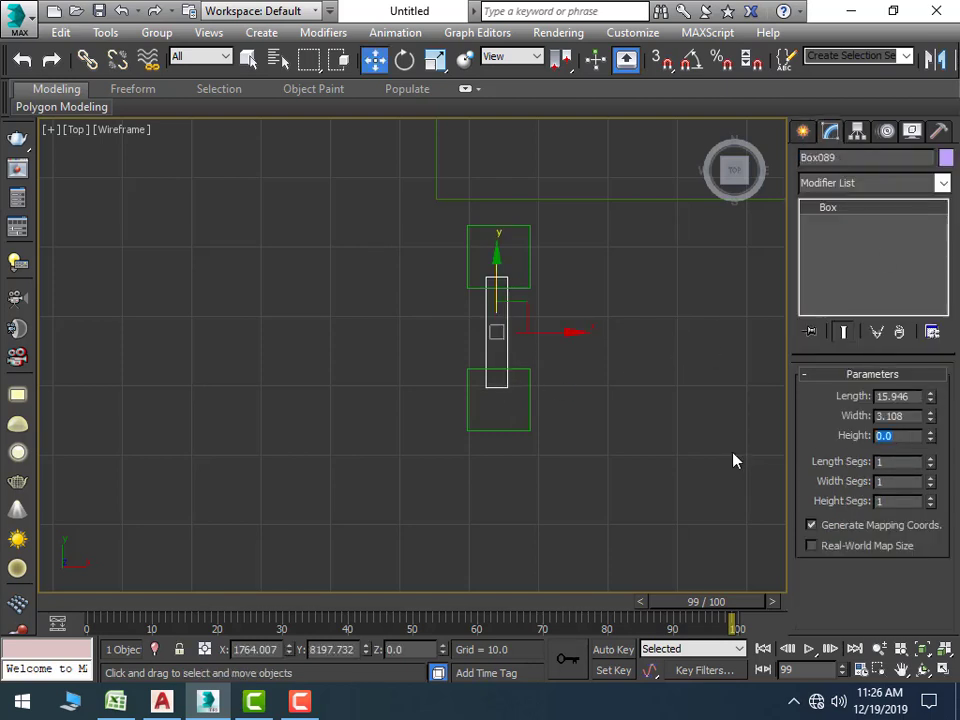
text(3)
key(Return)
key(alt+w)
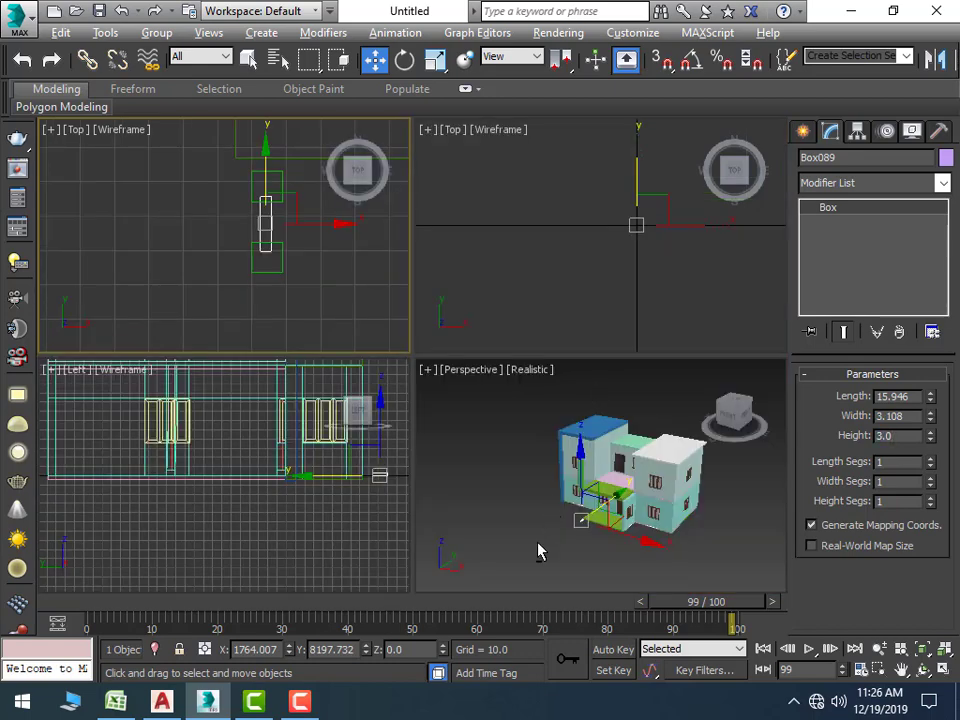
Zoom in on the perspective view to check the small purple box between the pillars
key(alt+w)
scroll(306, 484, up, 3)
scroll(253, 411, up, 2)
scroll(253, 411, up, 2)
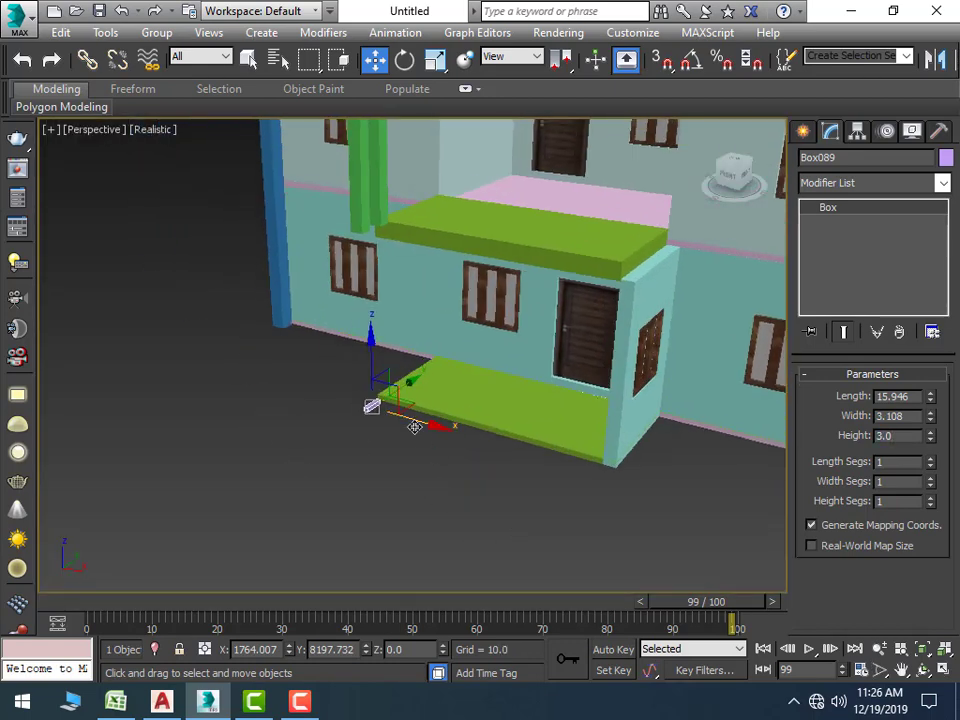
scroll(341, 414, up, 3)
click(322, 412)
scroll(290, 393, up, 2)
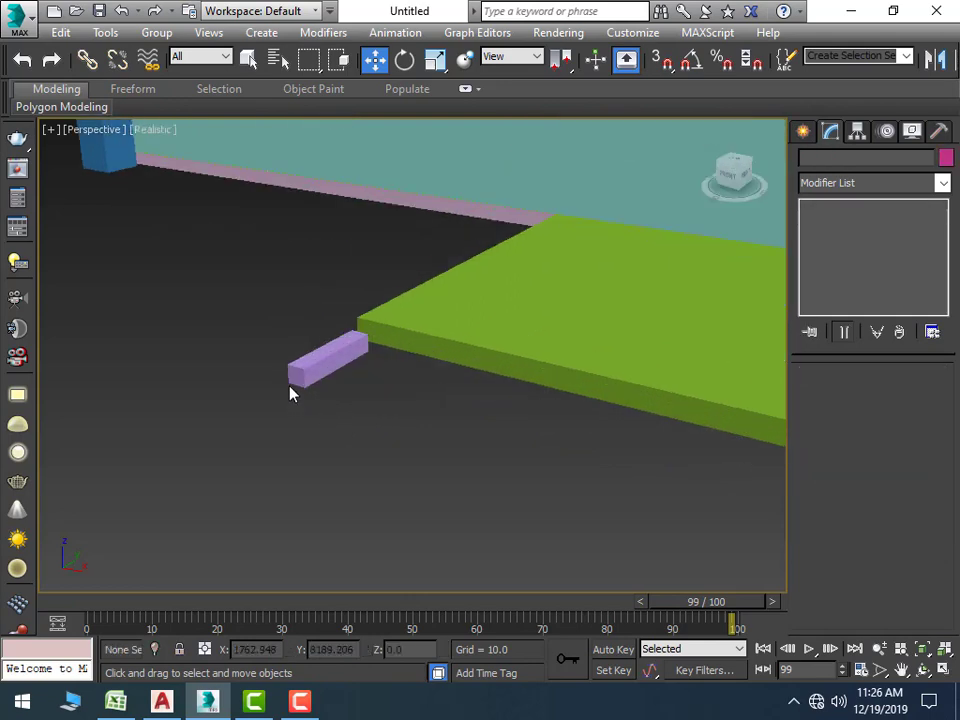
click(302, 373)
scroll(340, 420, down, 3)
scroll(400, 450, down, 1)
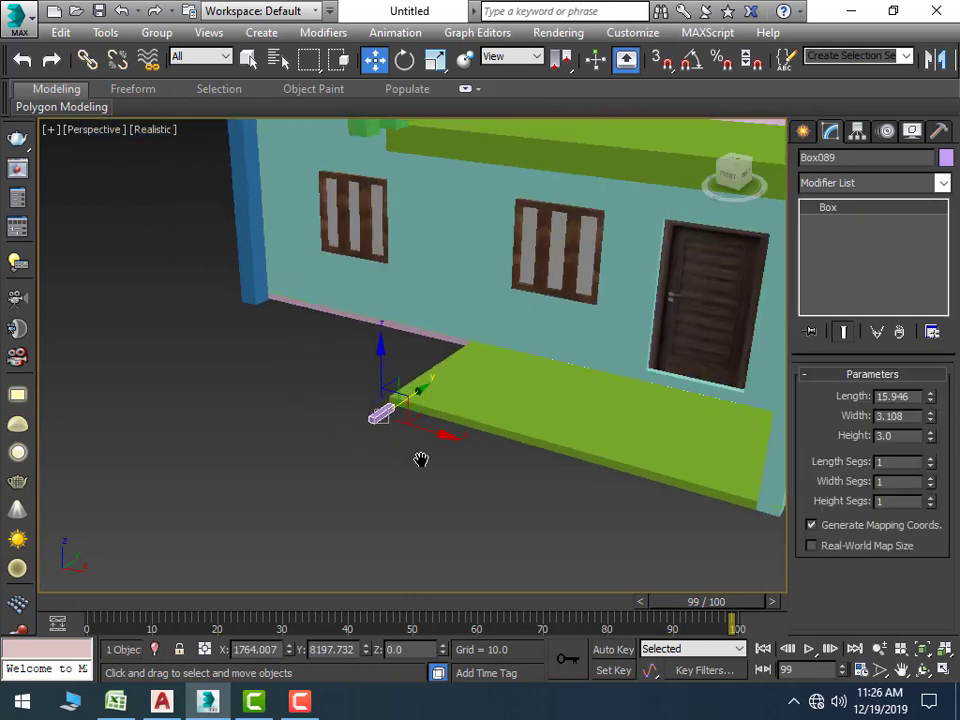
scroll(400, 465, down, 2)
key(alt+w)
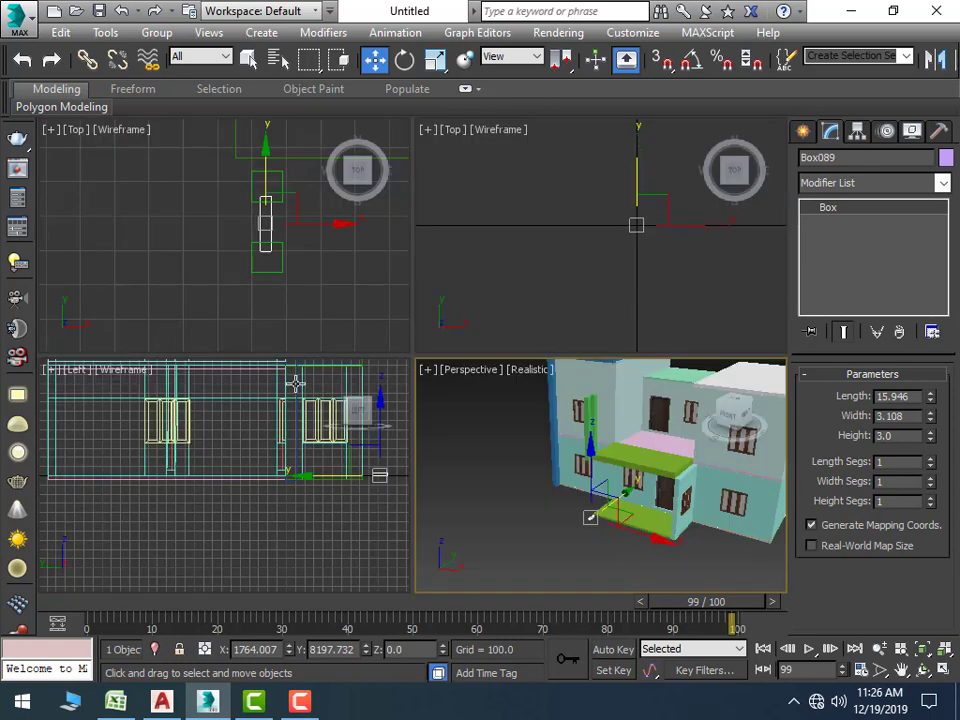
Lower the copied green pillar onto the lower porch slab
click(280, 286)
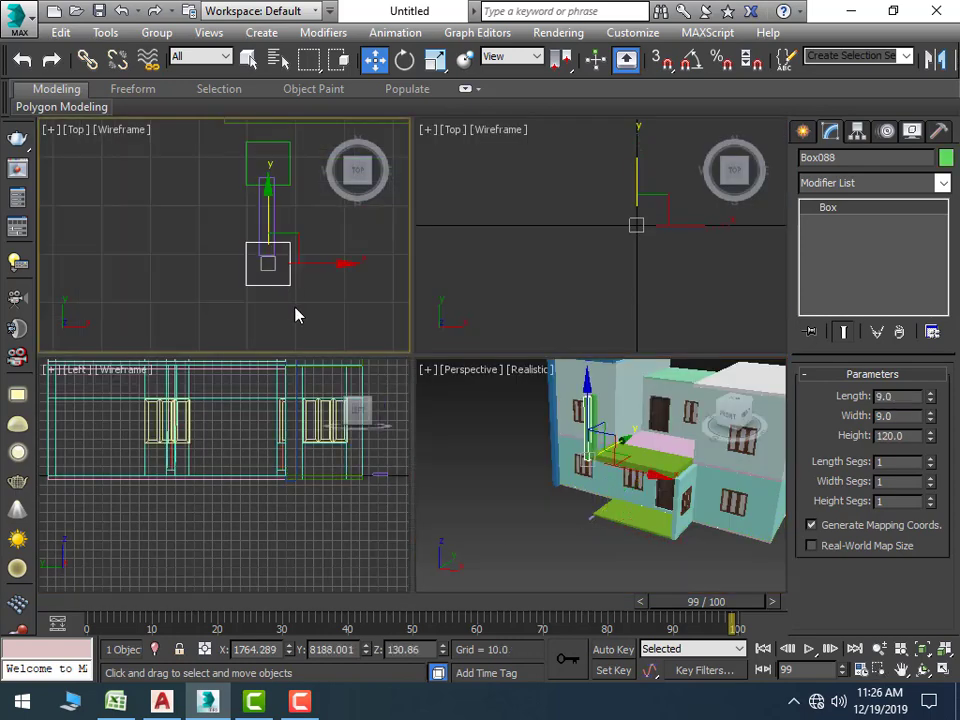
key(alt+w)
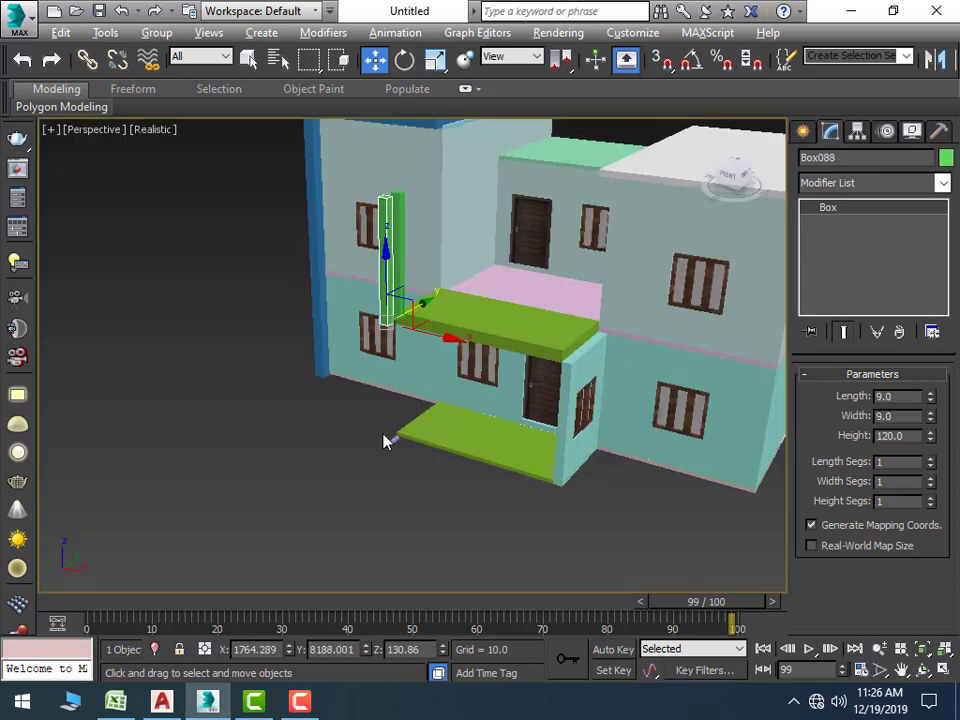
scroll(418, 403, up, 1)
scroll(440, 277, up, 3)
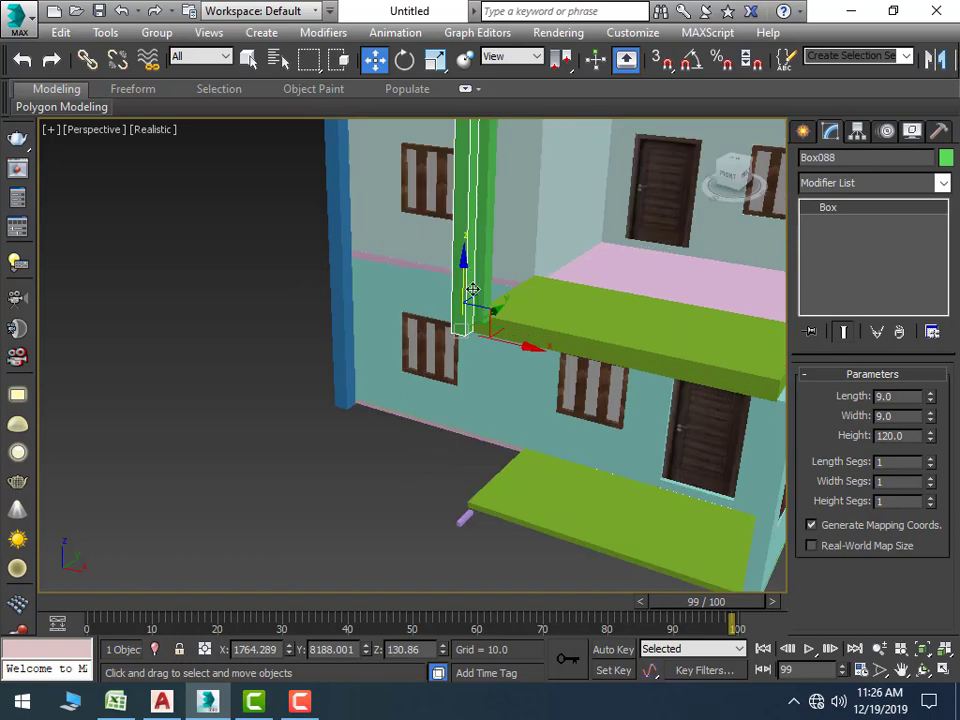
drag(472, 289, 509, 493)
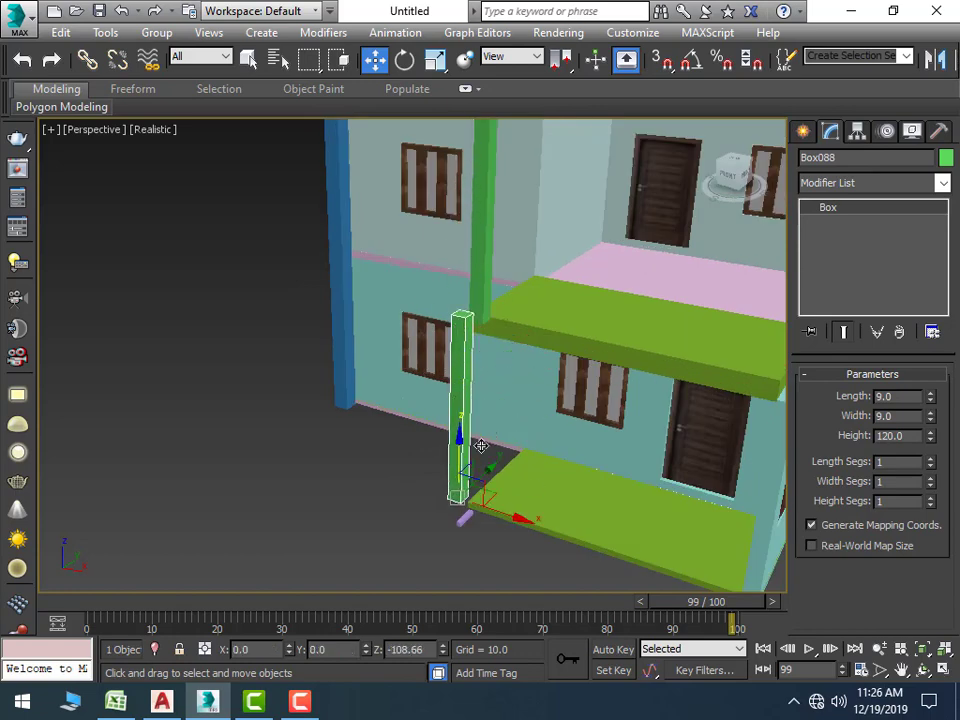
Lower the upper green pillar onto the porch slab as well
click(480, 177)
drag(481, 248, 508, 487)
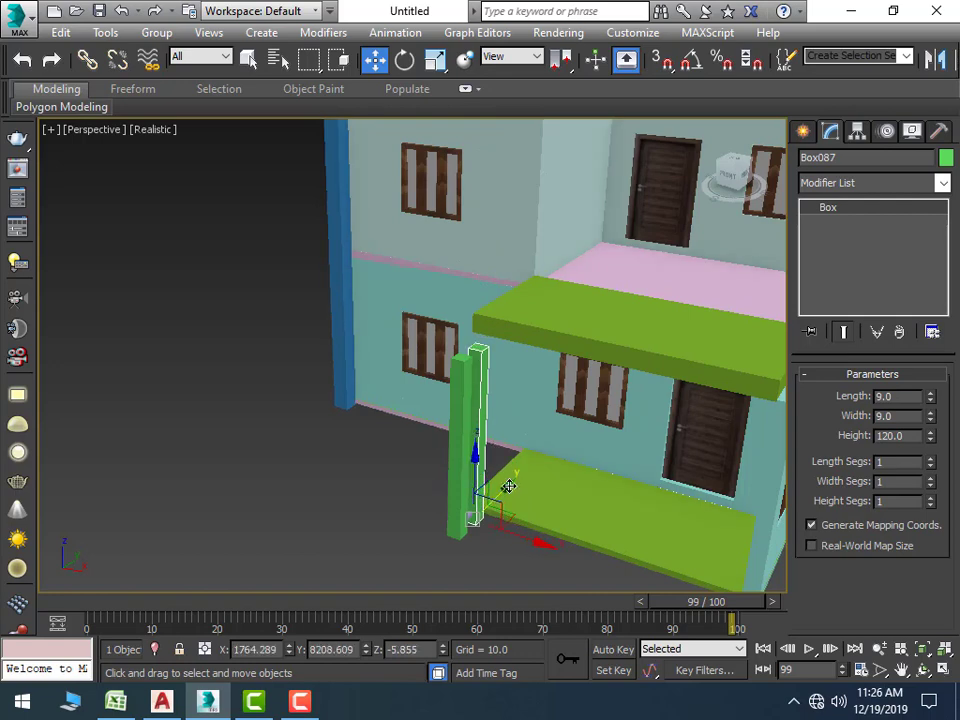
key(ctrl+z)
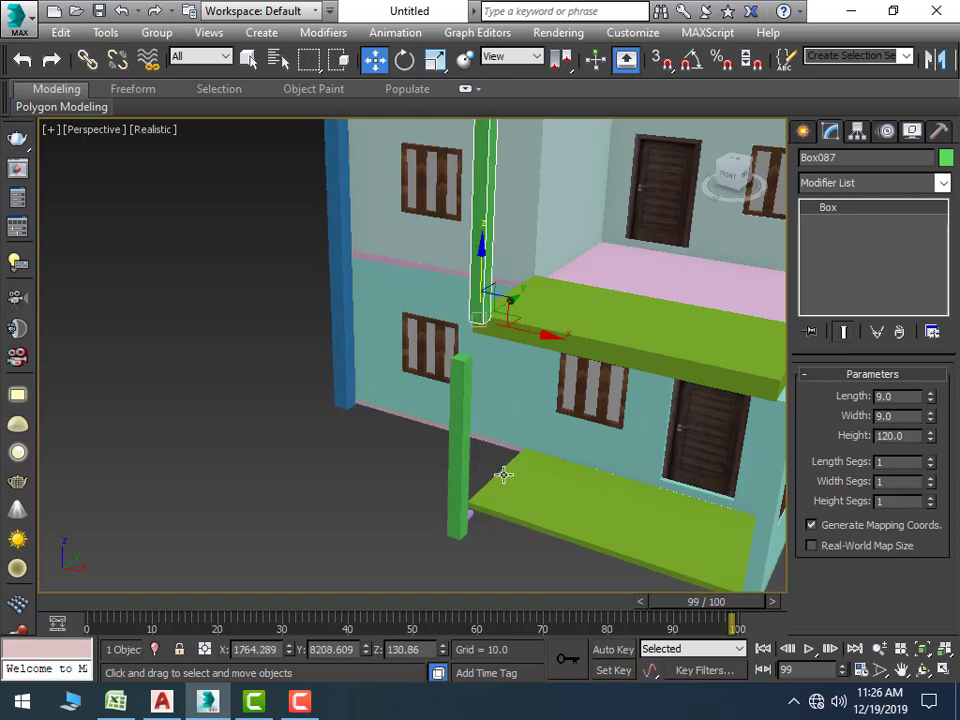
key(ctrl+y)
Select the thin purple box and Shift-drag a copy of it upward
scroll(422, 554, up, 2)
scroll(384, 542, up, 1)
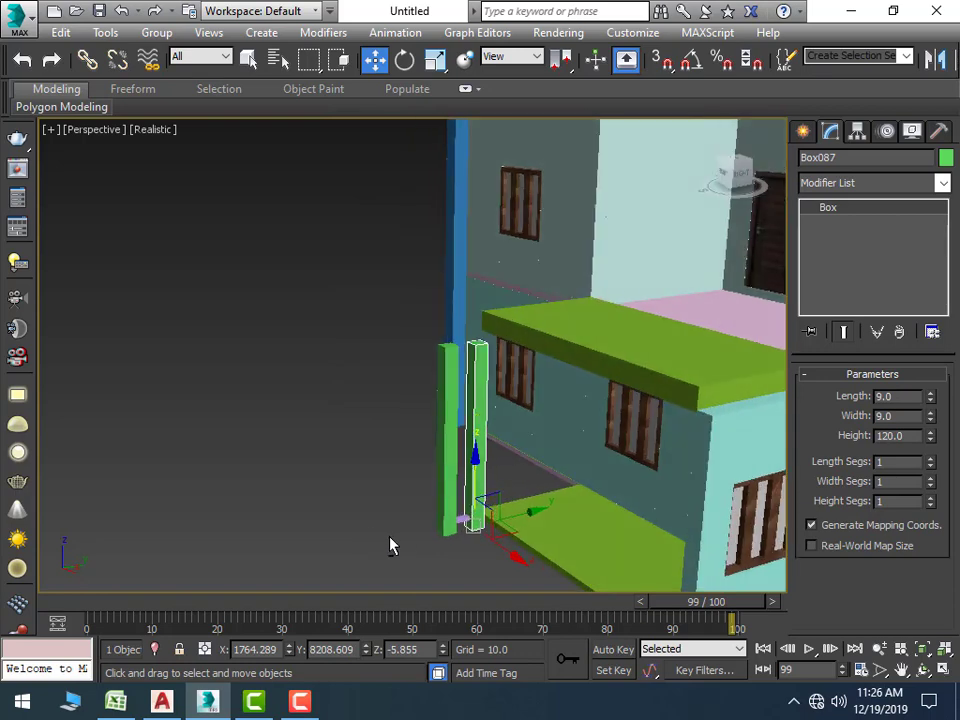
scroll(390, 544, up, 2)
scroll(459, 544, up, 1)
scroll(400, 411, down, 3)
scroll(400, 411, up, 1)
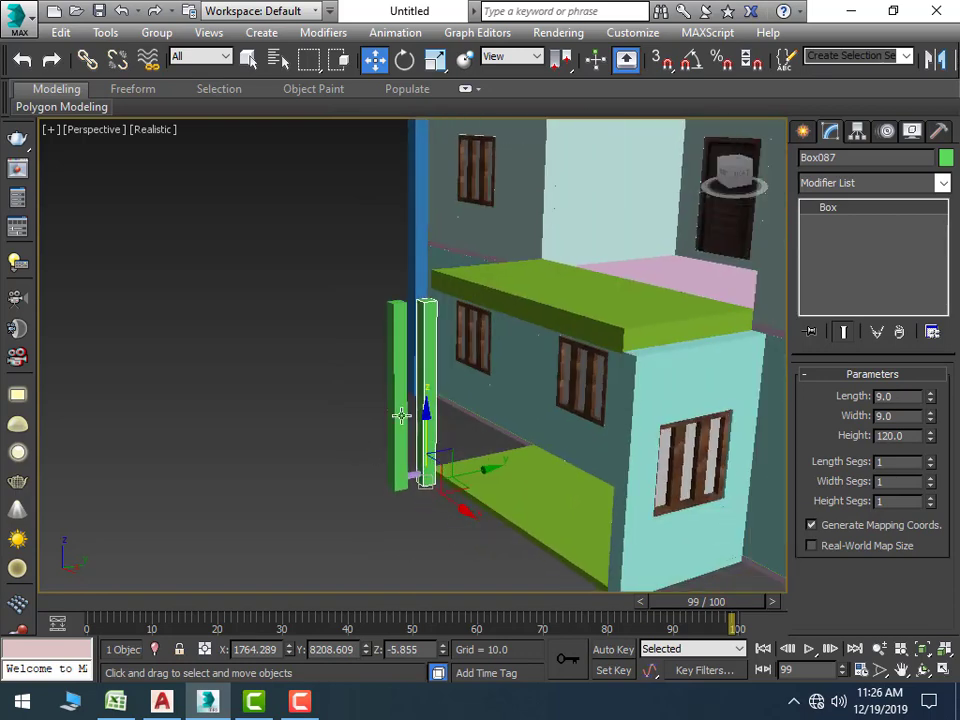
scroll(411, 411, up, 3)
scroll(416, 410, down, 2)
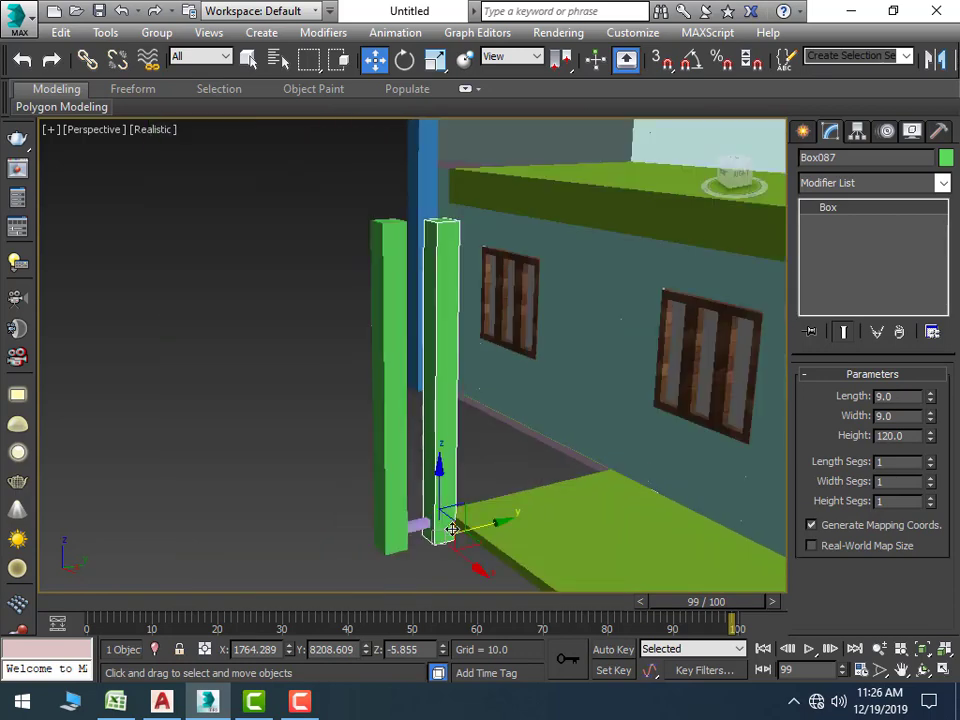
mouse_move(443, 521)
alt+middle_down()
mouse_move(429, 530)
mouse_move(557, 531)
mouse_move(699, 510)
mouse_move(565, 516)
alt+middle_up()
click(396, 521)
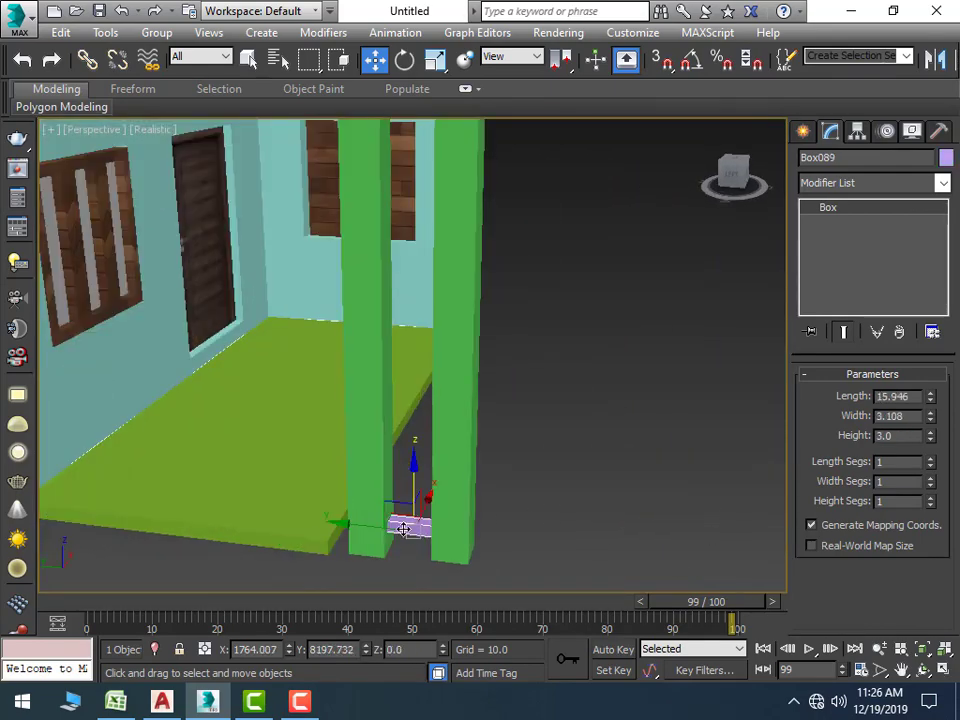
alt+middle_drag(407, 514, 476, 475)
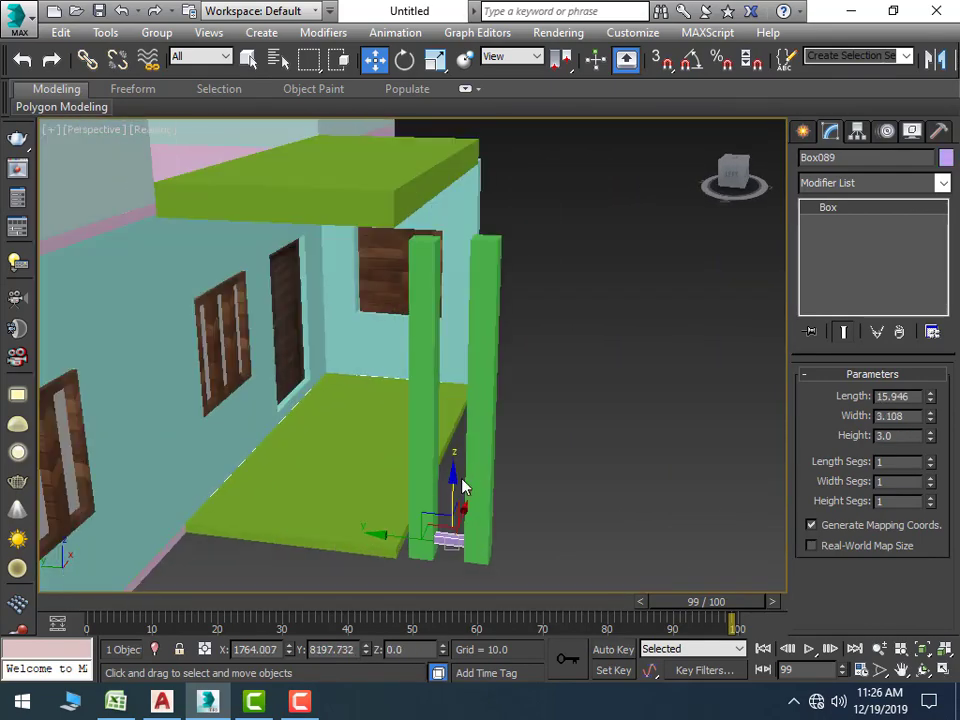
shift+drag(452, 480, 491, 450)
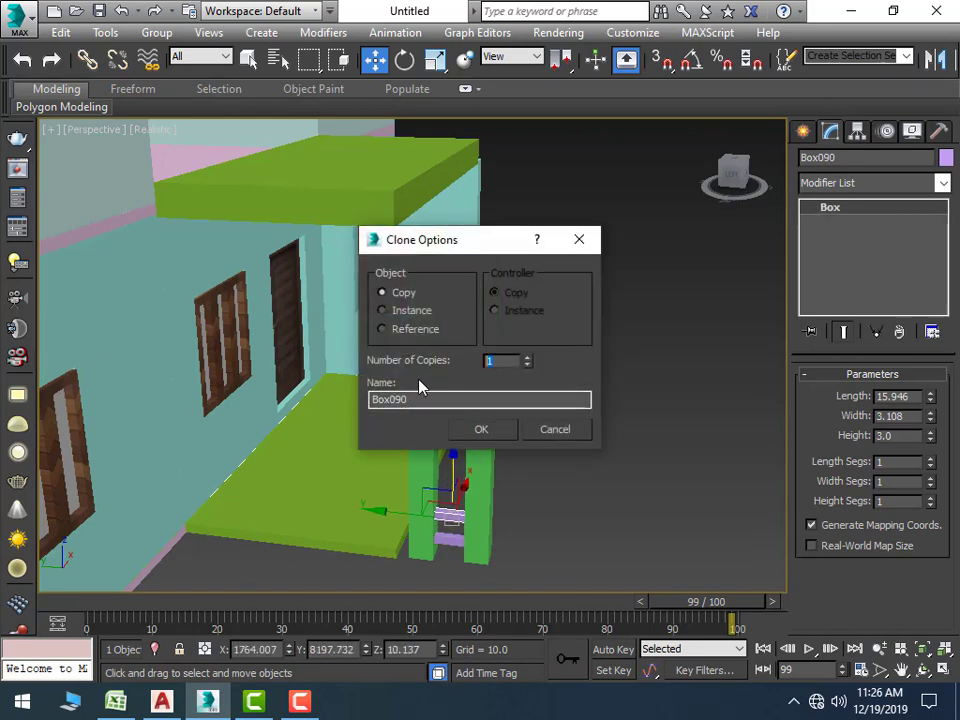
Make 15 copies of the purple rung stacked up between the pillars
text(15)
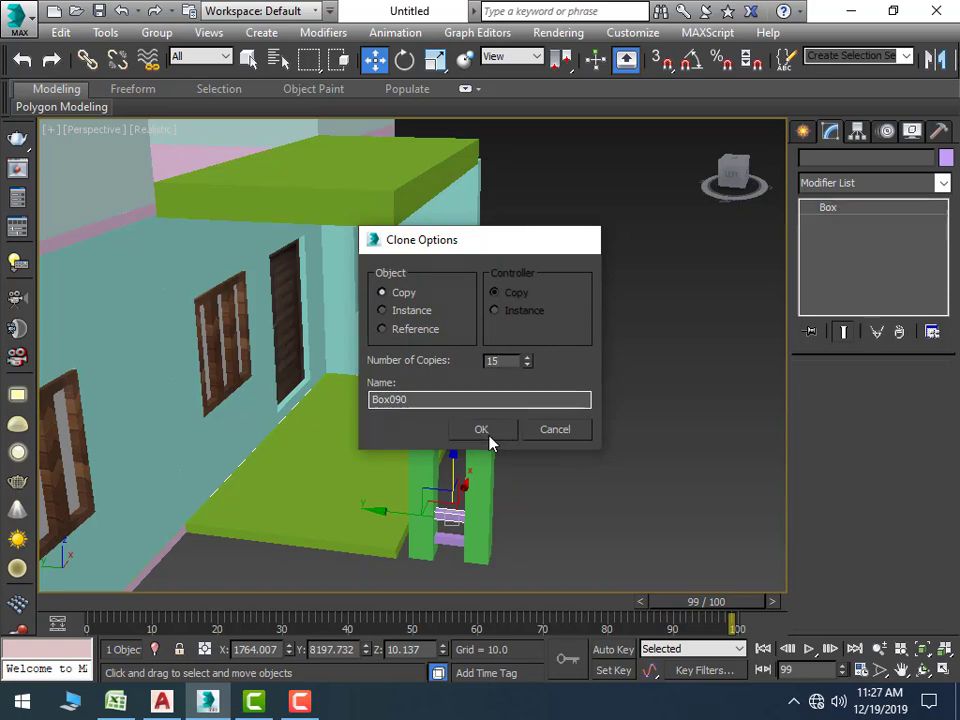
click(491, 440)
mouse_move(450, 279)
alt+middle_down()
mouse_move(474, 373)
mouse_move(481, 252)
alt+middle_up()
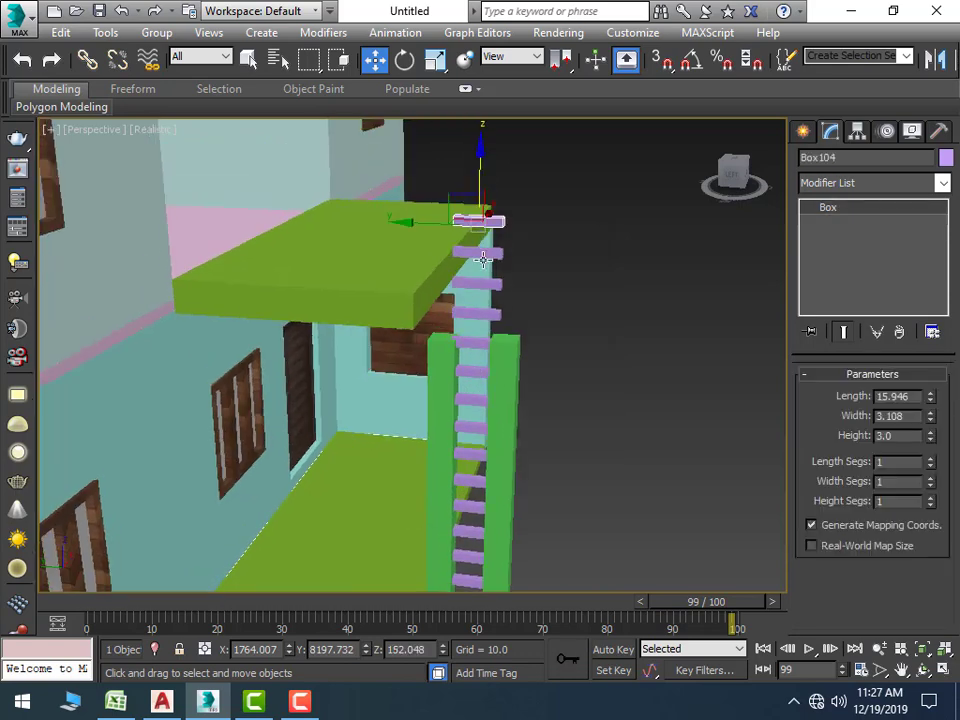
Delete the five topmost rungs that overshoot the pillars
key(Delete)
click(480, 253)
key(Delete)
click(479, 284)
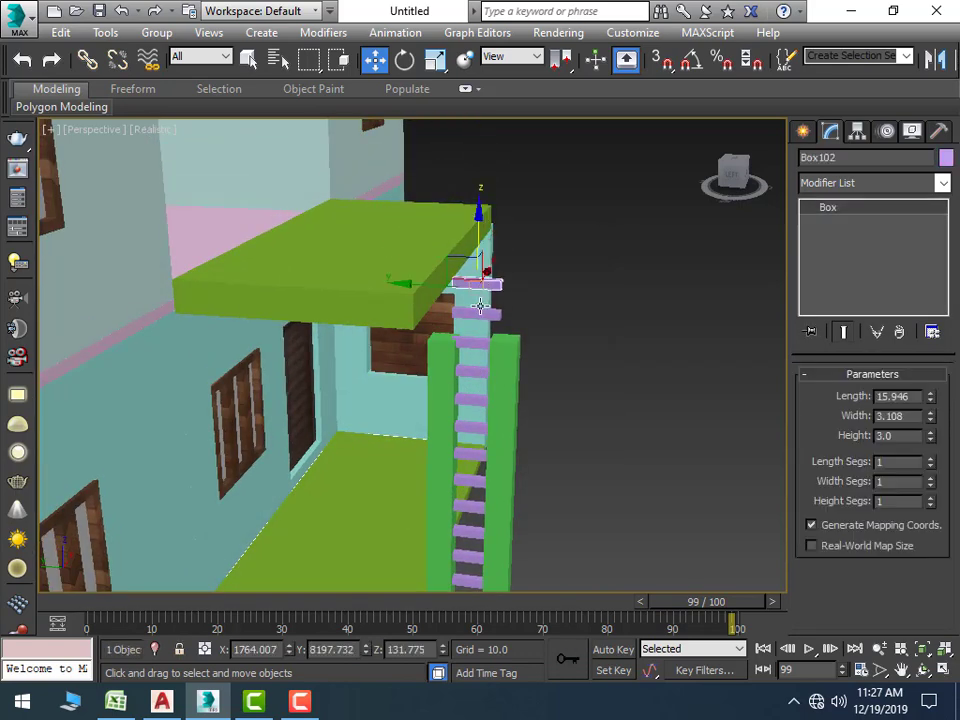
key(Delete)
click(478, 318)
key(Delete)
click(486, 338)
key(Delete)
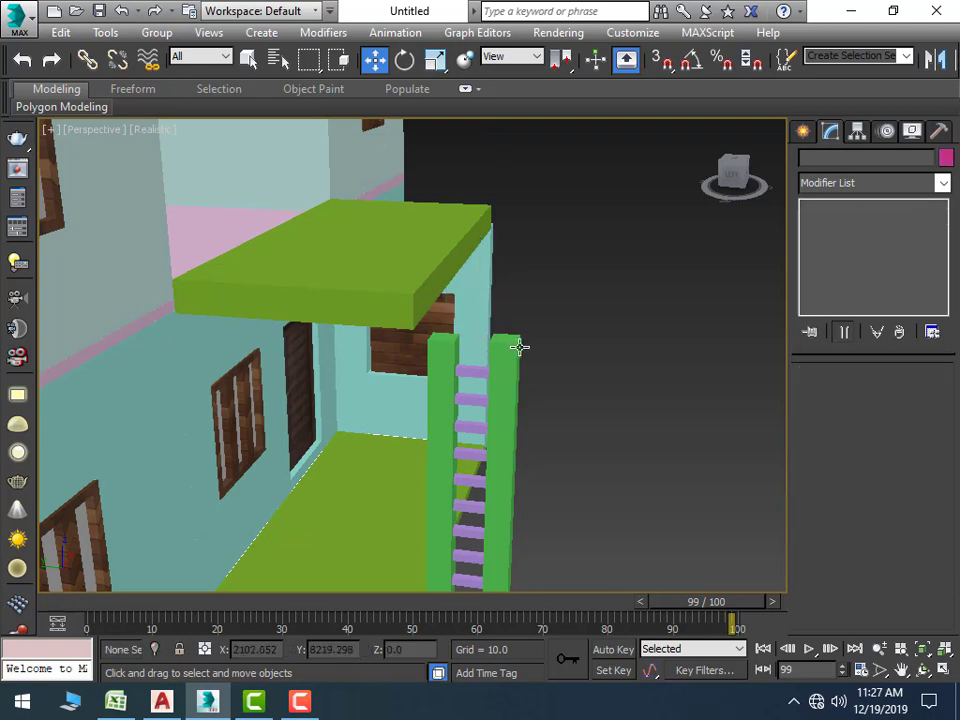
Select all 13 ladder pieces and group them under the name '2'
key(z)
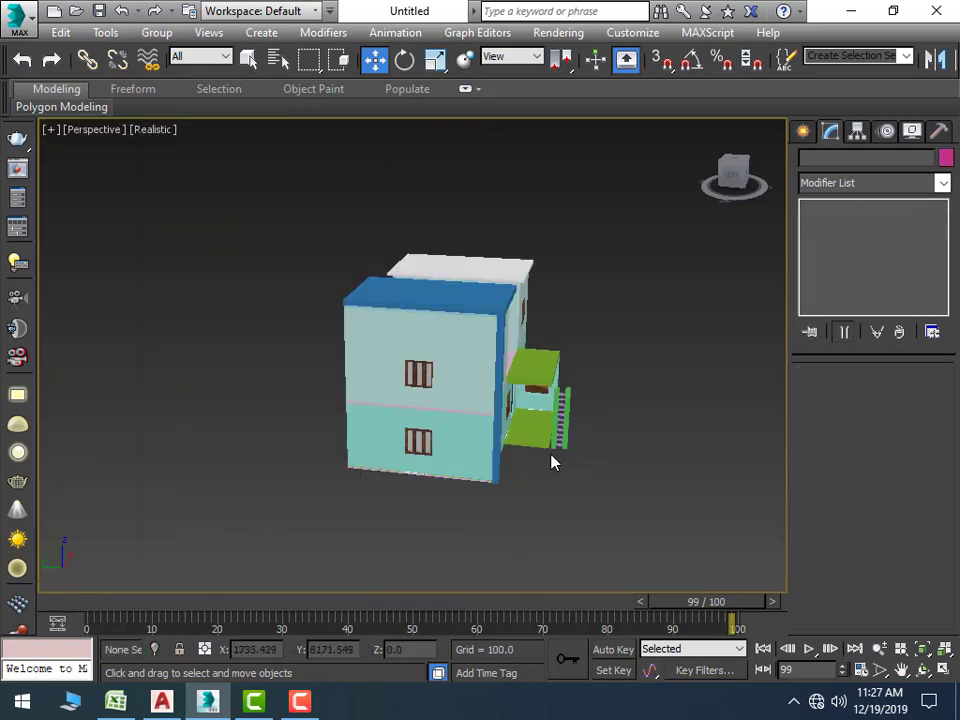
alt+middle_drag(552, 462, 419, 482)
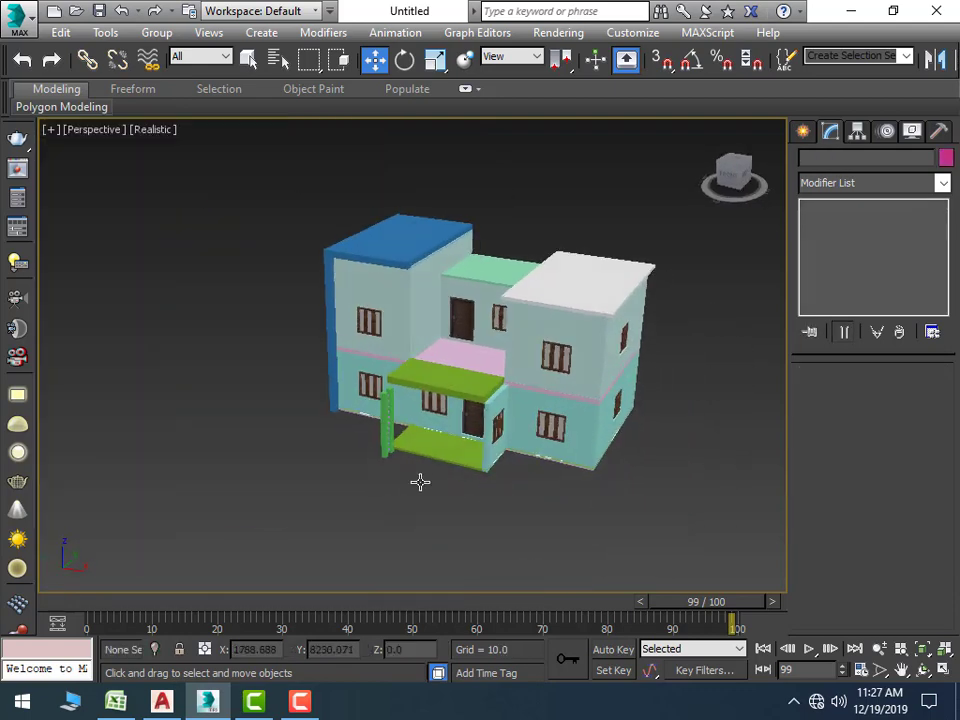
scroll(419, 482, up, 5)
alt+middle_drag(409, 468, 308, 452)
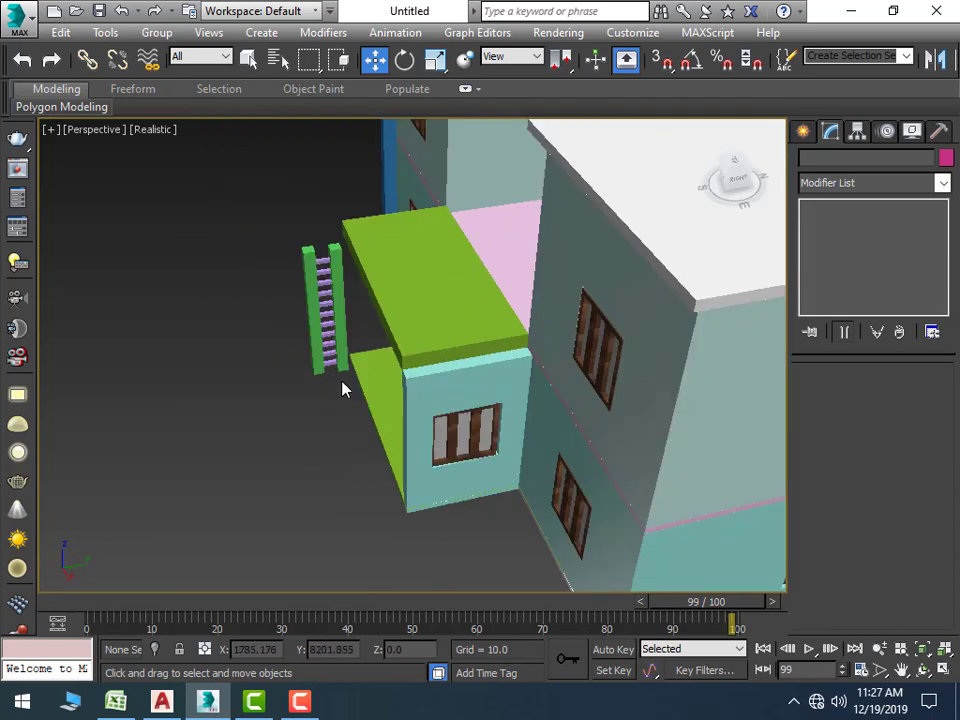
drag(341, 373, 287, 246)
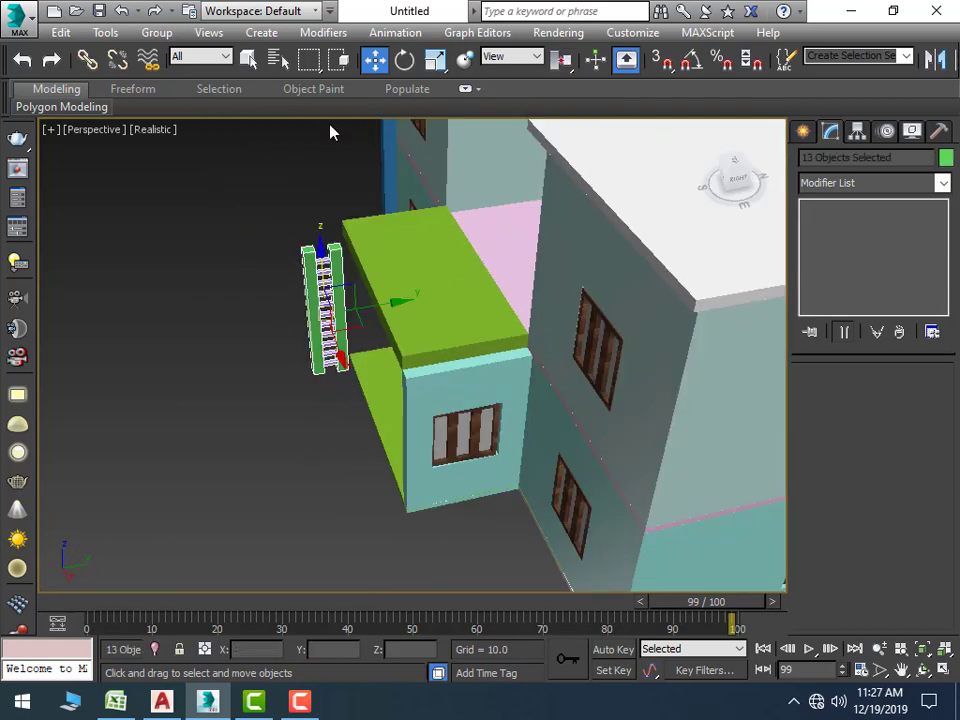
click(156, 32)
click(165, 56)
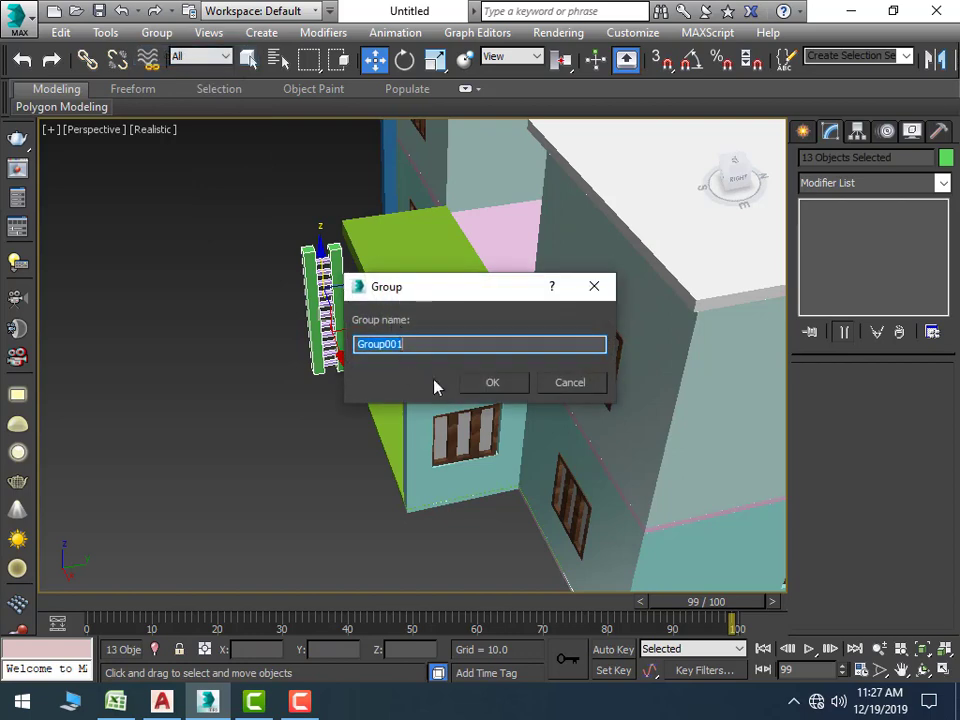
text(2)
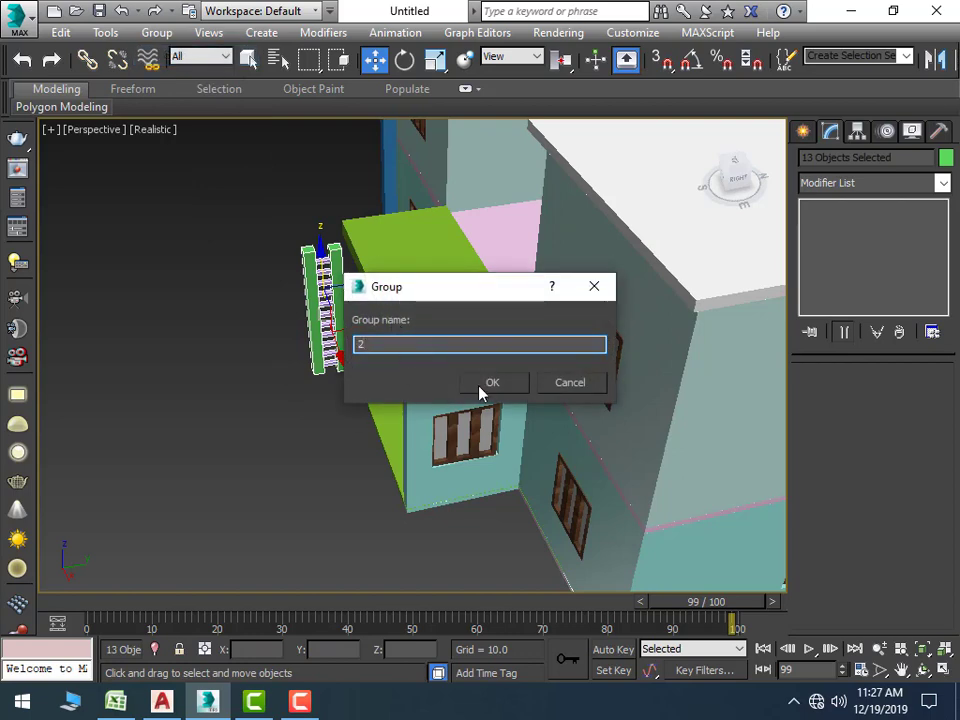
click(488, 384)
mouse_move(267, 463)
alt+middle_down()
mouse_move(328, 446)
mouse_move(435, 443)
mouse_move(377, 405)
mouse_move(372, 413)
alt+middle_up()
scroll(381, 379, up, 2)
scroll(347, 439, up, 2)
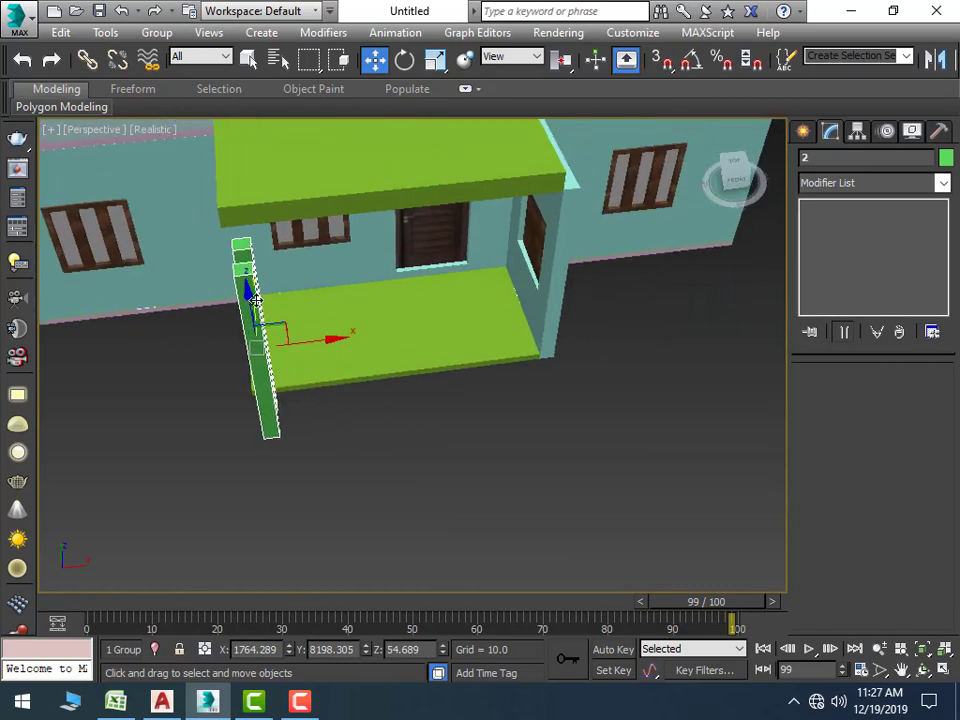
Move the ladder group to the porch corner and clone a second copy further right
drag(256, 300, 256, 360)
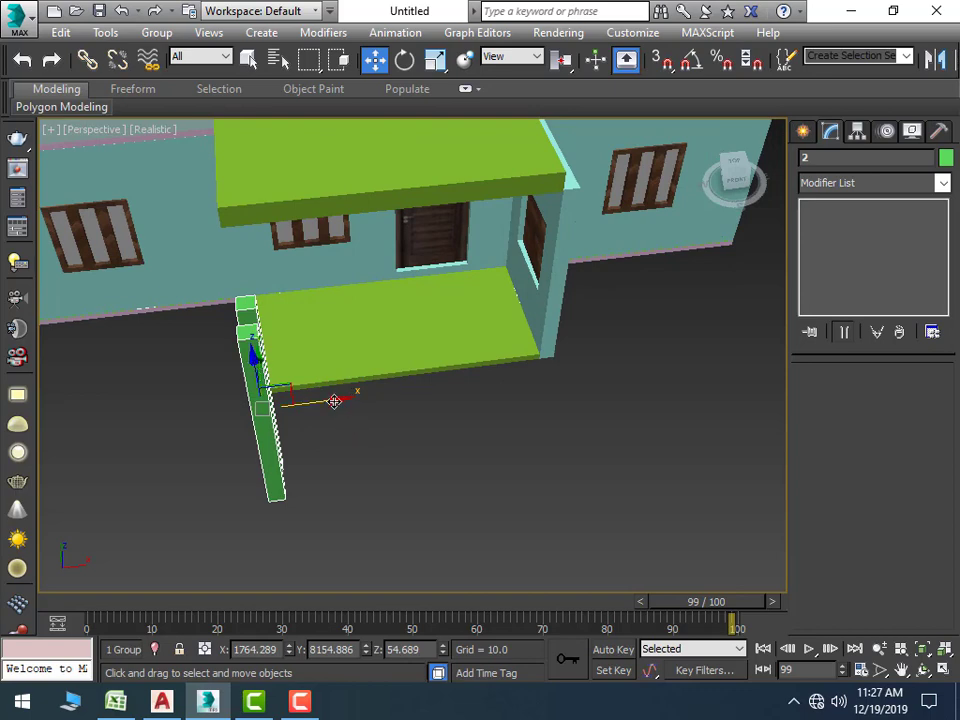
mouse_move(334, 401)
shift+mouse_down()
mouse_move(544, 390)
mouse_move(643, 366)
mouse_move(652, 378)
shift+mouse_up()
click(505, 430)
scroll(575, 485, down, 3)
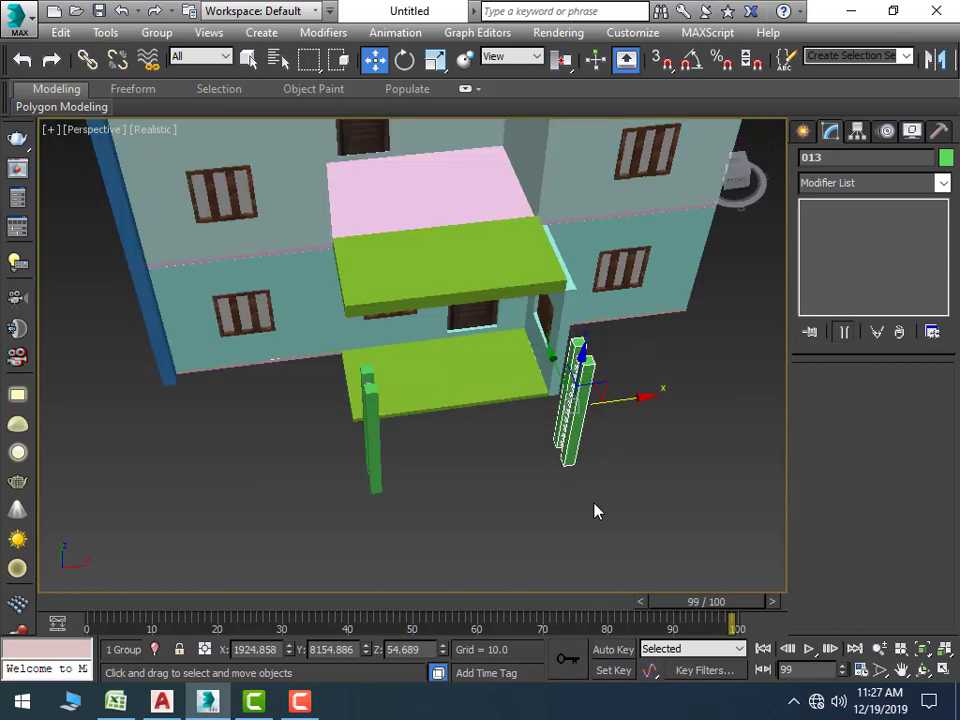
middle_drag(594, 511, 461, 444)
scroll(407, 484, down, 3)
mouse_move(407, 484)
alt+middle_down()
mouse_move(465, 444)
mouse_move(578, 441)
mouse_move(516, 448)
alt+middle_up()
scroll(327, 347, up, 5)
Convert the upper green slab Box086 to Editable Poly and select its front face
click(338, 369)
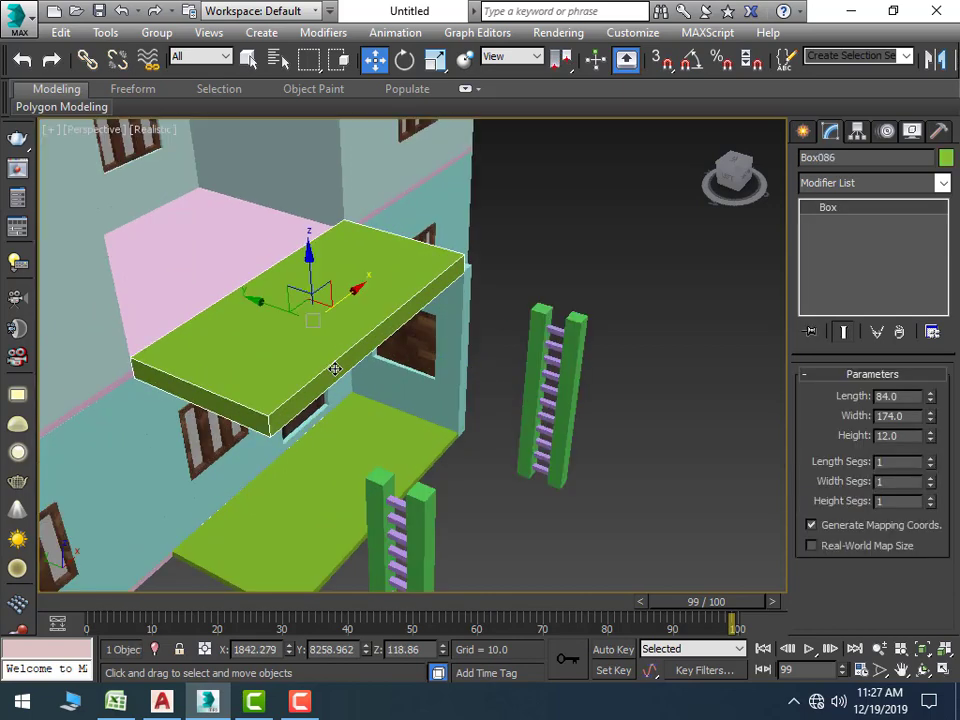
right_click(334, 368)
click(530, 568)
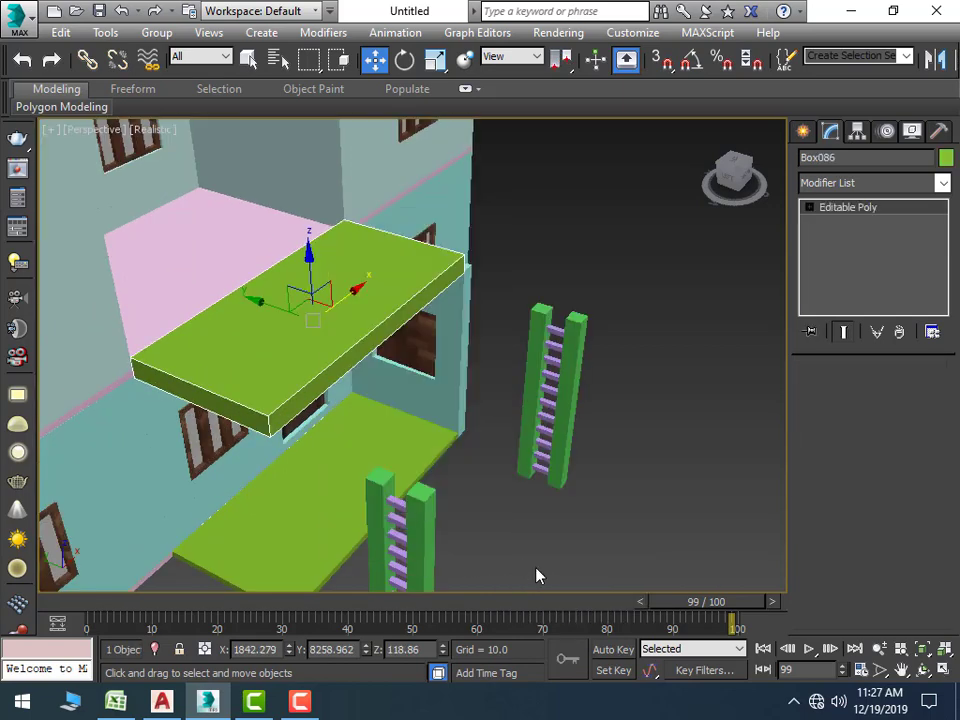
click(890, 398)
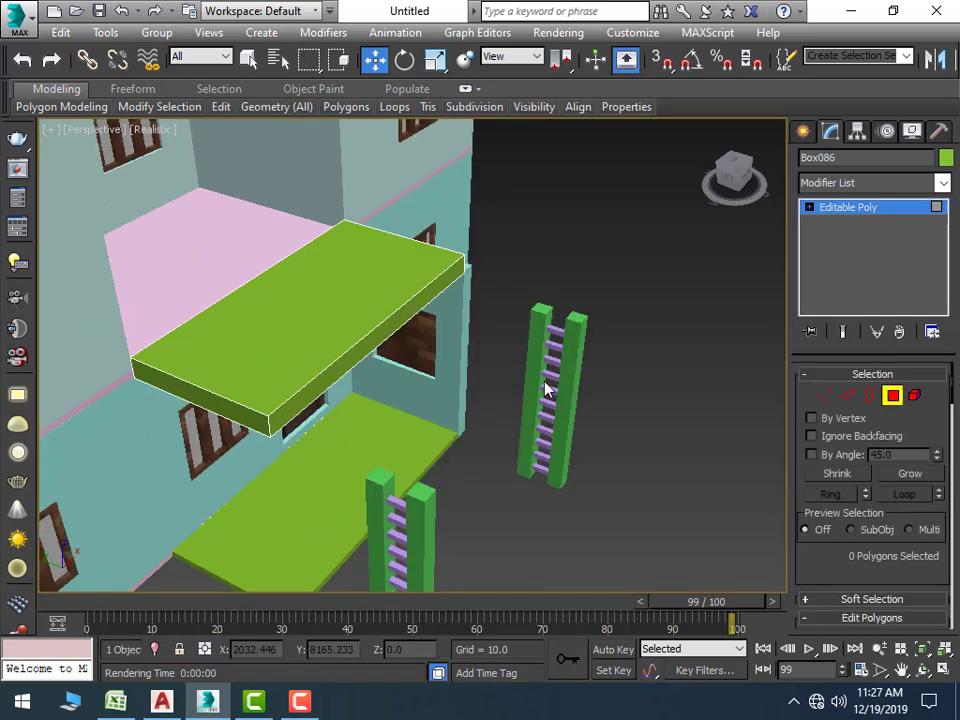
click(363, 345)
Extrude the slab's front face and pull it out over the ladder columns
mouse_move(461, 418)
alt+middle_down()
mouse_move(489, 336)
mouse_move(508, 378)
alt+middle_up()
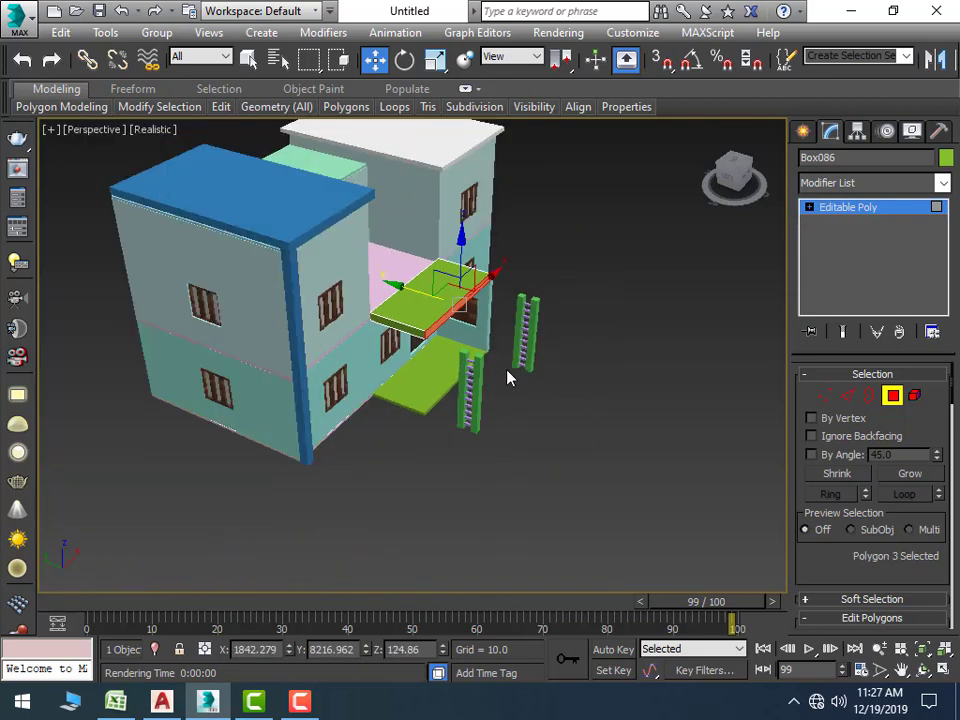
scroll(479, 325, up, 3)
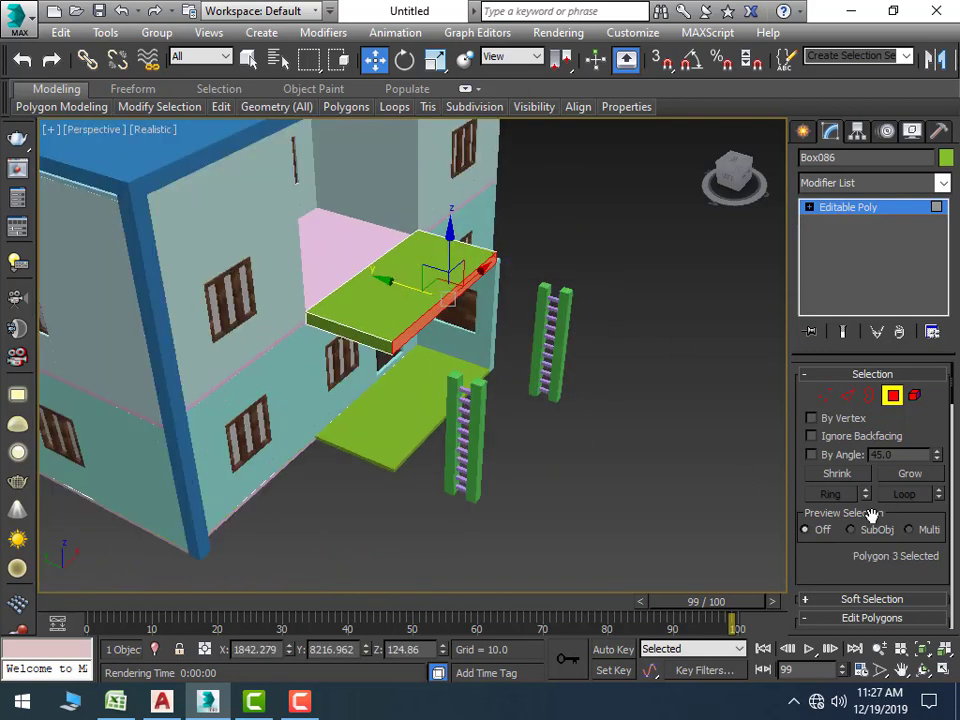
scroll(878, 520, down, 2)
scroll(884, 540, down, 1)
click(861, 577)
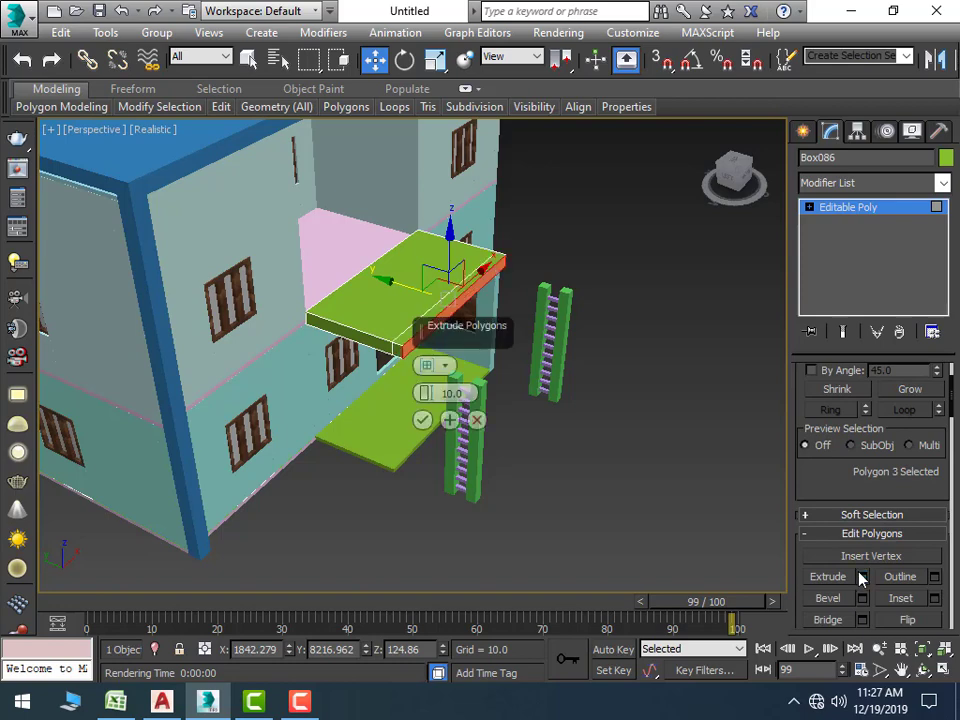
click(422, 420)
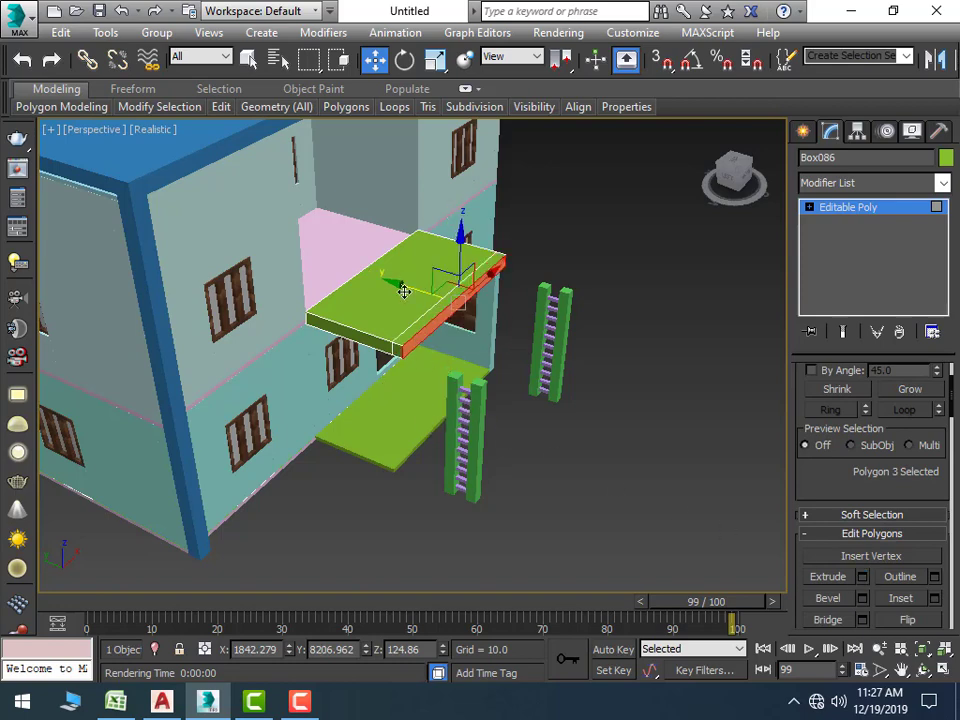
drag(398, 283, 473, 300)
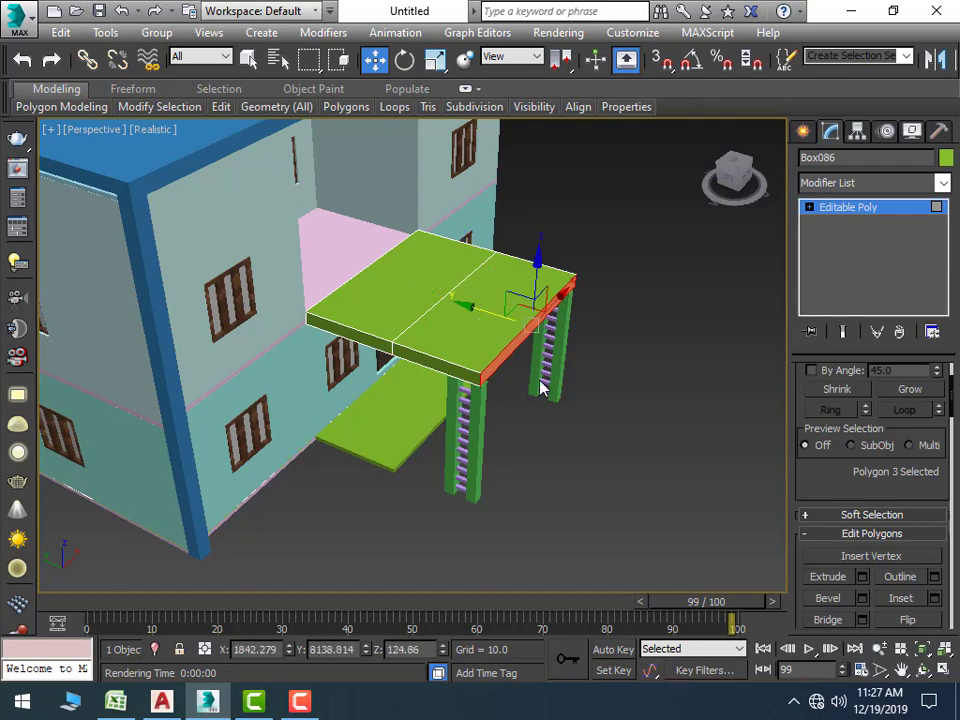
Extrude the slab's front and underside faces by 10.0 to drop the roof's front edge
mouse_move(561, 448)
alt+middle_down()
mouse_move(467, 371)
mouse_move(456, 397)
mouse_move(396, 369)
mouse_move(484, 396)
mouse_move(497, 384)
mouse_move(467, 362)
mouse_move(503, 387)
mouse_move(499, 396)
alt+middle_up()
scroll(422, 396, up, 4)
scroll(439, 414, up, 2)
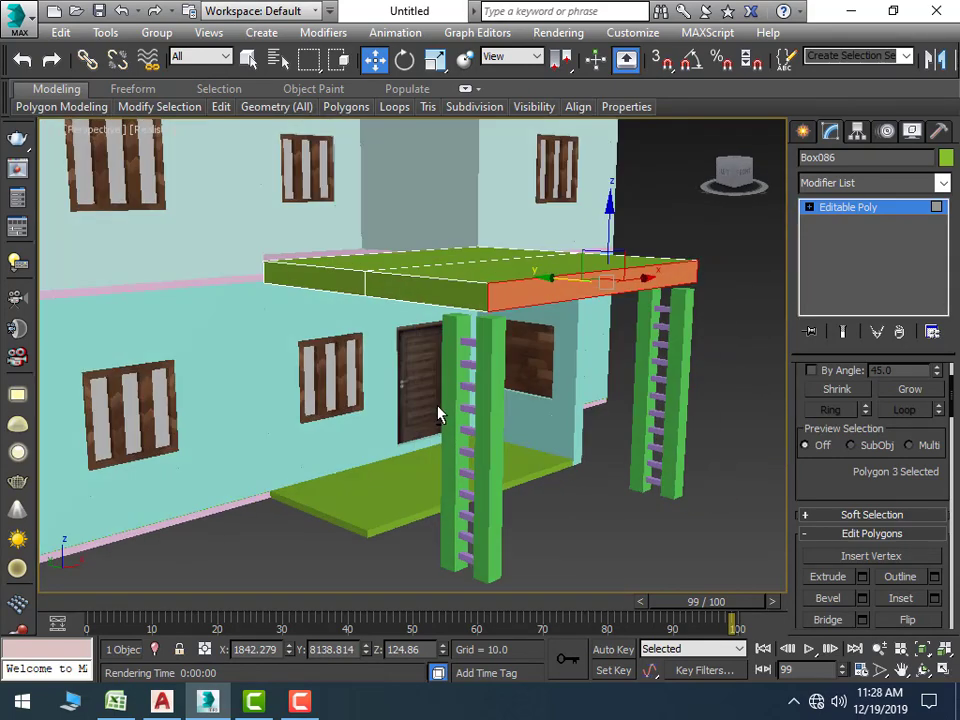
alt+middle_drag(439, 414, 488, 415)
scroll(488, 415, down, 5)
scroll(418, 375, up, 6)
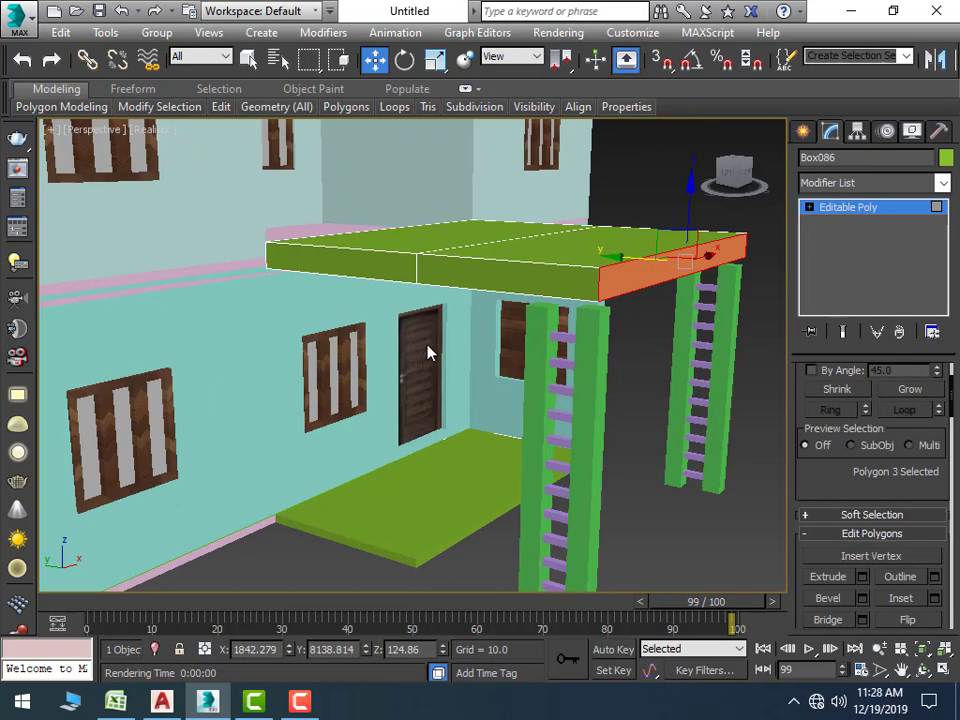
scroll(428, 352, down, 3)
mouse_move(428, 352)
alt+middle_down()
mouse_move(360, 347)
mouse_move(459, 347)
mouse_move(495, 374)
mouse_move(459, 420)
mouse_move(546, 439)
mouse_move(538, 452)
mouse_move(488, 436)
alt+middle_up()
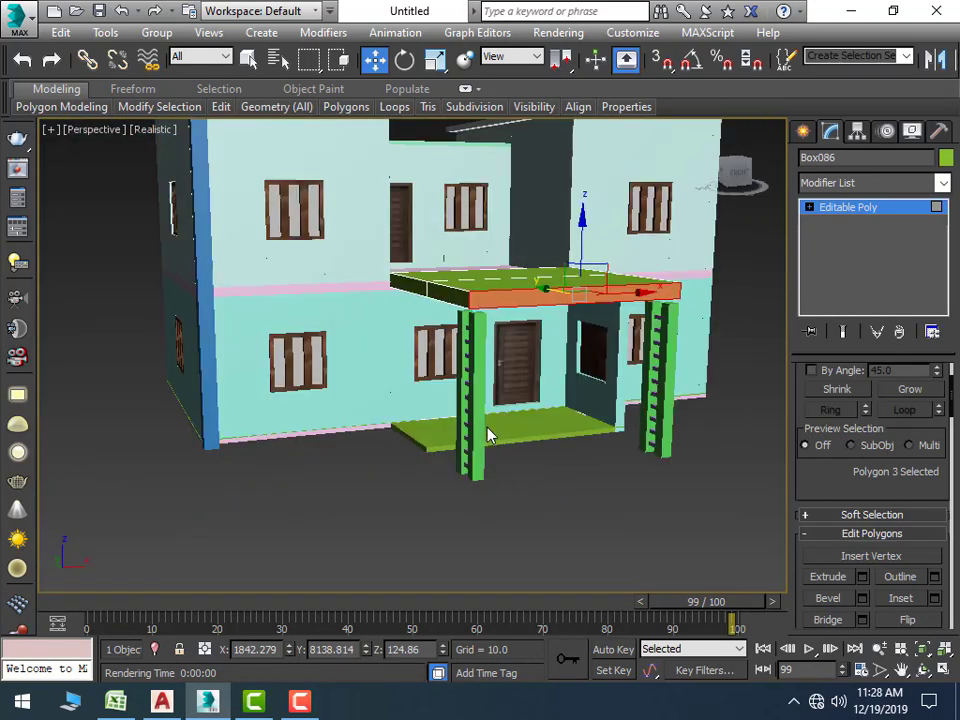
scroll(488, 436, up, 3)
scroll(531, 446, up, 3)
scroll(510, 435, down, 6)
mouse_move(501, 369)
alt+middle_down()
mouse_move(528, 338)
mouse_move(470, 281)
mouse_move(497, 293)
alt+middle_up()
click(495, 277)
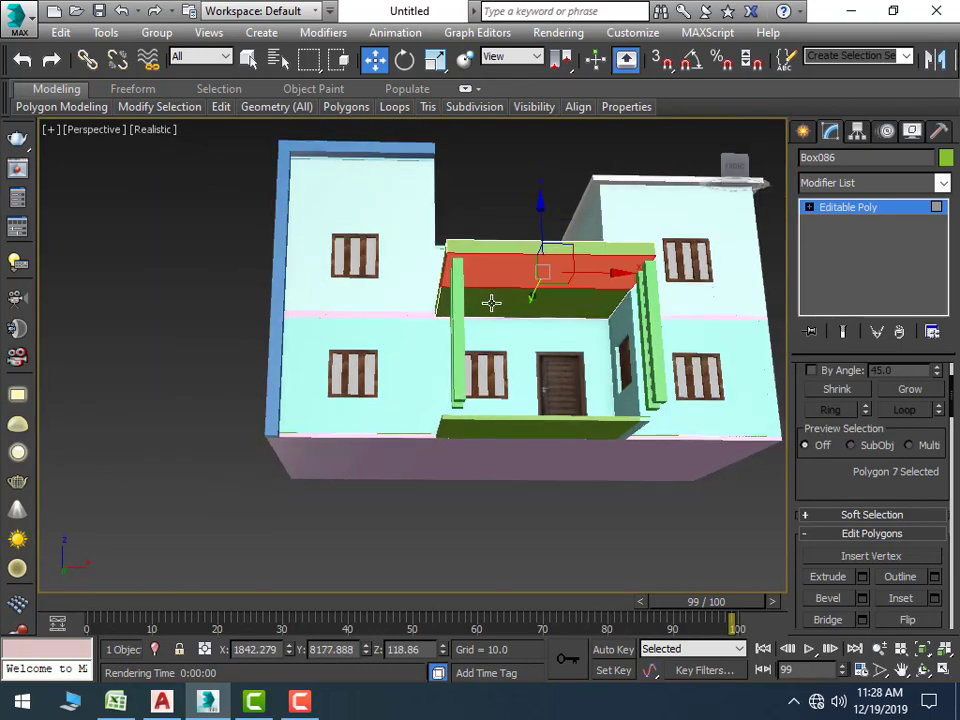
ctrl+click(491, 302)
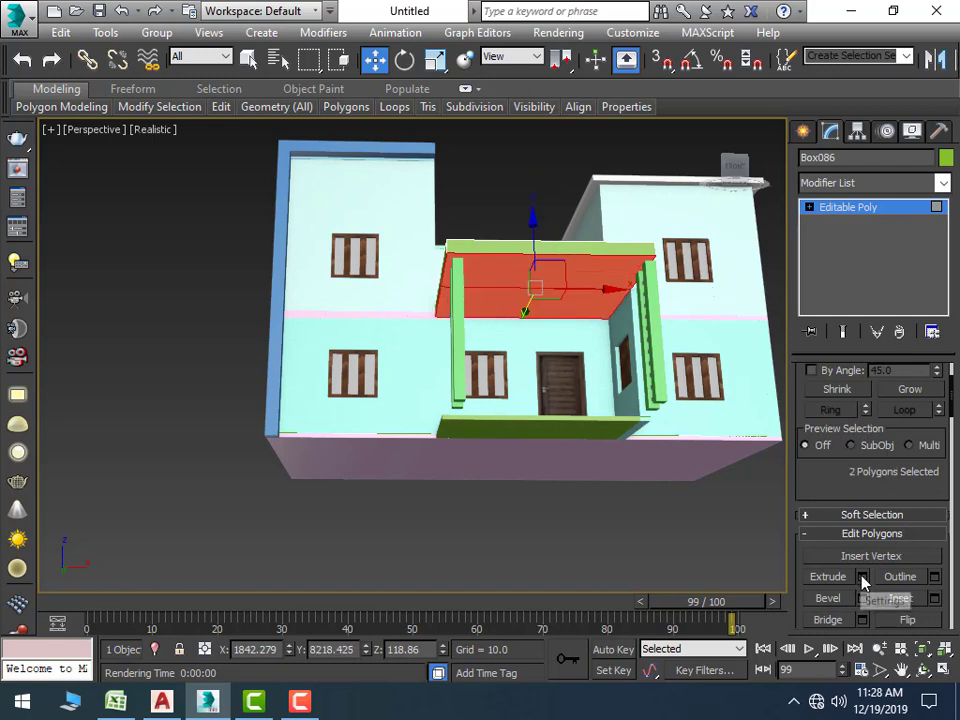
click(862, 577)
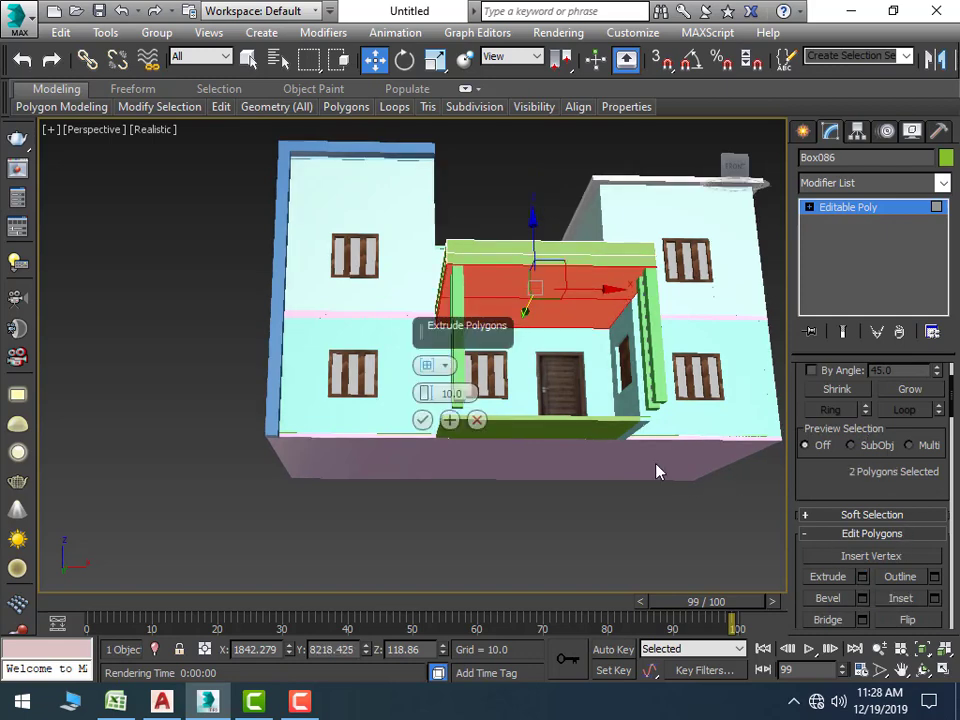
click(422, 419)
click(537, 453)
alt+middle_drag(537, 453, 427, 458)
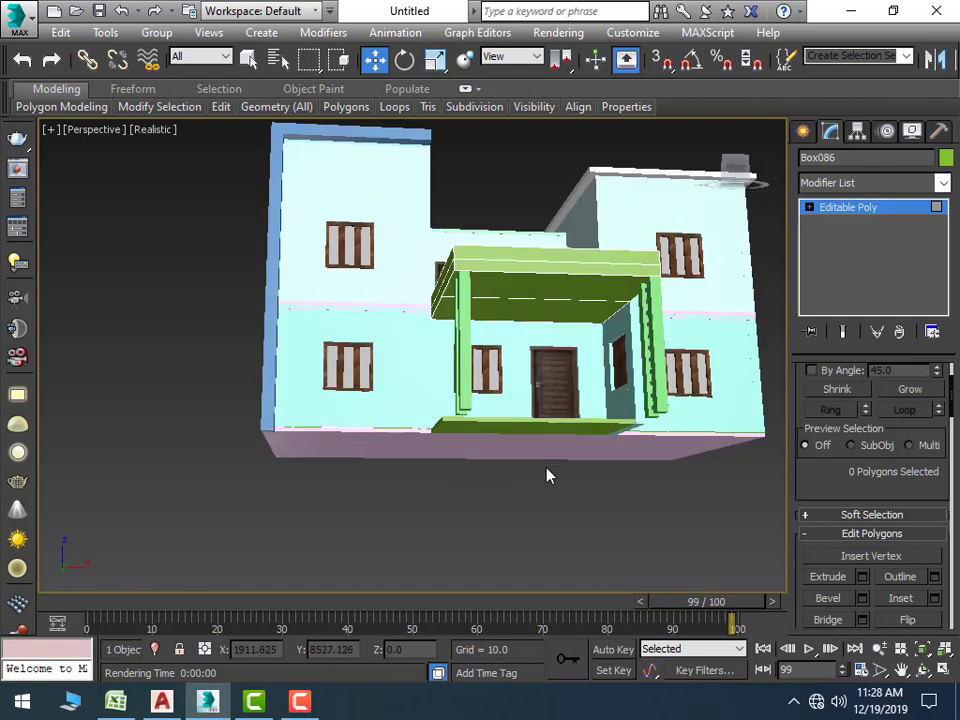
Convert the lower porch floor slab Box085 to Editable Poly and select its front face
scroll(470, 428, up, 5)
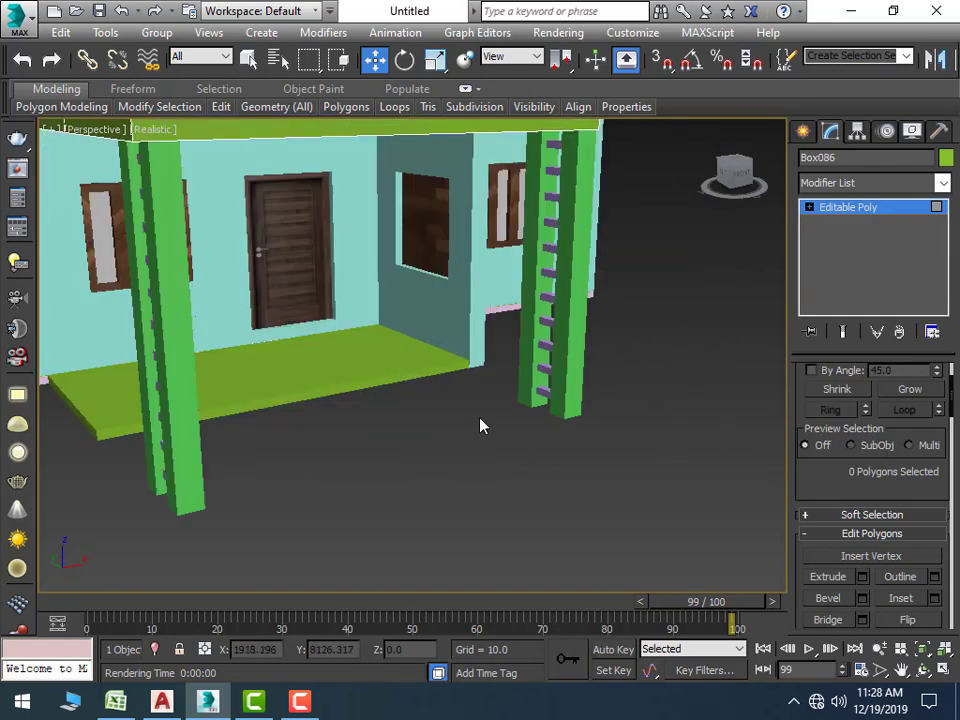
click(803, 131)
click(247, 401)
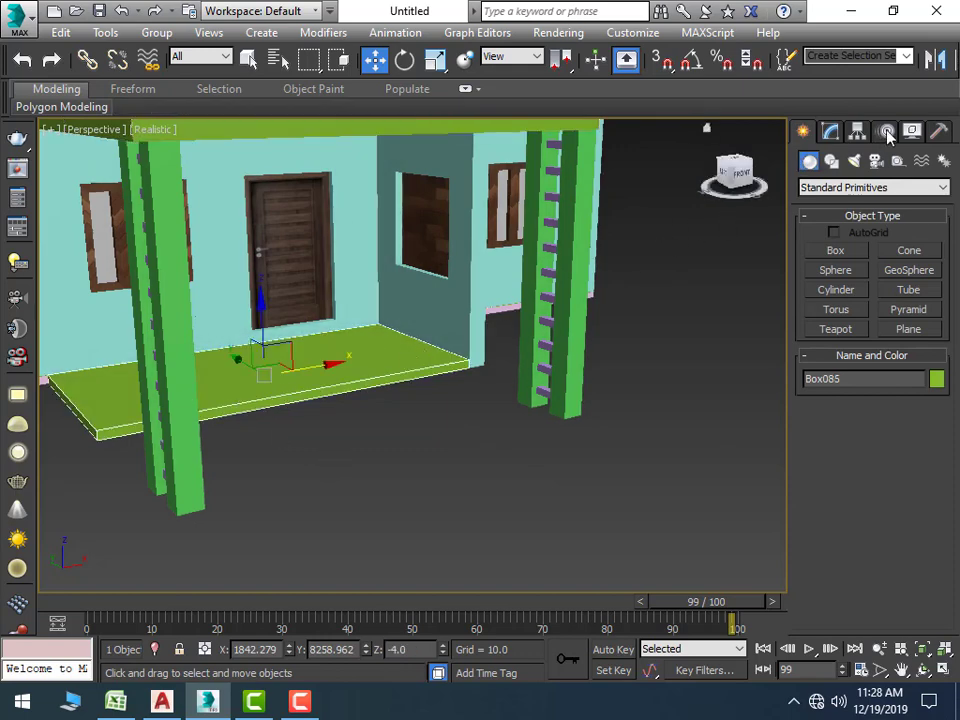
click(832, 130)
right_click(361, 358)
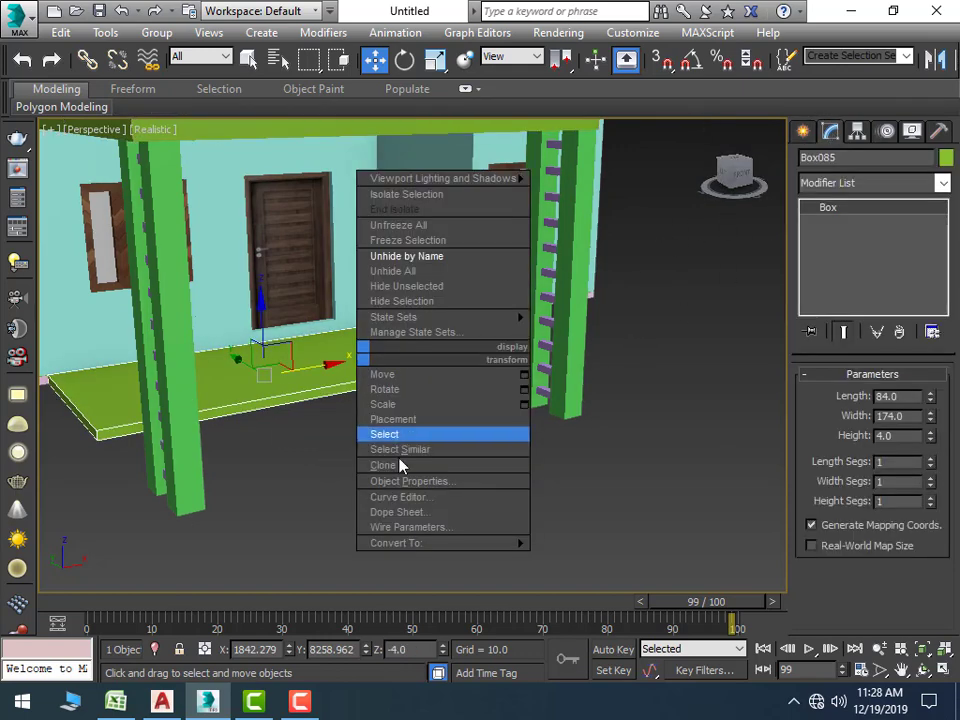
mouse_move(440, 543)
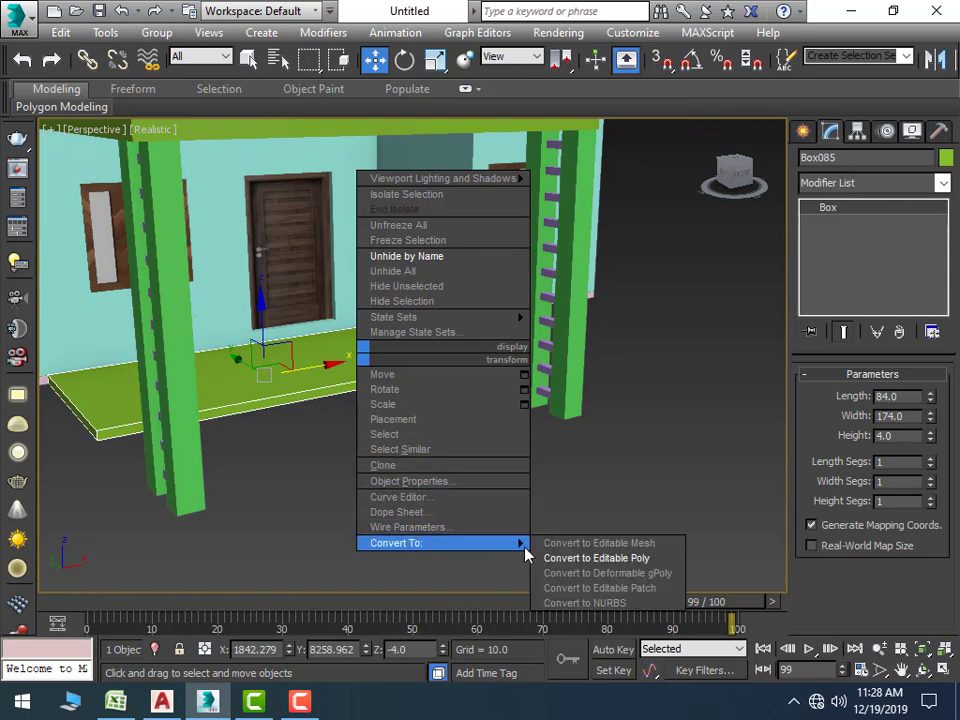
click(560, 559)
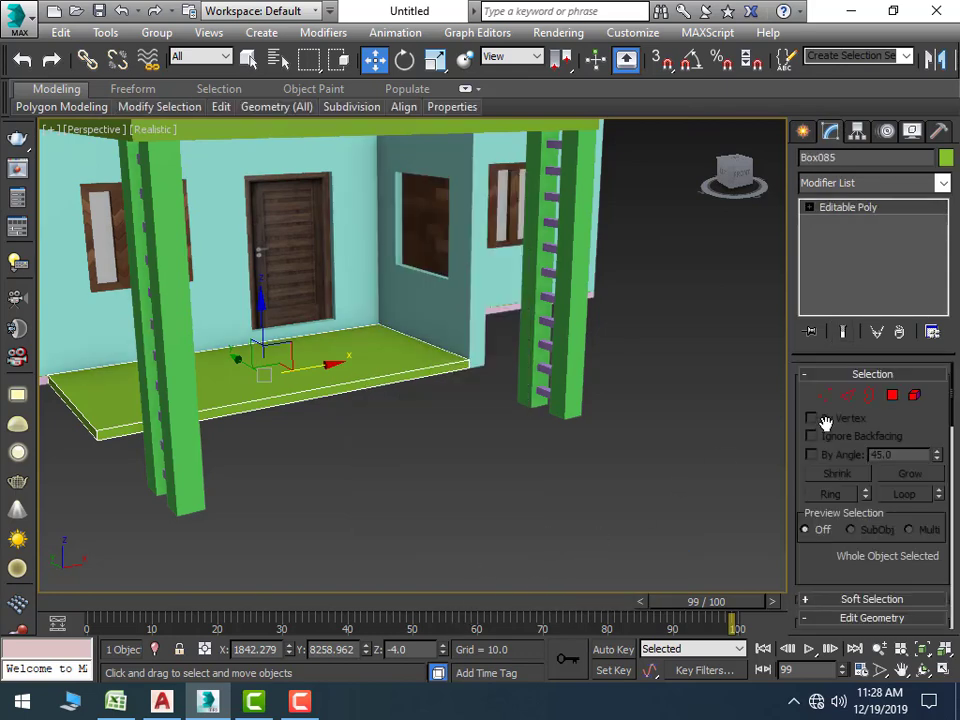
click(891, 396)
click(281, 399)
Extrude the floor slab's front face and pull it forward past the ladder columns
key(shift+z)
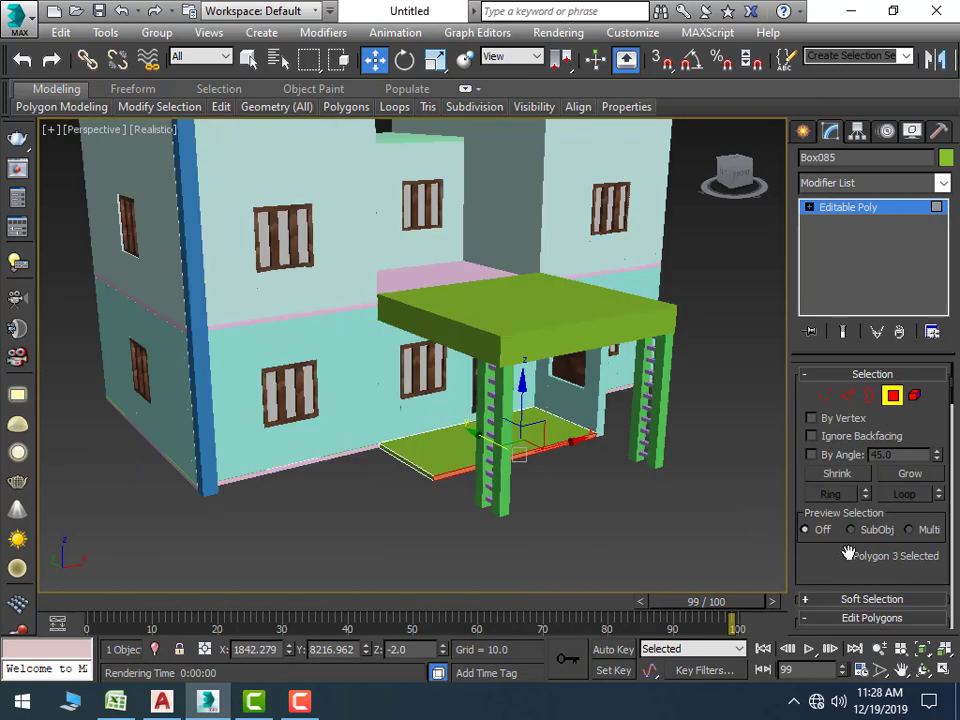
drag(861, 546, 857, 460)
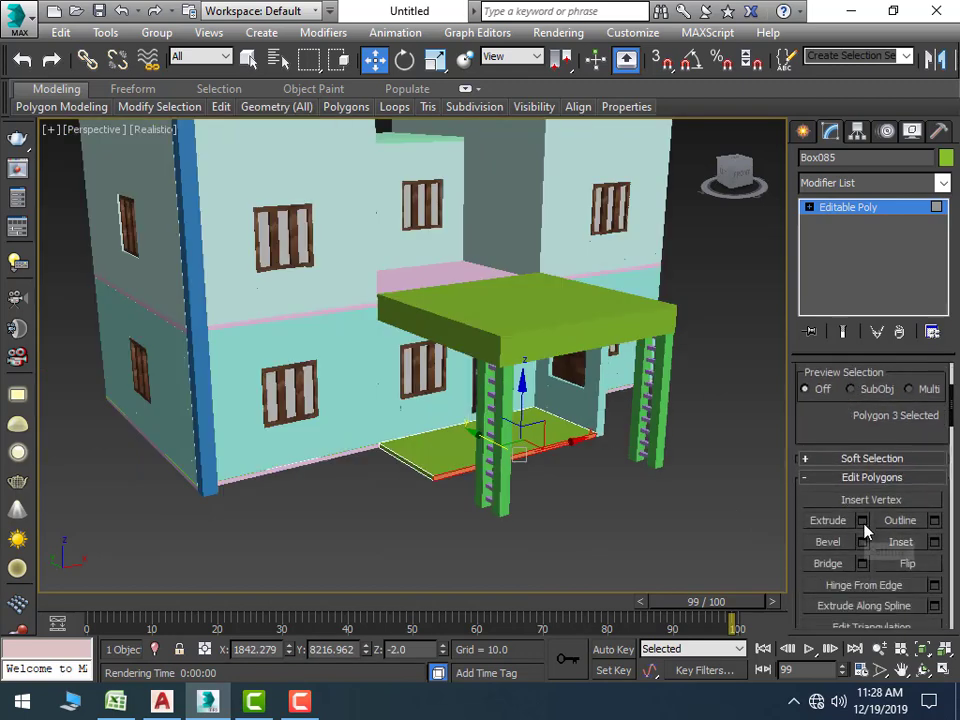
click(862, 520)
scroll(604, 524, up, 3)
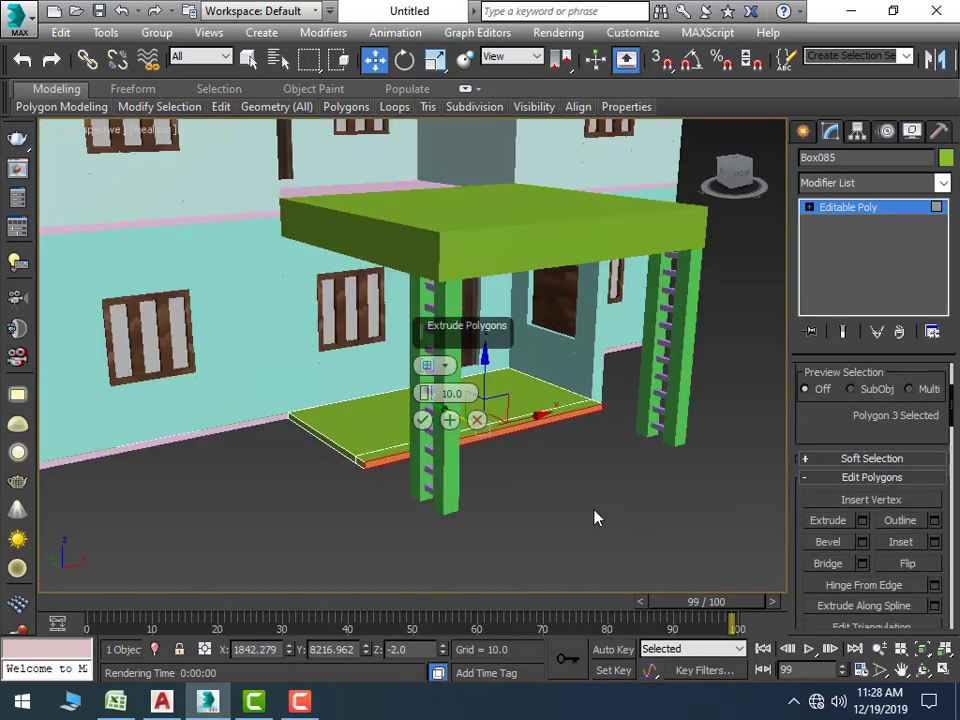
click(423, 421)
mouse_move(452, 414)
mouse_down()
mouse_move(529, 476)
mouse_move(495, 402)
mouse_move(532, 428)
mouse_up()
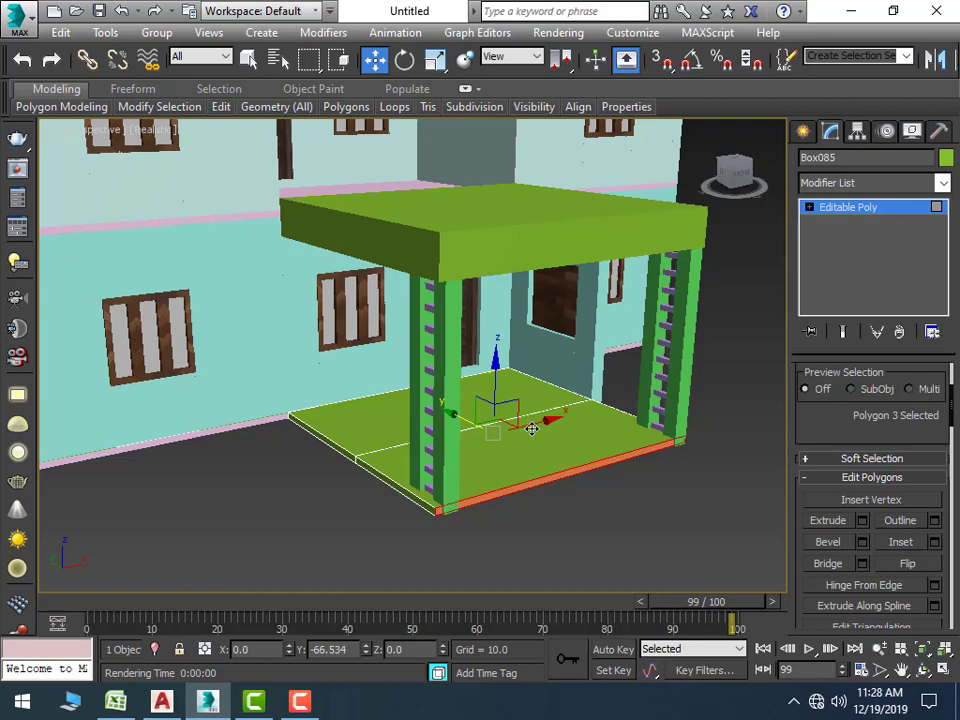
Clear the polygon selection, exit polygon editing and orbit out to review the house
click(573, 520)
key(shift+z)
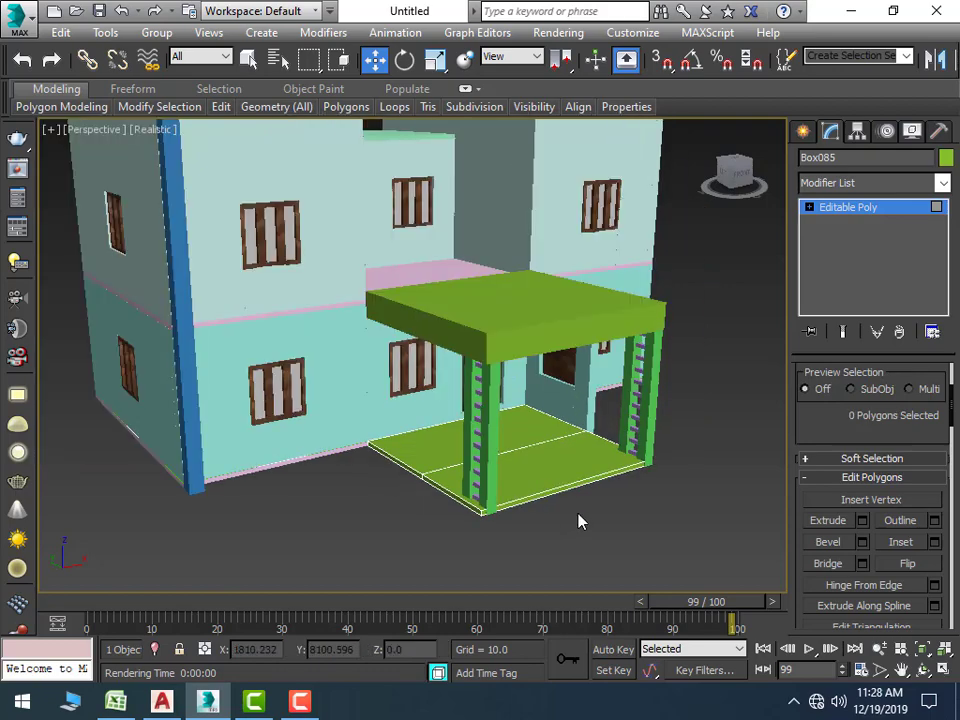
mouse_move(578, 520)
alt+middle_down()
mouse_move(388, 519)
mouse_move(455, 518)
mouse_move(448, 474)
mouse_move(508, 482)
mouse_move(459, 508)
mouse_move(450, 446)
alt+middle_up()
scroll(448, 474, down, 4)
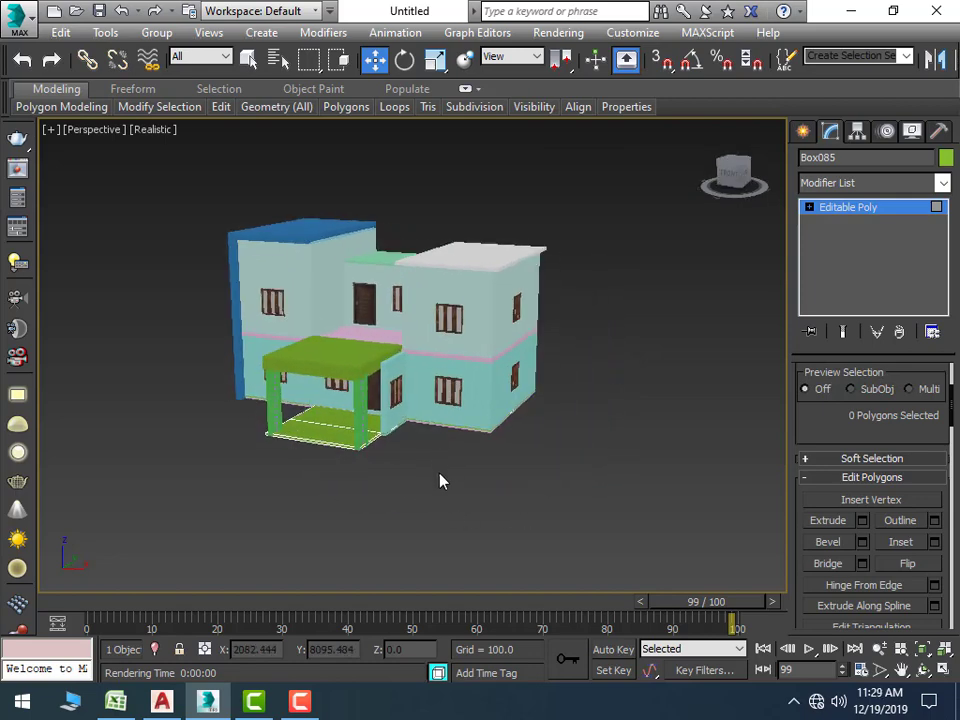
Maximize the Top view and pan to bring the house into view
key(alt+w)
middle_click(352, 350)
key(alt+w)
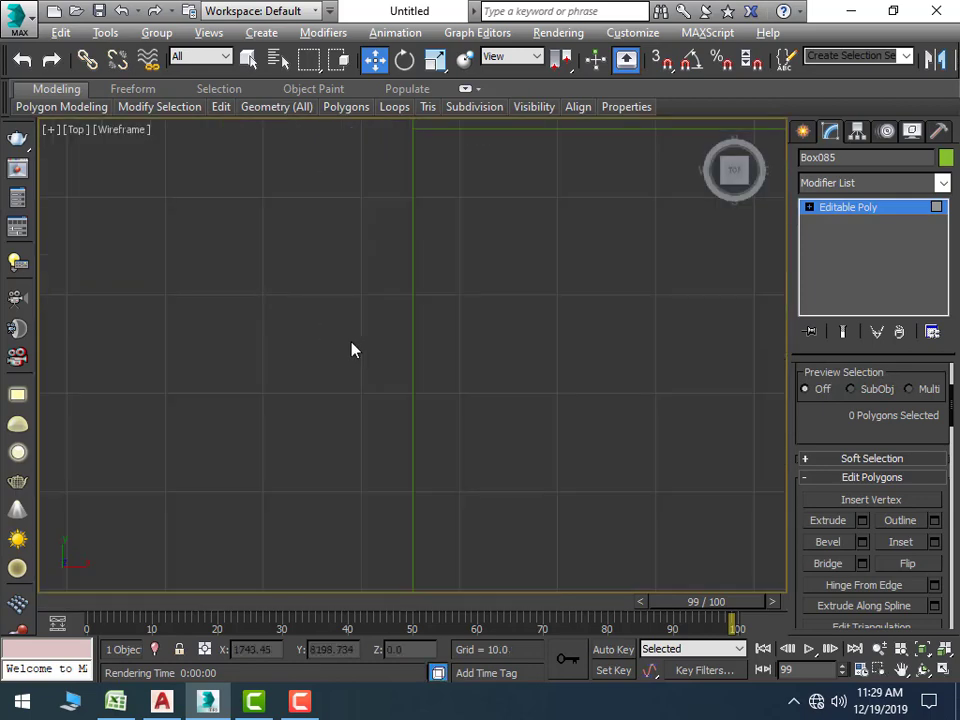
scroll(439, 429, down, 3)
middle_drag(439, 429, 311, 369)
scroll(396, 388, down, 2)
middle_drag(396, 388, 300, 380)
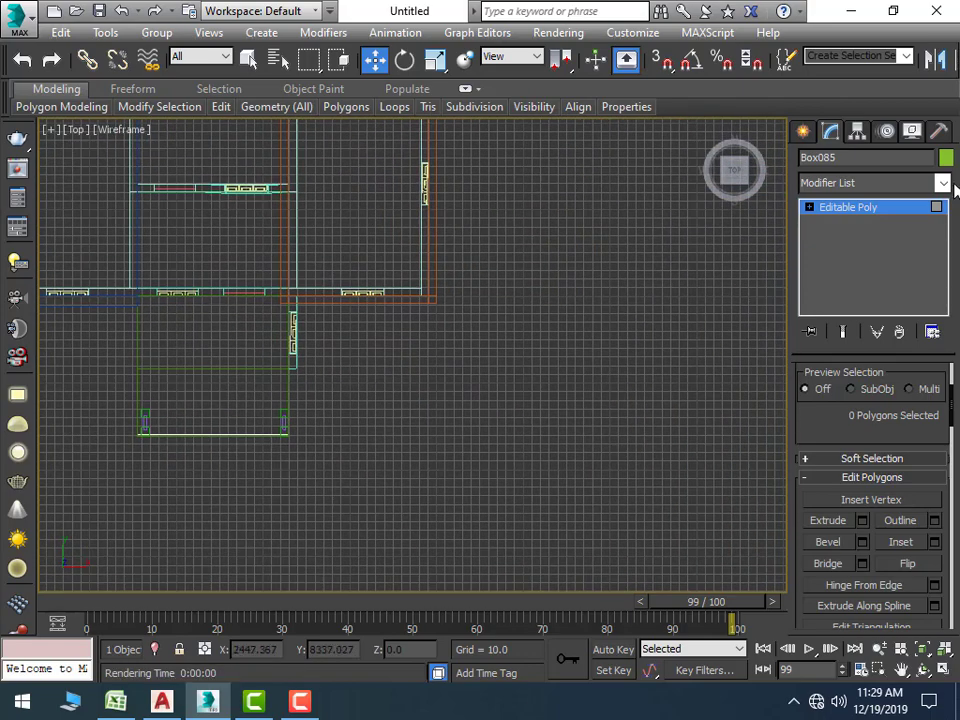
With vertex snap on, draw a box about 163 by 75 from the side wing's wall corner
click(803, 131)
click(836, 250)
scroll(409, 311, up, 2)
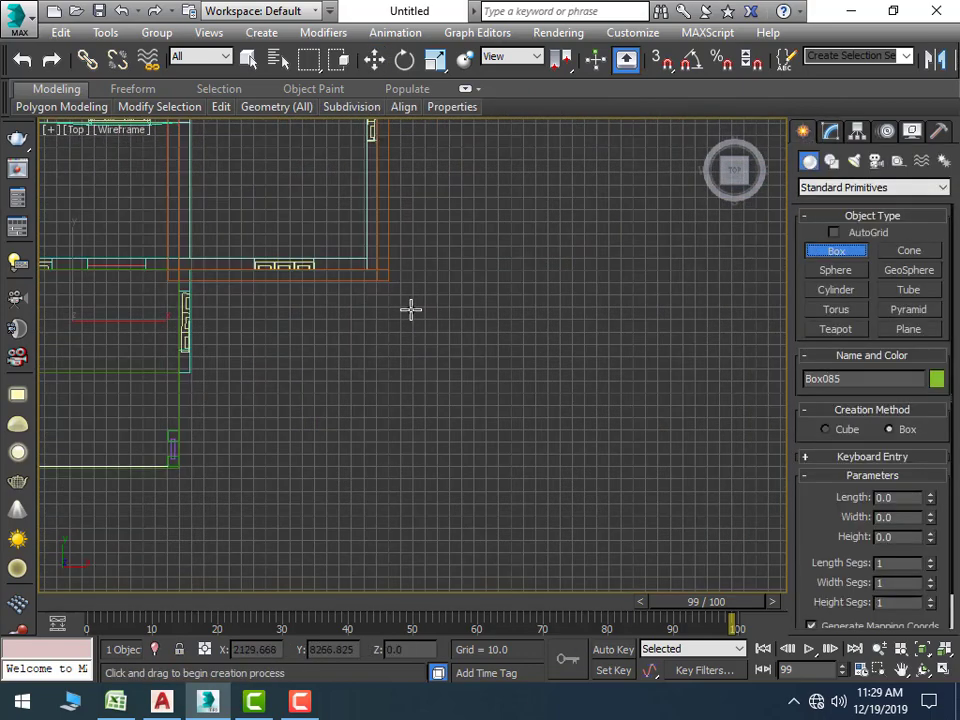
middle_drag(409, 311, 647, 358)
scroll(375, 368, up, 2)
middle_drag(375, 368, 395, 253)
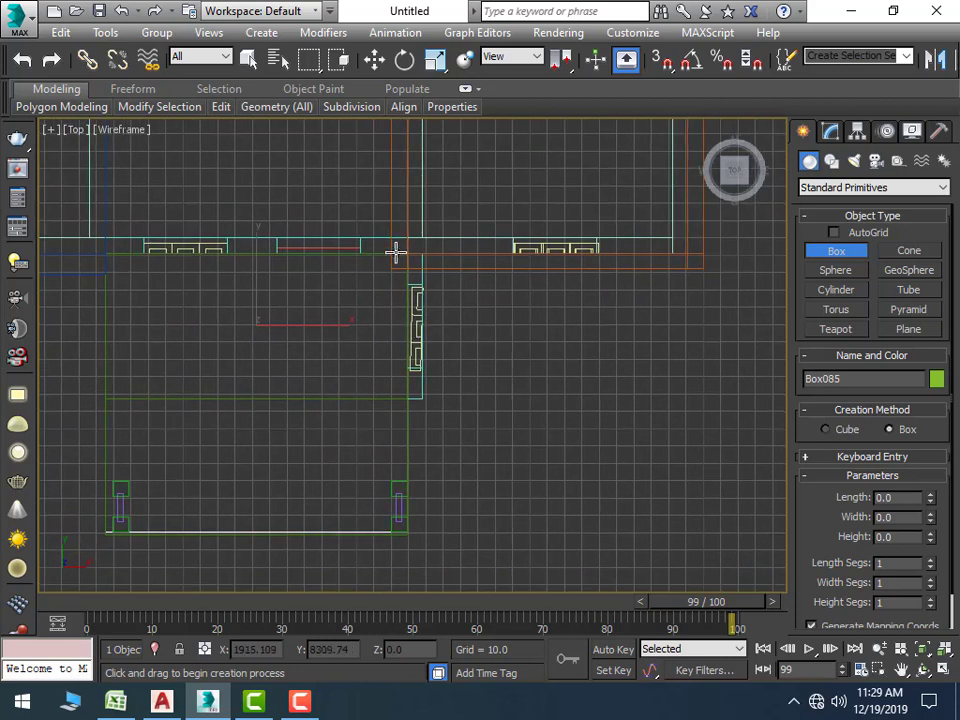
key(s)
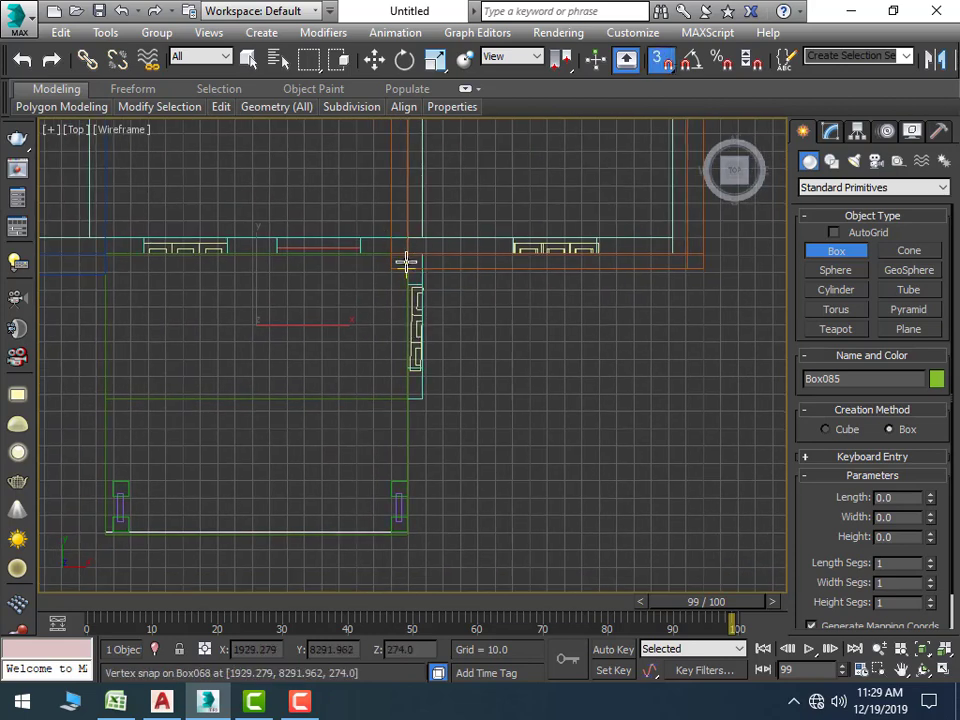
scroll(400, 315, up, 1)
scroll(400, 280, up, 2)
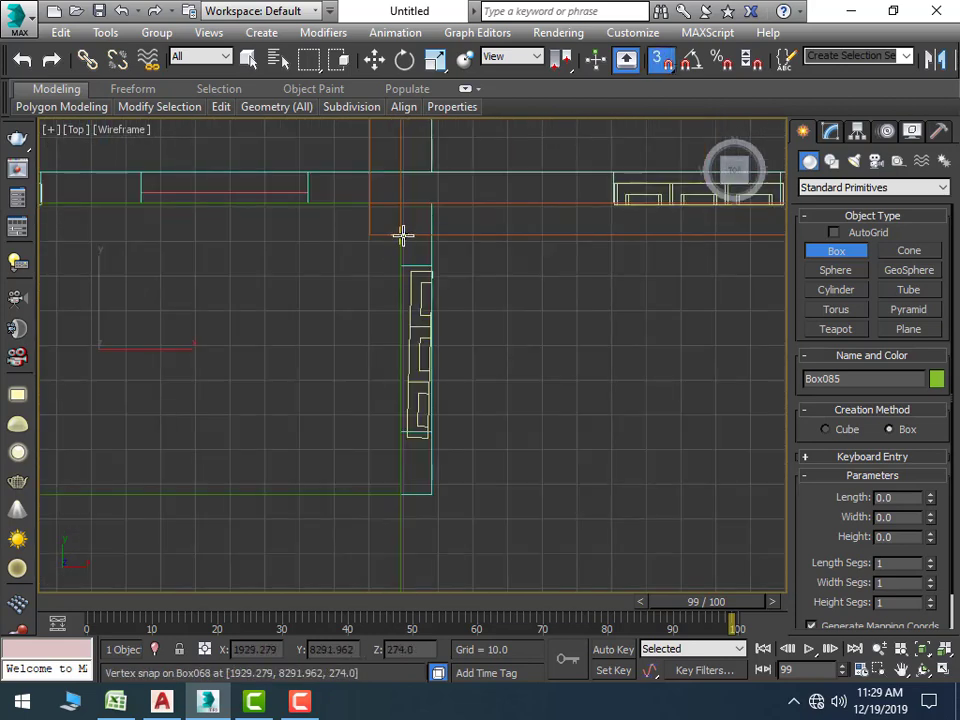
mouse_move(400, 236)
mouse_down()
mouse_move(411, 271)
mouse_move(519, 426)
mouse_move(570, 467)
mouse_up()
scroll(570, 467, down, 2)
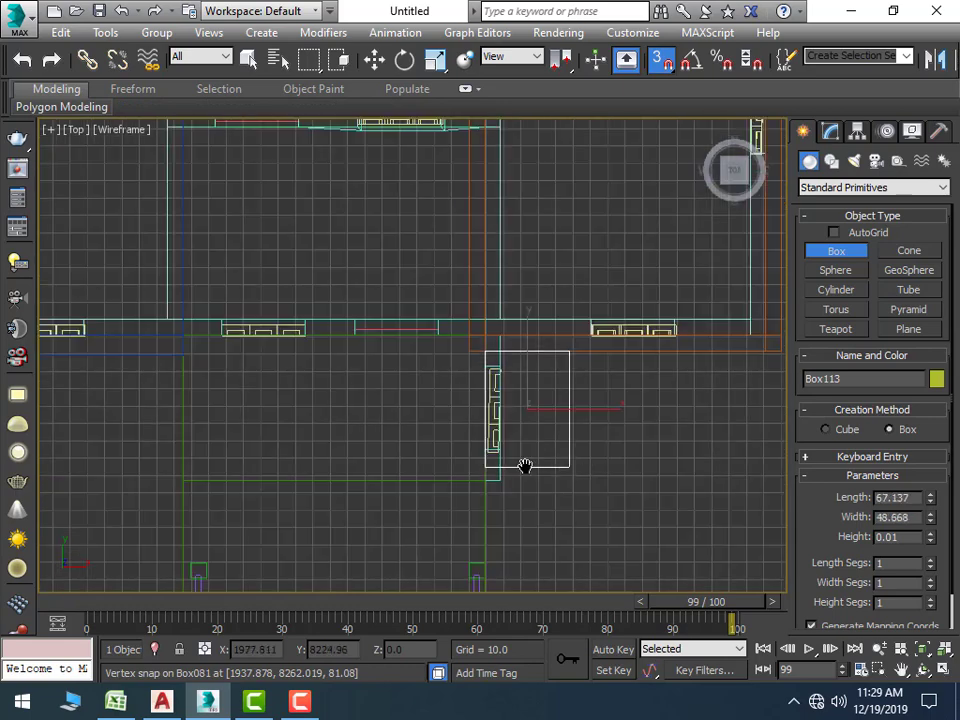
middle_drag(525, 467, 396, 460)
mouse_move(396, 460)
mouse_down()
mouse_move(594, 465)
mouse_move(581, 469)
mouse_move(596, 461)
mouse_move(594, 475)
mouse_up()
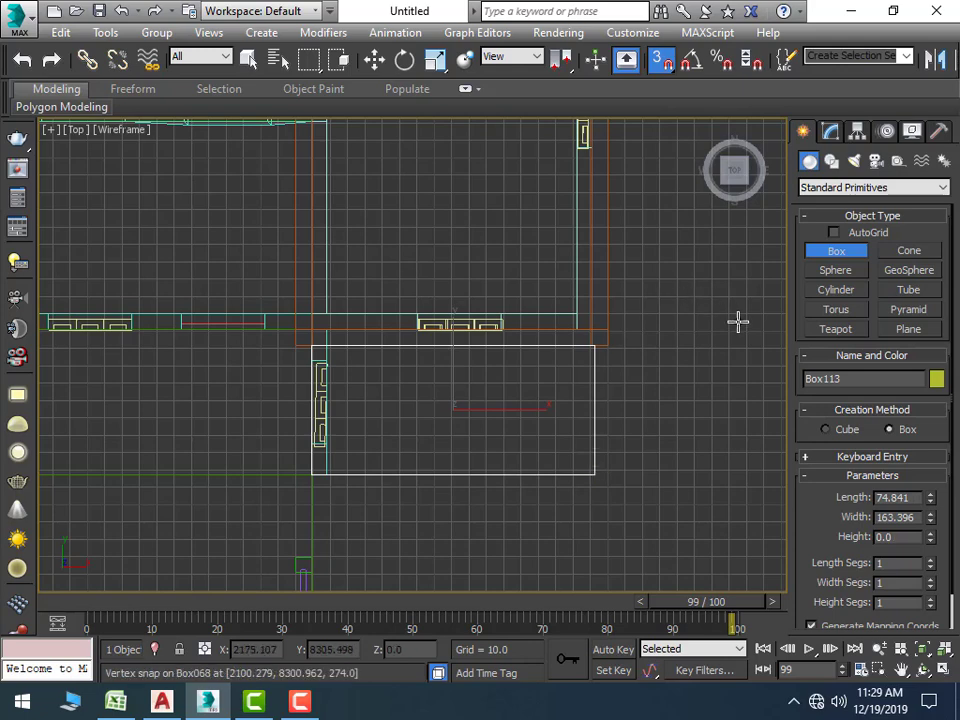
Set the new box's height to 6 and return to the Perspective view
click(833, 134)
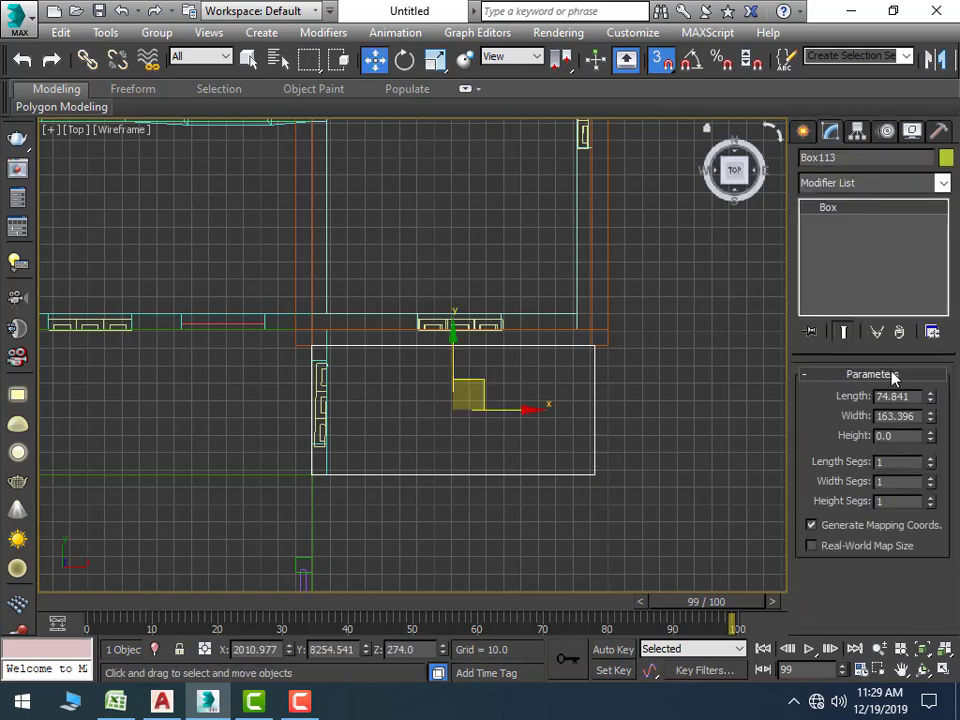
click(907, 437)
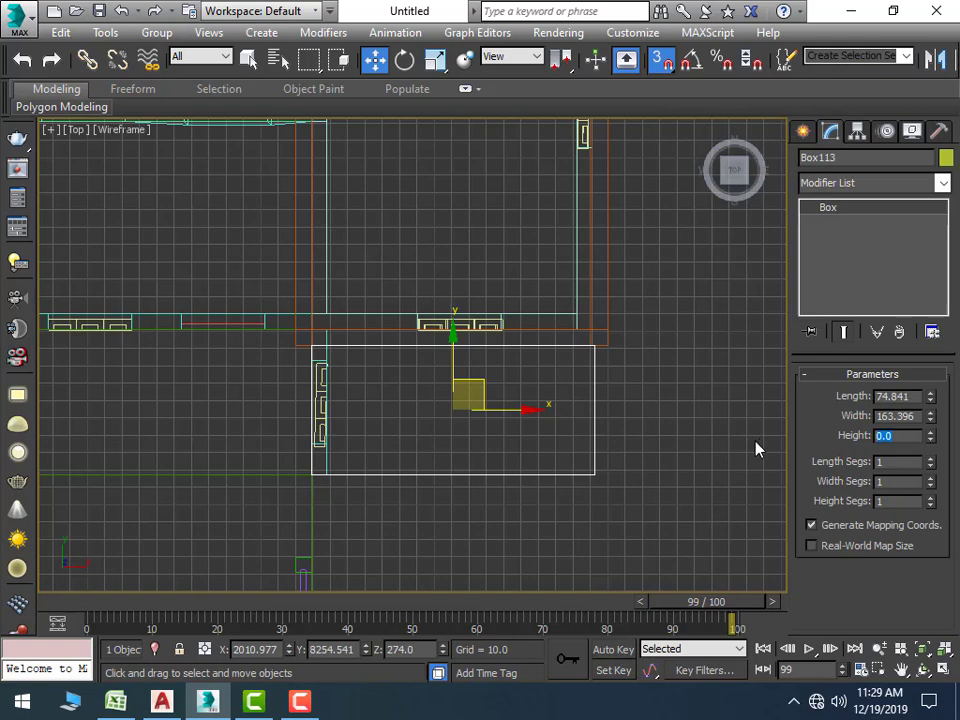
text(6)
key(Return)
key(alt+w)
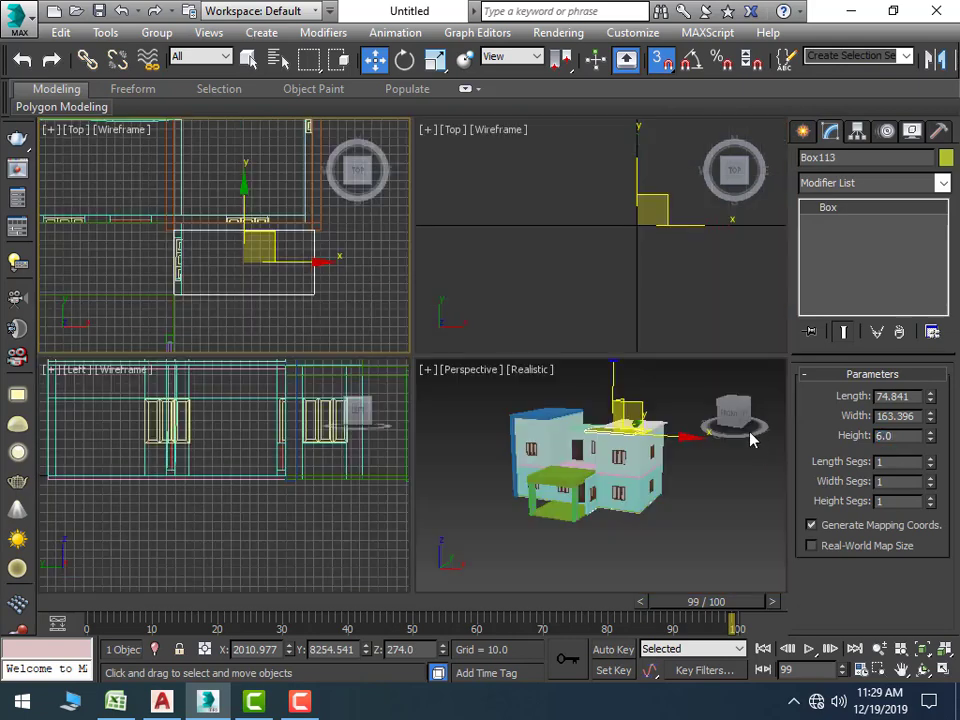
key(alt+w)
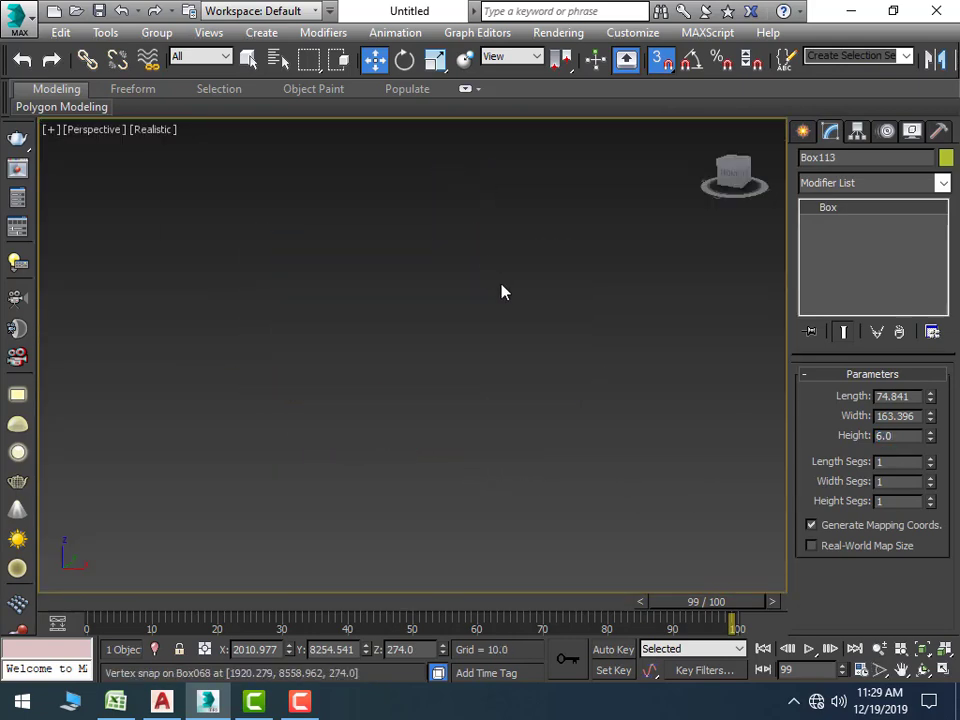
Turn off snaps and lower the slab from roof level to mid-wall
scroll(501, 289, up, 5)
alt+middle_drag(505, 338, 613, 146)
scroll(613, 146, down, 4)
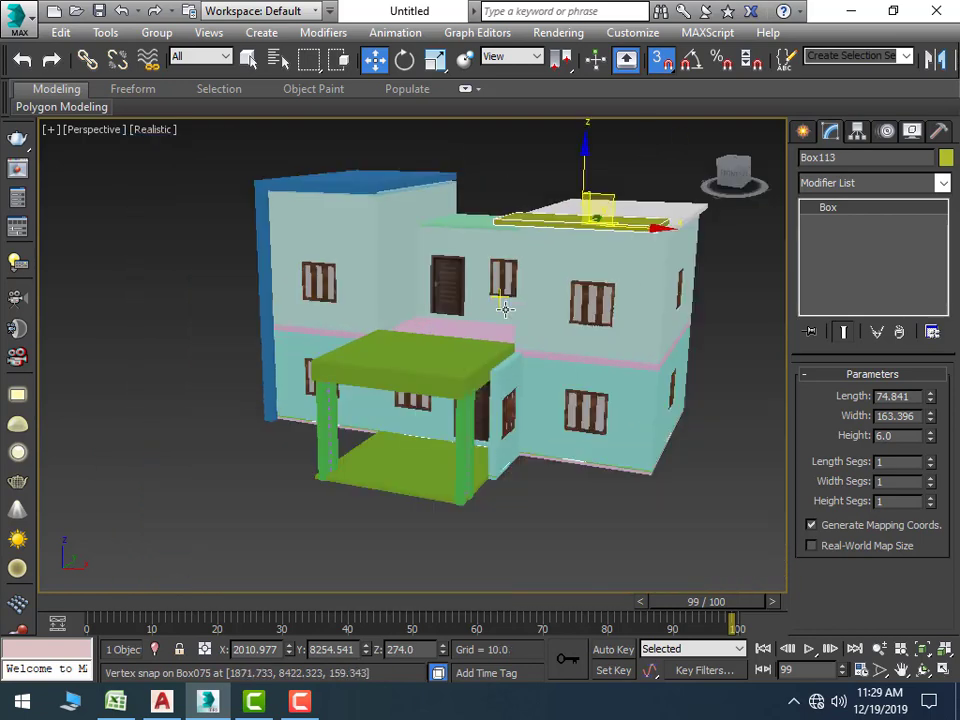
click(662, 63)
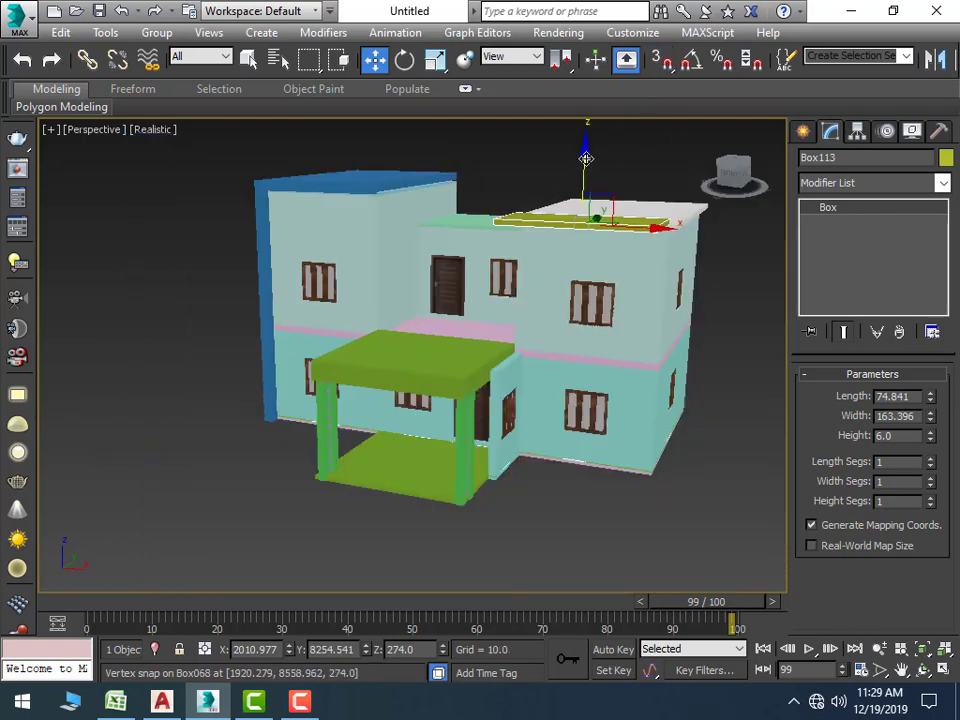
drag(586, 158, 586, 300)
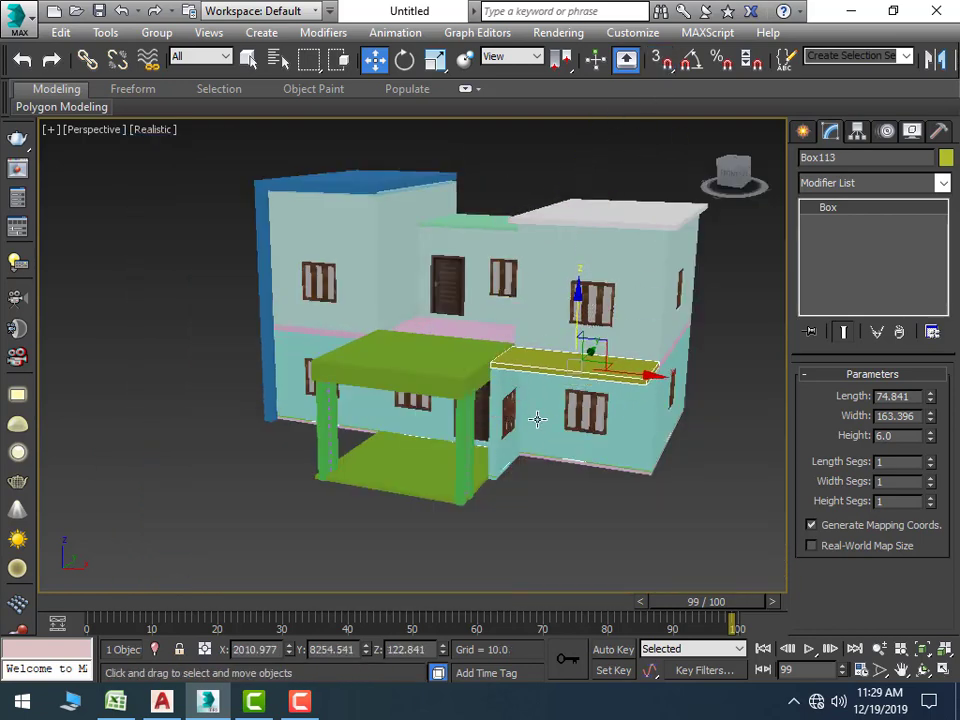
Push the slab against the wall and nudge it to Z 120.231 between the windows
alt+middle_drag(476, 477, 551, 499)
scroll(551, 480, up, 5)
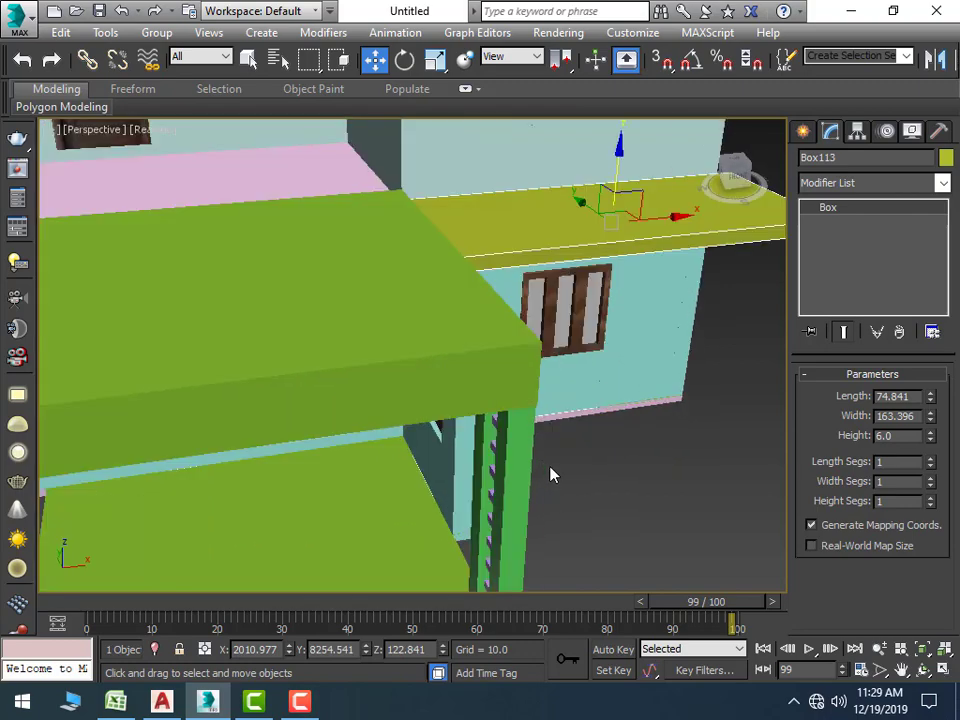
scroll(540, 450, up, 2)
alt+middle_drag(504, 436, 561, 434)
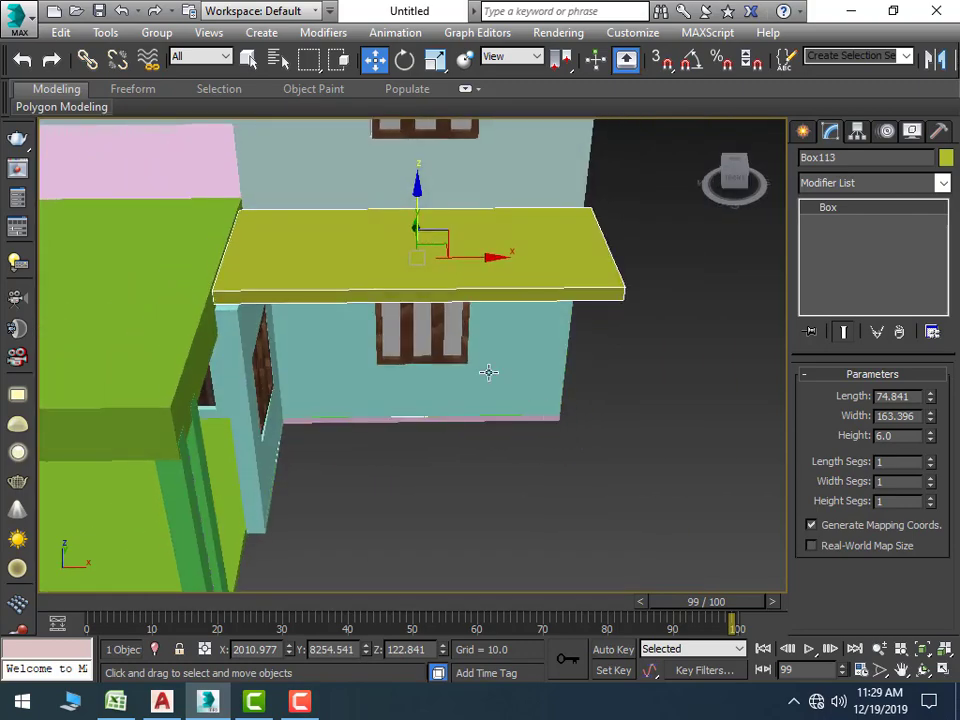
mouse_move(488, 368)
alt+middle_down()
mouse_move(452, 402)
mouse_move(452, 266)
mouse_move(431, 281)
mouse_move(437, 257)
mouse_move(443, 280)
alt+middle_up()
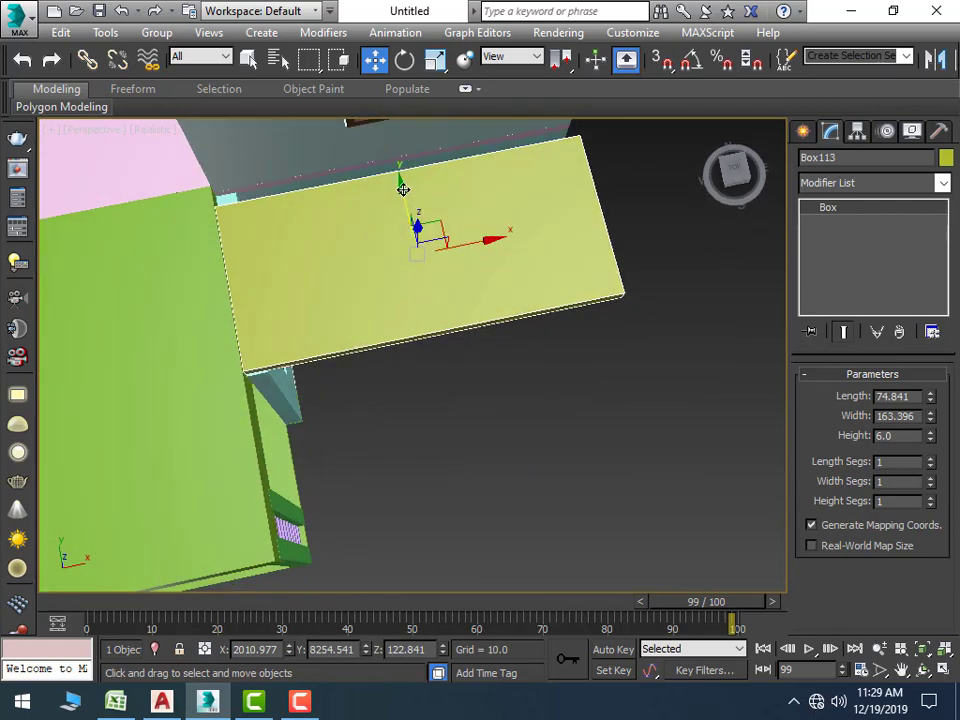
drag(402, 189, 398, 172)
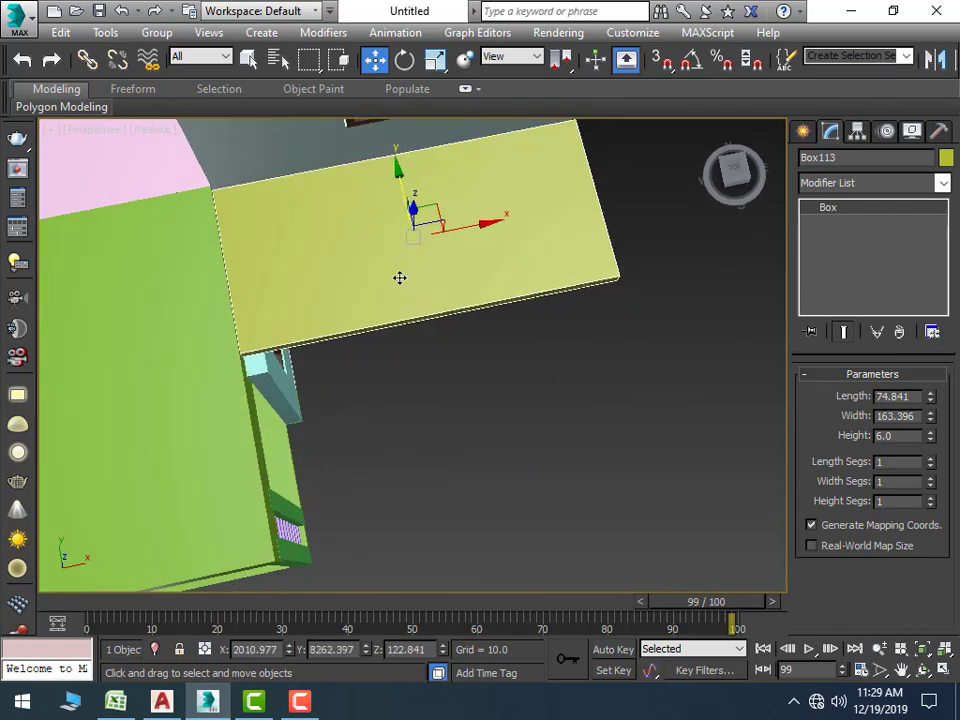
mouse_move(399, 277)
alt+middle_down()
mouse_move(392, 372)
mouse_move(393, 276)
alt+middle_up()
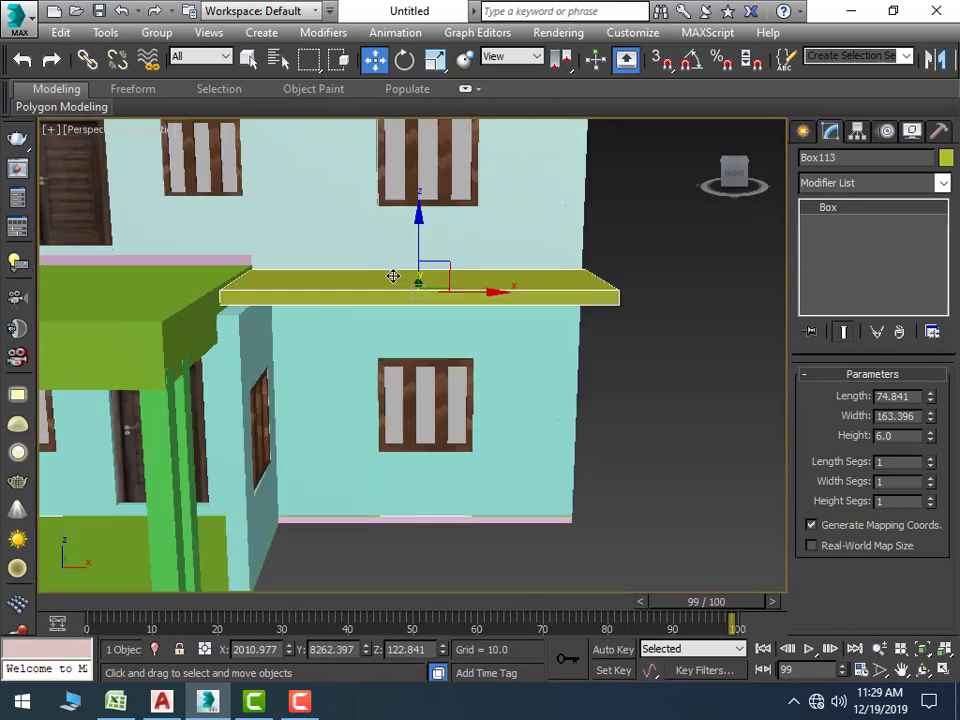
click(421, 203)
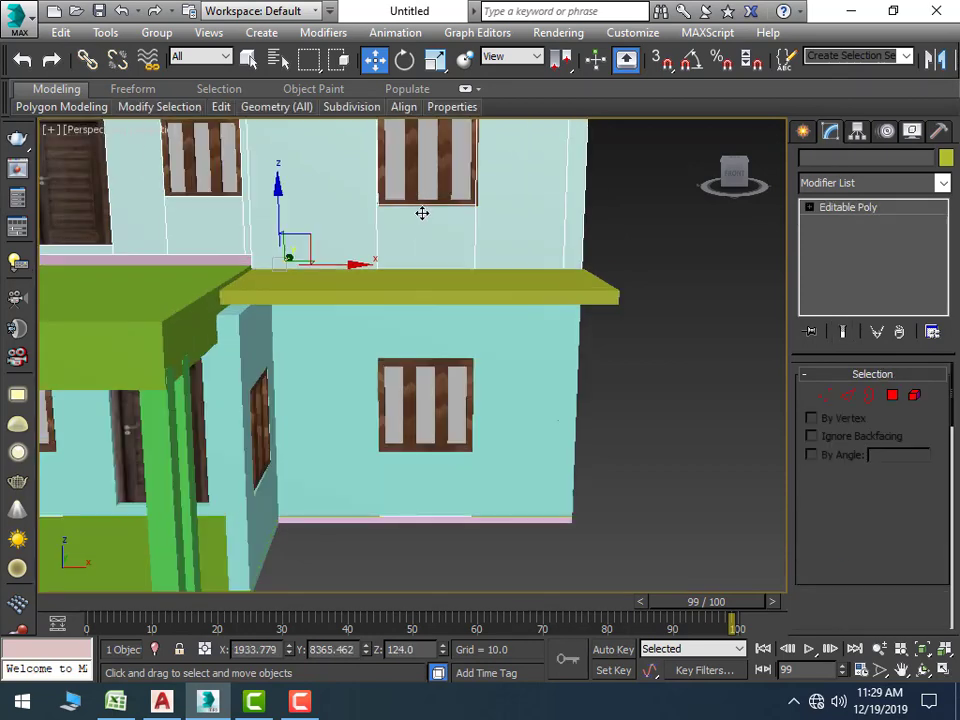
click(397, 282)
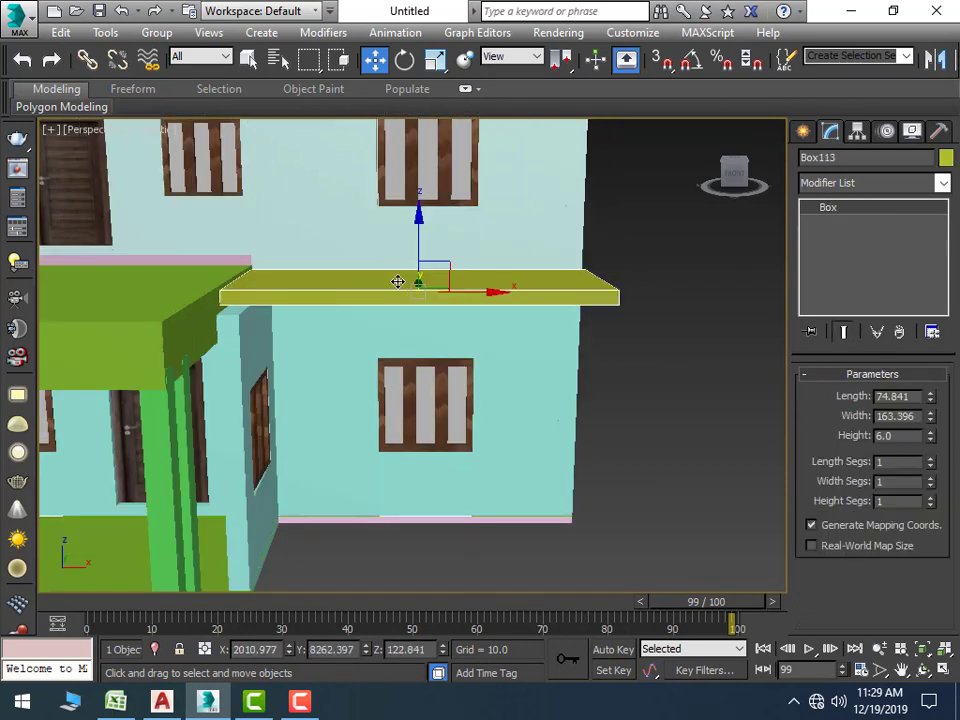
click(416, 220)
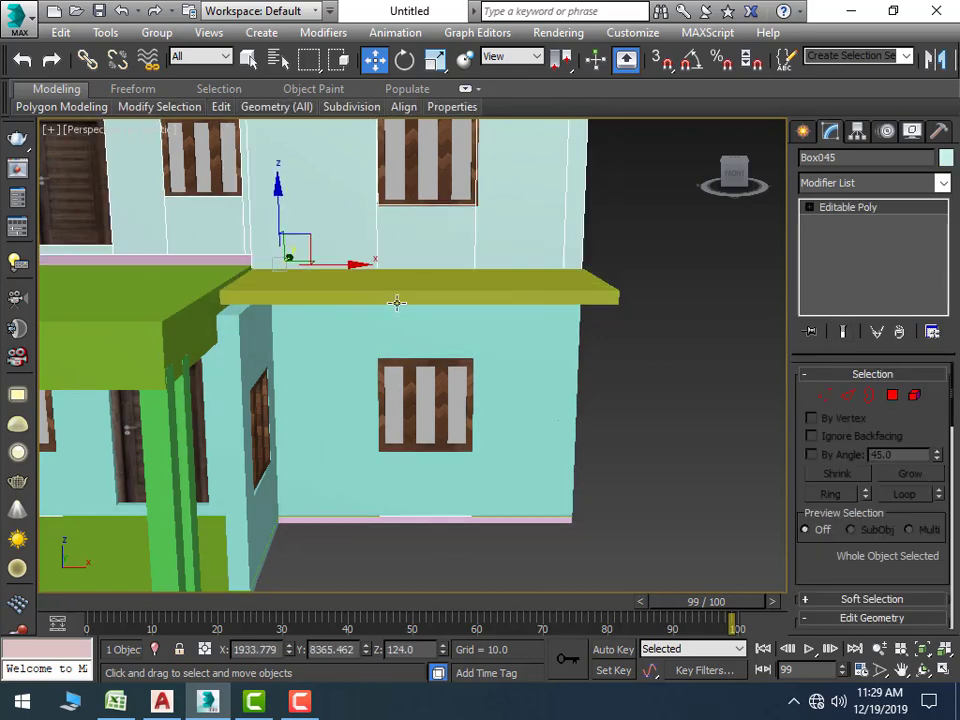
click(396, 300)
drag(418, 215, 417, 220)
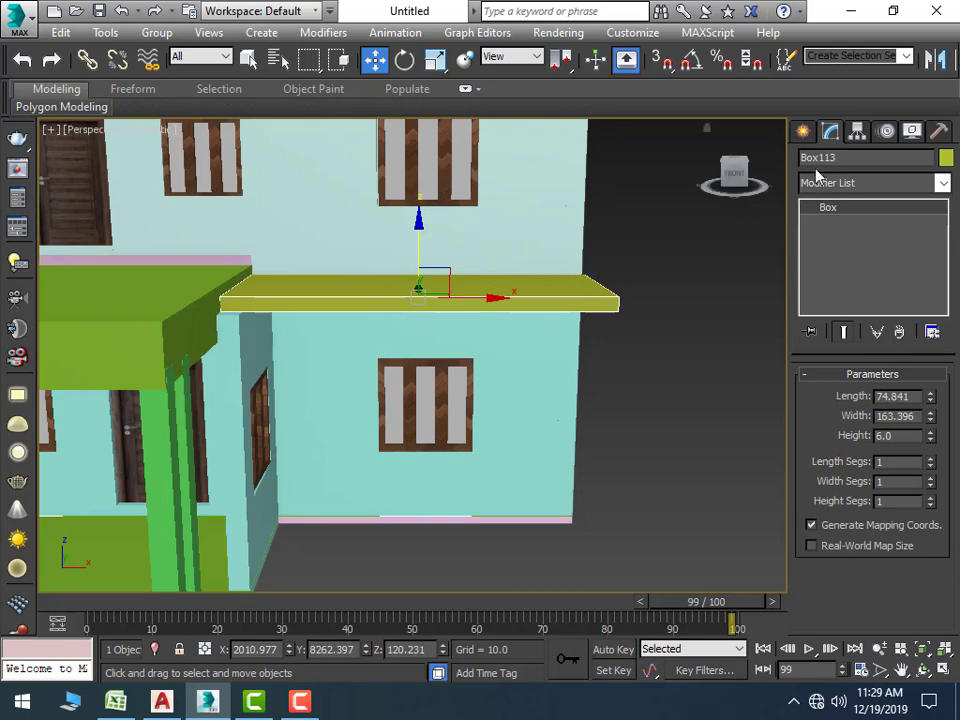
Convert the slab to an editable poly and extrude its top polygon
right_click(527, 316)
mouse_move(560, 503)
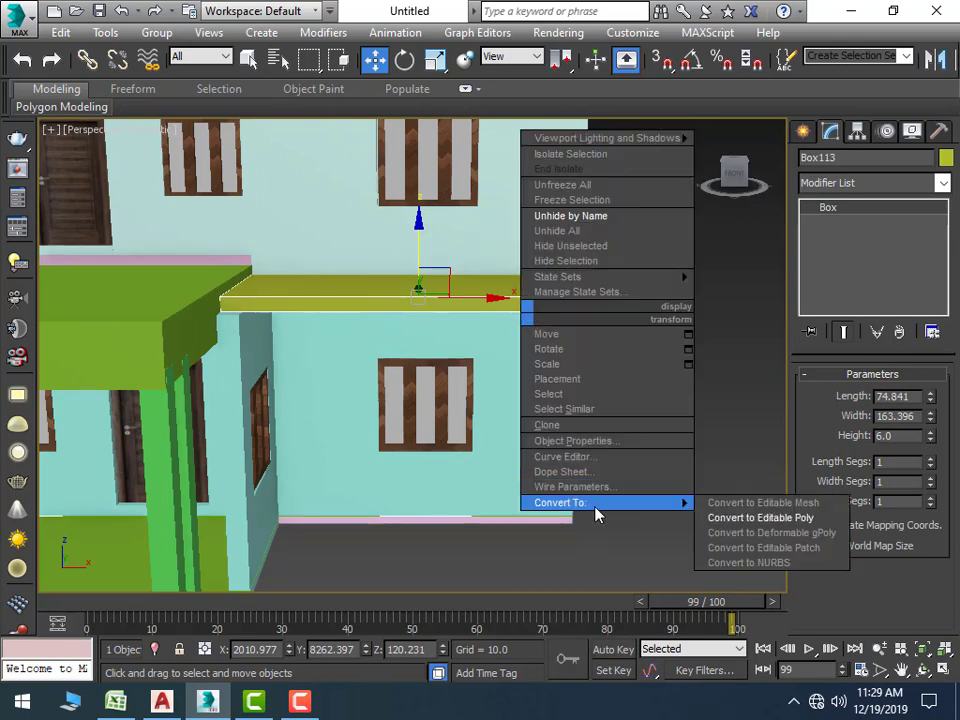
click(760, 518)
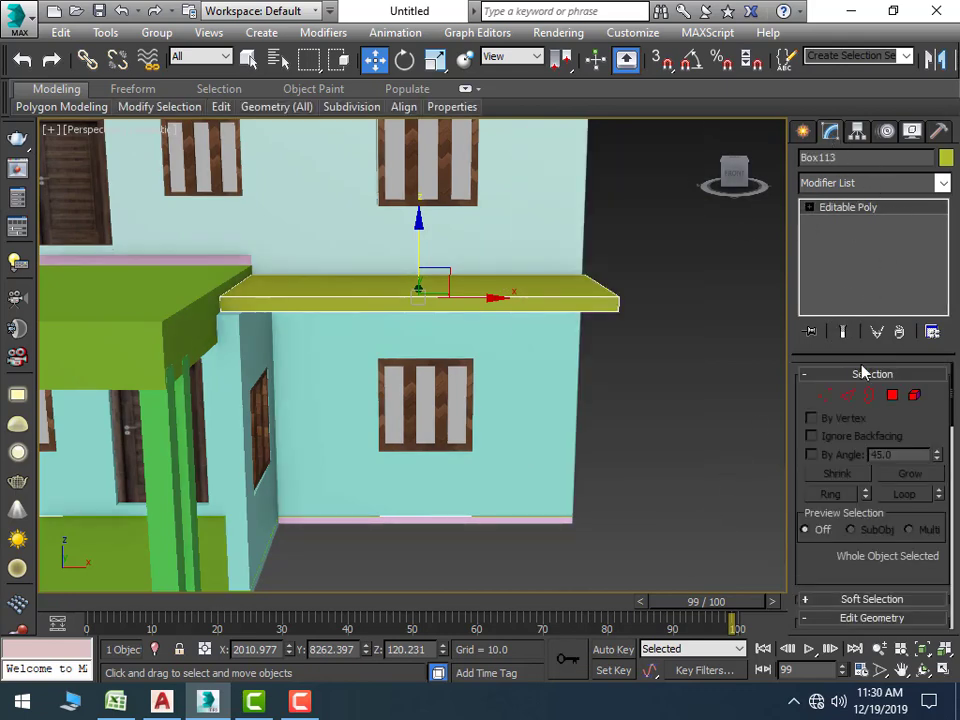
click(892, 396)
click(424, 312)
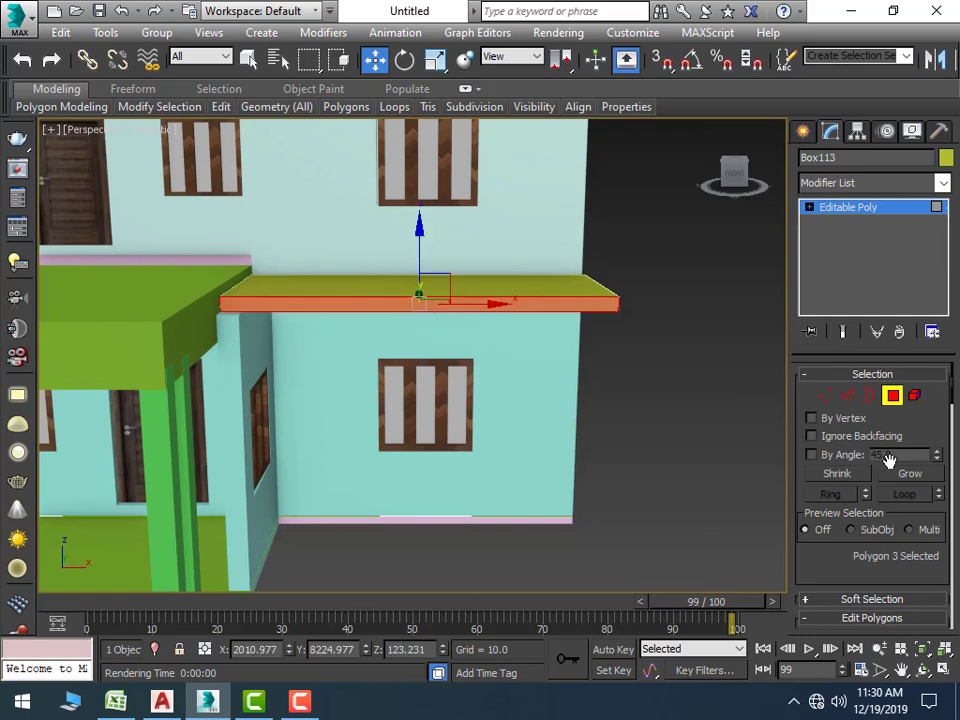
scroll(880, 525, down, 1)
scroll(880, 525, down, 1)
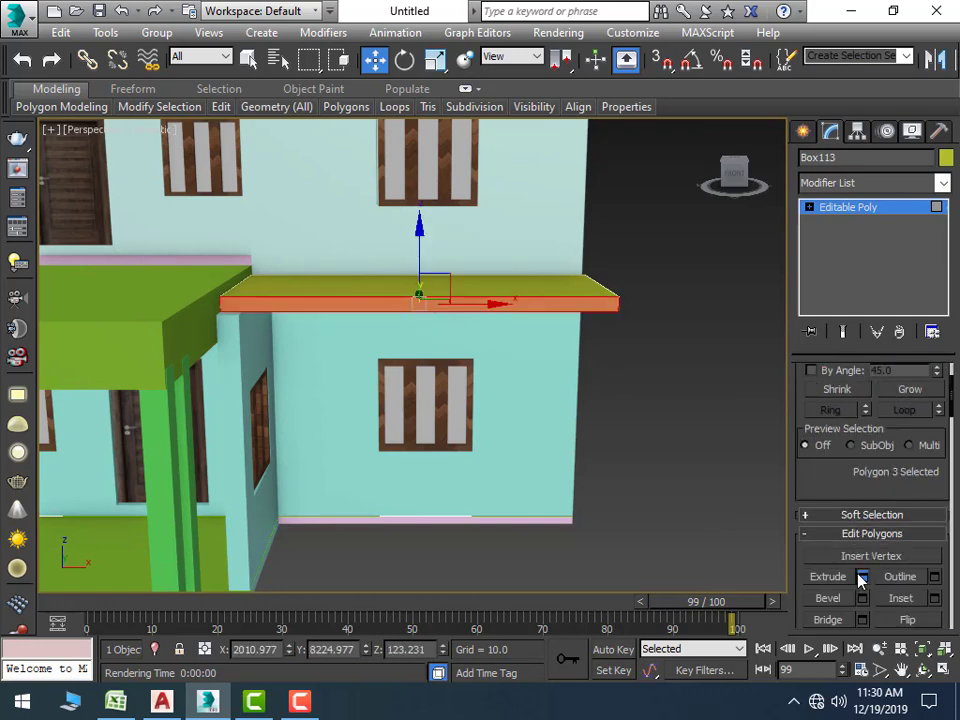
click(861, 577)
click(424, 419)
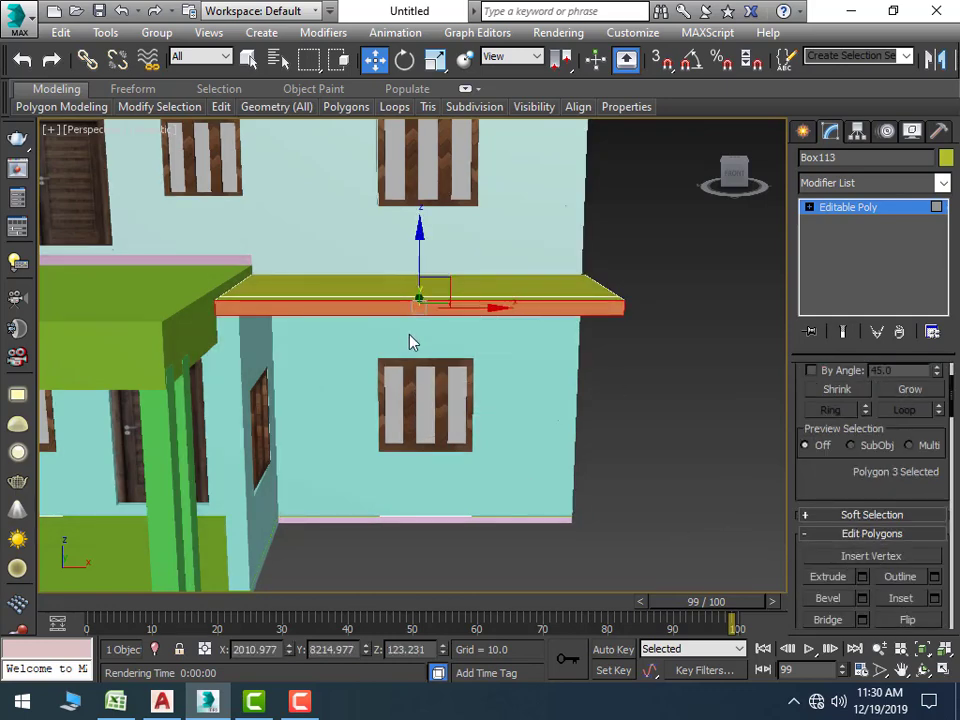
Extrude the slab's front end face with a height of 24
alt+middle_drag(403, 349, 375, 413)
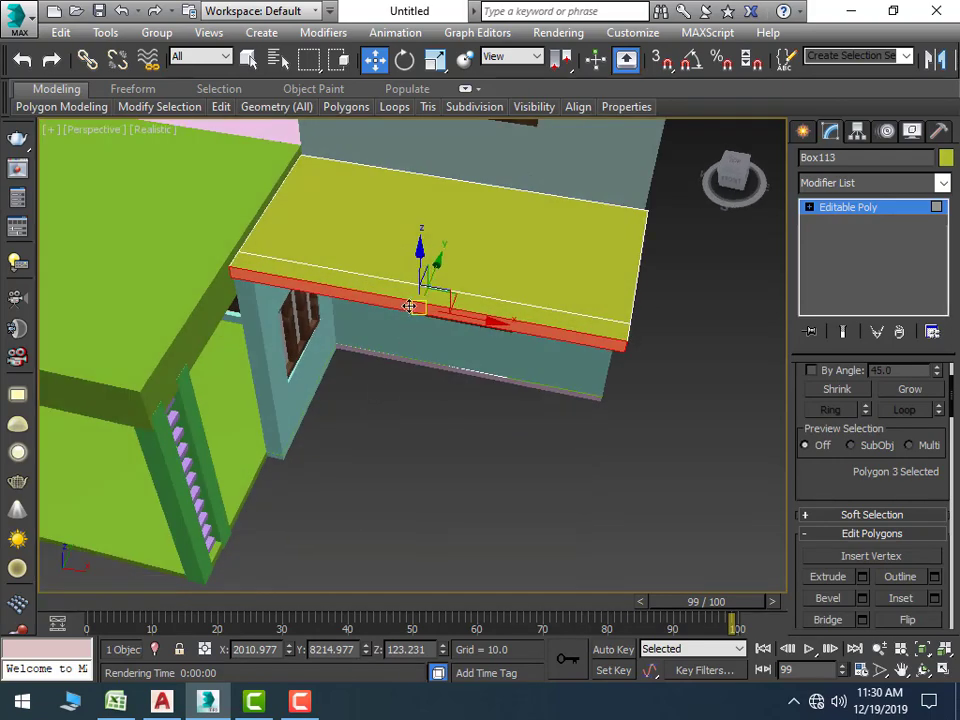
mouse_move(376, 356)
alt+middle_down()
mouse_move(356, 377)
mouse_move(364, 332)
mouse_move(284, 403)
alt+middle_up()
scroll(450, 399, down, 2)
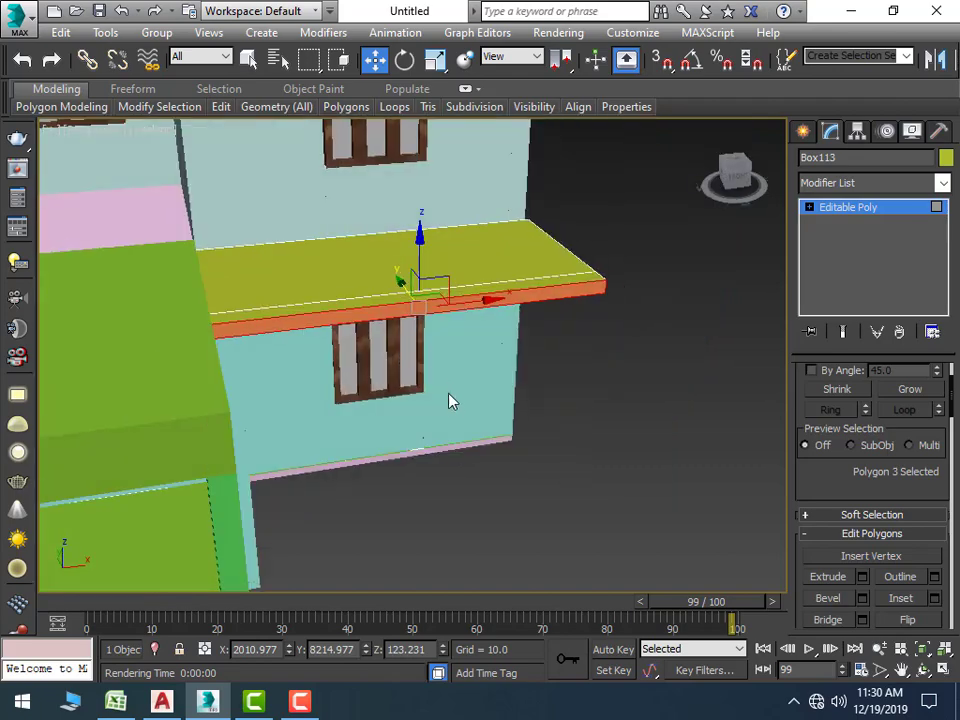
scroll(478, 450, down, 2)
scroll(420, 444, down, 2)
scroll(343, 462, down, 2)
scroll(400, 450, up, 3)
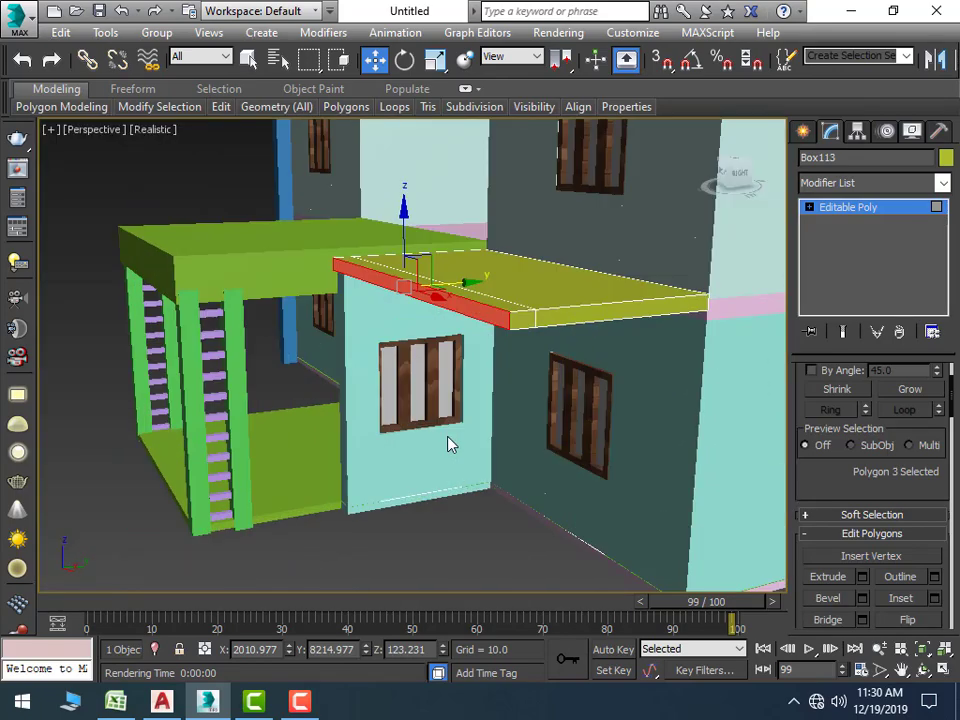
scroll(430, 360, up, 2)
click(418, 243)
scroll(332, 259, up, 2)
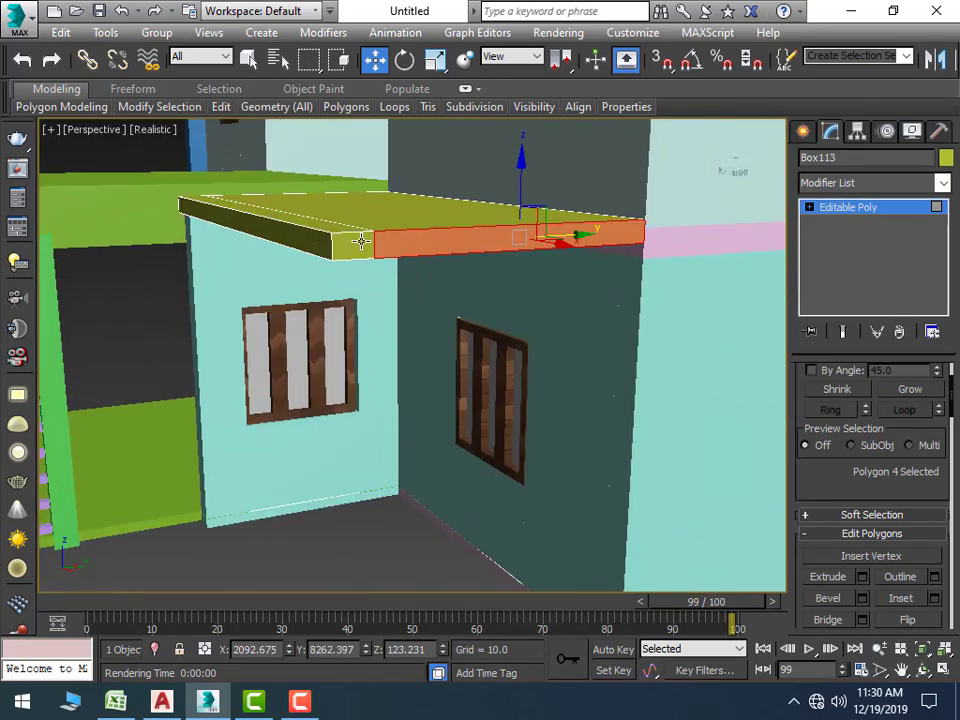
click(861, 578)
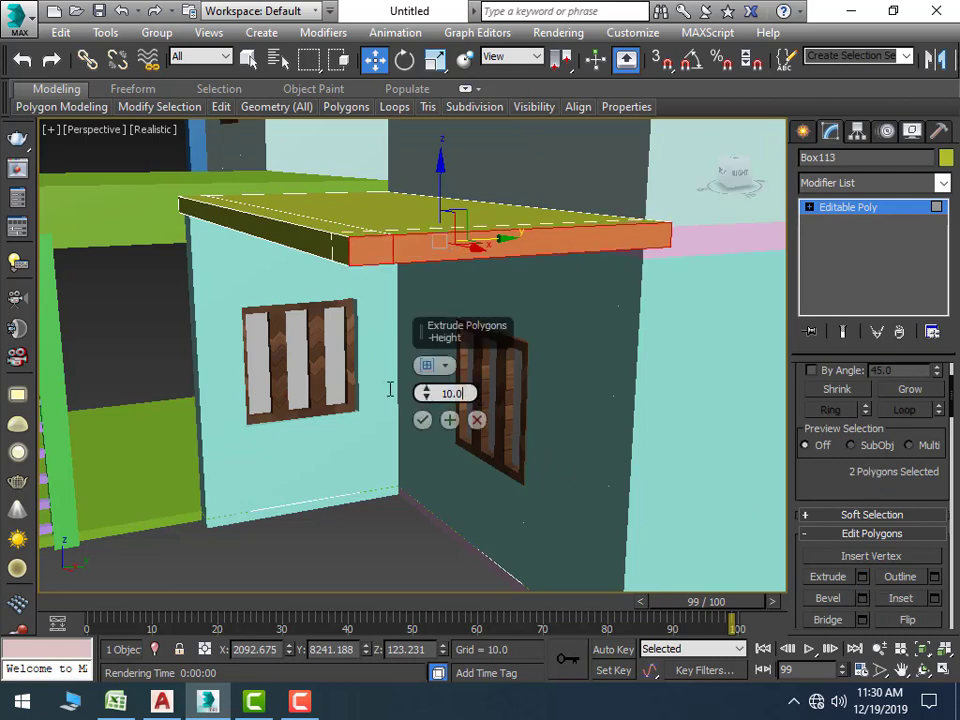
key(BackSpace)
key(BackSpace)
key(BackSpace)
text(24)
key(Return)
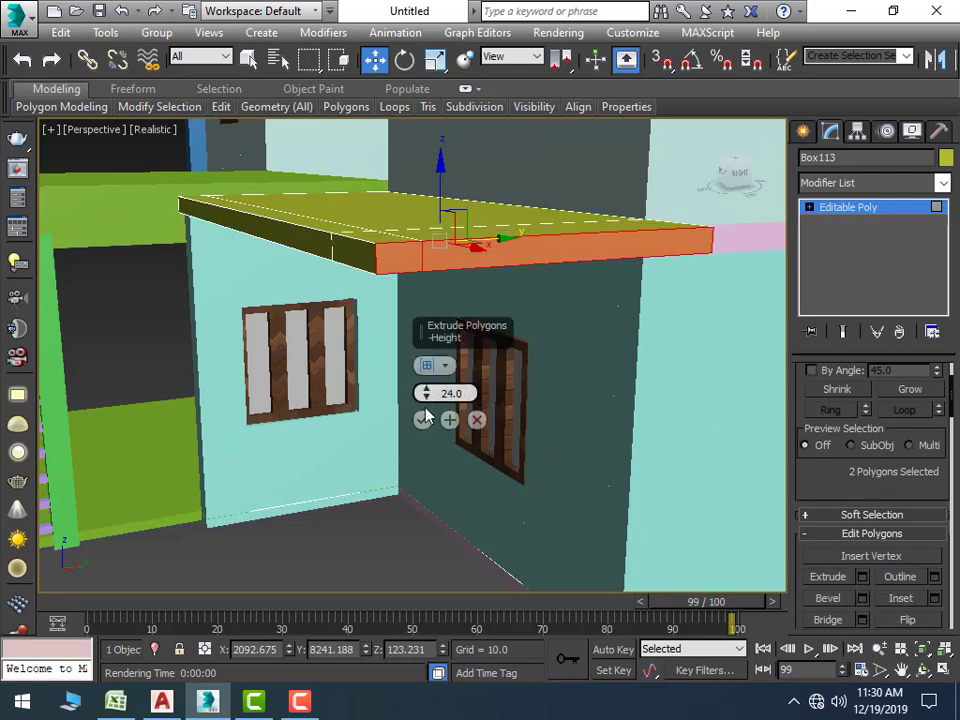
click(422, 419)
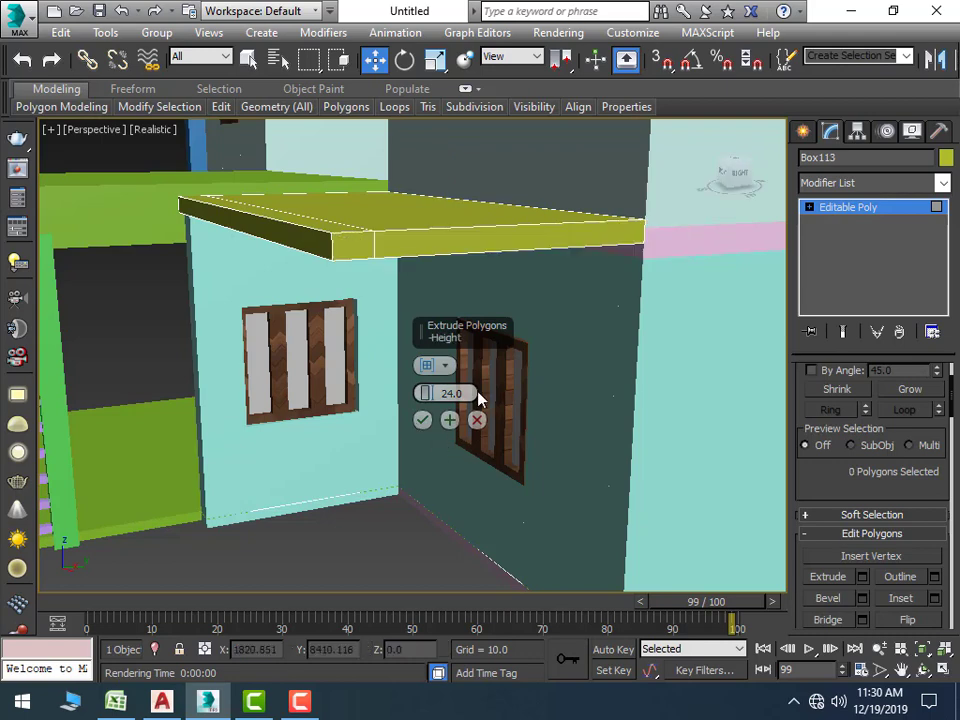
click(447, 419)
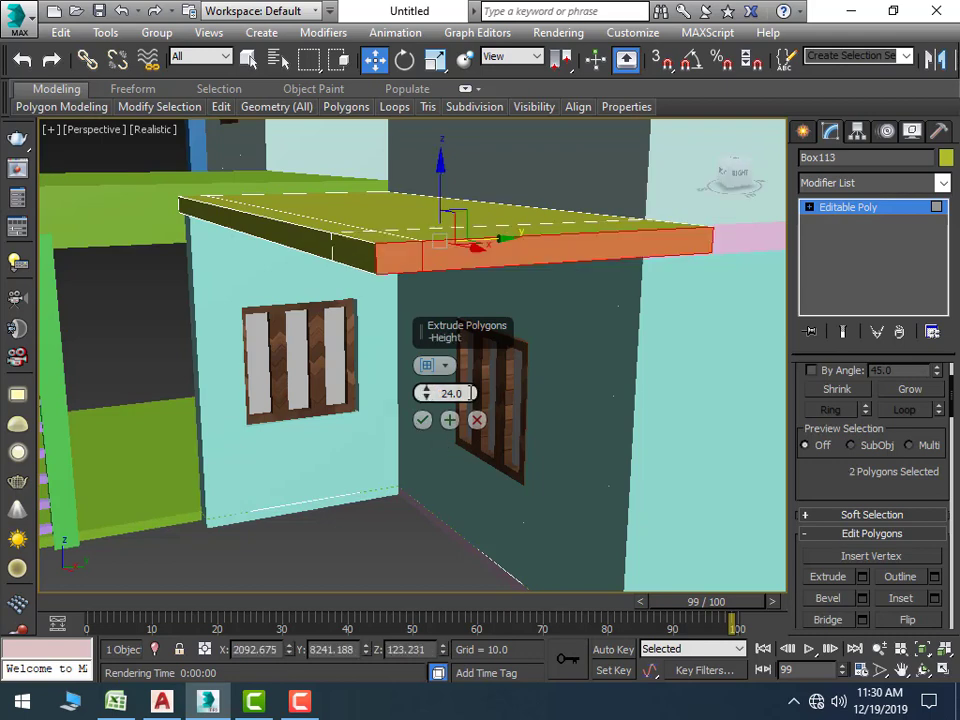
click(422, 420)
click(422, 430)
Extrude the slab's outer end face by another 24
alt+middle_drag(422, 430, 487, 440)
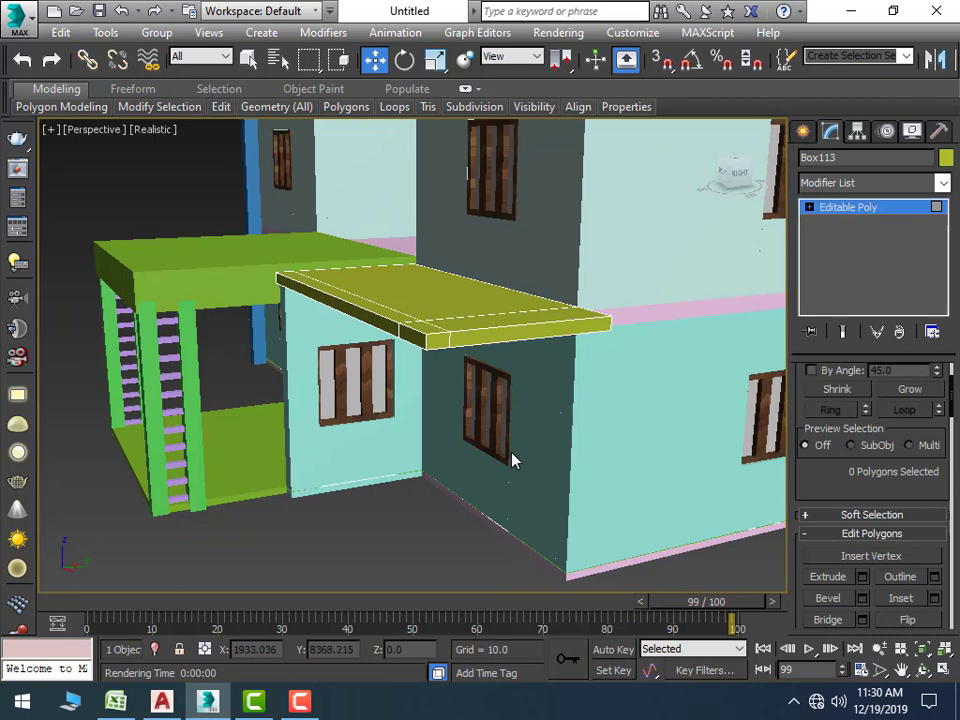
scroll(512, 460, up, 5)
mouse_move(364, 476)
middle_down()
mouse_move(406, 291)
mouse_move(443, 276)
middle_up()
scroll(450, 356, down, 3)
scroll(429, 407, down, 3)
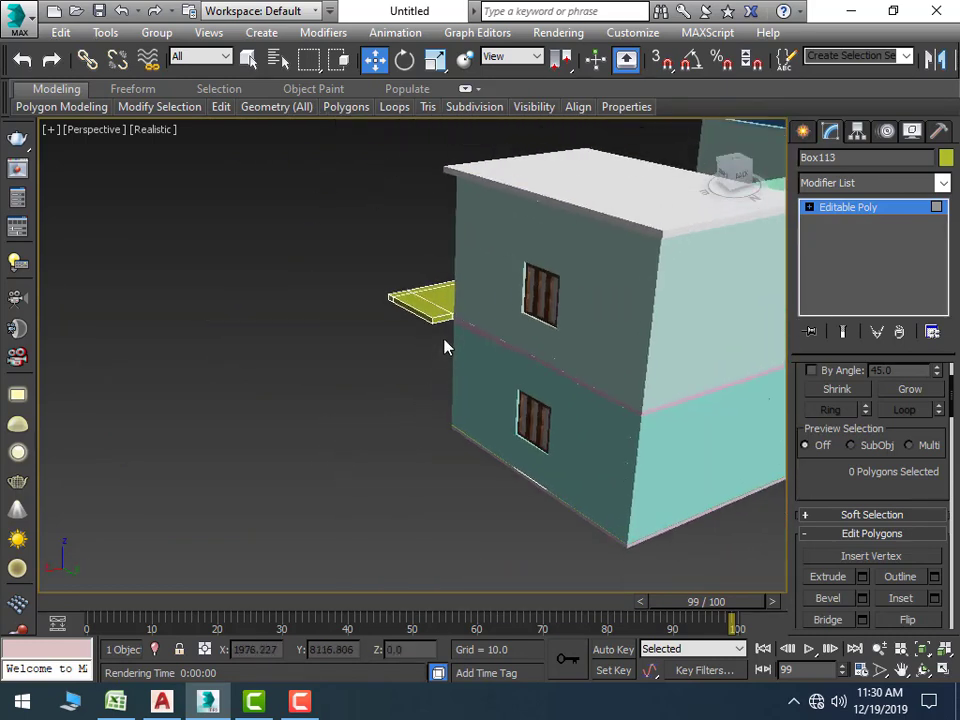
scroll(447, 347, up, 2)
click(440, 297)
scroll(435, 375, up, 2)
middle_drag(437, 381, 396, 382)
click(862, 577)
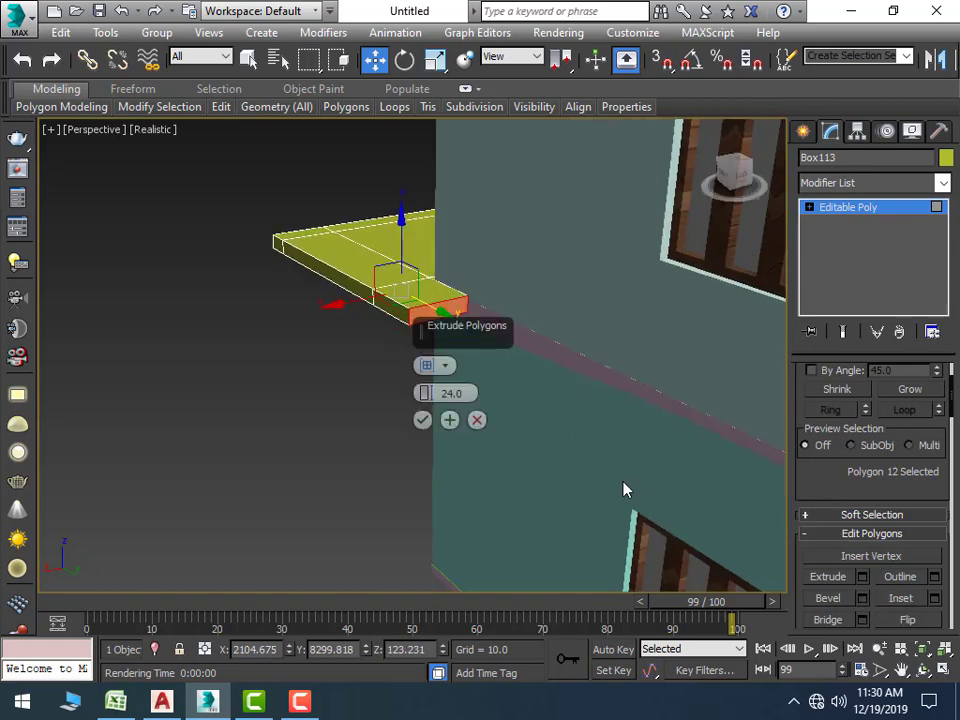
click(422, 420)
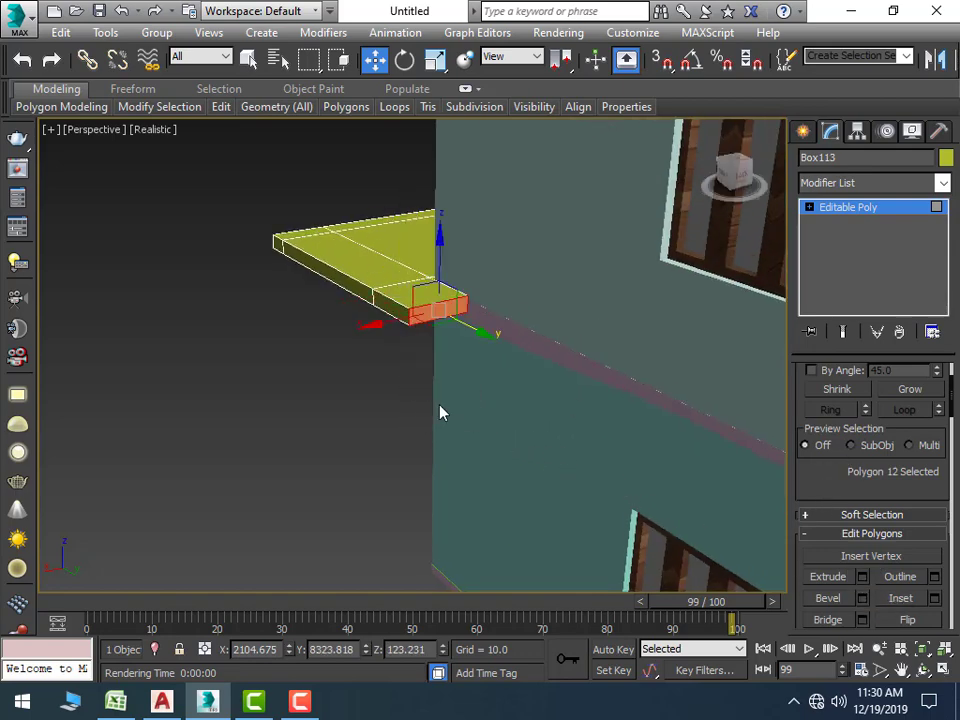
Stretch the slab's end polygon 234.267 units along the whole front wall
scroll(435, 380, down, 2)
scroll(445, 448, down, 3)
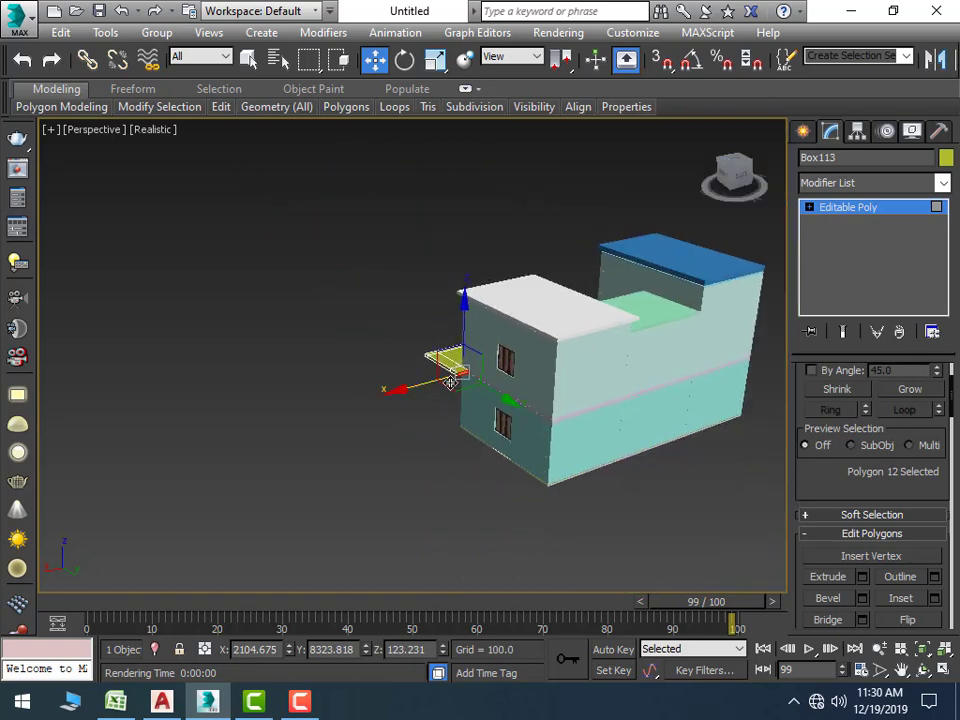
drag(509, 399, 589, 472)
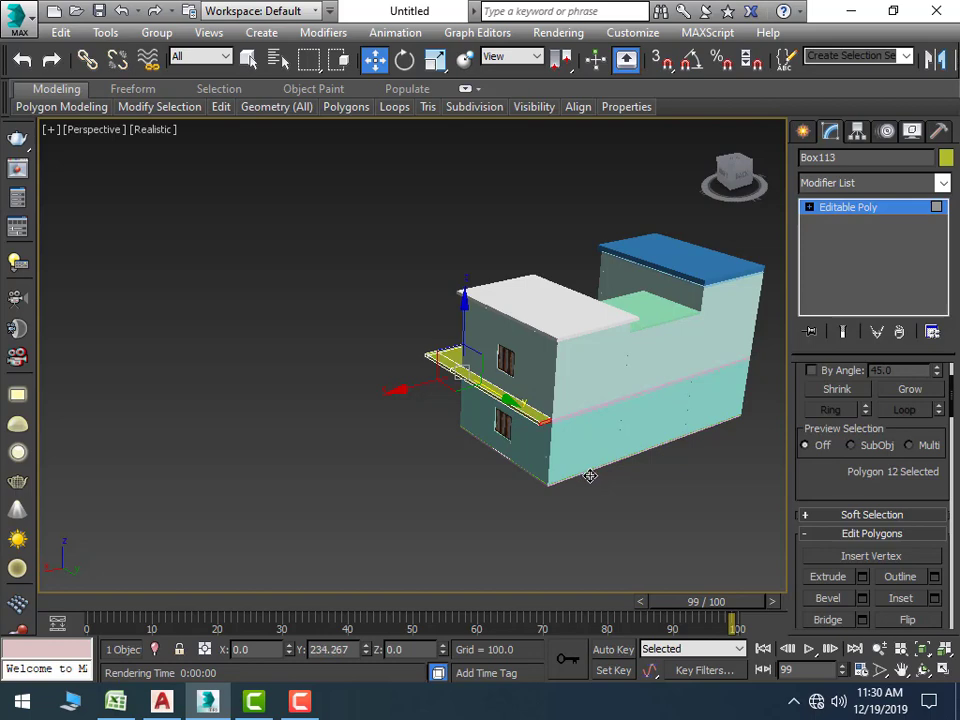
click(432, 488)
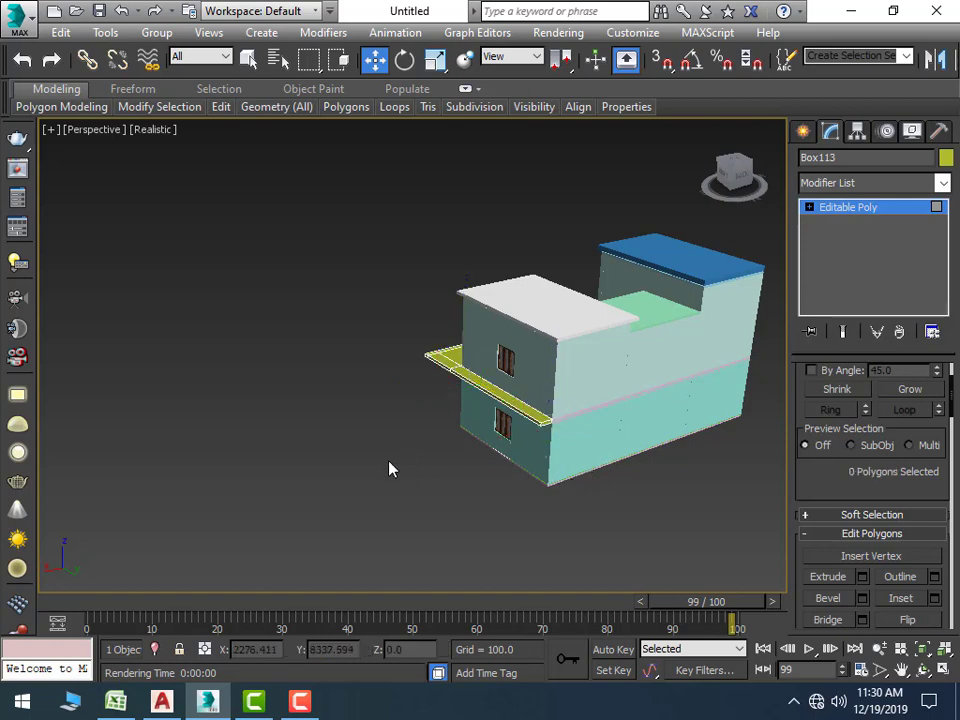
mouse_move(390, 469)
alt+middle_down()
mouse_move(621, 467)
mouse_move(583, 420)
mouse_move(647, 416)
mouse_move(559, 429)
mouse_move(618, 436)
alt+middle_up()
scroll(570, 485, up, 3)
mouse_move(388, 469)
alt+middle_down()
mouse_move(360, 471)
mouse_move(257, 364)
alt+middle_up()
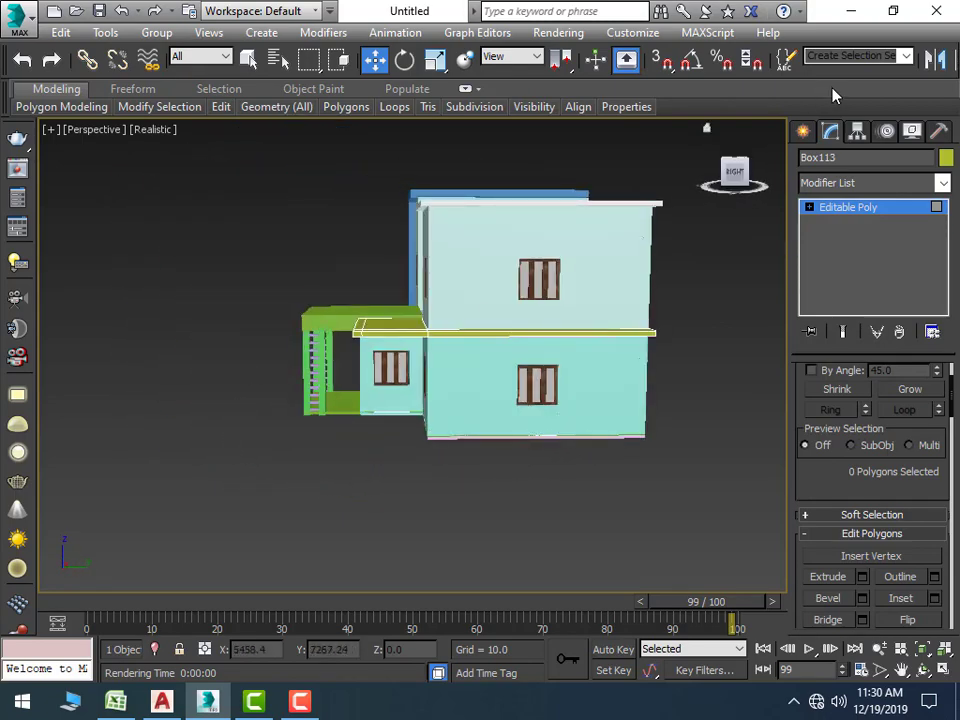
Copy the green ladder group away from the porch and rotate the copy about 90 degrees
click(802, 131)
click(316, 370)
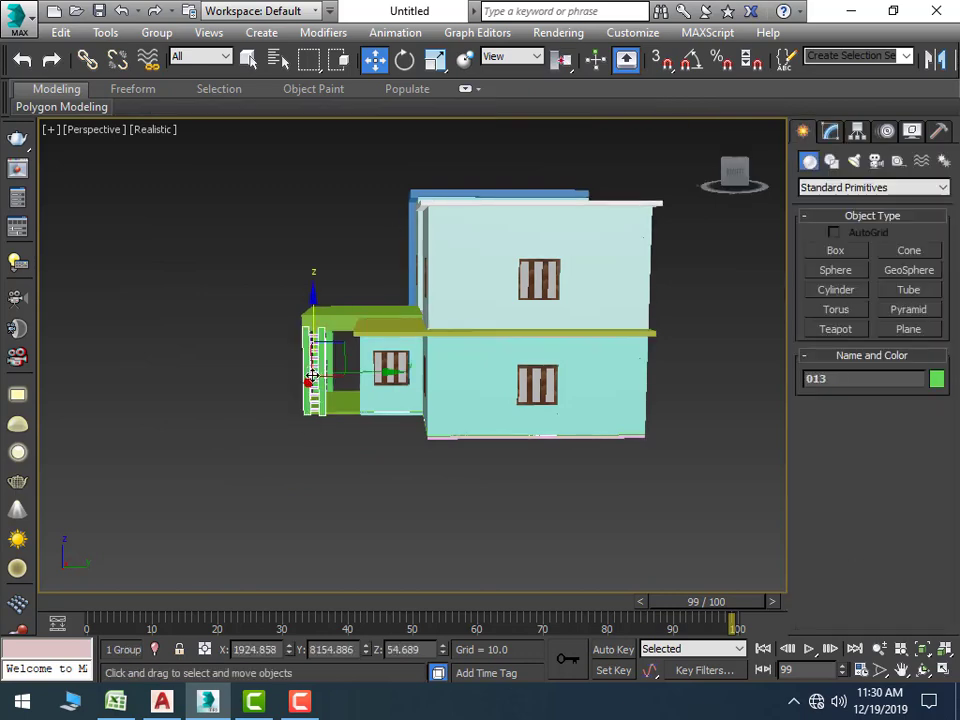
scroll(296, 456, down, 3)
alt+middle_drag(296, 456, 334, 486)
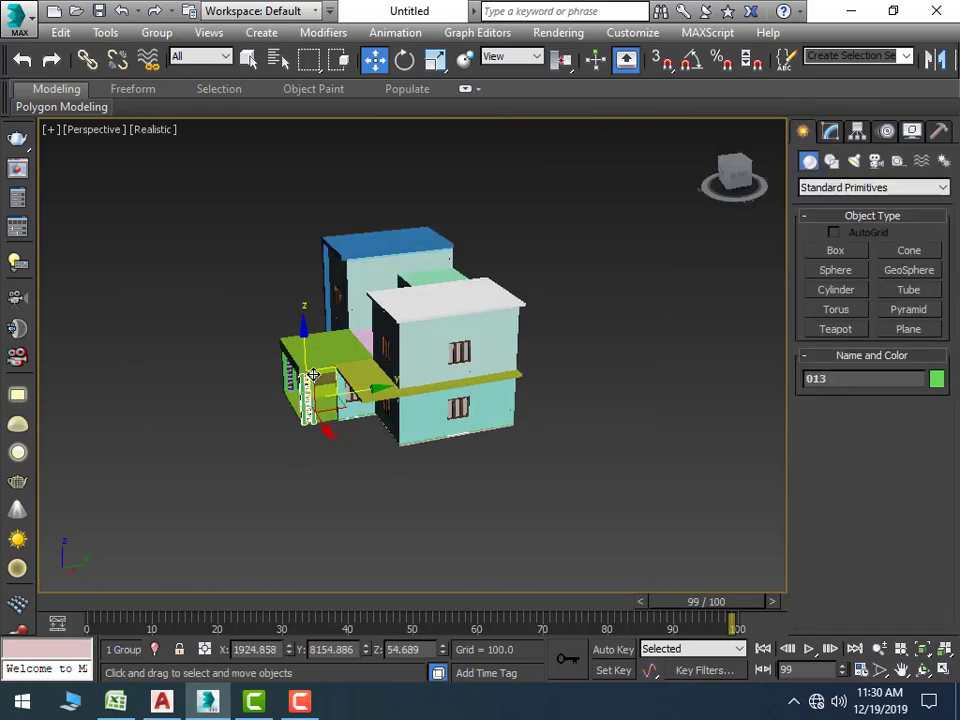
mouse_move(323, 429)
shift+mouse_down()
mouse_move(423, 494)
mouse_move(356, 505)
shift+mouse_up()
click(471, 430)
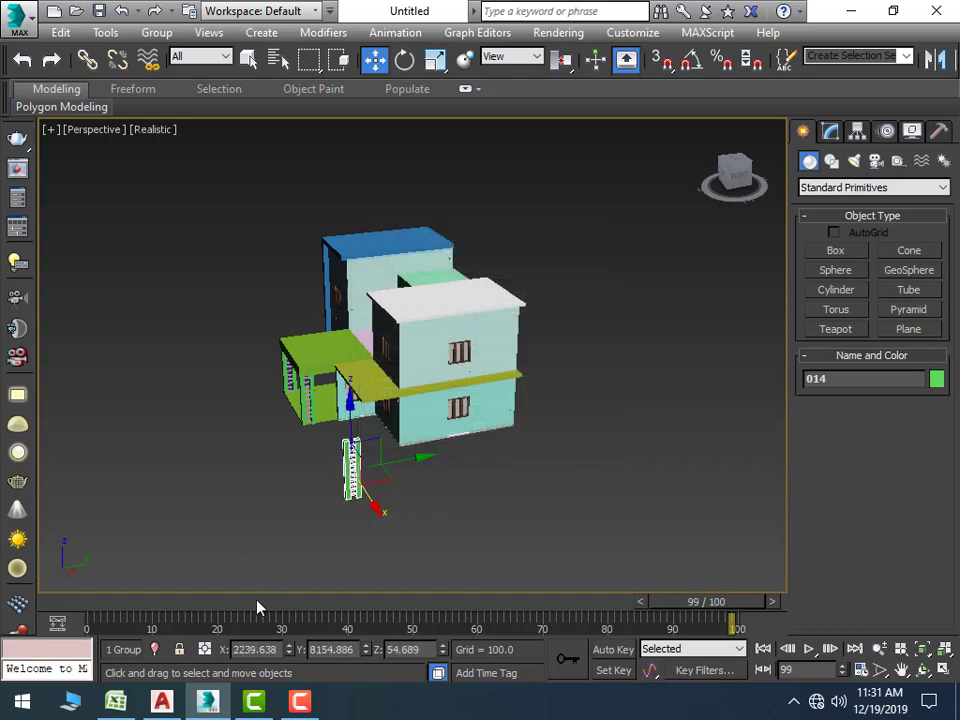
key(e)
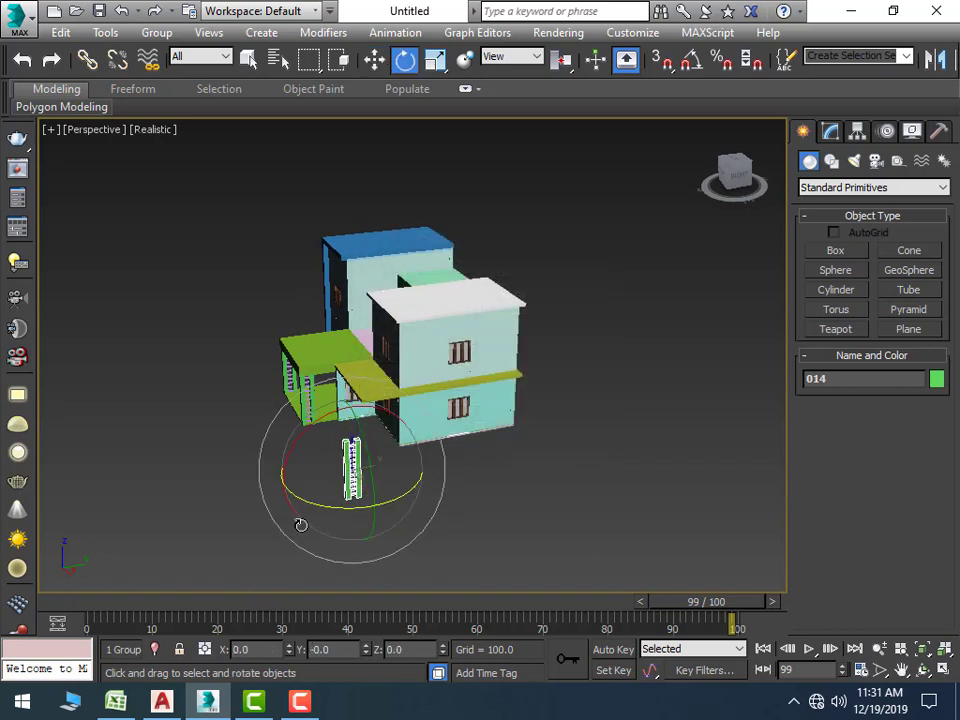
mouse_move(309, 505)
mouse_down()
mouse_move(475, 426)
mouse_move(515, 343)
mouse_move(519, 328)
mouse_move(504, 351)
mouse_move(515, 319)
mouse_up()
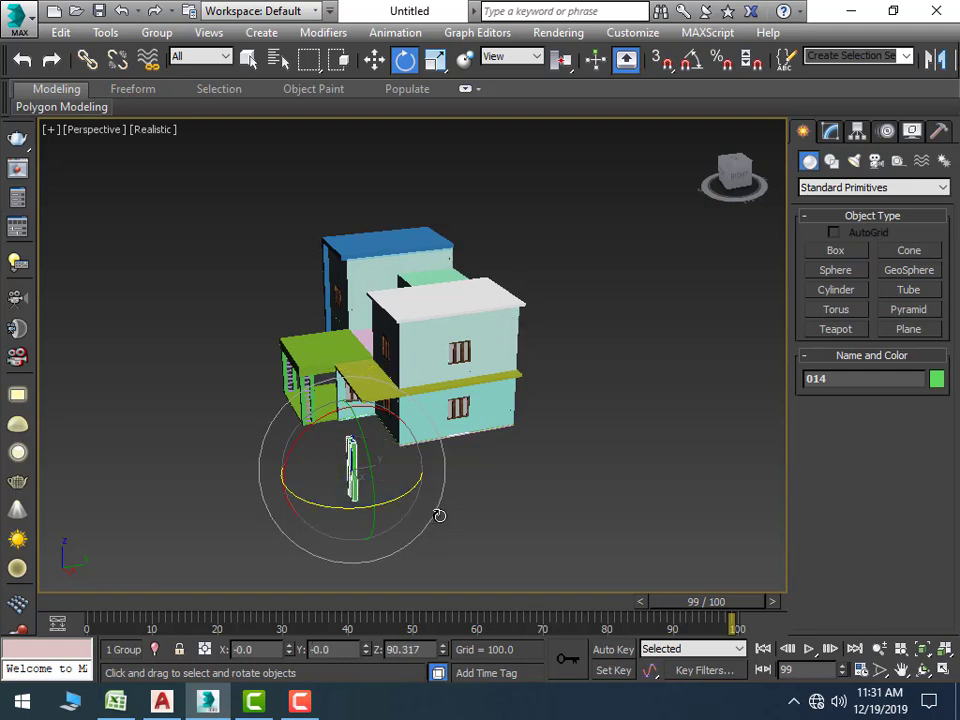
Move the ladder to the building's right corner against the front wall under the slab
key(w)
scroll(369, 503, up, 4)
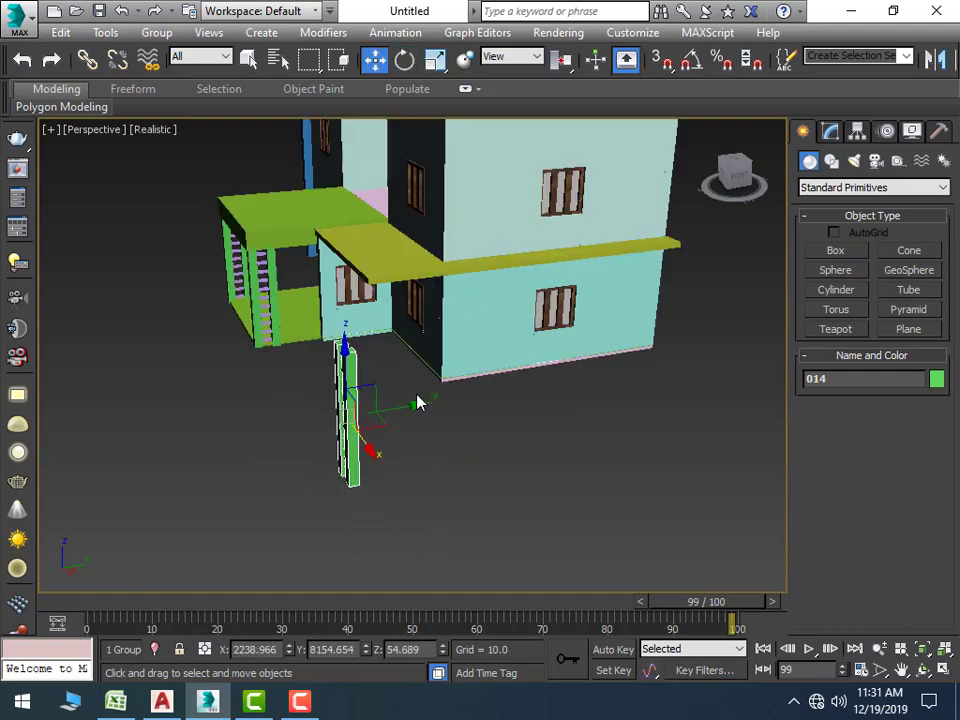
drag(417, 403, 716, 306)
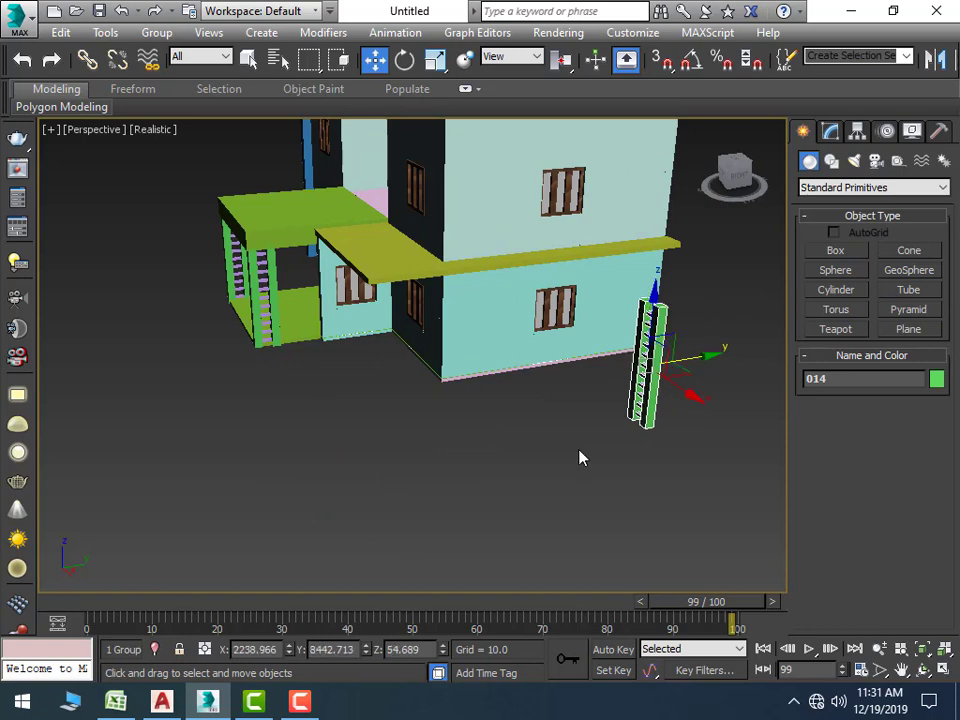
middle_drag(582, 457, 555, 519)
drag(653, 432, 698, 428)
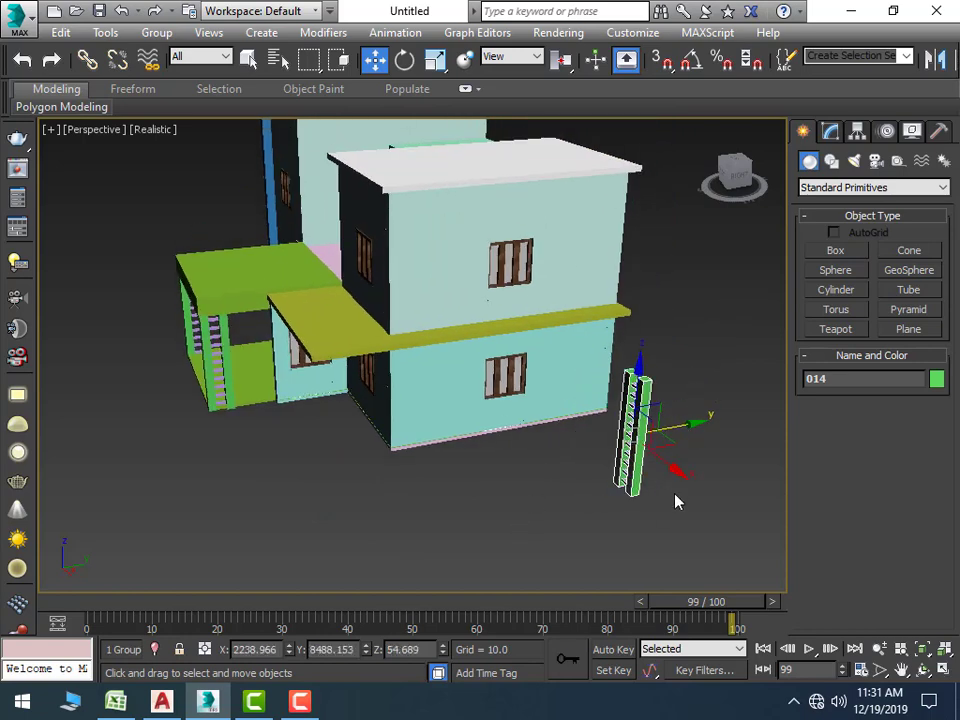
drag(677, 483, 610, 332)
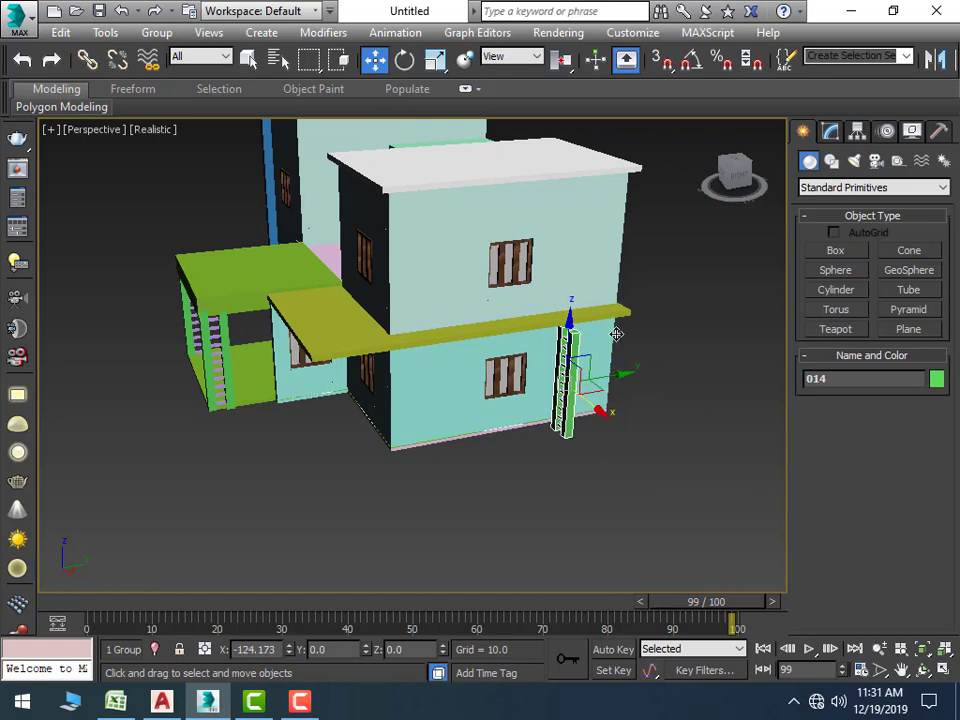
drag(610, 332, 682, 344)
Line the ladder up flush with the wall corner beneath the yellow slab
scroll(664, 497, up, 2)
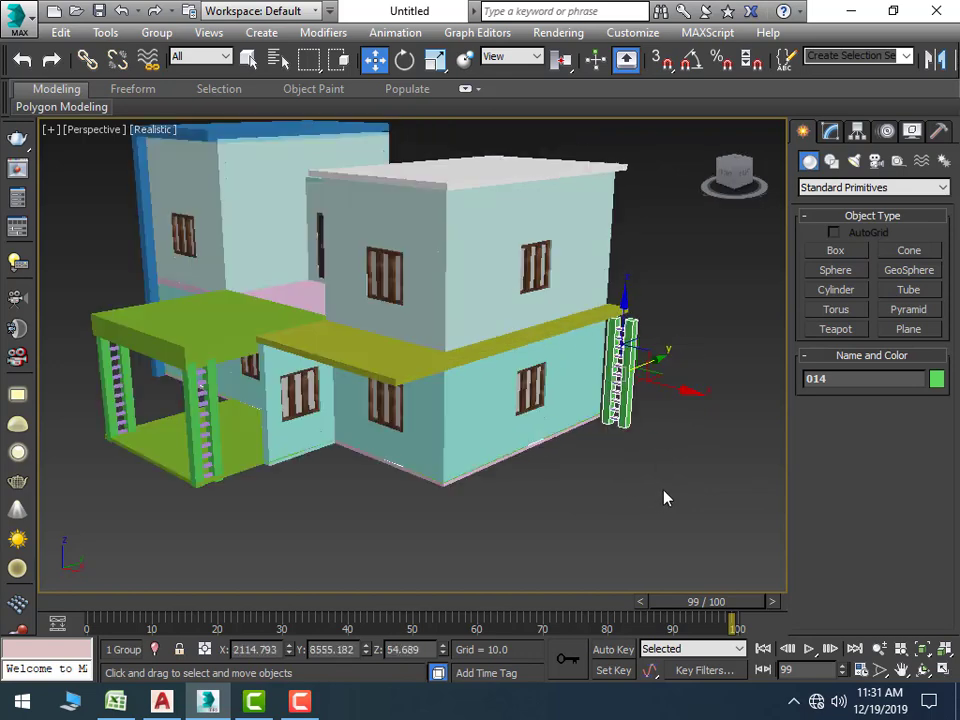
scroll(654, 454, up, 4)
middle_drag(506, 480, 627, 484)
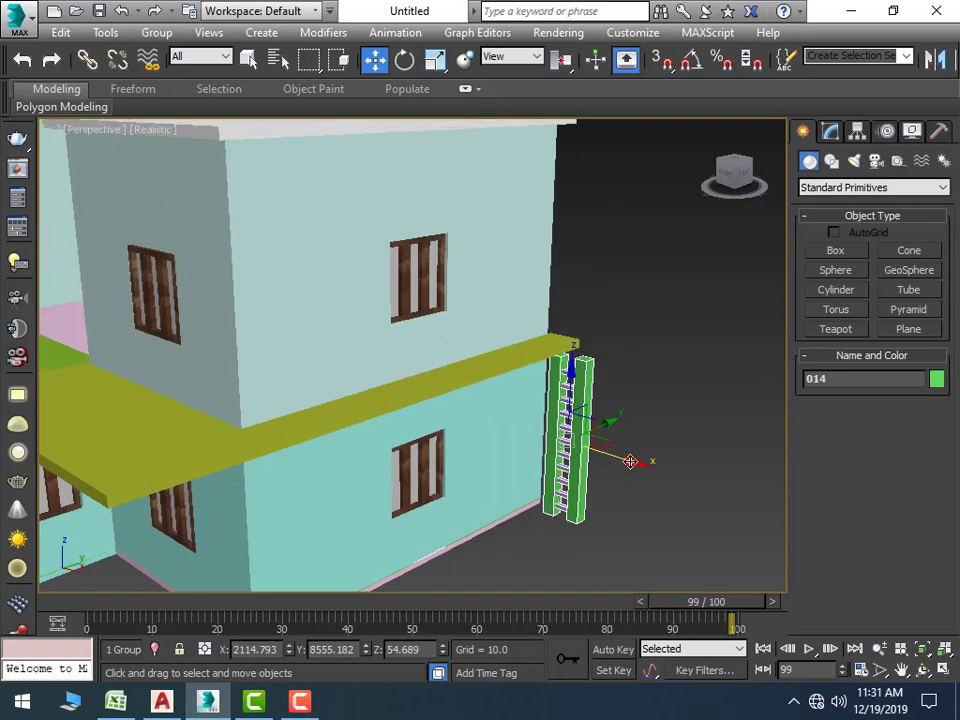
drag(630, 461, 617, 446)
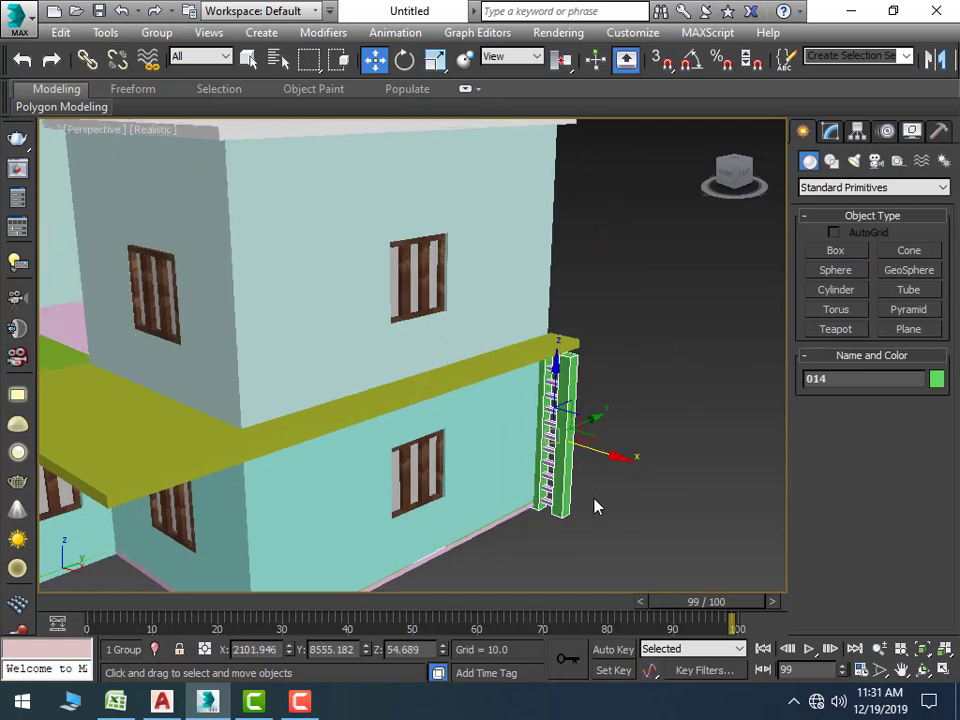
scroll(598, 520, down, 4)
mouse_move(602, 538)
alt+middle_down()
mouse_move(381, 564)
mouse_move(446, 529)
alt+middle_up()
scroll(476, 451, up, 5)
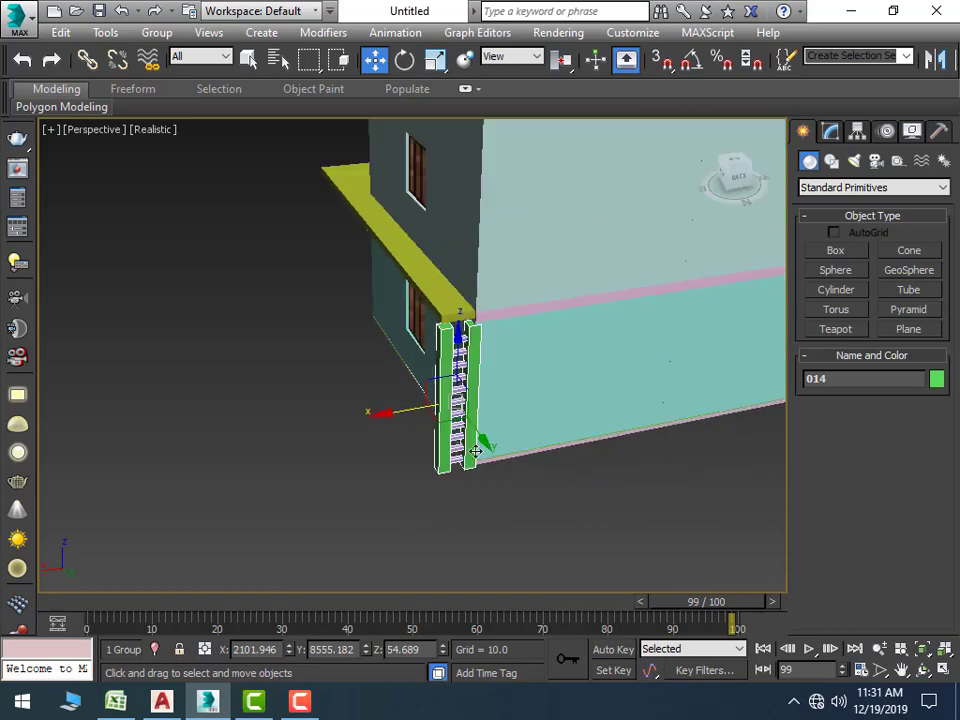
scroll(476, 451, up, 2)
scroll(476, 486, up, 3)
scroll(467, 452, down, 5)
middle_drag(467, 452, 402, 520)
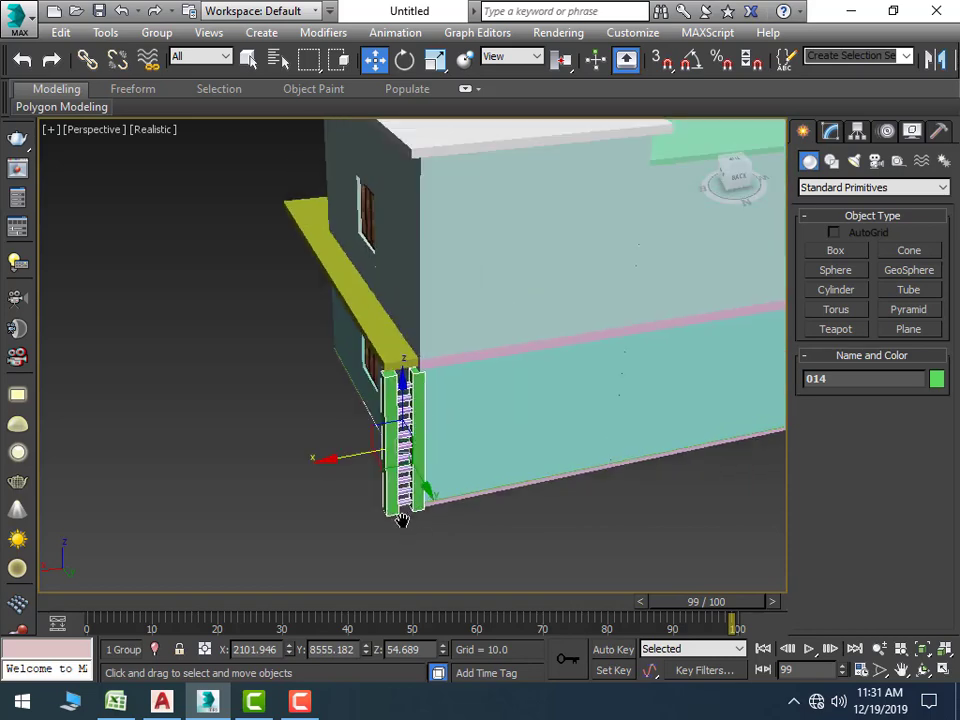
scroll(402, 520, up, 2)
drag(404, 510, 401, 506)
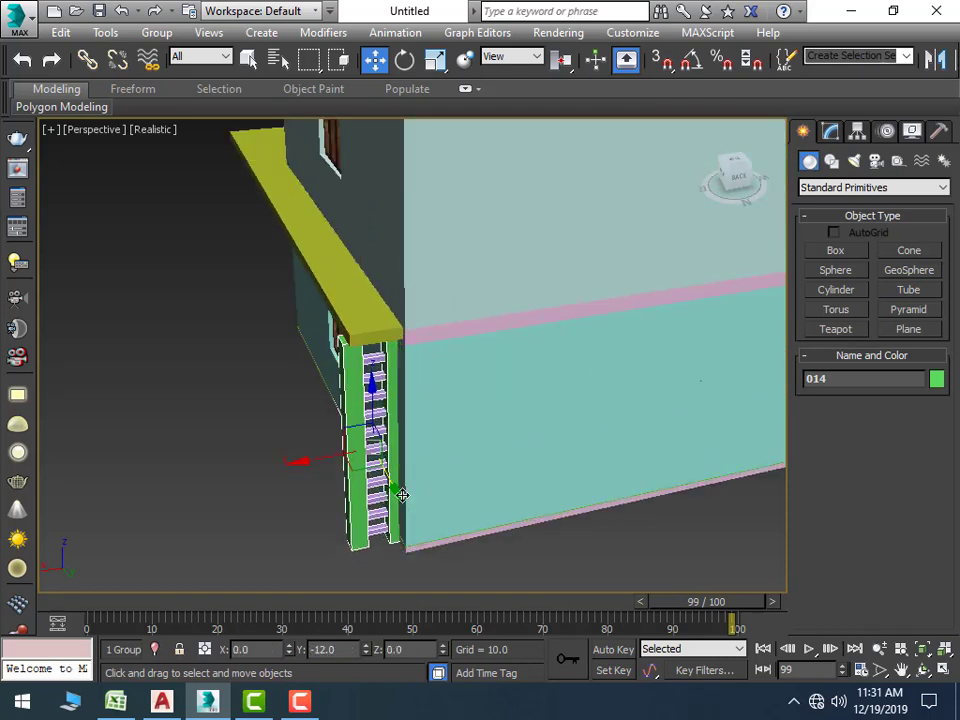
click(374, 340)
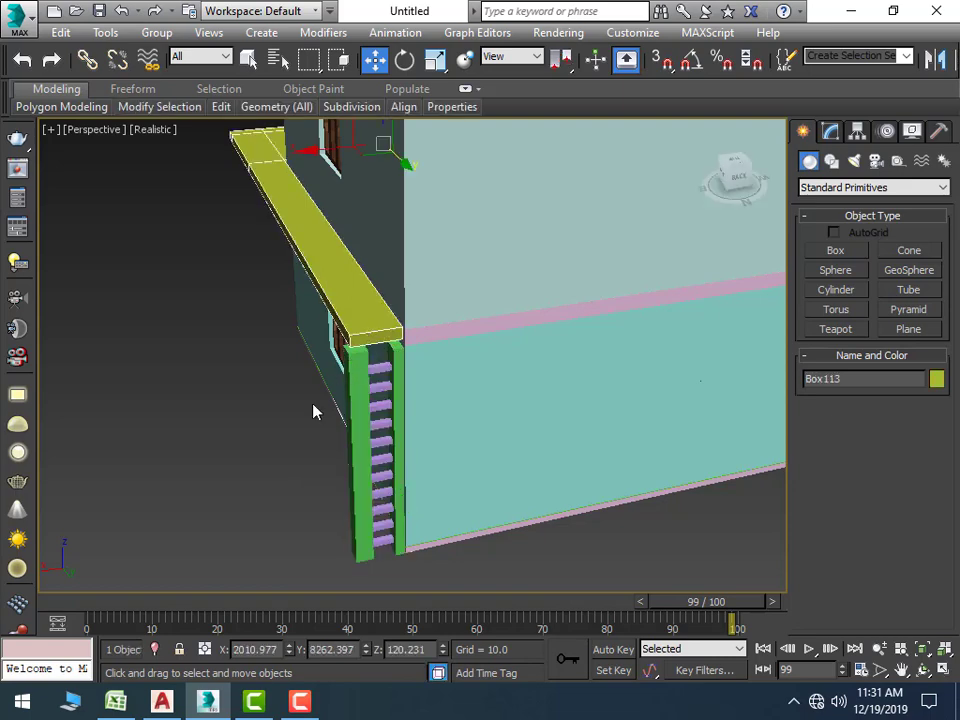
Select the yellow ledge's two front faces and end face and extrude them by 24.0
alt+middle_drag(313, 411, 397, 420)
click(831, 132)
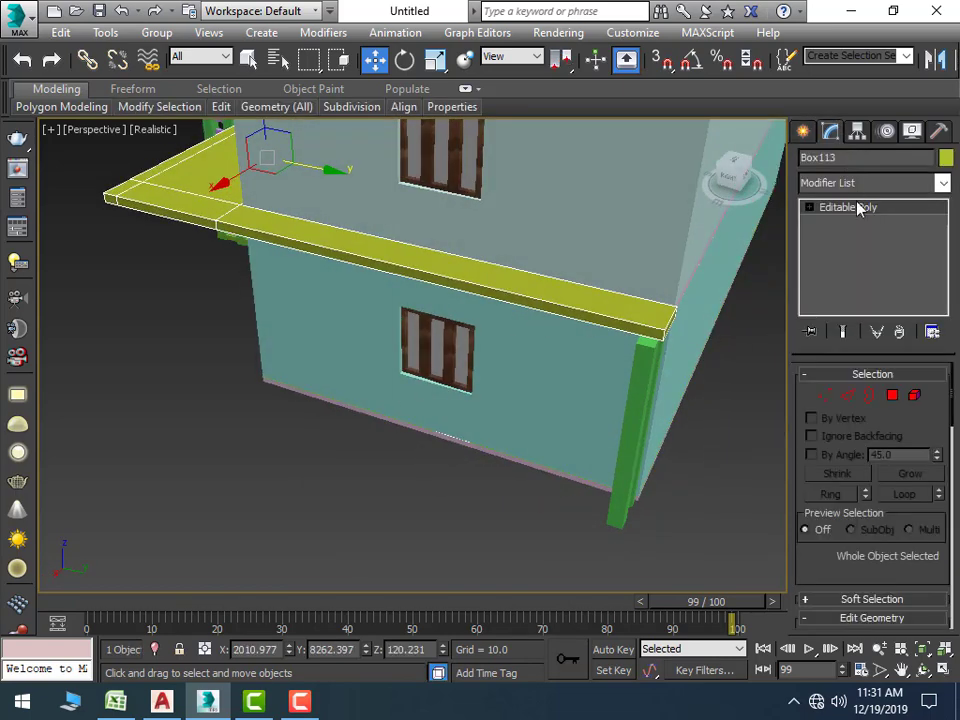
click(893, 398)
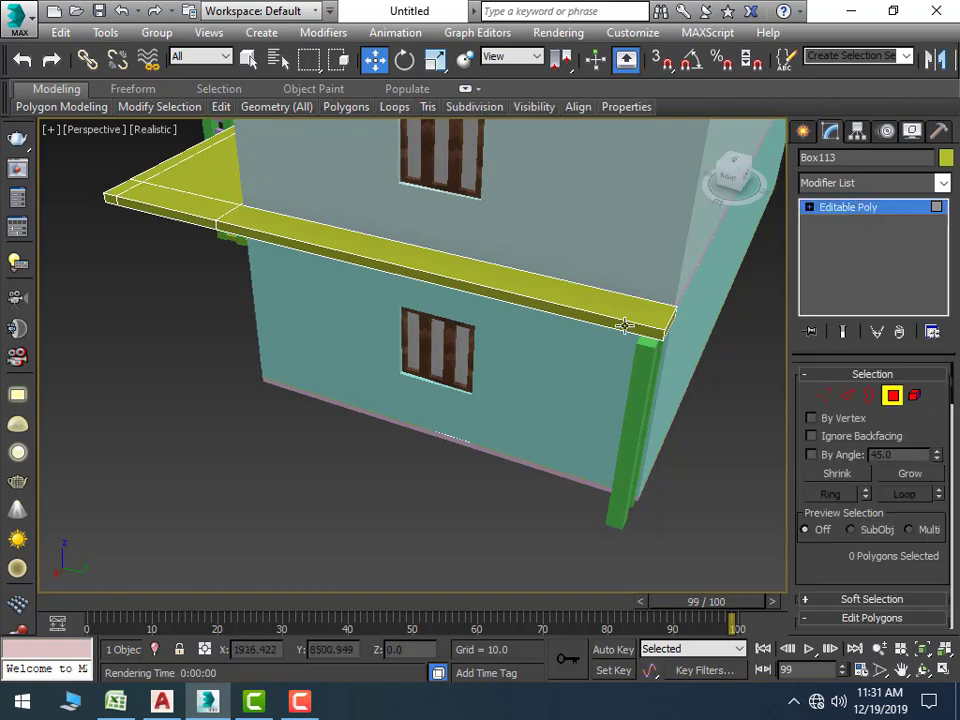
click(615, 320)
mouse_move(227, 278)
alt+middle_down()
mouse_move(63, 275)
mouse_move(333, 326)
alt+middle_up()
ctrl+click(327, 303)
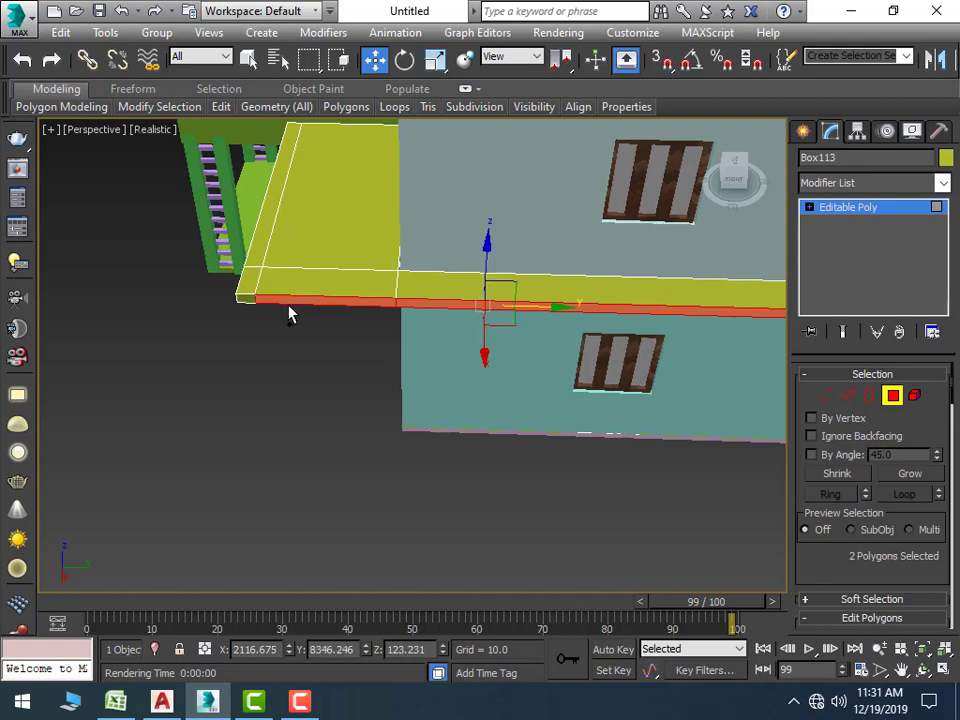
ctrl+click(243, 303)
scroll(843, 528, down, 2)
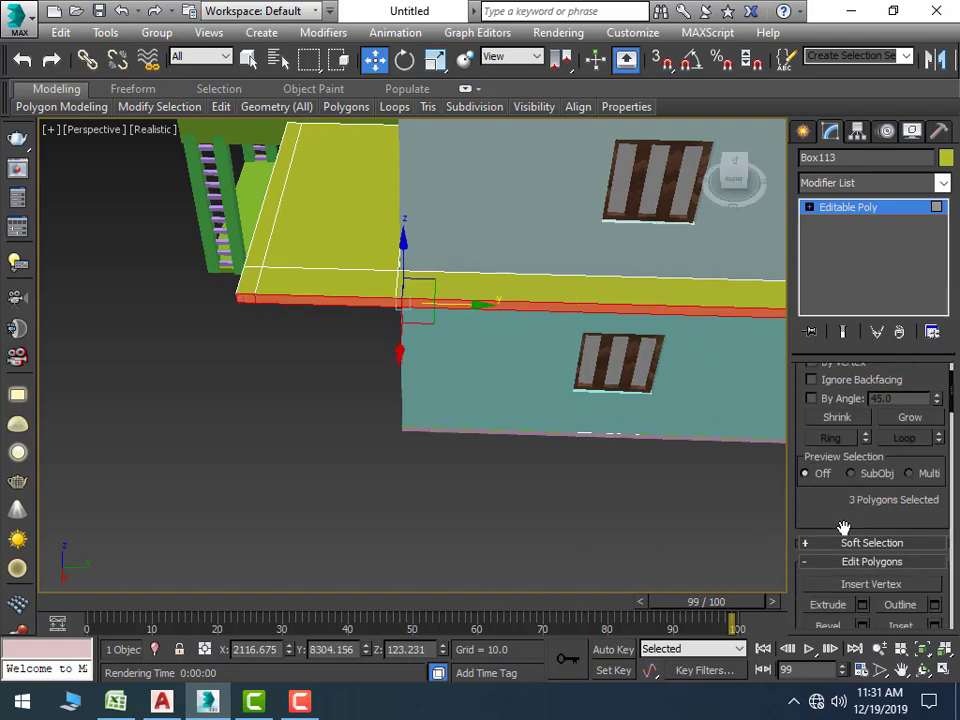
click(862, 604)
mouse_move(559, 551)
alt+middle_down()
mouse_move(513, 470)
mouse_move(544, 452)
mouse_move(574, 392)
mouse_move(600, 388)
mouse_move(576, 405)
mouse_move(602, 401)
mouse_move(548, 390)
alt+middle_up()
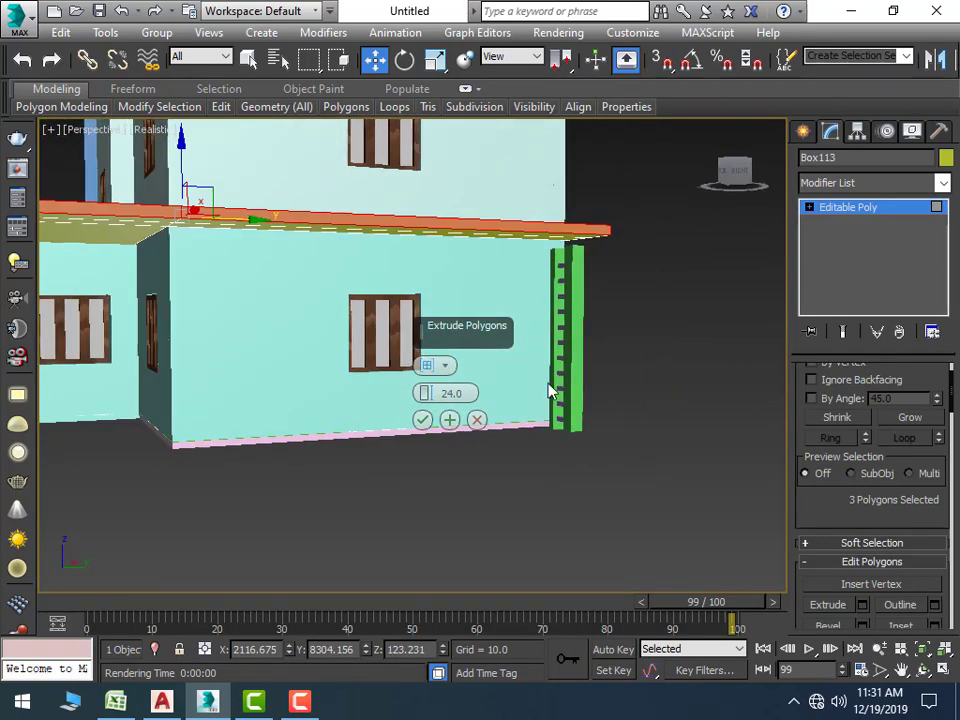
click(422, 419)
Clear the face selection, leave polygon editing, and select the green ladder
mouse_move(464, 445)
alt+middle_down()
mouse_move(594, 474)
mouse_move(549, 521)
mouse_move(579, 471)
alt+middle_up()
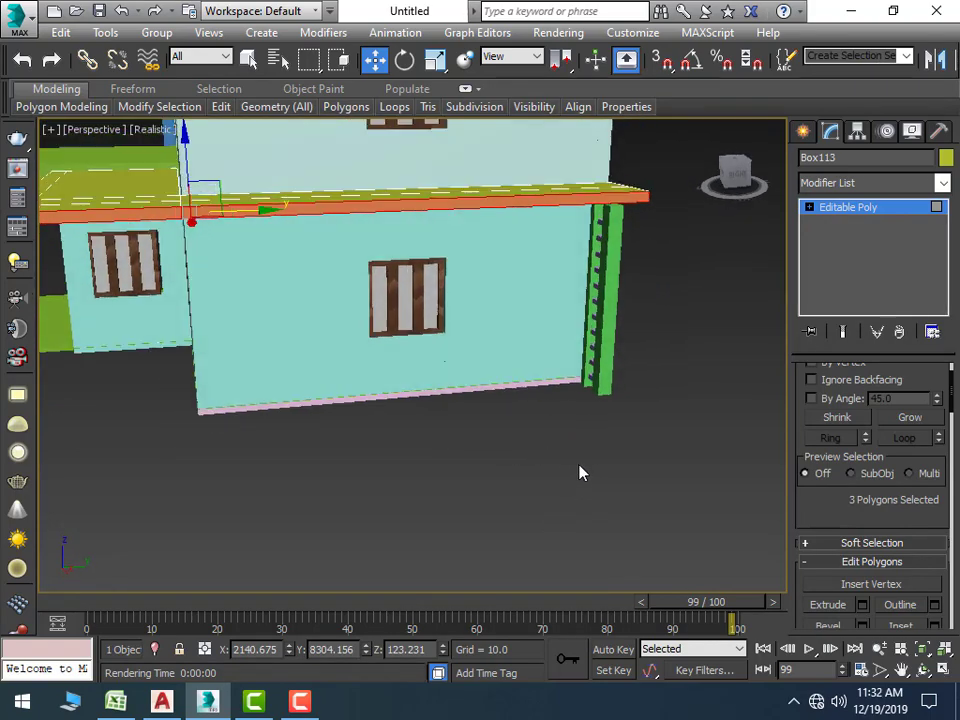
scroll(590, 420, up, 5)
scroll(598, 376, down, 3)
alt+middle_drag(585, 374, 585, 349)
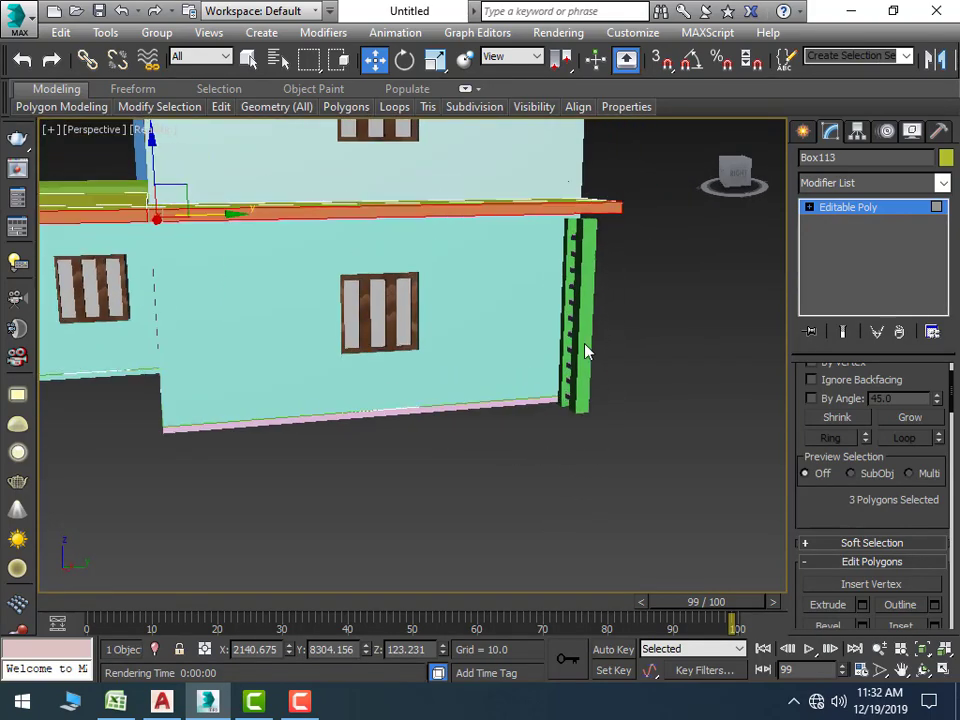
click(585, 349)
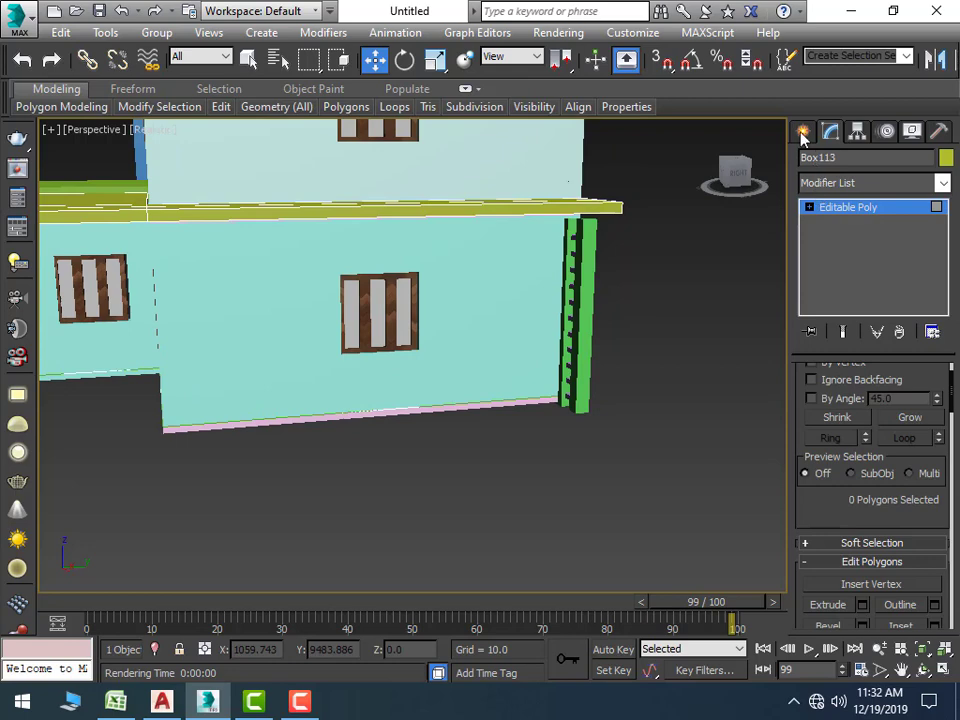
click(803, 131)
click(571, 325)
mouse_move(571, 325)
middle_down()
mouse_move(544, 407)
mouse_move(544, 468)
middle_up()
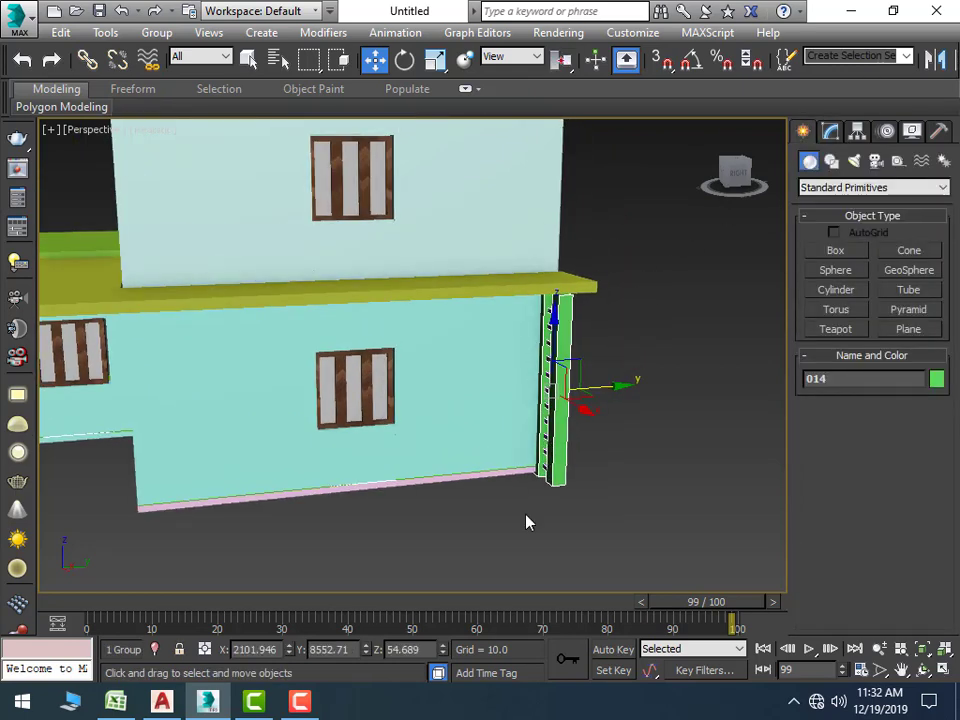
Scale the green ladder to 113% on Z and shift it slightly along X
key(r)
key(r)
drag(553, 330, 551, 310)
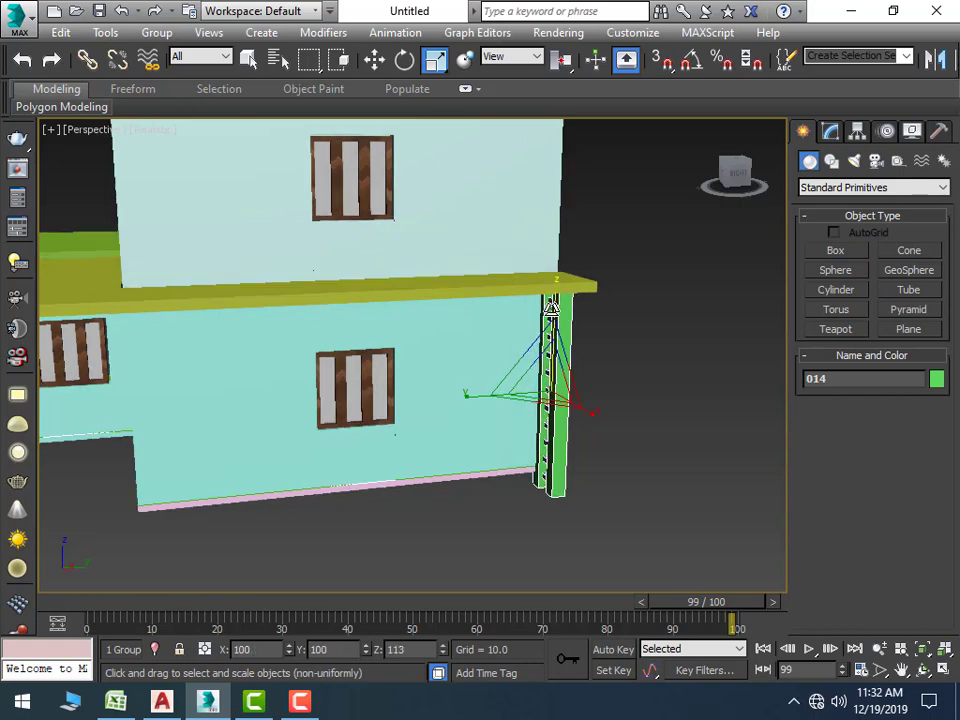
key(w)
scroll(583, 467, down, 5)
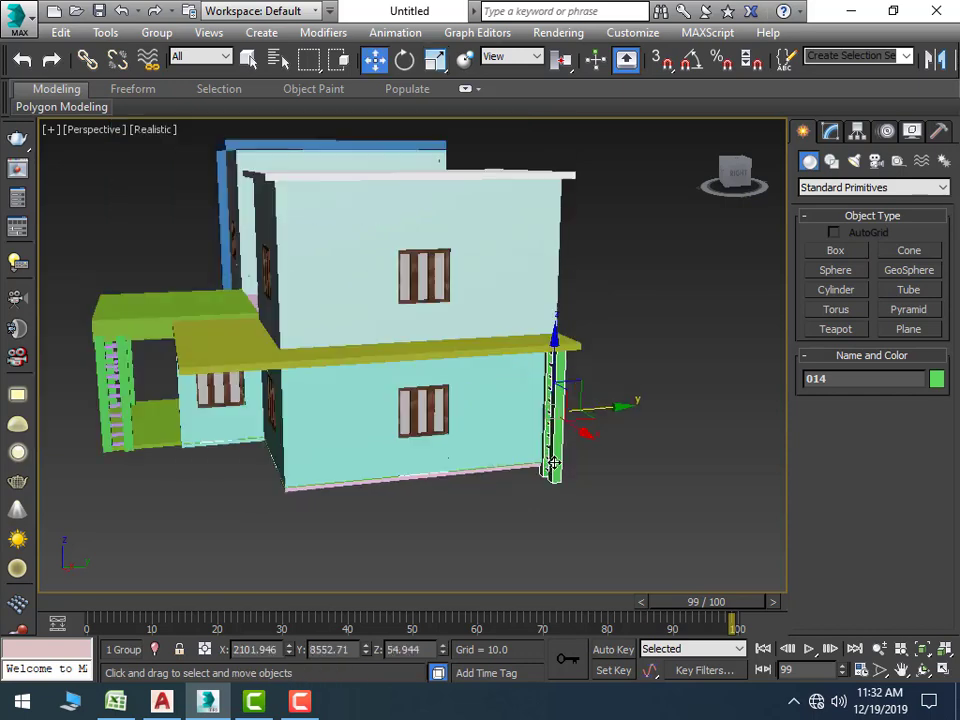
drag(579, 430, 583, 433)
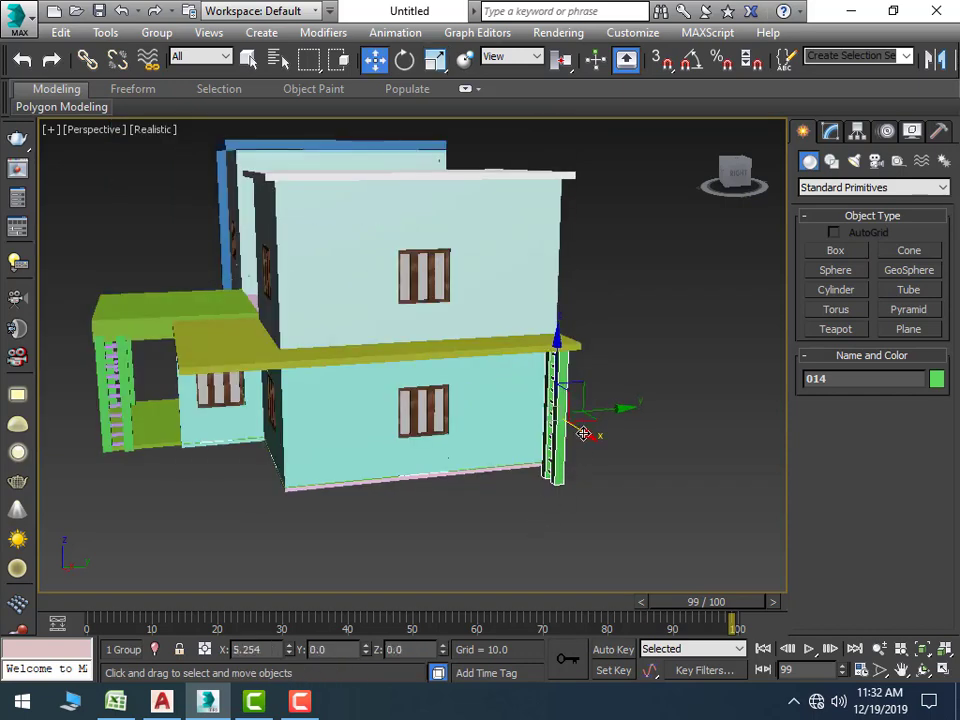
scroll(598, 508, up, 5)
scroll(618, 511, up, 1)
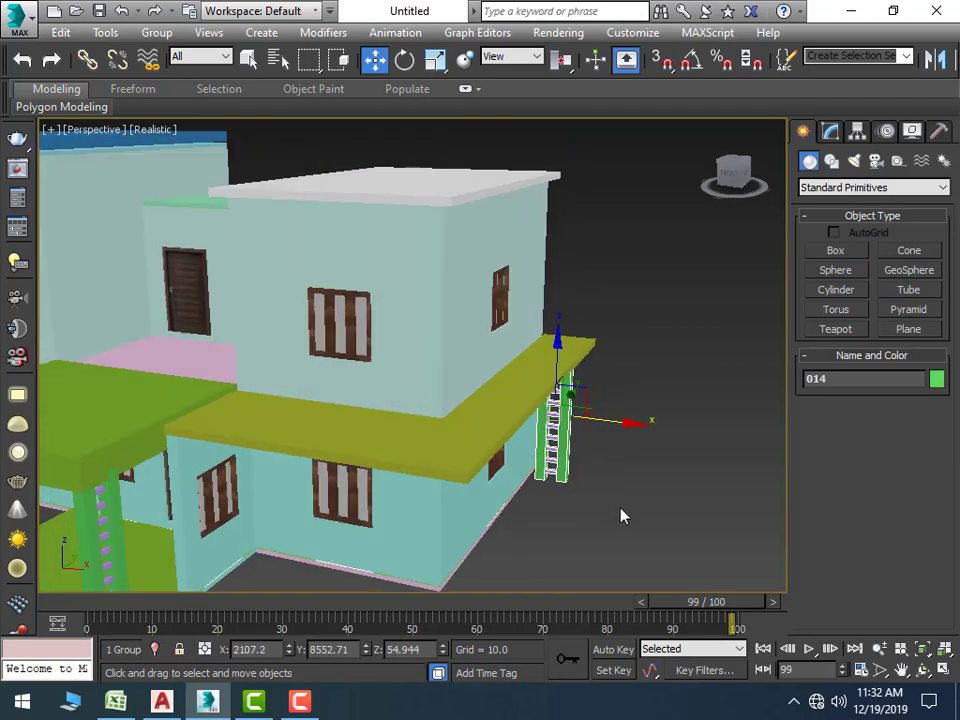
scroll(635, 502, up, 2)
Nudge the ladder along X so it sits against the wall beneath the yellow ledge
alt+middle_drag(643, 493, 640, 490)
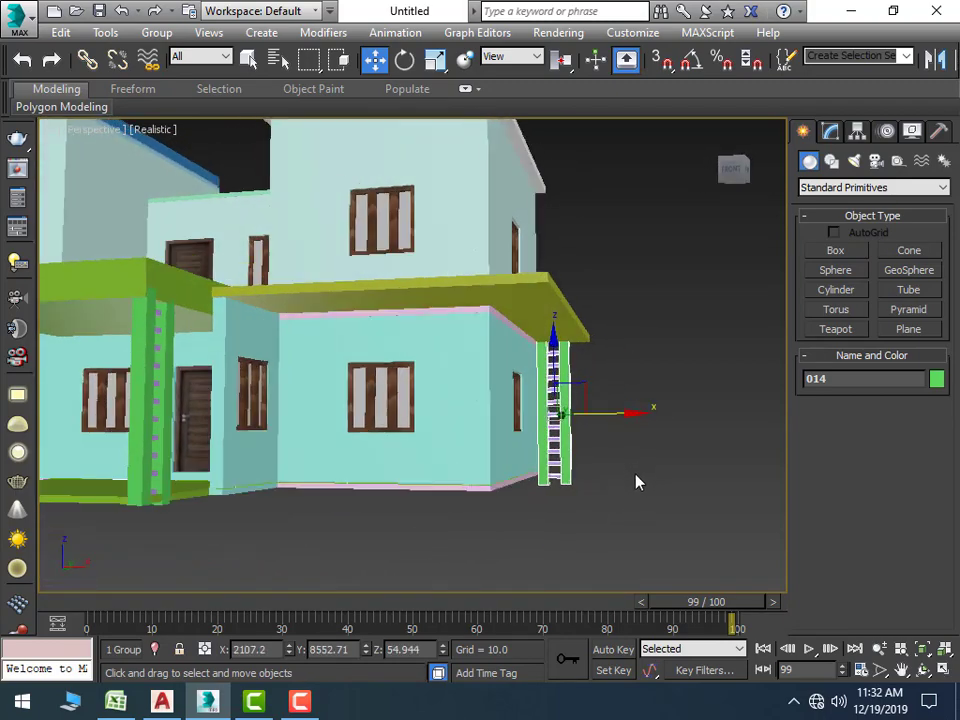
scroll(640, 490, down, 4)
scroll(656, 506, down, 2)
mouse_move(658, 512)
alt+middle_down()
mouse_move(613, 506)
mouse_move(621, 514)
alt+middle_up()
click(568, 510)
scroll(566, 518, down, 3)
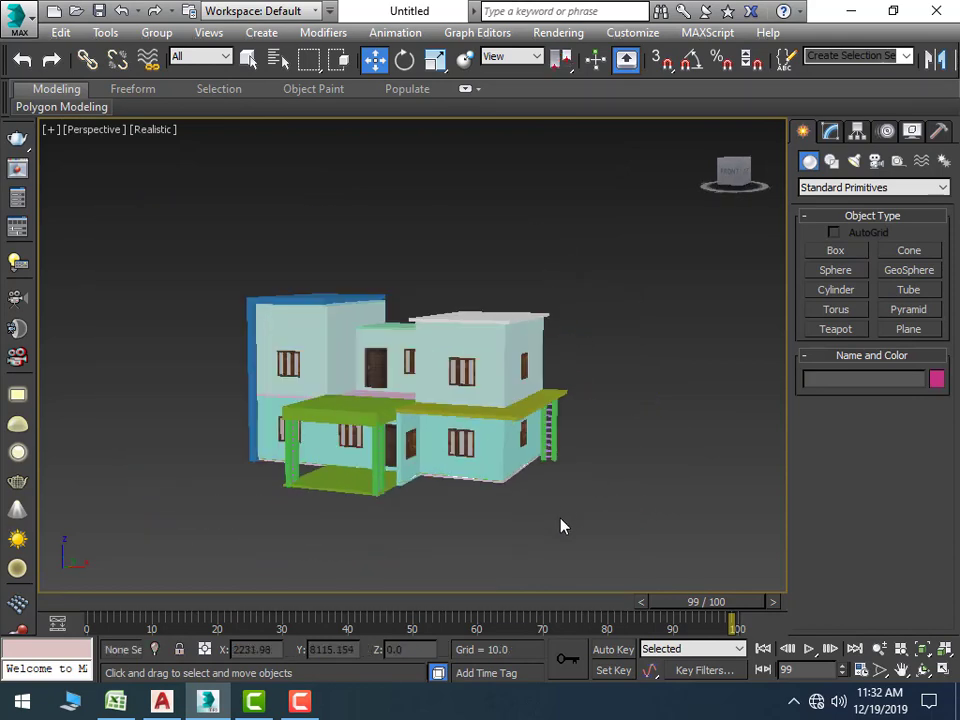
scroll(557, 466, up, 4)
scroll(544, 415, up, 3)
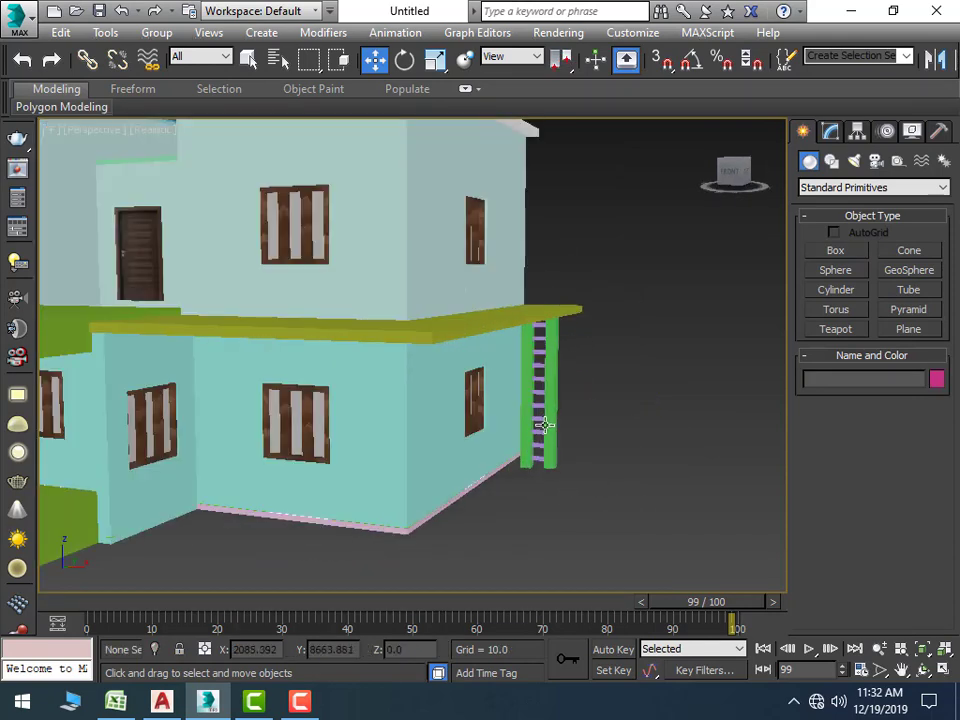
click(534, 417)
drag(613, 395, 612, 395)
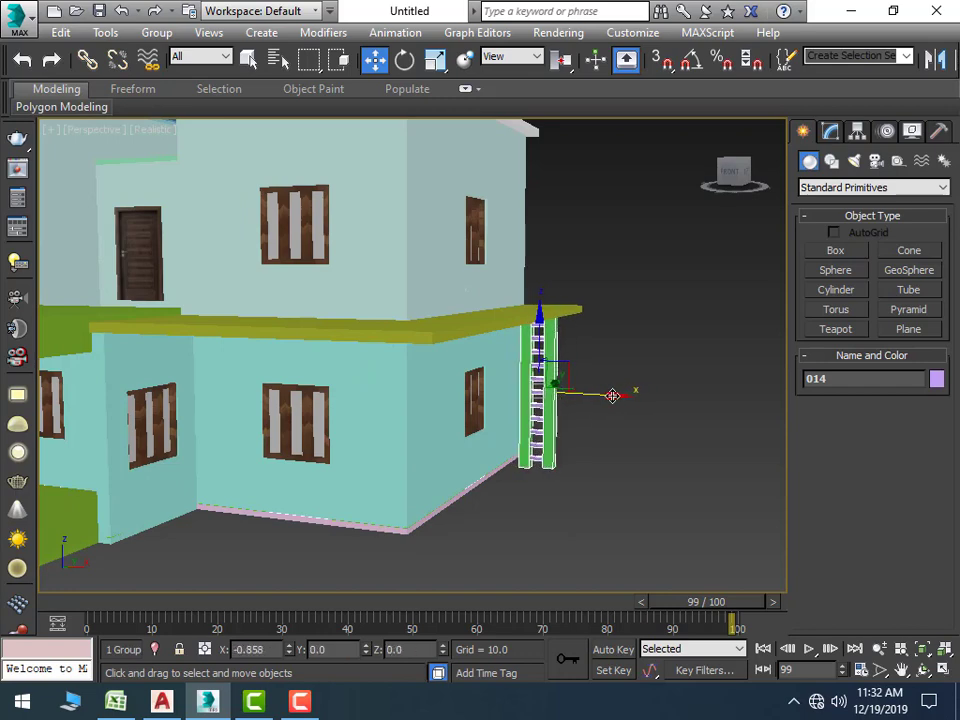
click(586, 532)
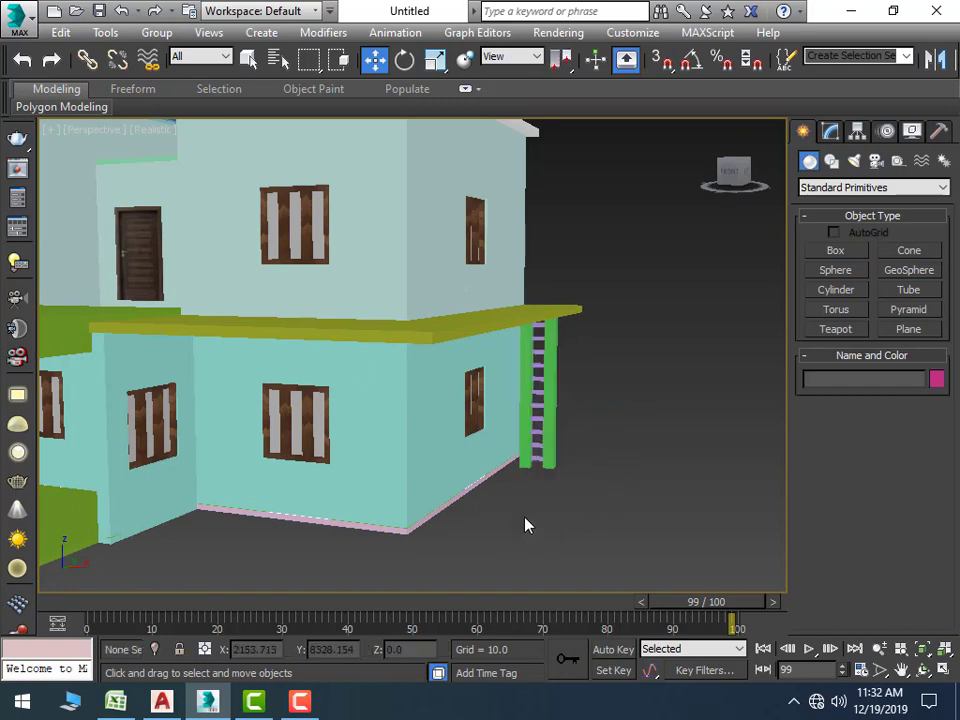
Look down on the house and select the green porch roof slab in the Modify panel
scroll(528, 525, down, 5)
middle_drag(508, 540, 504, 549)
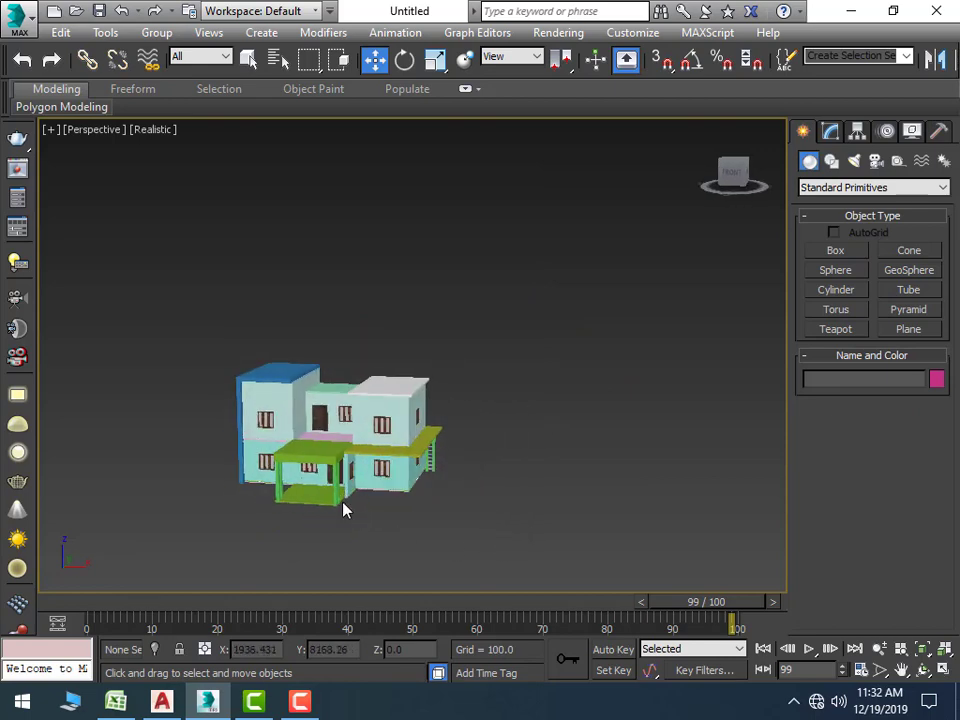
scroll(370, 495, up, 2)
scroll(343, 493, up, 2)
scroll(311, 510, up, 1)
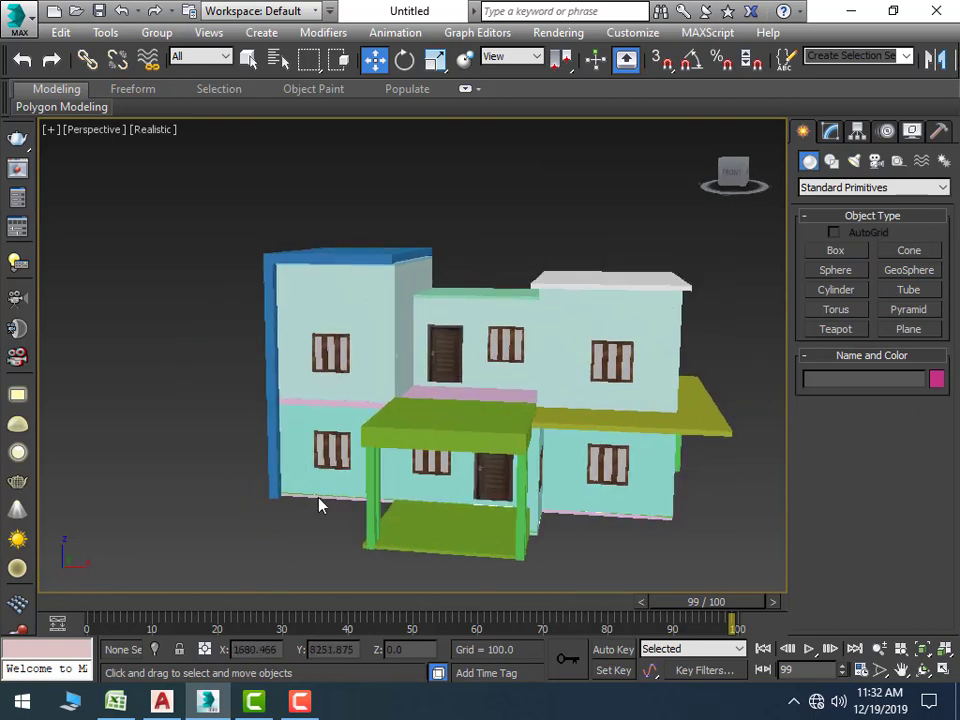
scroll(318, 505, down, 2)
alt+middle_drag(336, 514, 439, 527)
scroll(476, 476, up, 4)
scroll(429, 495, up, 1)
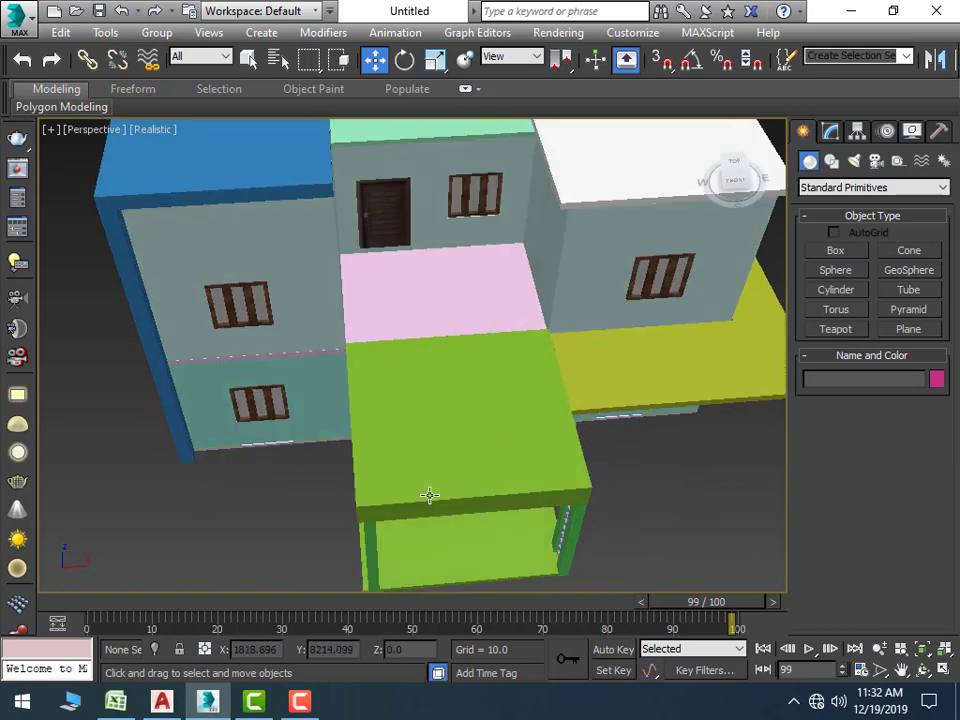
scroll(429, 495, up, 2)
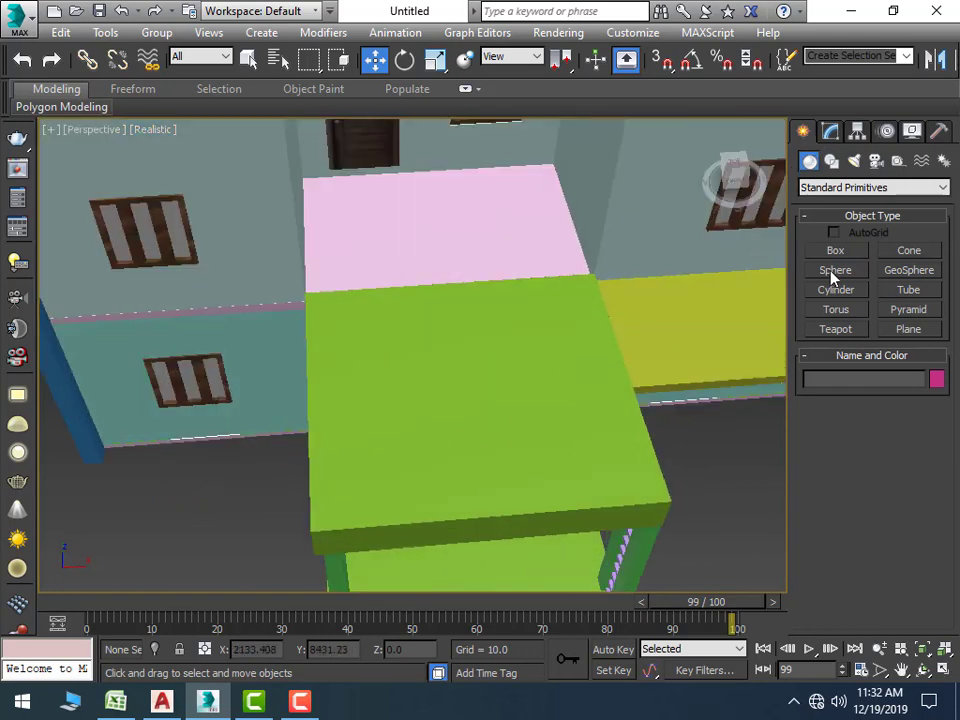
click(838, 136)
click(805, 133)
click(316, 470)
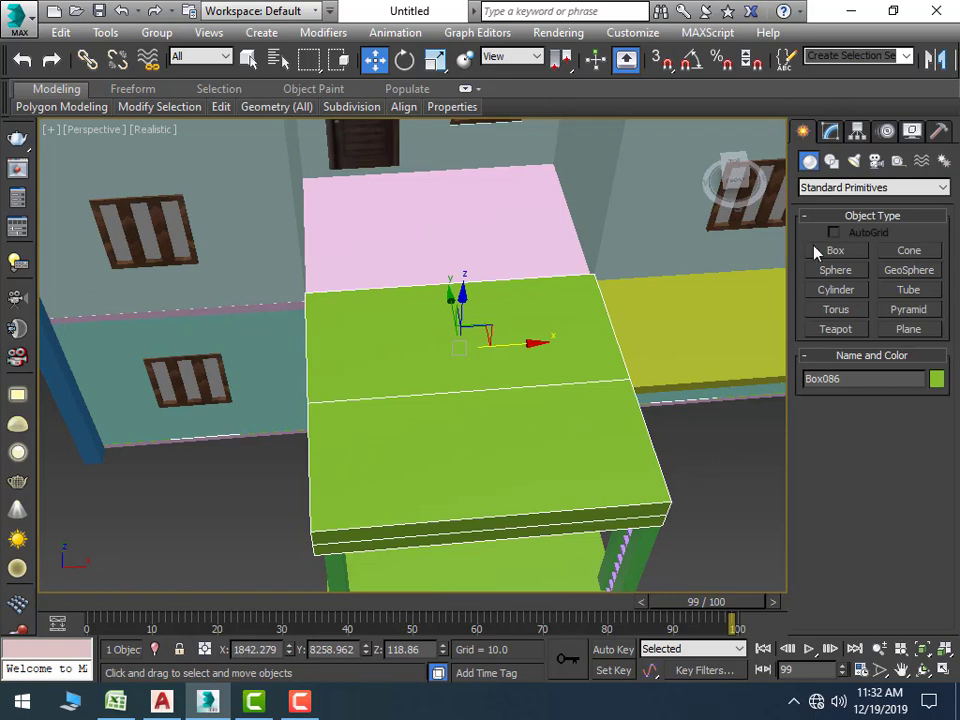
click(830, 133)
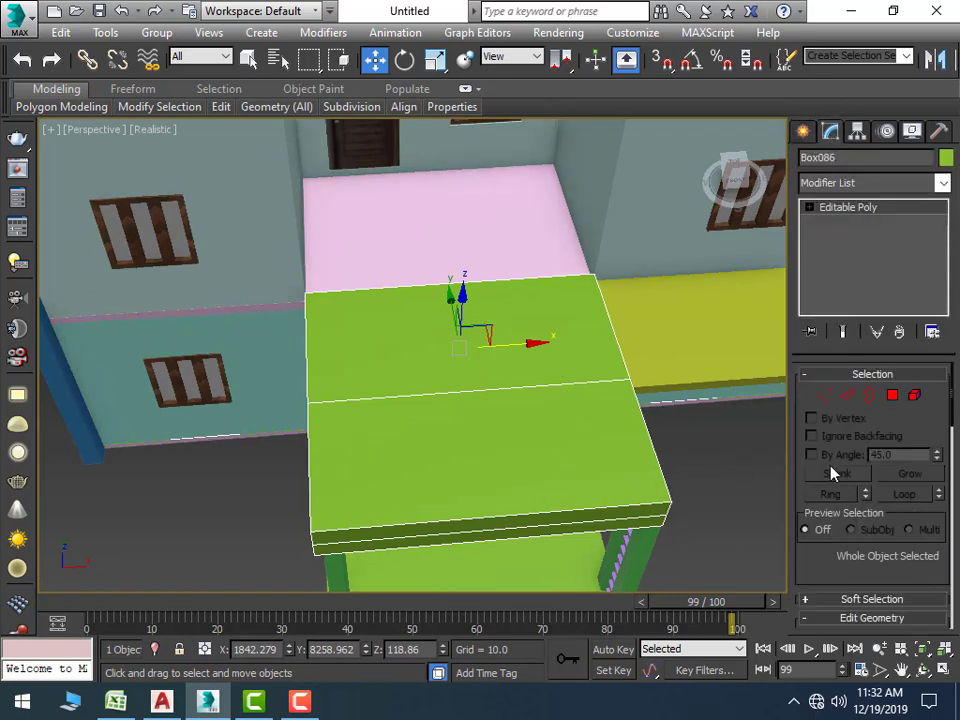
Connect the front and back edges of the green top with a new edge
click(847, 395)
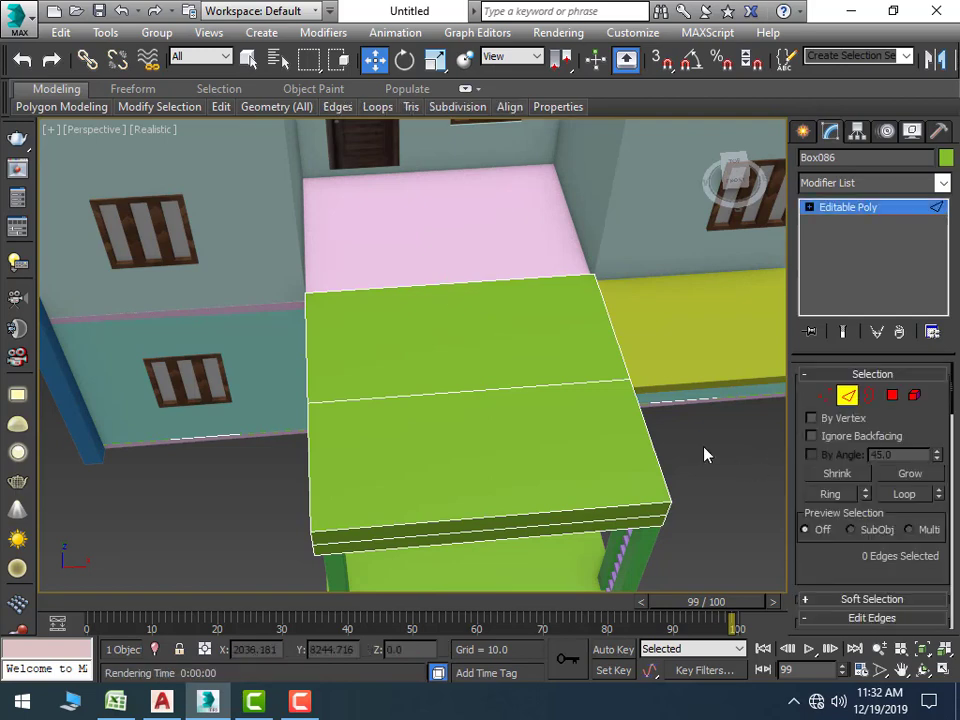
click(388, 526)
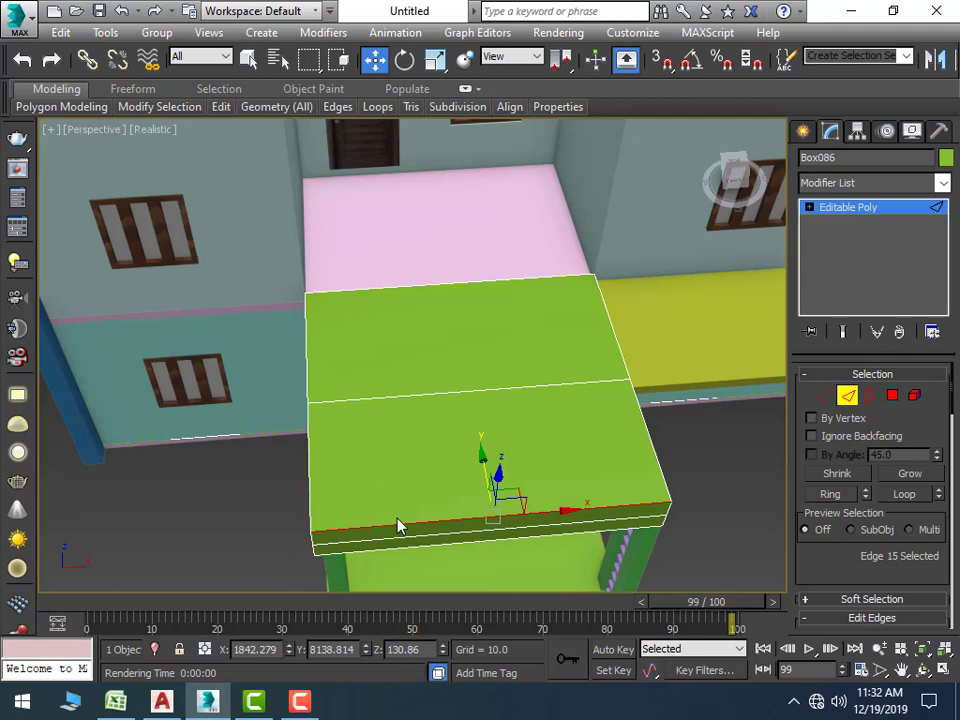
ctrl+click(403, 288)
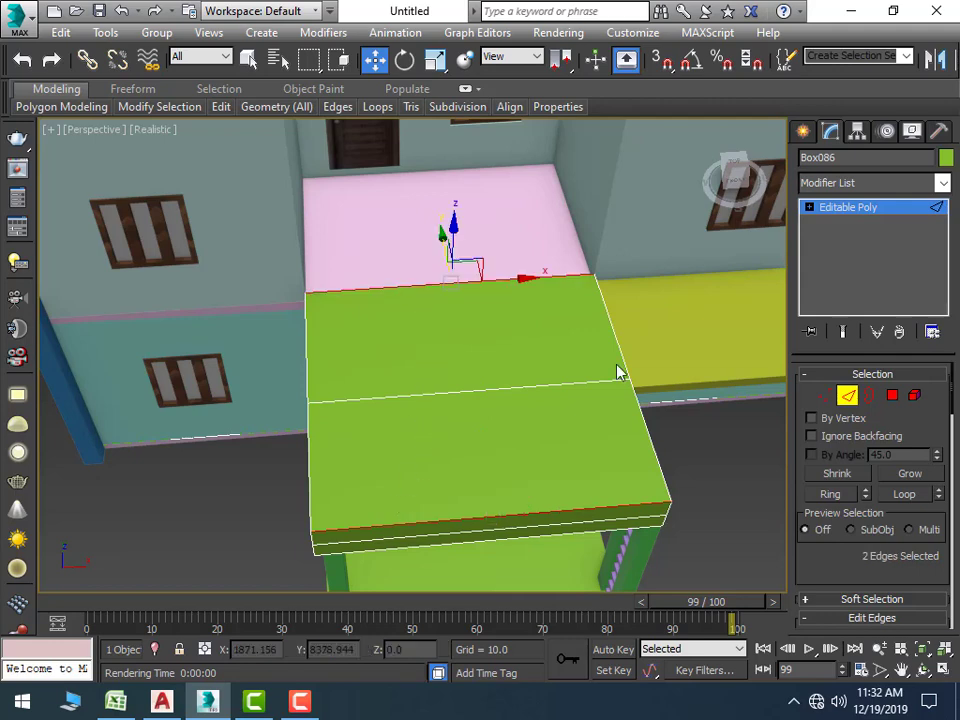
scroll(905, 530, down, 5)
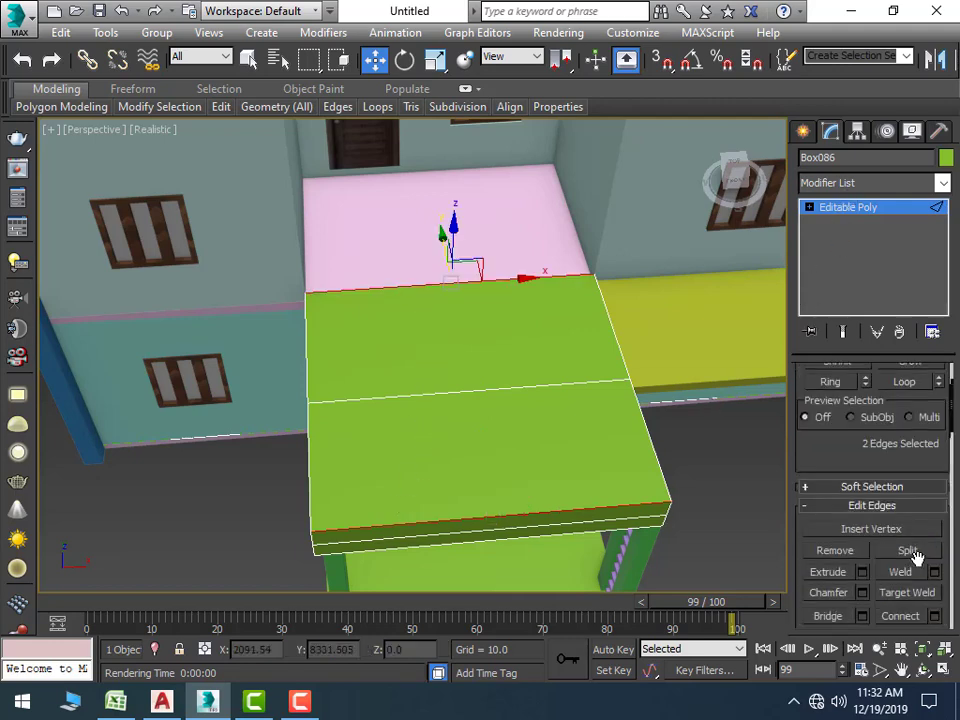
scroll(930, 565, down, 1)
click(934, 531)
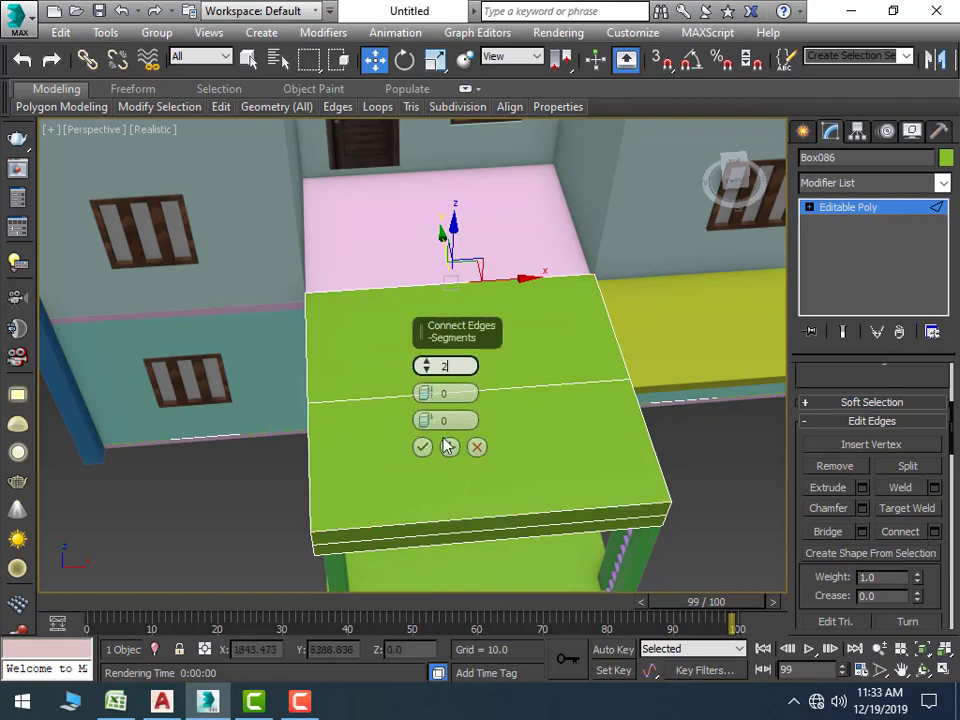
click(422, 447)
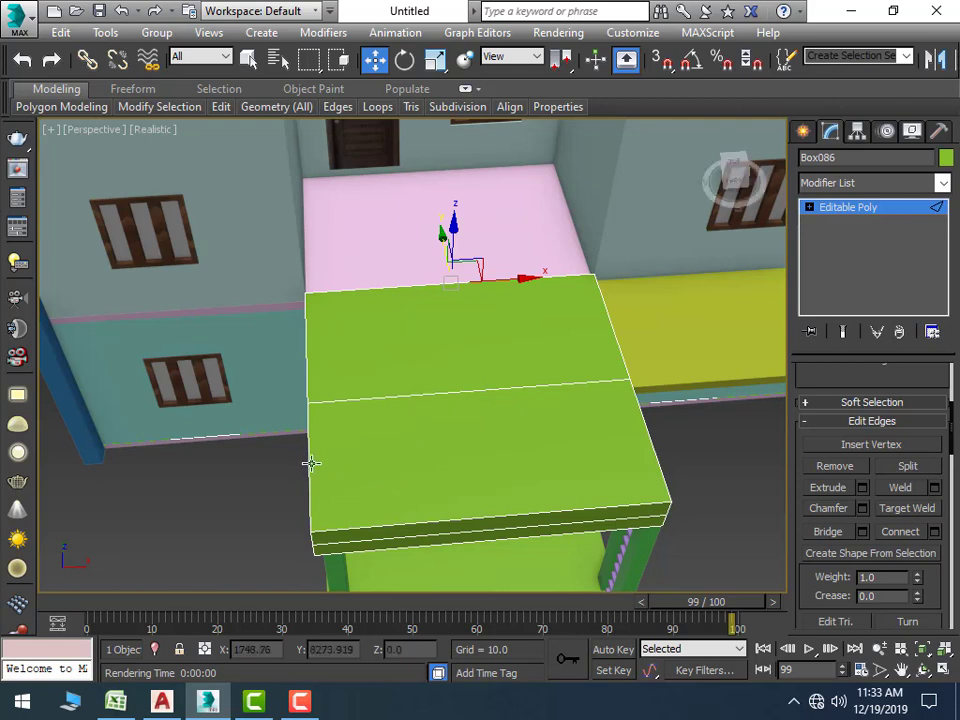
Slide the new edge forward along Y close to the front edge
click(398, 397)
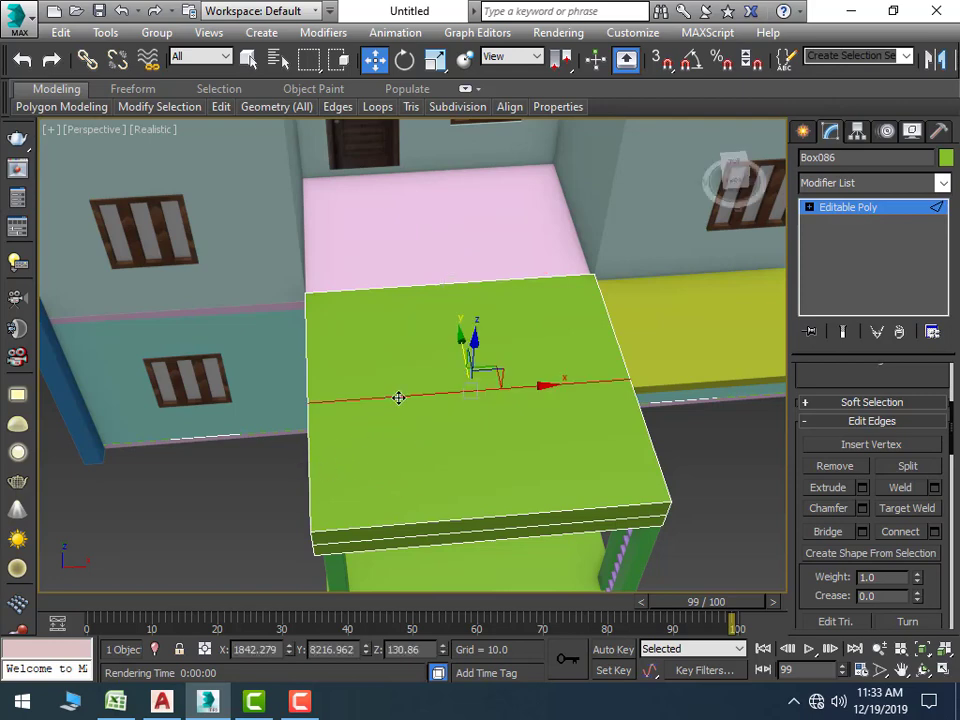
drag(458, 335, 475, 445)
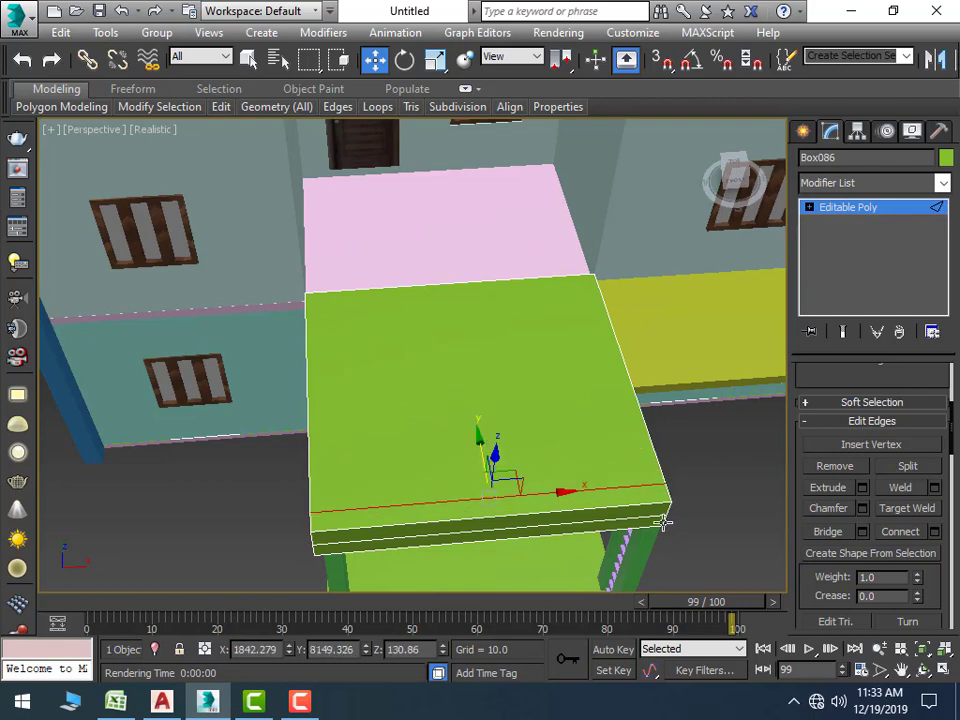
click(604, 318)
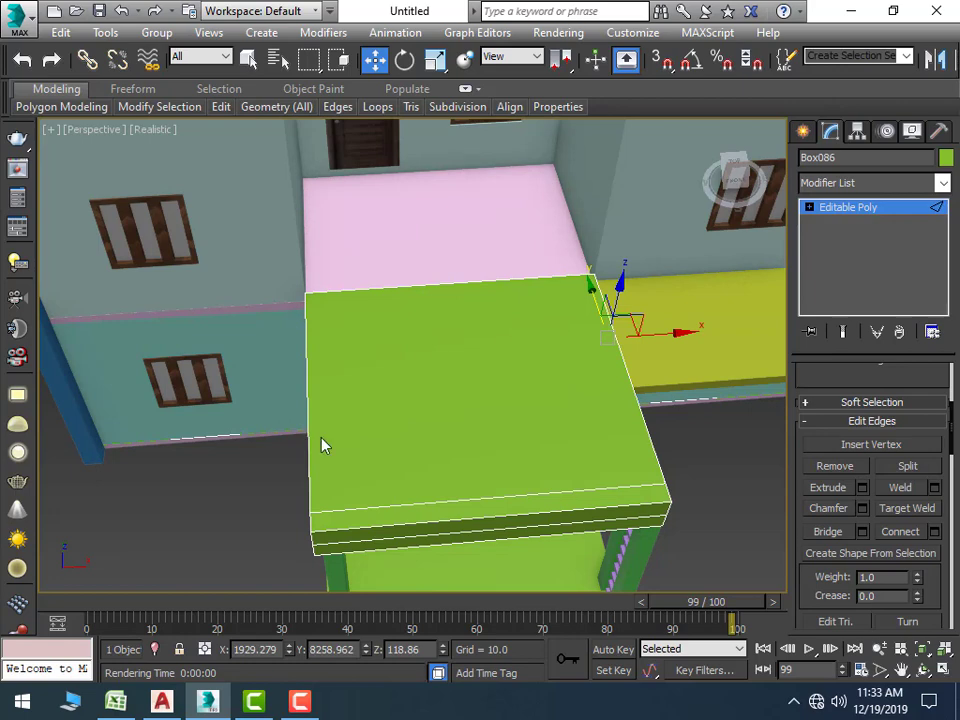
click(403, 506)
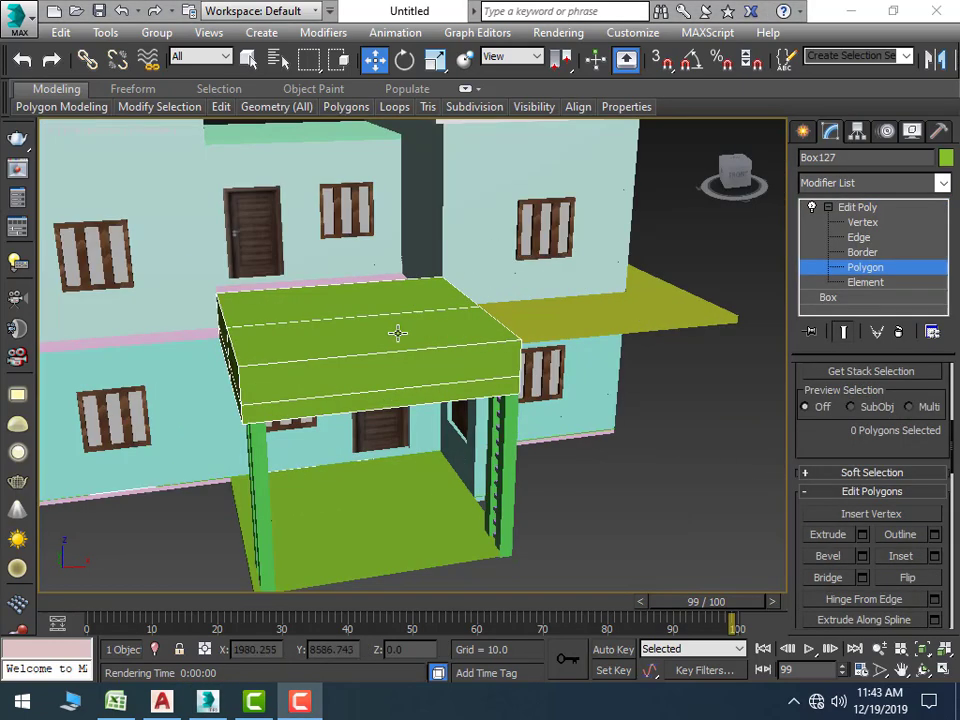
middle_drag(397, 334, 630, 341)
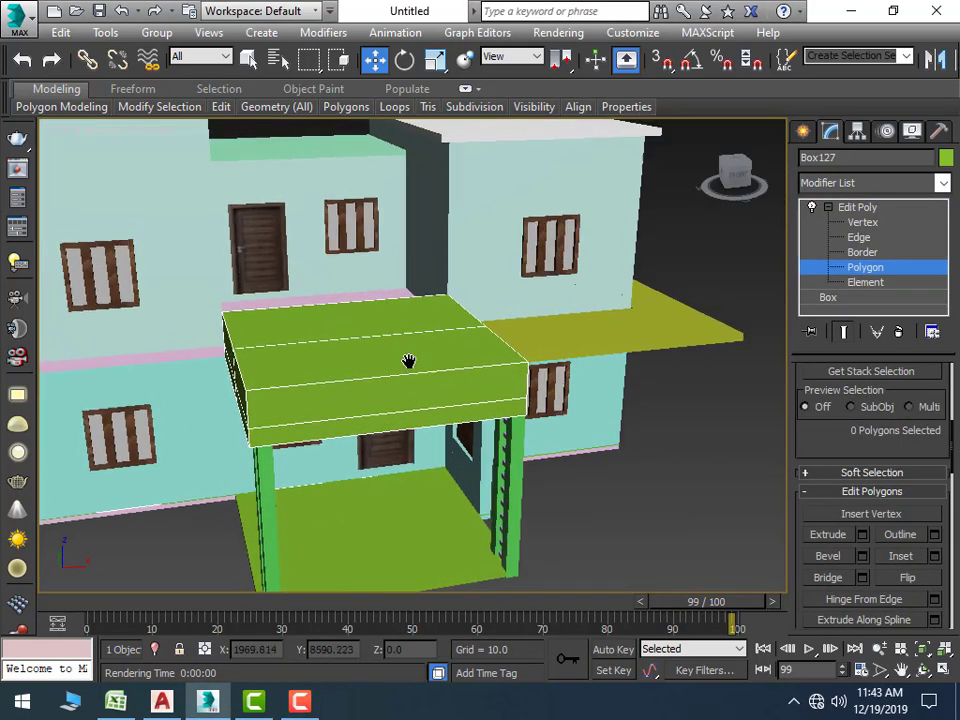
Select the canopy's front and back top edges and trial a 2-segment Connect, then cancel it
click(865, 240)
scroll(360, 425, up, 4)
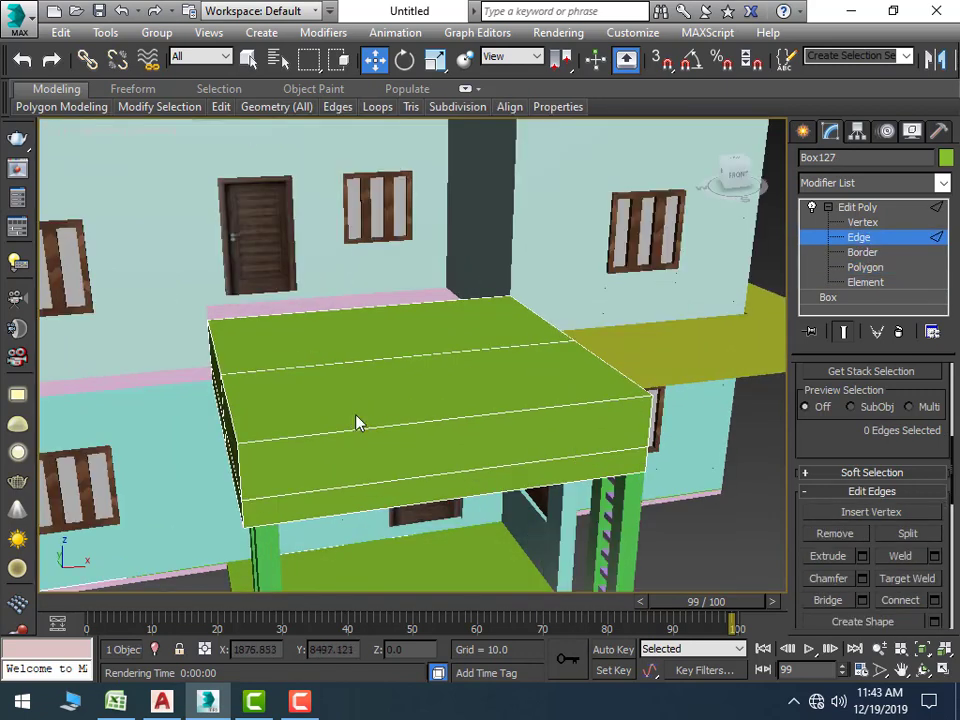
alt+middle_drag(356, 422, 326, 482)
click(333, 490)
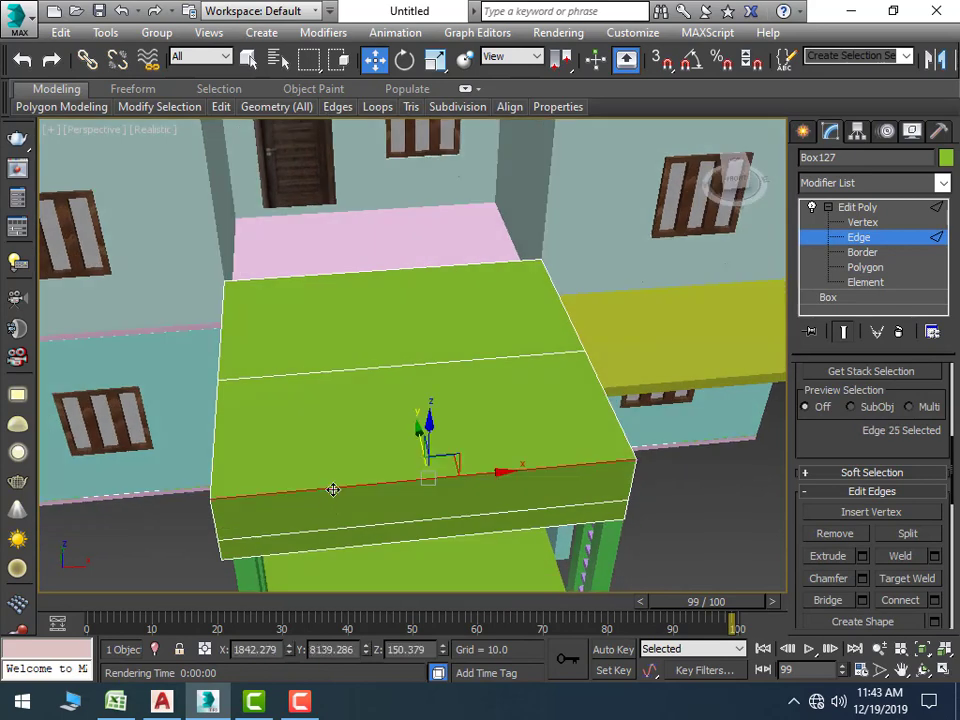
ctrl+click(333, 280)
alt+middle_drag(767, 536, 868, 578)
click(935, 572)
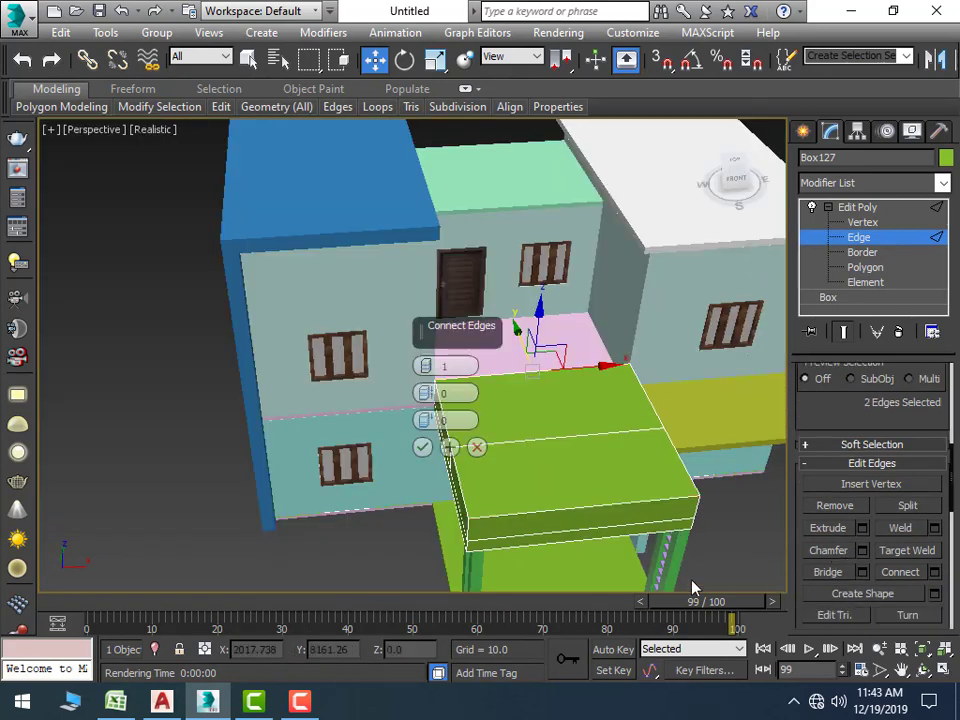
mouse_move(690, 583)
alt+middle_down()
mouse_move(521, 510)
mouse_move(386, 375)
alt+middle_up()
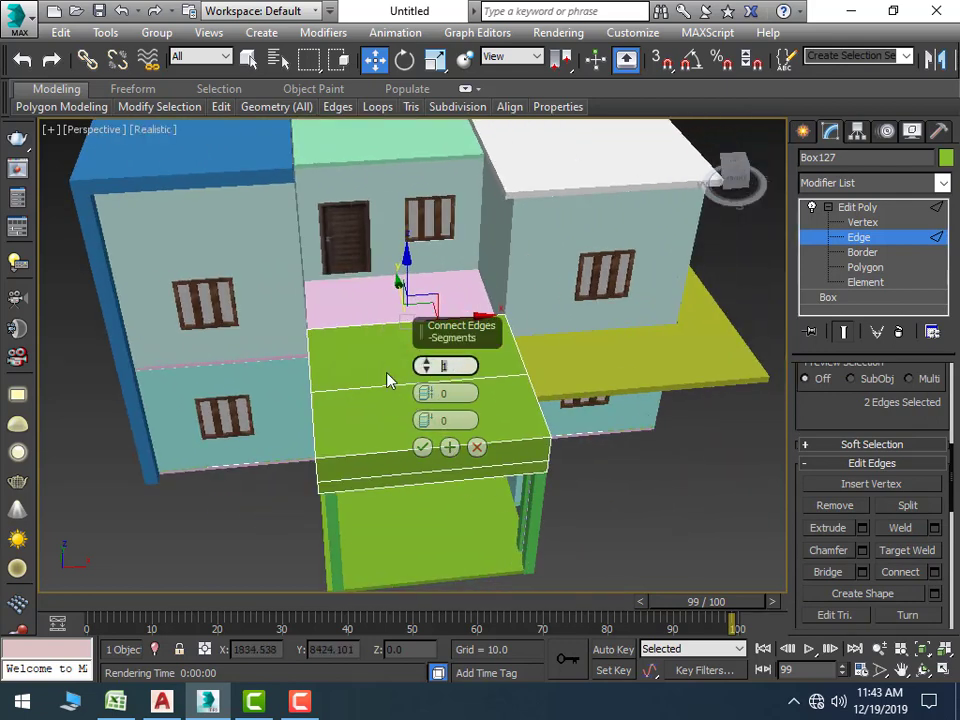
text(2)
click(430, 396)
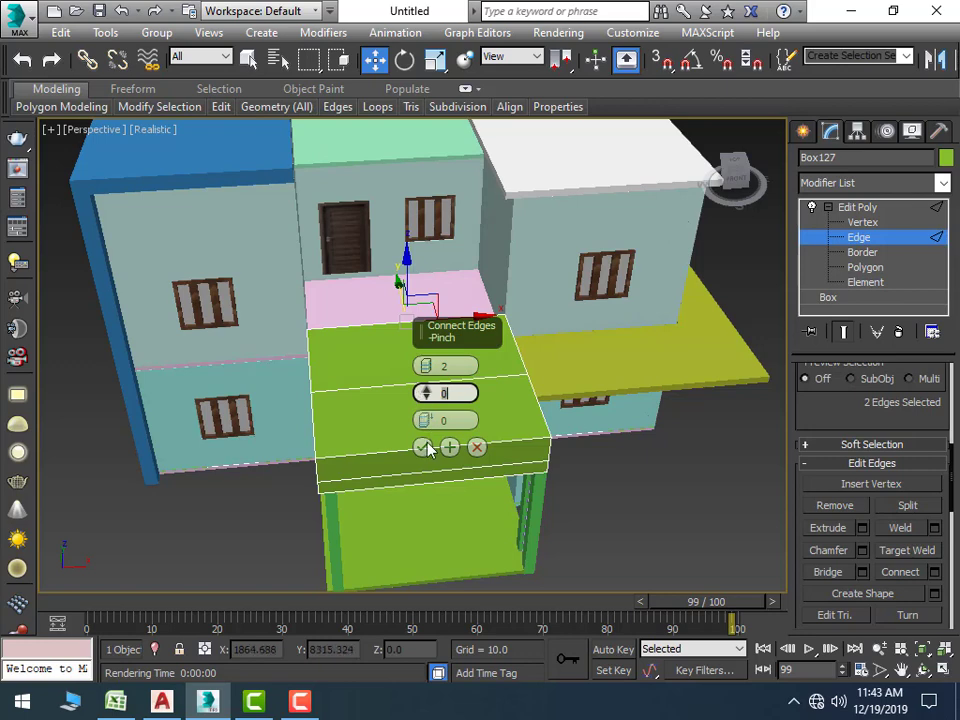
drag(424, 393, 426, 386)
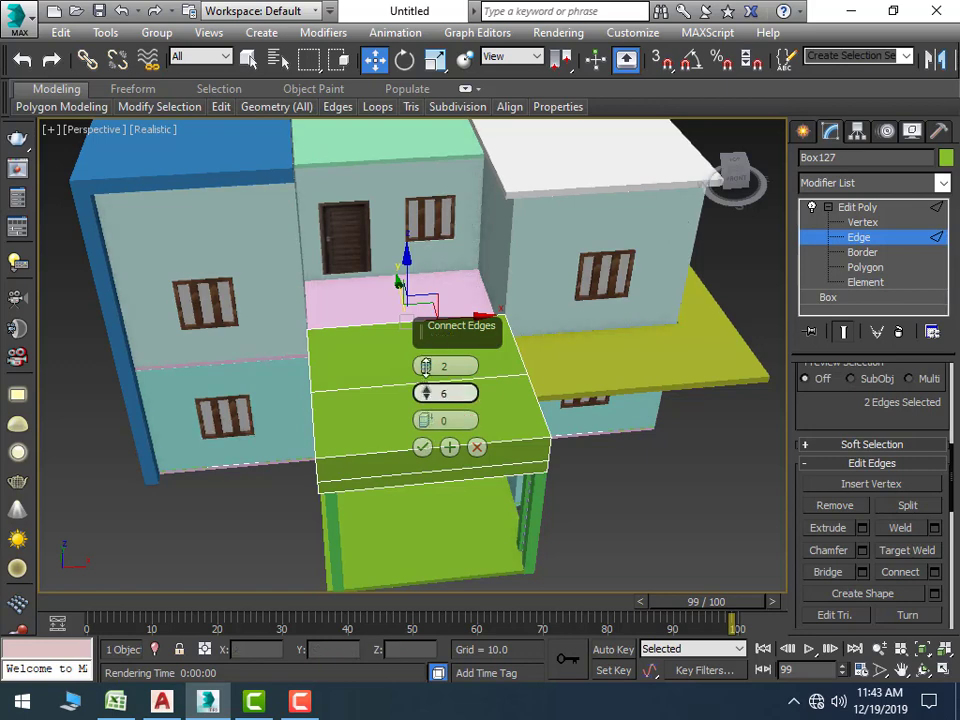
click(478, 447)
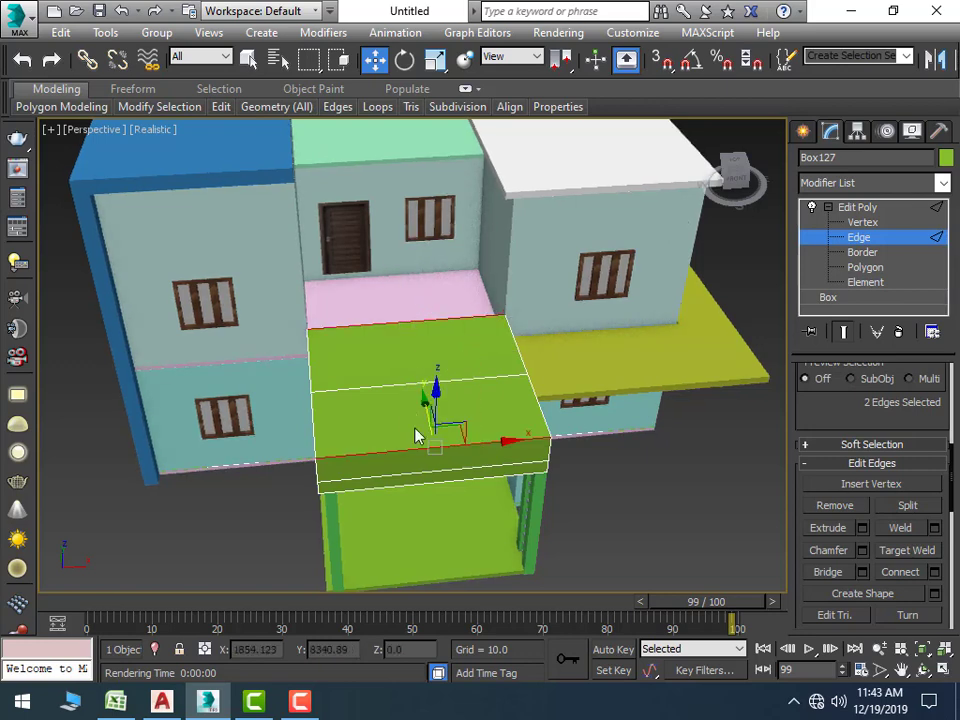
Add the middle edge and connect all three with 2 segments at pinch 85
scroll(409, 339, up, 5)
scroll(403, 386, down, 2)
scroll(404, 451, down, 3)
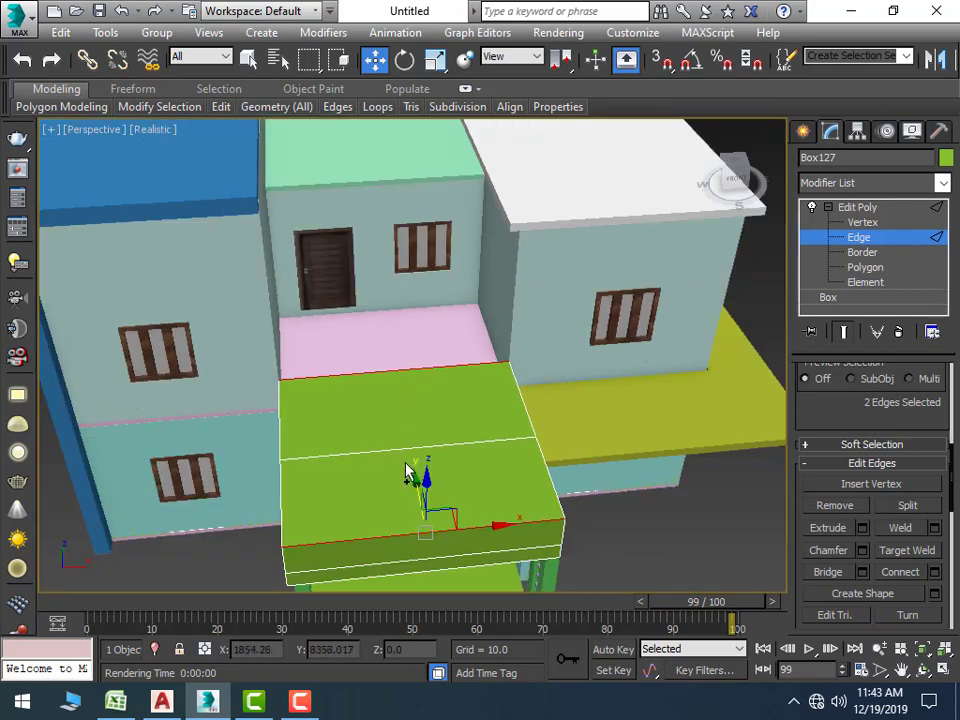
ctrl+click(399, 452)
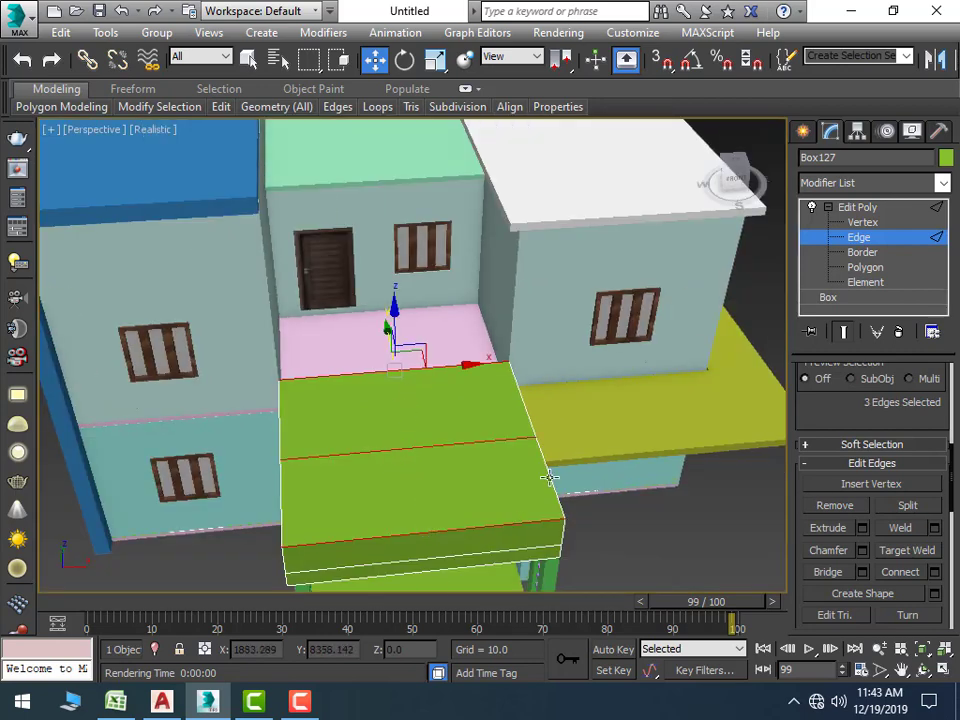
click(935, 572)
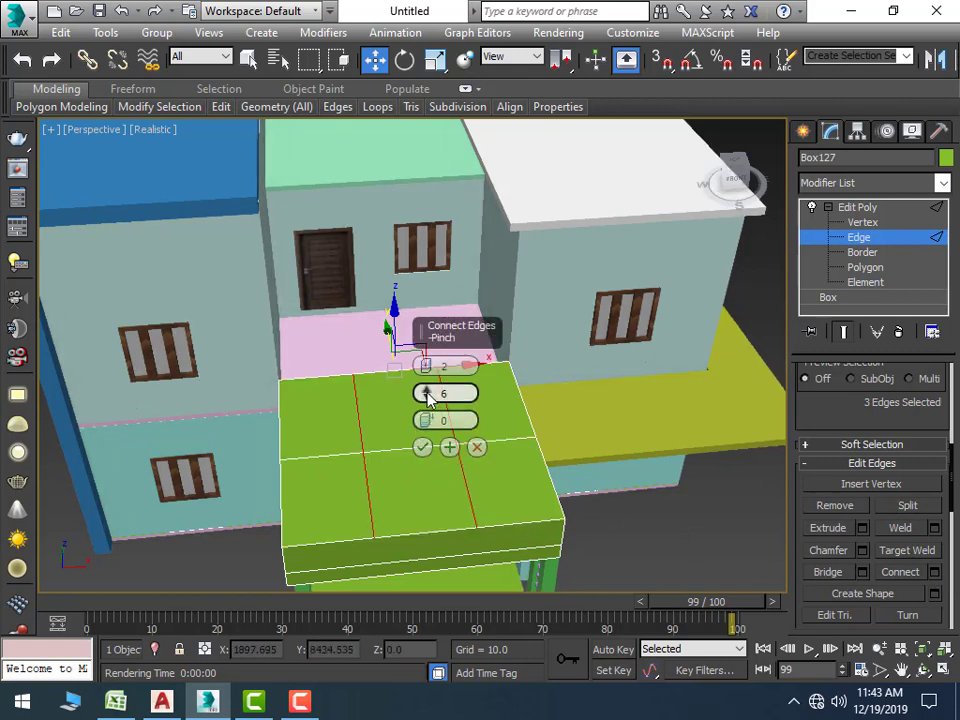
mouse_move(427, 395)
mouse_down()
mouse_move(458, 190)
mouse_move(516, 93)
mouse_up()
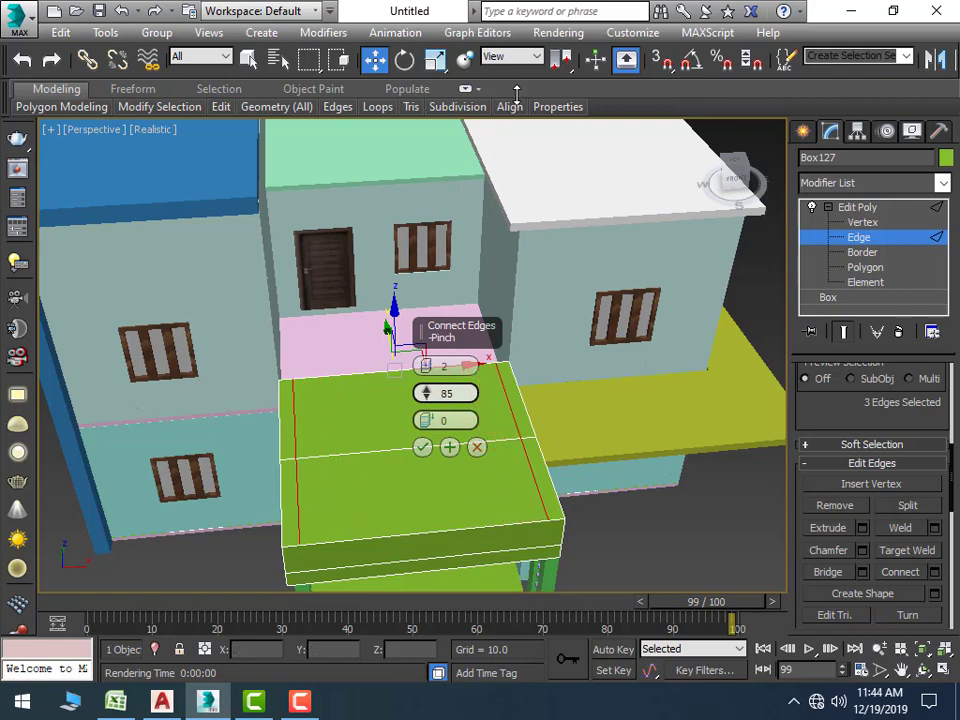
click(422, 447)
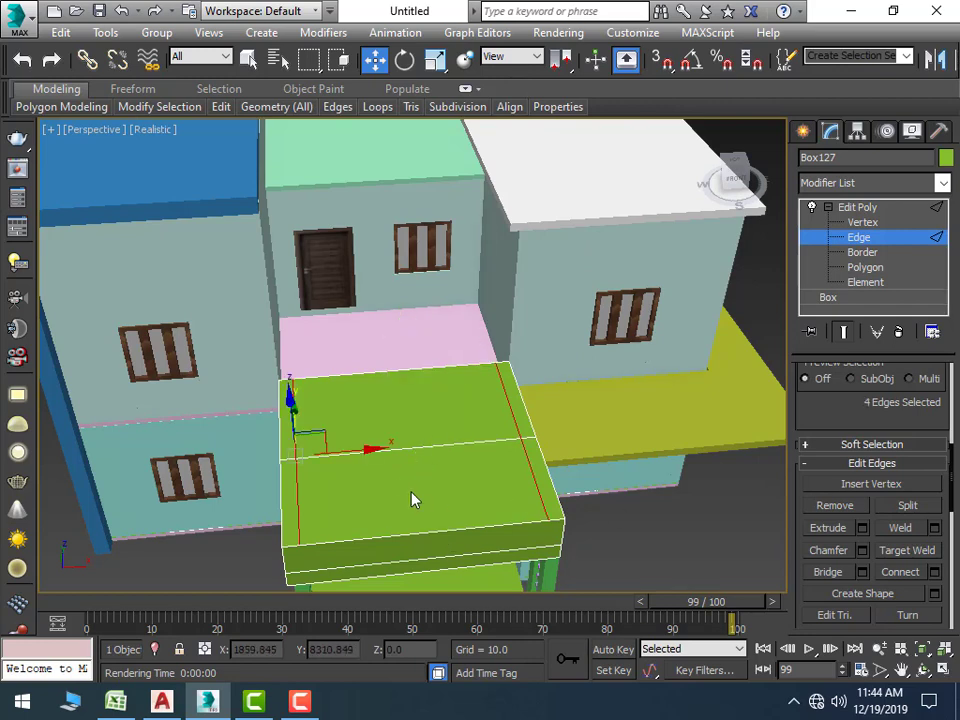
Select the slab's front and side edges and trial a Connect, then cancel it
click(398, 535)
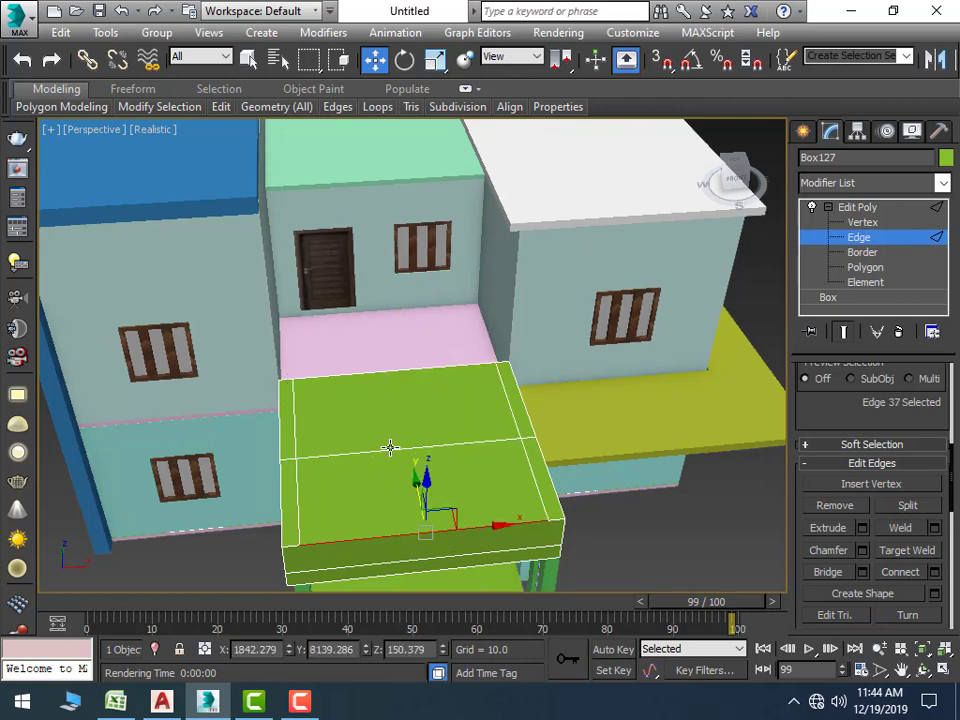
click(296, 486)
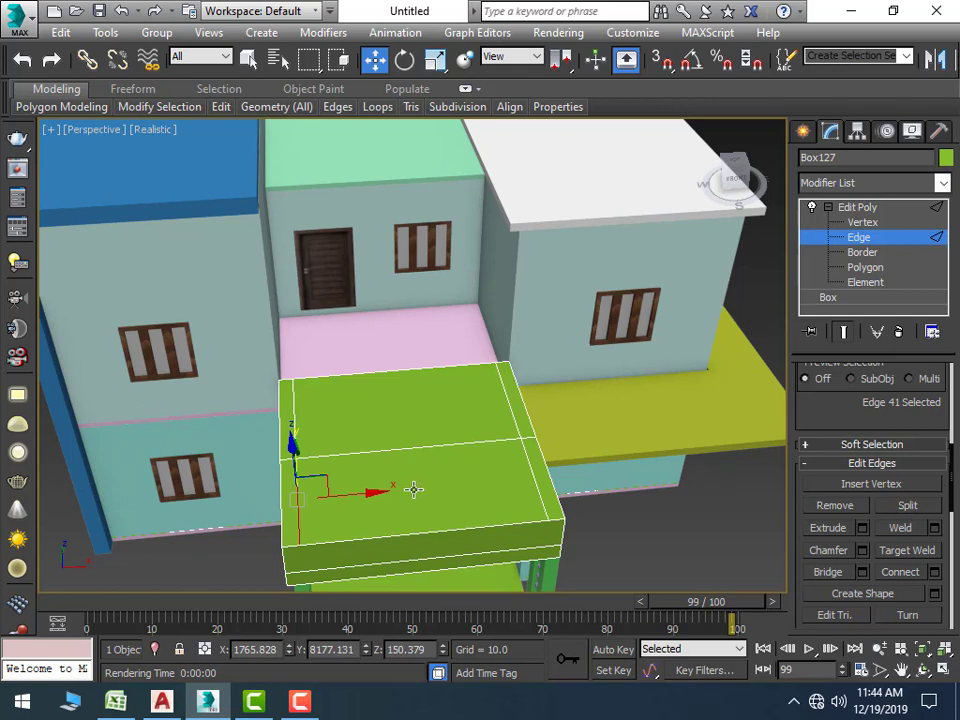
ctrl+click(293, 419)
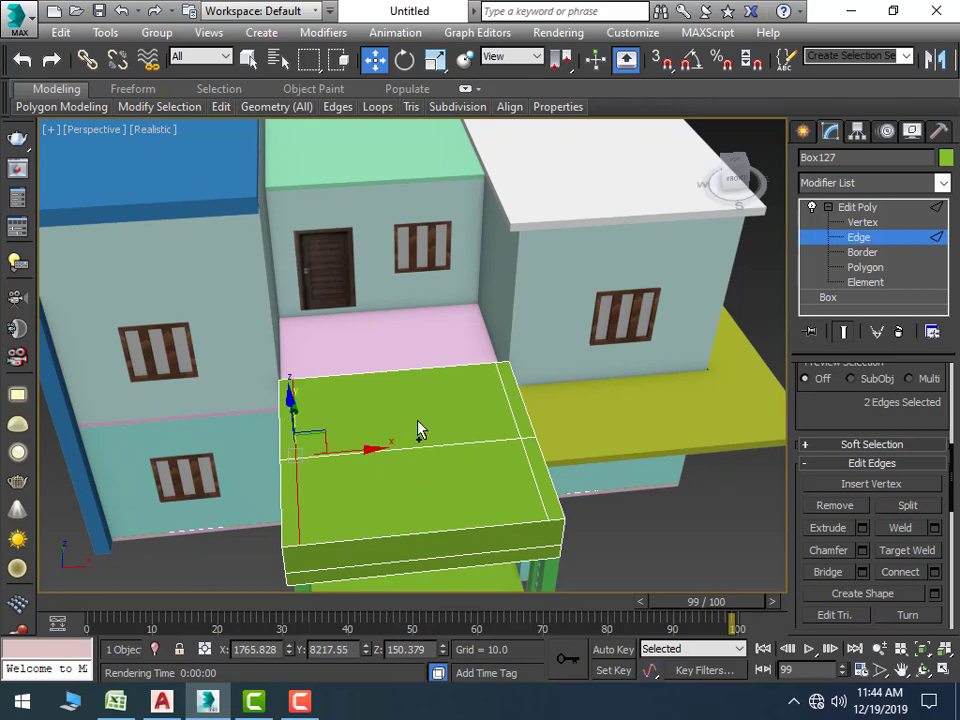
ctrl+click(518, 430)
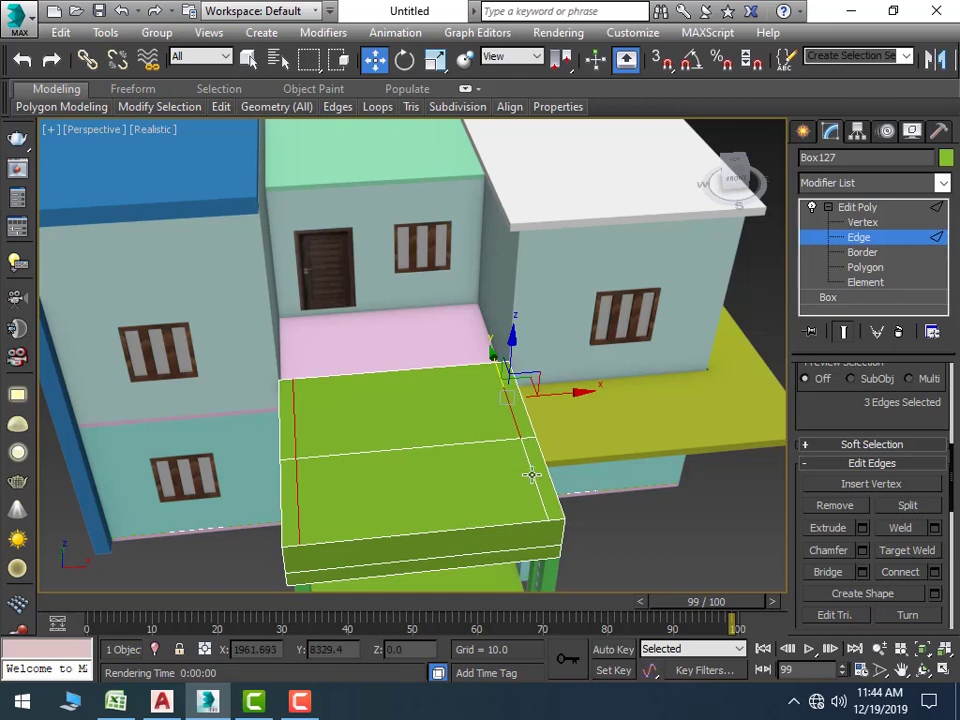
ctrl+click(525, 481)
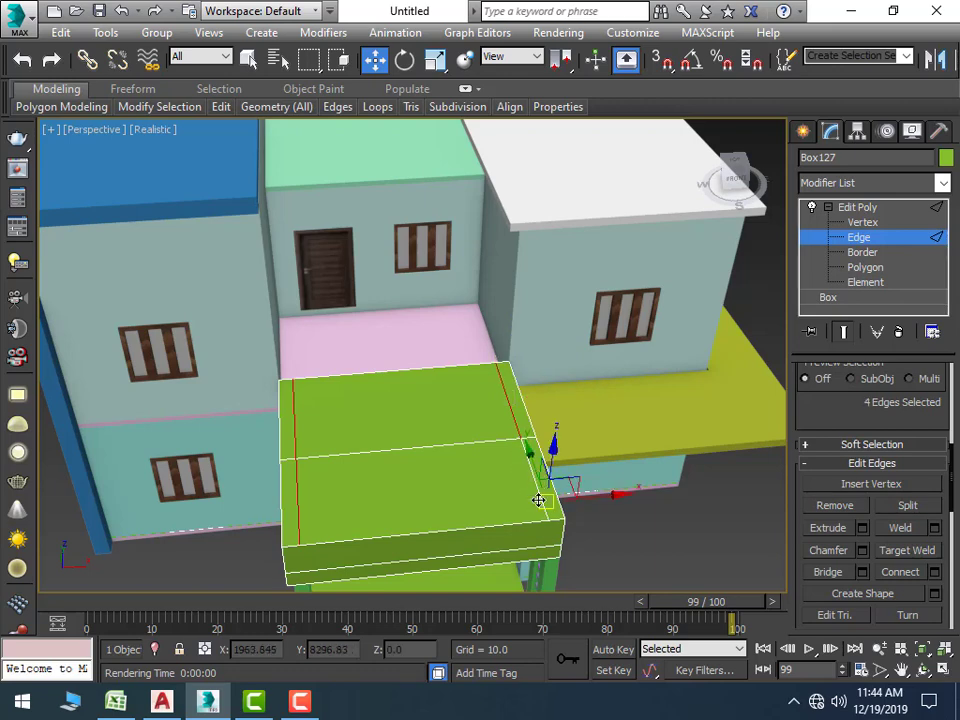
ctrl+click(541, 500)
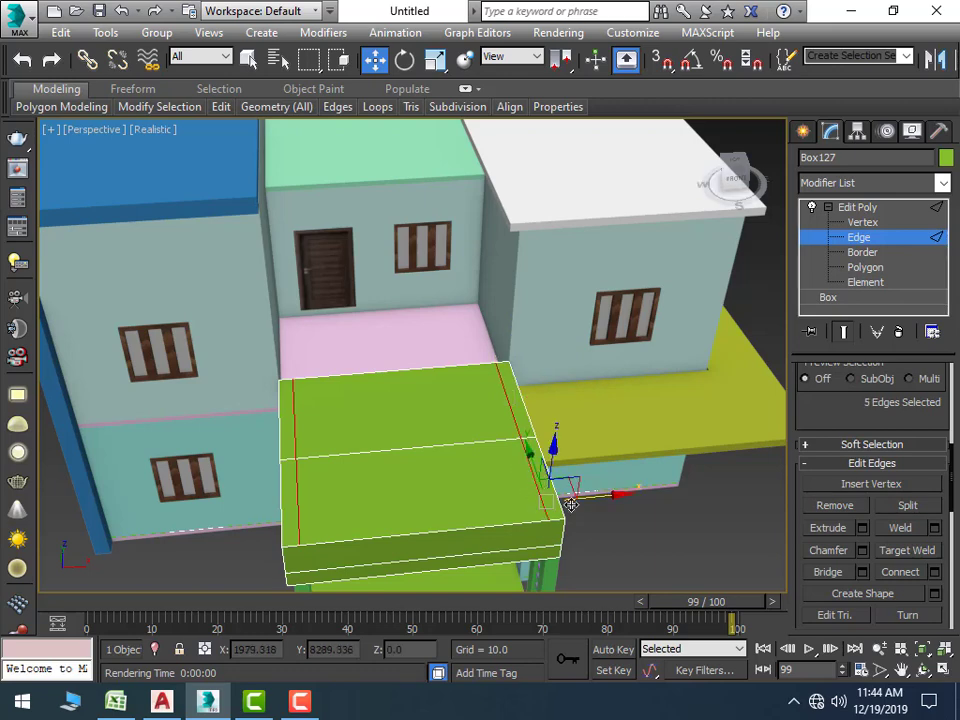
click(934, 573)
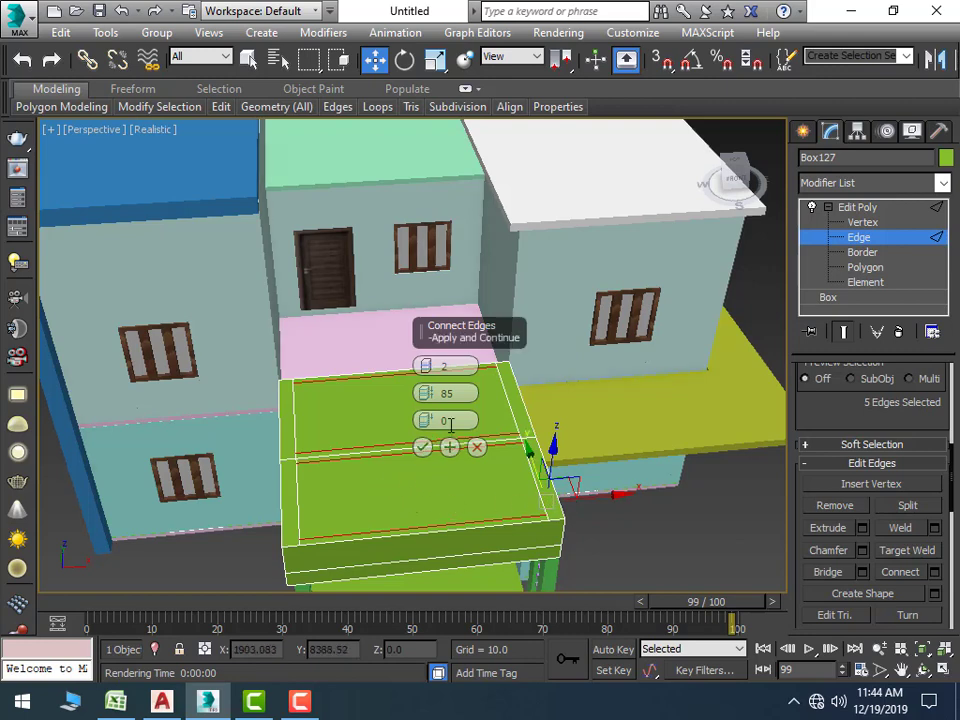
drag(428, 395, 430, 410)
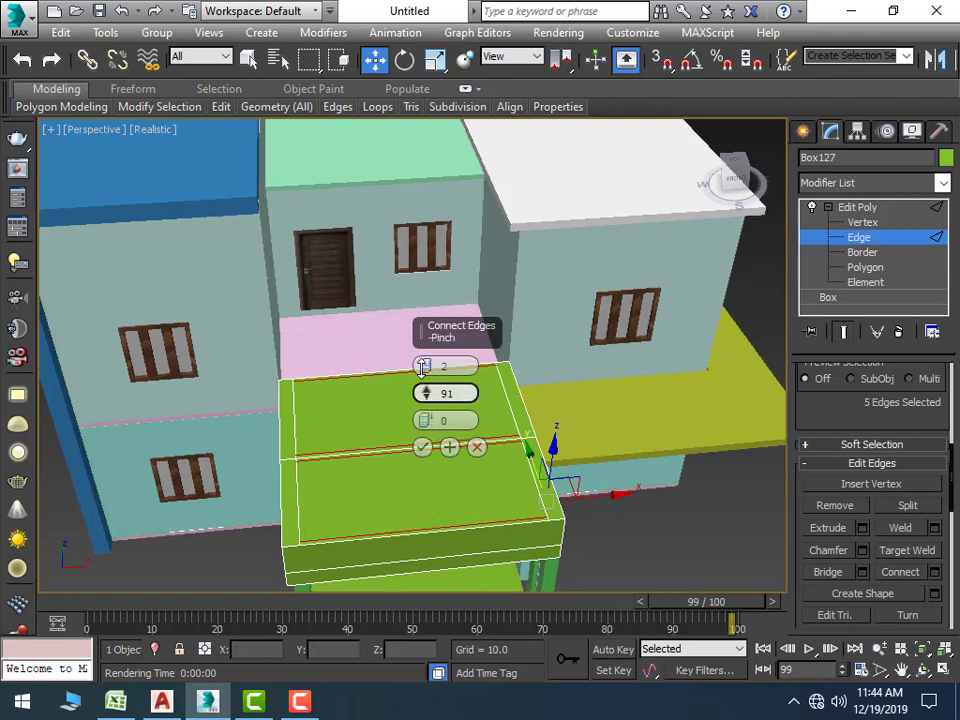
click(477, 447)
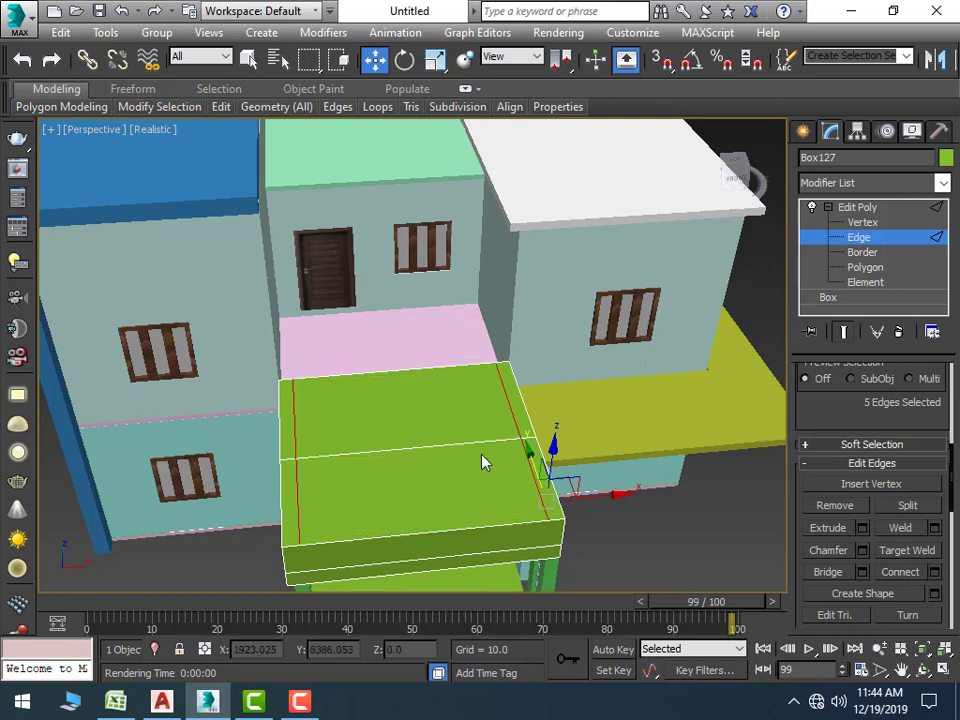
Connect the left and right side edges with one edge and slide it toward the slab's front
click(296, 476)
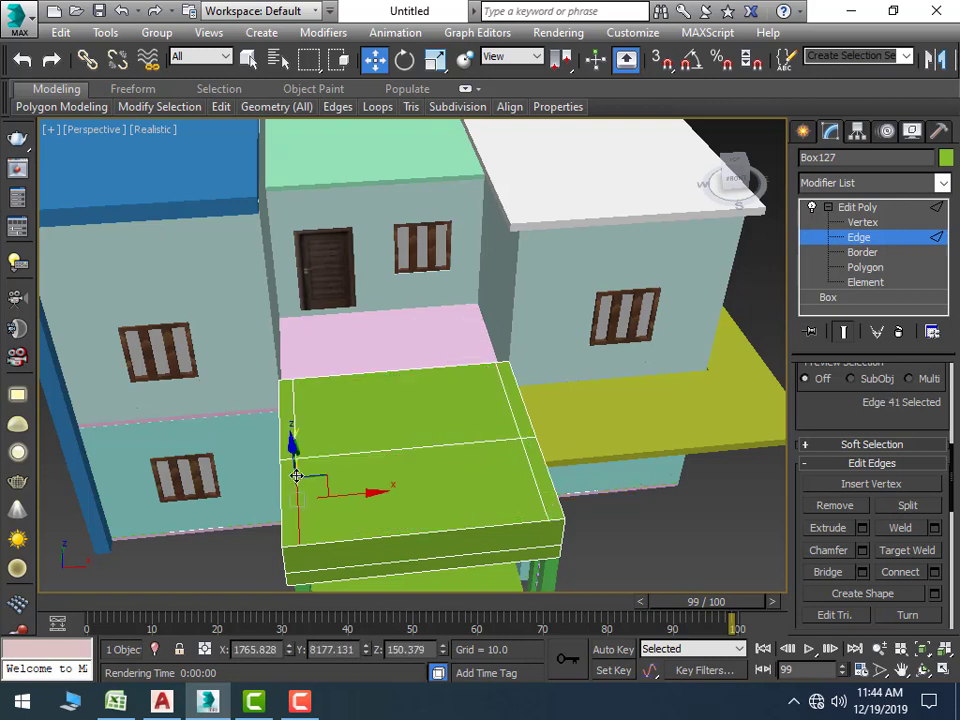
ctrl+click(535, 488)
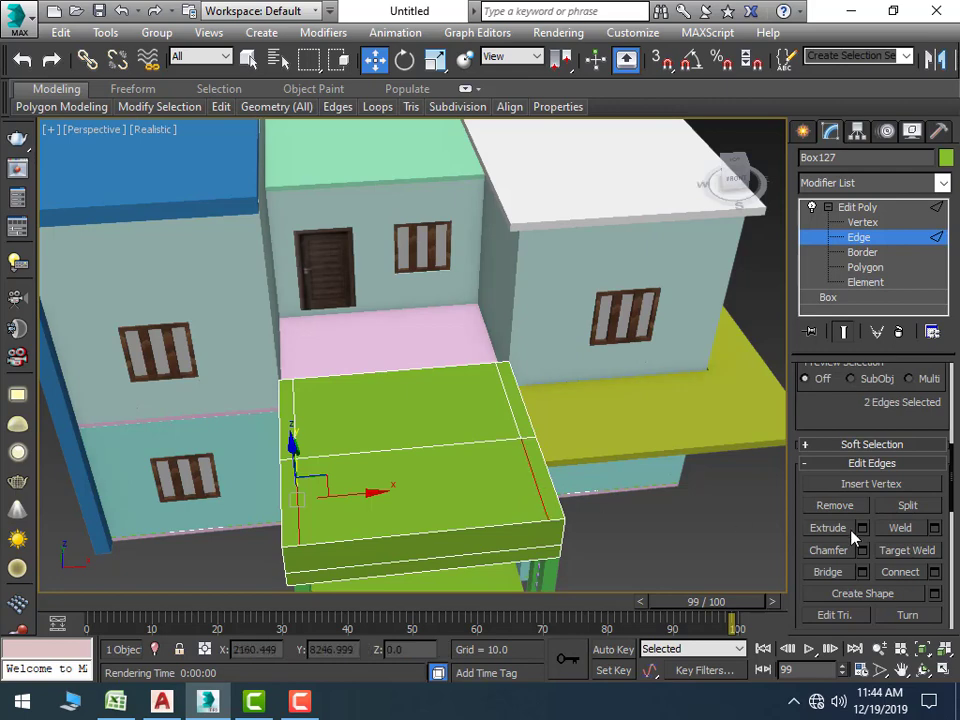
click(935, 573)
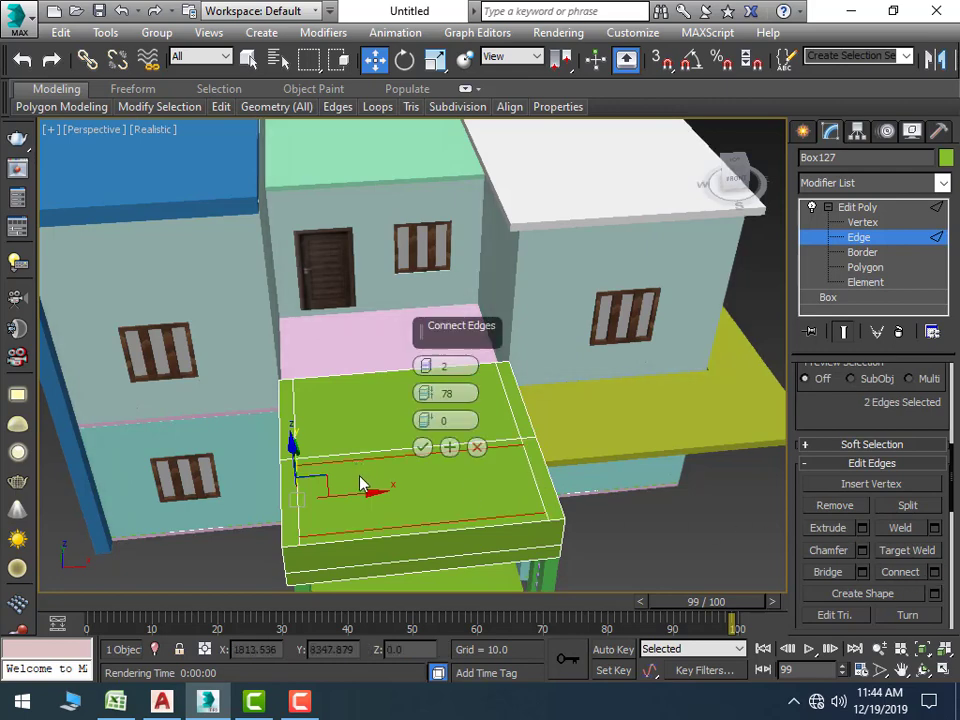
mouse_move(425, 393)
mouse_down()
mouse_move(419, 343)
mouse_move(406, 452)
mouse_up()
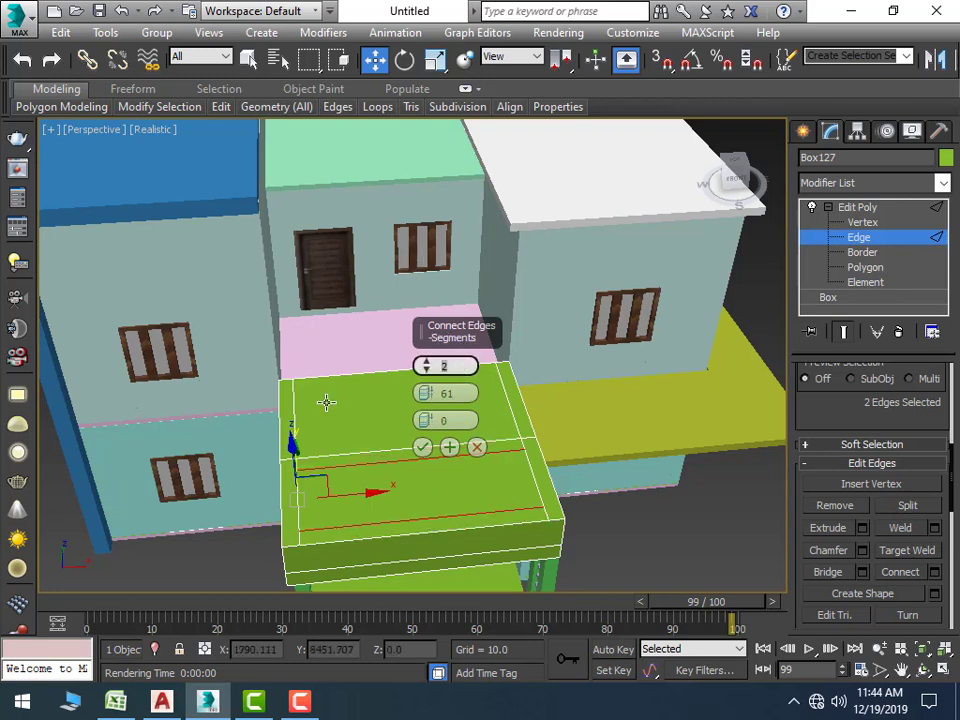
text(1)
key(Tab)
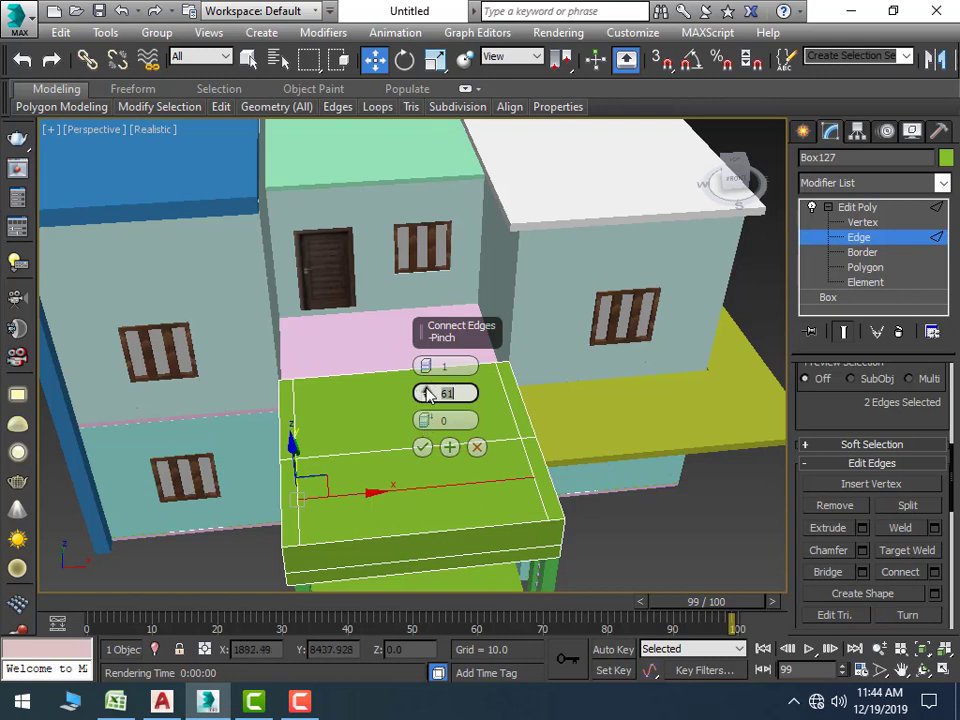
drag(428, 395, 430, 425)
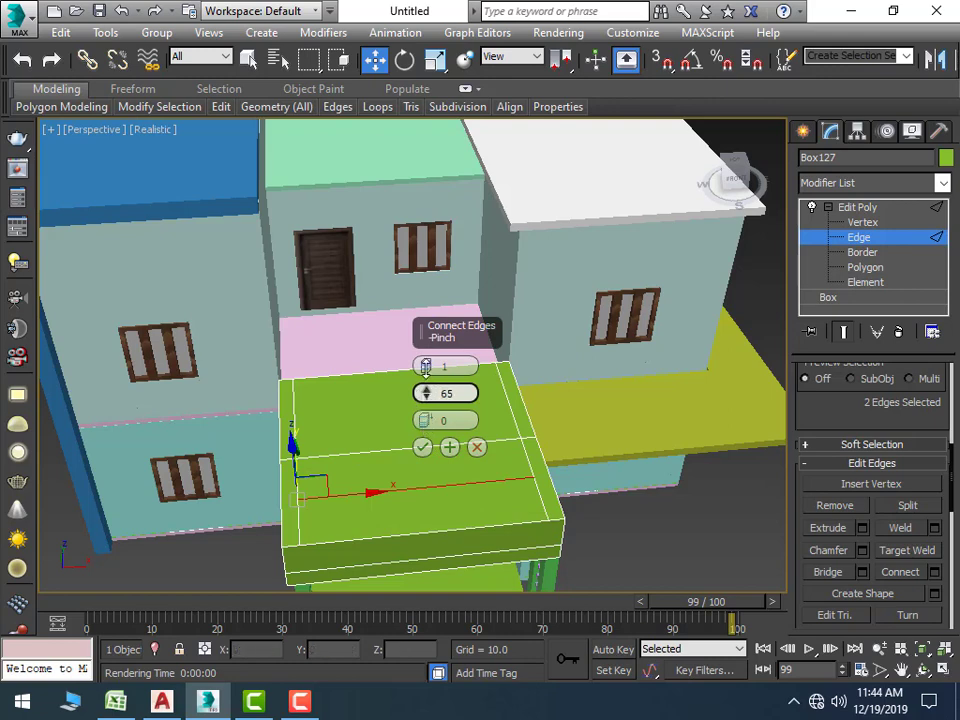
click(423, 447)
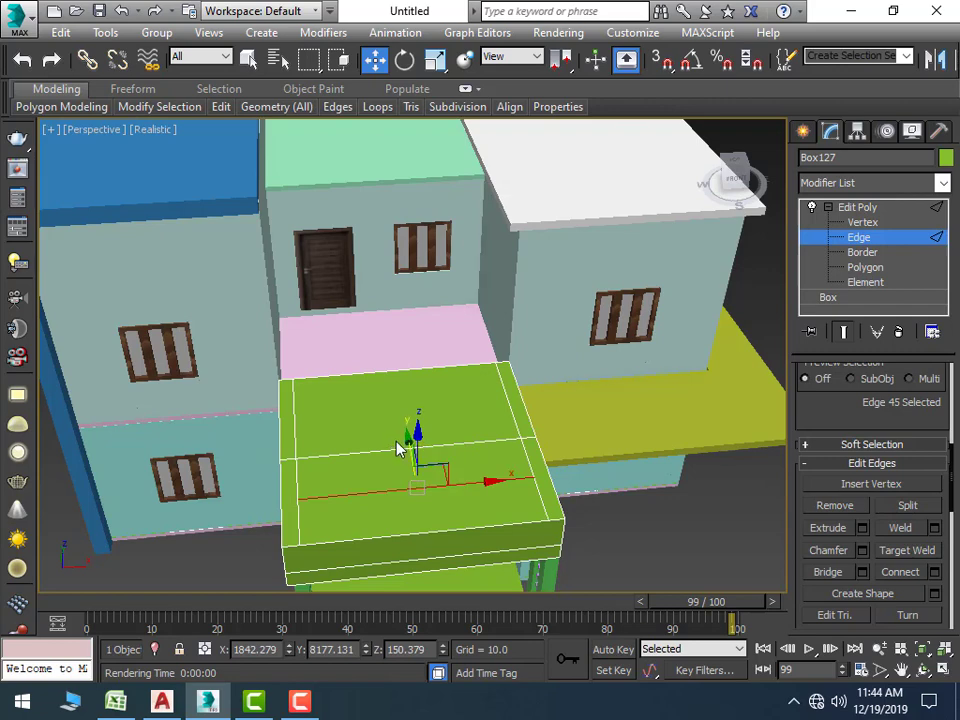
drag(404, 440, 414, 470)
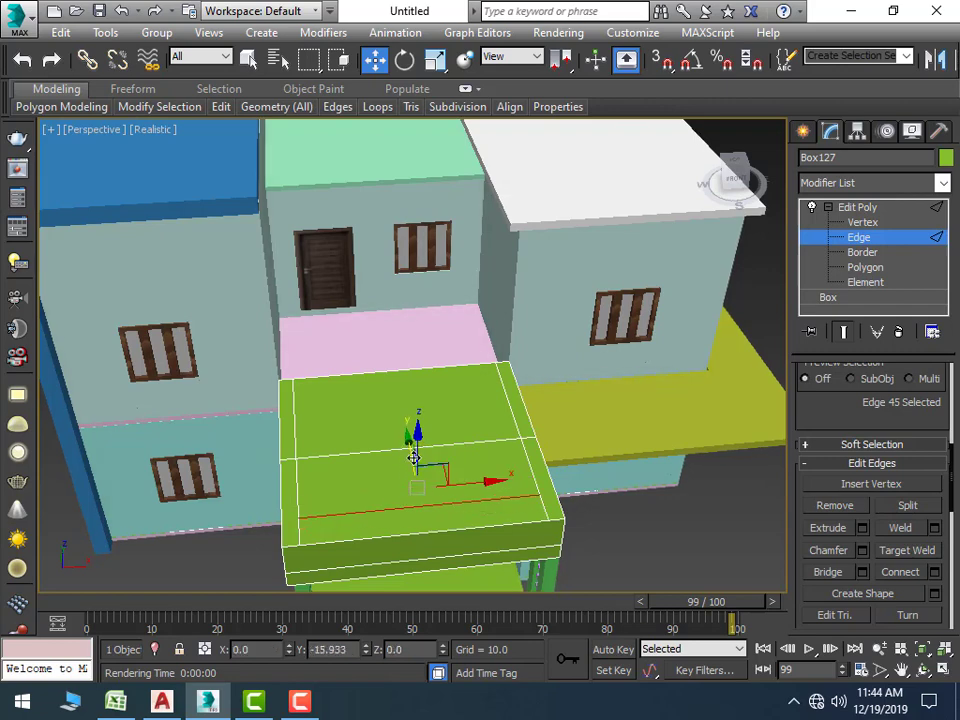
click(641, 530)
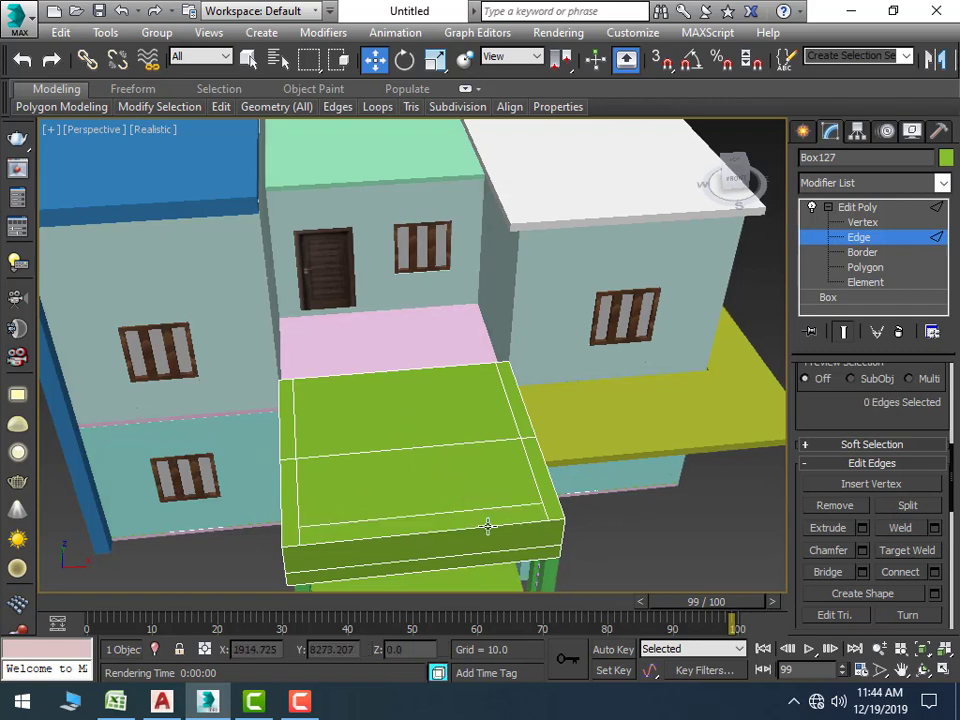
Check the front and left border strip polygons in Polygon mode
click(862, 268)
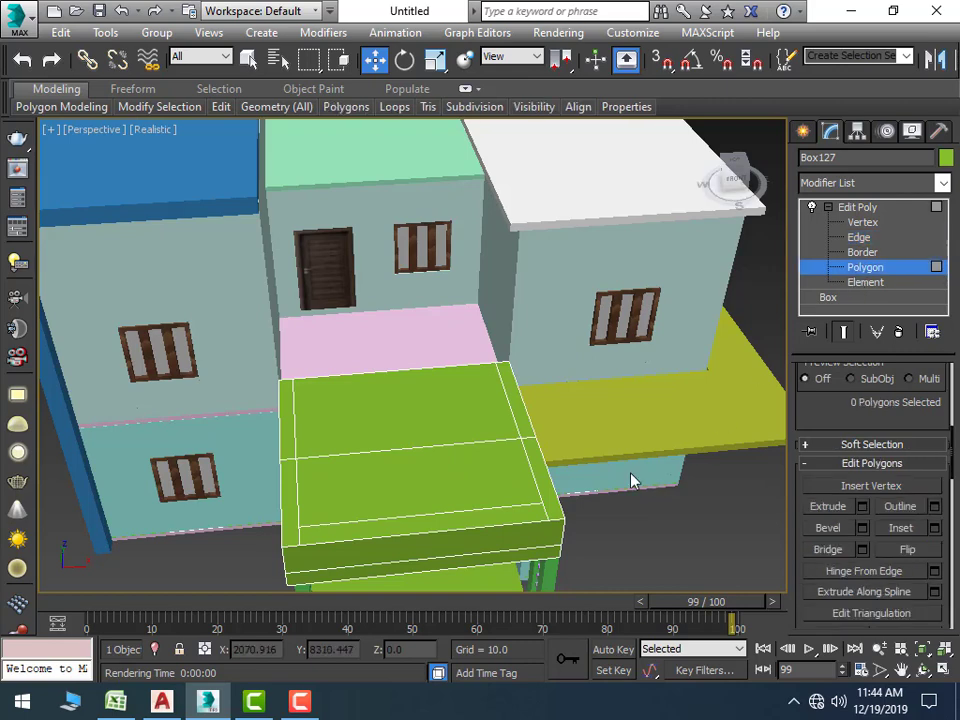
click(445, 527)
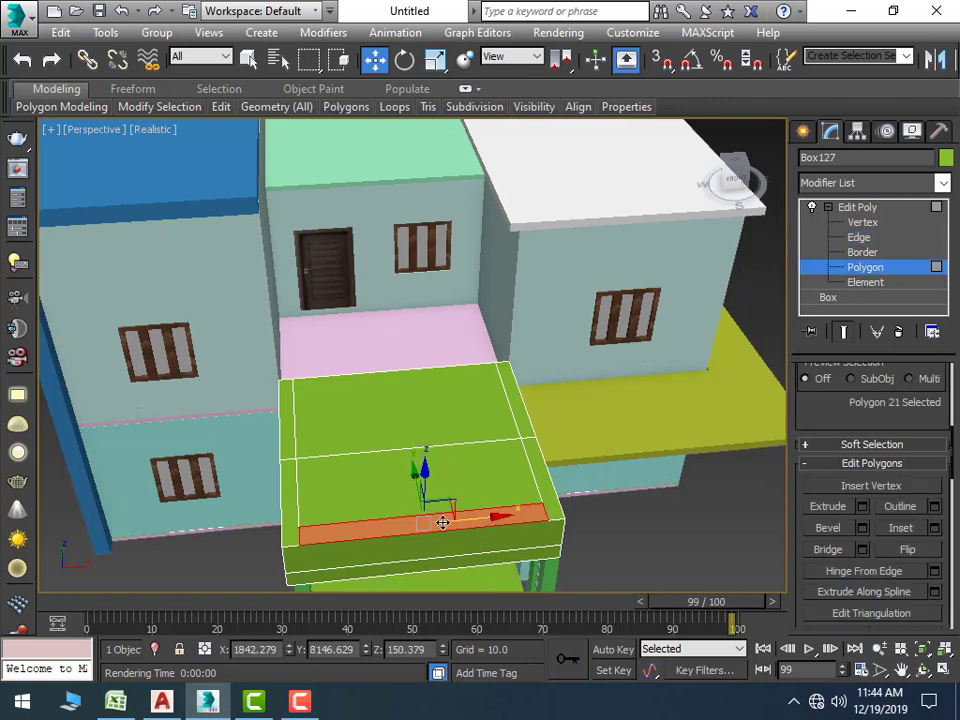
click(288, 492)
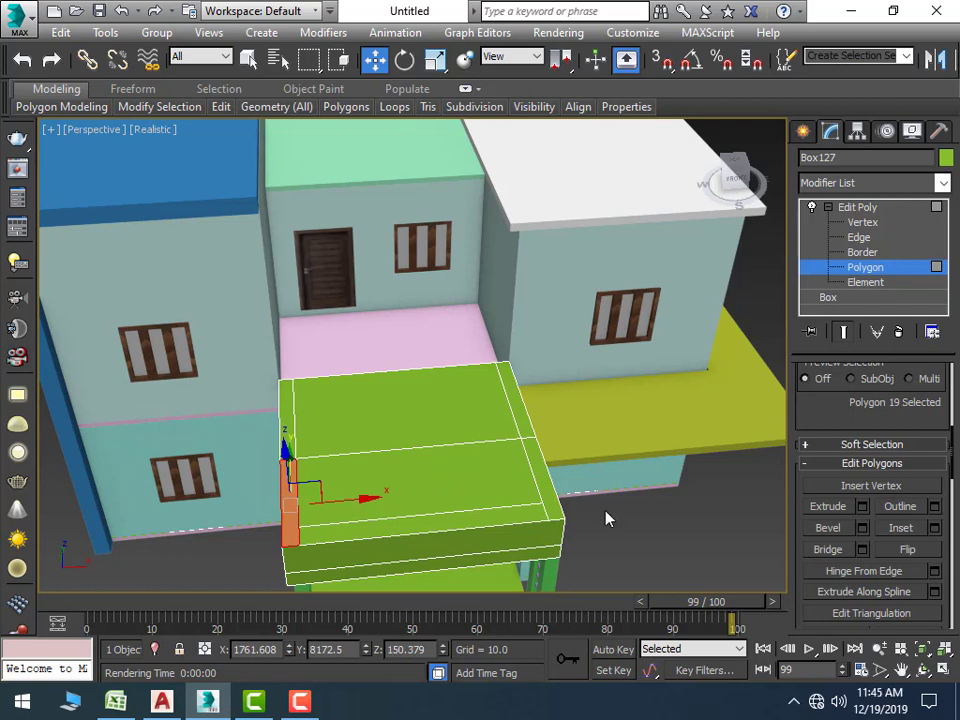
click(621, 536)
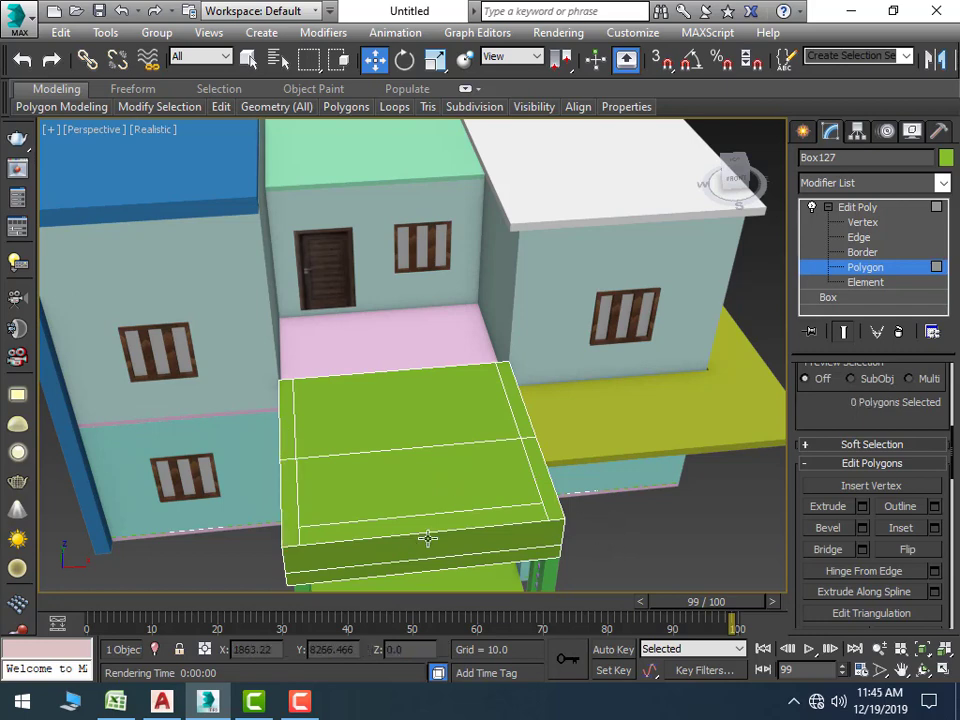
middle_drag(424, 536, 440, 517)
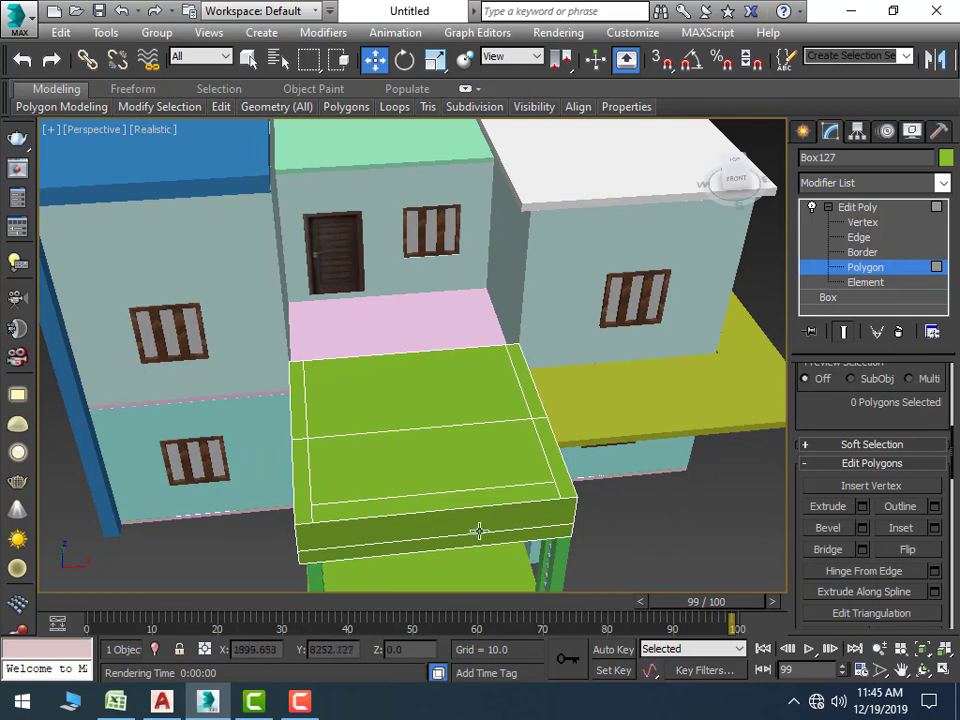
Split the front strip into three sections by connecting its long edges with 2 segments, pinch 19
click(868, 237)
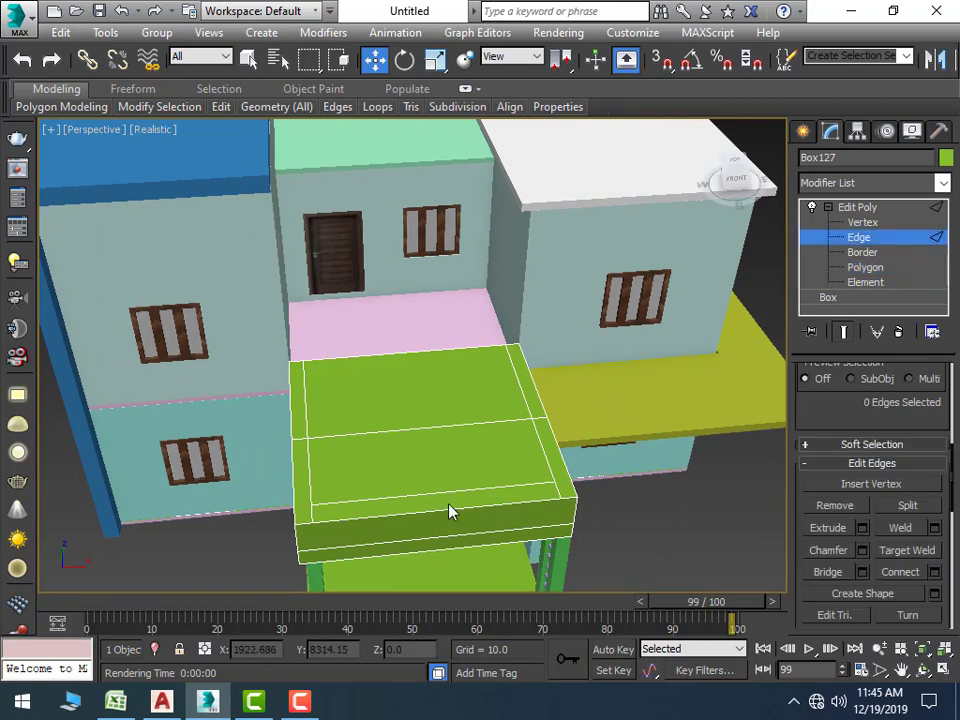
click(424, 514)
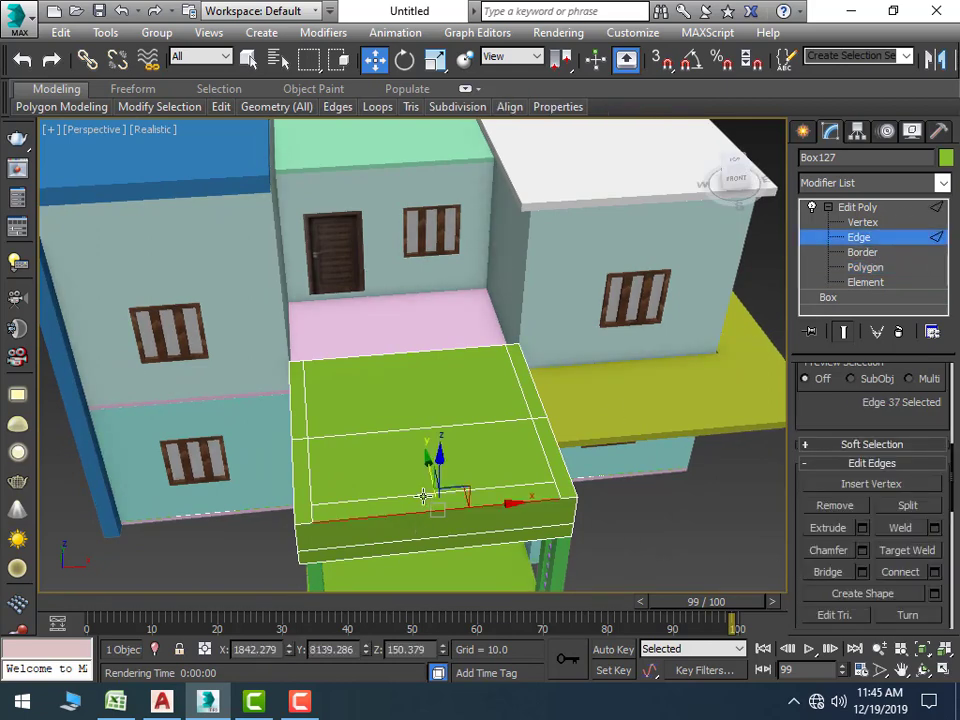
click(934, 571)
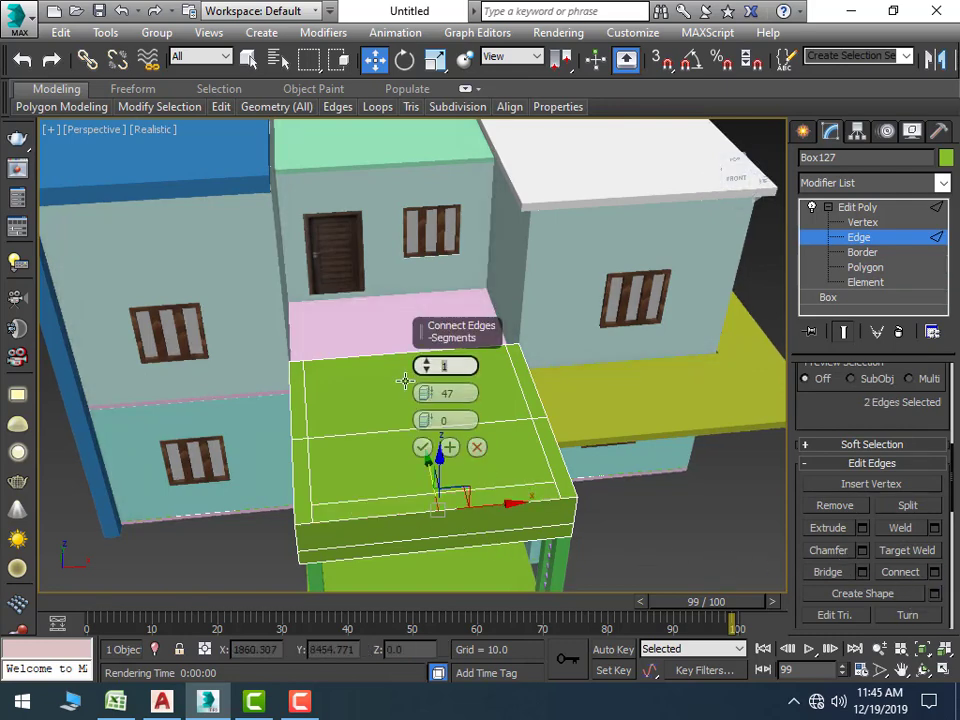
text(2)
key(Tab)
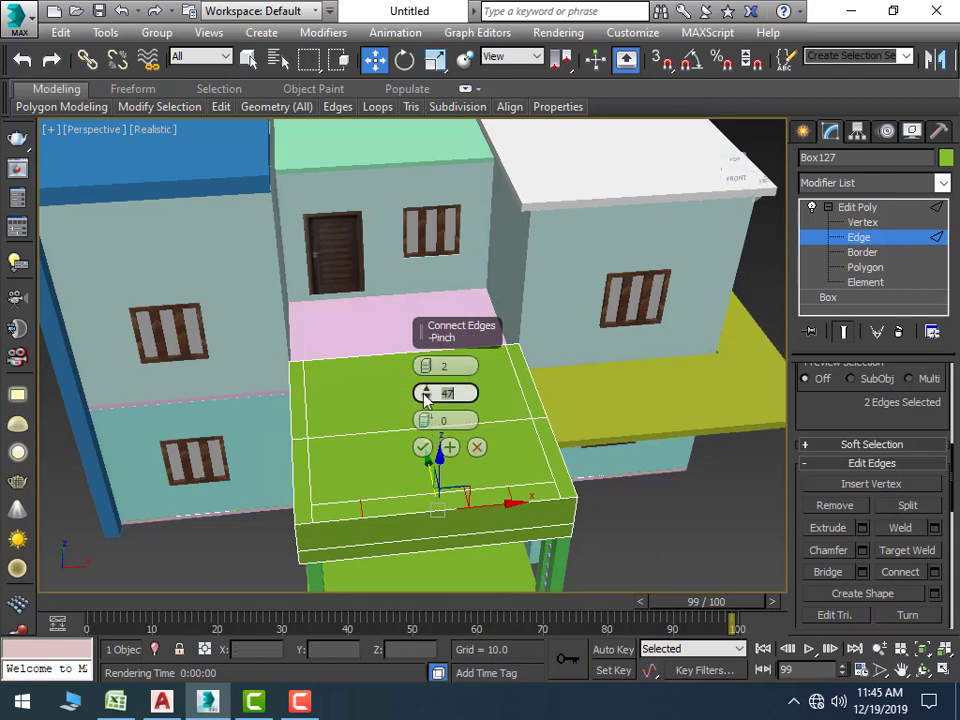
drag(426, 393, 372, 488)
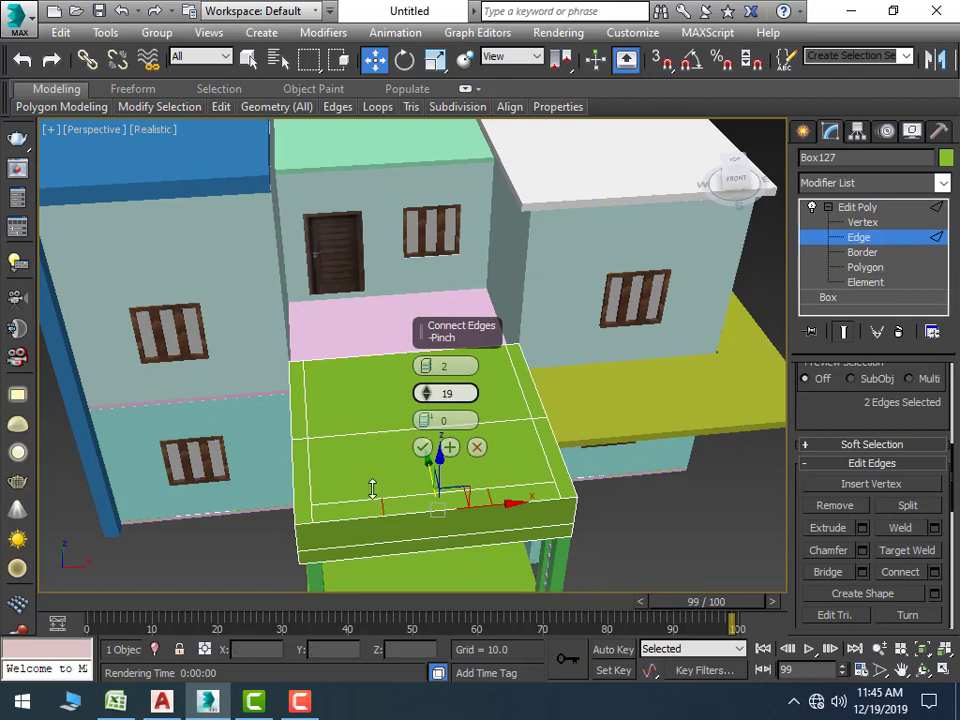
click(422, 447)
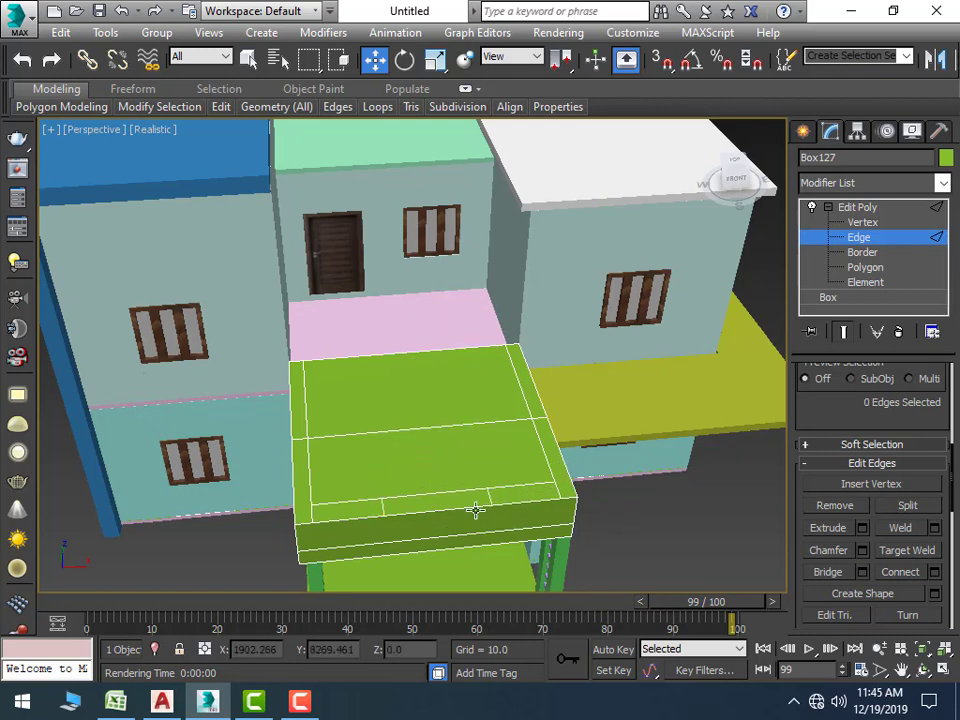
click(546, 503)
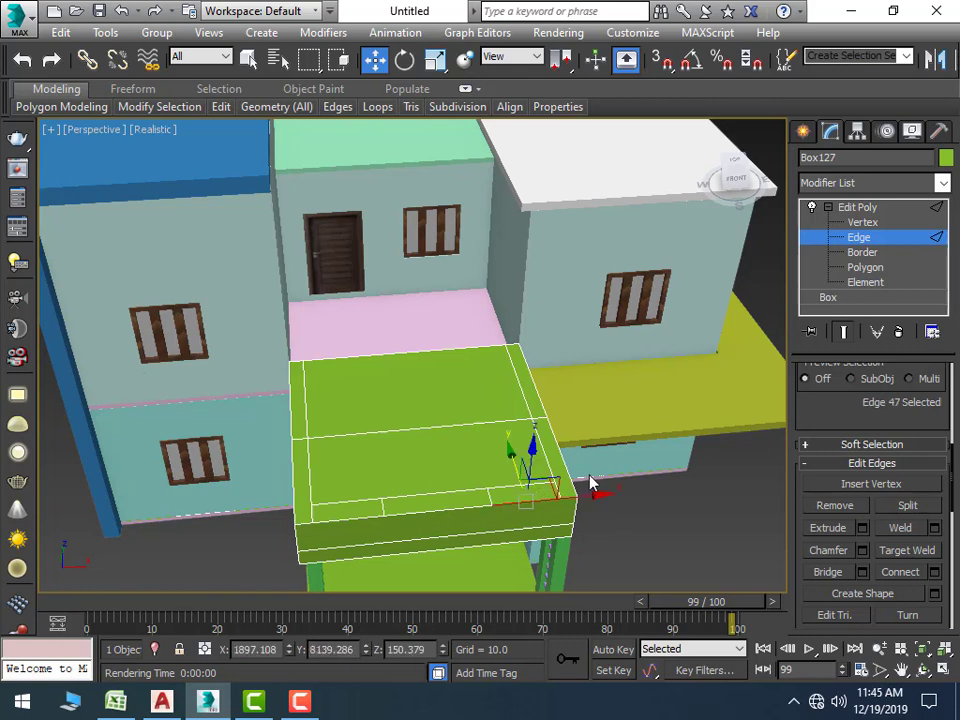
click(700, 503)
click(860, 256)
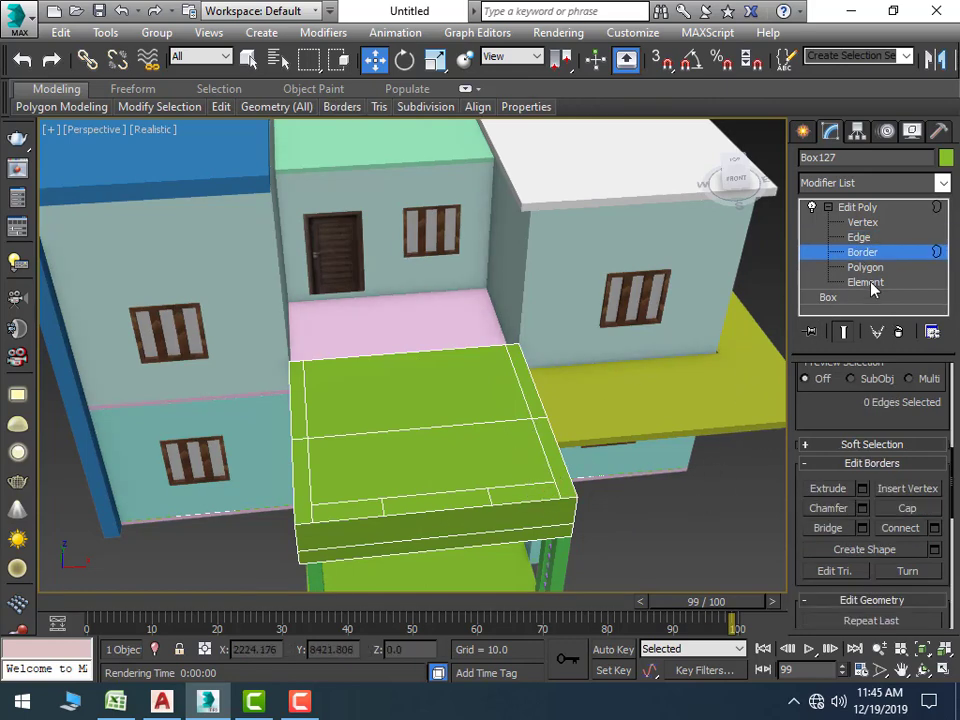
Extrude the middle front section and both side strip polygons to height 30 as parapet walls
click(865, 267)
click(450, 502)
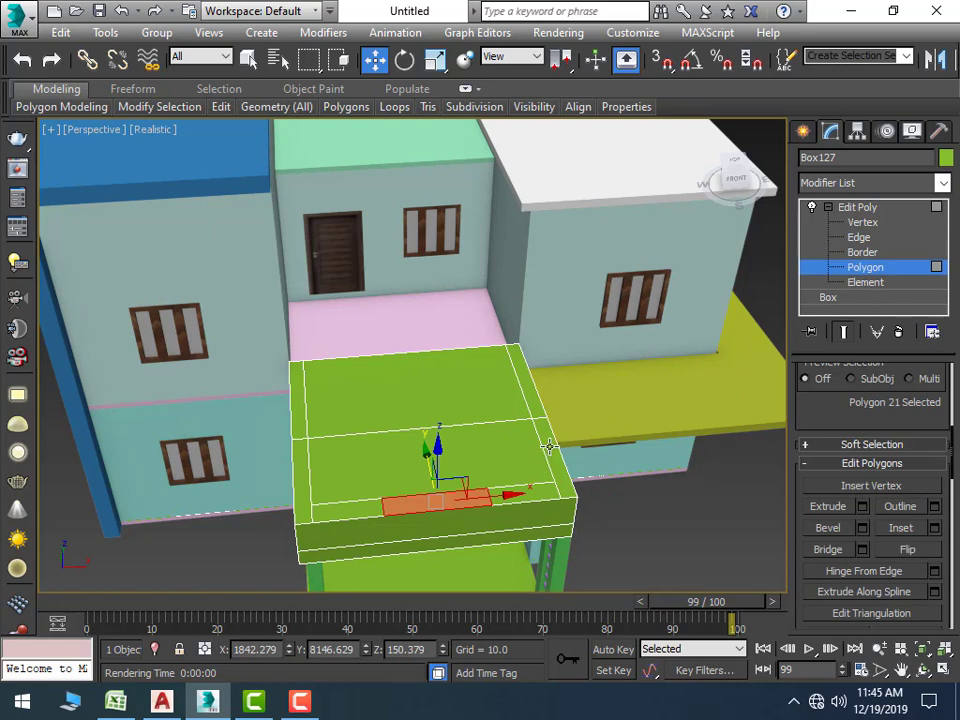
ctrl+click(549, 447)
ctrl+click(293, 467)
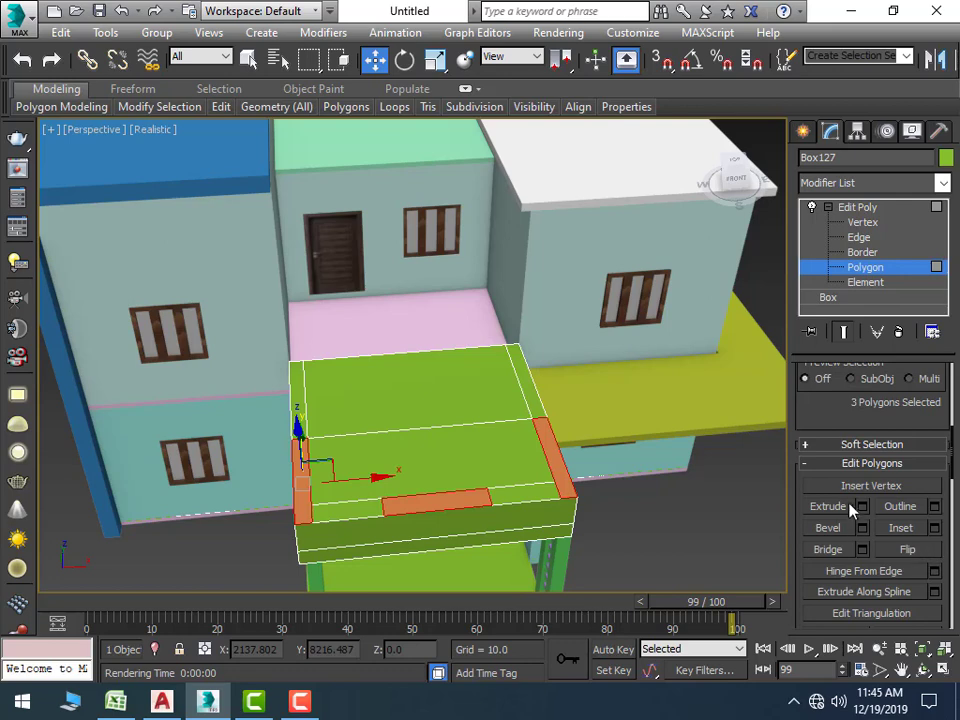
click(862, 507)
double_click(465, 395)
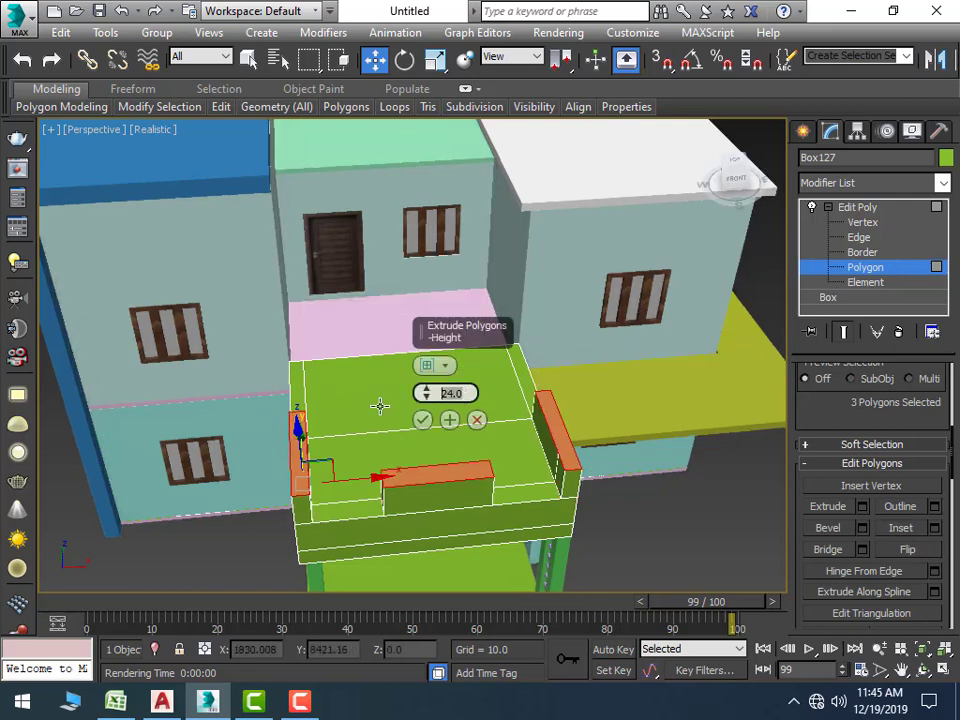
text(30)
key(Return)
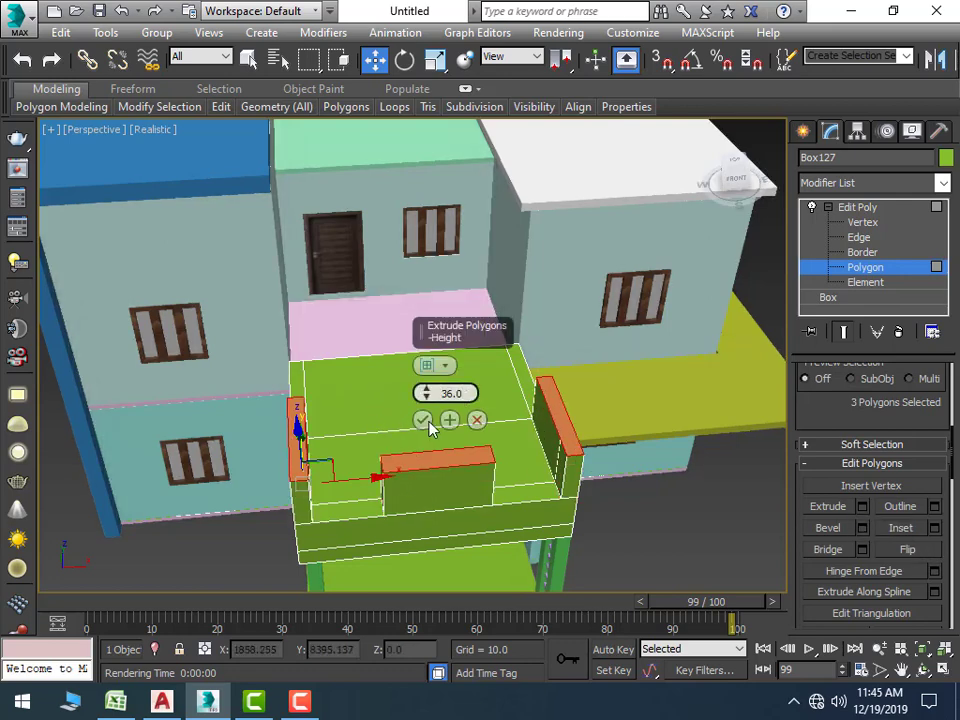
click(422, 420)
click(665, 525)
Maximize the viewport to a front view with the house centred and framed
scroll(650, 535, down, 3)
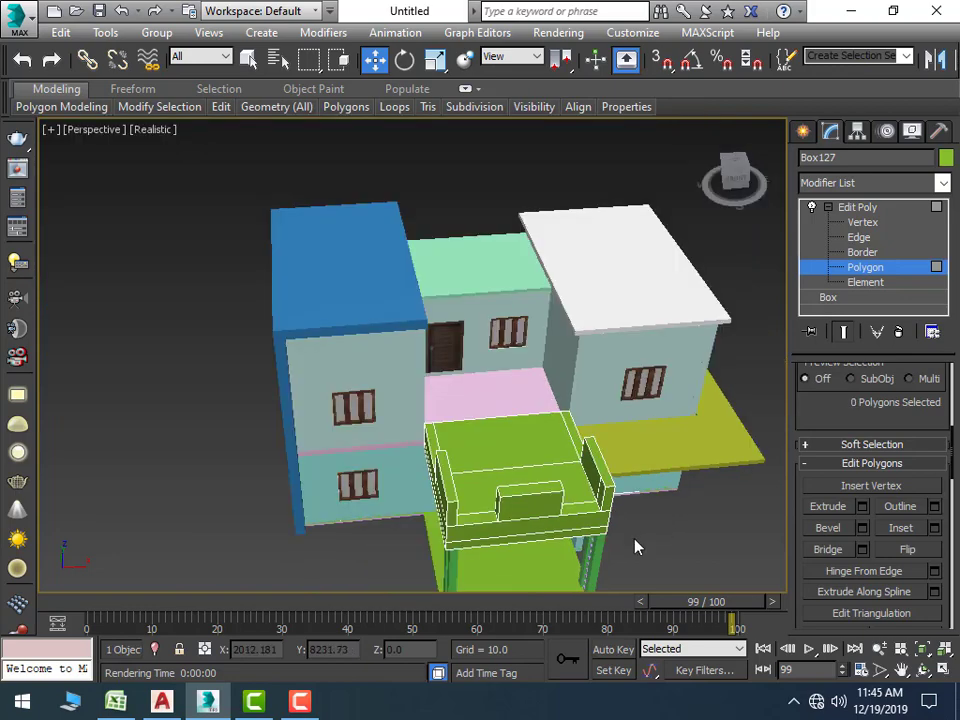
scroll(634, 546, down, 2)
mouse_move(606, 553)
alt+middle_down()
mouse_move(606, 514)
mouse_move(636, 497)
mouse_move(589, 467)
mouse_move(581, 480)
alt+middle_up()
scroll(700, 518, up, 4)
scroll(660, 530, down, 4)
scroll(700, 400, up, 3)
click(802, 134)
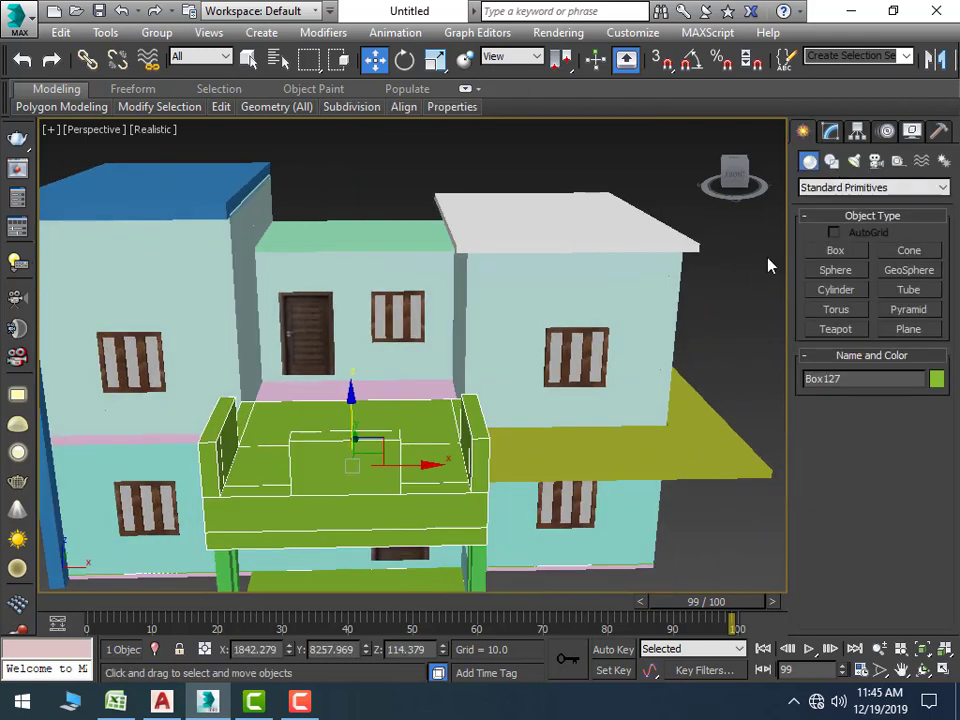
key(alt+w)
key(alt+w)
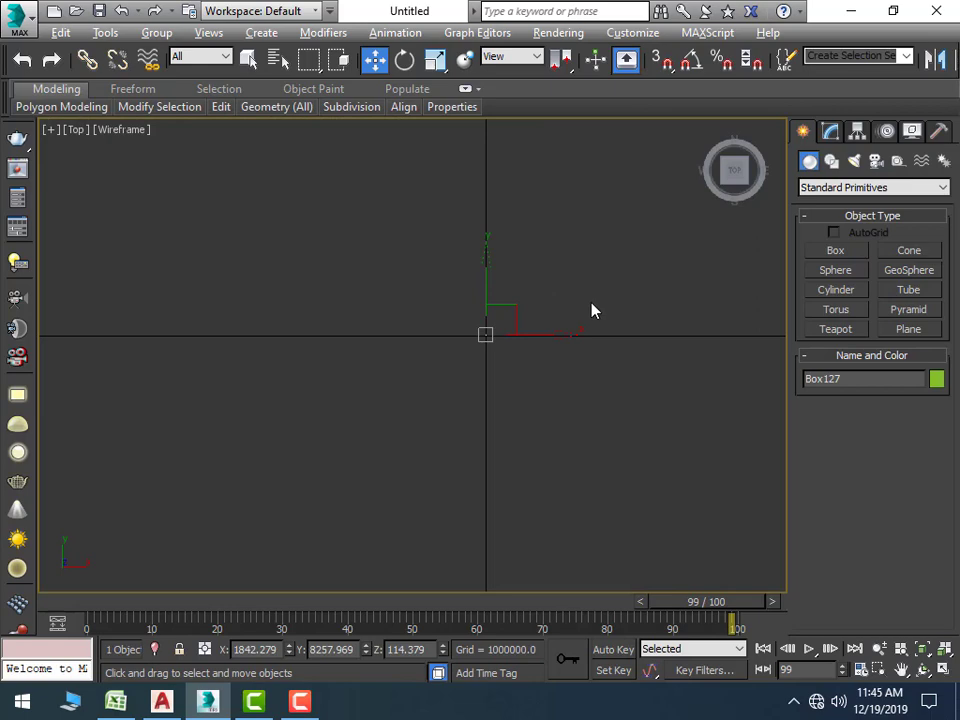
middle_drag(591, 310, 505, 354)
key(f)
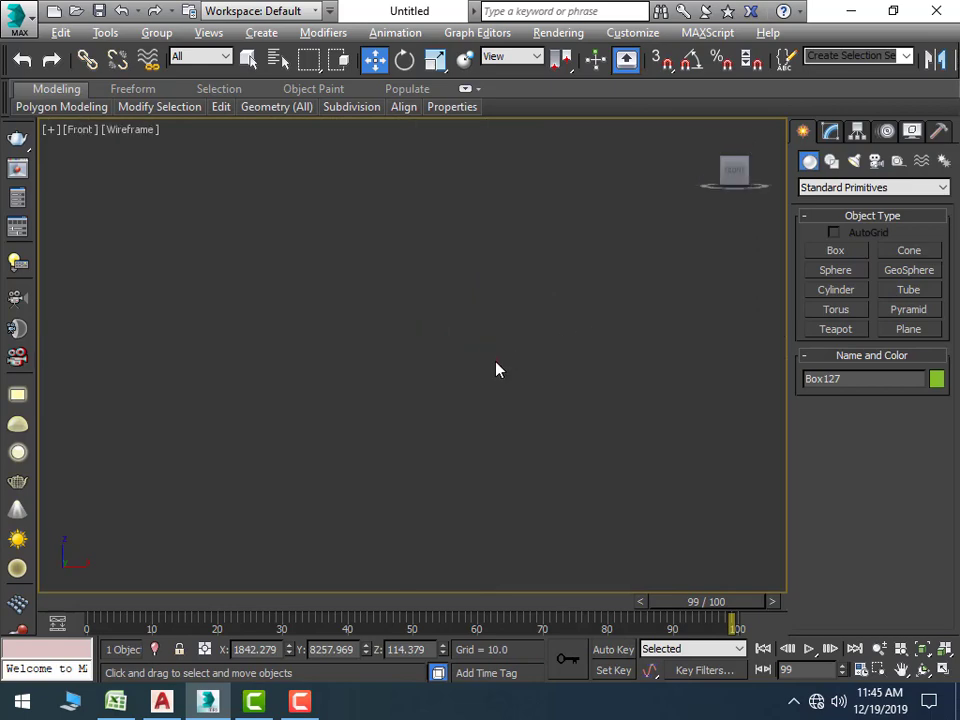
key(z)
scroll(444, 357, down, 5)
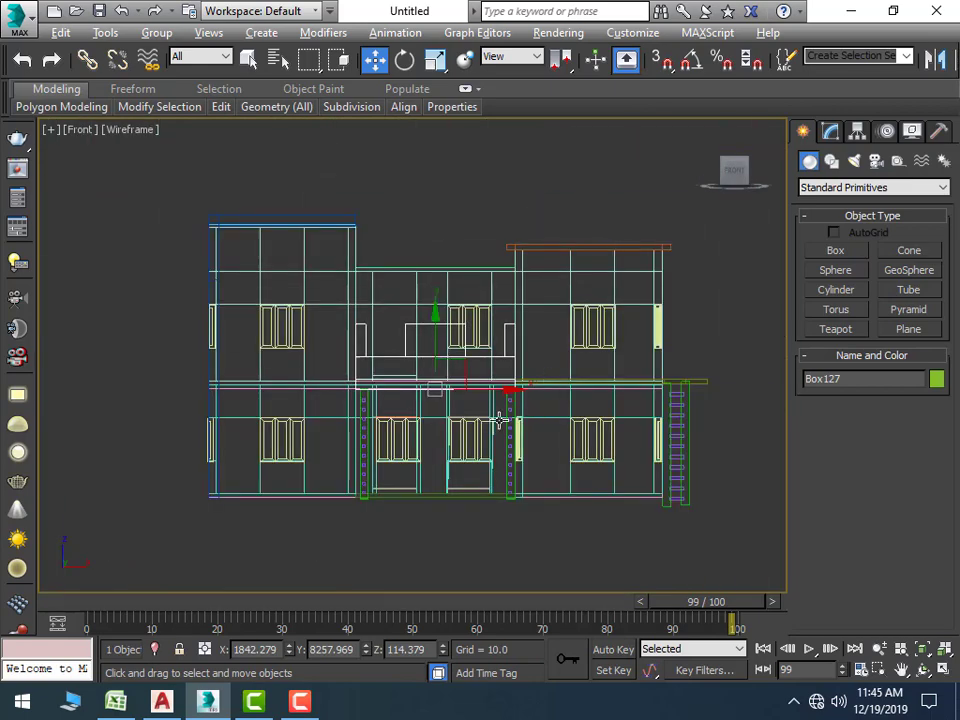
scroll(480, 450, up, 2)
middle_drag(472, 460, 377, 506)
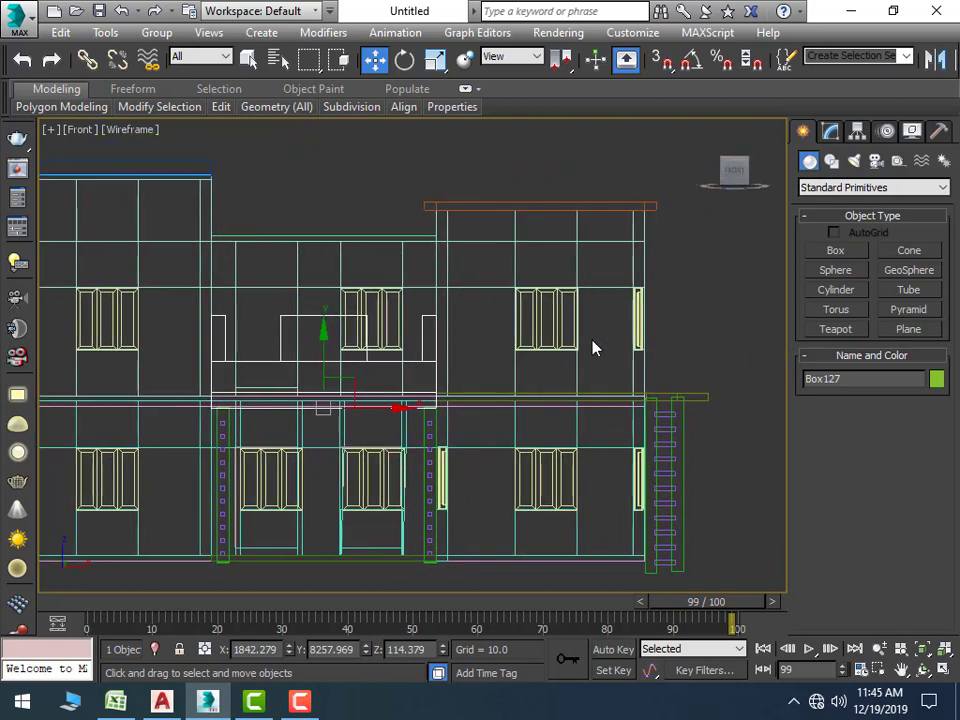
Choose the Rectangle tool under Shapes > Splines in the Create panel
click(830, 132)
click(803, 132)
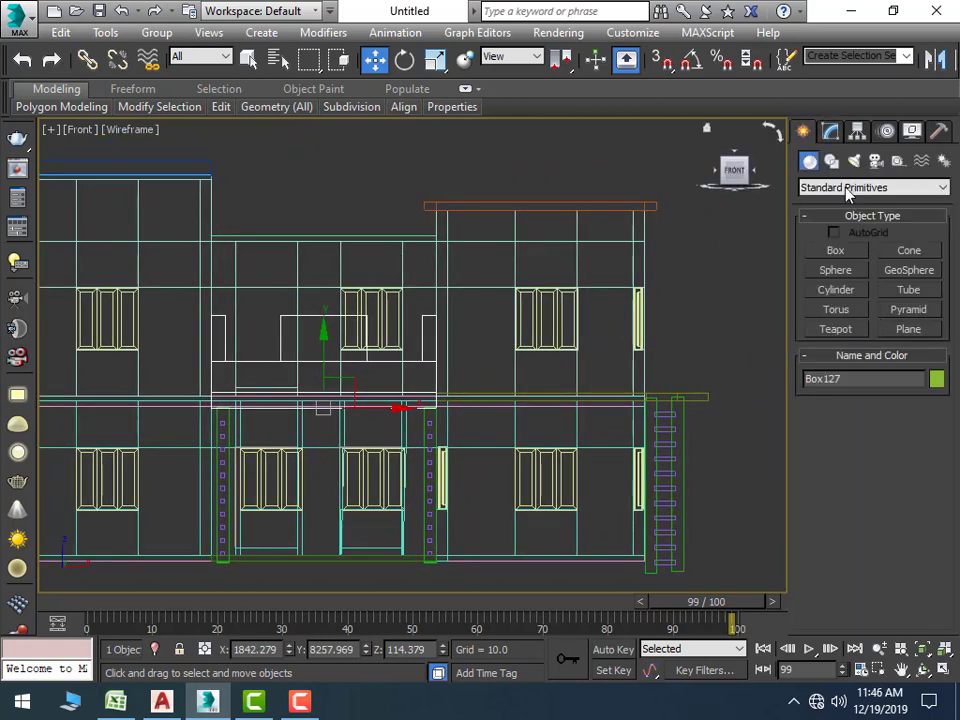
click(831, 161)
click(909, 266)
scroll(529, 316, up, 2)
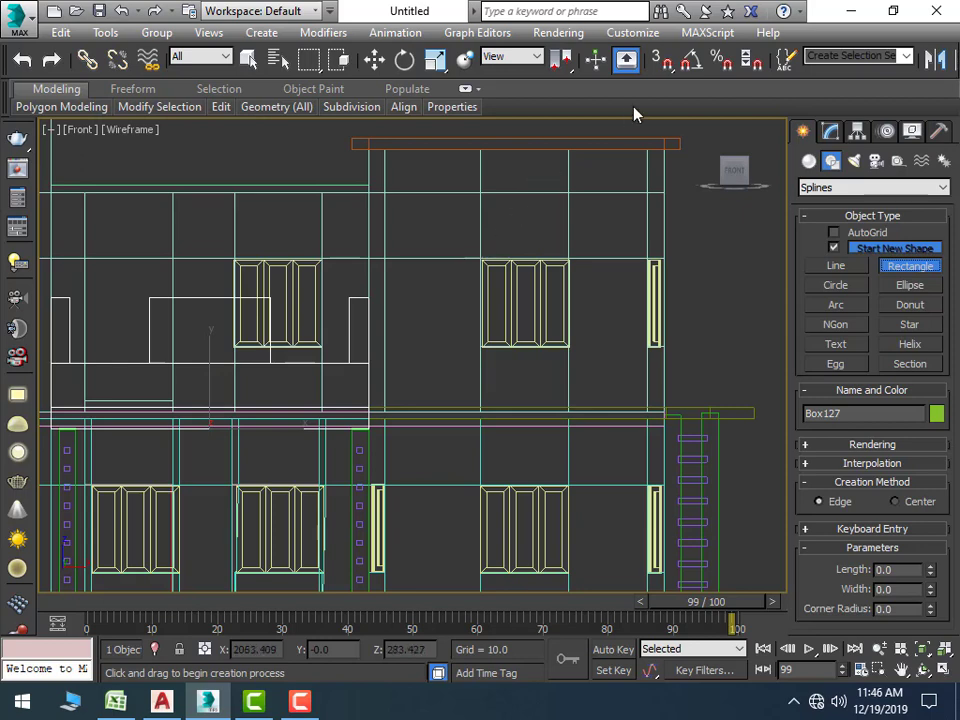
Snap-draw an 84 × 48 rectangle over the upper window and enable it in renderer and viewport
click(660, 60)
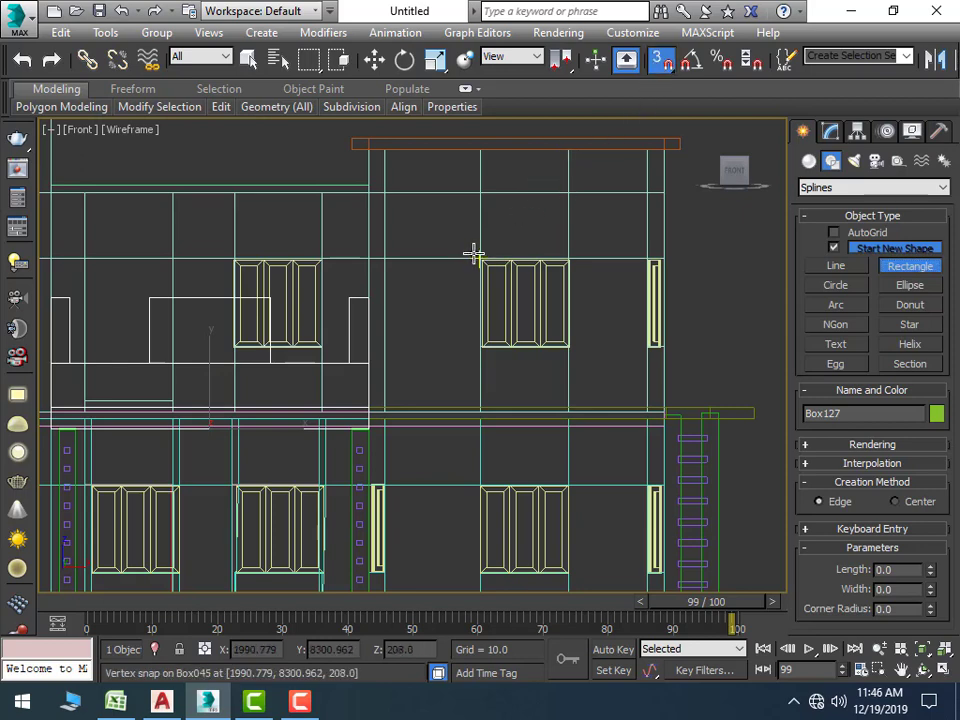
mouse_move(481, 258)
mouse_down()
mouse_move(494, 300)
mouse_move(570, 408)
mouse_up()
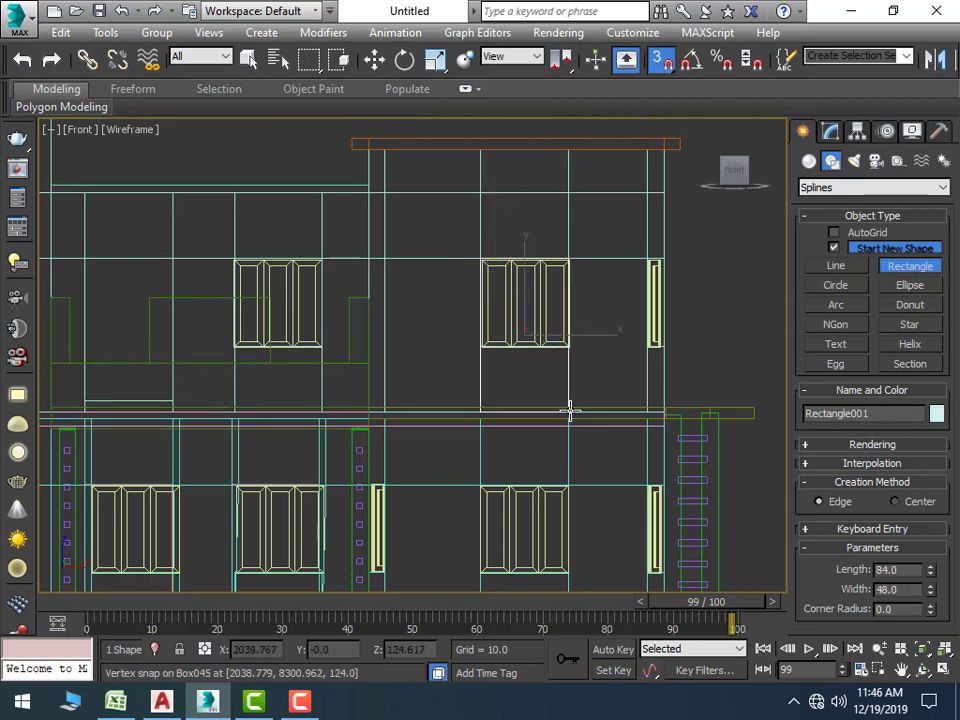
click(857, 131)
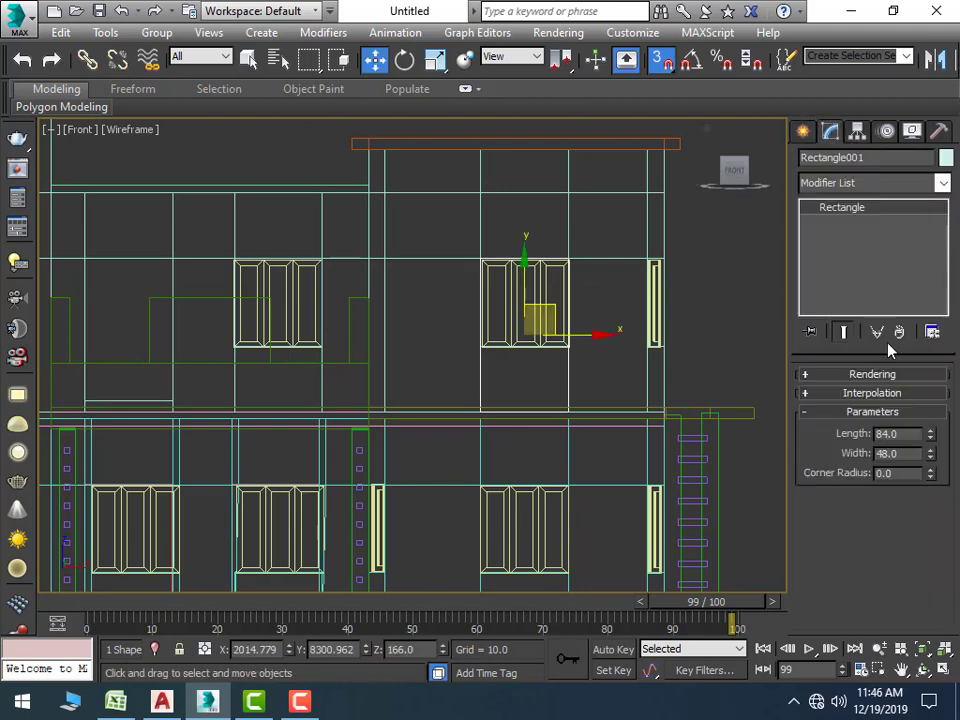
click(806, 375)
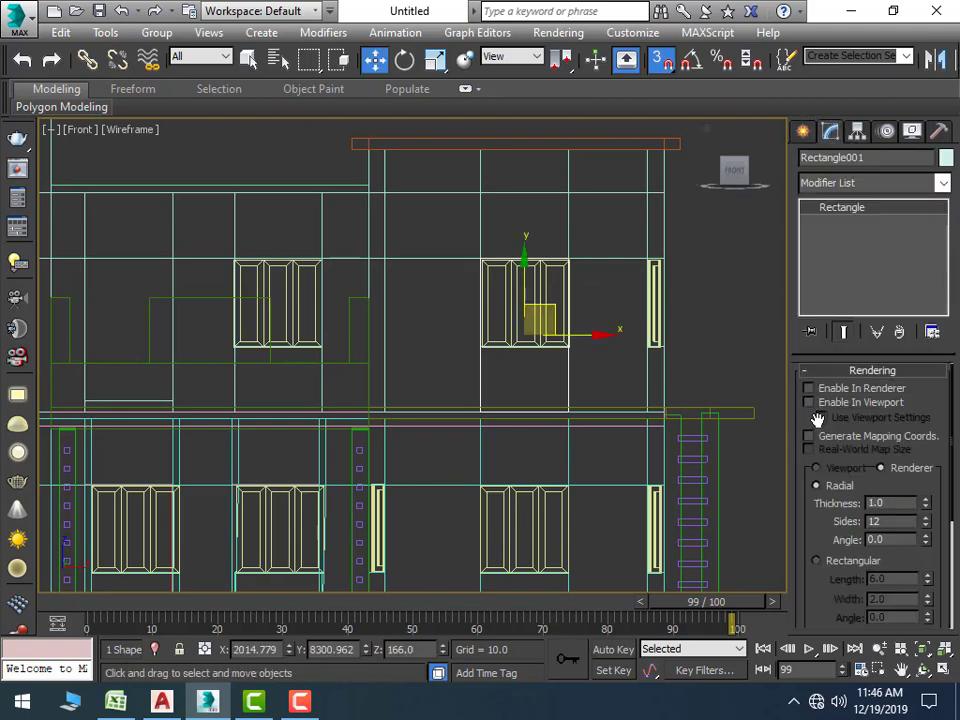
click(808, 401)
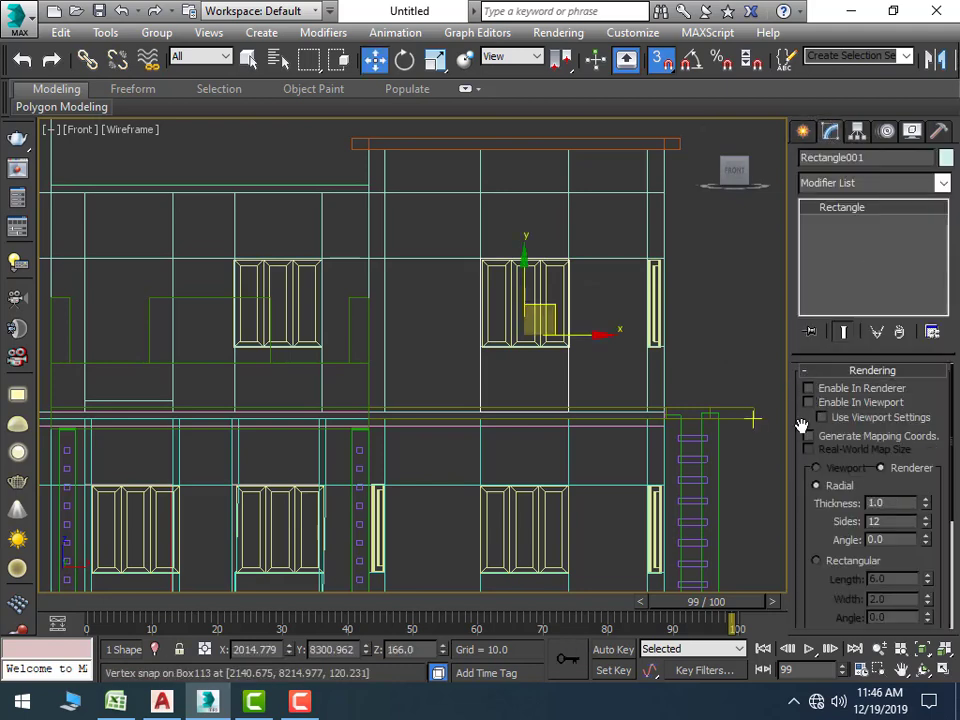
click(809, 402)
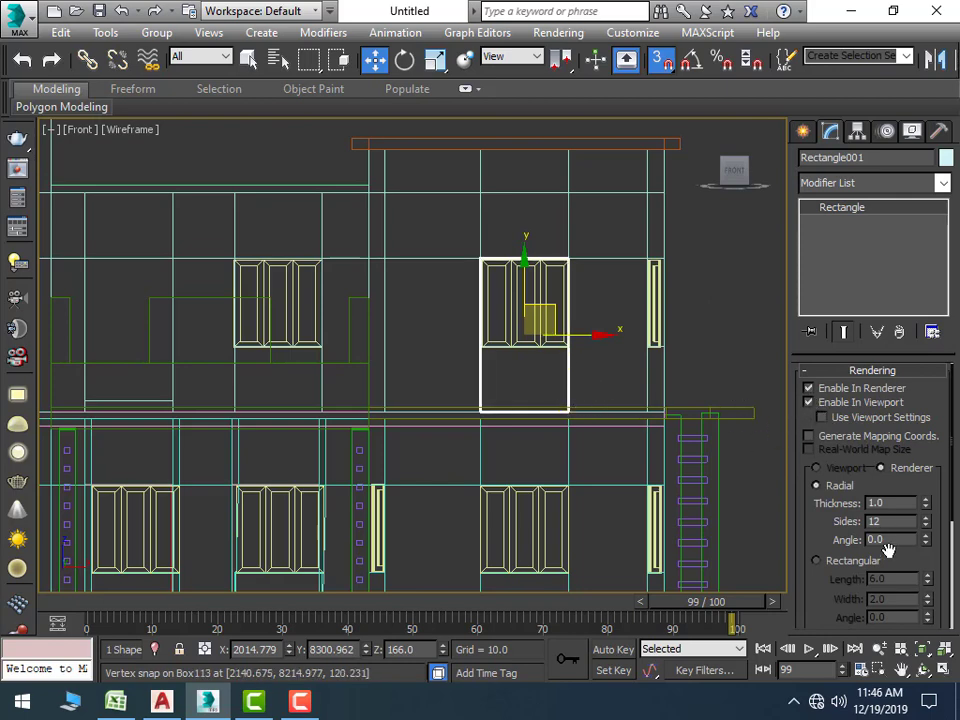
Switch the rectangle's rendering profile to Rectangular and show it in shaded Perspective view
scroll(890, 582, down, 1)
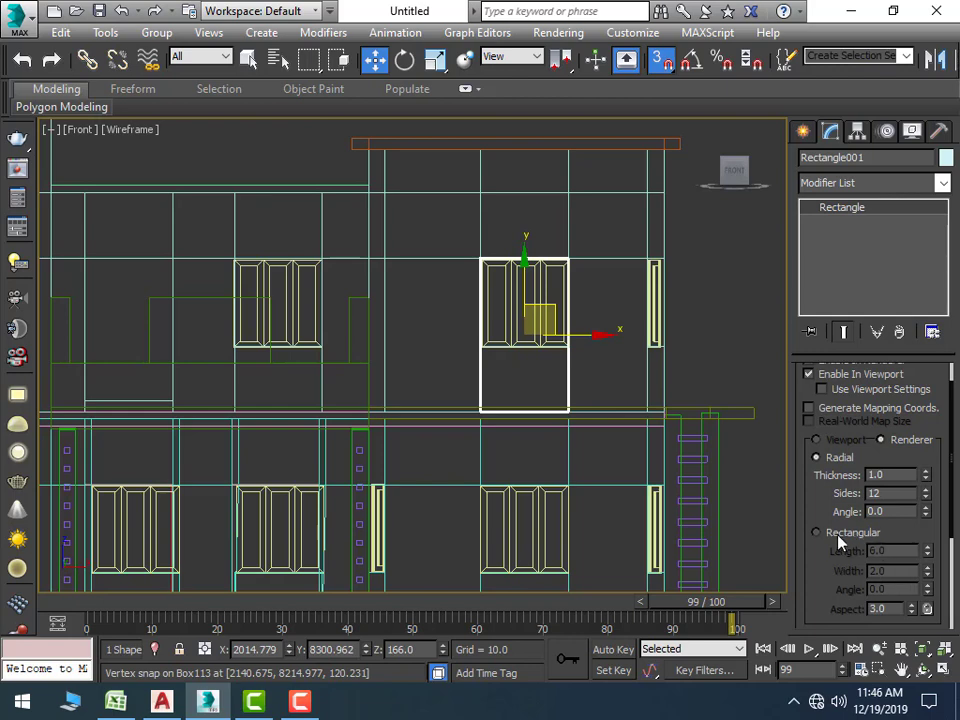
click(816, 533)
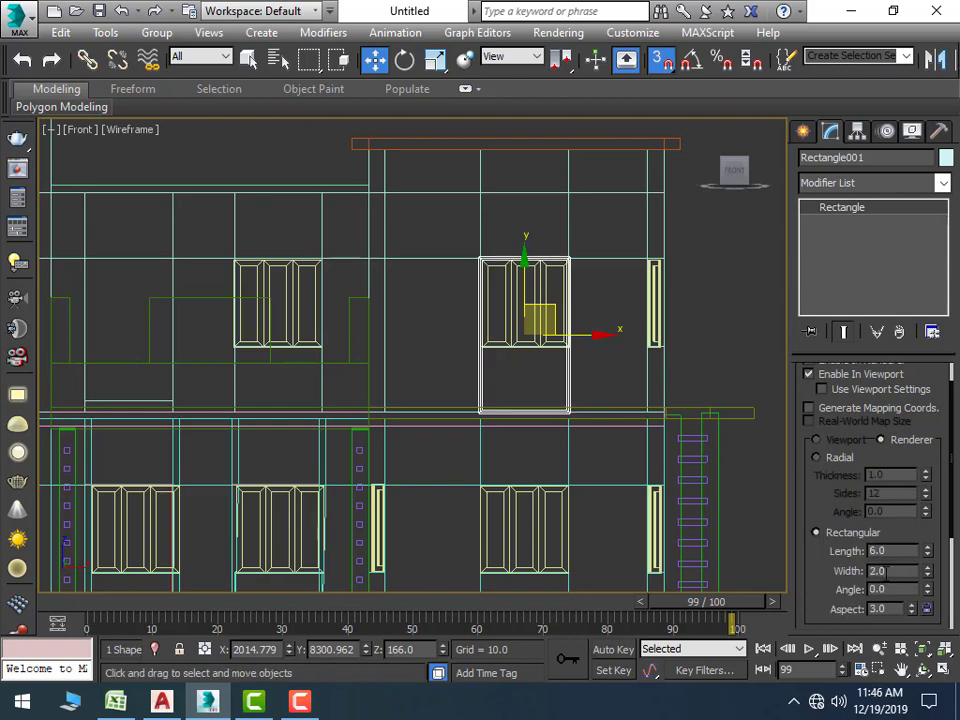
key(p)
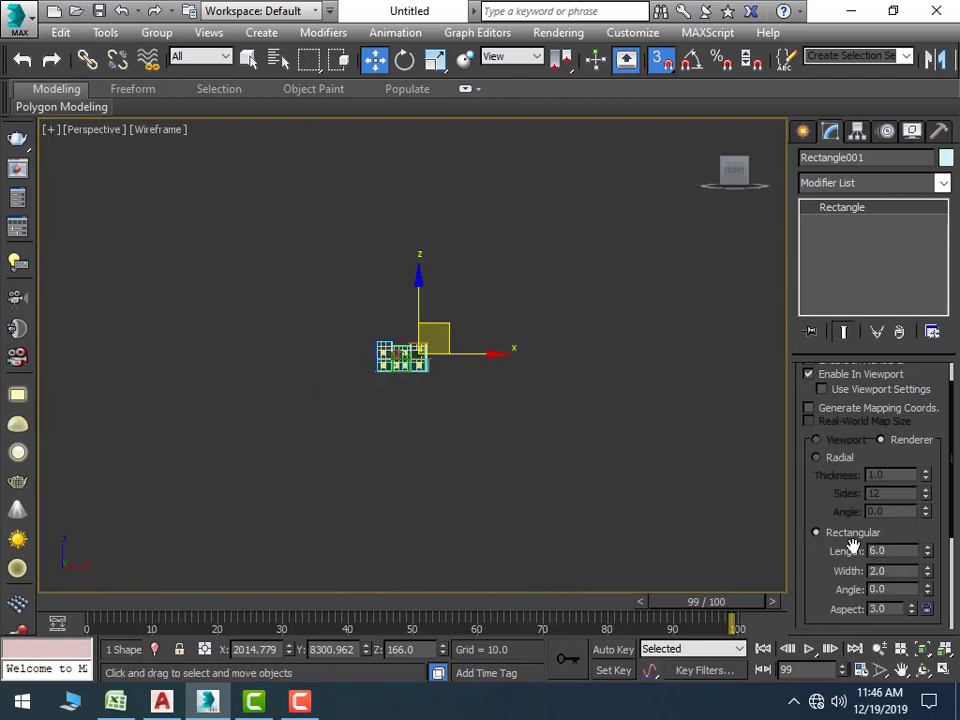
scroll(762, 555, up, 10)
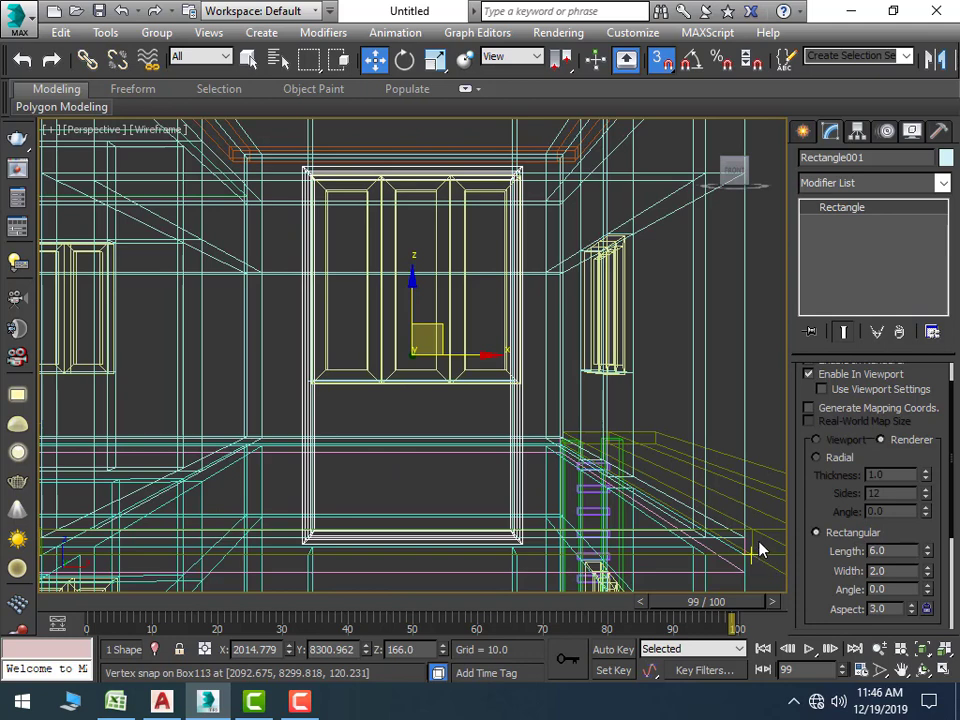
key(F3)
Size the rectangular profile to Length 9.54 and Width 7.7, viewing the frame at an angle
scroll(660, 430, down, 5)
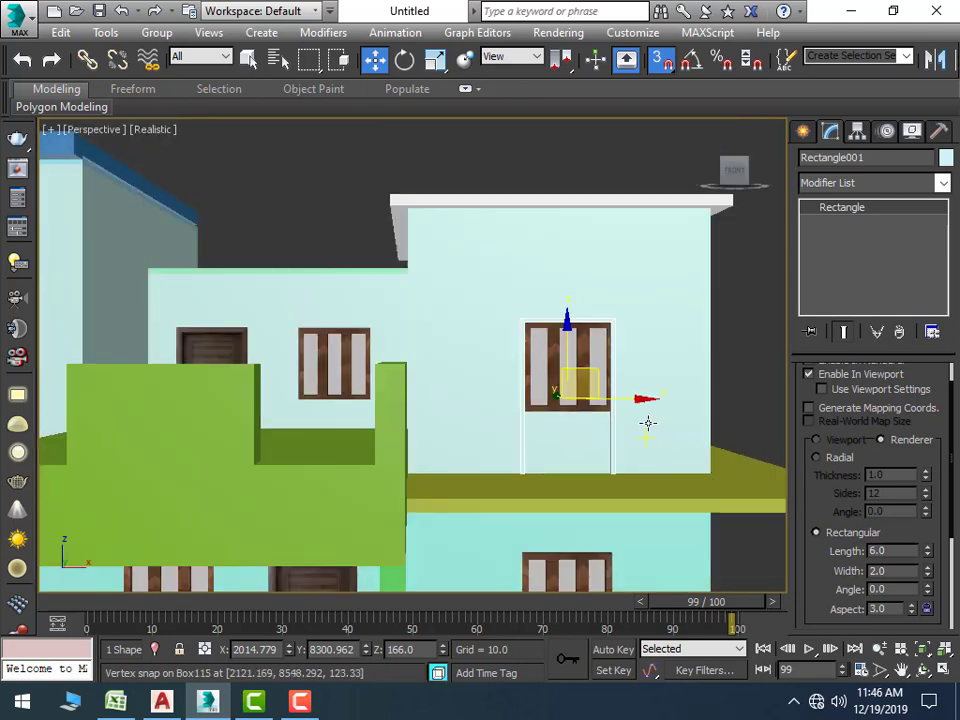
scroll(565, 435, up, 2)
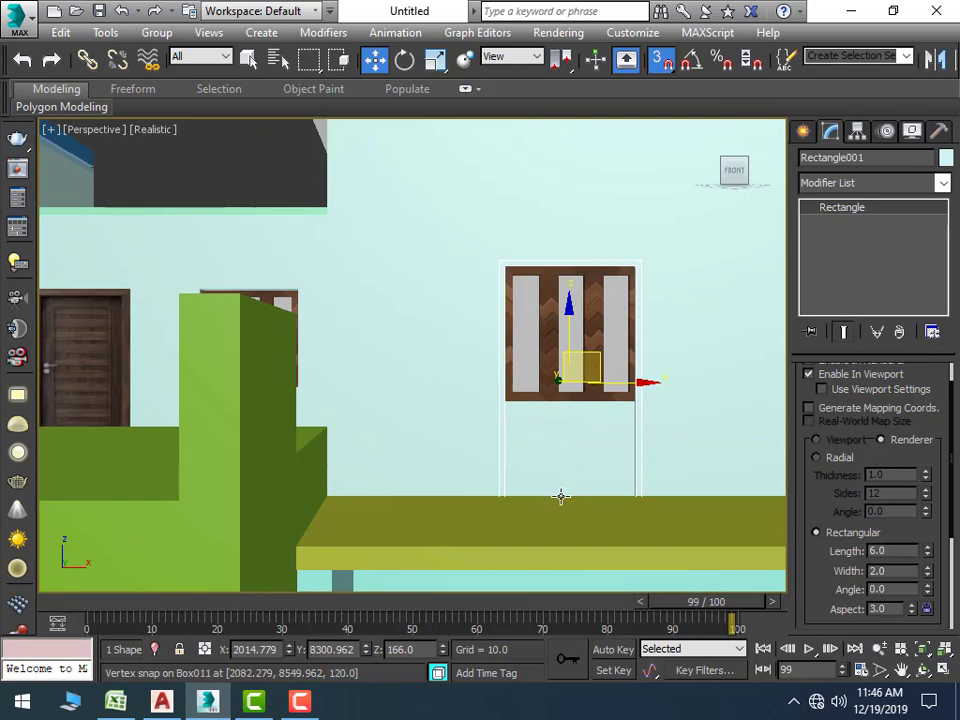
mouse_move(559, 497)
alt+middle_down()
mouse_move(588, 539)
mouse_move(645, 459)
mouse_move(690, 440)
alt+middle_up()
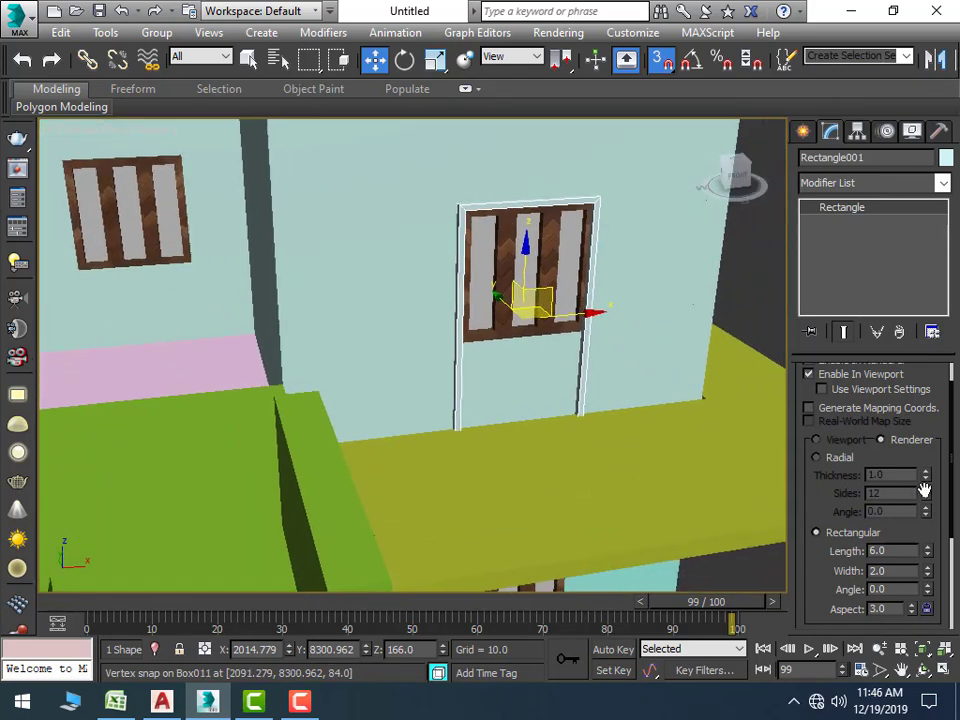
scroll(836, 553, down, 1)
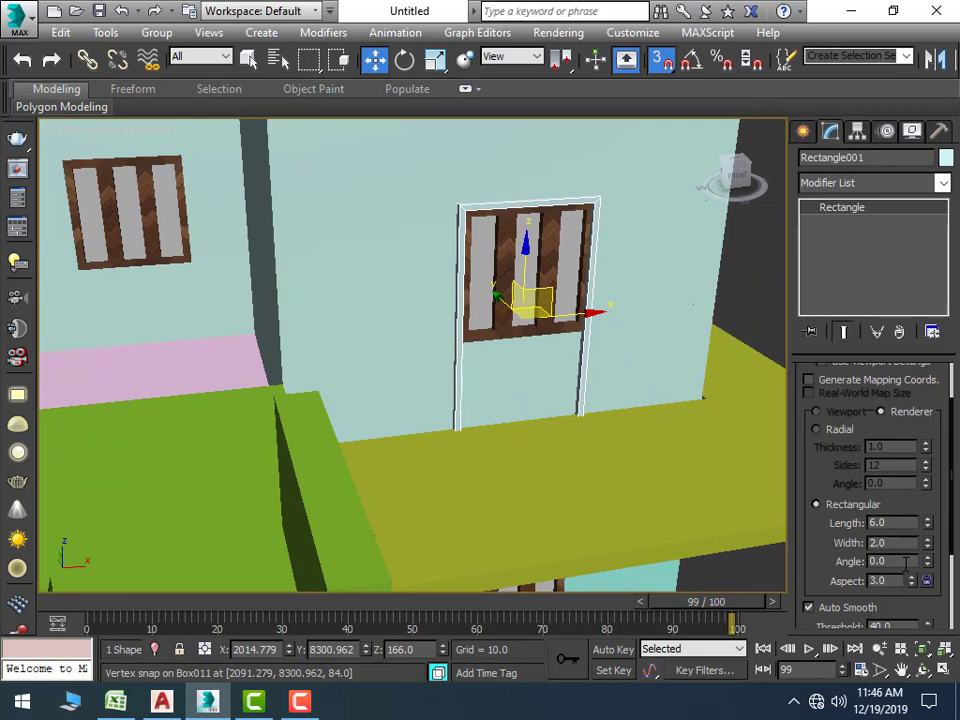
scroll(873, 540, up, 1)
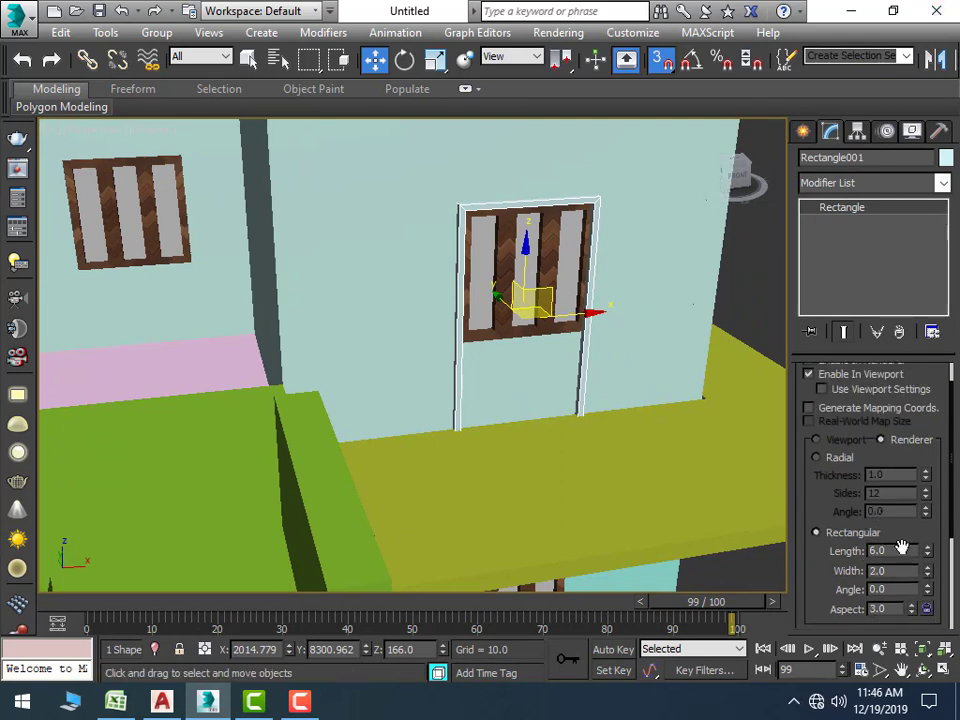
mouse_move(928, 551)
mouse_down()
mouse_move(929, 538)
mouse_move(934, 569)
mouse_move(957, 320)
mouse_move(915, 557)
mouse_up()
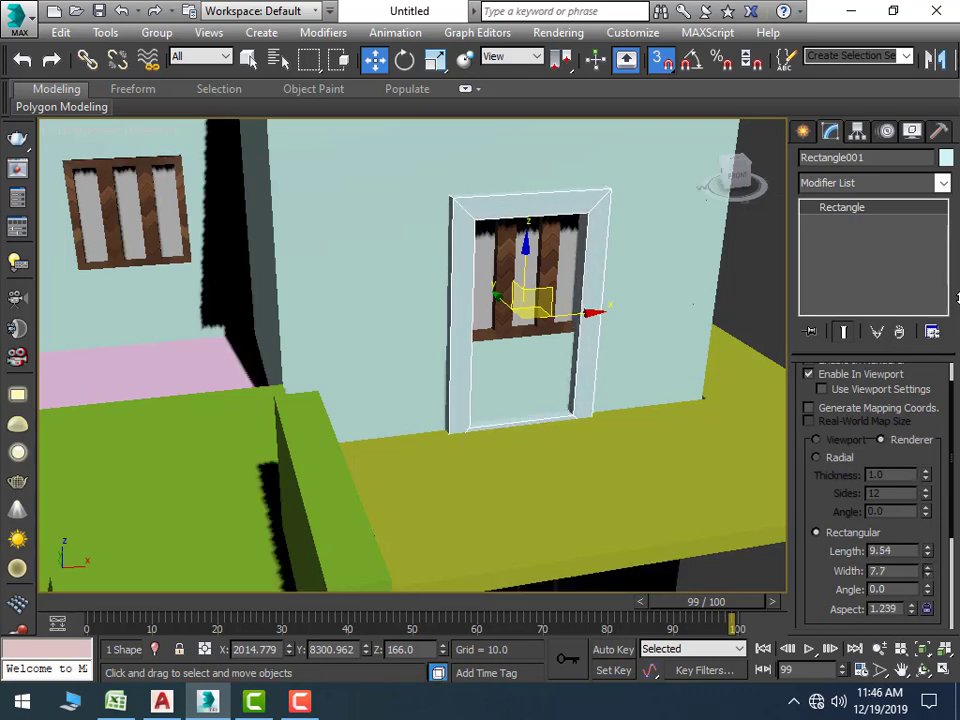
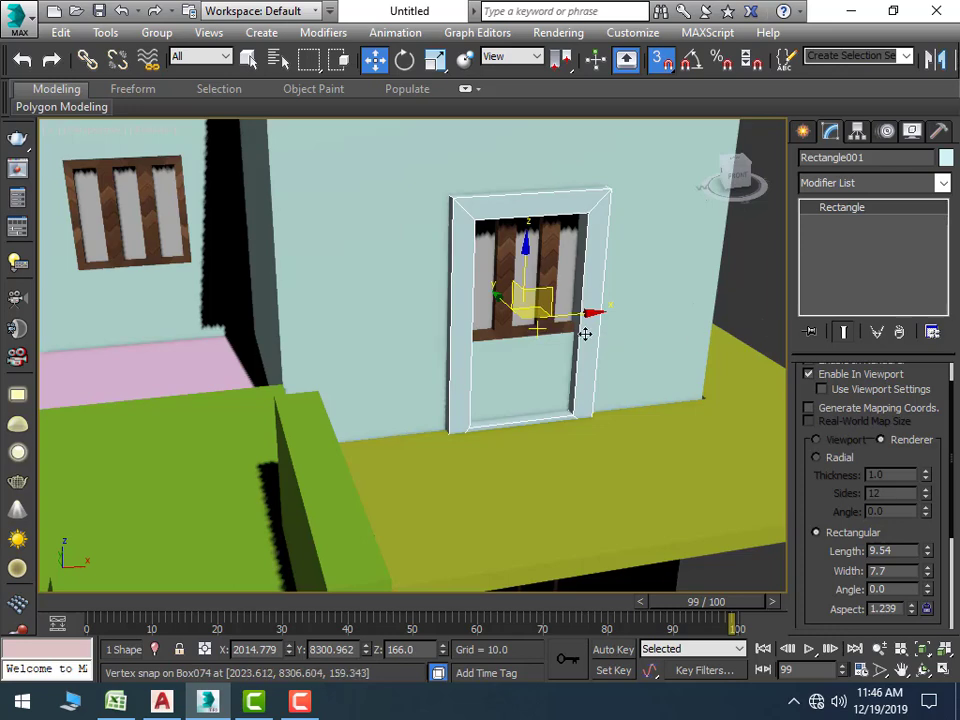
Convert the Rectangle001 window frame to an editable spline and enter Vertex level
right_click(526, 317)
mouse_move(600, 501)
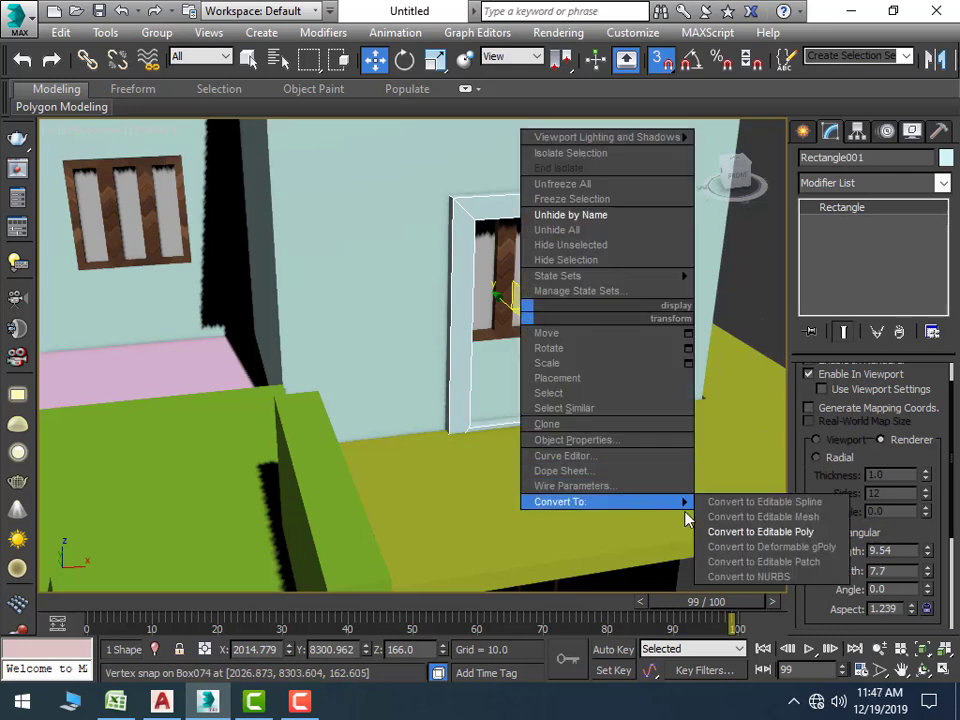
click(711, 503)
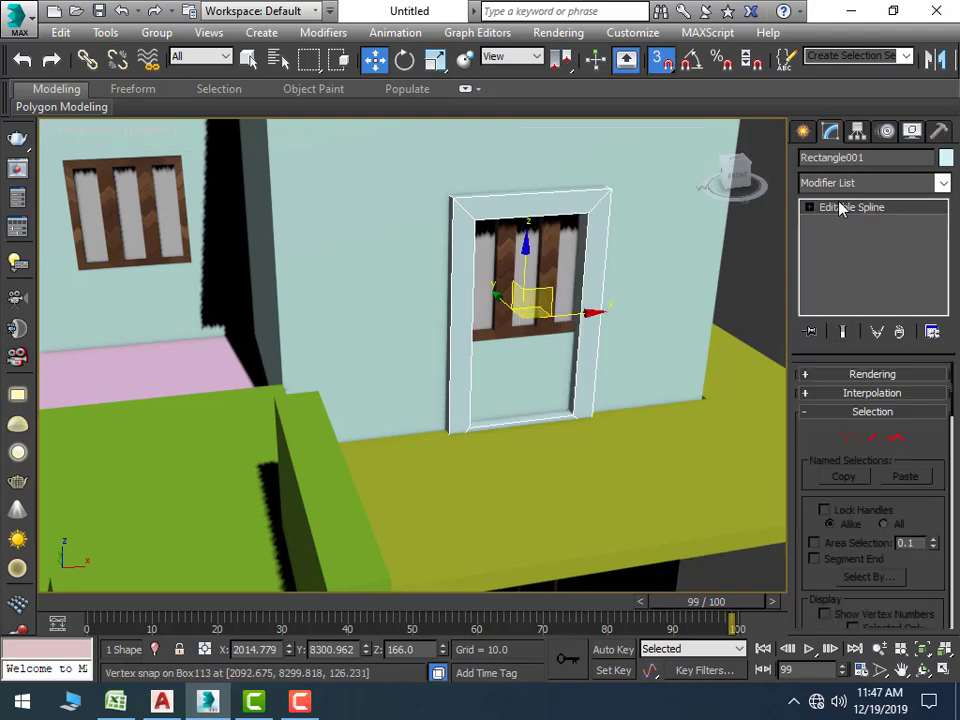
click(812, 207)
click(845, 222)
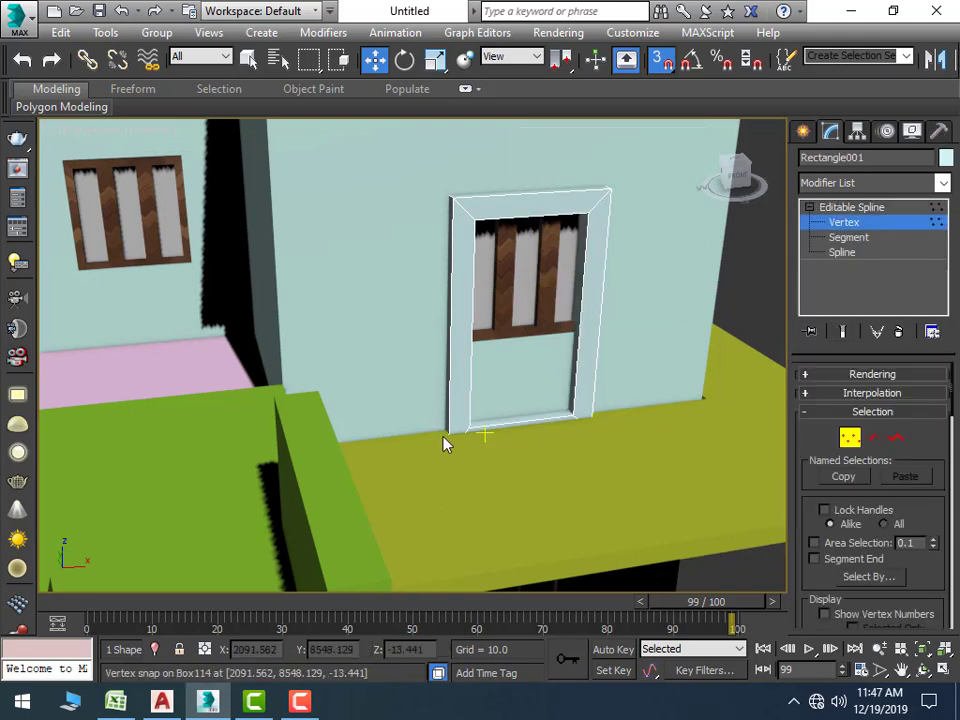
Raise the frame's bottom vertices 12.337 units to fit around the upper-floor window
key(alt+q)
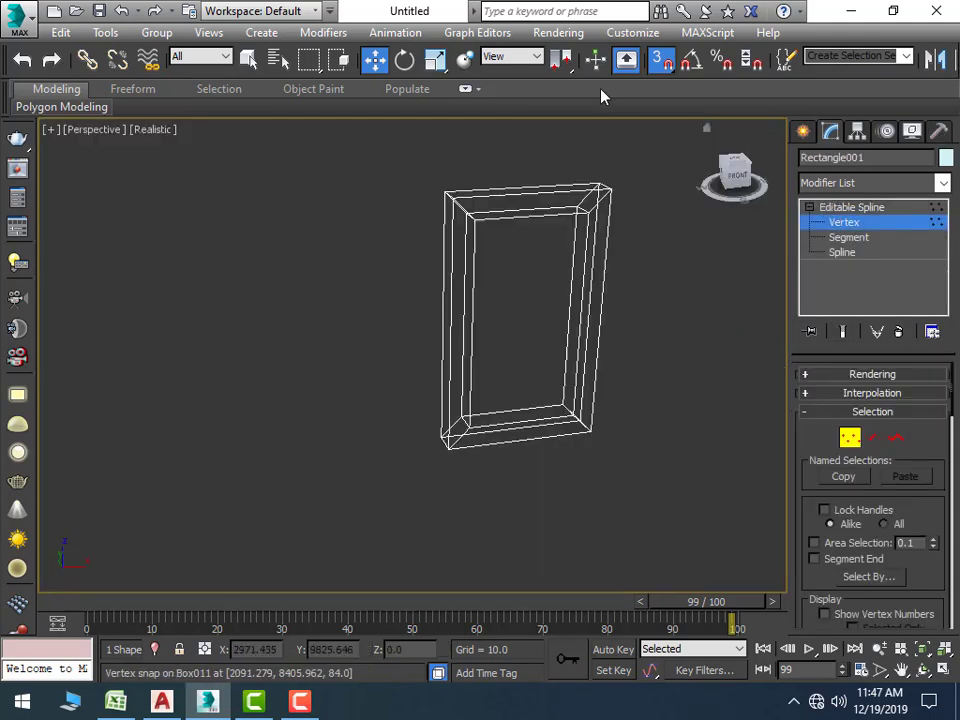
click(663, 62)
key(alt+q)
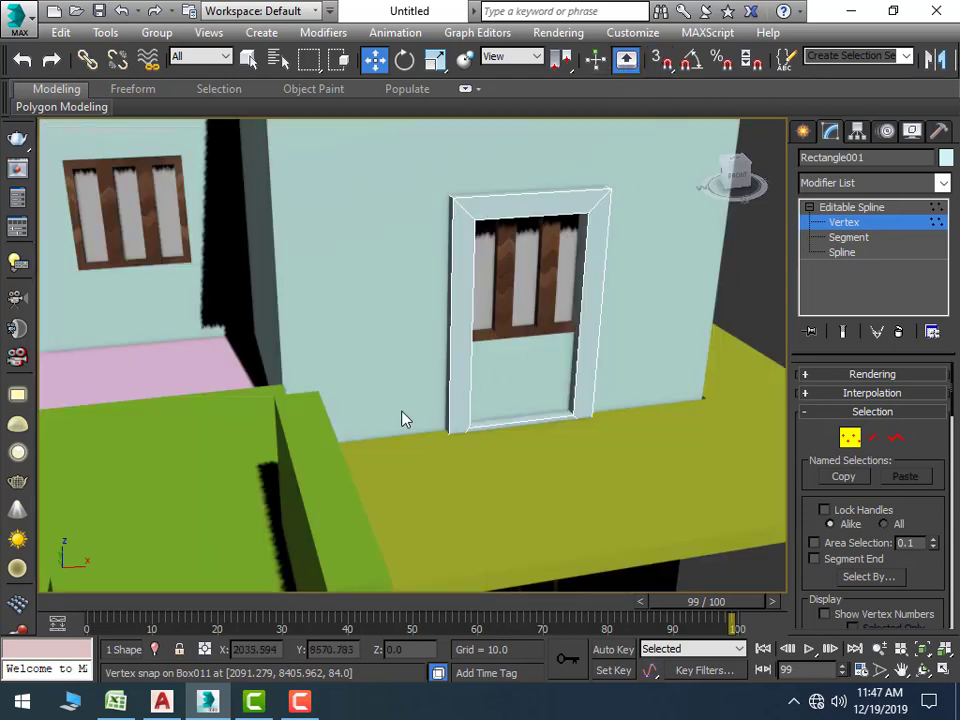
drag(403, 418, 647, 469)
drag(454, 427, 456, 340)
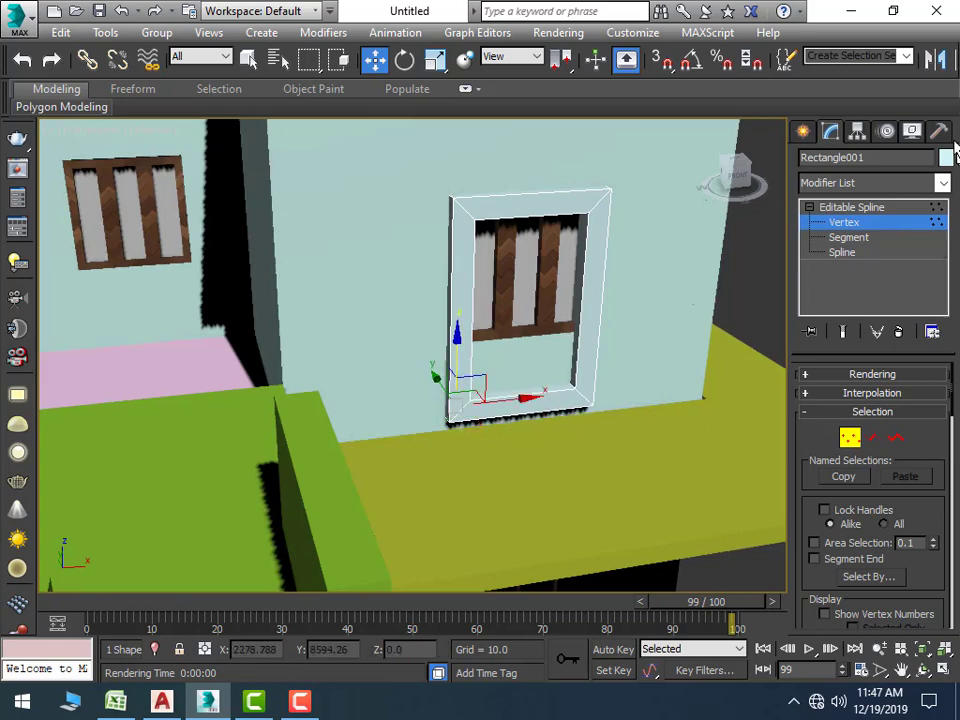
click(860, 219)
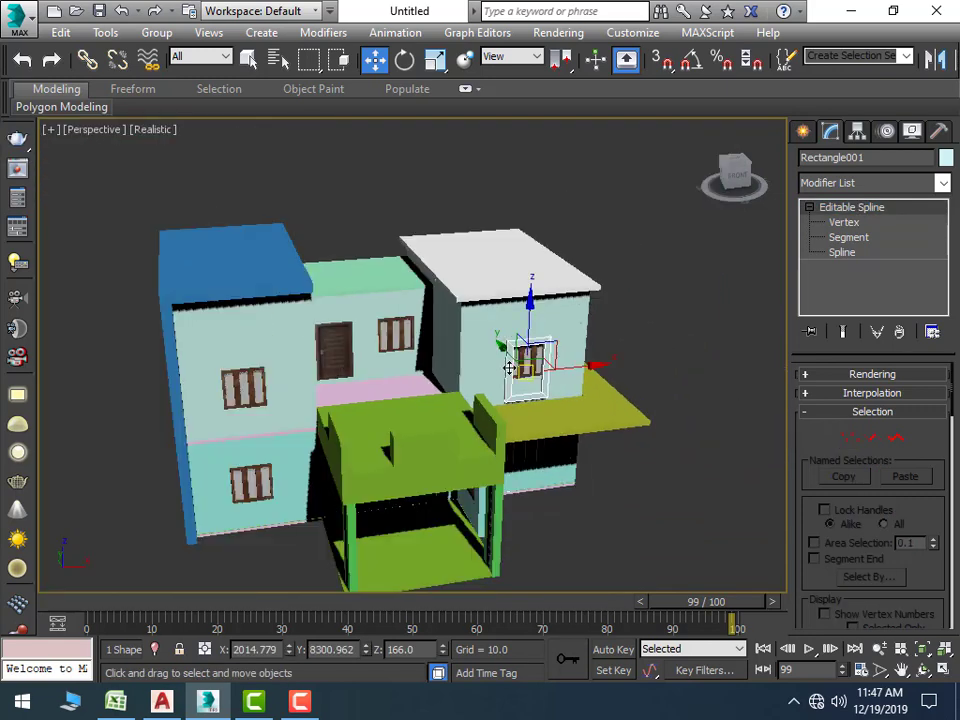
Clone the white window frame onto the left building's upper window as Rectangle002
scroll(570, 430, down, 5)
scroll(594, 372, down, 1)
middle_drag(594, 372, 684, 370)
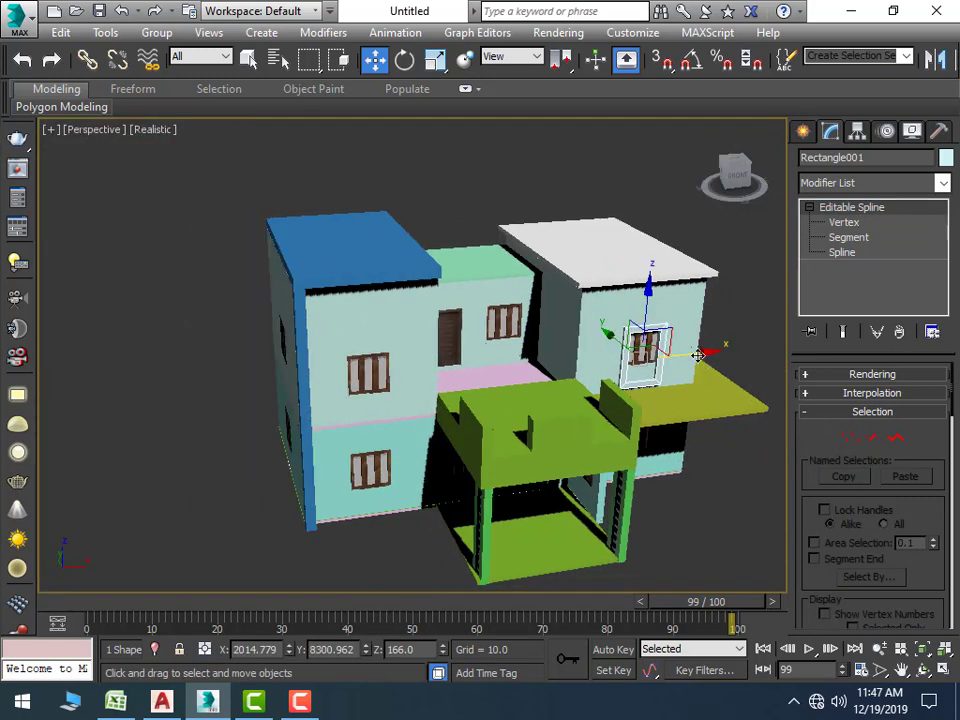
shift+drag(712, 353, 441, 362)
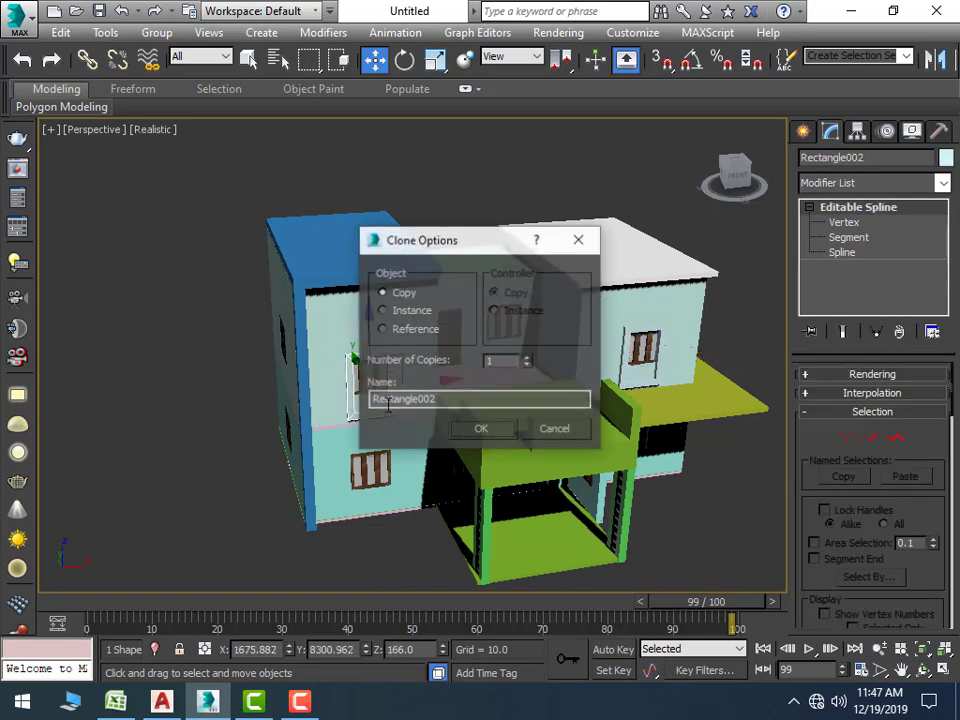
click(484, 430)
Frame the copied Rectangle002 in view and switch it to Segment sub-object level
scroll(363, 432, up, 3)
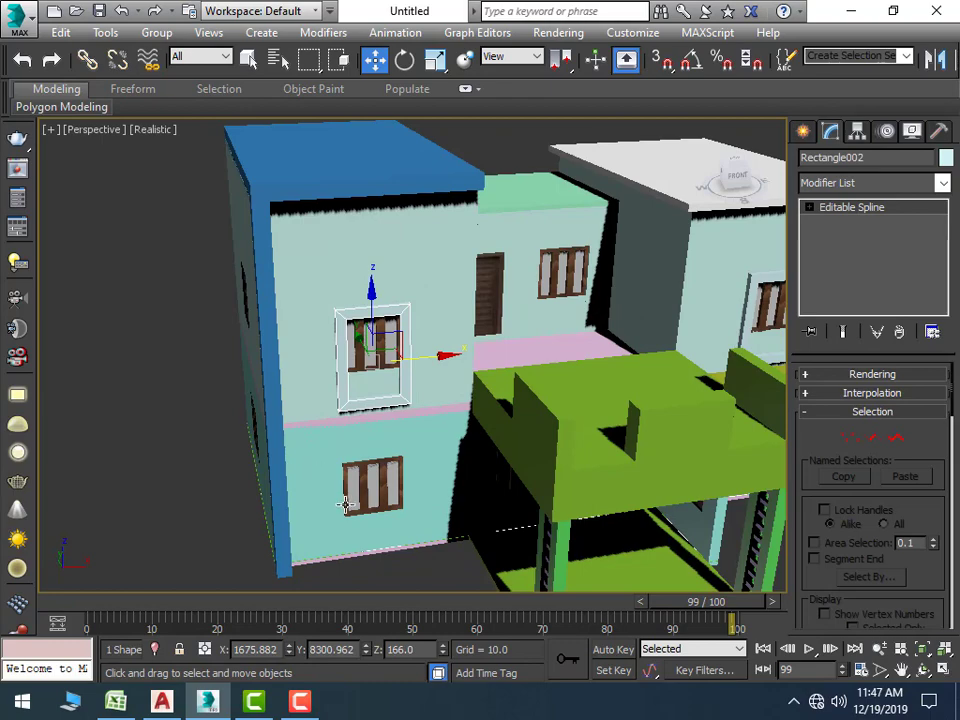
key(super)
key(super)
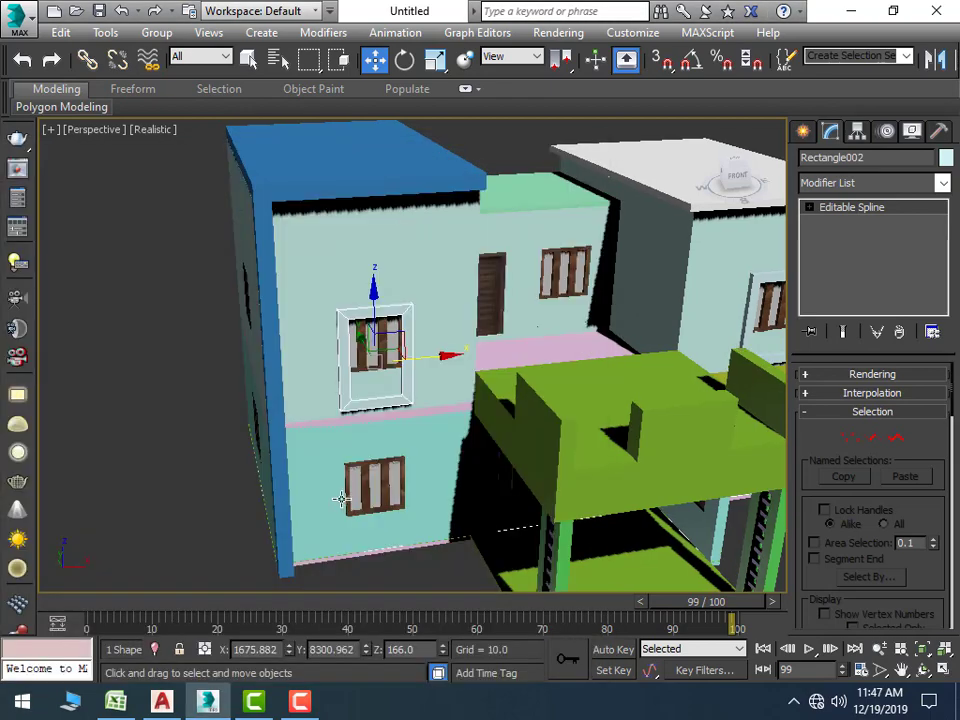
scroll(340, 500, down, 3)
scroll(413, 420, up, 3)
scroll(405, 418, up, 3)
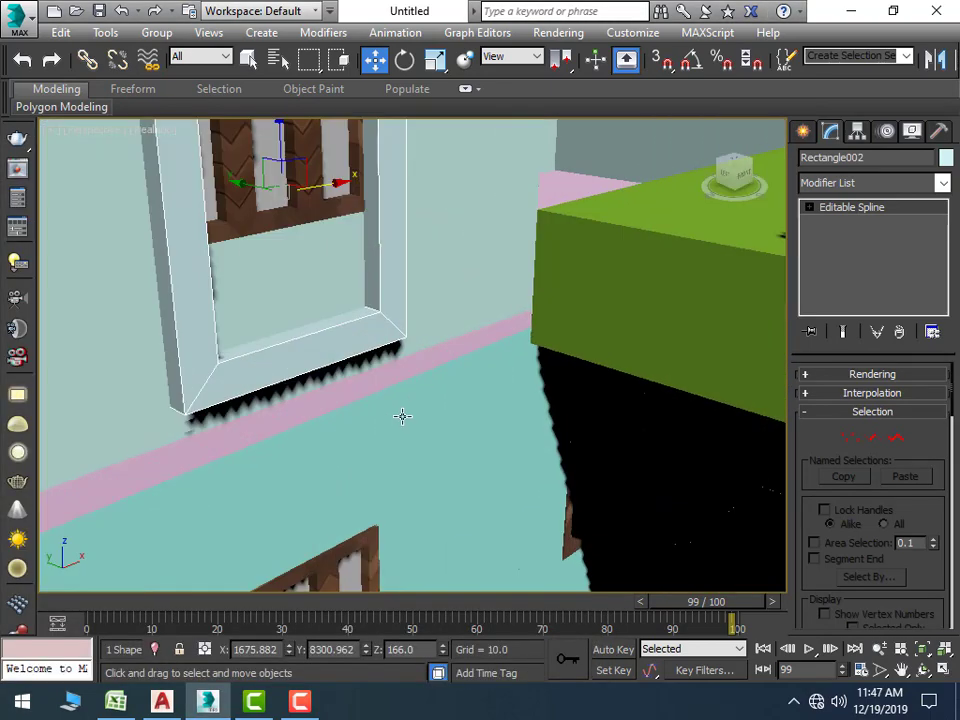
scroll(402, 416, down, 1)
scroll(385, 422, down, 2)
scroll(336, 413, down, 2)
mouse_move(325, 407)
middle_down()
mouse_move(333, 425)
mouse_move(375, 433)
middle_up()
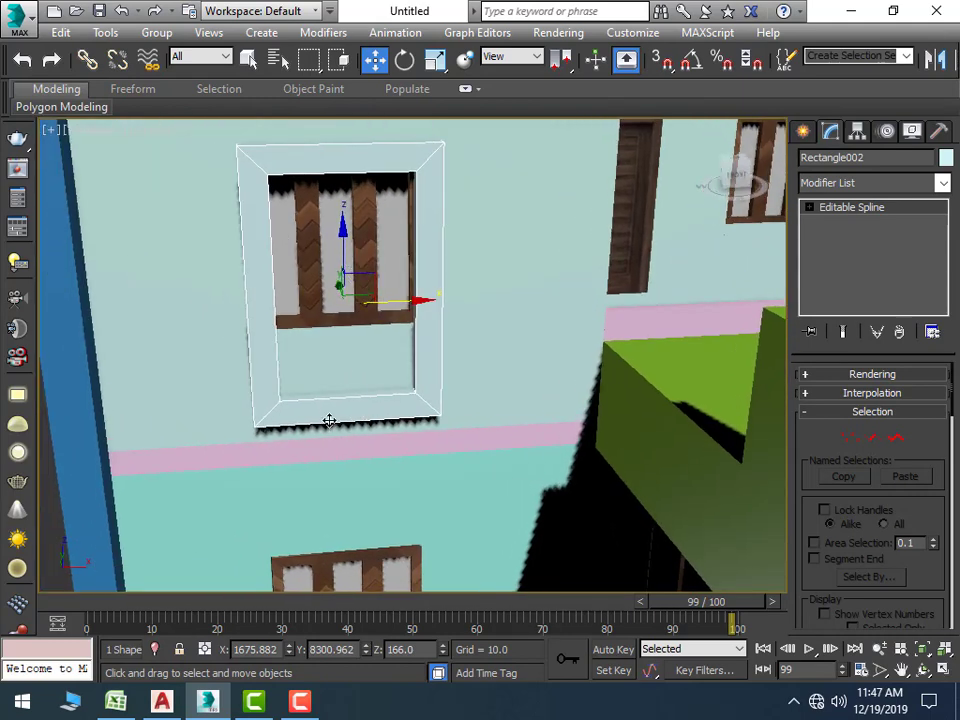
click(809, 207)
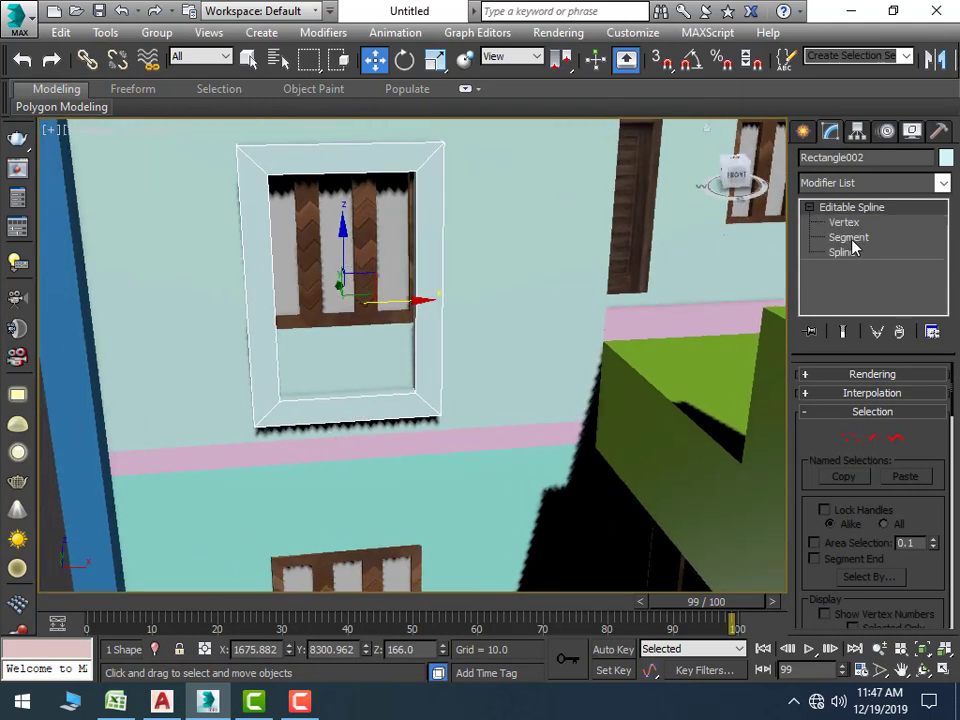
click(849, 238)
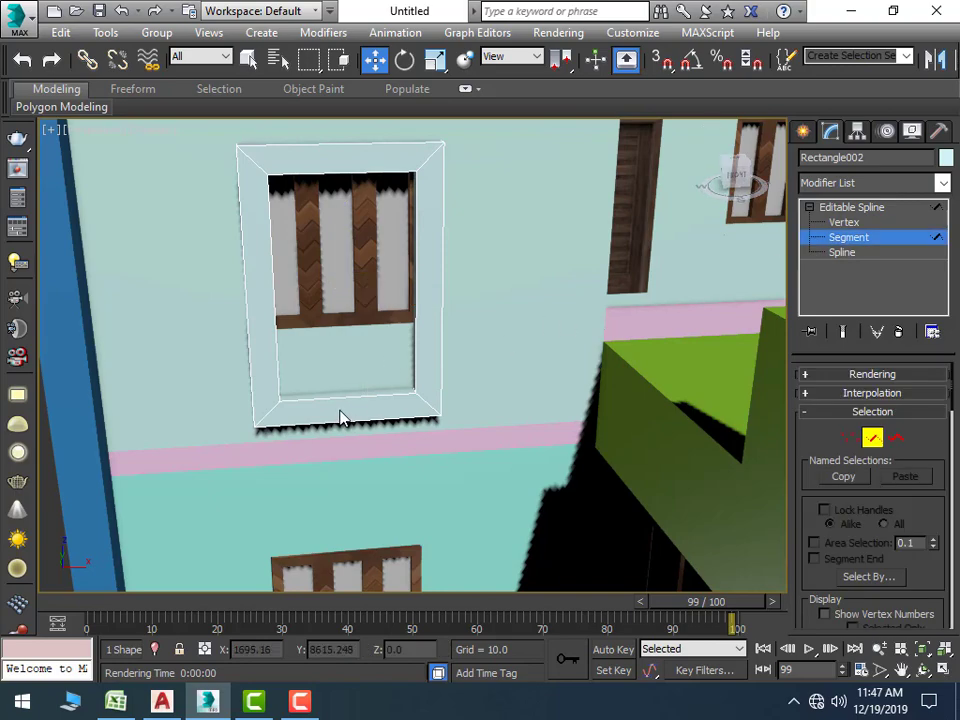
Inspect the copied frame's segments from several angles, then clear the selection
mouse_move(503, 397)
alt+middle_down()
mouse_move(574, 336)
mouse_move(456, 465)
mouse_move(340, 391)
alt+middle_up()
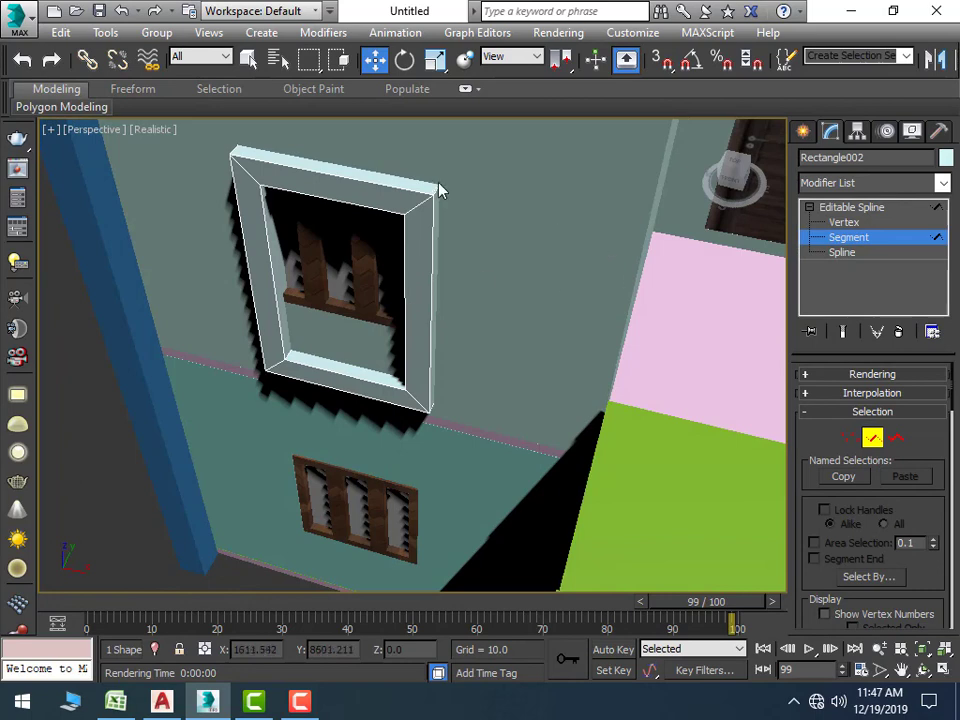
scroll(374, 211, down, 6)
scroll(231, 285, down, 2)
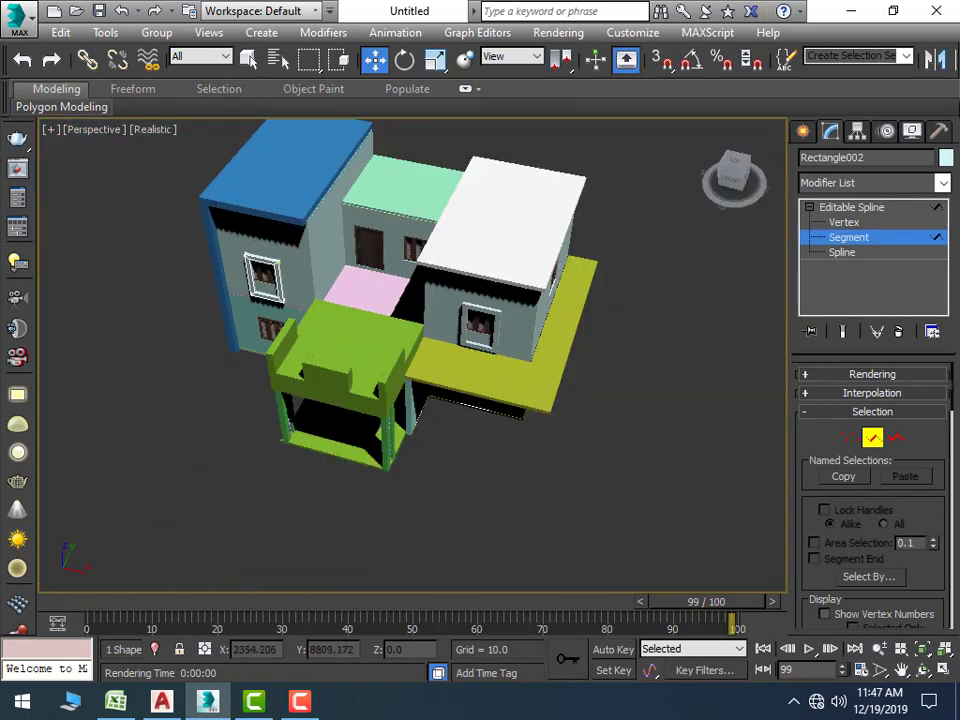
scroll(307, 232, up, 2)
scroll(236, 272, up, 3)
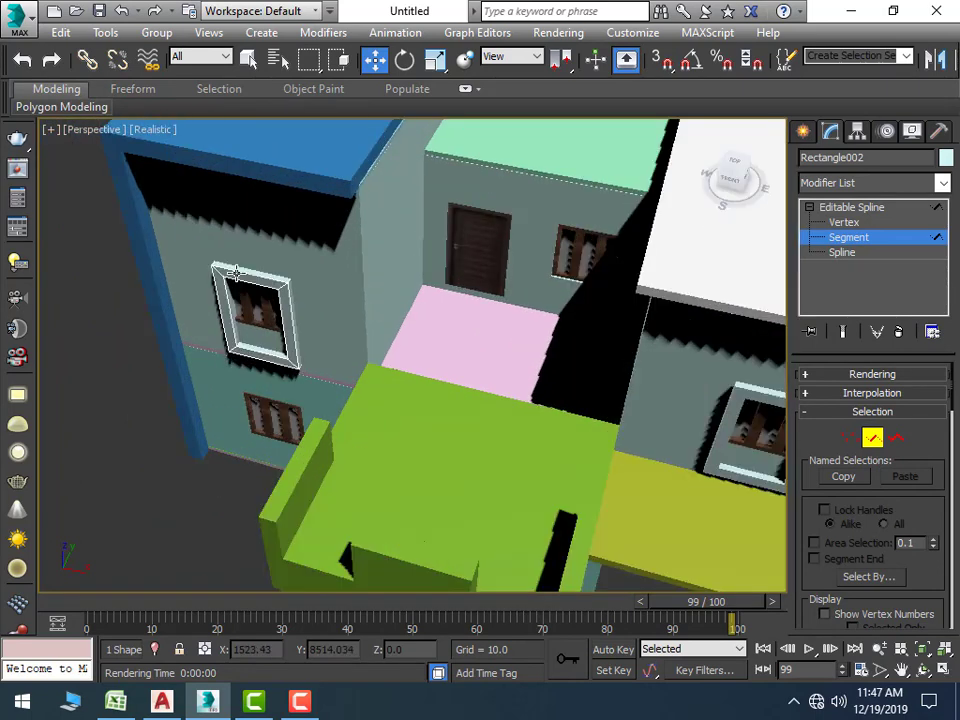
click(257, 339)
scroll(257, 339, up, 2)
middle_drag(377, 343, 427, 265)
click(427, 265)
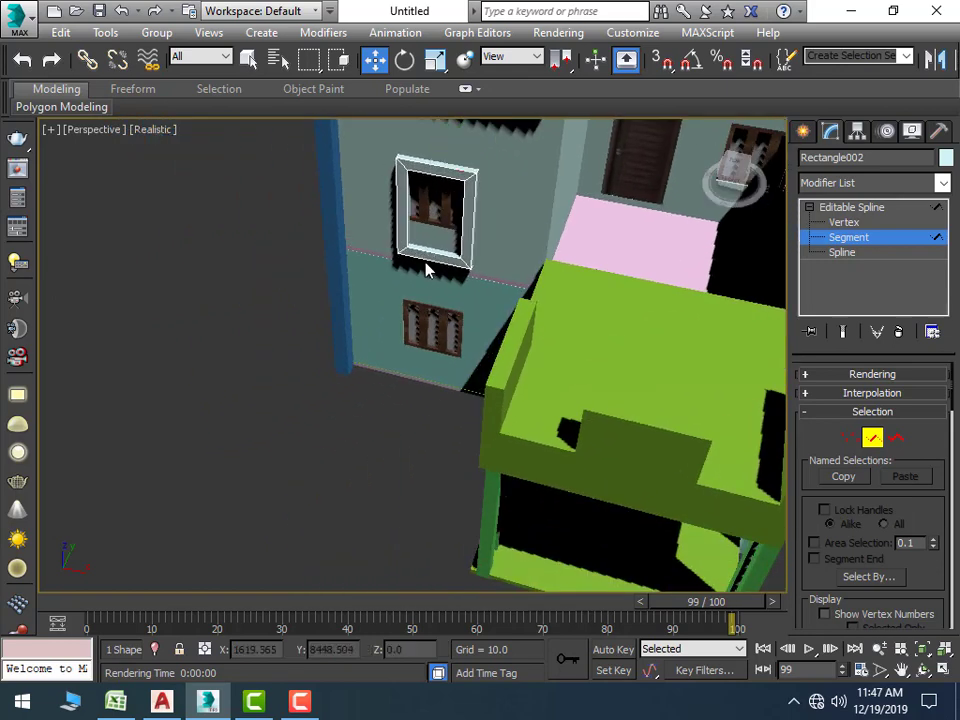
scroll(498, 280, down, 5)
alt+middle_drag(341, 311, 518, 290)
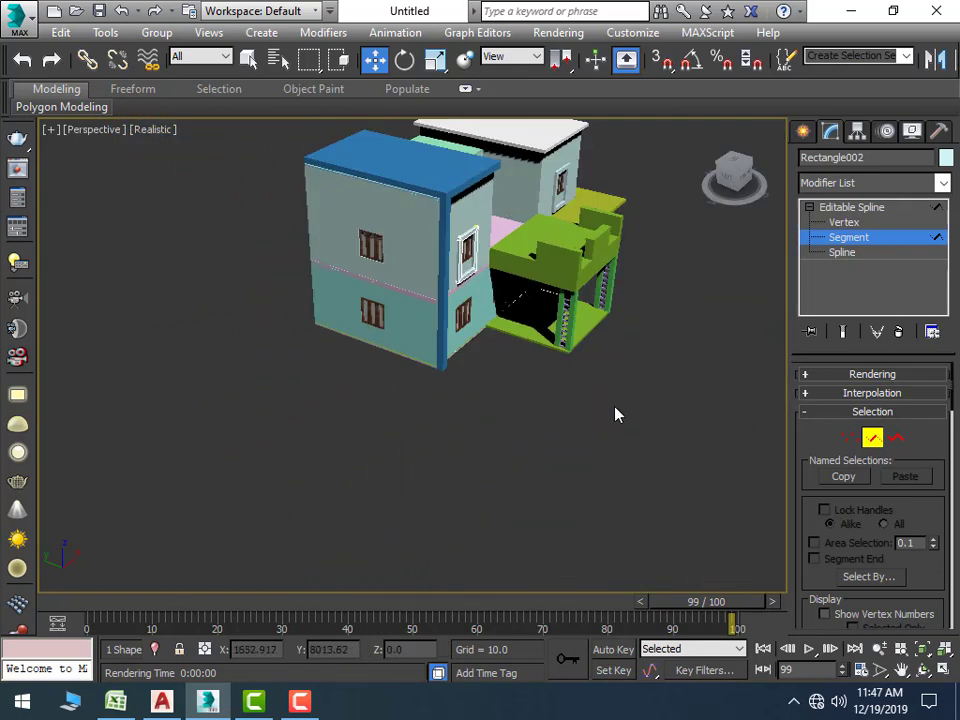
Bring up the Shapes creation options and orbit to look down on the house
click(803, 131)
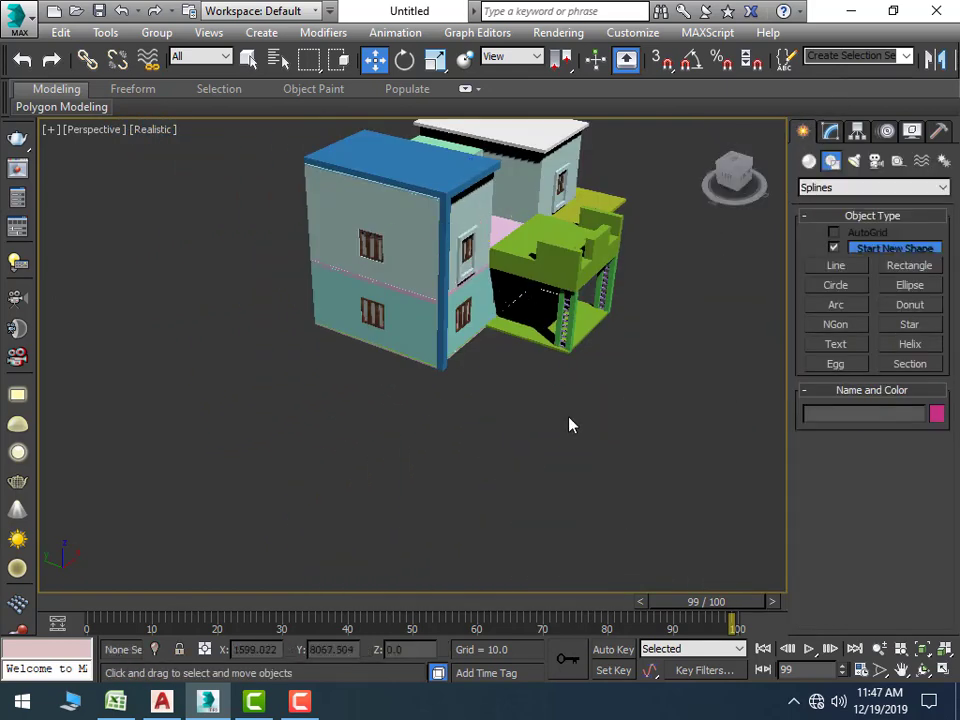
mouse_move(570, 424)
alt+middle_down()
mouse_move(501, 407)
mouse_move(420, 407)
mouse_move(480, 424)
mouse_move(522, 459)
mouse_move(405, 394)
alt+middle_up()
scroll(459, 416, down, 5)
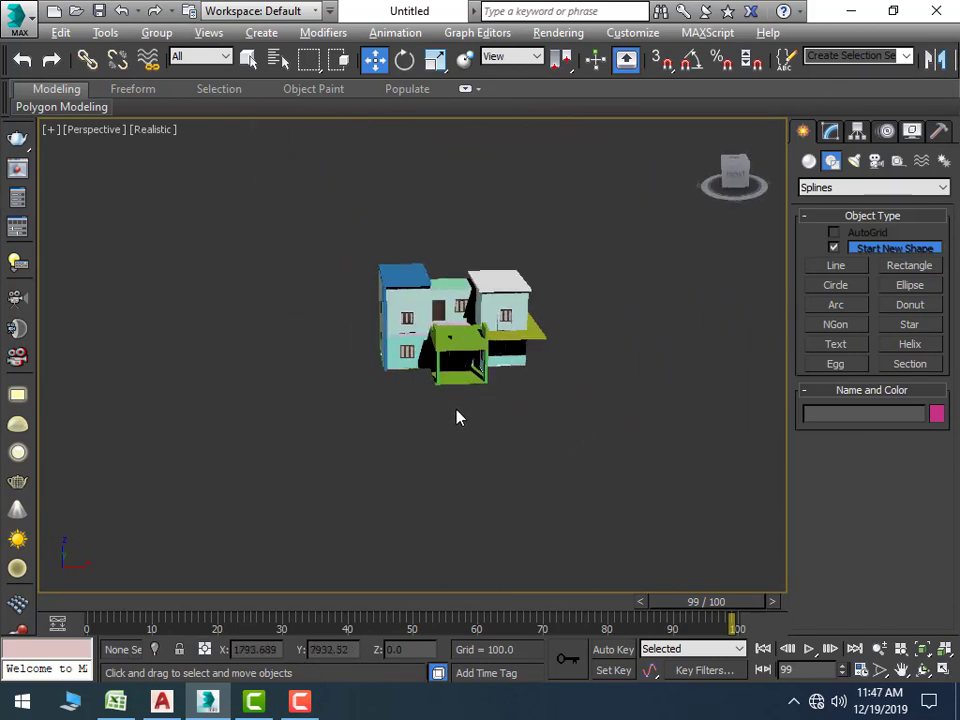
scroll(488, 377, up, 6)
mouse_move(488, 377)
alt+middle_down()
mouse_move(469, 452)
mouse_move(555, 482)
alt+middle_up()
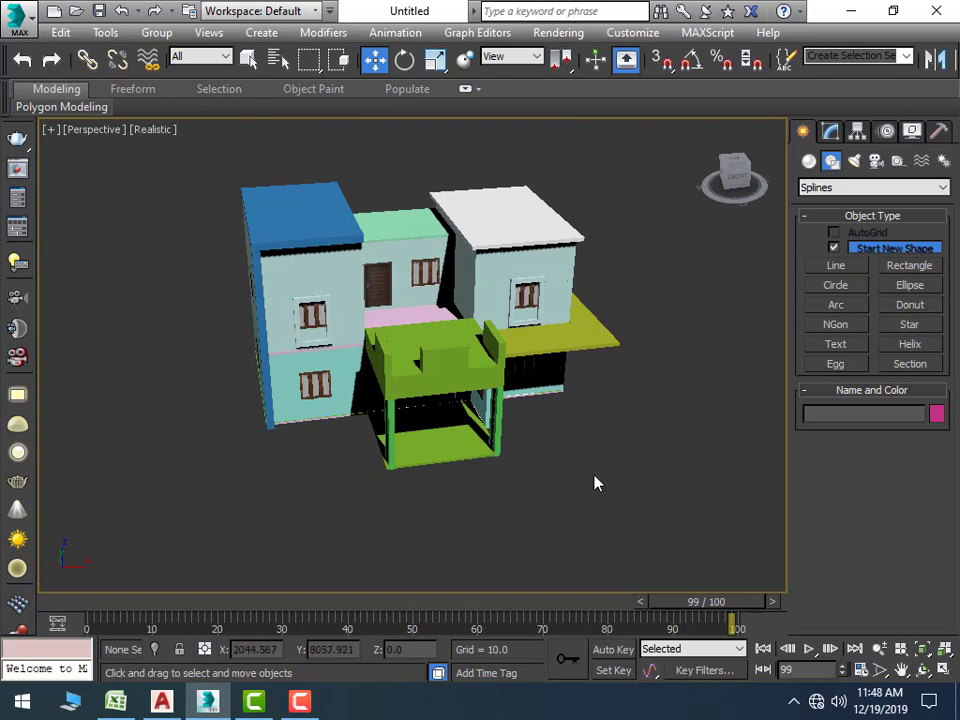
scroll(535, 490, up, 3)
scroll(525, 429, up, 3)
scroll(519, 420, down, 4)
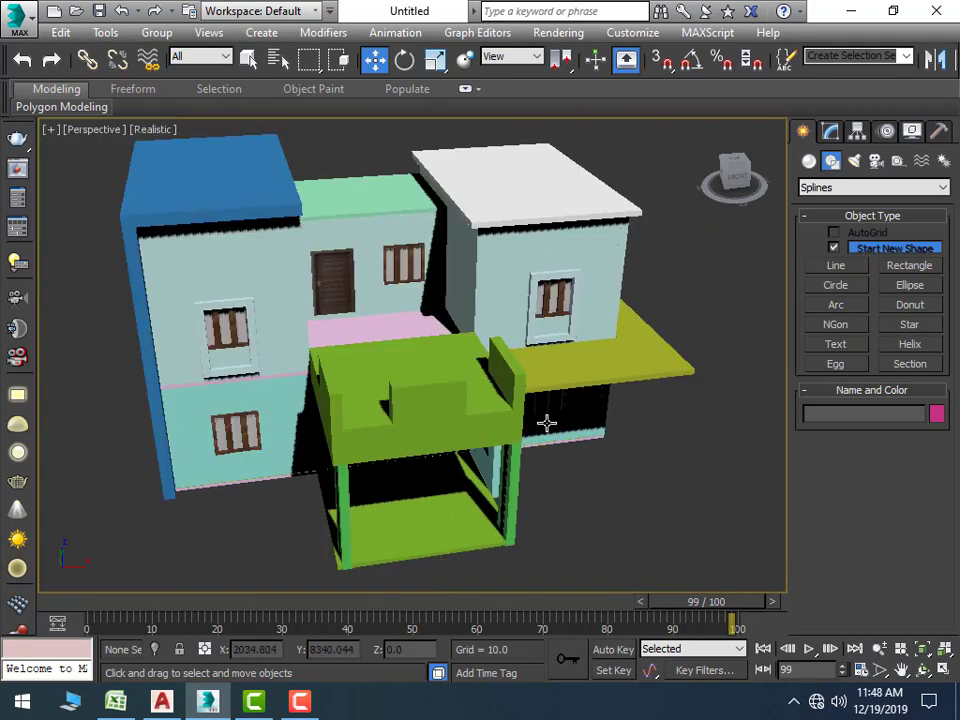
scroll(546, 422, down, 1)
Maximize the Top viewport, zoom out, and switch to standard geometry primitives
key(alt+w)
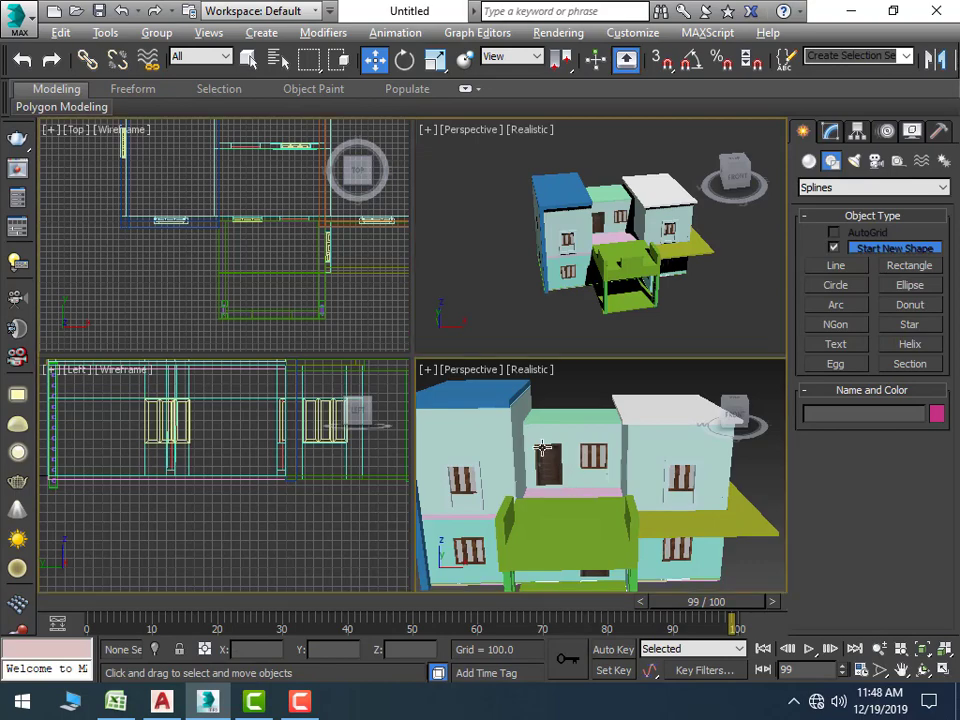
key(alt+w)
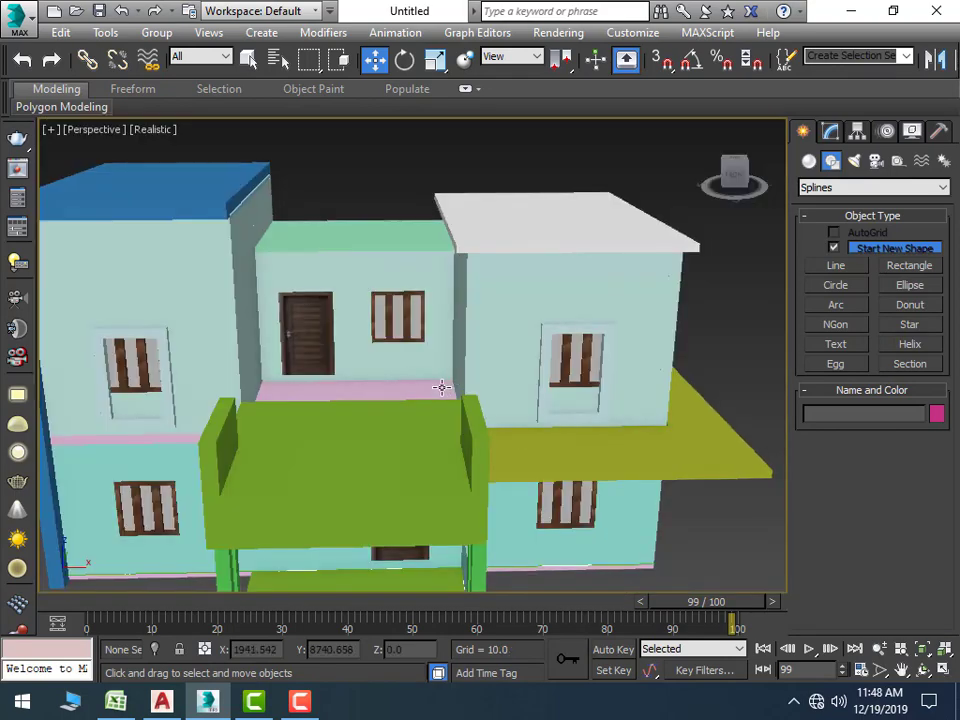
key(alt+w)
key(alt+w)
scroll(328, 375, down, 5)
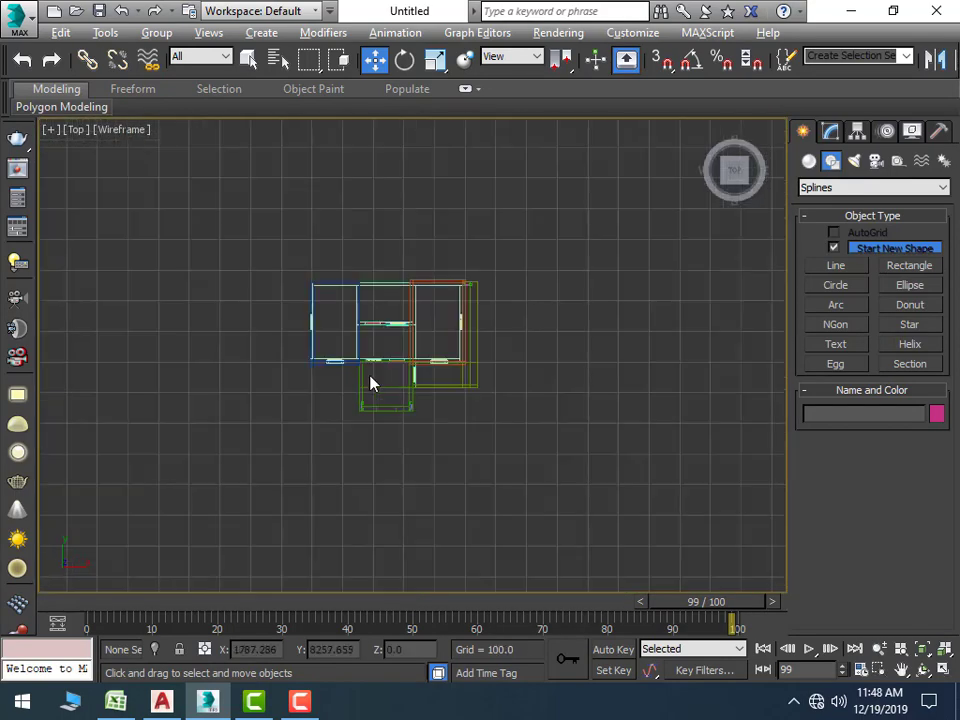
scroll(371, 386, up, 1)
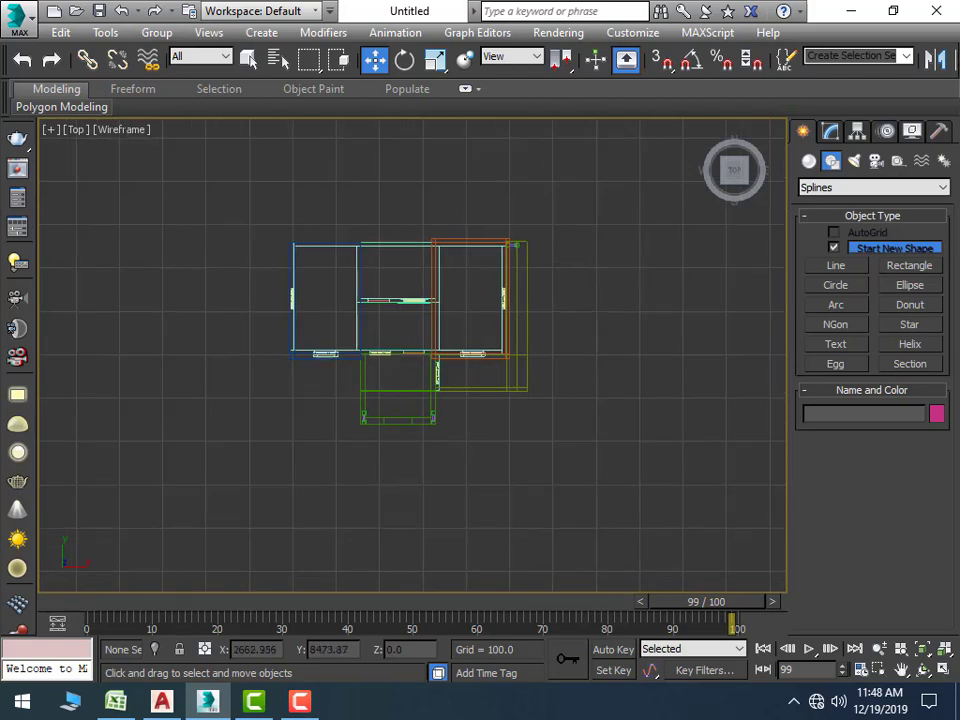
click(810, 162)
Draw the canopy slab box in the Top view with vertex snapping on
click(836, 251)
scroll(338, 353, up, 3)
scroll(381, 326, up, 2)
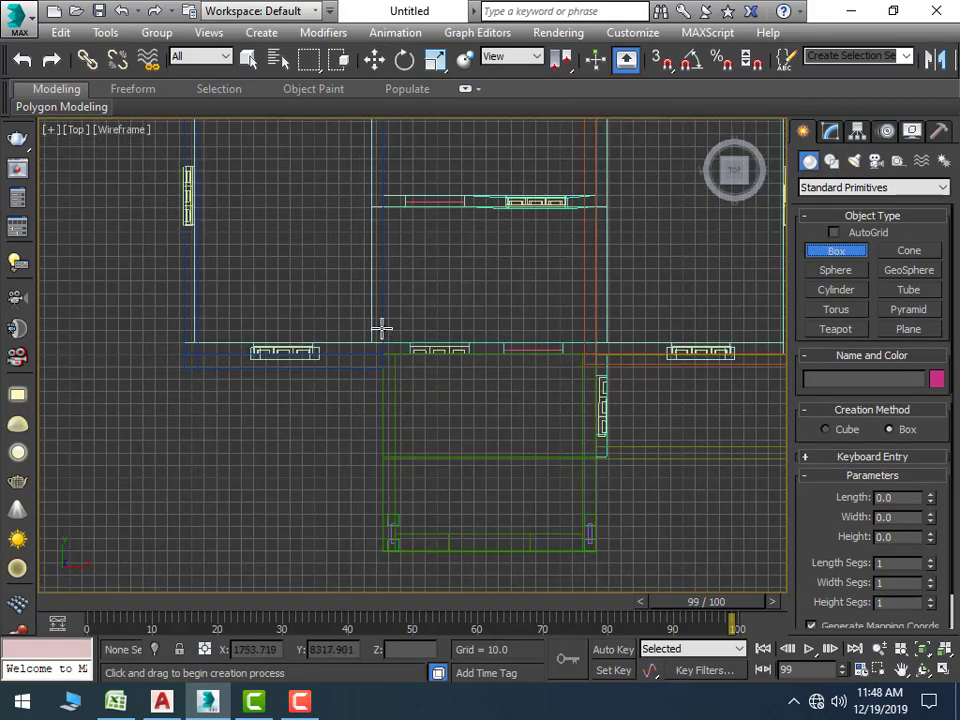
scroll(328, 370, up, 2)
middle_drag(336, 299, 261, 330)
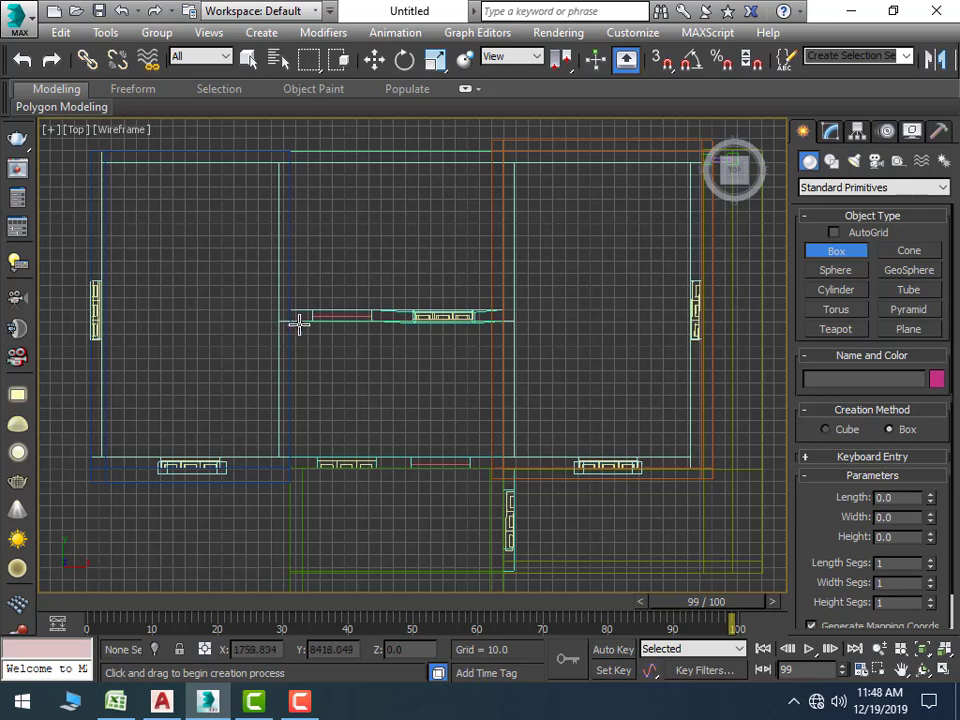
click(662, 58)
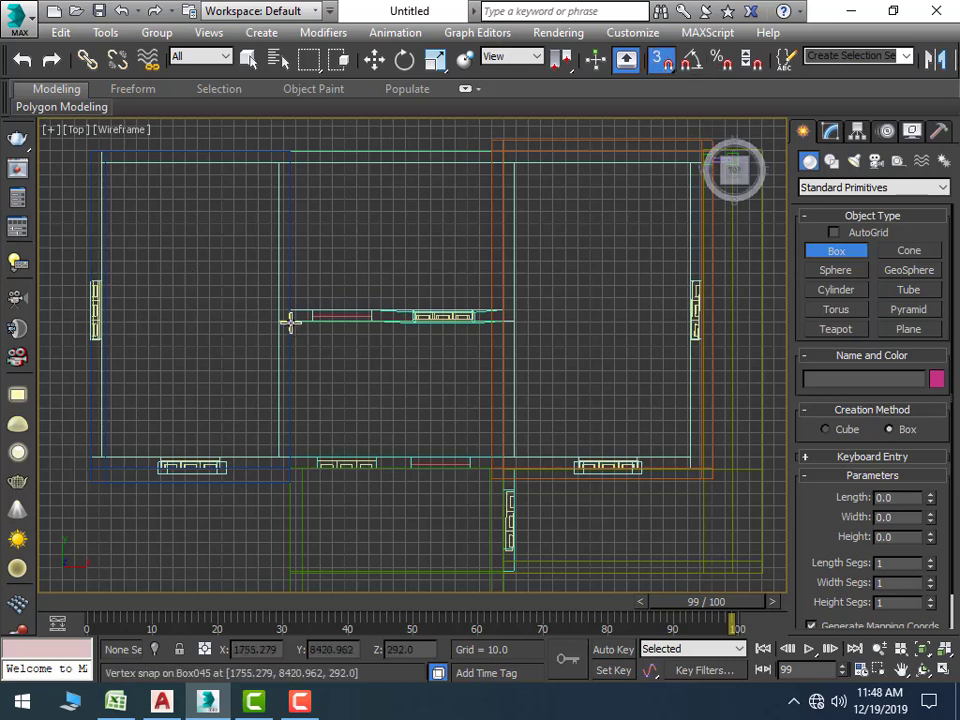
drag(290, 322, 491, 383)
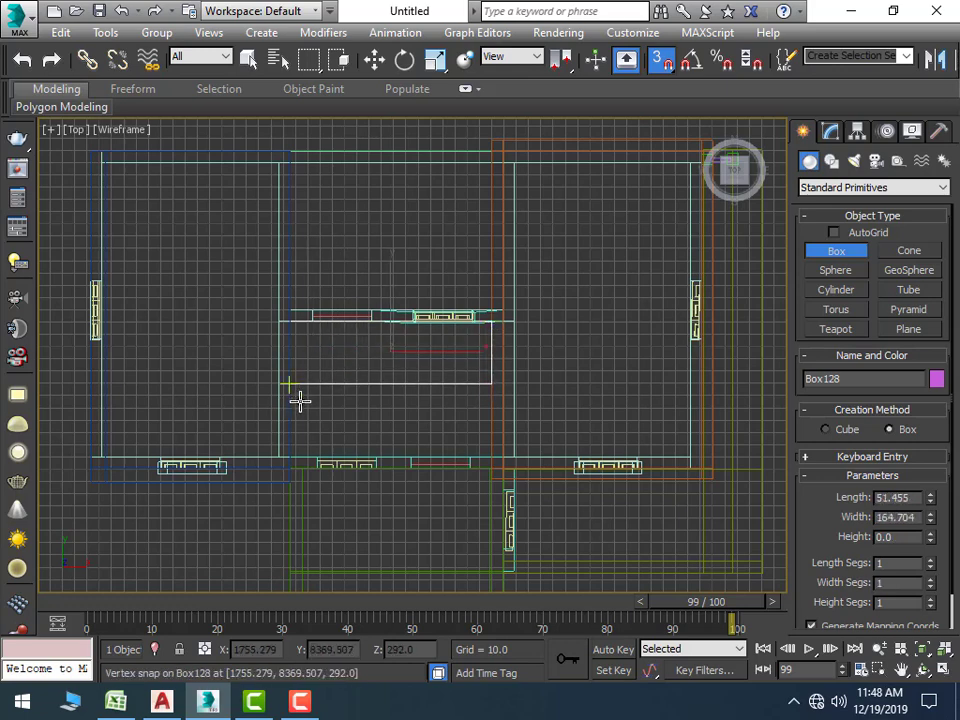
key(w)
Set the canopy slab's Height to 6
click(830, 131)
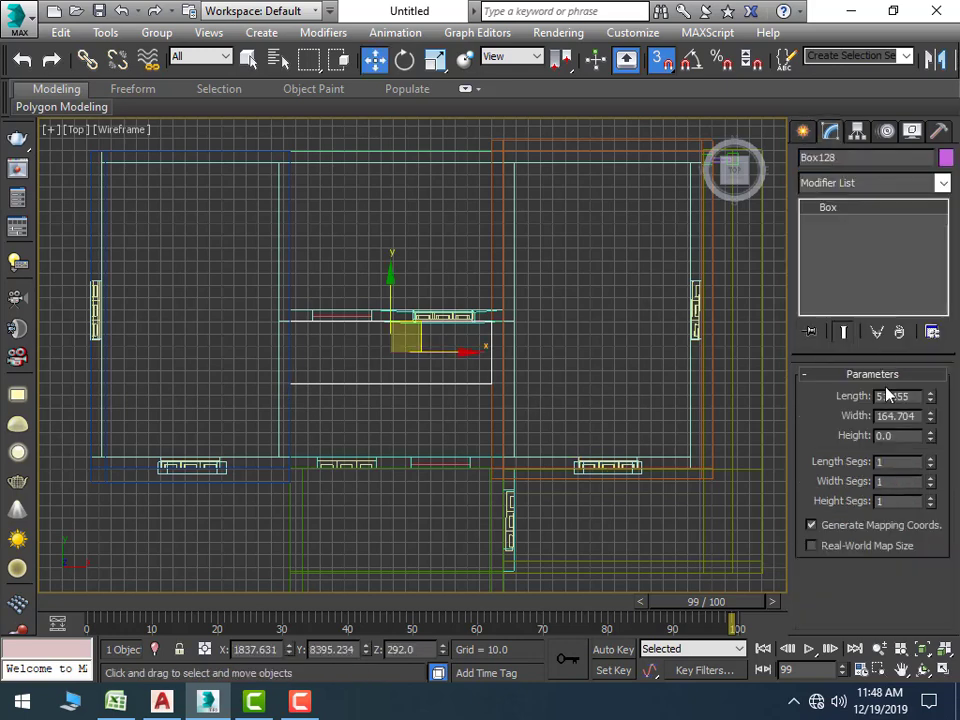
double_click(890, 436)
text(6)
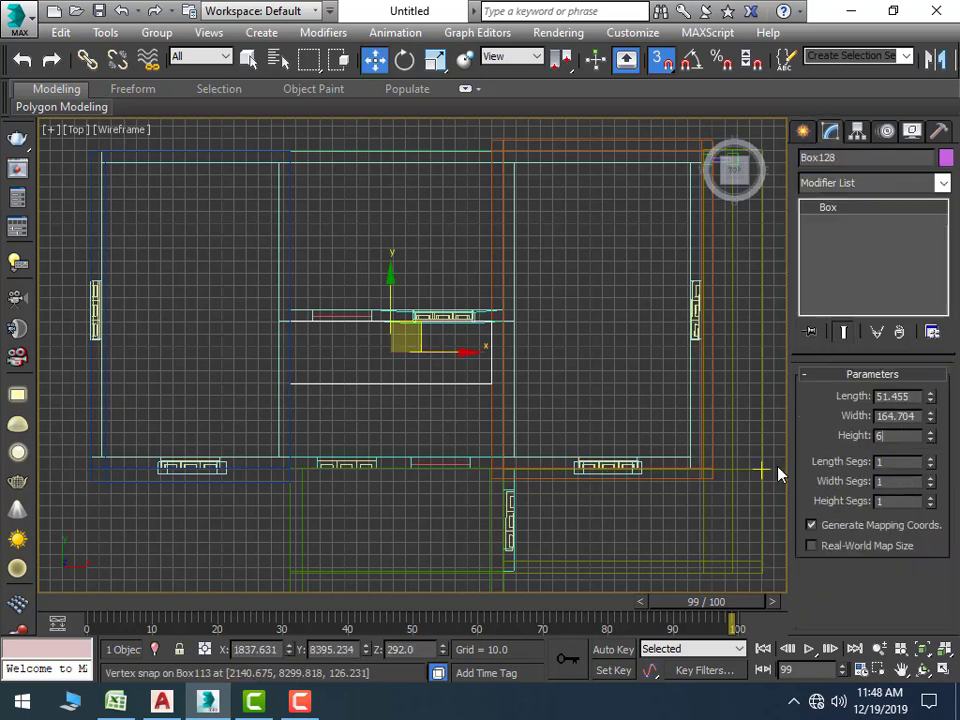
key(Return)
scroll(377, 459, up, 2)
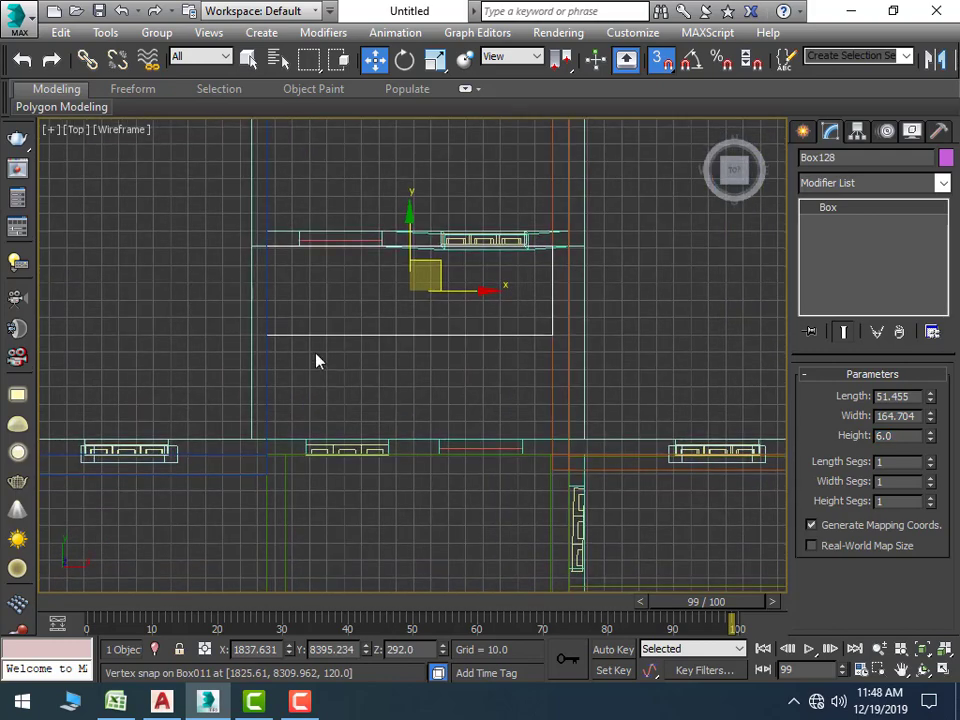
Draw a long beam box alongside the canopy slab
click(265, 347)
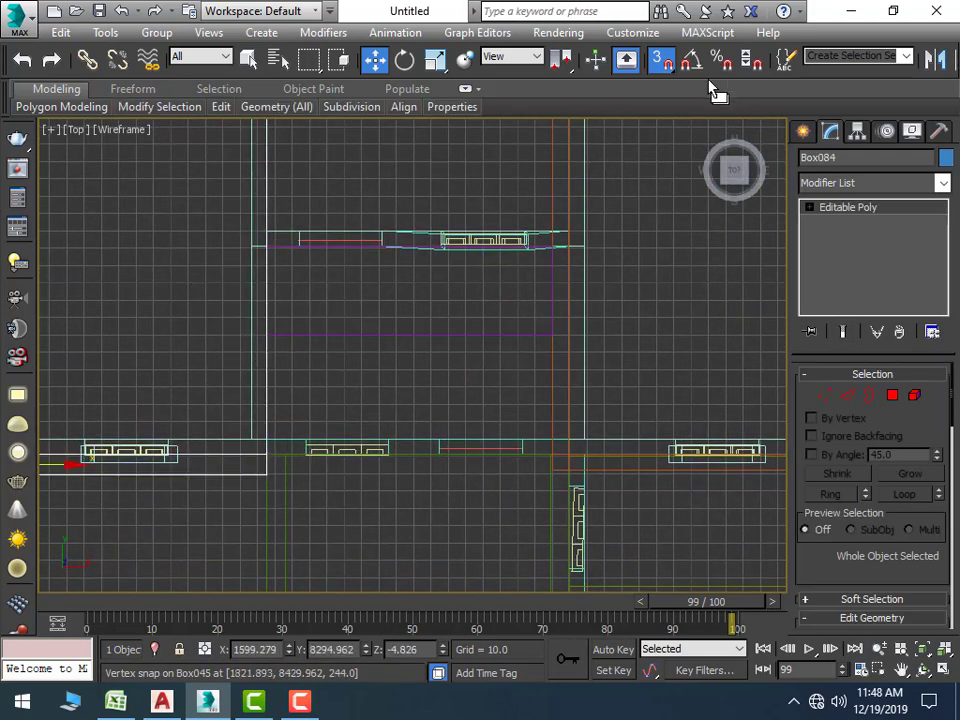
click(803, 132)
click(836, 250)
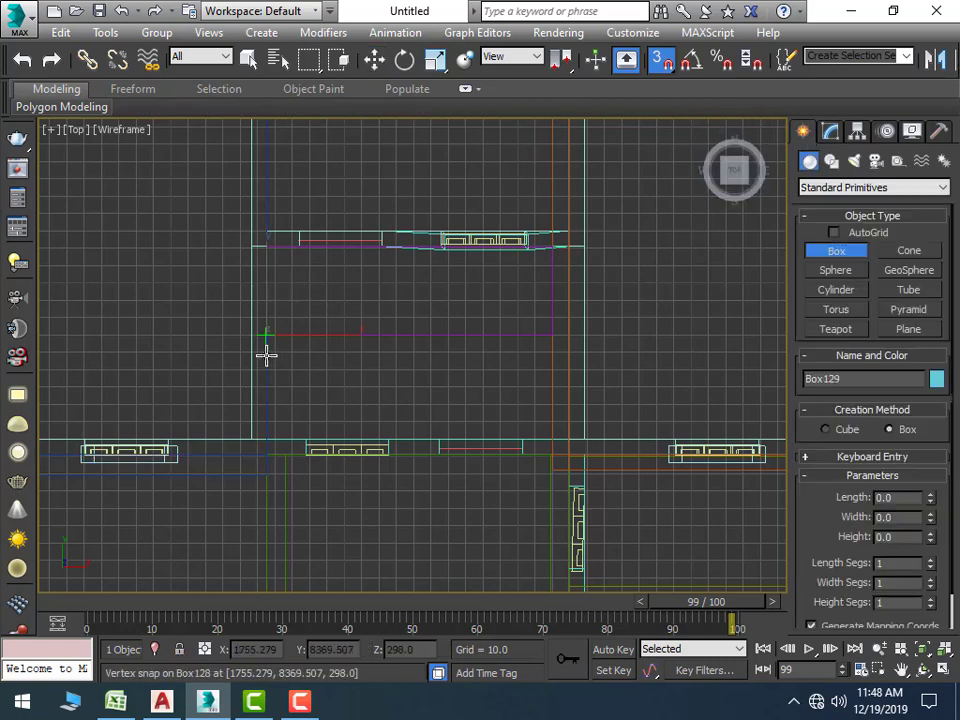
mouse_move(267, 352)
mouse_down()
mouse_move(496, 382)
mouse_move(549, 377)
mouse_up()
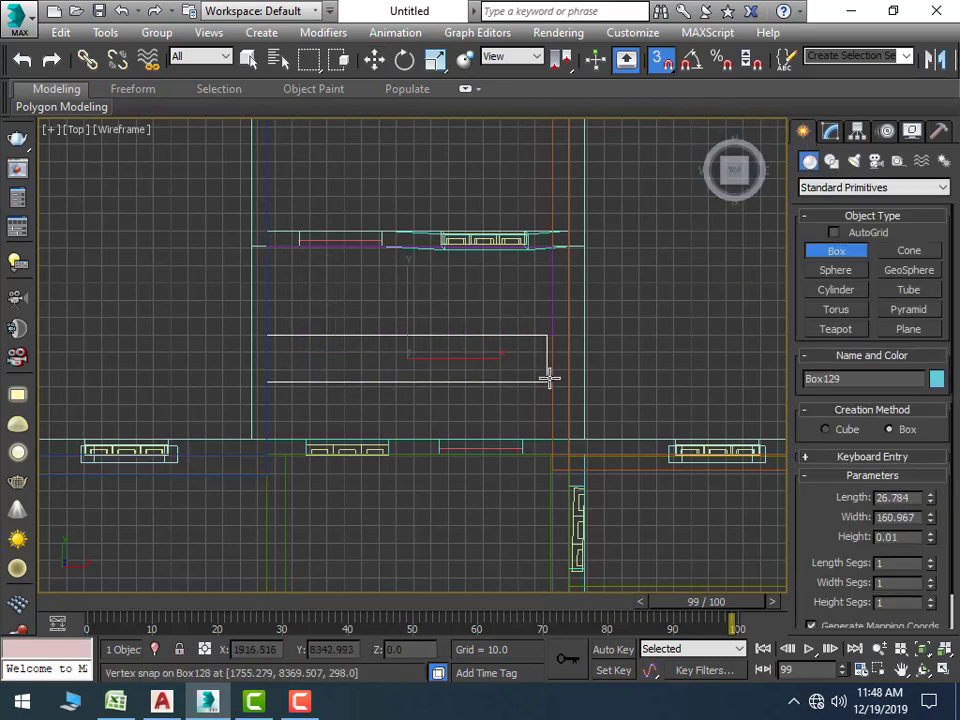
click(552, 377)
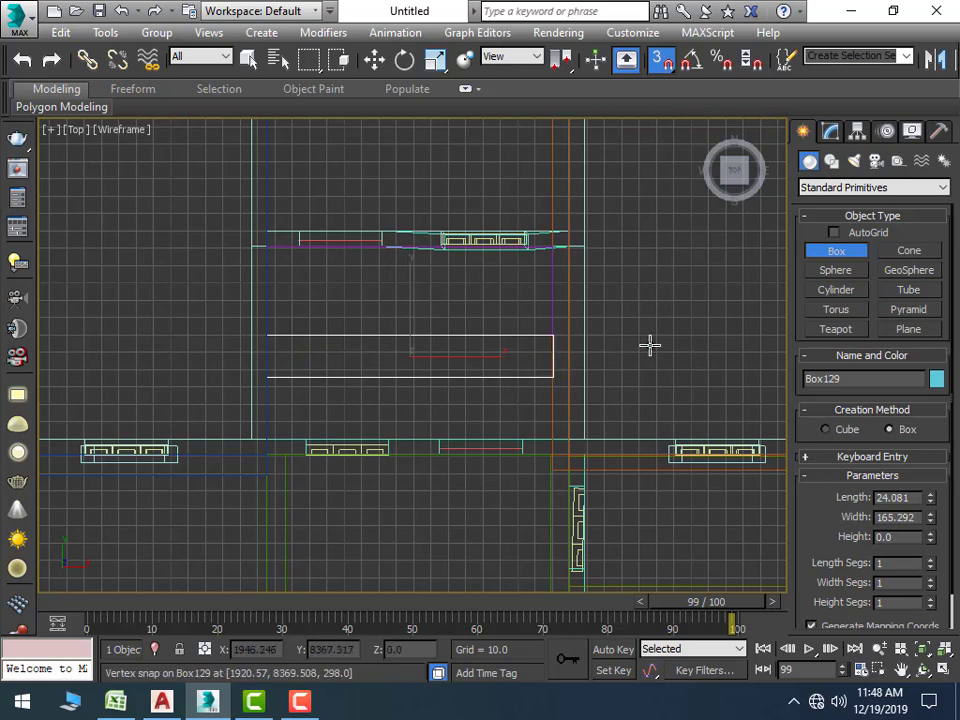
Size the beam Box129 to Length 8.669, Width 165.292, Height 6
click(831, 131)
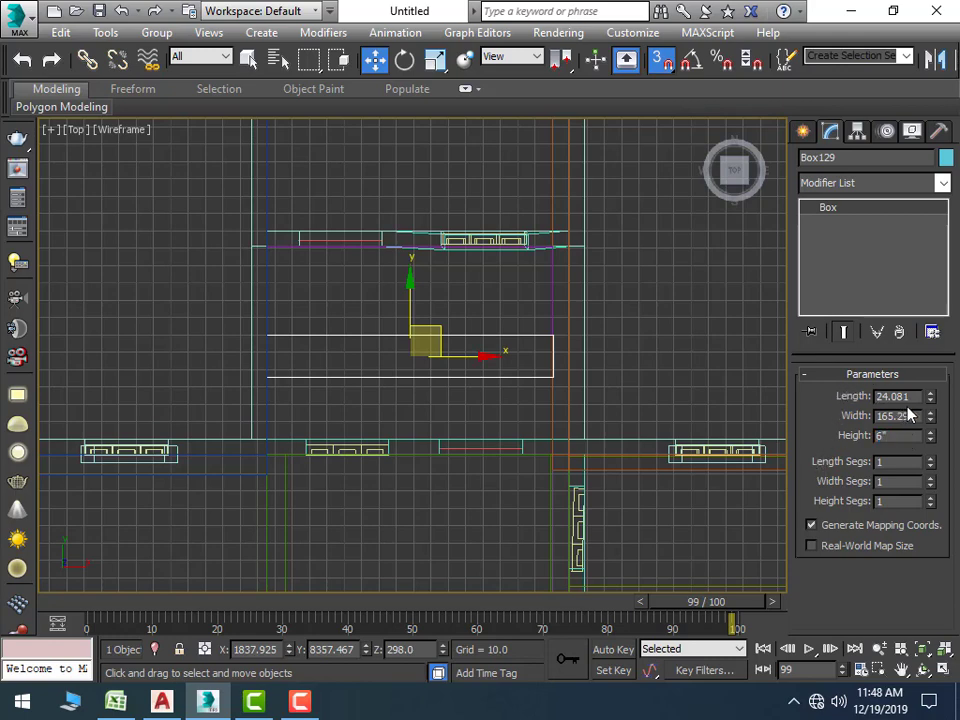
drag(930, 425, 930, 436)
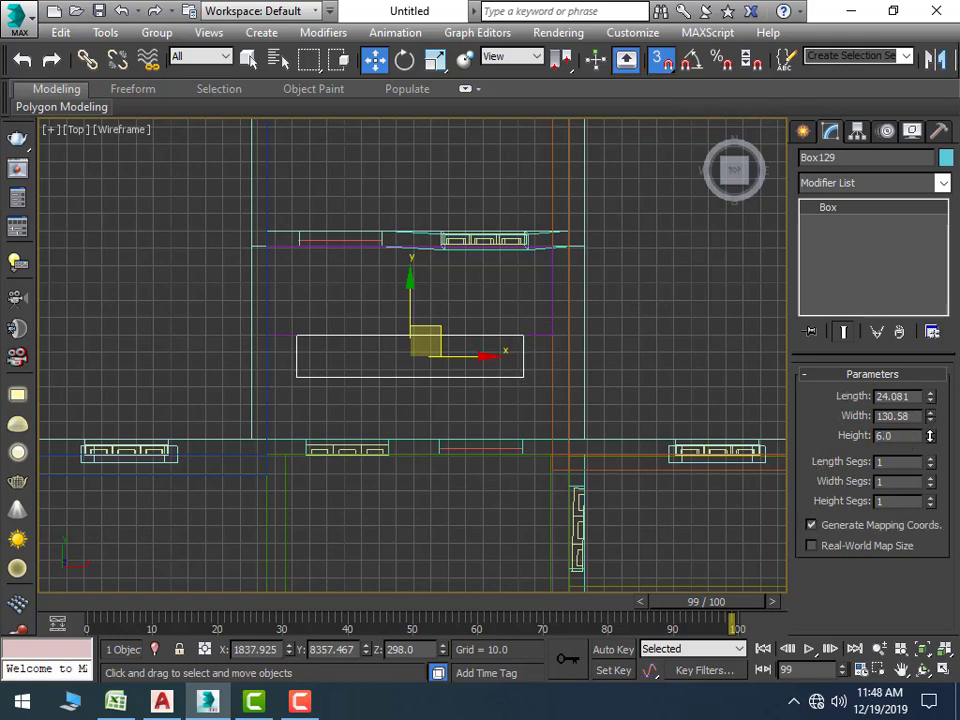
key(ctrl+z)
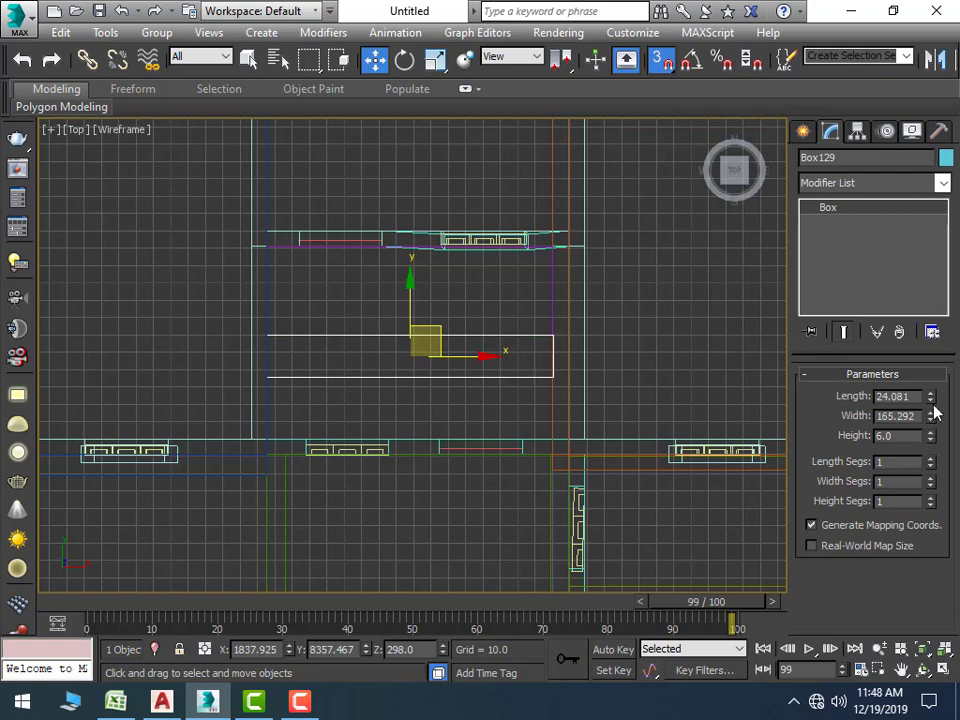
drag(930, 405, 903, 461)
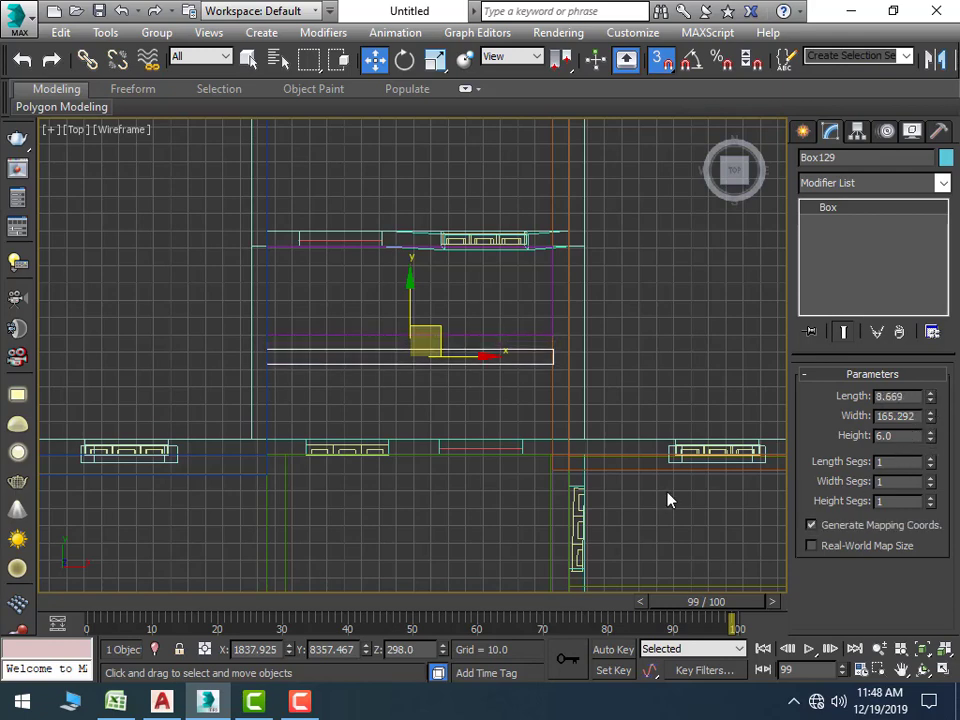
Turn off snapping and Shift-drag a copy of the beam downward
middle_drag(369, 288, 398, 256)
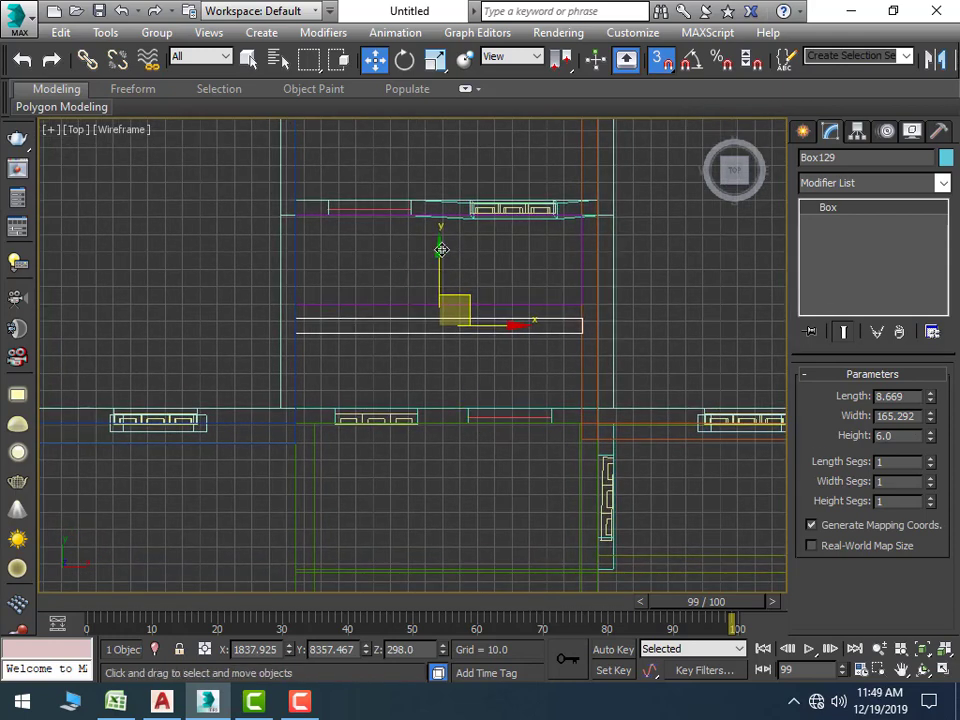
click(654, 66)
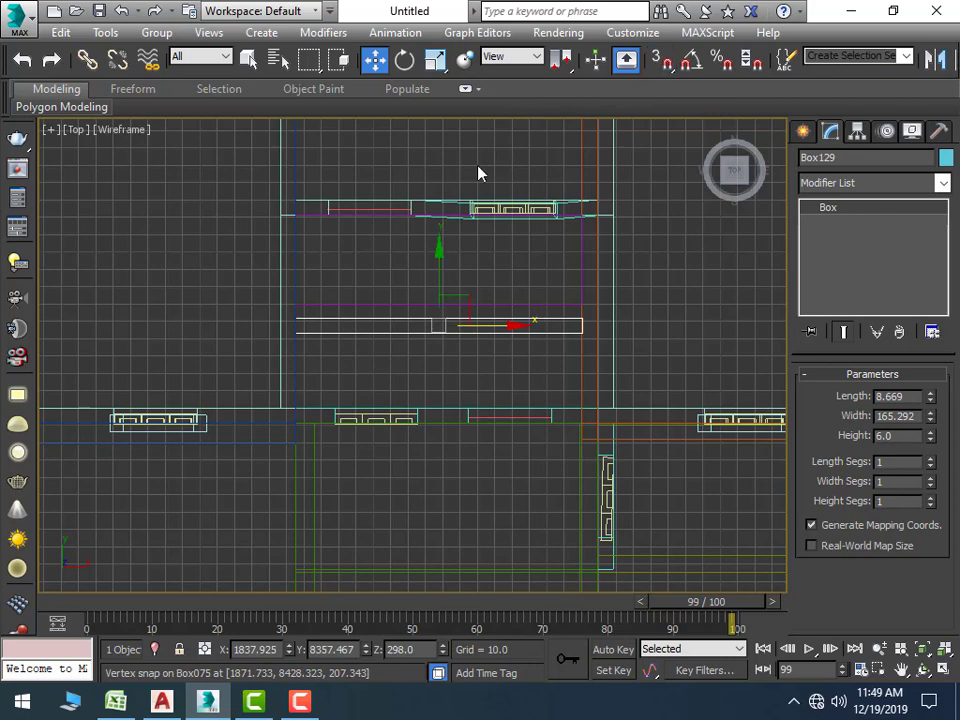
shift+drag(447, 265, 442, 290)
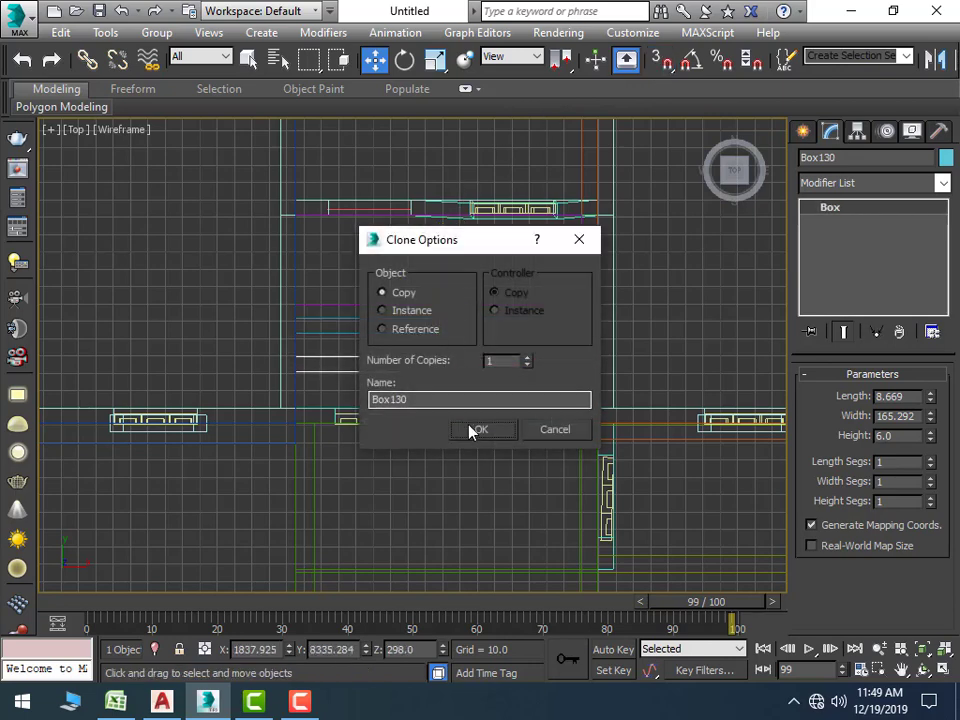
Keep the beam copy as Box130 and view the canopy in a maximized Perspective viewport
click(469, 430)
middle_drag(439, 332, 461, 277)
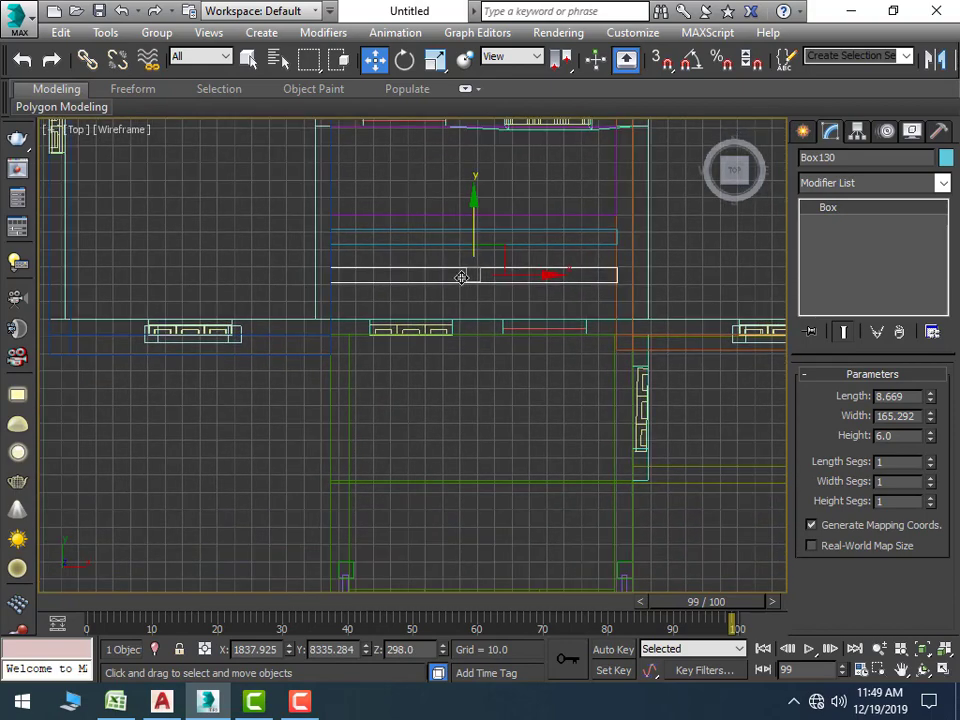
key(alt+w)
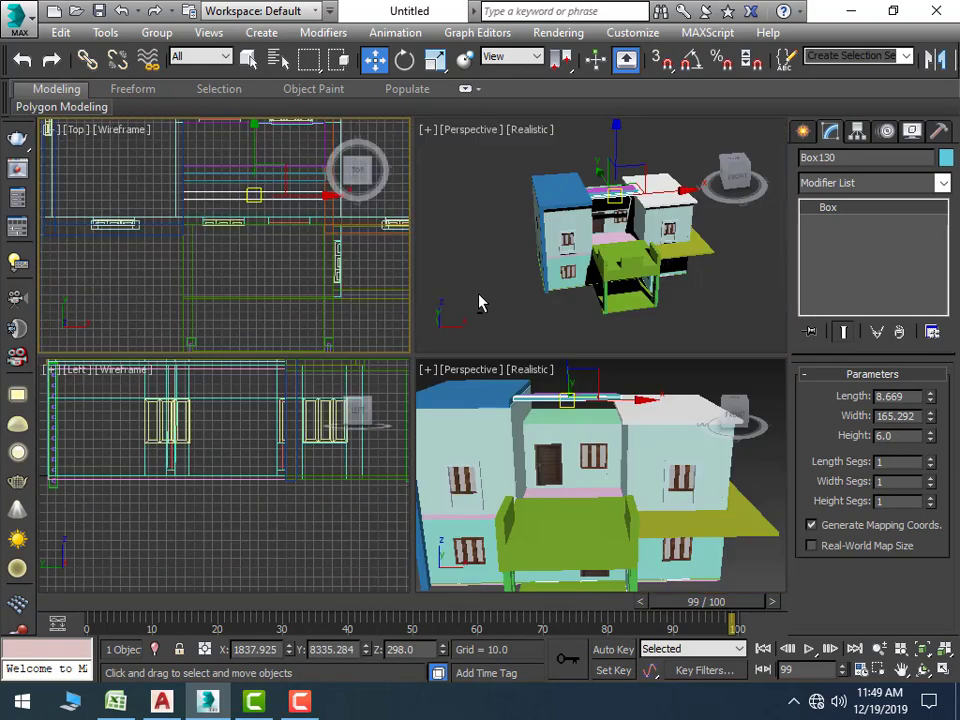
key(alt+w)
scroll(502, 410, down, 6)
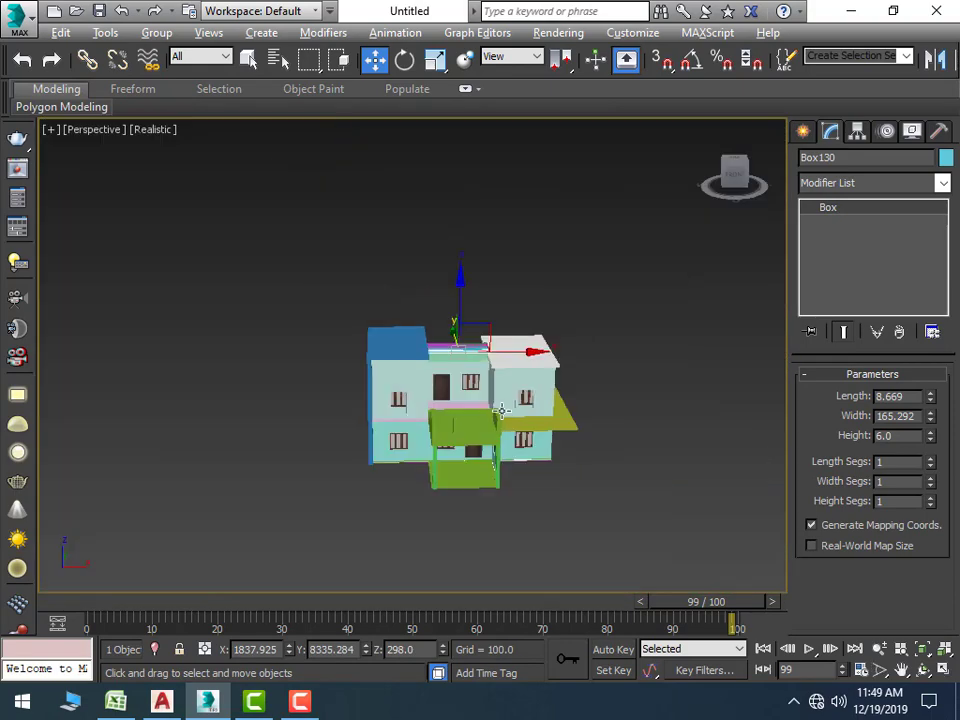
alt+middle_drag(503, 508, 446, 540)
scroll(450, 369, up, 5)
mouse_move(450, 369)
alt+middle_down()
mouse_move(439, 424)
mouse_move(410, 403)
alt+middle_up()
scroll(503, 331, up, 5)
Select the magenta slab and both cyan beams and lower them together in Z
click(553, 213)
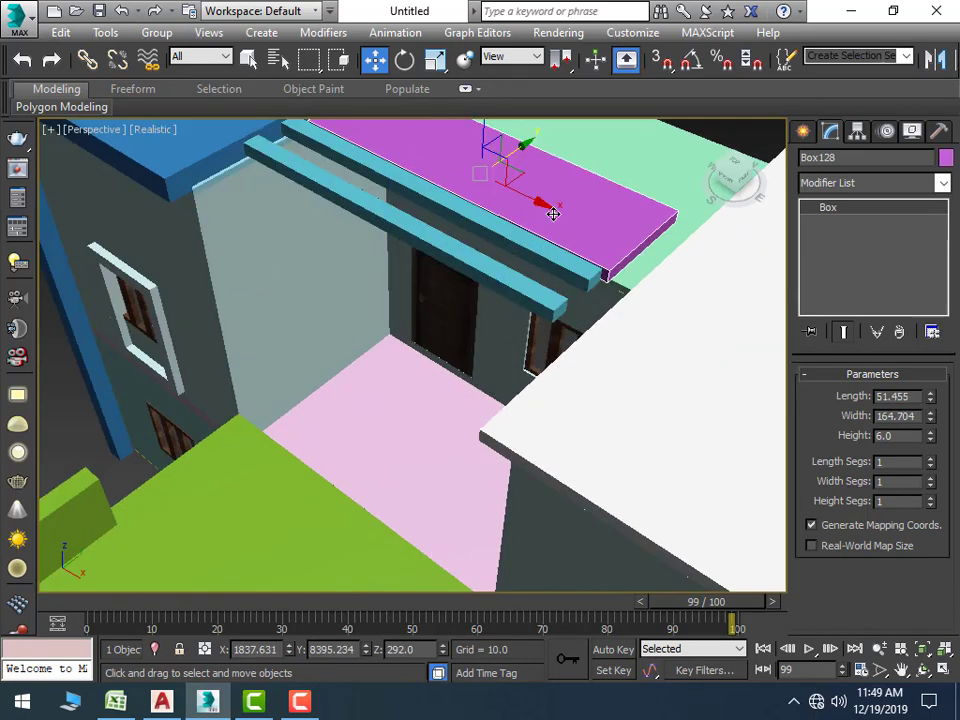
ctrl+click(372, 208)
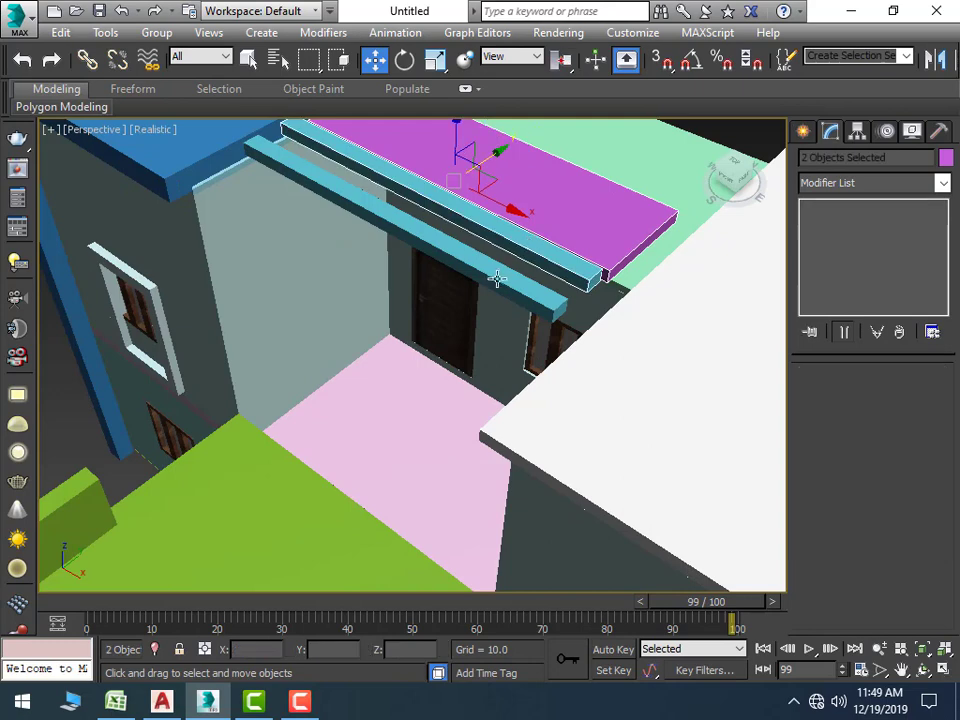
ctrl+click(373, 184)
alt+middle_drag(373, 186, 325, 205)
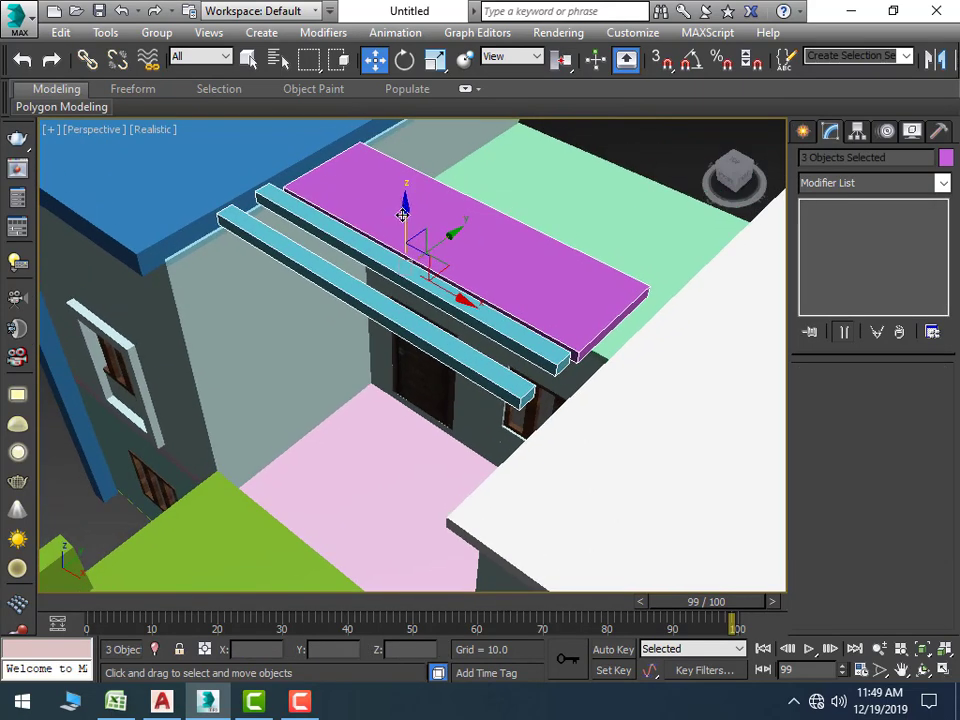
mouse_move(402, 214)
mouse_down()
mouse_move(409, 368)
mouse_move(420, 336)
mouse_up()
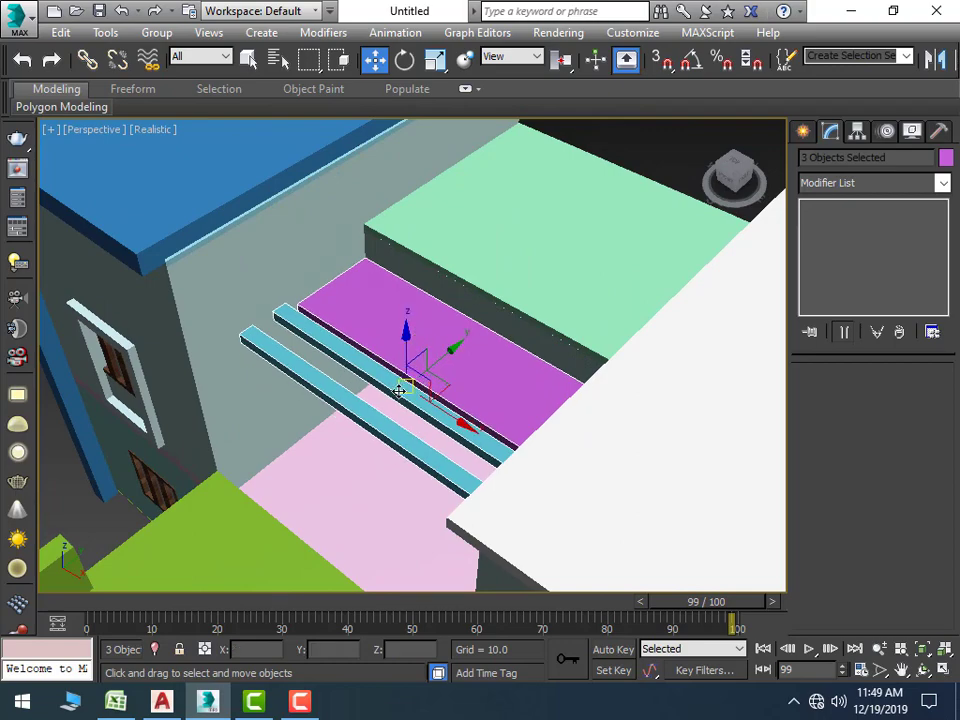
mouse_move(334, 433)
alt+middle_down()
mouse_move(418, 383)
mouse_move(439, 407)
mouse_move(388, 423)
mouse_move(418, 414)
mouse_move(407, 439)
mouse_move(332, 384)
mouse_move(304, 428)
mouse_move(343, 375)
mouse_move(345, 287)
mouse_move(321, 409)
alt+middle_up()
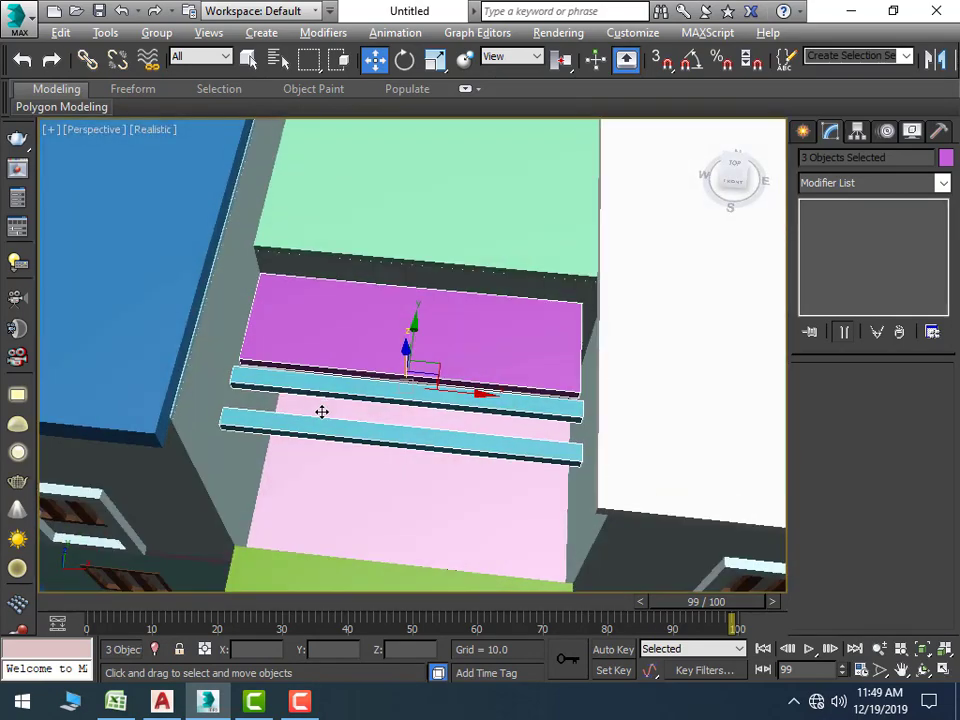
scroll(409, 416, up, 3)
Scale the slab and beams to about 115% along X, then deselect everything
key(r)
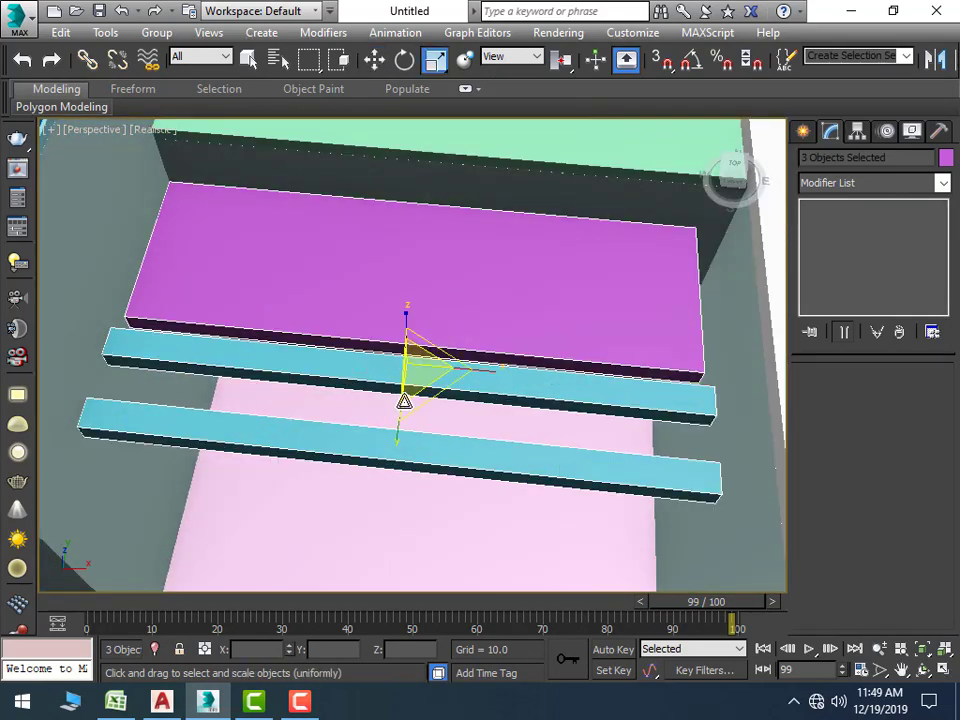
drag(476, 369, 488, 374)
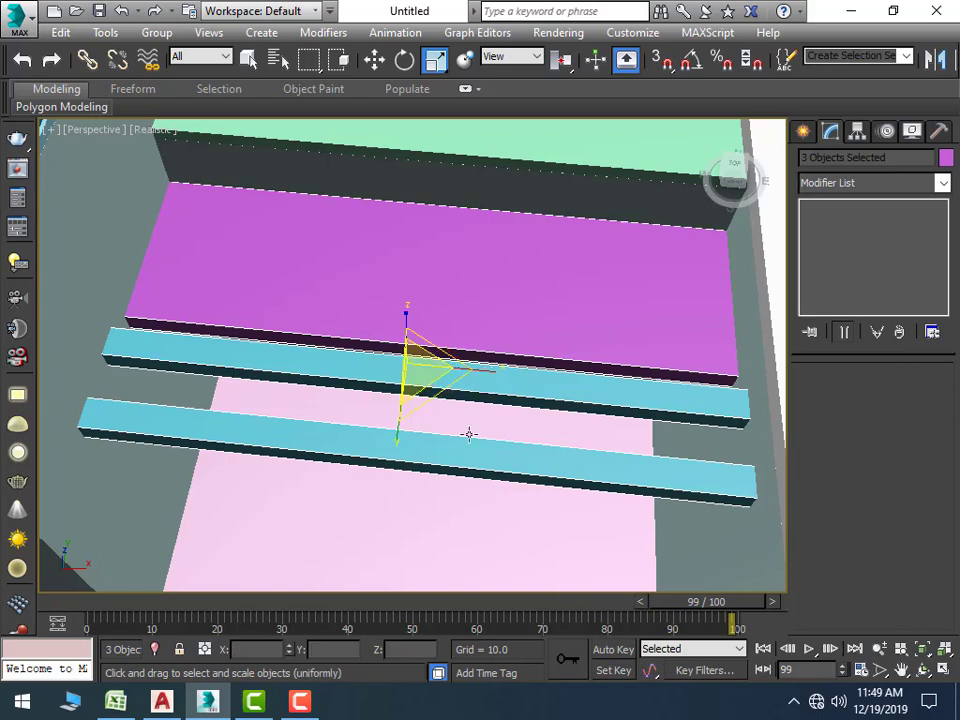
scroll(409, 488, down, 3)
mouse_move(409, 488)
alt+middle_down()
mouse_move(410, 385)
mouse_move(402, 450)
mouse_move(375, 402)
mouse_move(308, 436)
alt+middle_up()
scroll(368, 423, down, 2)
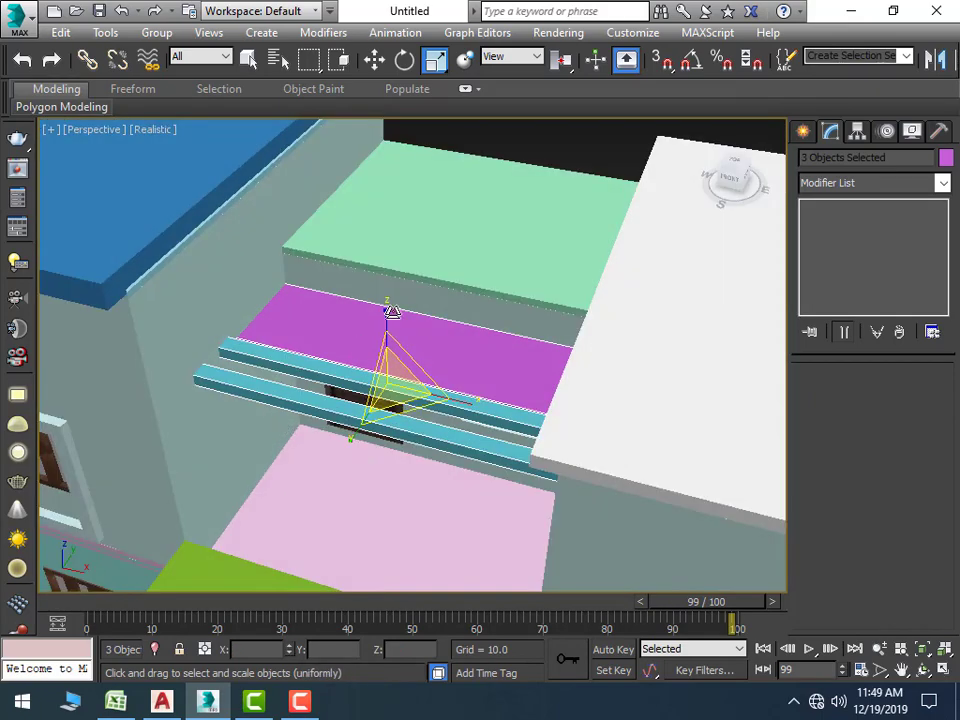
click(508, 157)
scroll(317, 501, up, 2)
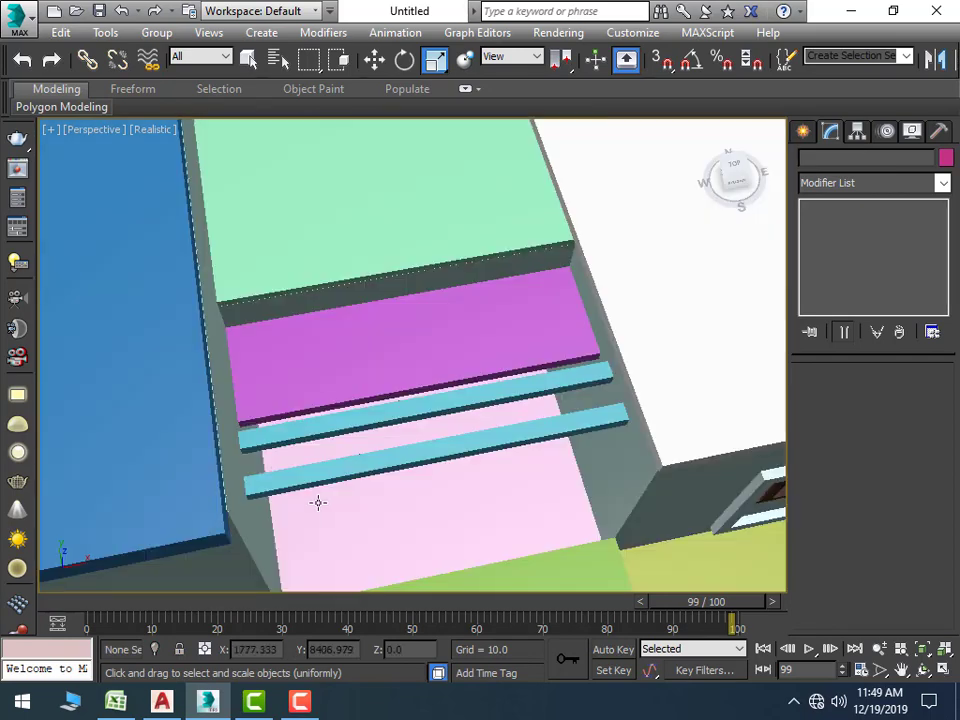
scroll(319, 496, up, 2)
scroll(319, 496, down, 3)
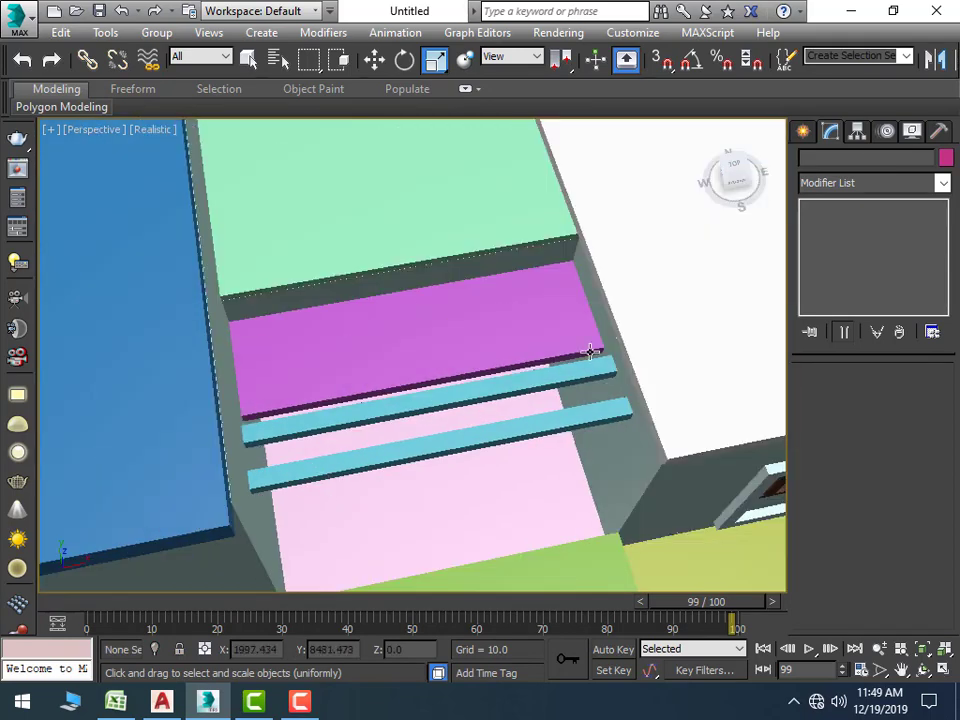
Draw a trial box on the slabs, then delete the stray cyan box
click(806, 133)
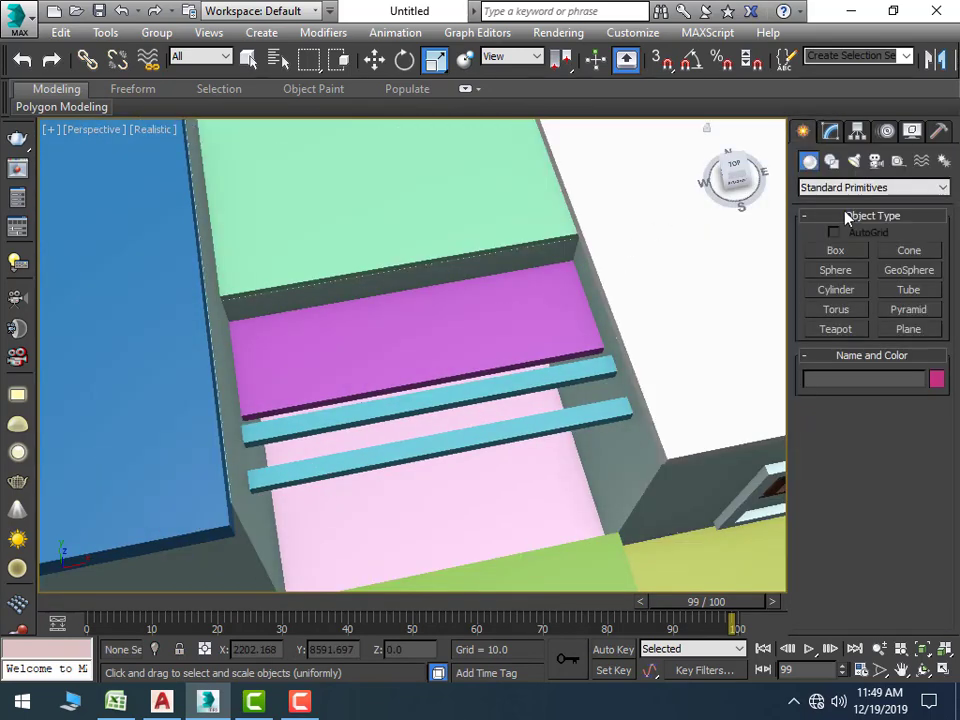
click(823, 257)
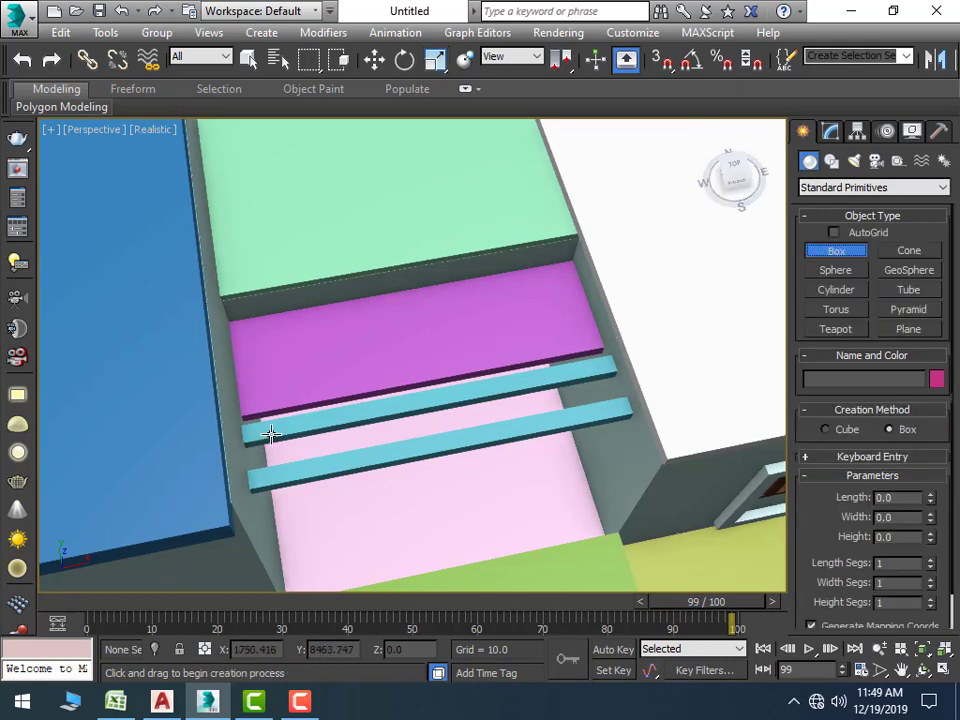
mouse_move(270, 436)
mouse_down()
mouse_move(285, 463)
mouse_move(300, 466)
mouse_up()
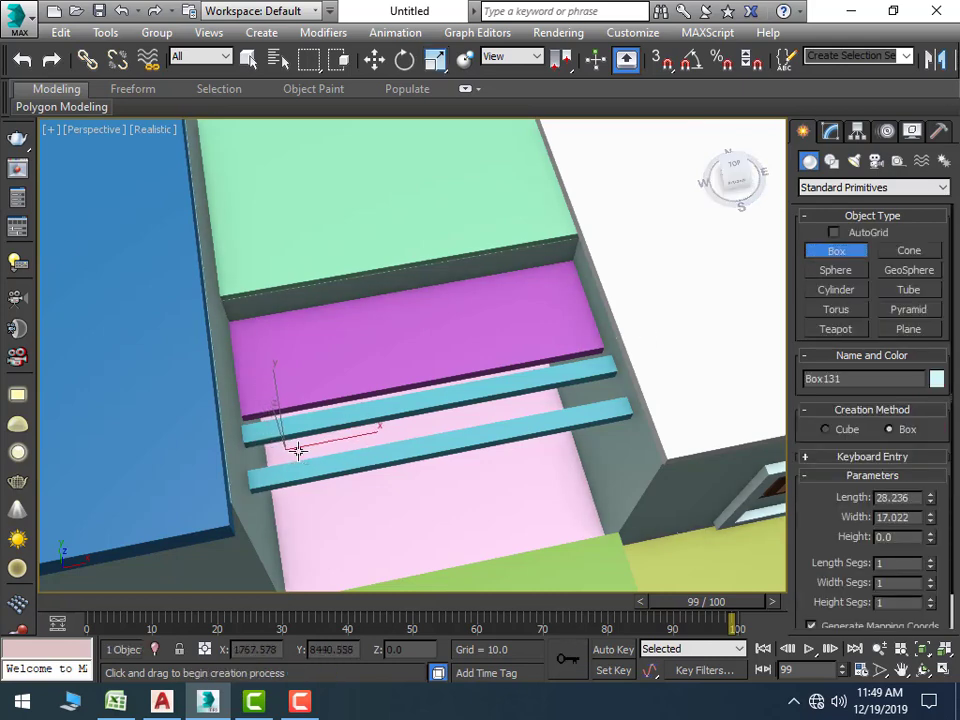
key(w)
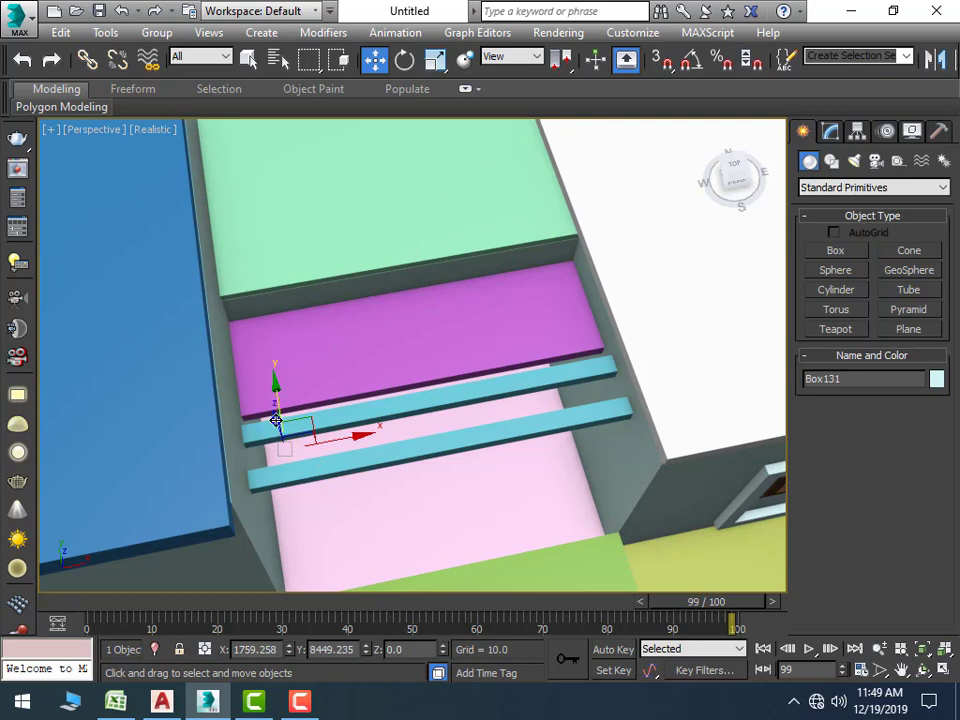
mouse_move(275, 420)
mouse_down()
mouse_move(302, 420)
mouse_move(304, 411)
mouse_up()
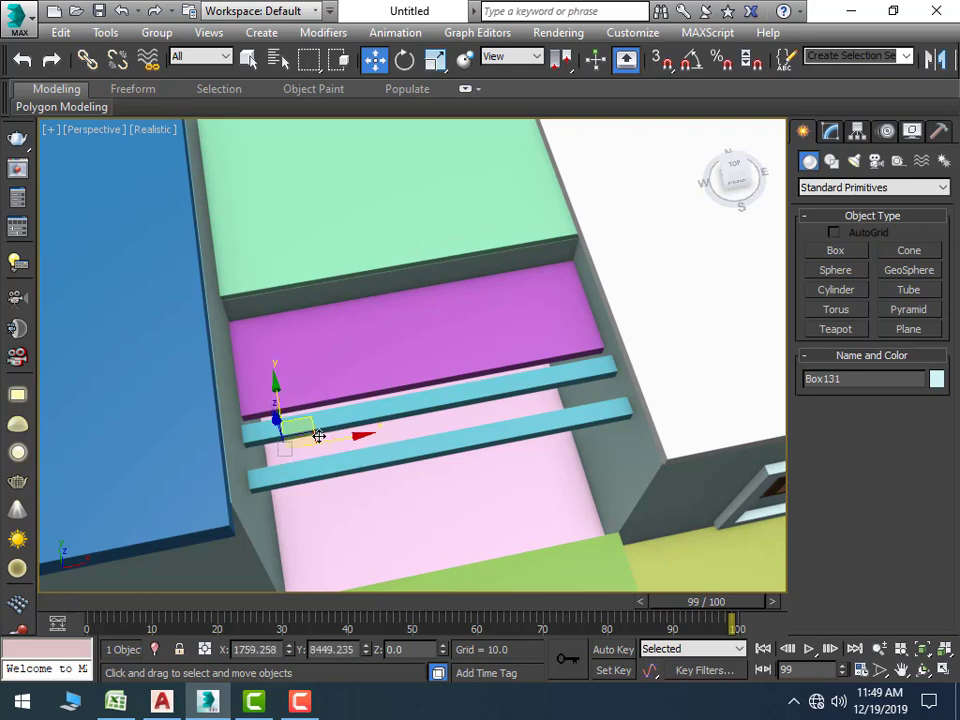
key(Delete)
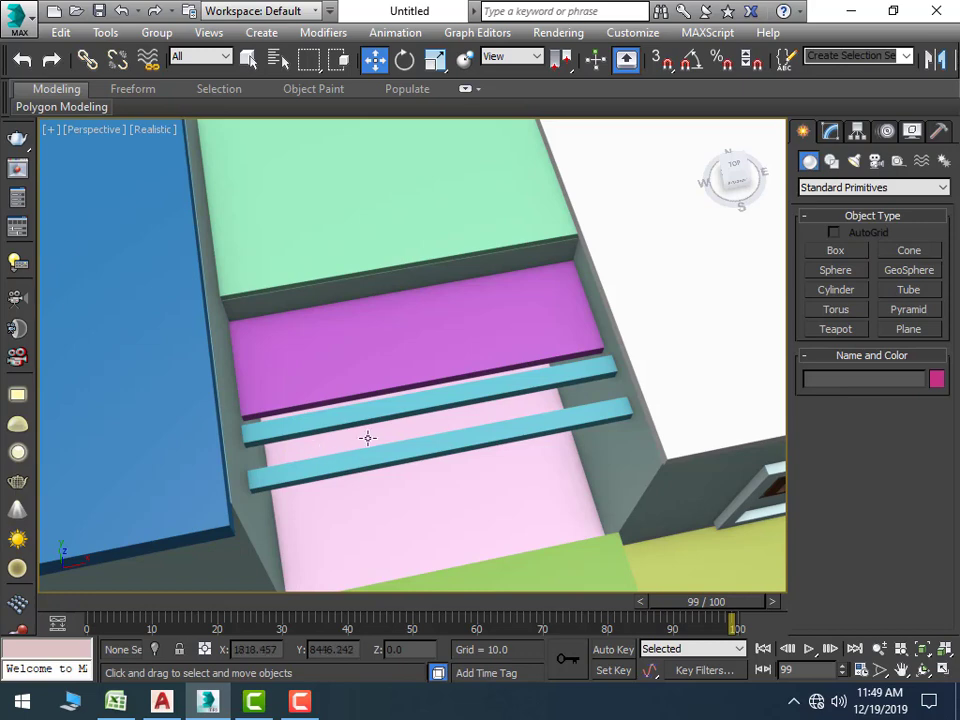
In a maximized Top view, draw a small box across the cyan slats and set its Height to 4
key(alt+w)
scroll(206, 268, up, 2)
key(alt+w)
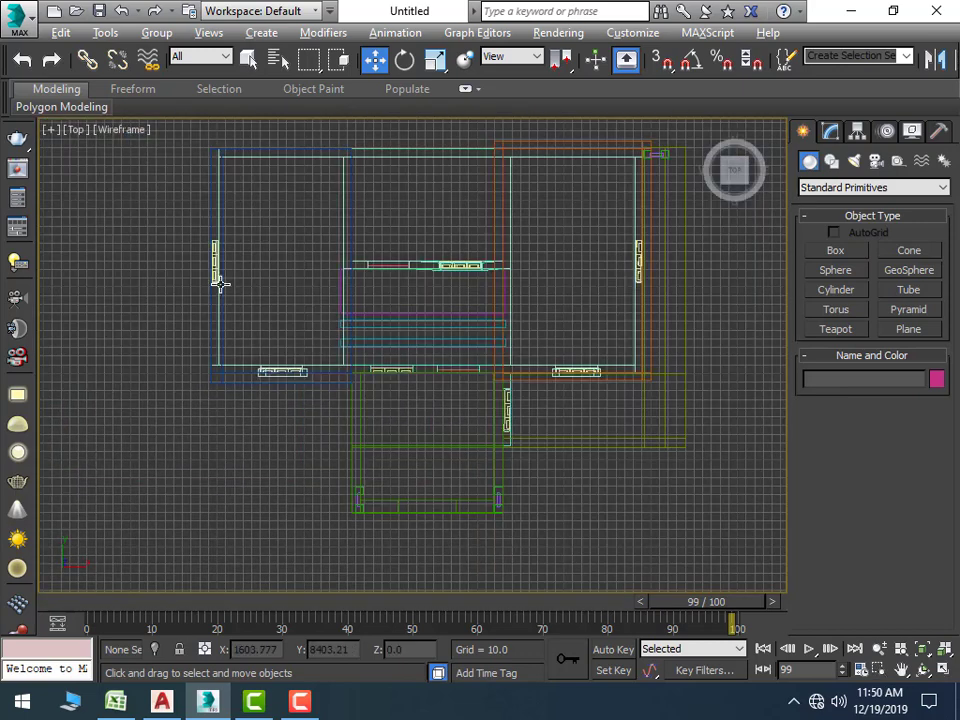
scroll(445, 412, up, 2)
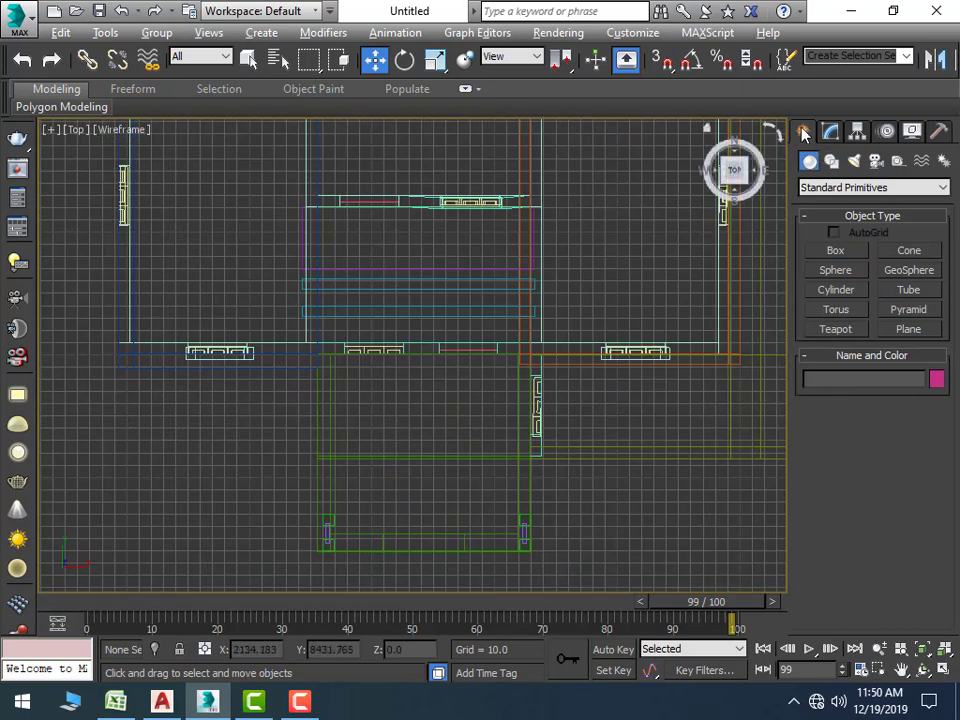
click(826, 250)
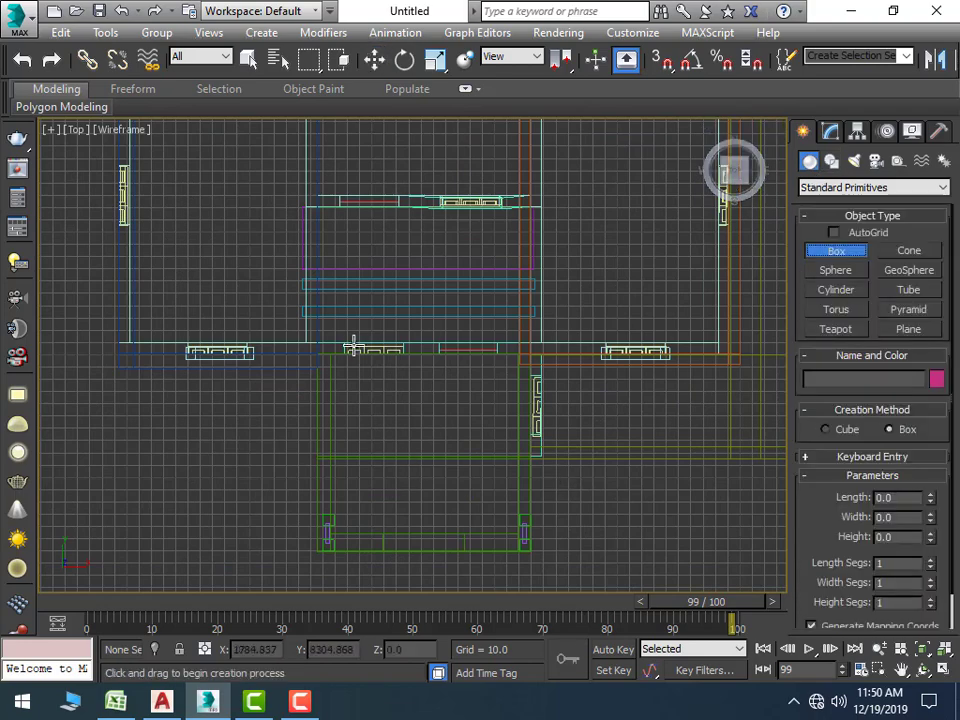
scroll(316, 294, up, 3)
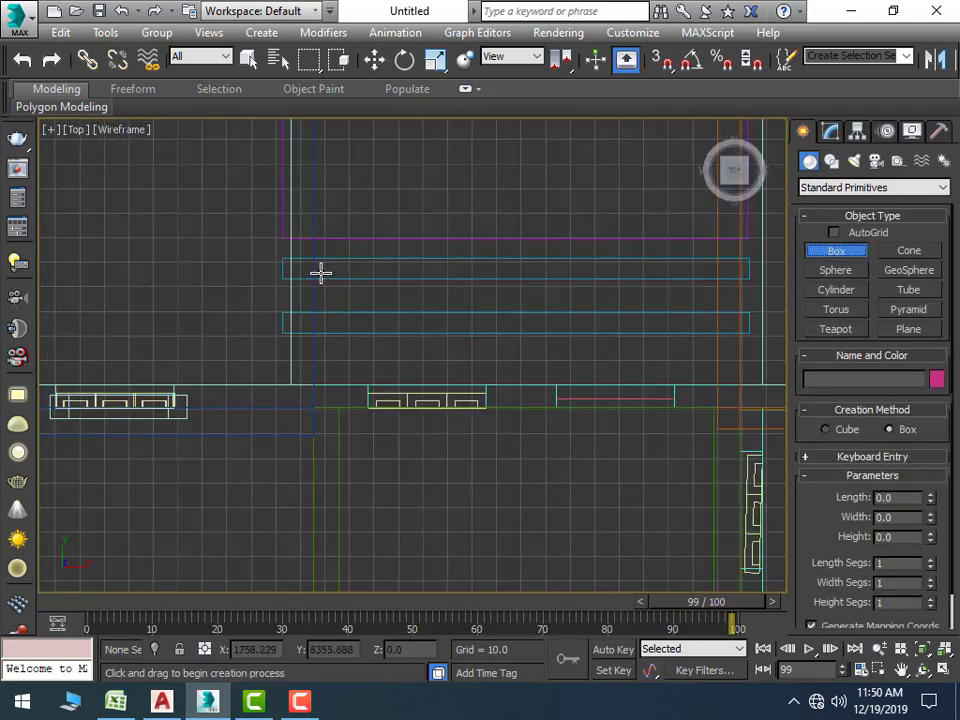
drag(335, 274, 348, 322)
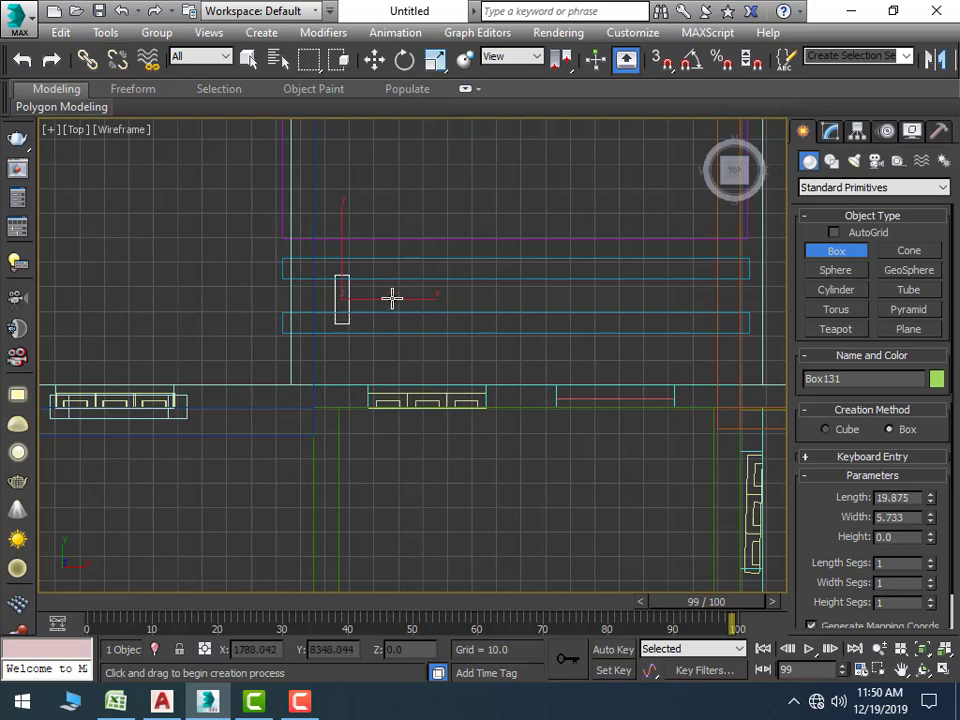
key(w)
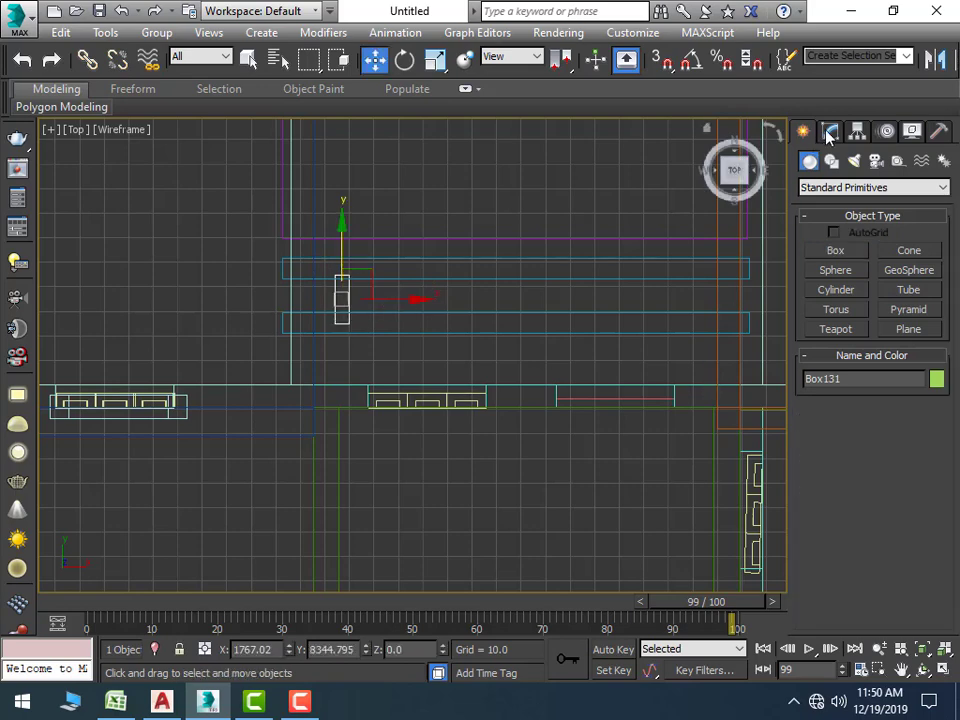
click(829, 133)
click(900, 435)
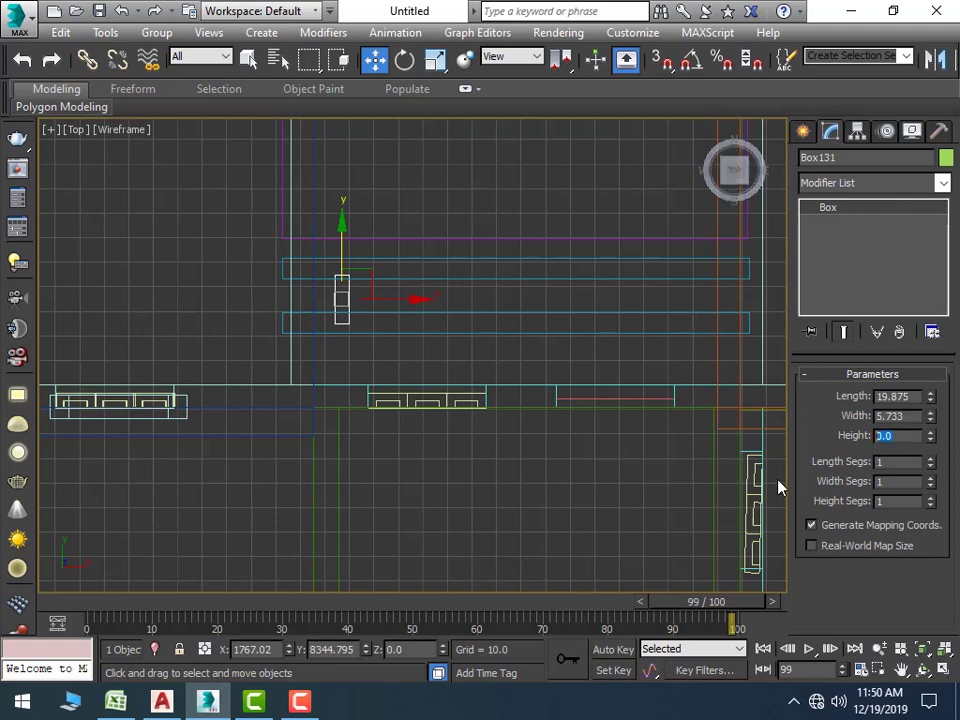
text(4)
In Perspective view, lift the new box up to canopy level, undoing a stray sideways move
key(alt+w)
key(alt+w)
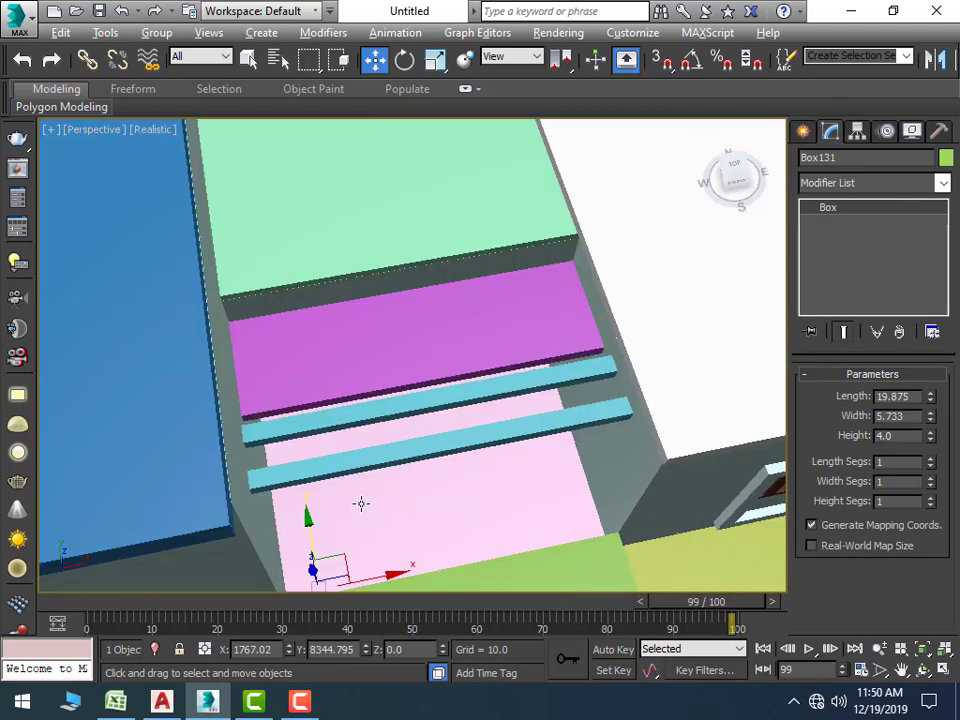
drag(302, 514, 260, 373)
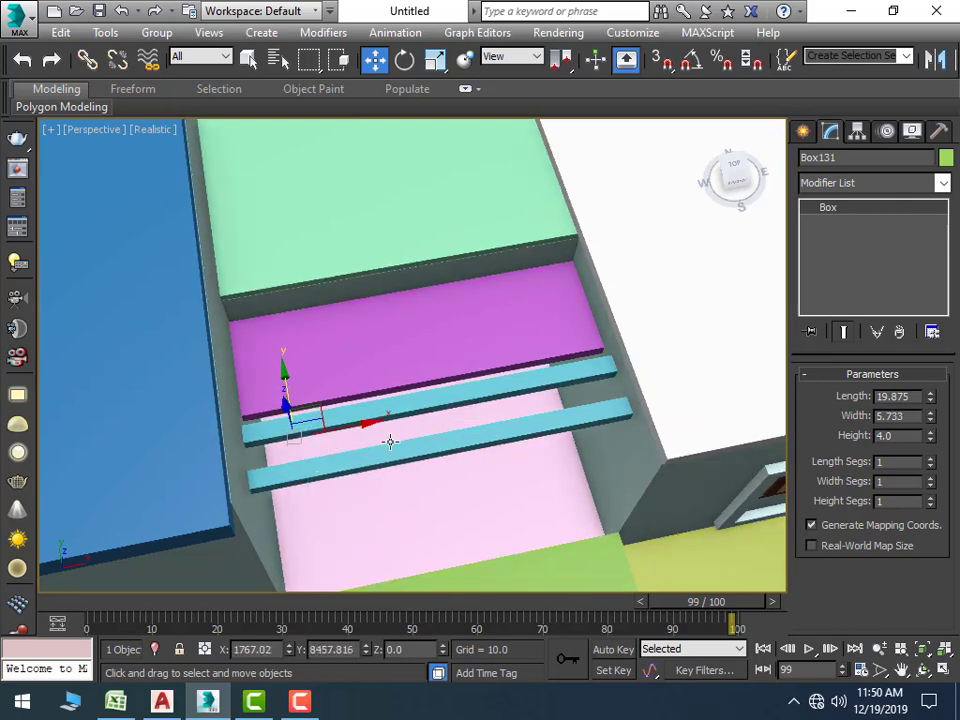
scroll(414, 476, down, 2)
scroll(402, 455, down, 2)
mouse_move(402, 455)
alt+middle_down()
mouse_move(343, 418)
mouse_move(338, 439)
mouse_move(371, 394)
mouse_move(330, 380)
alt+middle_up()
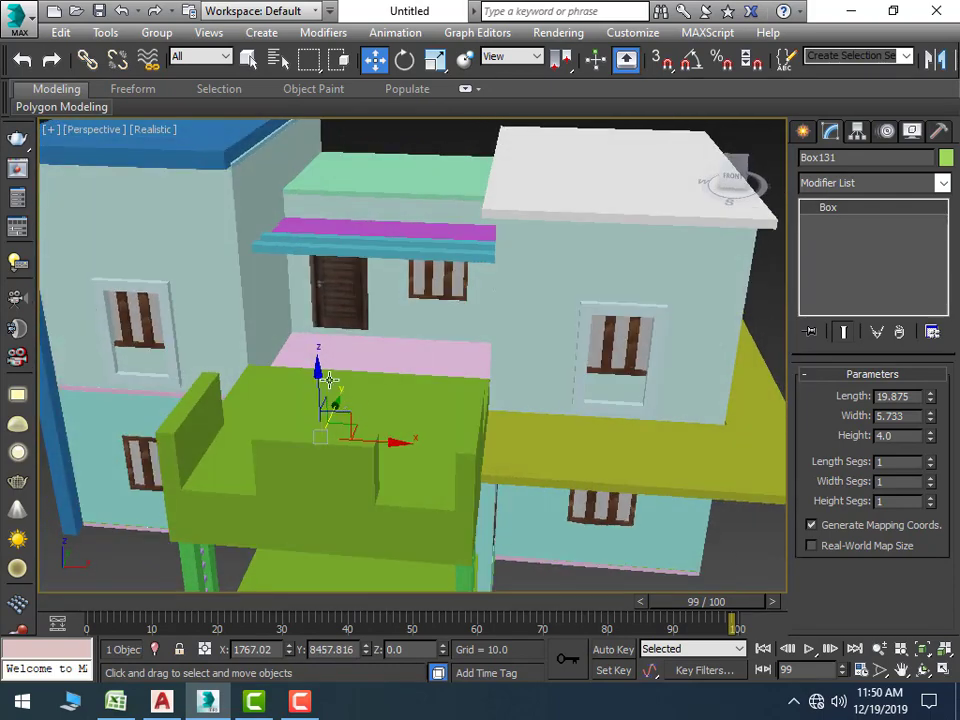
mouse_move(318, 370)
mouse_down()
mouse_move(313, 162)
mouse_move(318, 203)
mouse_up()
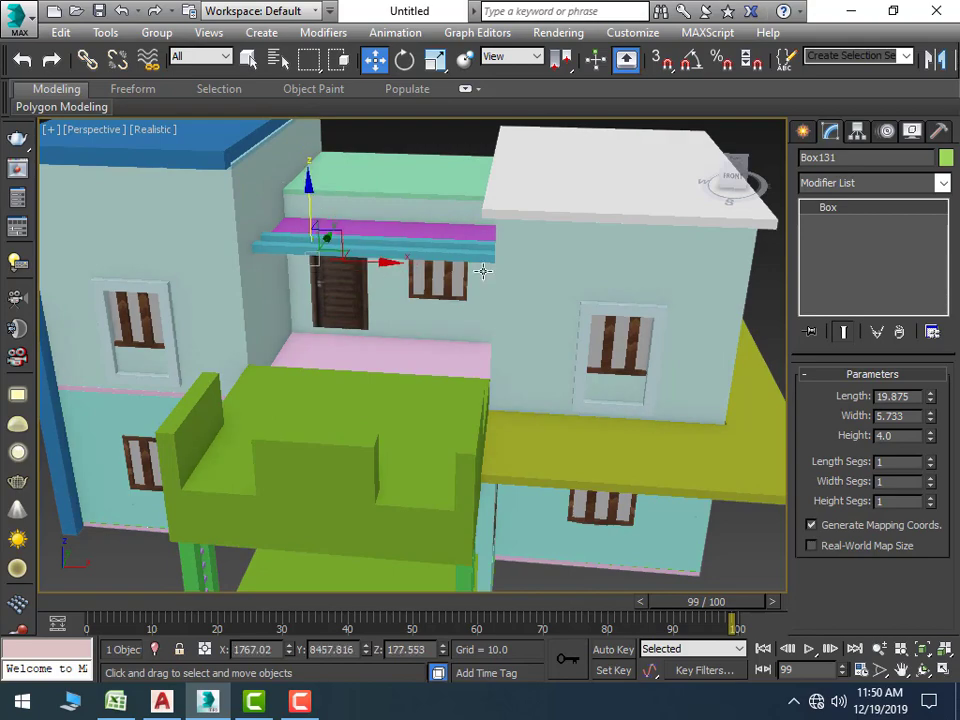
scroll(435, 467, down, 3)
scroll(347, 489, down, 2)
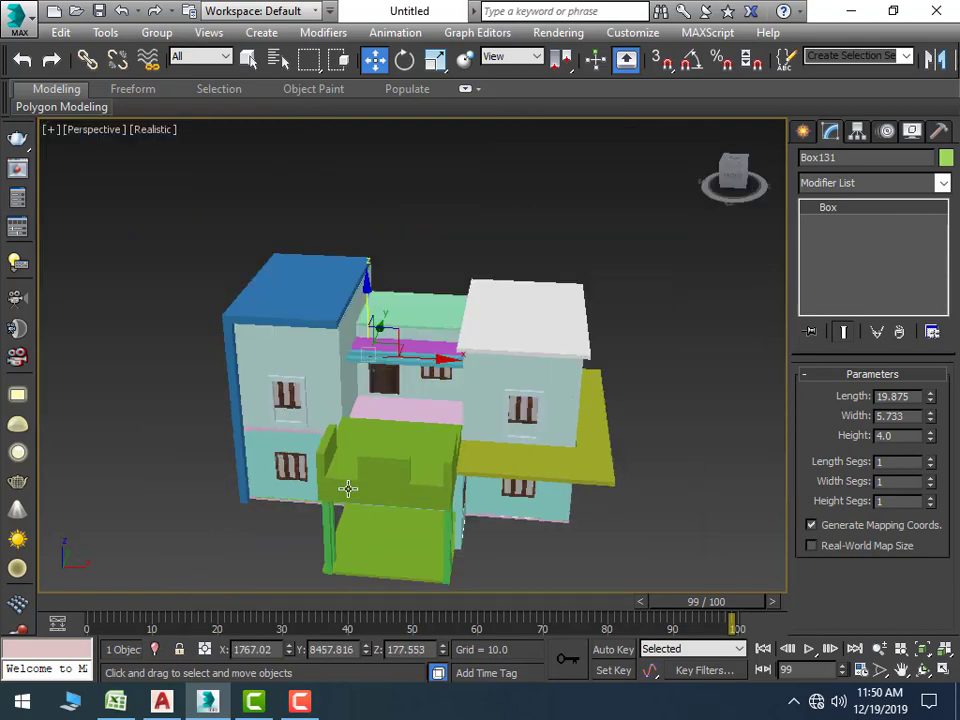
mouse_move(347, 489)
alt+middle_down()
mouse_move(405, 560)
mouse_move(369, 556)
mouse_move(527, 465)
mouse_move(634, 465)
alt+middle_up()
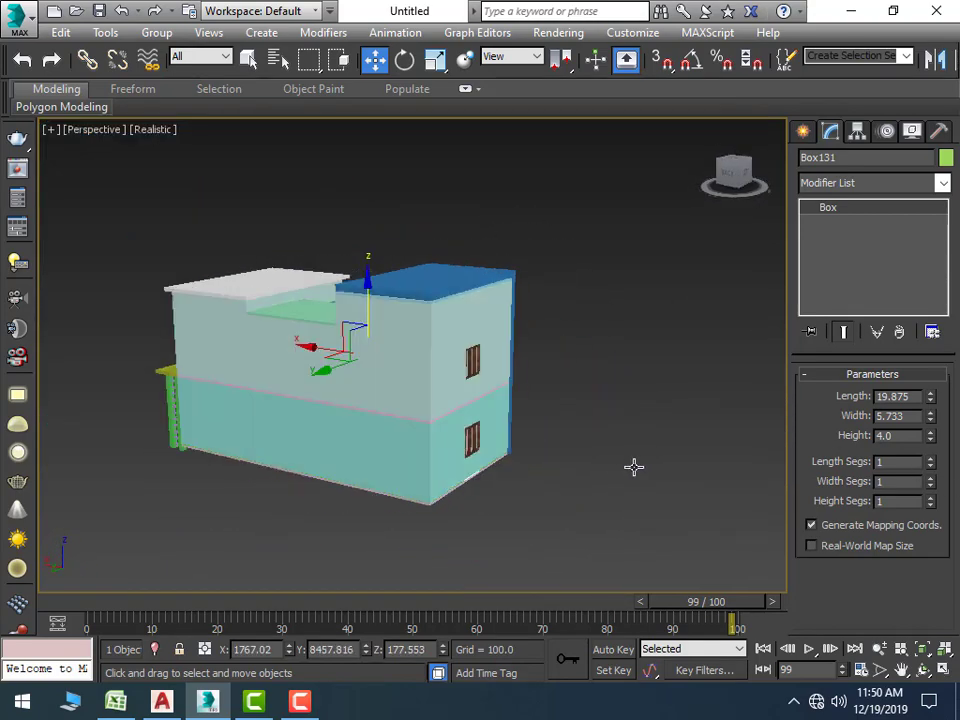
drag(322, 371, 147, 440)
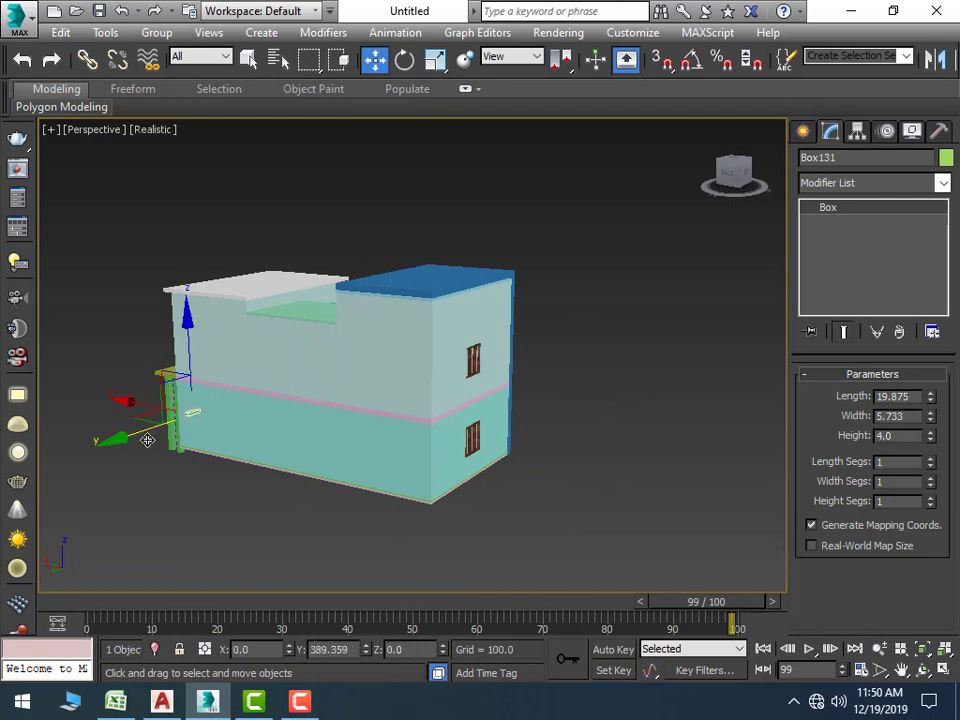
scroll(228, 413, up, 5)
key(ctrl+z)
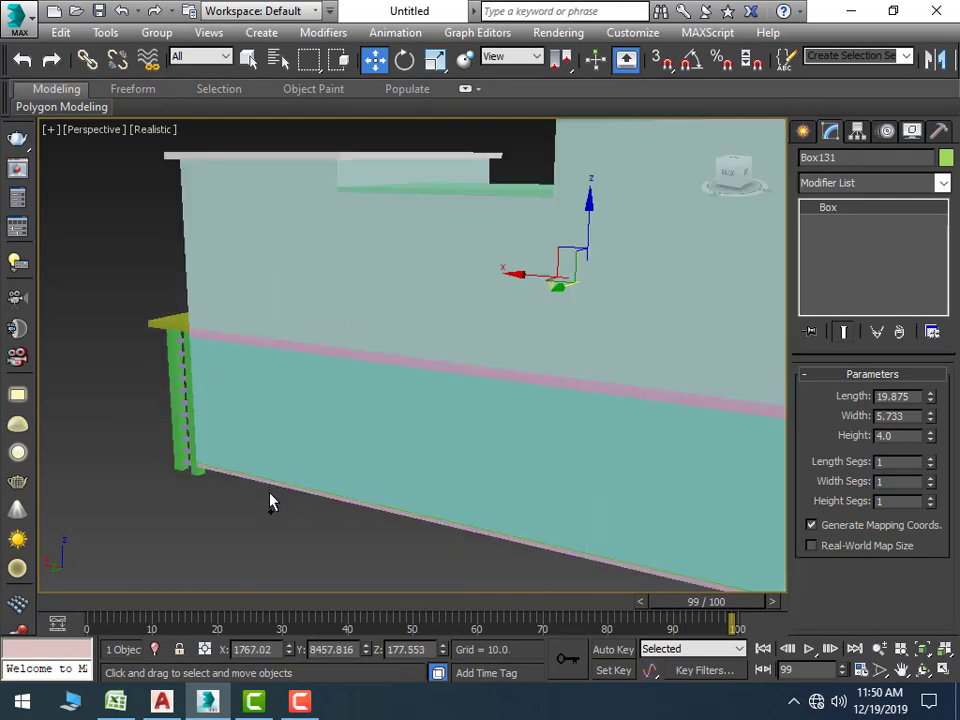
Slide the green box to the canopy's left end and lower it onto the cyan slats
scroll(352, 525, down, 2)
scroll(405, 540, down, 5)
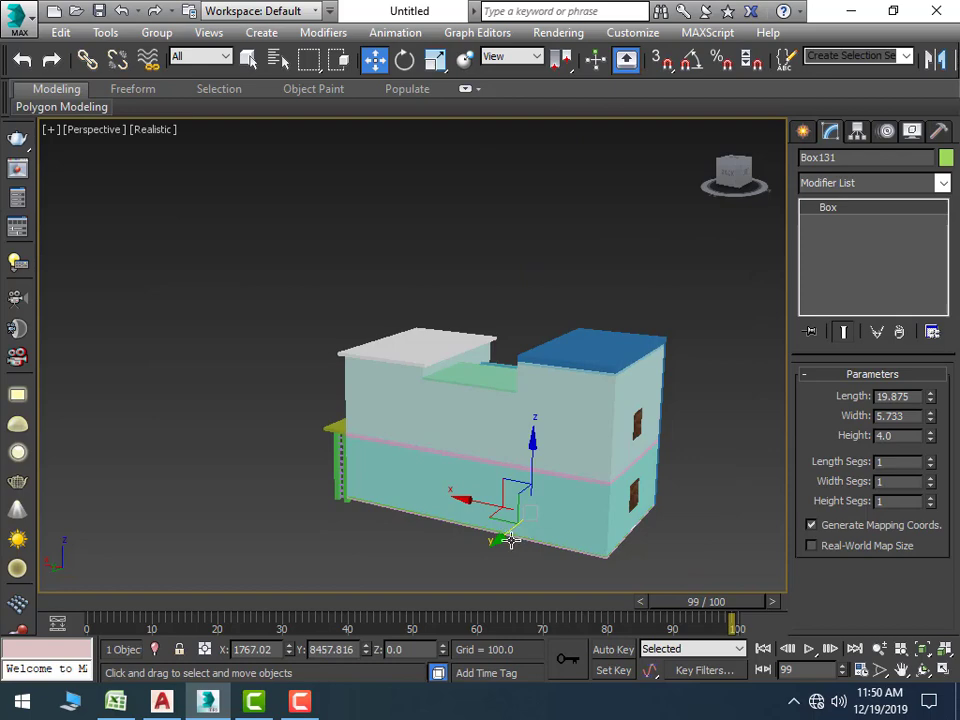
alt+middle_drag(511, 540, 209, 546)
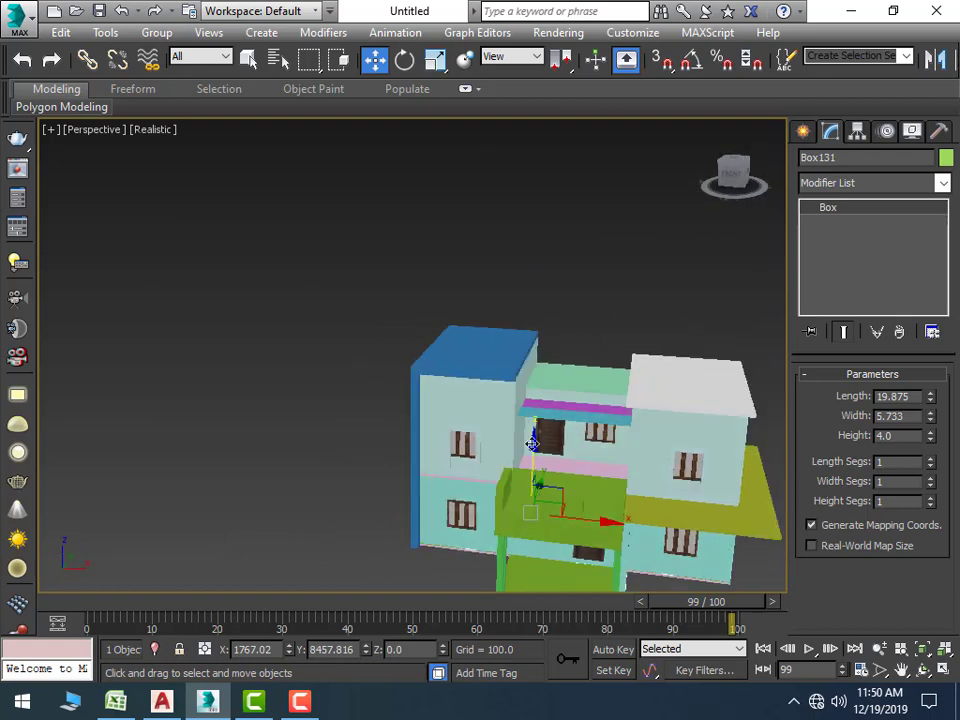
mouse_move(533, 443)
mouse_down()
mouse_move(545, 285)
mouse_move(543, 300)
mouse_up()
scroll(534, 371, up, 5)
scroll(505, 379, down, 5)
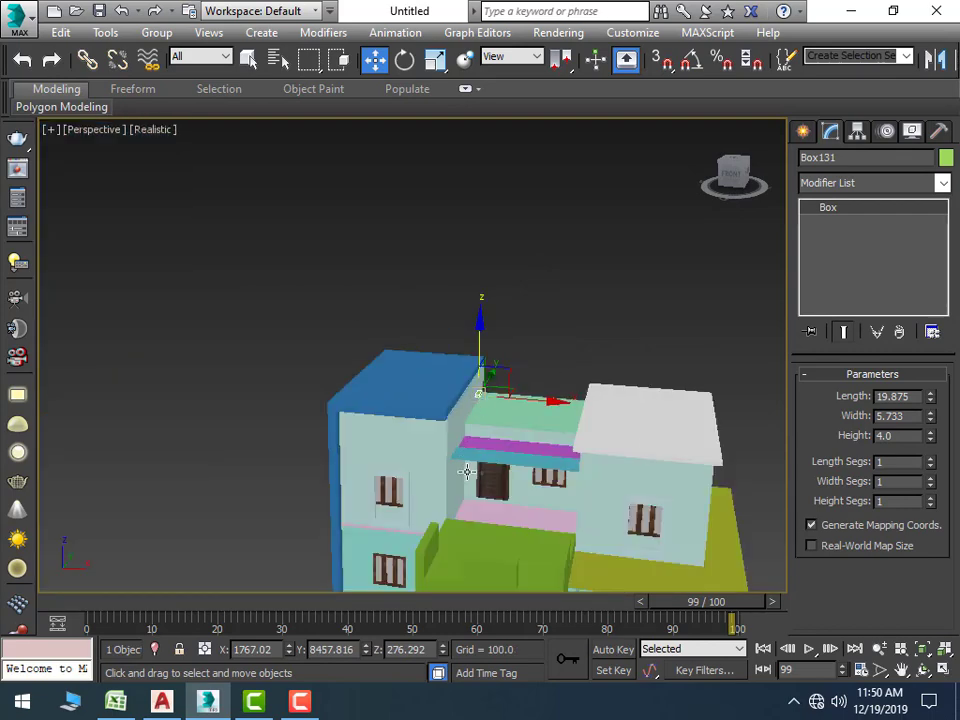
alt+middle_drag(457, 481, 479, 484)
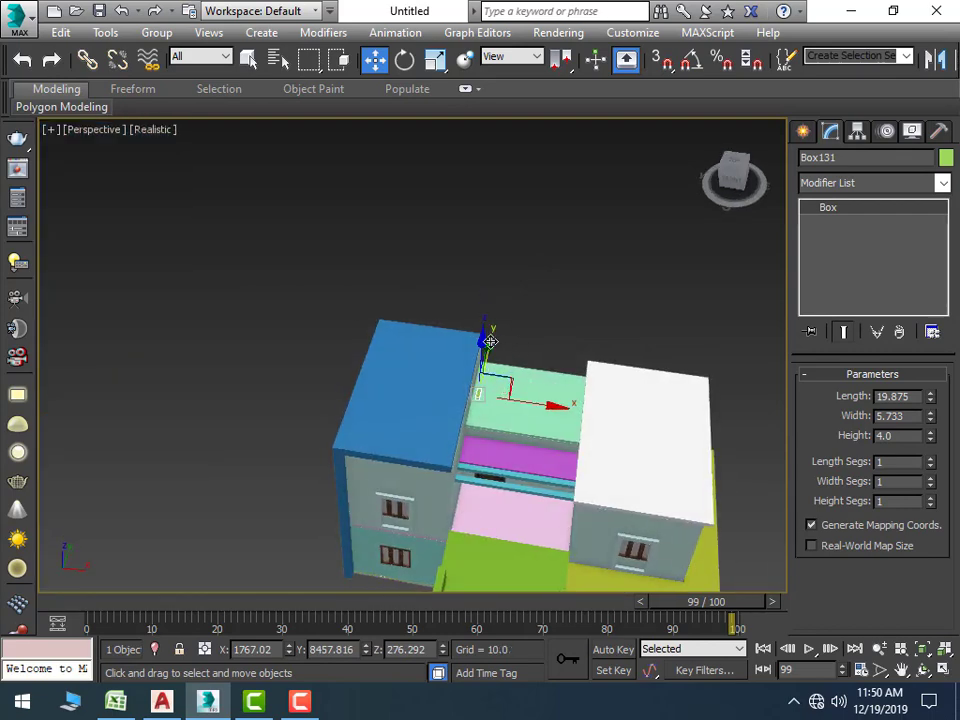
drag(489, 341, 469, 416)
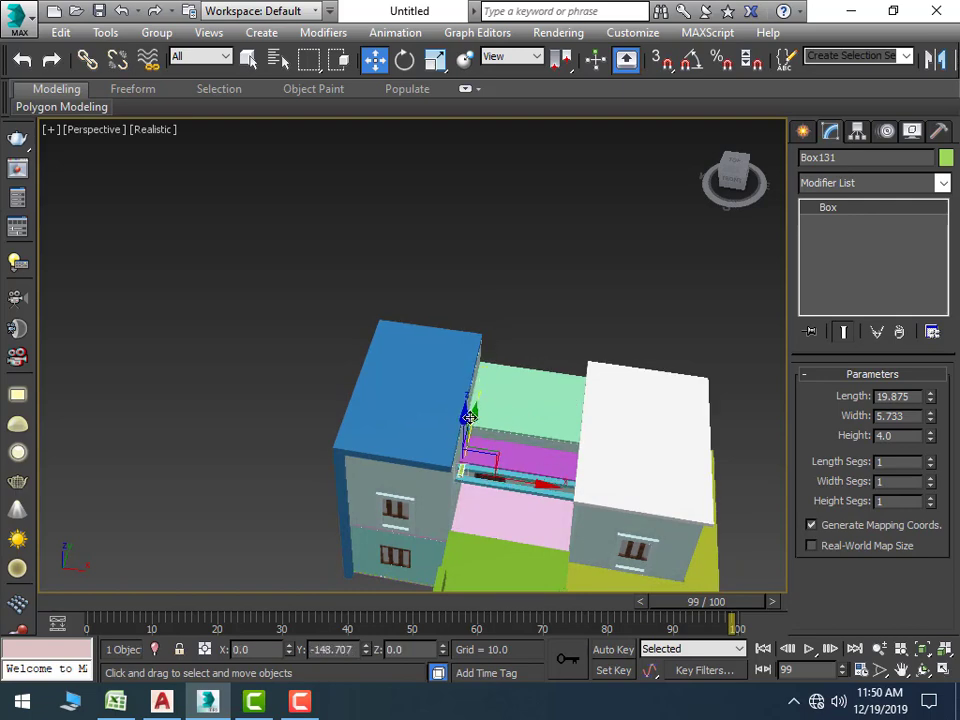
drag(469, 416, 467, 420)
scroll(445, 491, up, 5)
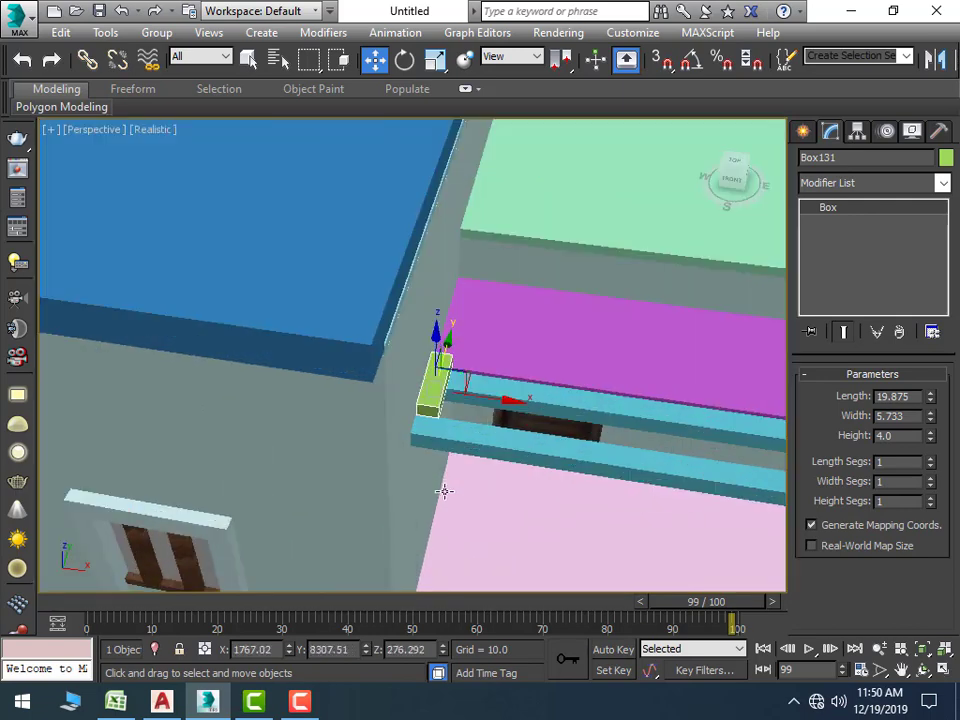
scroll(445, 491, up, 3)
alt+middle_drag(435, 486, 416, 482)
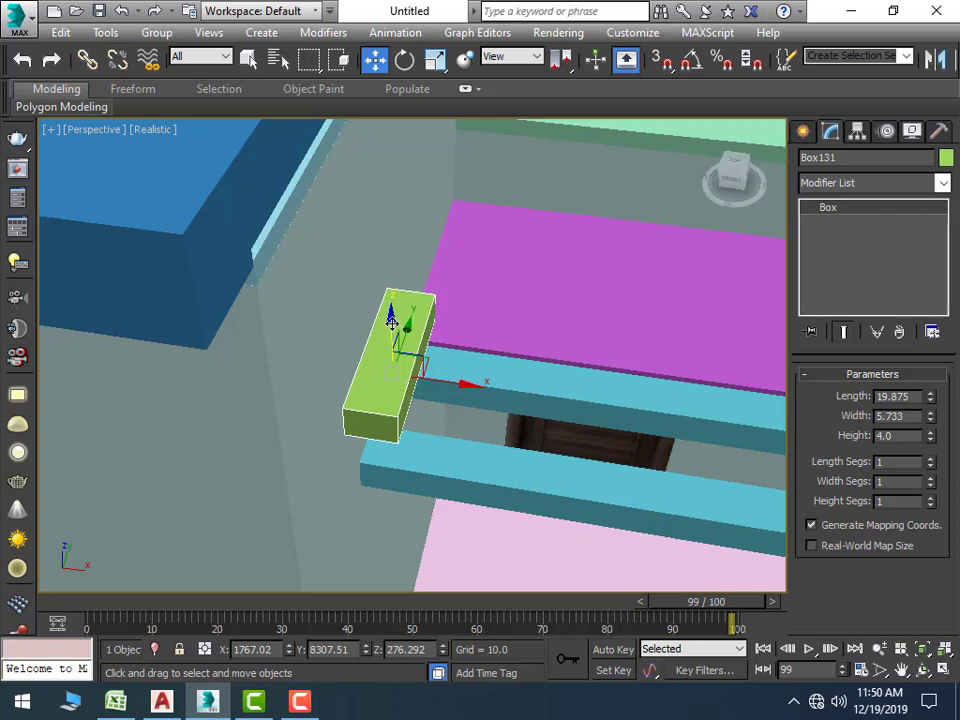
drag(391, 321, 402, 484)
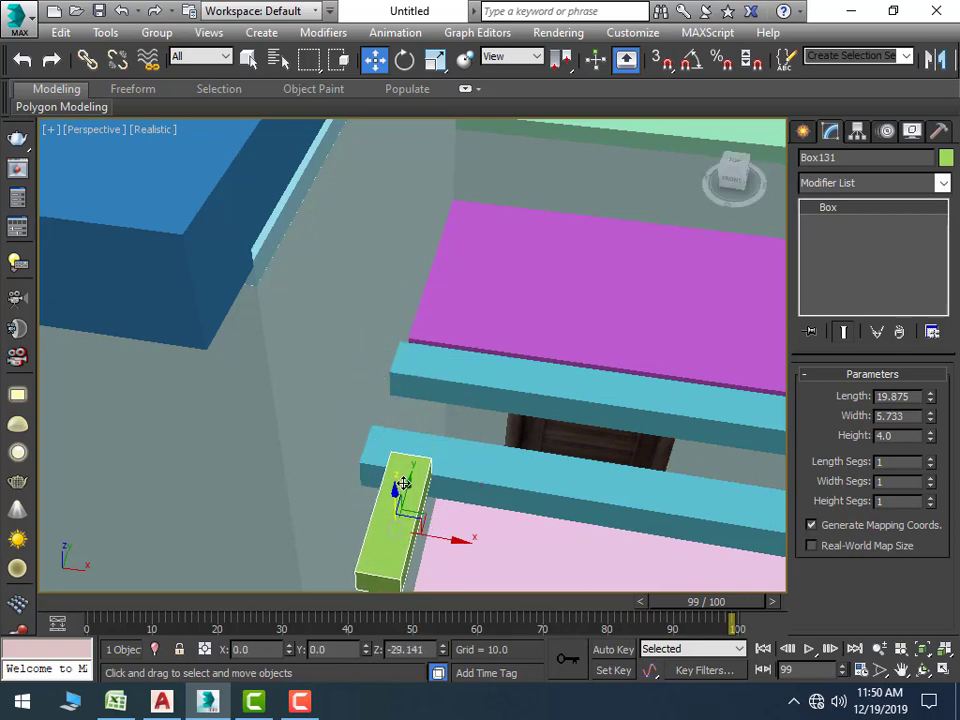
mouse_move(402, 484)
mouse_down()
mouse_move(410, 497)
mouse_move(454, 368)
mouse_move(420, 356)
mouse_move(470, 401)
mouse_move(441, 392)
mouse_move(459, 360)
mouse_move(447, 360)
mouse_move(441, 395)
mouse_up()
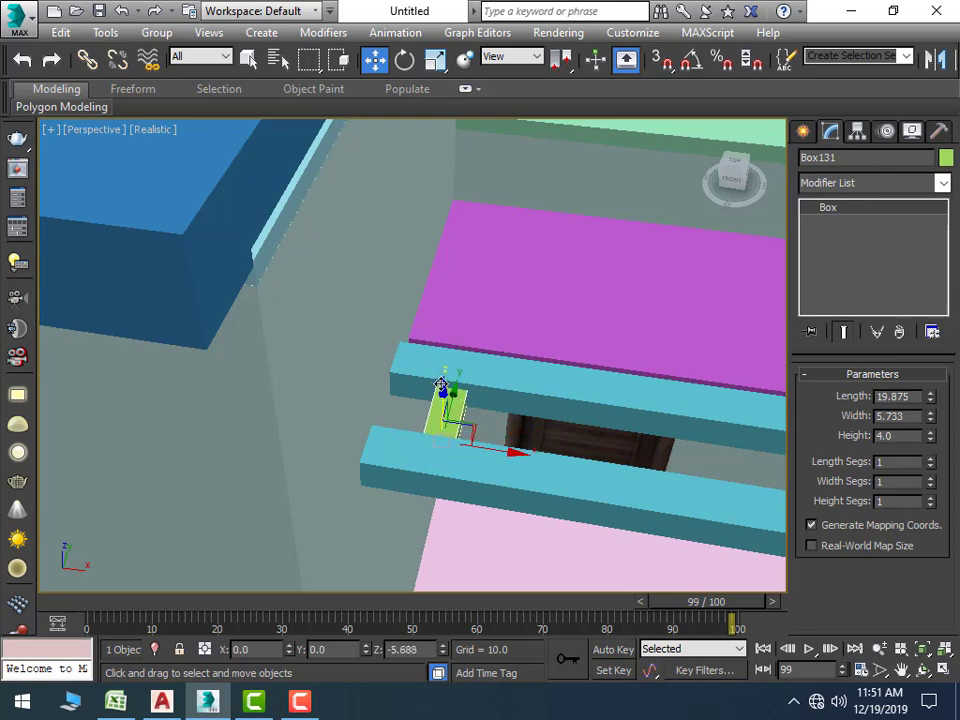
Lower the green slat slightly, then Shift-copy it along the beam with 10 copies
middle_drag(422, 480, 392, 445)
scroll(410, 470, down, 1)
scroll(360, 448, down, 2)
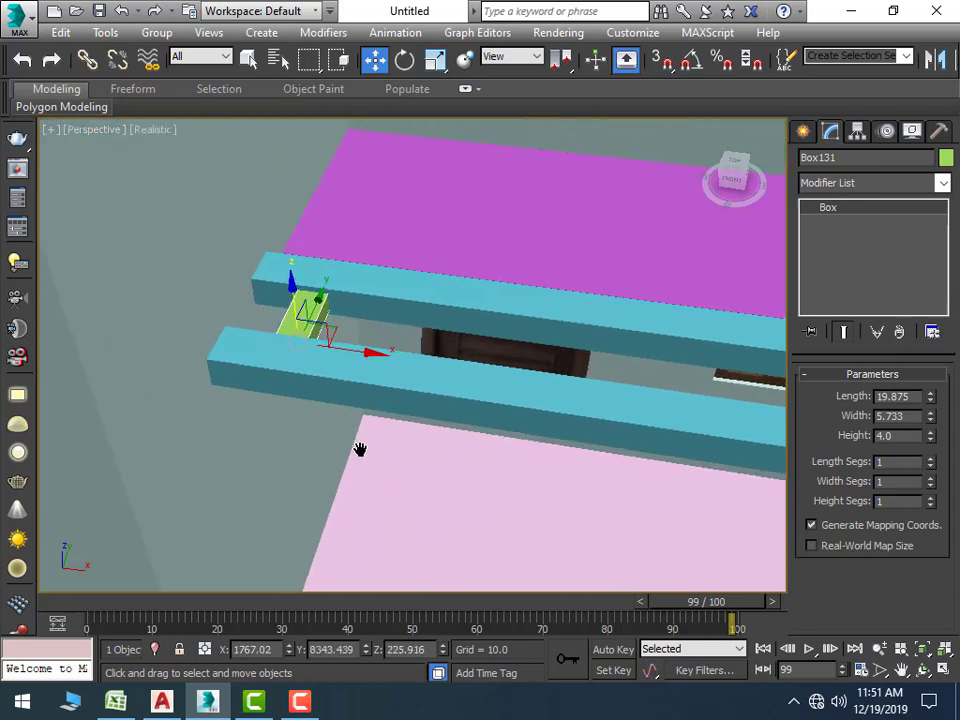
scroll(394, 452, down, 3)
scroll(320, 420, down, 2)
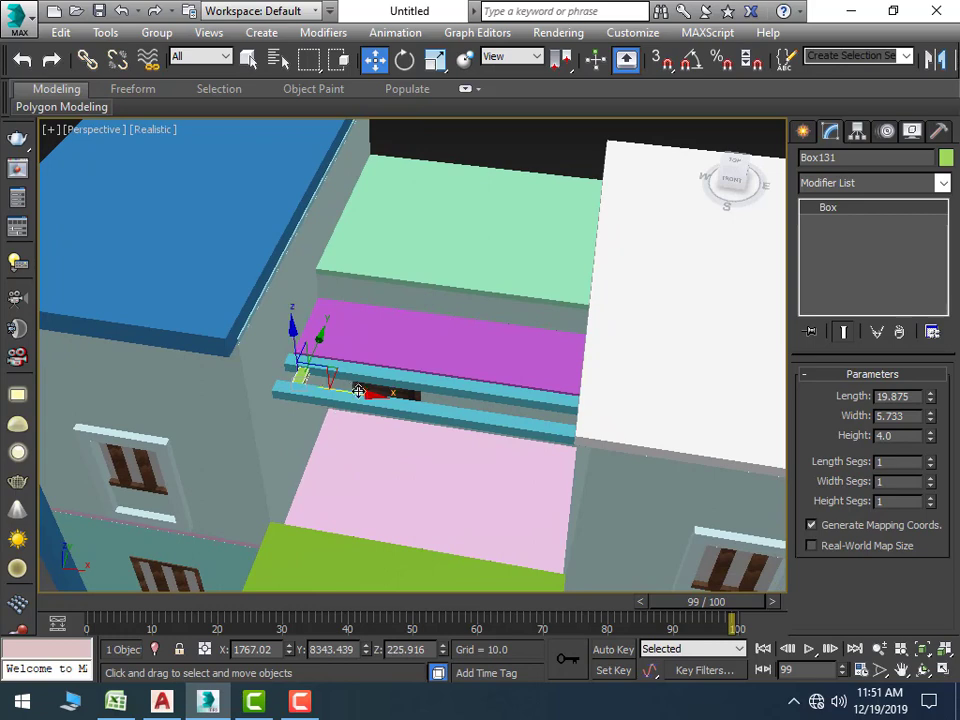
mouse_move(362, 391)
shift+mouse_down()
mouse_move(394, 403)
mouse_move(388, 398)
shift+mouse_up()
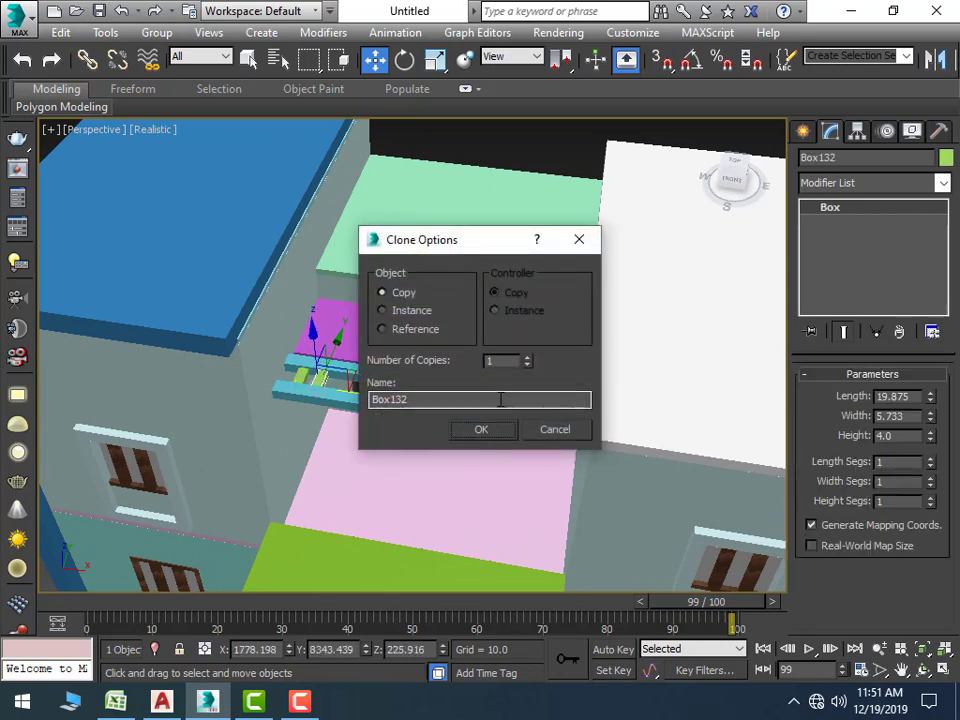
text(0)
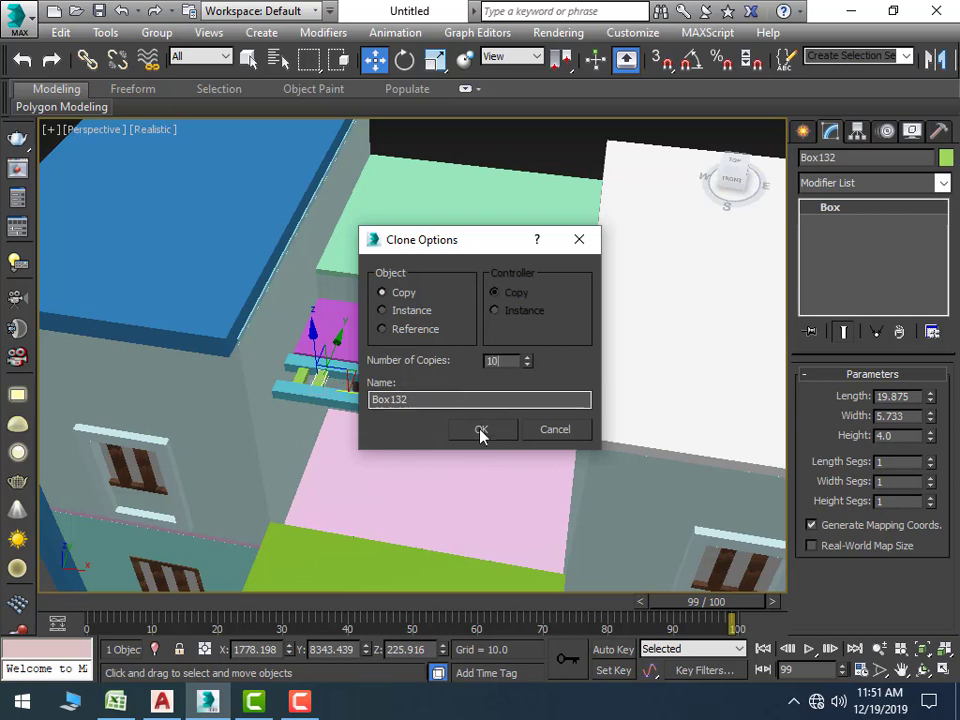
click(479, 432)
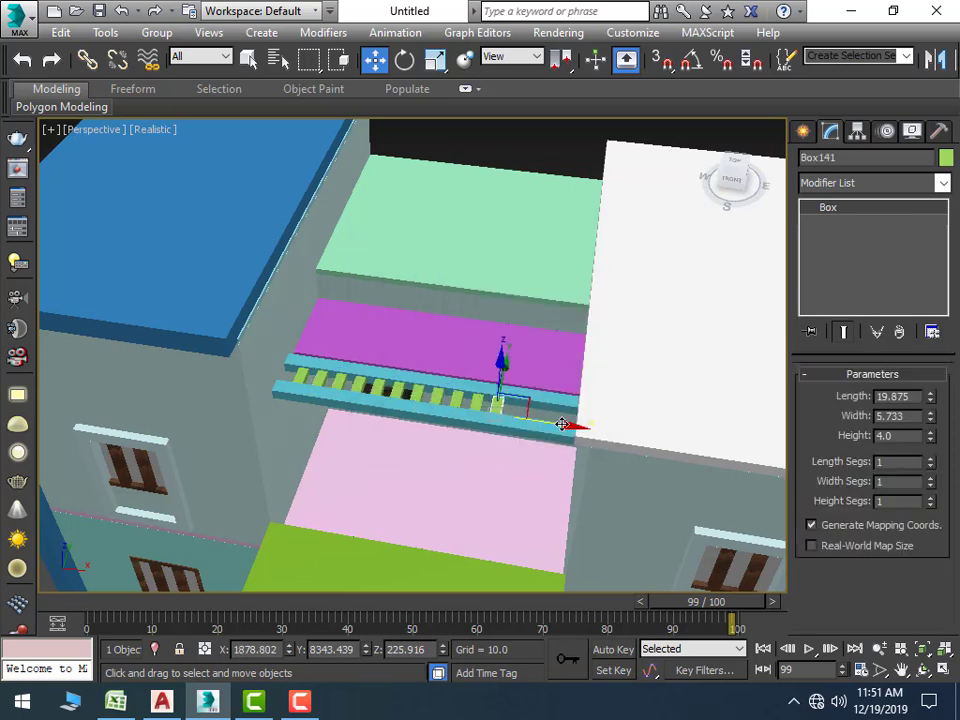
Add 3 more slat copies to reach the wall, then clear the selection
shift+drag(567, 428, 587, 430)
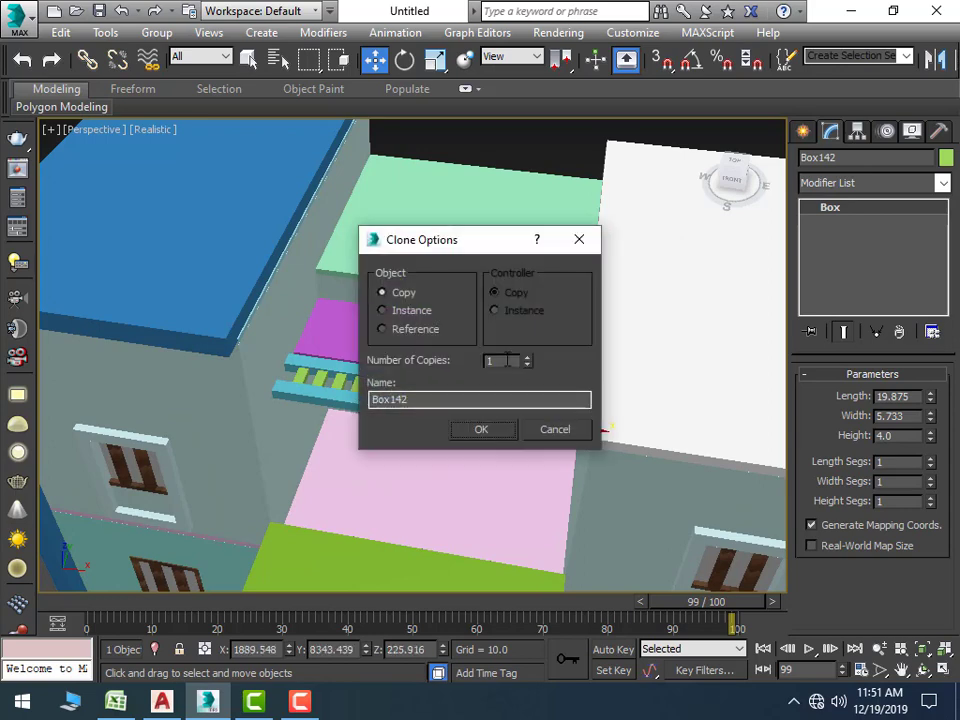
text(3)
click(480, 430)
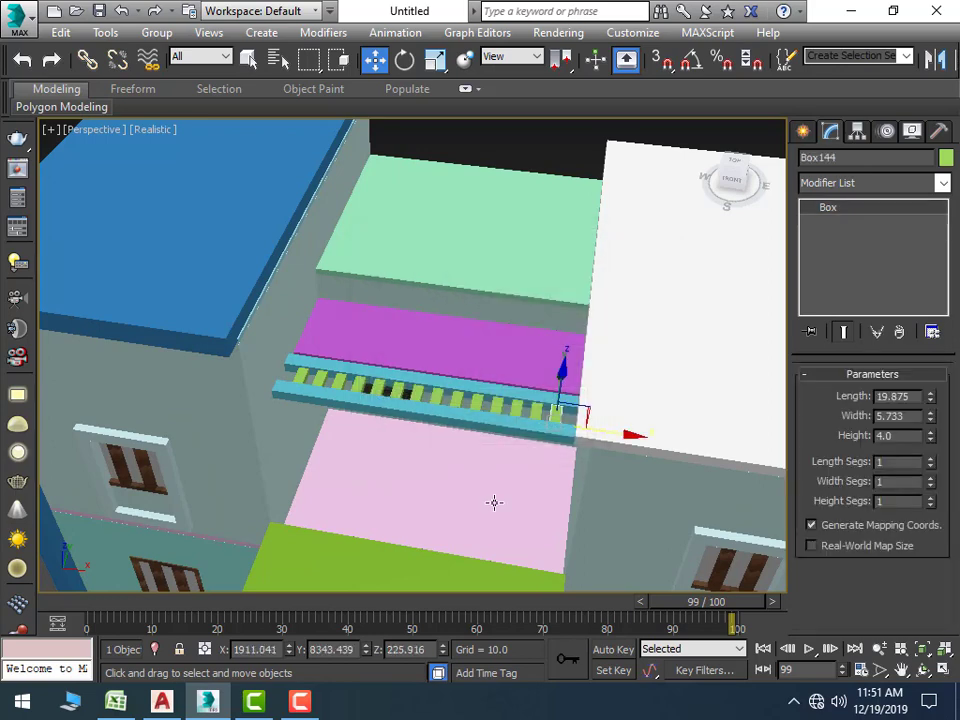
scroll(407, 424, down, 3)
scroll(422, 476, down, 2)
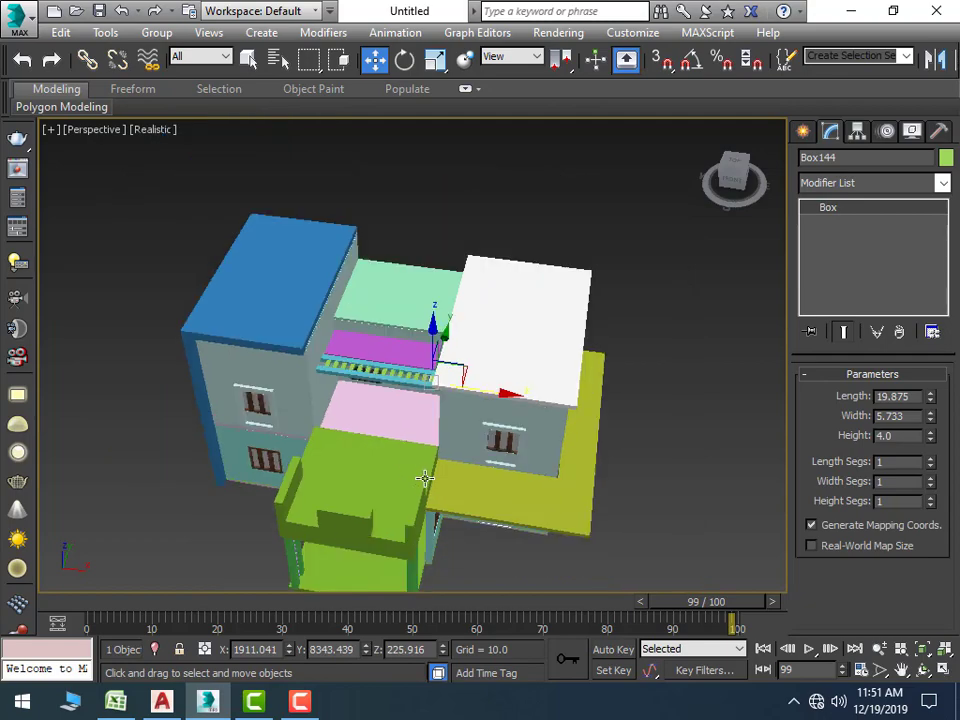
alt+middle_drag(422, 476, 489, 480)
click(452, 461)
scroll(542, 484, up, 1)
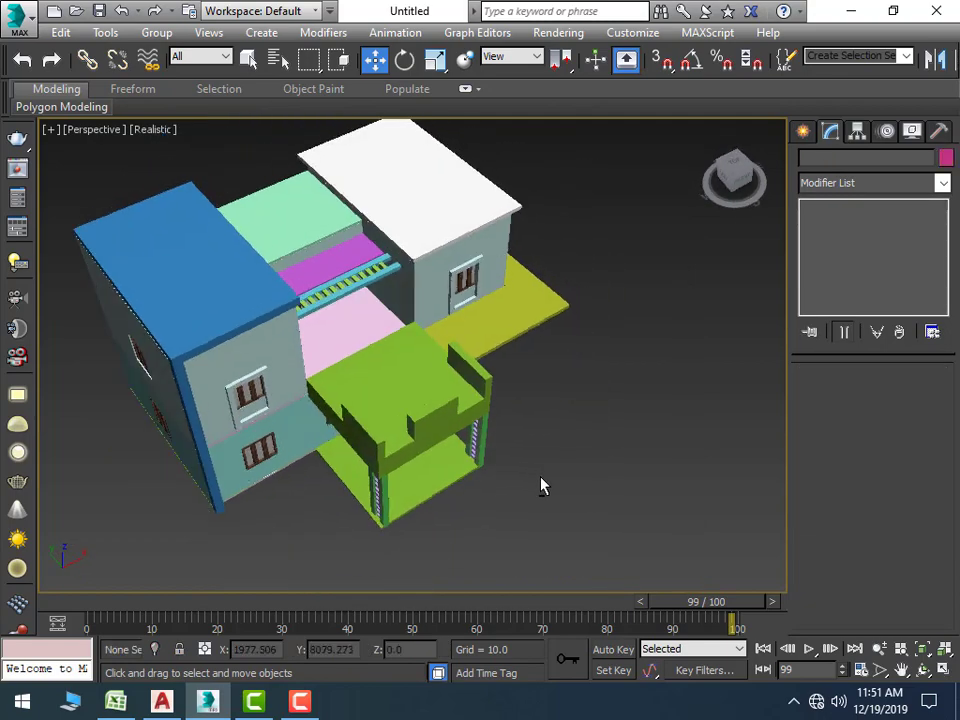
scroll(450, 400, up, 2)
scroll(407, 349, up, 2)
scroll(426, 346, up, 2)
Check the canopy beam, then frame the canopy's end in a maximized Top view with the Box tool
mouse_move(426, 346)
alt+middle_down()
mouse_move(381, 356)
mouse_move(441, 267)
mouse_move(452, 222)
alt+middle_up()
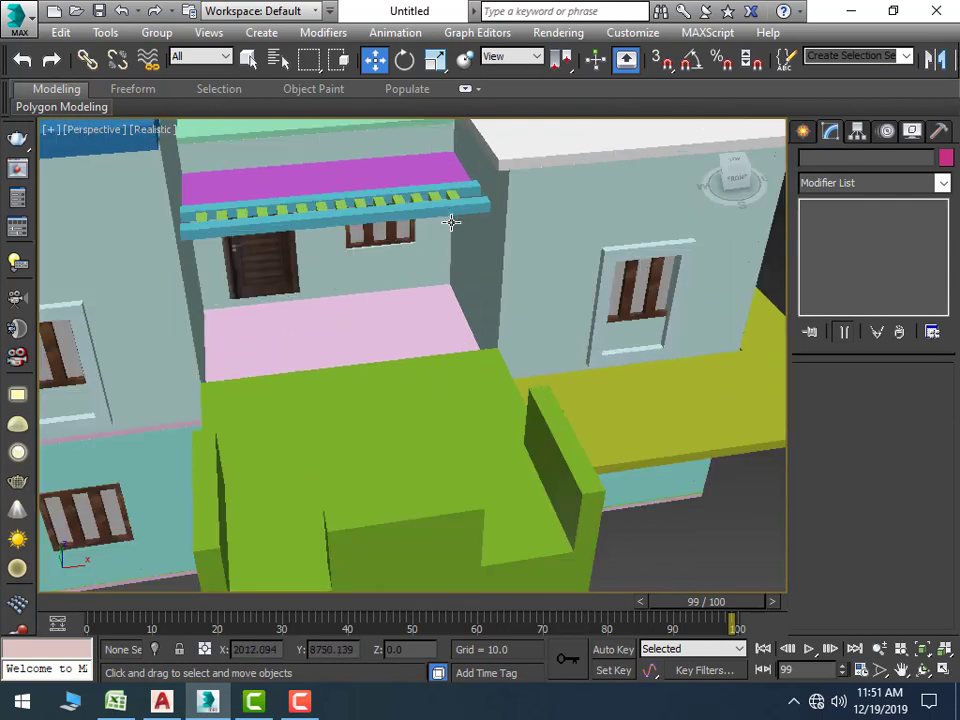
click(442, 218)
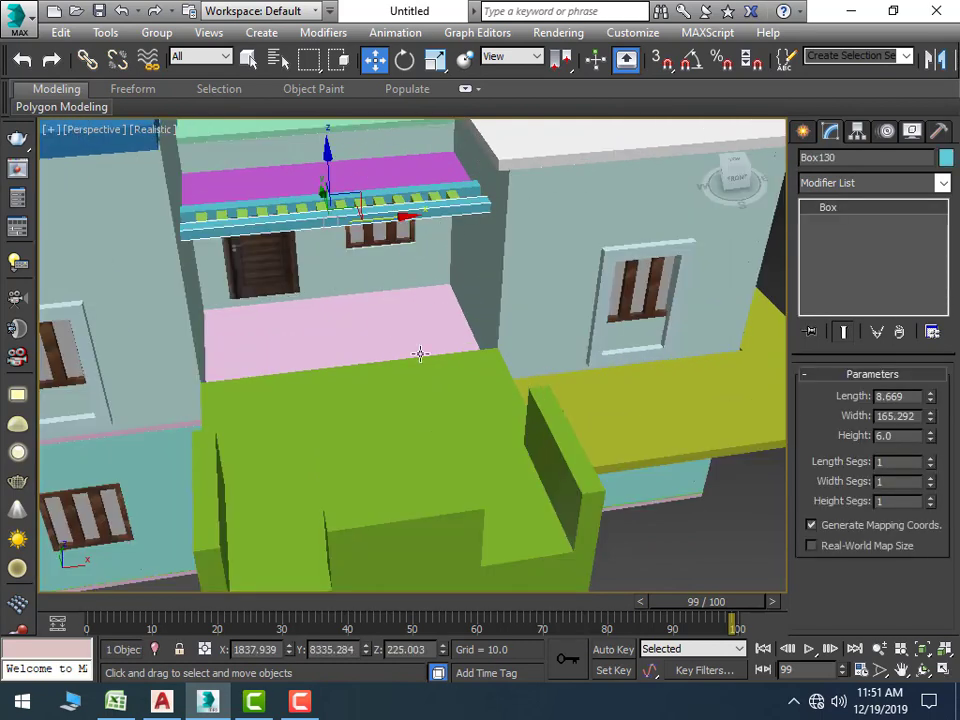
click(650, 545)
key(alt+w)
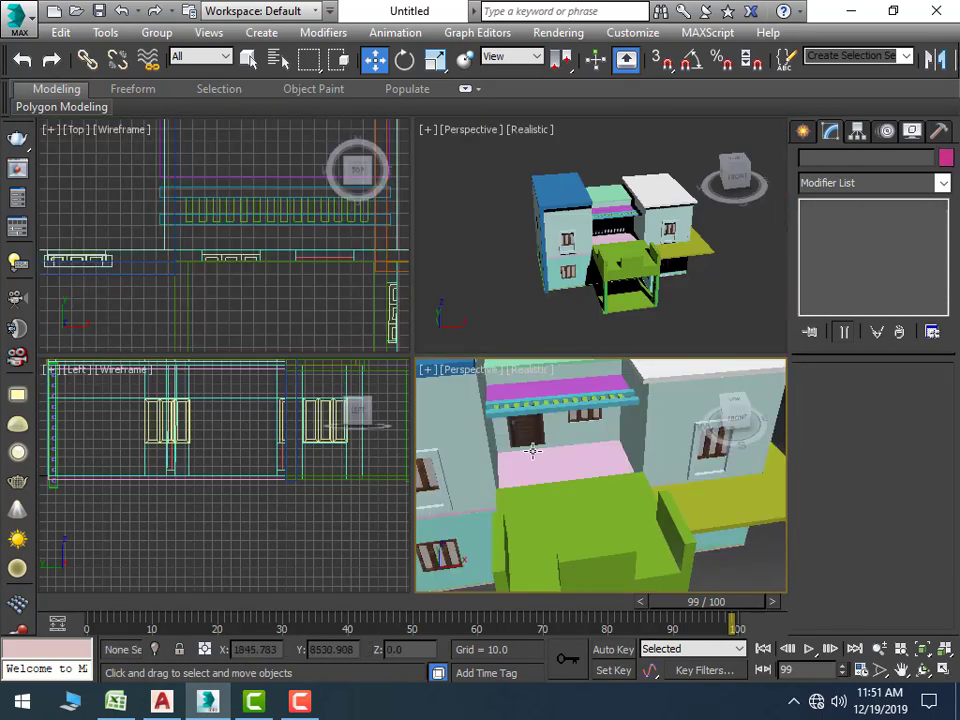
key(alt+w)
scroll(401, 328, down, 2)
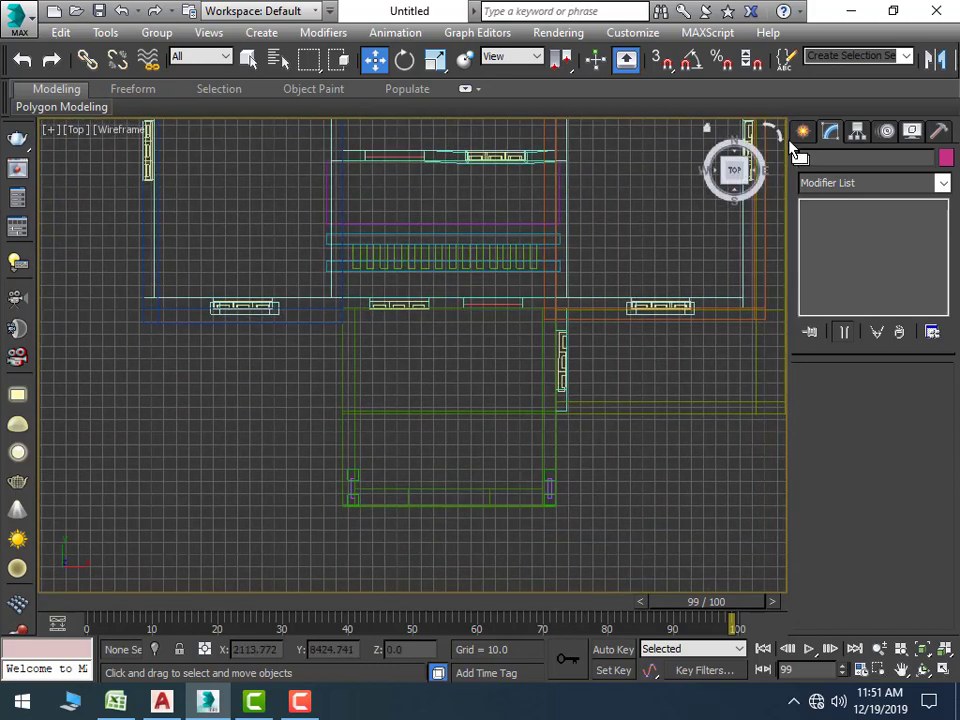
click(803, 132)
click(835, 250)
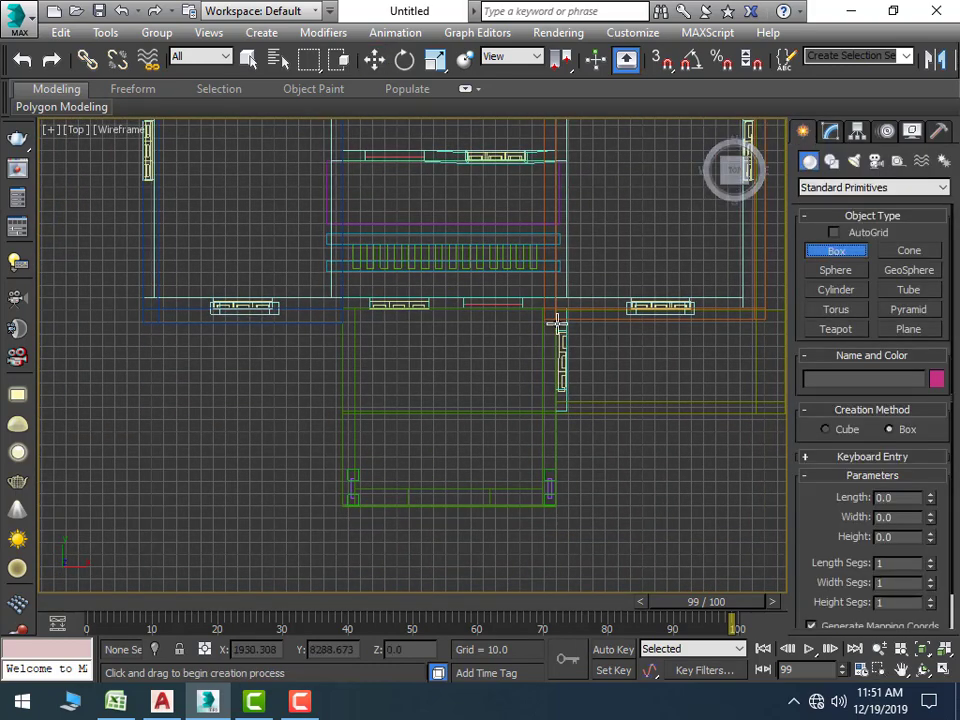
middle_drag(553, 321, 437, 381)
scroll(401, 353, up, 3)
scroll(381, 284, down, 2)
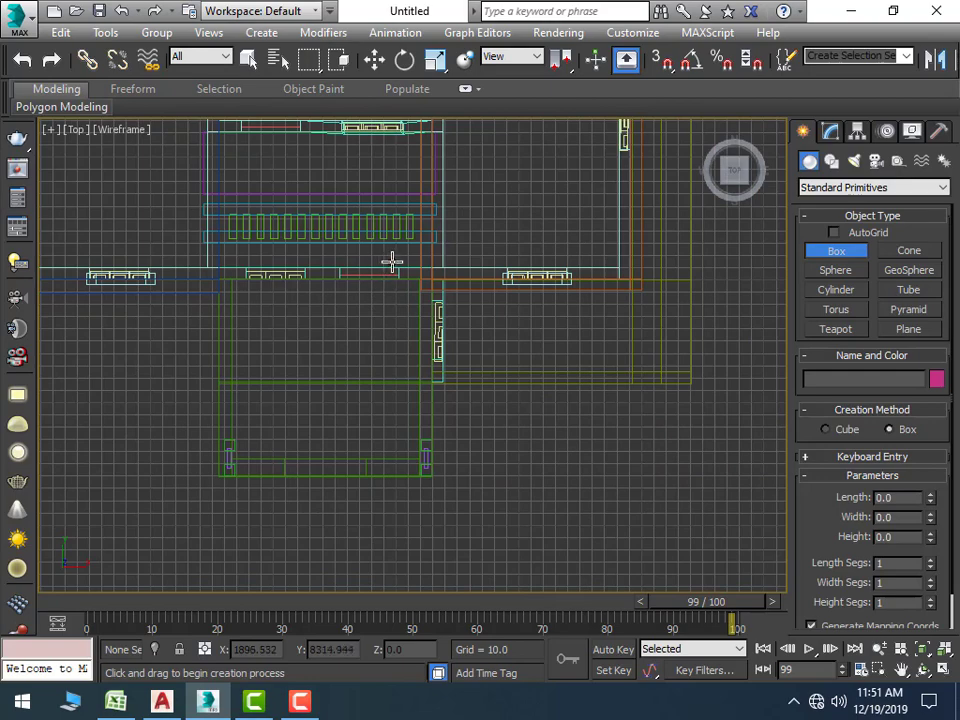
scroll(433, 289, up, 1)
scroll(407, 287, up, 2)
scroll(403, 281, up, 2)
scroll(401, 271, up, 2)
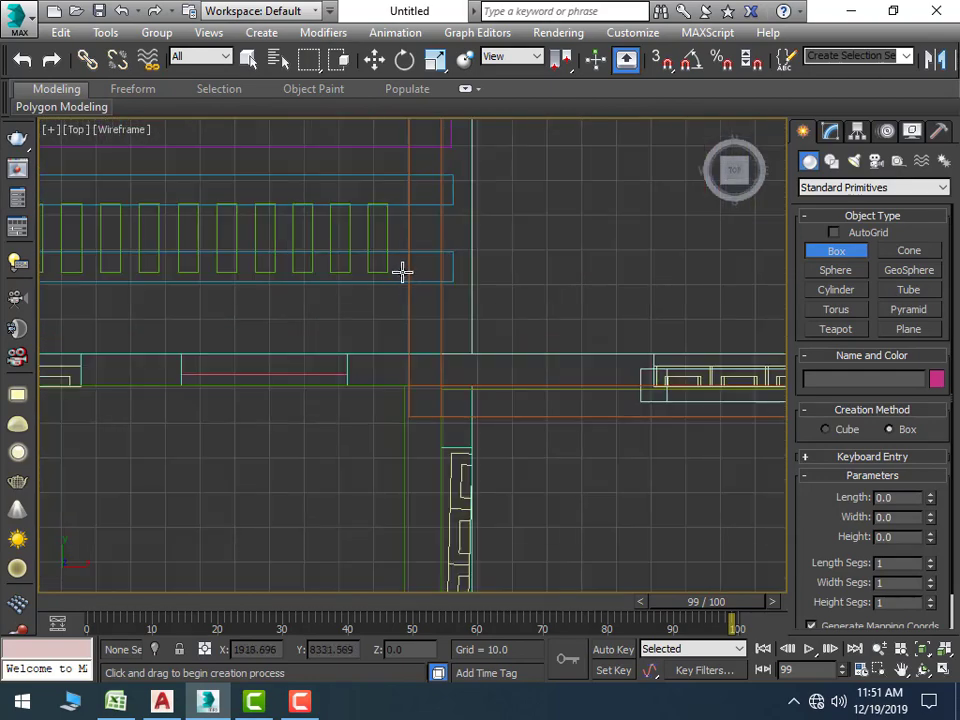
Draw a small box at the canopy's end and give it a Height of 96
mouse_move(407, 249)
mouse_down()
mouse_move(439, 289)
mouse_move(399, 300)
mouse_move(381, 292)
mouse_move(381, 302)
mouse_move(387, 281)
mouse_up()
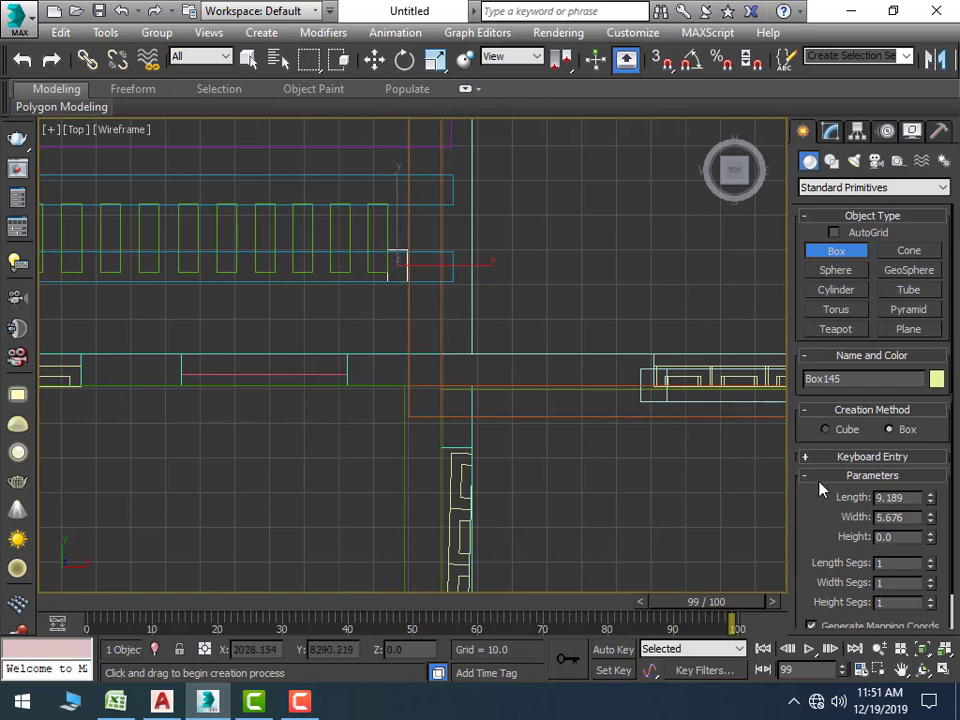
double_click(903, 537)
key(Return)
text(')
Raise the new pillar under the canopy beam and Shift-drag a copy beside it
key(alt+w)
key(alt+w)
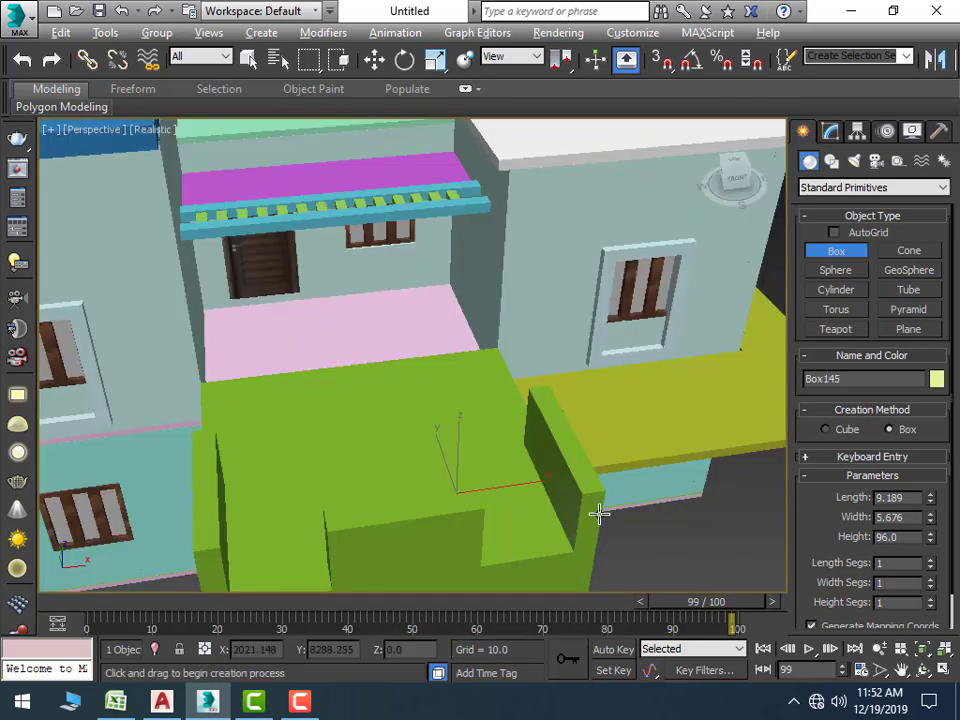
key(w)
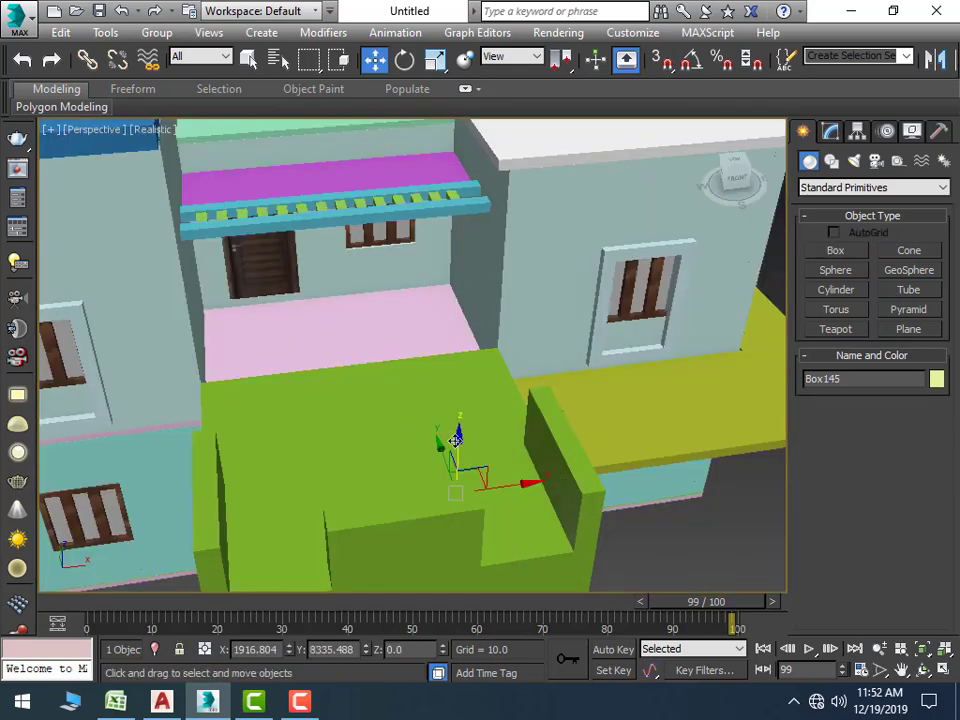
mouse_move(458, 438)
mouse_down()
mouse_move(474, 294)
mouse_move(482, 298)
mouse_up()
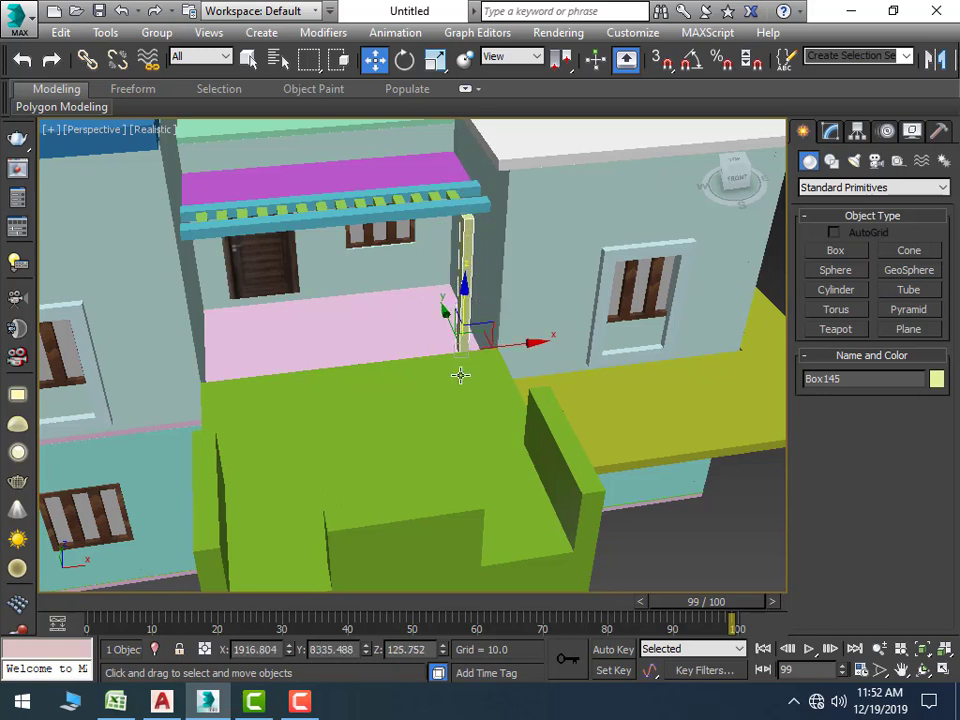
alt+middle_drag(431, 407, 499, 431)
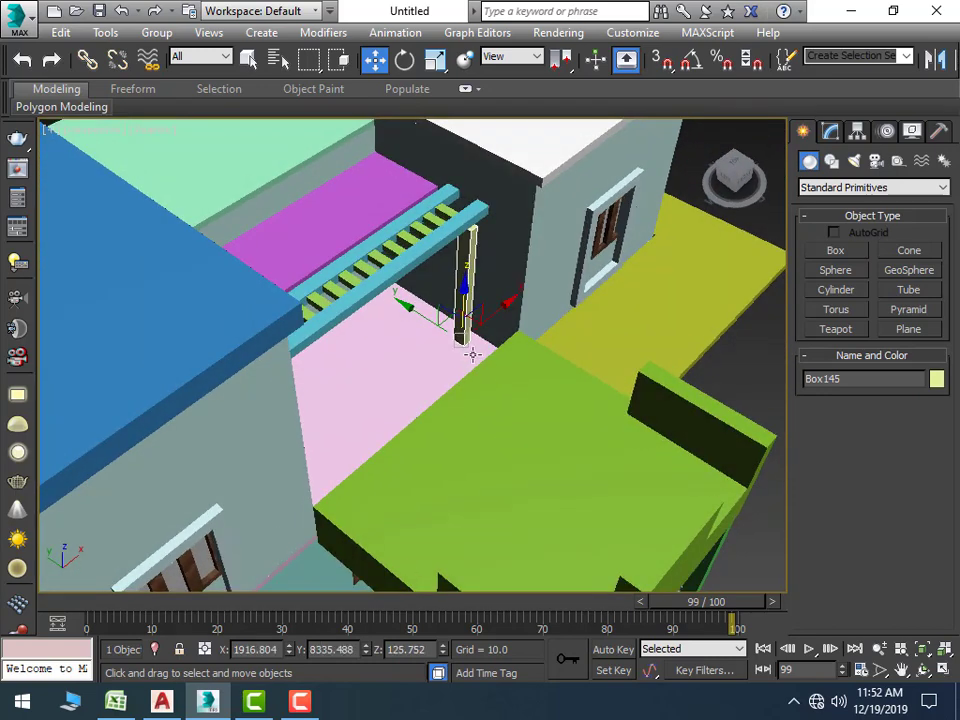
middle_drag(473, 354, 439, 368)
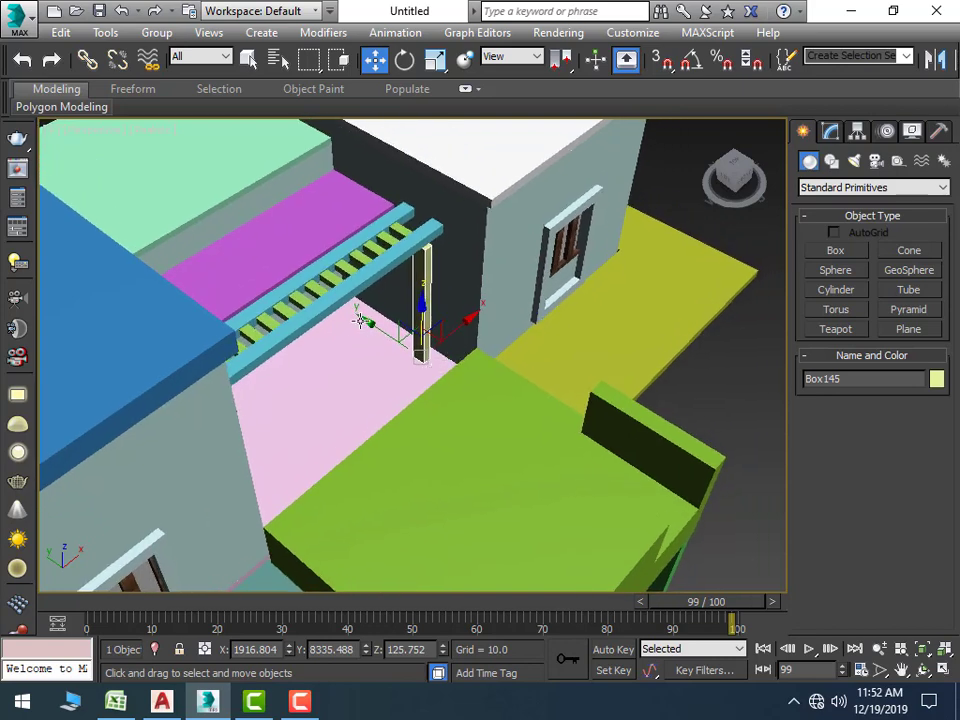
ctrl+click(394, 339)
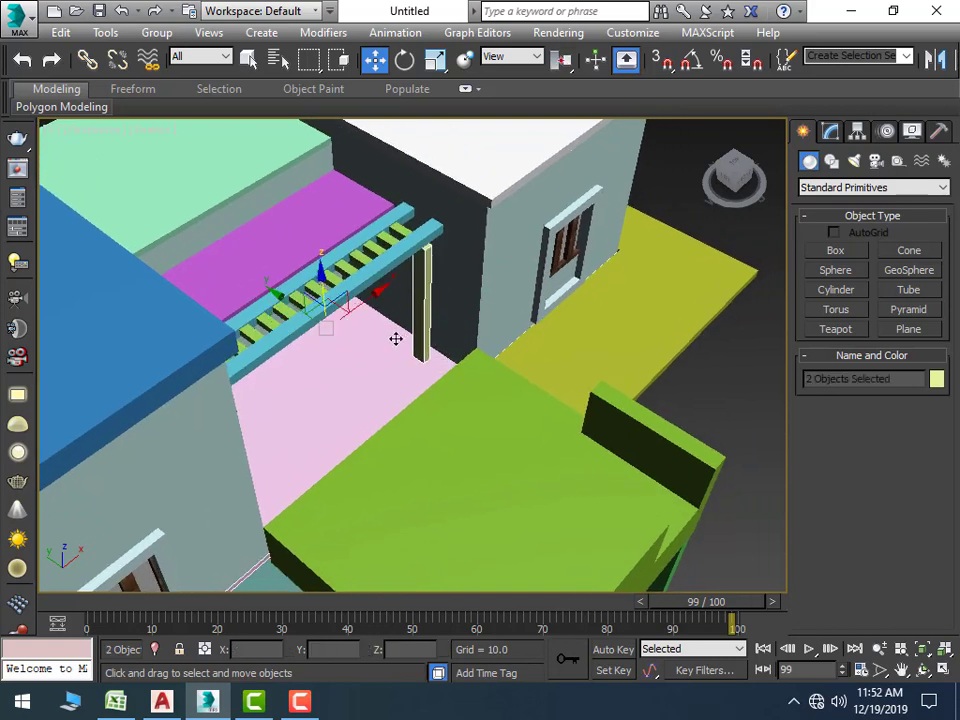
click(419, 314)
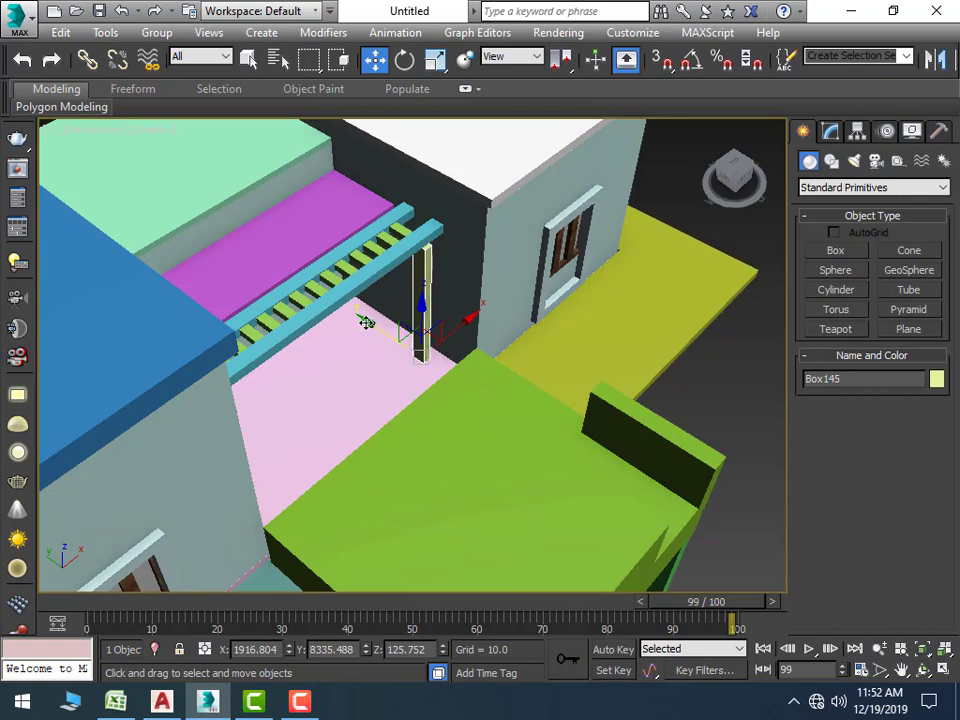
shift+drag(366, 320, 405, 327)
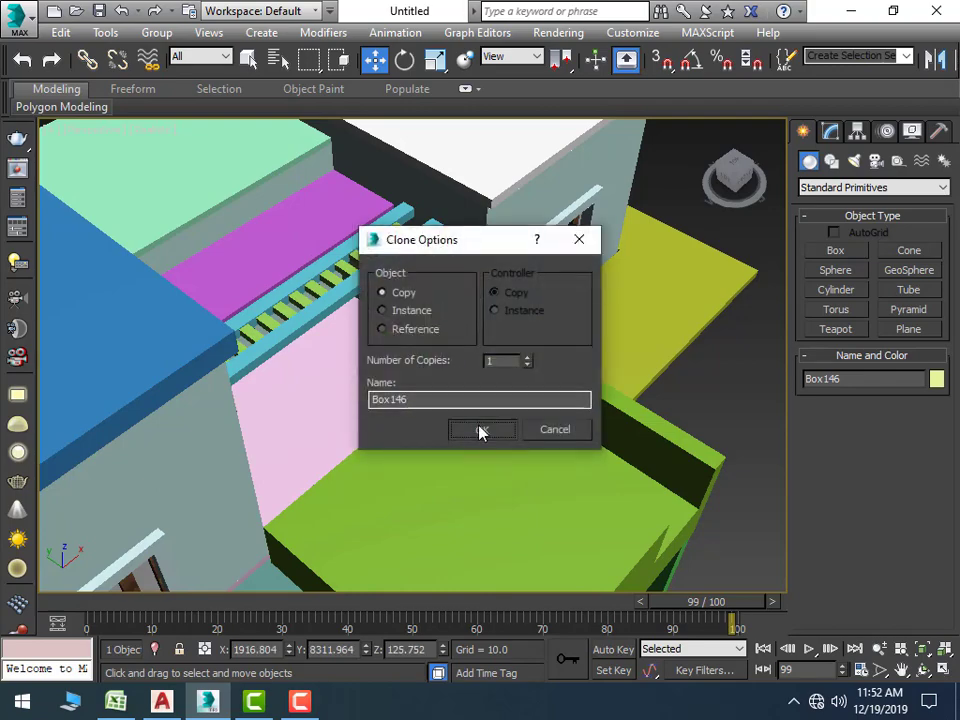
Confirm the pillar copy and move both posts along X and Y under the beam
click(480, 429)
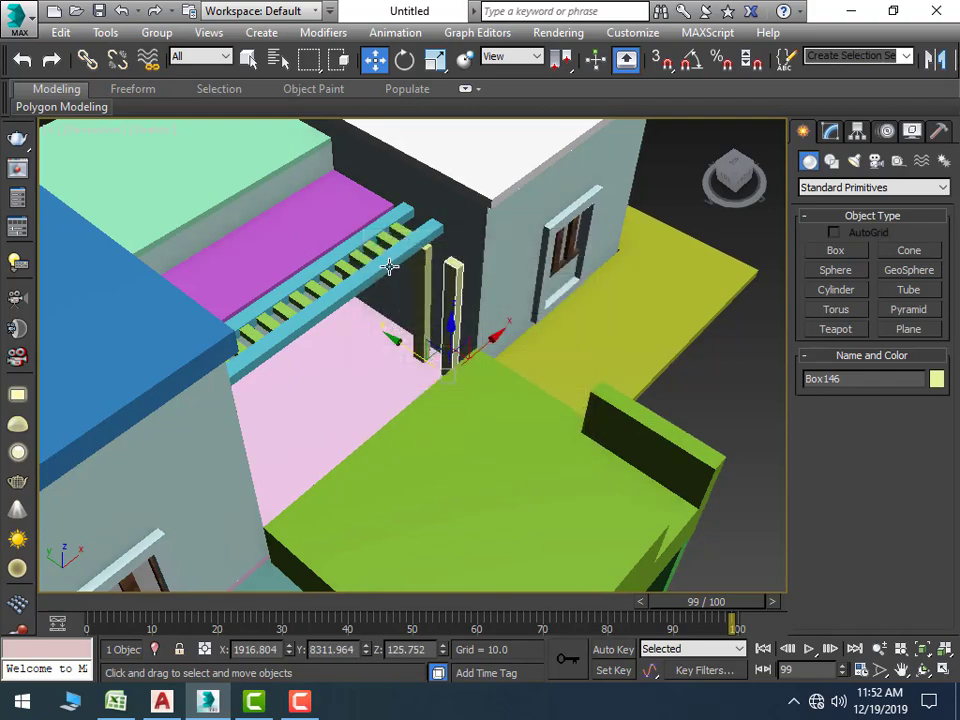
mouse_move(476, 369)
alt+middle_down()
mouse_move(495, 313)
mouse_move(508, 320)
mouse_move(396, 364)
mouse_move(317, 349)
mouse_move(381, 346)
alt+middle_up()
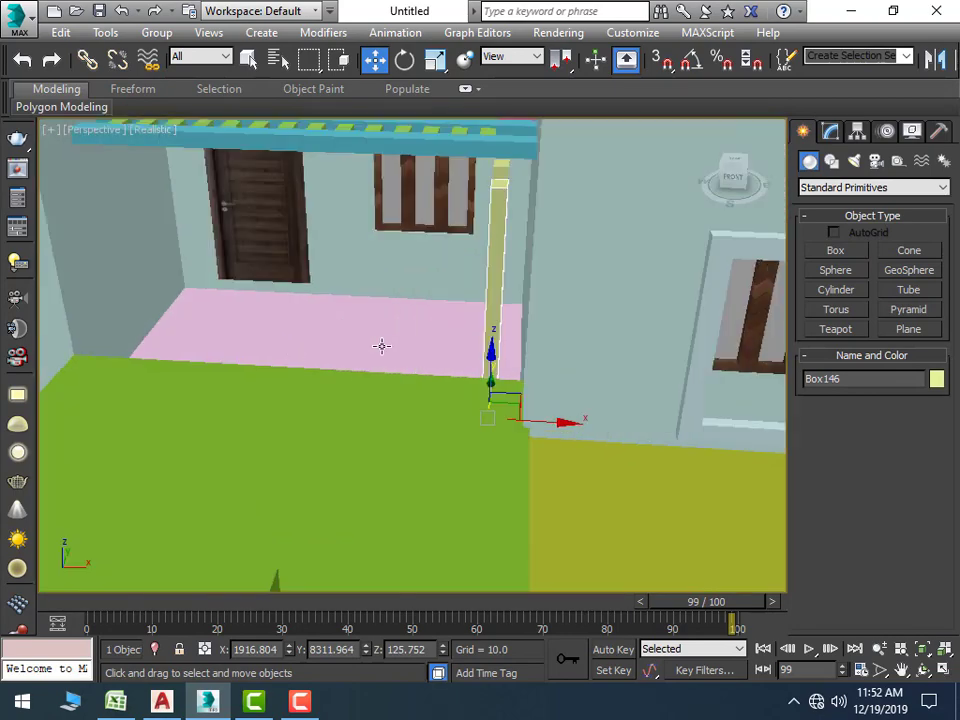
ctrl+click(498, 169)
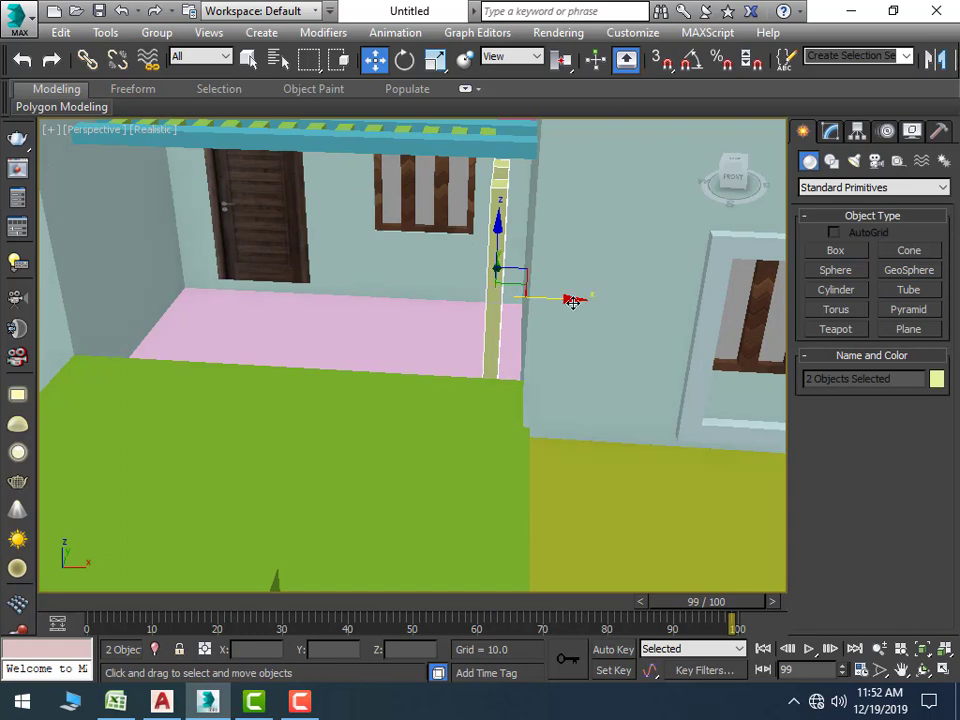
drag(573, 301, 466, 325)
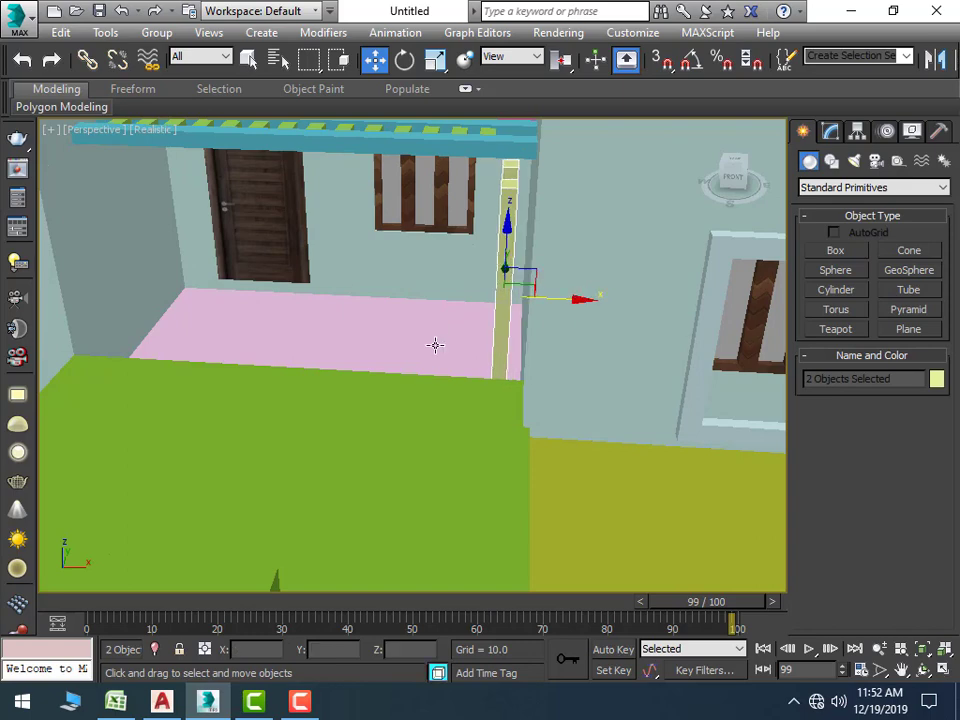
alt+middle_drag(435, 345, 433, 260)
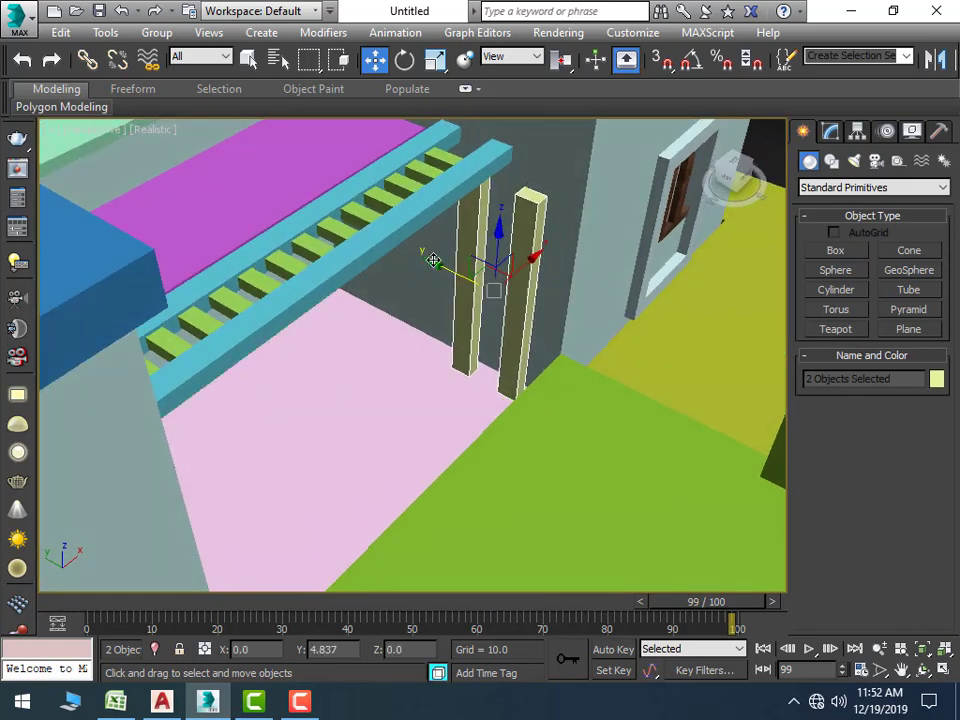
drag(433, 260, 390, 208)
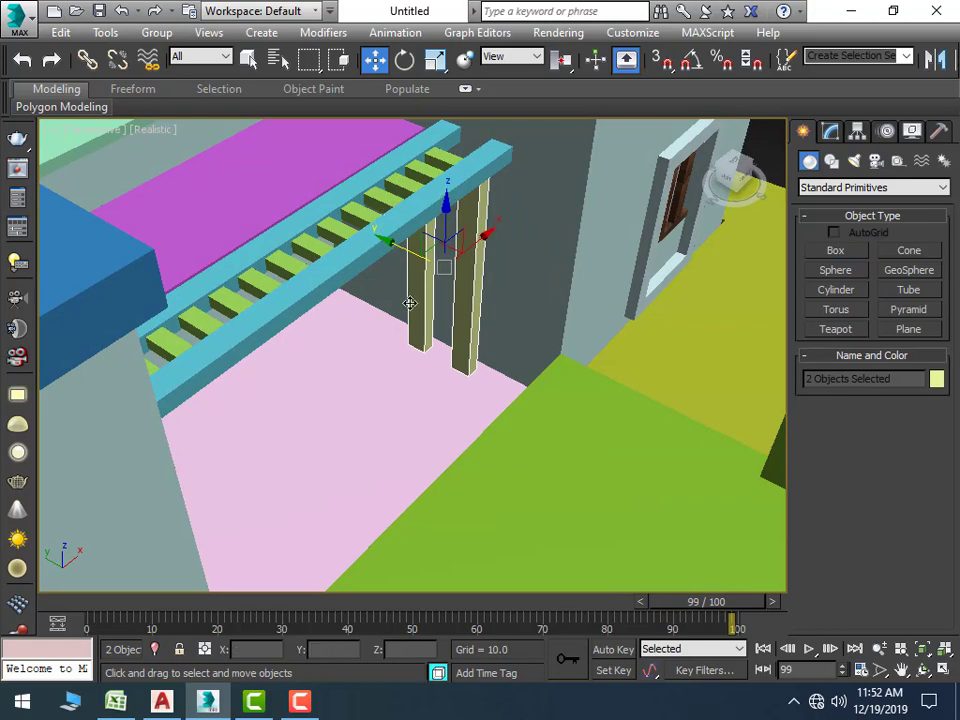
mouse_move(390, 208)
alt+middle_down()
mouse_move(434, 331)
mouse_move(484, 330)
mouse_move(456, 343)
mouse_move(452, 326)
mouse_move(398, 289)
mouse_move(404, 297)
alt+middle_up()
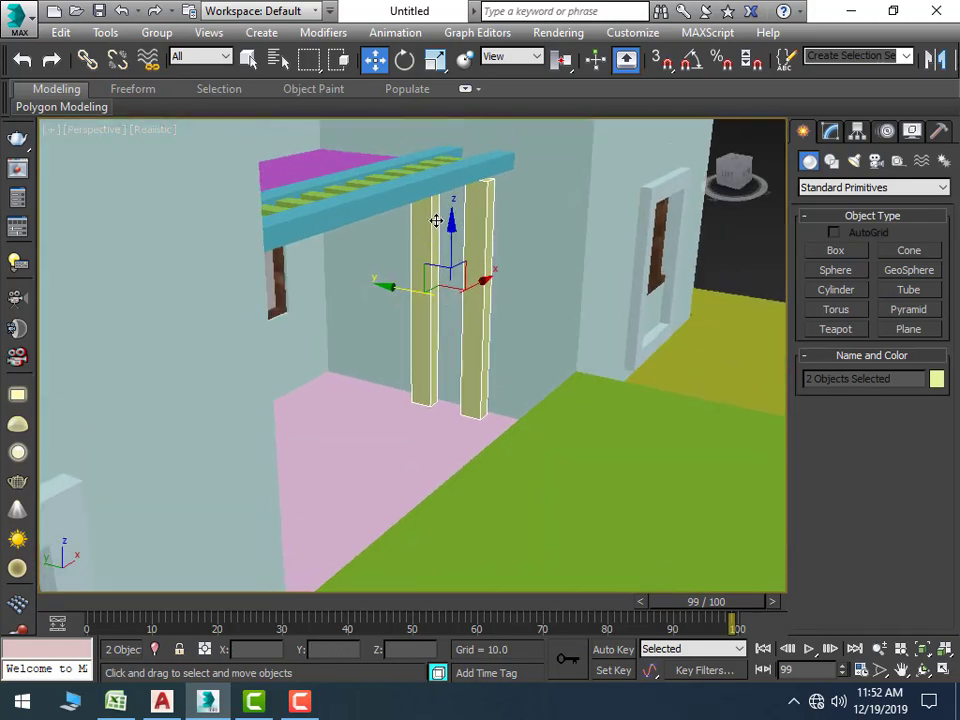
drag(451, 227, 438, 236)
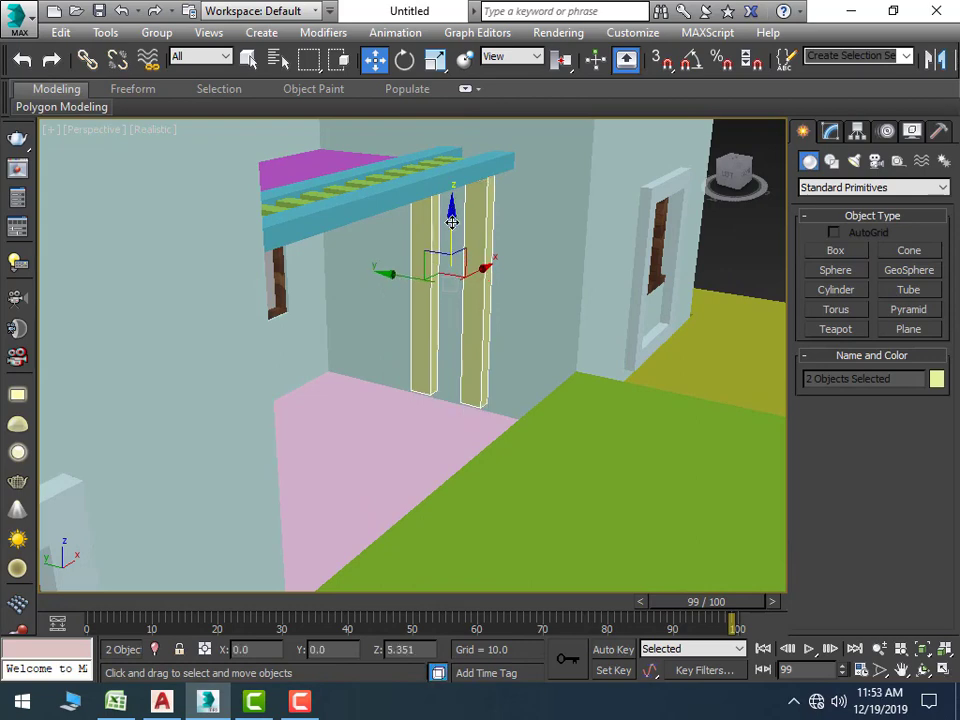
Scale both posts taller to meet the beams, then select one green canopy slat
key(r)
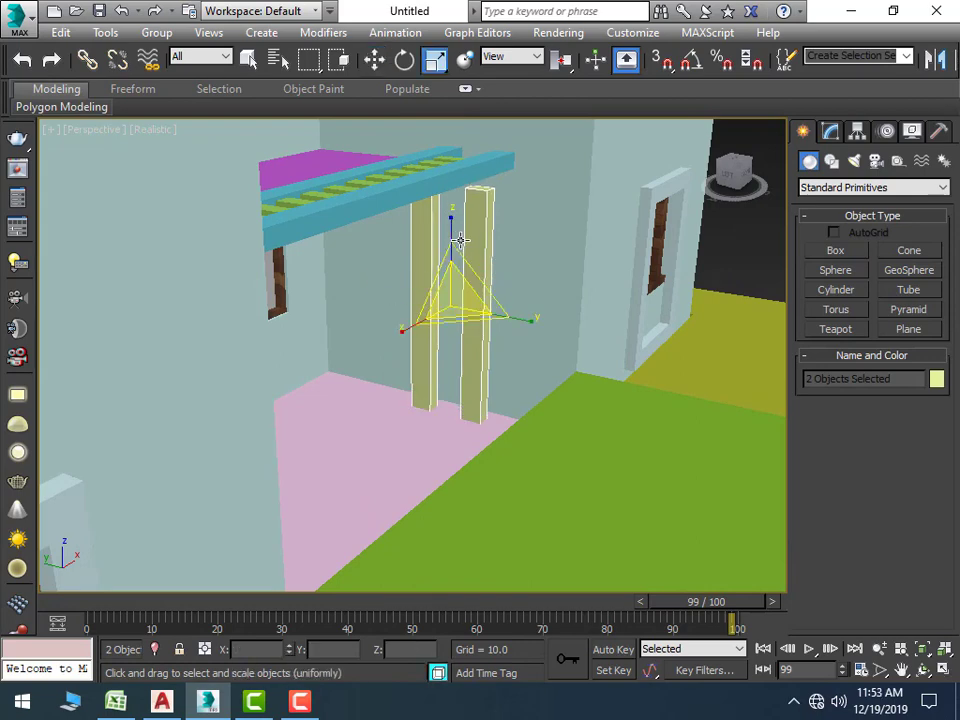
drag(449, 240, 449, 229)
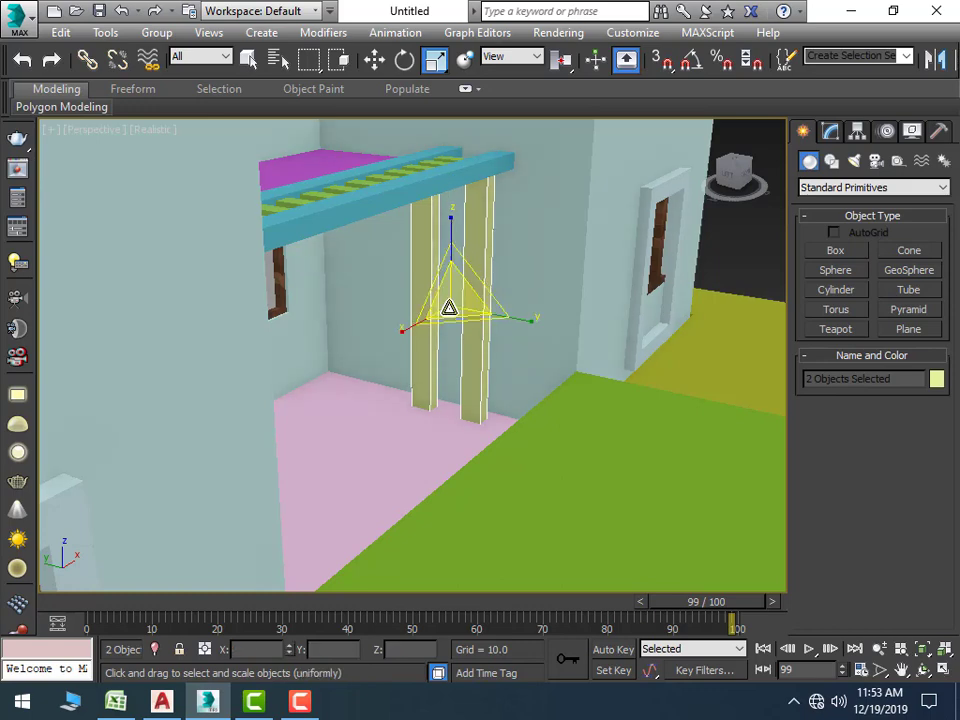
key(w)
scroll(446, 349, down, 3)
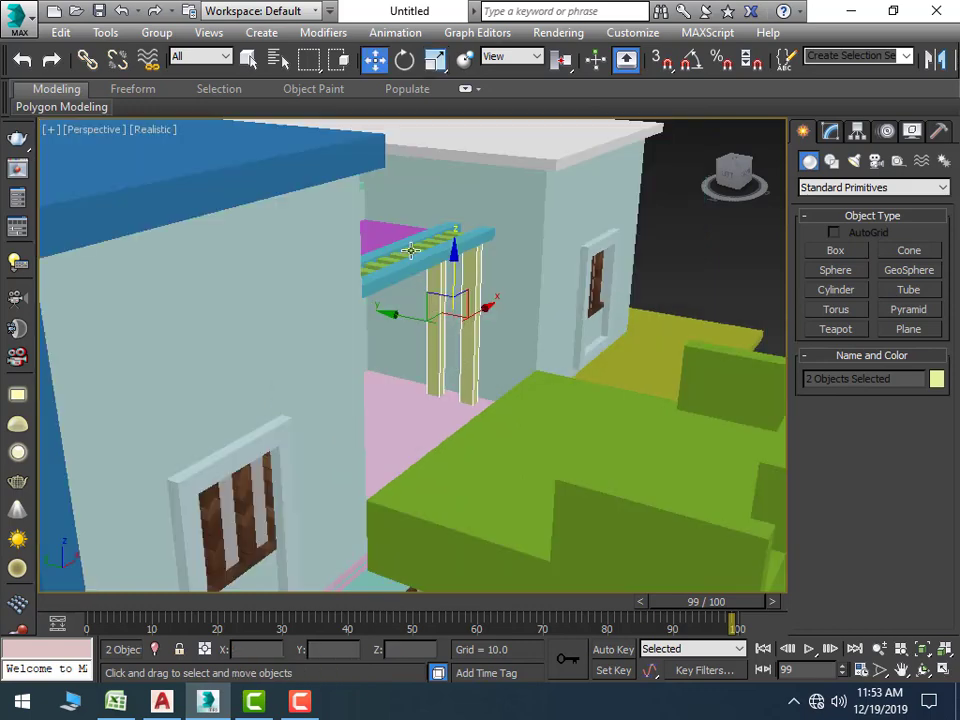
scroll(401, 273, up, 2)
scroll(401, 273, up, 2)
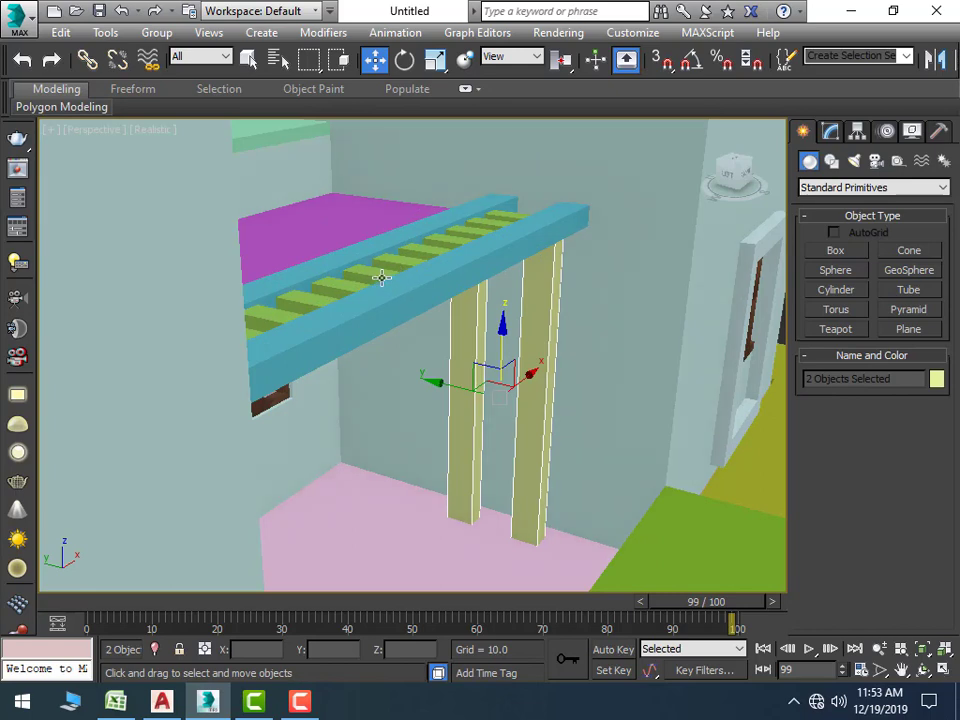
click(381, 278)
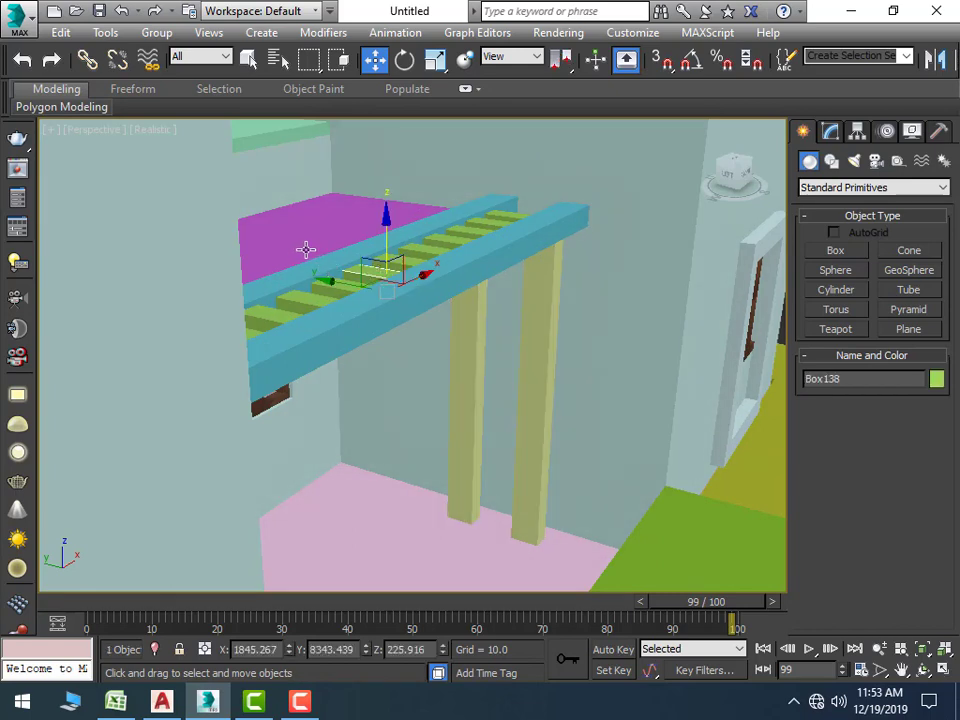
Copy the green slat and position the copy at the top between the two posts
shift+drag(334, 277, 440, 309)
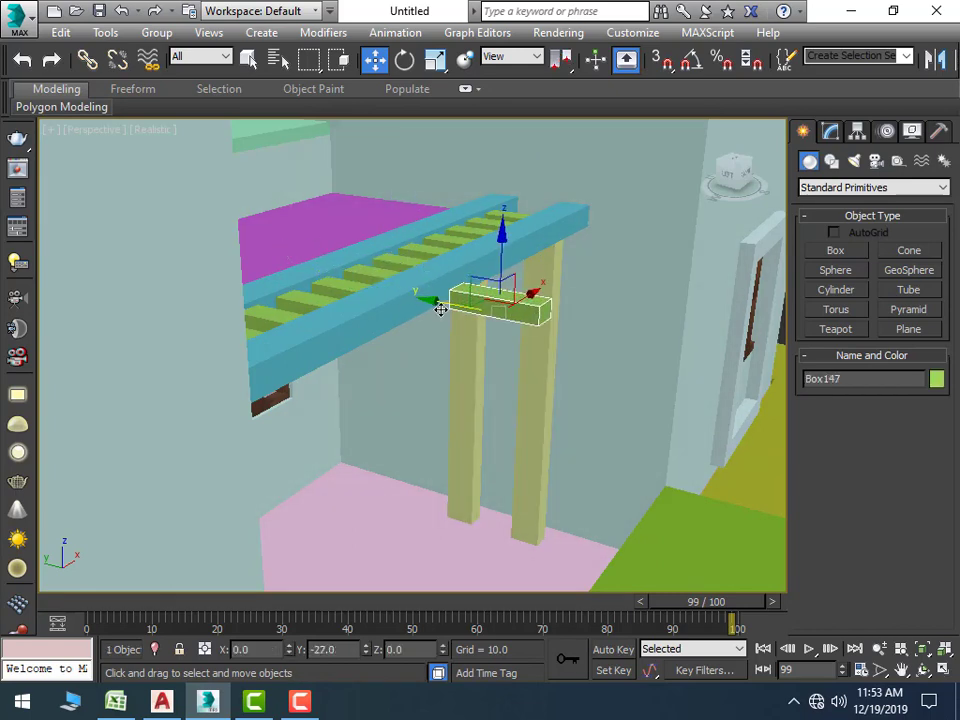
click(476, 423)
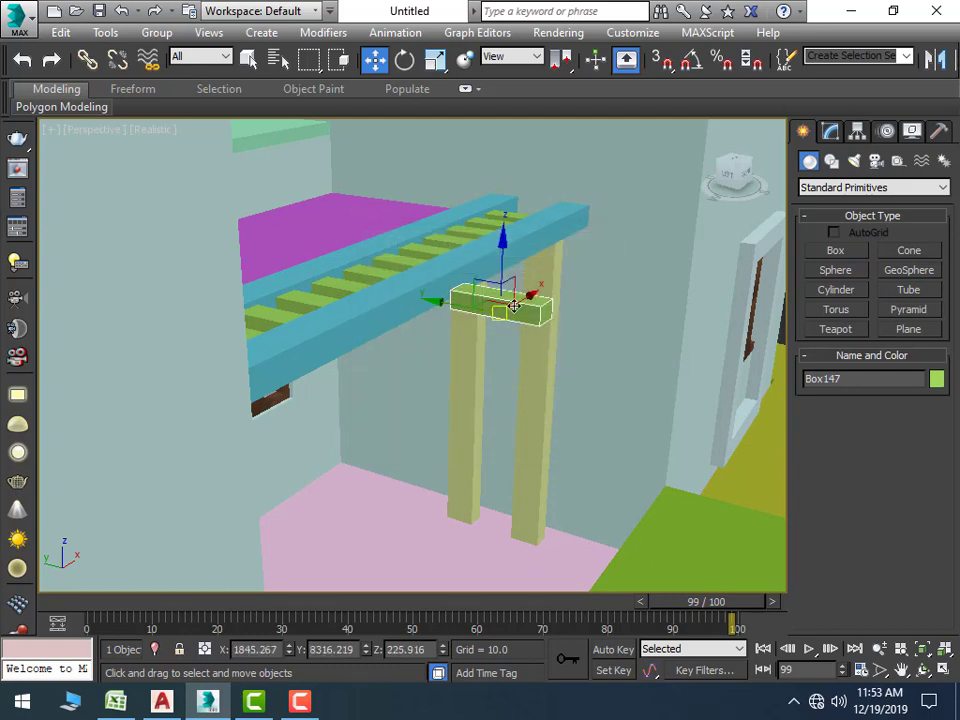
drag(513, 305, 663, 136)
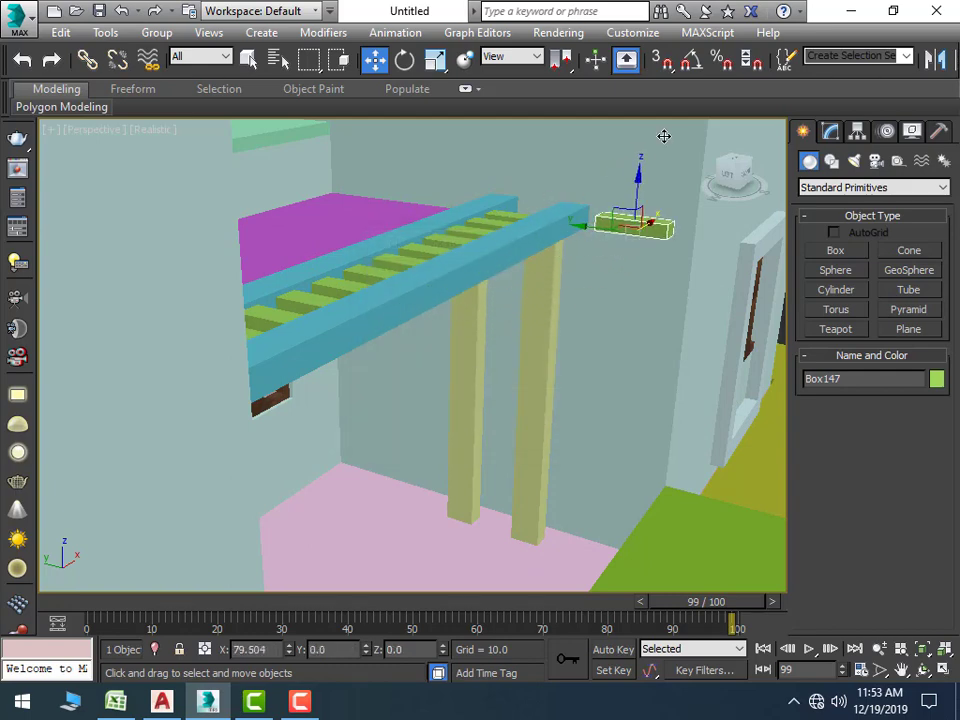
mouse_move(663, 136)
mouse_down()
mouse_move(580, 242)
mouse_move(475, 180)
mouse_move(512, 212)
mouse_up()
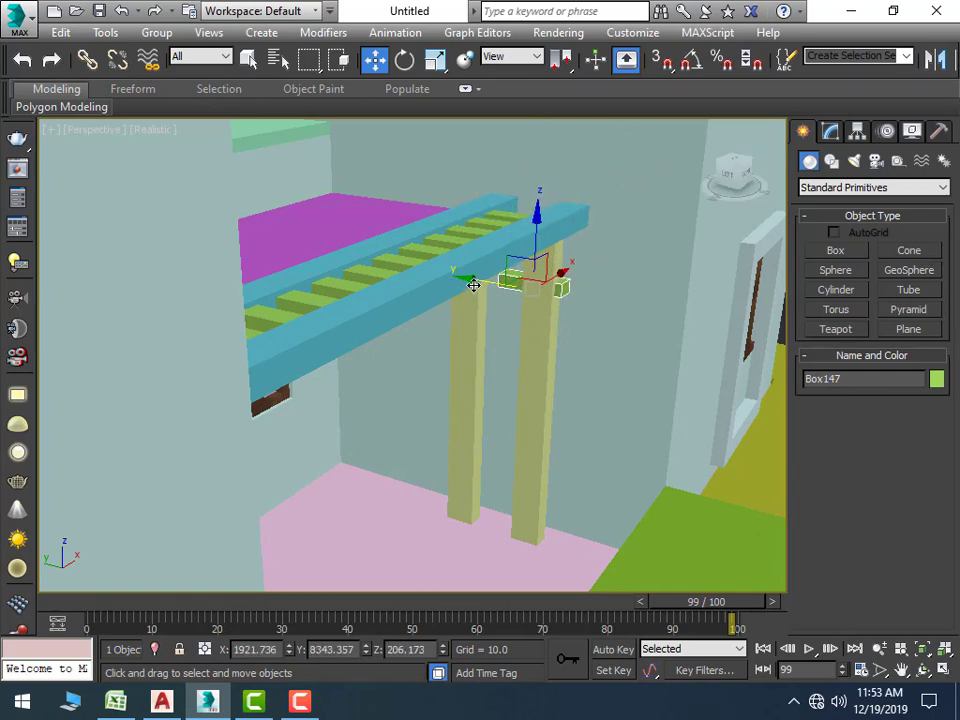
drag(473, 285, 446, 270)
alt+middle_drag(489, 401, 497, 272)
scroll(490, 346, up, 2)
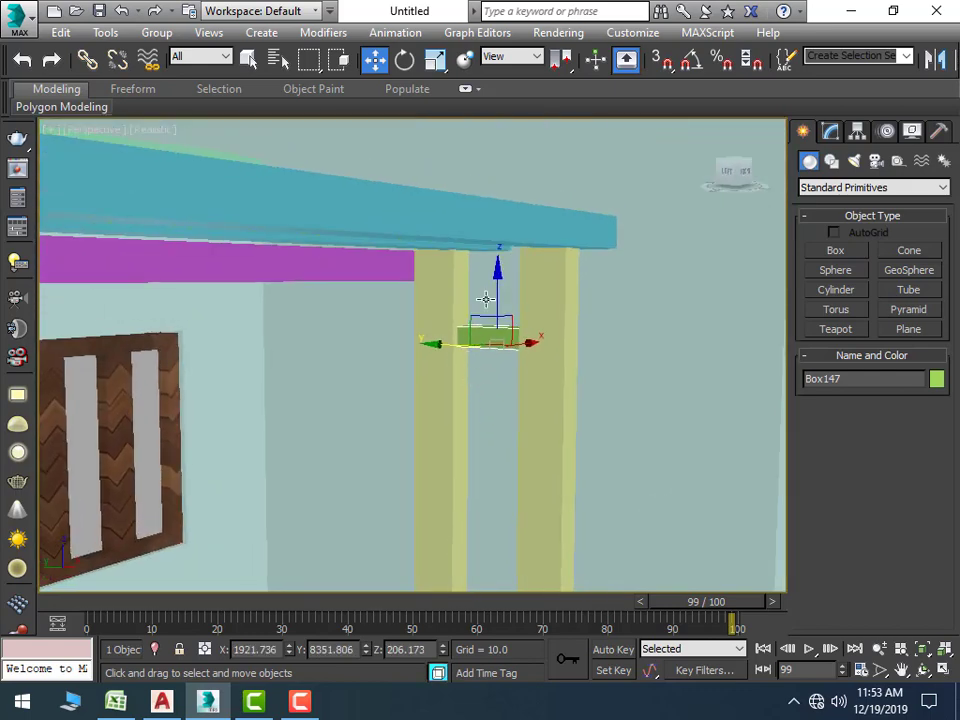
drag(497, 272, 500, 257)
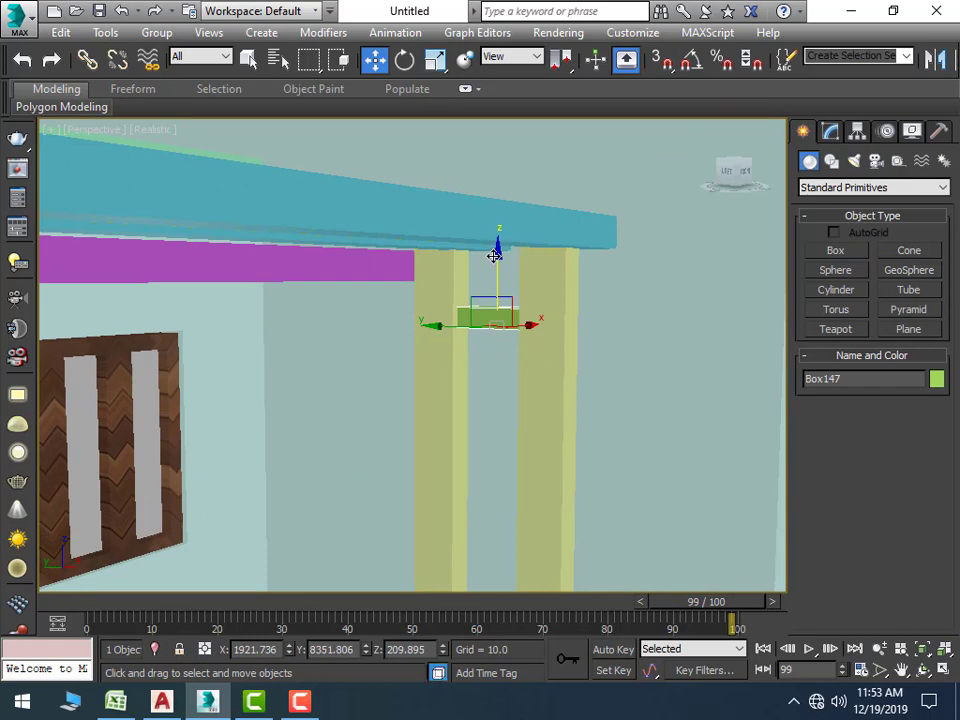
Shift-drag the slat downward to make 10 stacked rung copies, then view the whole house
shift+drag(493, 258, 514, 376)
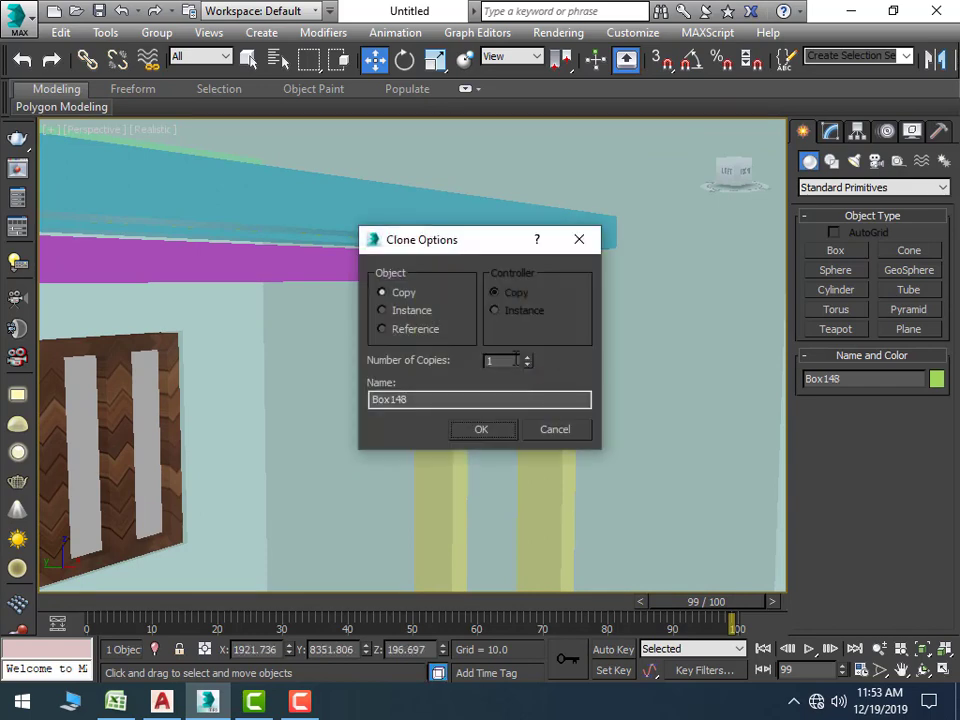
click(488, 430)
mouse_move(510, 378)
alt+middle_down()
mouse_move(495, 369)
mouse_move(485, 445)
alt+middle_up()
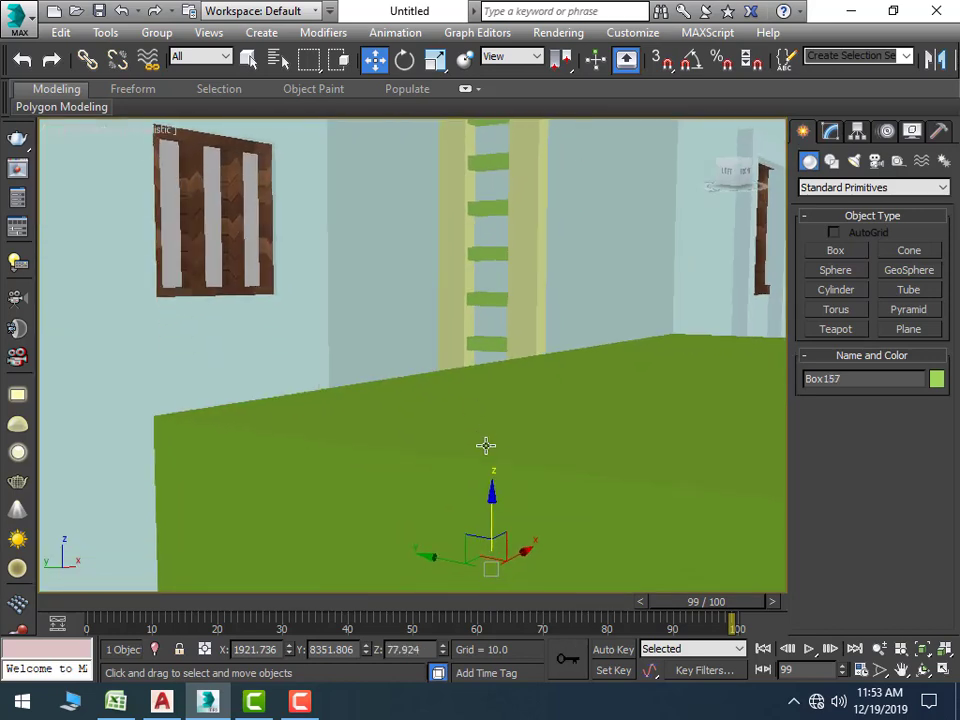
click(493, 551)
mouse_move(493, 551)
alt+middle_down()
mouse_move(540, 393)
mouse_move(493, 465)
mouse_move(506, 450)
mouse_move(407, 456)
mouse_move(354, 347)
alt+middle_up()
scroll(454, 416, down, 5)
scroll(467, 440, down, 10)
scroll(404, 340, up, 5)
scroll(414, 396, up, 5)
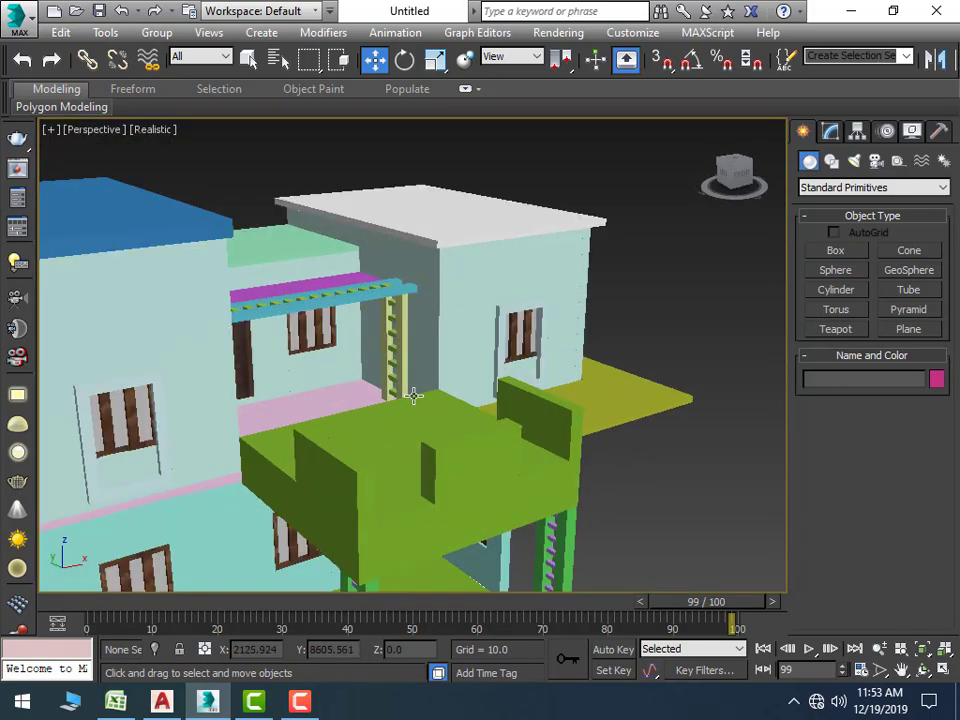
scroll(403, 285, up, 3)
scroll(555, 418, down, 5)
scroll(552, 416, down, 3)
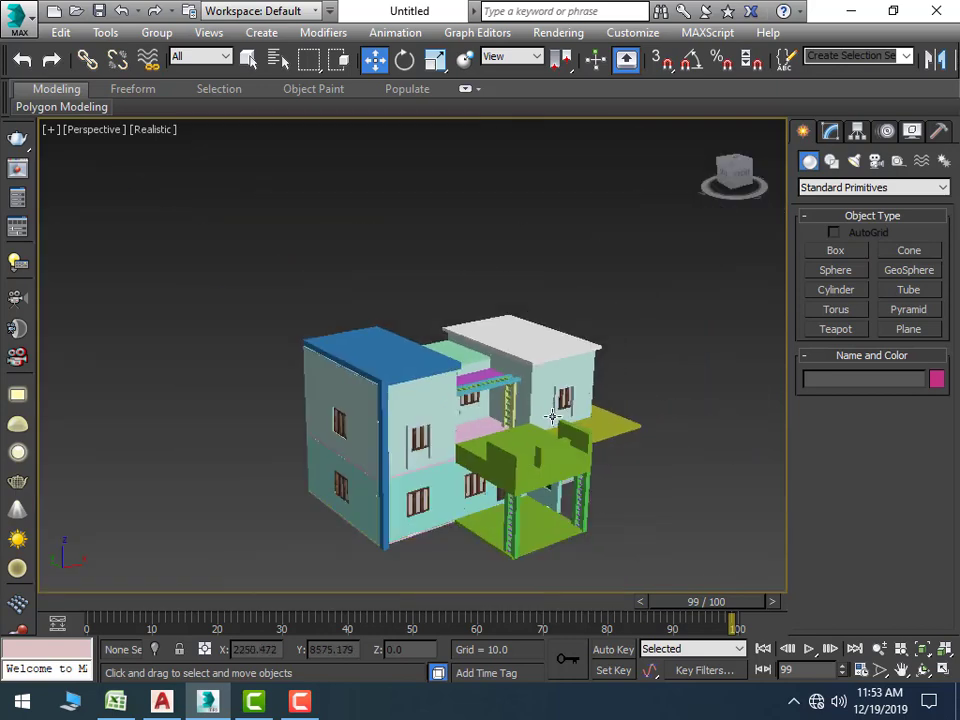
scroll(552, 416, down, 5)
scroll(497, 454, up, 4)
mouse_move(497, 454)
alt+middle_down()
mouse_move(484, 446)
mouse_move(483, 465)
alt+middle_up()
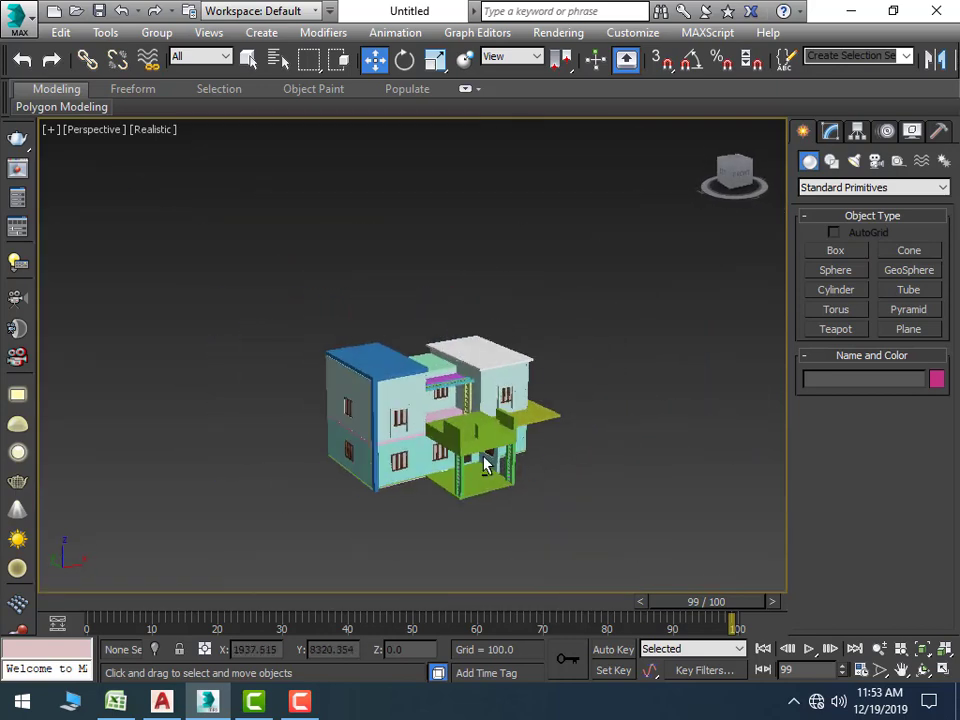
Select the side railing spline segment on the green balcony
scroll(484, 465, up, 3)
scroll(516, 467, up, 3)
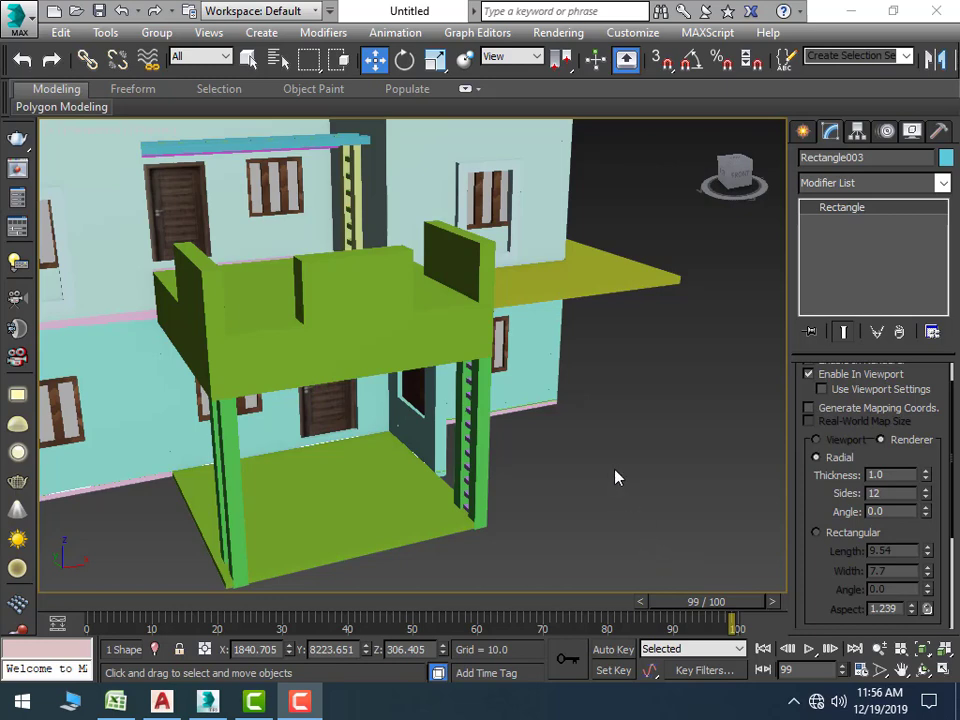
scroll(615, 476, down, 5)
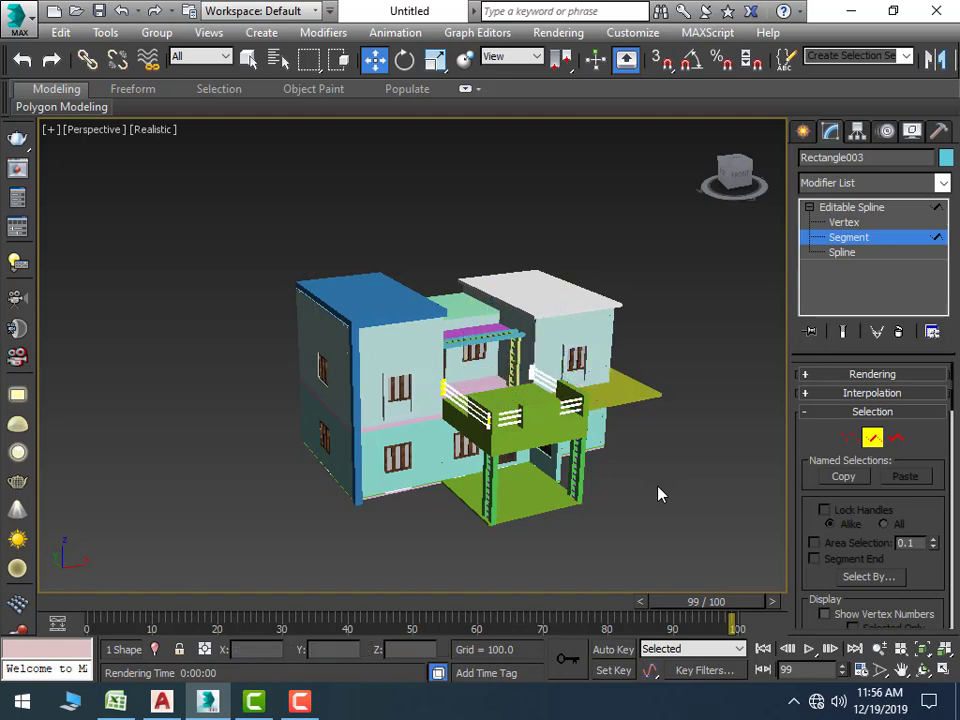
mouse_move(659, 494)
alt+middle_down()
mouse_move(540, 510)
mouse_move(553, 507)
mouse_move(549, 480)
mouse_move(748, 490)
alt+middle_up()
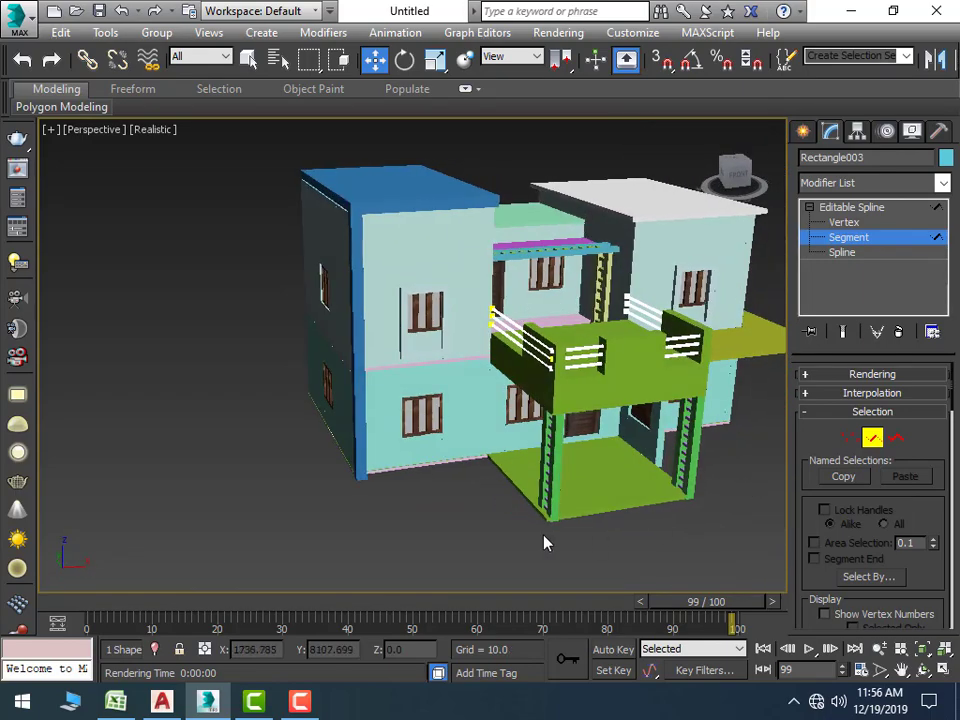
mouse_move(544, 542)
alt+middle_down()
mouse_move(448, 521)
mouse_move(465, 495)
mouse_move(440, 400)
alt+middle_up()
scroll(428, 308, up, 5)
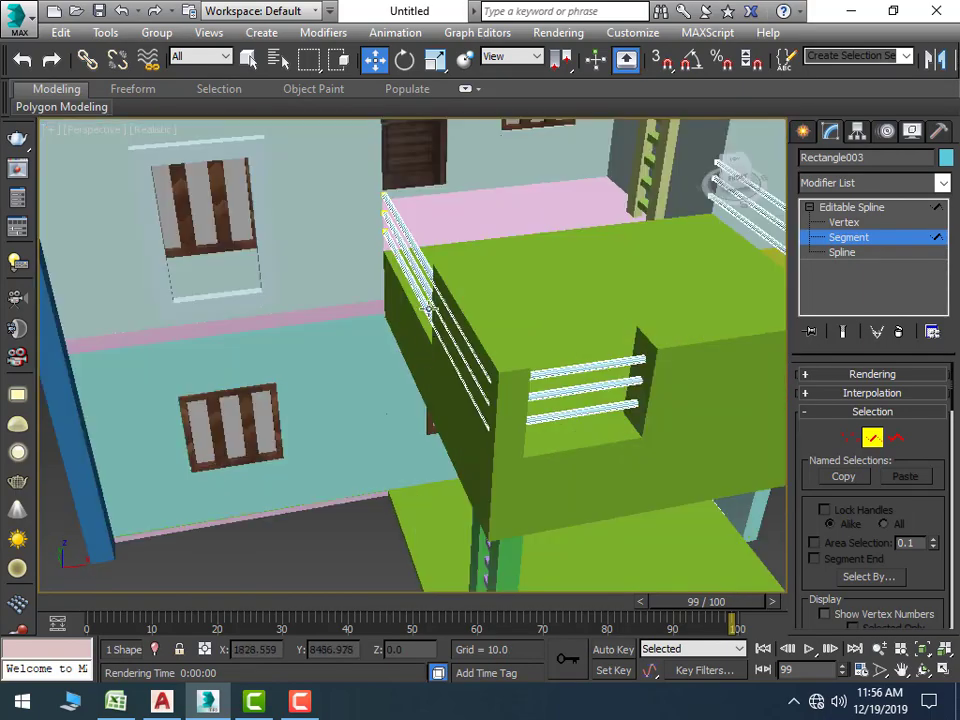
click(428, 308)
Shift the side railing along X and raise it slightly to sit against the balcony wall
alt+middle_drag(428, 308, 403, 381)
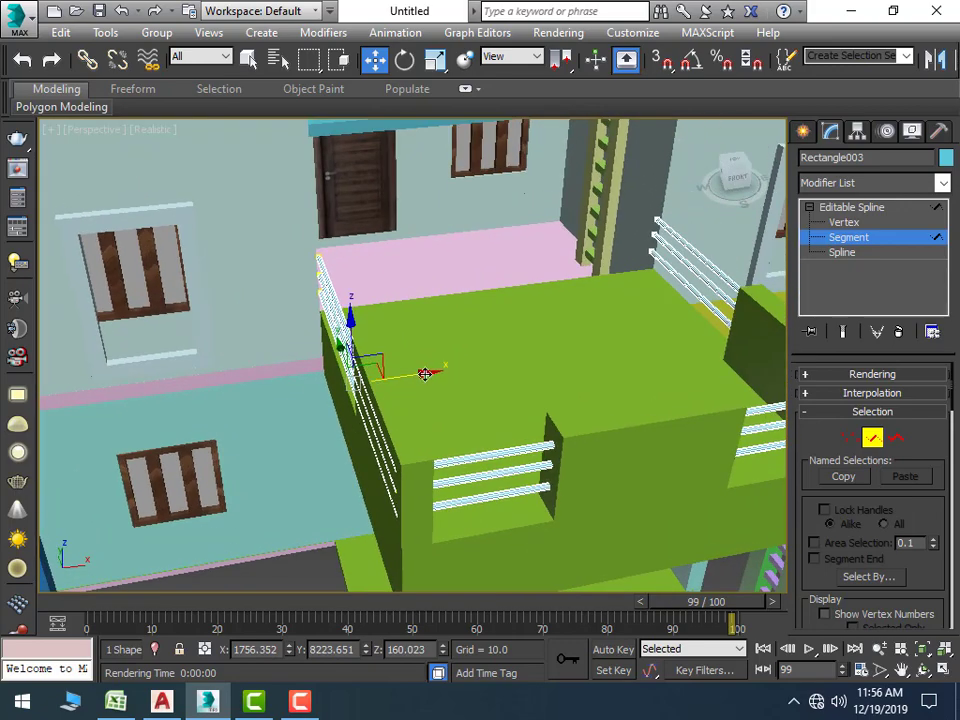
drag(434, 374, 444, 372)
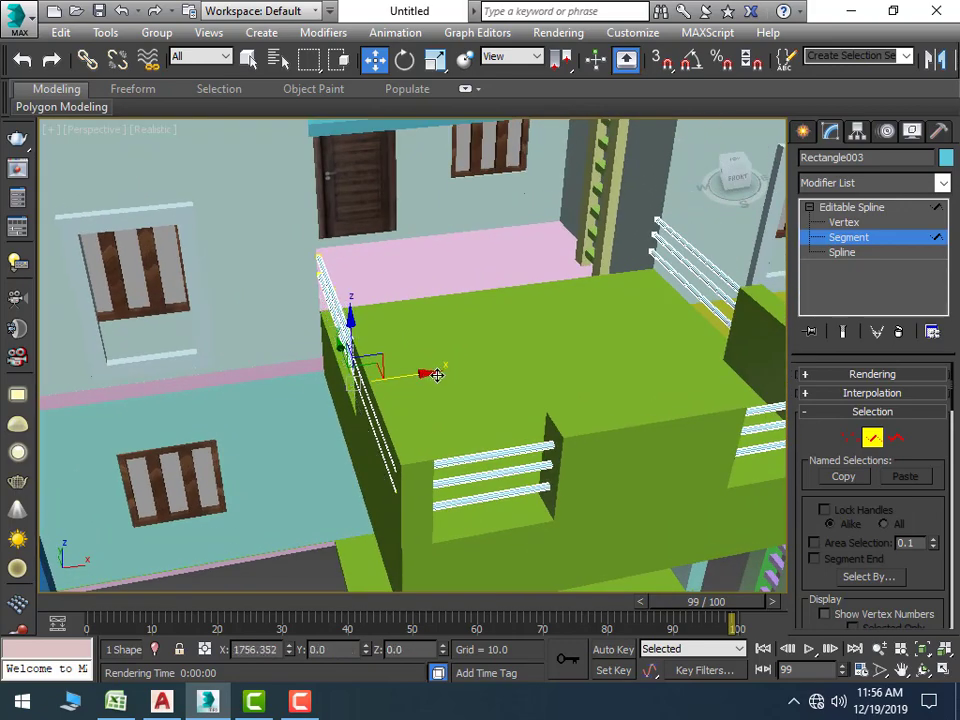
mouse_move(294, 491)
alt+middle_down()
mouse_move(397, 408)
mouse_move(396, 424)
mouse_move(349, 435)
mouse_move(370, 387)
alt+middle_up()
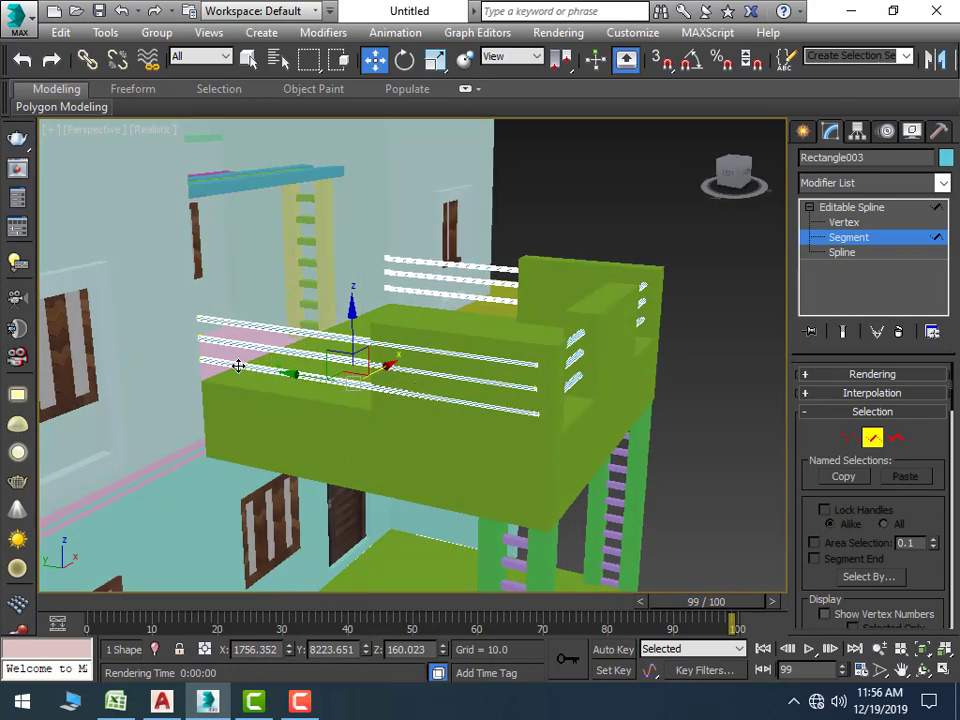
drag(246, 345, 373, 370)
alt+middle_drag(444, 452, 377, 437)
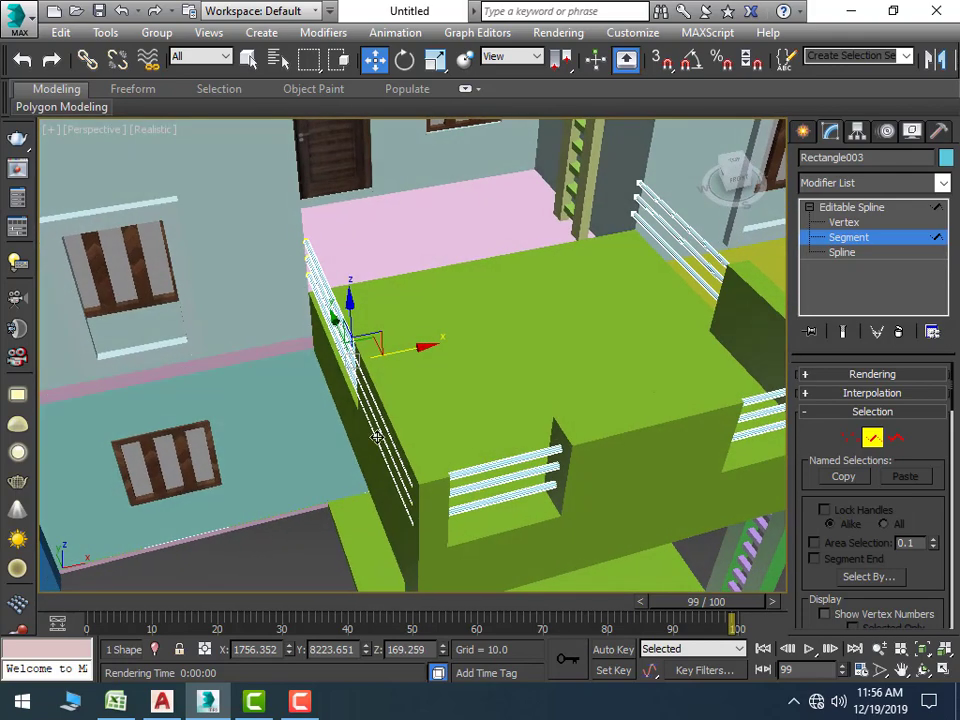
drag(424, 348, 426, 336)
mouse_move(542, 411)
alt+middle_down()
mouse_move(441, 407)
mouse_move(563, 407)
mouse_move(407, 411)
mouse_move(339, 429)
mouse_move(300, 375)
mouse_move(532, 380)
mouse_move(414, 439)
mouse_move(521, 476)
alt+middle_up()
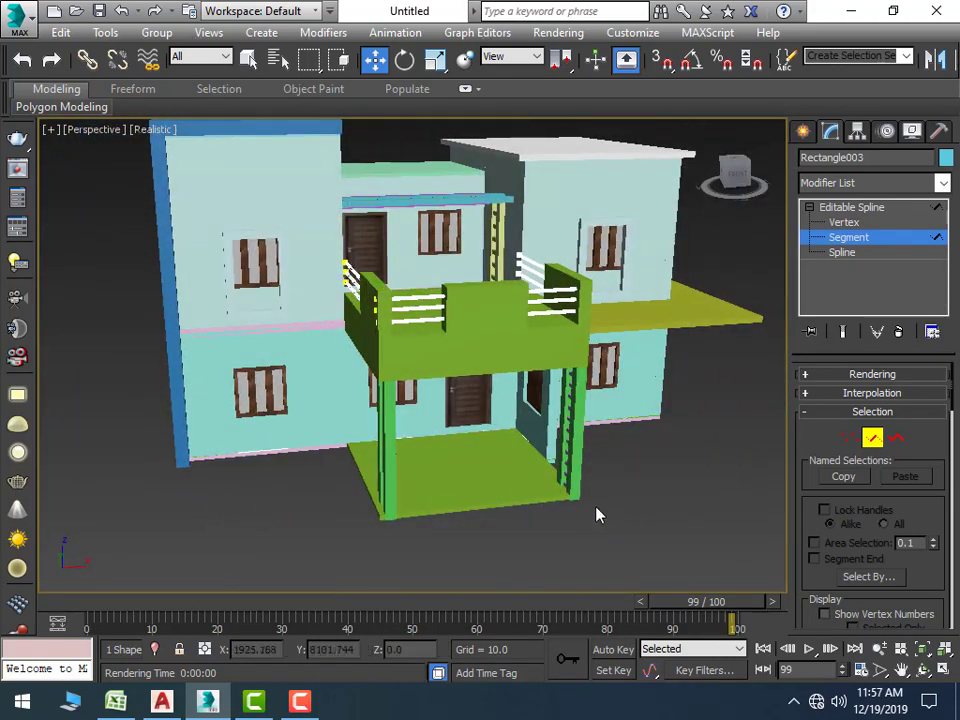
mouse_move(625, 507)
alt+middle_down()
mouse_move(632, 521)
mouse_move(612, 500)
mouse_move(621, 506)
mouse_move(606, 539)
alt+middle_up()
Clear the selection, render the Perspective view of the house at frame 99, then close the render
click(803, 131)
click(628, 516)
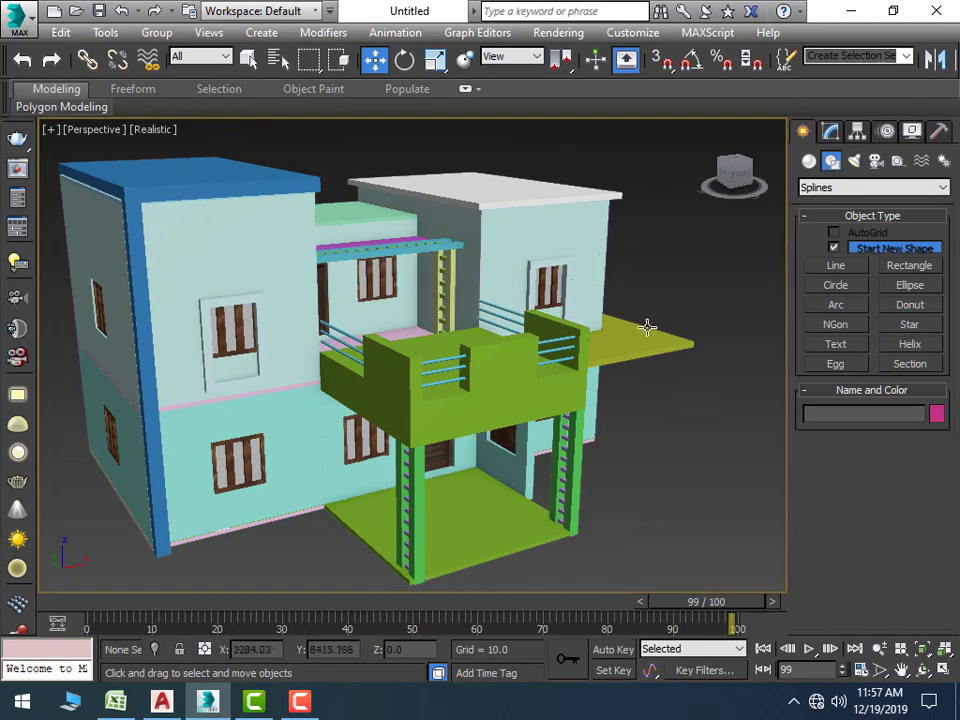
click(557, 32)
click(609, 55)
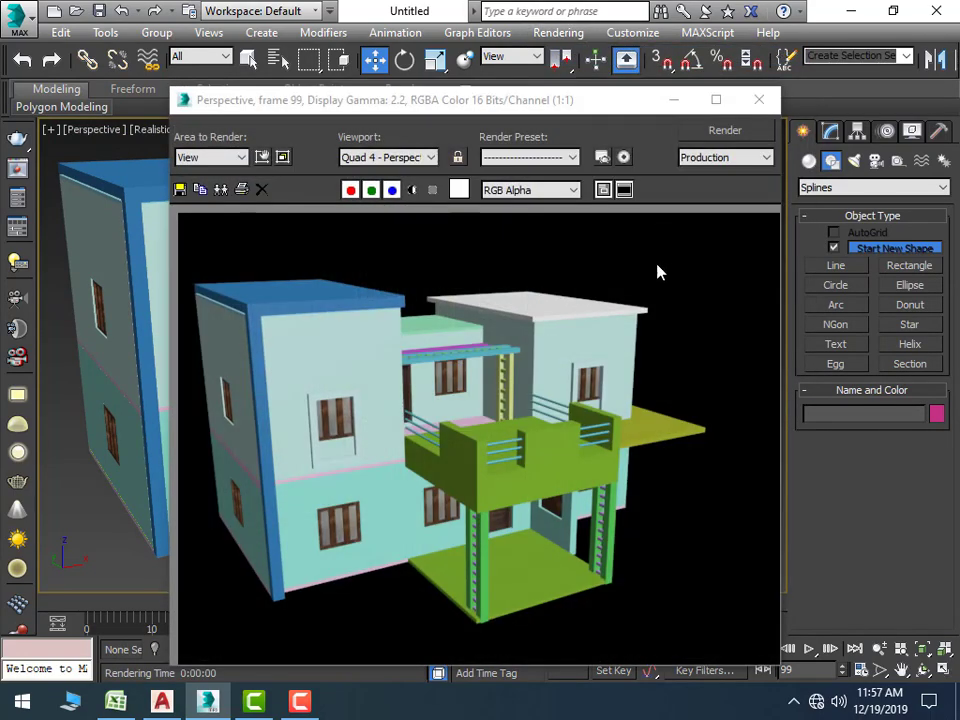
click(758, 102)
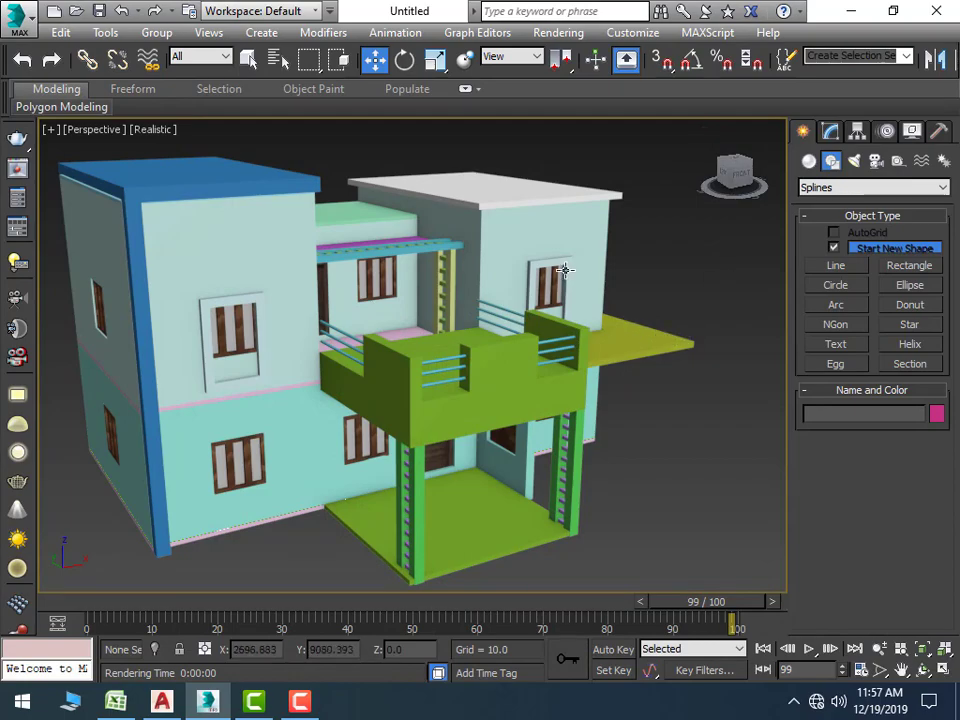